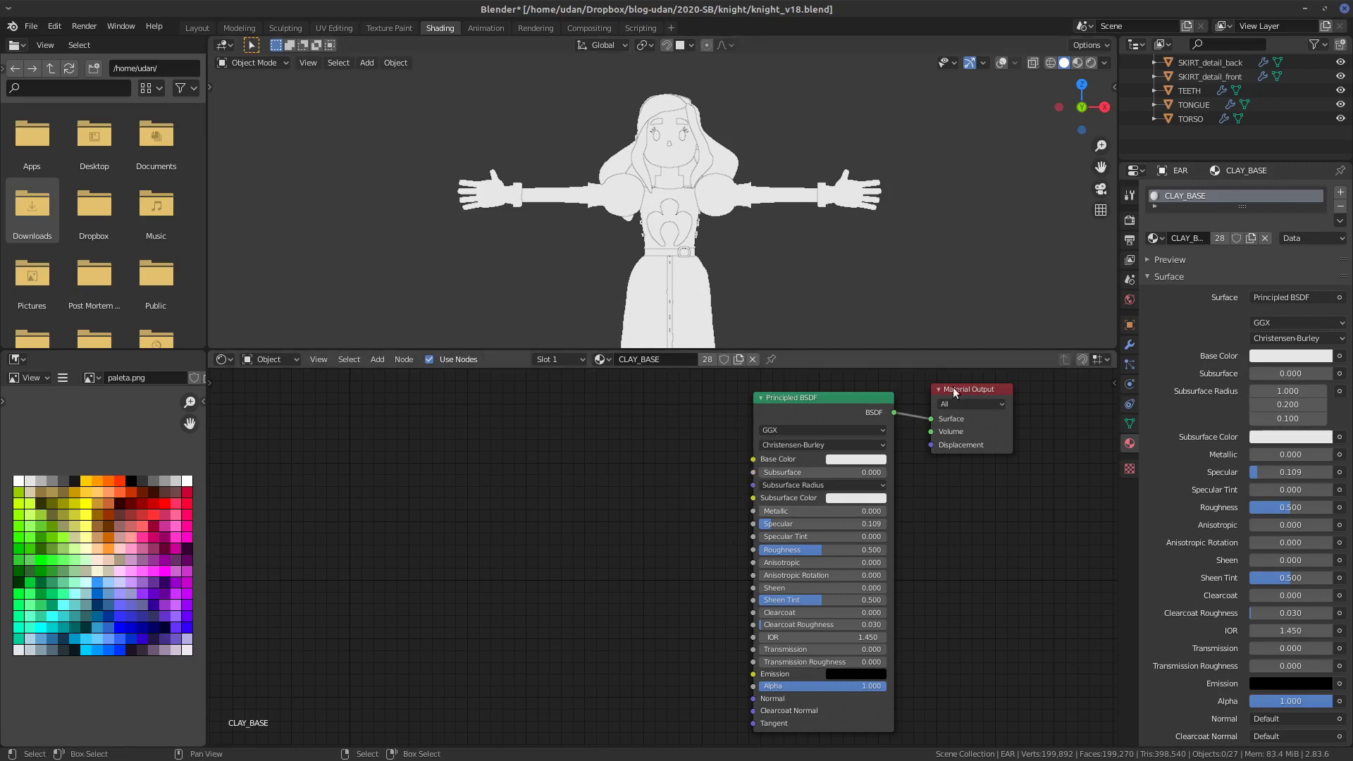
# - Move the Material Output node slightly closer to the Principled BSDF node
pyautogui.moveTo(966, 388); pyautogui.dragTo(956, 396)
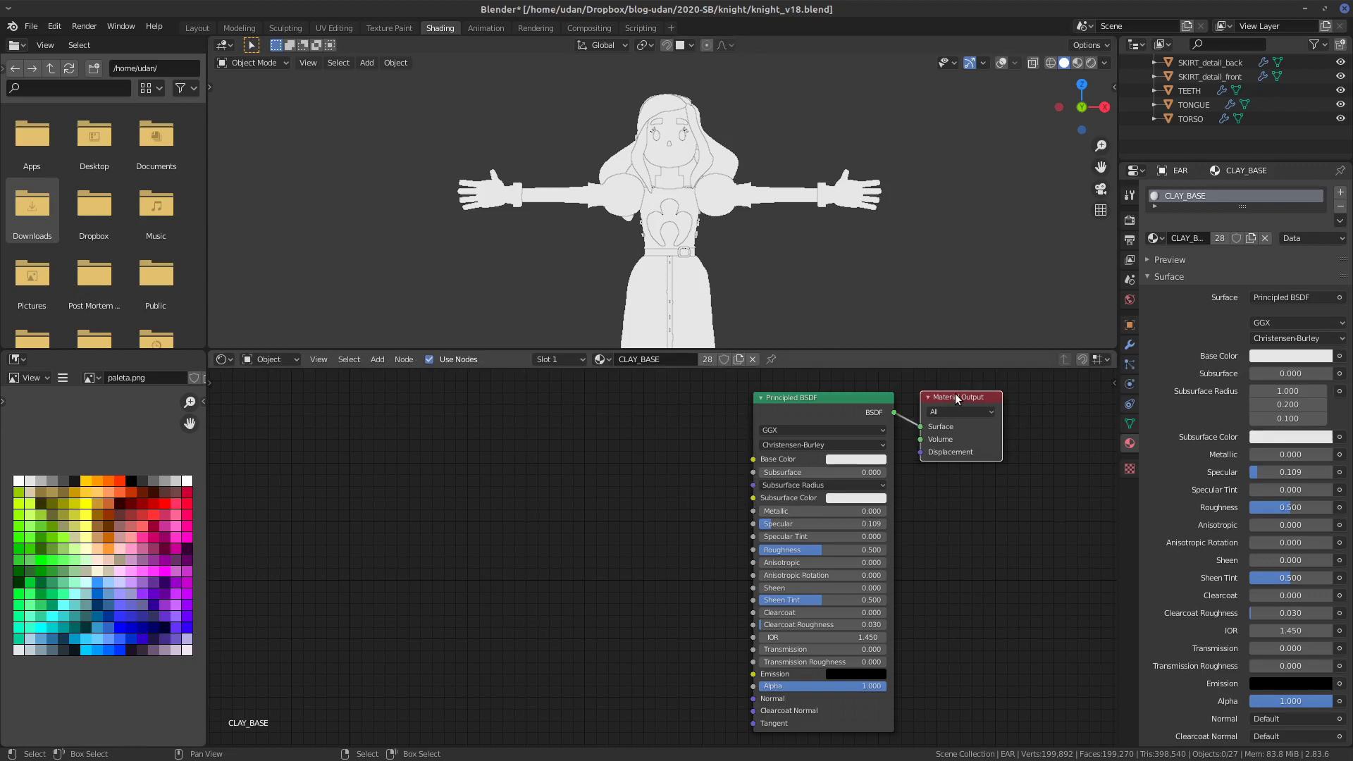
# - Annotate the node editor with "UNITY 3D" and a bracket along the Principled BSDF inputs, and erase these notes
pyautogui.moveTo(447, 439)
pyautogui.mouseDown()
pyautogui.moveTo(469, 447)
pyautogui.moveTo(481, 476)
pyautogui.moveTo(561, 463)
pyautogui.mouseUp()
pyautogui.click(506, 445)
pyautogui.moveTo(569, 438); pyautogui.dragTo(555, 502)
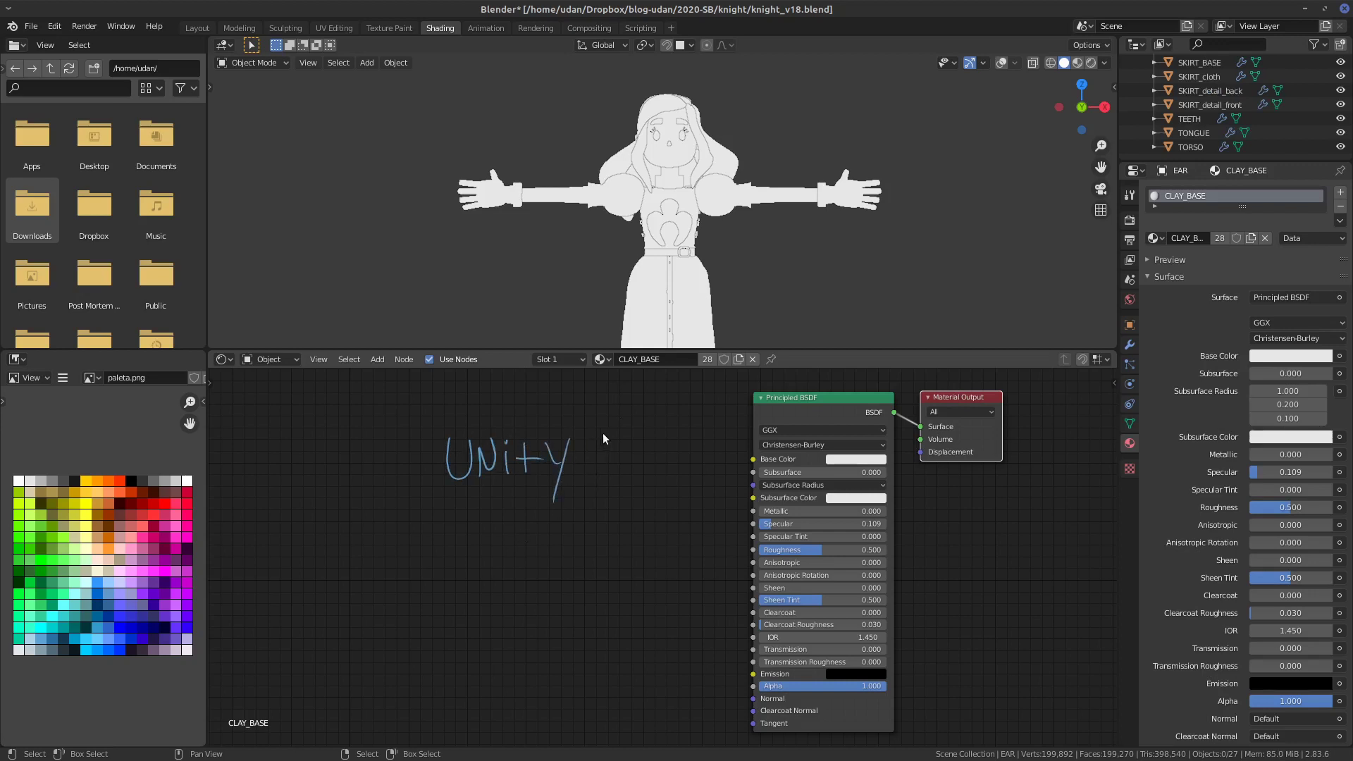
pyautogui.moveTo(598, 439)
pyautogui.mouseDown()
pyautogui.moveTo(597, 465)
pyautogui.moveTo(630, 465)
pyautogui.mouseUp()
pyautogui.moveTo(739, 450)
pyautogui.mouseDown()
pyautogui.moveTo(730, 704)
pyautogui.moveTo(732, 733)
pyautogui.moveTo(745, 734)
pyautogui.mouseUp()
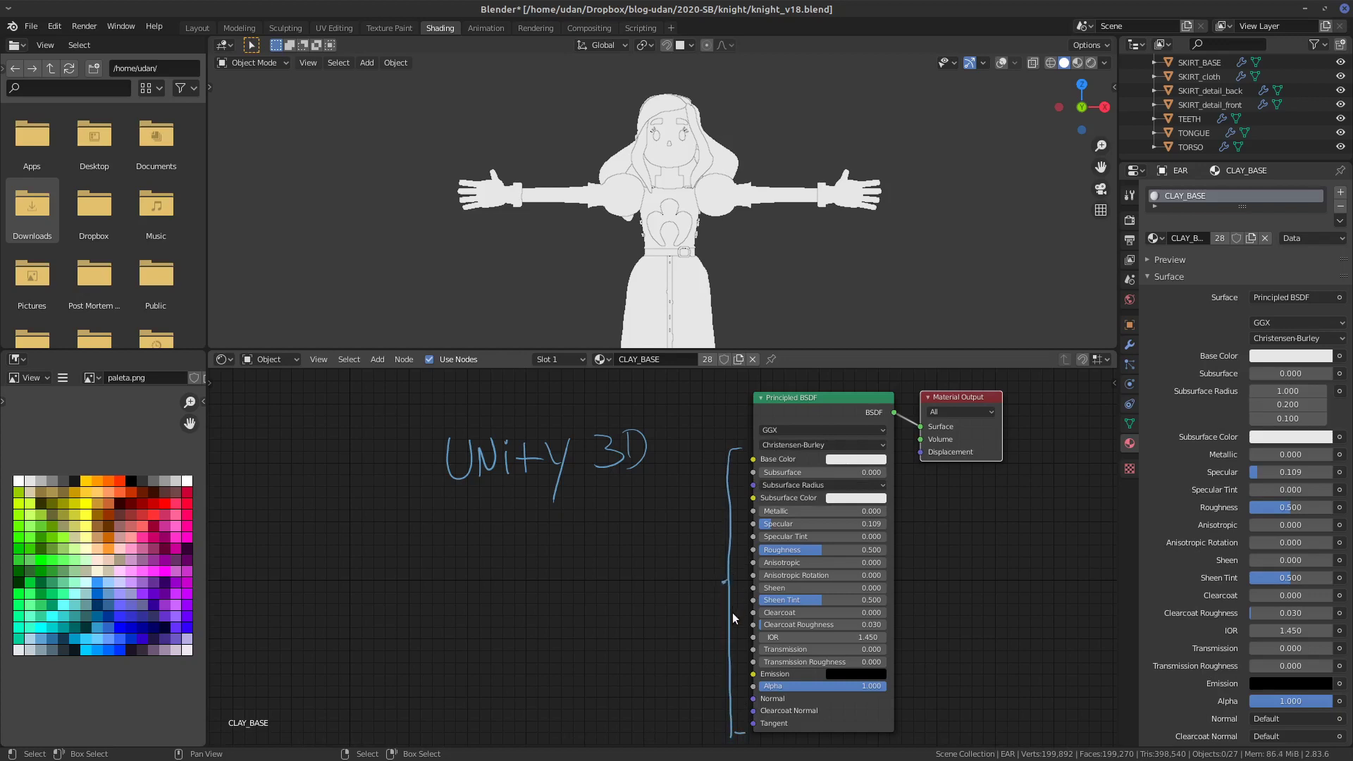
pyautogui.moveTo(730, 730)
pyautogui.mouseDown(button='right')
pyautogui.moveTo(729, 466)
pyautogui.moveTo(631, 480)
pyautogui.moveTo(608, 446)
pyautogui.moveTo(446, 455)
pyautogui.moveTo(573, 453)
pyautogui.moveTo(547, 505)
pyautogui.moveTo(635, 441)
pyautogui.moveTo(474, 476)
pyautogui.mouseUp(button='right')
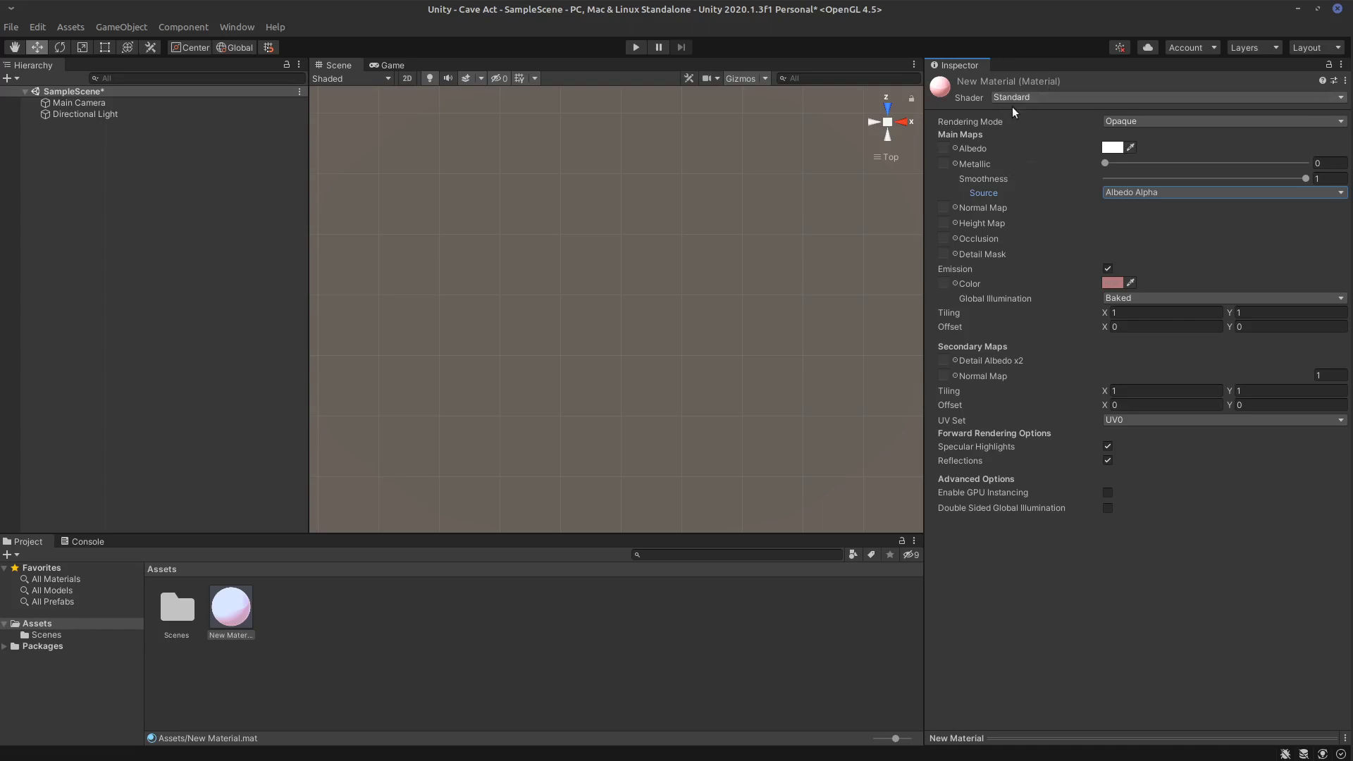
# - In Unity, set the New Material's smoothness source to Metallic Alpha and its smoothness to 0
pyautogui.click(944, 148)
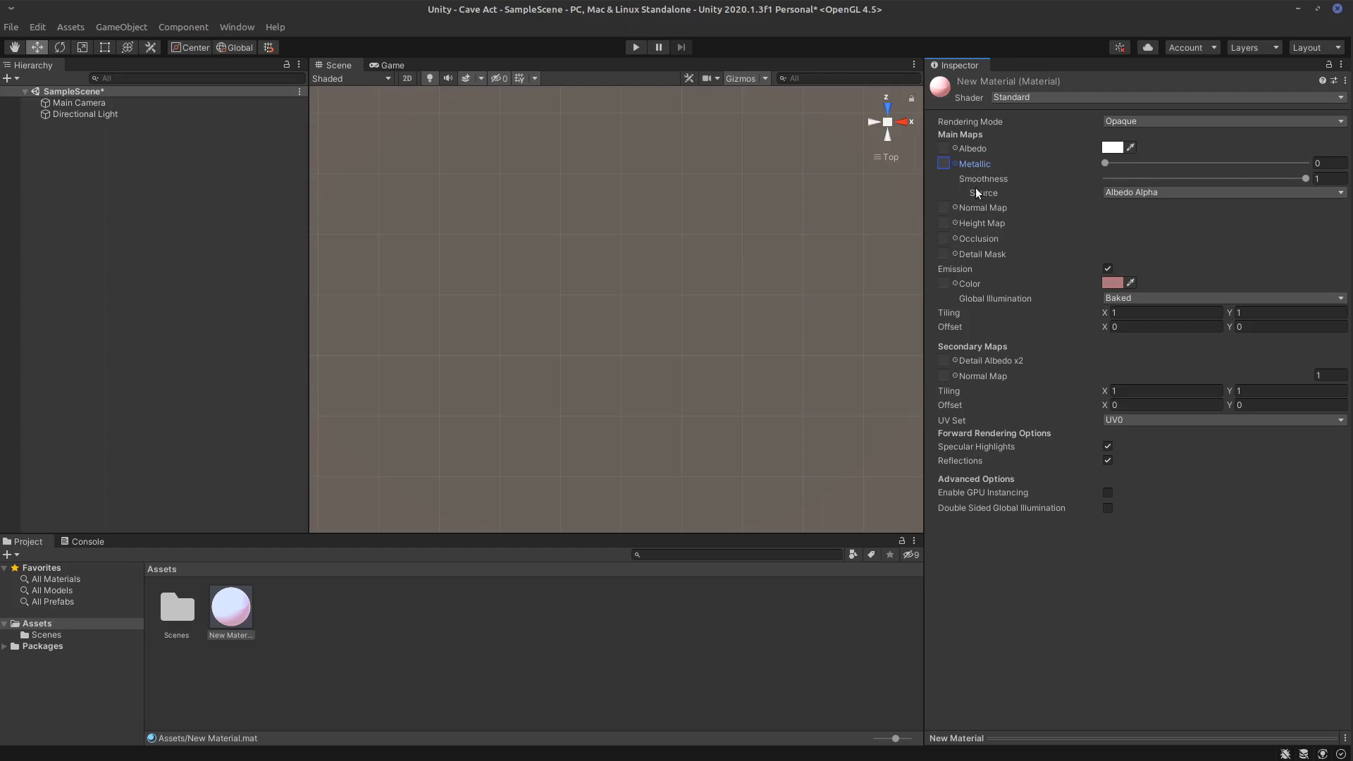
pyautogui.click(1165, 192)
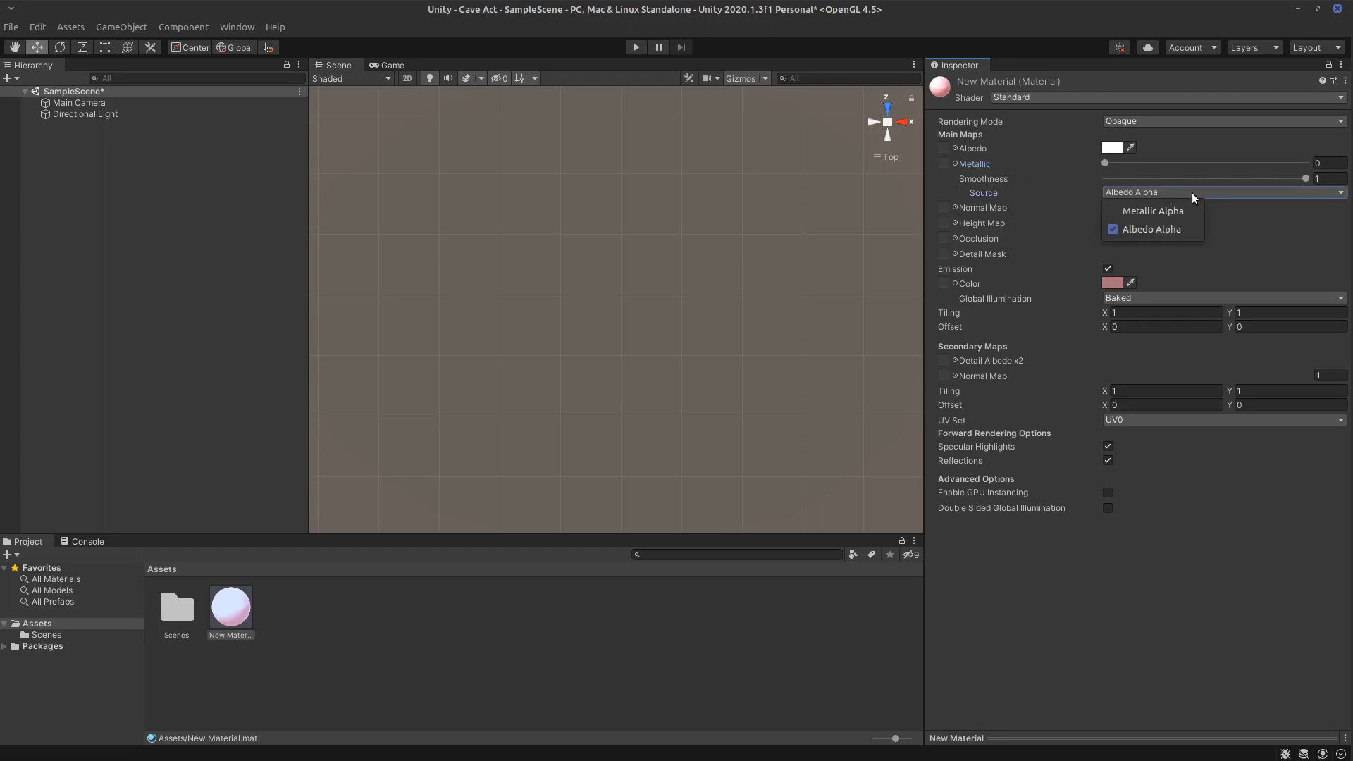
pyautogui.click(1187, 212)
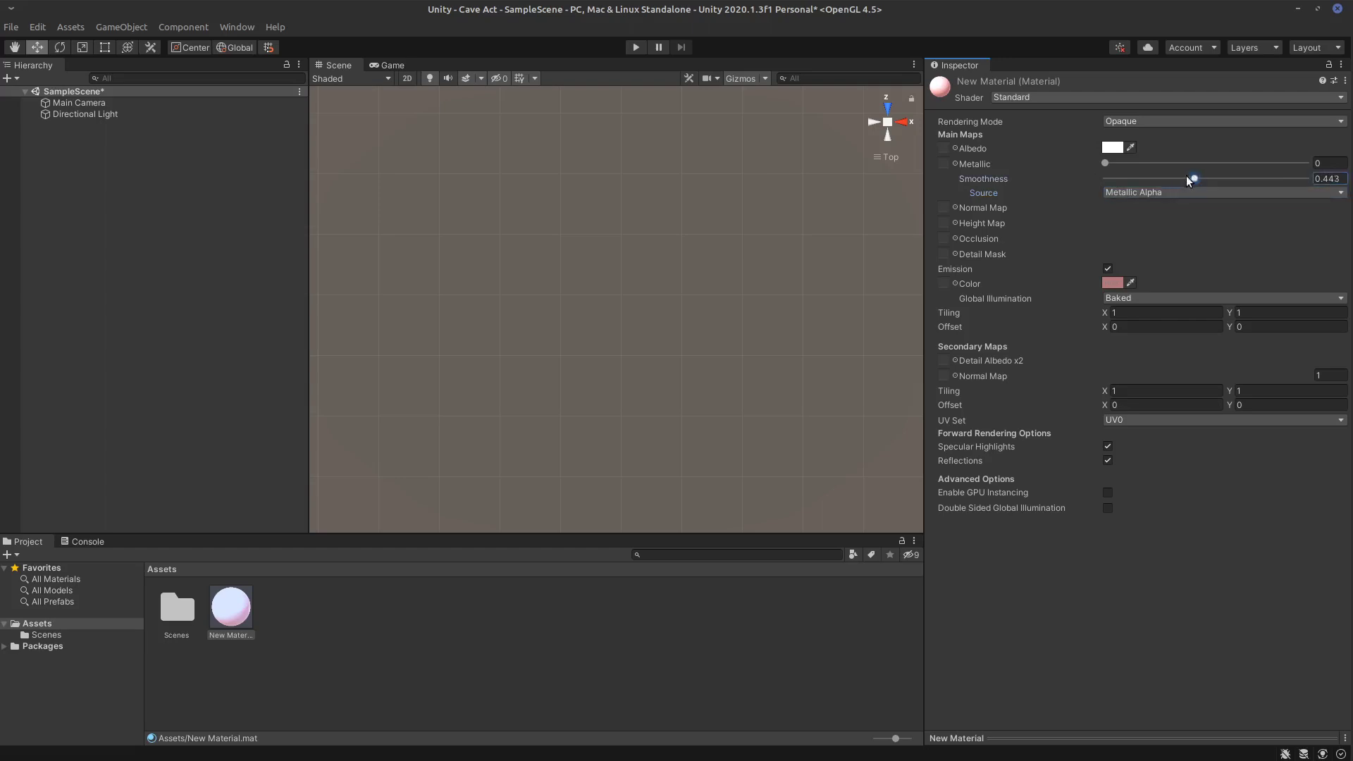
pyautogui.moveTo(1191, 178); pyautogui.dragTo(1090, 181)
pyautogui.click(1216, 198)
pyautogui.click(1218, 191)
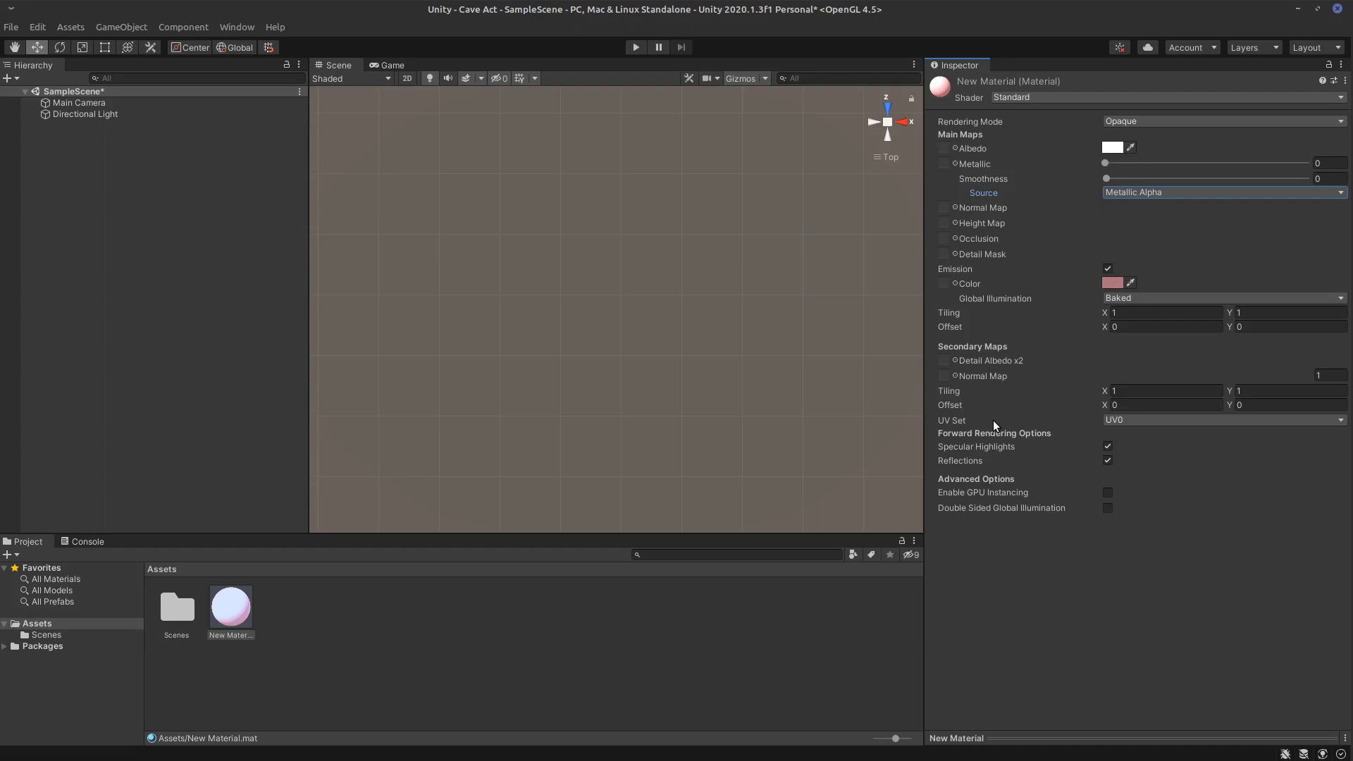
# - Change the New Material's shader to Autodesk Interactive and highlight its Roughness map slot
pyautogui.click(1128, 97)
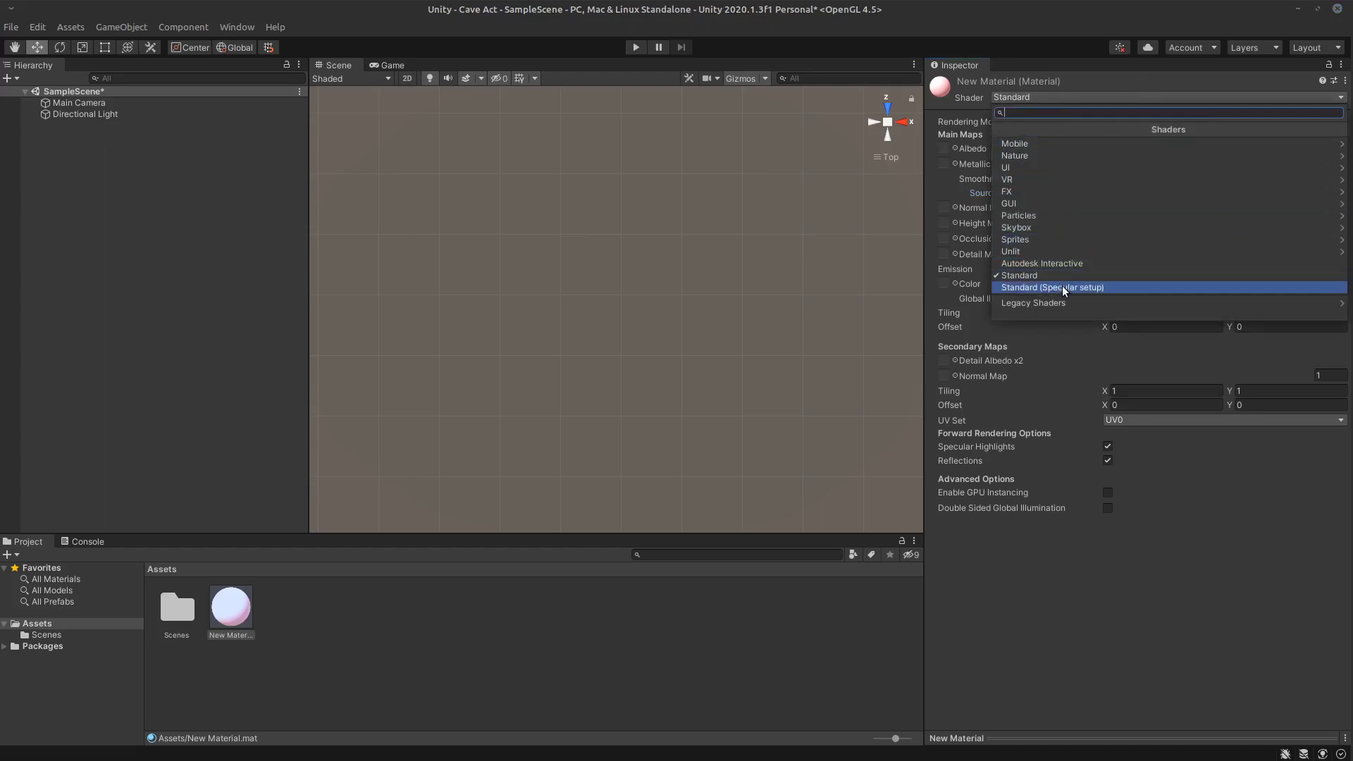
pyautogui.click(1056, 263)
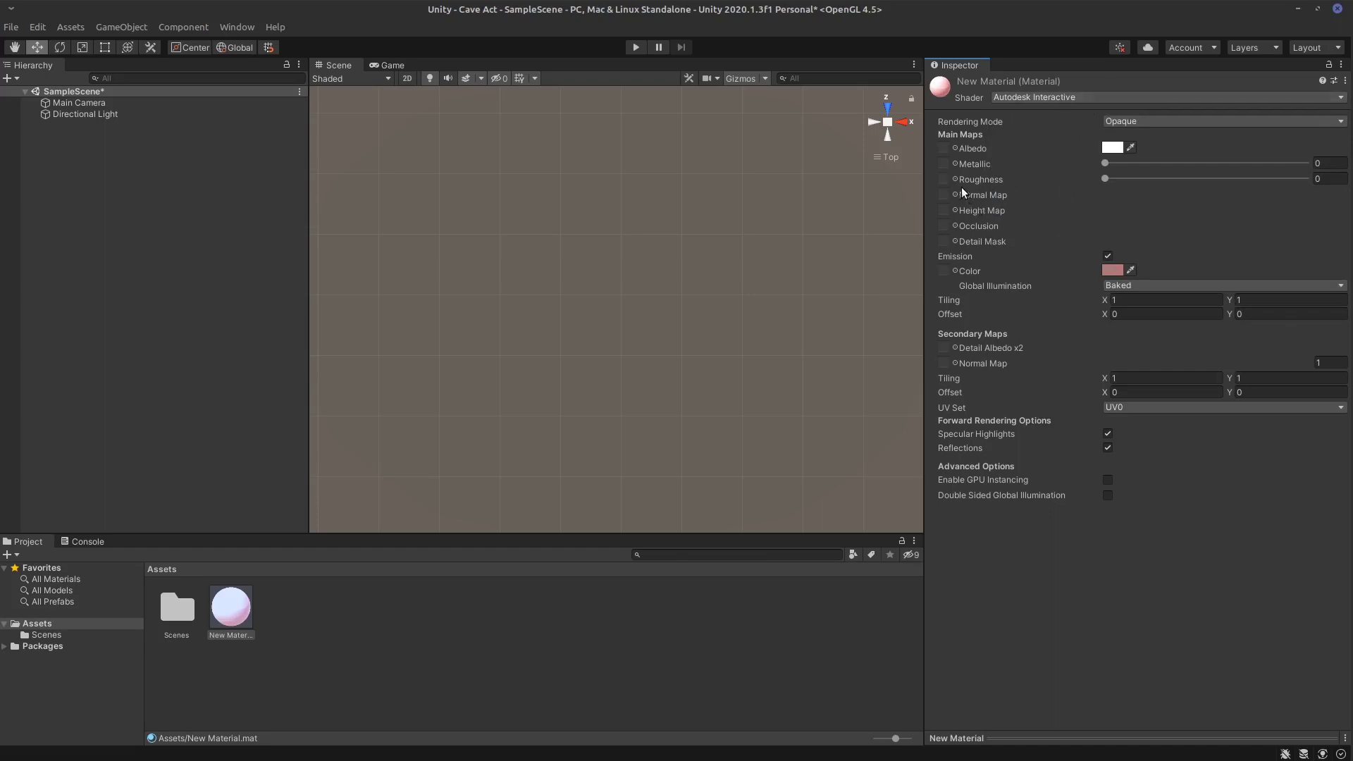
pyautogui.click(943, 180)
# - Try the Standard (Specular setup) shader on the material and return it to Autodesk Interactive
pyautogui.click(1116, 96)
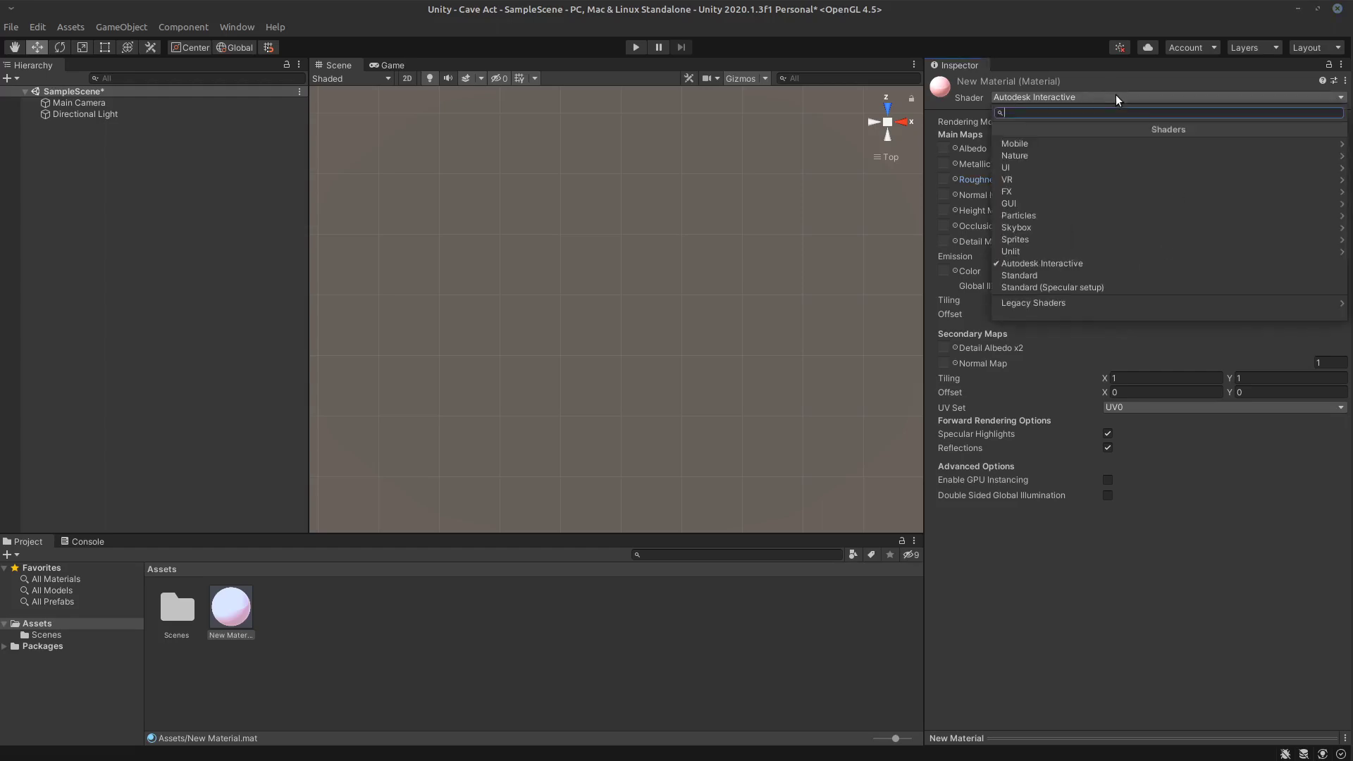
pyautogui.click(1090, 287)
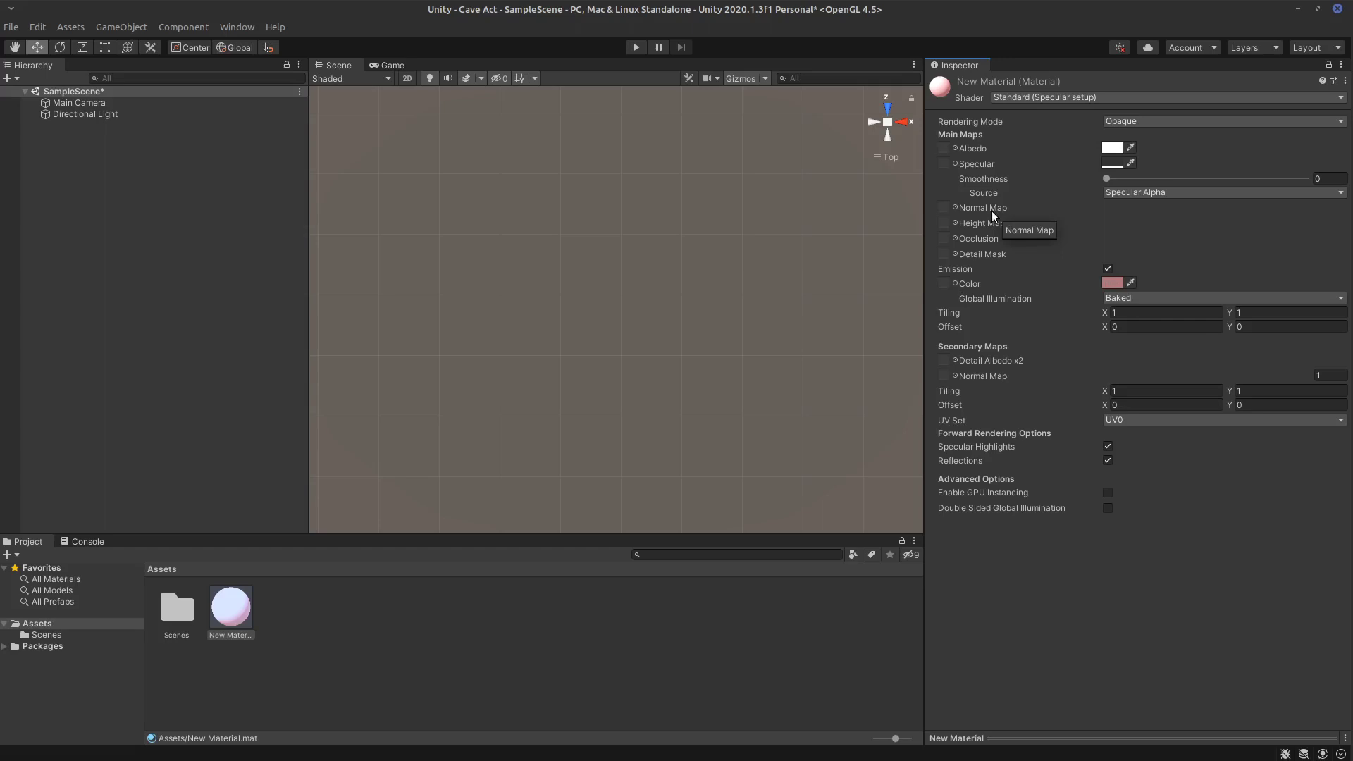
pyautogui.click(1132, 96)
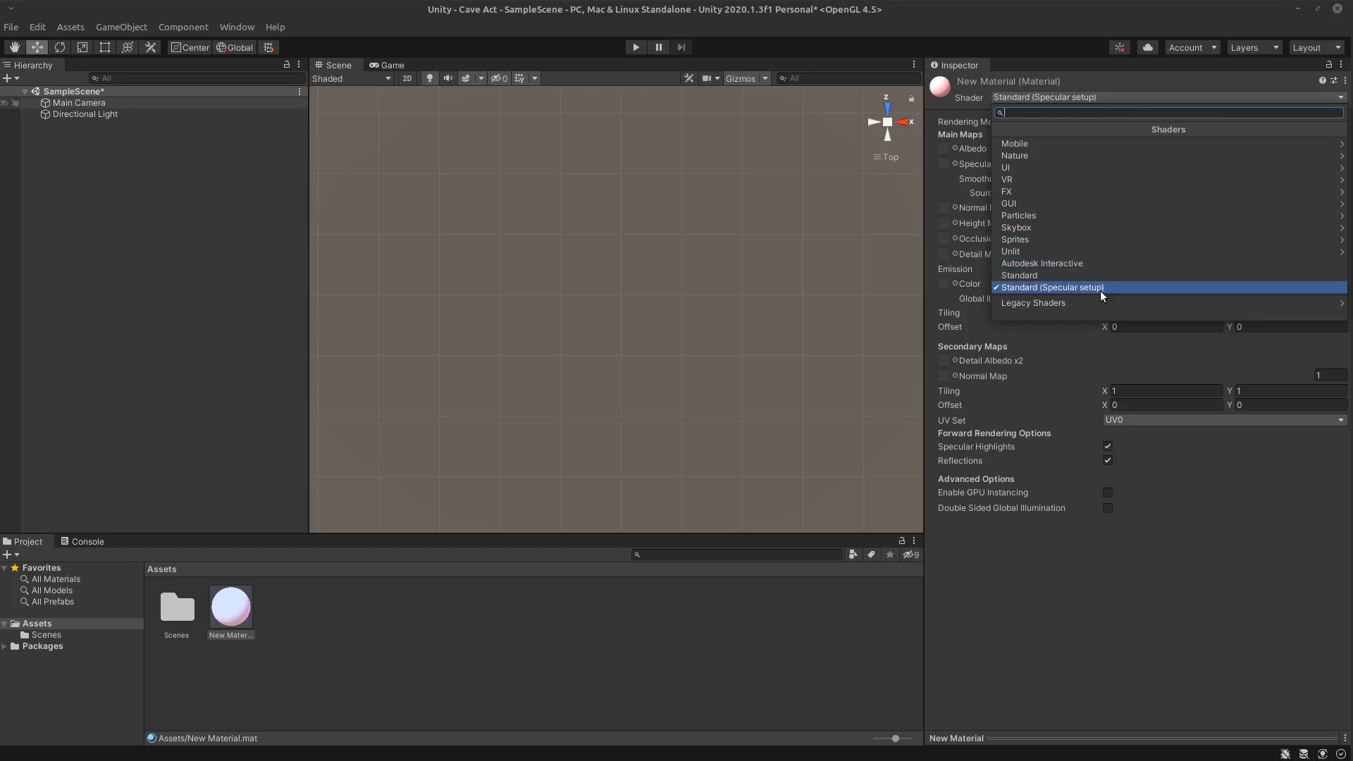
pyautogui.click(1082, 264)
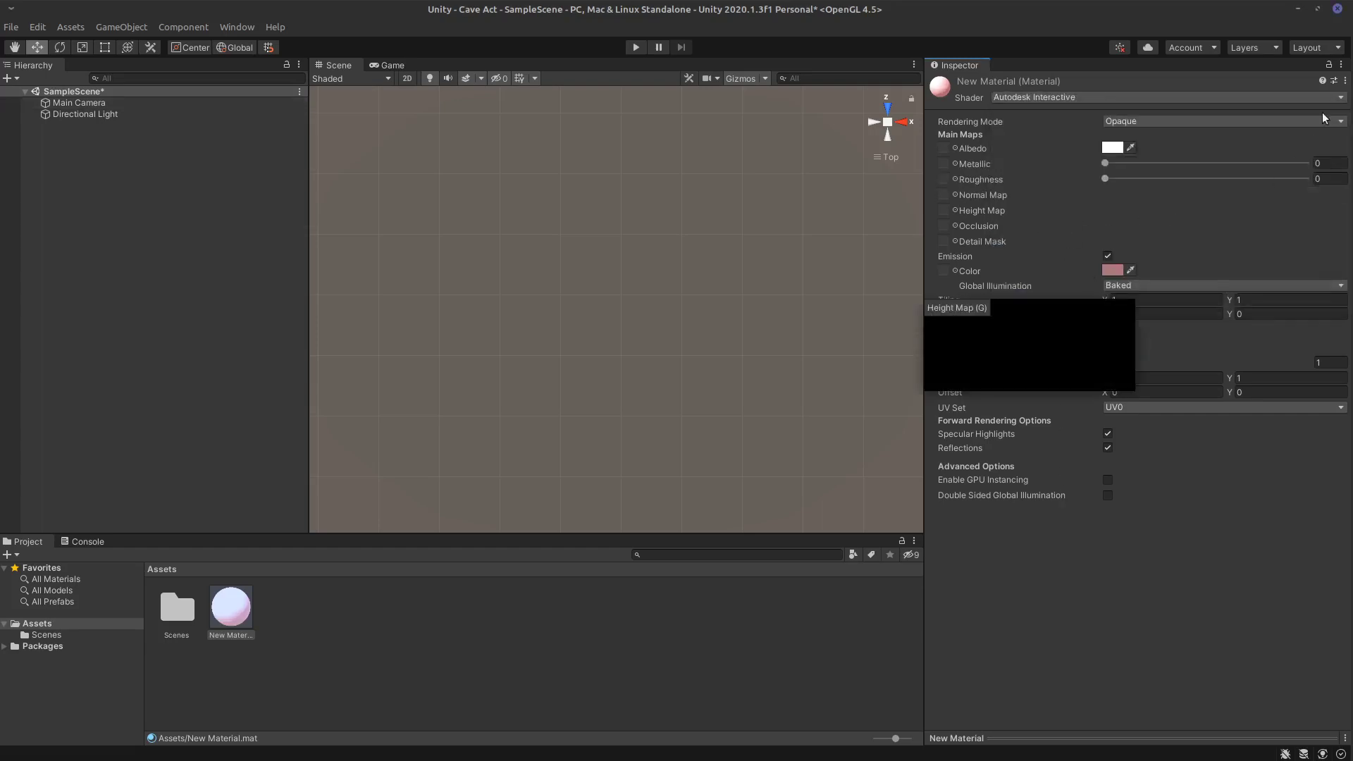
# - Switch back to Blender and show the Principled BSDF node enlarged in the node editor
pyautogui.click(1299, 10)
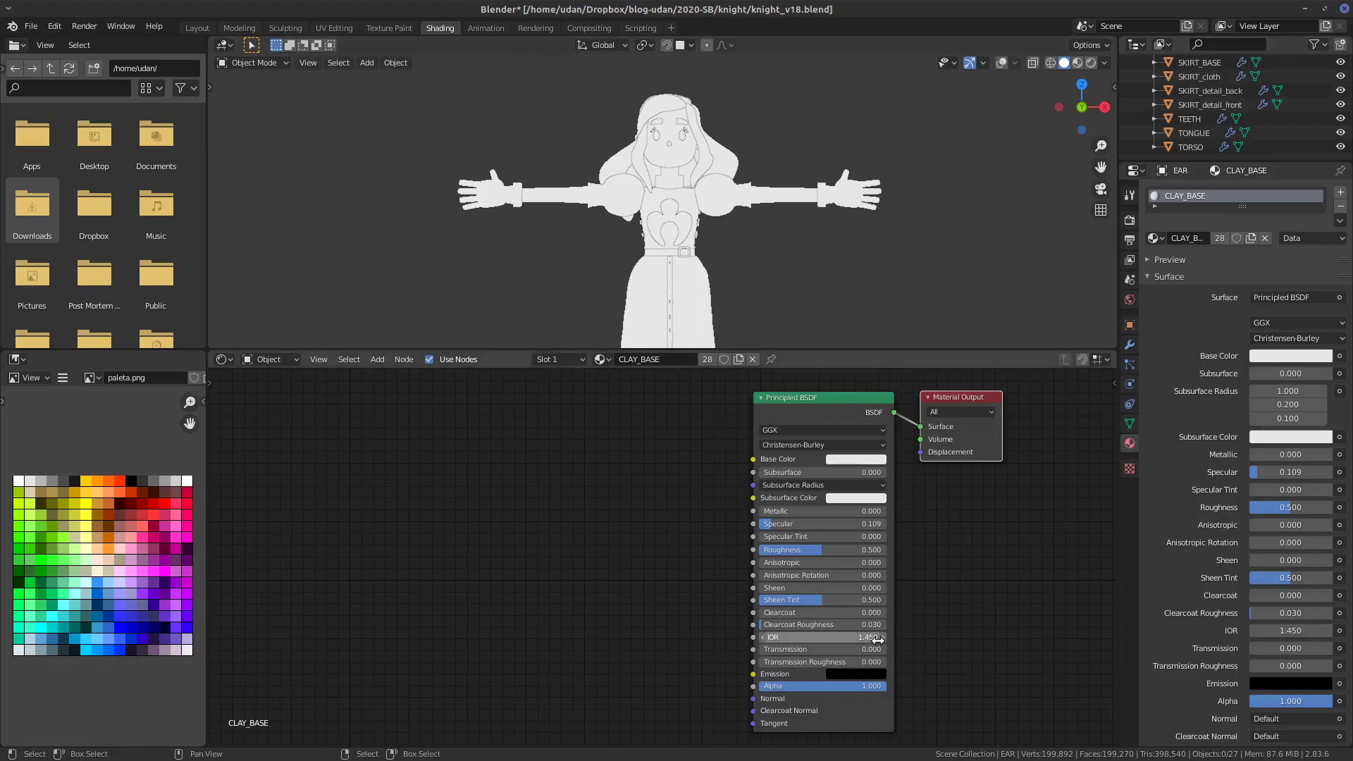
pyautogui.scroll(2, 933, 581)
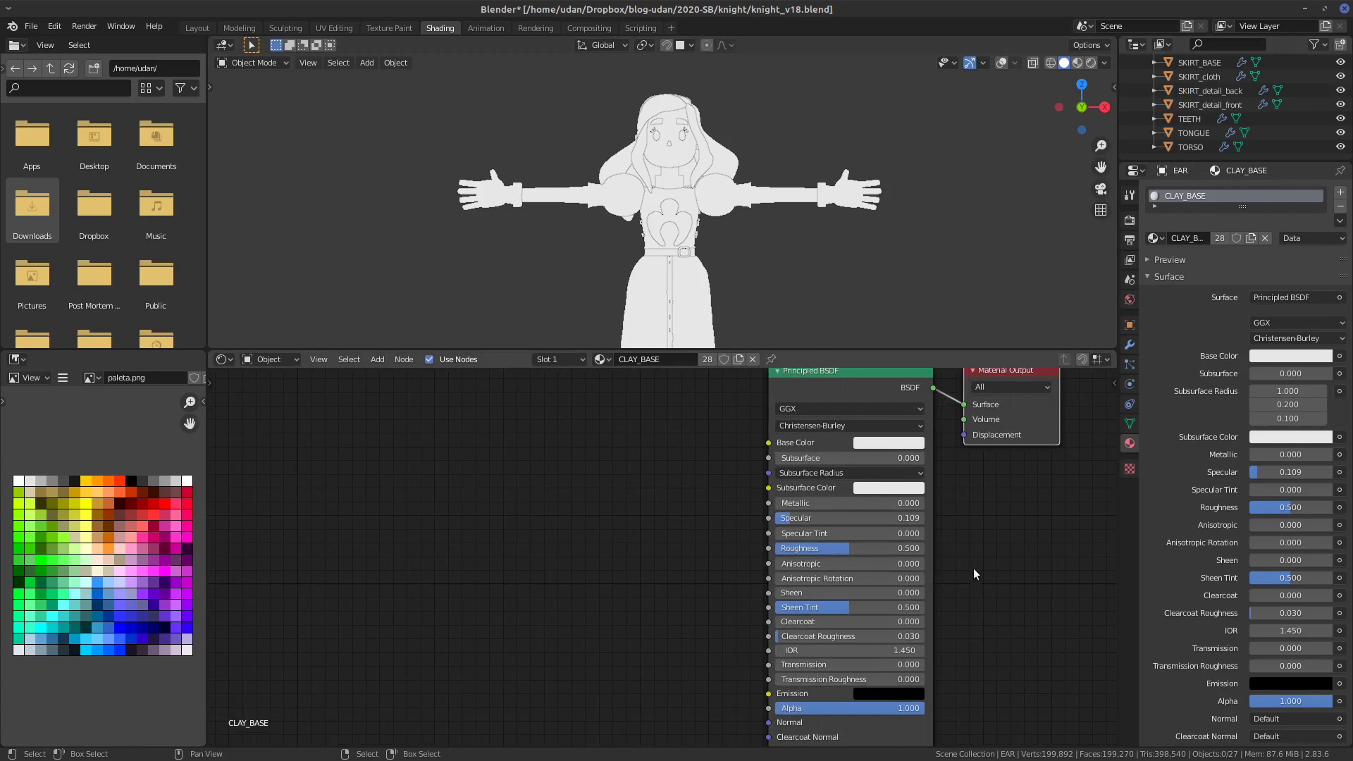
pyautogui.moveTo(974, 568)
pyautogui.mouseDown(button='middle')
pyautogui.moveTo(985, 508)
pyautogui.moveTo(996, 572)
pyautogui.mouseUp(button='middle')
pyautogui.scroll(1, 904, 504)
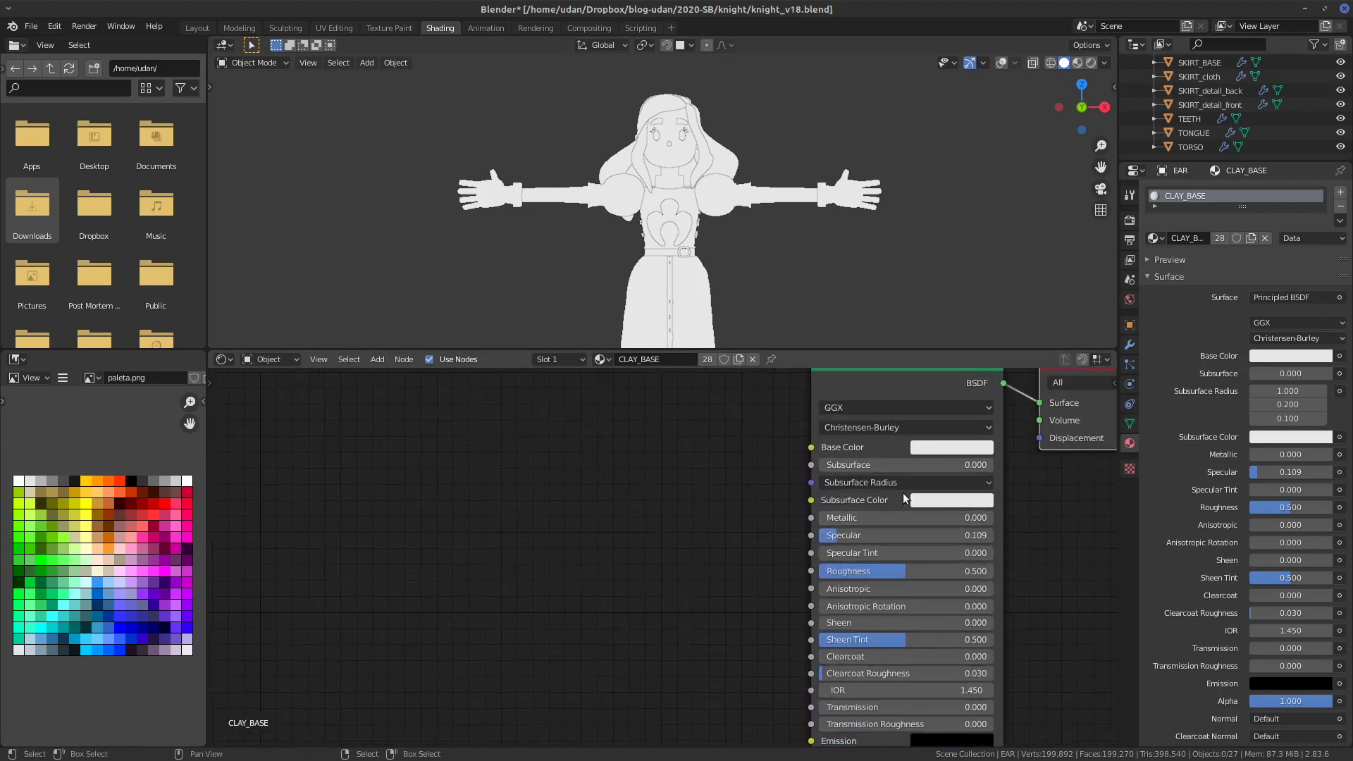
pyautogui.moveTo(1039, 523); pyautogui.dragTo(983, 561, button='middle')
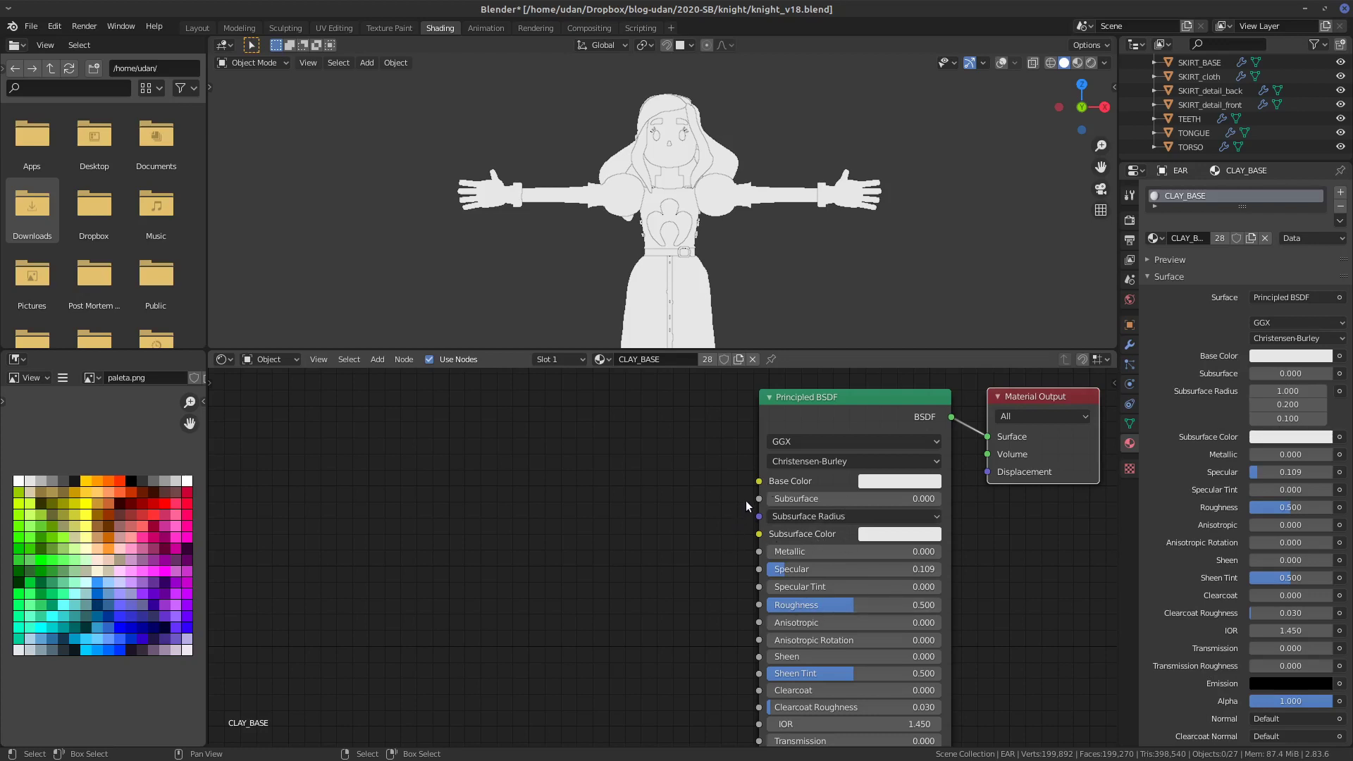
# - Annotate crosses beside the three Subsurface inputs, Anisotropic, Anisotropic Rotation, Sheen and Sheen Tint on the Principled BSDF node
pyautogui.moveTo(739, 499); pyautogui.dragTo(752, 511)
pyautogui.moveTo(739, 513)
pyautogui.mouseDown()
pyautogui.moveTo(754, 524)
pyautogui.moveTo(736, 526)
pyautogui.mouseUp()
pyautogui.moveTo(739, 529)
pyautogui.mouseDown()
pyautogui.moveTo(757, 540)
pyautogui.moveTo(738, 541)
pyautogui.mouseUp()
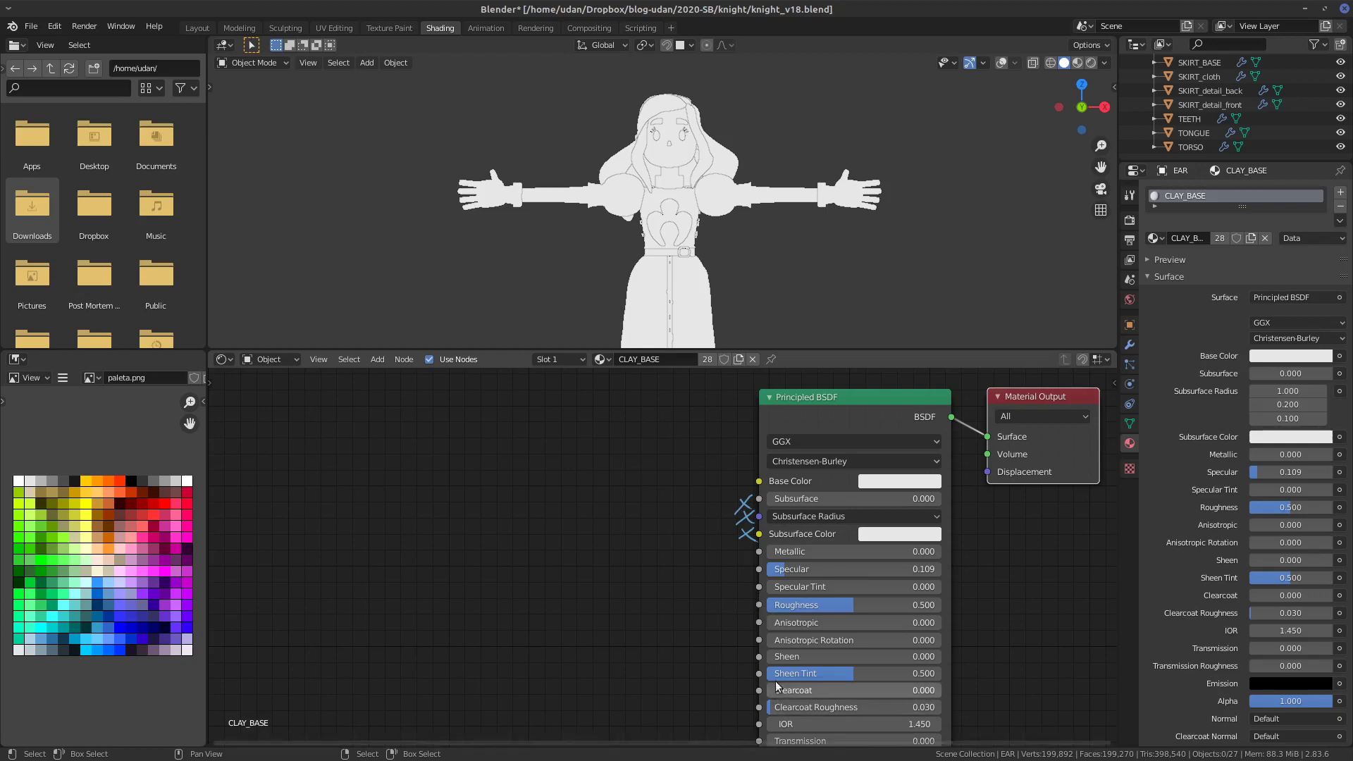
pyautogui.moveTo(734, 631)
pyautogui.mouseDown()
pyautogui.moveTo(748, 627)
pyautogui.moveTo(738, 648)
pyautogui.mouseUp()
pyautogui.moveTo(737, 633); pyautogui.dragTo(748, 668)
pyautogui.moveTo(751, 673)
pyautogui.mouseDown()
pyautogui.moveTo(738, 681)
pyautogui.moveTo(754, 682)
pyautogui.mouseUp()
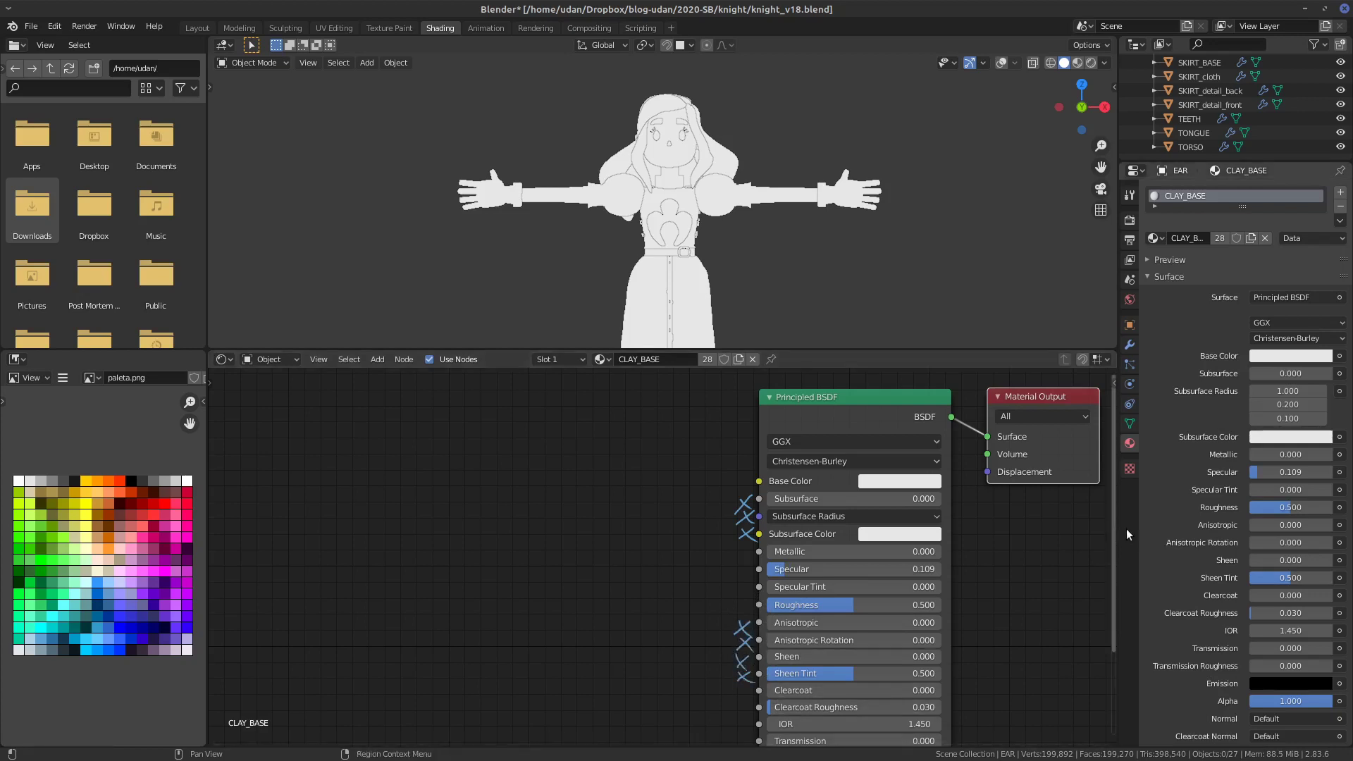
# - Annotate crosses beside the inputs from Clearcoat to Transmission Roughness, Clearcoat Normal and Tangent, and erase all the crosses
pyautogui.moveTo(990, 632); pyautogui.dragTo(992, 486, button='middle')
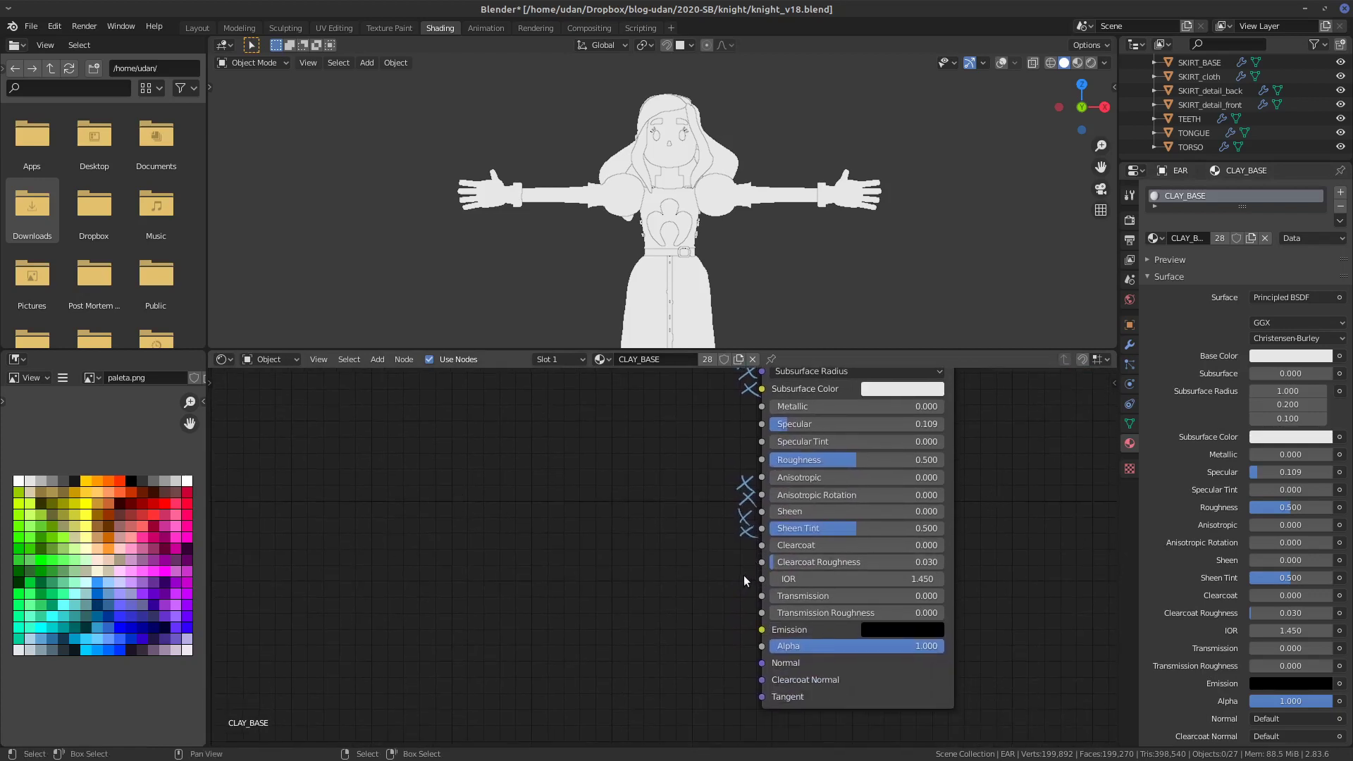
pyautogui.moveTo(751, 542); pyautogui.dragTo(736, 568)
pyautogui.moveTo(737, 557)
pyautogui.mouseDown()
pyautogui.moveTo(752, 589)
pyautogui.moveTo(734, 604)
pyautogui.moveTo(752, 616)
pyautogui.mouseUp()
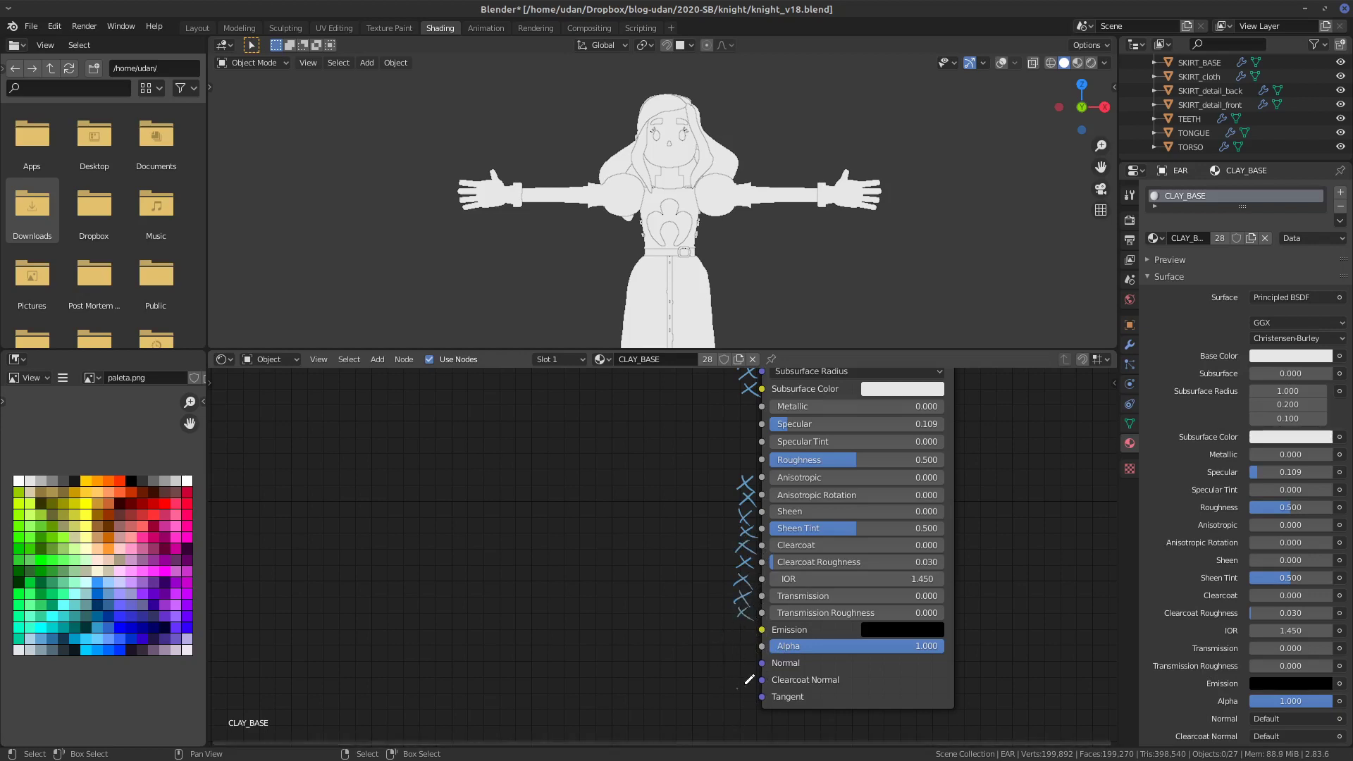
pyautogui.moveTo(745, 685); pyautogui.dragTo(757, 677)
pyautogui.moveTo(744, 679); pyautogui.dragTo(756, 697)
pyautogui.moveTo(749, 694); pyautogui.dragTo(760, 707)
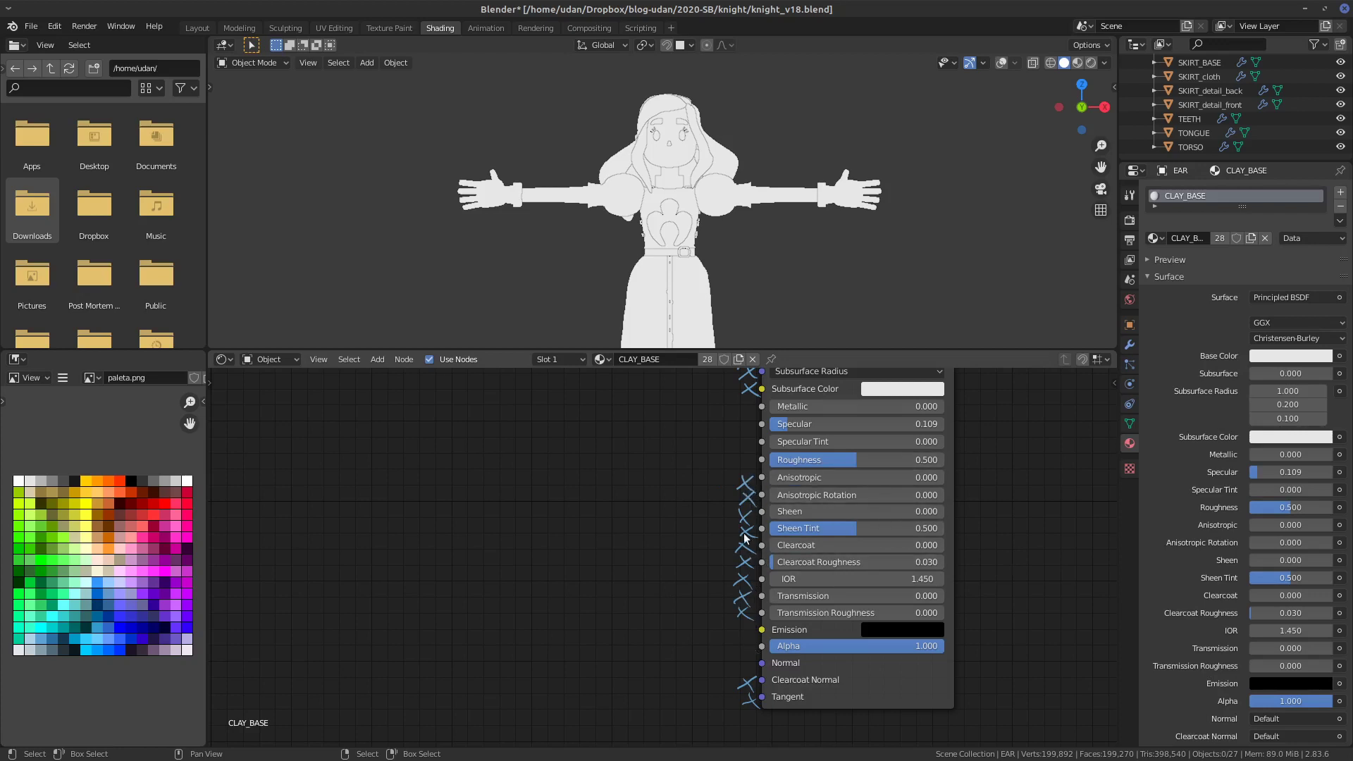
pyautogui.moveTo(743, 475)
pyautogui.mouseDown(button='right')
pyautogui.moveTo(748, 705)
pyautogui.moveTo(748, 368)
pyautogui.mouseUp(button='right')
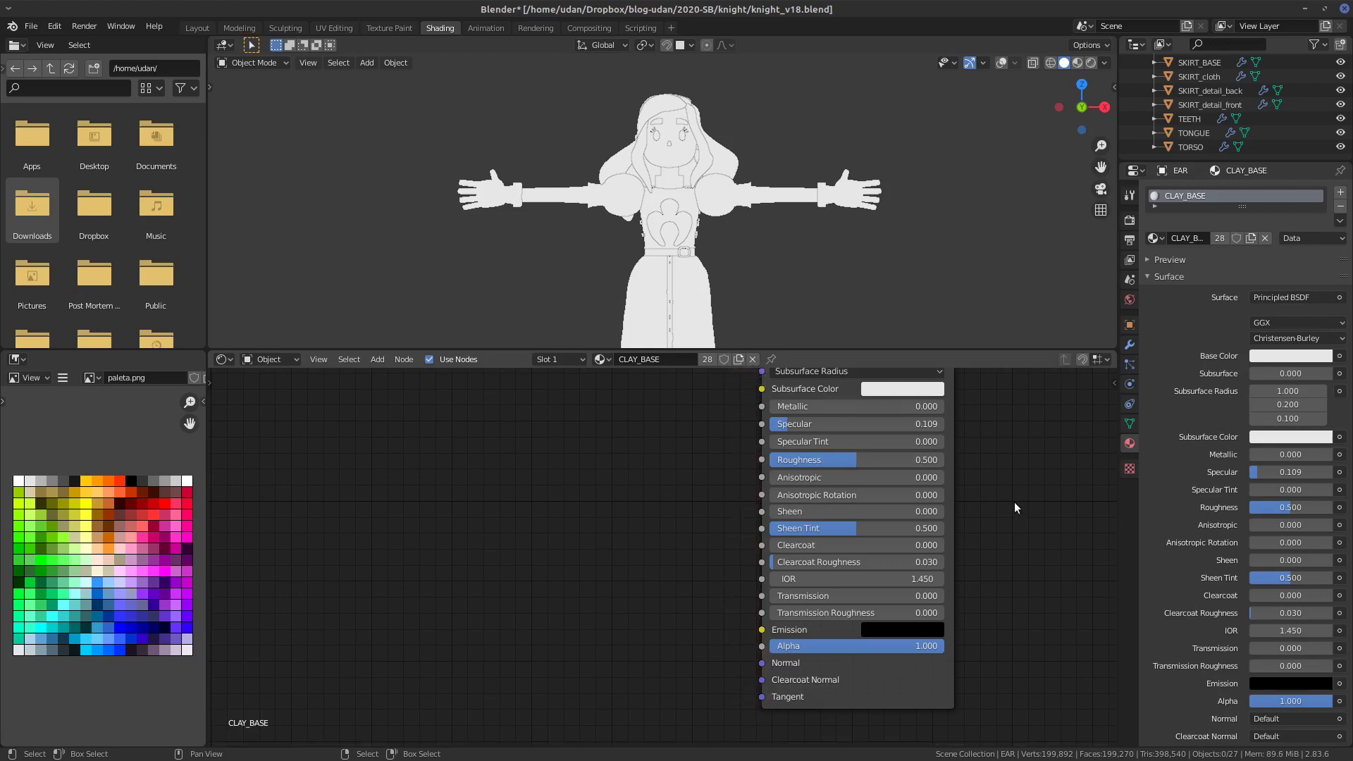
# - Clear the leftover marks and annotate a handwritten note beside the Roughness input of the Principled BSDF node
pyautogui.moveTo(1013, 496); pyautogui.dragTo(1016, 543, button='middle')
pyautogui.moveTo(764, 388); pyautogui.dragTo(753, 411, button='right')
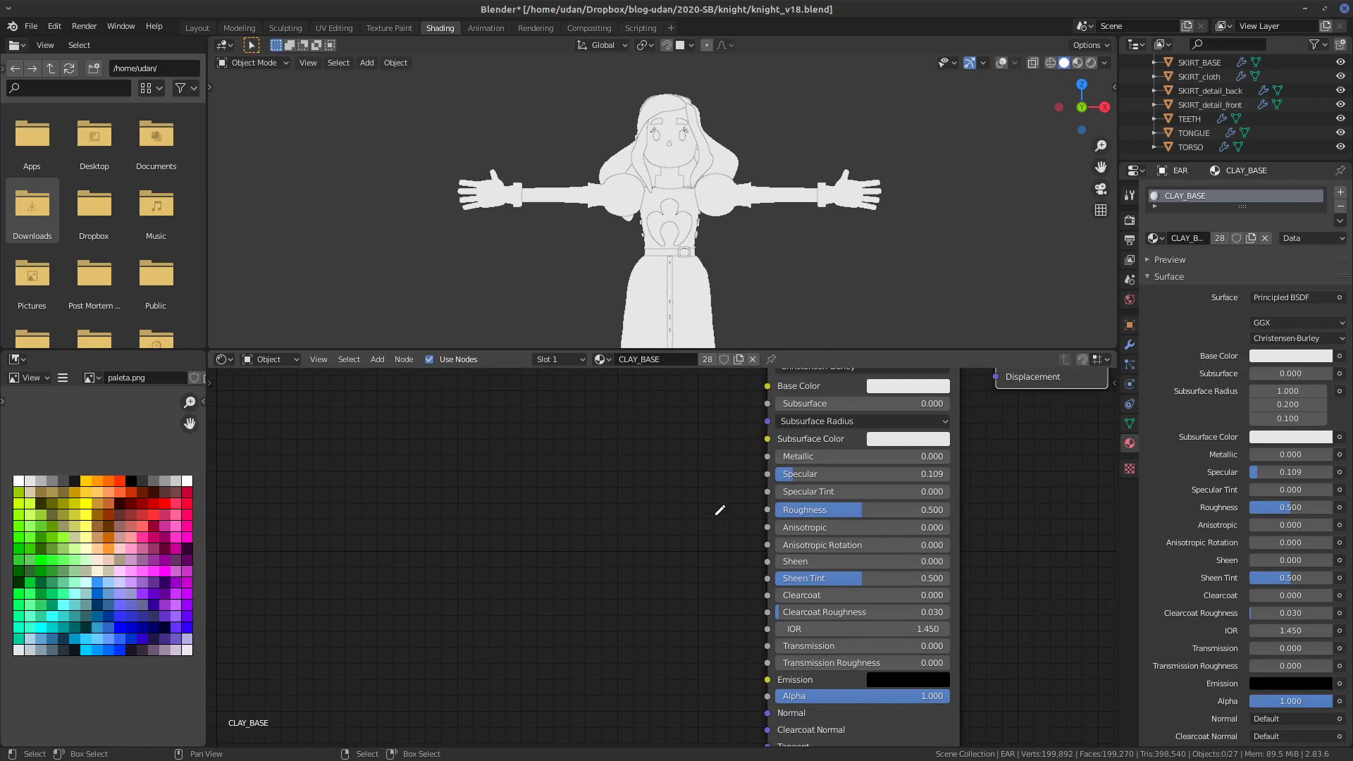
pyautogui.moveTo(752, 507); pyautogui.dragTo(751, 519)
pyautogui.moveTo(547, 511)
pyautogui.mouseDown()
pyautogui.moveTo(531, 528)
pyautogui.moveTo(601, 525)
pyautogui.mouseUp()
pyautogui.moveTo(594, 516); pyautogui.dragTo(657, 524)
pyautogui.moveTo(676, 505); pyautogui.dragTo(673, 525)
# - Annotate "ALBEDO" with an arrow pointing to the Base Color input, and erase the note
pyautogui.moveTo(452, 413); pyautogui.dragTo(519, 400)
pyautogui.moveTo(528, 393)
pyautogui.mouseDown()
pyautogui.moveTo(530, 416)
pyautogui.moveTo(749, 385)
pyautogui.mouseUp()
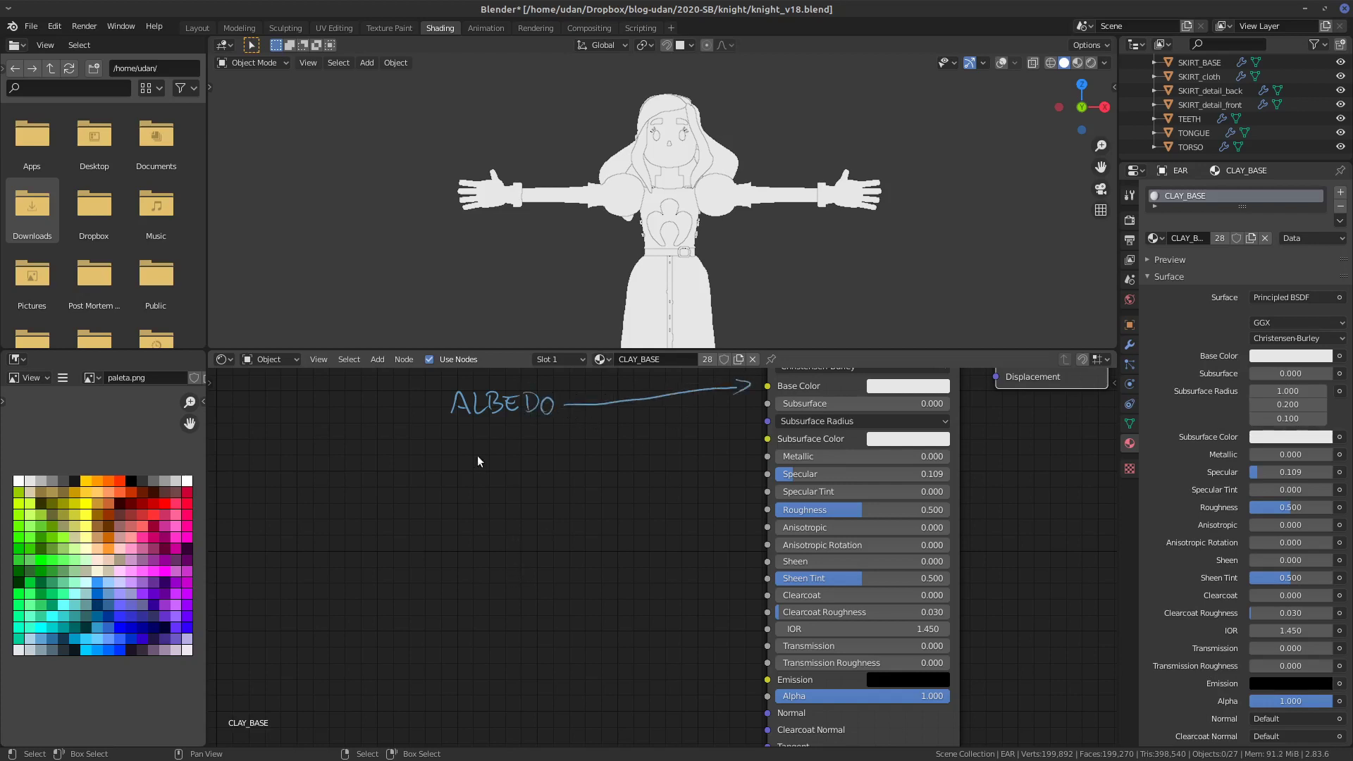
pyautogui.keyDown('ctrl'); pyautogui.moveTo(461, 402); pyautogui.dragTo(747, 388); pyautogui.keyUp('ctrl')
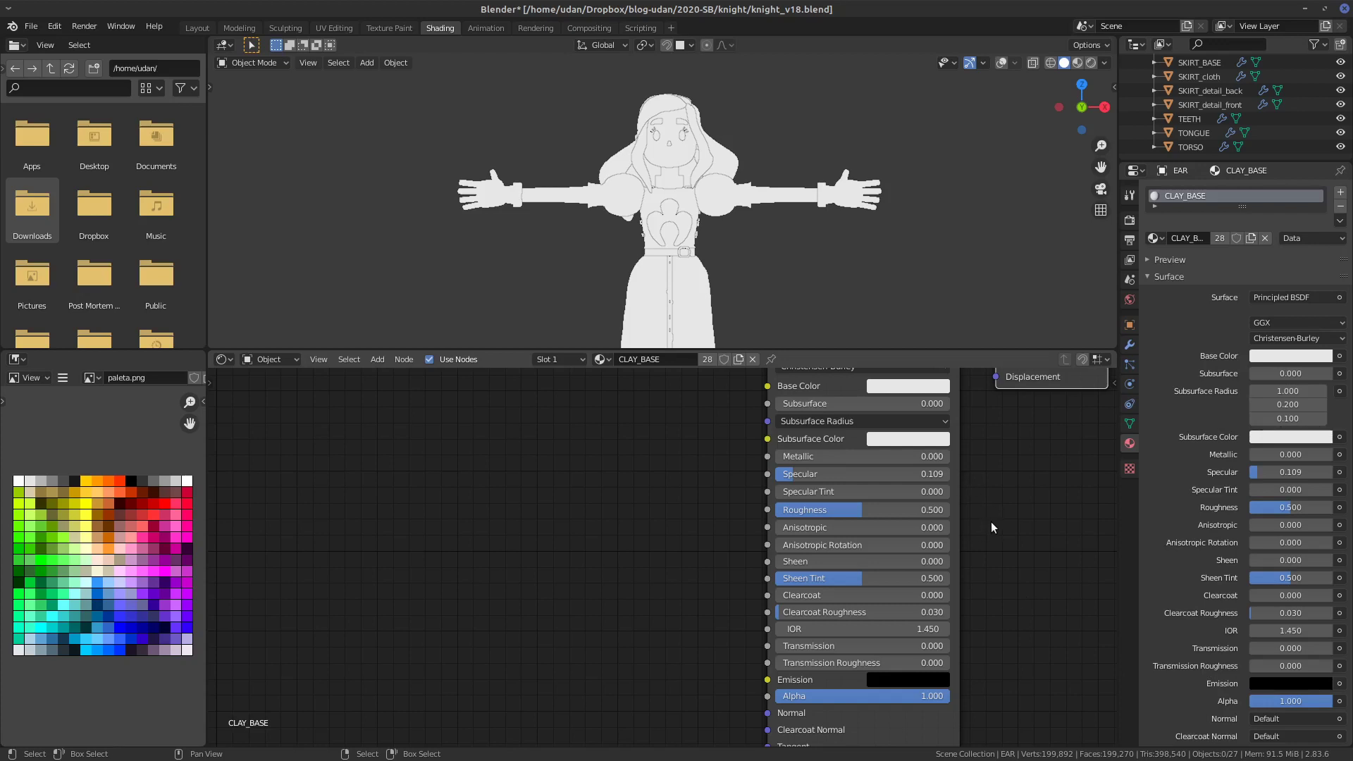
# - Annotate the empty node editor area with "STOP MOTION" and, below it, "- CLAY" with an arrow leading to "LATEX"
pyautogui.moveTo(991, 521); pyautogui.dragTo(976, 563, button='middle')
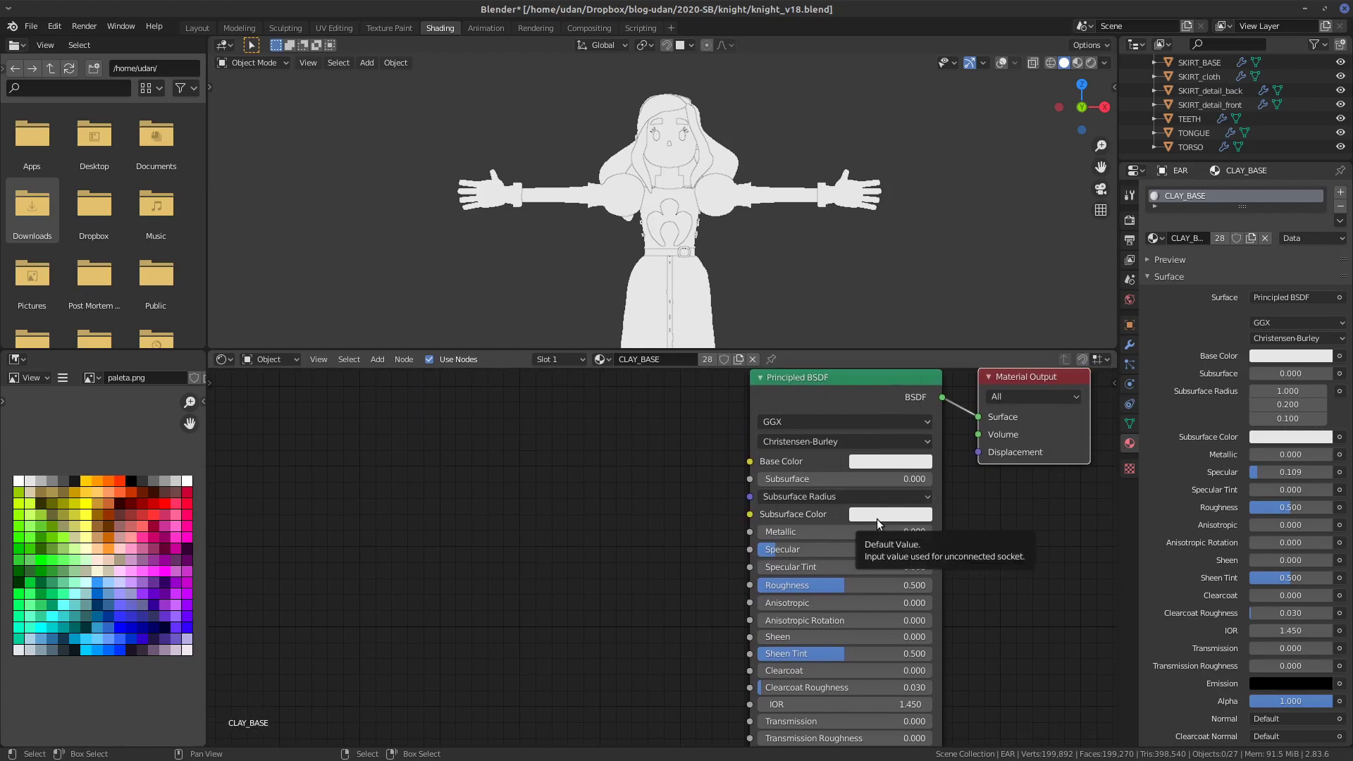
pyautogui.press('s')
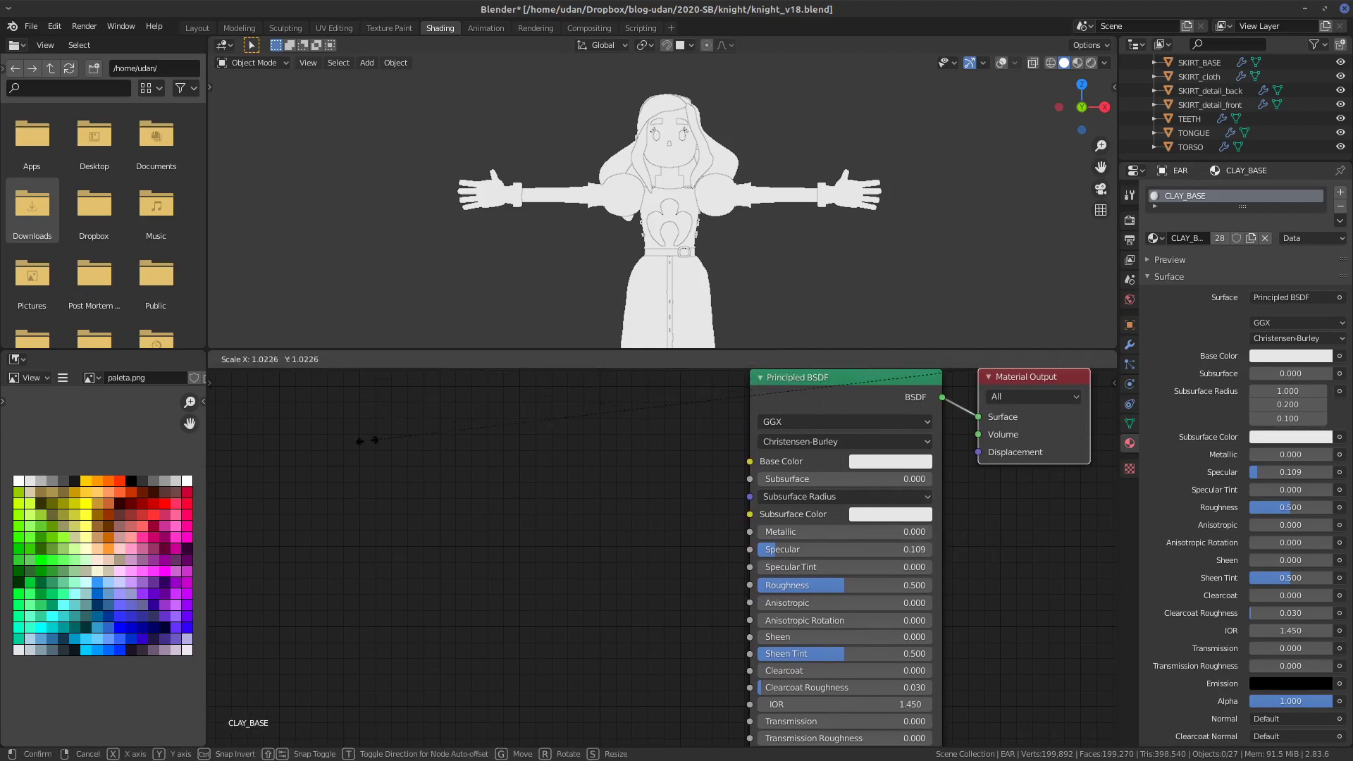
pyautogui.click(370, 442)
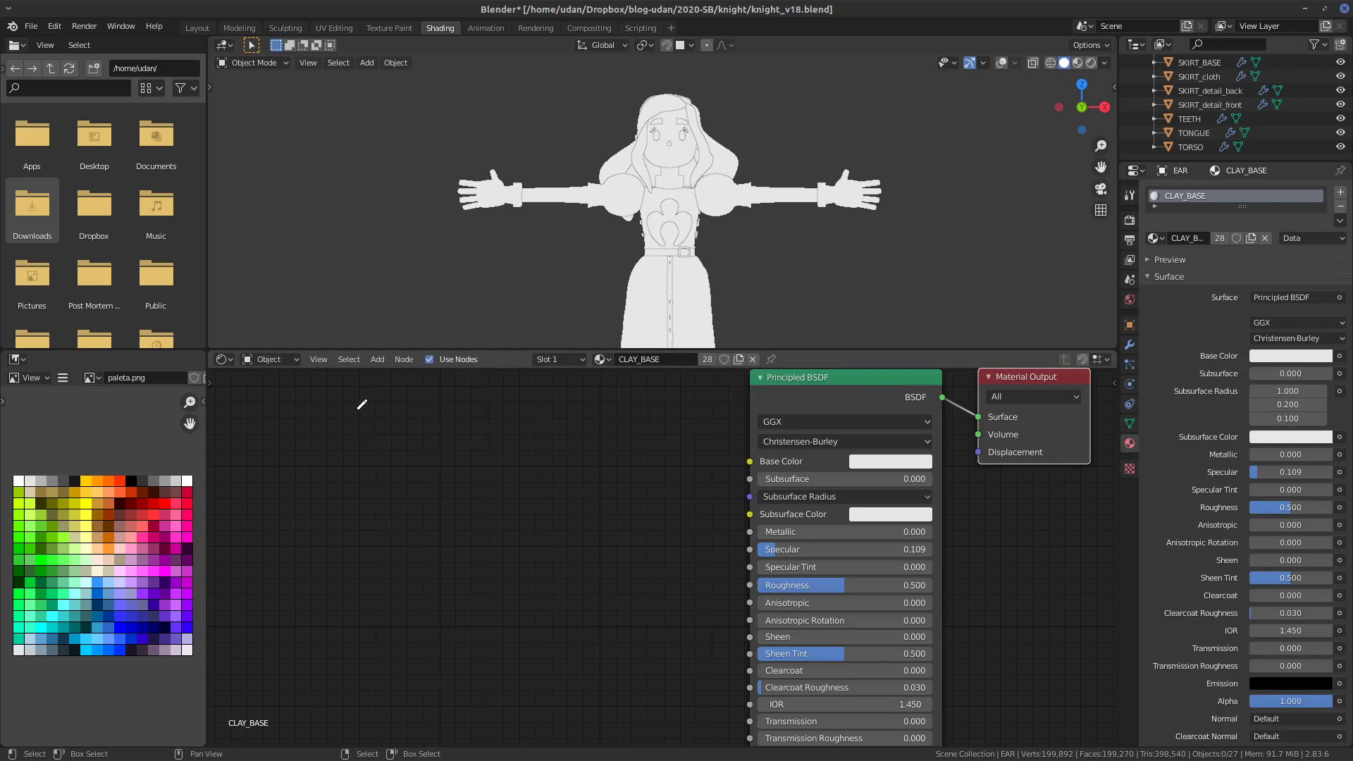
pyautogui.moveTo(368, 410)
pyautogui.mouseDown()
pyautogui.moveTo(345, 442)
pyautogui.moveTo(372, 433)
pyautogui.mouseUp()
pyautogui.moveTo(366, 423)
pyautogui.mouseDown()
pyautogui.moveTo(467, 422)
pyautogui.moveTo(478, 406)
pyautogui.mouseUp()
pyautogui.moveTo(491, 396)
pyautogui.mouseDown()
pyautogui.moveTo(492, 420)
pyautogui.moveTo(499, 403)
pyautogui.mouseUp()
pyautogui.click(504, 392)
pyautogui.moveTo(504, 404)
pyautogui.mouseDown()
pyautogui.moveTo(506, 420)
pyautogui.moveTo(550, 393)
pyautogui.mouseUp()
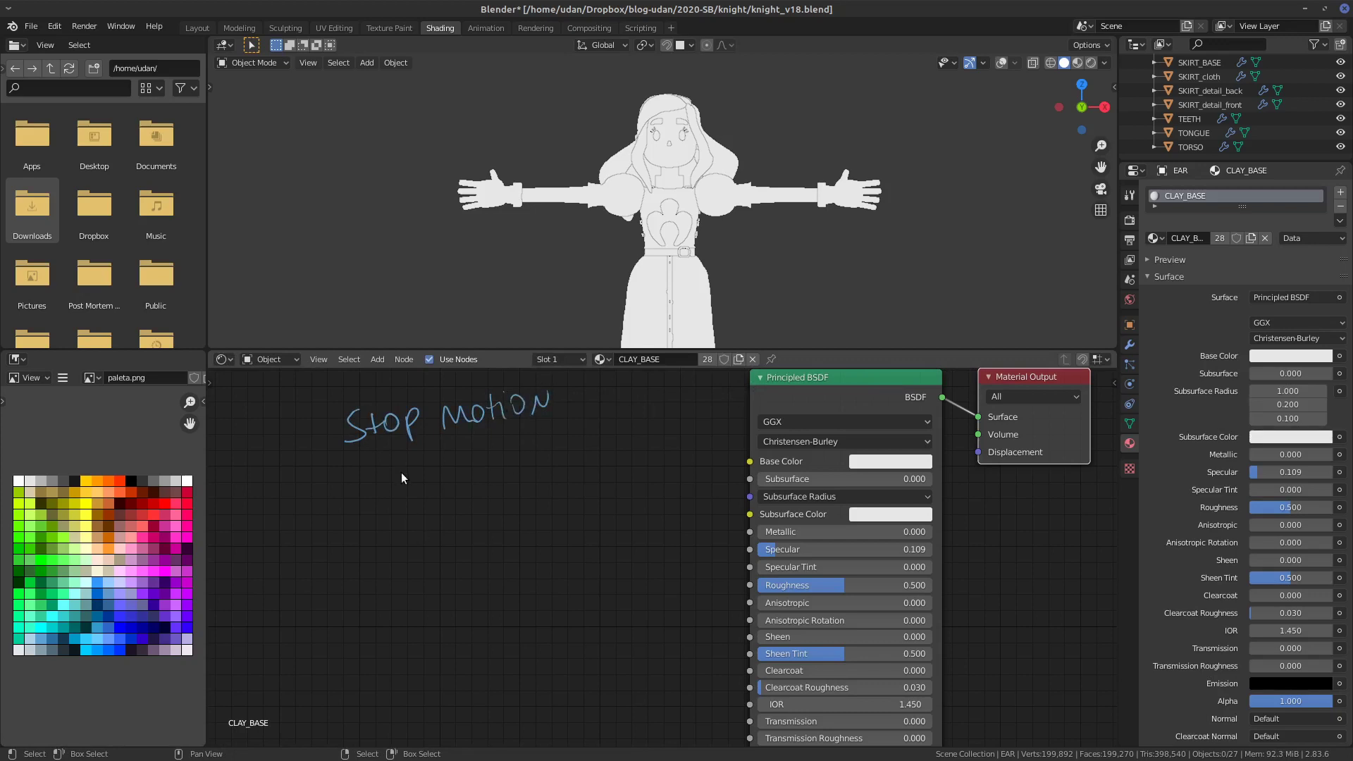
pyautogui.moveTo(392, 476); pyautogui.dragTo(505, 485)
pyautogui.moveTo(541, 494); pyautogui.dragTo(639, 511)
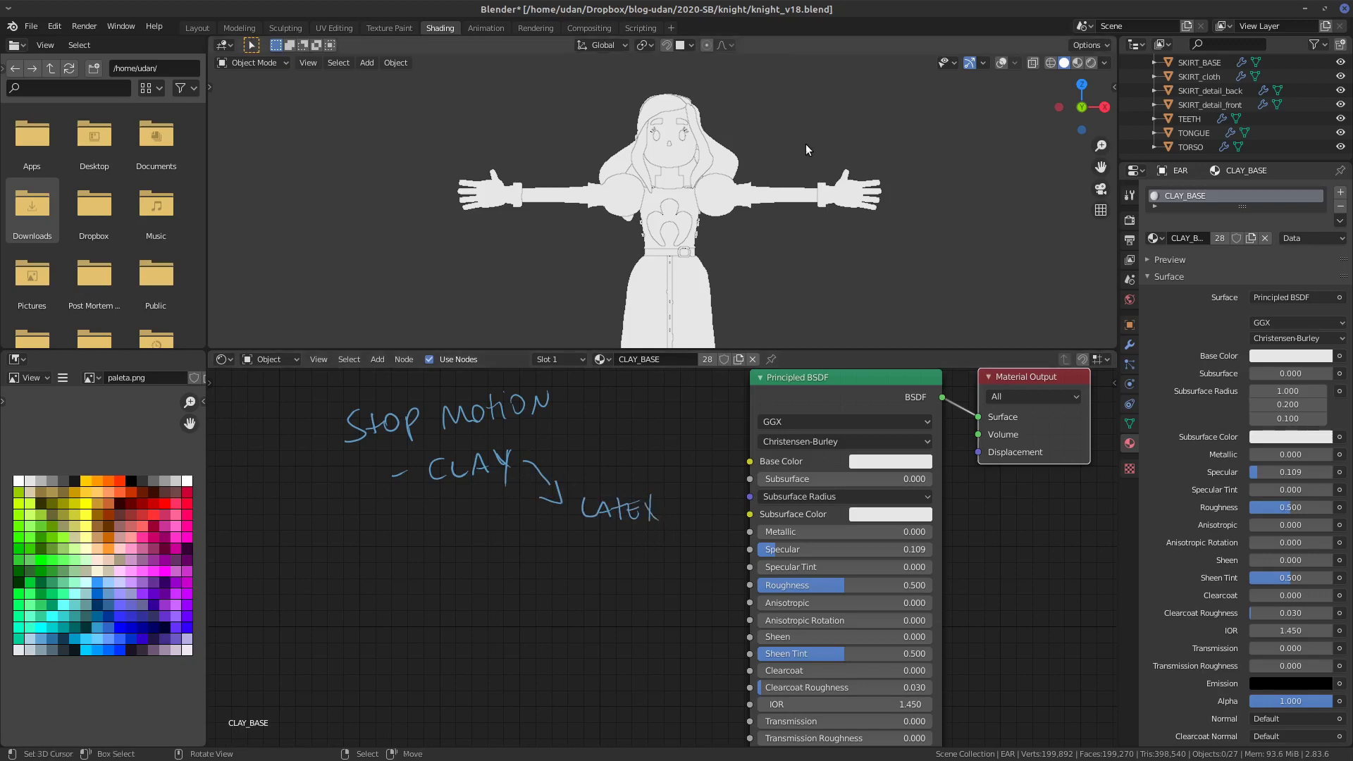
# - Turn on the 3D viewport overlays and annotate a circle and a jointed line over the character's left arm
pyautogui.click(1106, 62)
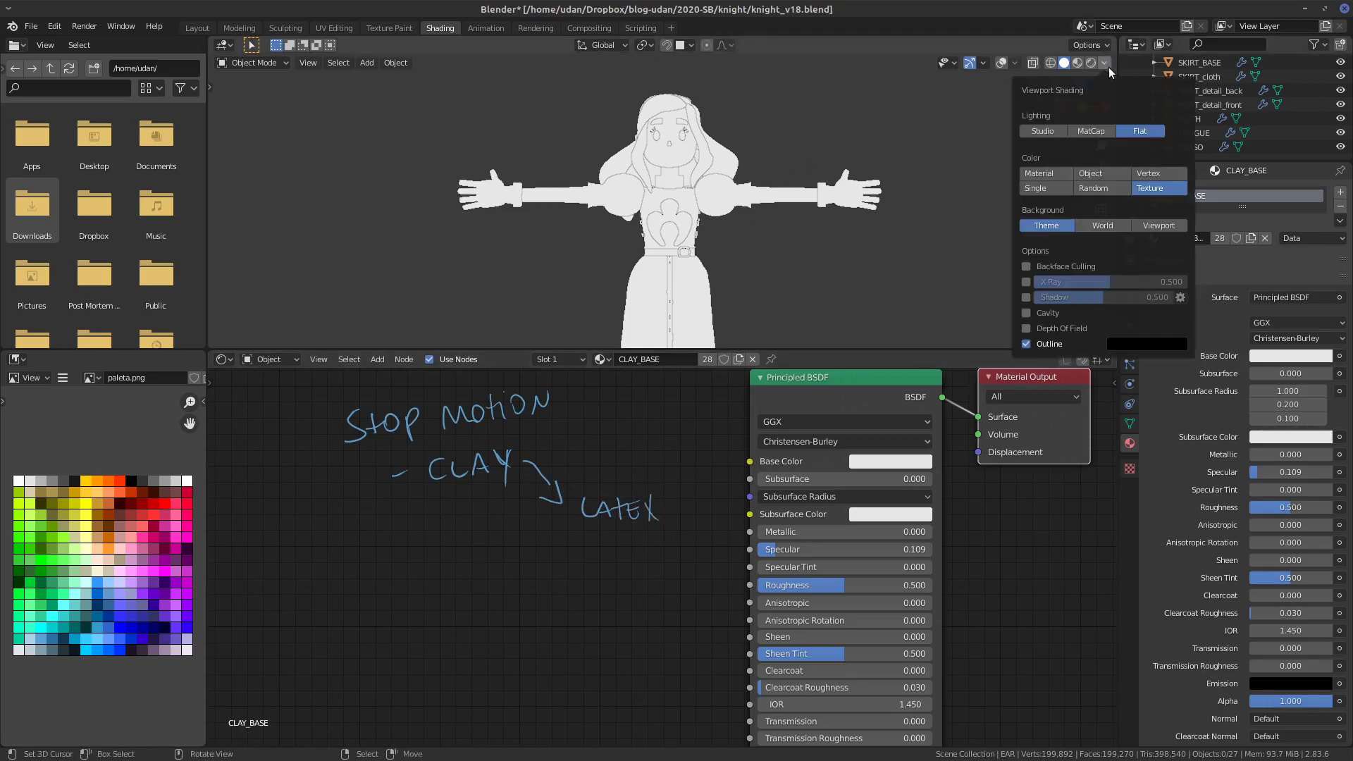
pyautogui.click(1108, 62)
pyautogui.click(1002, 64)
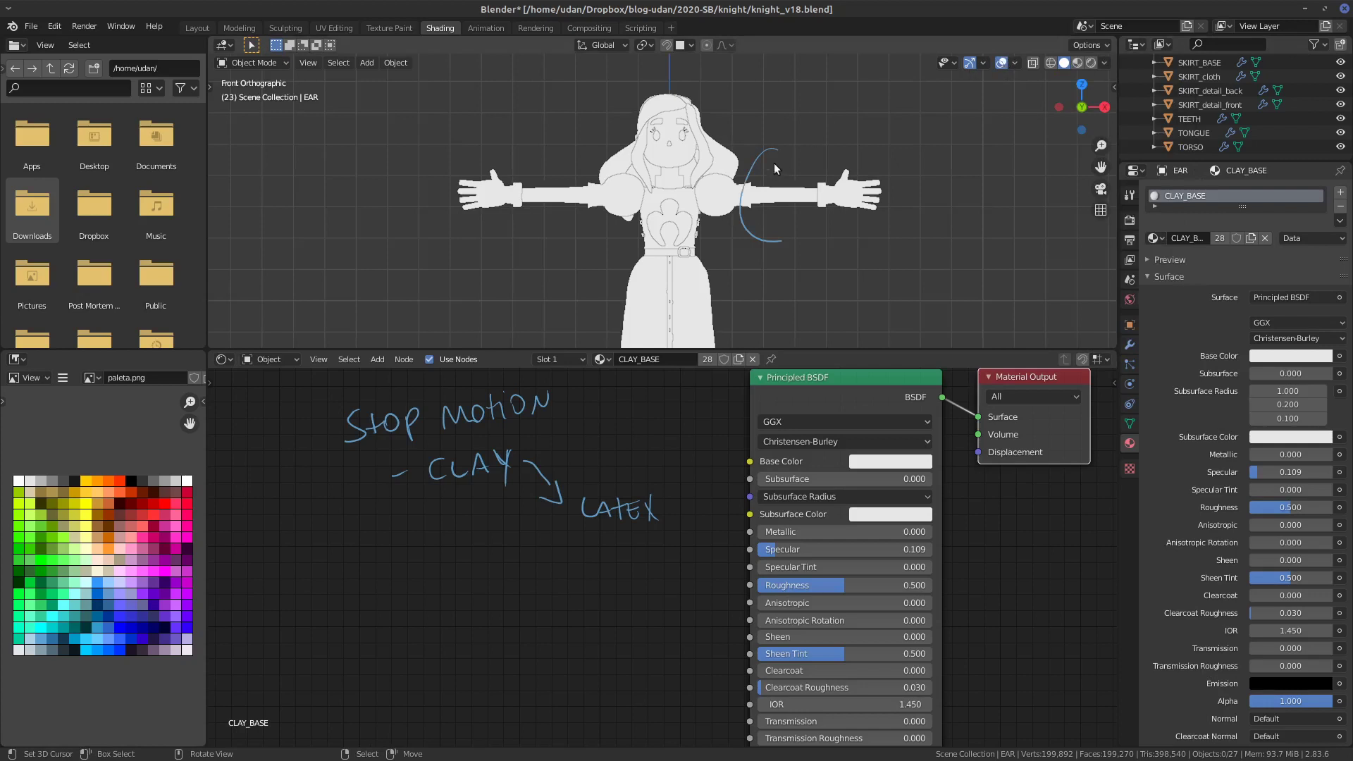
pyautogui.moveTo(737, 223)
pyautogui.mouseDown()
pyautogui.moveTo(837, 228)
pyautogui.moveTo(759, 163)
pyautogui.moveTo(775, 196)
pyautogui.moveTo(849, 198)
pyautogui.mouseUp()
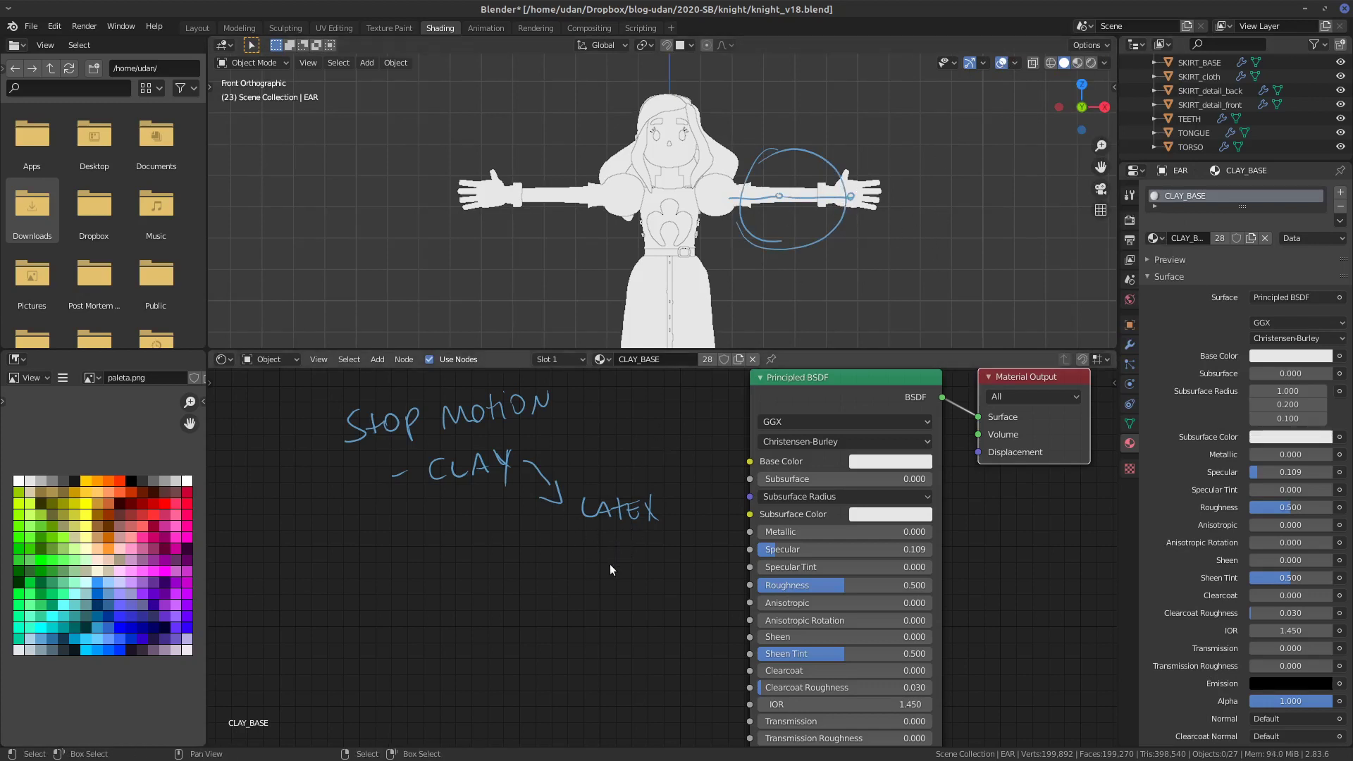
# - Annotate an arrow pointing at the character's head in the 3D viewport and erase the circle over her left arm
pyautogui.moveTo(769, 86); pyautogui.dragTo(801, 71)
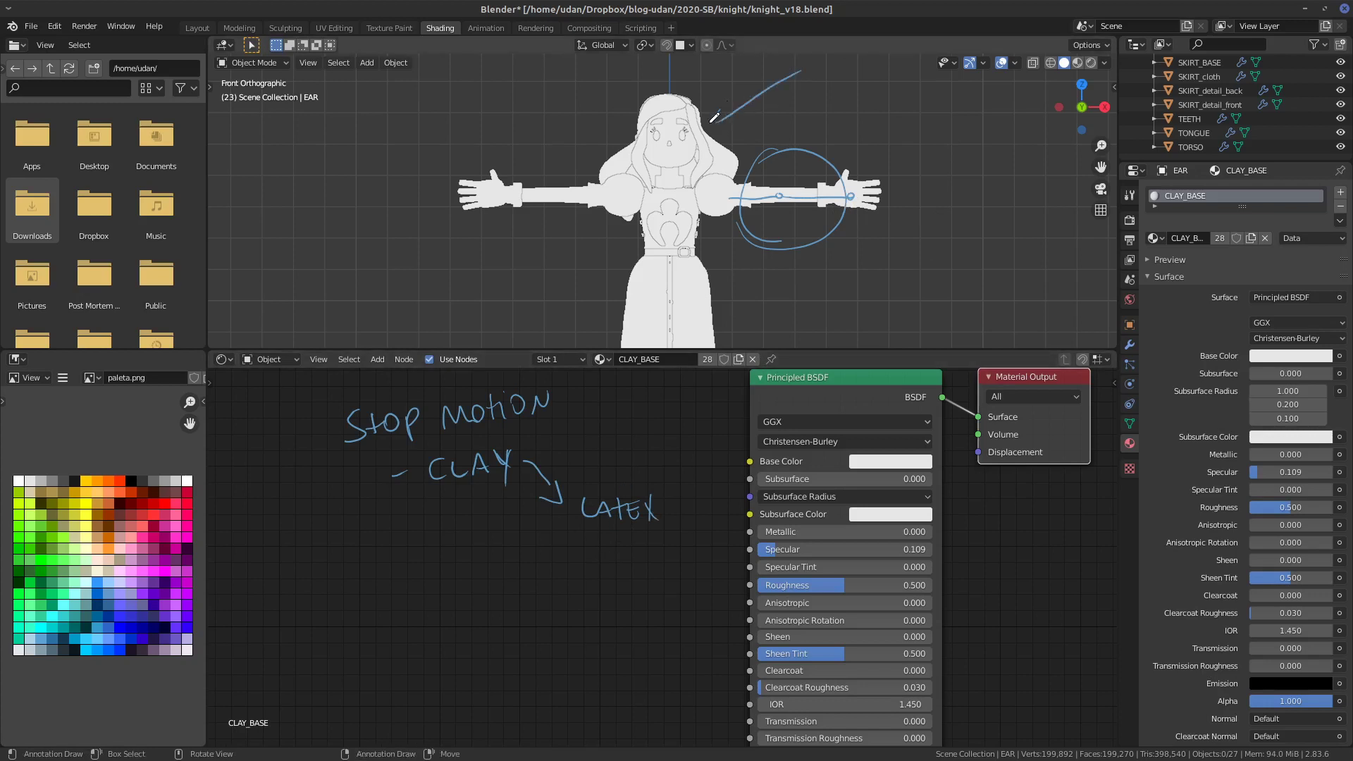
pyautogui.moveTo(722, 107); pyautogui.dragTo(708, 130)
pyautogui.moveTo(822, 161)
pyautogui.mouseDown(button='right')
pyautogui.moveTo(806, 247)
pyautogui.moveTo(848, 212)
pyautogui.mouseUp(button='right')
pyautogui.moveTo(776, 242)
pyautogui.keyDown('ctrl'); pyautogui.mouseDown()
pyautogui.moveTo(839, 173)
pyautogui.moveTo(834, 133)
pyautogui.mouseUp(); pyautogui.keyUp('ctrl')
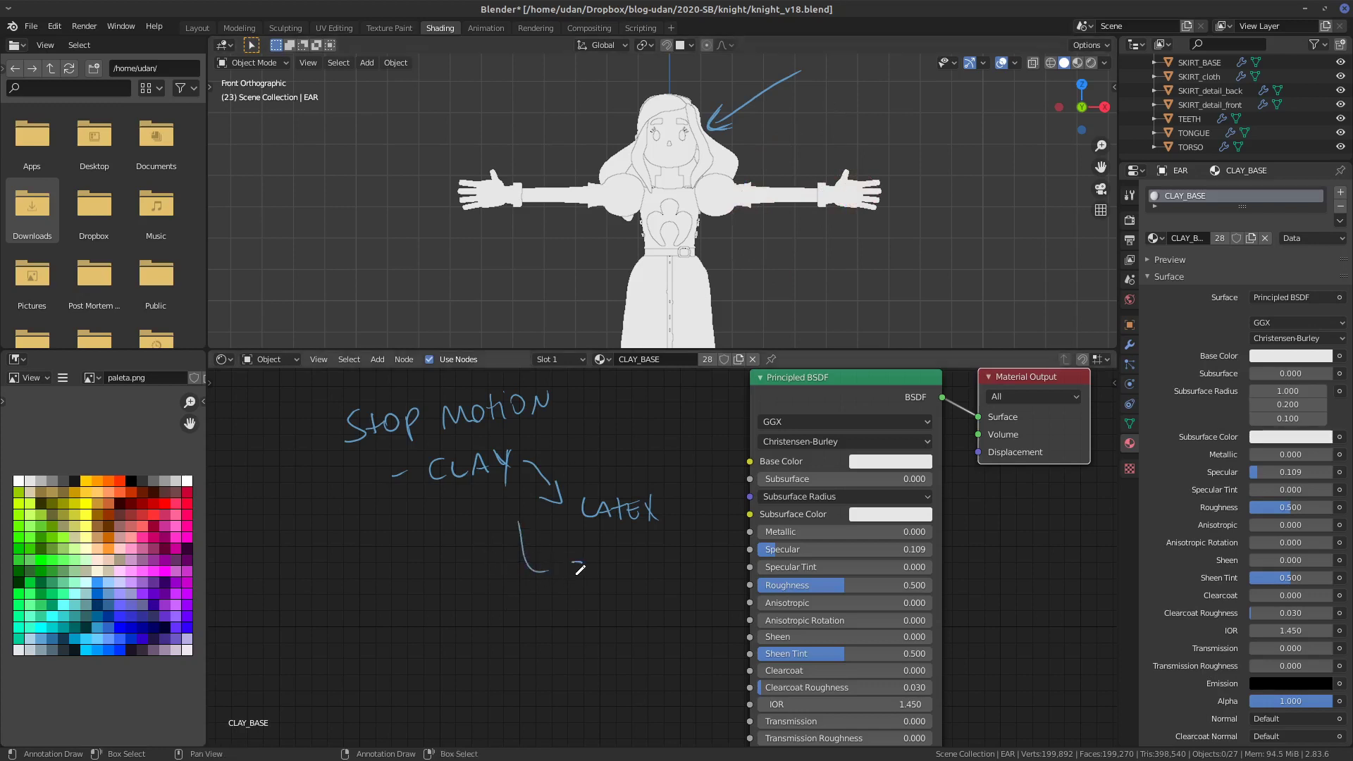
# - Annotate "3D print" below "LATEX" with an arrow from "CLAY", and erase the notes in the node editor
pyautogui.moveTo(578, 570)
pyautogui.mouseDown()
pyautogui.moveTo(574, 587)
pyautogui.moveTo(682, 575)
pyautogui.mouseUp()
pyautogui.moveTo(673, 564); pyautogui.dragTo(694, 558)
pyautogui.moveTo(540, 562); pyautogui.dragTo(543, 588)
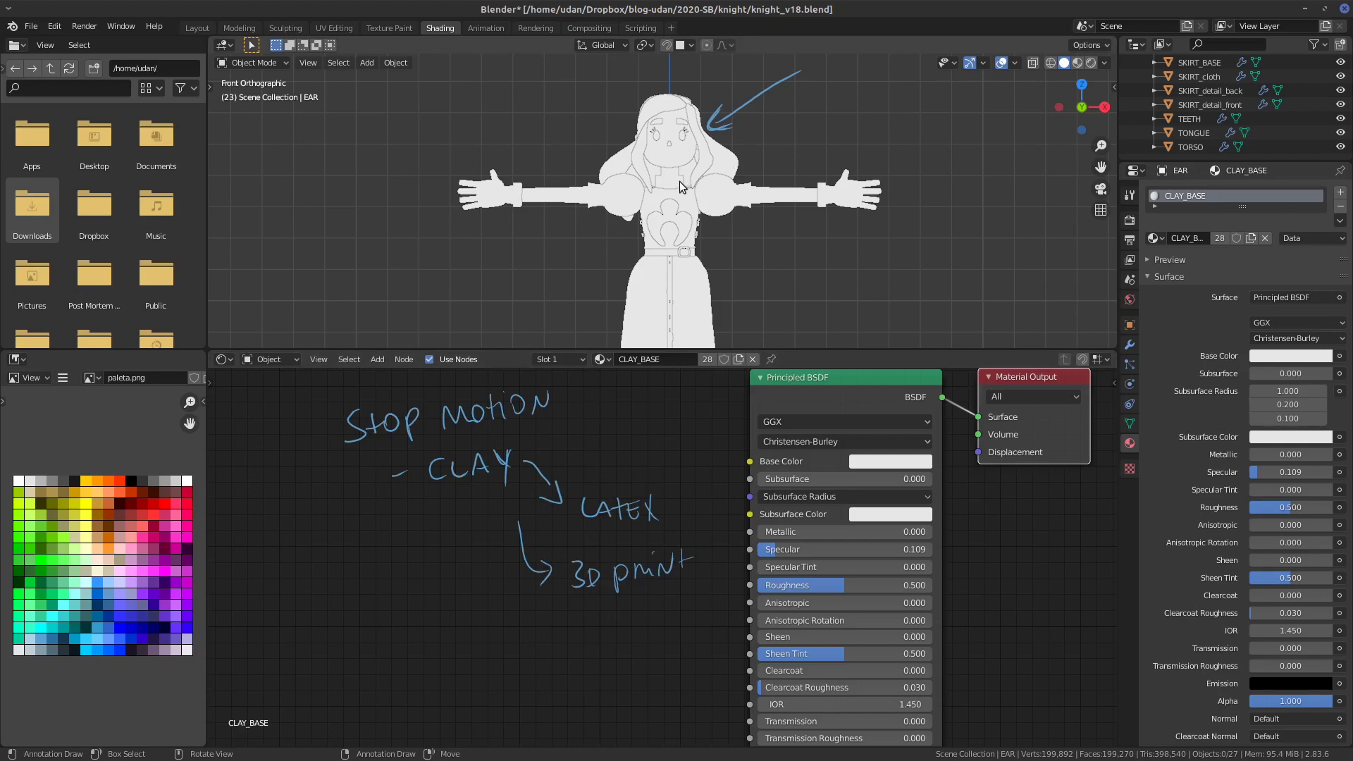
pyautogui.moveTo(681, 561)
pyautogui.mouseDown(button='right')
pyautogui.moveTo(562, 577)
pyautogui.moveTo(588, 539)
pyautogui.moveTo(532, 513)
pyautogui.moveTo(514, 562)
pyautogui.moveTo(597, 578)
pyautogui.mouseUp(button='right')
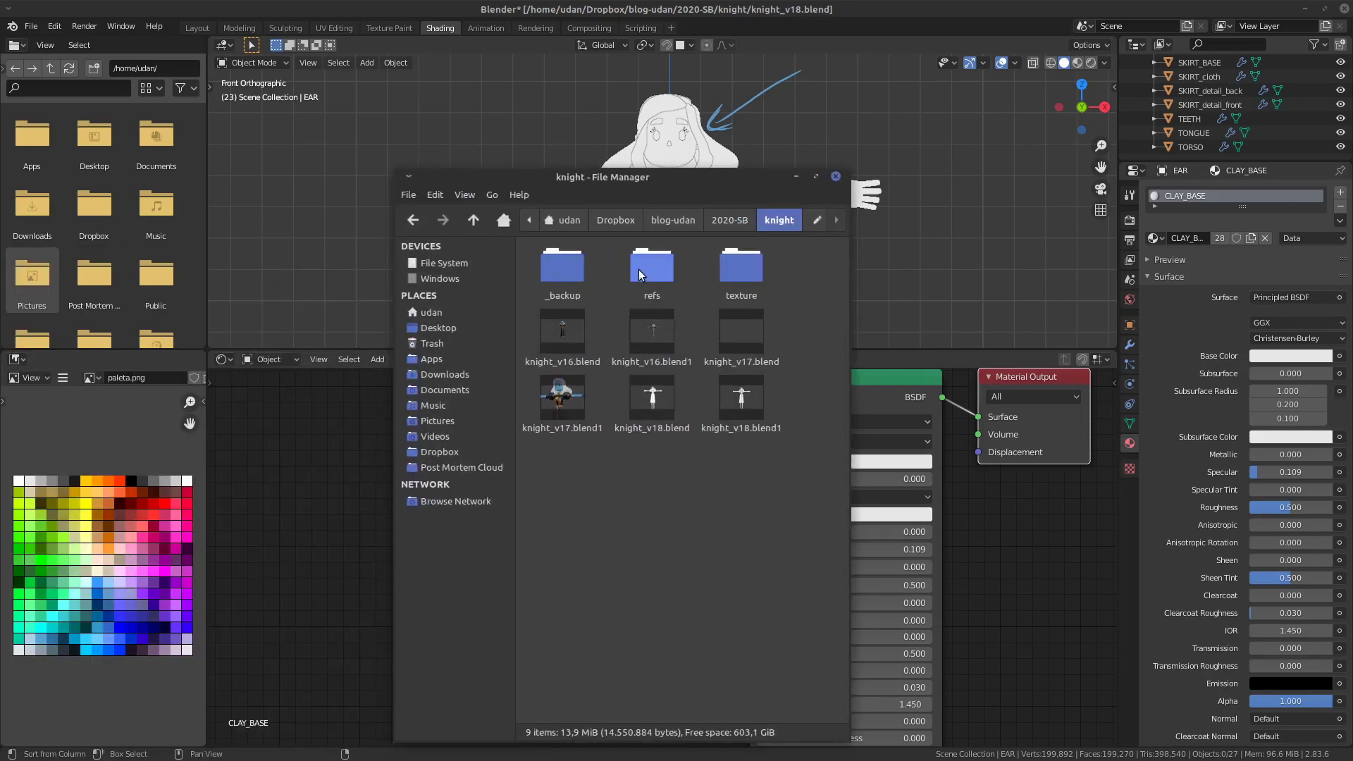
# - Open the refs folder of the knight project, view the reference image coraline_still.jpg, and close it
pyautogui.doubleClick(645, 268)
pyautogui.moveTo(629, 182); pyautogui.dragTo(0, 201)
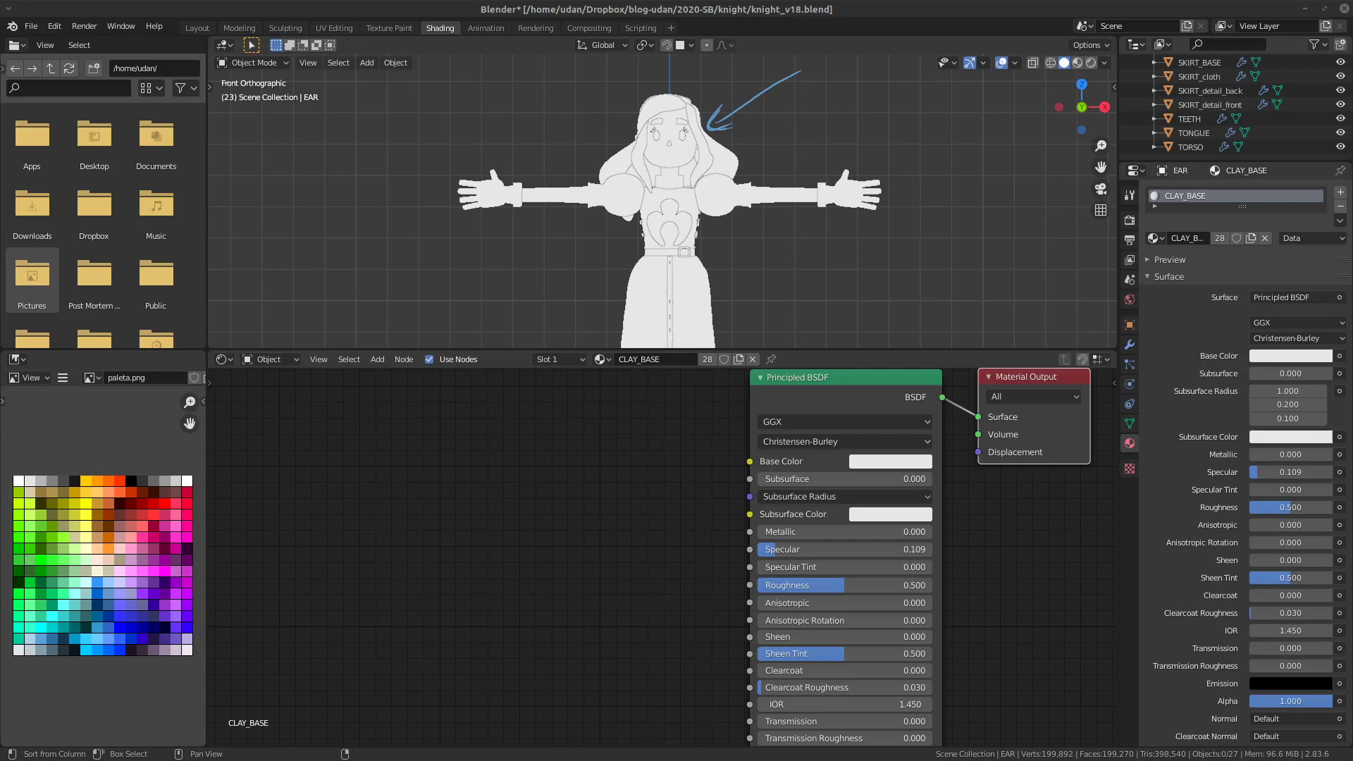
pyautogui.moveTo(0, 338); pyautogui.dragTo(692, 93)
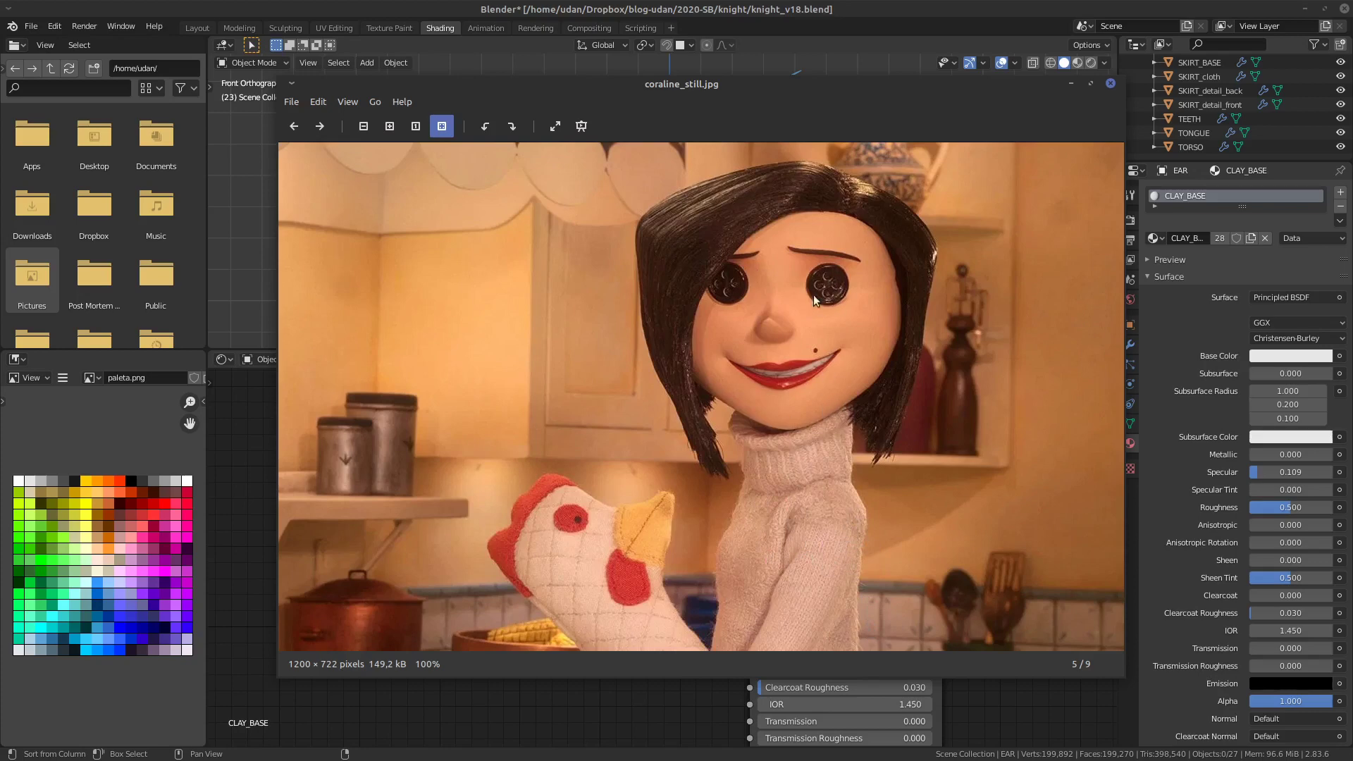
pyautogui.click(1112, 85)
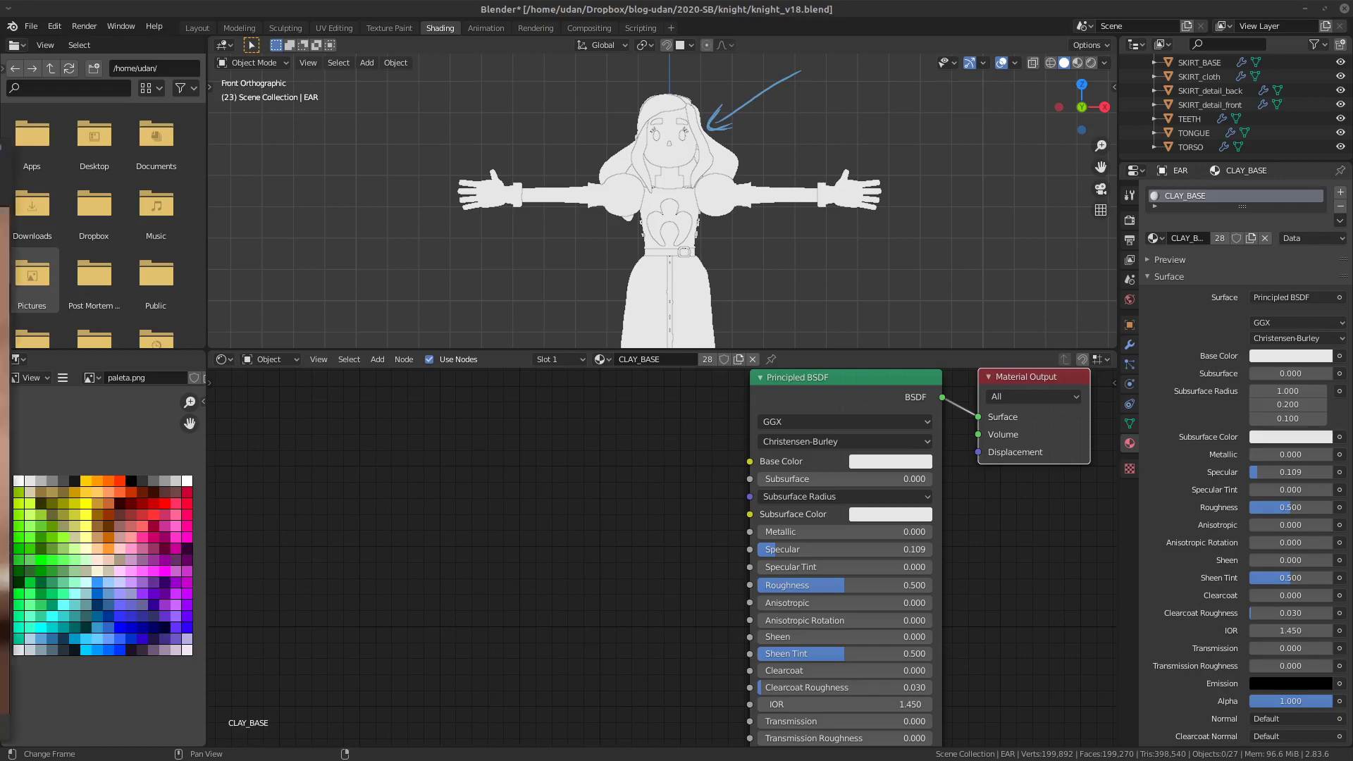
# - View the reference images ref_paranorman_01.jpg and ref_pirates_aardman.jpg, and close the image viewer
pyautogui.moveTo(0, 185); pyautogui.dragTo(673, 73)
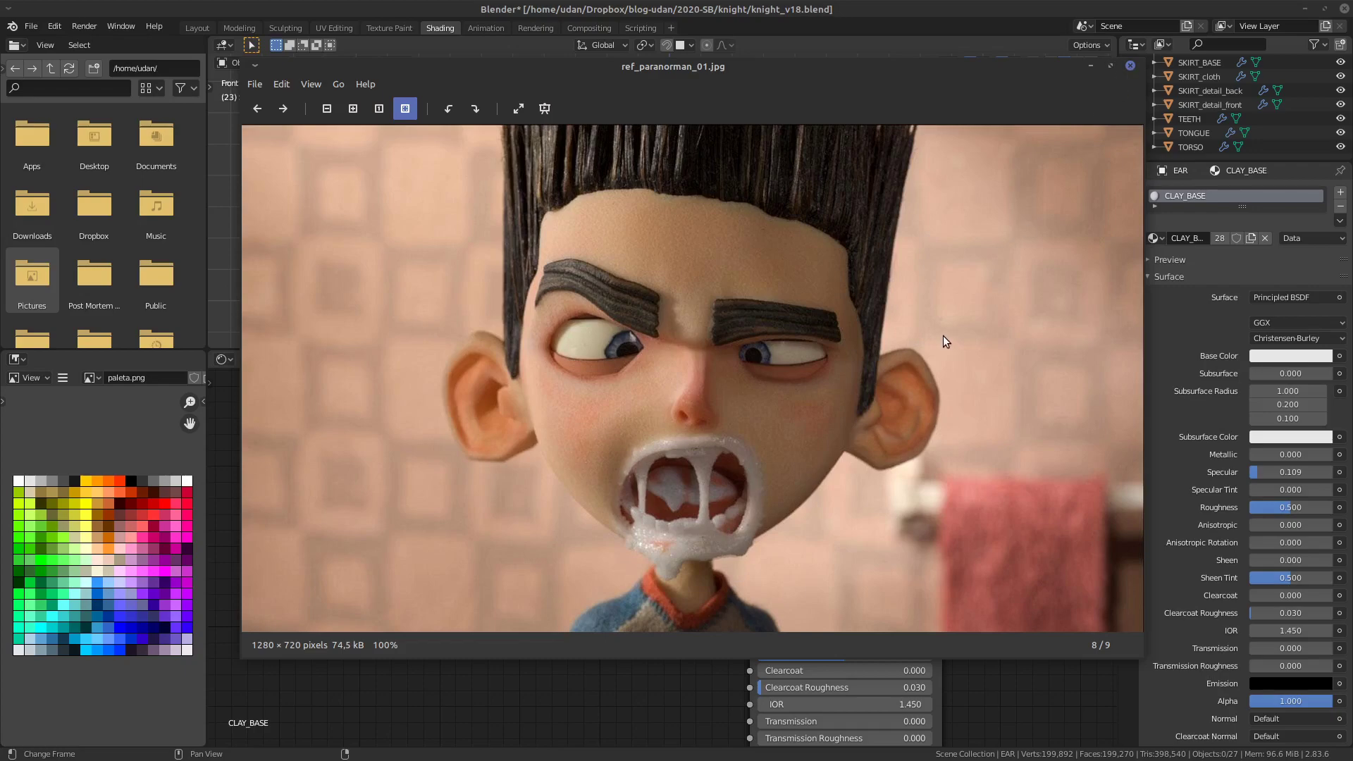
pyautogui.press('Right')
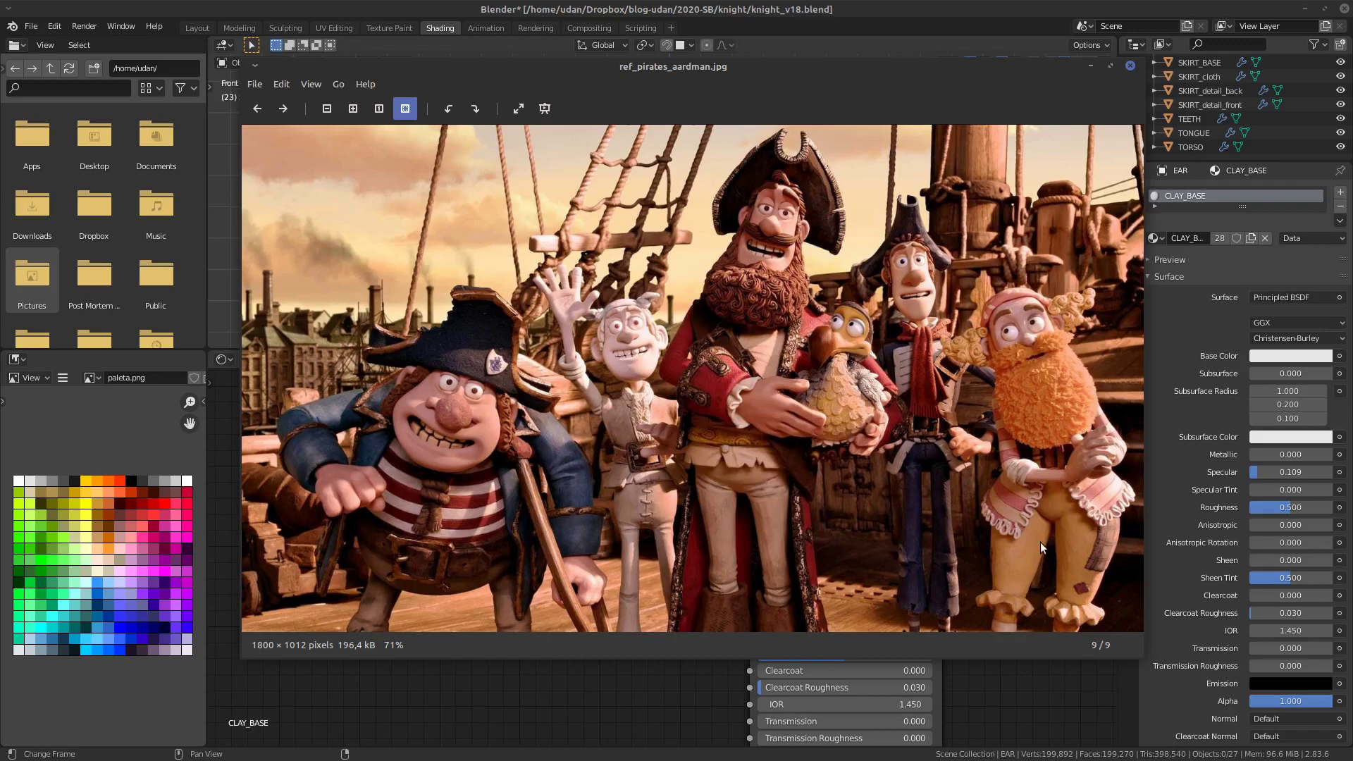
pyautogui.click(1131, 67)
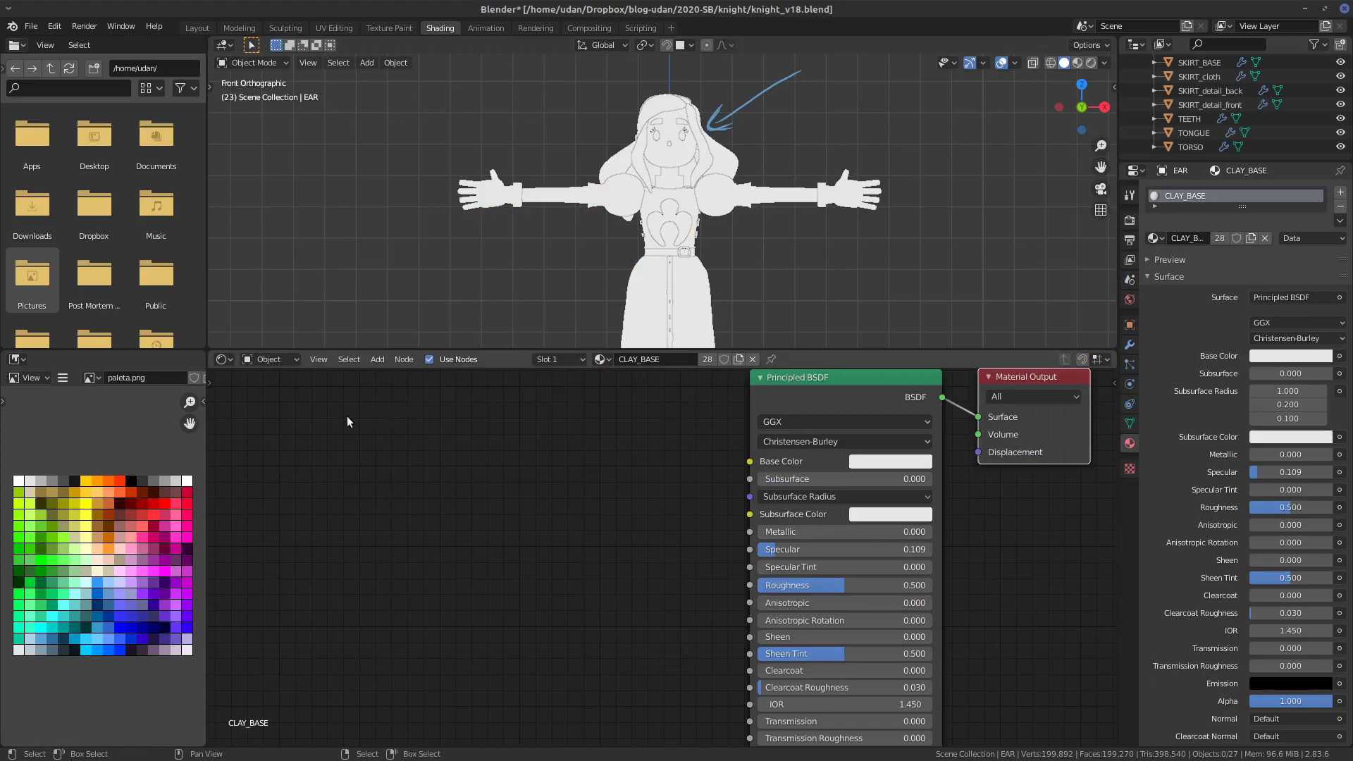
# - Annotate the empty node editor area with the title "STOP MOTION" and "LATEX" below it
pyautogui.moveTo(308, 432); pyautogui.dragTo(489, 388)
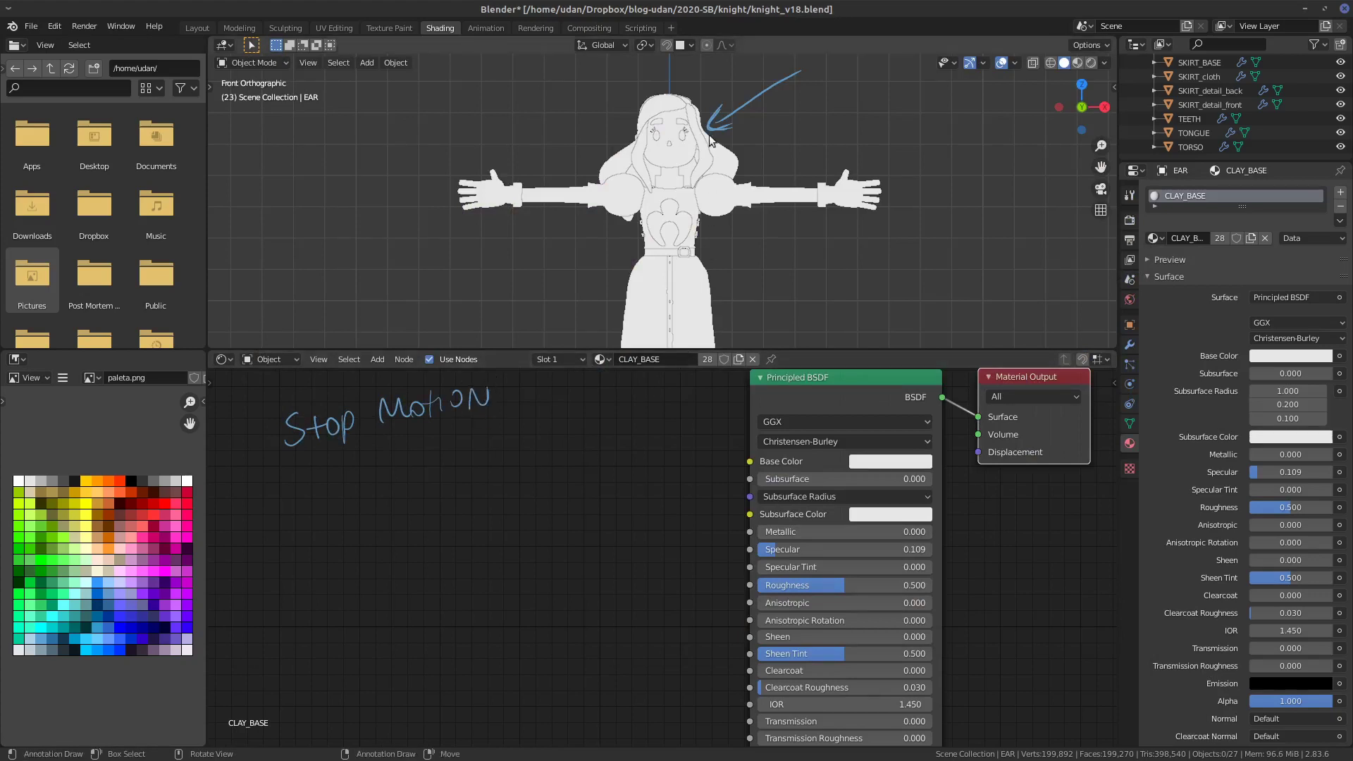
pyautogui.moveTo(486, 444)
pyautogui.mouseDown()
pyautogui.moveTo(521, 464)
pyautogui.moveTo(523, 452)
pyautogui.mouseUp()
pyautogui.moveTo(529, 440)
pyautogui.mouseDown()
pyautogui.moveTo(529, 463)
pyautogui.moveTo(540, 448)
pyautogui.mouseUp()
pyautogui.moveTo(541, 450); pyautogui.dragTo(554, 462)
pyautogui.moveTo(565, 438); pyautogui.dragTo(576, 464)
pyautogui.moveTo(575, 436); pyautogui.dragTo(565, 466)
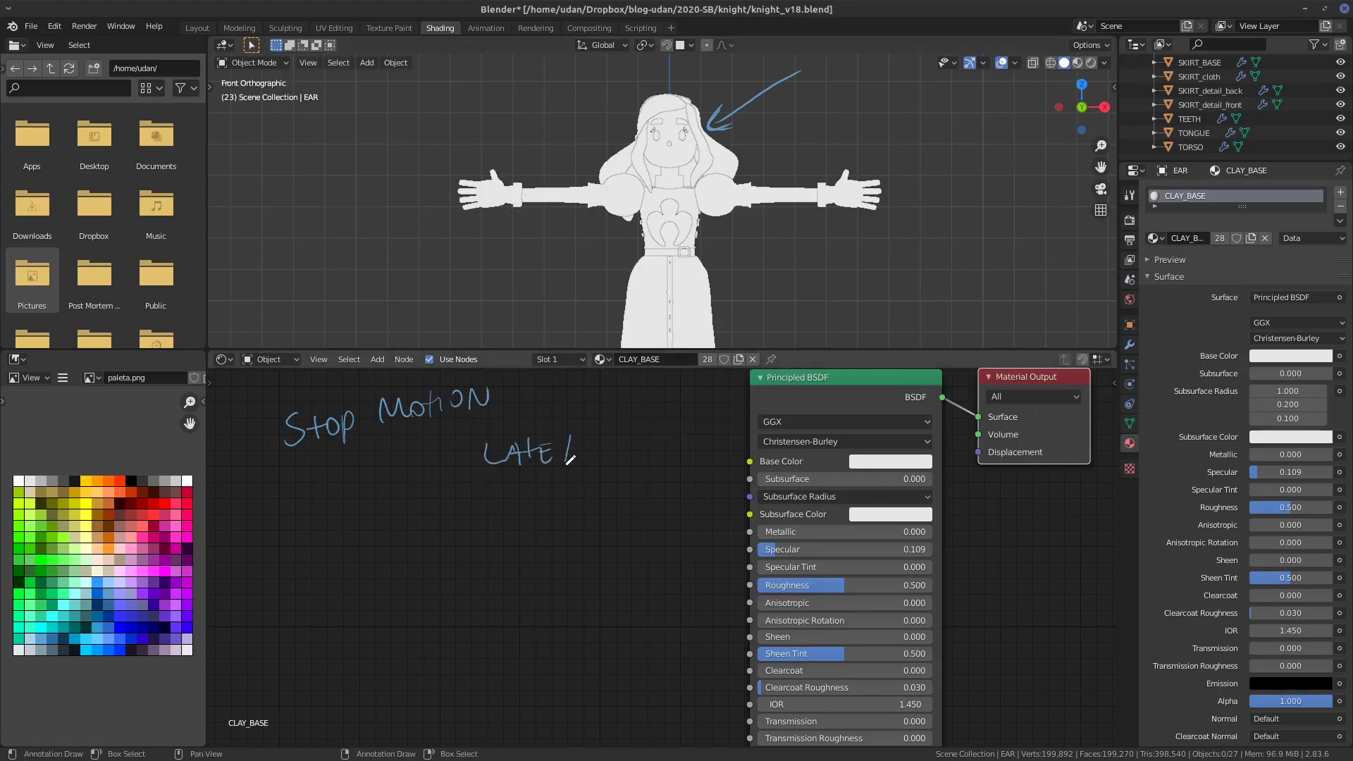
# - Annotate a circle around the character's left forearm and remove the arrow beside her head
pyautogui.moveTo(760, 156)
pyautogui.mouseDown()
pyautogui.moveTo(740, 201)
pyautogui.moveTo(774, 168)
pyautogui.mouseUp()
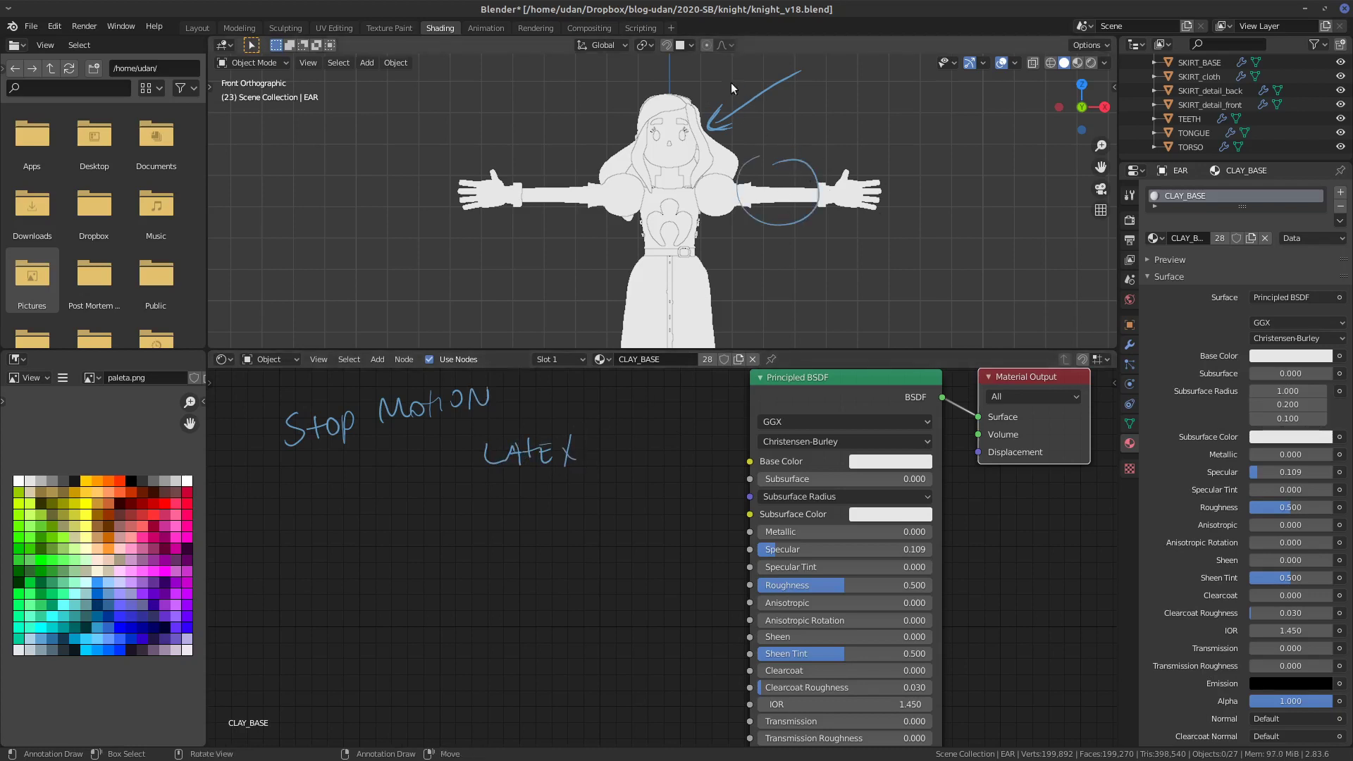
pyautogui.hotkey('ctrl', 'z')
pyautogui.hotkey('ctrl', 'z')
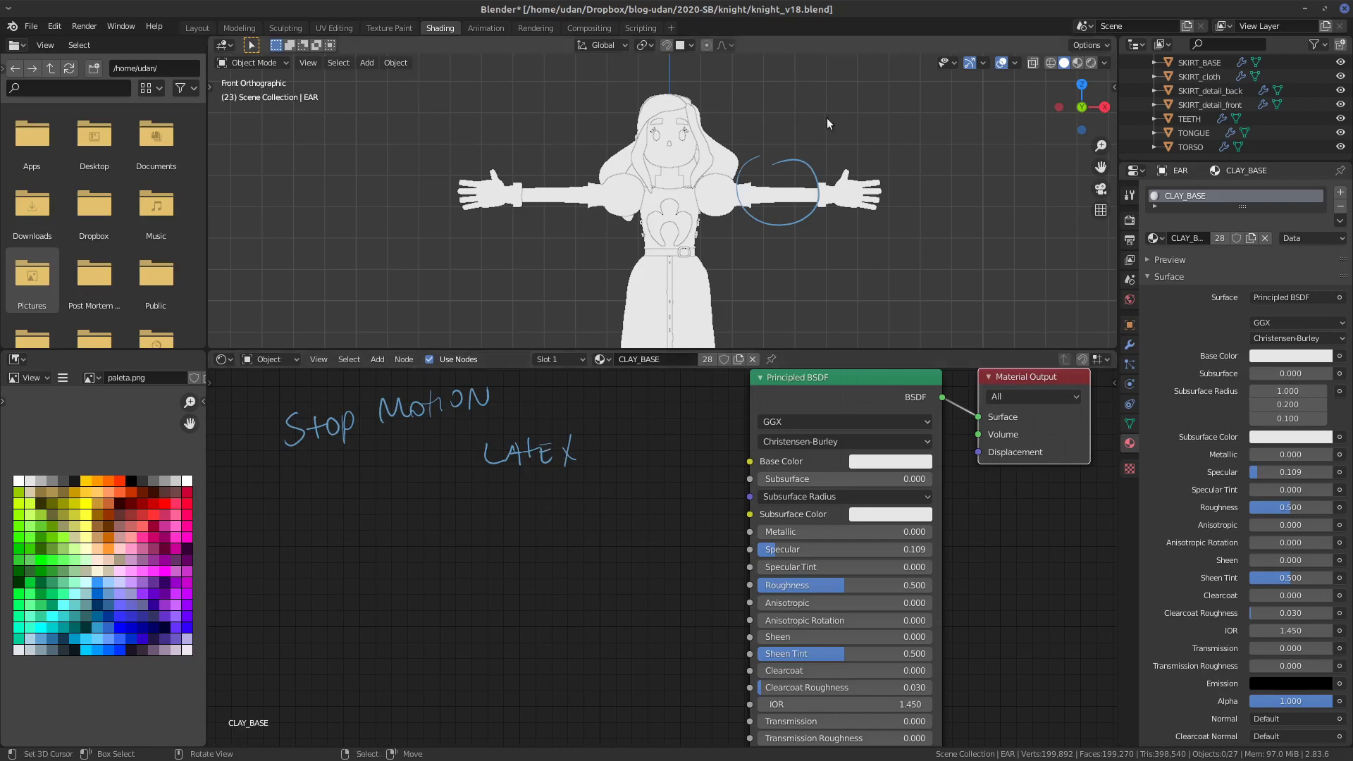
# - Annotate "3D PRINT" under "LATEX", bracket both lines toward the word "Pele", and erase the forearm circle
pyautogui.moveTo(499, 496); pyautogui.dragTo(488, 510)
pyautogui.moveTo(505, 510)
pyautogui.mouseDown()
pyautogui.moveTo(509, 488)
pyautogui.moveTo(521, 511)
pyautogui.moveTo(599, 501)
pyautogui.mouseUp()
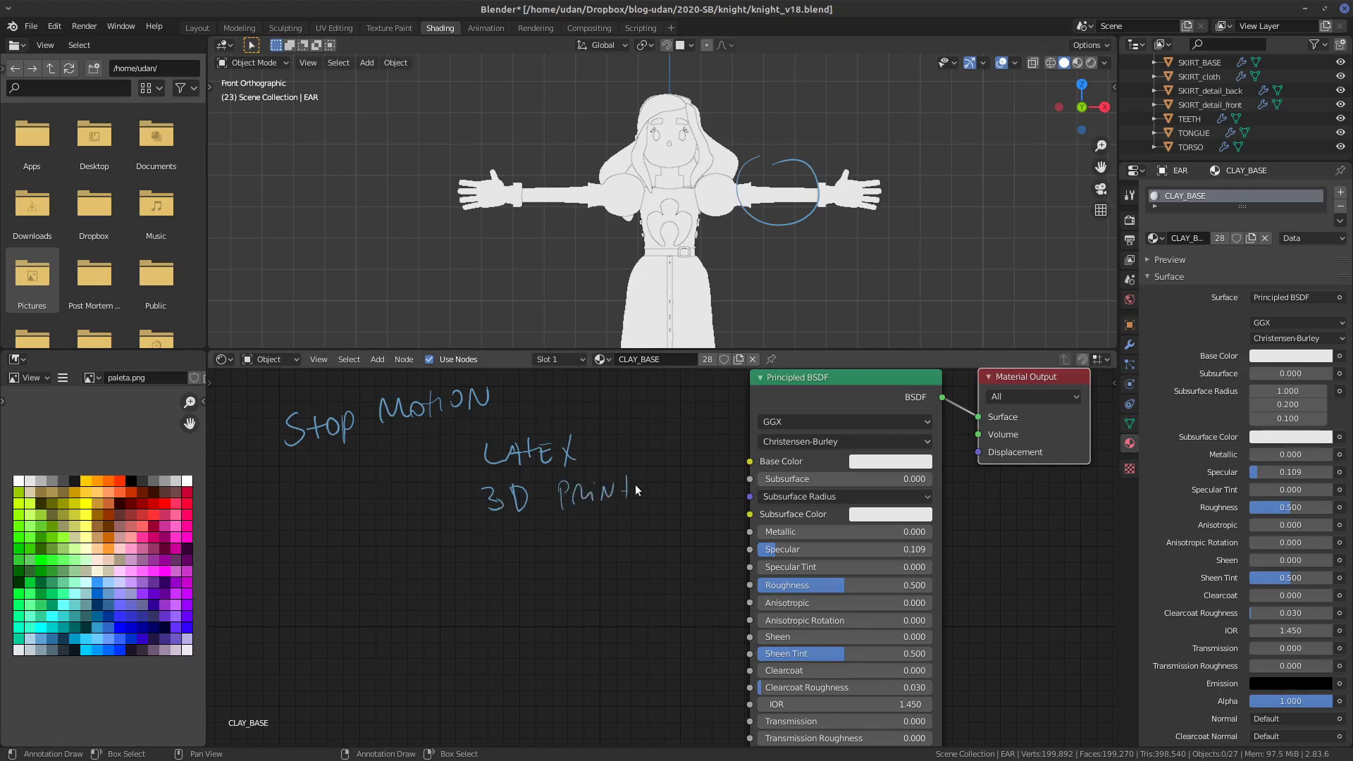
pyautogui.moveTo(627, 447); pyautogui.dragTo(647, 491)
pyautogui.moveTo(762, 159)
pyautogui.mouseDown(button='right')
pyautogui.moveTo(814, 209)
pyautogui.moveTo(786, 156)
pyautogui.moveTo(673, 144)
pyautogui.mouseUp(button='right')
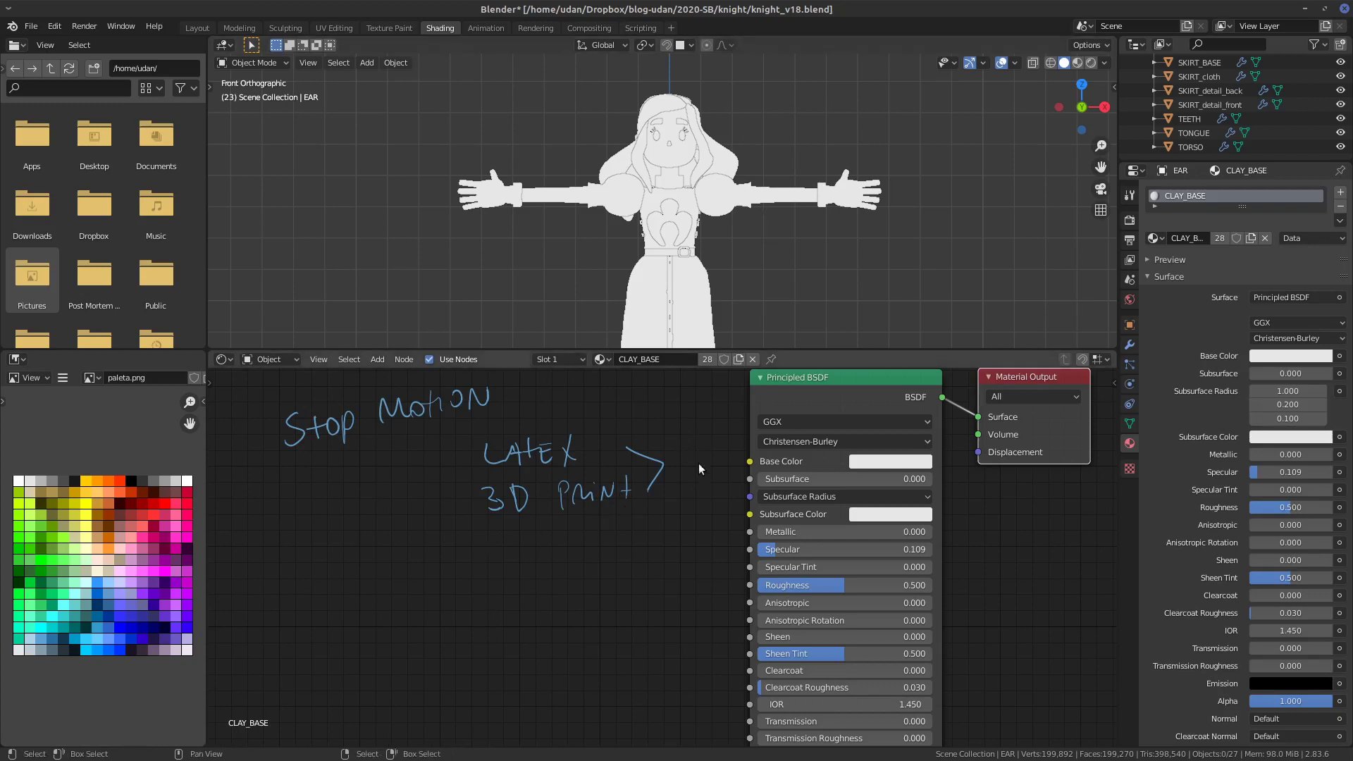
pyautogui.moveTo(680, 444)
pyautogui.mouseDown()
pyautogui.moveTo(707, 454)
pyautogui.moveTo(722, 488)
pyautogui.mouseUp()
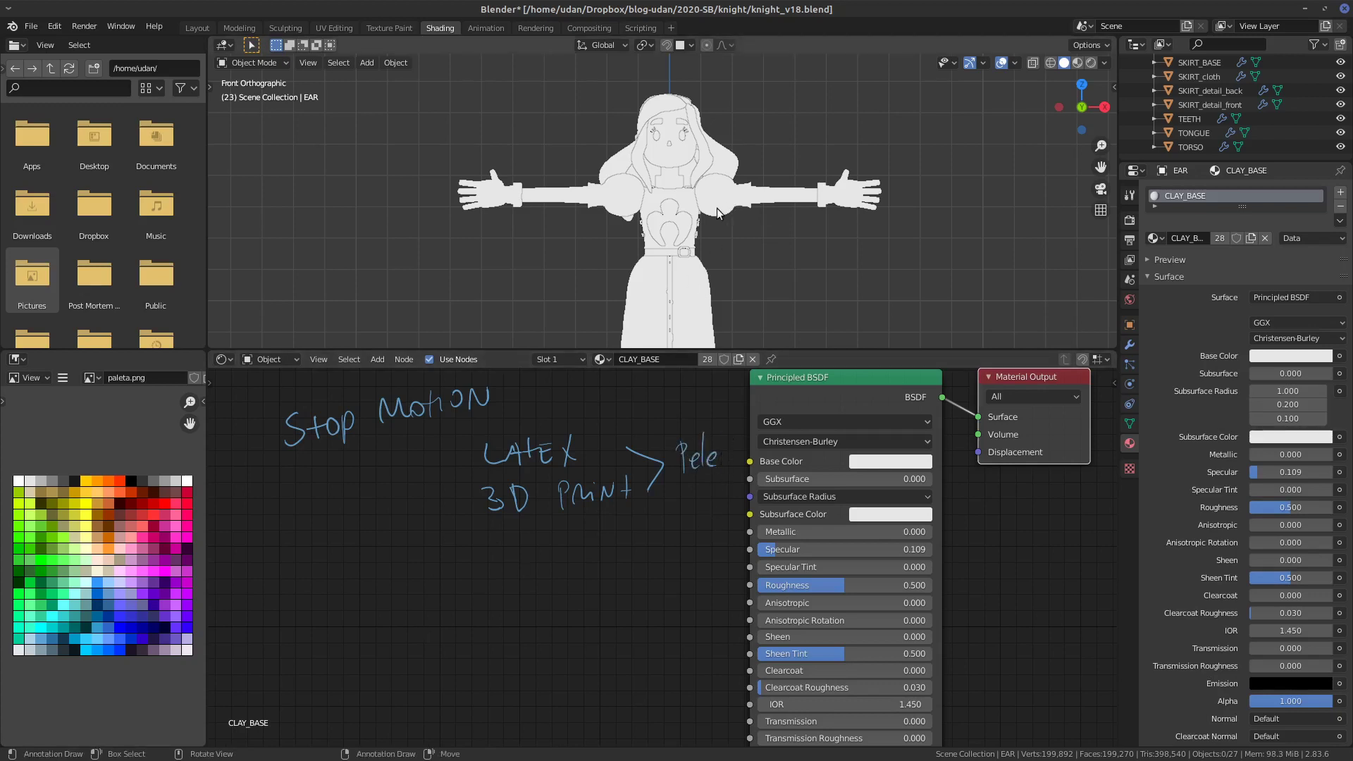
# - Circle the character's torso in the 3D viewport and annotate "METAL" and an underlined "PINTURA metalica" in the node editor
pyautogui.moveTo(645, 169)
pyautogui.mouseDown()
pyautogui.moveTo(607, 174)
pyautogui.moveTo(666, 166)
pyautogui.mouseUp()
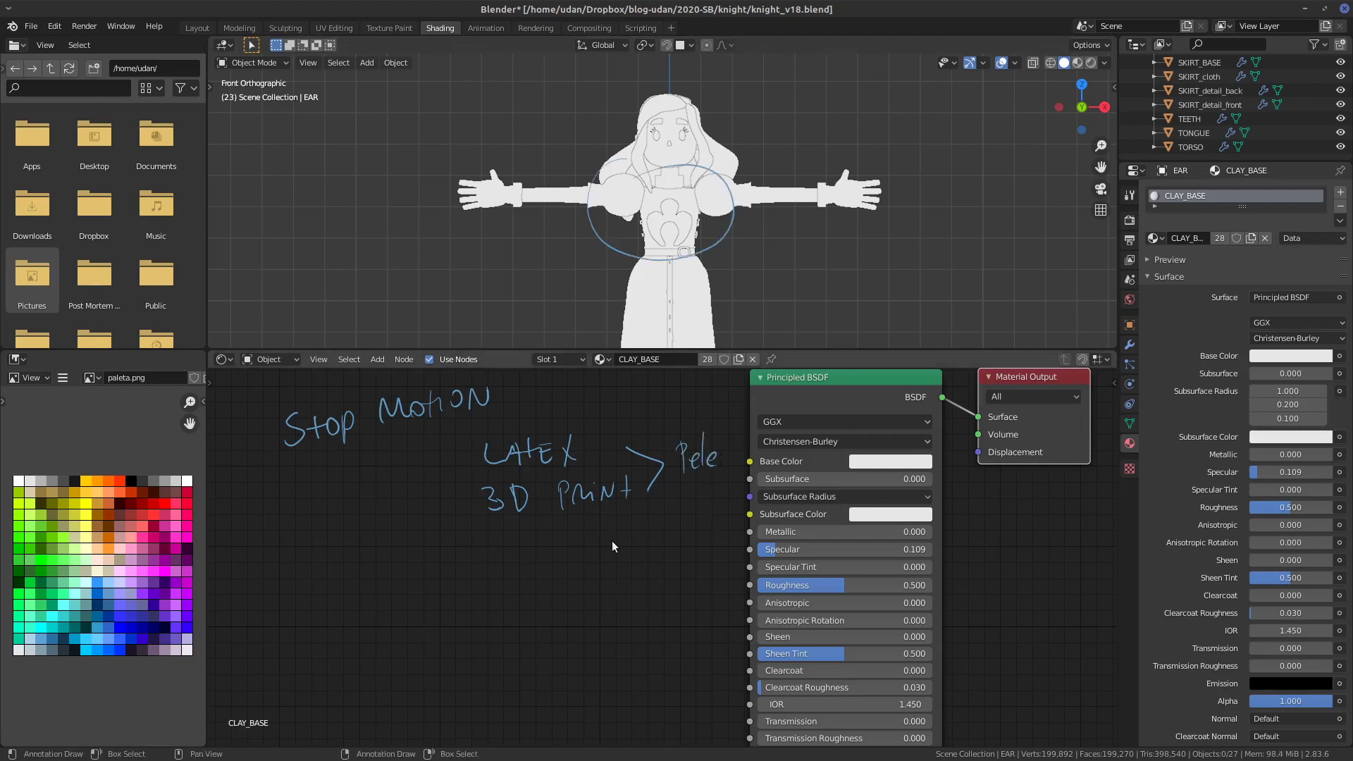
pyautogui.moveTo(474, 600)
pyautogui.mouseDown()
pyautogui.moveTo(497, 564)
pyautogui.moveTo(529, 590)
pyautogui.moveTo(551, 581)
pyautogui.mouseUp()
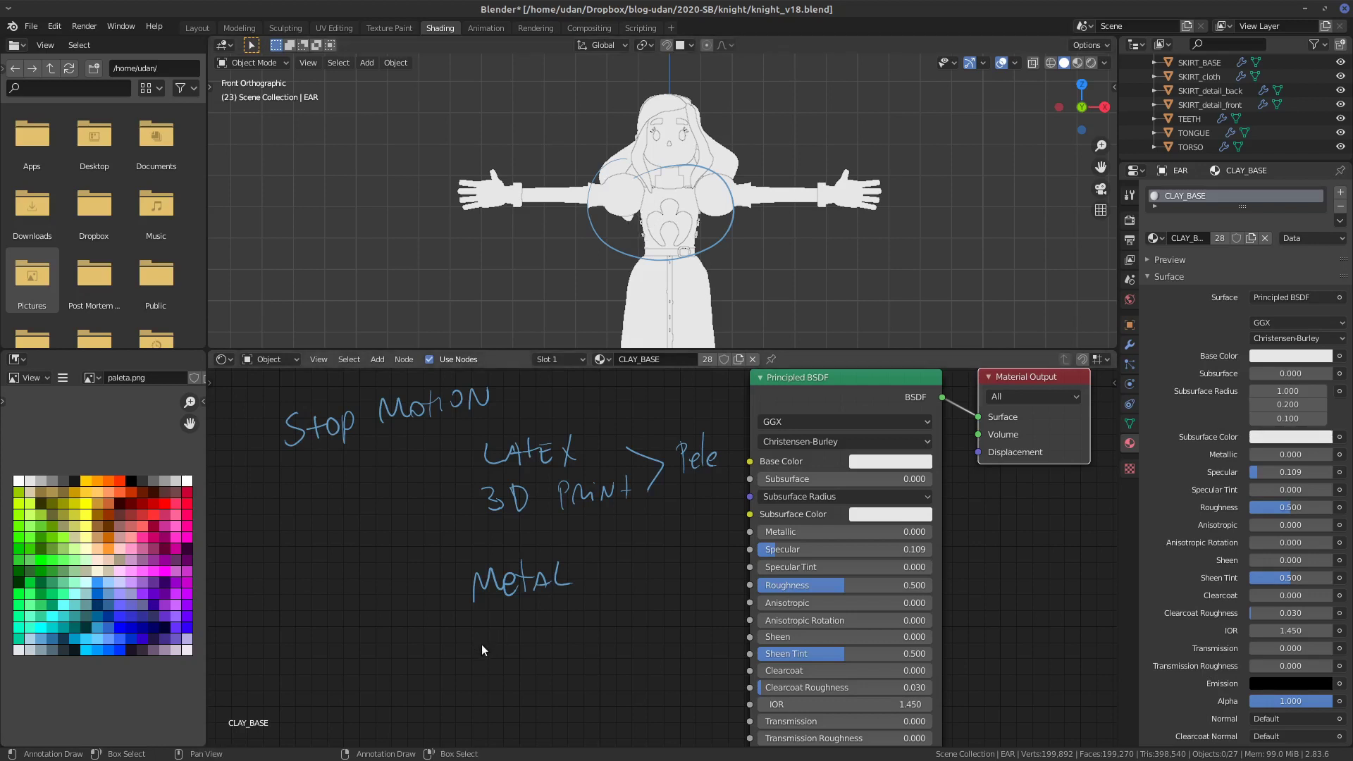
pyautogui.moveTo(477, 644)
pyautogui.mouseDown()
pyautogui.moveTo(479, 630)
pyautogui.moveTo(496, 643)
pyautogui.moveTo(518, 617)
pyautogui.mouseUp()
pyautogui.moveTo(524, 617)
pyautogui.mouseDown()
pyautogui.moveTo(522, 635)
pyautogui.moveTo(577, 607)
pyautogui.moveTo(616, 631)
pyautogui.moveTo(619, 604)
pyautogui.moveTo(685, 605)
pyautogui.mouseUp()
pyautogui.moveTo(698, 596); pyautogui.dragTo(702, 604)
pyautogui.moveTo(472, 662); pyautogui.dragTo(704, 629)
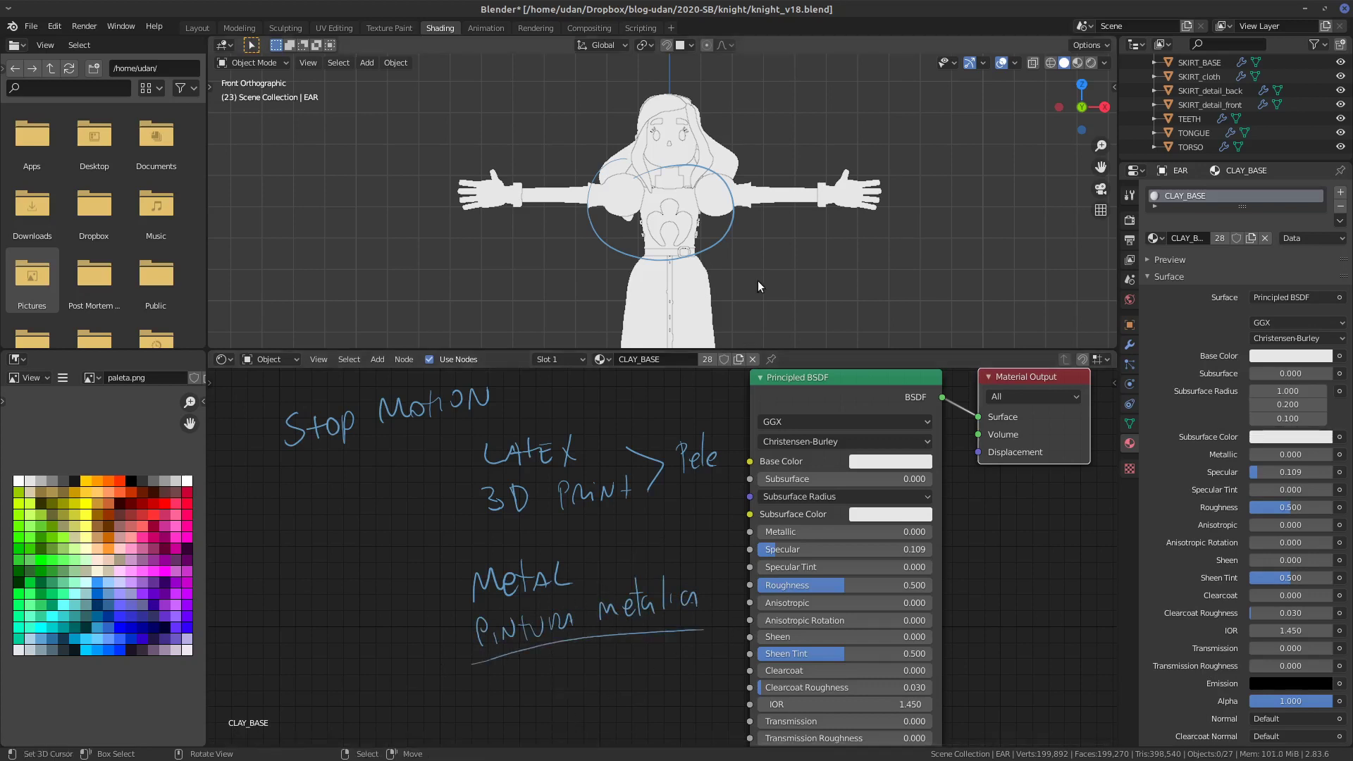
# - Annotate an arrow pointing at the character's skirt and the word "tecido" below the underlined note
pyautogui.moveTo(727, 285); pyautogui.dragTo(742, 295)
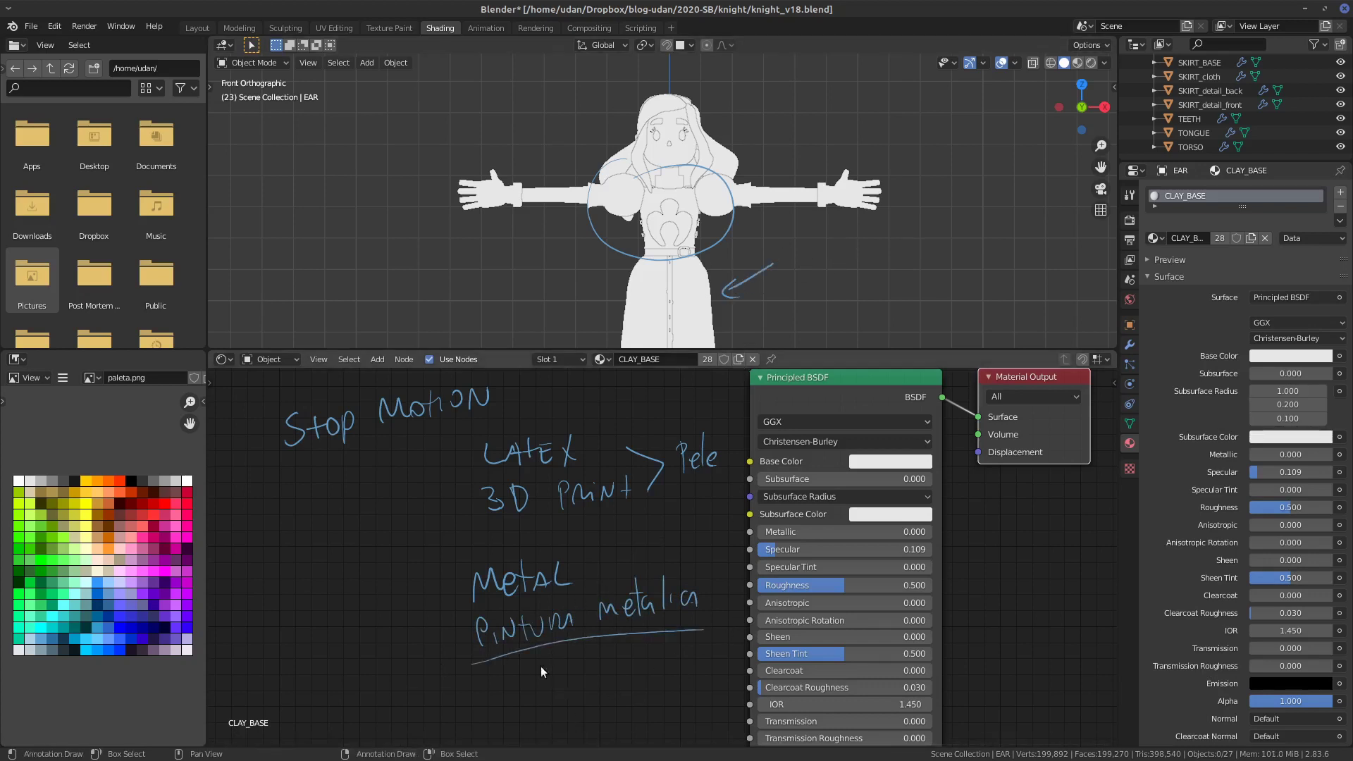
pyautogui.moveTo(508, 692)
pyautogui.mouseDown()
pyautogui.moveTo(513, 714)
pyautogui.moveTo(567, 708)
pyautogui.moveTo(581, 688)
pyautogui.moveTo(598, 696)
pyautogui.mouseUp()
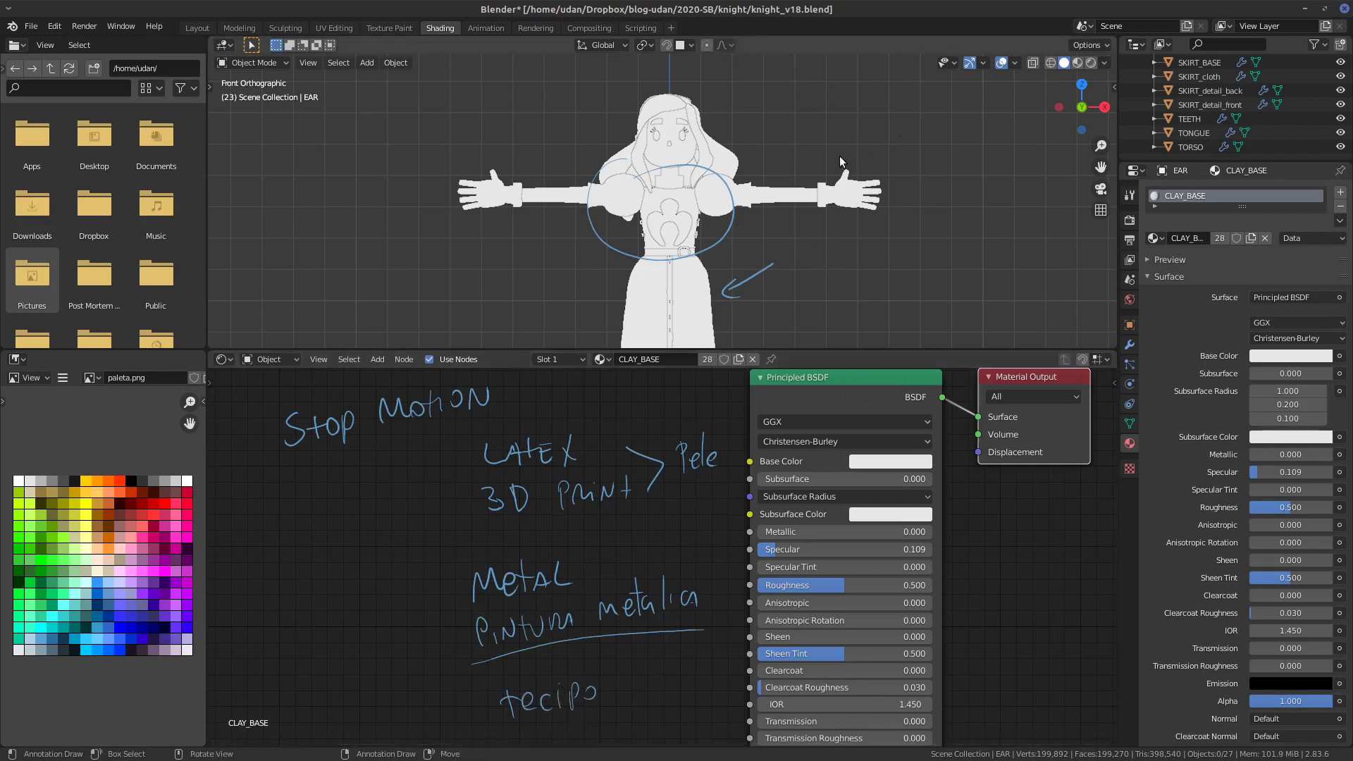
# - Annotate a circle around the character's left hand and an arrow pointing at her boots
pyautogui.moveTo(821, 157)
pyautogui.mouseDown()
pyautogui.moveTo(802, 211)
pyautogui.moveTo(816, 172)
pyautogui.mouseUp()
pyautogui.moveTo(863, 296)
pyautogui.keyDown('shift'); pyautogui.mouseDown(button='middle')
pyautogui.moveTo(836, 103)
pyautogui.moveTo(844, 112)
pyautogui.moveTo(785, 290)
pyautogui.moveTo(764, 291)
pyautogui.moveTo(728, 216)
pyautogui.moveTo(666, 285)
pyautogui.moveTo(683, 209)
pyautogui.moveTo(669, 224)
pyautogui.mouseUp(button='middle'); pyautogui.keyUp('shift')
pyautogui.scroll(-1, 785, 290)
pyautogui.scroll(1, 729, 215)
pyautogui.scroll(-1, 730, 219)
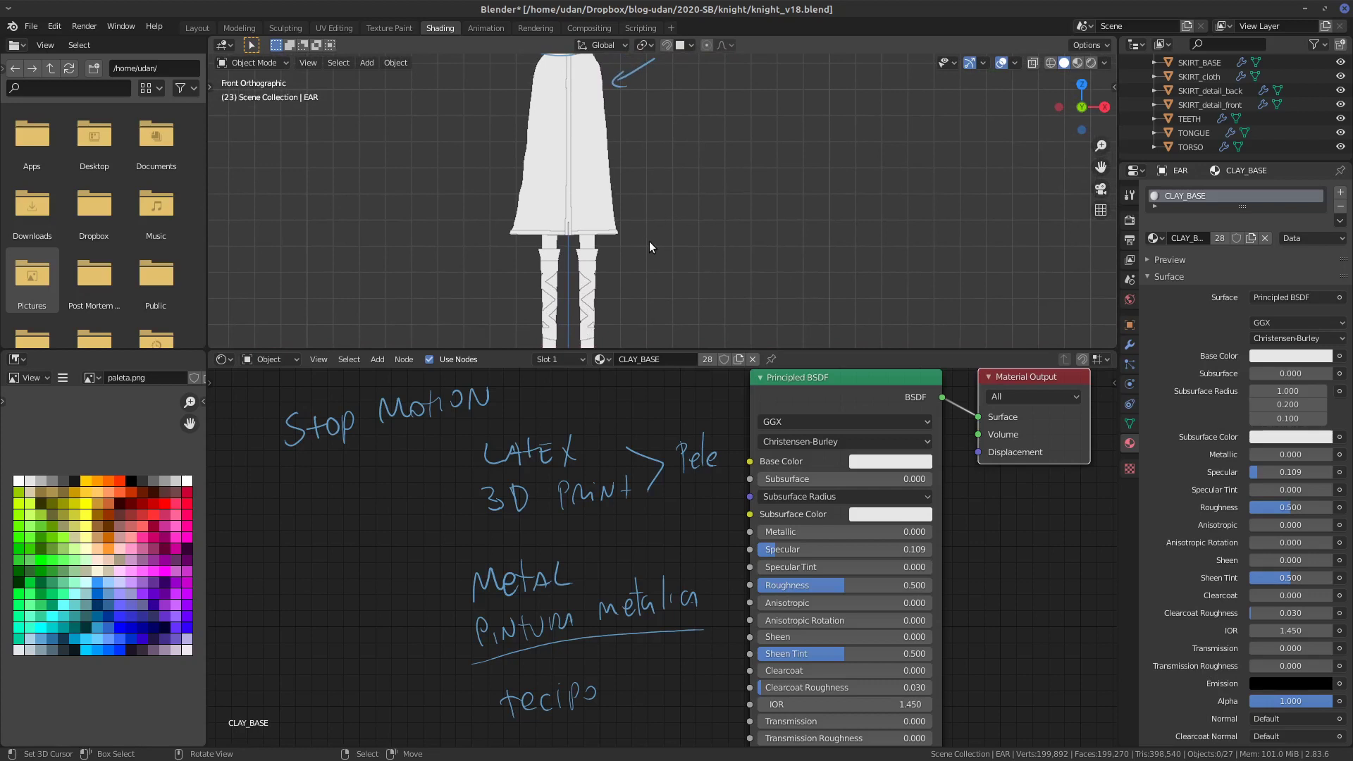
pyautogui.moveTo(666, 248)
pyautogui.mouseDown()
pyautogui.moveTo(607, 258)
pyautogui.moveTo(631, 261)
pyautogui.mouseUp()
# - Annotate the word "COURO" beside the character in the 3D viewport and draw a loop around it
pyautogui.keyDown('shift'); pyautogui.moveTo(737, 168); pyautogui.dragTo(652, 221, button='middle'); pyautogui.keyUp('shift')
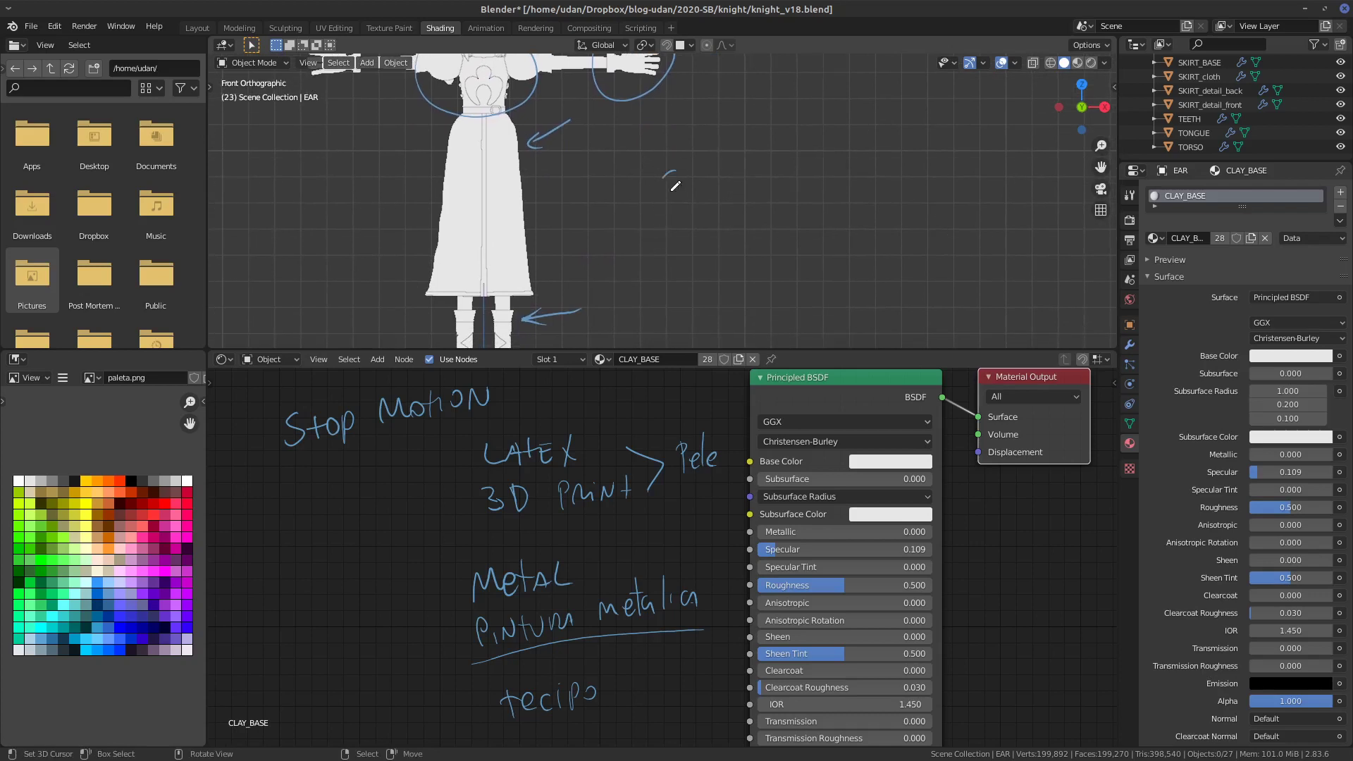
pyautogui.moveTo(675, 185); pyautogui.dragTo(737, 189)
pyautogui.moveTo(752, 176); pyautogui.dragTo(752, 178)
pyautogui.moveTo(681, 129)
pyautogui.mouseDown()
pyautogui.moveTo(629, 218)
pyautogui.moveTo(788, 197)
pyautogui.mouseUp()
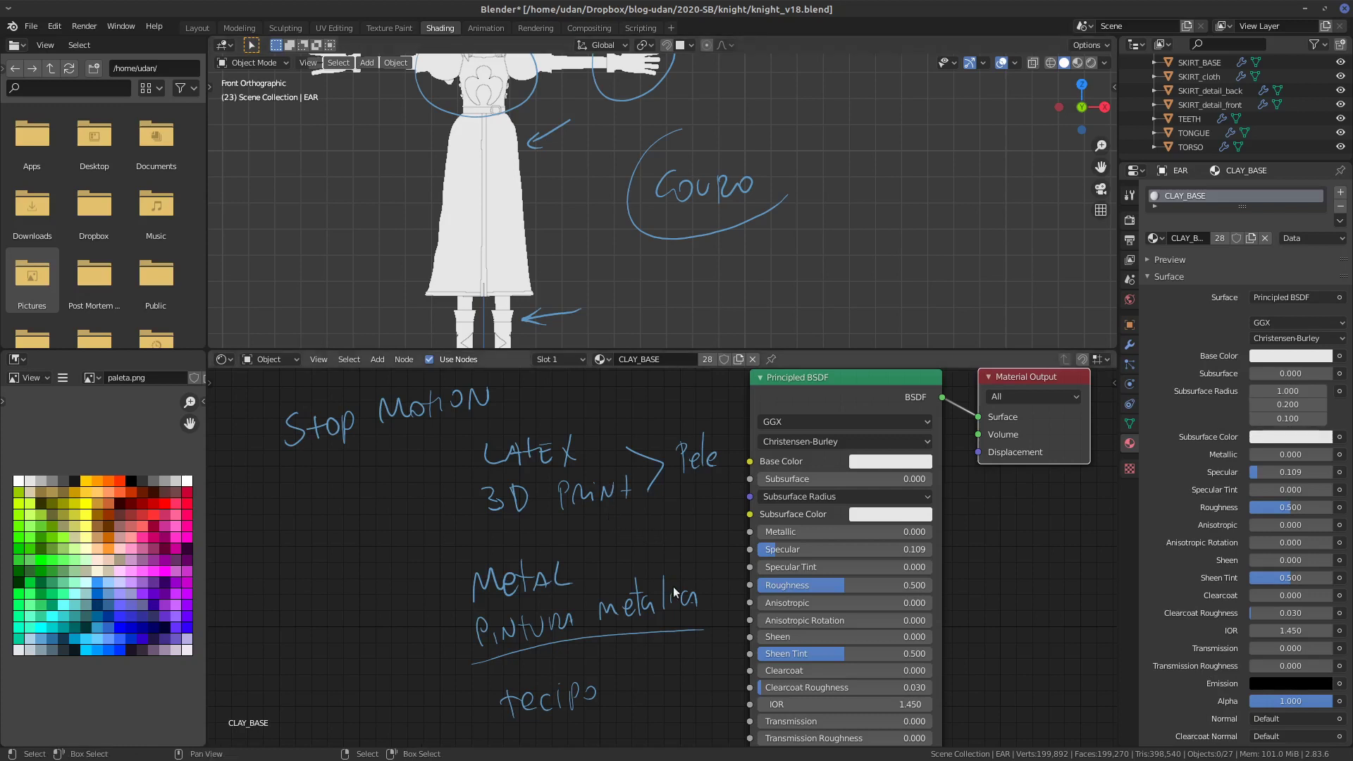
# - Erase all the handwritten stop-motion material notes from the node editor
pyautogui.scroll(-1, 685, 623)
pyautogui.moveTo(679, 641); pyautogui.dragTo(646, 628, button='middle')
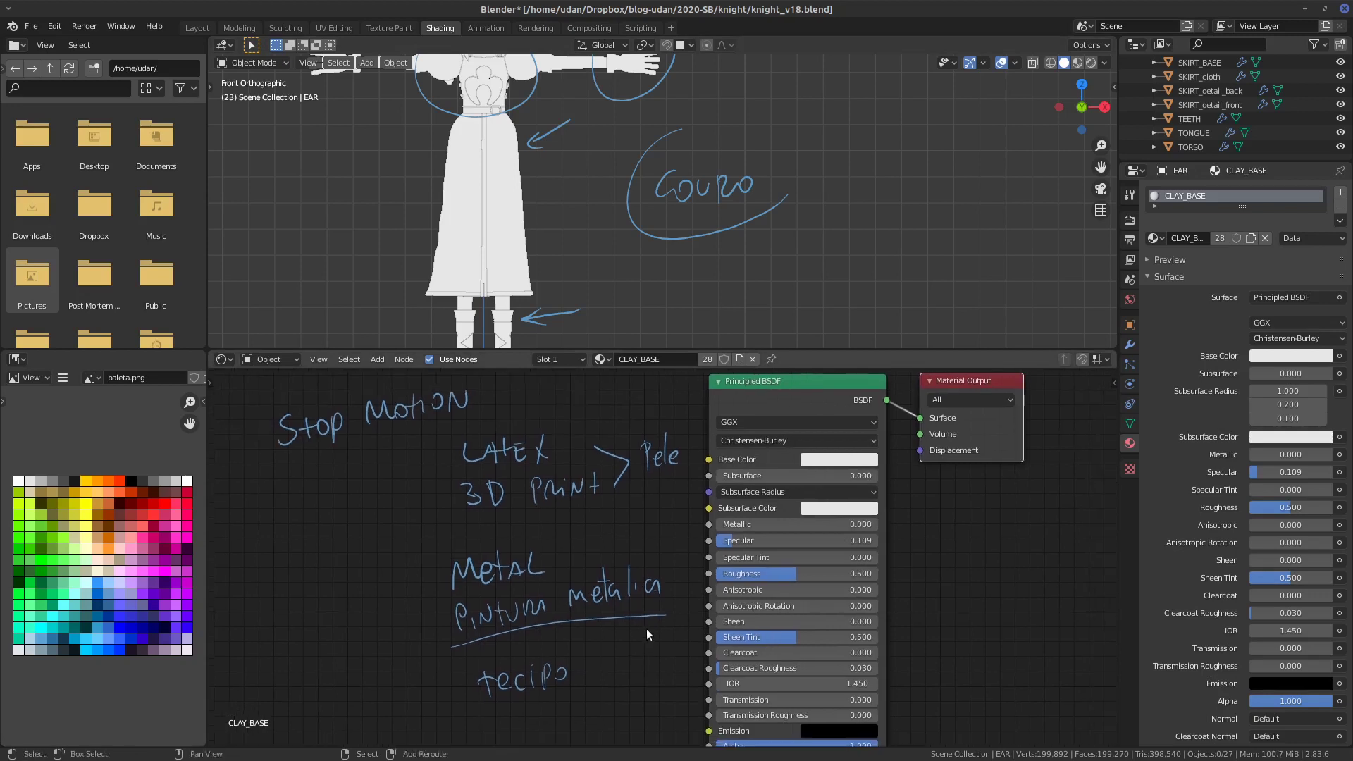
pyautogui.moveTo(448, 696); pyautogui.dragTo(594, 655, button='right')
pyautogui.moveTo(453, 643)
pyautogui.mouseDown(button='right')
pyautogui.moveTo(565, 626)
pyautogui.moveTo(510, 634)
pyautogui.moveTo(561, 601)
pyautogui.moveTo(451, 564)
pyautogui.mouseUp(button='right')
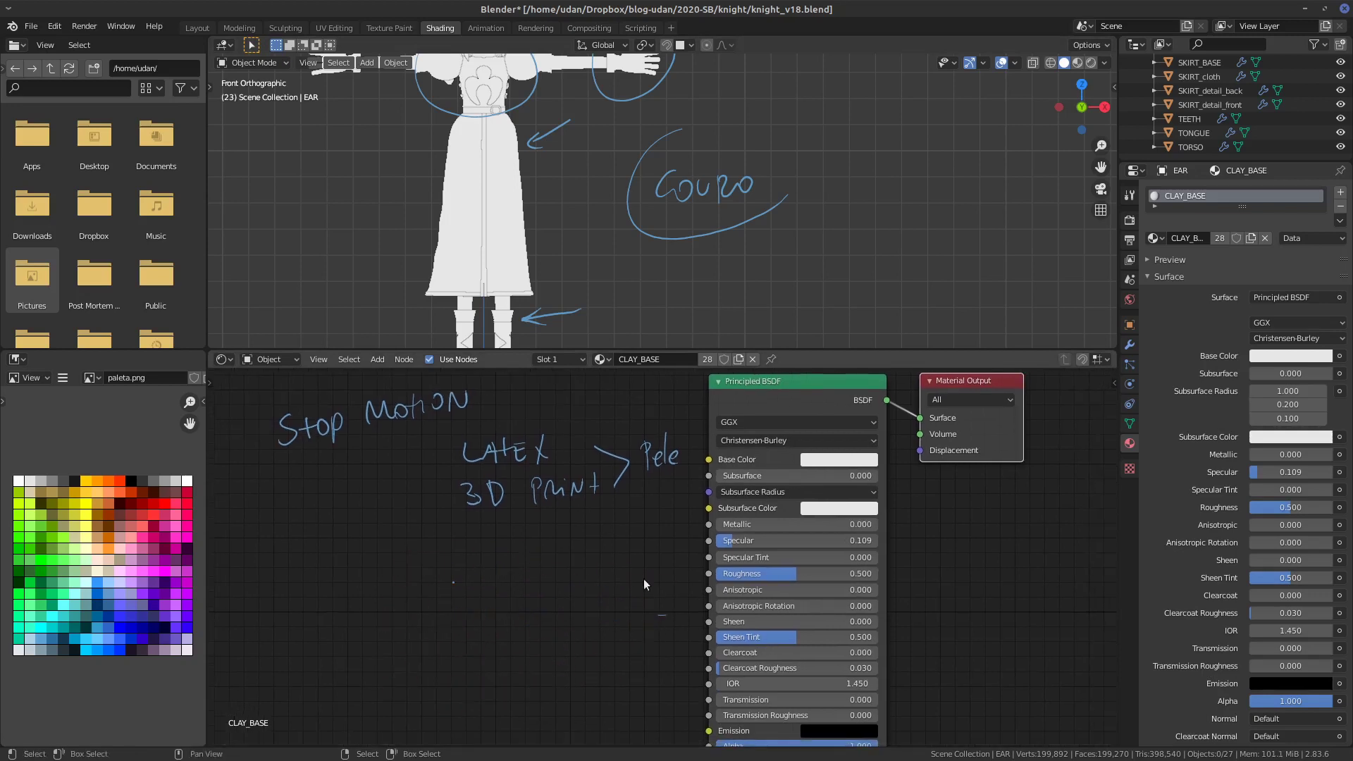
pyautogui.moveTo(663, 612)
pyautogui.mouseDown(button='right')
pyautogui.moveTo(668, 496)
pyautogui.moveTo(424, 492)
pyautogui.mouseUp(button='right')
pyautogui.moveTo(615, 448)
pyautogui.mouseDown(button='right')
pyautogui.moveTo(444, 520)
pyautogui.moveTo(432, 574)
pyautogui.moveTo(594, 501)
pyautogui.moveTo(437, 453)
pyautogui.moveTo(371, 408)
pyautogui.moveTo(272, 444)
pyautogui.moveTo(345, 451)
pyautogui.mouseUp(button='right')
# - Erase the arrows, circles and "COURO" note around the character in the 3D viewport
pyautogui.moveTo(536, 313)
pyautogui.mouseDown(button='right')
pyautogui.moveTo(594, 321)
pyautogui.moveTo(725, 136)
pyautogui.moveTo(764, 181)
pyautogui.moveTo(672, 183)
pyautogui.moveTo(790, 211)
pyautogui.mouseUp(button='right')
pyautogui.keyDown('shift'); pyautogui.moveTo(771, 162); pyautogui.dragTo(822, 220, button='middle'); pyautogui.keyUp('shift')
pyautogui.moveTo(608, 458); pyautogui.dragTo(623, 502, button='right')
pyautogui.moveTo(637, 317)
pyautogui.mouseDown(button='right')
pyautogui.moveTo(587, 201)
pyautogui.moveTo(710, 81)
pyautogui.moveTo(688, 130)
pyautogui.mouseUp(button='right')
pyautogui.moveTo(585, 106)
pyautogui.mouseDown(button='right')
pyautogui.moveTo(493, 99)
pyautogui.moveTo(485, 163)
pyautogui.moveTo(598, 137)
pyautogui.moveTo(590, 113)
pyautogui.mouseUp(button='right')
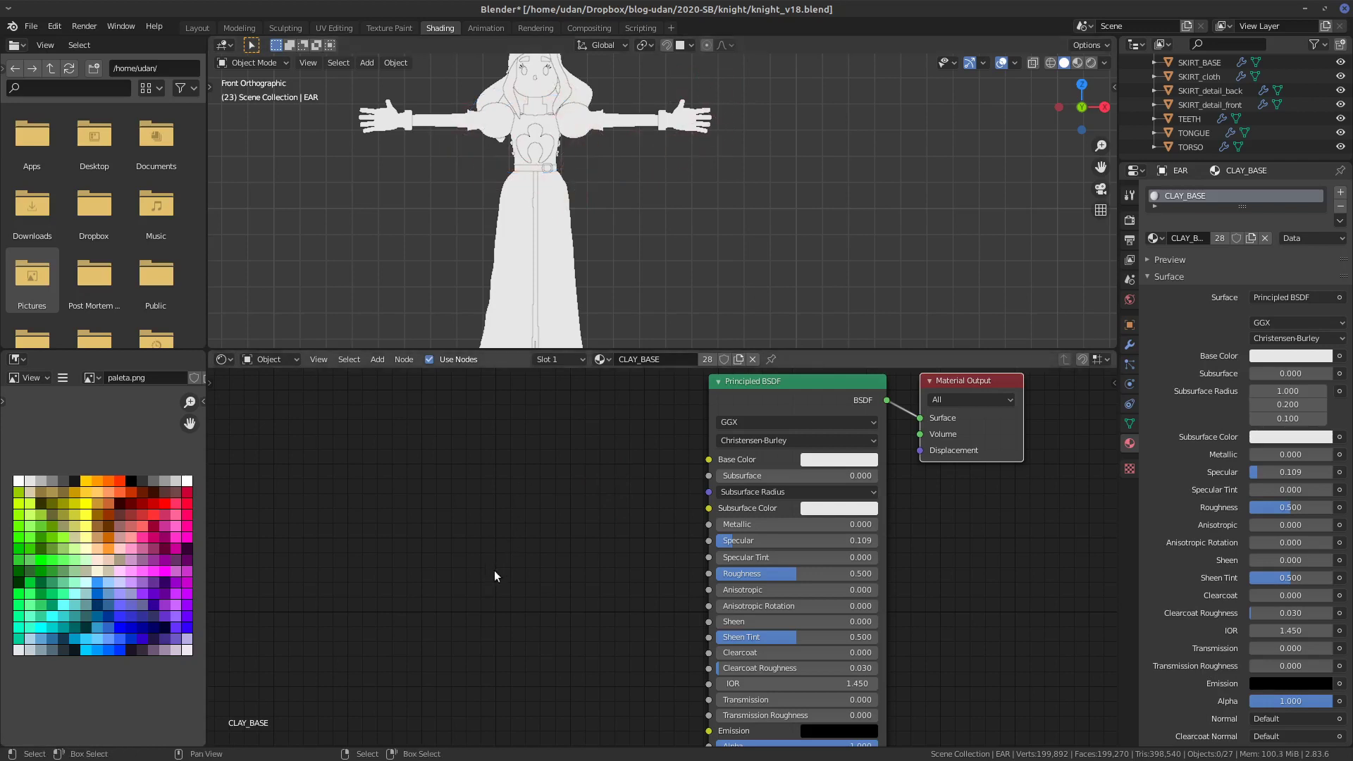
# - Enlarge the material slot list of the EAR object
pyautogui.moveTo(952, 518); pyautogui.dragTo(973, 520, button='middle')
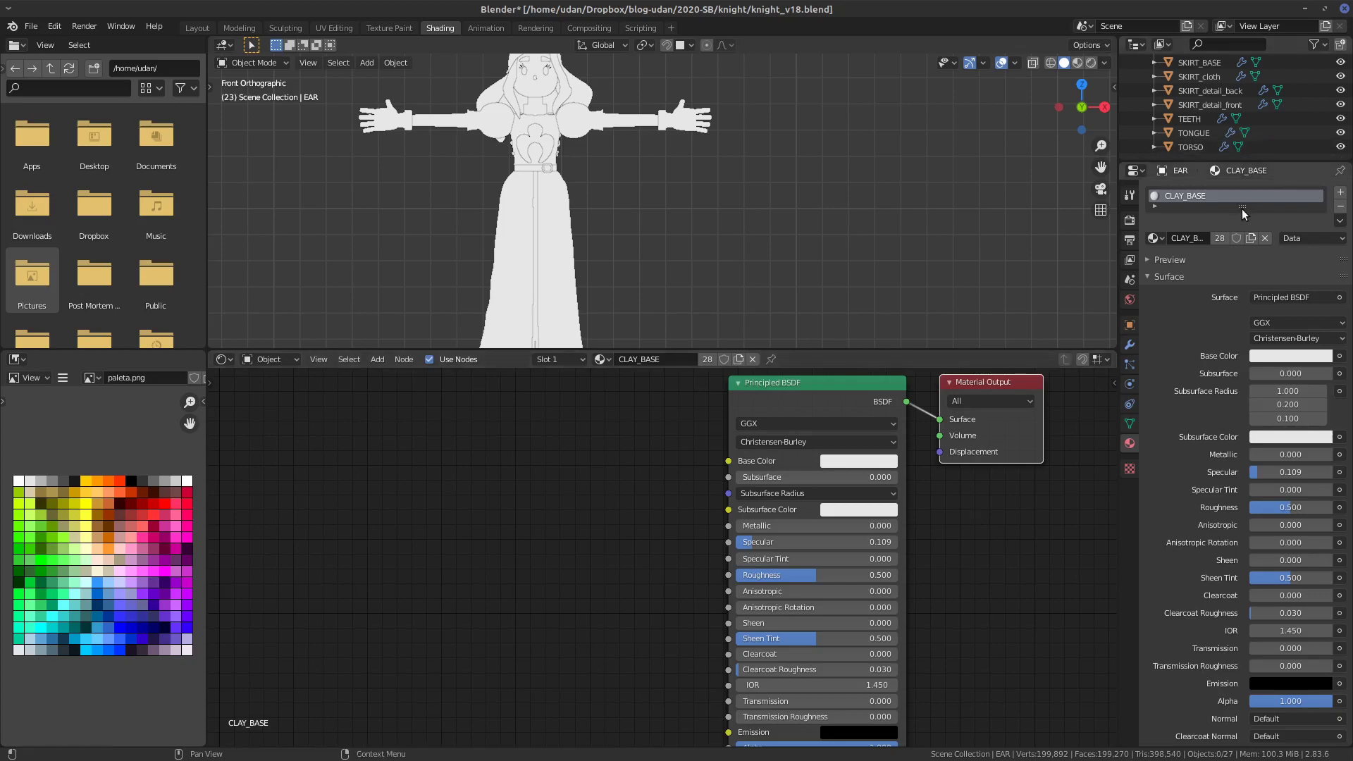
pyautogui.moveTo(1244, 208); pyautogui.dragTo(1241, 273)
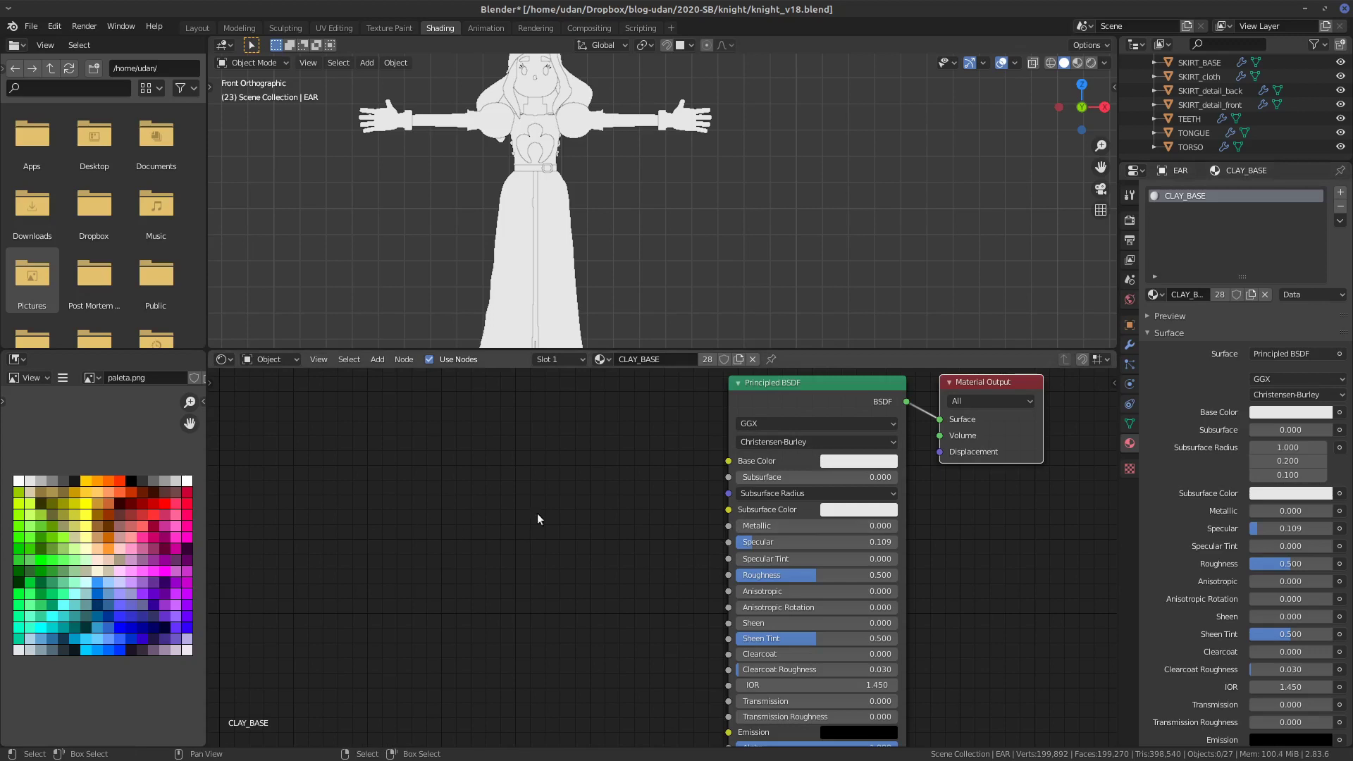
# - Annotate "NODES" in the empty node editor area, with an arrow toward the Principled BSDF node
pyautogui.moveTo(530, 546); pyautogui.dragTo(640, 537)
pyautogui.moveTo(367, 590)
pyautogui.mouseDown()
pyautogui.moveTo(369, 548)
pyautogui.moveTo(405, 566)
pyautogui.moveTo(399, 549)
pyautogui.mouseUp()
pyautogui.moveTo(416, 547); pyautogui.dragTo(417, 568)
pyautogui.moveTo(414, 544)
pyautogui.mouseDown()
pyautogui.moveTo(430, 550)
pyautogui.moveTo(418, 568)
pyautogui.mouseUp()
pyautogui.moveTo(435, 550)
pyautogui.mouseDown()
pyautogui.moveTo(449, 569)
pyautogui.moveTo(448, 556)
pyautogui.mouseUp()
pyautogui.moveTo(435, 549); pyautogui.dragTo(452, 546)
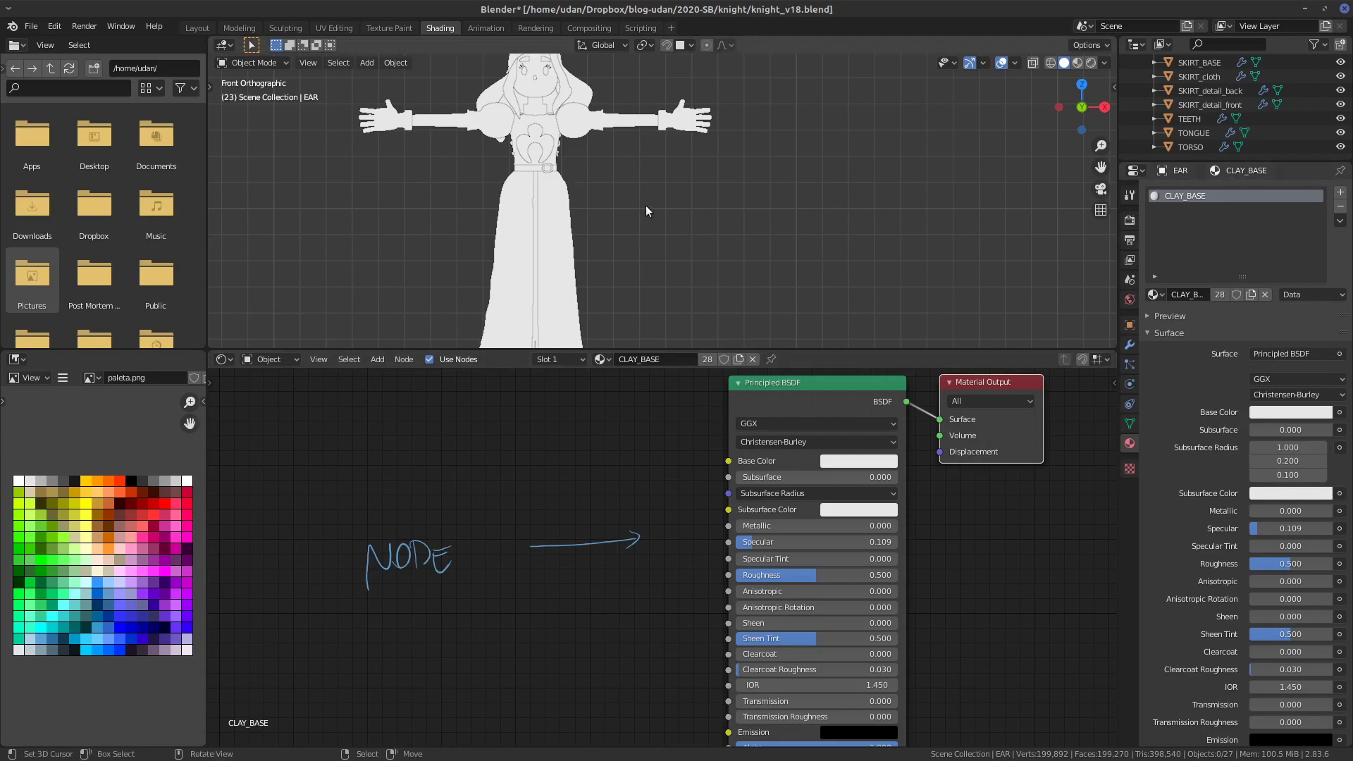
pyautogui.moveTo(471, 549); pyautogui.dragTo(458, 572)
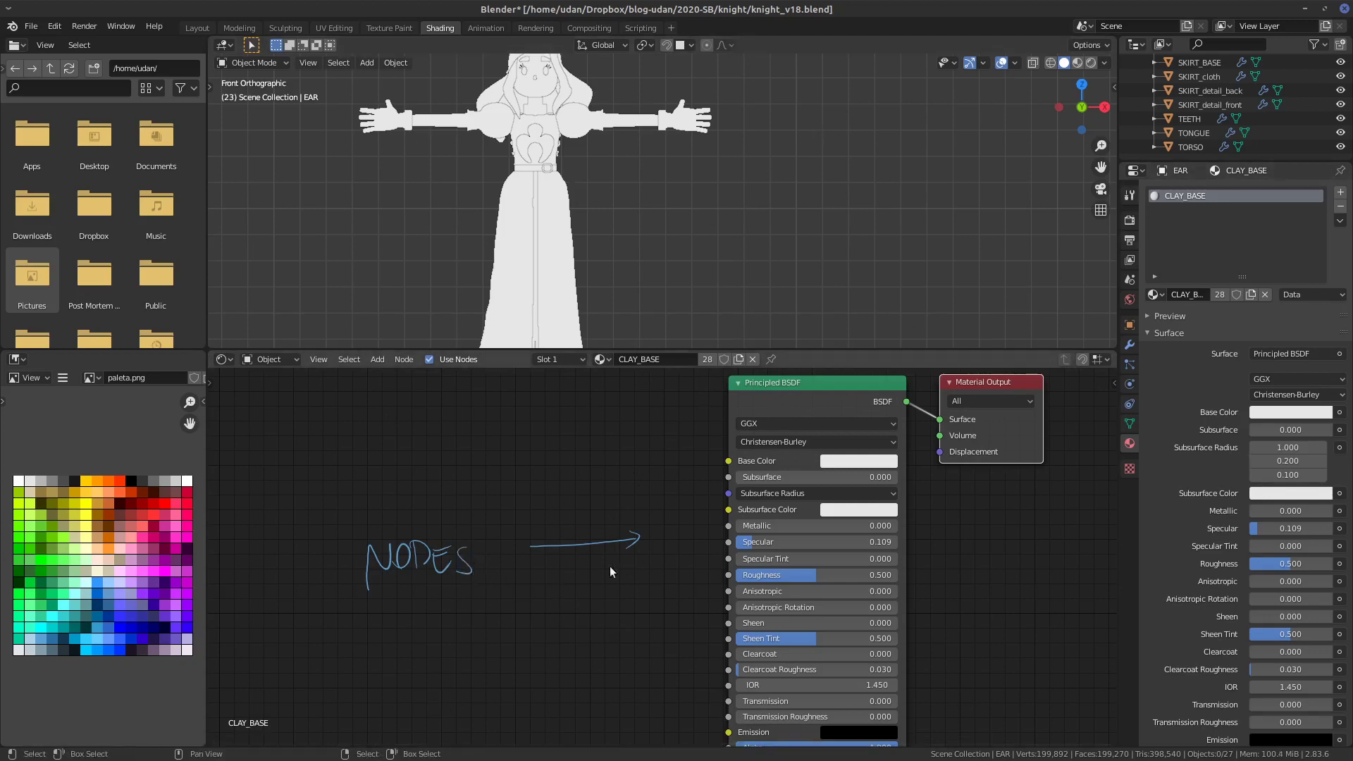
# - Erase the "NODES" note and its arrow, and annotate a large circle in the empty node area
pyautogui.moveTo(380, 563)
pyautogui.mouseDown(button='right')
pyautogui.moveTo(658, 544)
pyautogui.moveTo(459, 556)
pyautogui.moveTo(377, 544)
pyautogui.moveTo(451, 560)
pyautogui.mouseUp(button='right')
pyautogui.moveTo(442, 410)
pyautogui.mouseDown()
pyautogui.moveTo(454, 695)
pyautogui.moveTo(645, 493)
pyautogui.moveTo(375, 442)
pyautogui.mouseUp()
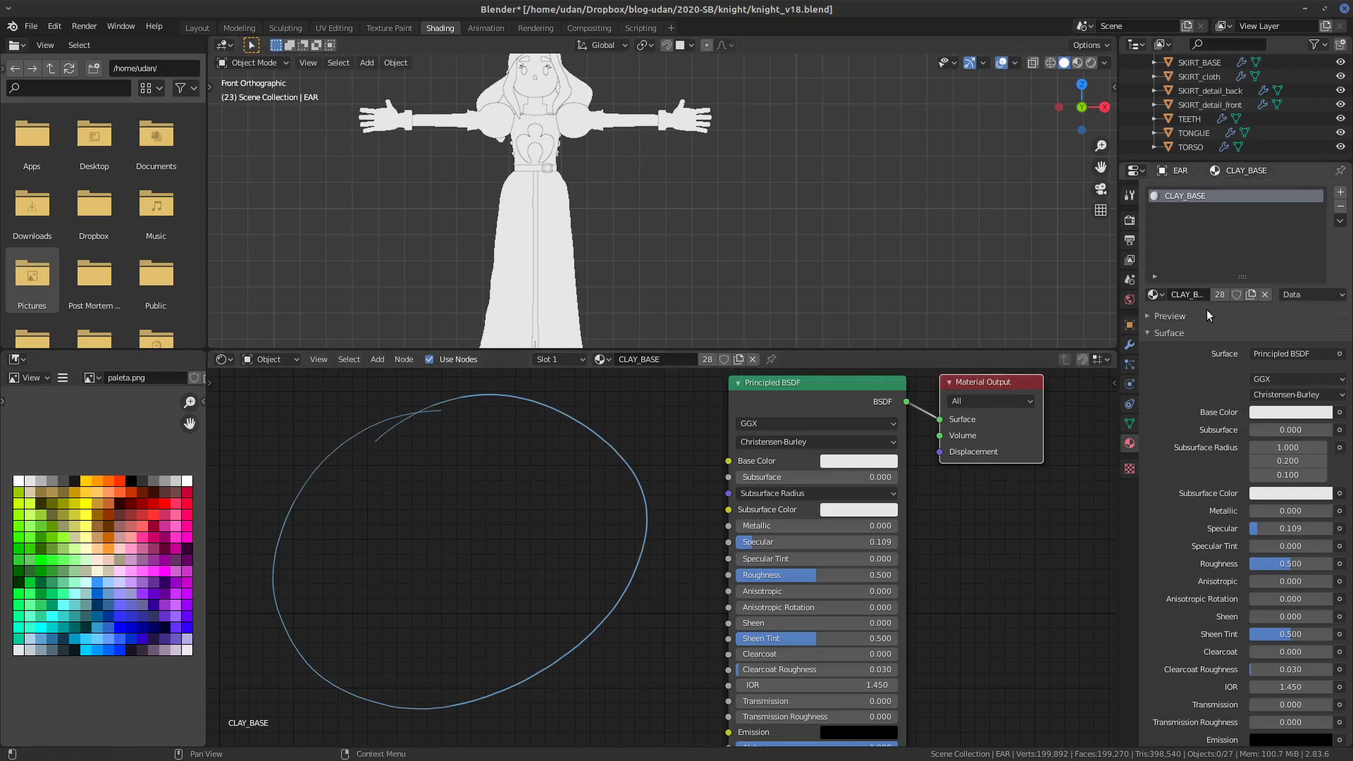
# - Enlarge the material slot list further and erase the large circle from the node editor
pyautogui.moveTo(1242, 278); pyautogui.dragTo(1242, 389)
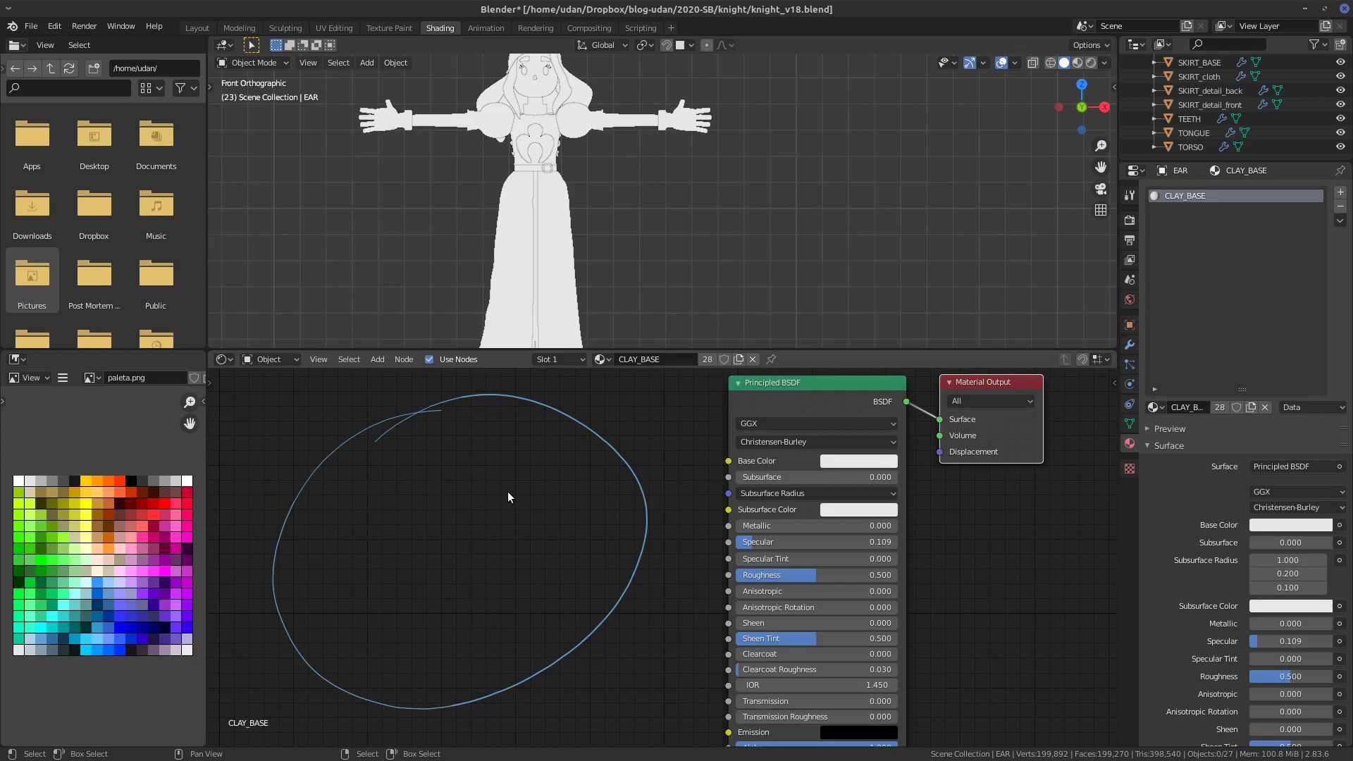
pyautogui.moveTo(414, 406); pyautogui.dragTo(306, 697, button='right')
pyautogui.moveTo(268, 645)
pyautogui.mouseDown(button='right')
pyautogui.moveTo(554, 660)
pyautogui.moveTo(638, 564)
pyautogui.moveTo(599, 432)
pyautogui.moveTo(460, 419)
pyautogui.mouseUp(button='right')
pyautogui.moveTo(370, 444)
pyautogui.mouseDown(button='right')
pyautogui.moveTo(329, 677)
pyautogui.moveTo(346, 682)
pyautogui.mouseUp(button='right')
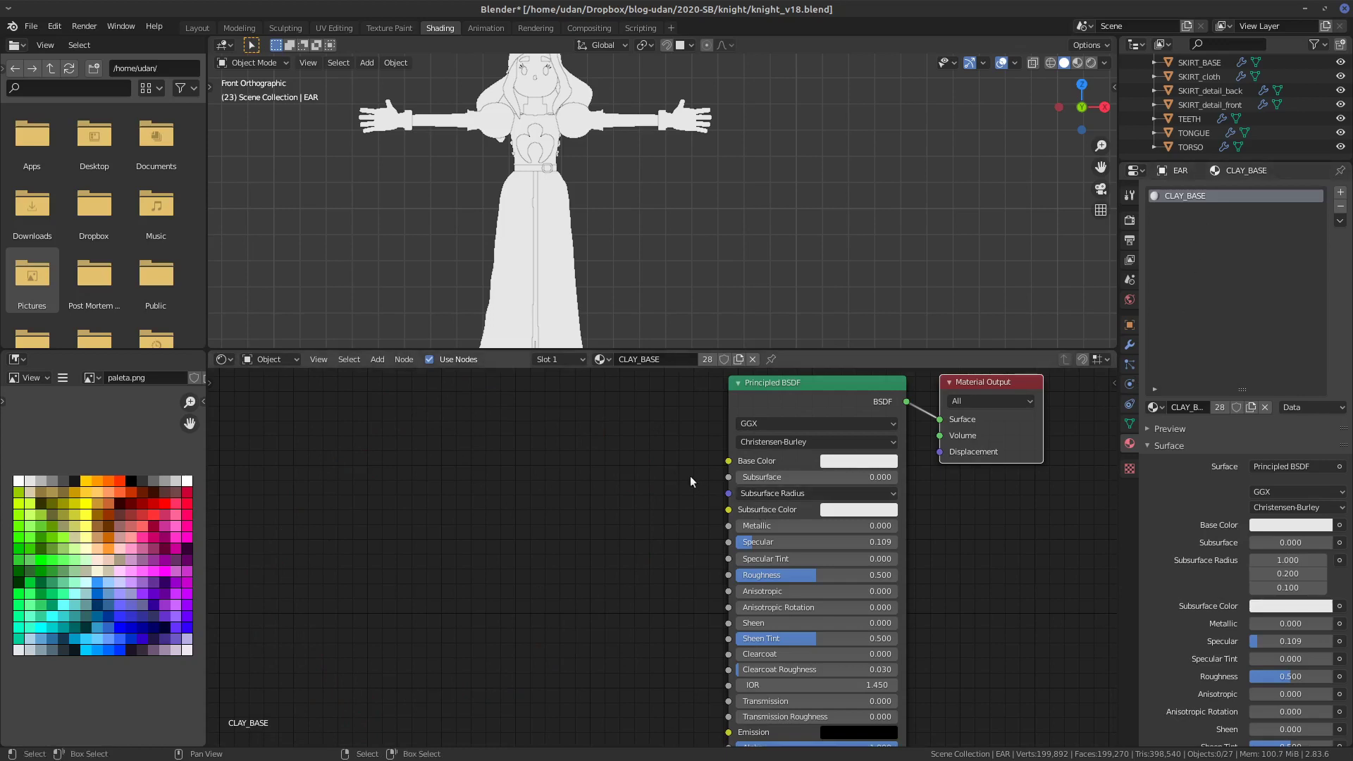
# - Annotate arrows toward the Base Color, Metallic, Specular and Roughness inputs of the Principled BSDF node, and erase them
pyautogui.moveTo(674, 471); pyautogui.dragTo(719, 461)
pyautogui.moveTo(650, 537); pyautogui.dragTo(715, 528)
pyautogui.moveTo(635, 553); pyautogui.dragTo(718, 545)
pyautogui.moveTo(703, 451); pyautogui.dragTo(706, 561, button='right')
pyautogui.moveTo(702, 475)
pyautogui.mouseDown(button='right')
pyautogui.moveTo(688, 530)
pyautogui.moveTo(648, 544)
pyautogui.mouseUp(button='right')
pyautogui.moveTo(639, 586); pyautogui.dragTo(719, 576)
pyautogui.moveTo(635, 584); pyautogui.dragTo(689, 586, button='right')
# - Set Sheen Tint and Clearcoat Roughness of the Principled BSDF node to 0.000
pyautogui.moveTo(801, 642); pyautogui.dragTo(681, 664)
pyautogui.moveTo(798, 670); pyautogui.dragTo(620, 726)
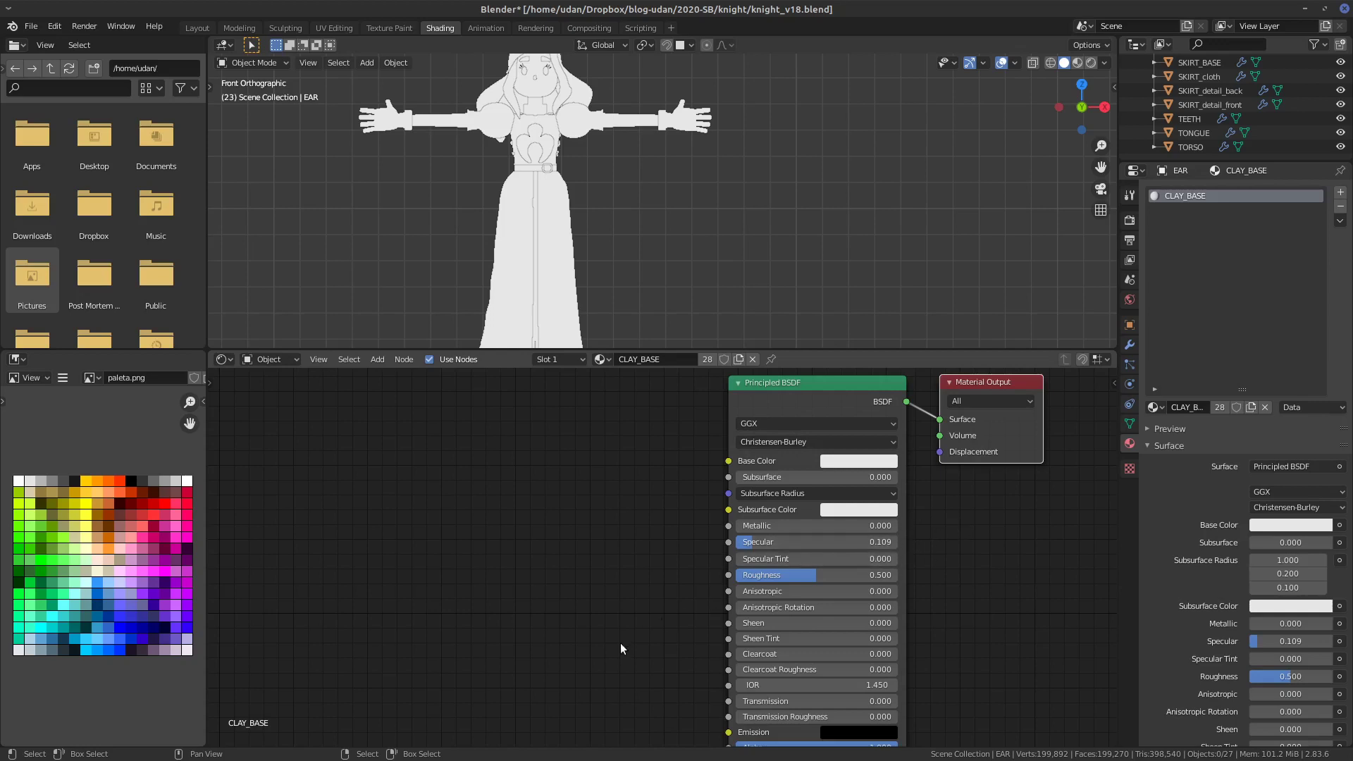
# - Select the FACE object and the LOGO object on the chest to inspect which material each one uses
pyautogui.click(611, 122)
pyautogui.rightClick(535, 91)
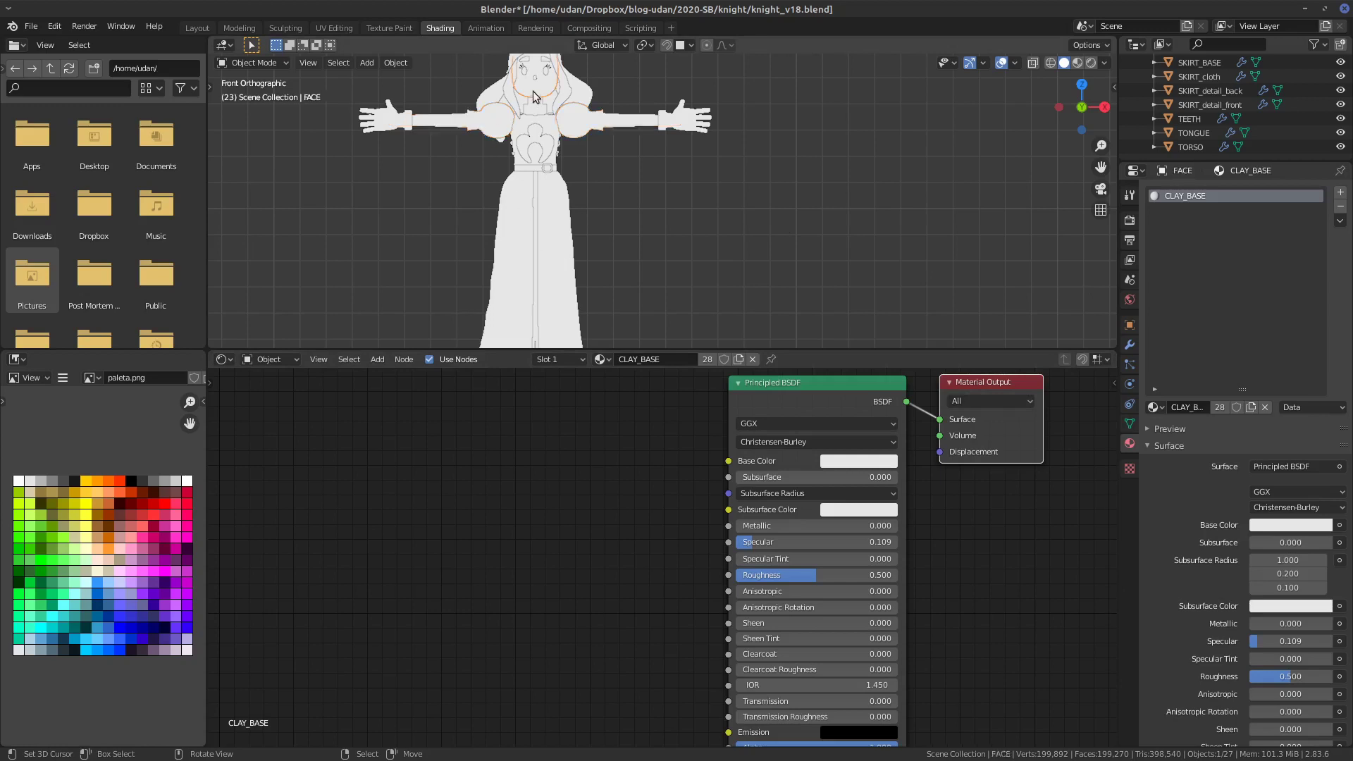
pyautogui.rightClick(543, 178)
pyautogui.rightClick(539, 150)
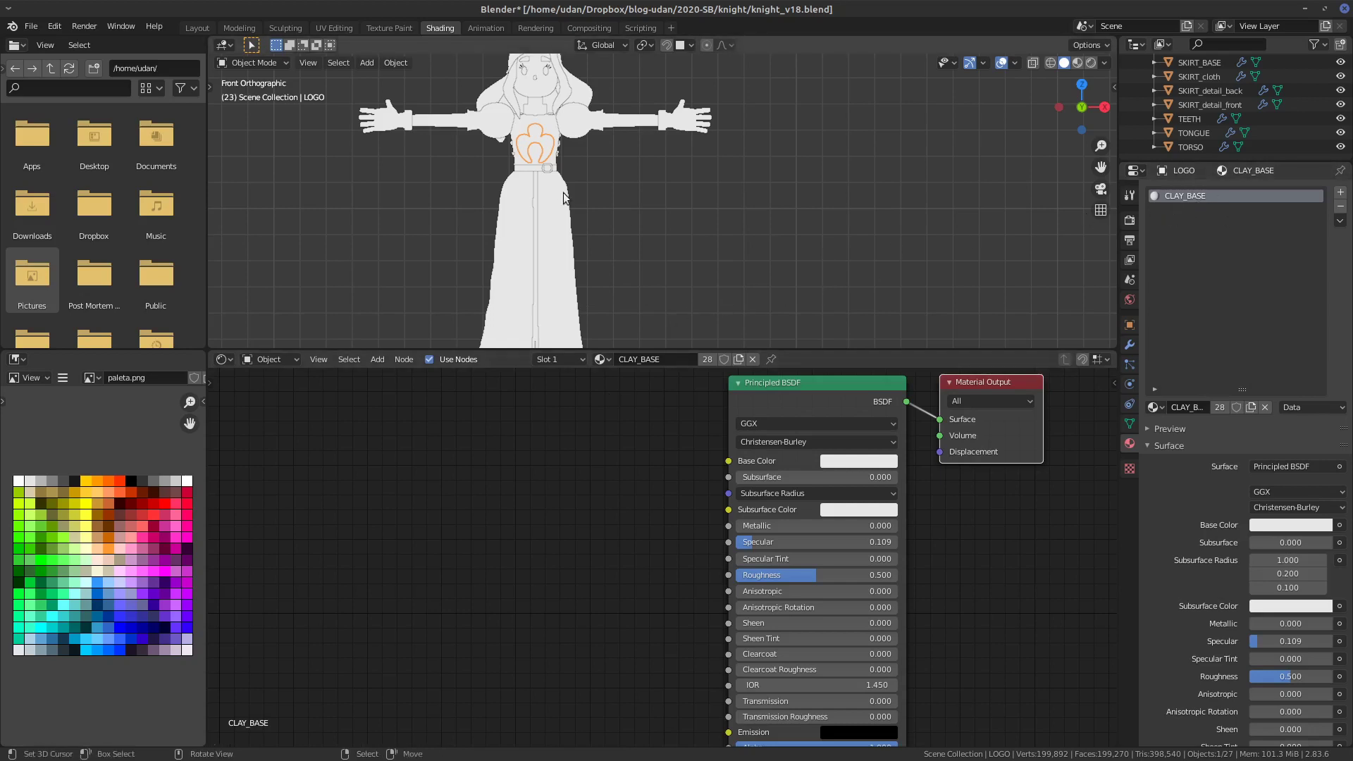
# - Select all objects of the character, view their meshes together in Edit Mode with nothing selected, and return to Object Mode
pyautogui.press('a')
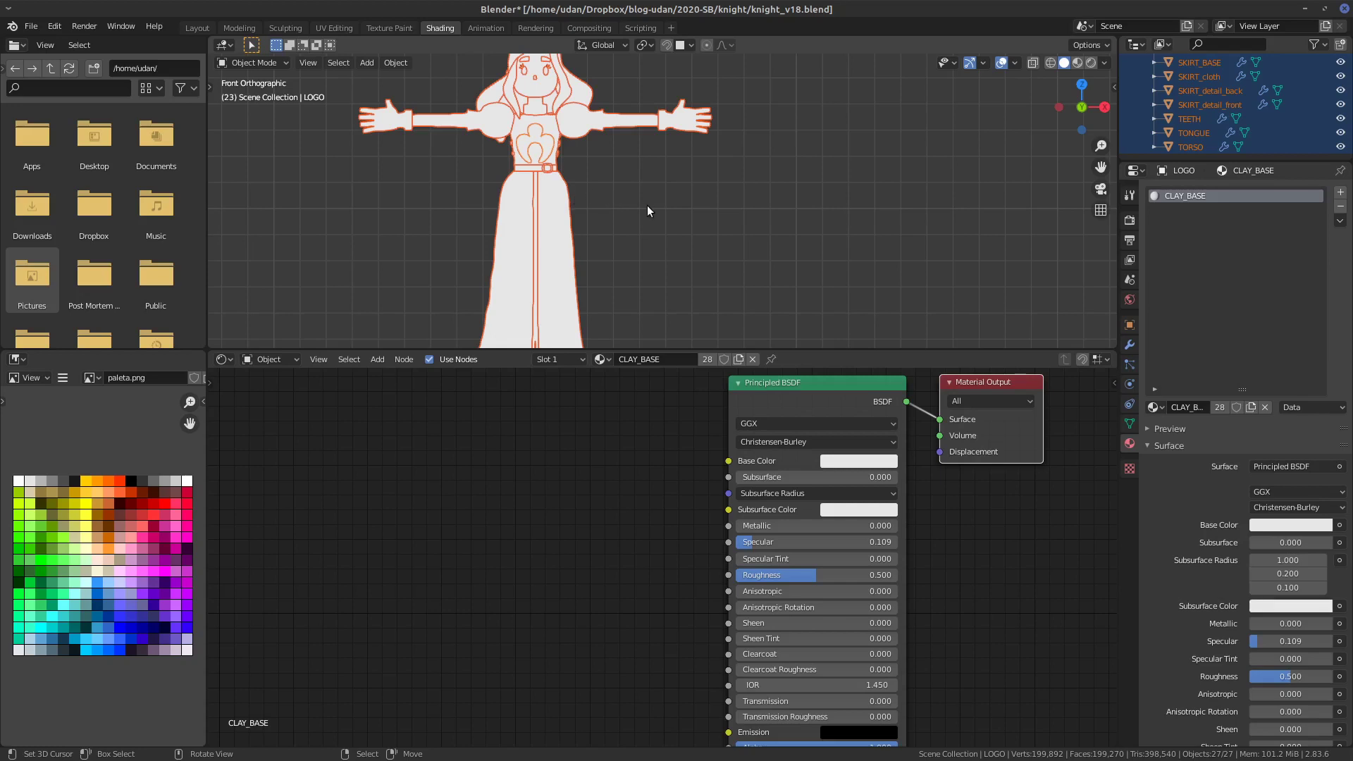
pyautogui.press('Tab')
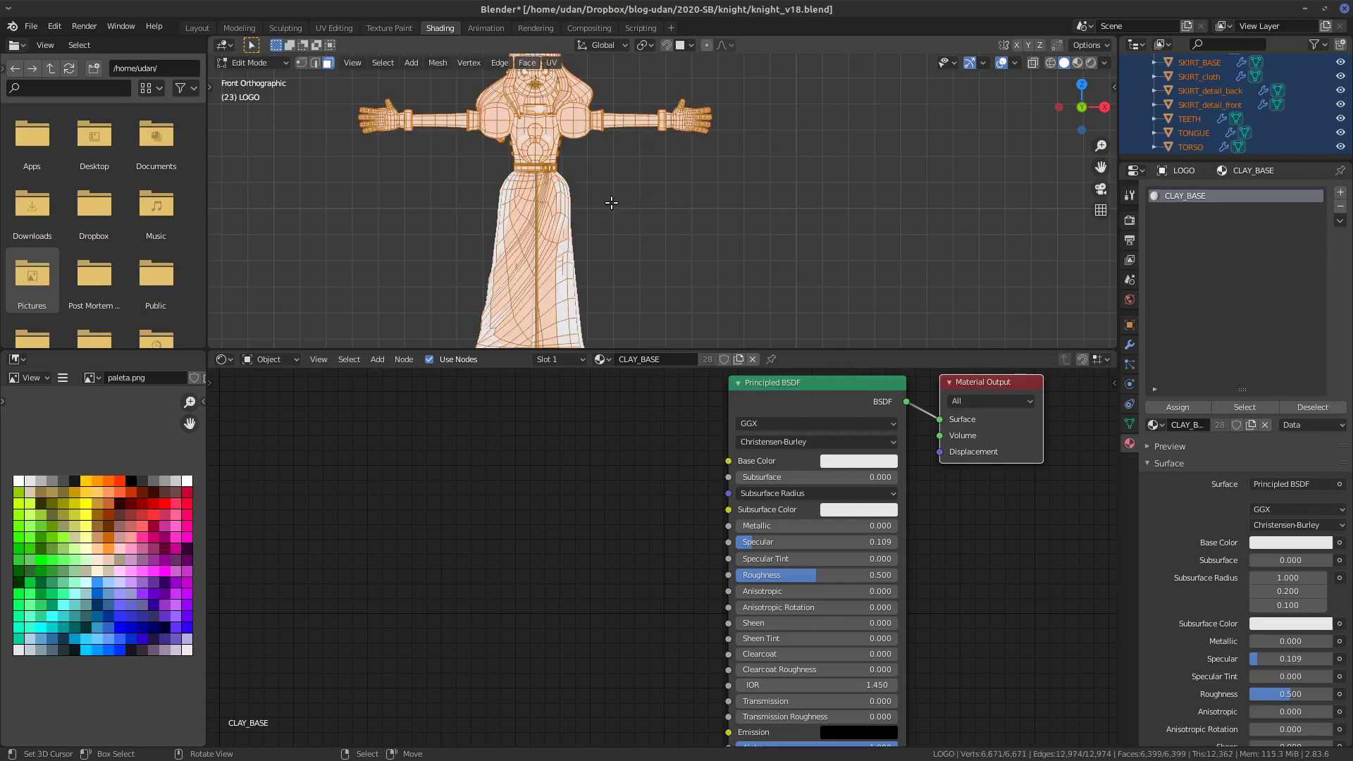
pyautogui.hotkey('alt', 'a')
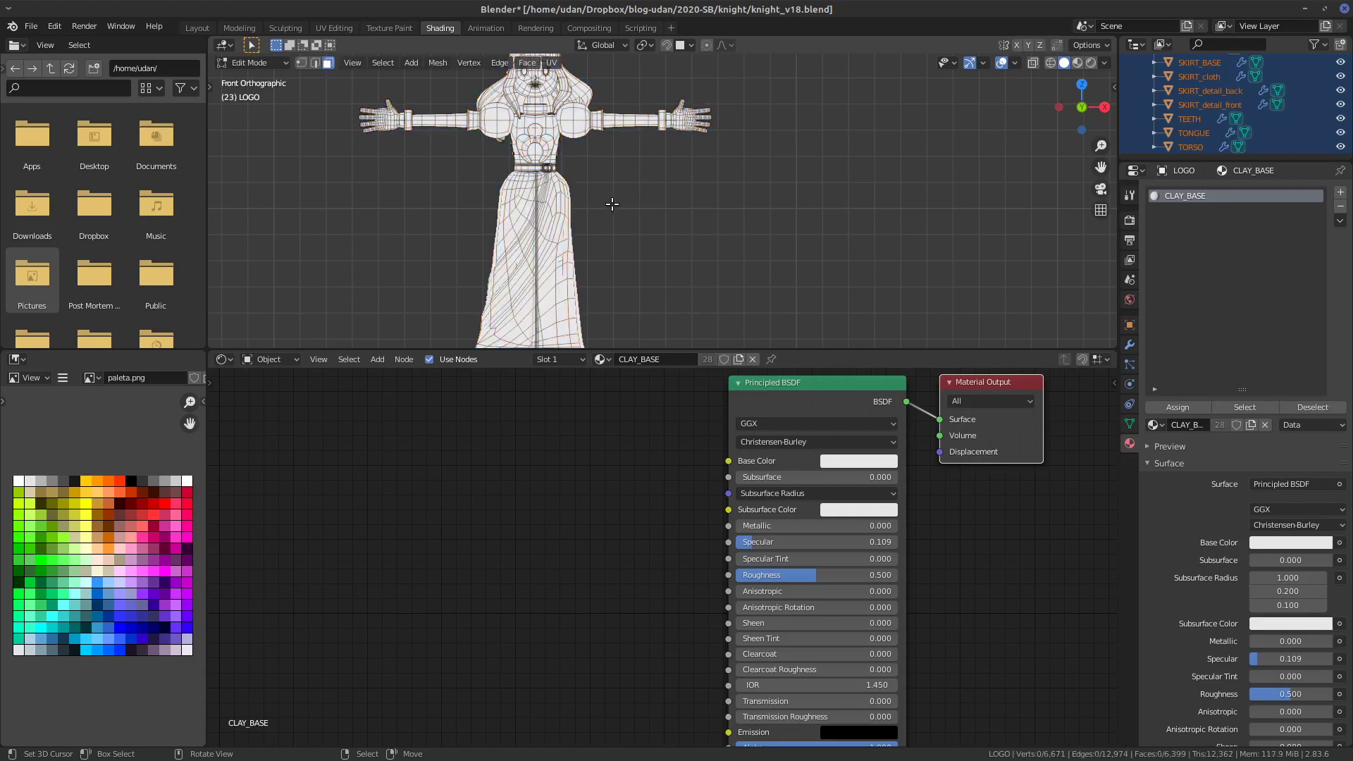
pyautogui.press('Tab')
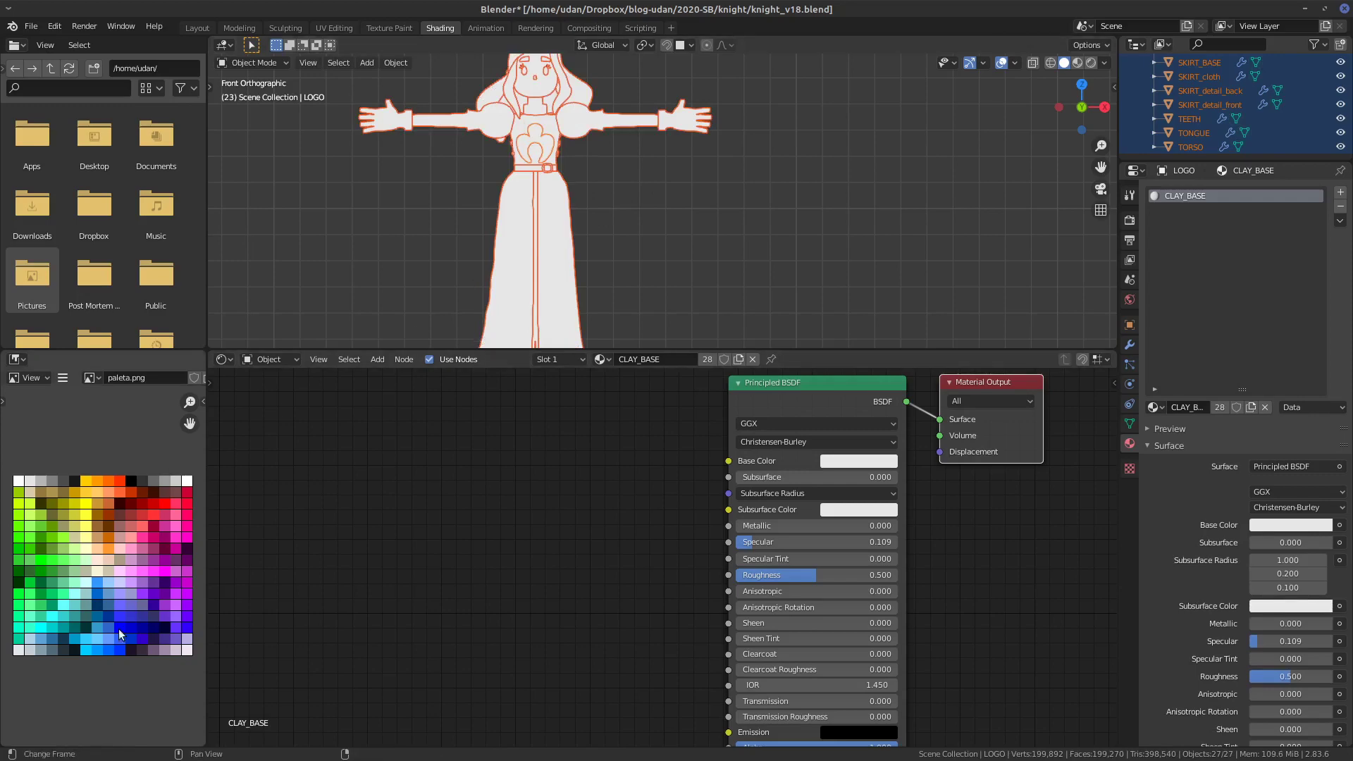
# - In the UV Editing workspace, leave the editing of all objects at once and turn on the viewport overlays
pyautogui.click(343, 28)
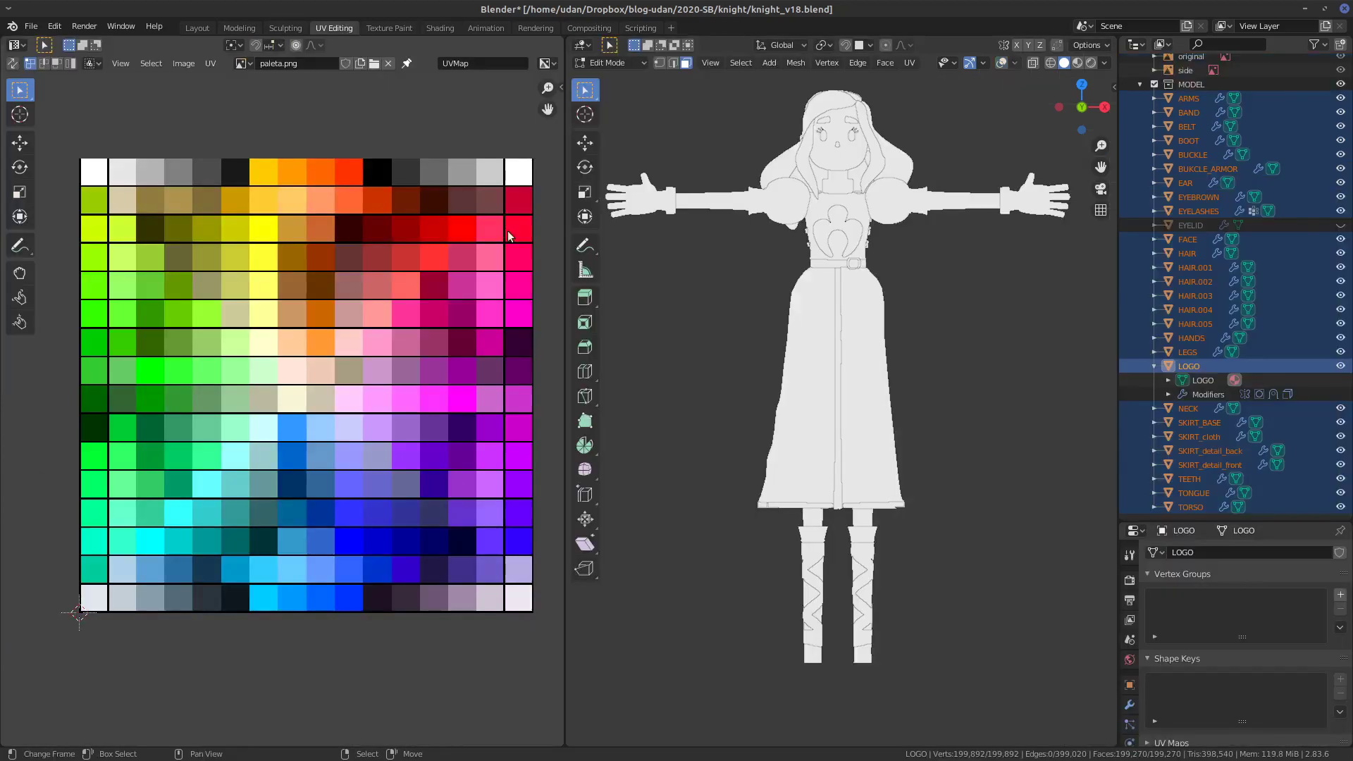
pyautogui.press('Tab')
pyautogui.click(861, 361)
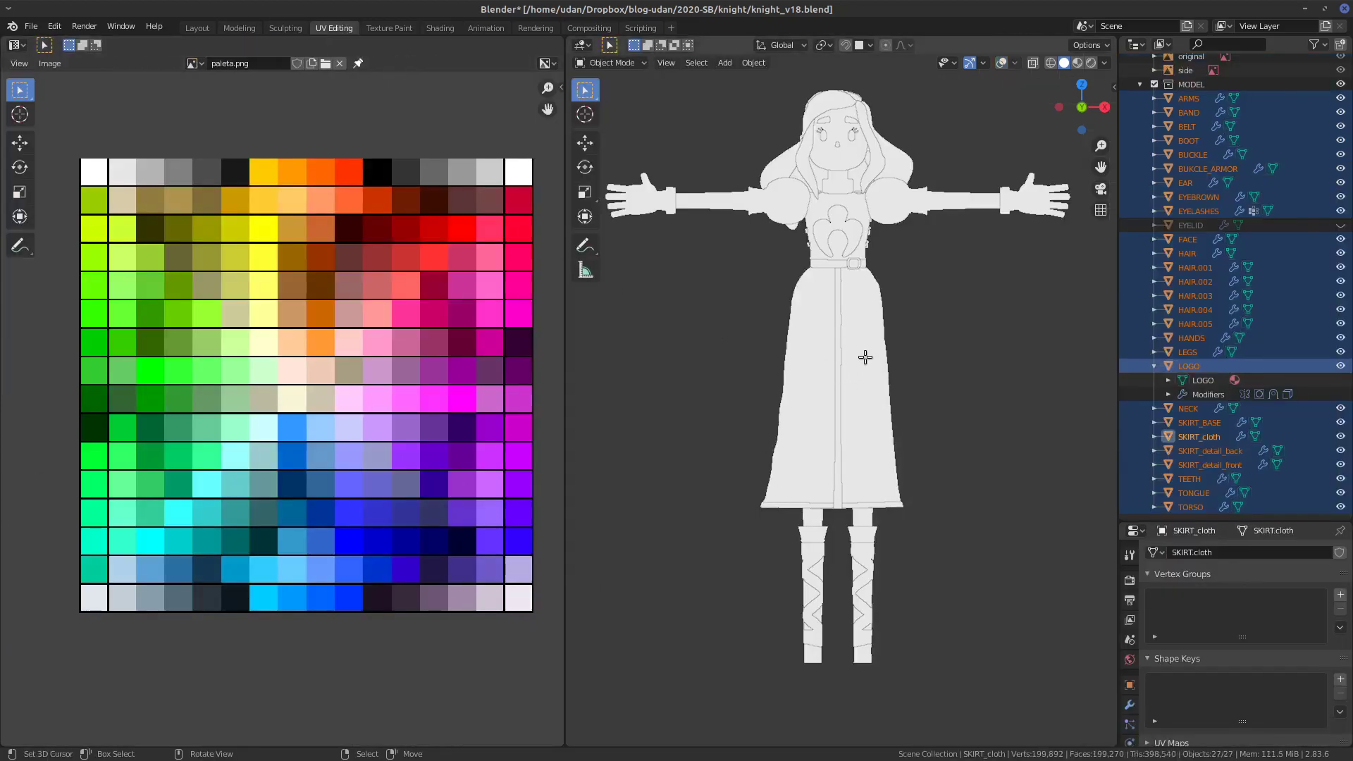
pyautogui.press('Tab')
pyautogui.press('Tab')
pyautogui.click(874, 319)
pyautogui.press('Tab')
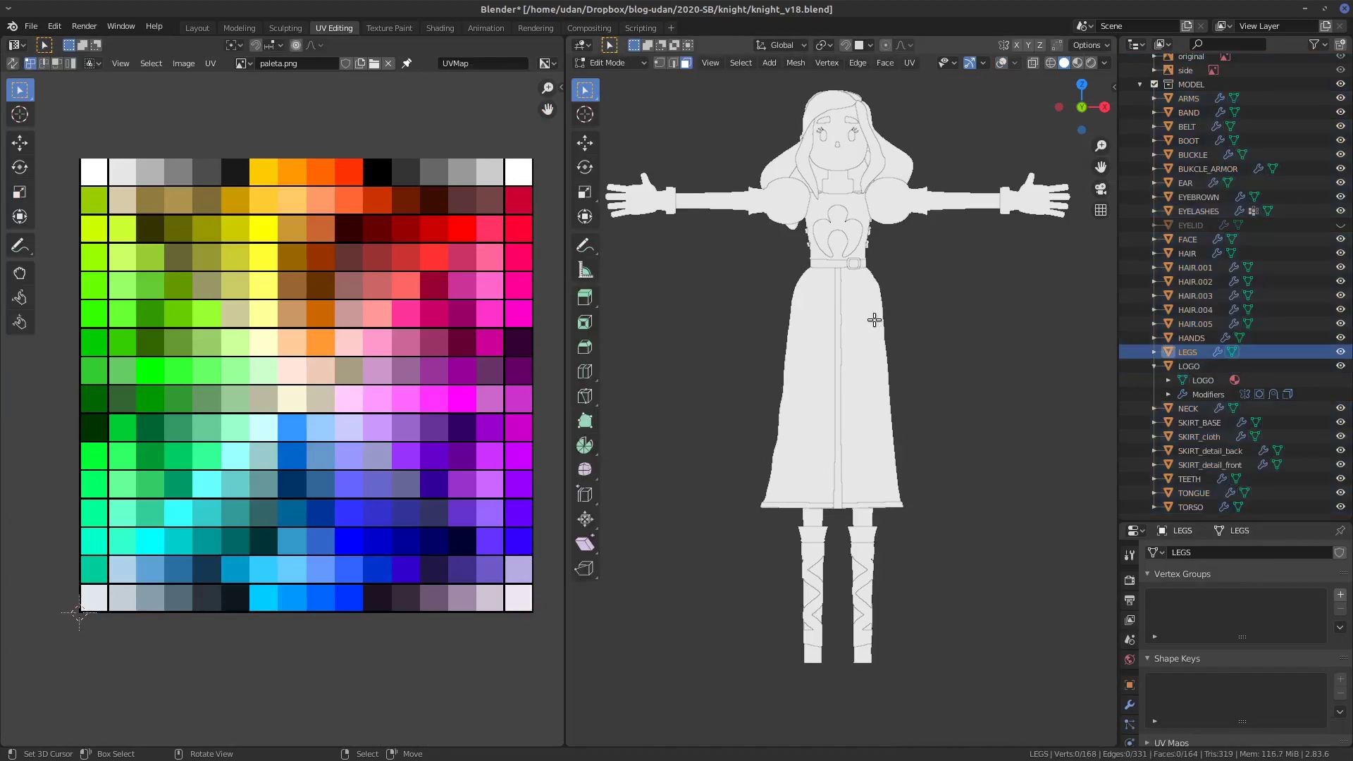
pyautogui.click(1001, 63)
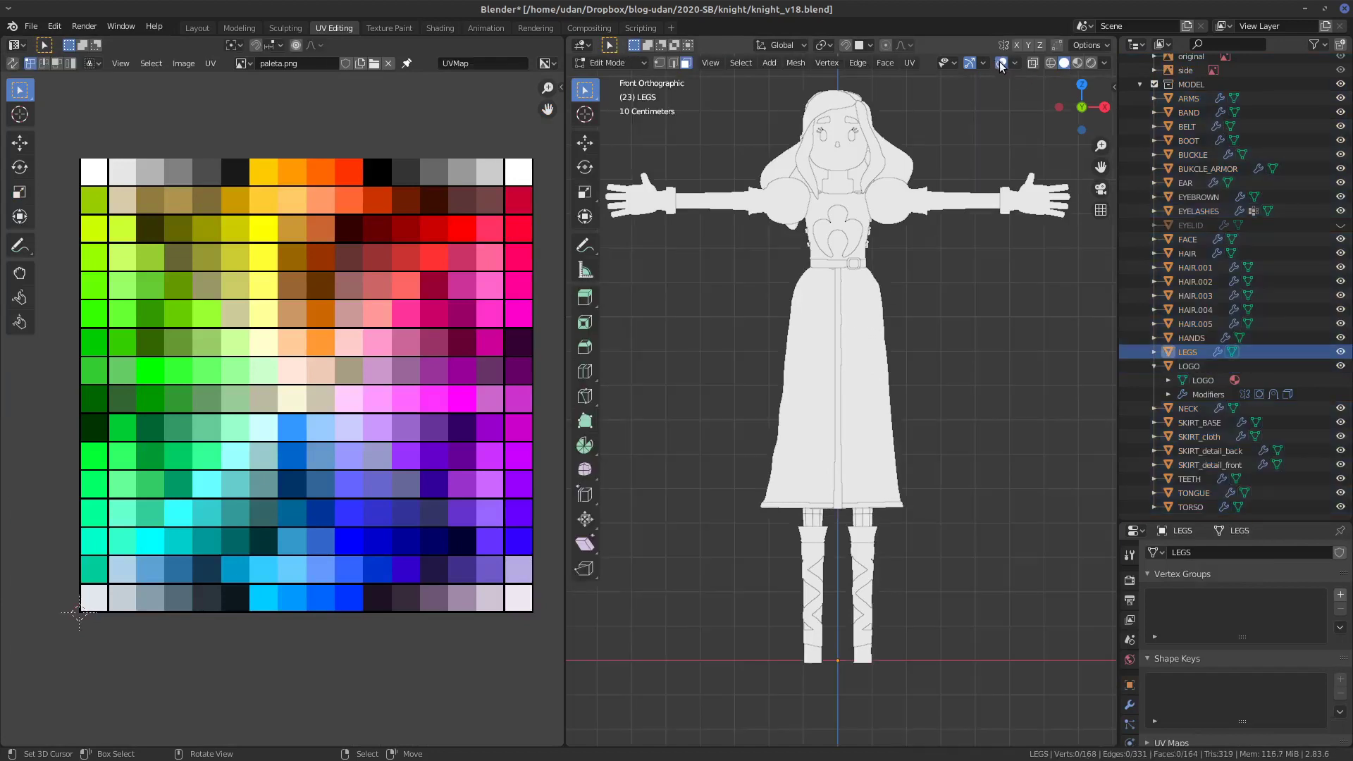
# - Examine where all UVs of the SKIRT_cloth object lie on the color palette, and return to the Shading workspace
pyautogui.press('Tab')
pyautogui.click(869, 357)
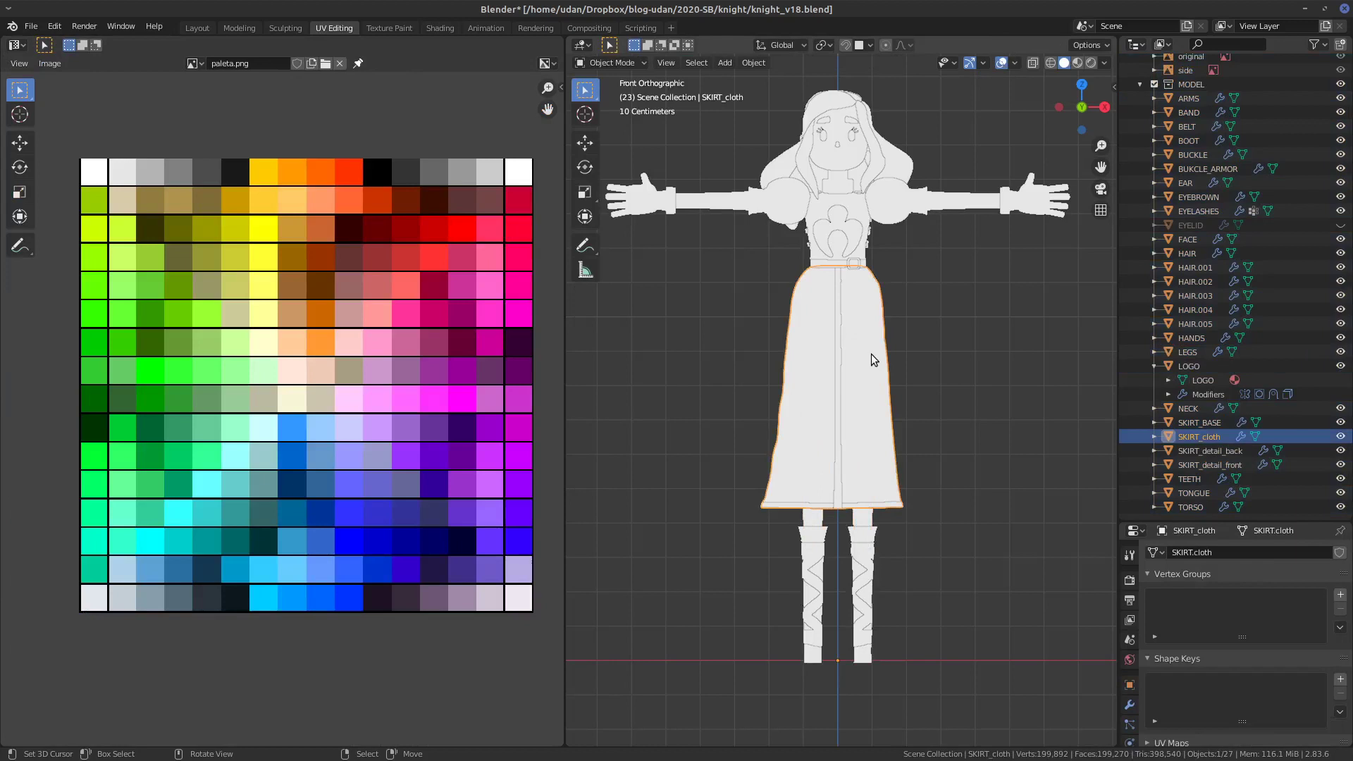
pyautogui.press('Tab')
pyautogui.press('a')
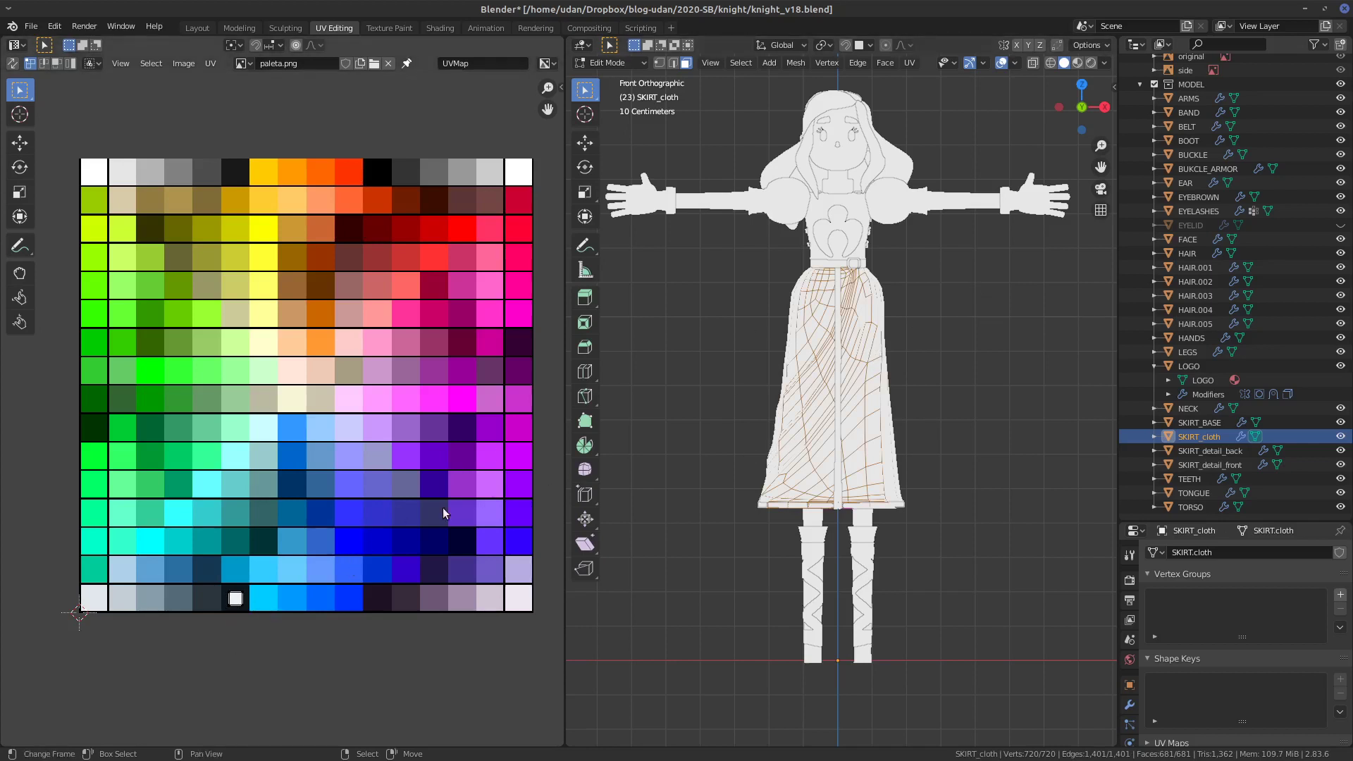
pyautogui.press('Tab')
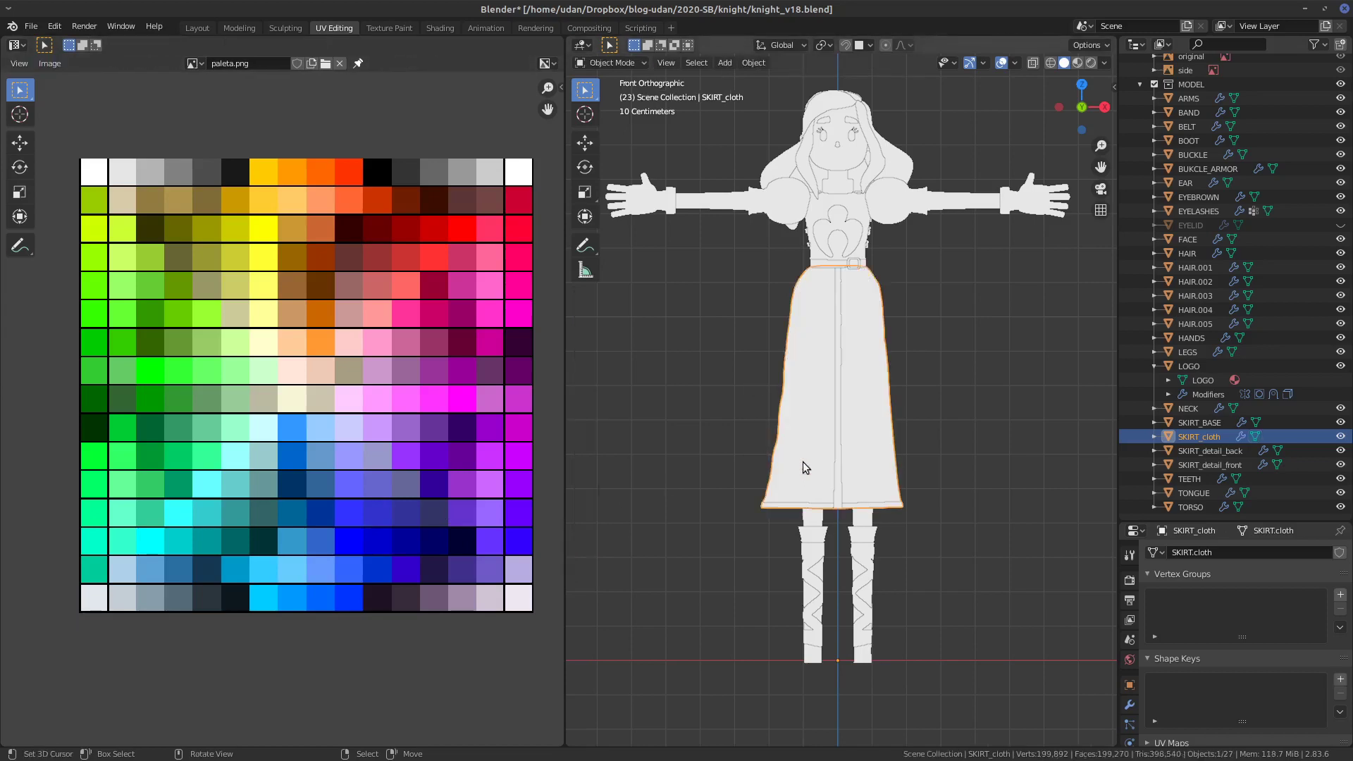
pyautogui.click(448, 27)
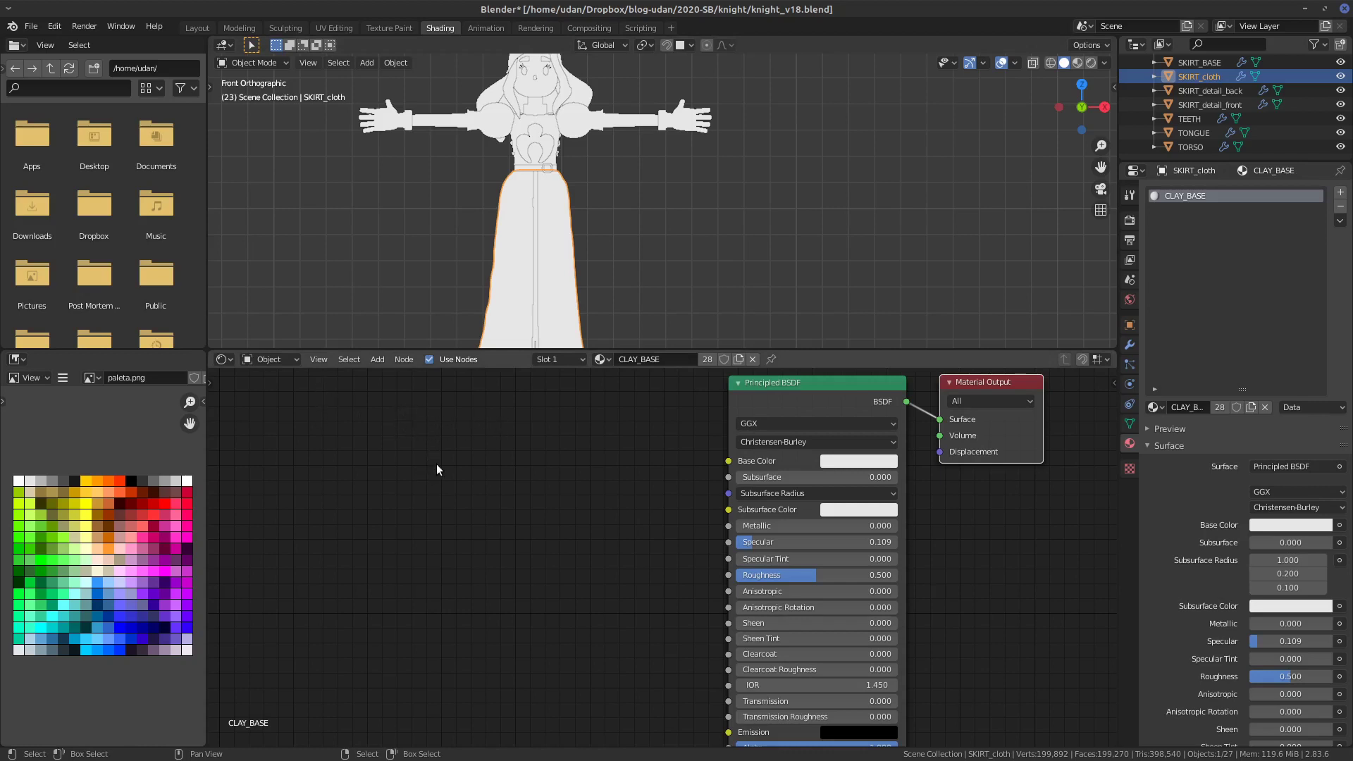
# - Annotate "textura" above a boxed "IMAGEM COR" in the empty node area beside the Principled BSDF node
pyautogui.press('d')
pyautogui.moveTo(434, 459)
pyautogui.mouseDown()
pyautogui.moveTo(433, 488)
pyautogui.moveTo(540, 481)
pyautogui.moveTo(479, 517)
pyautogui.moveTo(491, 503)
pyautogui.moveTo(515, 517)
pyautogui.mouseUp()
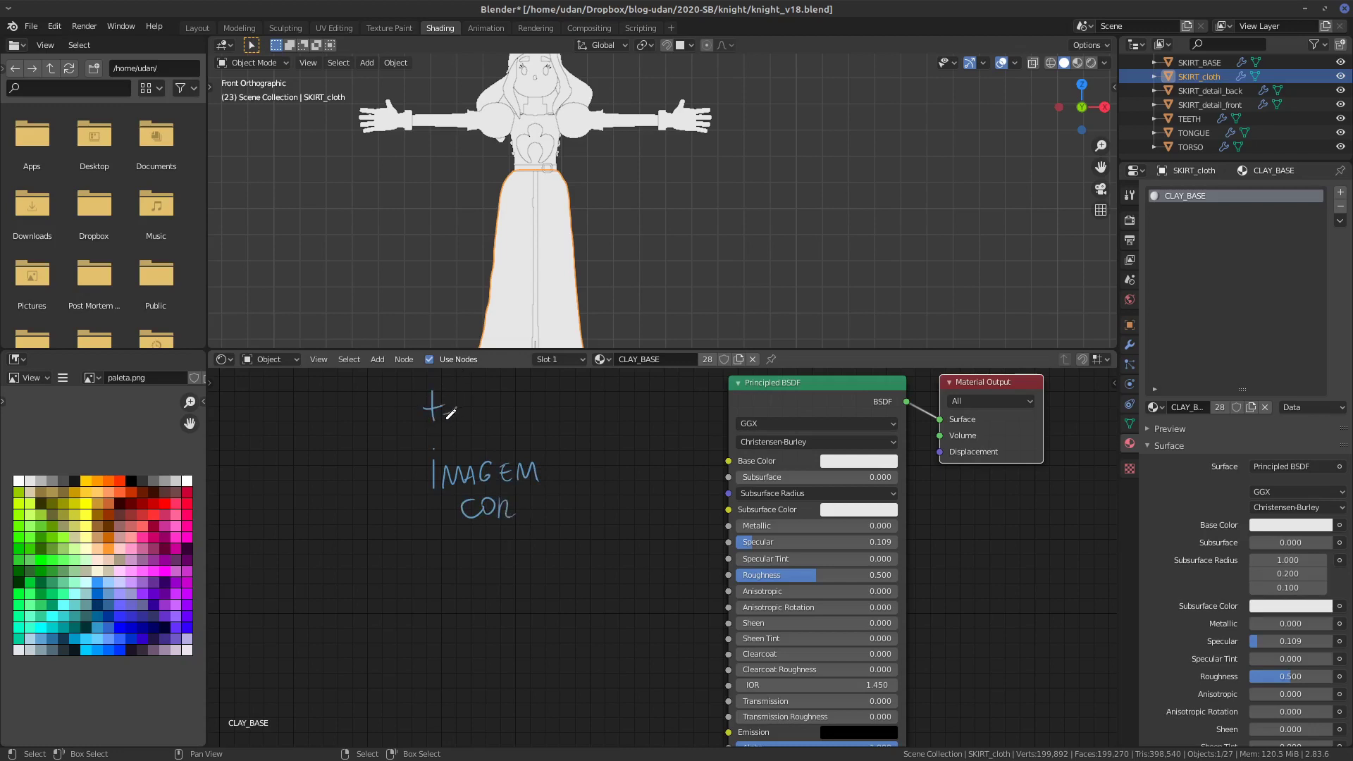
pyautogui.moveTo(464, 412); pyautogui.dragTo(482, 421)
pyautogui.moveTo(504, 393)
pyautogui.mouseDown()
pyautogui.moveTo(509, 421)
pyautogui.moveTo(521, 409)
pyautogui.moveTo(533, 421)
pyautogui.mouseUp()
pyautogui.moveTo(423, 443); pyautogui.dragTo(423, 539)
pyautogui.moveTo(421, 441)
pyautogui.mouseDown()
pyautogui.moveTo(548, 441)
pyautogui.moveTo(544, 538)
pyautogui.mouseUp()
pyautogui.moveTo(548, 534); pyautogui.dragTo(454, 542)
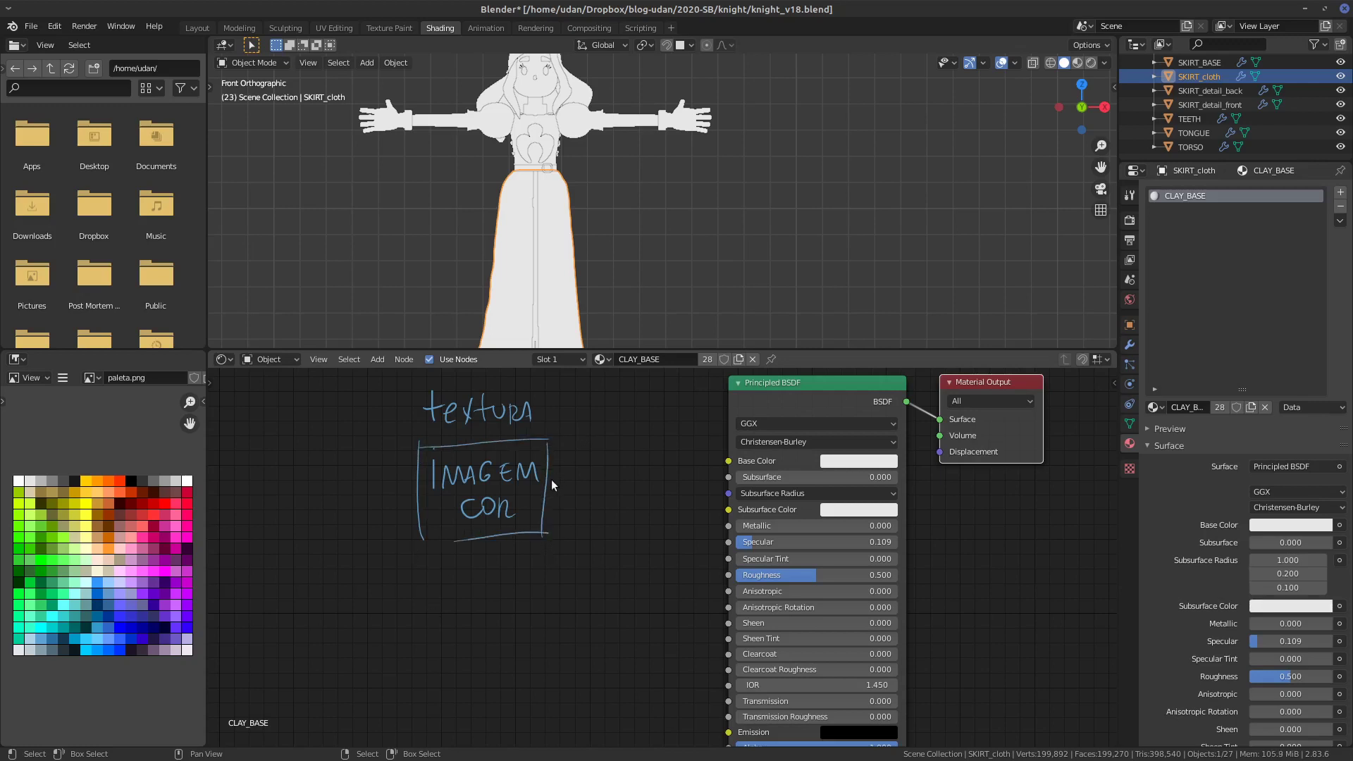
# - Annotate an arrow from the box to Base Color and a labelled "UV" with an arrow into the box, and erase the whole sketch
pyautogui.moveTo(549, 482)
pyautogui.mouseDown()
pyautogui.moveTo(712, 463)
pyautogui.moveTo(694, 479)
pyautogui.mouseUp()
pyautogui.moveTo(254, 486)
pyautogui.mouseDown()
pyautogui.moveTo(405, 491)
pyautogui.moveTo(396, 507)
pyautogui.mouseUp()
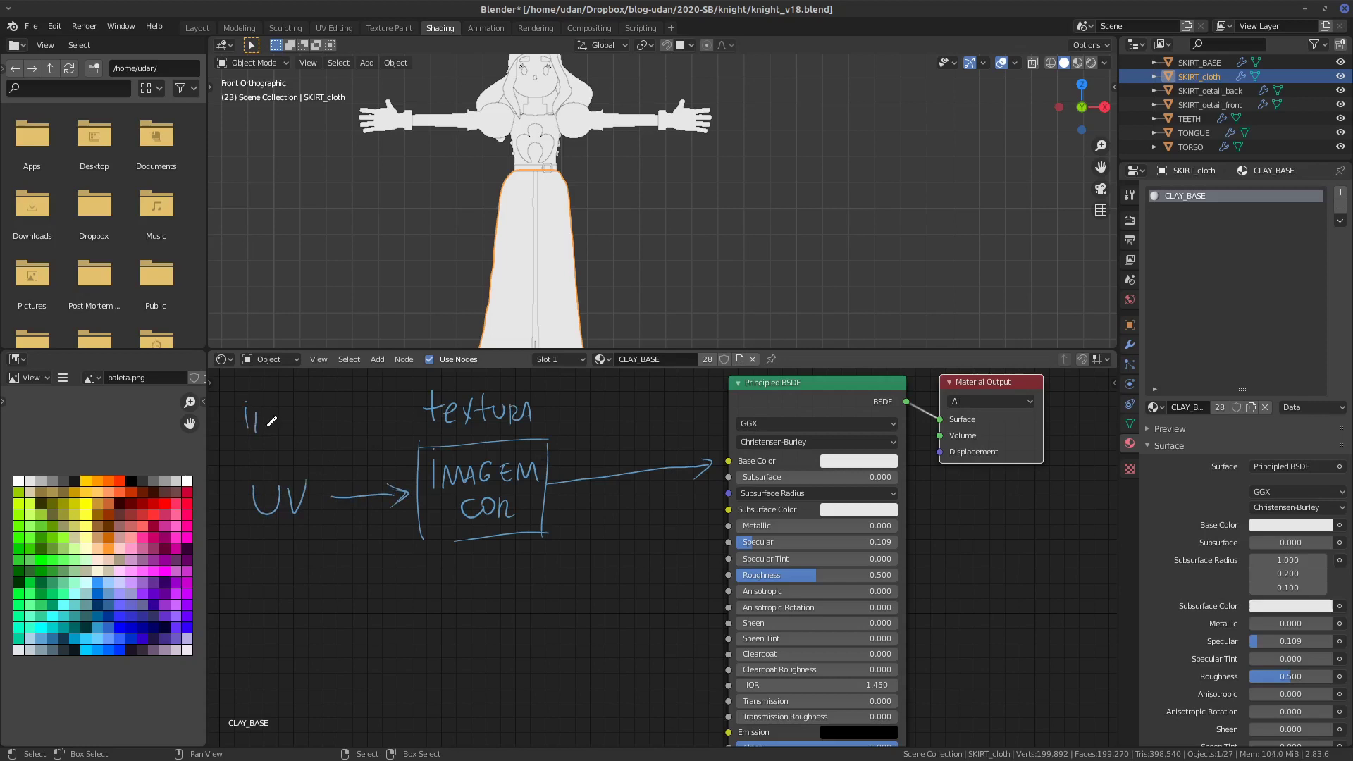
pyautogui.moveTo(268, 425); pyautogui.dragTo(267, 413)
pyautogui.moveTo(275, 416); pyautogui.dragTo(275, 434)
pyautogui.moveTo(275, 417); pyautogui.dragTo(304, 424)
pyautogui.moveTo(299, 412)
pyautogui.mouseDown()
pyautogui.moveTo(312, 409)
pyautogui.moveTo(278, 416)
pyautogui.moveTo(296, 490)
pyautogui.moveTo(356, 439)
pyautogui.moveTo(415, 434)
pyautogui.moveTo(423, 514)
pyautogui.moveTo(535, 540)
pyautogui.moveTo(519, 414)
pyautogui.moveTo(637, 475)
pyautogui.moveTo(698, 460)
pyautogui.mouseUp()
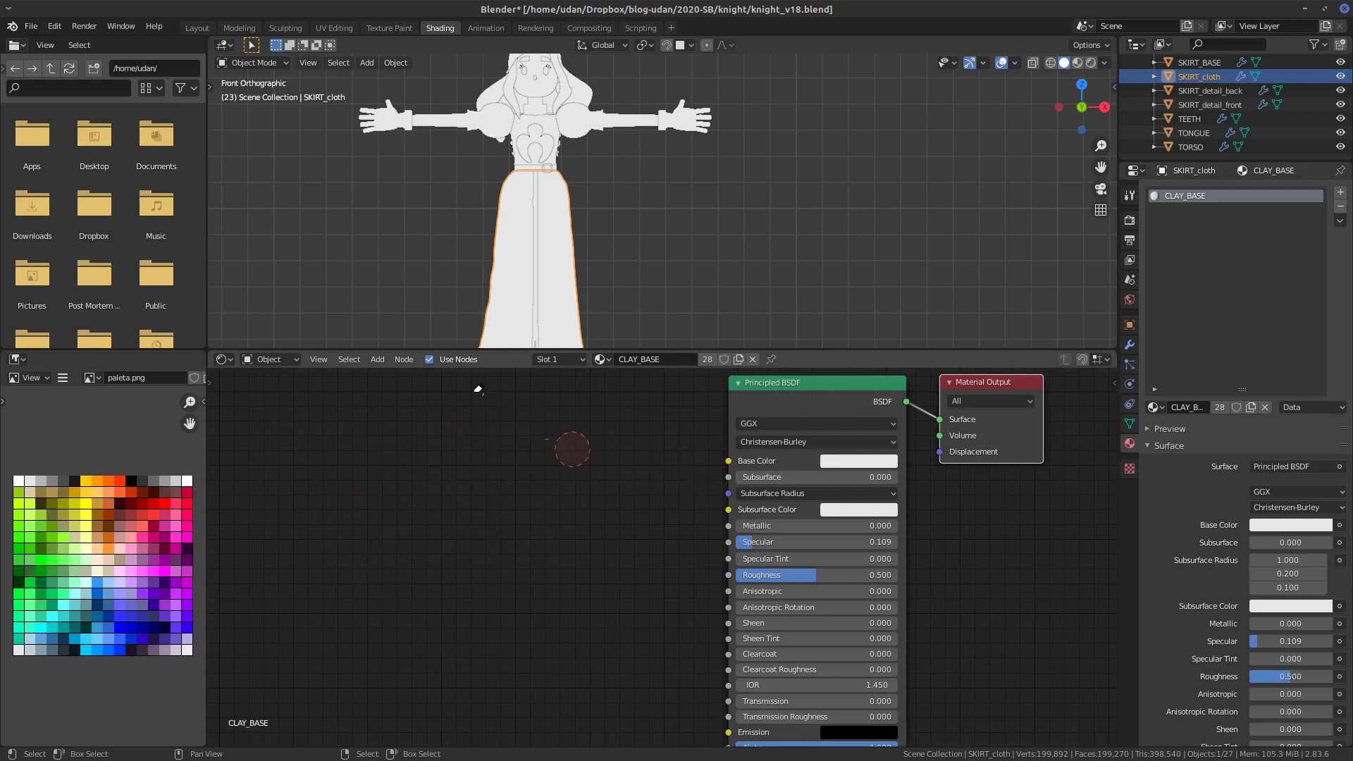
# - Add a UV Map input node to the CLAY_BASE material, well to the left of the Principled BSDF node
pyautogui.hotkey('shift', 'a')
pyautogui.moveTo(471, 469)
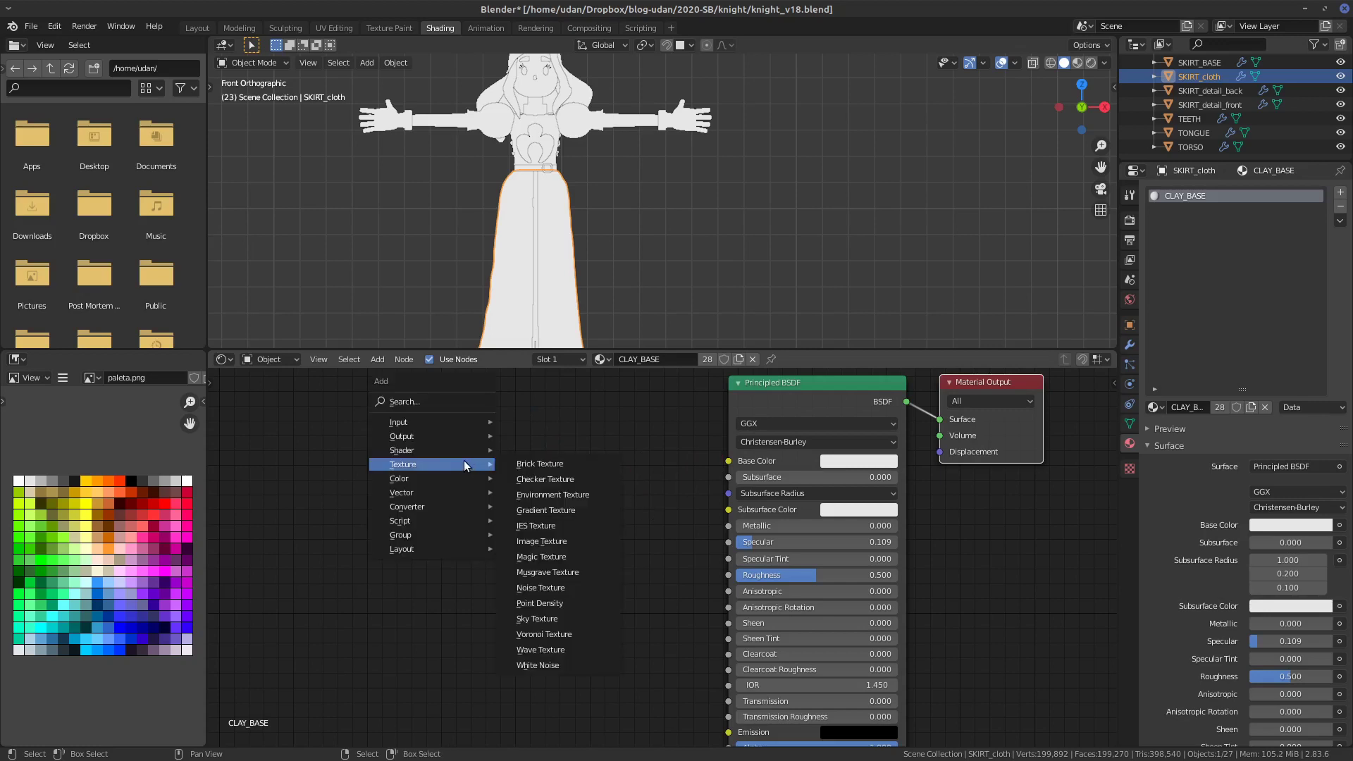
pyautogui.moveTo(452, 422)
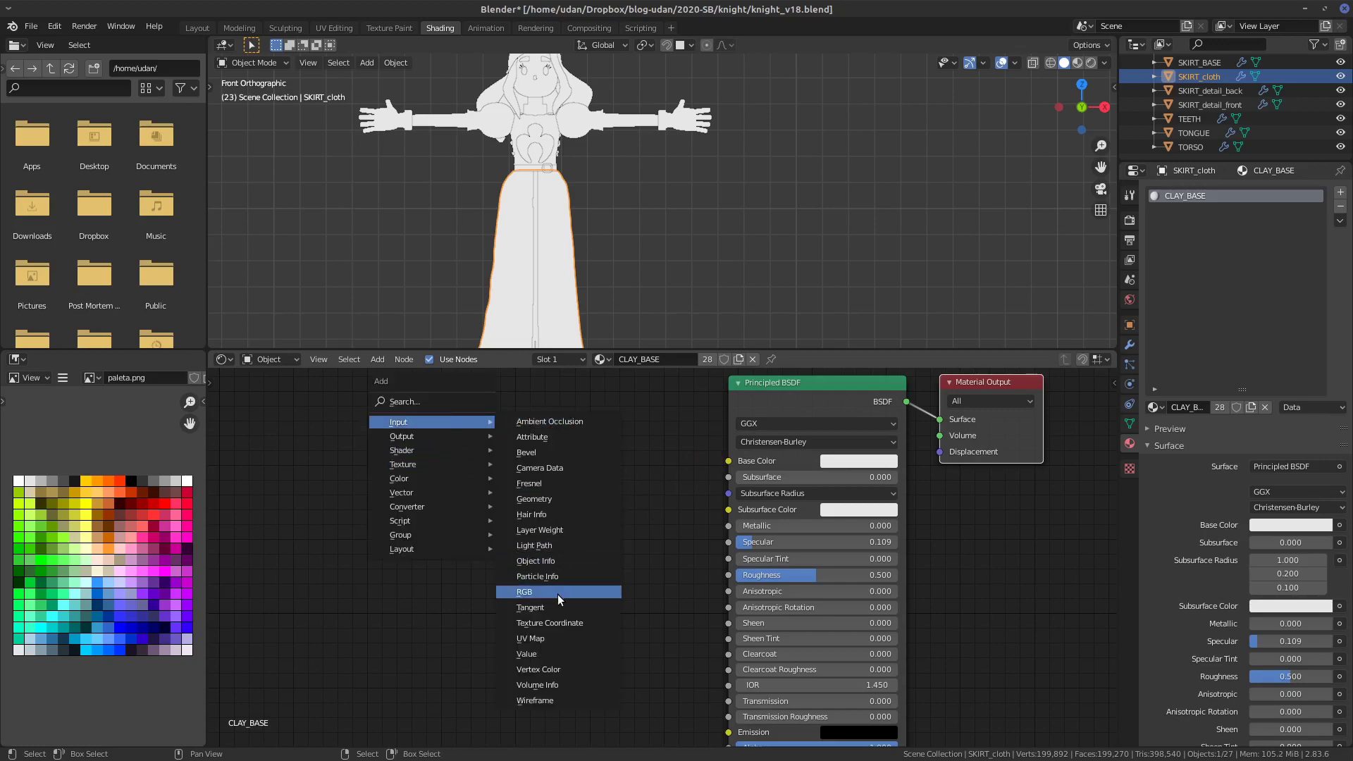
pyautogui.click(561, 638)
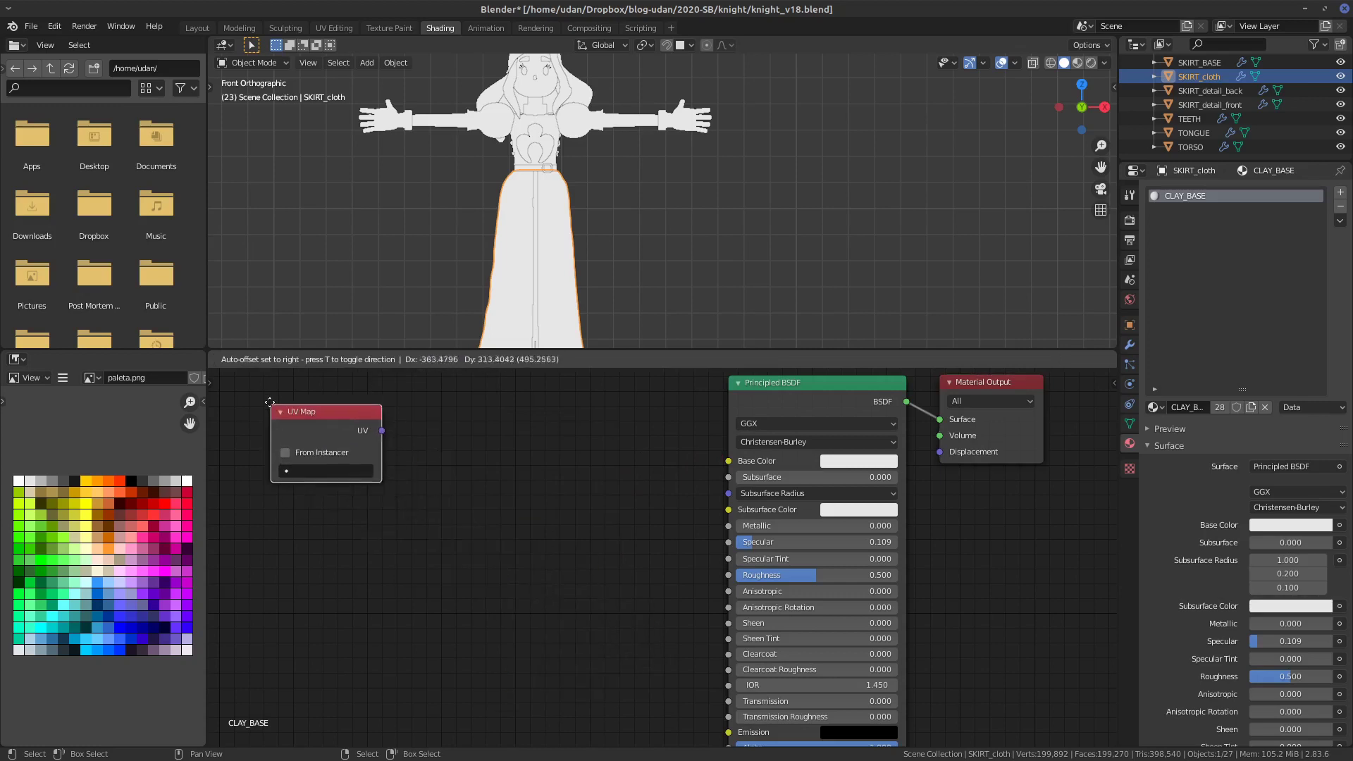
pyautogui.click(265, 401)
# - Add an Image Texture node between the UV Map and Principled BSDF nodes and assign the paleta.png image to it
pyautogui.hotkey('shift', 'a')
pyautogui.moveTo(494, 549)
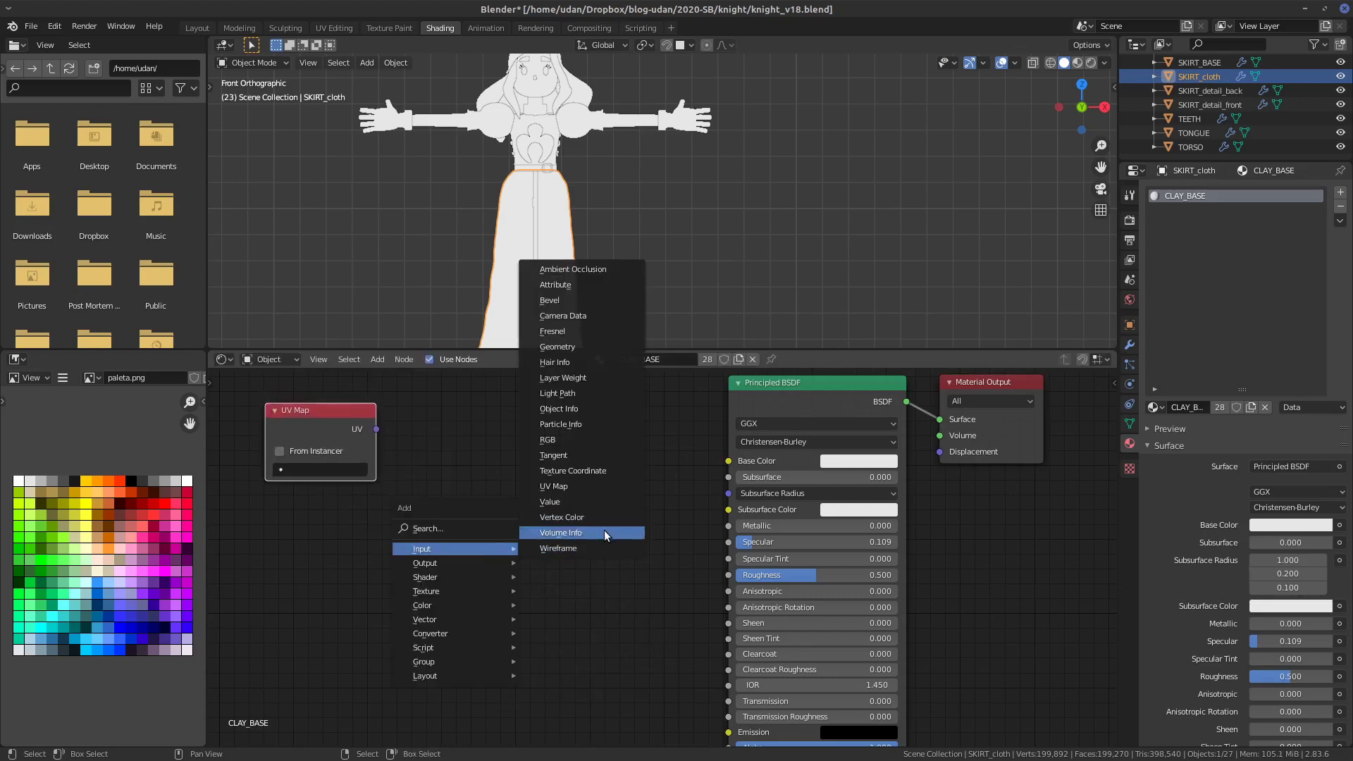
pyautogui.moveTo(454, 590)
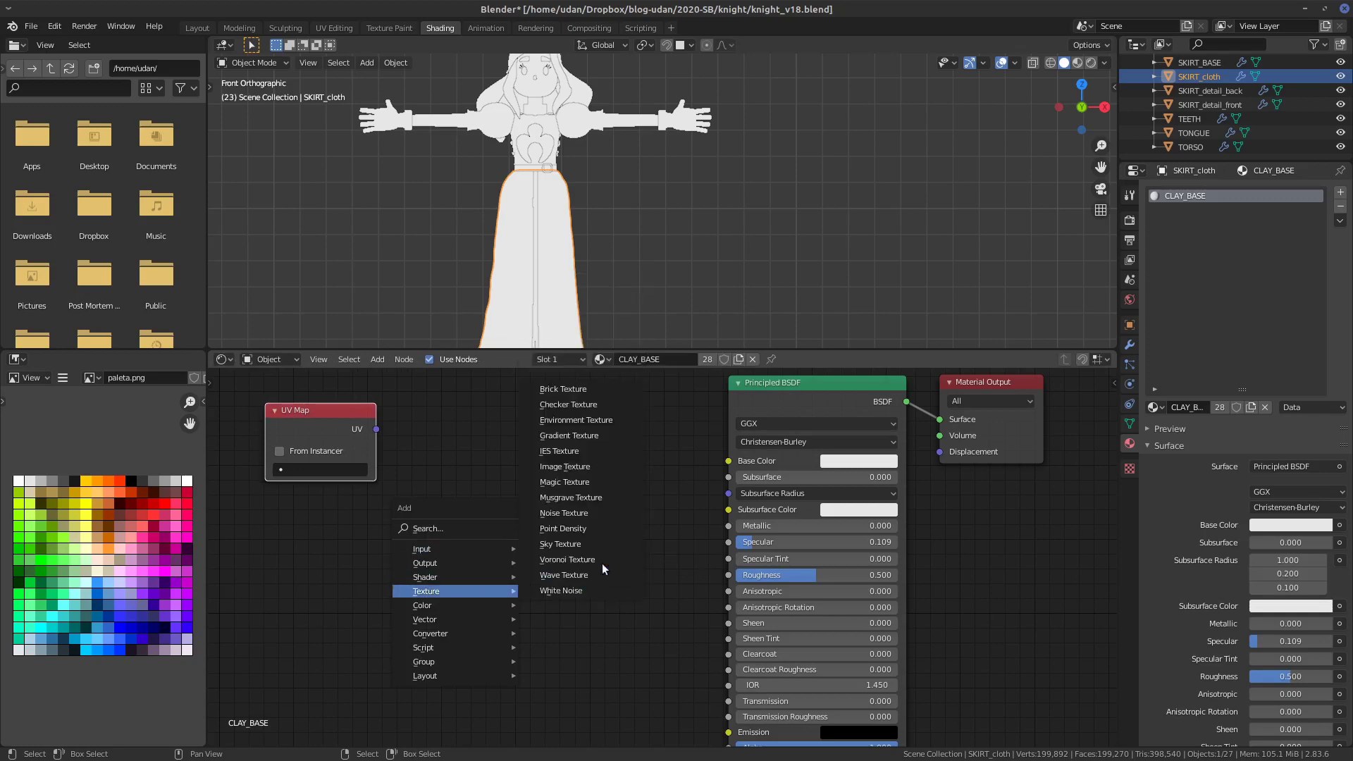
pyautogui.click(564, 466)
pyautogui.click(501, 562)
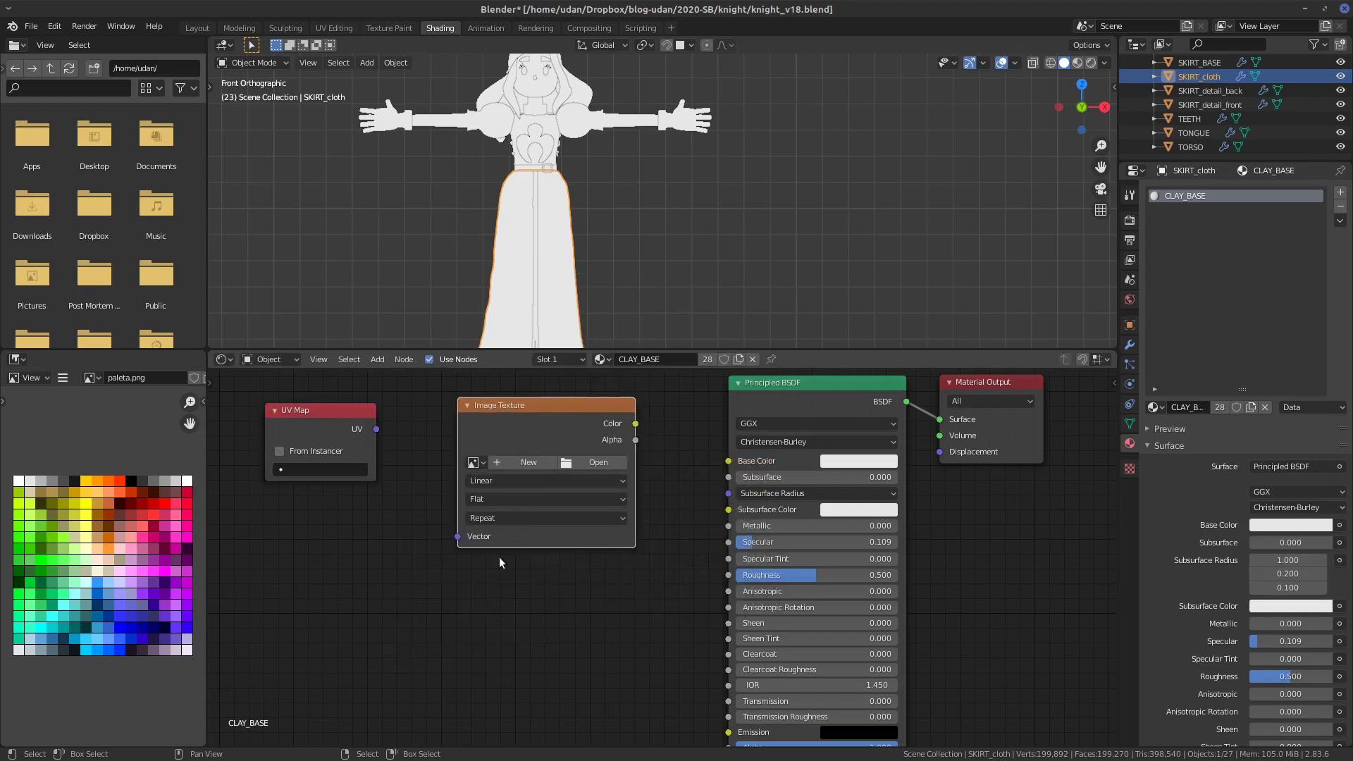
pyautogui.click(474, 462)
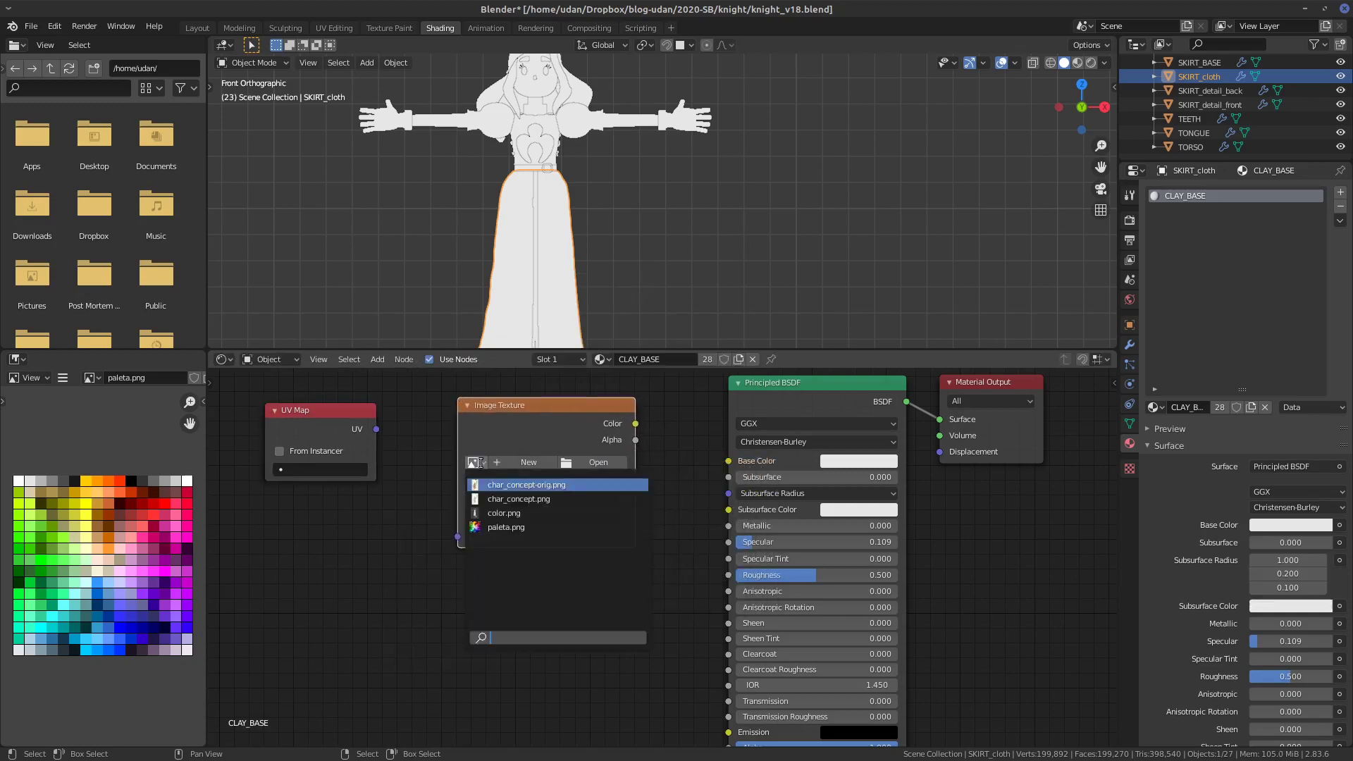
pyautogui.click(501, 528)
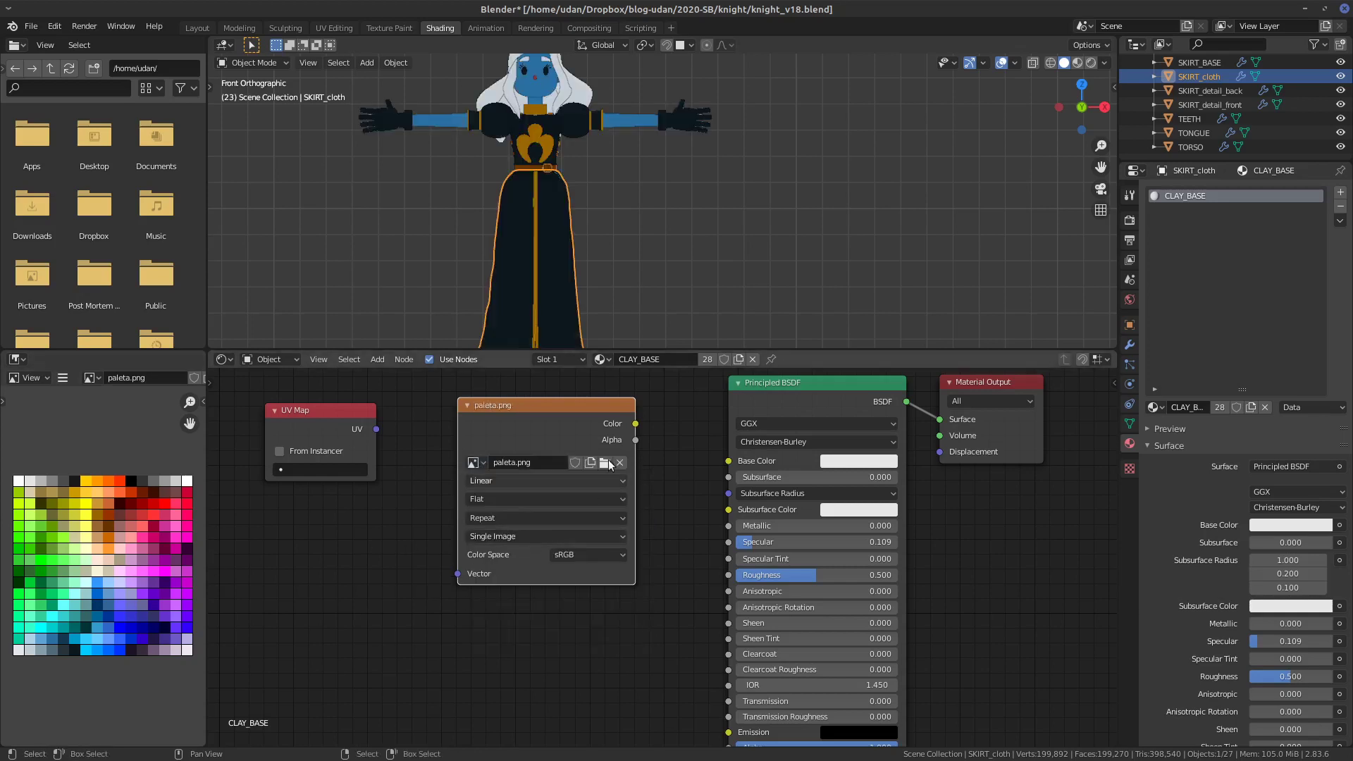
# - Set the UV Map node to UVMap and shift the paleta.png node slightly closer to it
pyautogui.moveTo(554, 396); pyautogui.dragTo(546, 387)
pyautogui.moveTo(376, 429); pyautogui.dragTo(409, 453)
pyautogui.moveTo(540, 386)
pyautogui.mouseDown()
pyautogui.moveTo(553, 417)
pyautogui.moveTo(538, 406)
pyautogui.mouseUp()
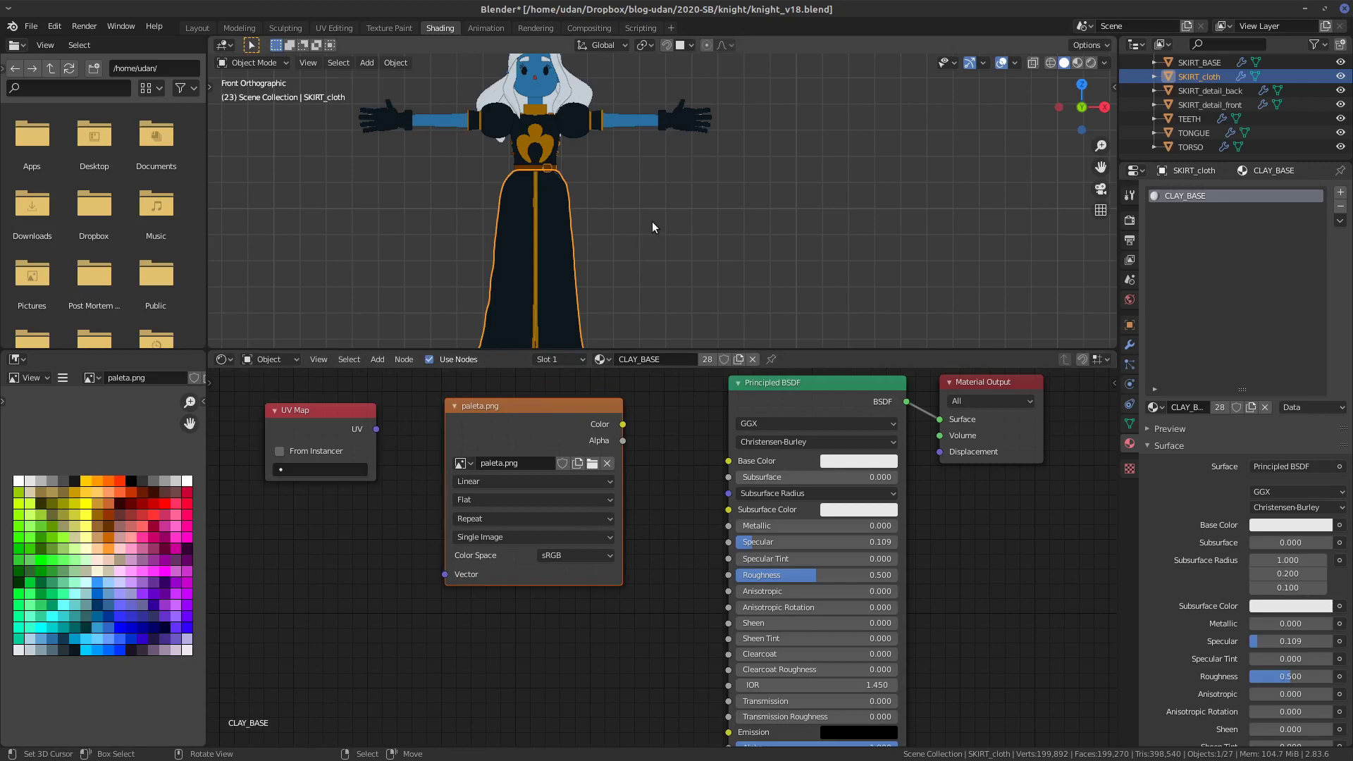
pyautogui.moveTo(679, 232); pyautogui.dragTo(756, 266, button='middle')
pyautogui.press('KP_1')
pyautogui.keyDown('shift'); pyautogui.moveTo(724, 230); pyautogui.dragTo(755, 203, button='middle'); pyautogui.keyUp('shift')
pyautogui.click(320, 469)
pyautogui.click(318, 490)
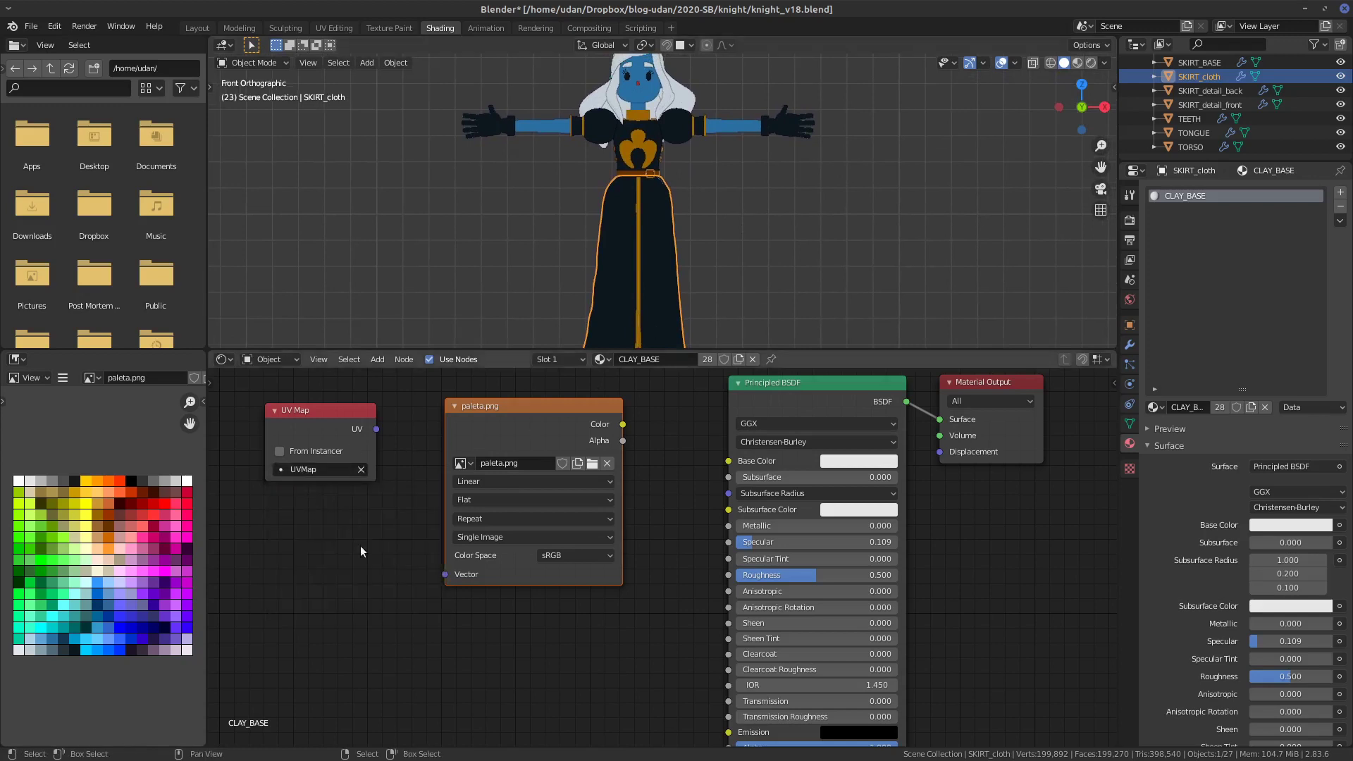
pyautogui.moveTo(520, 404); pyautogui.dragTo(516, 399)
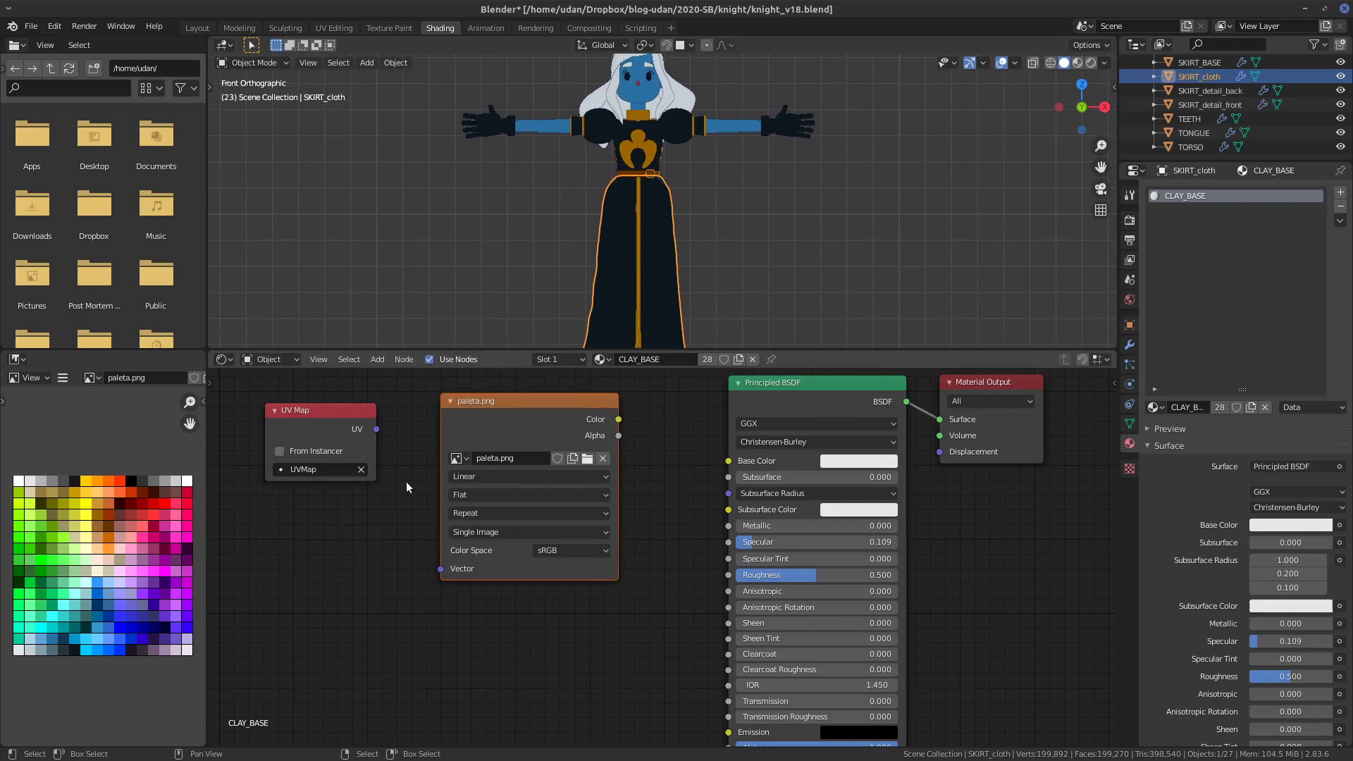
# - Connect the UV Map node's UV output to the Vector input of the paleta.png node and lower the UV Map node beside it
pyautogui.moveTo(376, 430); pyautogui.dragTo(441, 569)
pyautogui.moveTo(343, 409); pyautogui.dragTo(368, 494)
pyautogui.moveTo(541, 402); pyautogui.dragTo(530, 399)
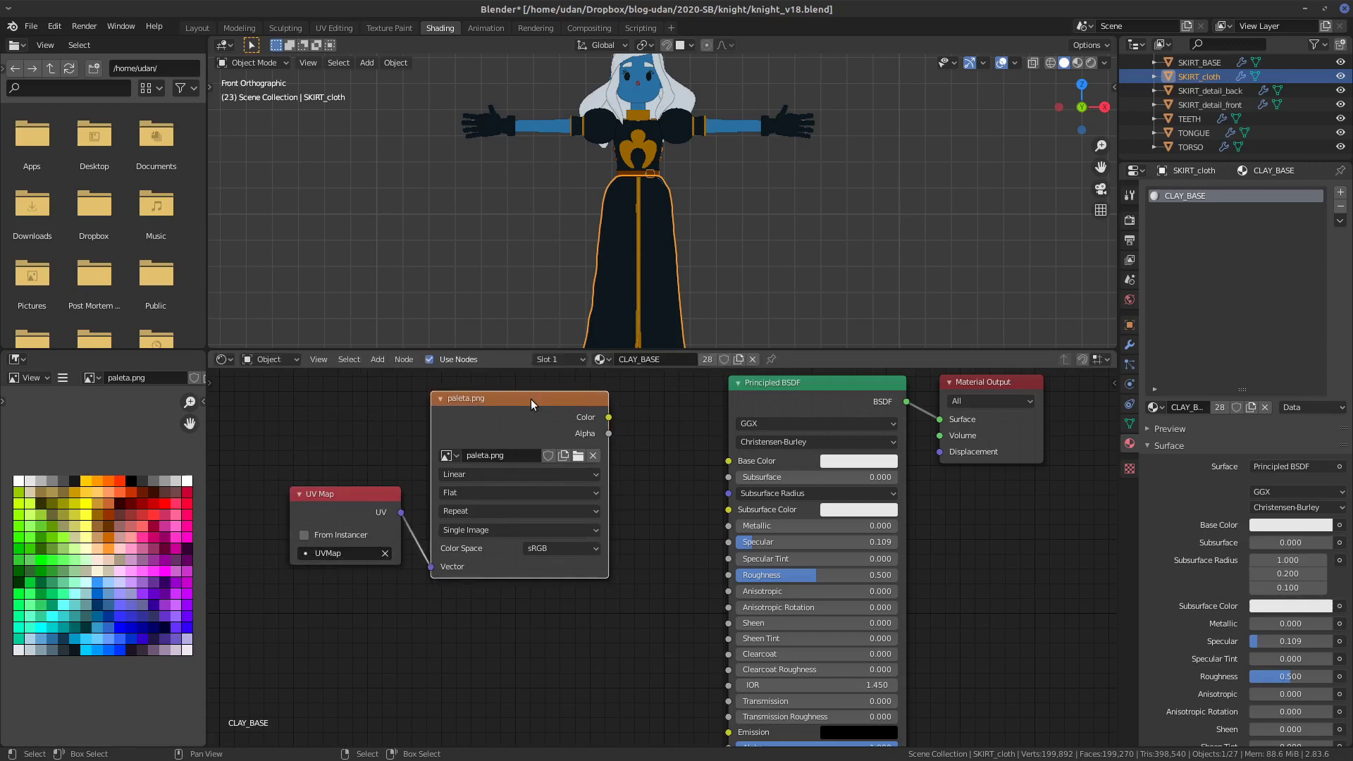
# - Connect the paleta.png Color output to the Principled BSDF Base Color and move both the UV Map and image nodes further left
pyautogui.moveTo(609, 417); pyautogui.dragTo(728, 461)
pyautogui.moveTo(356, 525); pyautogui.dragTo(299, 524)
pyautogui.click(520, 410)
pyautogui.moveTo(519, 410); pyautogui.dragTo(484, 401)
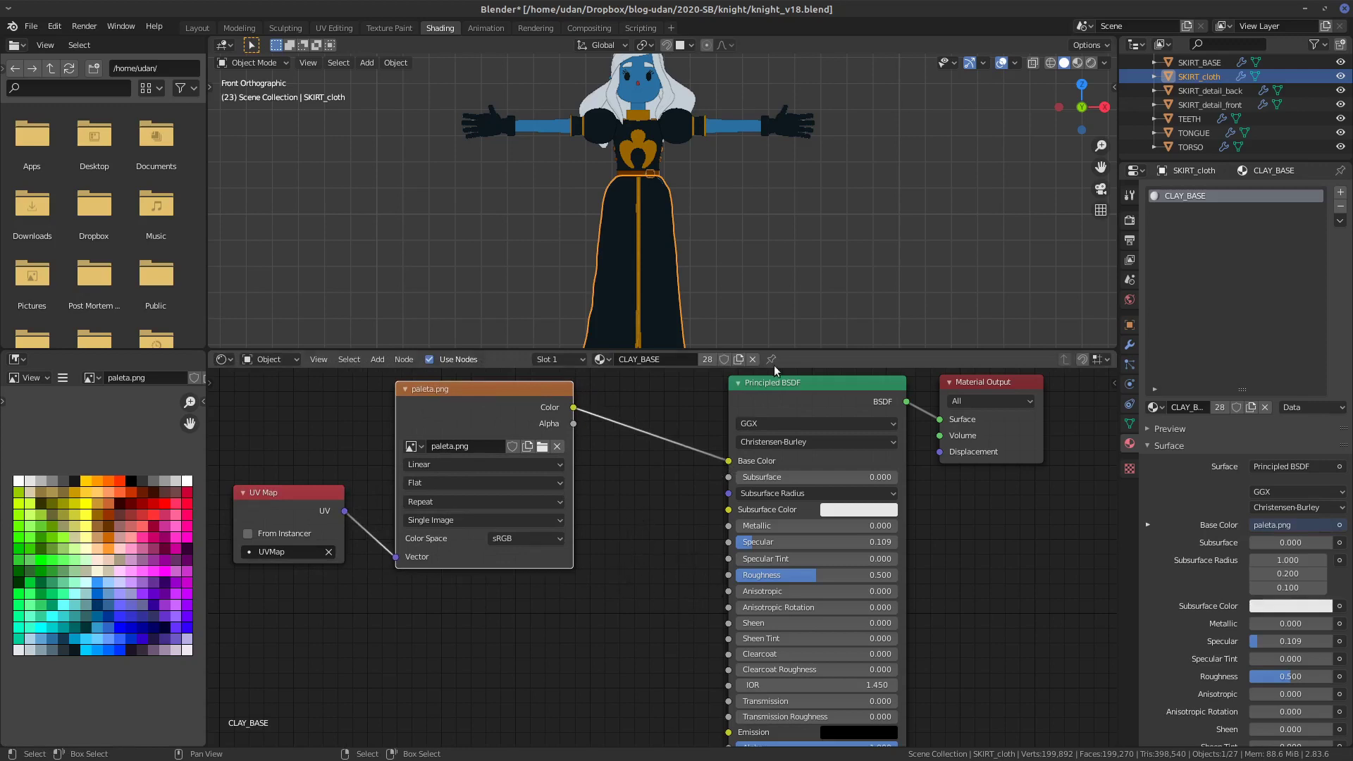
# - Switch the 3D viewport to Material Preview and choose the warm golden interior HDRI, second in the list, as its lighting
pyautogui.click(1078, 64)
pyautogui.scroll(3, 763, 272)
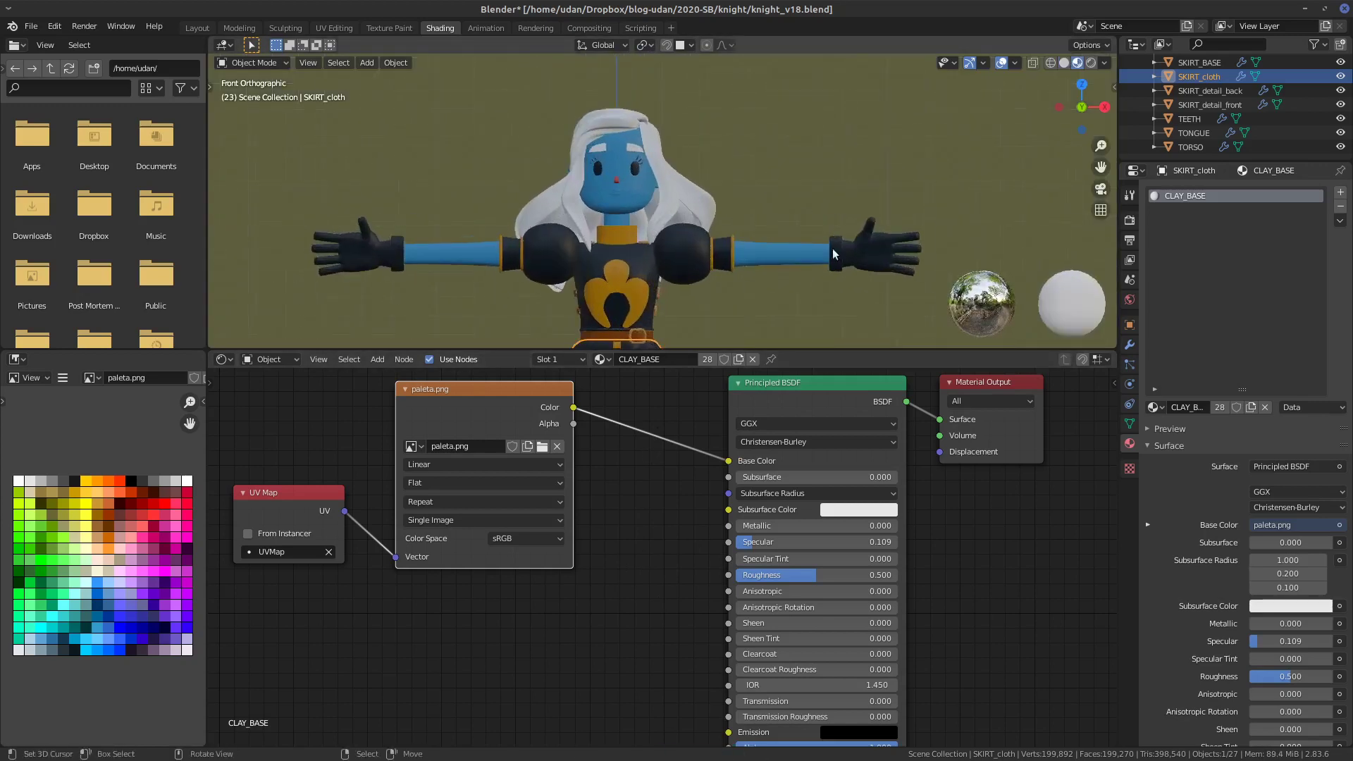
pyautogui.scroll(1, 832, 248)
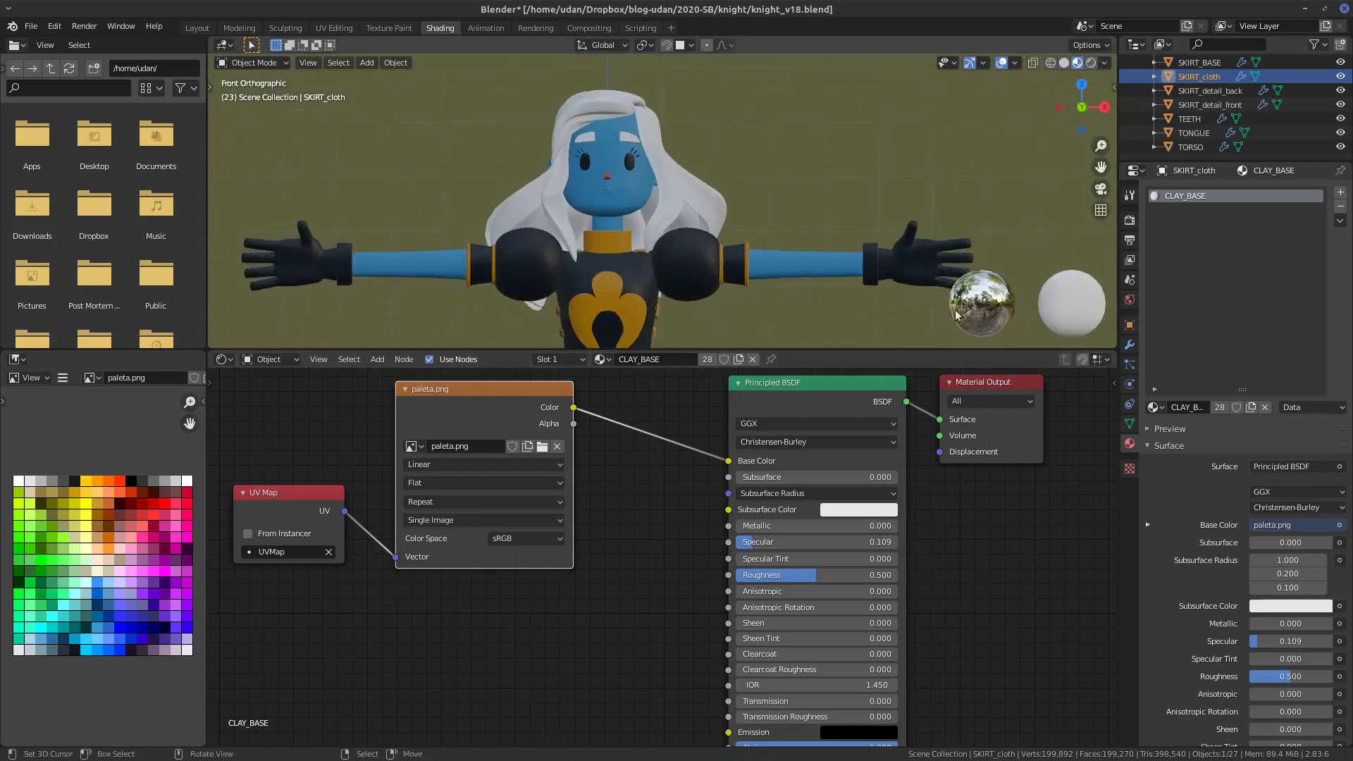
pyautogui.click(1104, 64)
pyautogui.click(1092, 181)
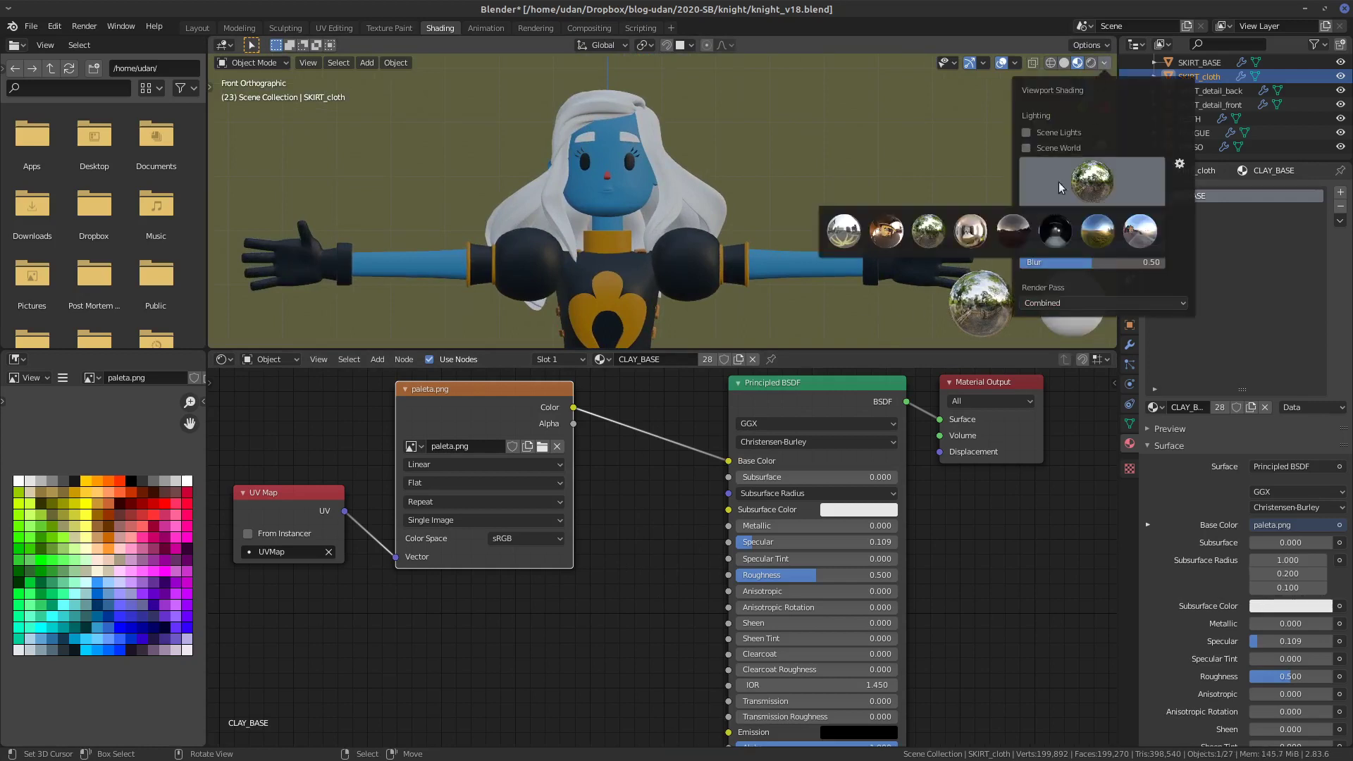
pyautogui.click(889, 233)
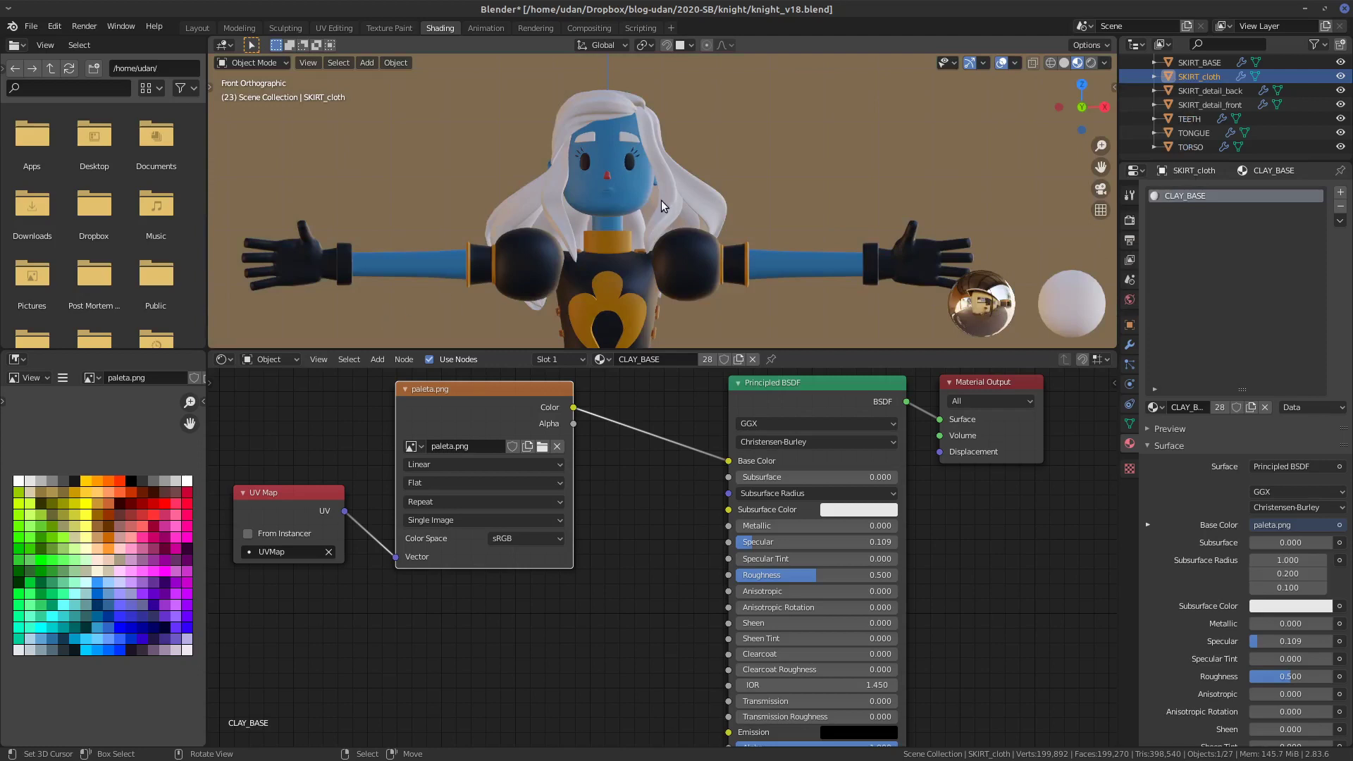
pyautogui.scroll(4, 662, 199)
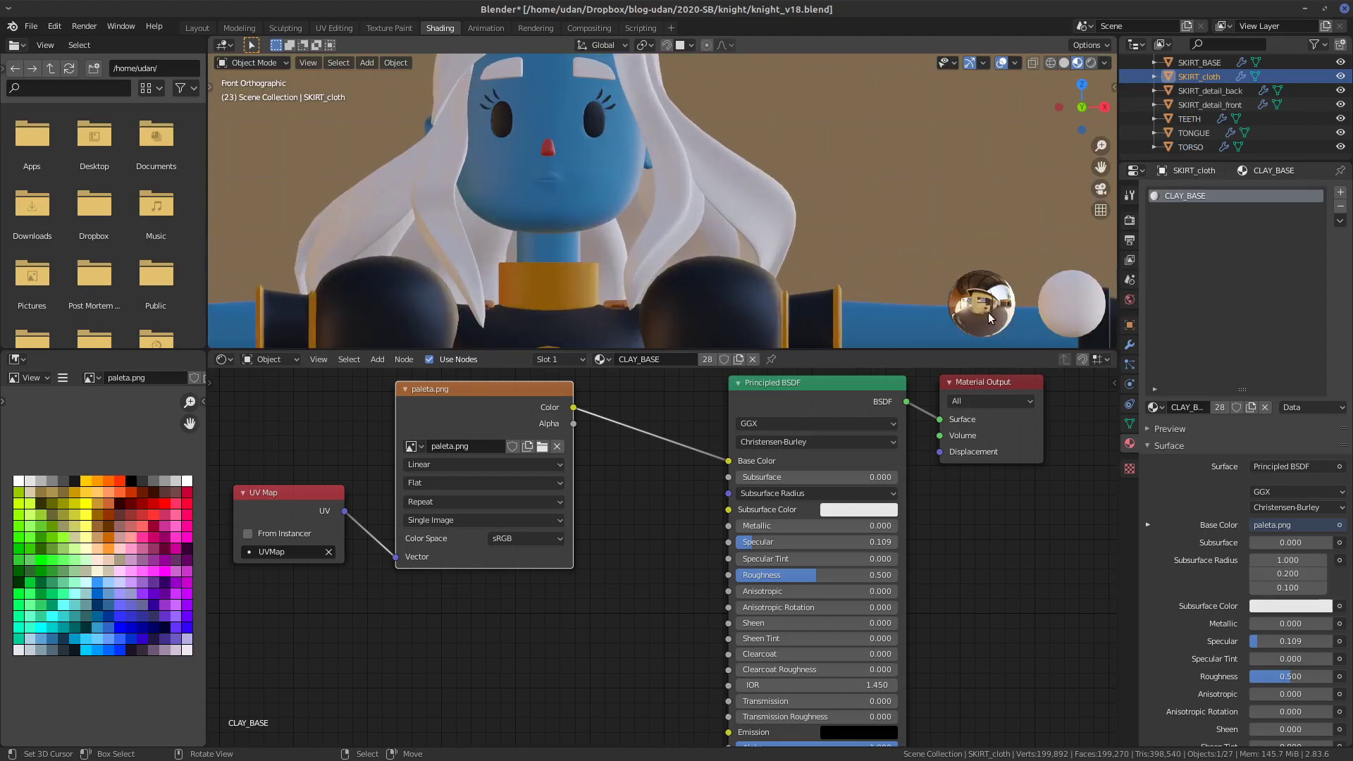
# - Try the brighter interior HDRI, fourth in the list, as the preview lighting and return to the warm golden one
pyautogui.click(1104, 63)
pyautogui.click(1092, 187)
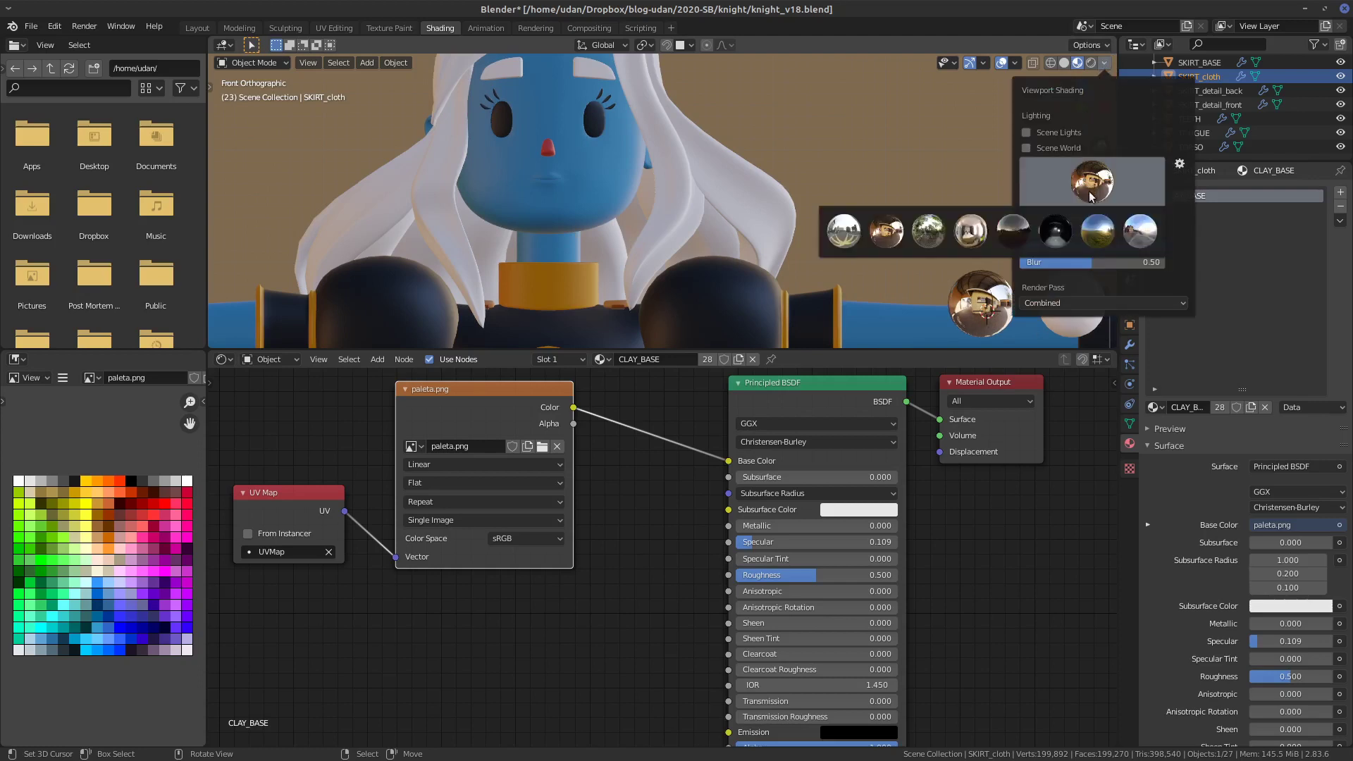
pyautogui.click(971, 231)
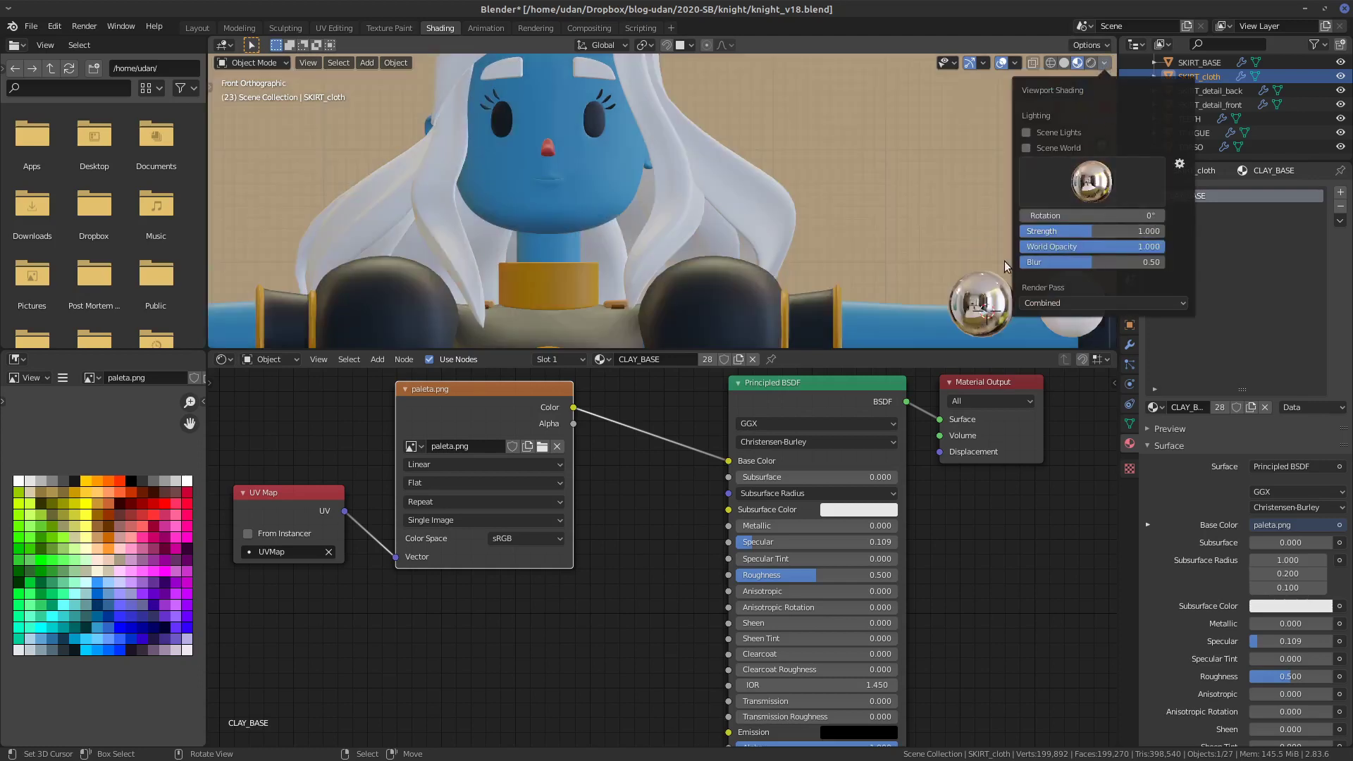
pyautogui.click(1092, 183)
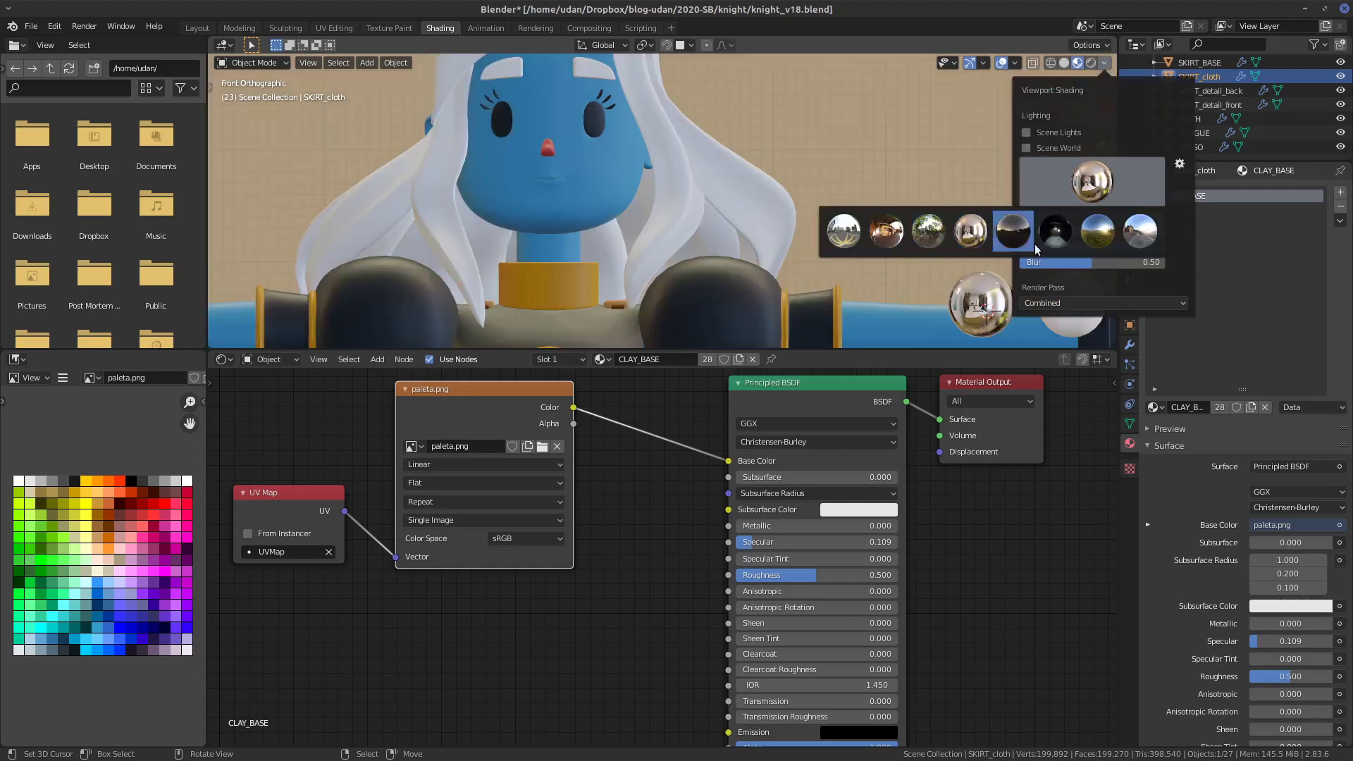
pyautogui.click(887, 237)
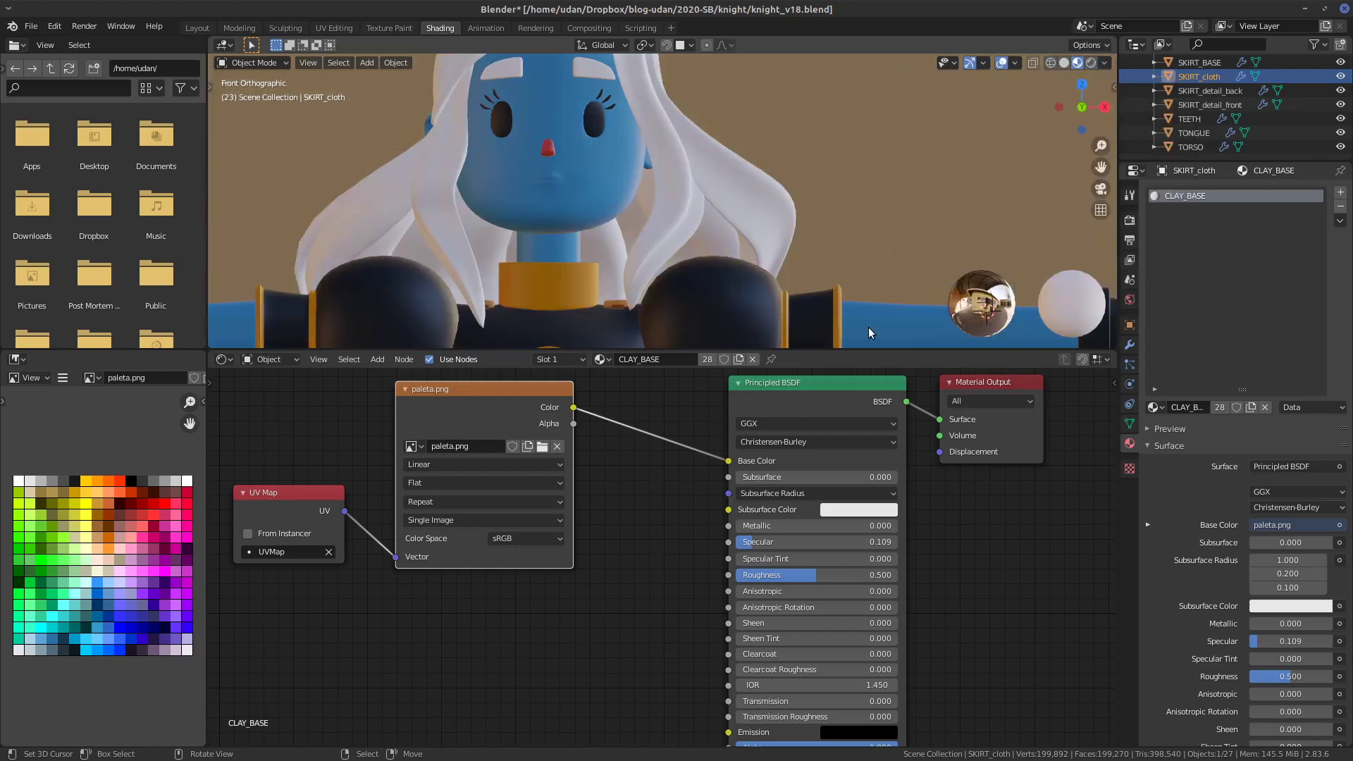
# - Adjust the preview HDRI's rotation and strength, and inspect the lighting on the character's head and upper body
pyautogui.click(1105, 62)
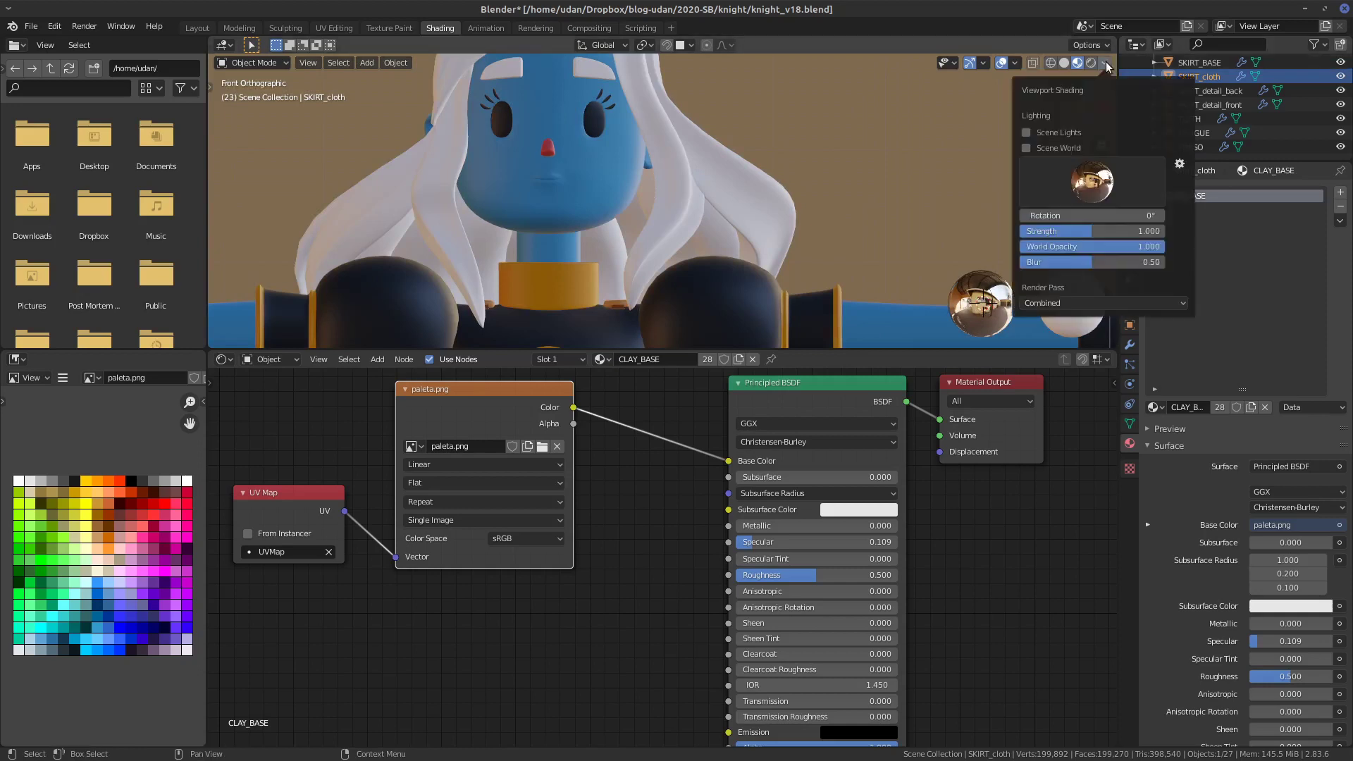
pyautogui.moveTo(1089, 219)
pyautogui.mouseDown()
pyautogui.moveTo(1260, 230)
pyautogui.moveTo(1112, 230)
pyautogui.mouseUp()
pyautogui.moveTo(1083, 228)
pyautogui.mouseDown()
pyautogui.moveTo(1129, 227)
pyautogui.moveTo(1108, 227)
pyautogui.mouseUp()
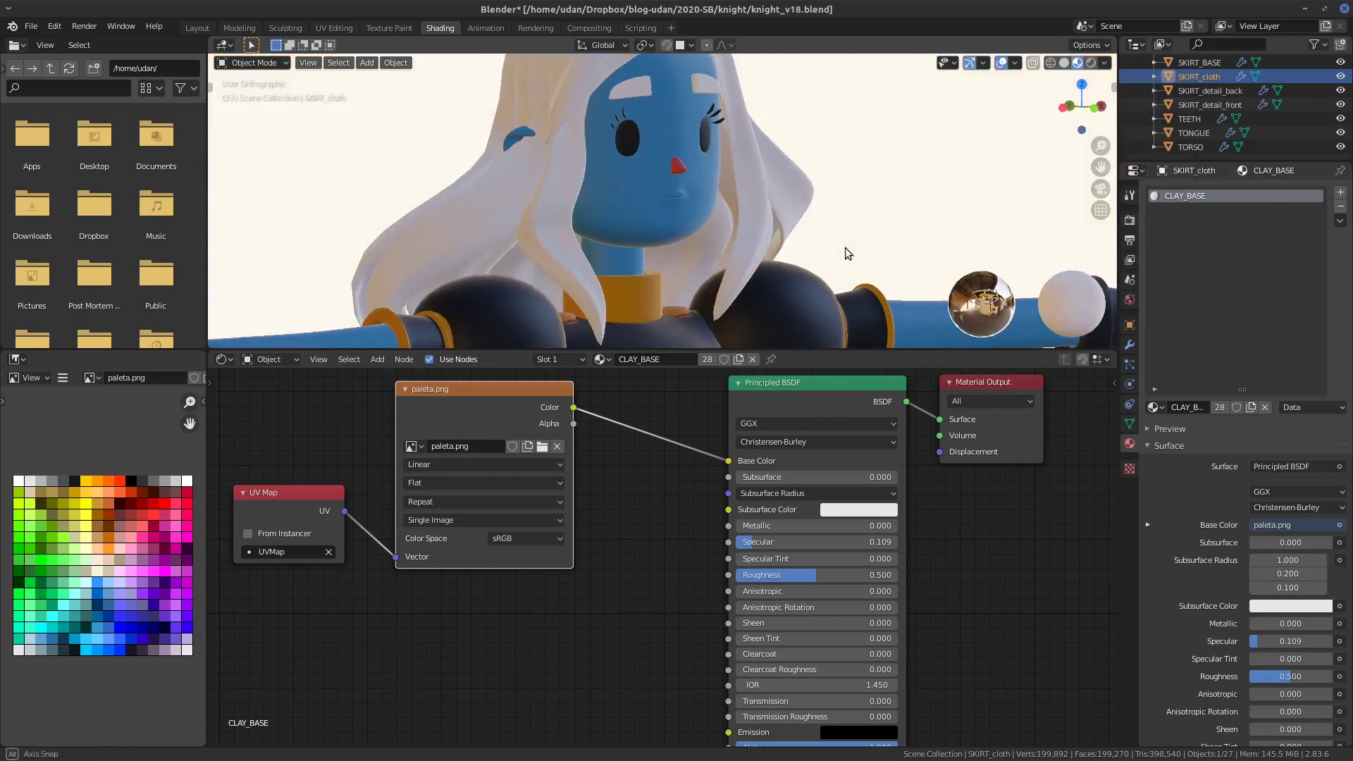
pyautogui.moveTo(844, 247); pyautogui.dragTo(801, 239, button='middle')
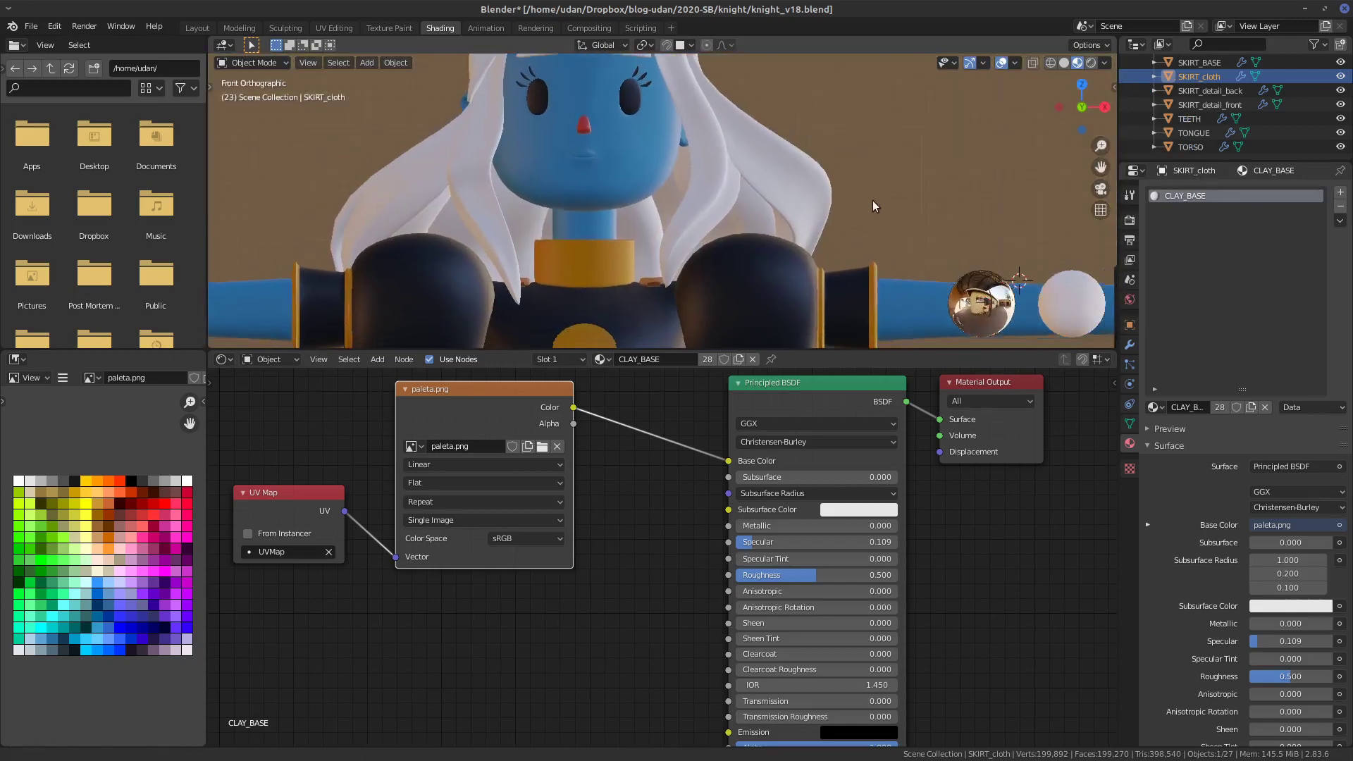
pyautogui.scroll(-4, 868, 208)
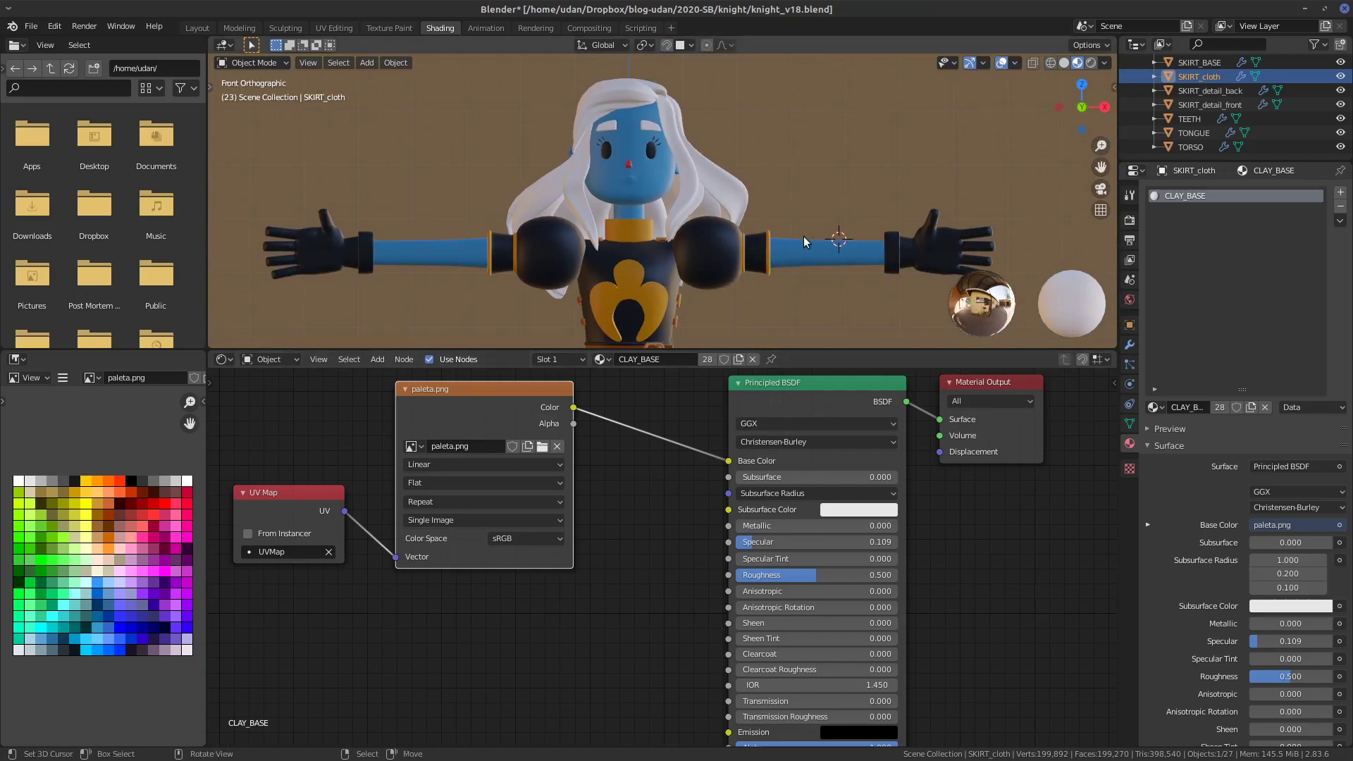
pyautogui.keyDown('shift'); pyautogui.moveTo(825, 214); pyautogui.dragTo(851, 206, button='middle'); pyautogui.keyUp('shift')
# - Move the paleta.png node slightly closer to the UV Map node and view the ref_paranorman_01.jpg reference image
pyautogui.moveTo(451, 389); pyautogui.dragTo(433, 392)
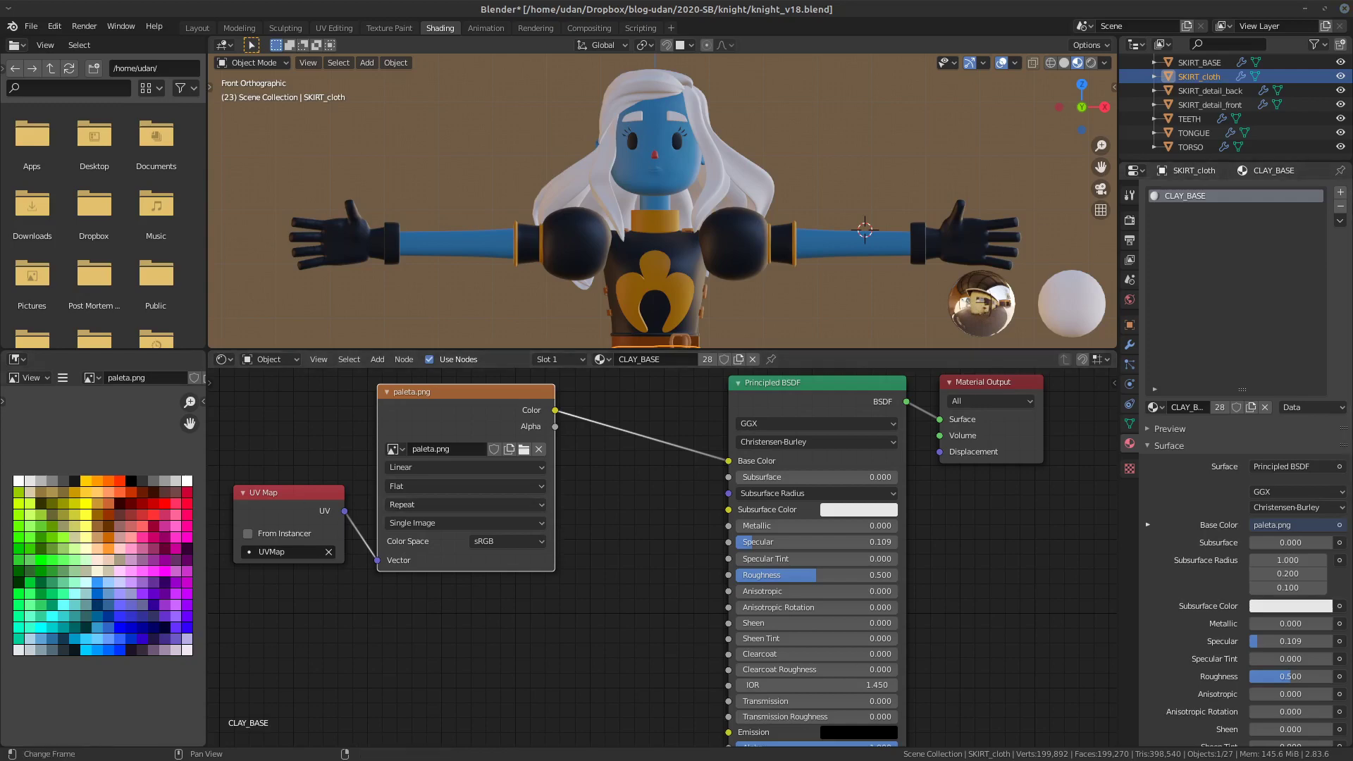
pyautogui.moveTo(0, 292); pyautogui.dragTo(790, 174)
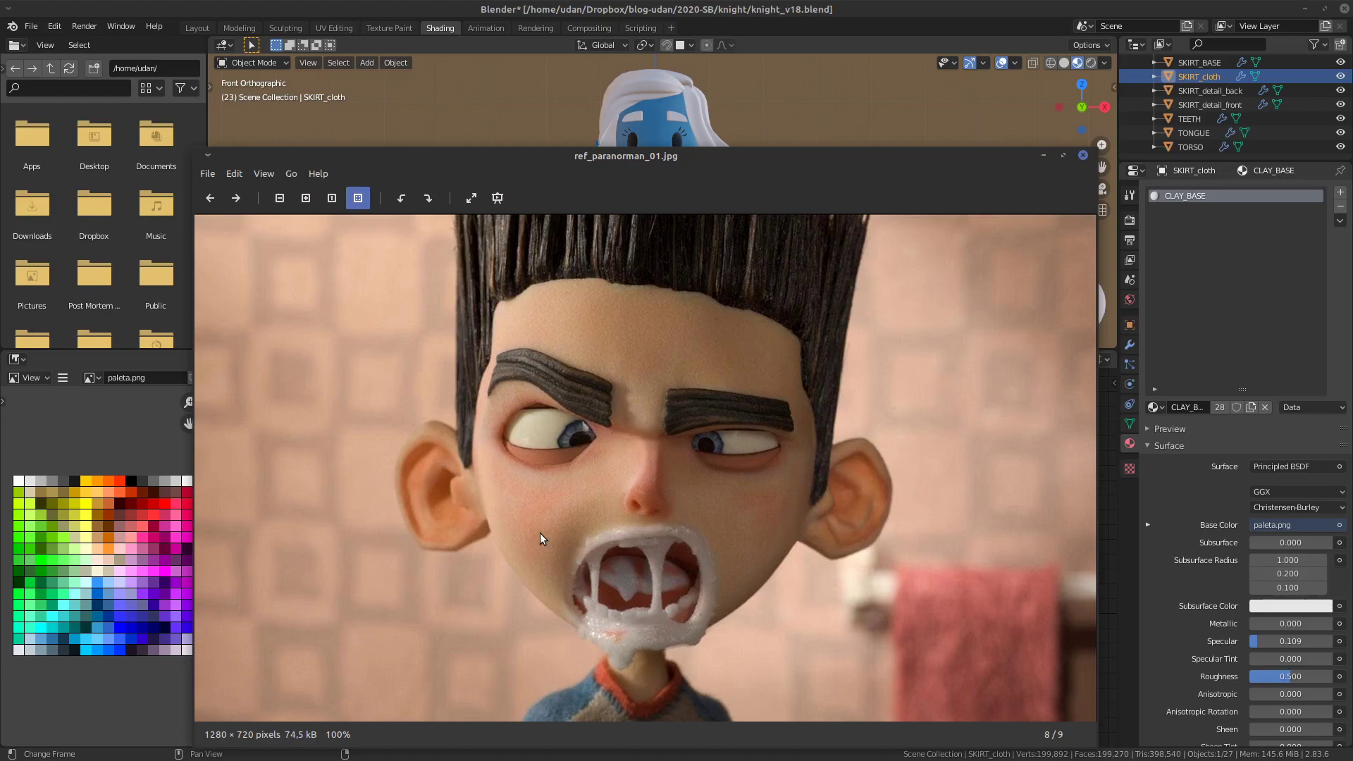
pyautogui.hotkey('alt', 'Tab')
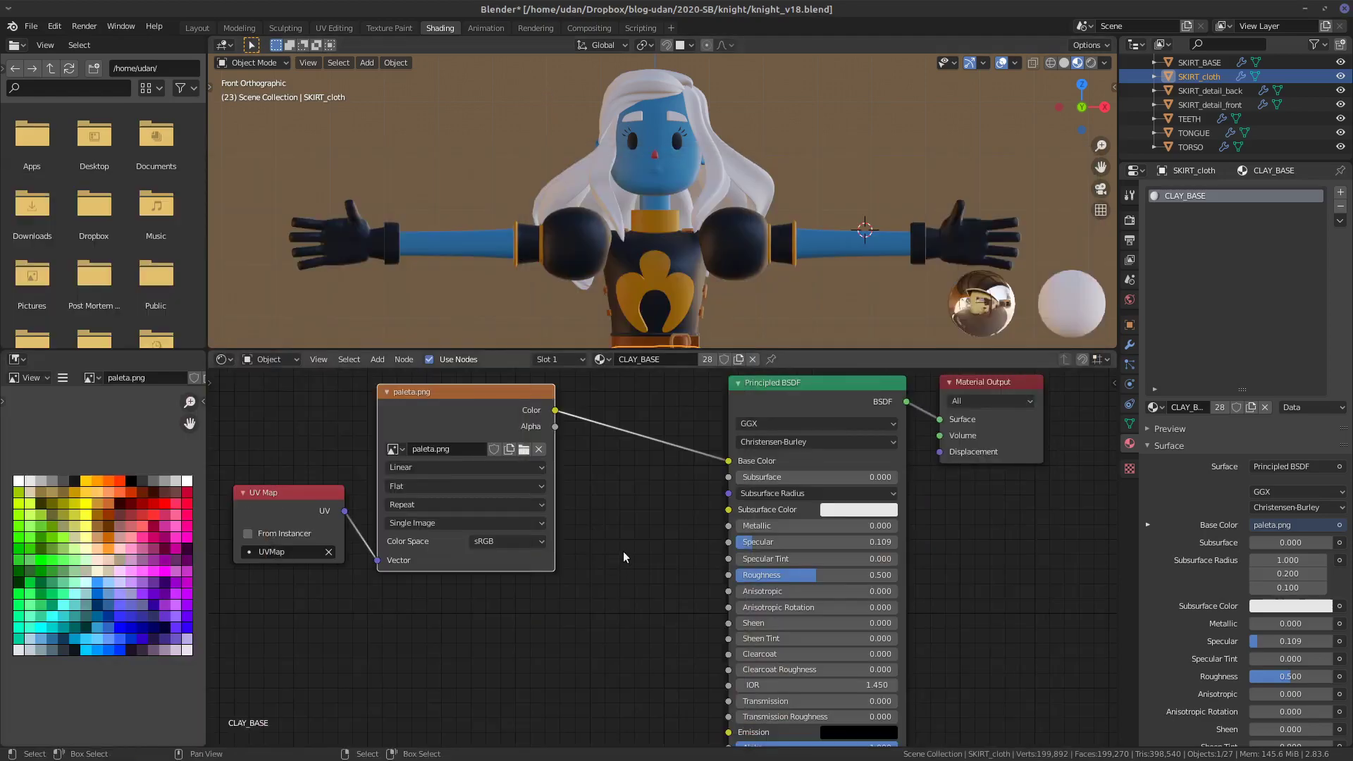
# - Handwrite an underlined "Procedural" annotation in the empty area below the paleta.png node, and erase it
pyautogui.moveTo(624, 558); pyautogui.dragTo(696, 526, button='middle')
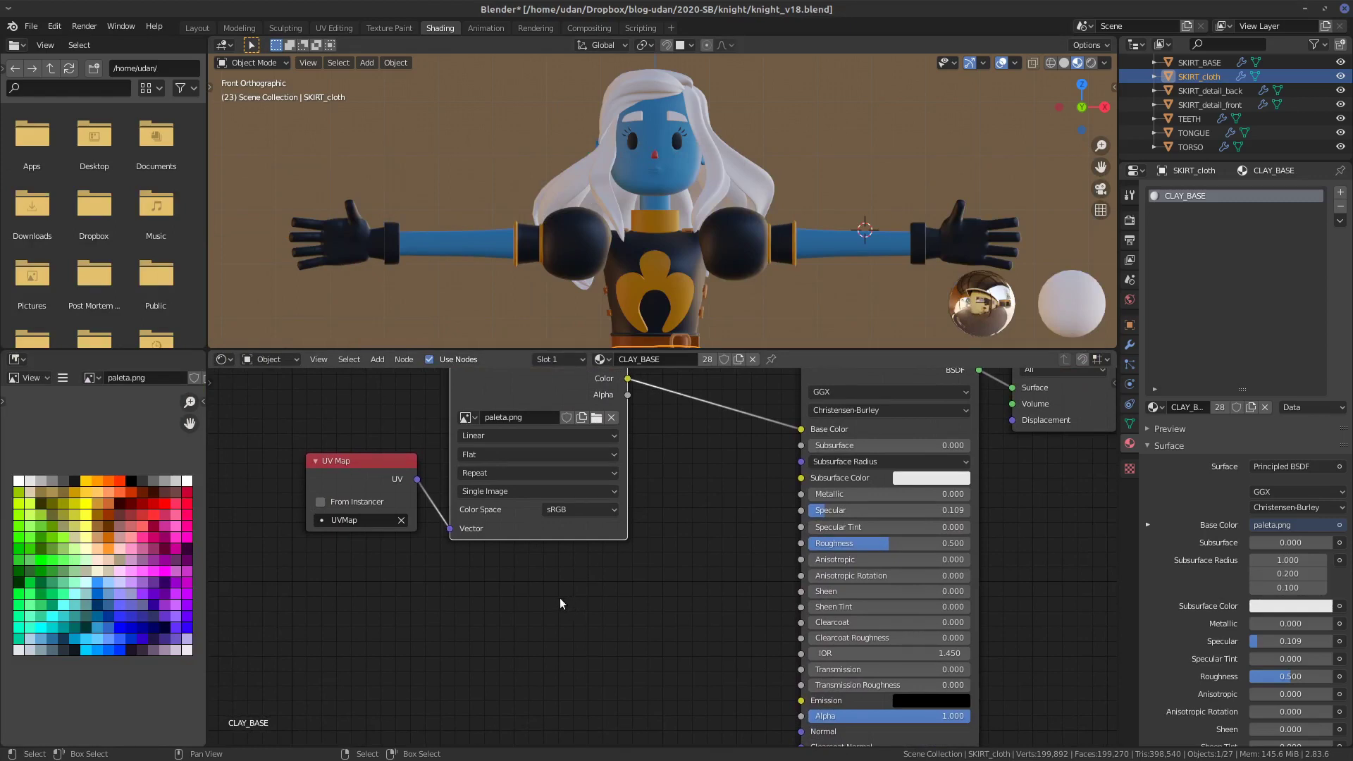
pyautogui.press('d')
pyautogui.moveTo(556, 587); pyautogui.dragTo(560, 622)
pyautogui.moveTo(553, 586)
pyautogui.mouseDown()
pyautogui.moveTo(559, 604)
pyautogui.moveTo(584, 607)
pyautogui.moveTo(593, 591)
pyautogui.moveTo(621, 596)
pyautogui.moveTo(634, 572)
pyautogui.moveTo(651, 599)
pyautogui.moveTo(703, 598)
pyautogui.moveTo(549, 647)
pyautogui.mouseUp()
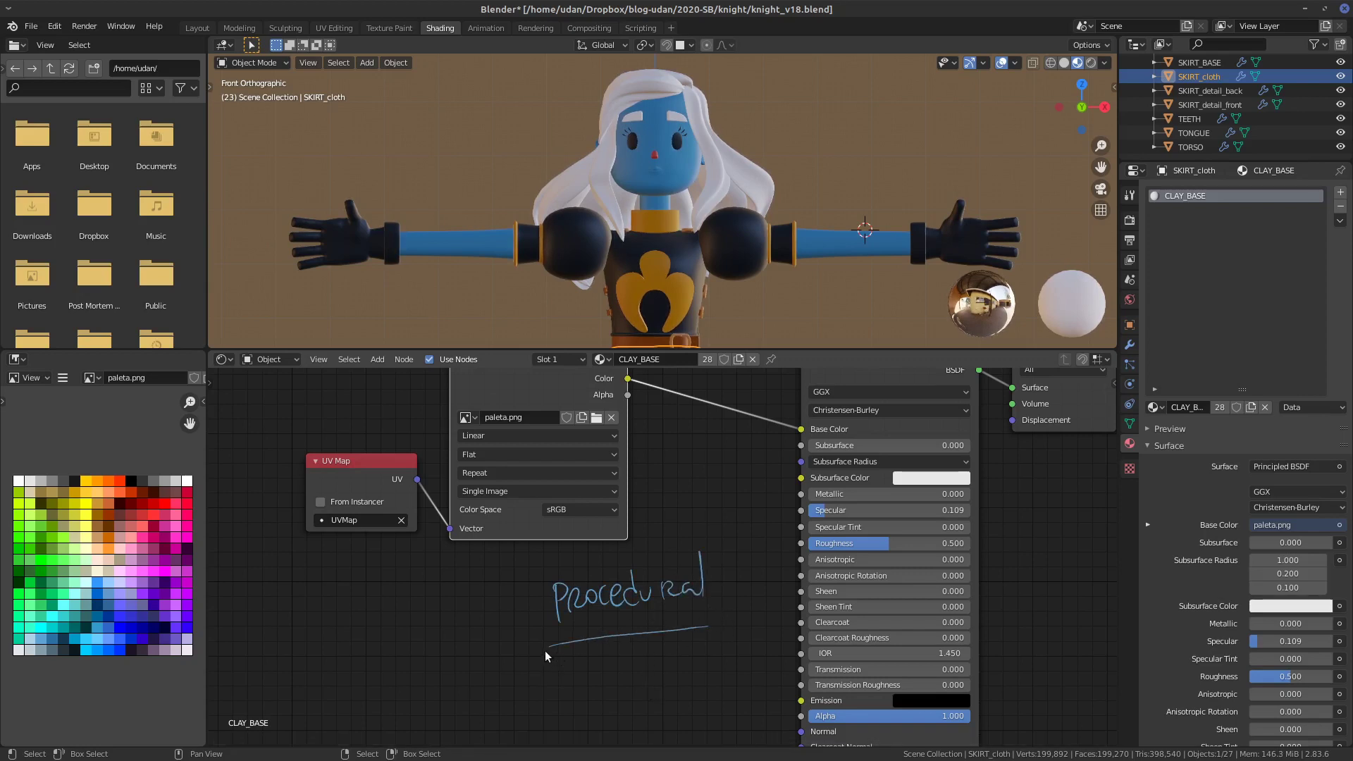
pyautogui.moveTo(544, 650)
pyautogui.mouseDown(button='right')
pyautogui.moveTo(634, 635)
pyautogui.moveTo(535, 610)
pyautogui.moveTo(716, 557)
pyautogui.moveTo(534, 592)
pyautogui.mouseUp(button='right')
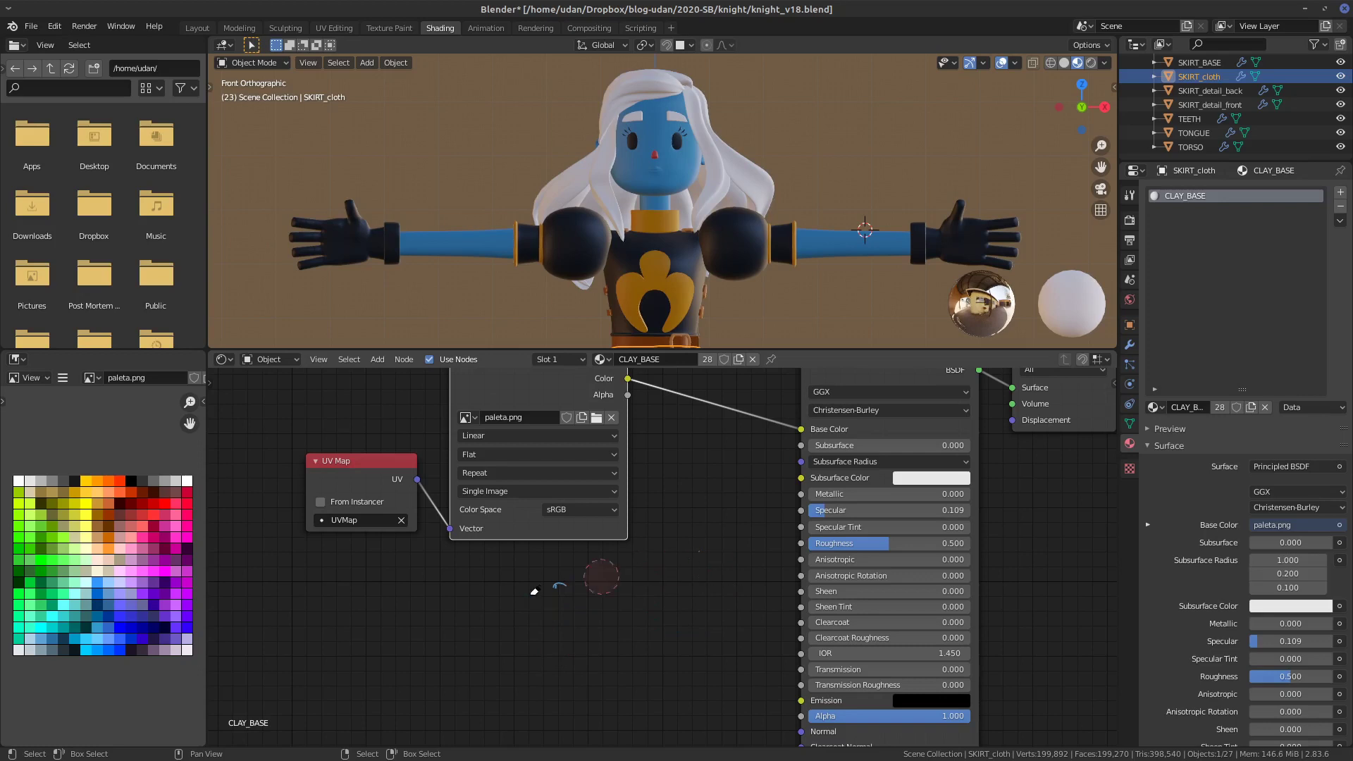
# - Add a Magic Texture node below the paleta.png node and connect its Color output to the Principled BSDF Base Color
pyautogui.hotkey('shift', 'a')
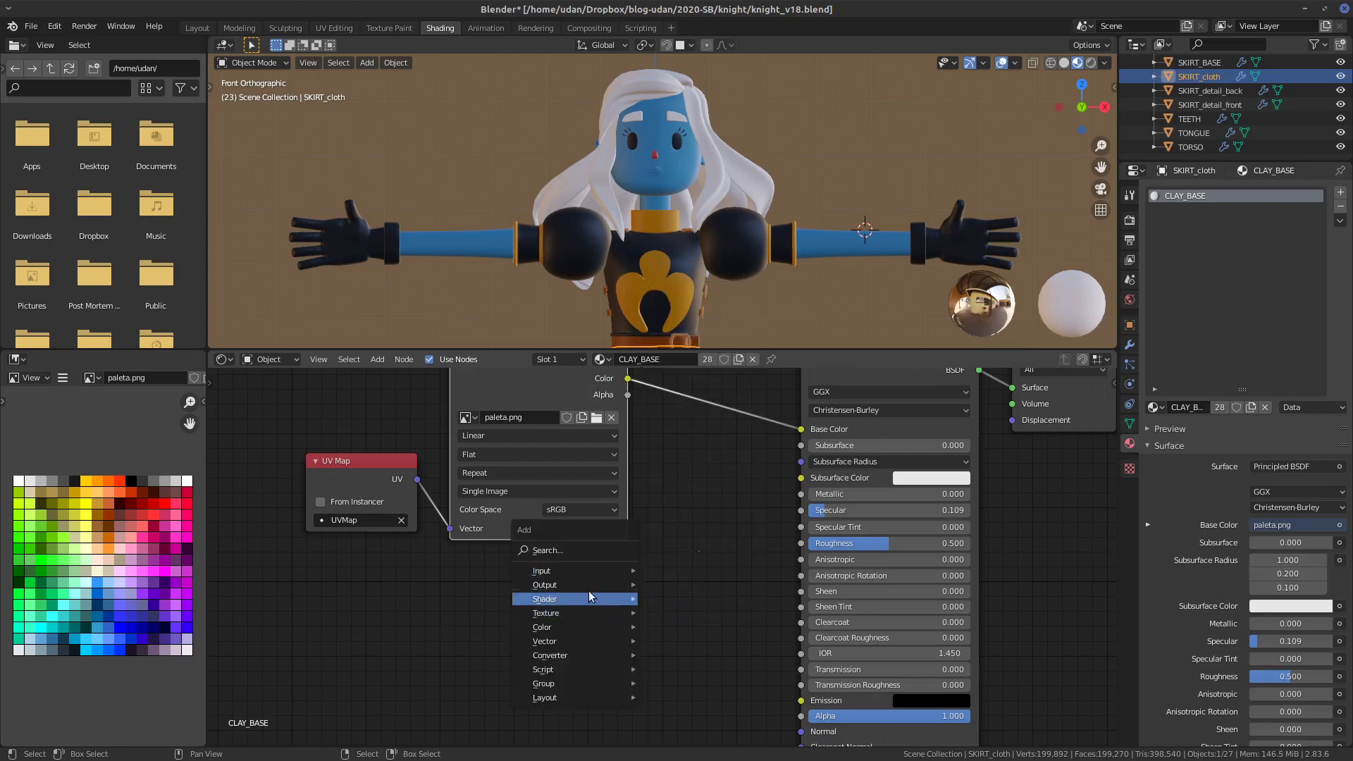
pyautogui.moveTo(578, 613)
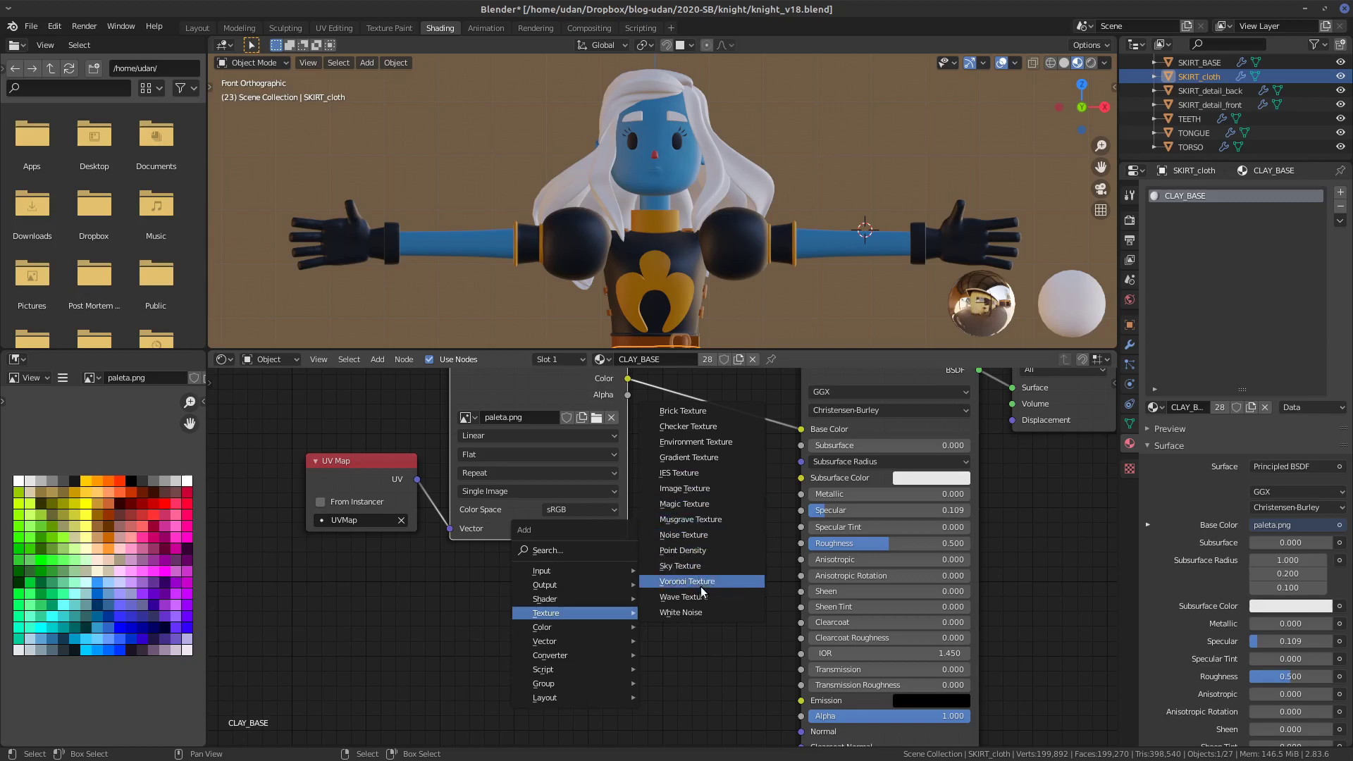
pyautogui.click(695, 512)
pyautogui.click(689, 586)
pyautogui.moveTo(674, 602); pyautogui.dragTo(801, 429)
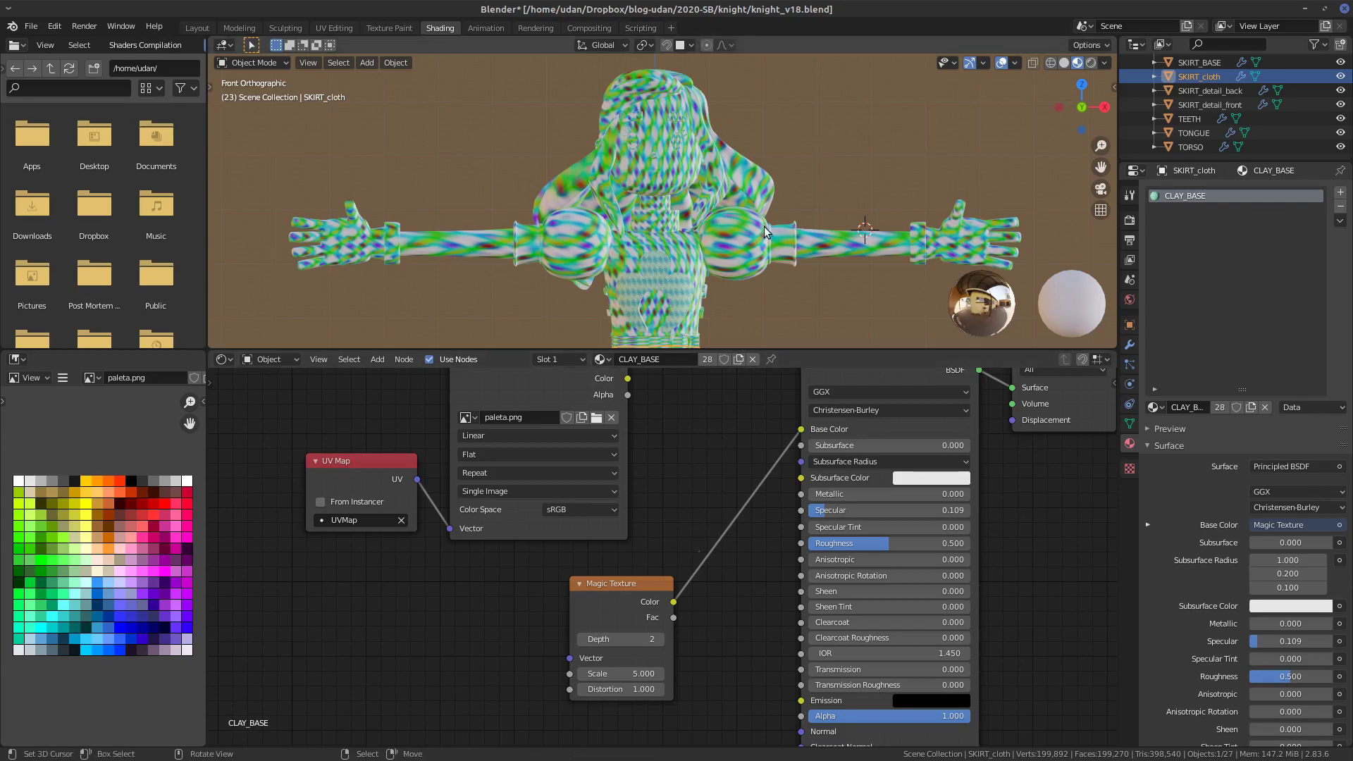
# - Try the Magic Texture with Depth 3 and Scale 1.000 on the character, and delete the node
pyautogui.scroll(3, 765, 230)
pyautogui.scroll(2, 767, 238)
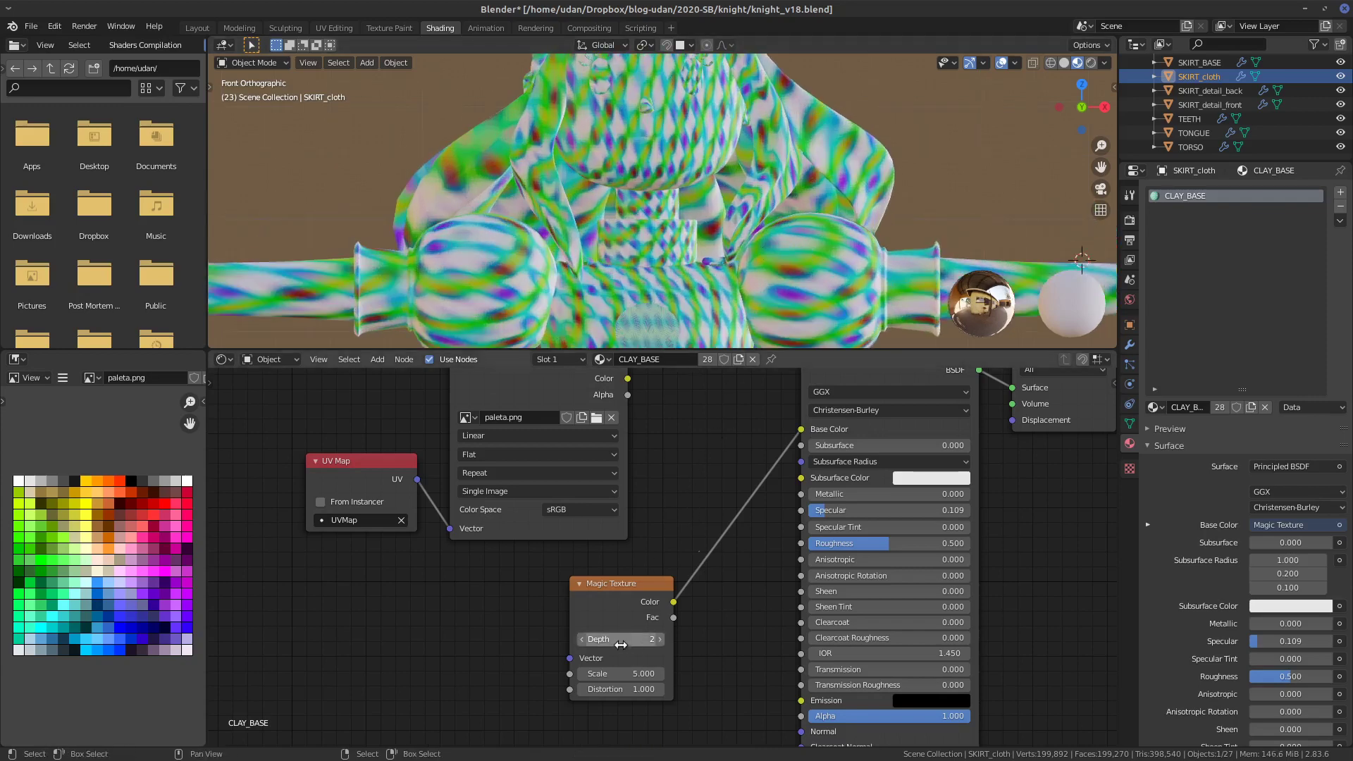
pyautogui.moveTo(628, 638); pyautogui.dragTo(593, 682)
pyautogui.moveTo(650, 613); pyautogui.dragTo(628, 617)
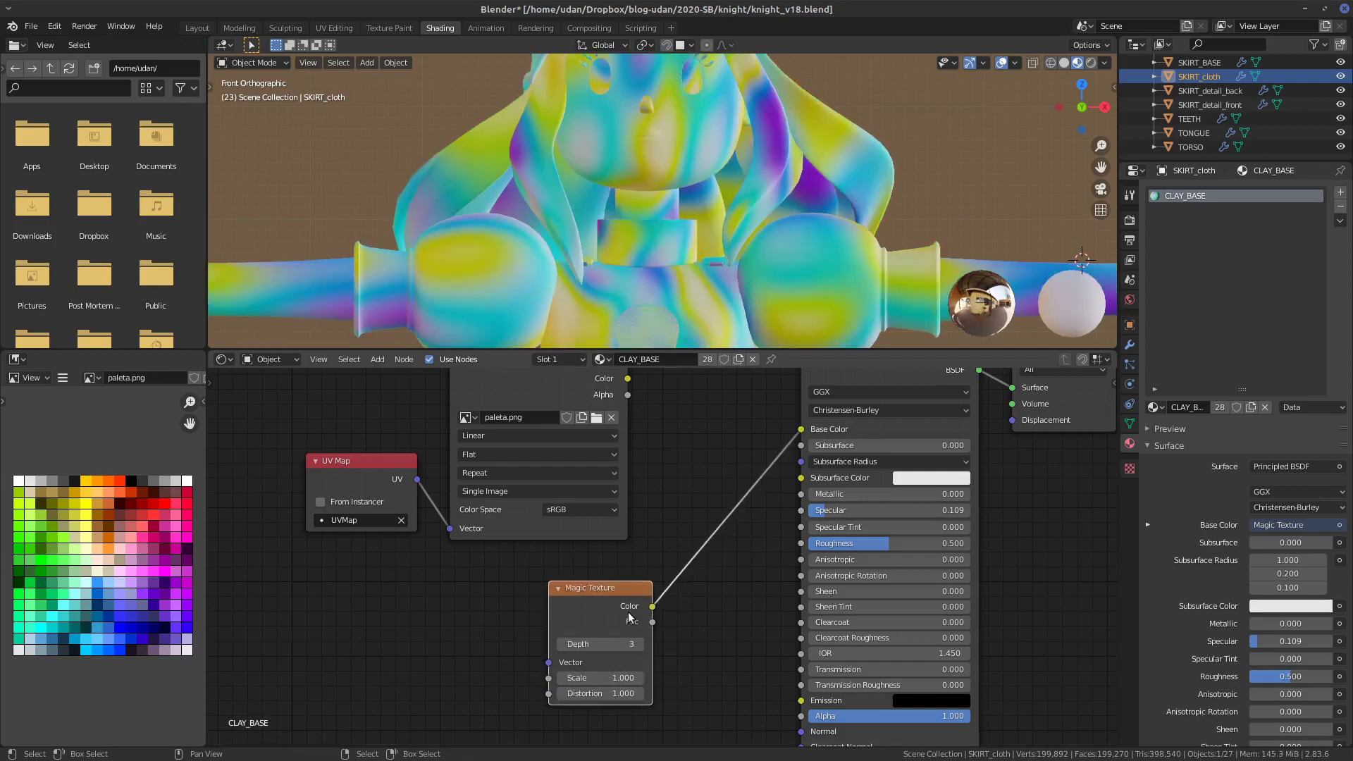
pyautogui.press('x')
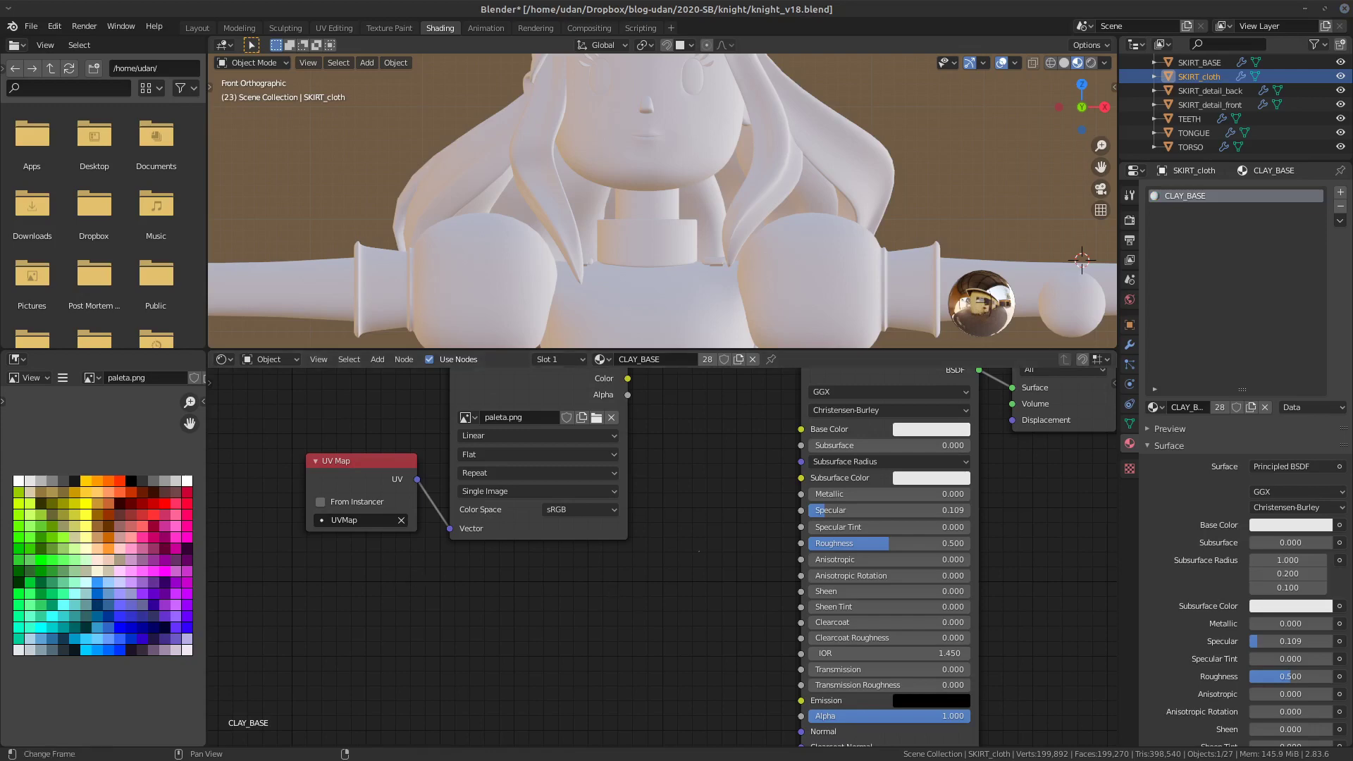
# - Switch to the Blender Manual in the browser, skim the Musgrave Texture Node page and open the Texture nodes index
pyautogui.moveTo(0, 35); pyautogui.dragTo(918, 0)
pyautogui.scroll(-5, 1059, 344)
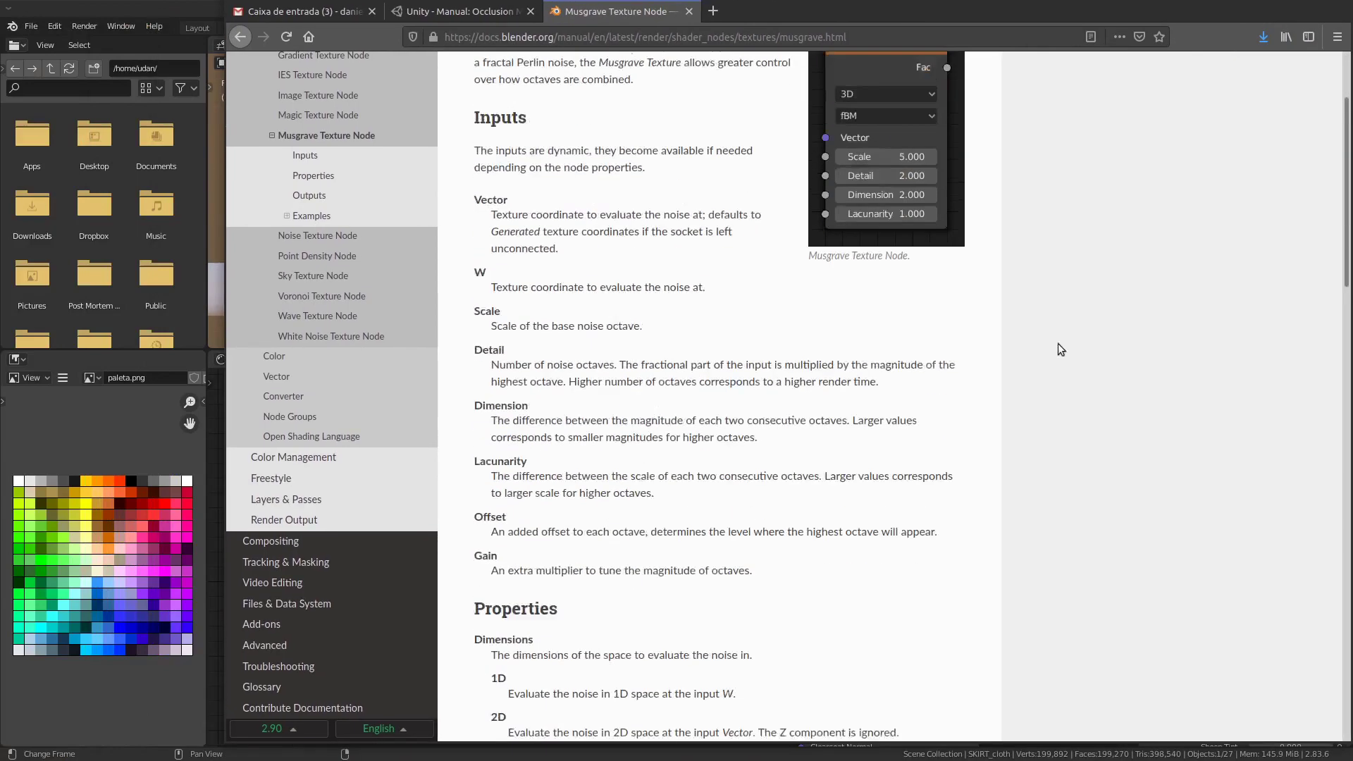
pyautogui.scroll(5, 1100, 337)
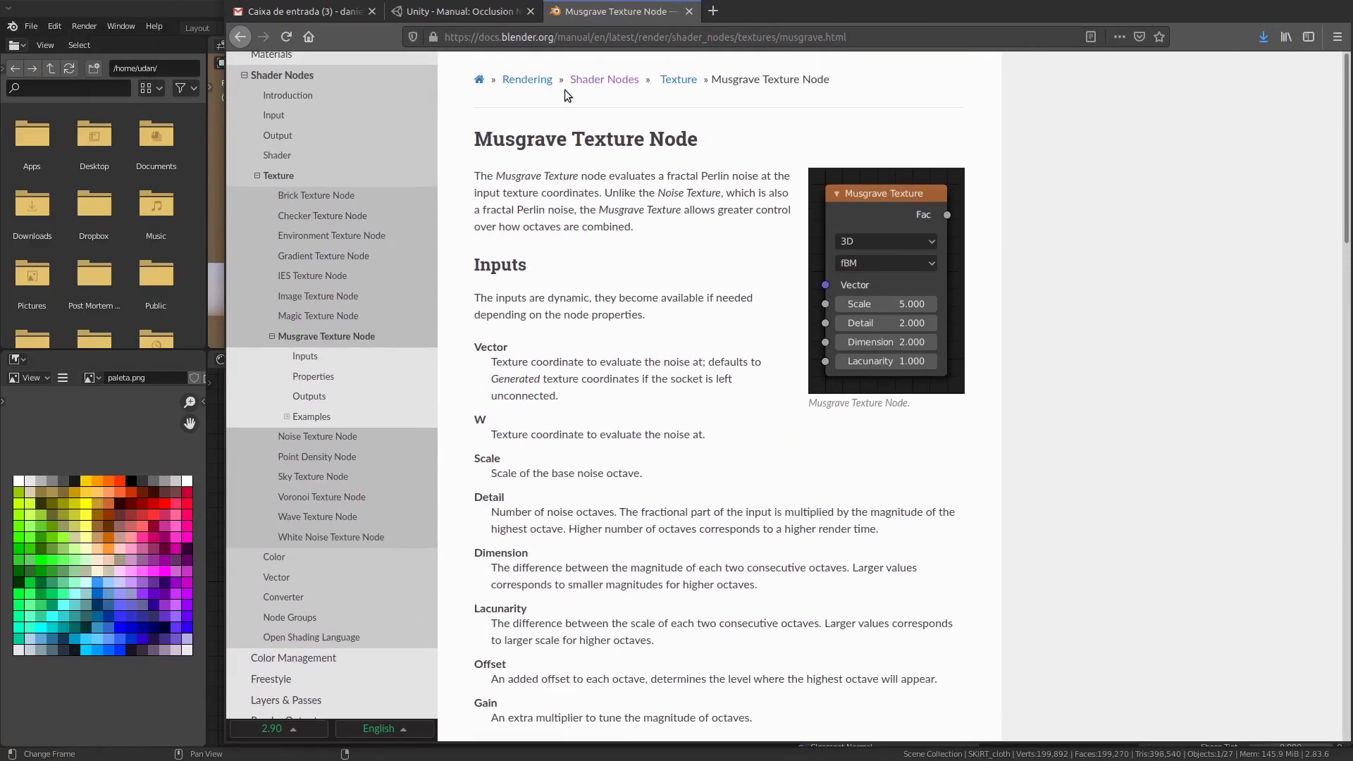
pyautogui.click(664, 81)
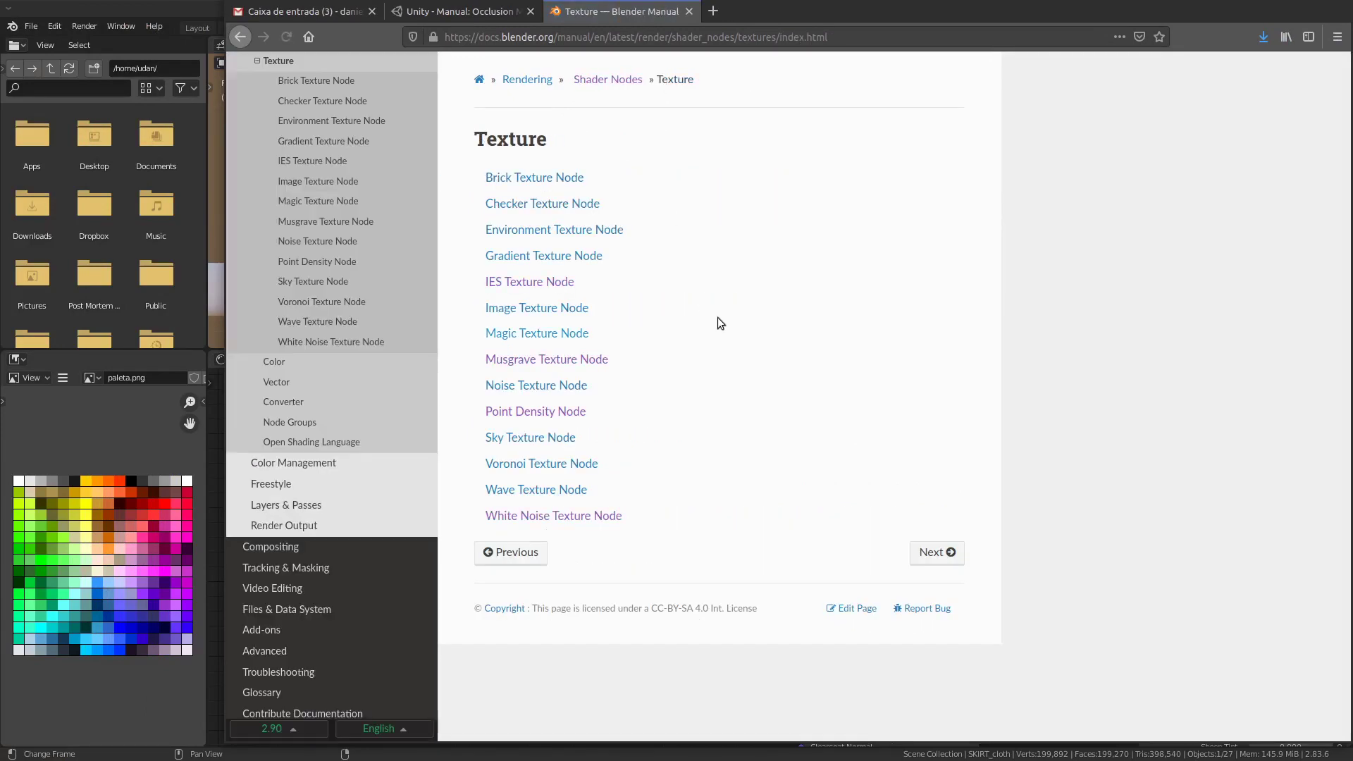
# - View the Brick Texture Node and Checker Texture Node manual pages, returning to the Texture index
pyautogui.click(550, 178)
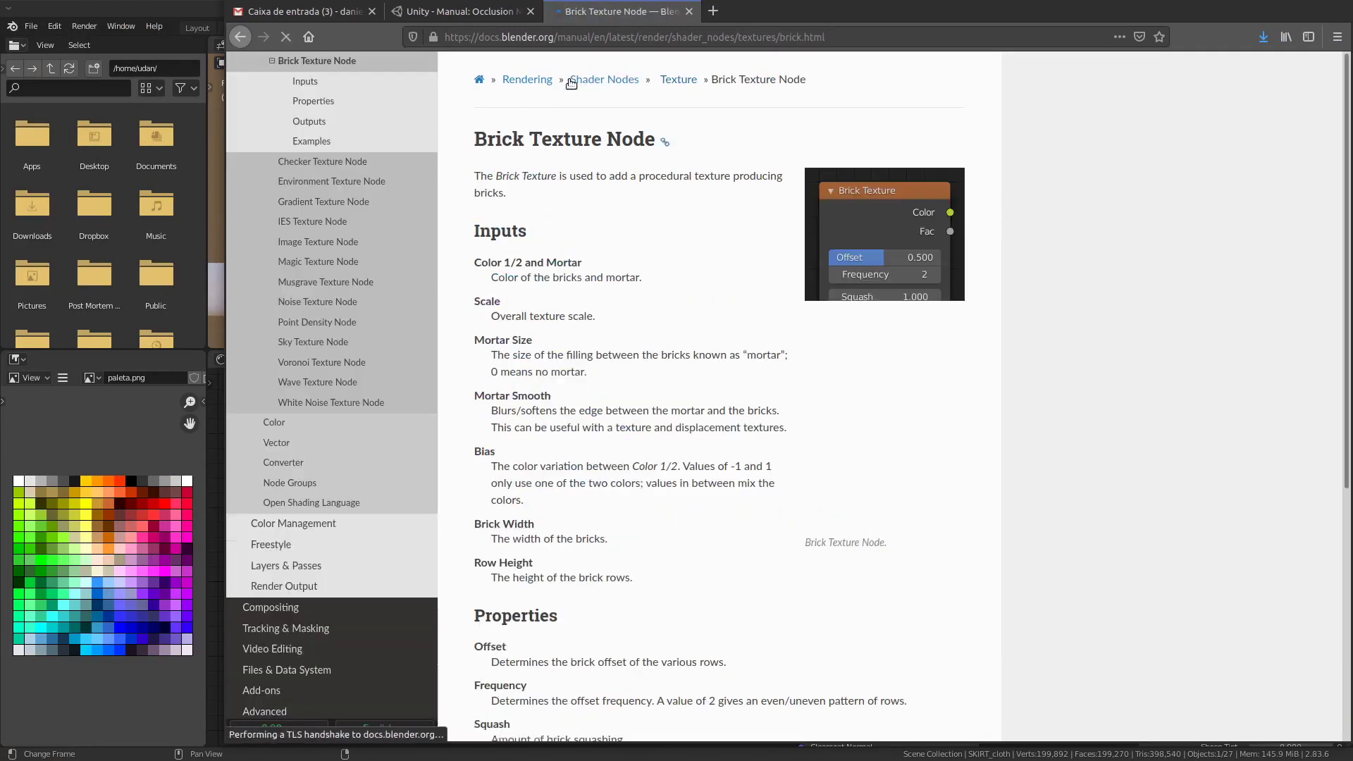
pyautogui.click(680, 81)
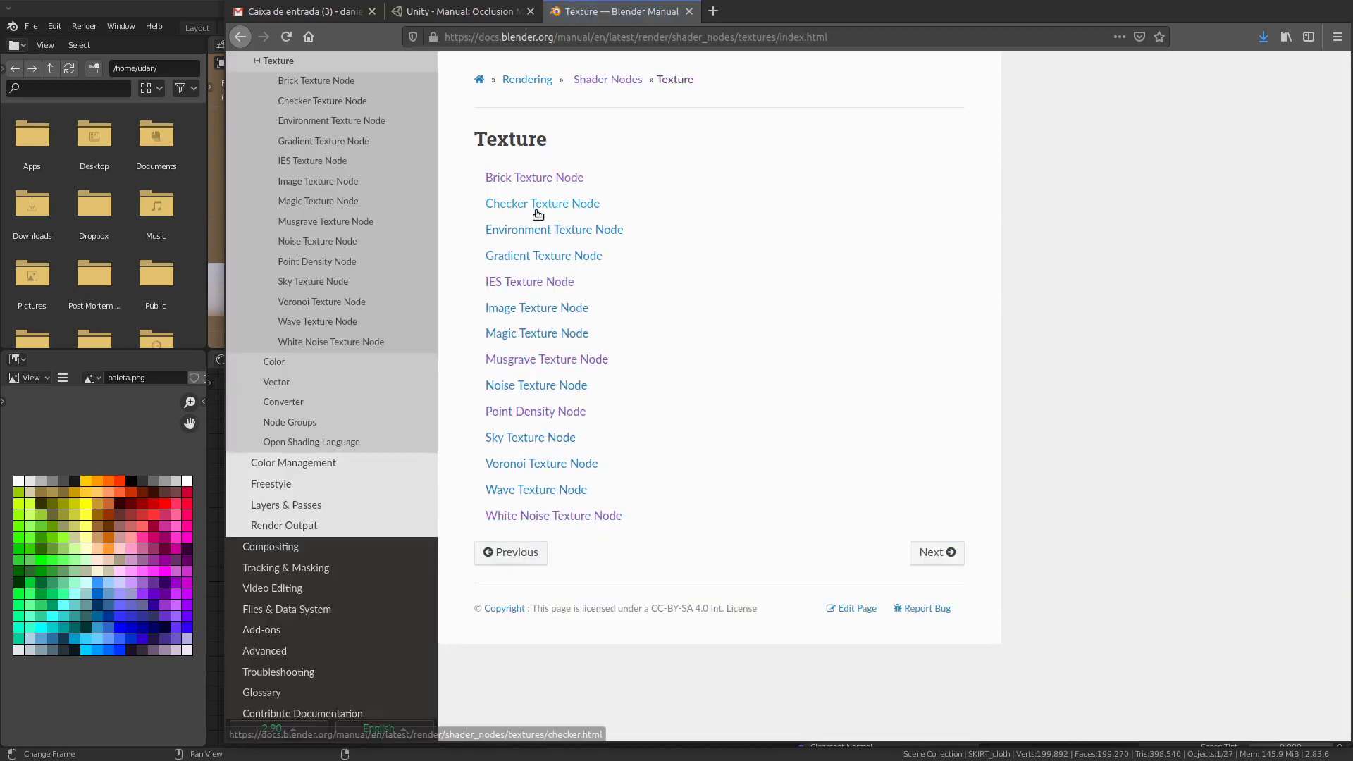
pyautogui.click(539, 206)
pyautogui.click(678, 81)
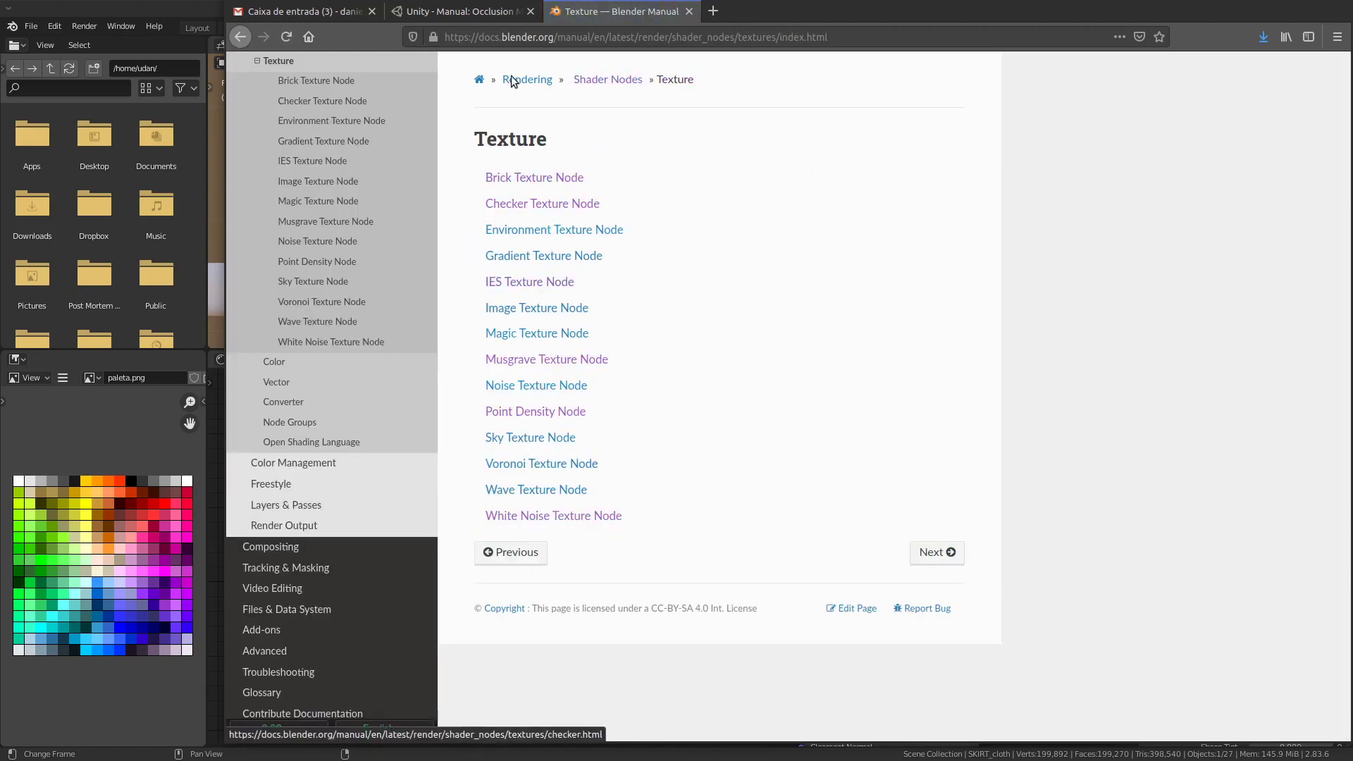
# - Read through the Environment Texture Node manual page and open the Shader Nodes index
pyautogui.click(549, 231)
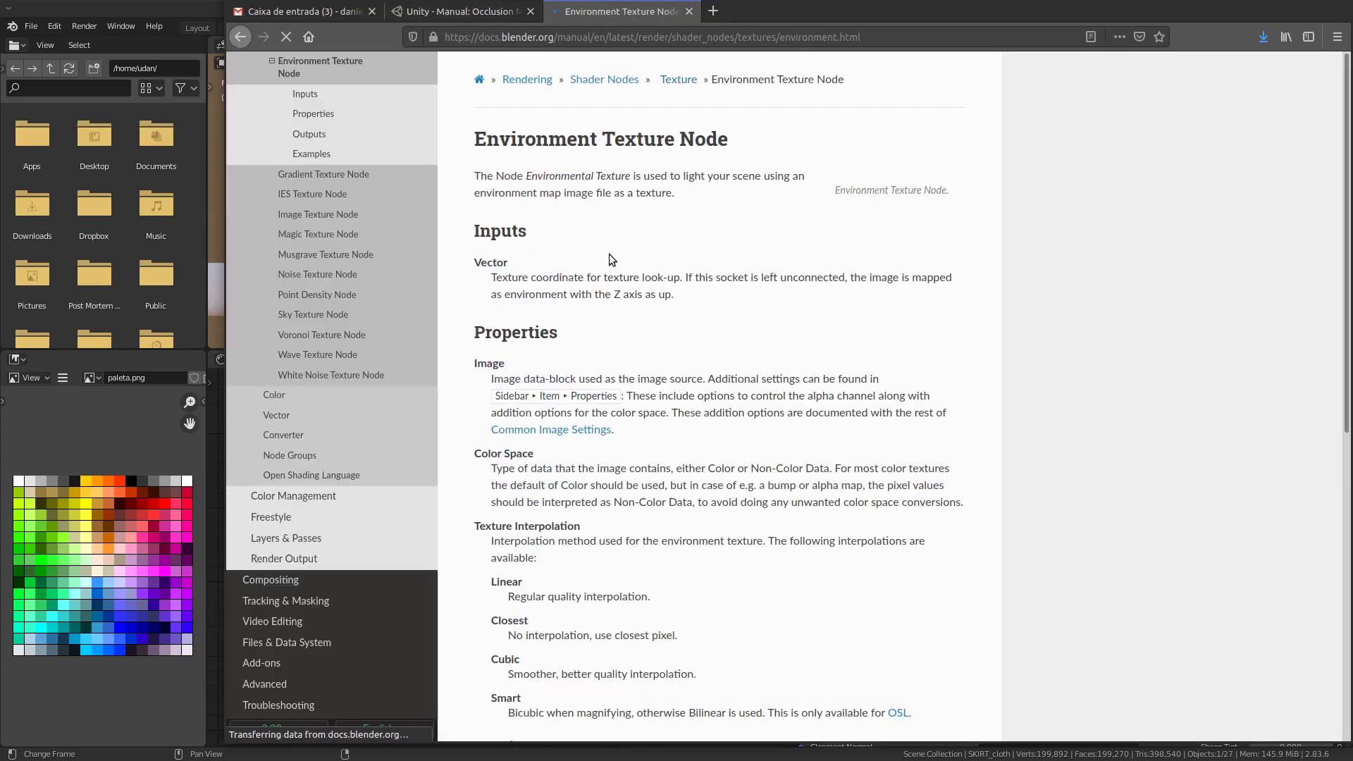
pyautogui.scroll(-5, 643, 278)
pyautogui.scroll(-2, 730, 361)
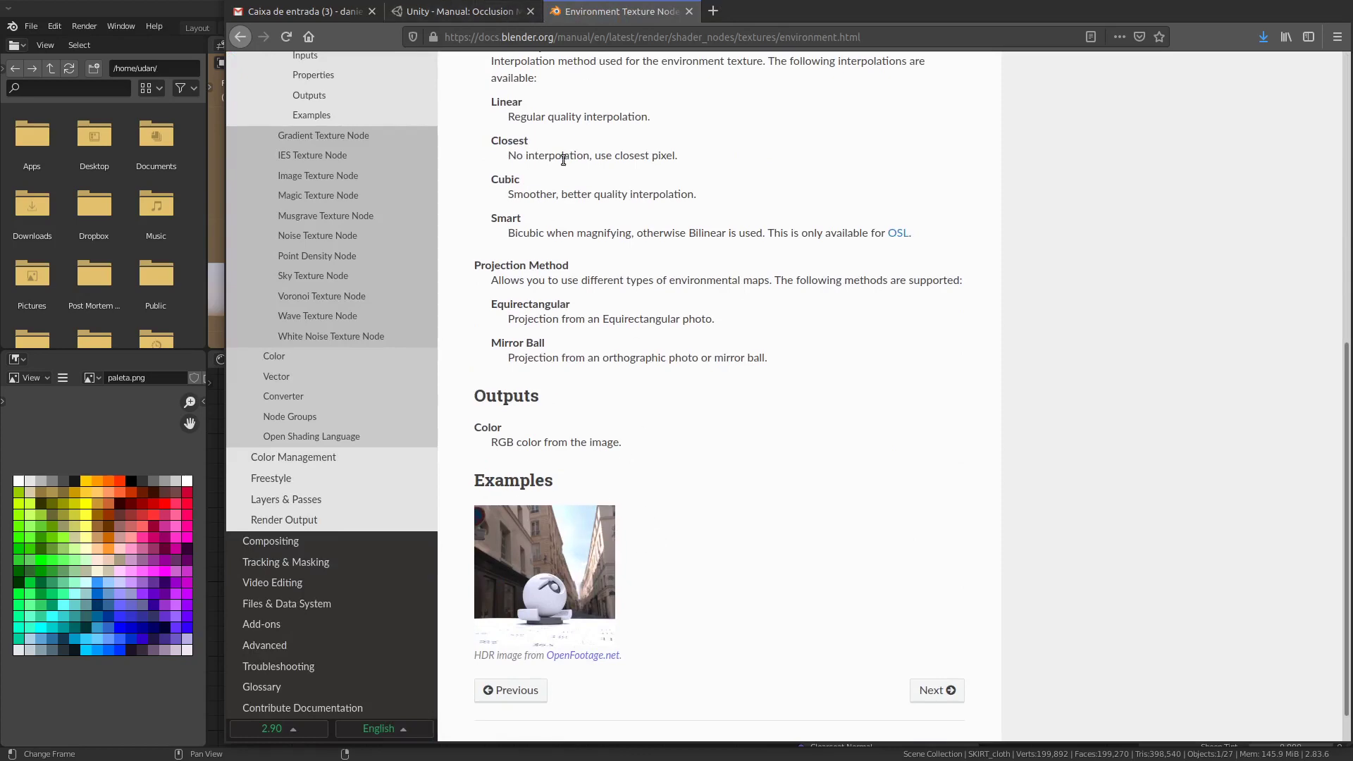
pyautogui.scroll(7, 579, 126)
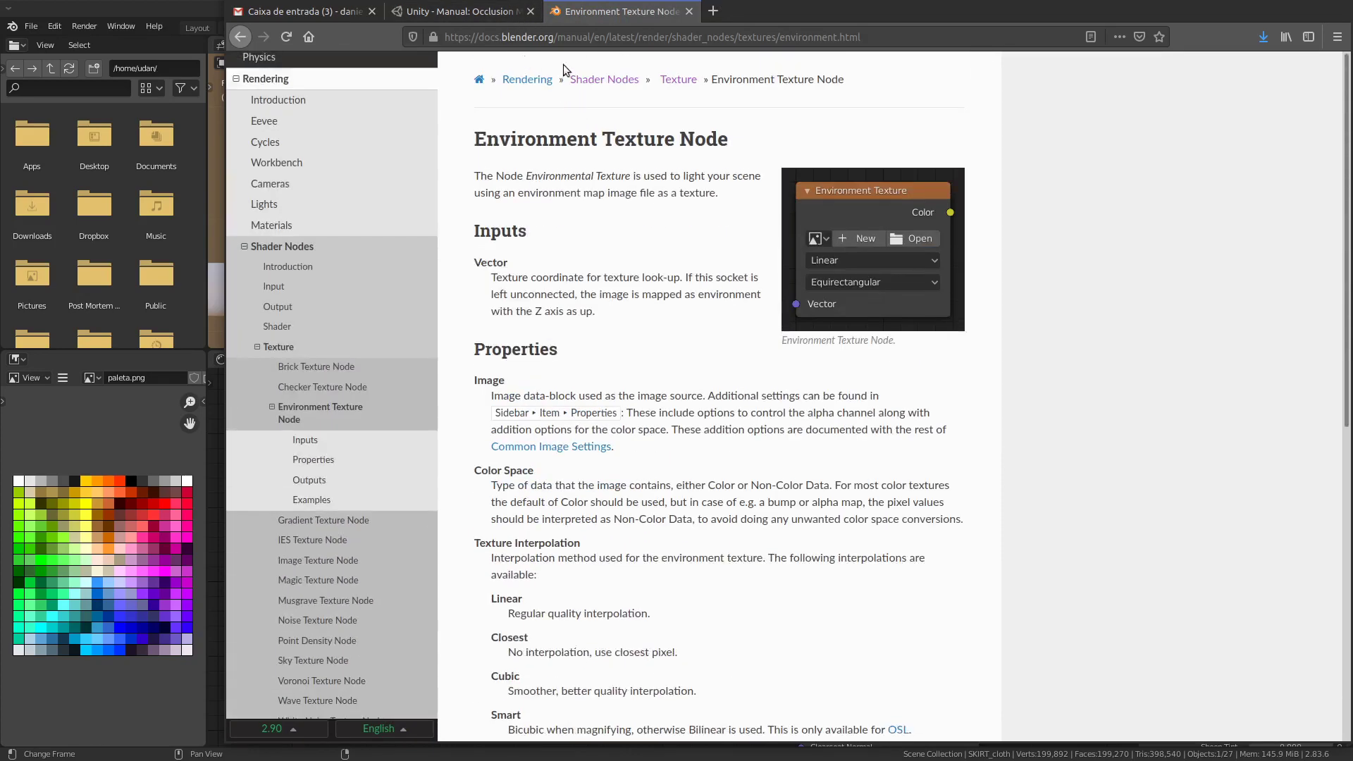
pyautogui.click(611, 79)
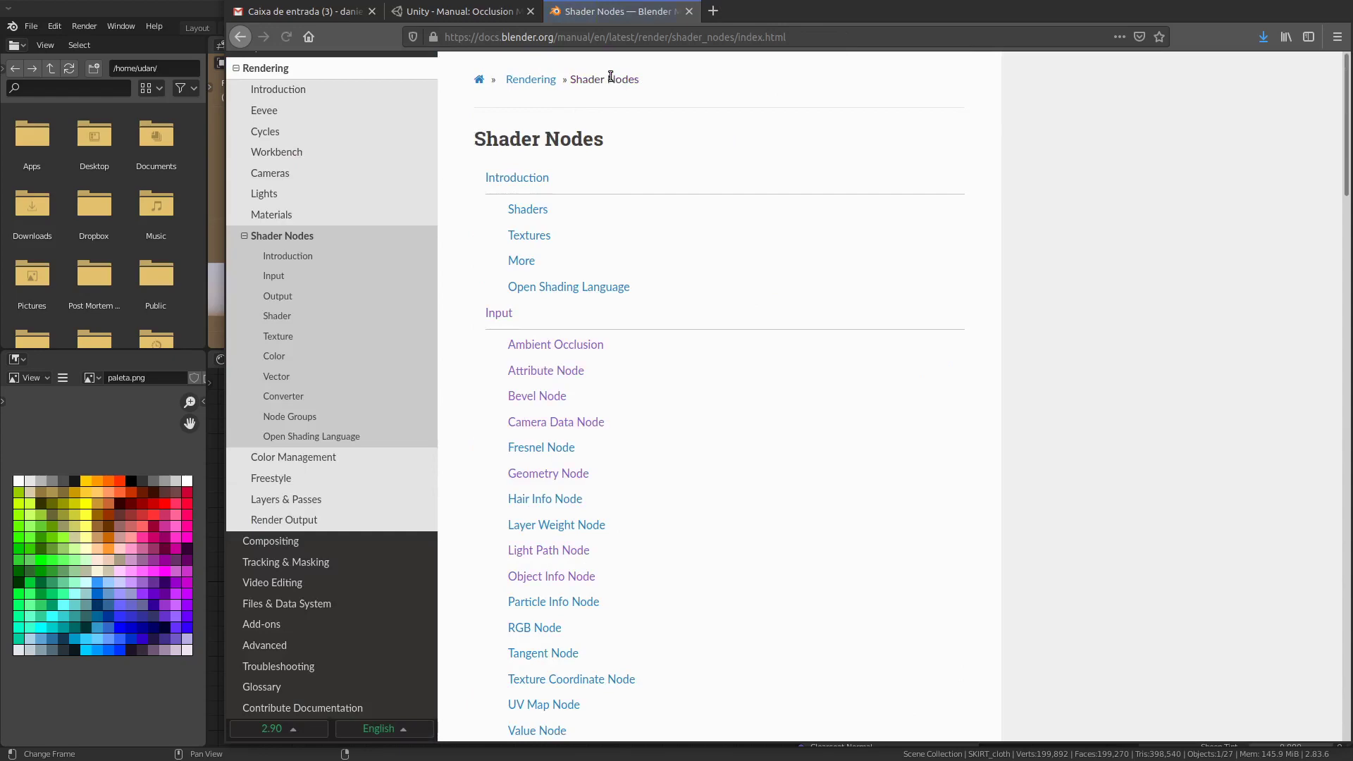
# - Open the Fresnel Node page from the Shader Nodes index and read through it
pyautogui.click(553, 447)
pyautogui.scroll(-2, 726, 386)
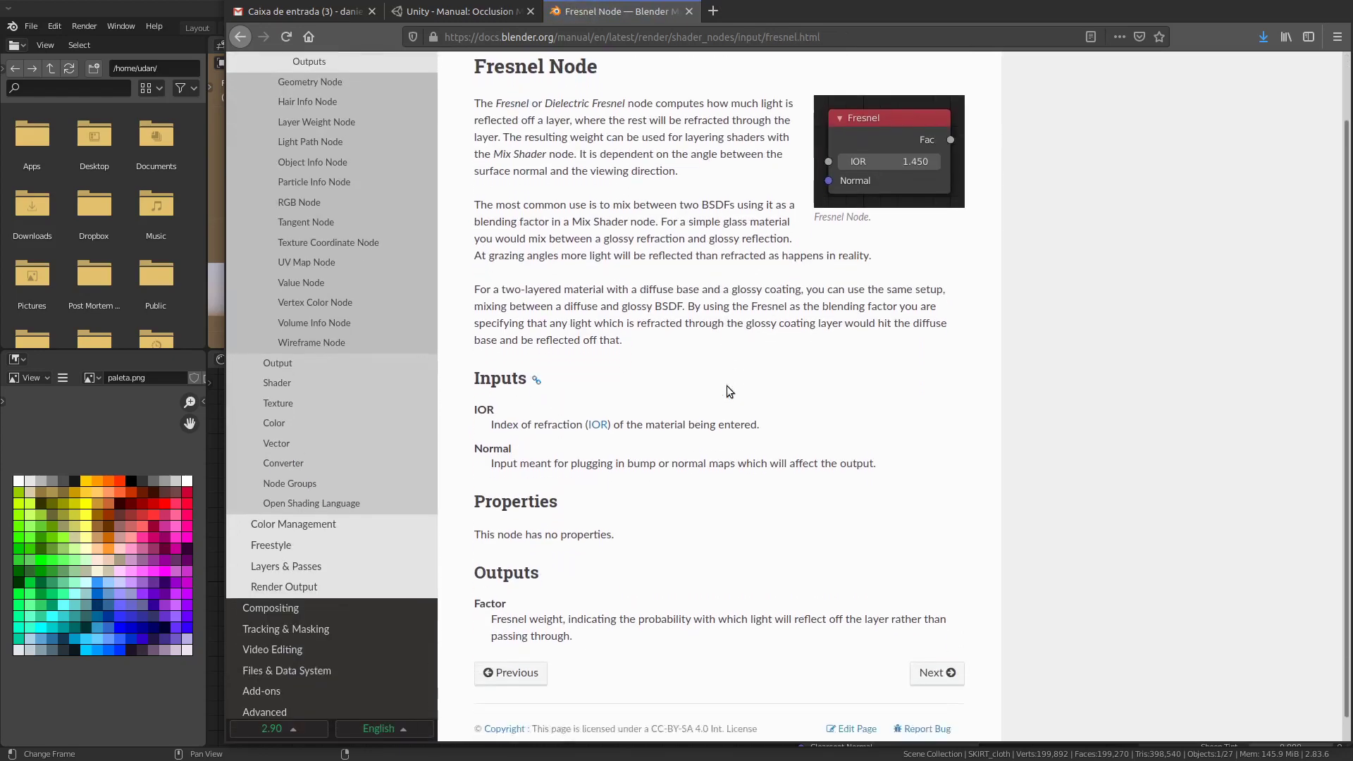
pyautogui.scroll(1, 726, 384)
pyautogui.scroll(-2, 583, 176)
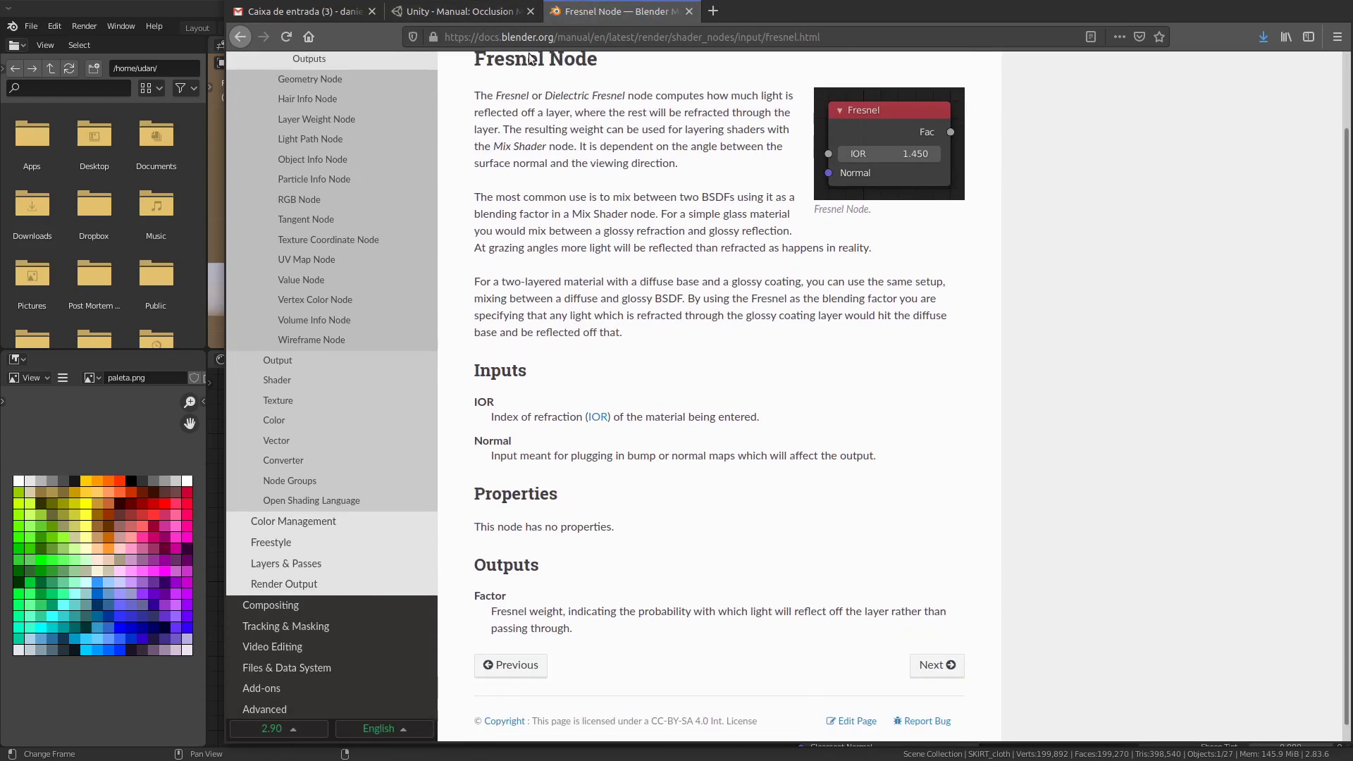
pyautogui.scroll(2, 582, 225)
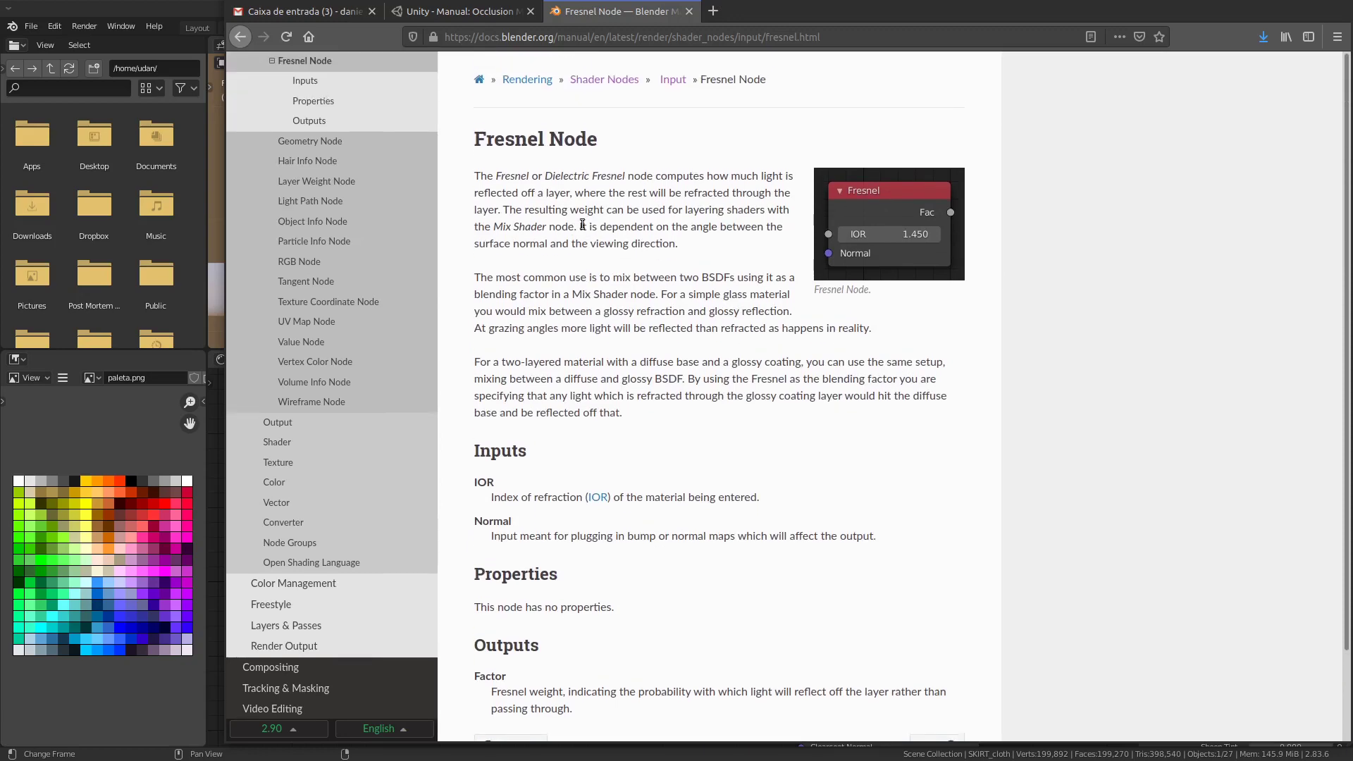
# - Switch to the Unity Manual's Occlusion Map page and review its inspector settings, explanation and example images
pyautogui.click(496, 16)
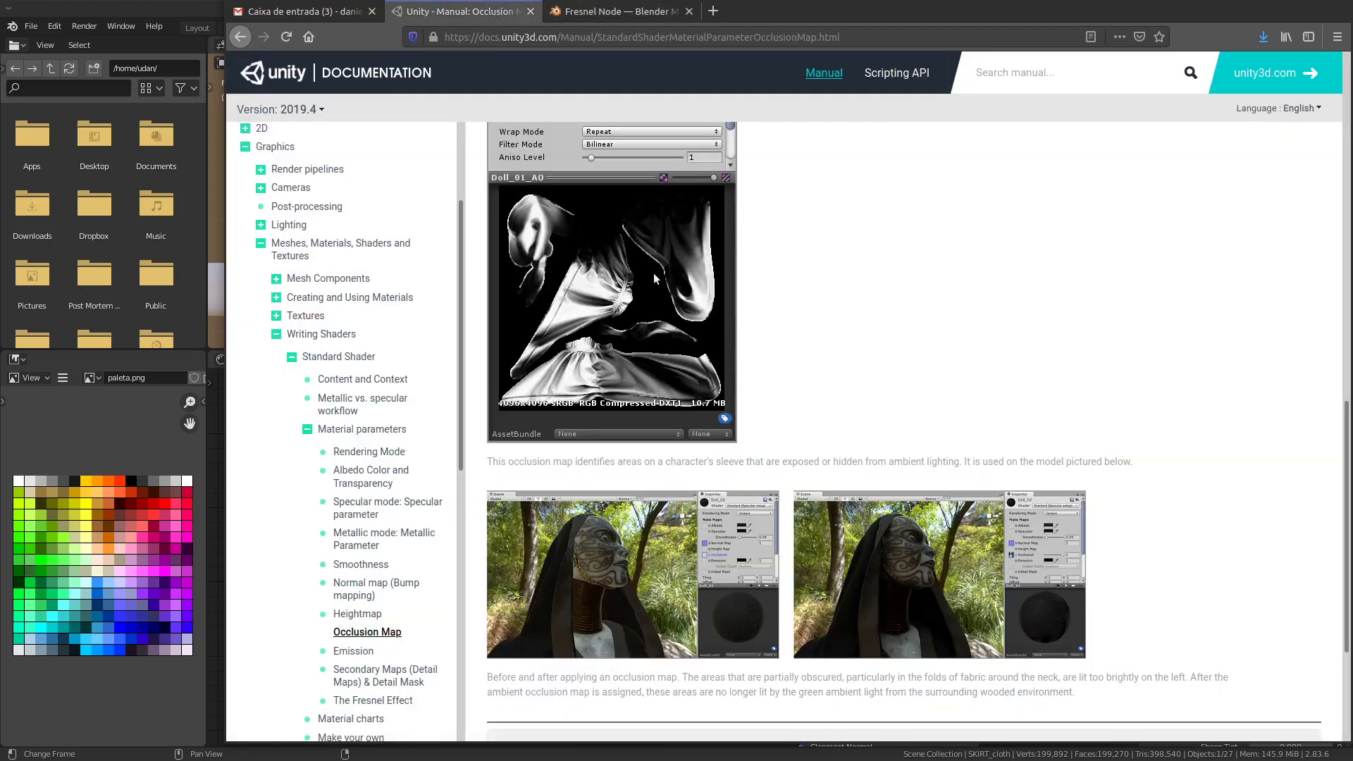
pyautogui.scroll(10, 653, 317)
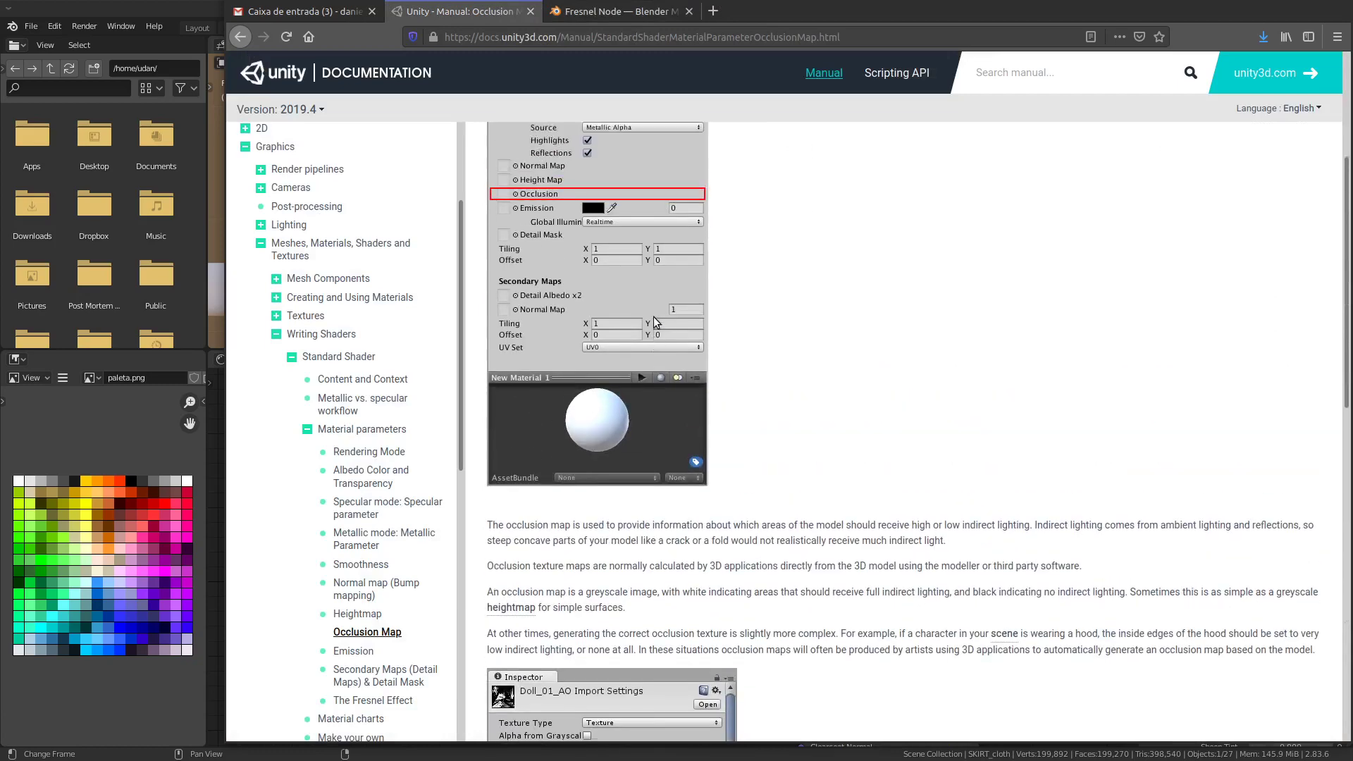
pyautogui.scroll(1, 653, 321)
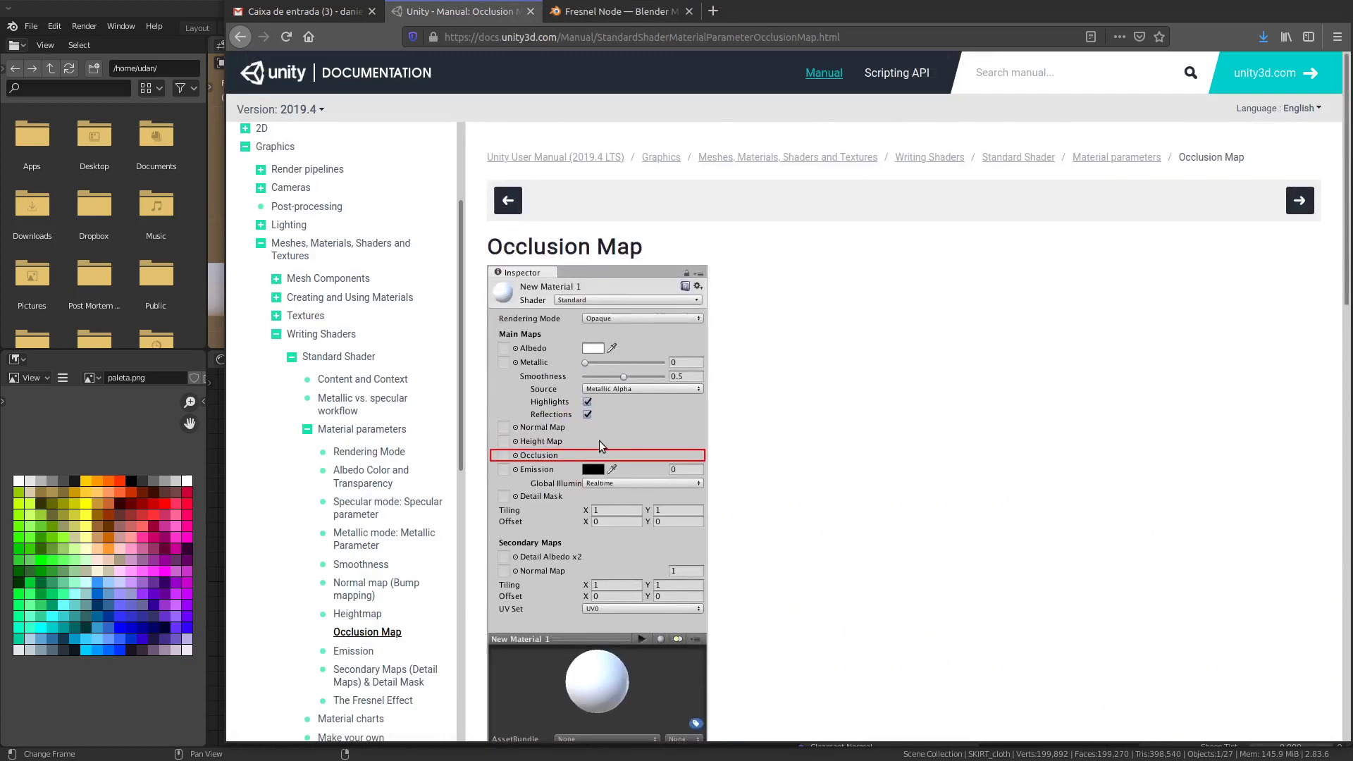
pyautogui.scroll(-10, 599, 441)
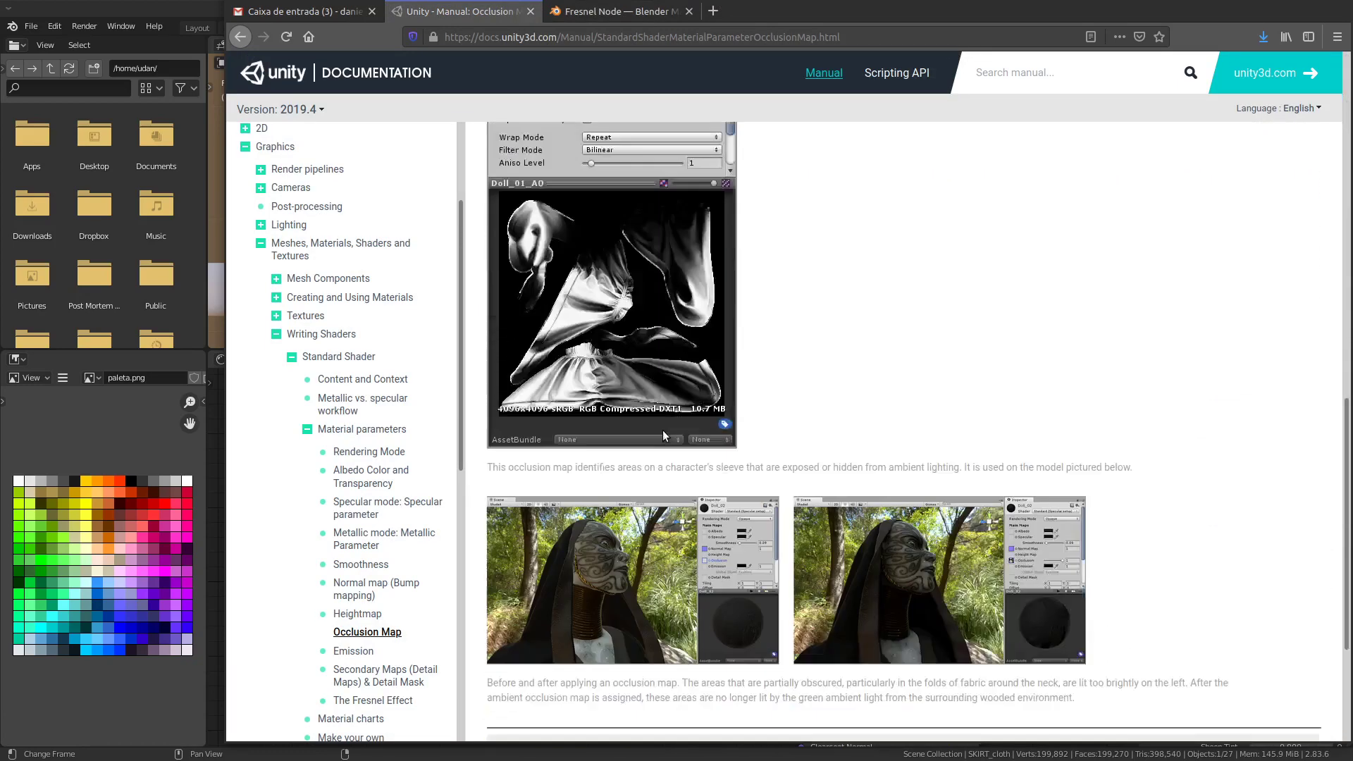
pyautogui.scroll(-3, 663, 435)
pyautogui.scroll(7, 675, 441)
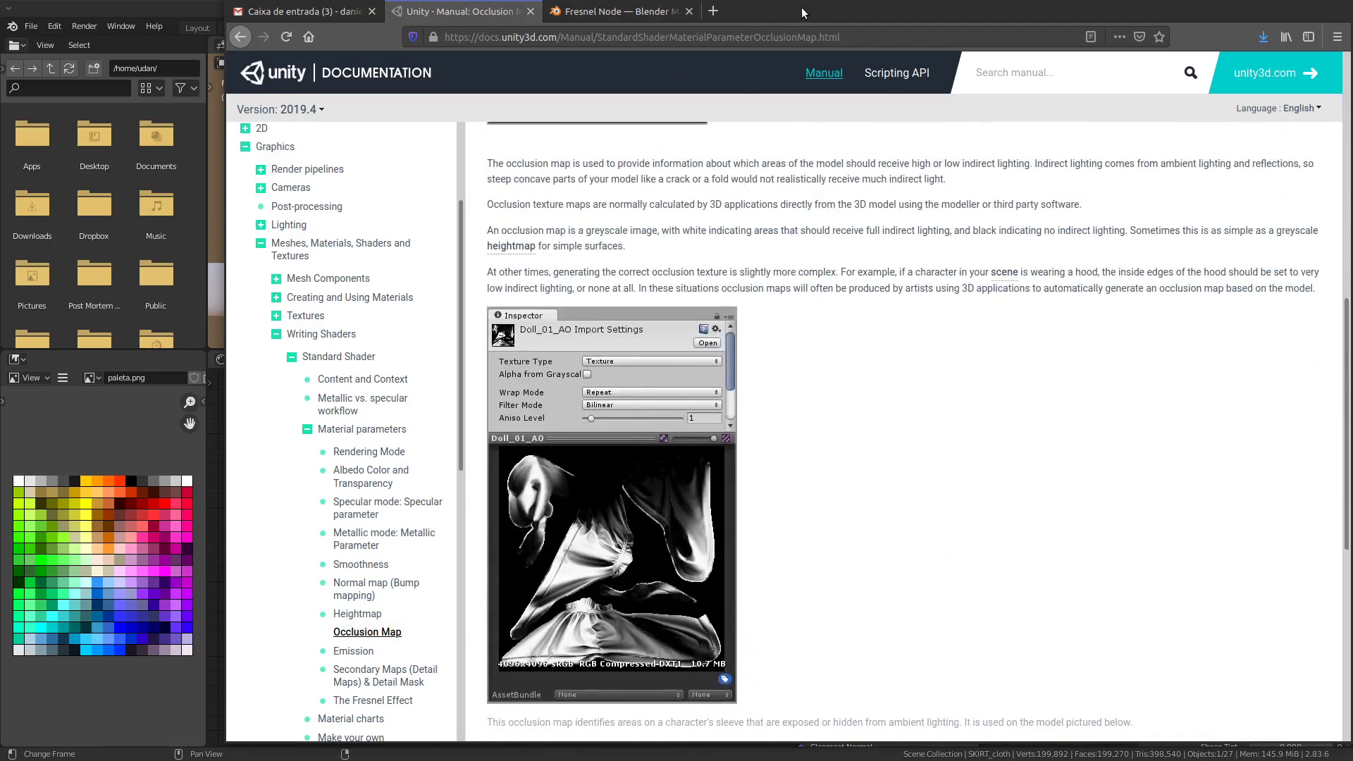
# - Return to Blender, add a Musgrave Texture node to CLAY_BASE and connect its Fac output to the Principled BSDF's Base Color
pyautogui.moveTo(814, 16)
pyautogui.mouseDown()
pyautogui.moveTo(695, 54)
pyautogui.moveTo(0, 169)
pyautogui.mouseUp()
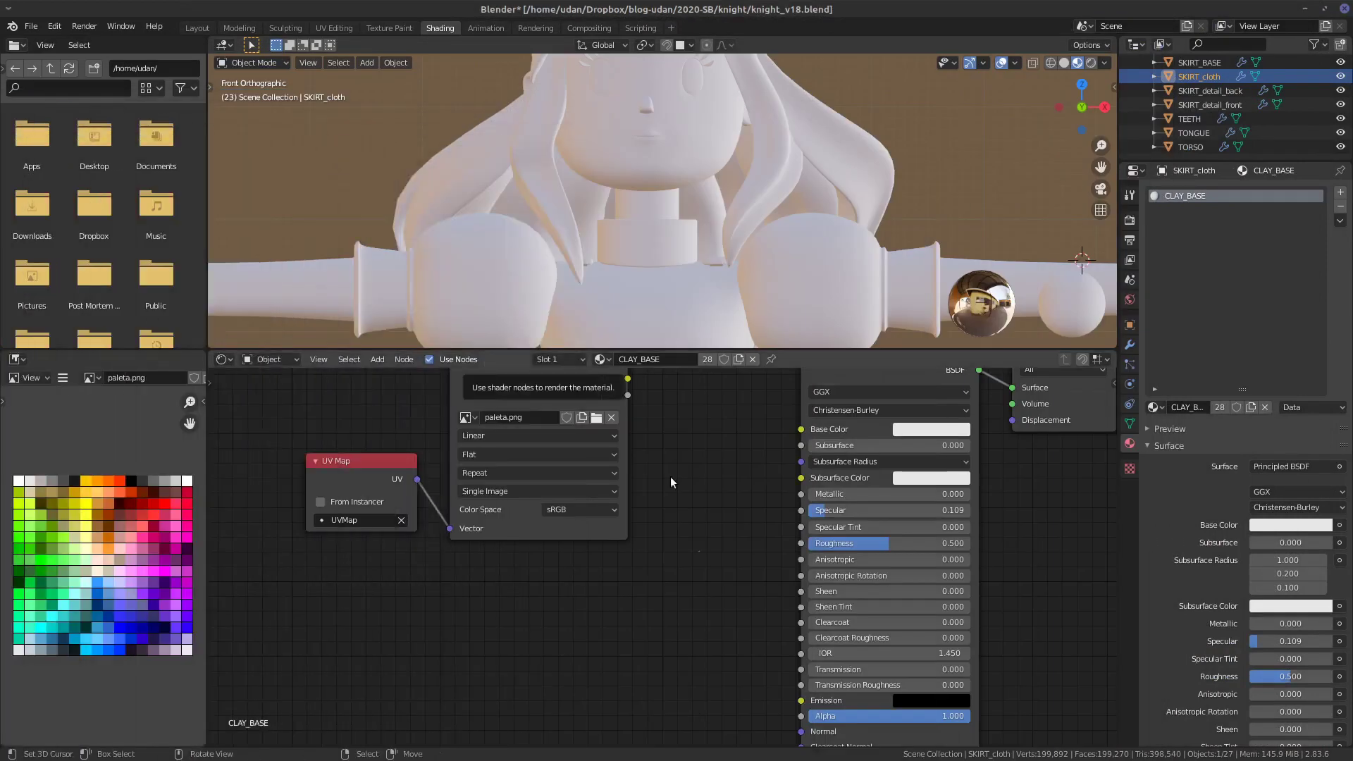
pyautogui.press('Home')
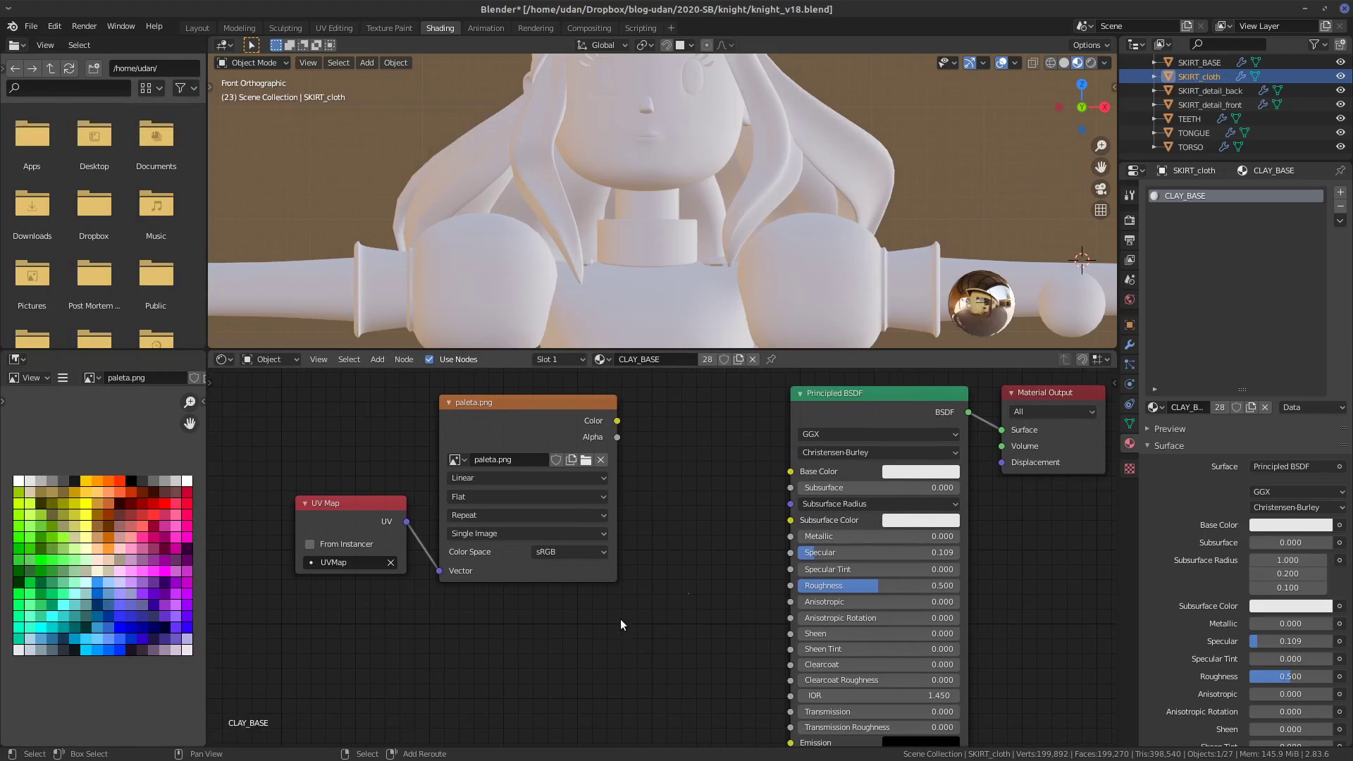
pyautogui.hotkey('shift', 'a')
pyautogui.moveTo(608, 612)
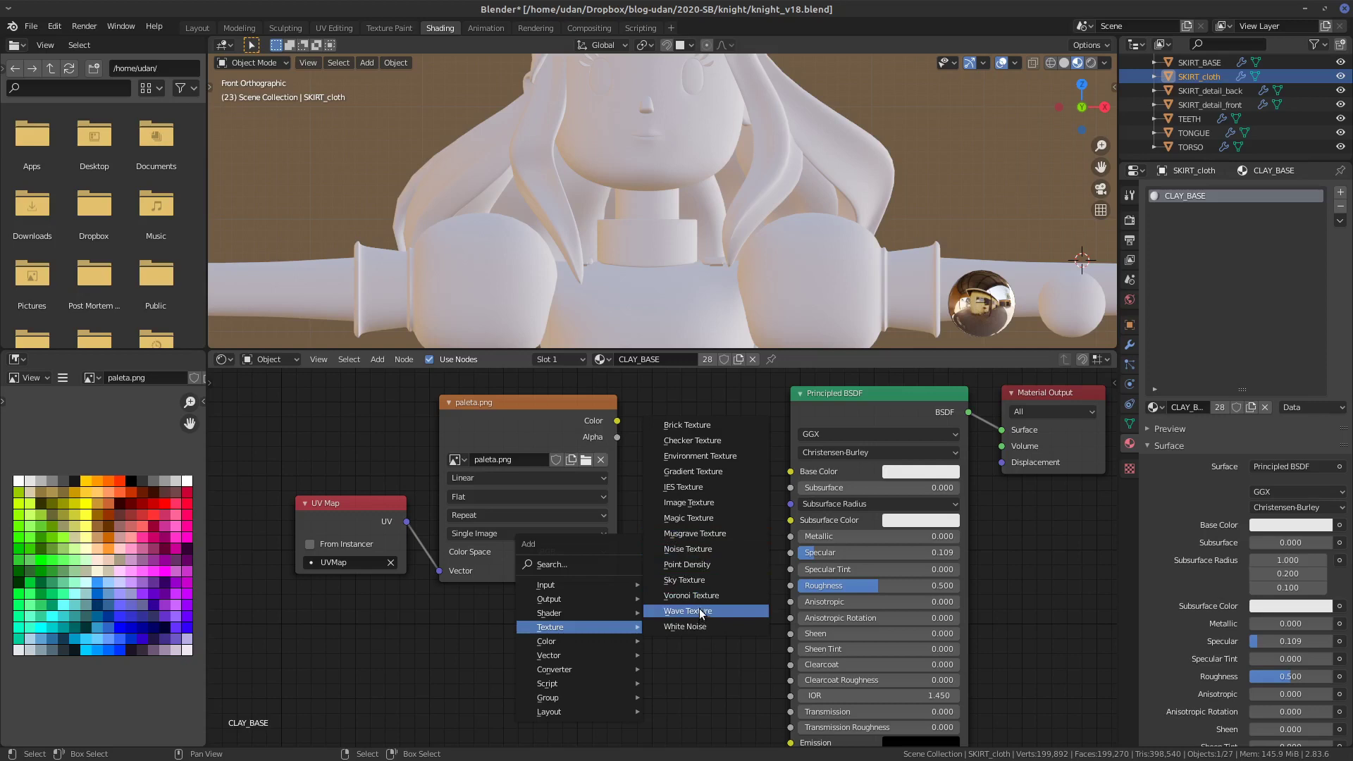
pyautogui.click(691, 538)
pyautogui.click(589, 619)
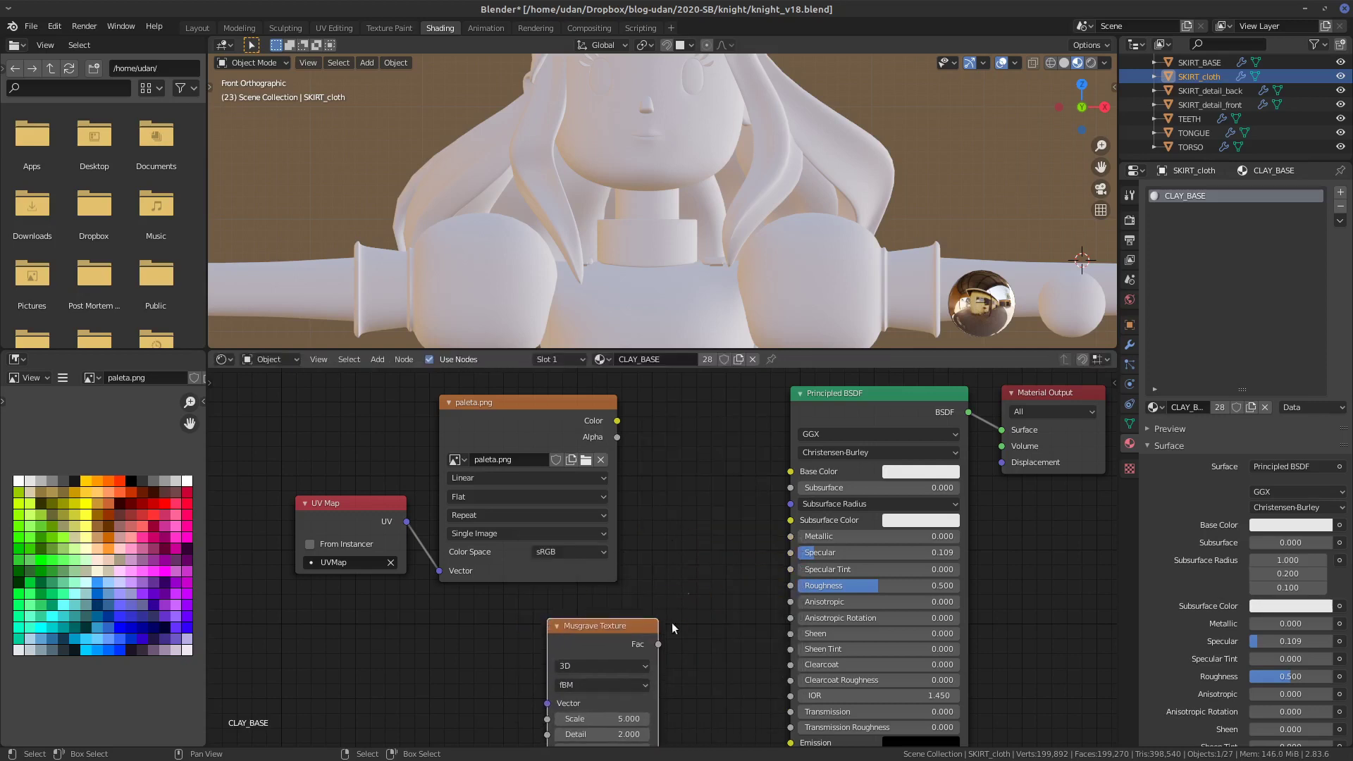
pyautogui.moveTo(658, 644); pyautogui.dragTo(791, 471)
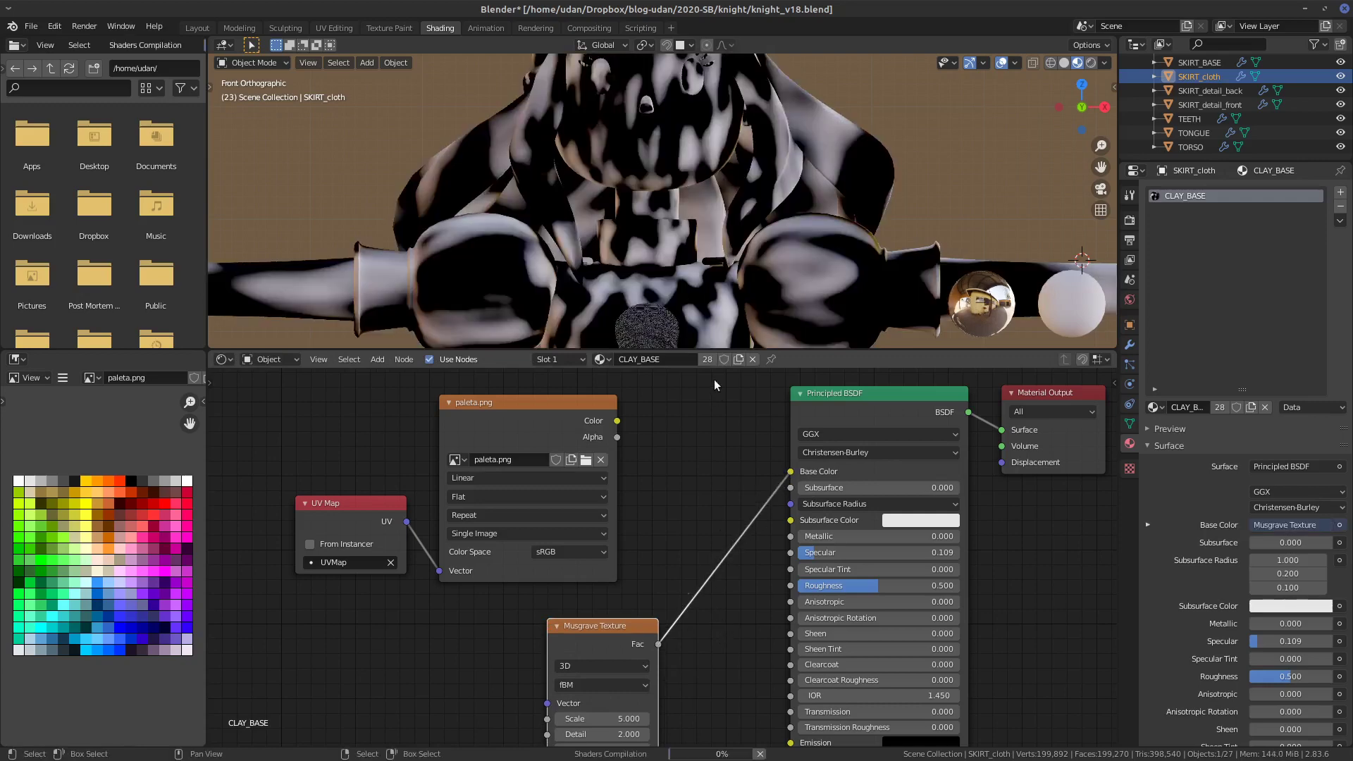
# - Keep the Musgrave Texture in 3D, try the Ridged Multifractal type, and set the type to Multifractal
pyautogui.click(631, 667)
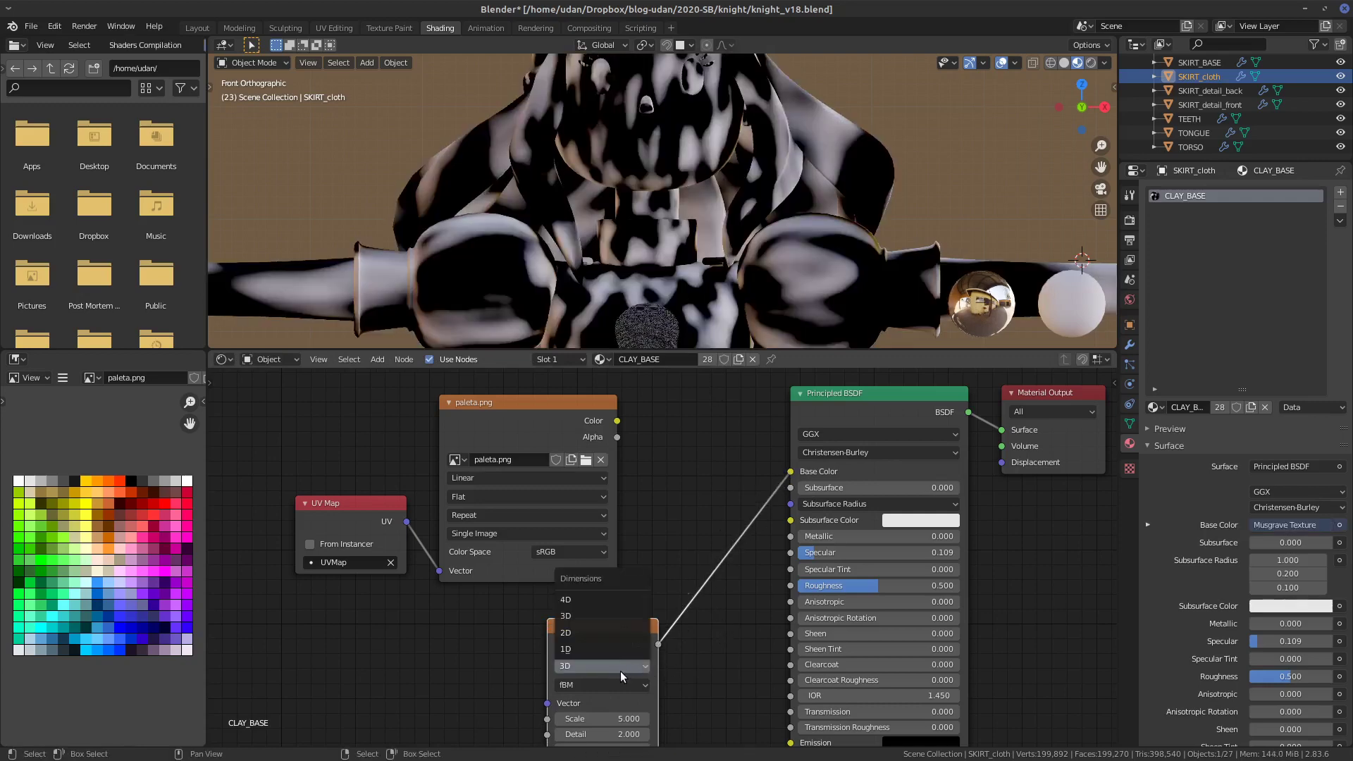
pyautogui.click(597, 615)
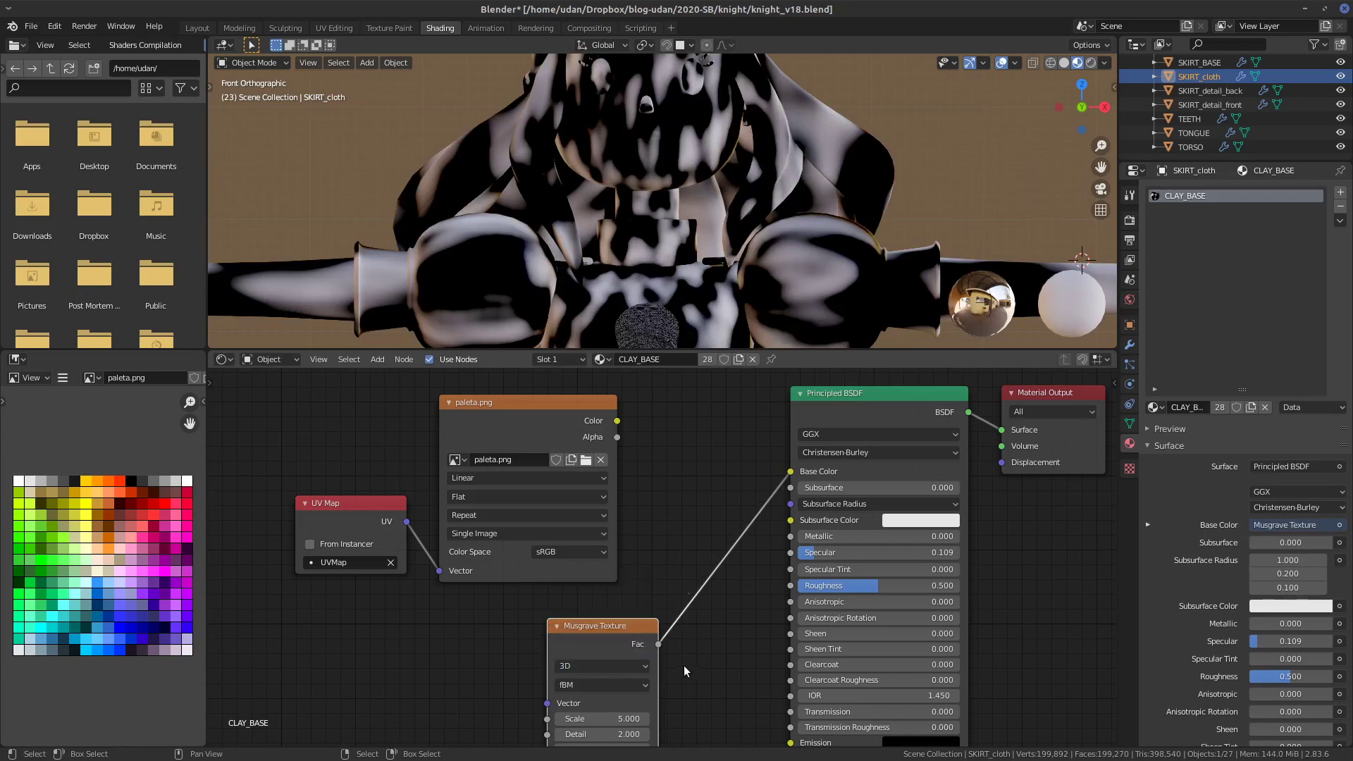
pyautogui.click(634, 686)
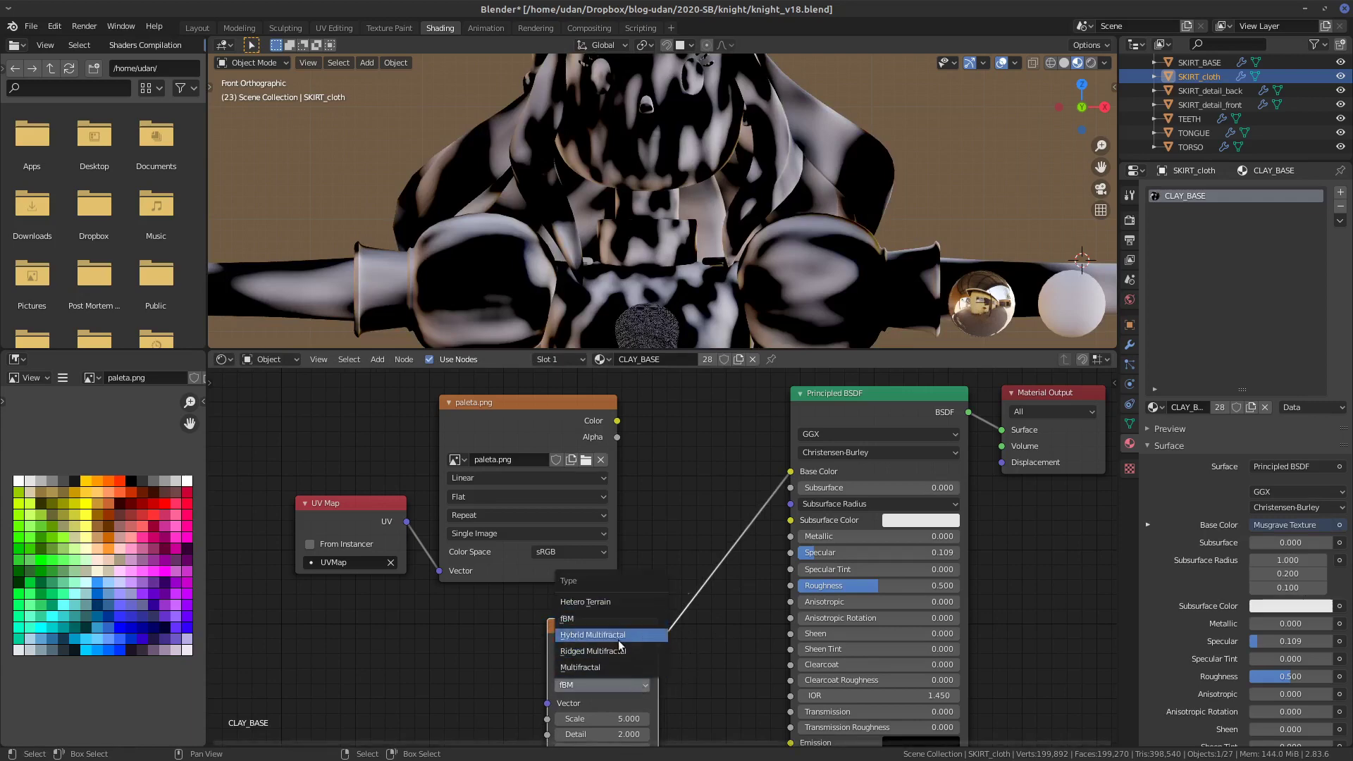
pyautogui.click(623, 652)
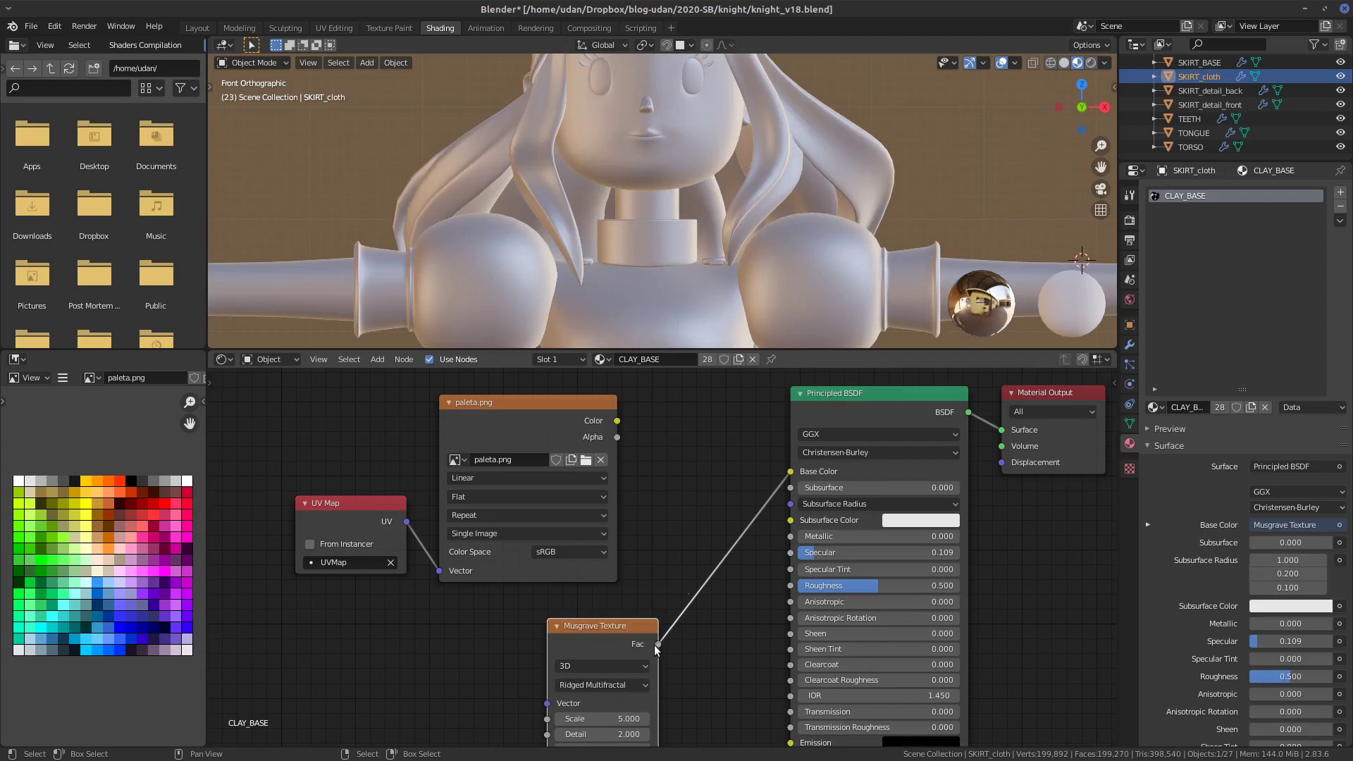
pyautogui.click(626, 682)
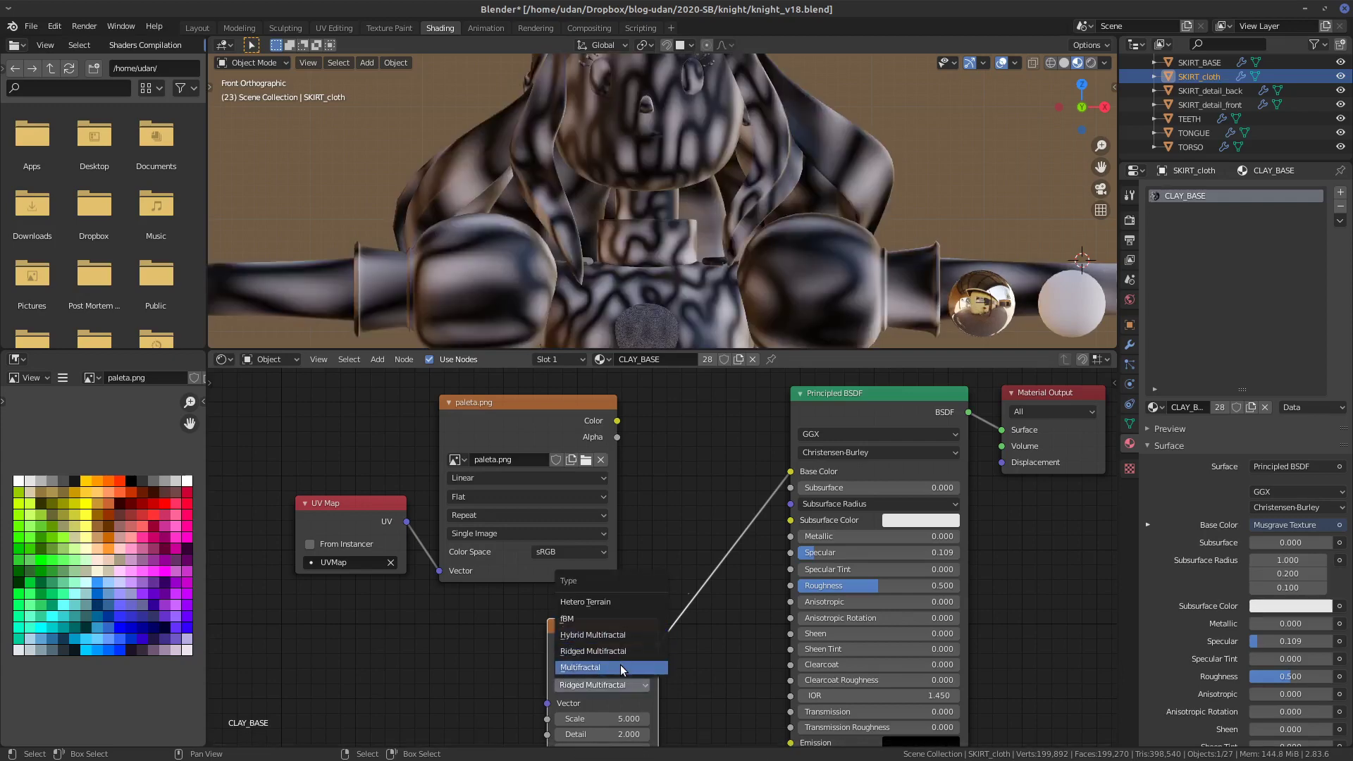
pyautogui.click(621, 667)
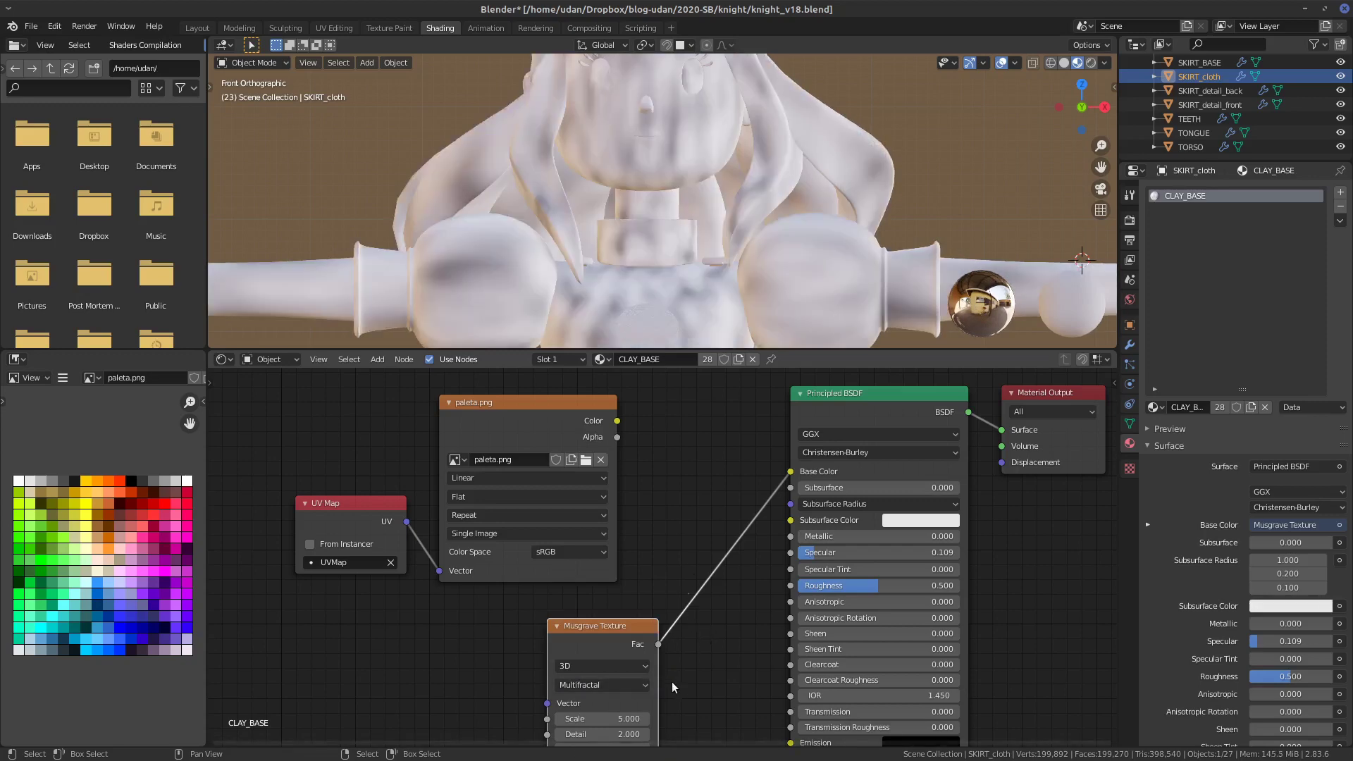
# - Set the Musgrave Texture's Detail to 7.800 and its Scale to 150
pyautogui.moveTo(672, 672); pyautogui.dragTo(690, 577, button='middle')
pyautogui.moveTo(640, 640); pyautogui.dragTo(1106, 597)
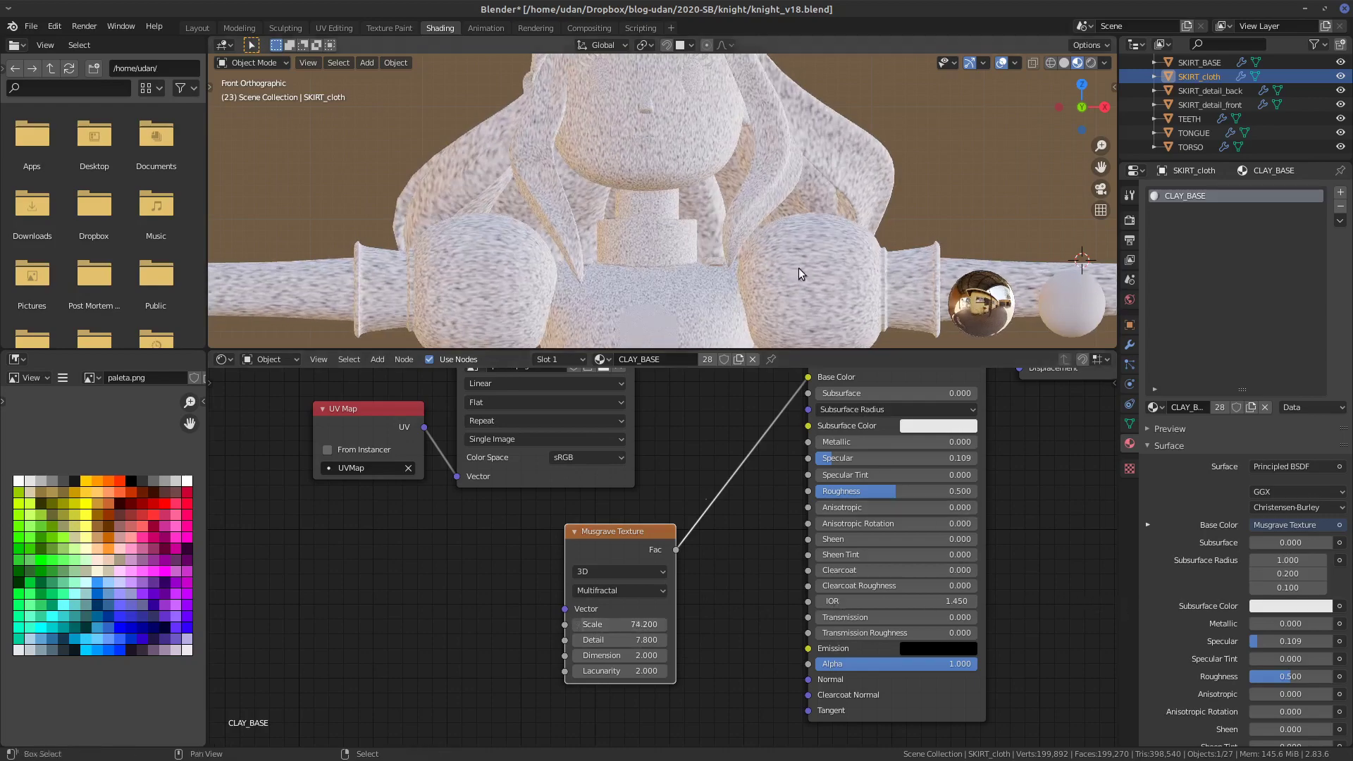
pyautogui.keyDown('shift'); pyautogui.moveTo(786, 210); pyautogui.dragTo(753, 328, button='middle'); pyautogui.keyUp('shift')
pyautogui.scroll(4, 735, 206)
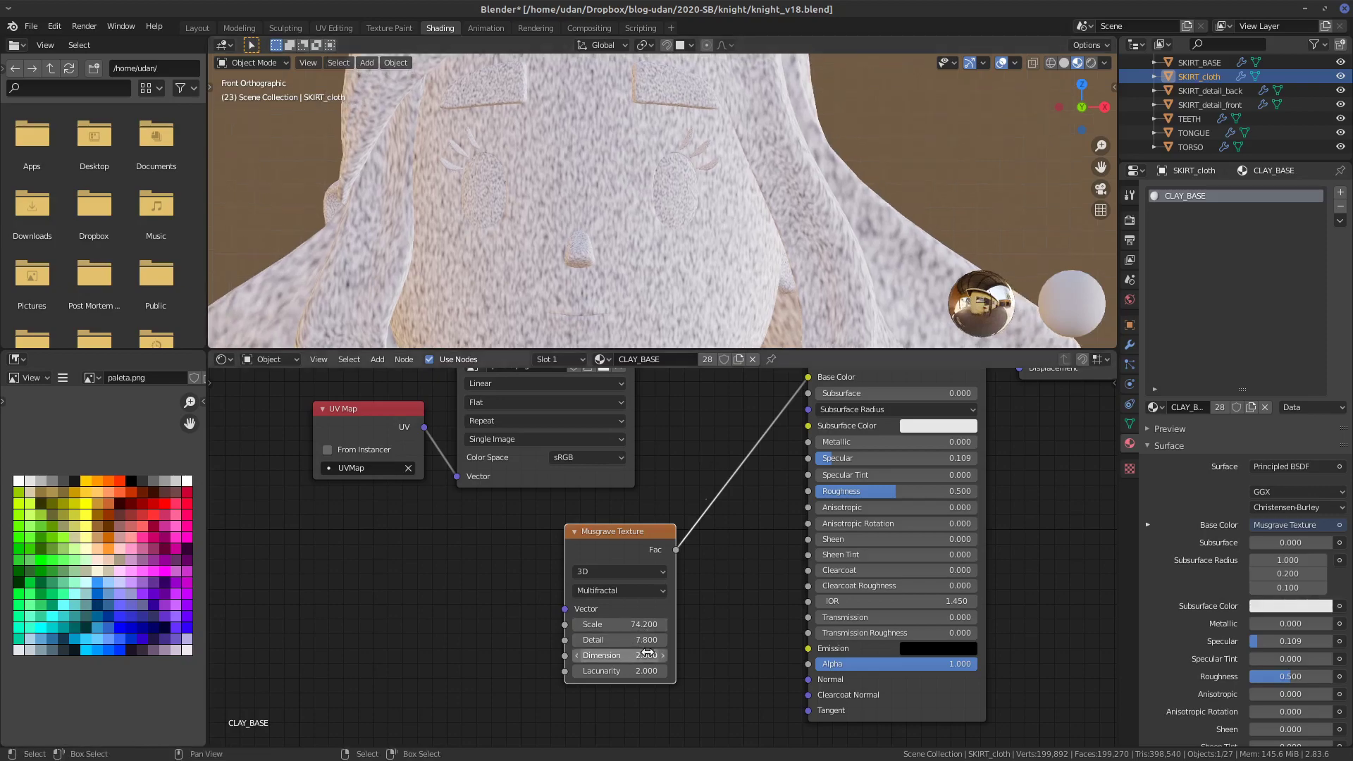
pyautogui.moveTo(620, 625); pyautogui.dragTo(1072, 616)
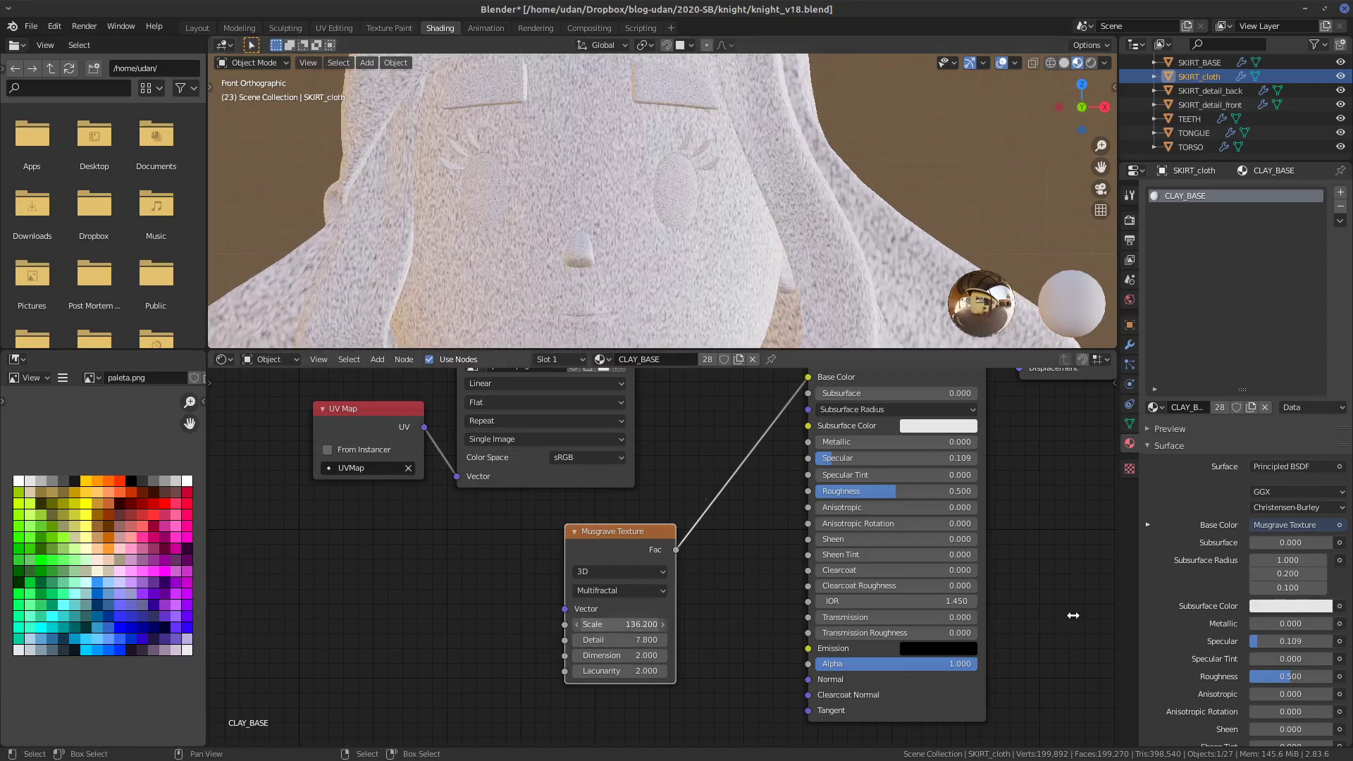
pyautogui.click(650, 624)
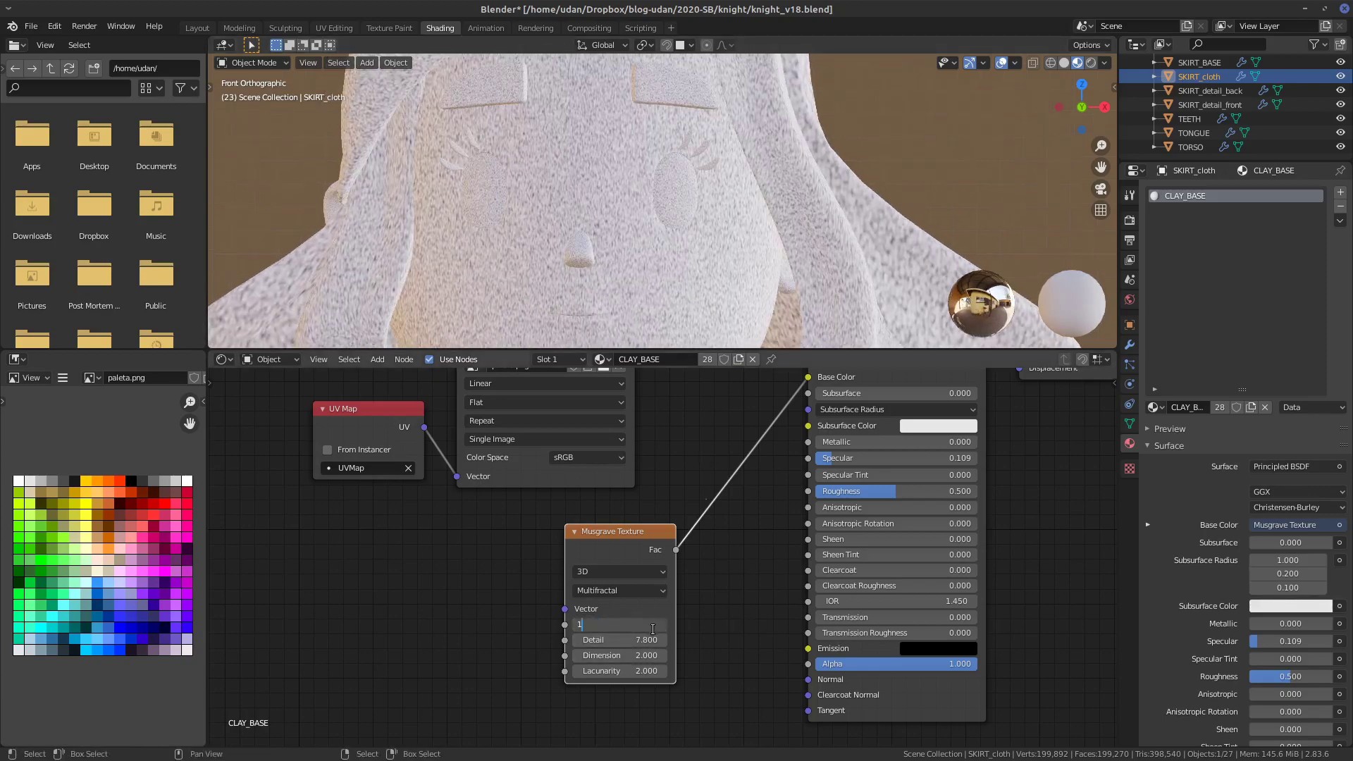
pyautogui.write('150')
pyautogui.press('Return')
# - Set the Musgrave Texture's Dimension to 0.200 and Lacunarity to 4.000, and place the node below the paleta.png node
pyautogui.moveTo(754, 243); pyautogui.dragTo(707, 251, button='middle')
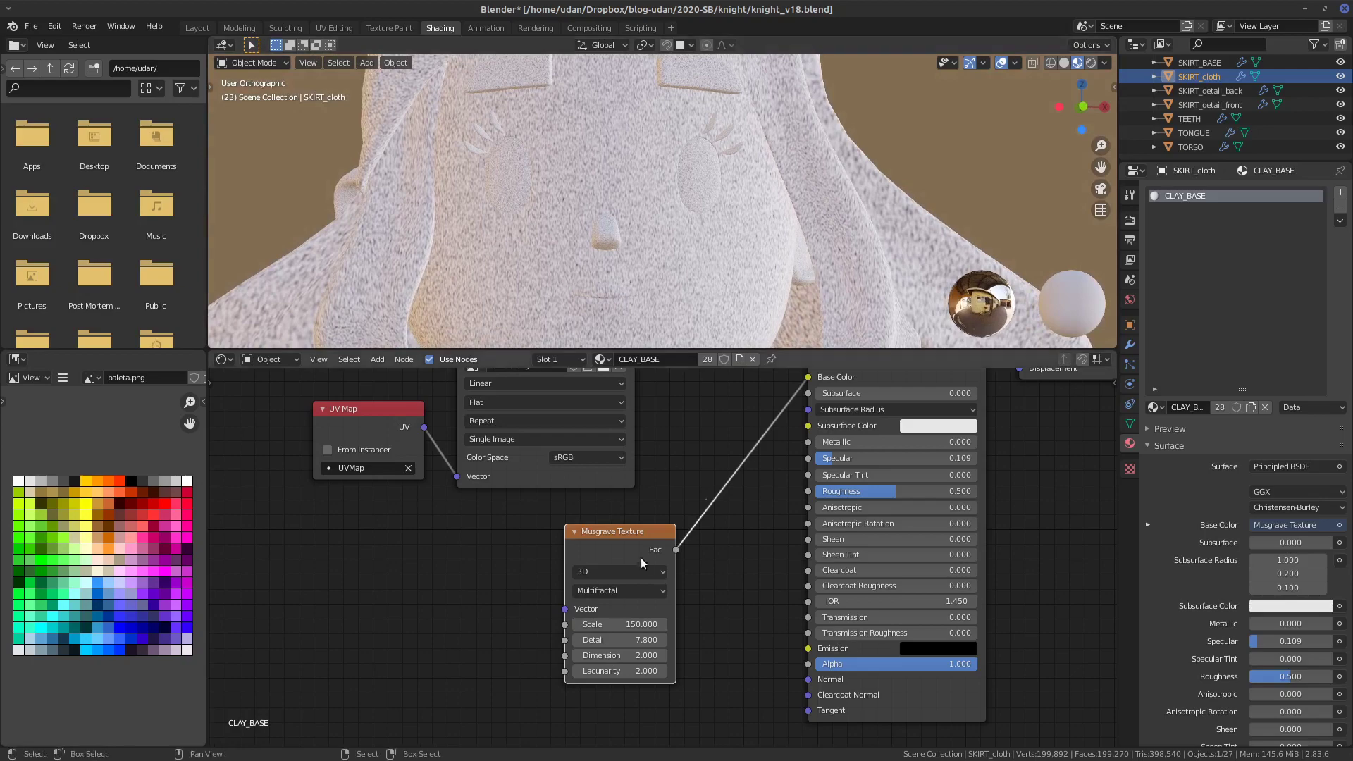
pyautogui.moveTo(641, 557); pyautogui.dragTo(610, 555)
pyautogui.moveTo(614, 653); pyautogui.dragTo(525, 650)
pyautogui.scroll(3, 703, 214)
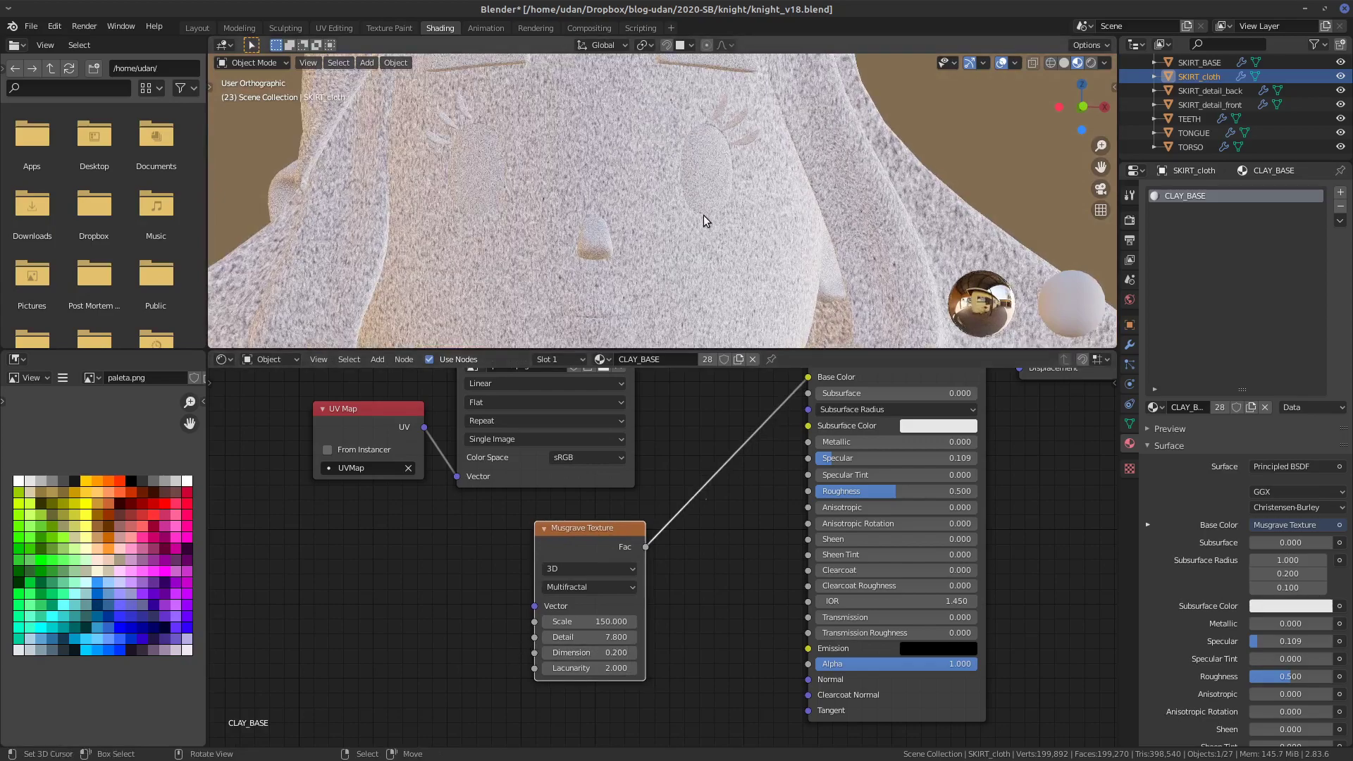
pyautogui.scroll(4, 704, 223)
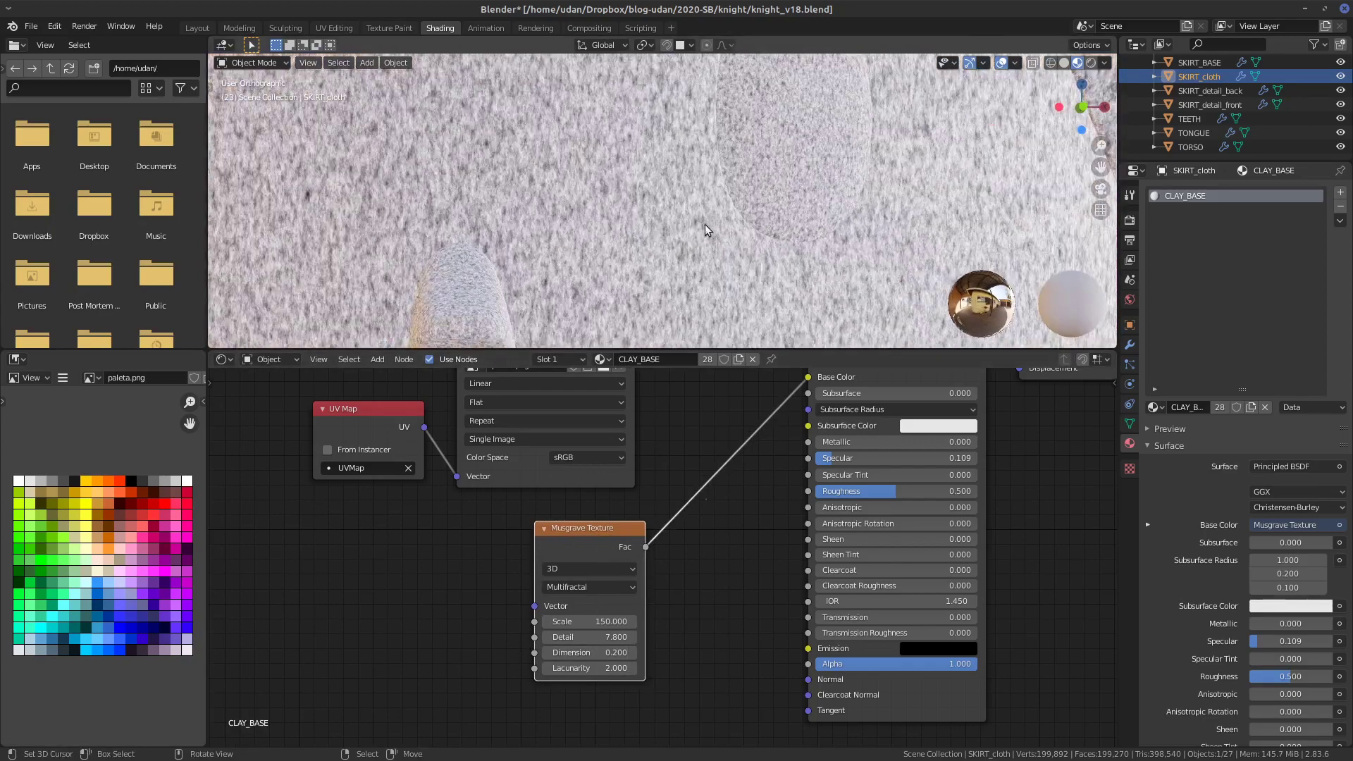
pyautogui.scroll(-5, 704, 226)
pyautogui.moveTo(612, 668)
pyautogui.mouseDown()
pyautogui.moveTo(568, 668)
pyautogui.moveTo(596, 668)
pyautogui.mouseUp()
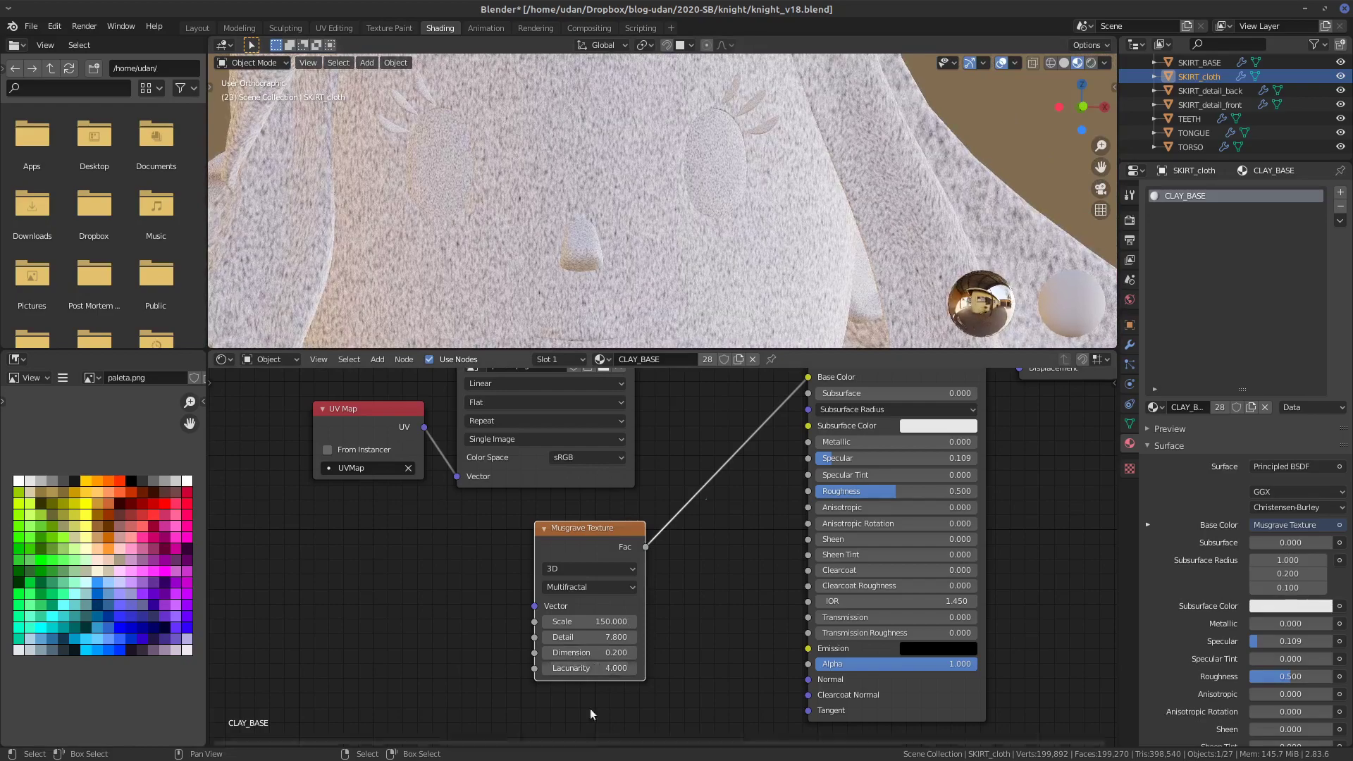
pyautogui.moveTo(648, 256); pyautogui.dragTo(654, 281, button='middle')
pyautogui.scroll(-1, 739, 564)
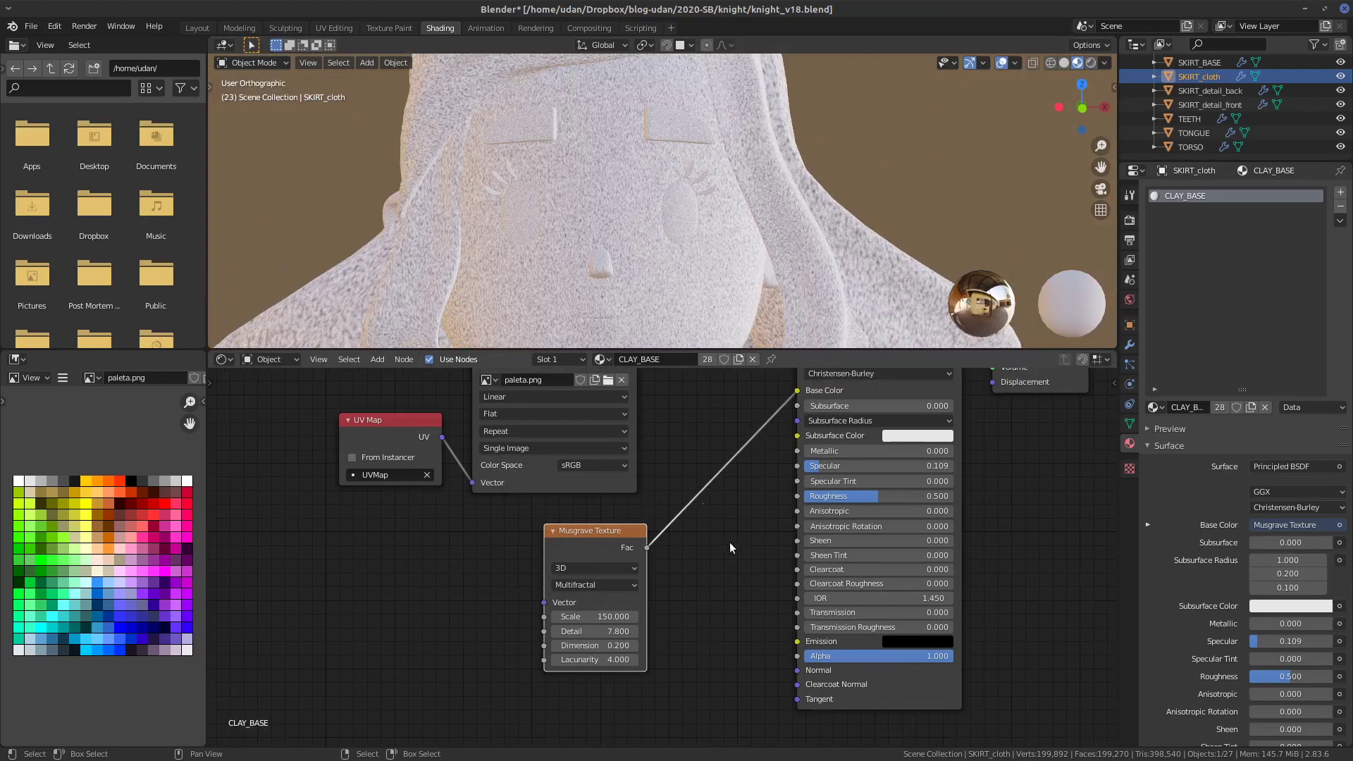
pyautogui.moveTo(730, 543); pyautogui.dragTo(720, 607, button='middle')
pyautogui.moveTo(594, 593); pyautogui.dragTo(573, 585)
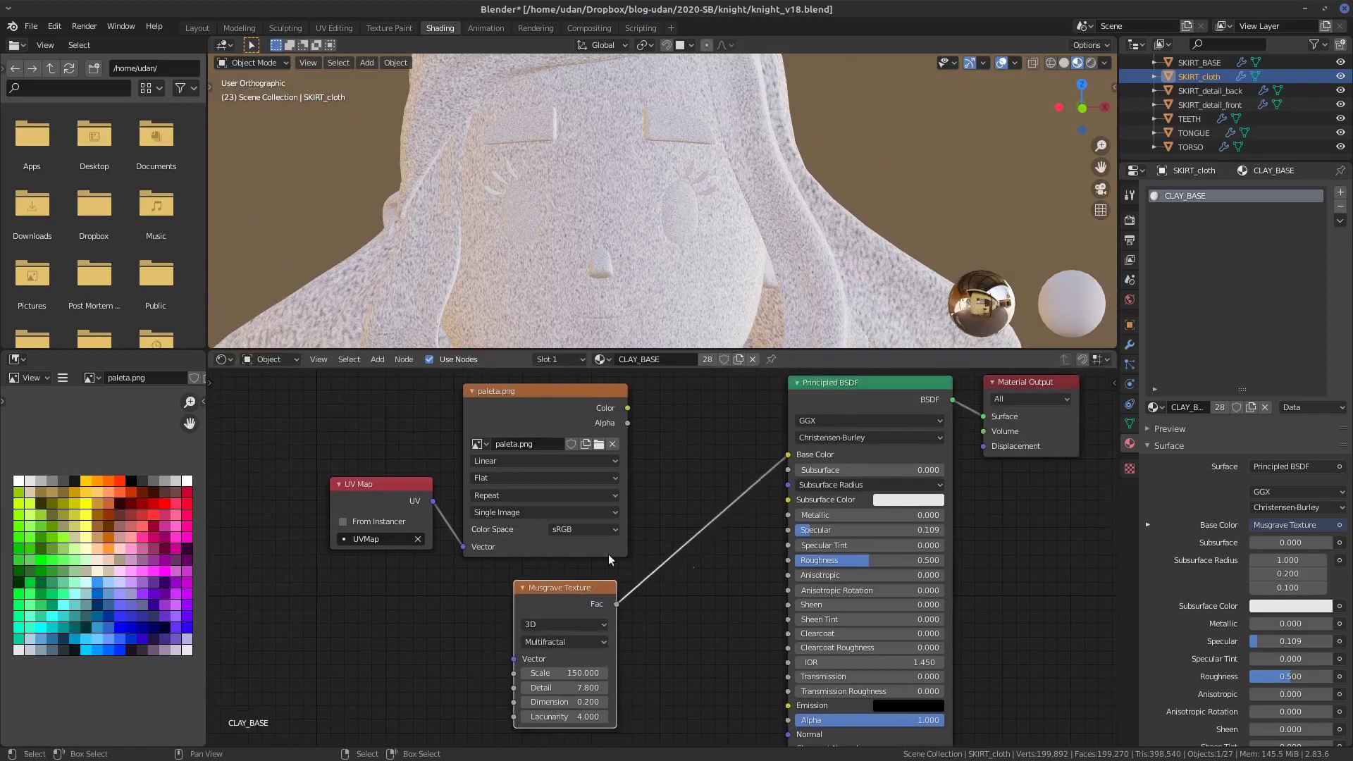
# - Inspect the Musgrave pattern on the character's hair, torso, skirt and arms from several angles, returning to the front view
pyautogui.moveTo(797, 231); pyautogui.dragTo(735, 228, button='middle')
pyautogui.scroll(-6, 734, 228)
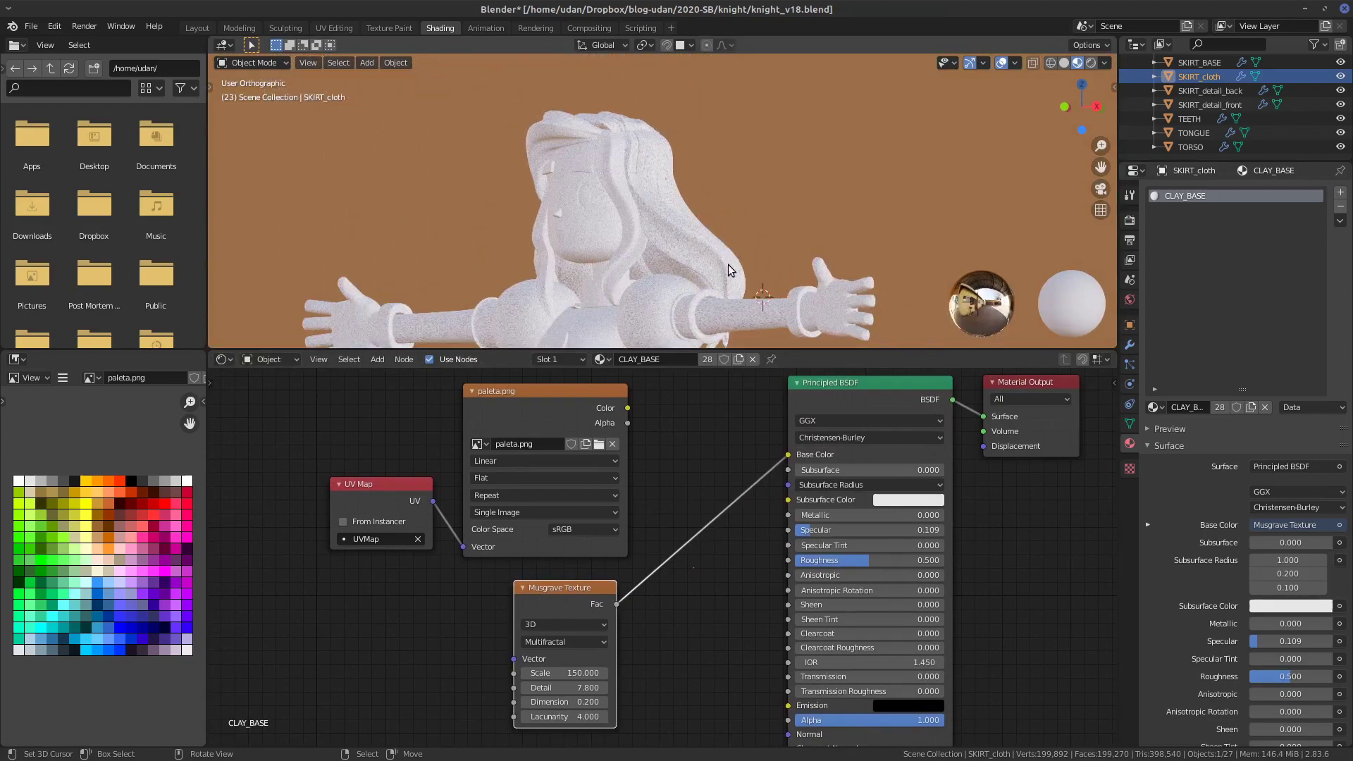
pyautogui.keyDown('shift'); pyautogui.moveTo(720, 288); pyautogui.dragTo(664, 171, button='middle'); pyautogui.keyUp('shift')
pyautogui.scroll(2, 668, 242)
pyautogui.moveTo(666, 243); pyautogui.dragTo(715, 133, button='middle')
pyautogui.scroll(-2, 675, 255)
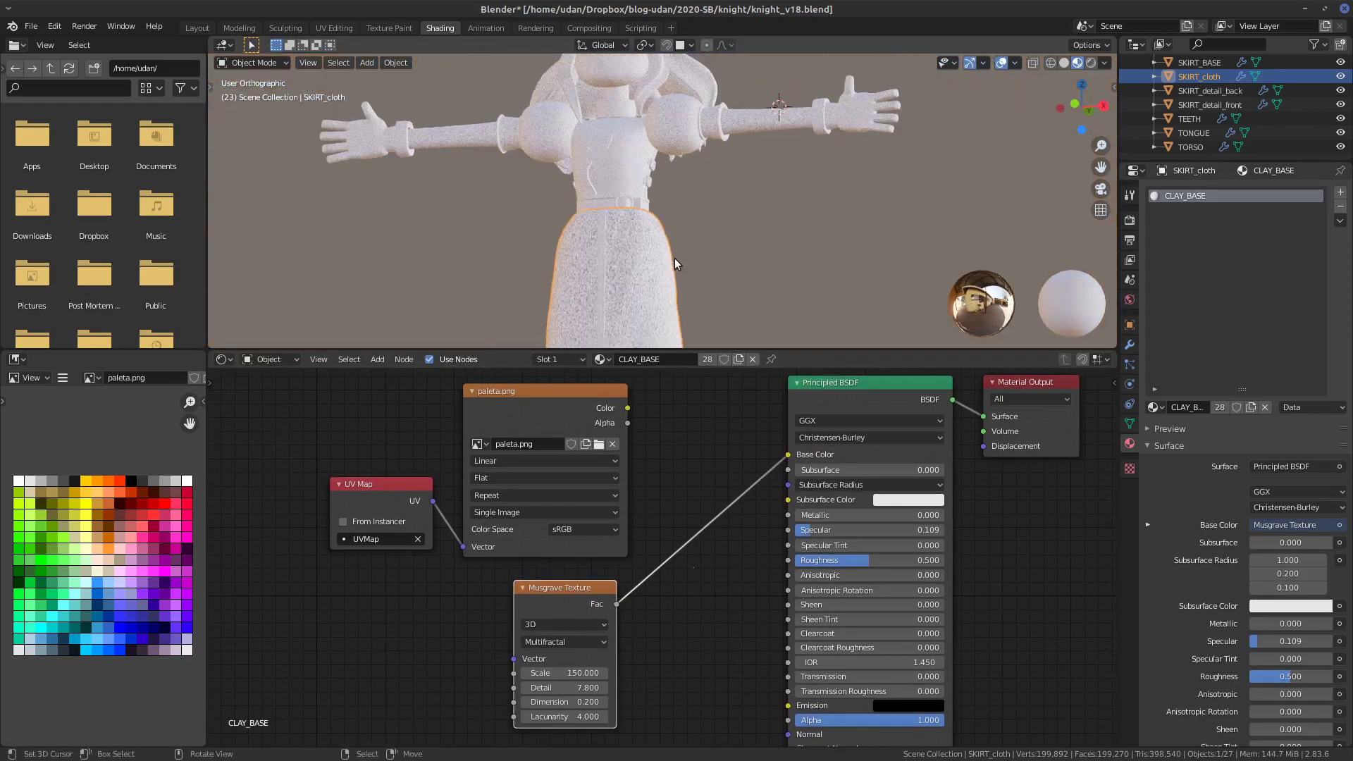
pyautogui.scroll(4, 676, 260)
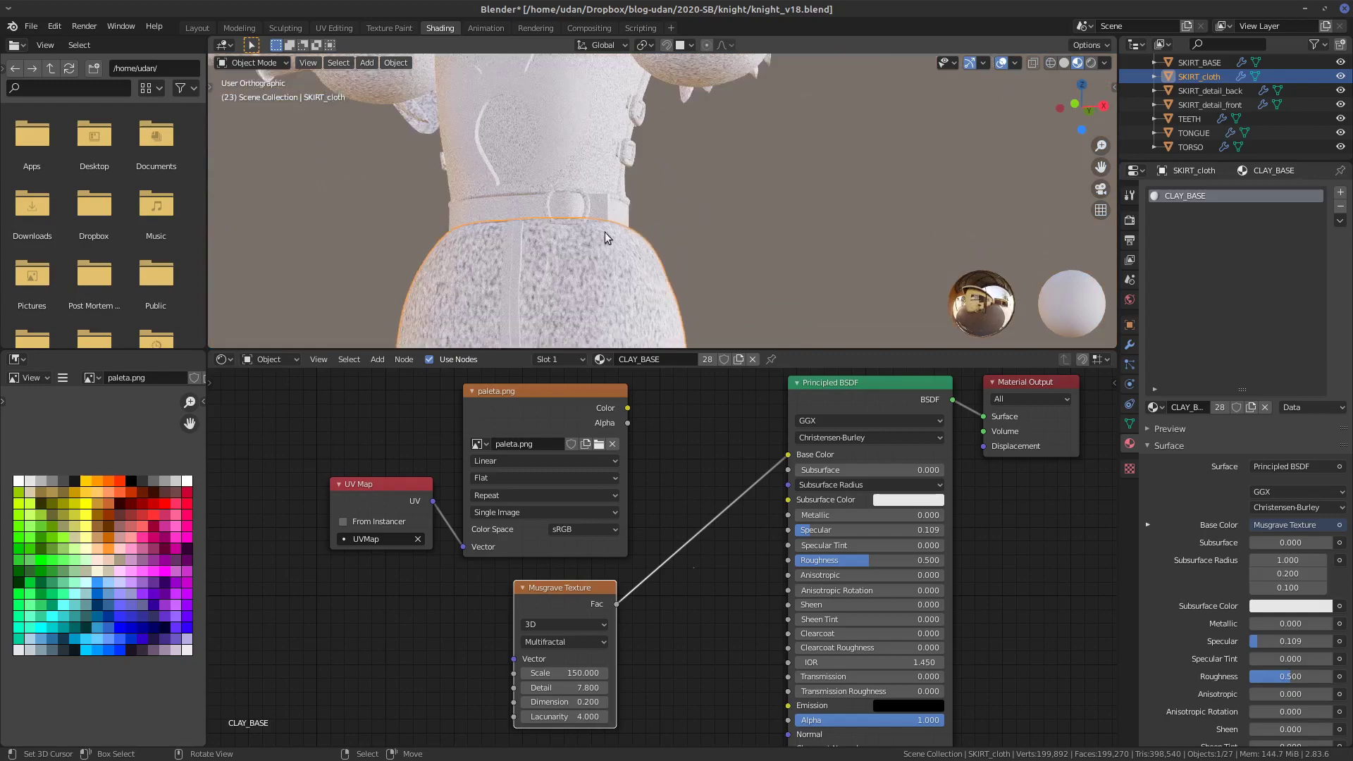
pyautogui.keyDown('shift'); pyautogui.moveTo(578, 275); pyautogui.dragTo(638, 274, button='middle'); pyautogui.keyUp('shift')
pyautogui.keyDown('shift'); pyautogui.moveTo(602, 155); pyautogui.dragTo(633, 147, button='middle'); pyautogui.keyUp('shift')
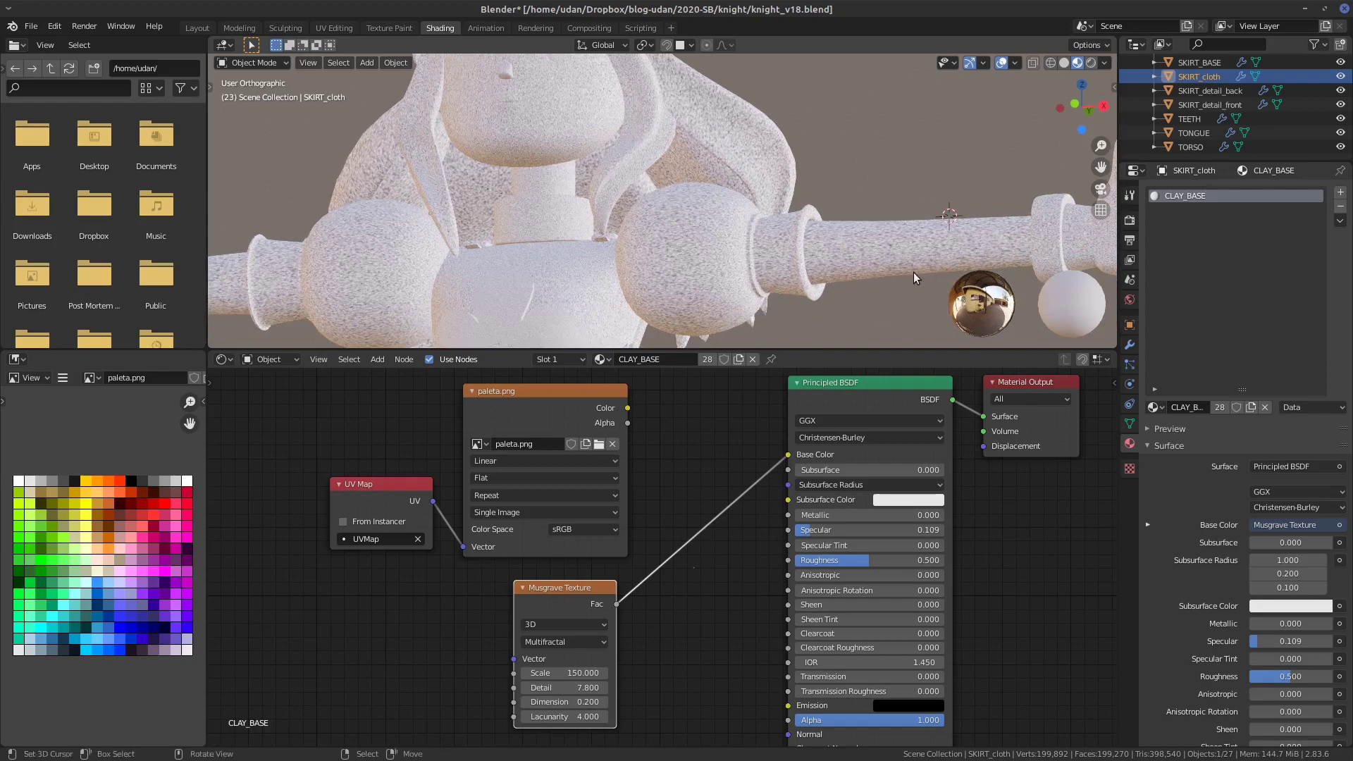
pyautogui.moveTo(833, 273); pyautogui.dragTo(723, 323, button='middle')
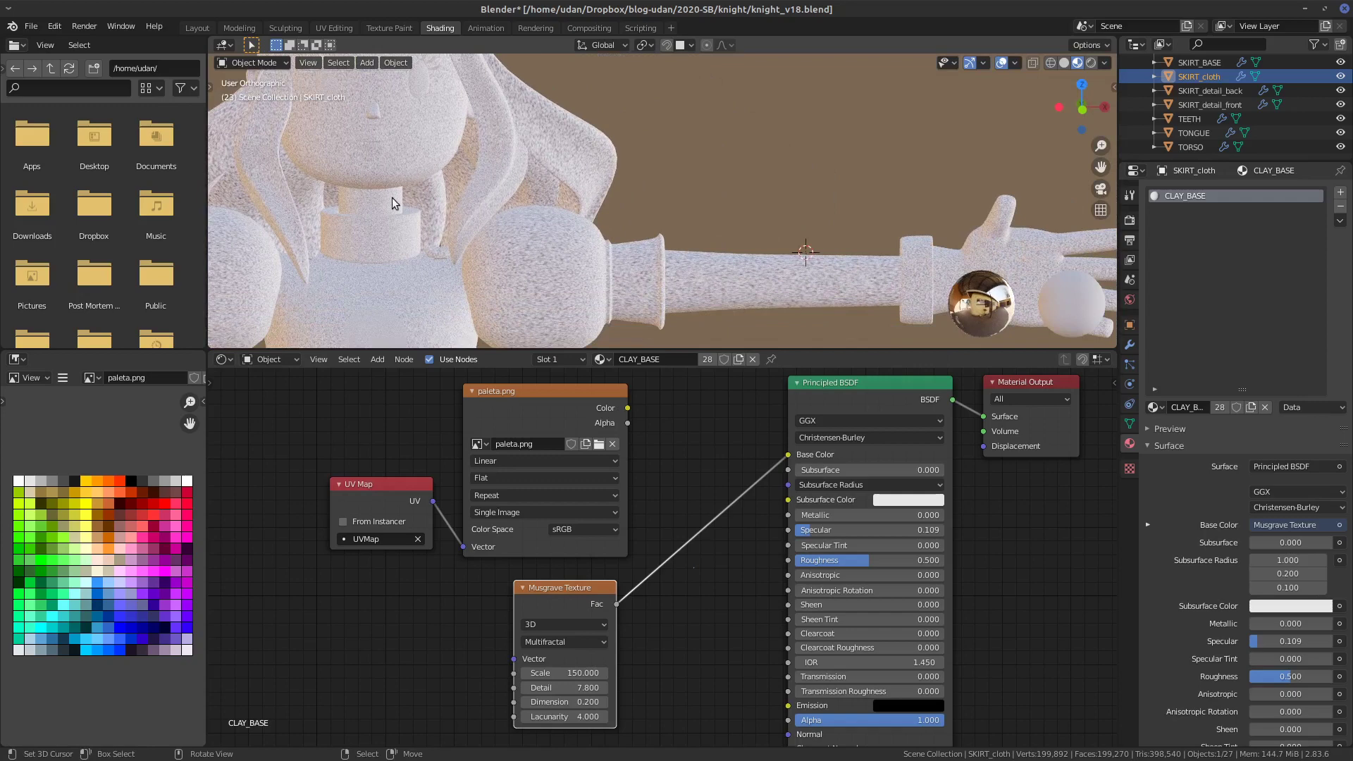
pyautogui.moveTo(584, 591); pyautogui.dragTo(597, 587)
pyautogui.keyDown('shift'); pyautogui.moveTo(621, 247); pyautogui.dragTo(836, 229, button='middle'); pyautogui.keyUp('shift')
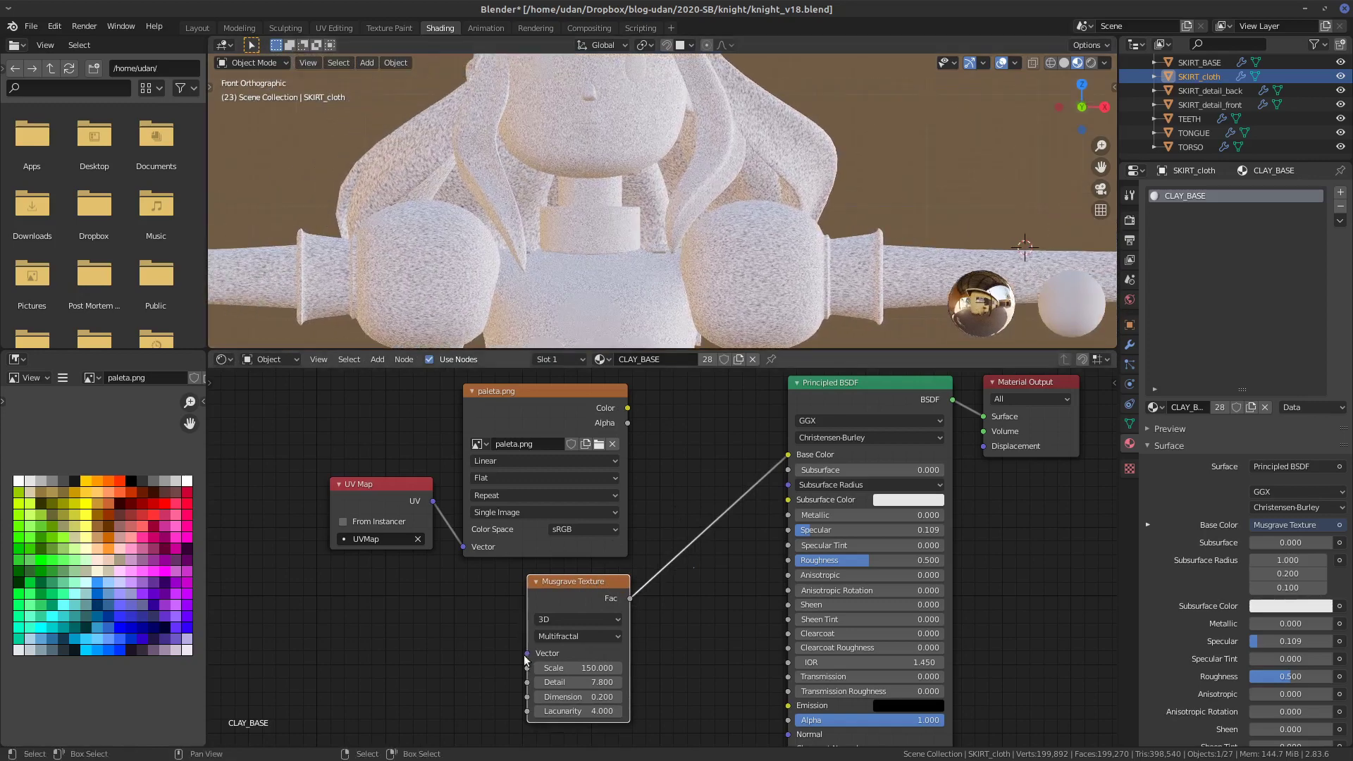
# - Set the Musgrave Texture's Scale to 10
pyautogui.moveTo(527, 654); pyautogui.dragTo(431, 678)
pyautogui.moveTo(526, 655); pyautogui.dragTo(423, 656)
pyautogui.keyDown('shift'); pyautogui.moveTo(738, 150); pyautogui.dragTo(696, 170, button='middle'); pyautogui.keyUp('shift')
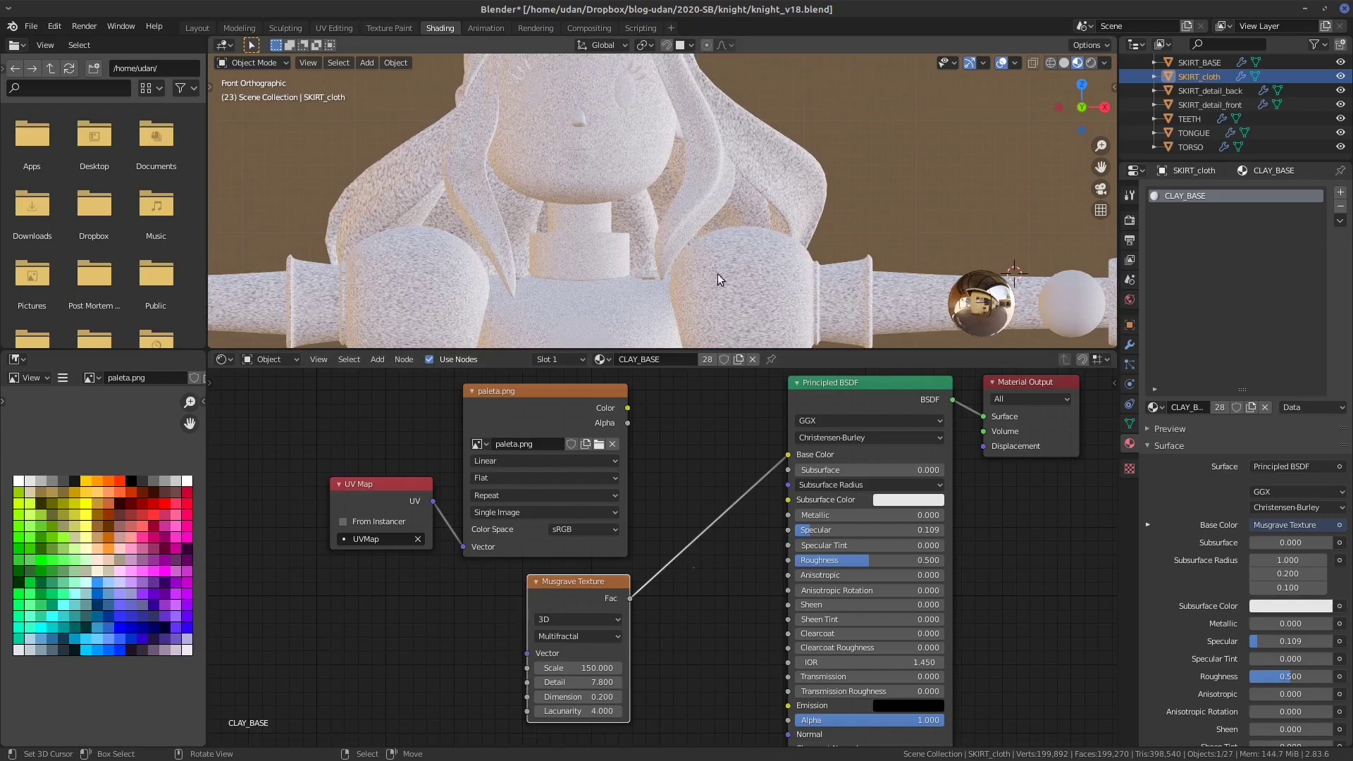
pyautogui.moveTo(585, 668); pyautogui.dragTo(215, 698)
pyautogui.click(593, 670)
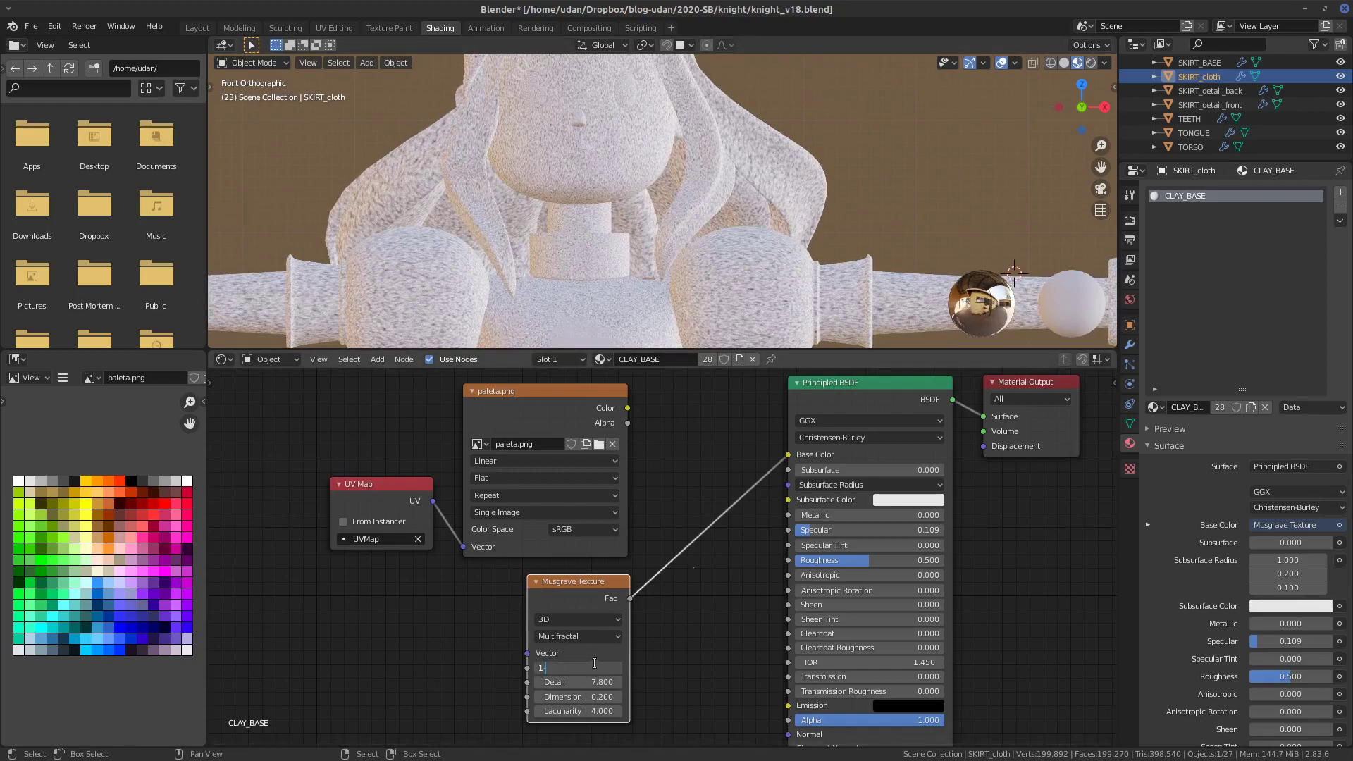
pyautogui.press('Return')
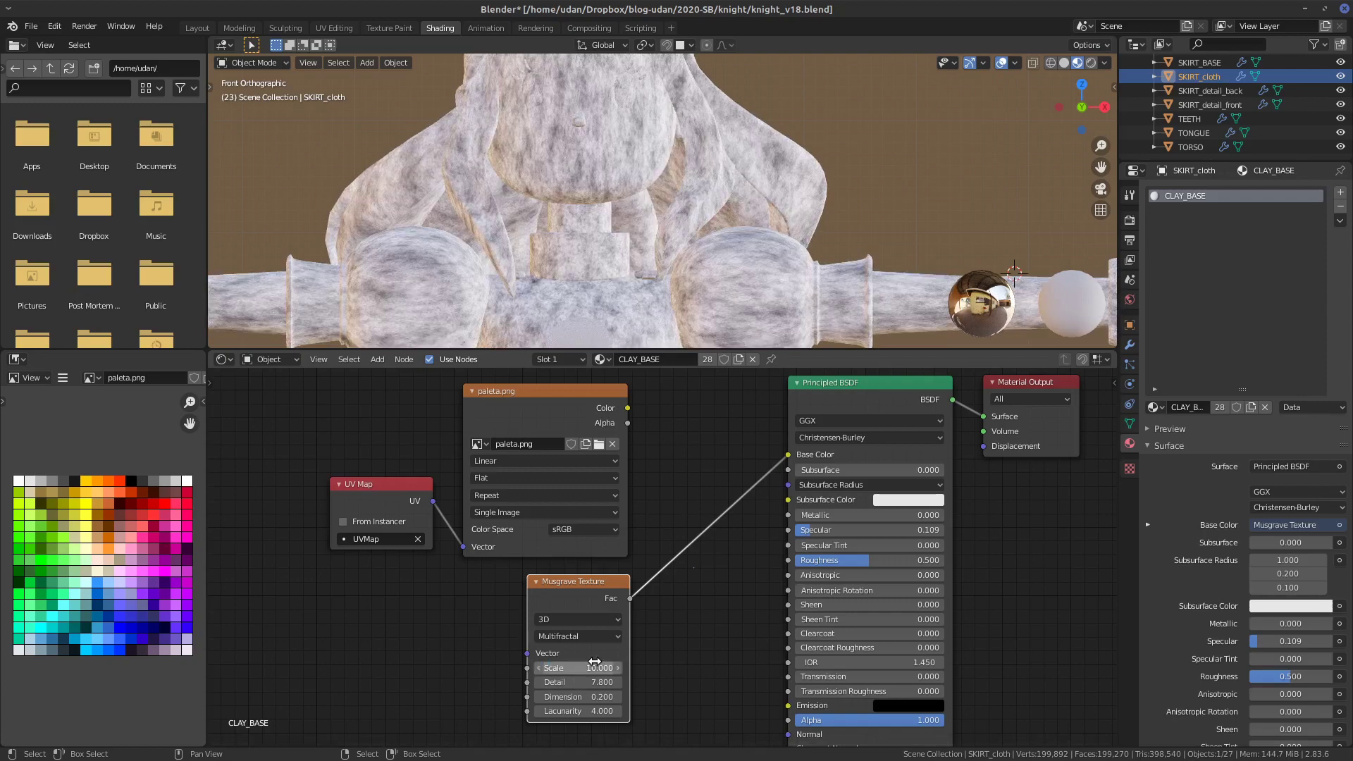
# - Set the Musgrave Texture's Dimension and Lacunarity both to 1.000, and check the pattern on the face, arms and torso
pyautogui.doubleClick(599, 697)
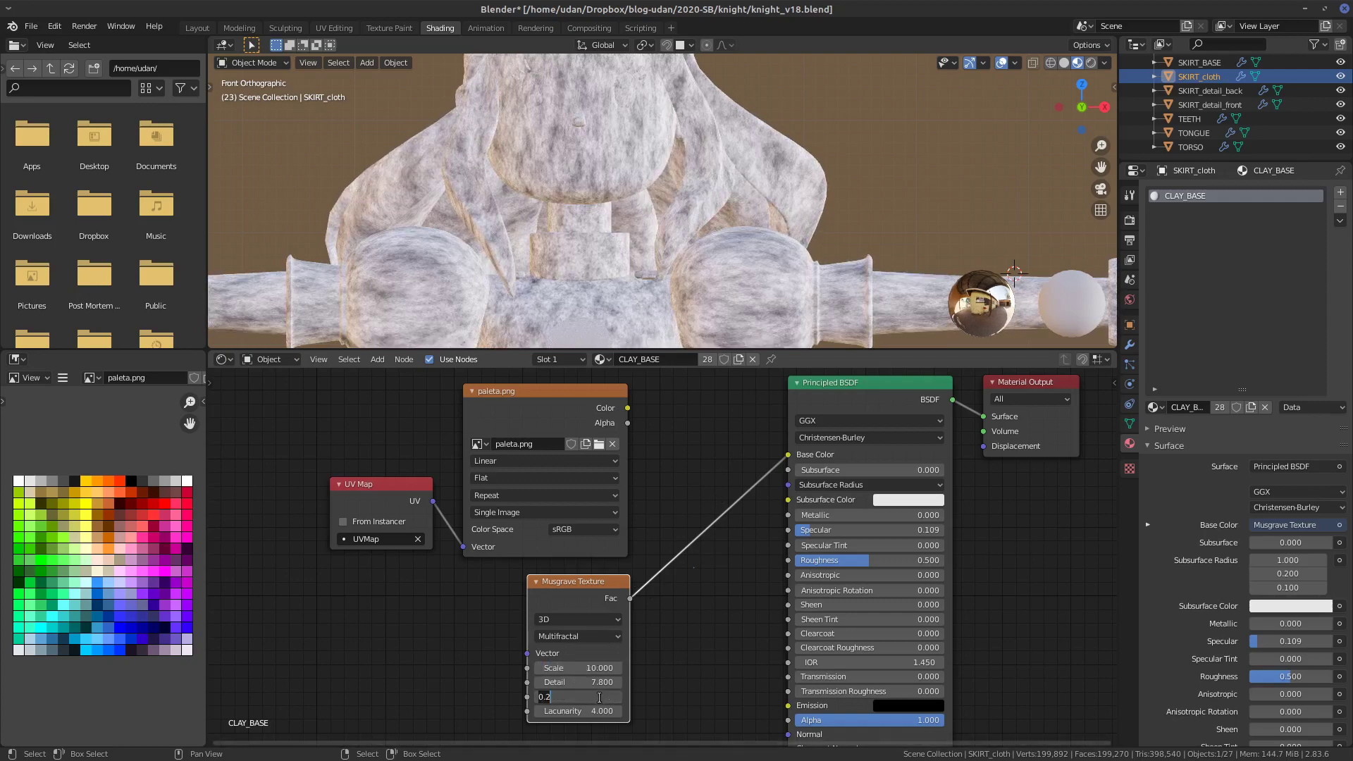
pyautogui.press('Return')
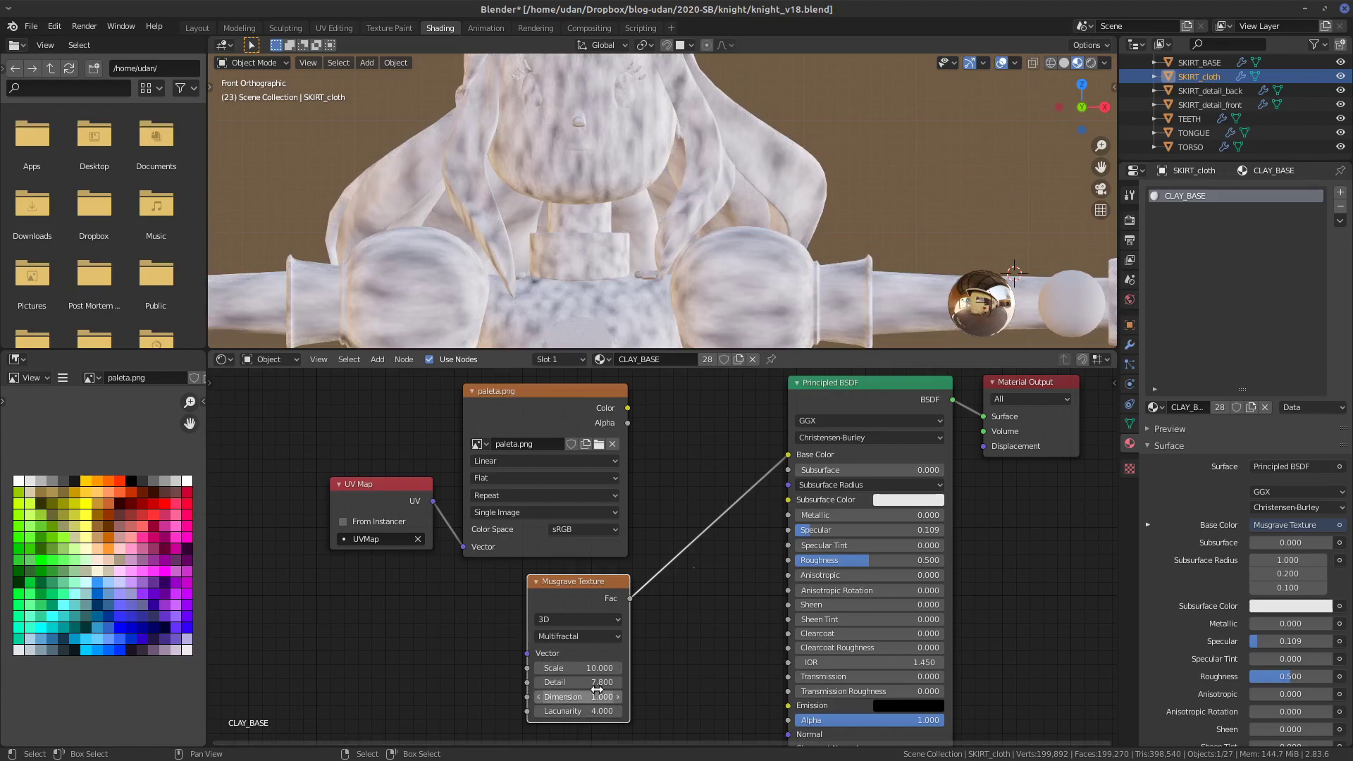
pyautogui.keyDown('shift'); pyautogui.moveTo(747, 234); pyautogui.dragTo(760, 169, button='middle'); pyautogui.keyUp('shift')
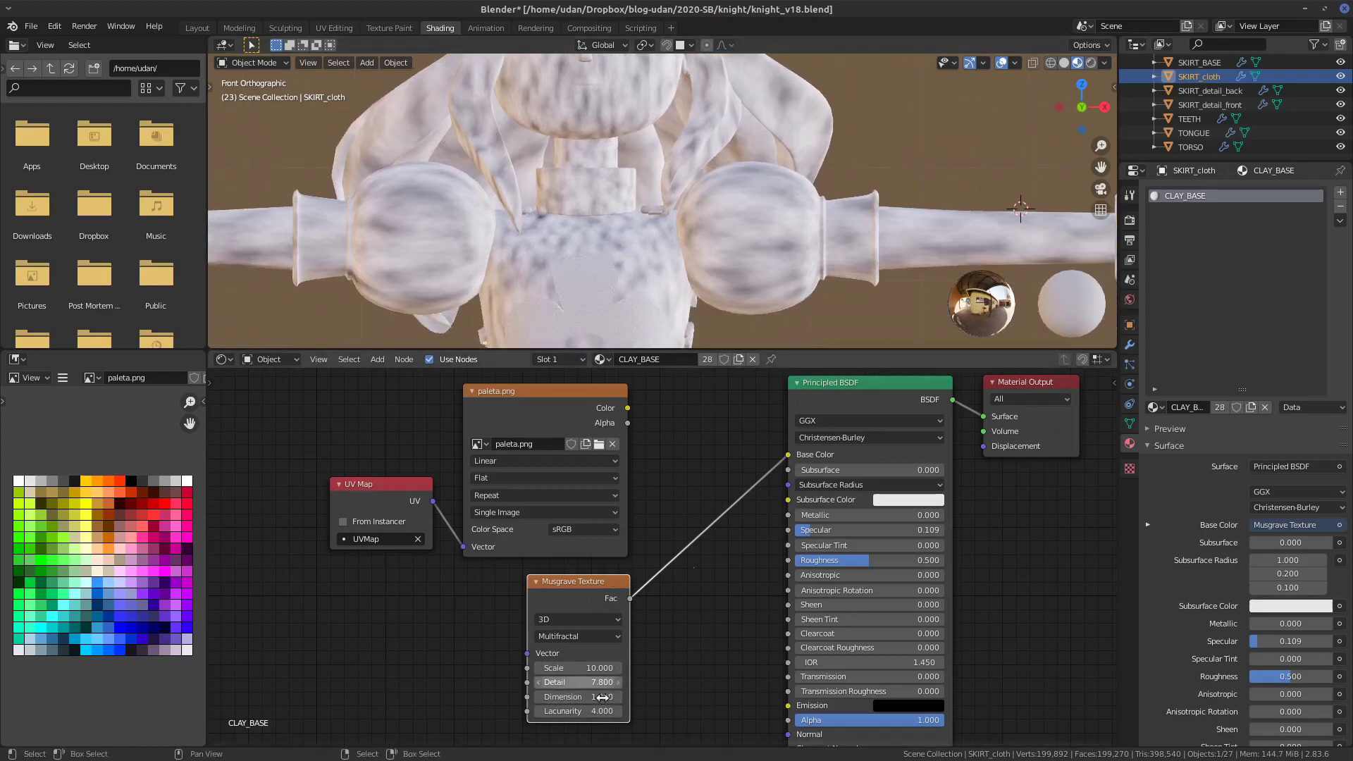
pyautogui.moveTo(597, 711)
pyautogui.mouseDown()
pyautogui.moveTo(564, 711)
pyautogui.moveTo(601, 709)
pyautogui.mouseUp()
pyautogui.keyDown('shift'); pyautogui.moveTo(809, 203); pyautogui.dragTo(770, 184, button='middle'); pyautogui.keyUp('shift')
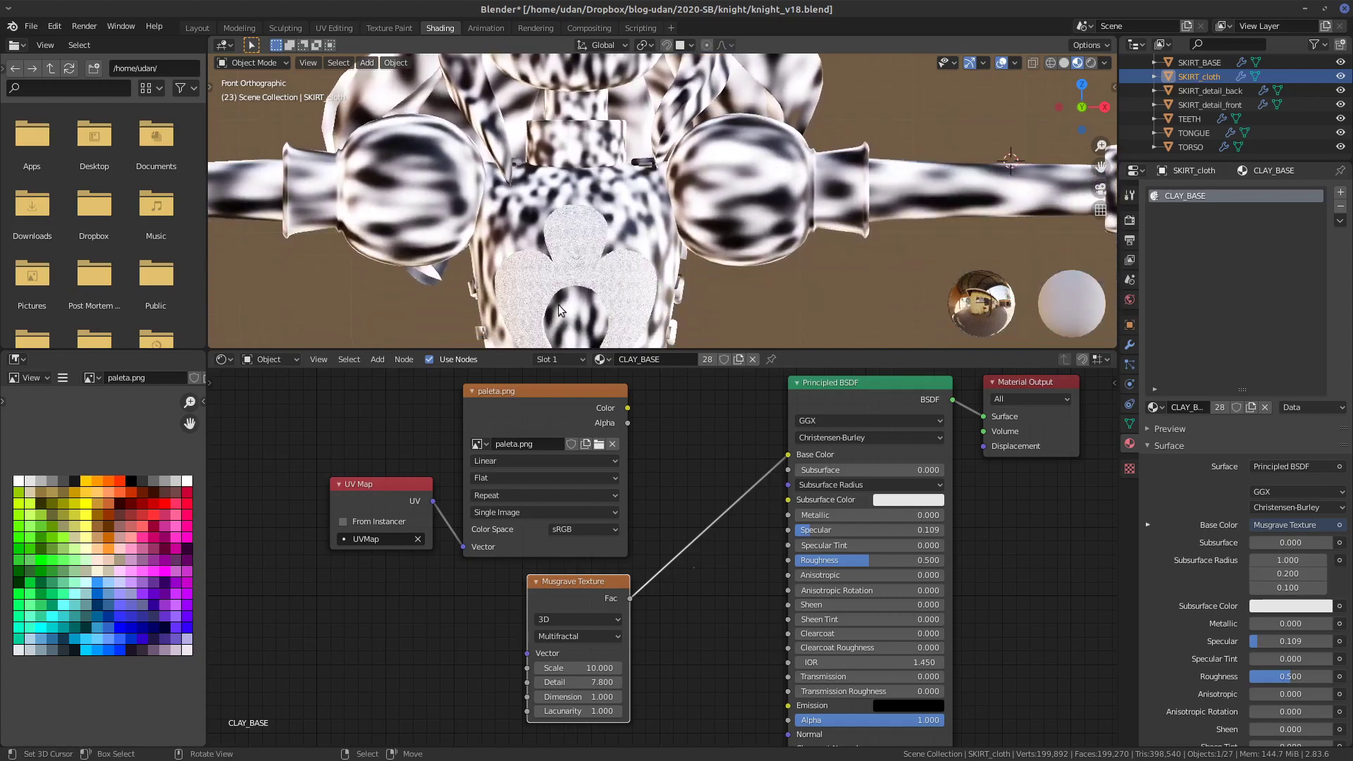
pyautogui.keyDown('shift'); pyautogui.moveTo(776, 210); pyautogui.dragTo(780, 294, button='middle'); pyautogui.keyUp('shift')
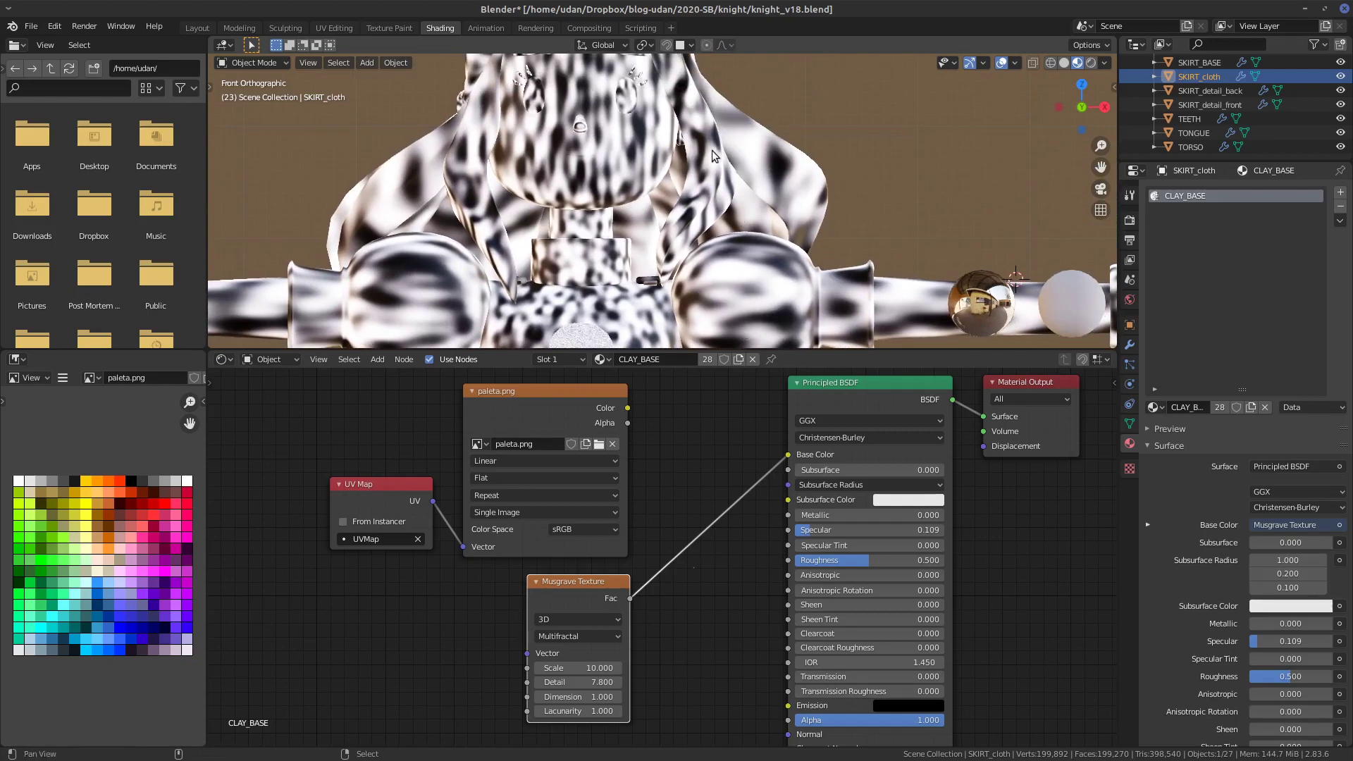
pyautogui.keyDown('shift'); pyautogui.moveTo(760, 251); pyautogui.dragTo(759, 267, button='middle'); pyautogui.keyUp('shift')
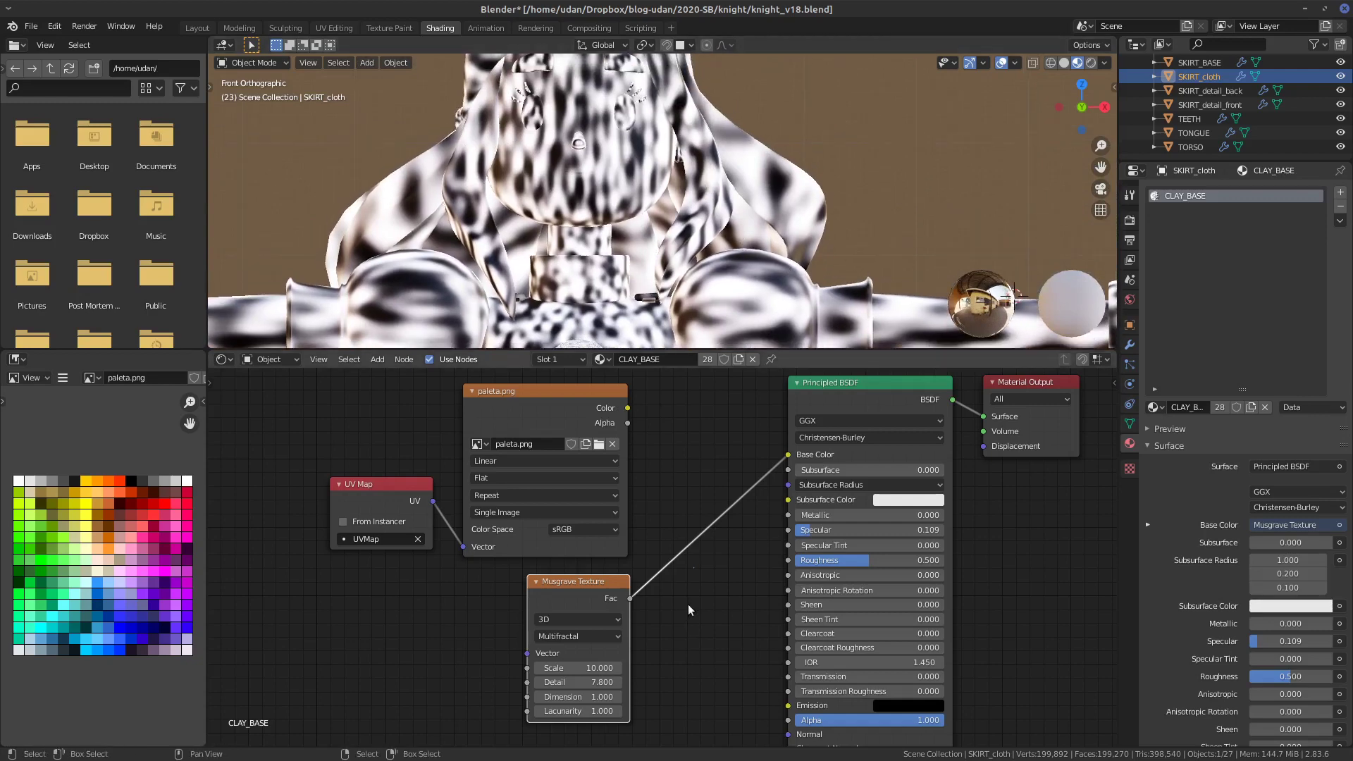
# - Add a Texture Coordinate node below the UV Map node, beside the Musgrave Texture
pyautogui.moveTo(688, 609); pyautogui.dragTo(695, 562, button='middle')
pyautogui.moveTo(616, 548); pyautogui.dragTo(614, 546)
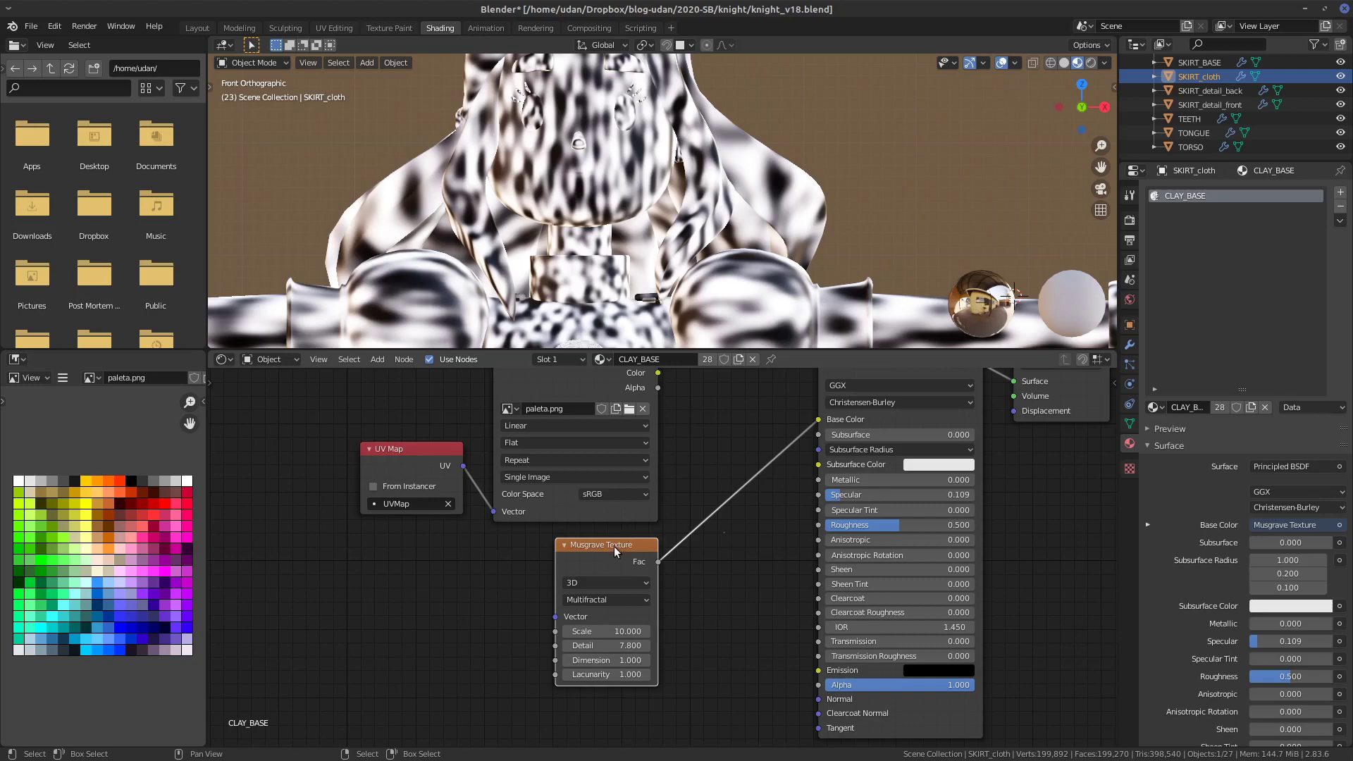
pyautogui.moveTo(555, 617); pyautogui.dragTo(430, 631)
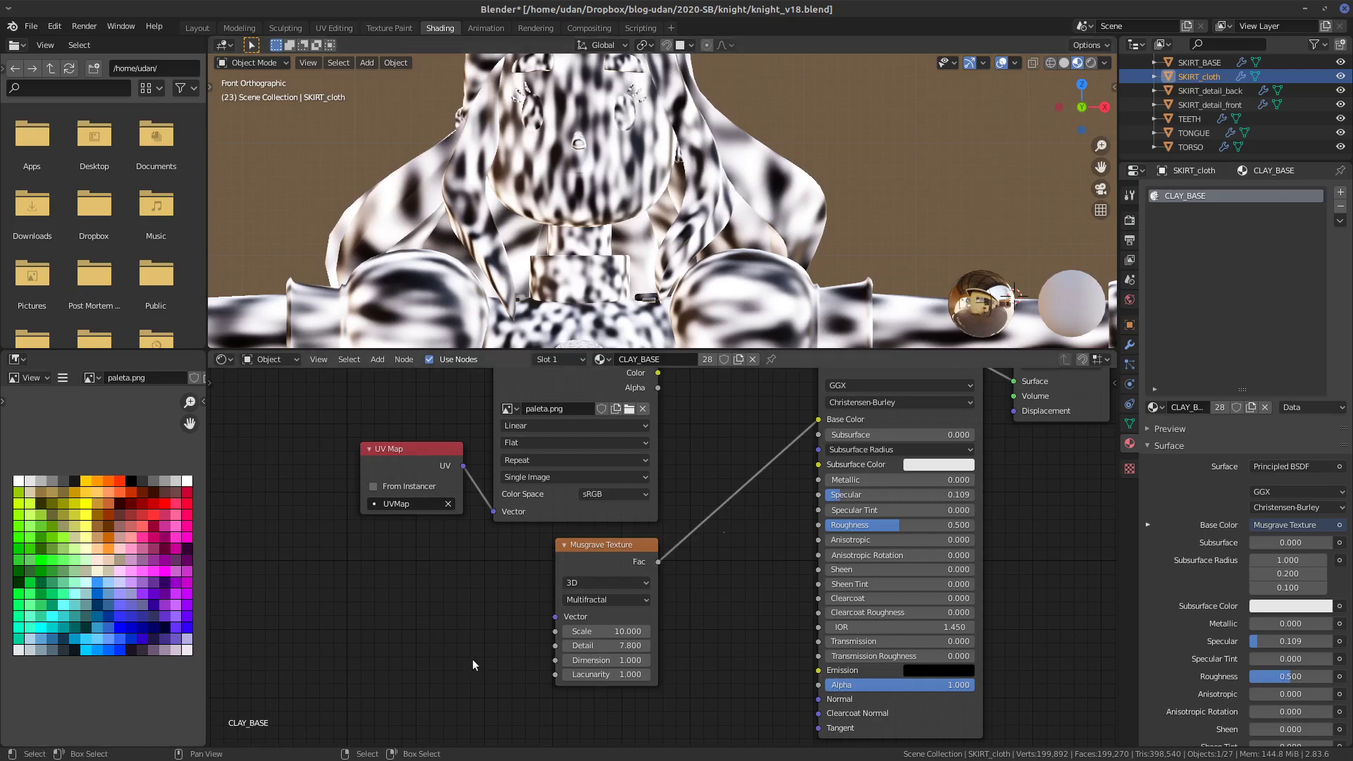
pyautogui.hotkey('shift', 'a')
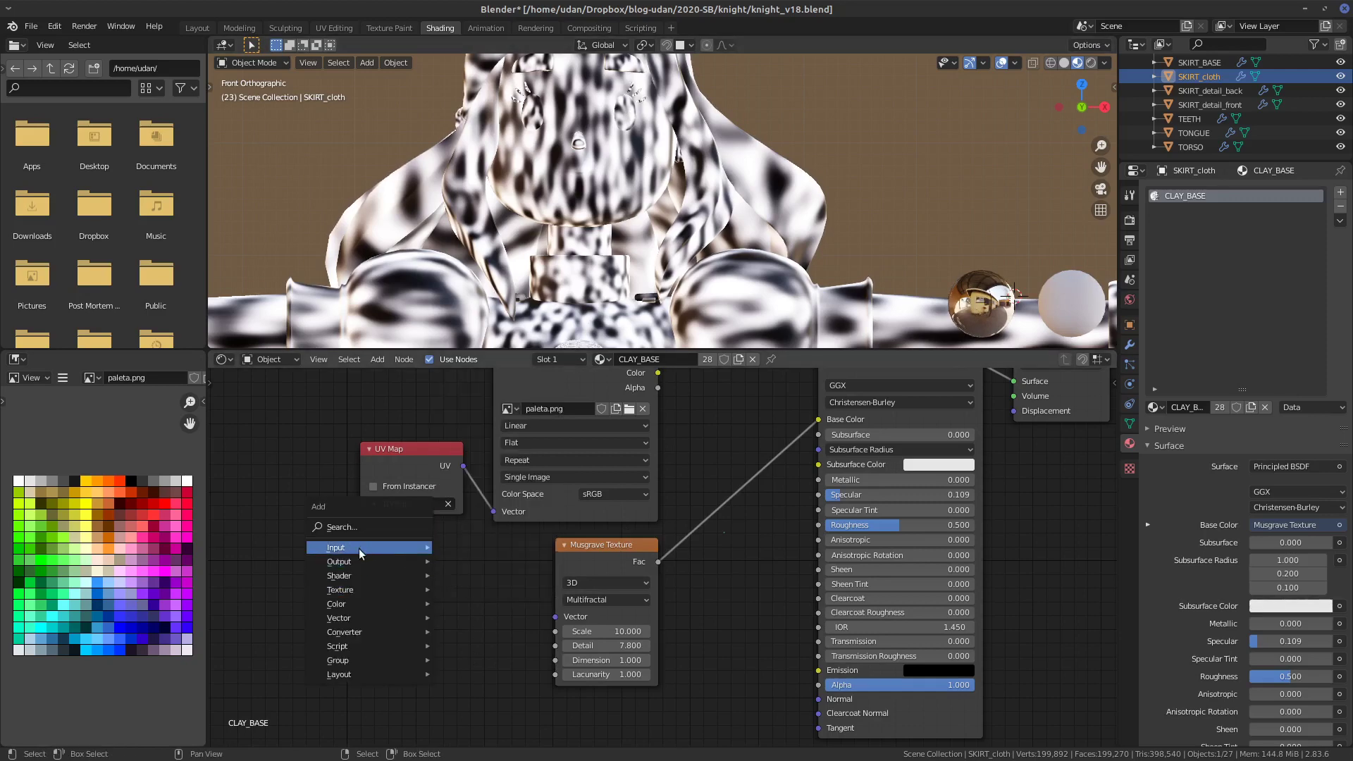
pyautogui.moveTo(368, 549)
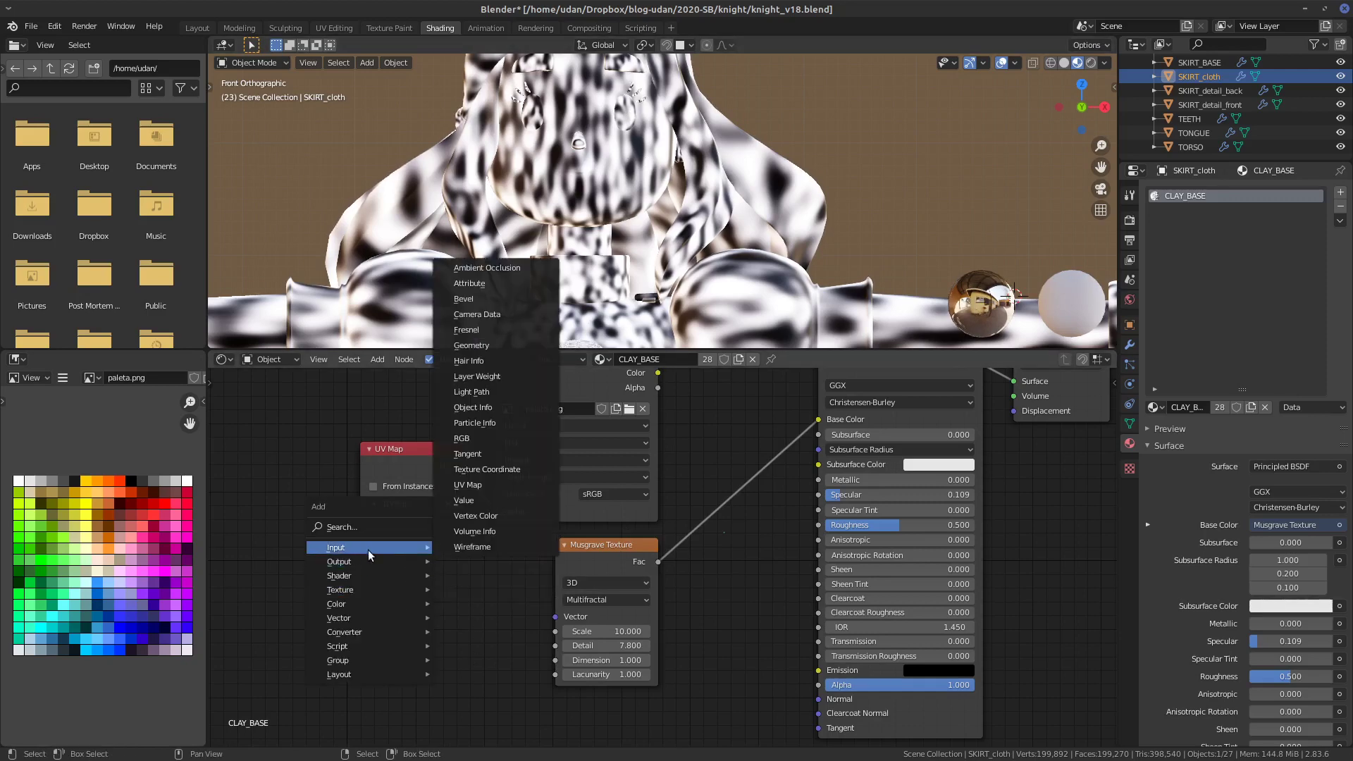
pyautogui.click(492, 469)
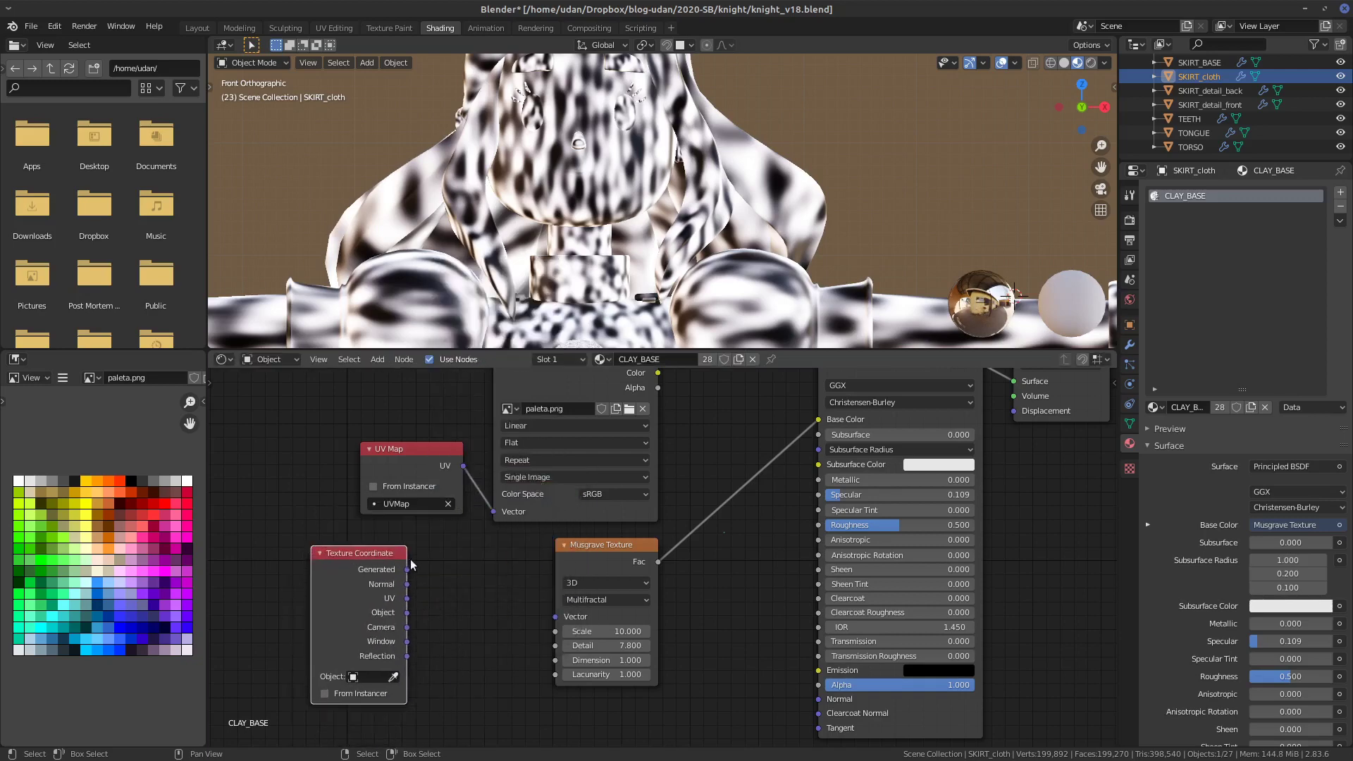
# - Add a Geometry node and place it below the Texture Coordinate node
pyautogui.hotkey('shift', 'a')
pyautogui.moveTo(439, 581)
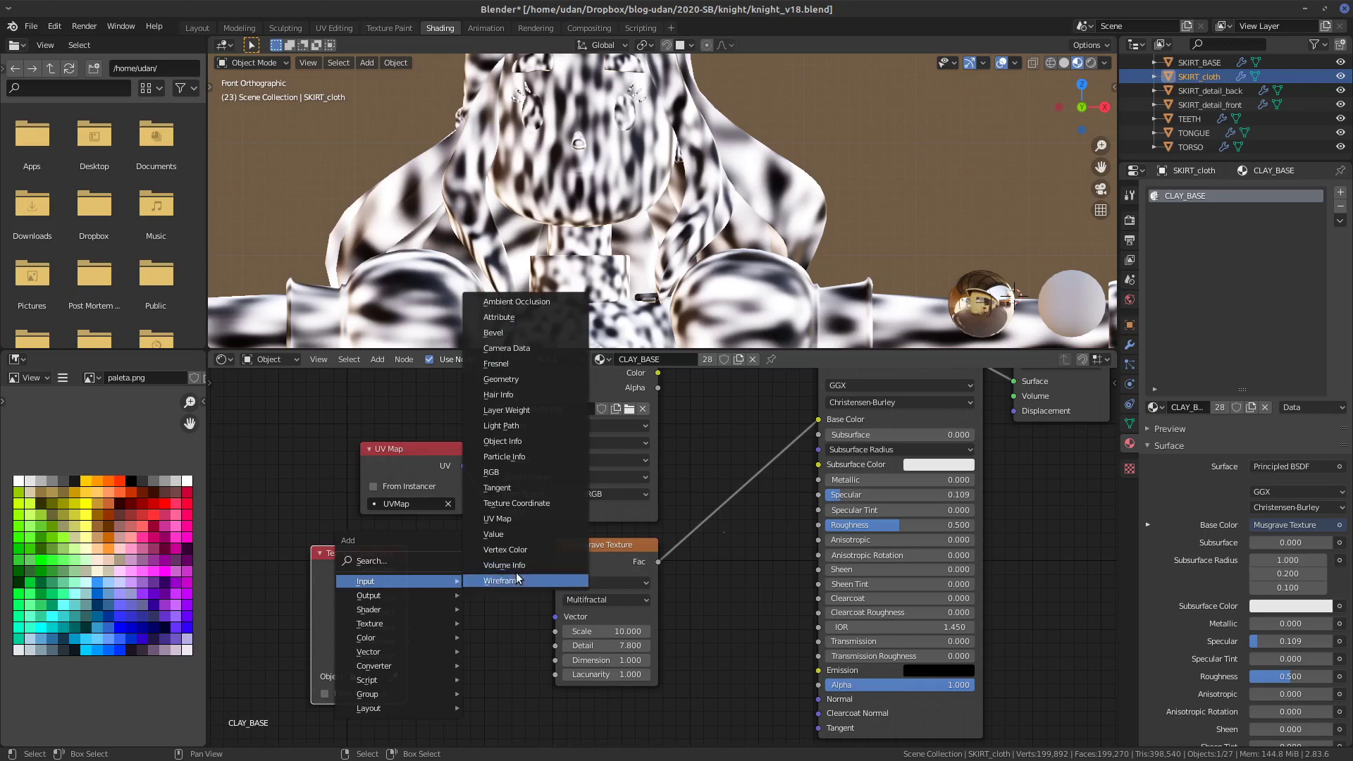
pyautogui.click(523, 380)
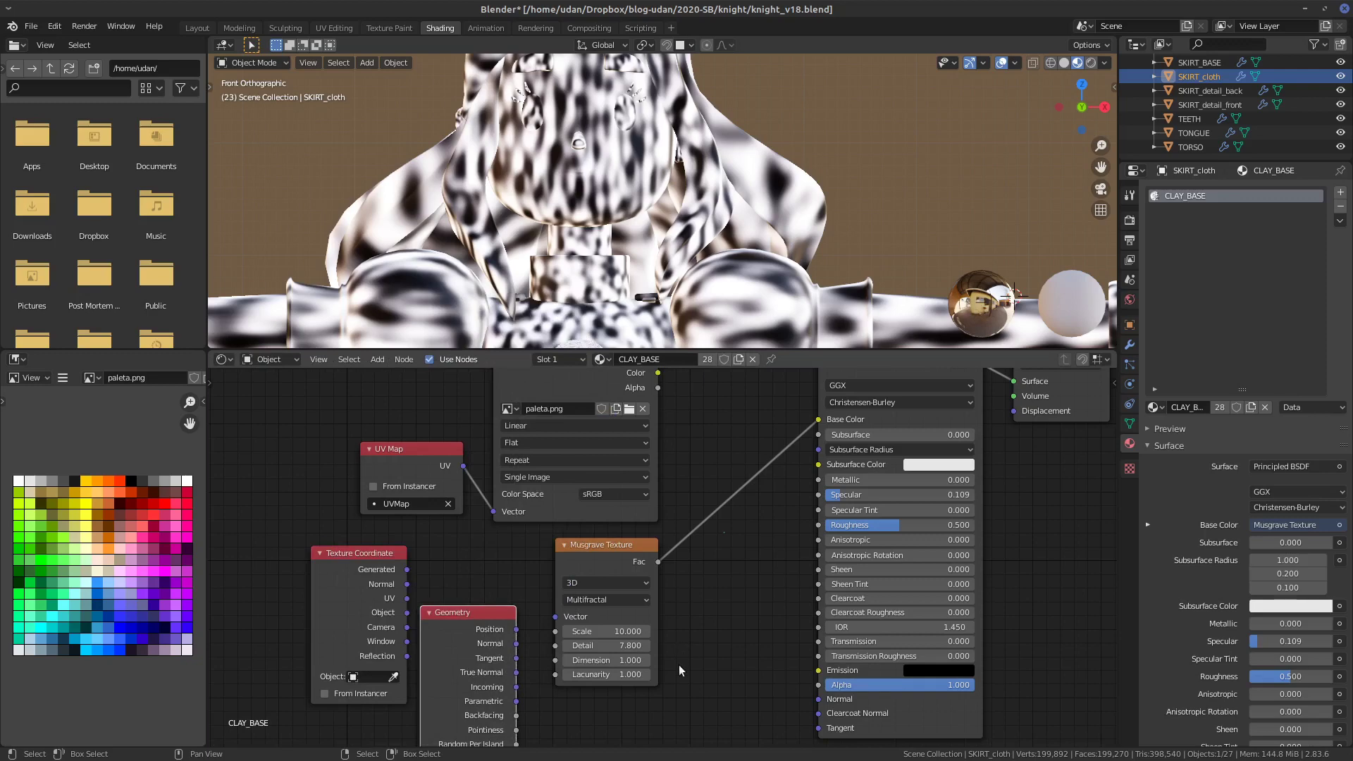
pyautogui.moveTo(692, 649); pyautogui.dragTo(750, 533, button='middle')
pyautogui.press('g')
pyautogui.click(503, 622)
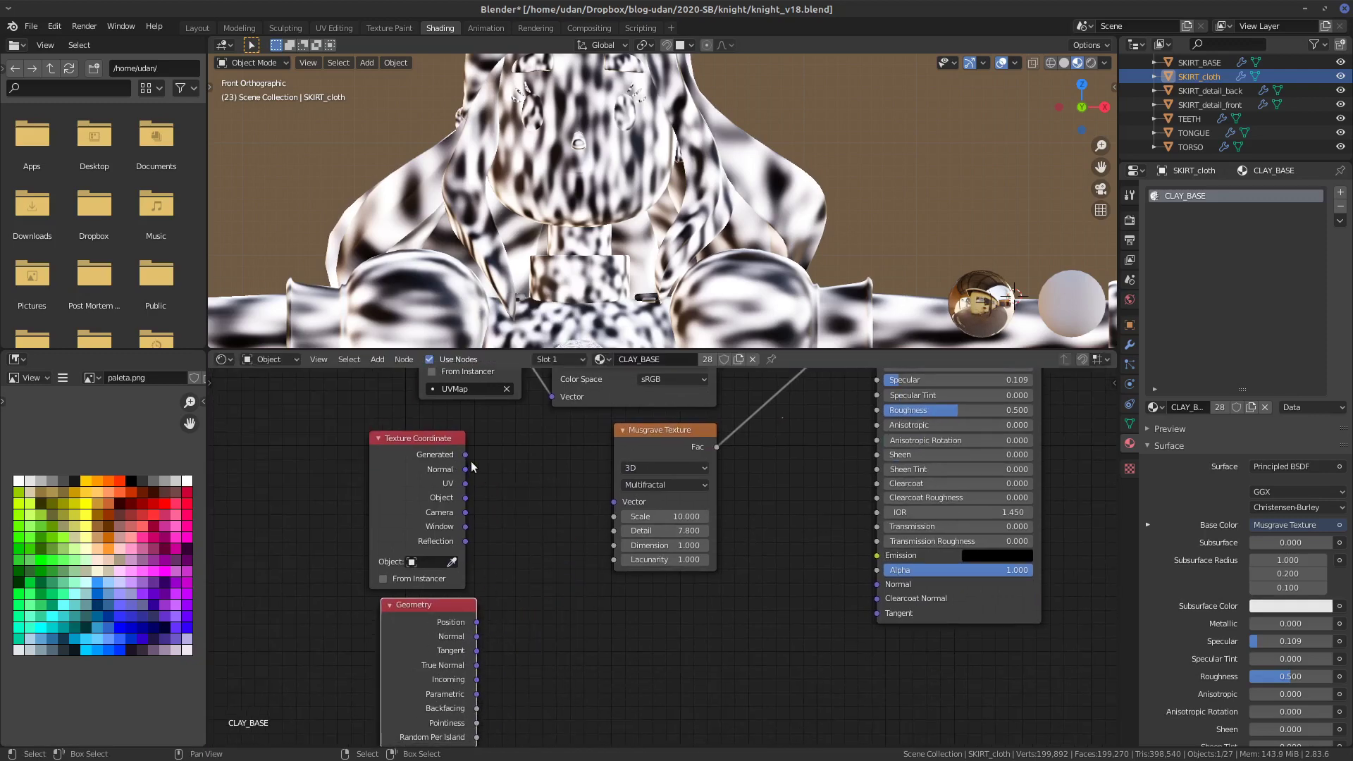
# - Try the Texture Coordinate's Generated output and the Geometry node's Position output as the Musgrave Texture's Vector input
pyautogui.moveTo(465, 455)
pyautogui.mouseDown()
pyautogui.moveTo(514, 509)
pyautogui.moveTo(594, 515)
pyautogui.moveTo(613, 501)
pyautogui.mouseUp()
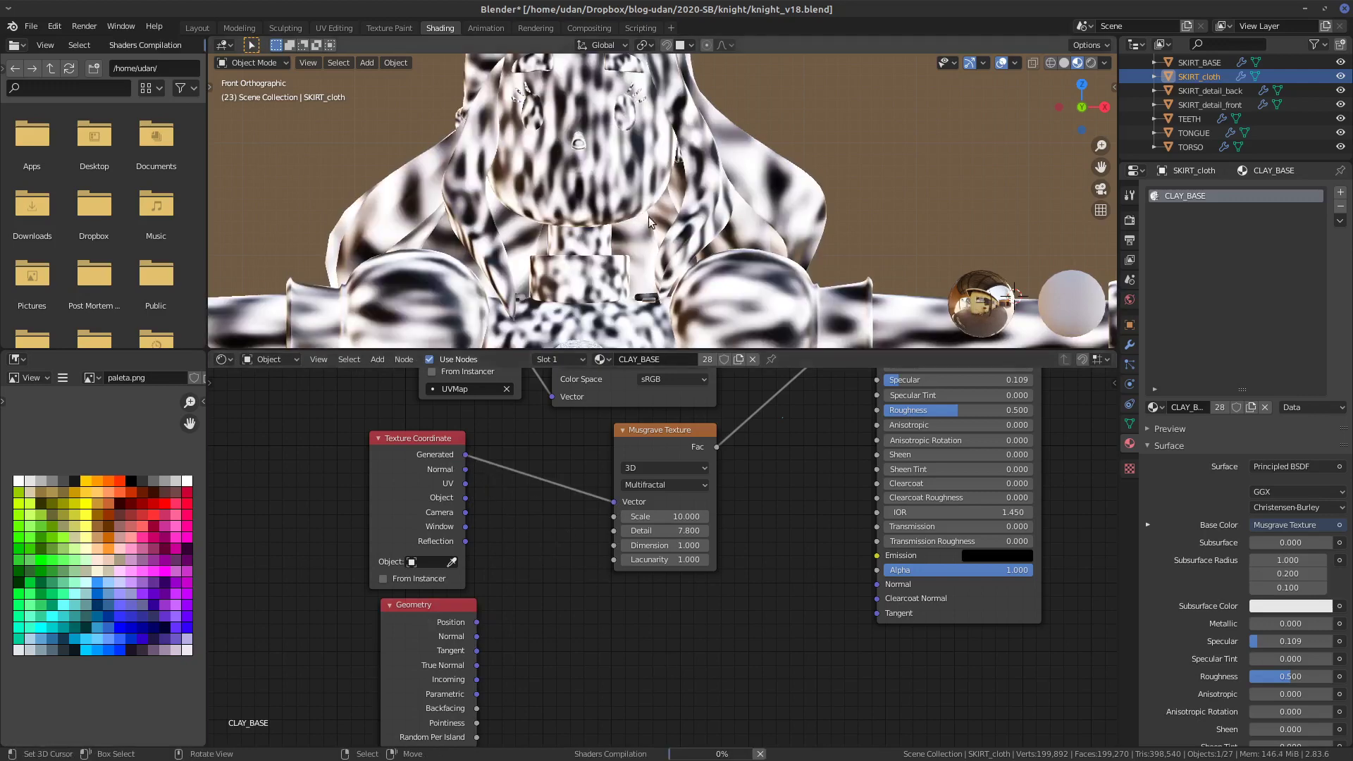
pyautogui.moveTo(613, 502); pyautogui.dragTo(475, 540)
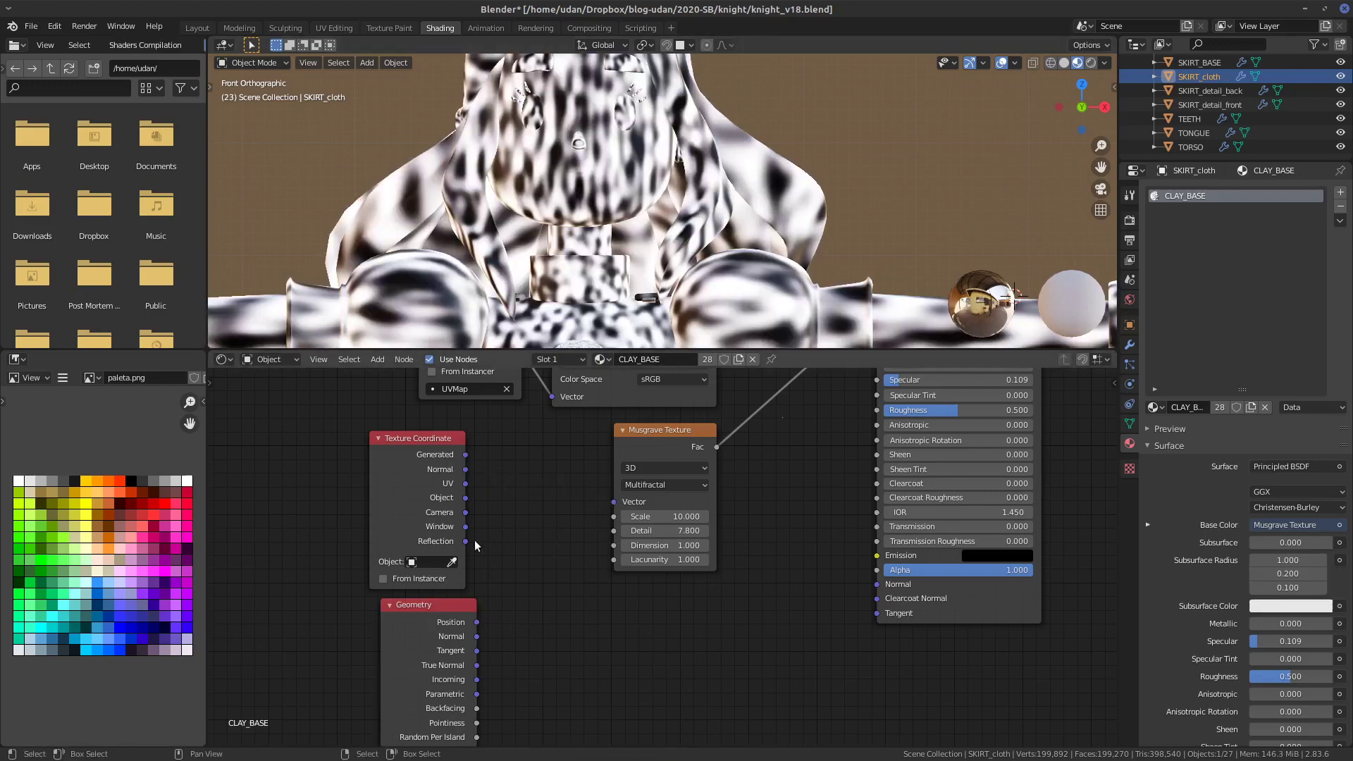
pyautogui.moveTo(478, 624); pyautogui.dragTo(614, 502)
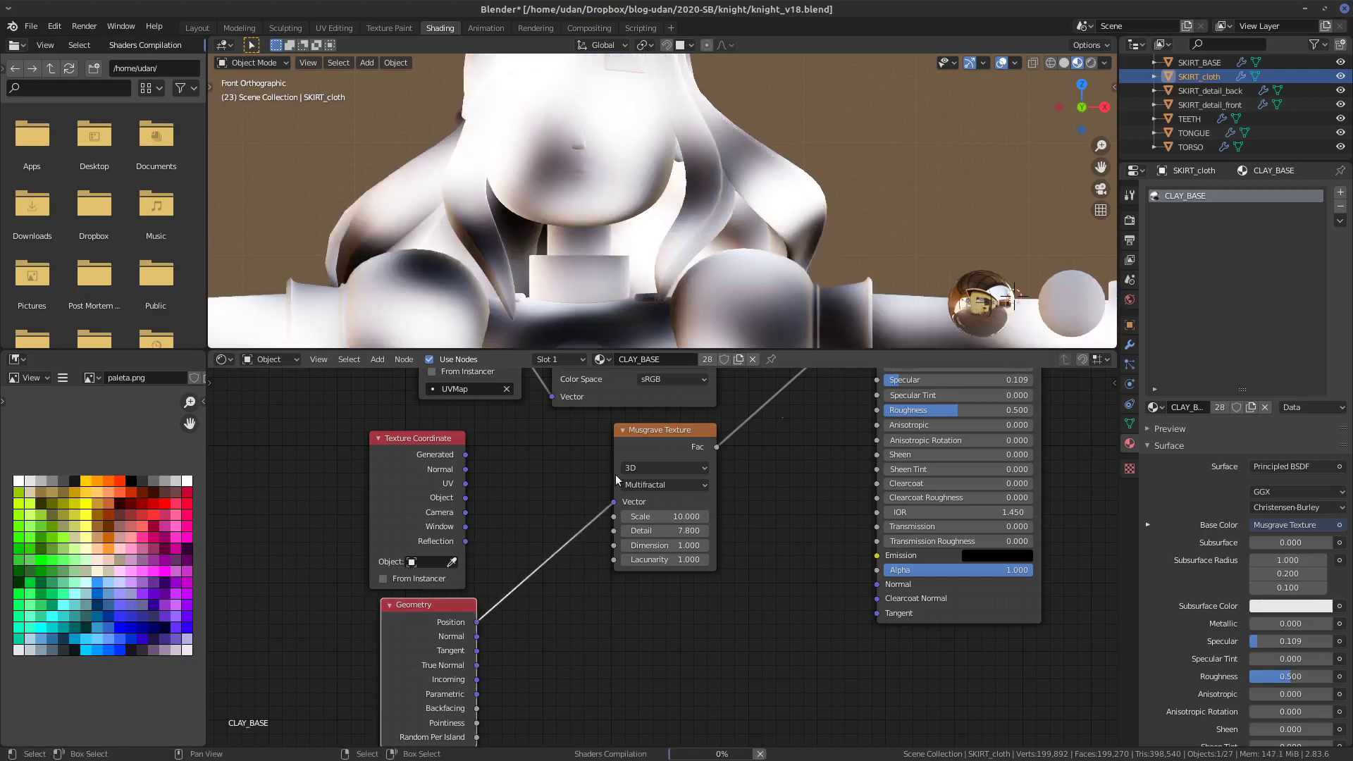
pyautogui.scroll(-5, 768, 231)
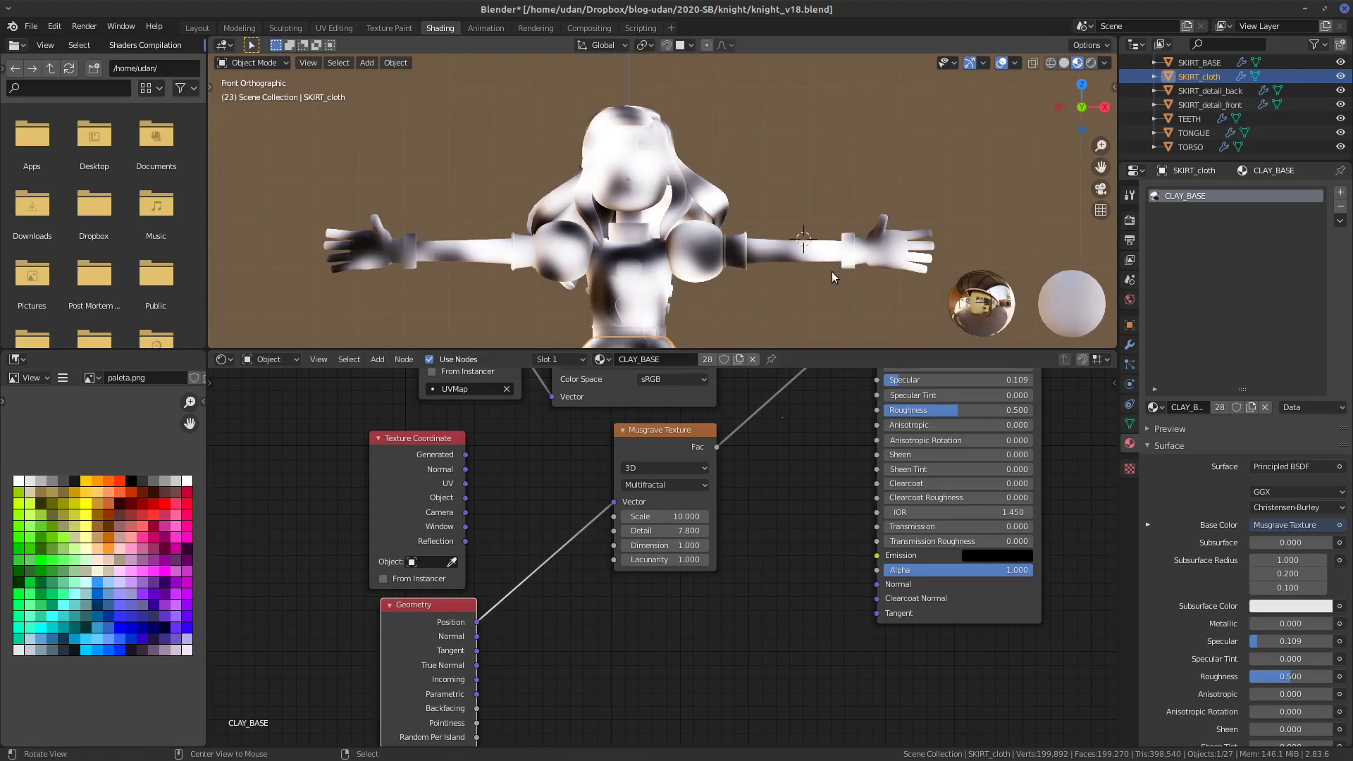
pyautogui.moveTo(832, 272); pyautogui.dragTo(815, 38, button='middle')
pyautogui.scroll(-3, 793, 183)
# - Set the Musgrave Texture's Scale to 150 and examine the pattern on the character's face and hair
pyautogui.moveTo(666, 517); pyautogui.dragTo(952, 519)
pyautogui.moveTo(652, 519); pyautogui.dragTo(1058, 518)
pyautogui.moveTo(675, 506); pyautogui.dragTo(917, 516)
pyautogui.click(664, 516)
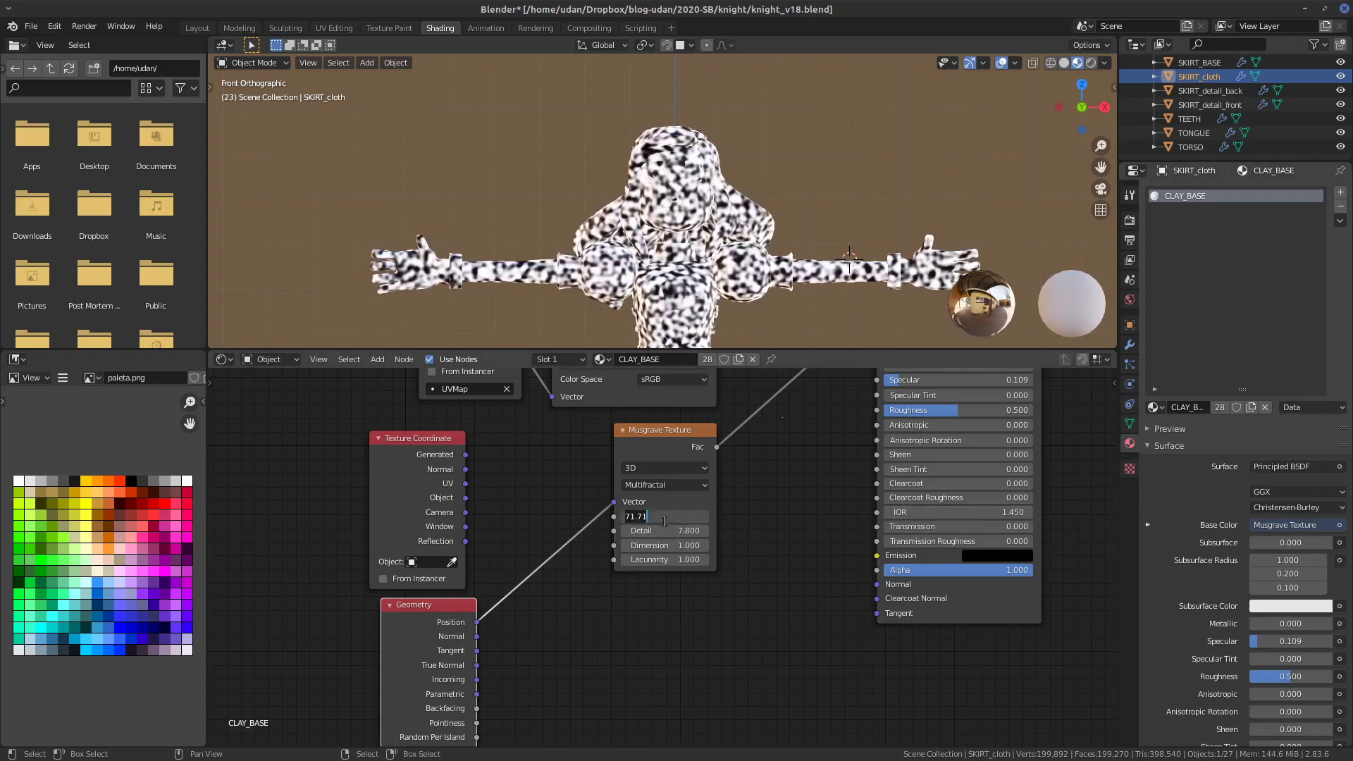
pyautogui.write('150')
pyautogui.press('Return')
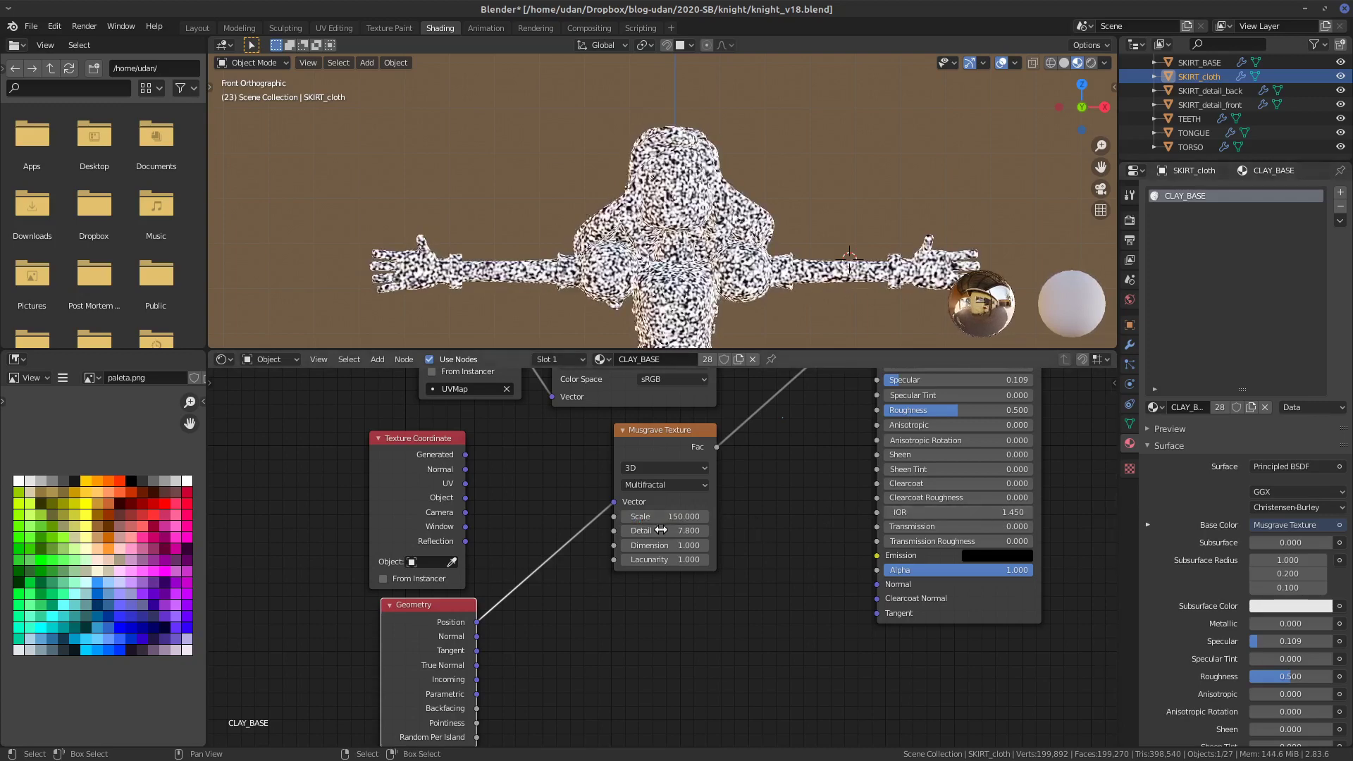
pyautogui.keyDown('shift'); pyautogui.moveTo(785, 258); pyautogui.dragTo(780, 341, button='middle'); pyautogui.keyUp('shift')
pyautogui.scroll(6, 734, 282)
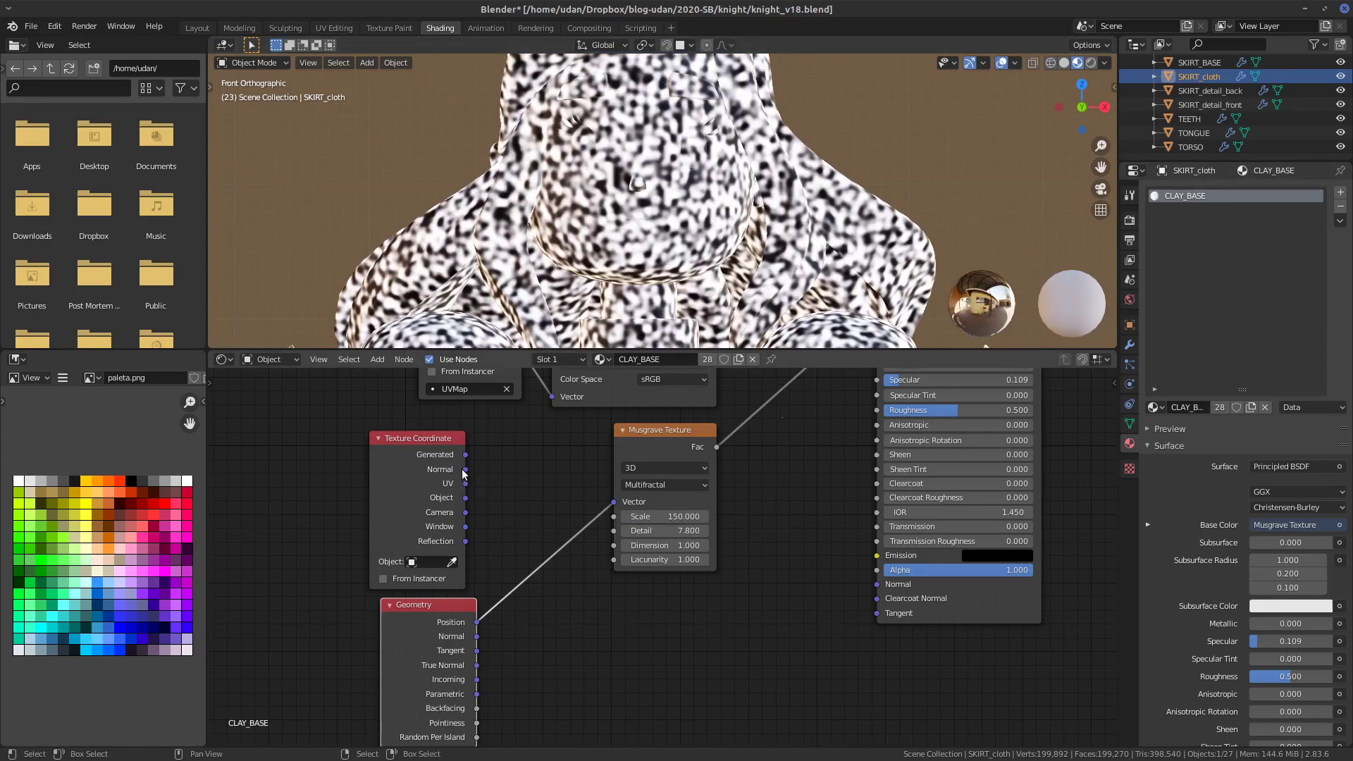
# - Try the Texture Coordinate's Normal and UV outputs on the Musgrave Texture's Vector, and connect its Object output instead
pyautogui.moveTo(465, 469); pyautogui.dragTo(614, 502)
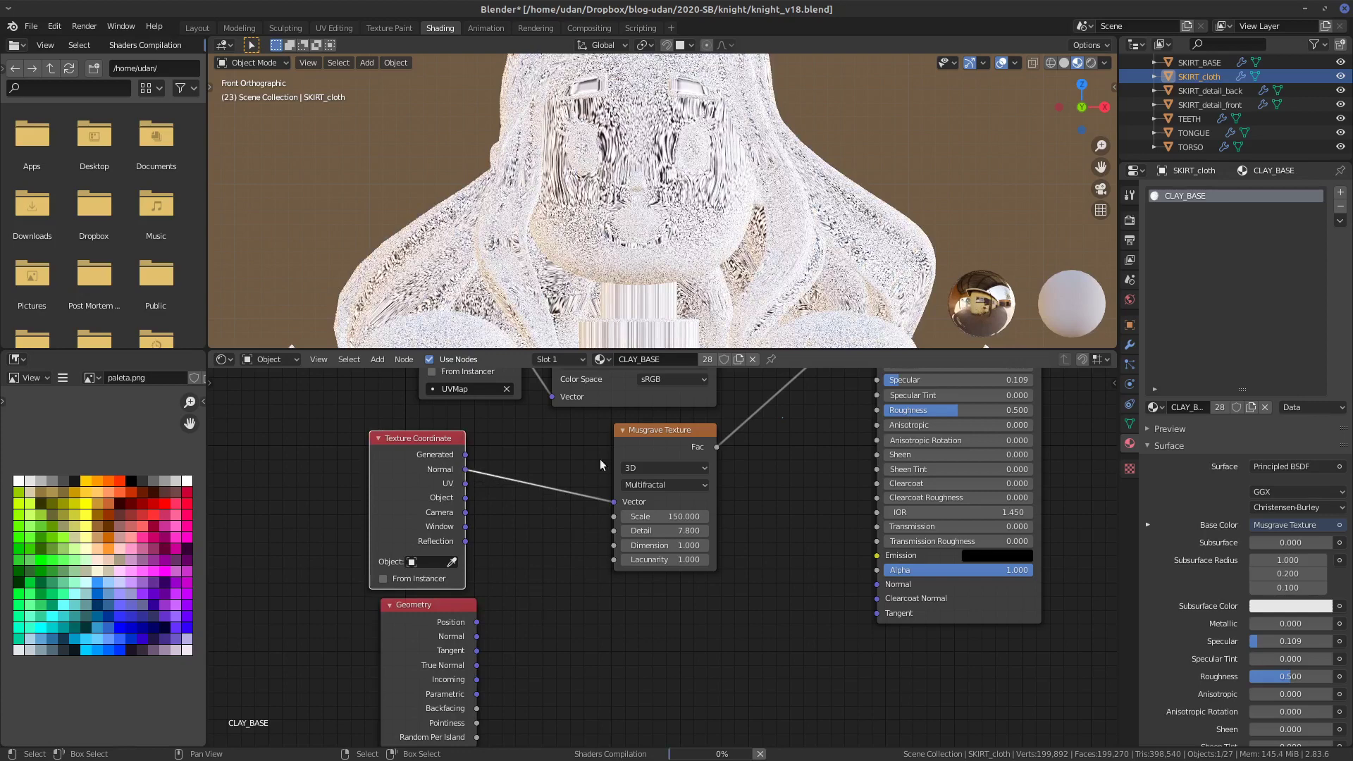
pyautogui.moveTo(465, 484); pyautogui.dragTo(616, 503)
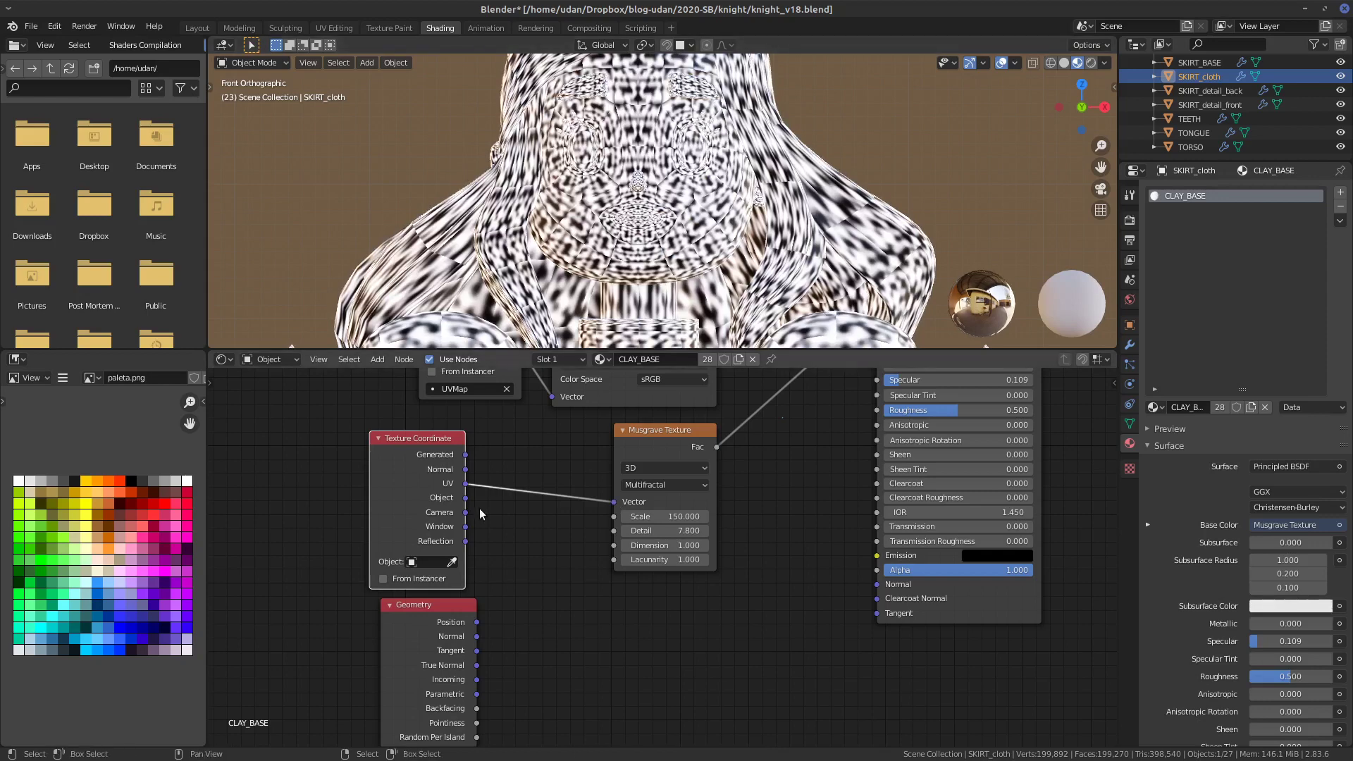
pyautogui.moveTo(465, 498); pyautogui.dragTo(616, 503)
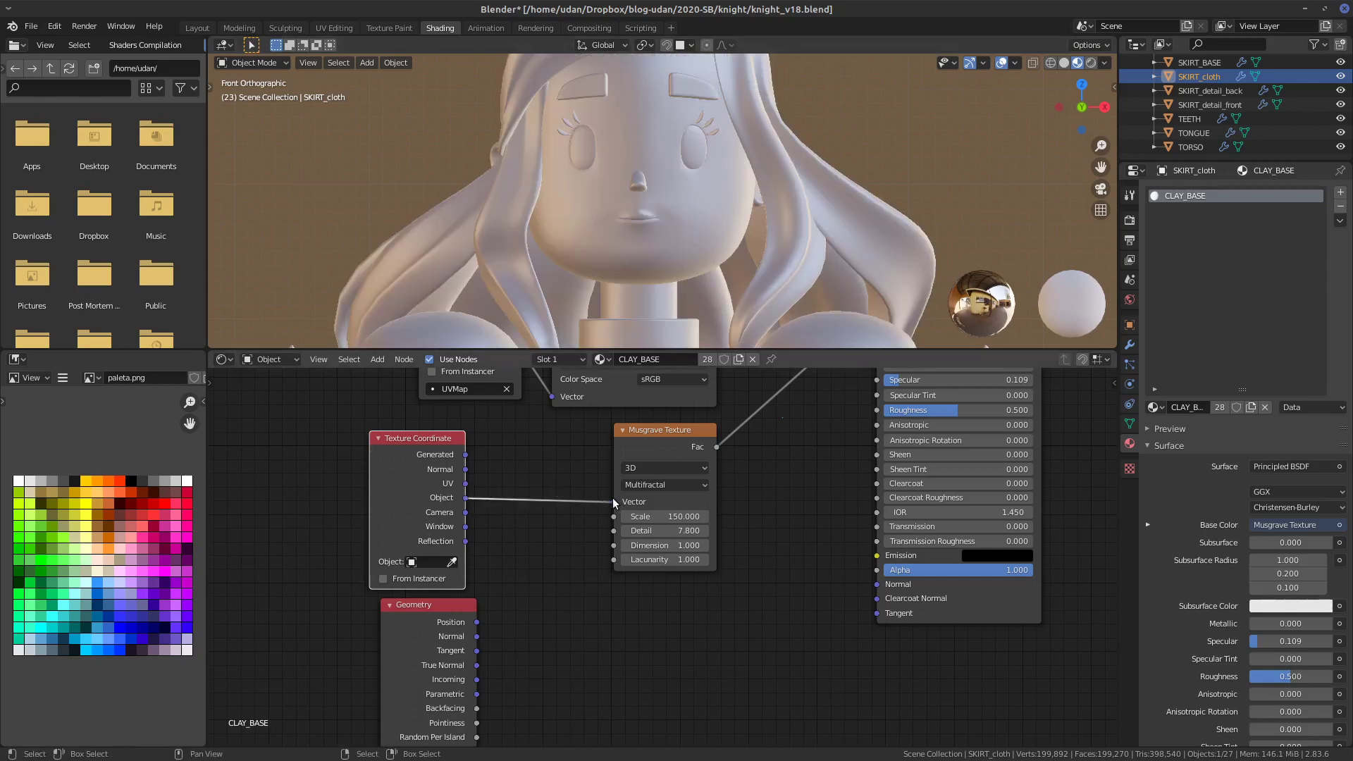
pyautogui.moveTo(613, 499); pyautogui.dragTo(614, 502)
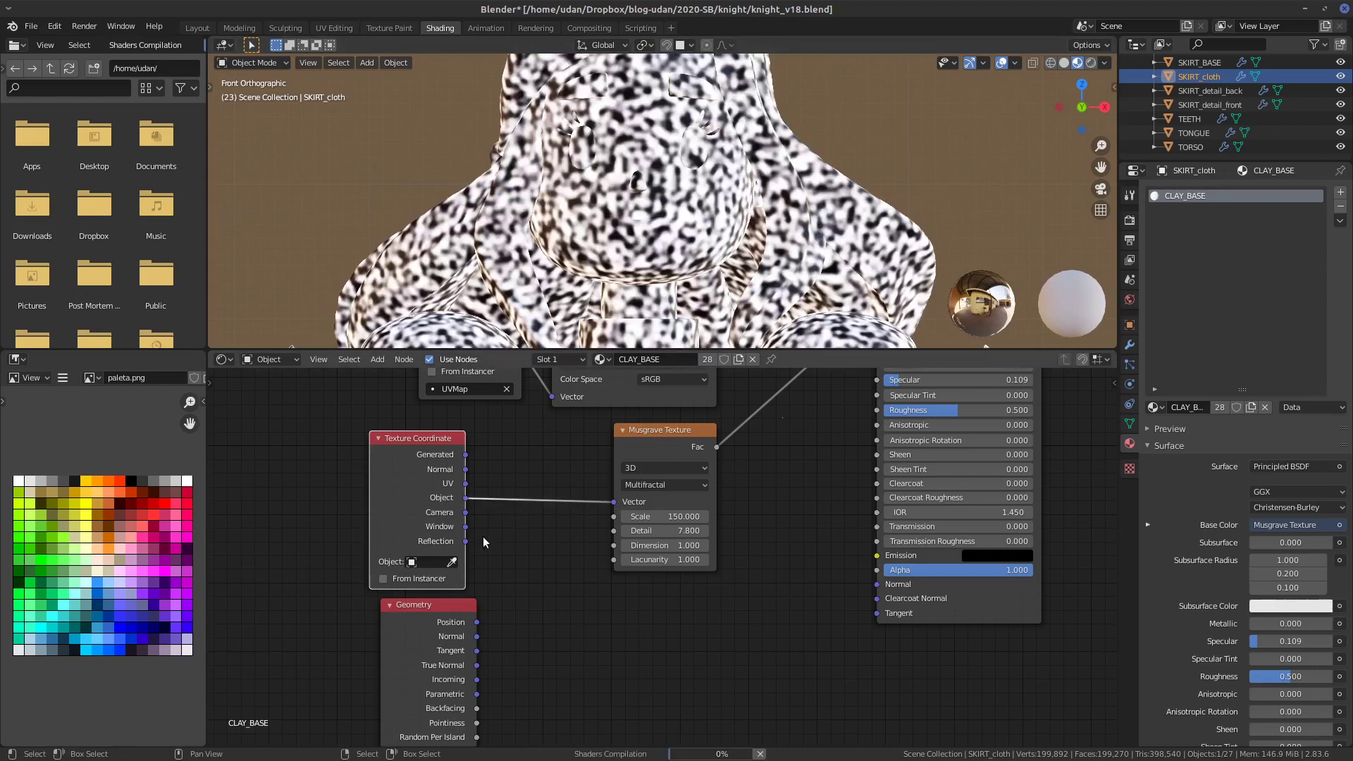
pyautogui.keyDown('shift'); pyautogui.moveTo(776, 266); pyautogui.dragTo(764, 252, button='middle'); pyautogui.keyUp('shift')
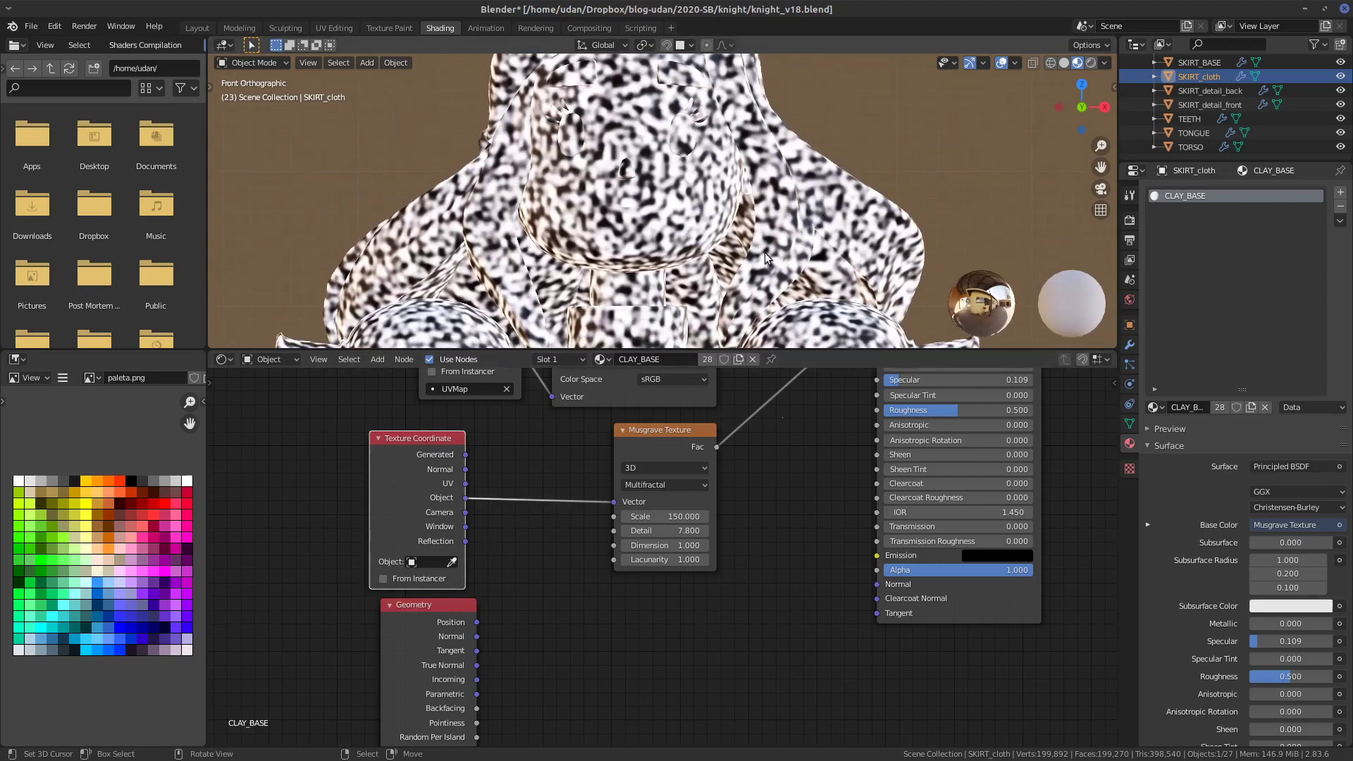
pyautogui.scroll(-5, 764, 252)
pyautogui.moveTo(846, 263)
pyautogui.mouseDown(button='middle')
pyautogui.moveTo(681, 298)
pyautogui.moveTo(498, 304)
pyautogui.moveTo(522, 285)
pyautogui.moveTo(867, 252)
pyautogui.moveTo(841, 268)
pyautogui.mouseUp(button='middle')
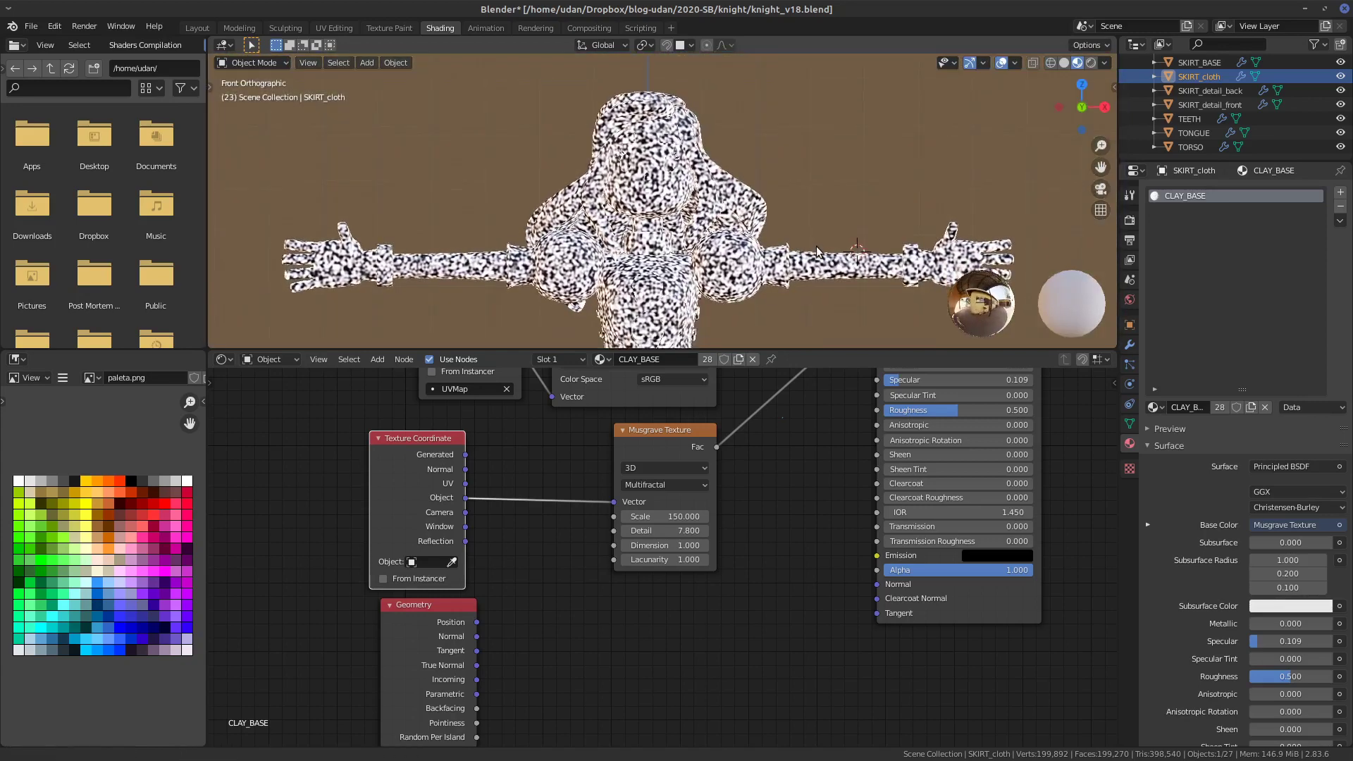
# - Try ARMS as the Texture Coordinate's reference object, clear it again, and view the pattern around the shoulders
pyautogui.click(427, 562)
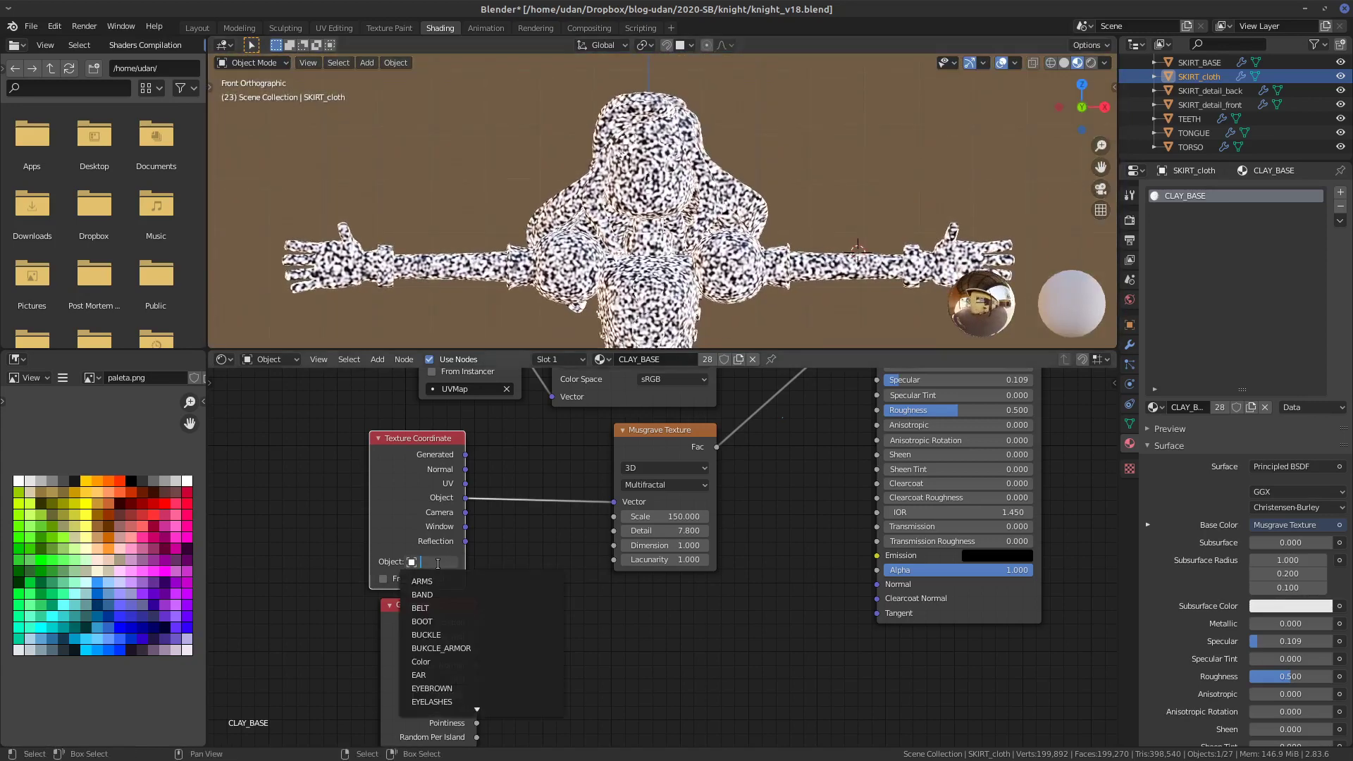
pyautogui.click(458, 582)
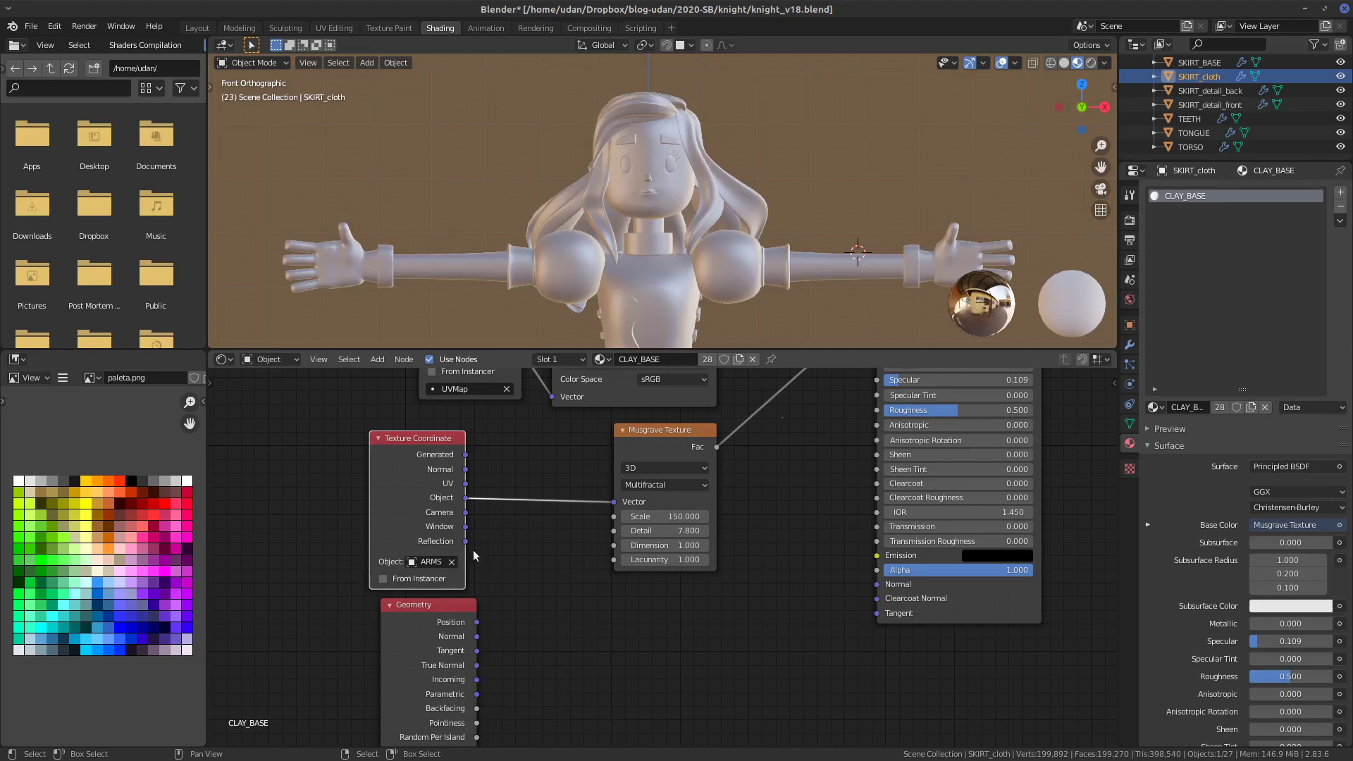
pyautogui.click(451, 562)
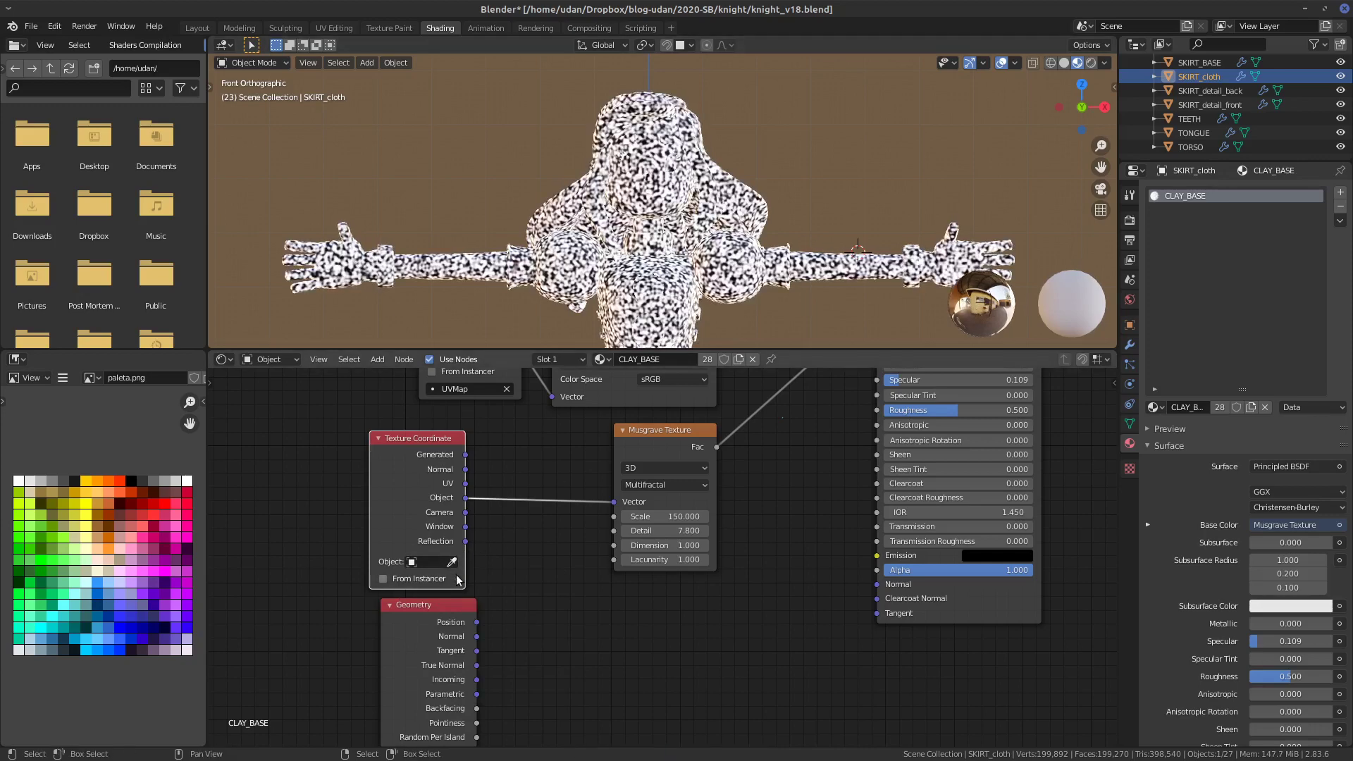
pyautogui.scroll(4, 761, 229)
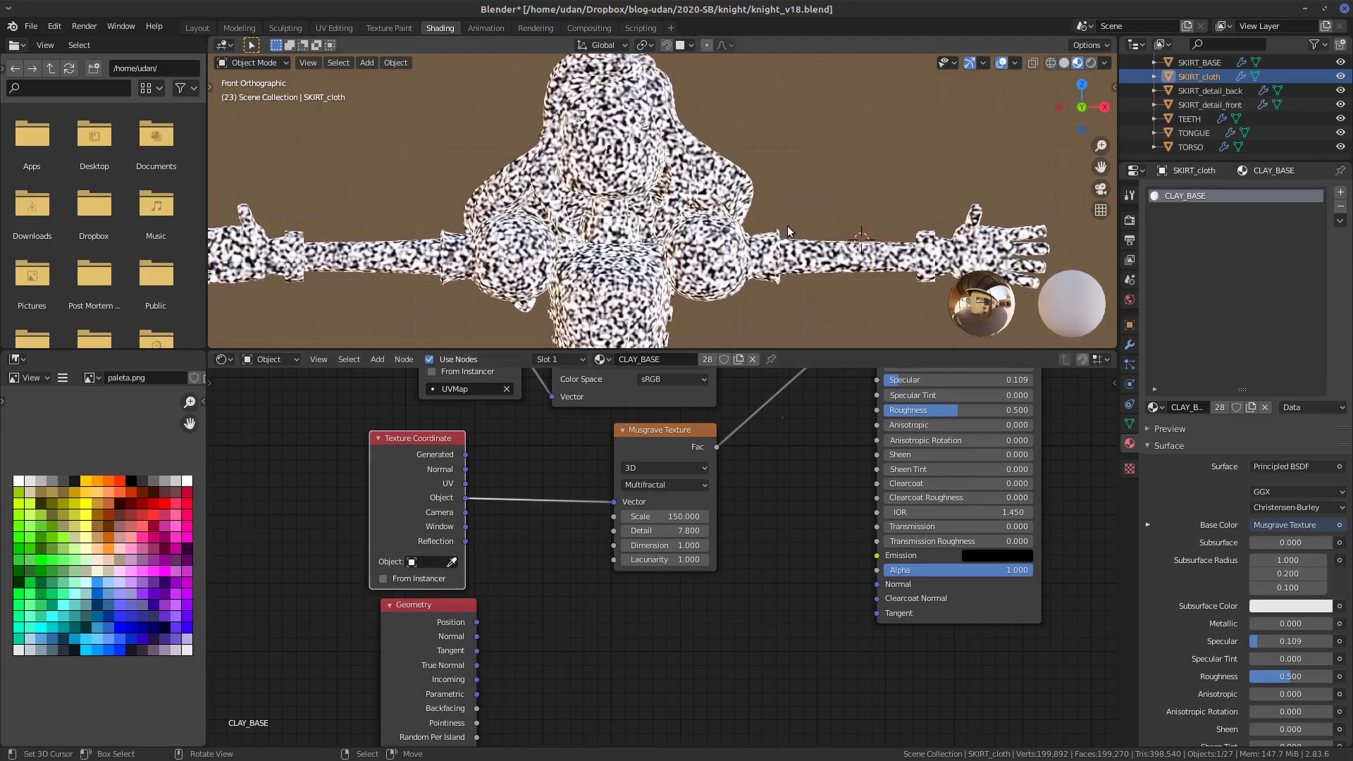
pyautogui.keyDown('shift'); pyautogui.moveTo(841, 207); pyautogui.dragTo(876, 193, button='middle'); pyautogui.keyUp('shift')
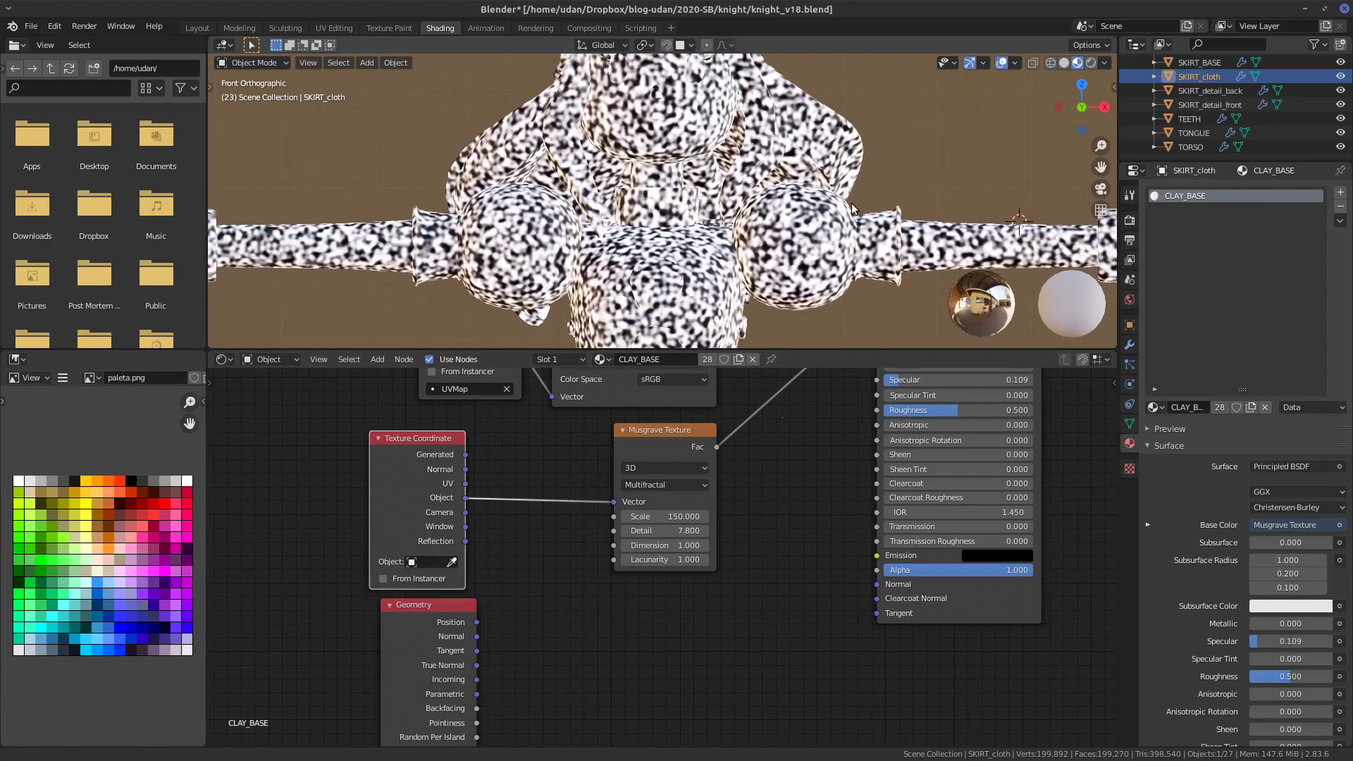
# - Try the Texture Coordinate's Camera and Window outputs as the Musgrave Texture's Vector input and check the pattern on the head
pyautogui.keyDown('shift'); pyautogui.moveTo(798, 243); pyautogui.dragTo(798, 311, button='middle'); pyautogui.keyUp('shift')
pyautogui.keyDown('shift'); pyautogui.moveTo(781, 196); pyautogui.dragTo(791, 239, button='middle'); pyautogui.keyUp('shift')
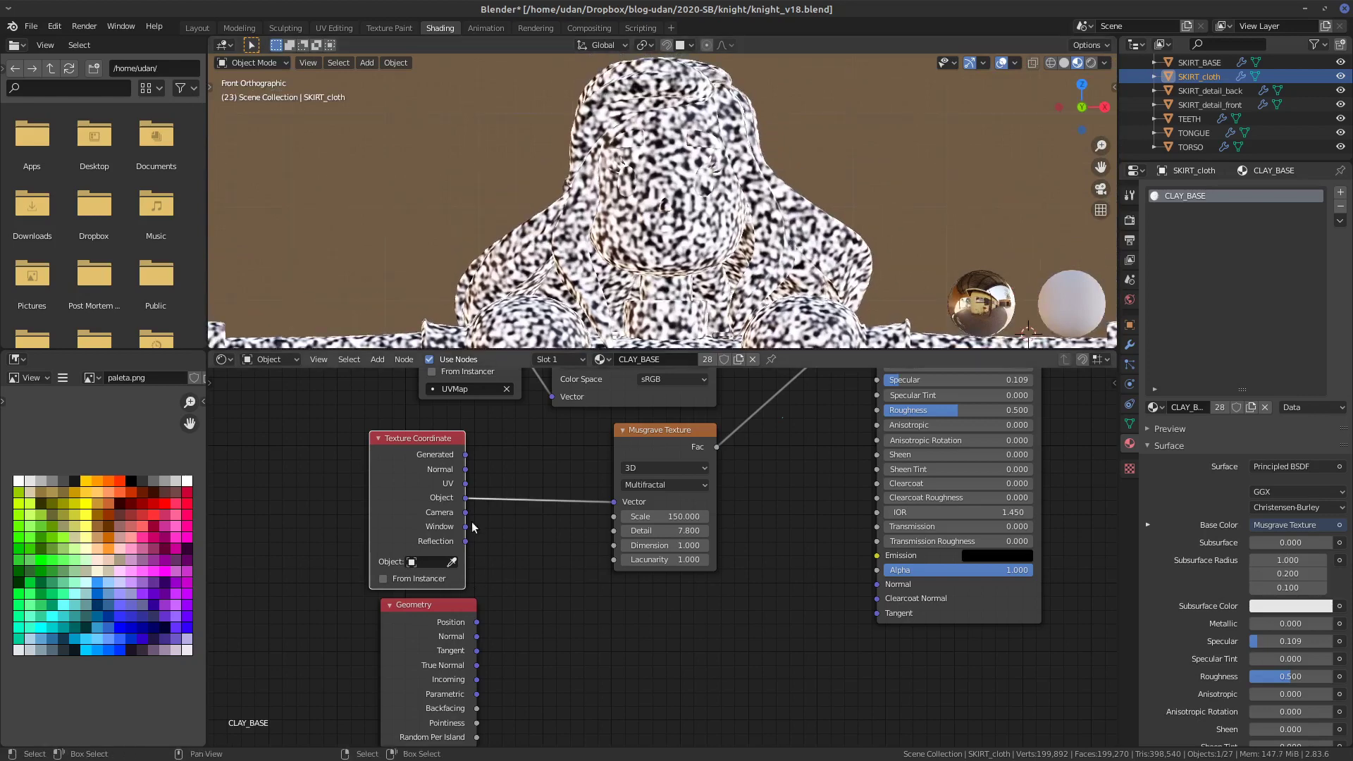
pyautogui.moveTo(465, 513)
pyautogui.mouseDown()
pyautogui.moveTo(627, 504)
pyautogui.moveTo(614, 502)
pyautogui.mouseUp()
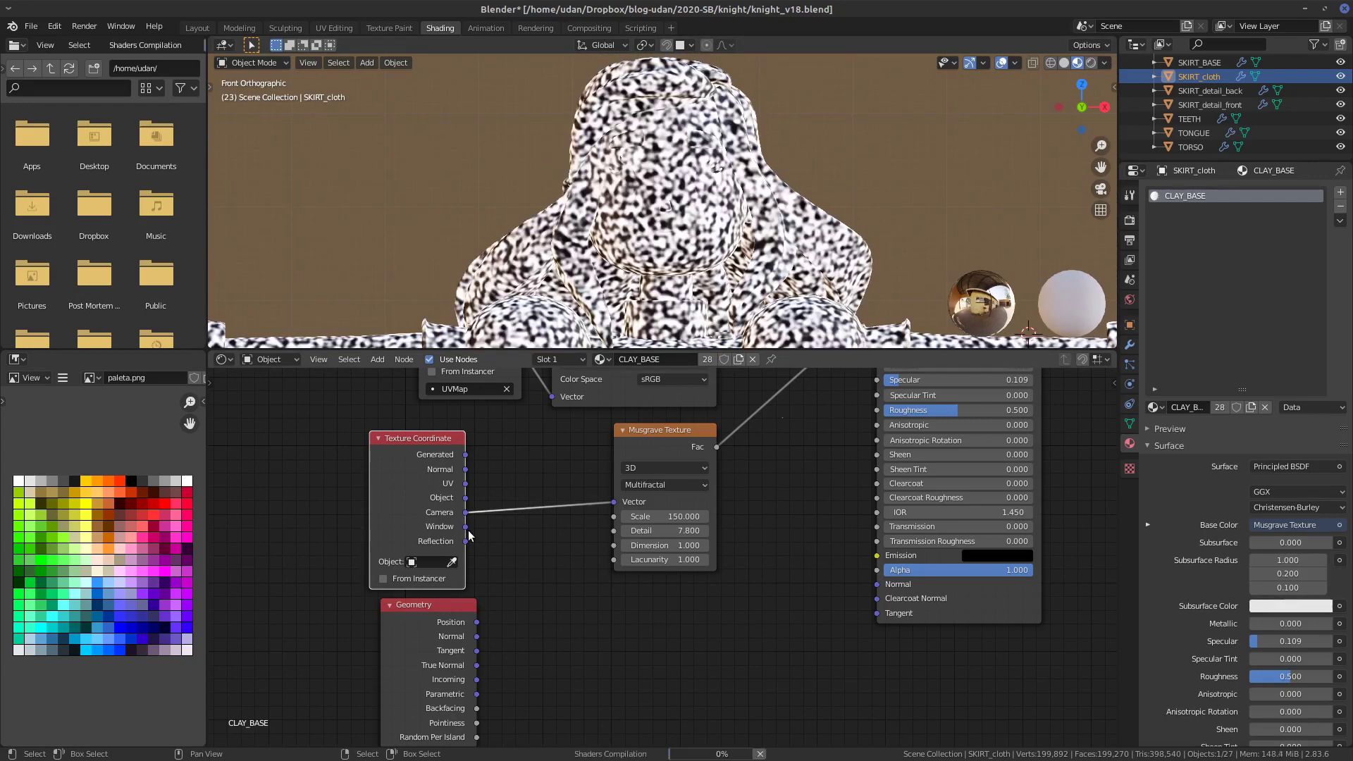
pyautogui.moveTo(465, 527)
pyautogui.mouseDown()
pyautogui.moveTo(582, 507)
pyautogui.moveTo(594, 520)
pyautogui.mouseUp()
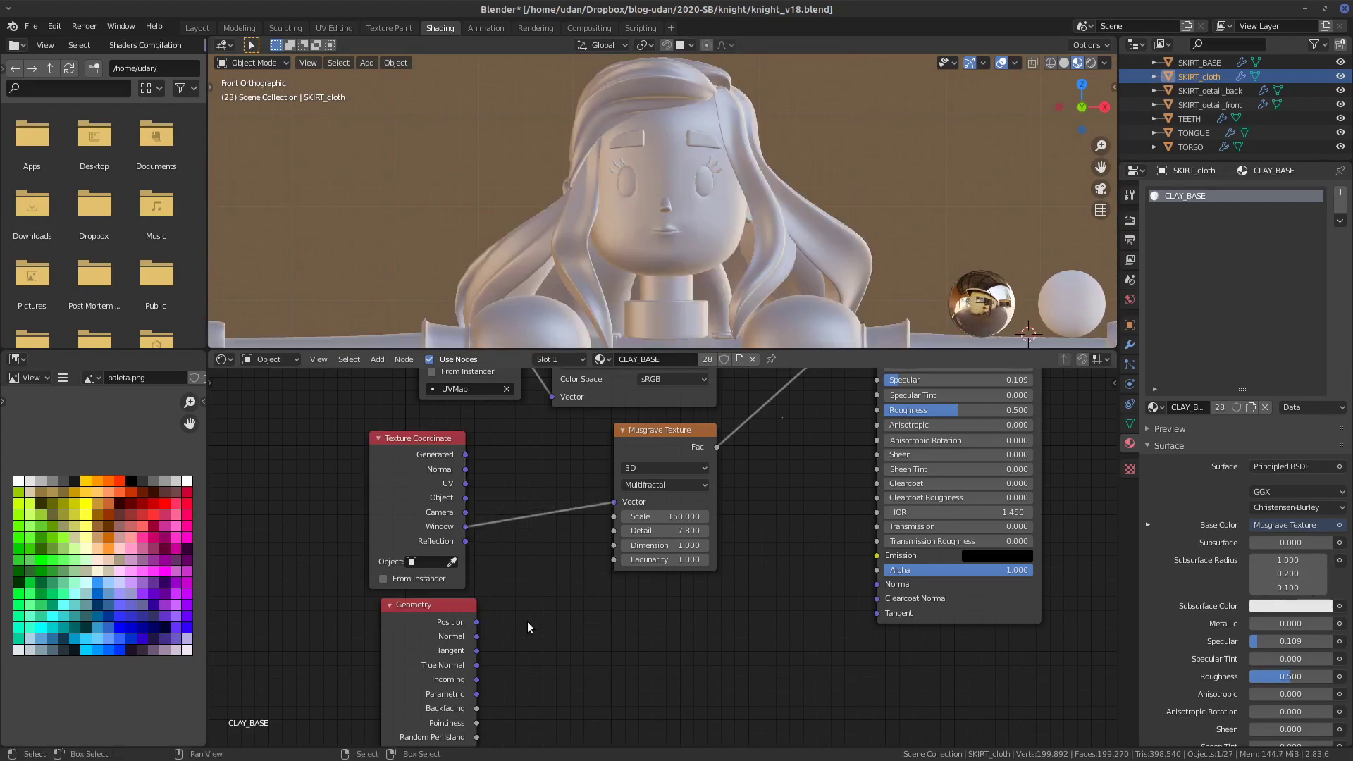
pyautogui.moveTo(808, 246); pyautogui.dragTo(829, 214, button='middle')
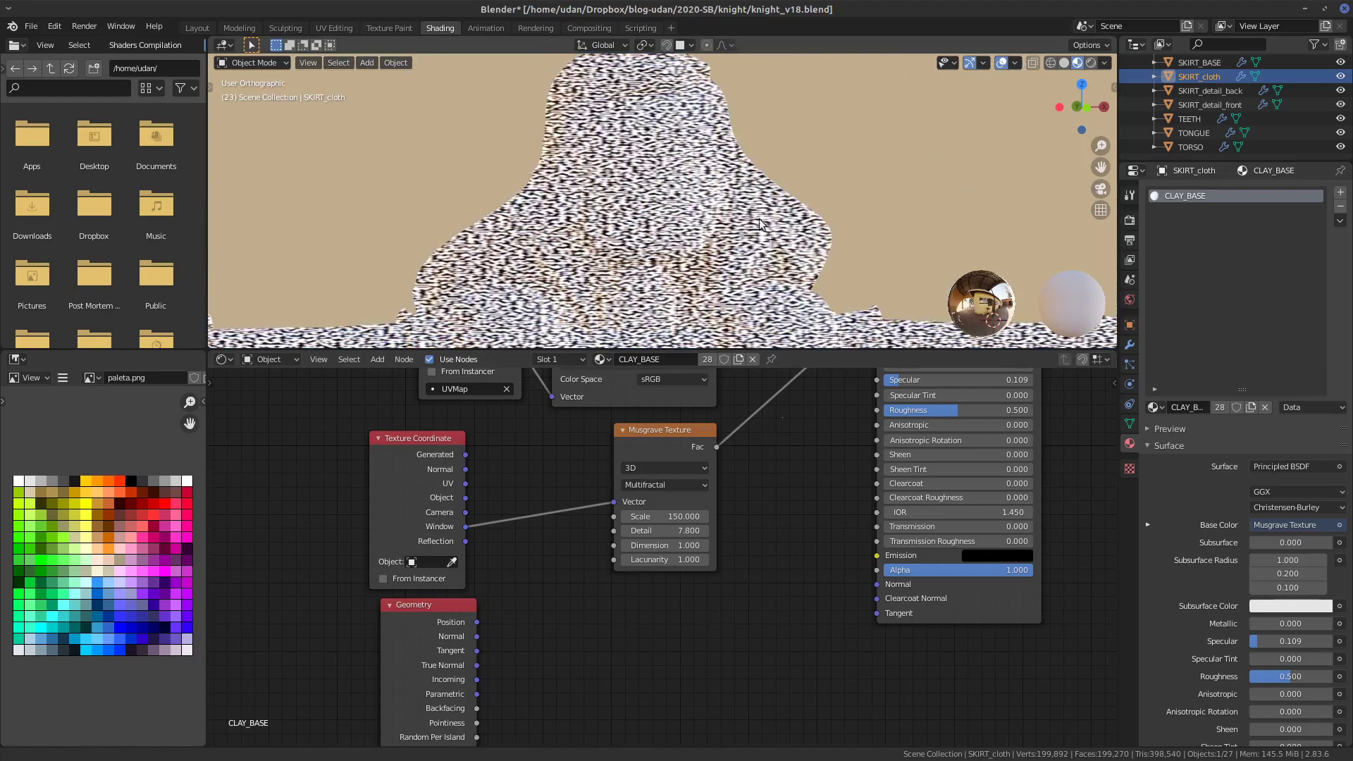
# - Disconnect the Window output and try the Geometry node's Tangent and Parametric outputs on the Musgrave Texture's Vector, examining the face up close
pyautogui.moveTo(614, 502); pyautogui.dragTo(460, 559)
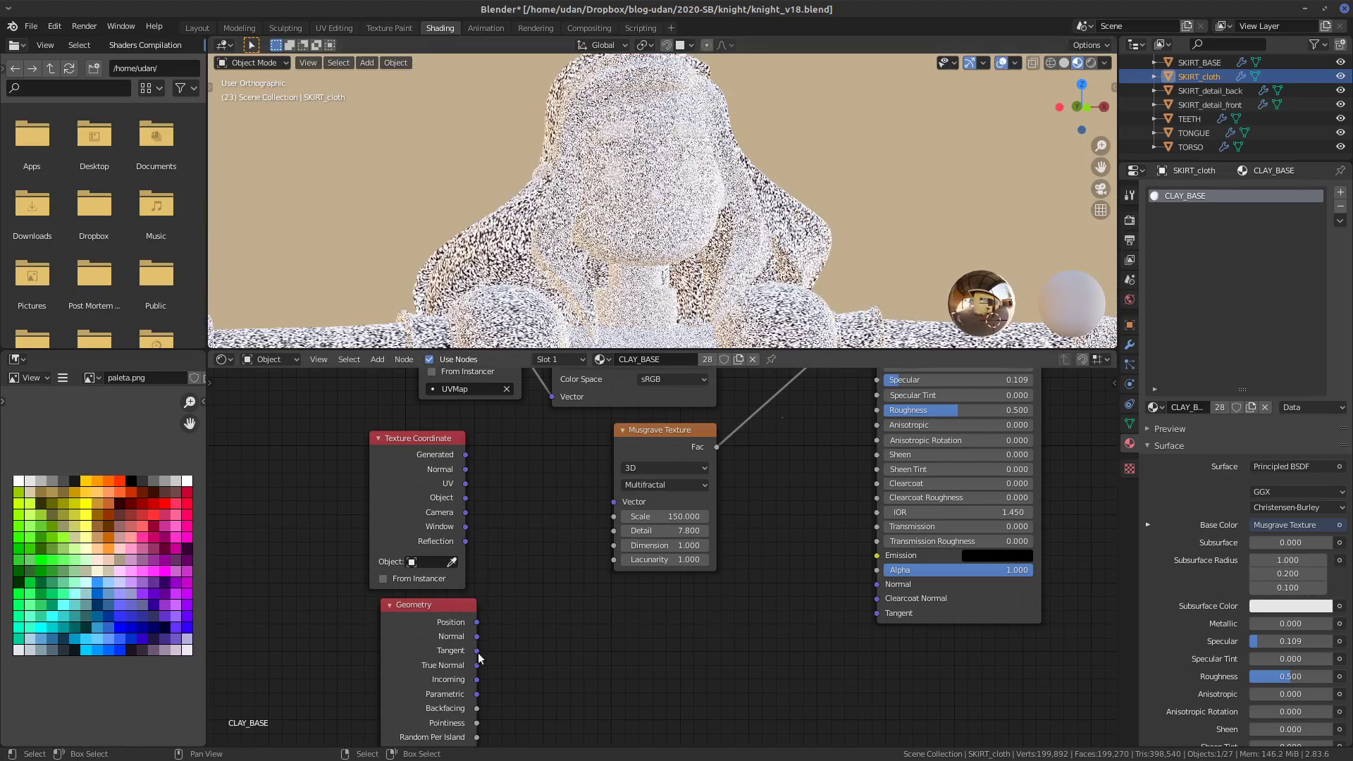
pyautogui.moveTo(484, 653); pyautogui.dragTo(614, 502)
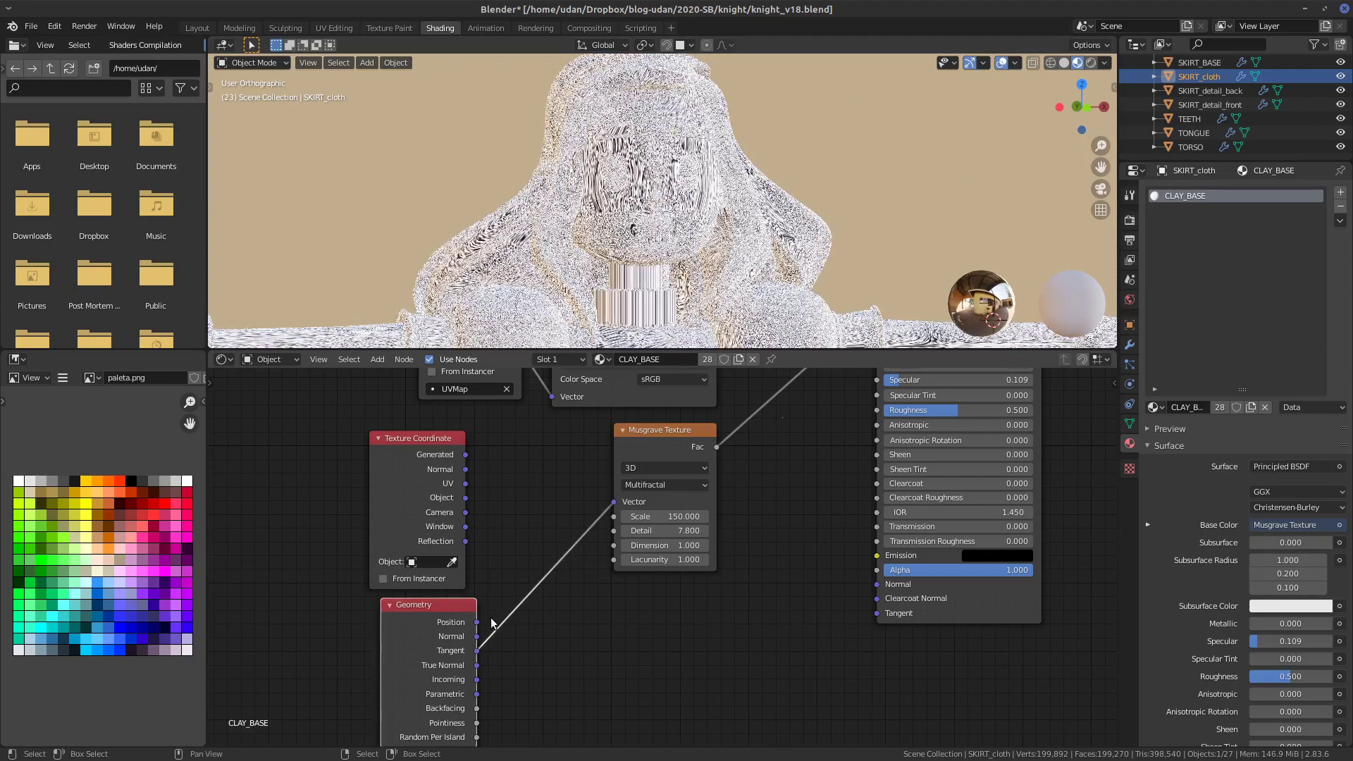
pyautogui.moveTo(477, 694); pyautogui.dragTo(614, 502)
pyautogui.scroll(4, 741, 232)
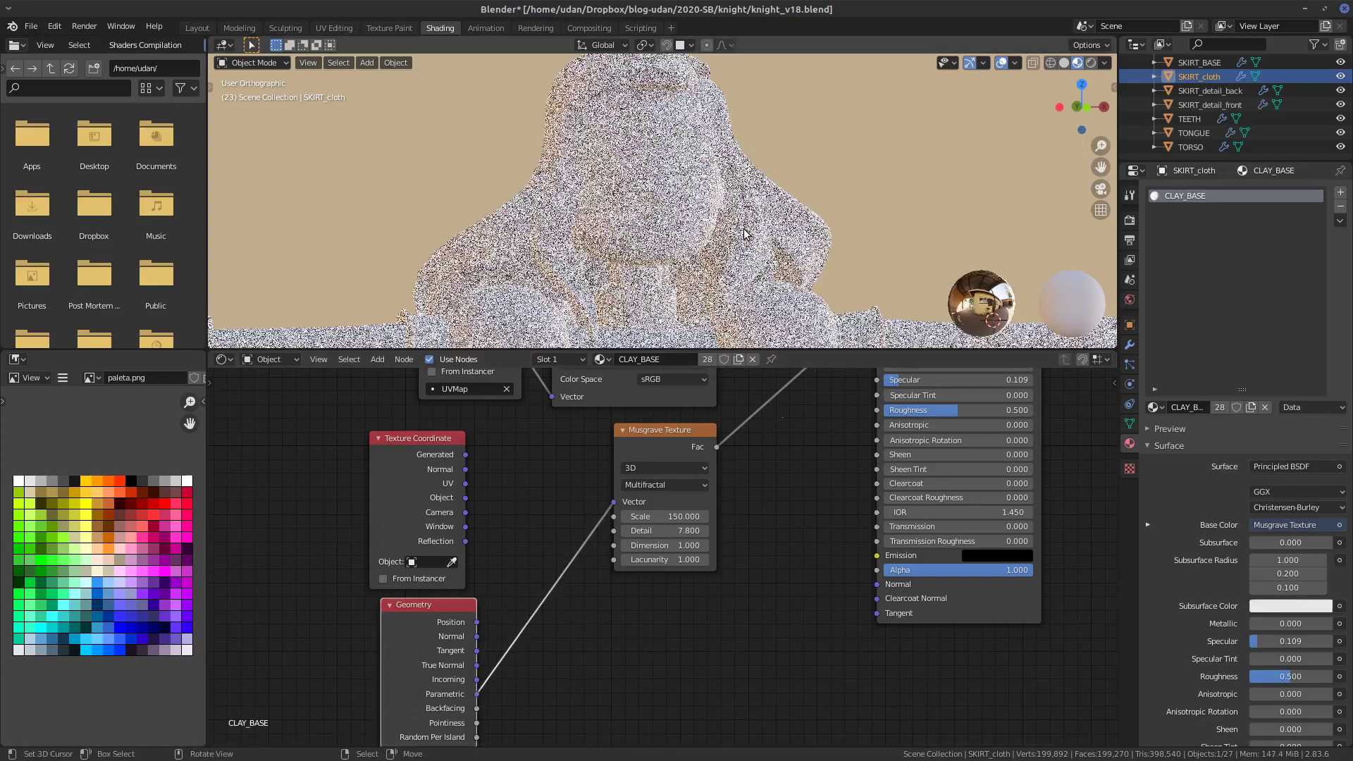
pyautogui.scroll(3, 740, 237)
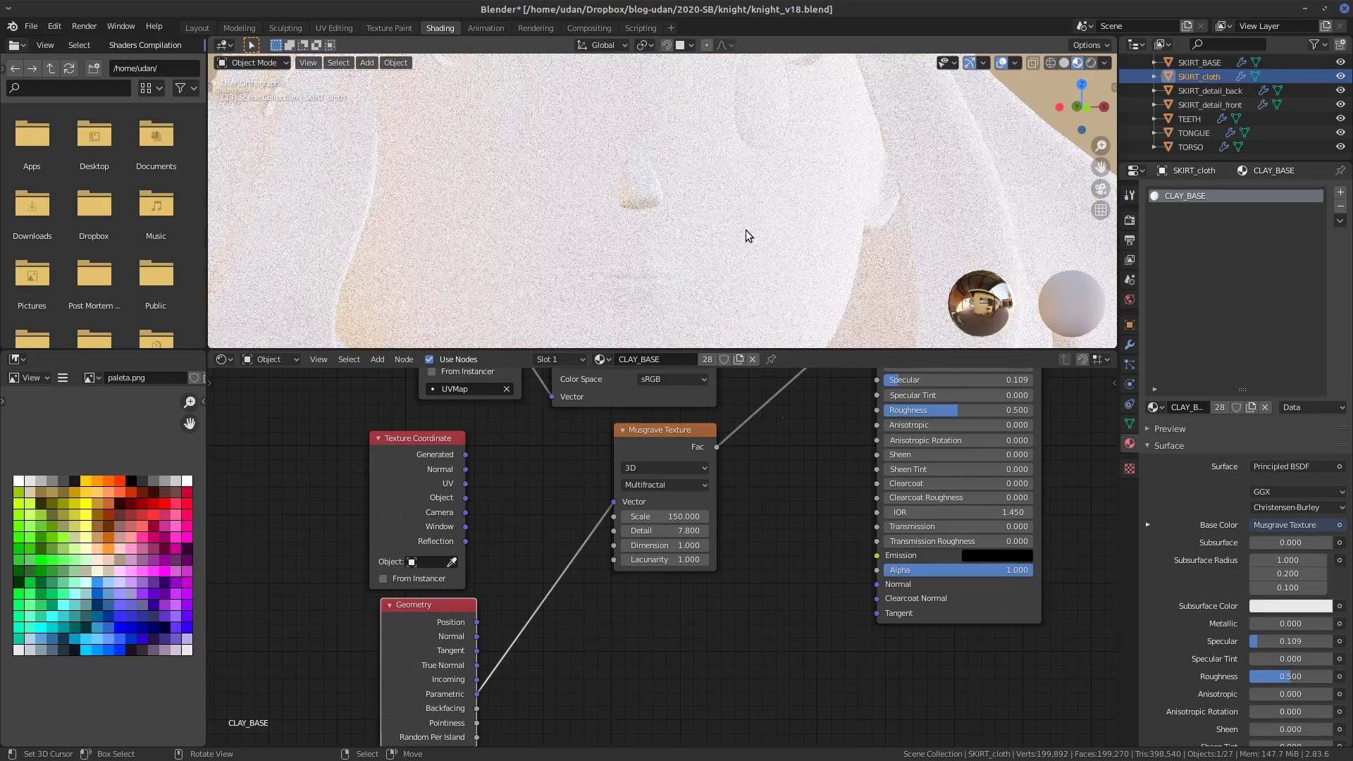
pyautogui.moveTo(746, 230); pyautogui.dragTo(733, 272, button='middle')
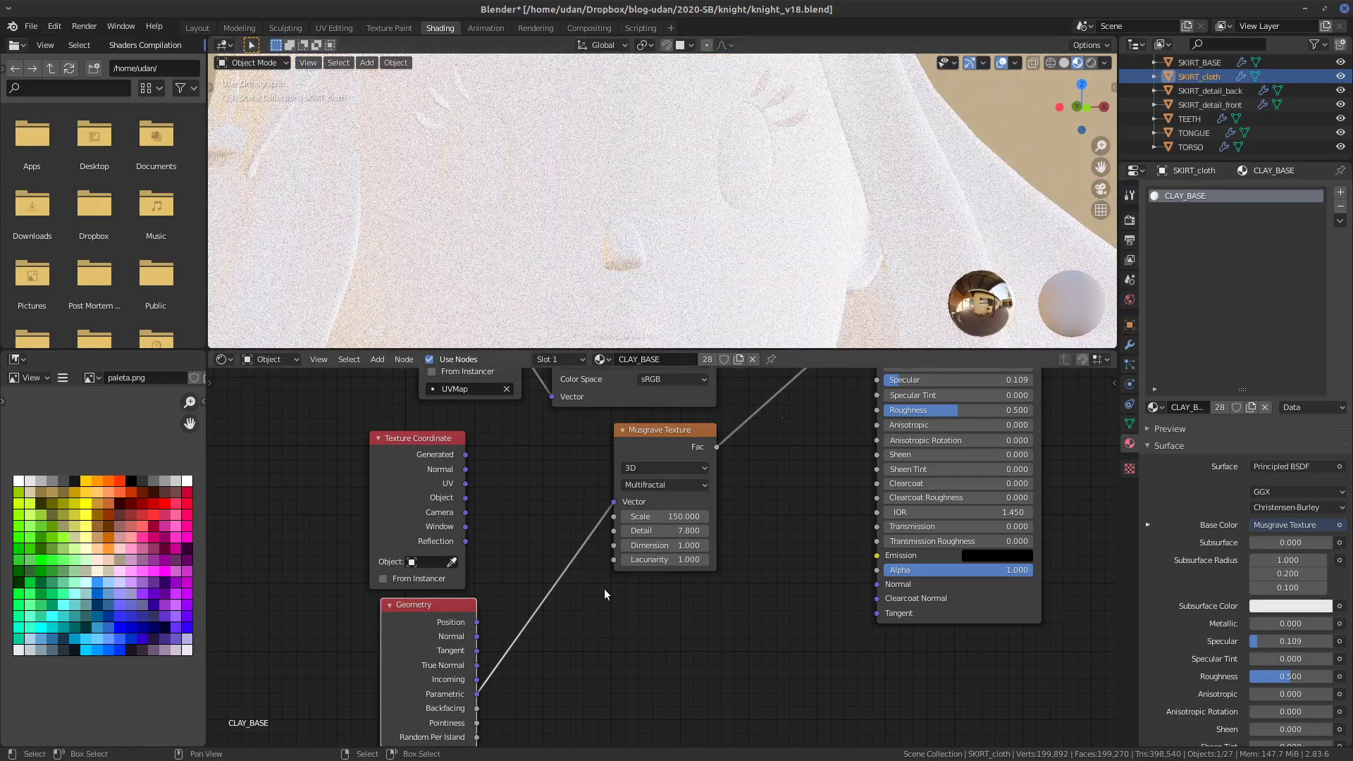
# - Reroute the Geometry node's Parametric link from the Musgrave Texture's Vector to the Principled BSDF's Base Color
pyautogui.moveTo(615, 502); pyautogui.dragTo(788, 400)
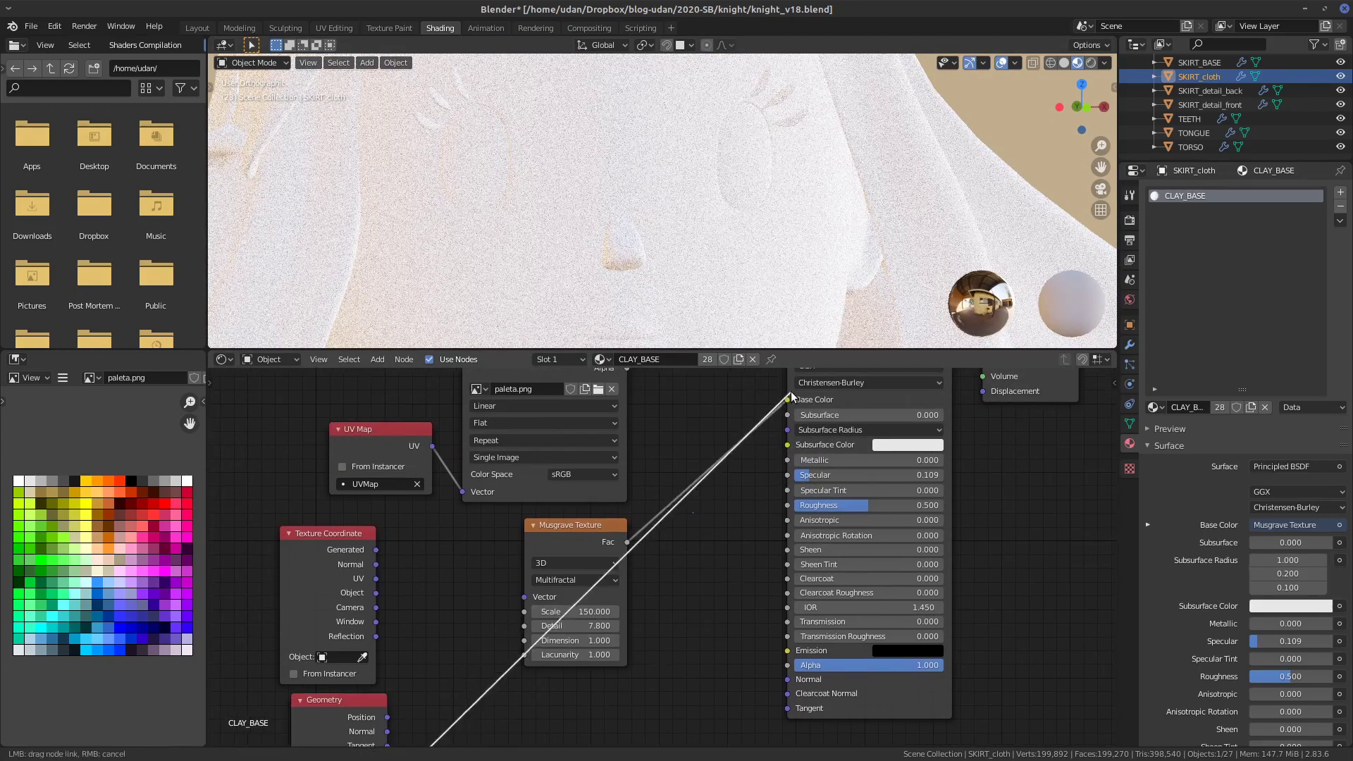
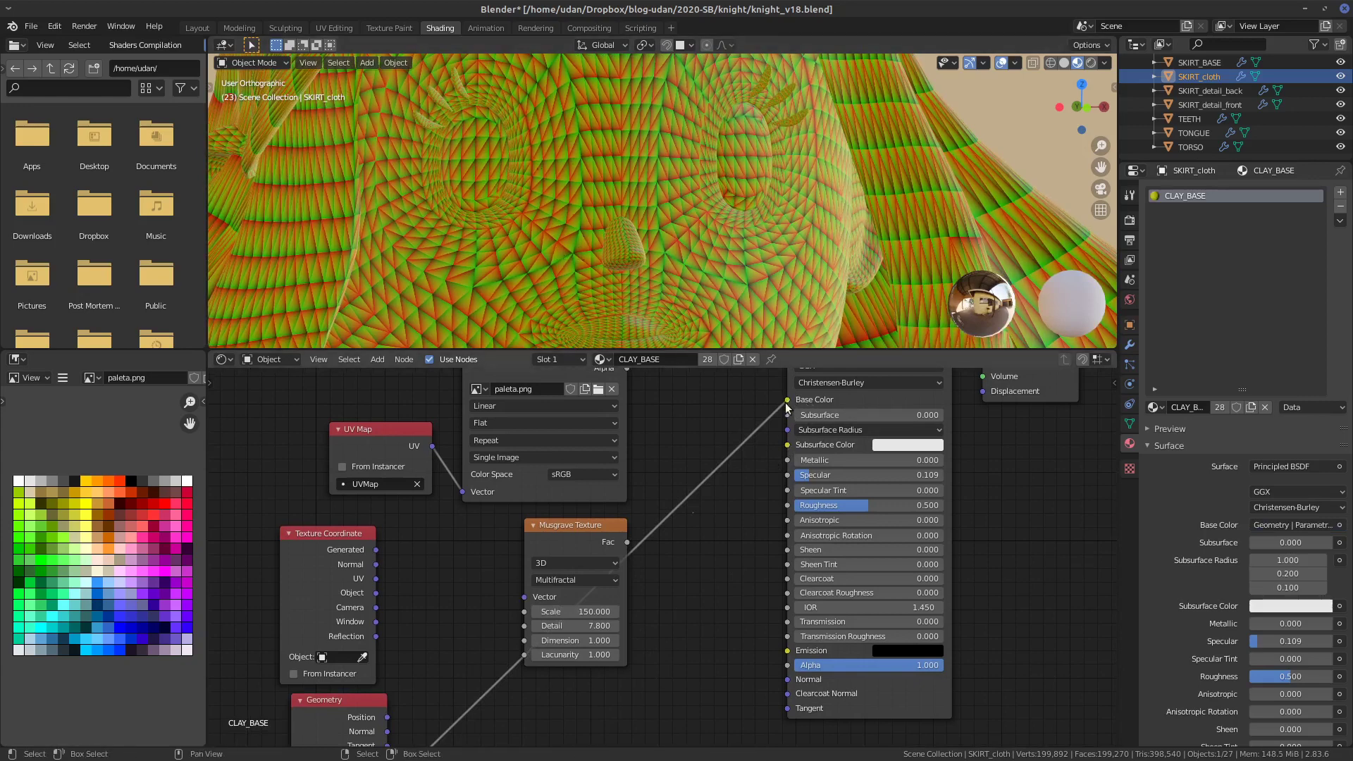
# - Disconnect the Parametric link from Base Color, feed Object coordinates into the Musgrave Texture's Vector, and connect its Fac to Base Color
pyautogui.moveTo(785, 404); pyautogui.dragTo(425, 734)
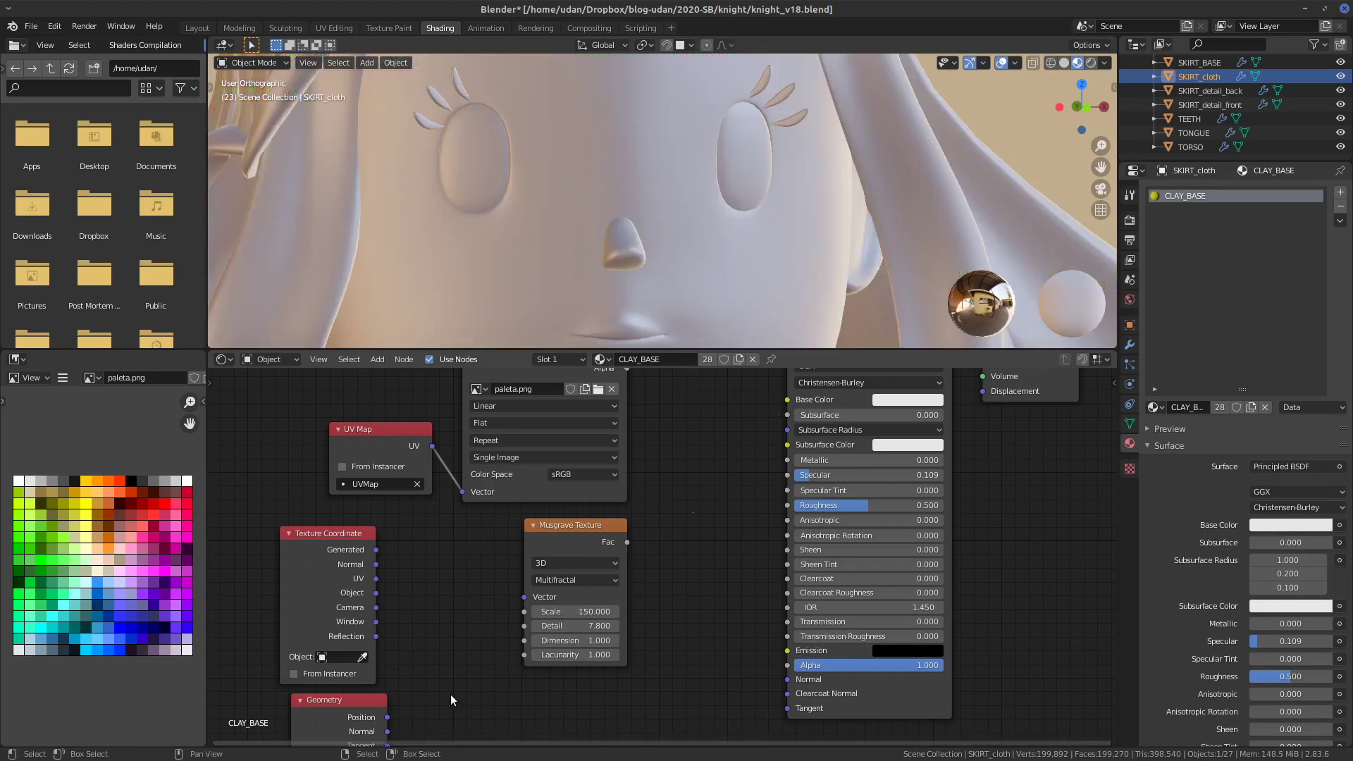
pyautogui.moveTo(459, 655); pyautogui.dragTo(485, 632, button='middle')
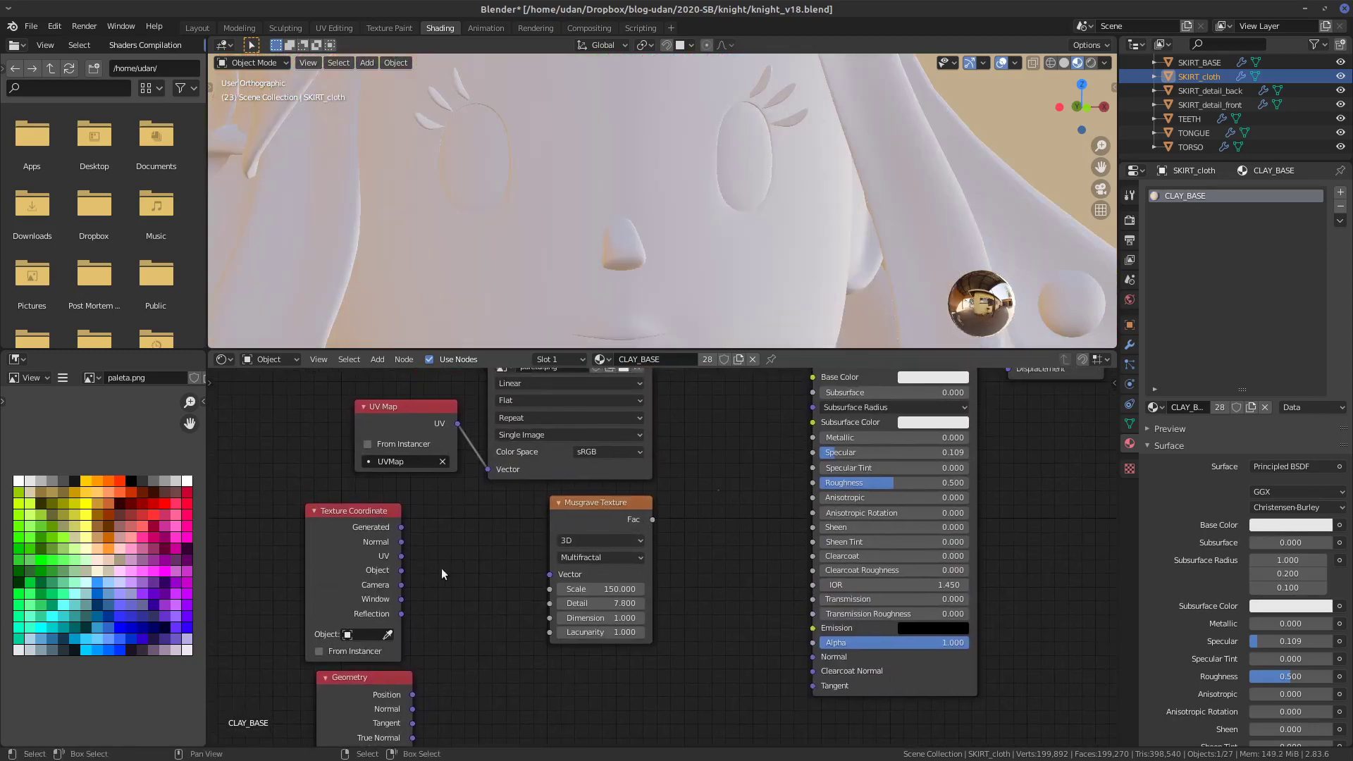
pyautogui.moveTo(402, 571); pyautogui.dragTo(550, 574)
pyautogui.moveTo(653, 520); pyautogui.dragTo(813, 378)
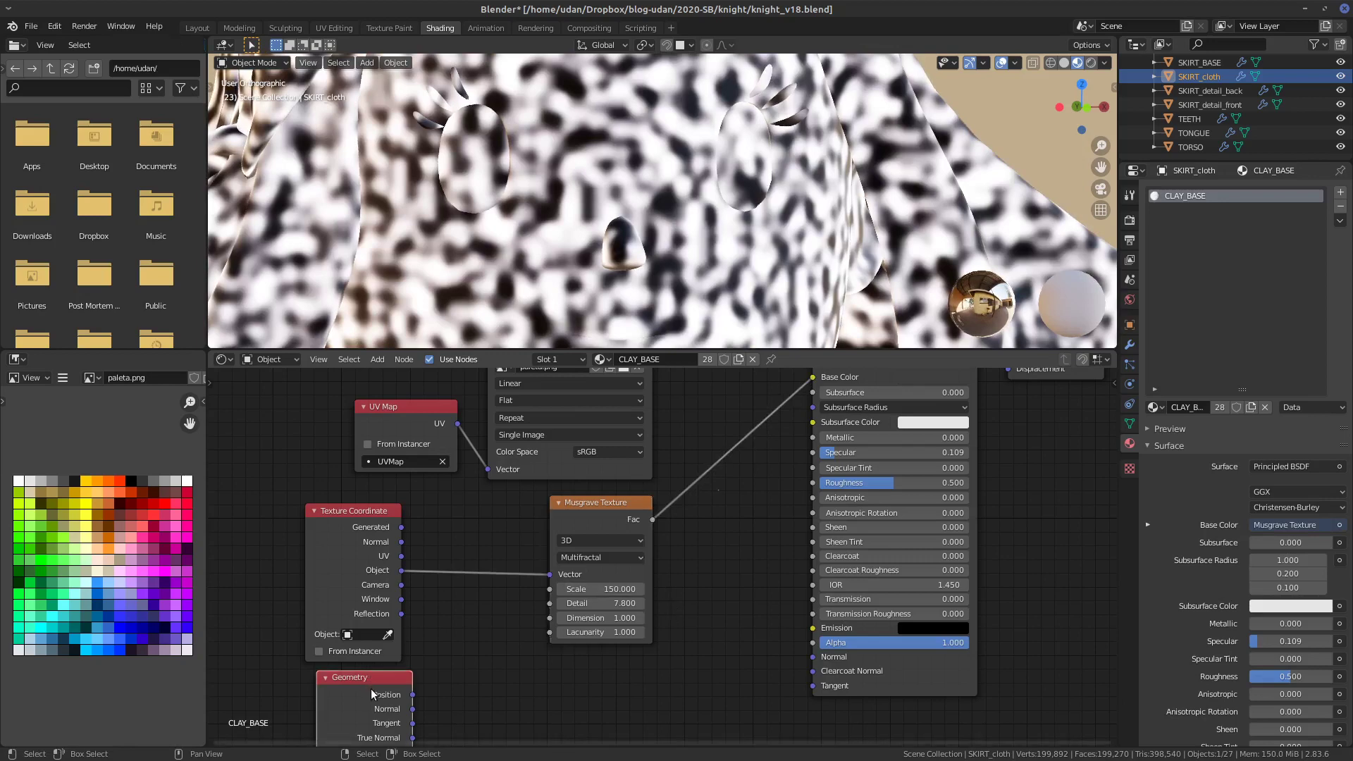
# - Delete the Geometry node and move the Texture Coordinate and Musgrave Texture nodes apart to make room between them
pyautogui.press('x')
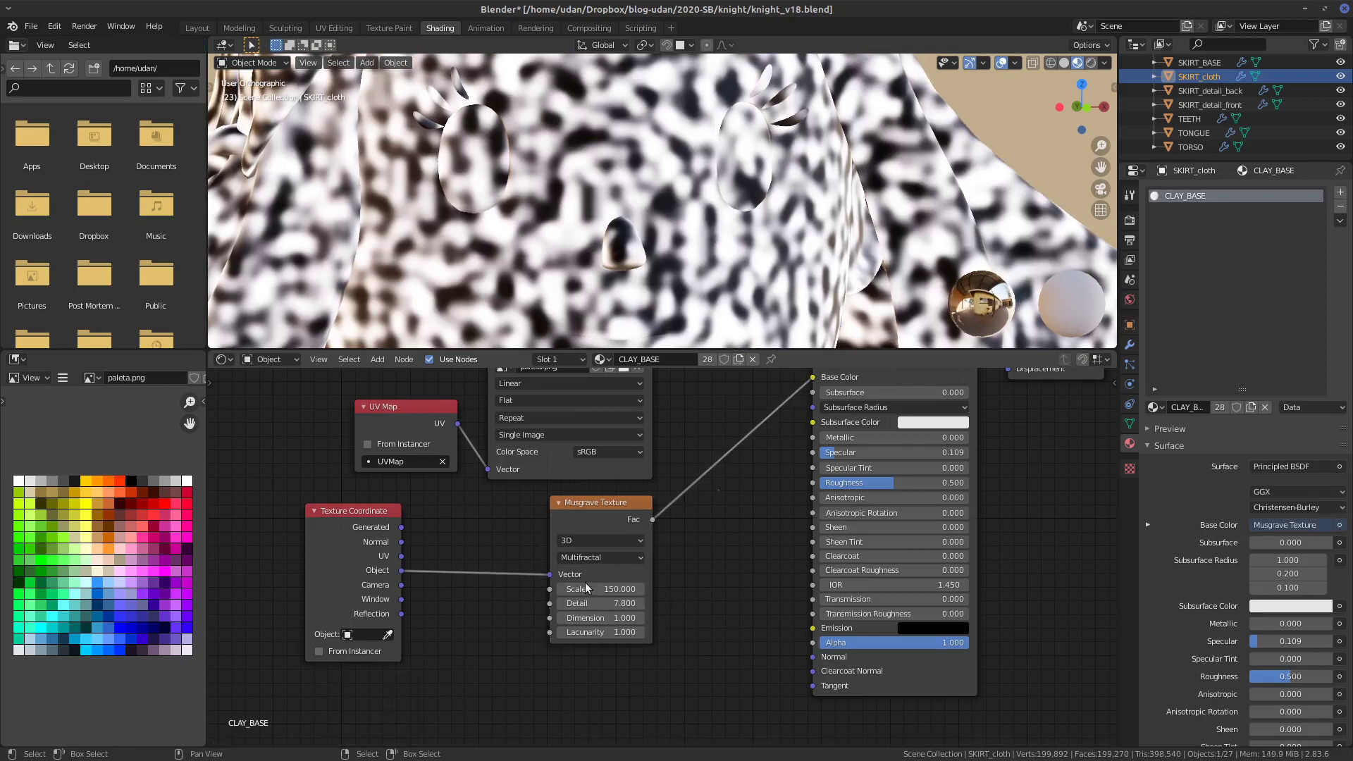
pyautogui.moveTo(611, 507); pyautogui.dragTo(618, 506)
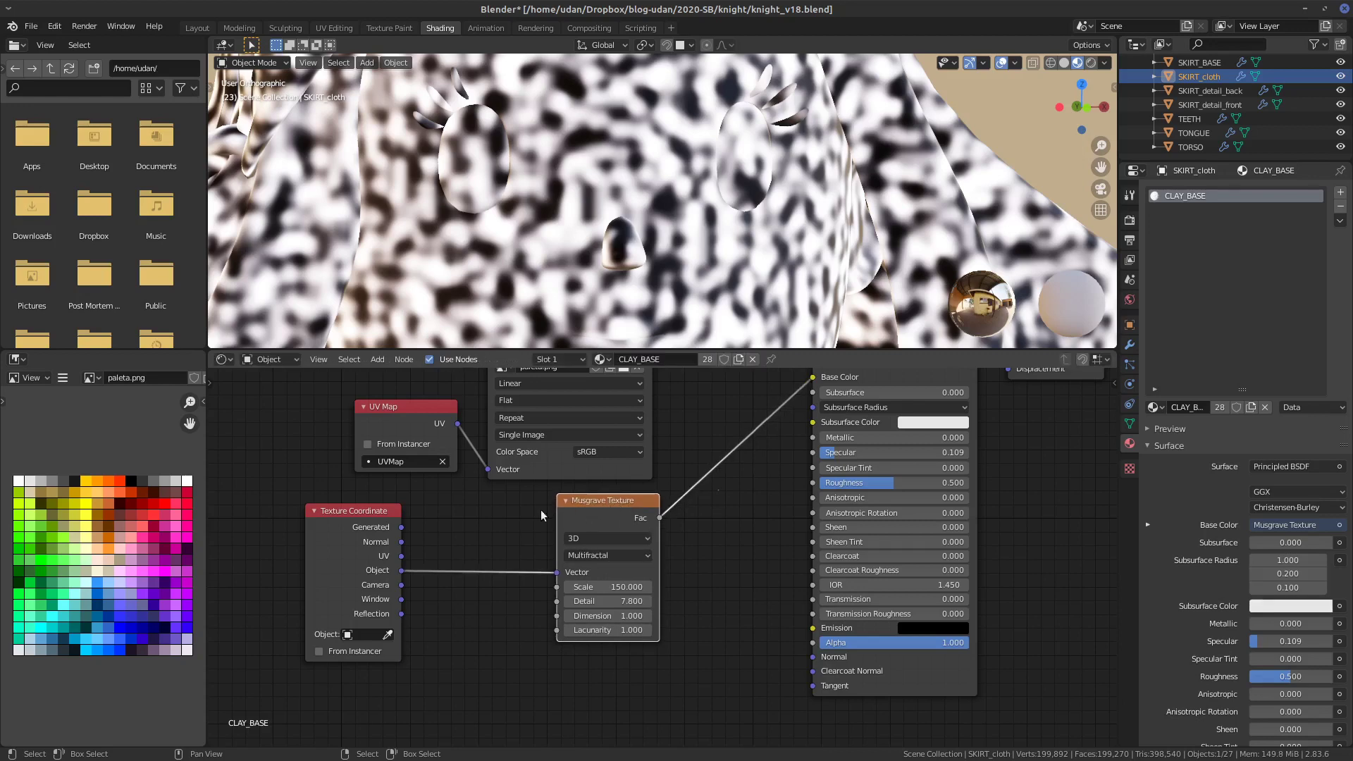
pyautogui.moveTo(370, 516); pyautogui.dragTo(347, 541)
pyautogui.moveTo(732, 550); pyautogui.dragTo(736, 564, button='middle')
pyautogui.moveTo(631, 513); pyautogui.dragTo(630, 514)
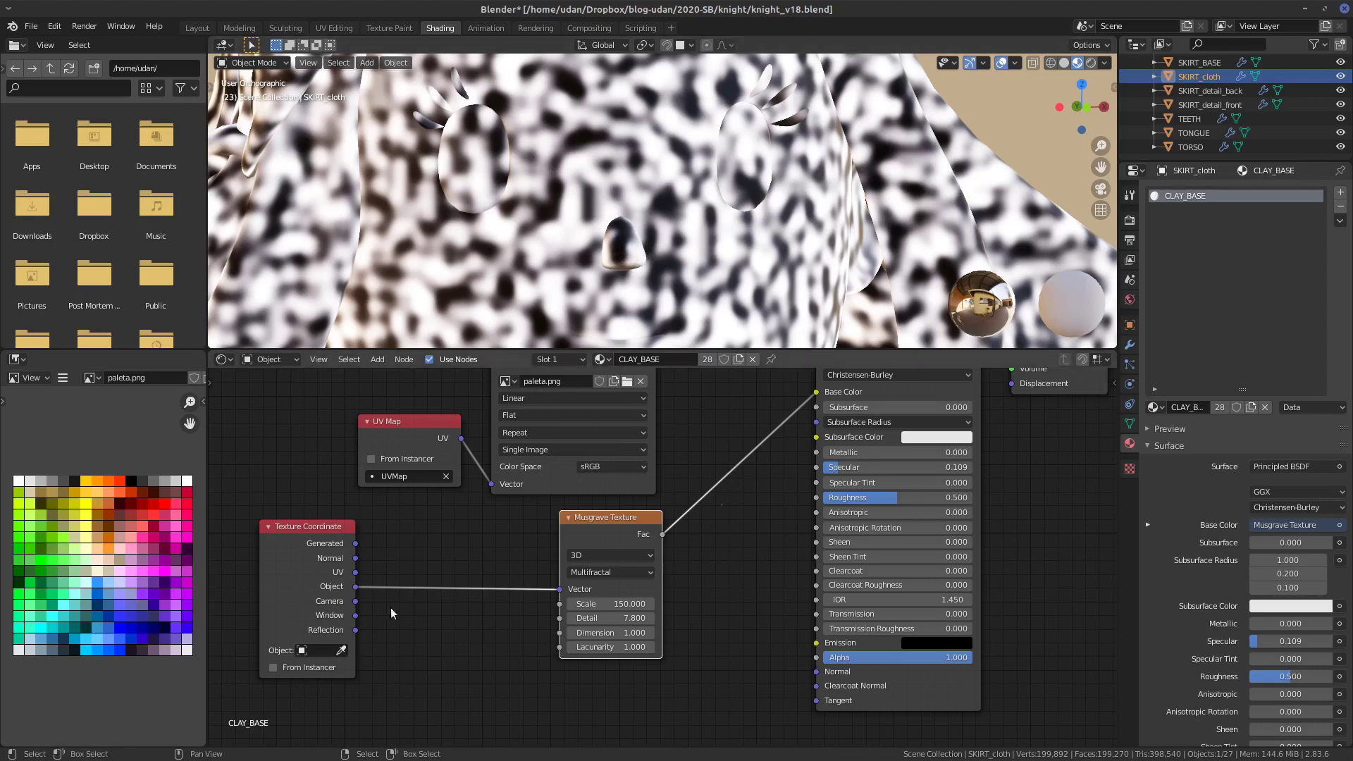
# - Insert a Mapping node on the link between Texture Coordinate and Musgrave Texture and set its type to Texture
pyautogui.hotkey('shift', 'a')
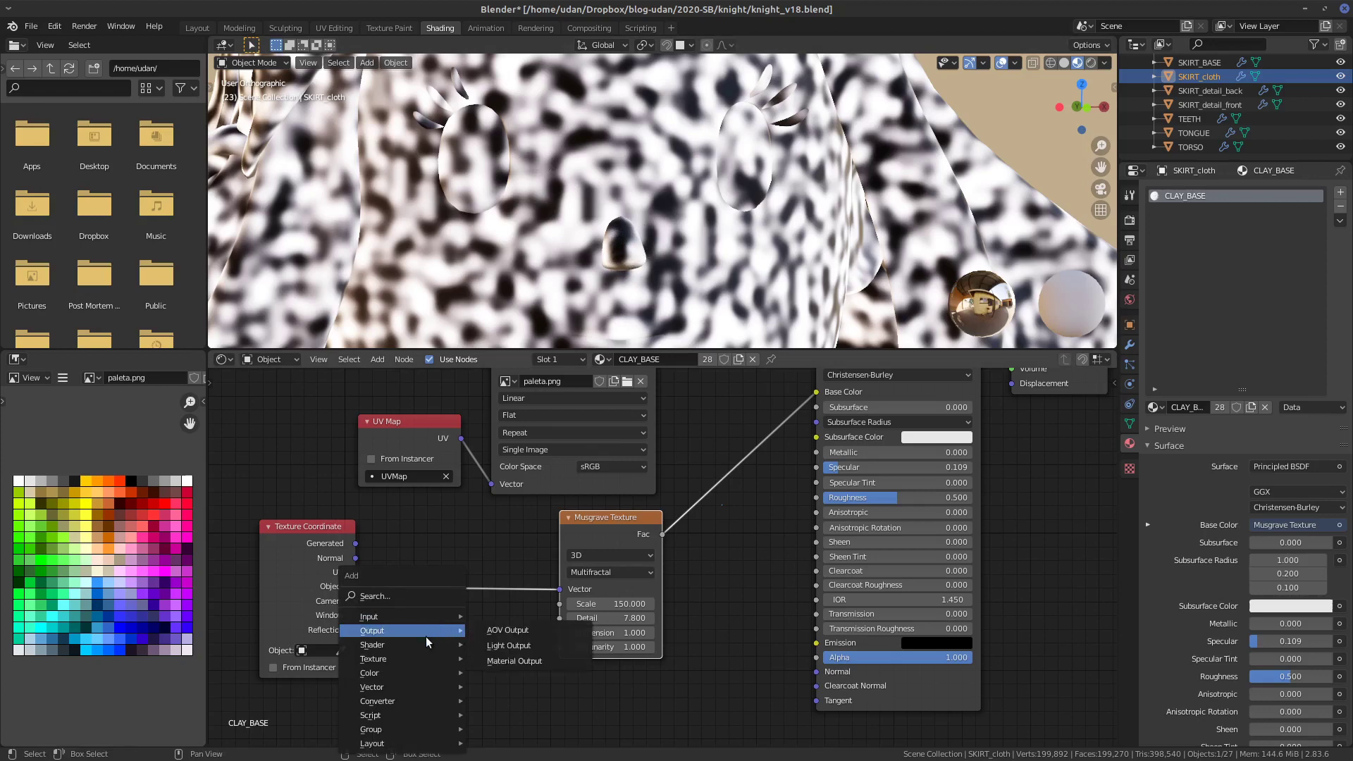
pyautogui.moveTo(395, 686)
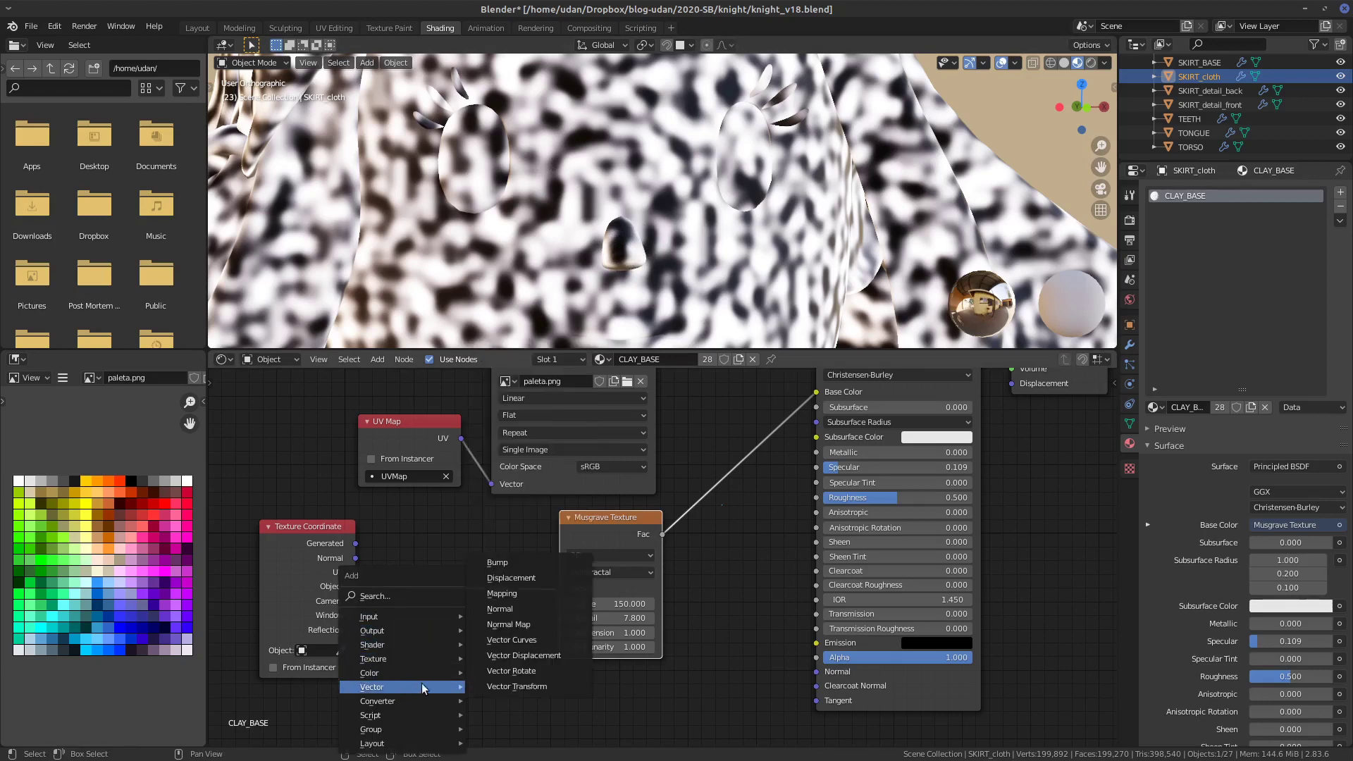
pyautogui.click(505, 594)
pyautogui.click(430, 573)
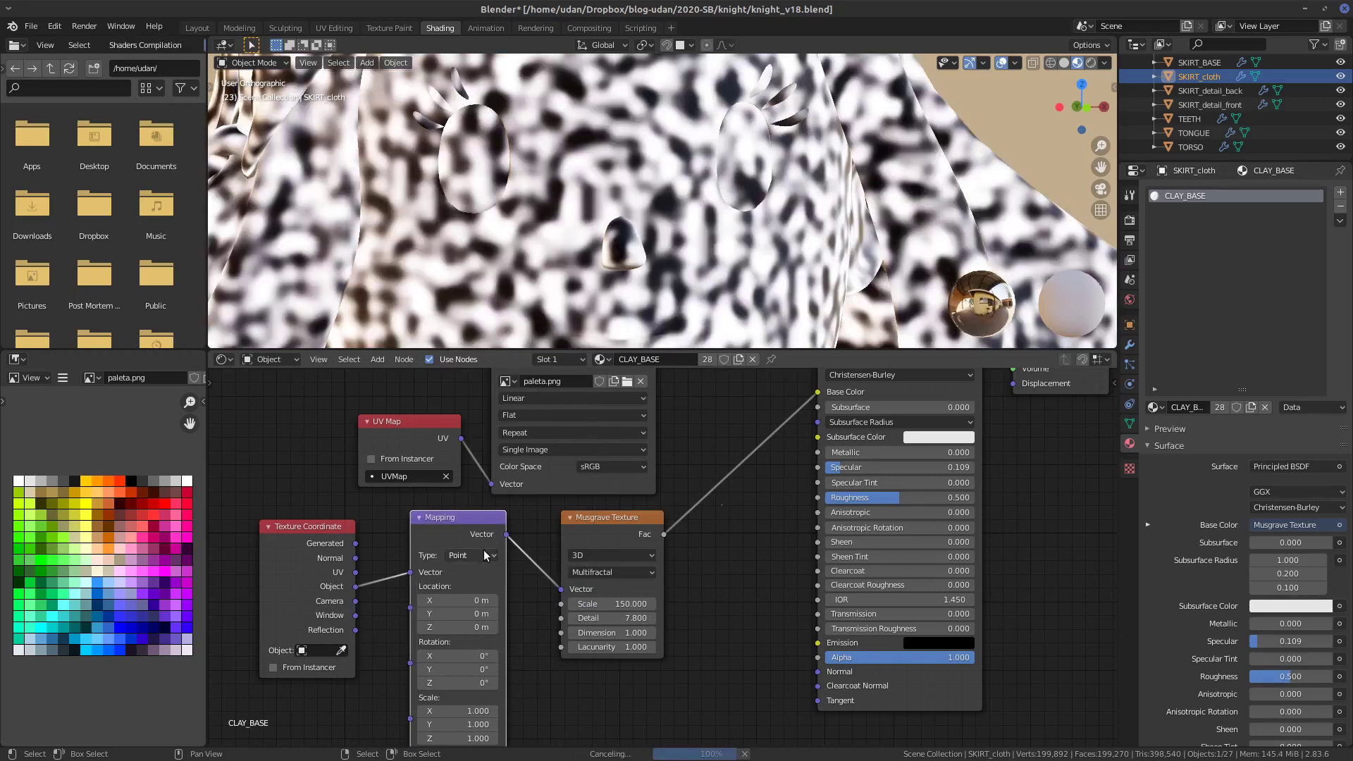
pyautogui.click(483, 556)
pyautogui.click(485, 589)
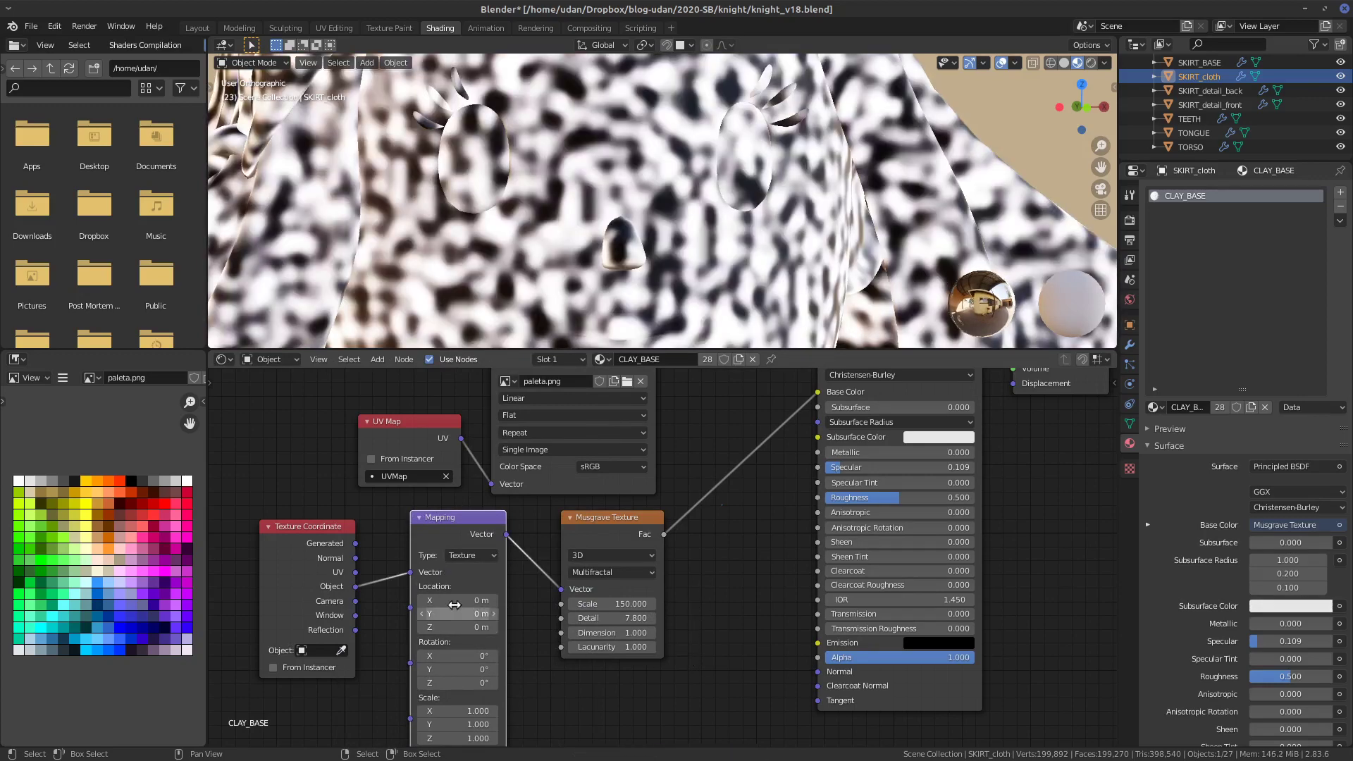
# - Try shifting the Mapping node's X and Y location and reset both to 0 m
pyautogui.moveTo(458, 600); pyautogui.dragTo(486, 617)
pyautogui.click(484, 603)
pyautogui.write('0')
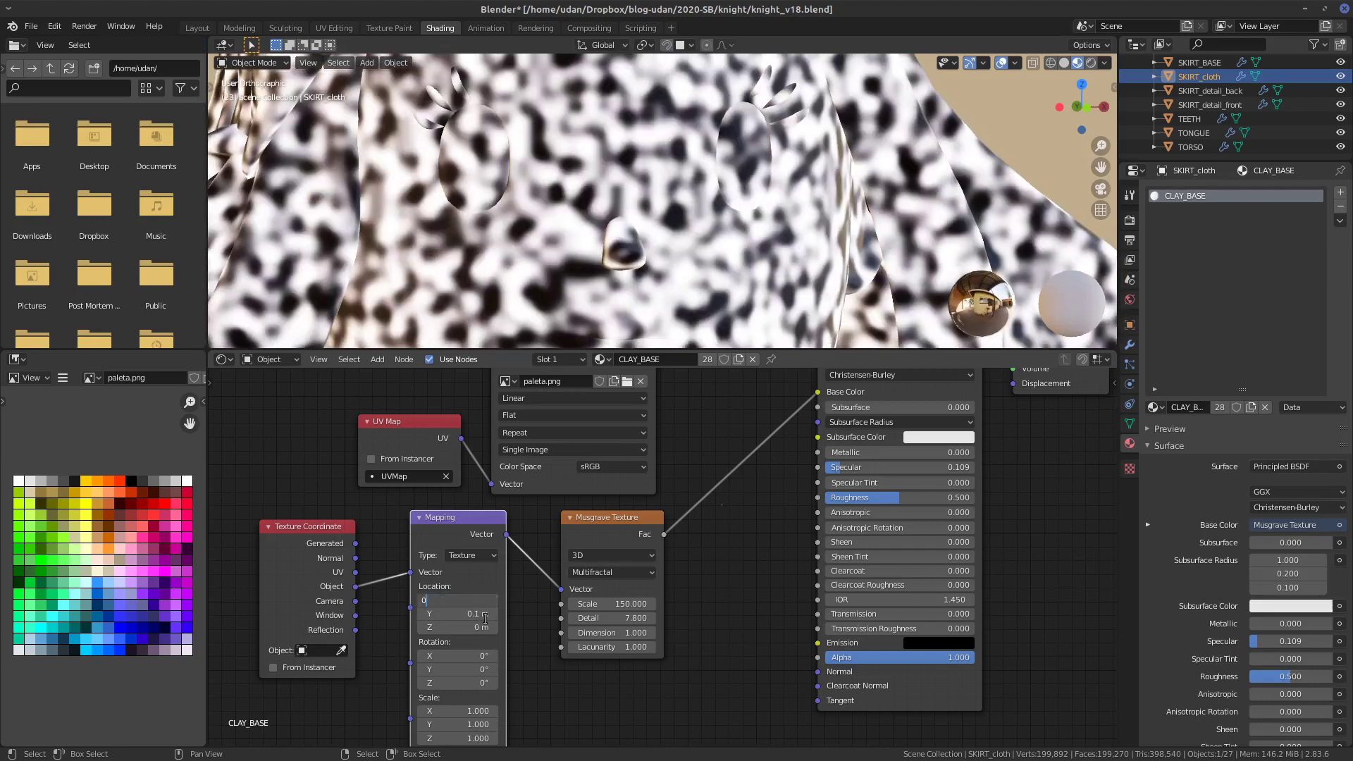
pyautogui.press('Return')
pyautogui.click(478, 614)
pyautogui.write('0')
pyautogui.press('Return')
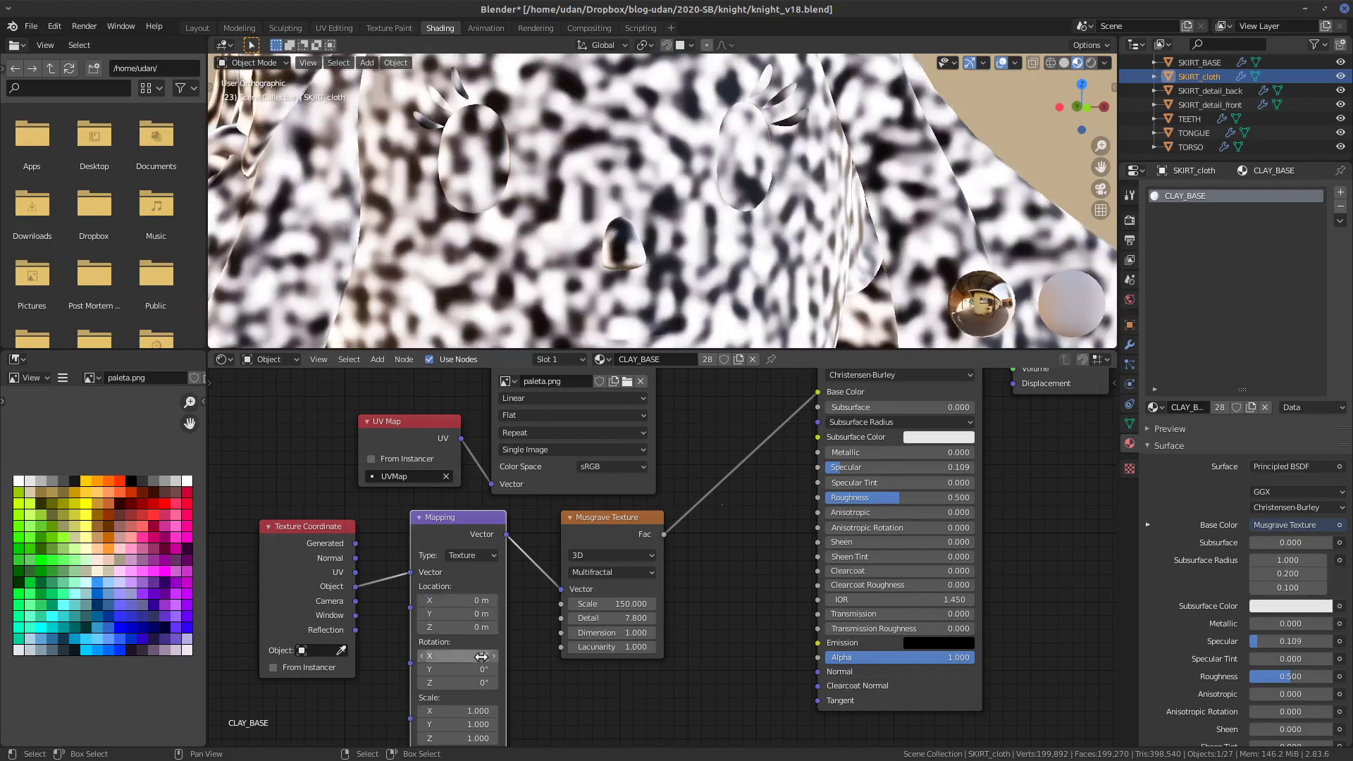
# - Try a Mapping rotation of X -8.1°, Y 25.7°, Z -14° with an X scale of 10
pyautogui.moveTo(458, 656); pyautogui.dragTo(598, 676)
pyautogui.moveTo(473, 683); pyautogui.dragTo(425, 714)
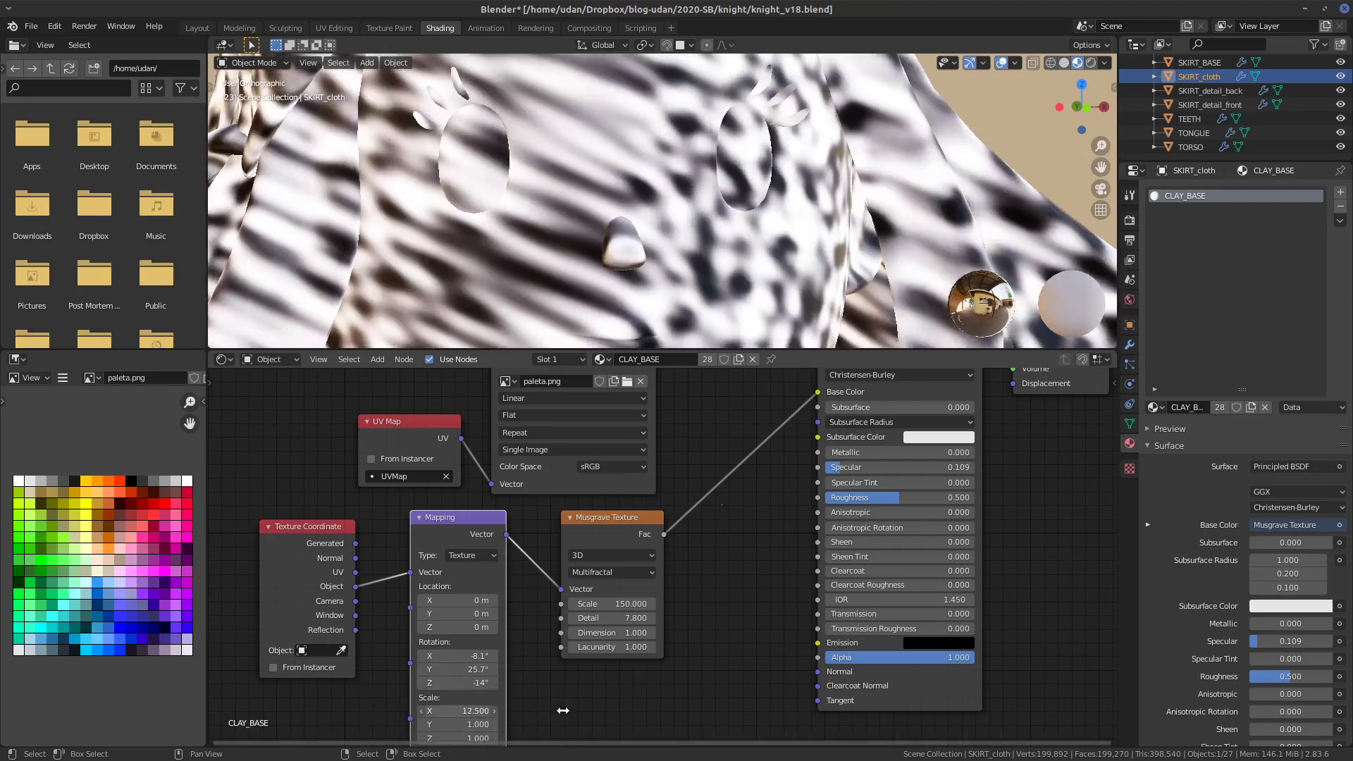
pyautogui.click(483, 712)
pyautogui.write('-1.1')
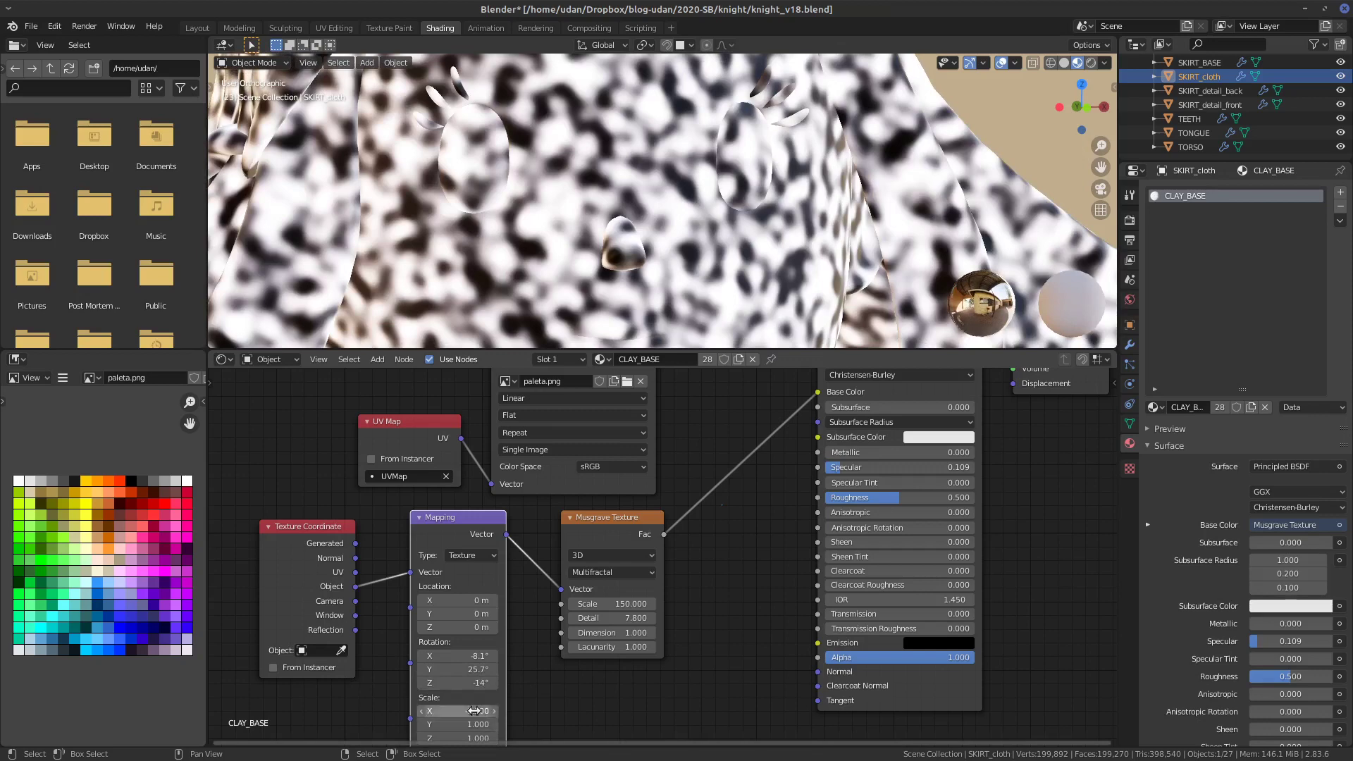
pyautogui.press('Return')
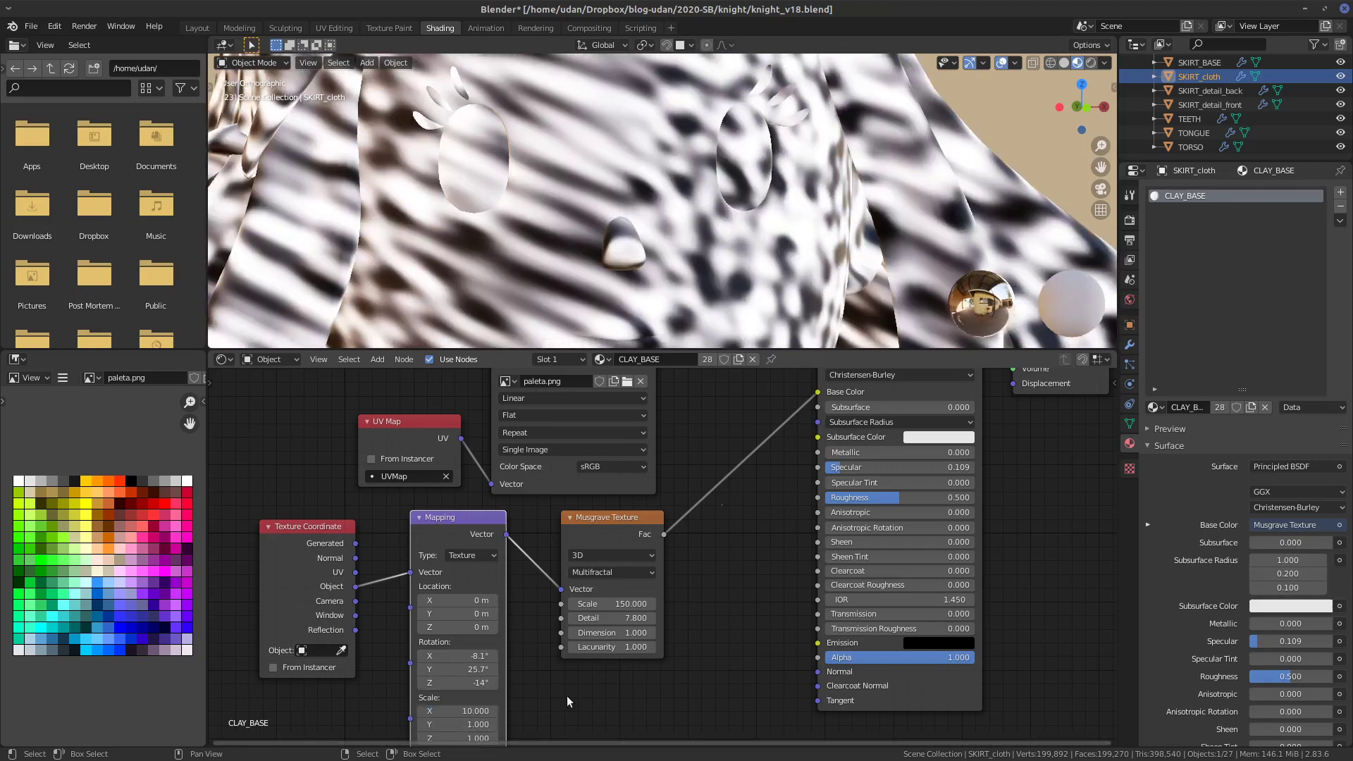
# - Try a scale of 10 on the Mapping node's Y and Z axes as well
pyautogui.moveTo(570, 689); pyautogui.dragTo(604, 594, button='middle')
pyautogui.click(520, 630)
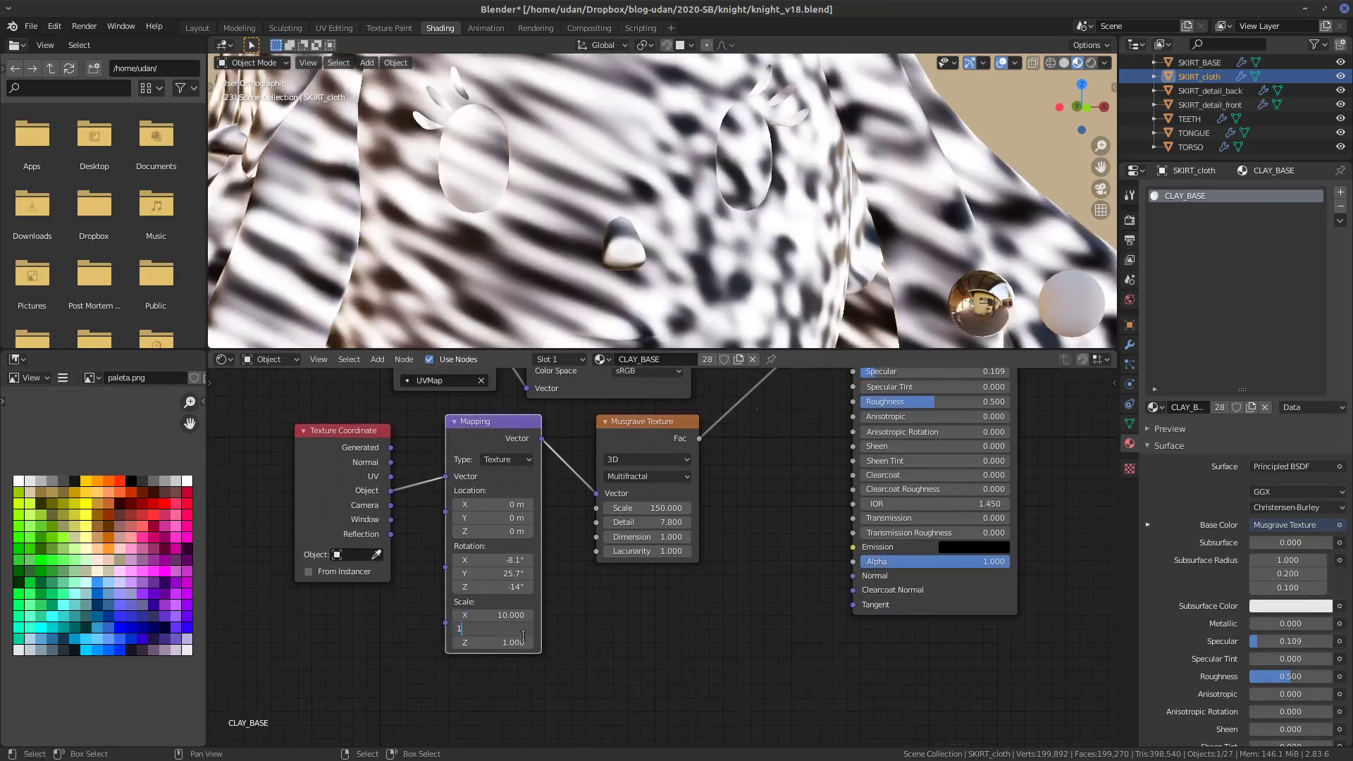
pyautogui.press('Return')
pyautogui.click(523, 641)
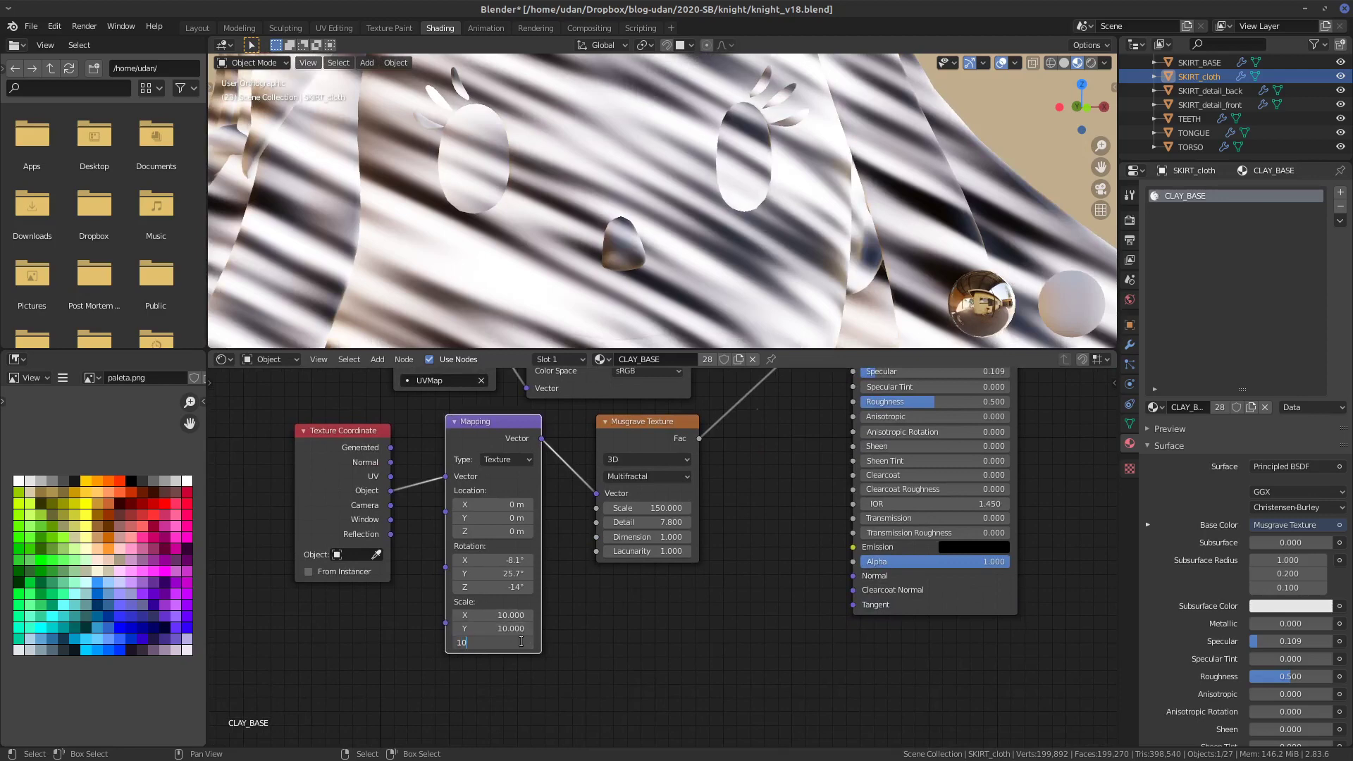
pyautogui.press('Return')
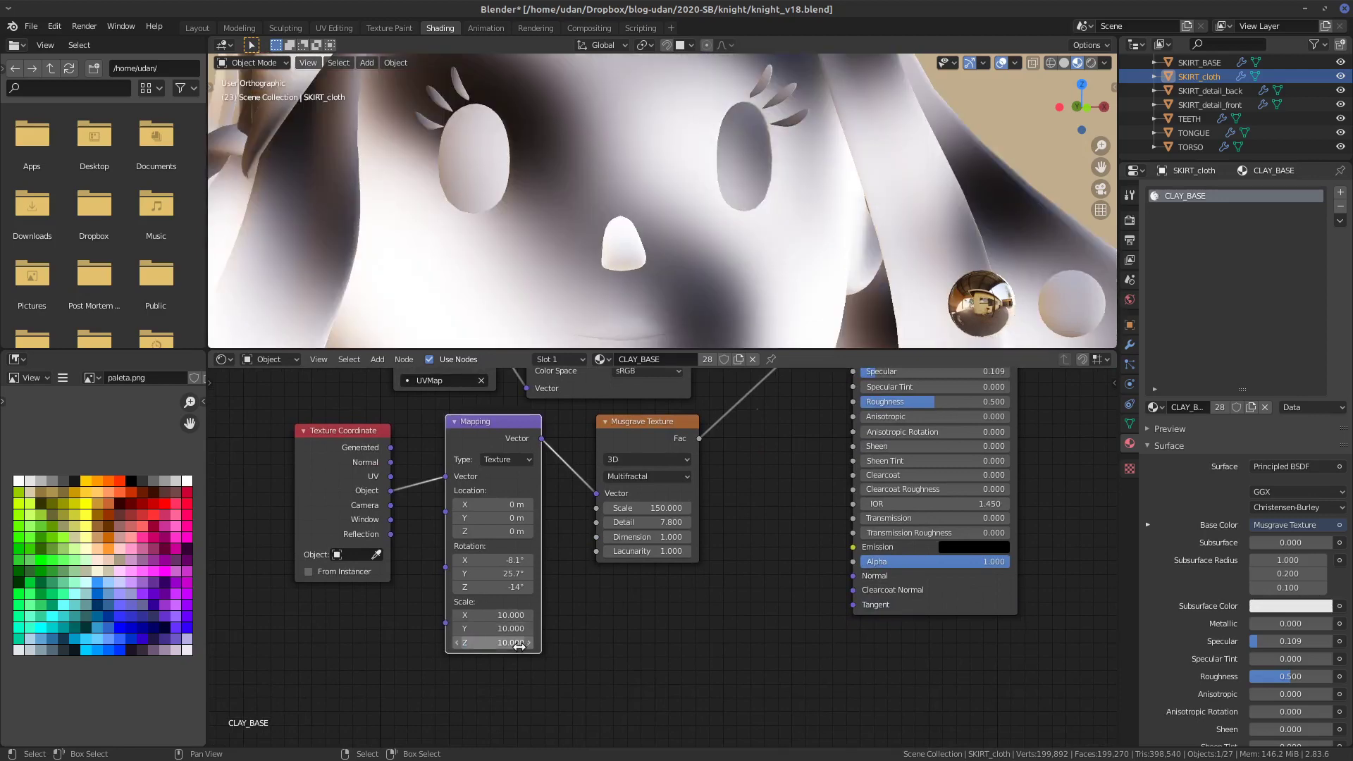
# - Set the Mapping node's scale to 0.5 on the Z, Y and X axes
pyautogui.click(517, 643)
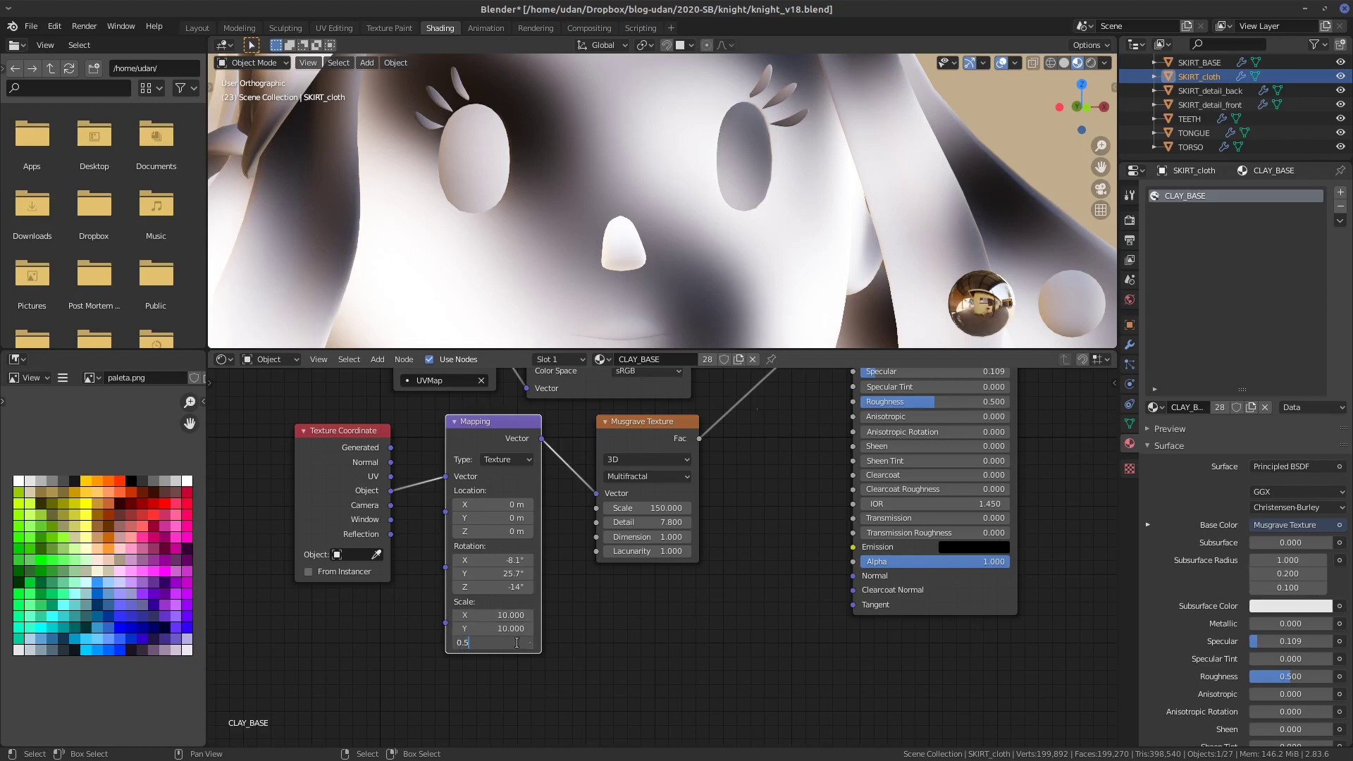
pyautogui.press('Return')
pyautogui.click(523, 629)
pyautogui.write('0')
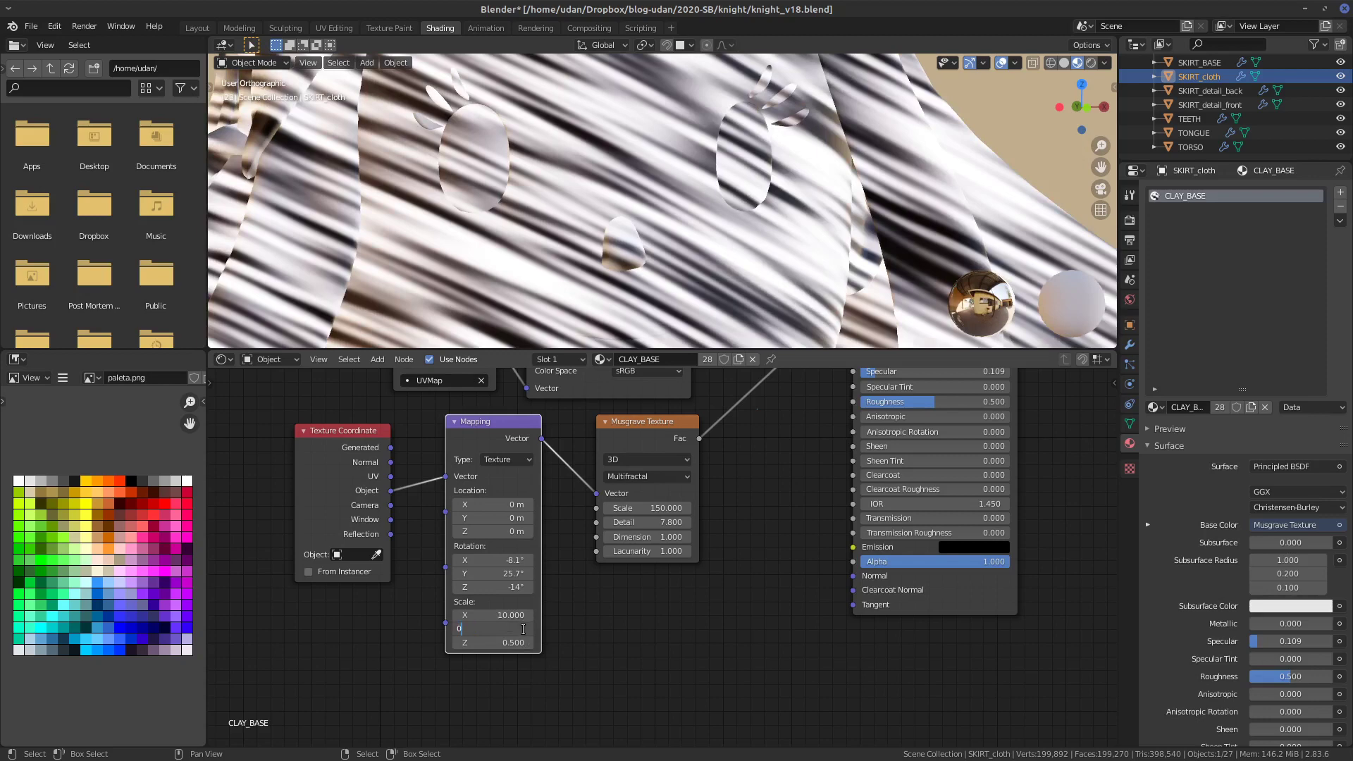
pyautogui.write('.5')
pyautogui.press('Return')
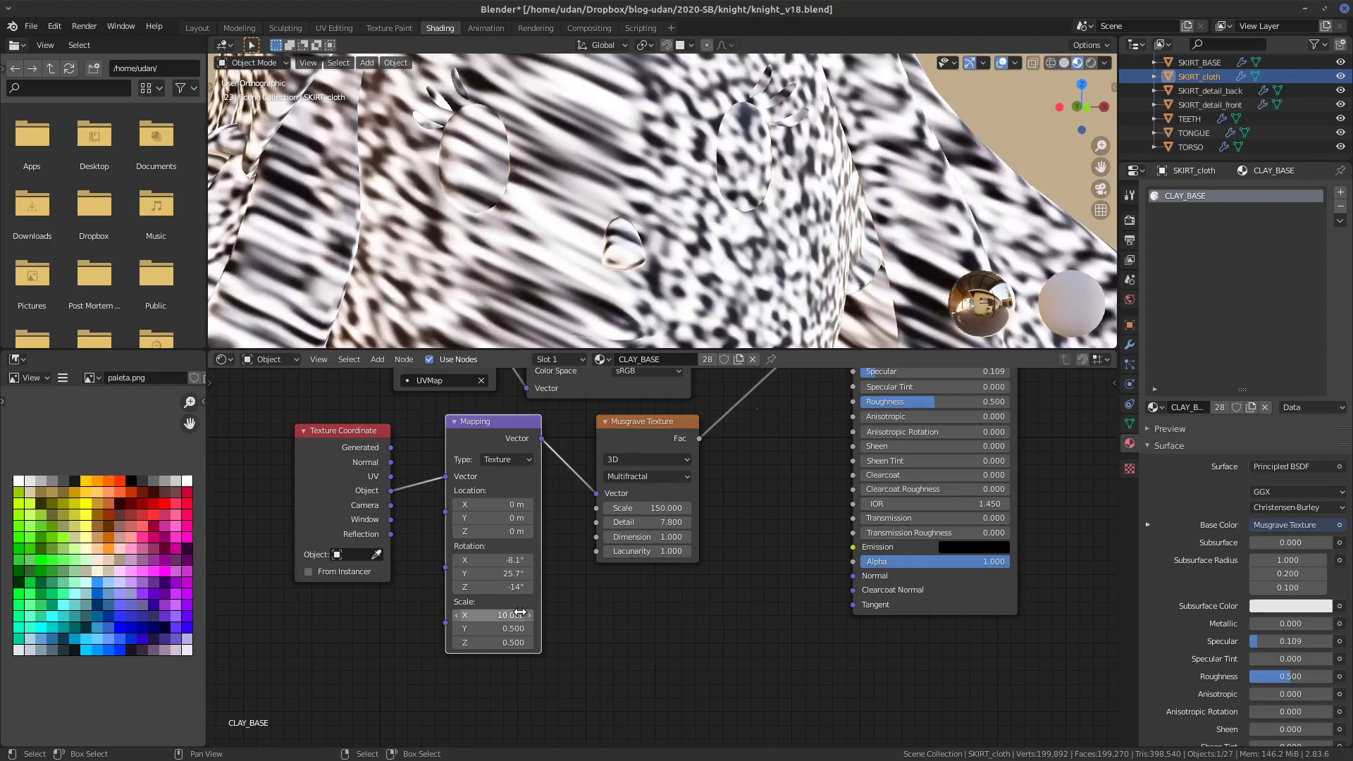
pyautogui.click(529, 615)
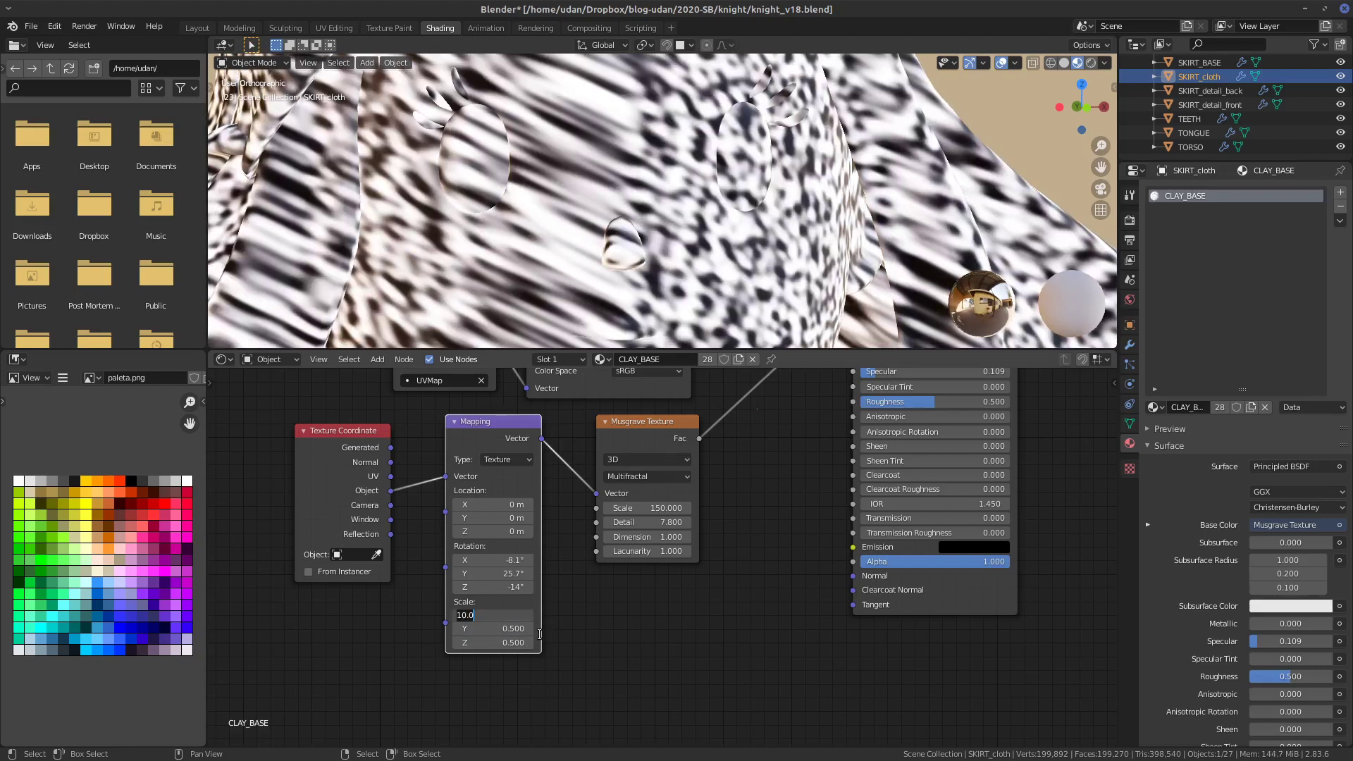
pyautogui.write('0.5')
pyautogui.press('Return')
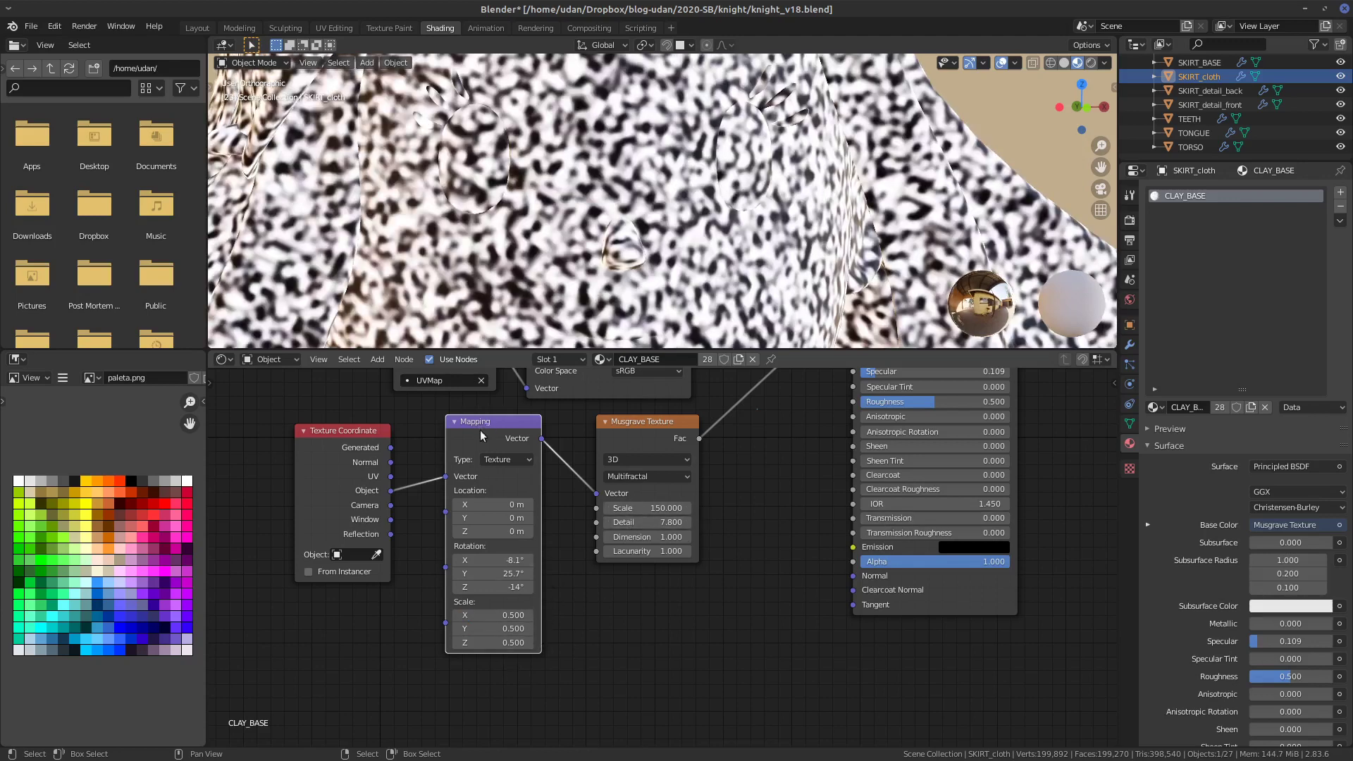
# - Reset the Mapping node's rotation to 0° on all axes and move the Mapping and Musgrave Texture nodes closer to Texture Coordinate
pyautogui.moveTo(486, 421); pyautogui.dragTo(473, 433)
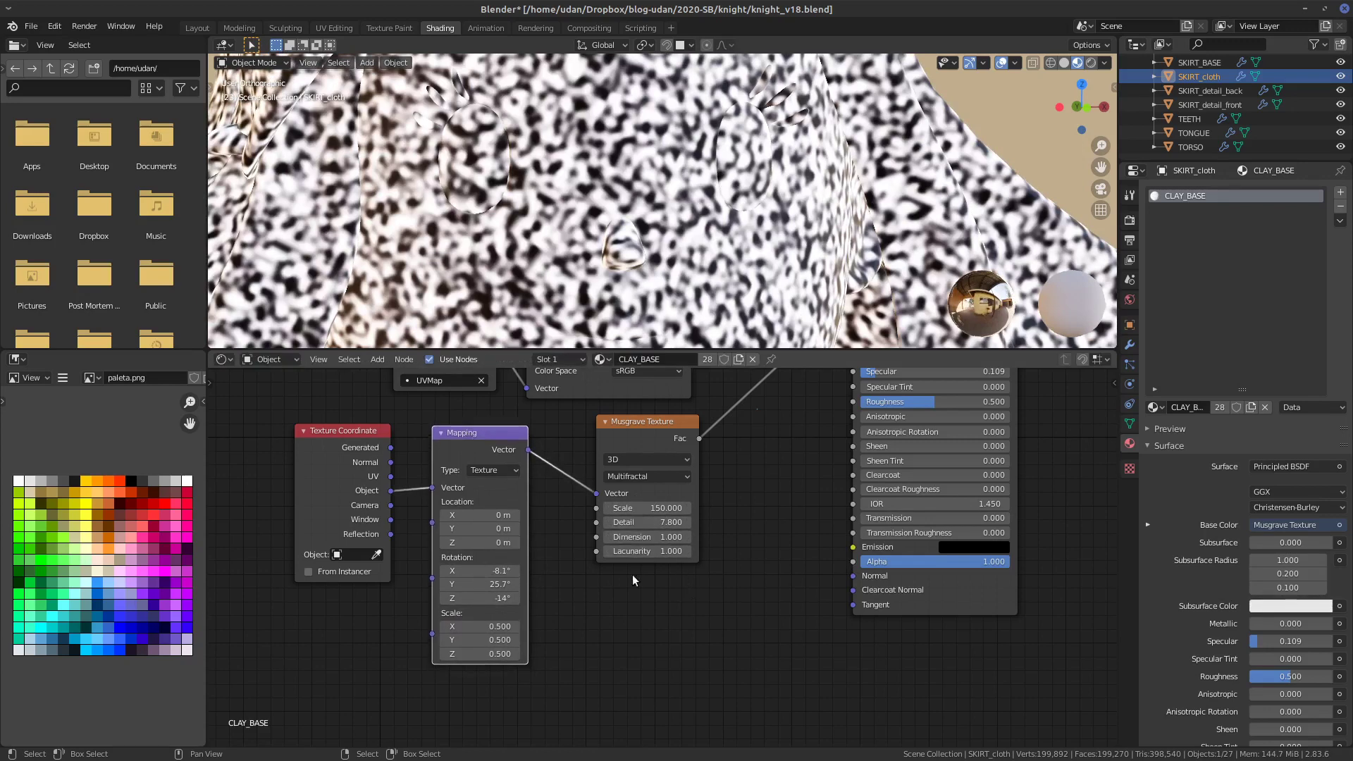
pyautogui.click(500, 570)
pyautogui.write('0')
pyautogui.press('Return')
pyautogui.click(509, 585)
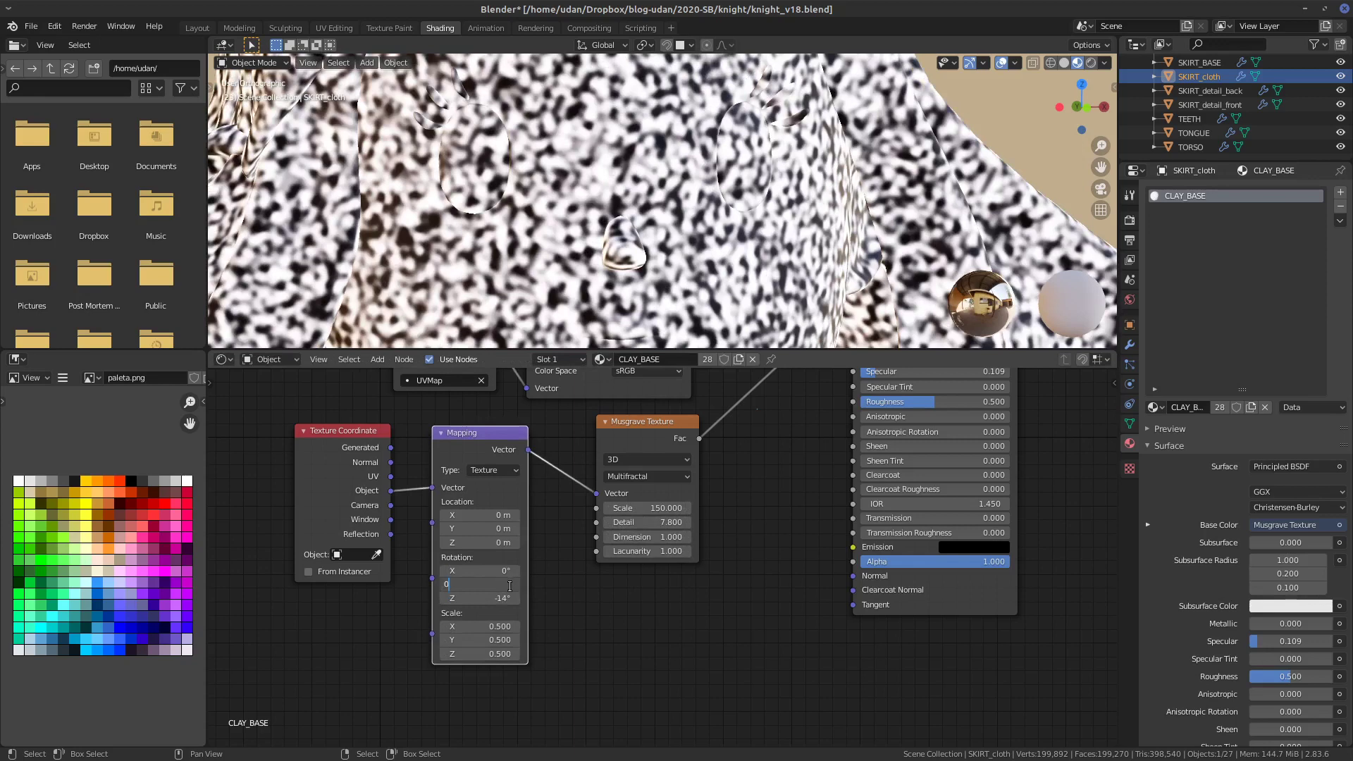
pyautogui.write('0')
pyautogui.press('Return')
pyautogui.click(508, 598)
pyautogui.press('Return')
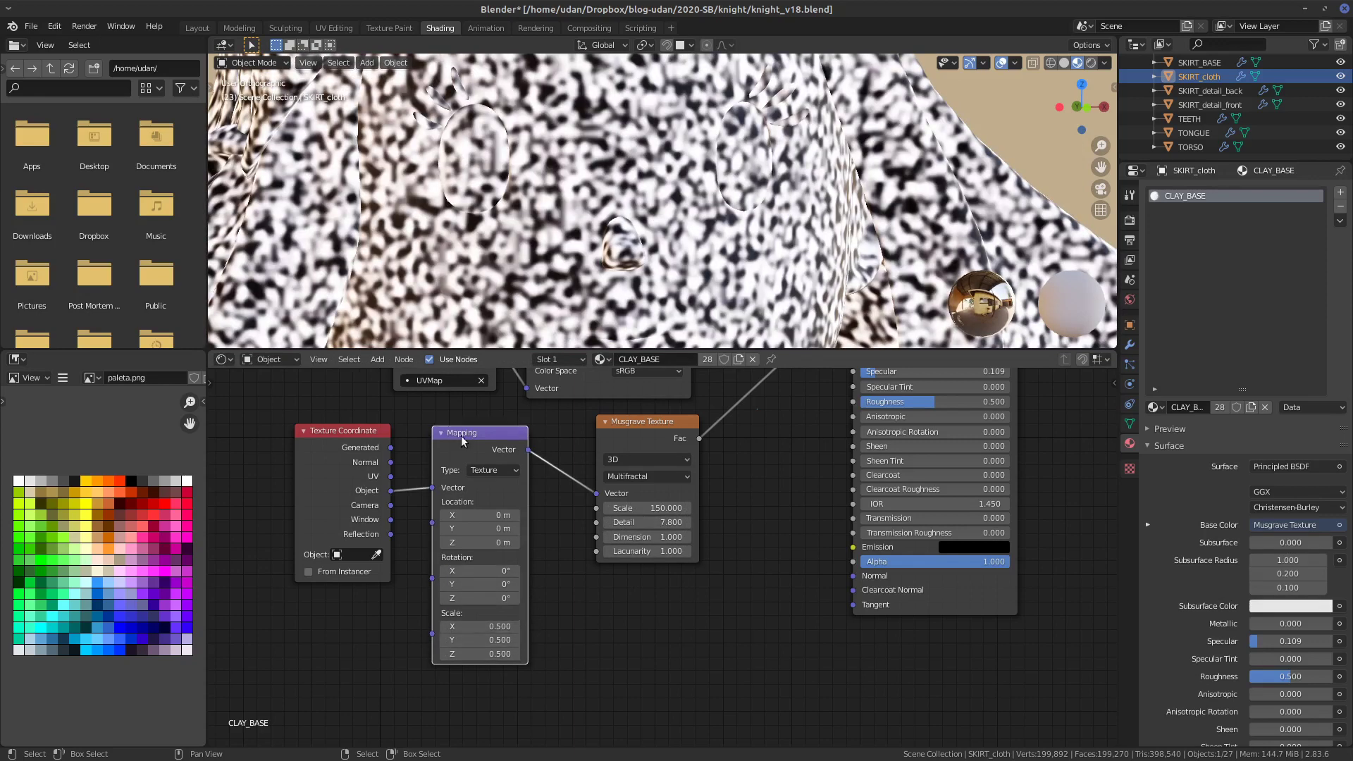
pyautogui.moveTo(471, 437); pyautogui.dragTo(464, 438)
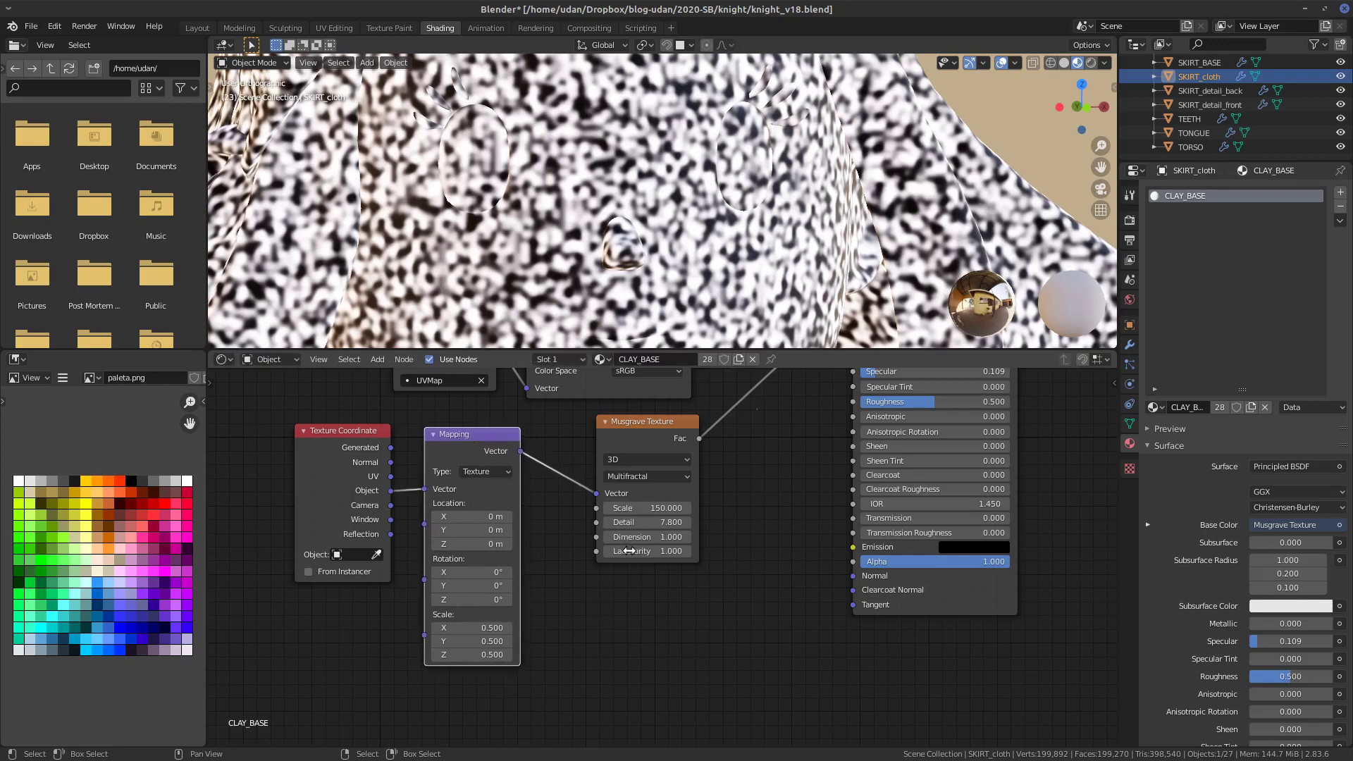
pyautogui.moveTo(648, 422); pyautogui.dragTo(609, 435)
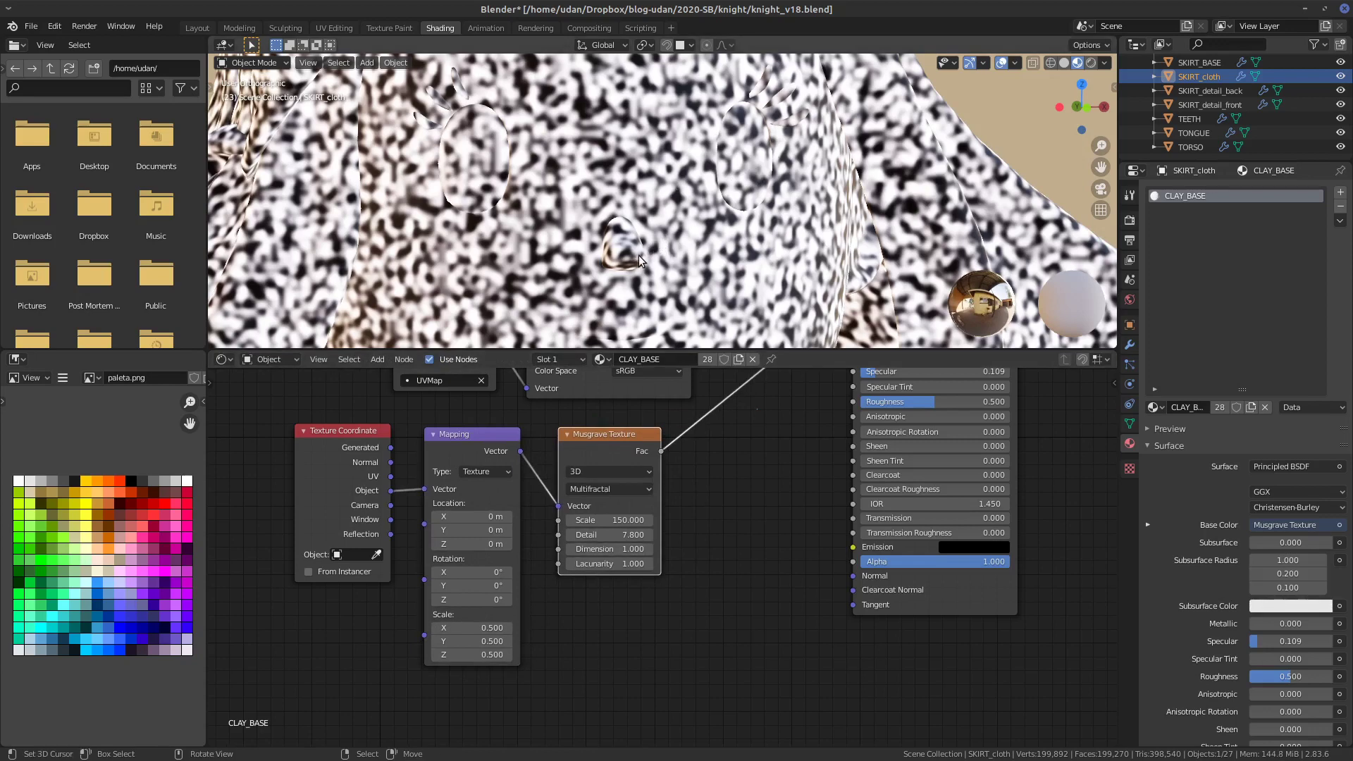
# - Try a Musgrave Texture Scale of 200, raise it to 500, and check the finer pattern on the face
pyautogui.click(634, 521)
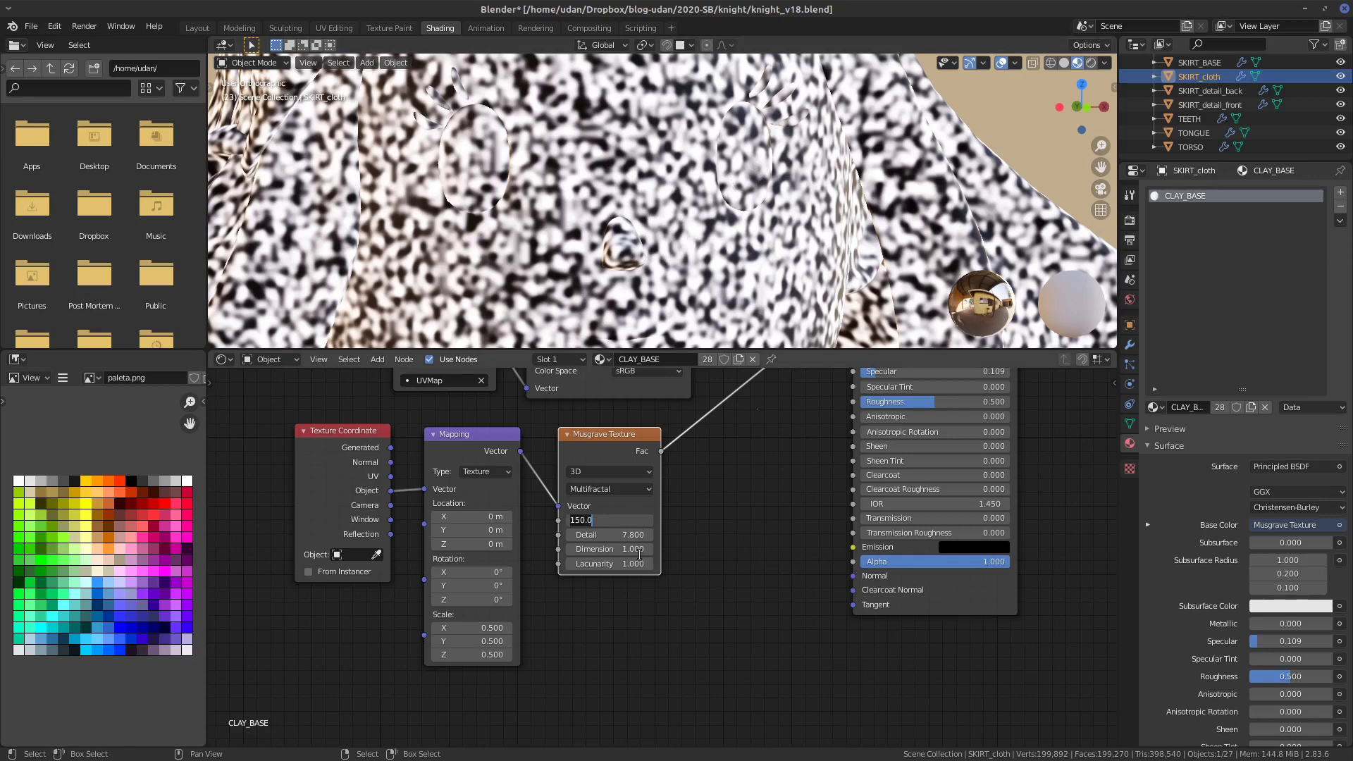
pyautogui.press('Return')
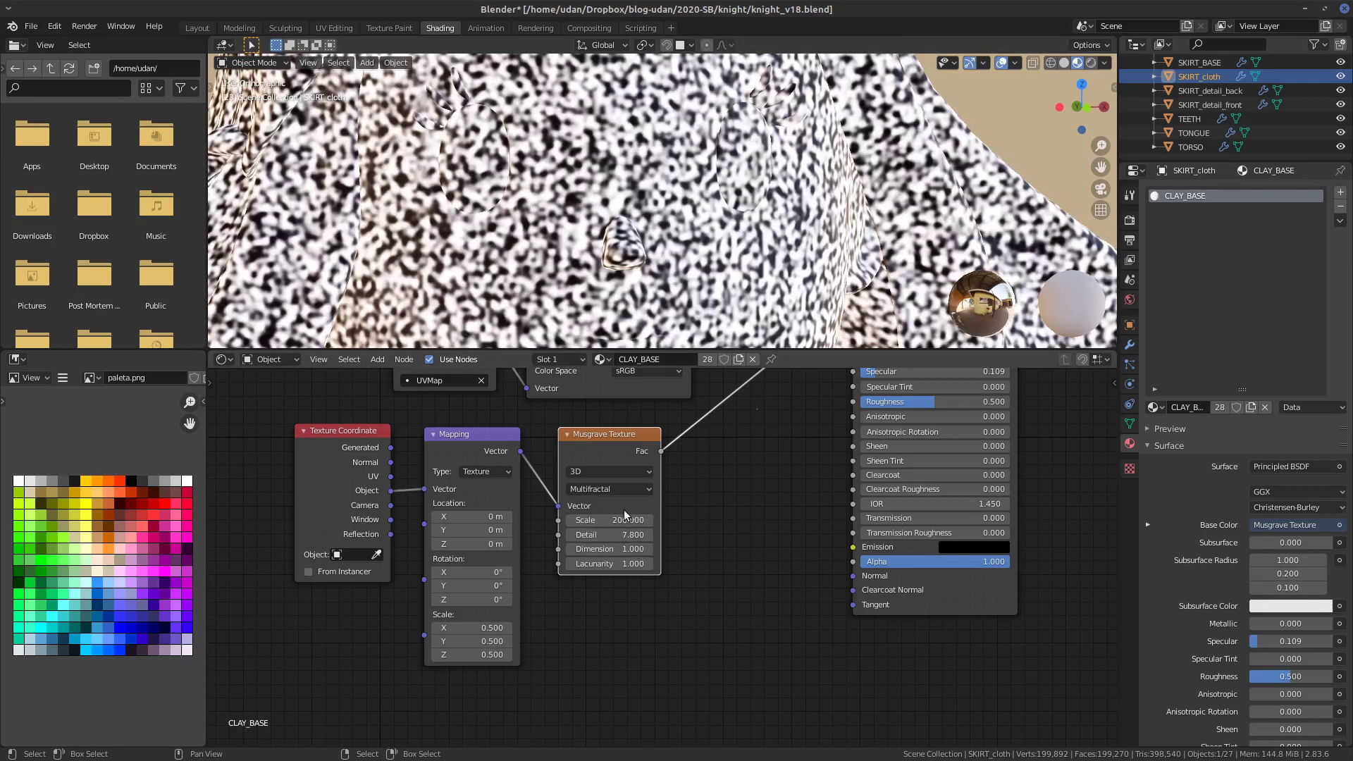
pyautogui.click(637, 520)
pyautogui.write('500')
pyautogui.press('Return')
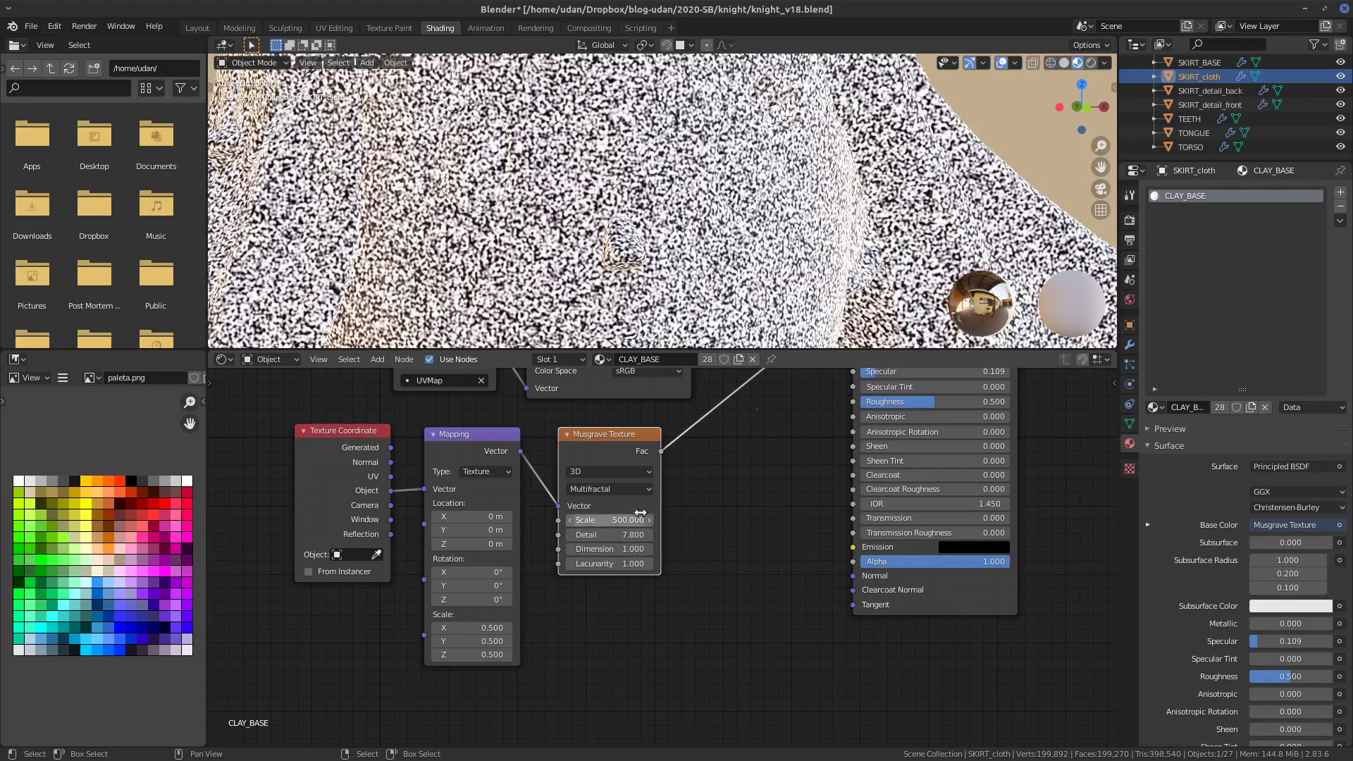
pyautogui.moveTo(848, 291); pyautogui.dragTo(817, 276, button='middle')
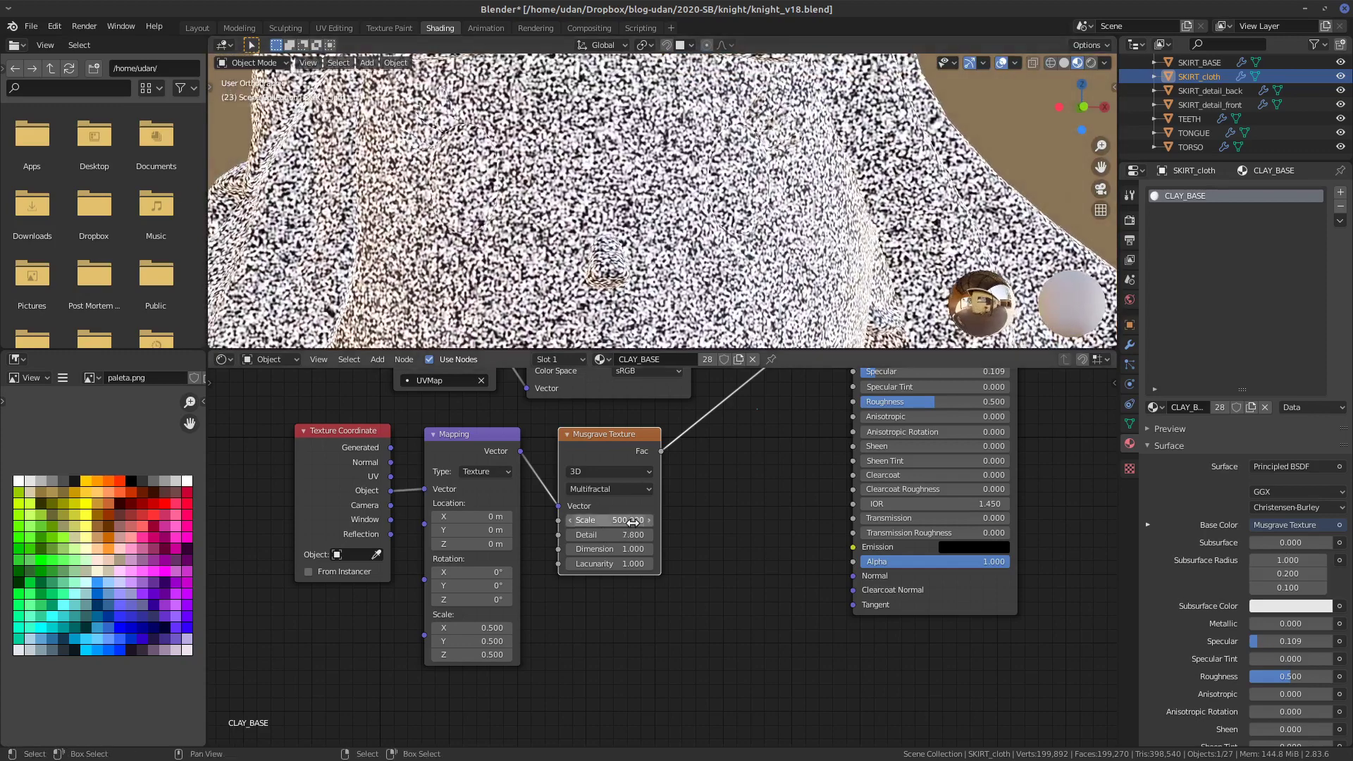
# - Nudge the Musgrave Texture node down slightly and change its type to Ridged Multifractal
pyautogui.moveTo(623, 441); pyautogui.dragTo(624, 446)
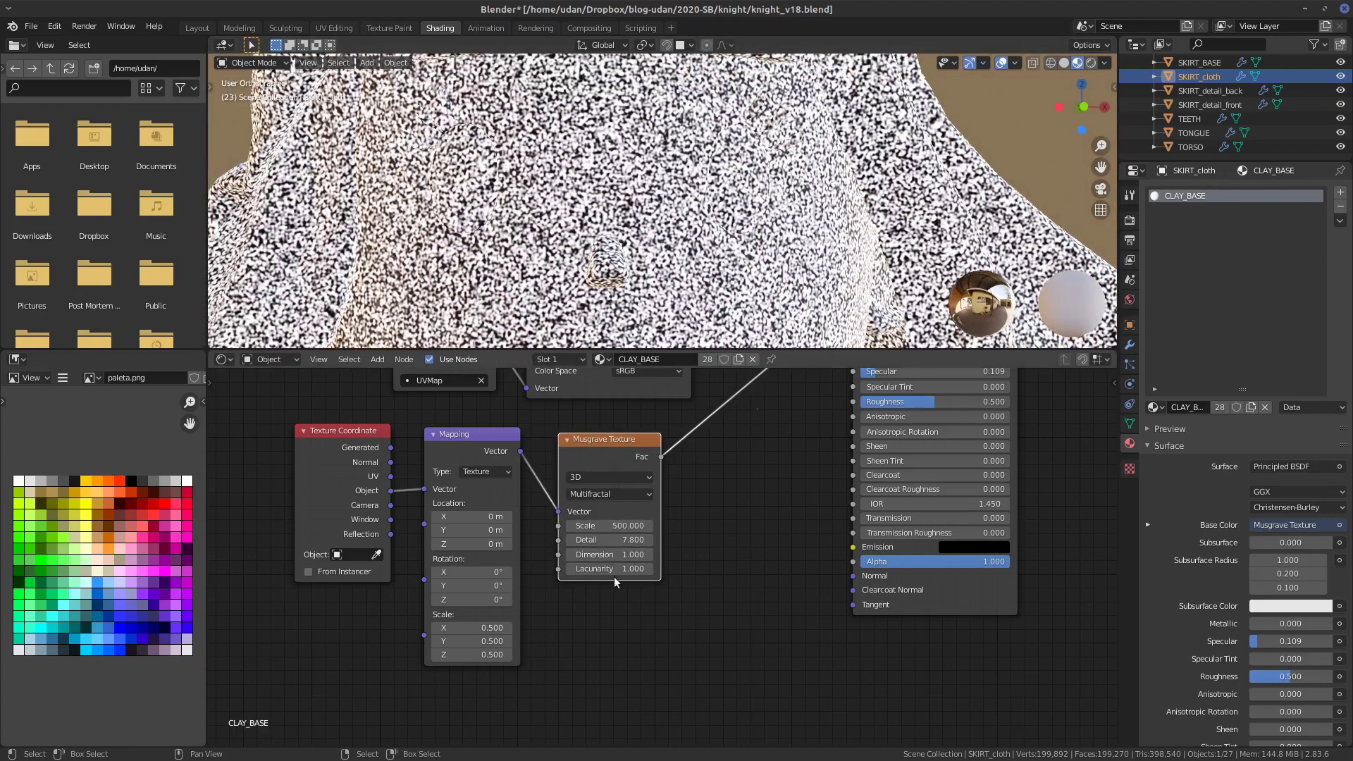
pyautogui.click(619, 494)
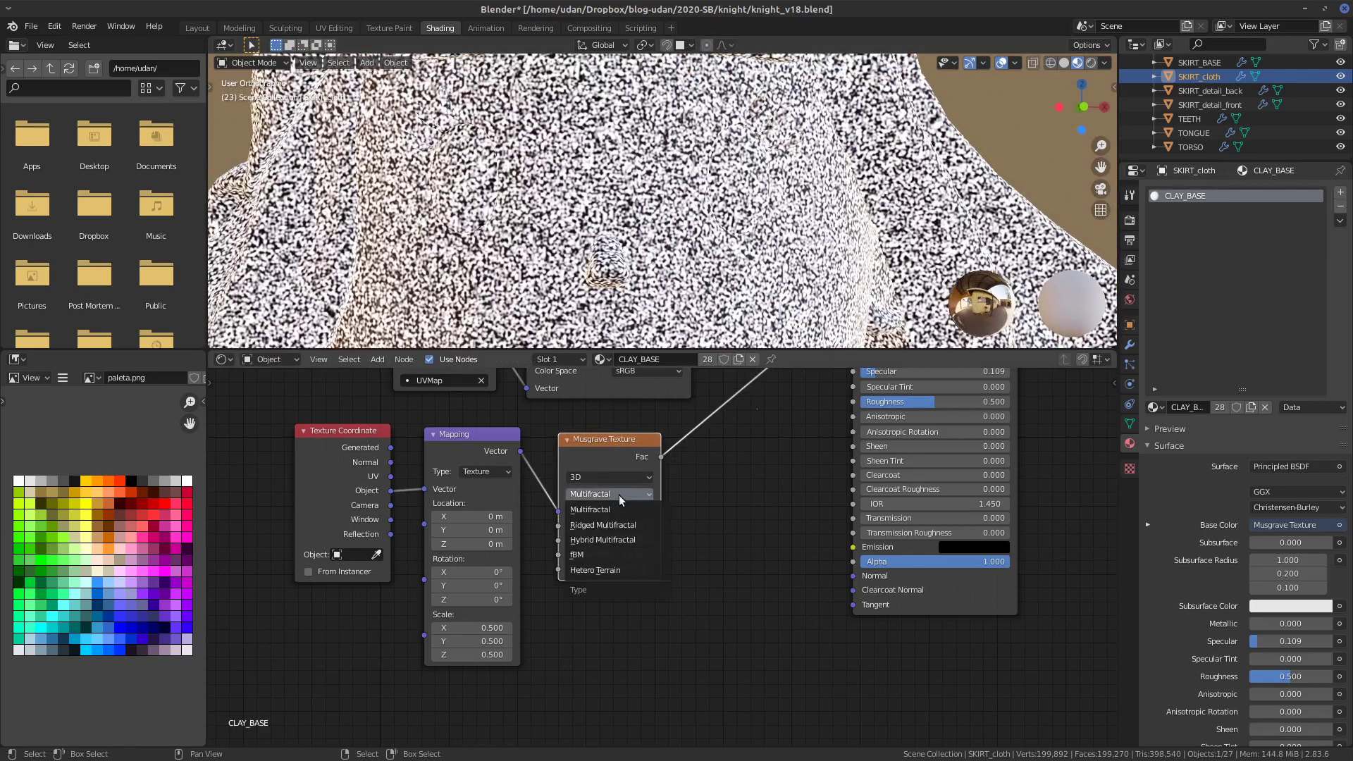
pyautogui.click(619, 524)
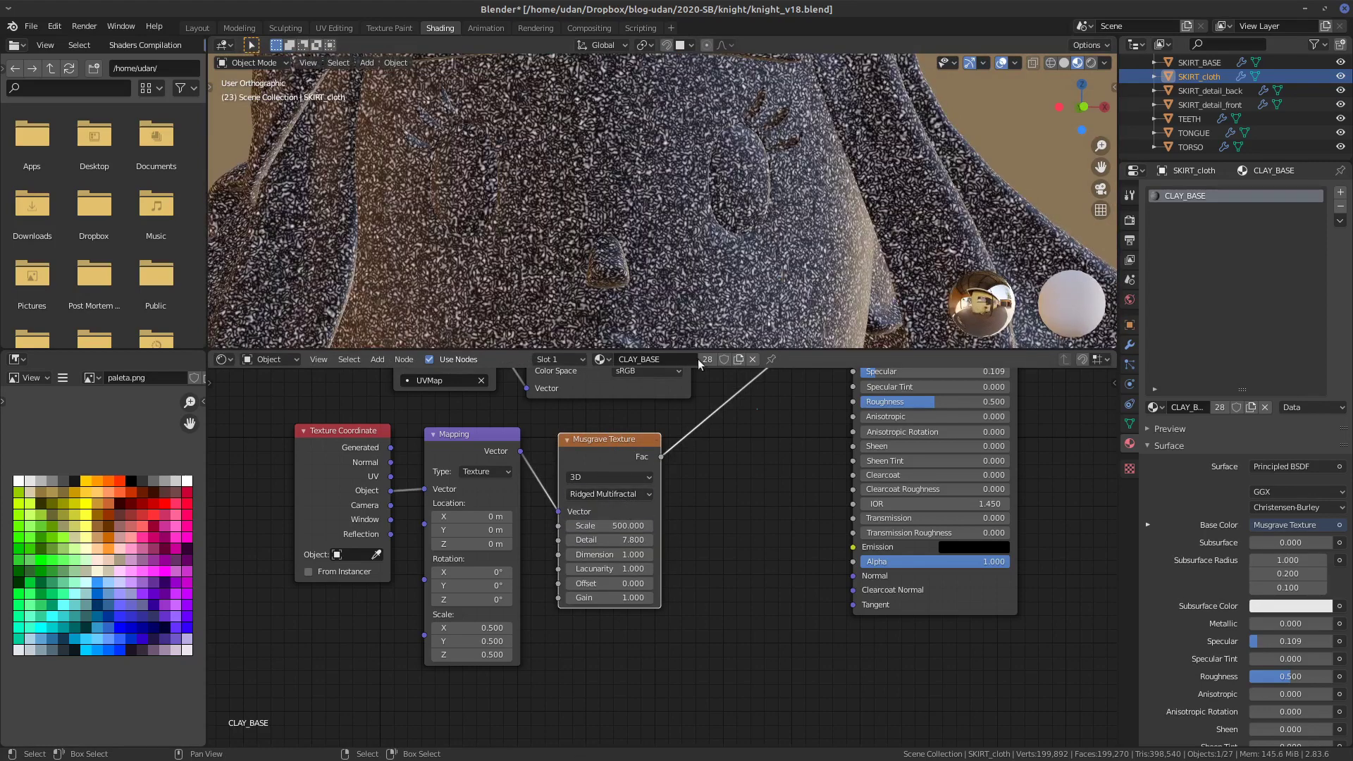
# - Delete the Musgrave Texture node and add a Noise Texture node beside the Mapping node
pyautogui.moveTo(735, 282); pyautogui.dragTo(741, 329, button='middle')
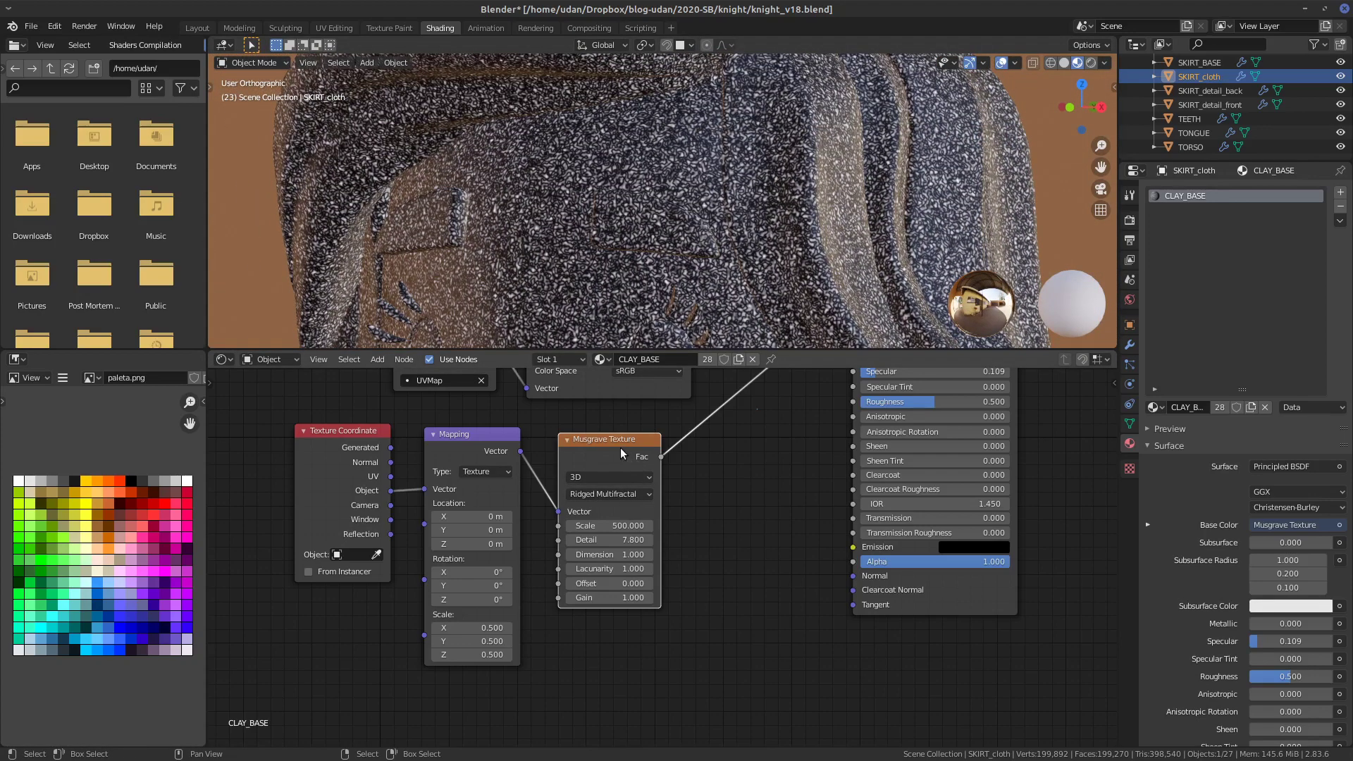
pyautogui.press('x')
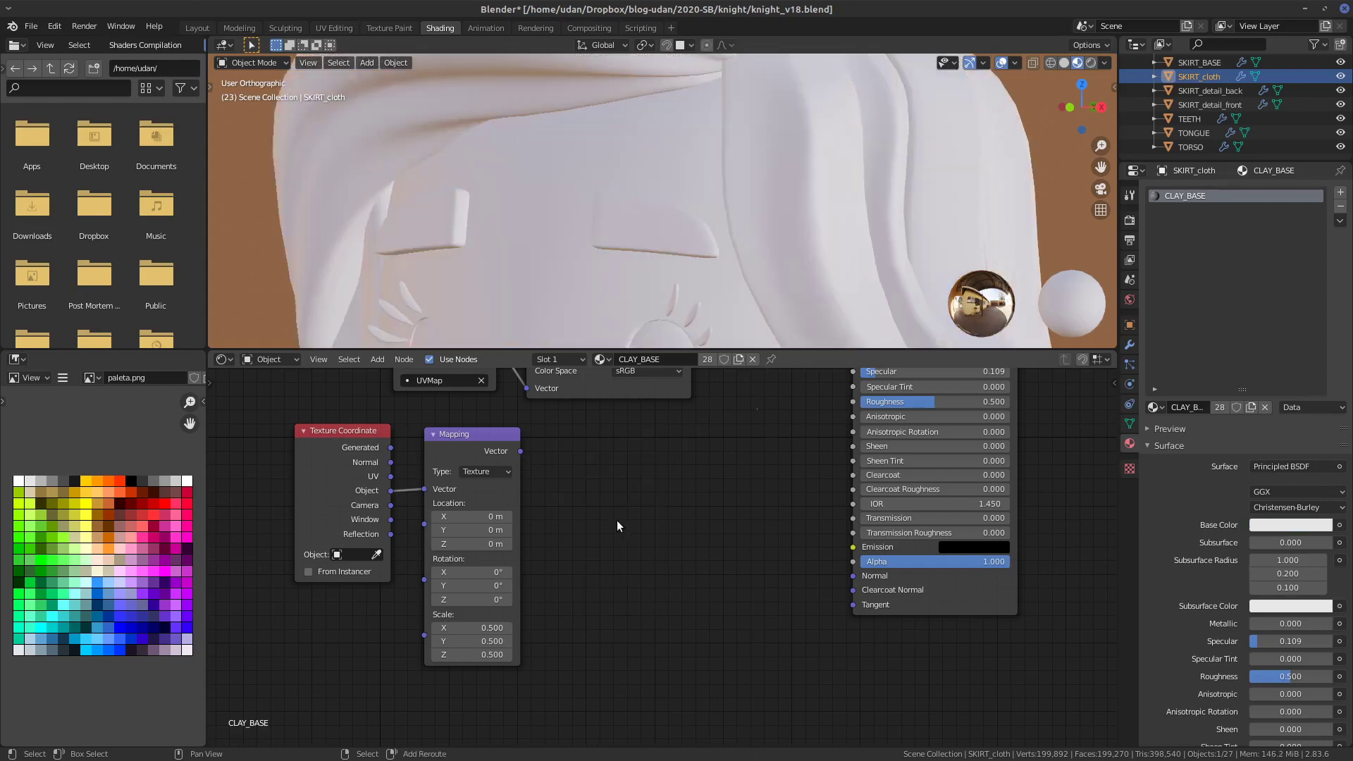
pyautogui.hotkey('shift', 'a')
pyautogui.moveTo(616, 520)
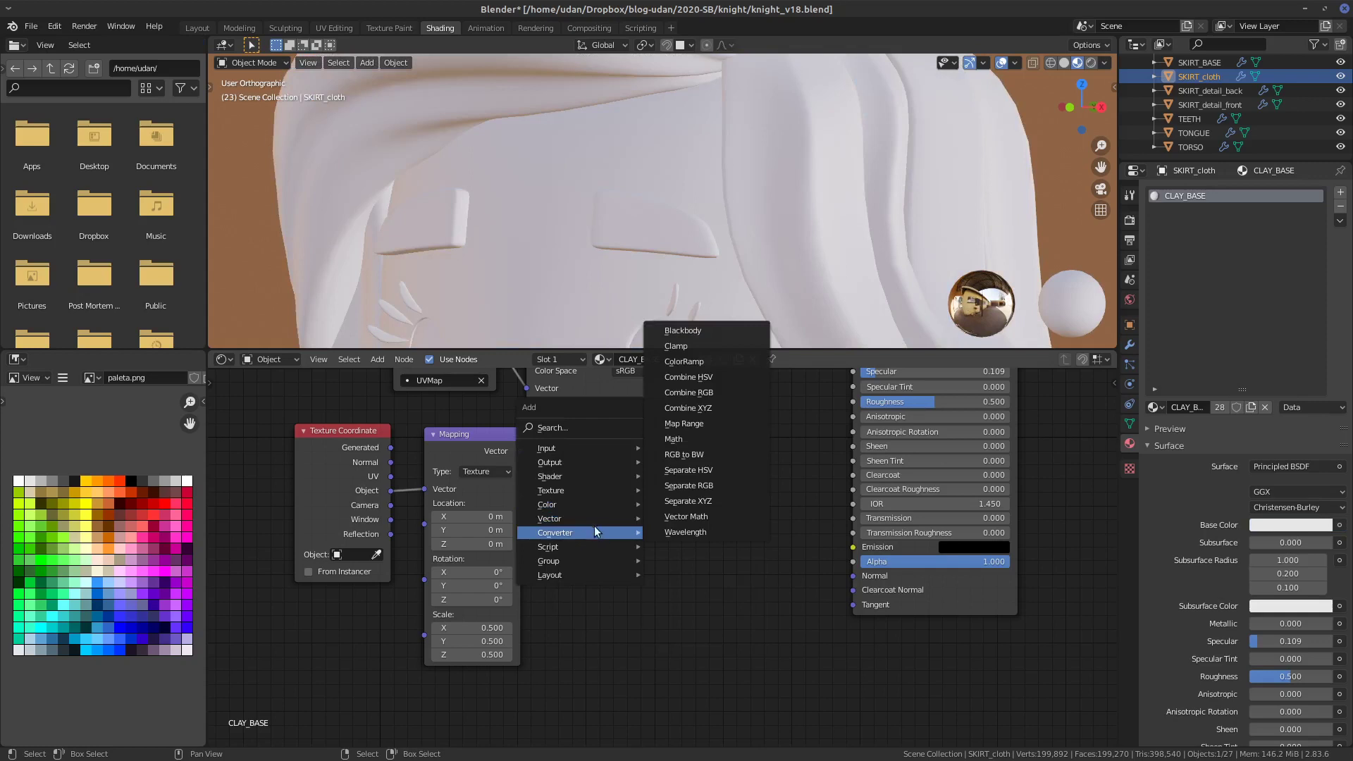
pyautogui.moveTo(591, 478)
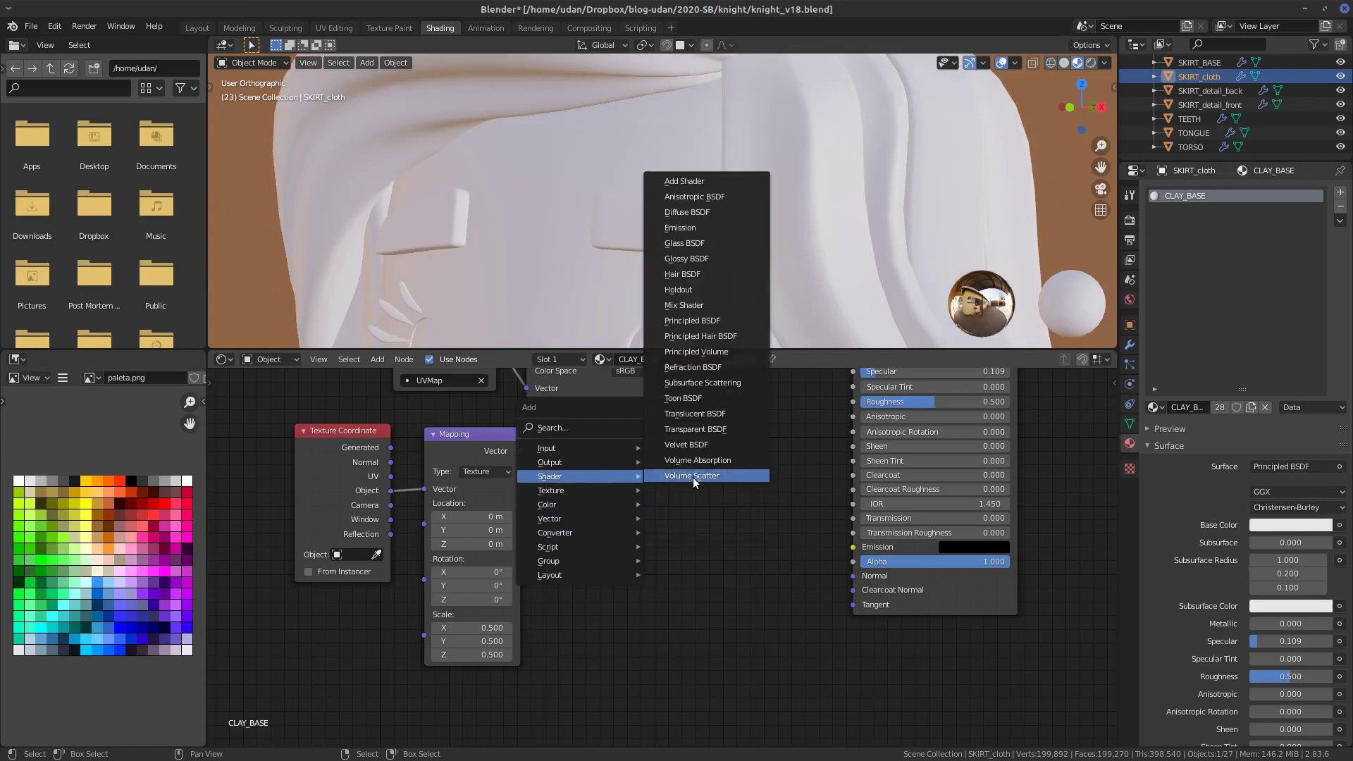
pyautogui.moveTo(598, 453)
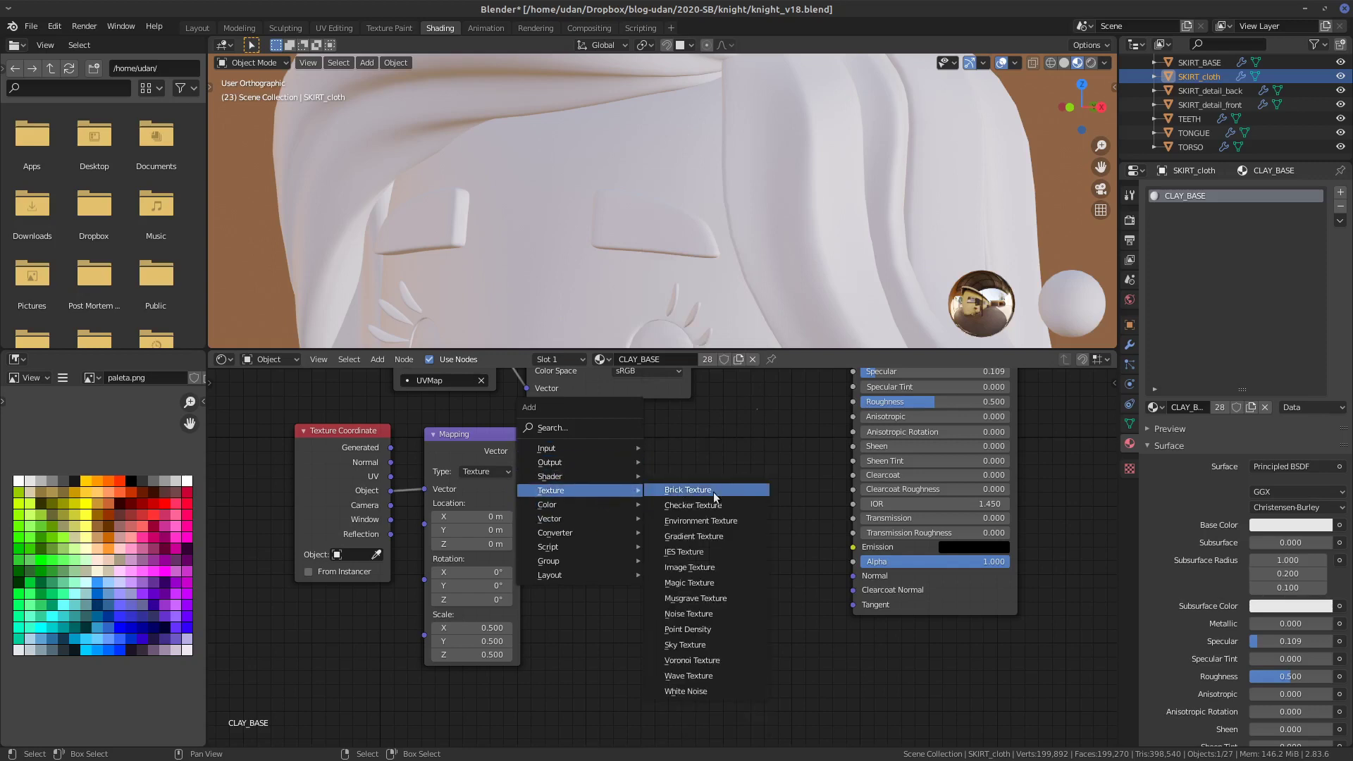
pyautogui.click(713, 614)
pyautogui.click(600, 436)
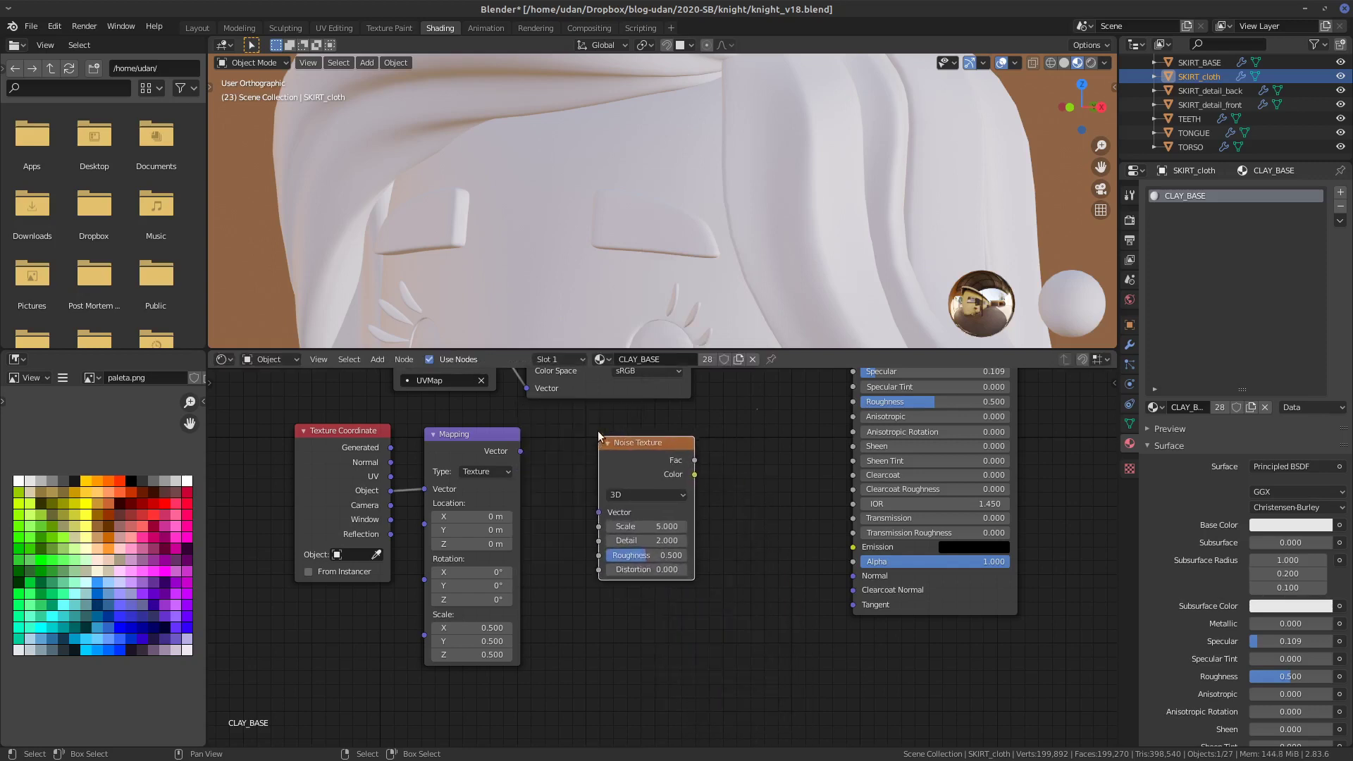
# - Connect Mapping's Vector to the Noise Texture and its Color to the Principled BSDF's Base Color, and check the result on the head
pyautogui.moveTo(521, 451); pyautogui.dragTo(600, 513)
pyautogui.moveTo(734, 506); pyautogui.dragTo(687, 565, button='middle')
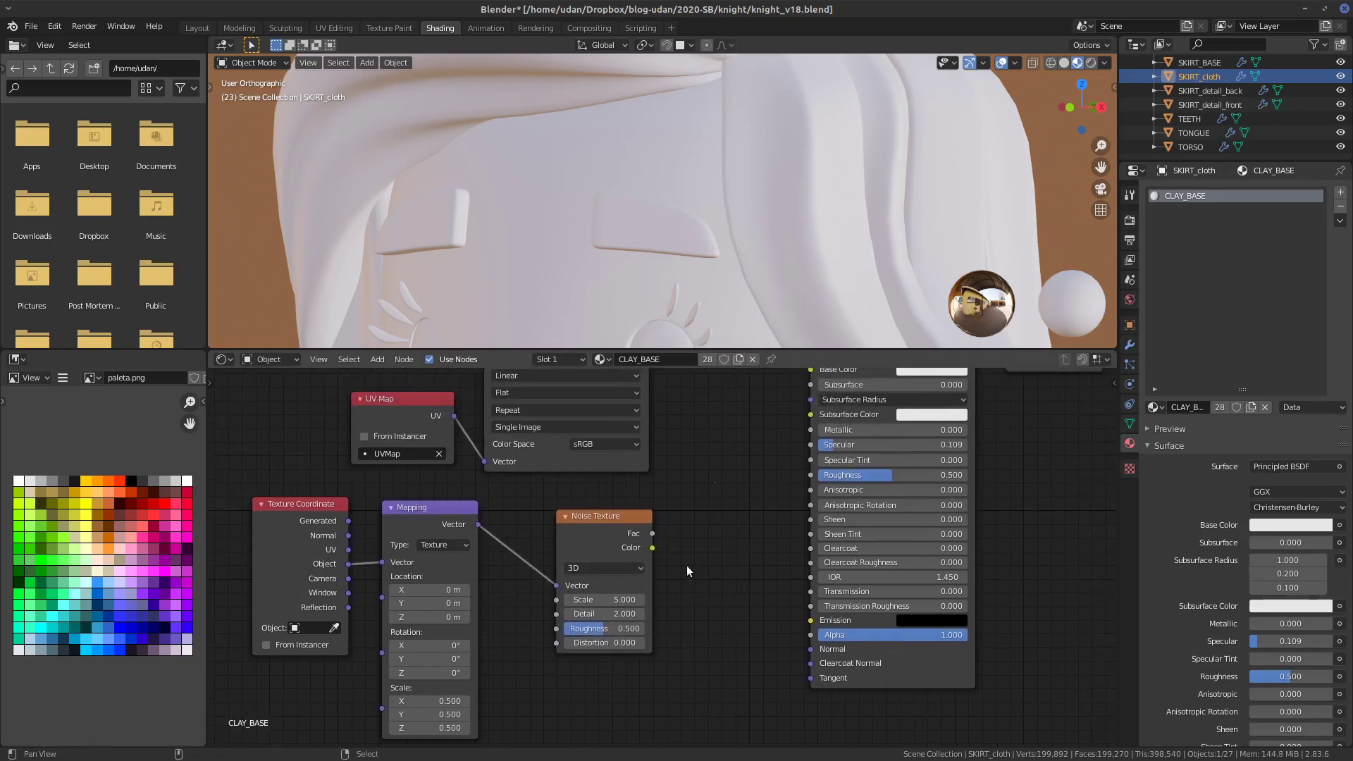
pyautogui.moveTo(652, 547); pyautogui.dragTo(811, 369)
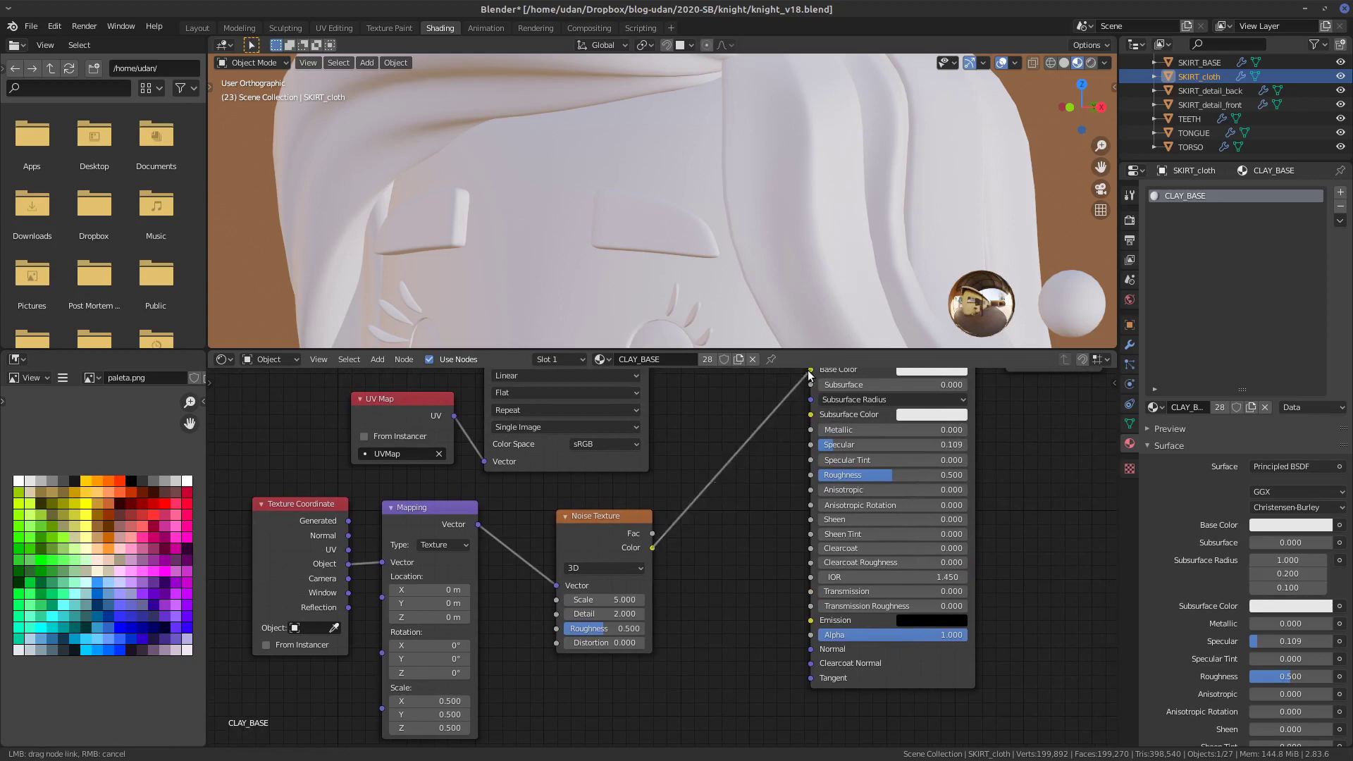
pyautogui.moveTo(754, 514); pyautogui.dragTo(736, 567, button='middle')
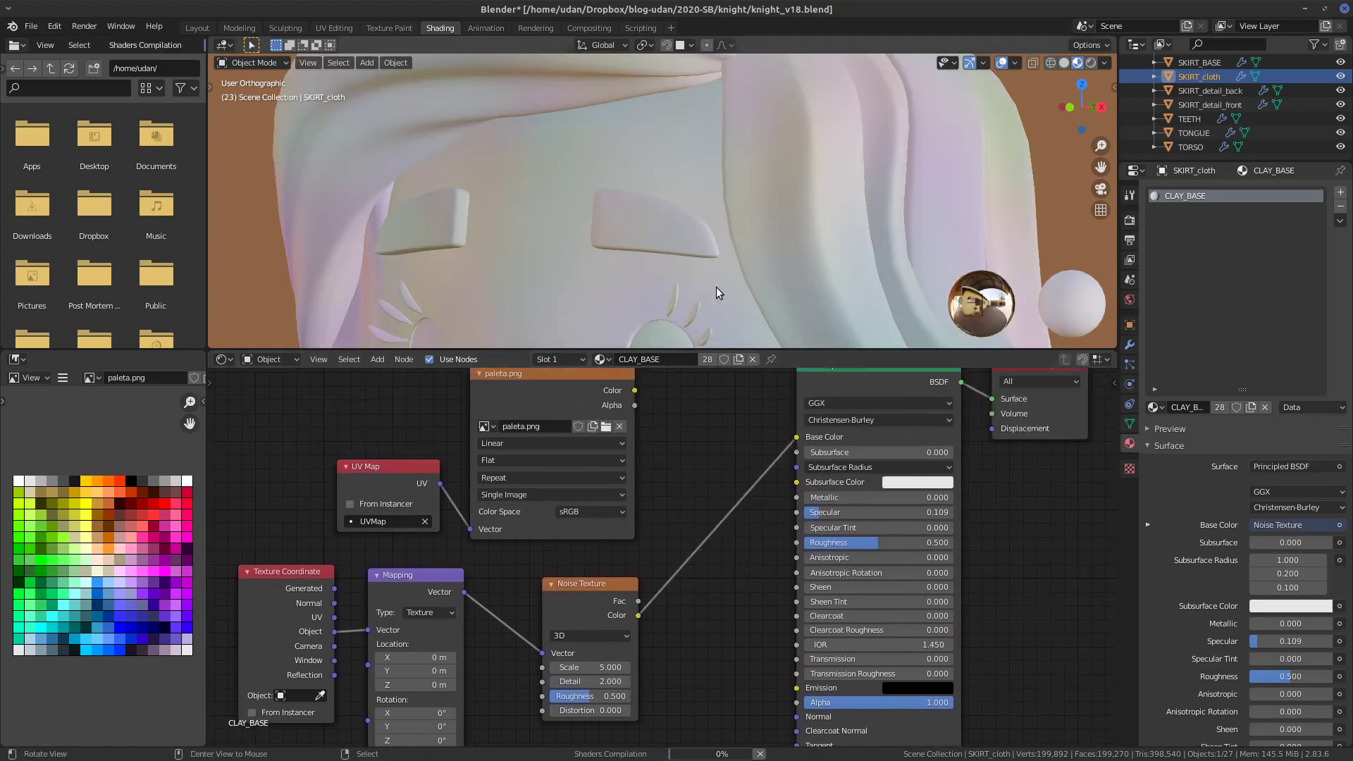
pyautogui.moveTo(727, 265); pyautogui.dragTo(741, 226, button='middle')
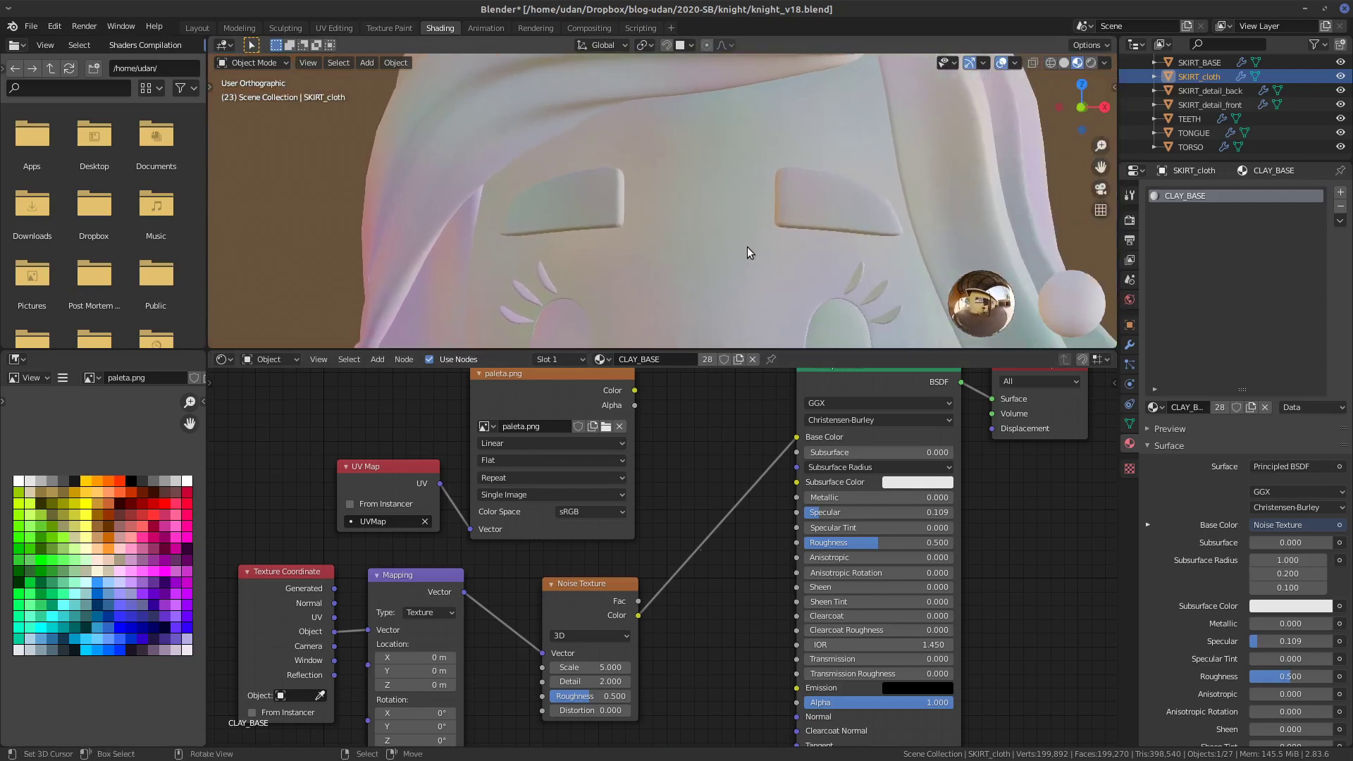
pyautogui.scroll(-6, 756, 248)
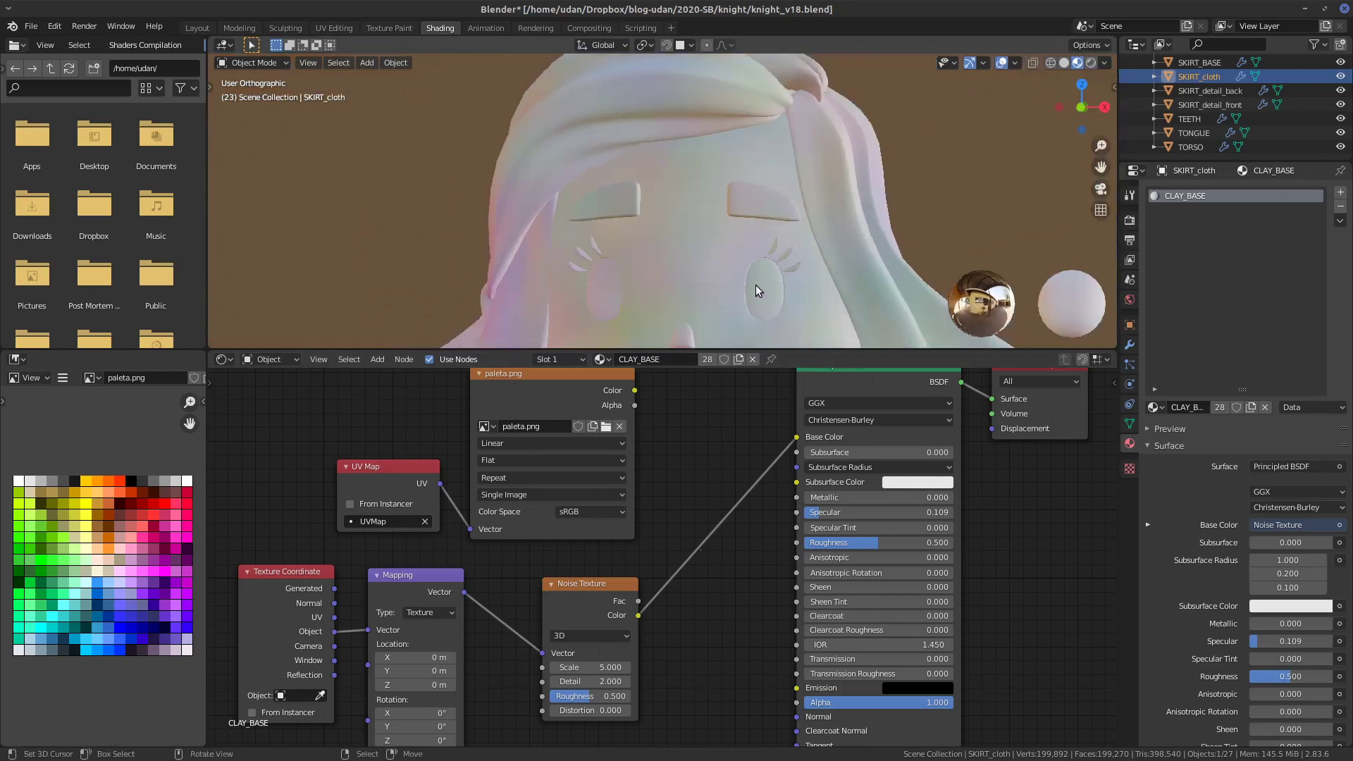
pyautogui.moveTo(660, 635); pyautogui.dragTo(671, 577, button='middle')
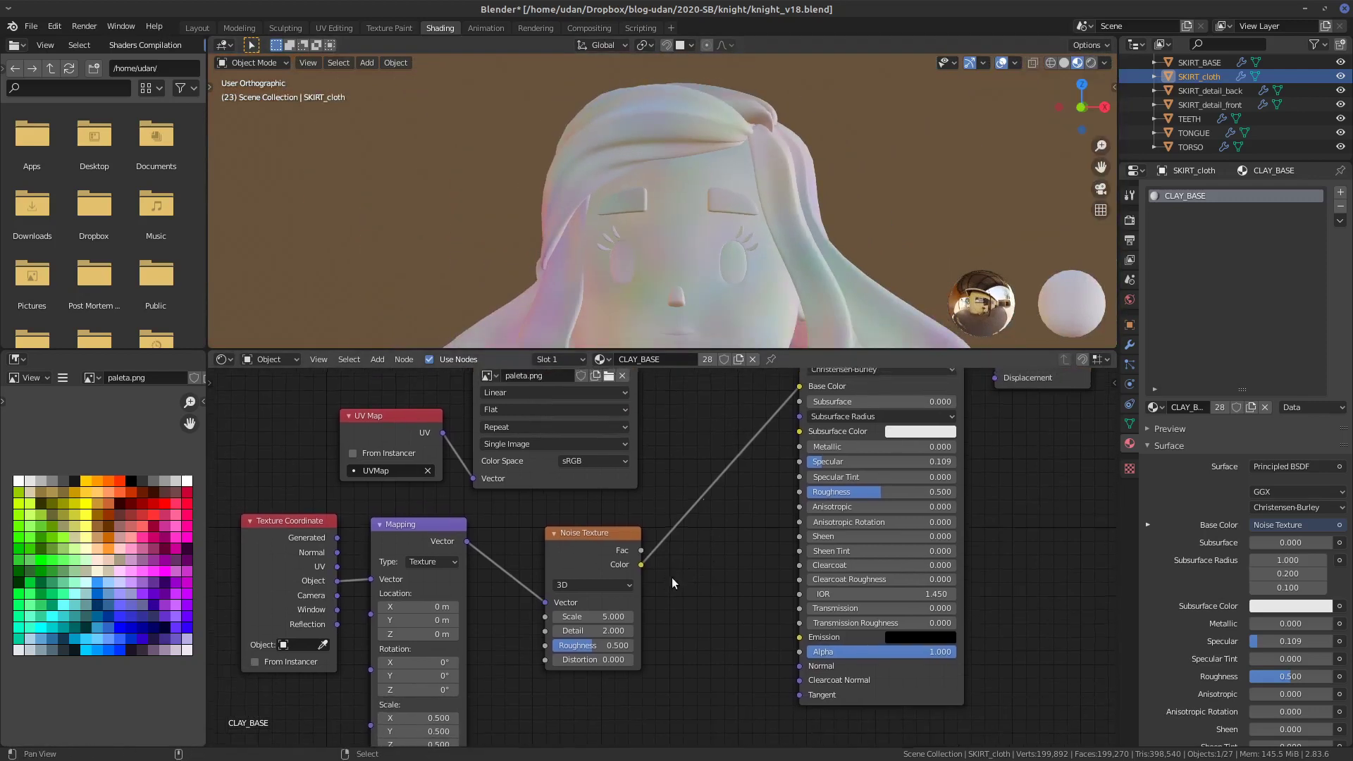
# - Set the Noise Texture's Detail to 10 and its Scale to 400
pyautogui.moveTo(587, 617)
pyautogui.mouseDown()
pyautogui.moveTo(627, 617)
pyautogui.moveTo(613, 617)
pyautogui.mouseUp()
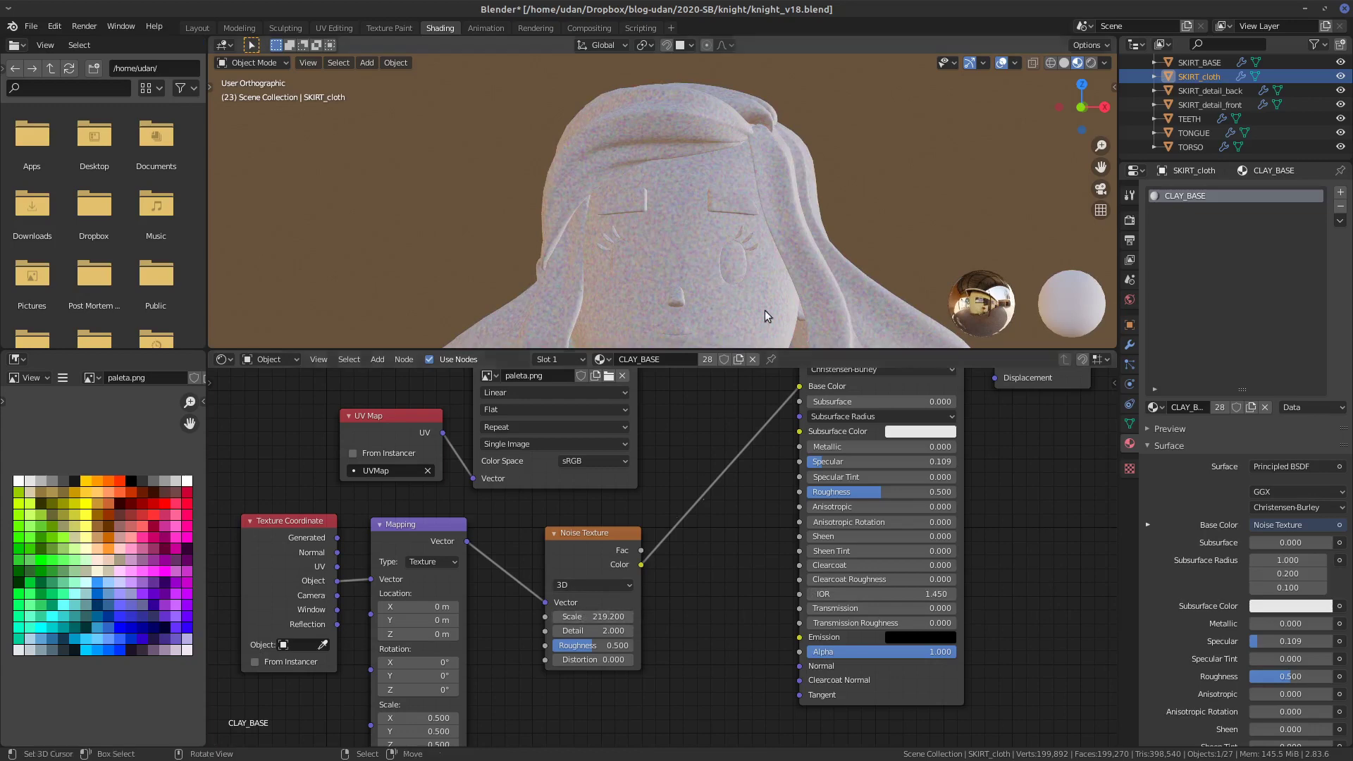
pyautogui.scroll(1, 786, 228)
pyautogui.scroll(5, 781, 231)
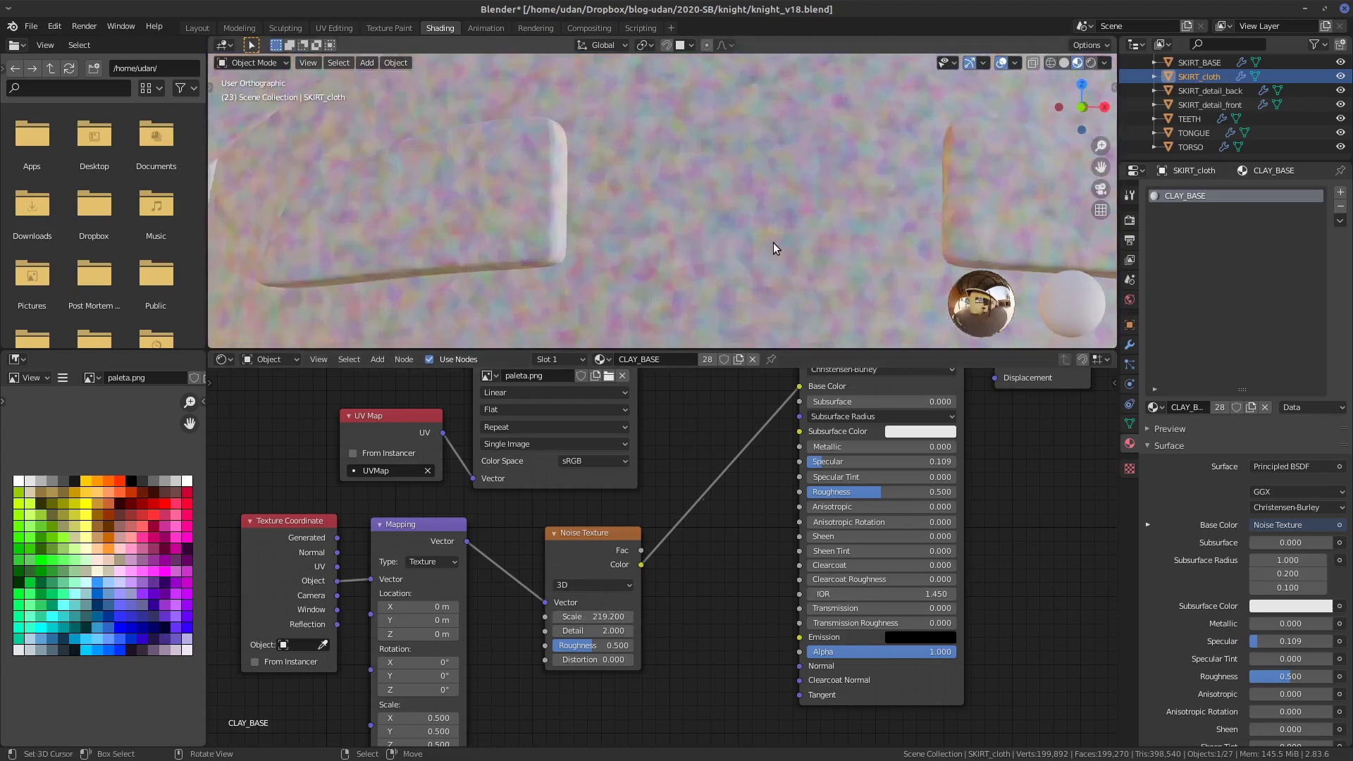
pyautogui.moveTo(566, 631); pyautogui.dragTo(633, 625)
pyautogui.click(624, 628)
pyautogui.write('10')
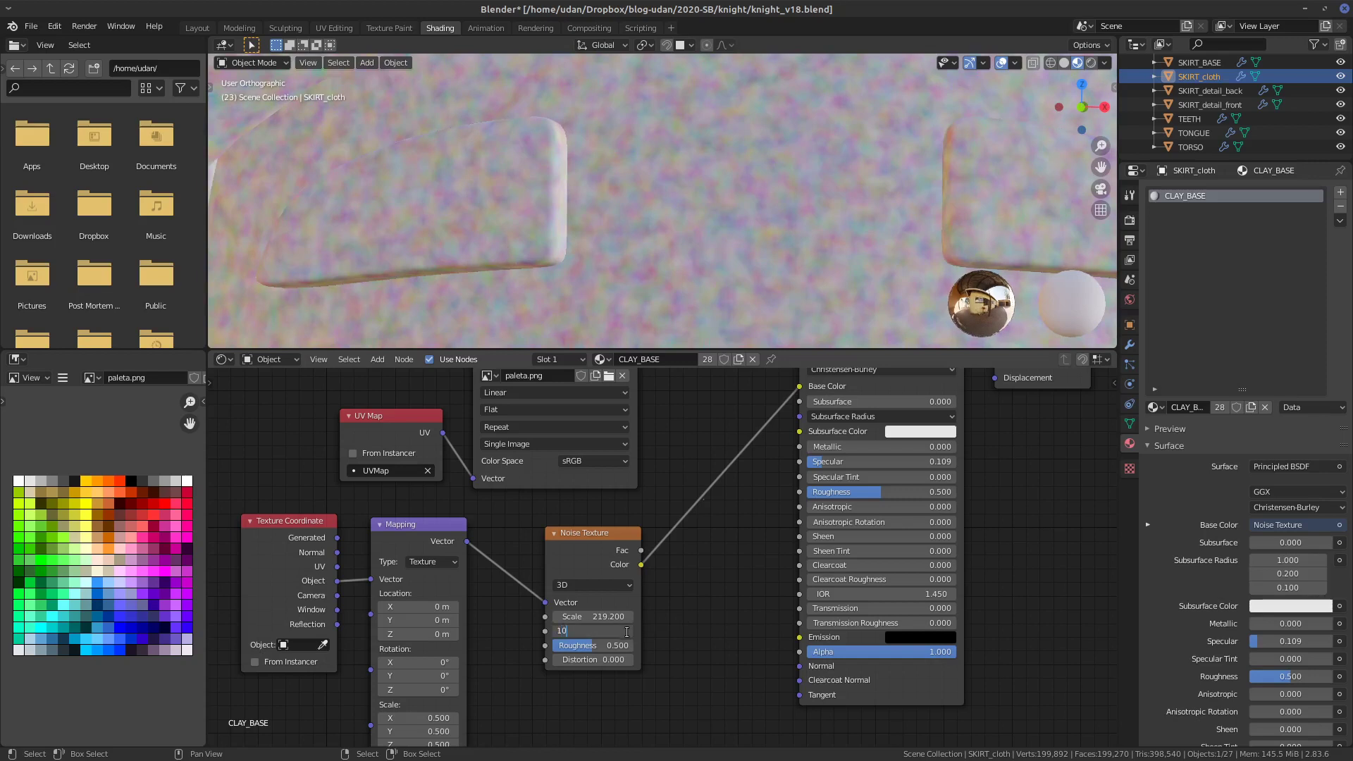
pyautogui.hotkey('shift', 'Tab')
pyautogui.write('400')
pyautogui.press('Return')
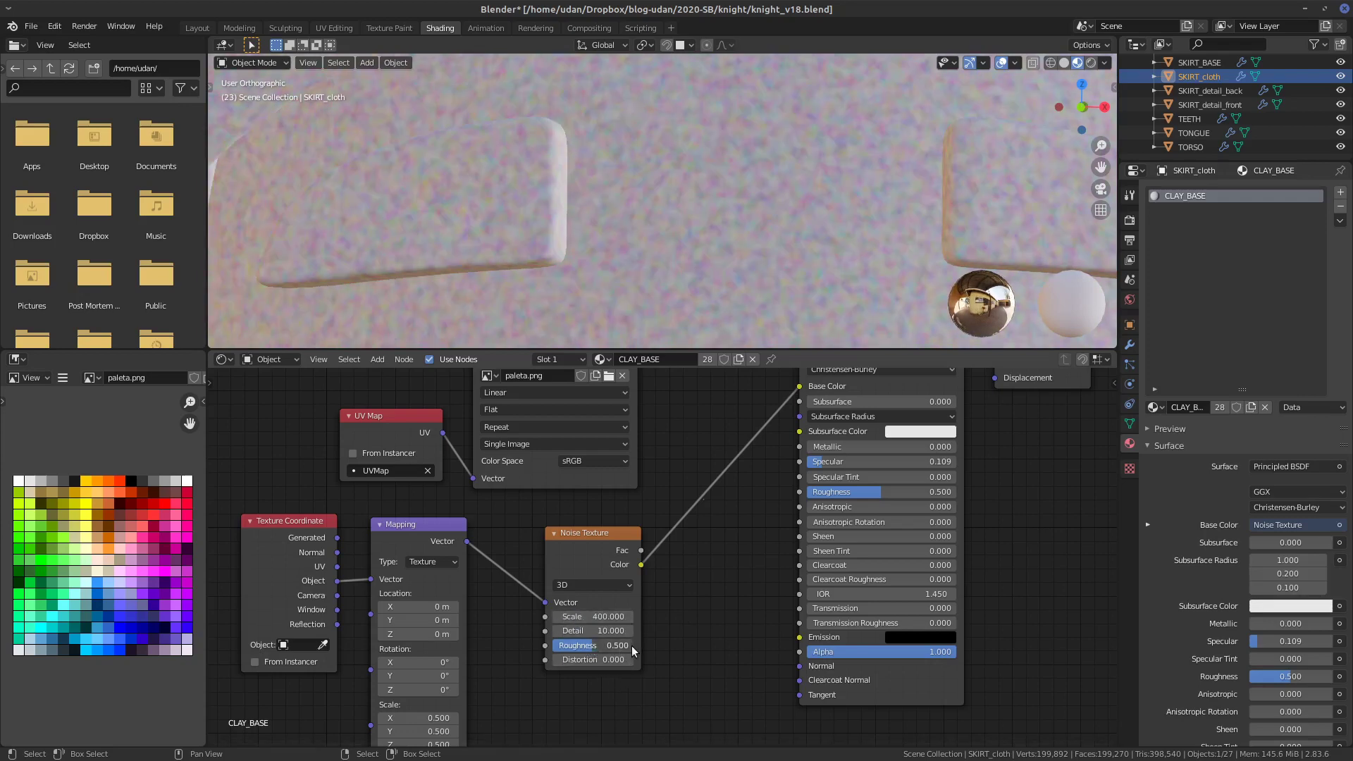
# - Set the Noise Texture's Roughness to 0.433, try a different Distortion, and reset Distortion to 0
pyautogui.moveTo(633, 650); pyautogui.dragTo(556, 663)
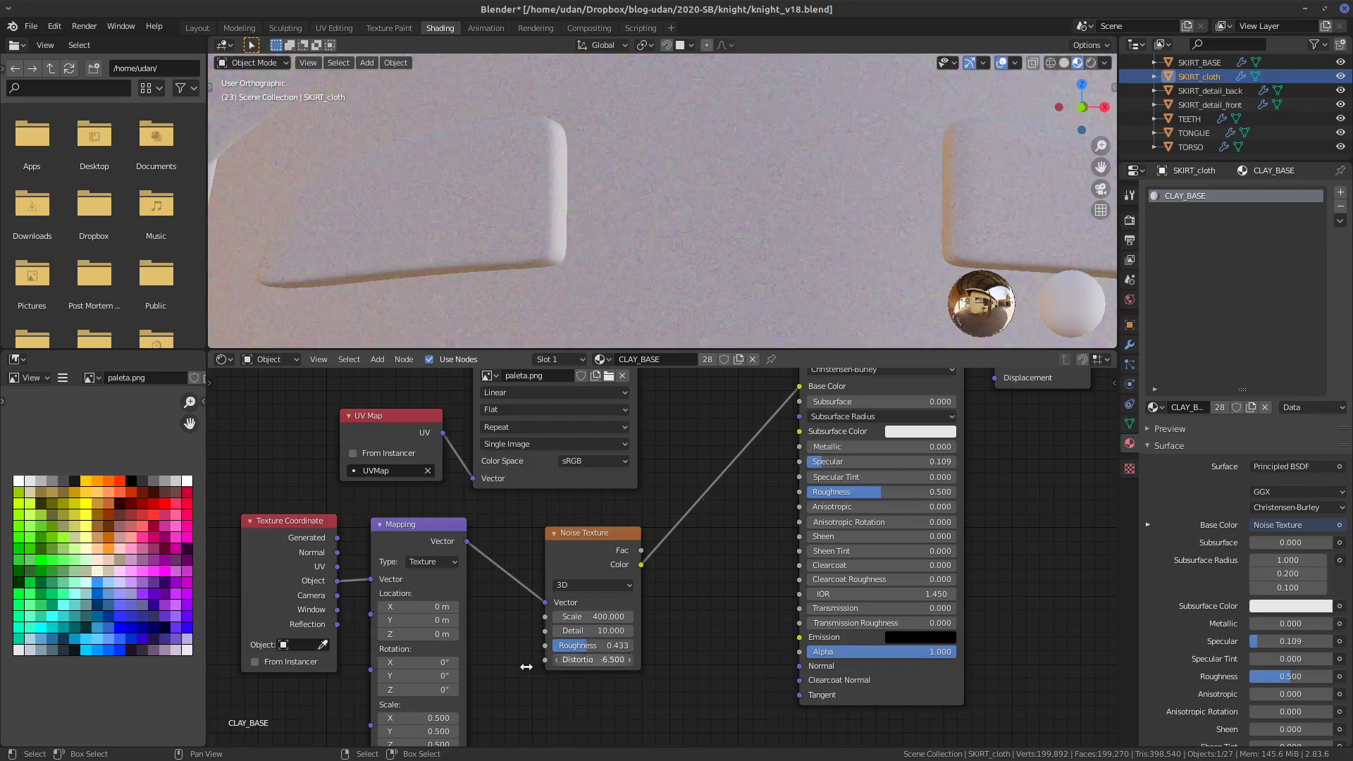
pyautogui.click(604, 659)
pyautogui.write('0')
pyautogui.press('Return')
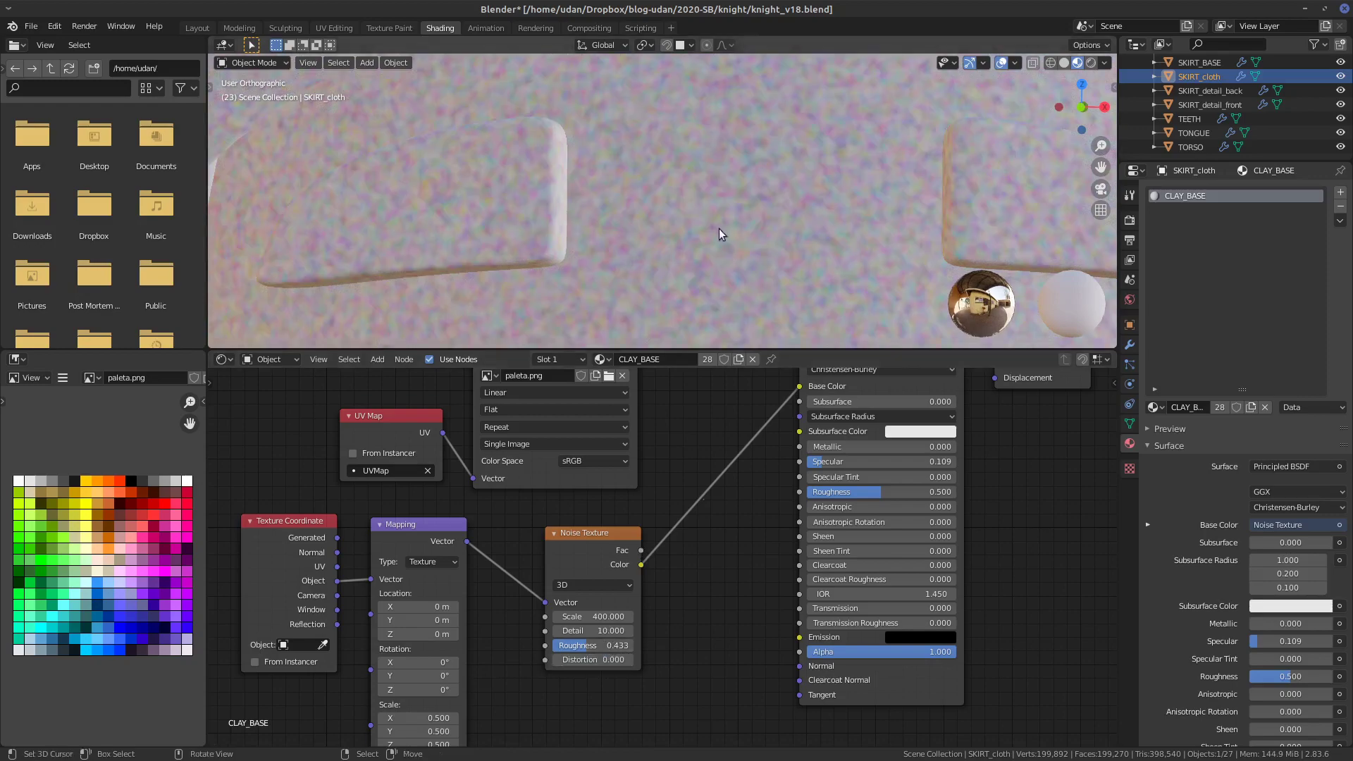
# - Try the Noise Texture in 2D and switch it back to 3D
pyautogui.scroll(2, 705, 258)
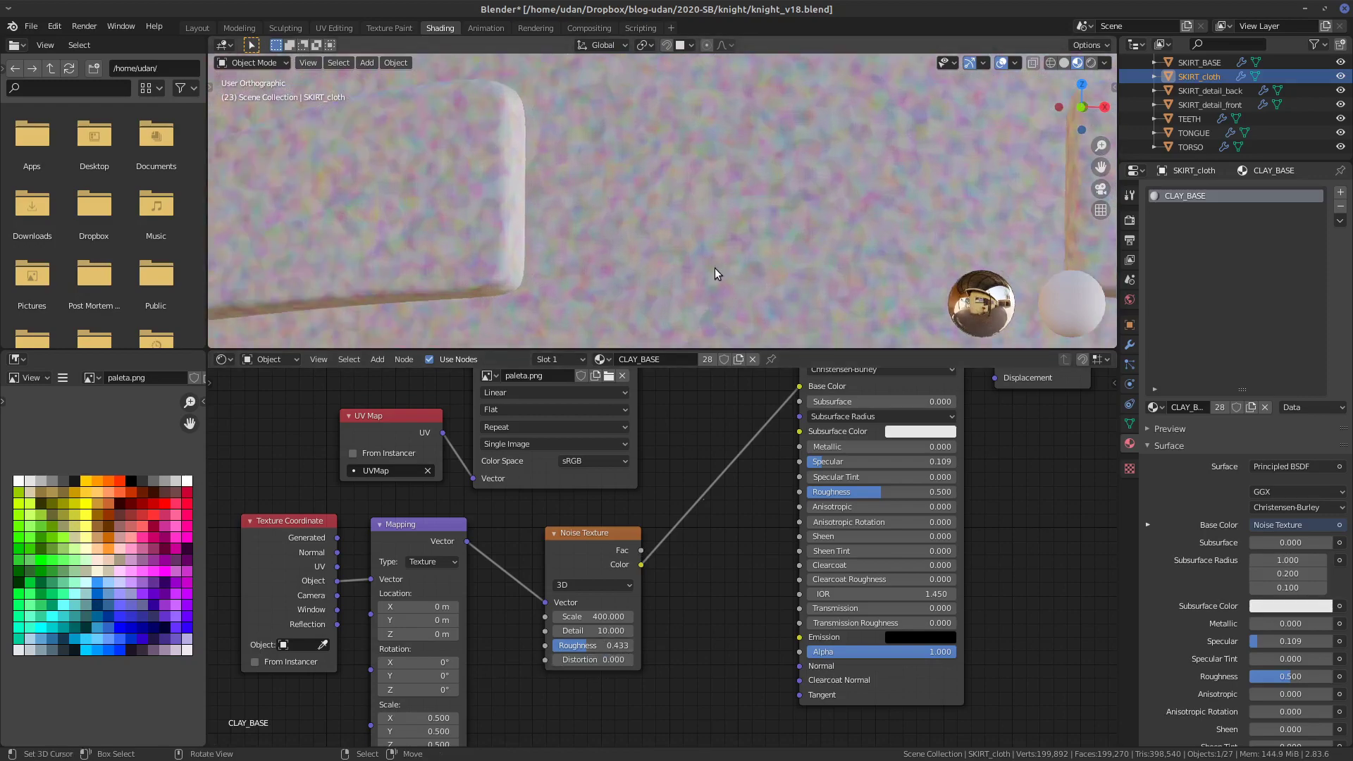
pyautogui.click(603, 585)
pyautogui.click(597, 616)
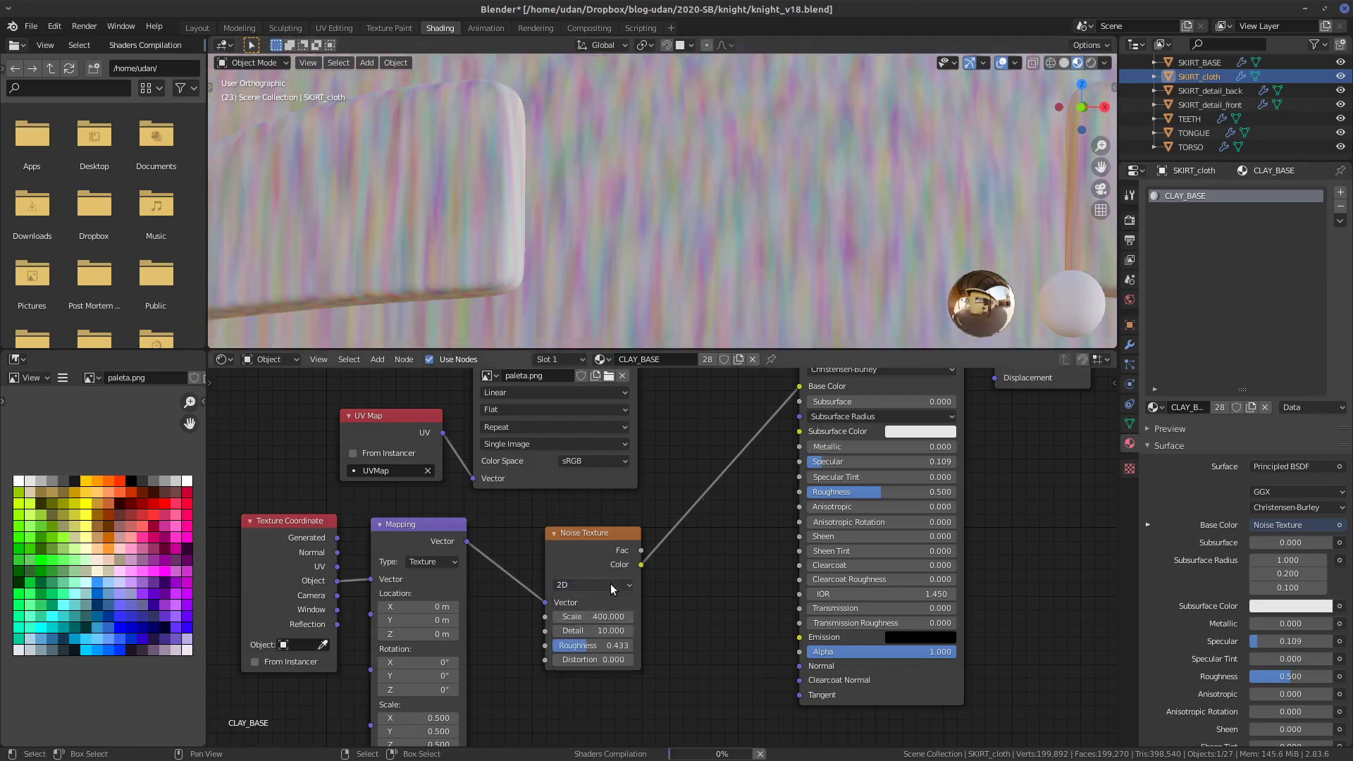
pyautogui.click(610, 584)
pyautogui.click(603, 630)
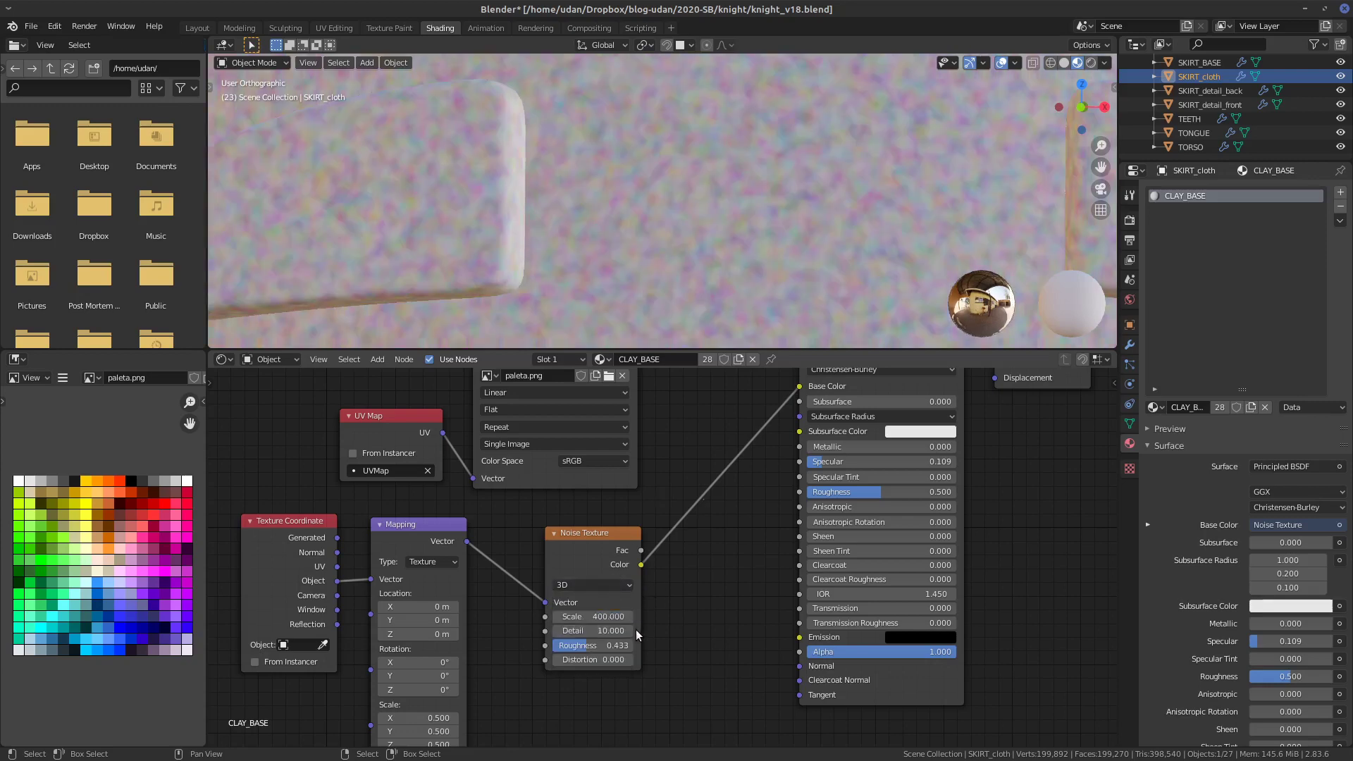
# - Move the Noise Texture node close to the Mapping node and disconnect its Color from Base Color
pyautogui.moveTo(636, 628); pyautogui.dragTo(621, 629)
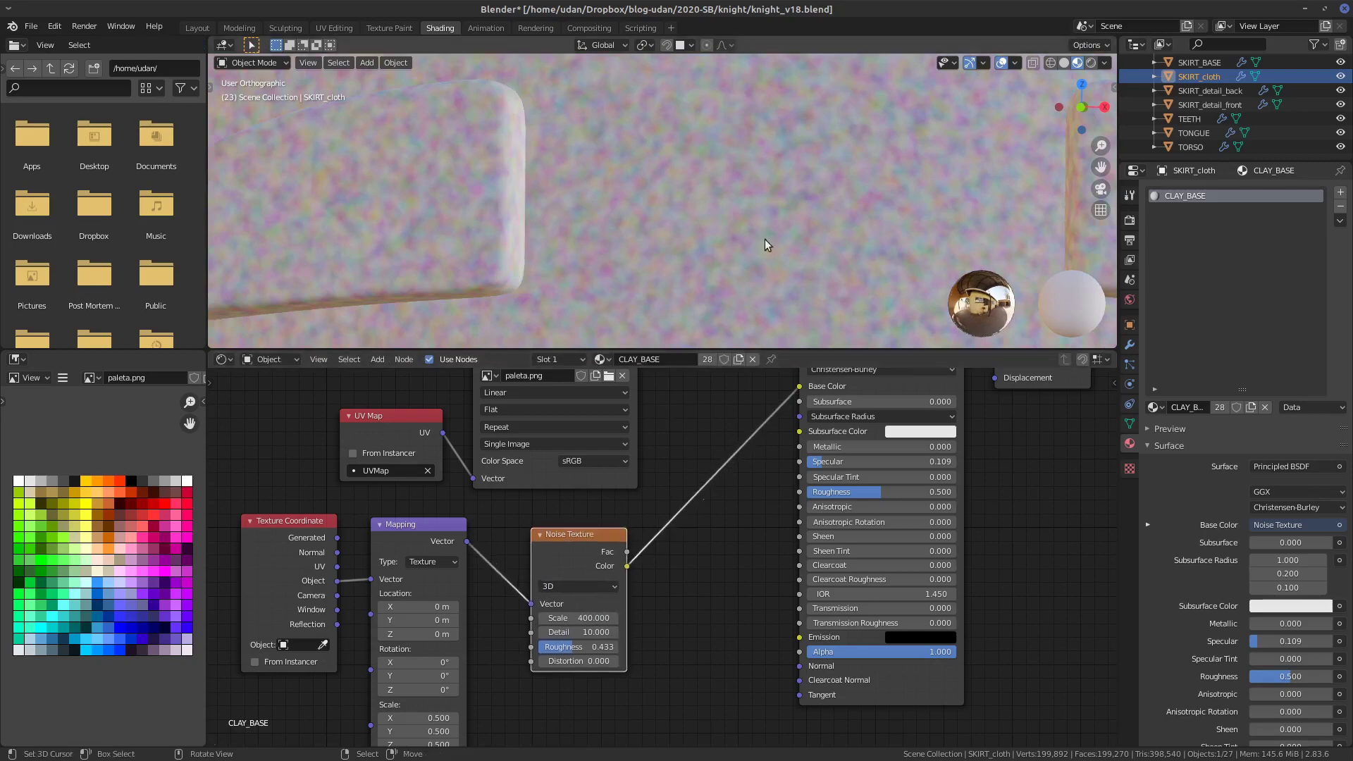
pyautogui.scroll(-3, 767, 255)
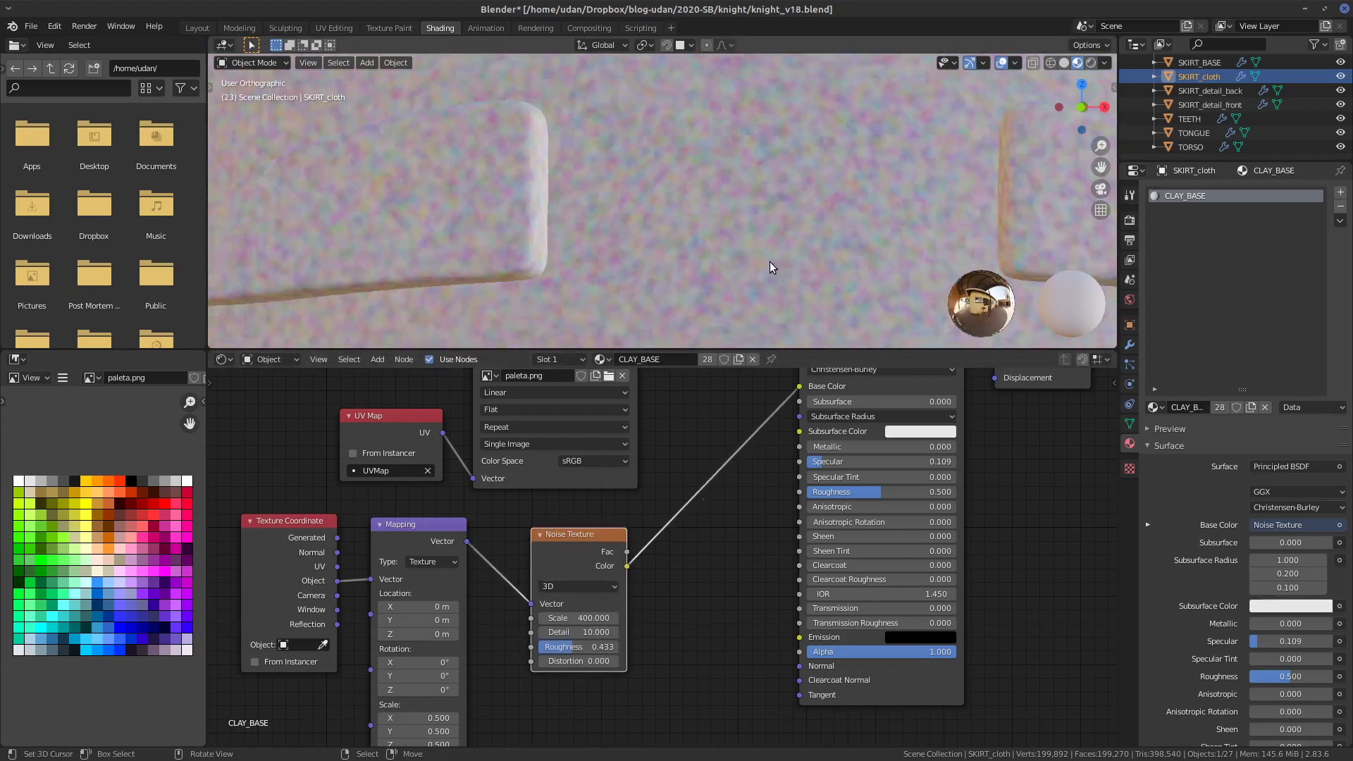
pyautogui.scroll(-3, 808, 295)
pyautogui.moveTo(593, 537); pyautogui.dragTo(556, 526)
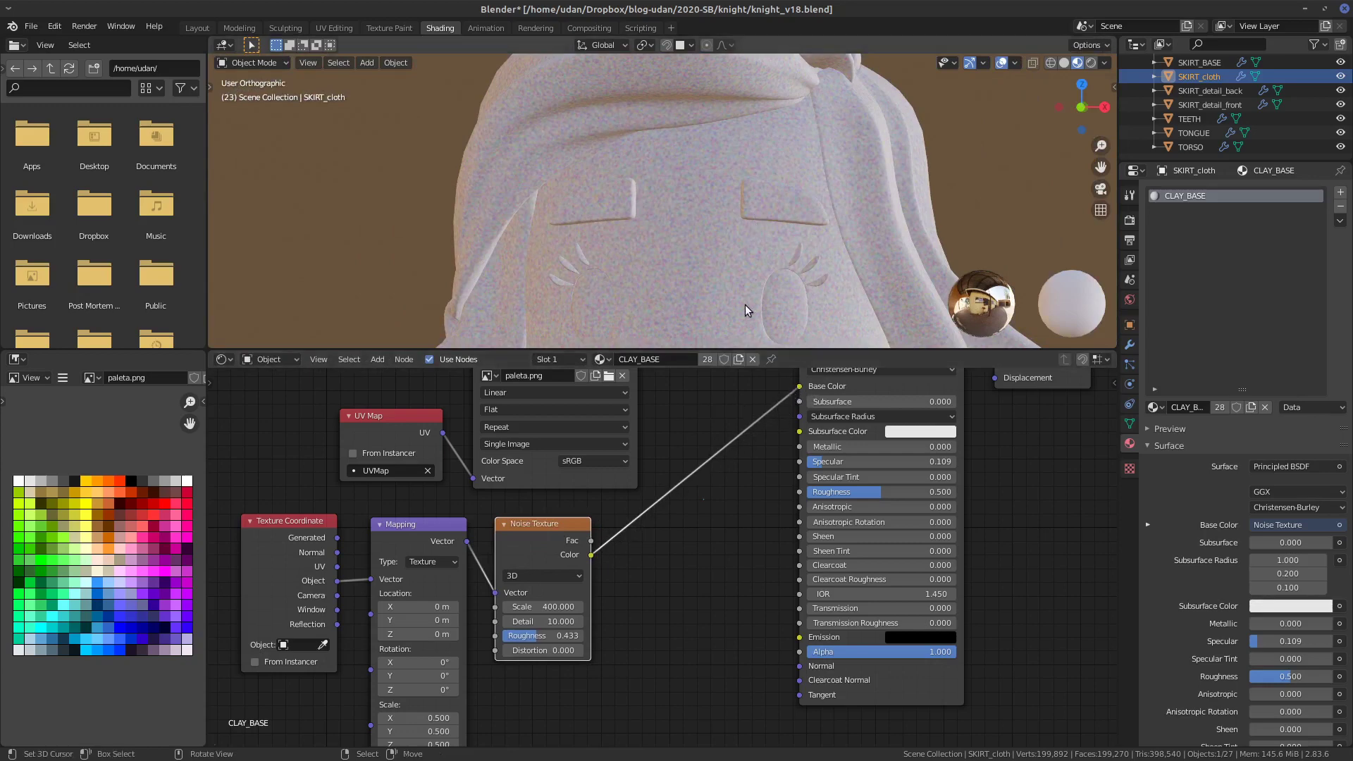
pyautogui.moveTo(798, 387); pyautogui.dragTo(675, 553)
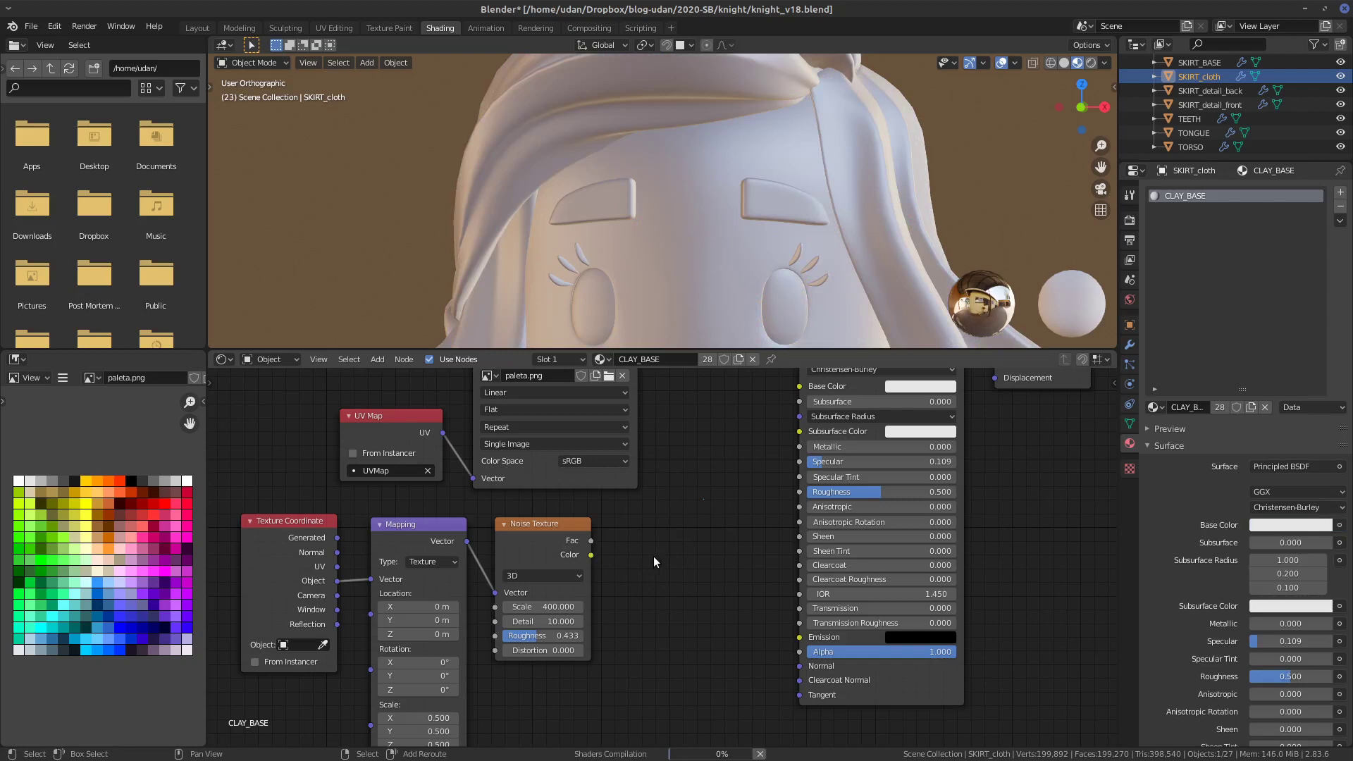
# - Add a Musgrave Texture node beside the Noise Texture and set its Scale to 500
pyautogui.hotkey('shift', 'a')
pyautogui.moveTo(644, 557)
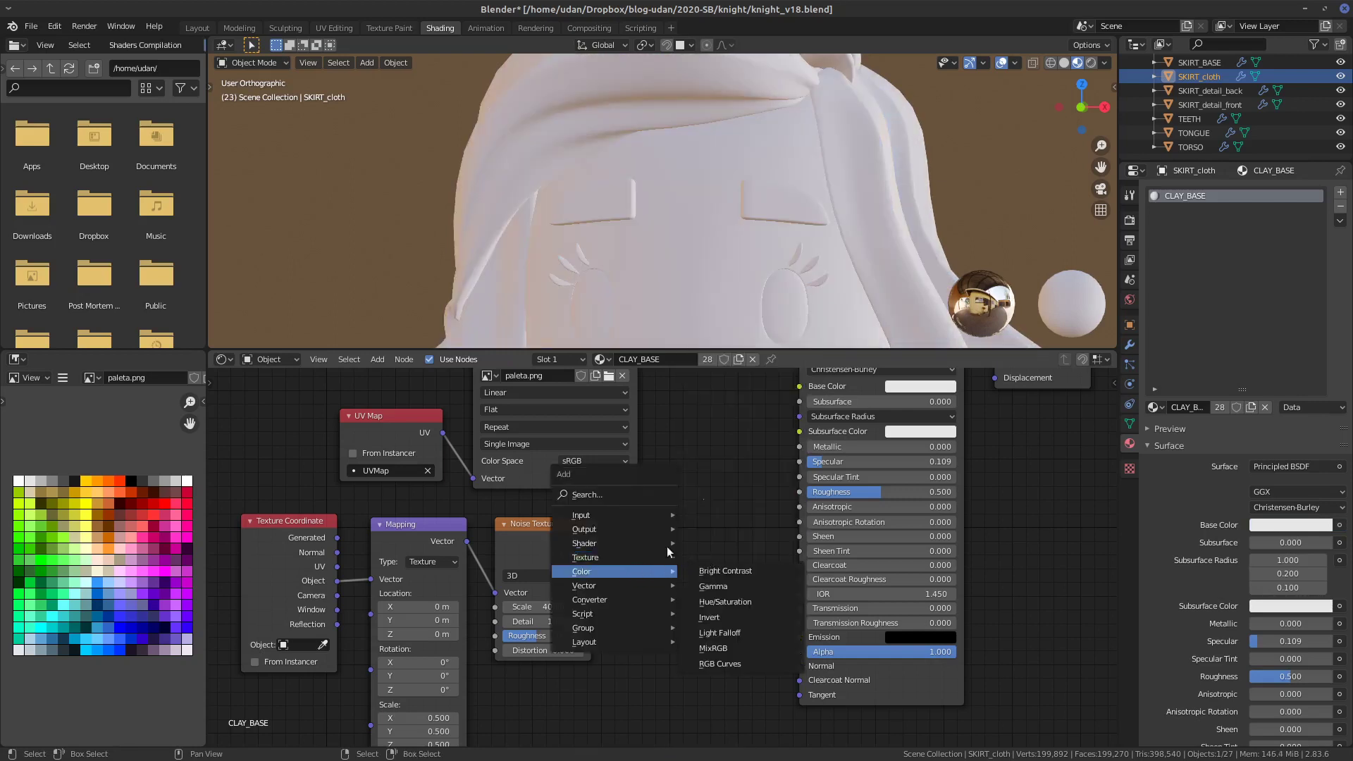
pyautogui.moveTo(632, 600)
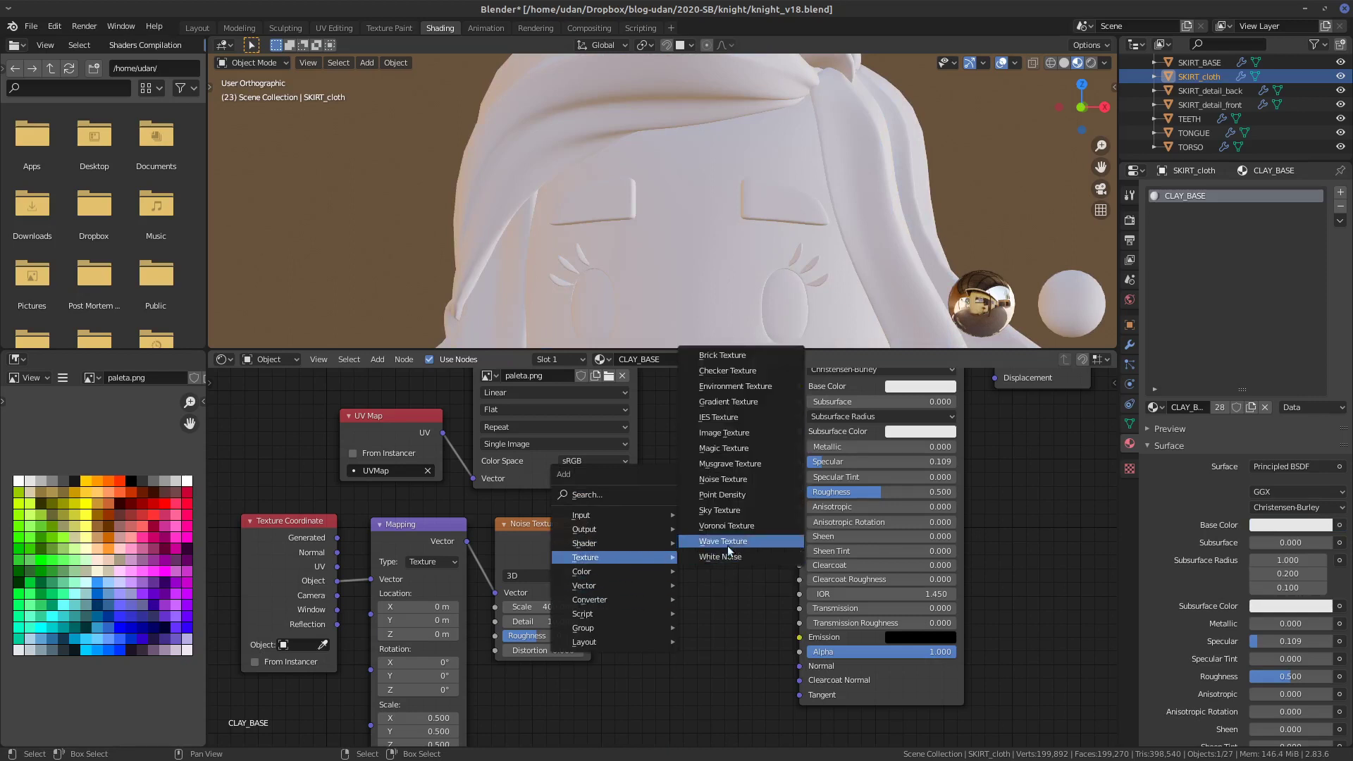
pyautogui.click(744, 463)
pyautogui.click(650, 530)
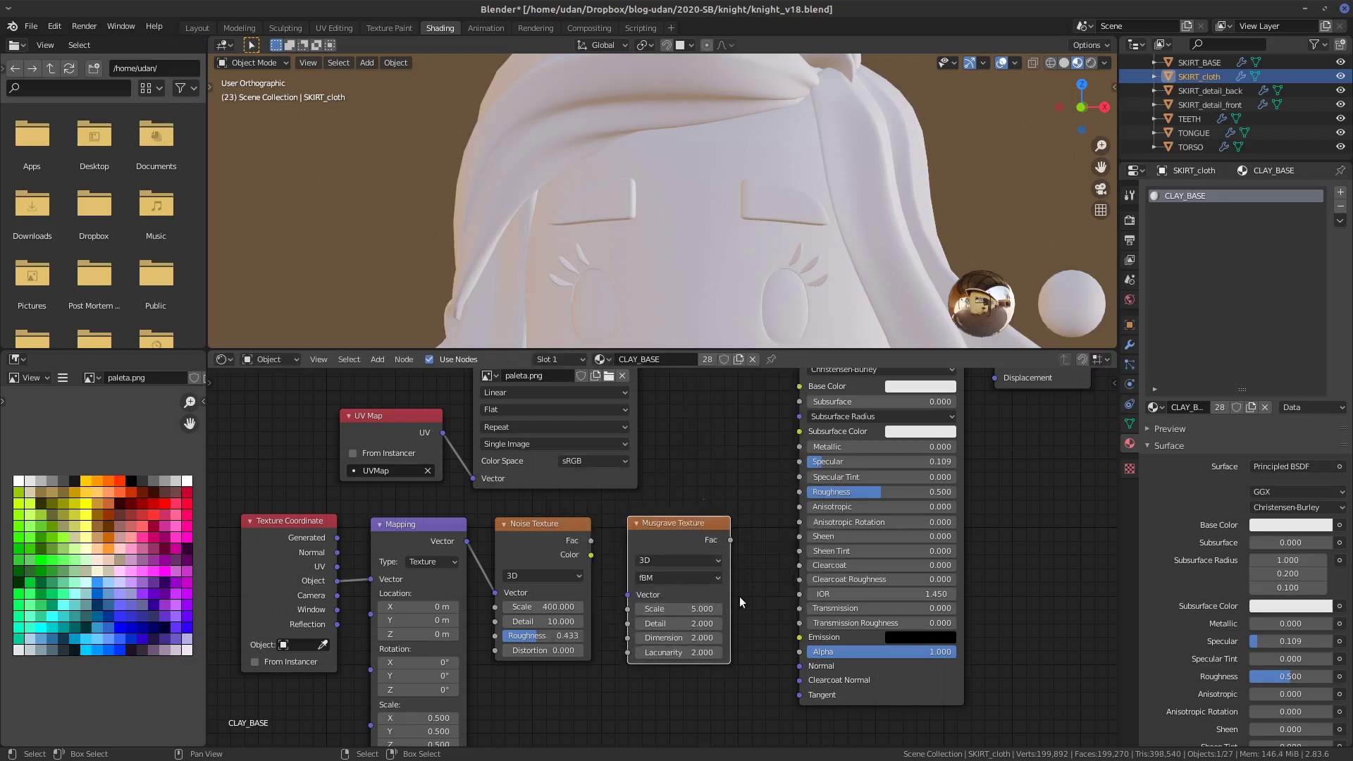
pyautogui.moveTo(739, 598); pyautogui.dragTo(770, 482, button='middle')
pyautogui.moveTo(716, 407); pyautogui.dragTo(706, 500)
pyautogui.click(706, 585)
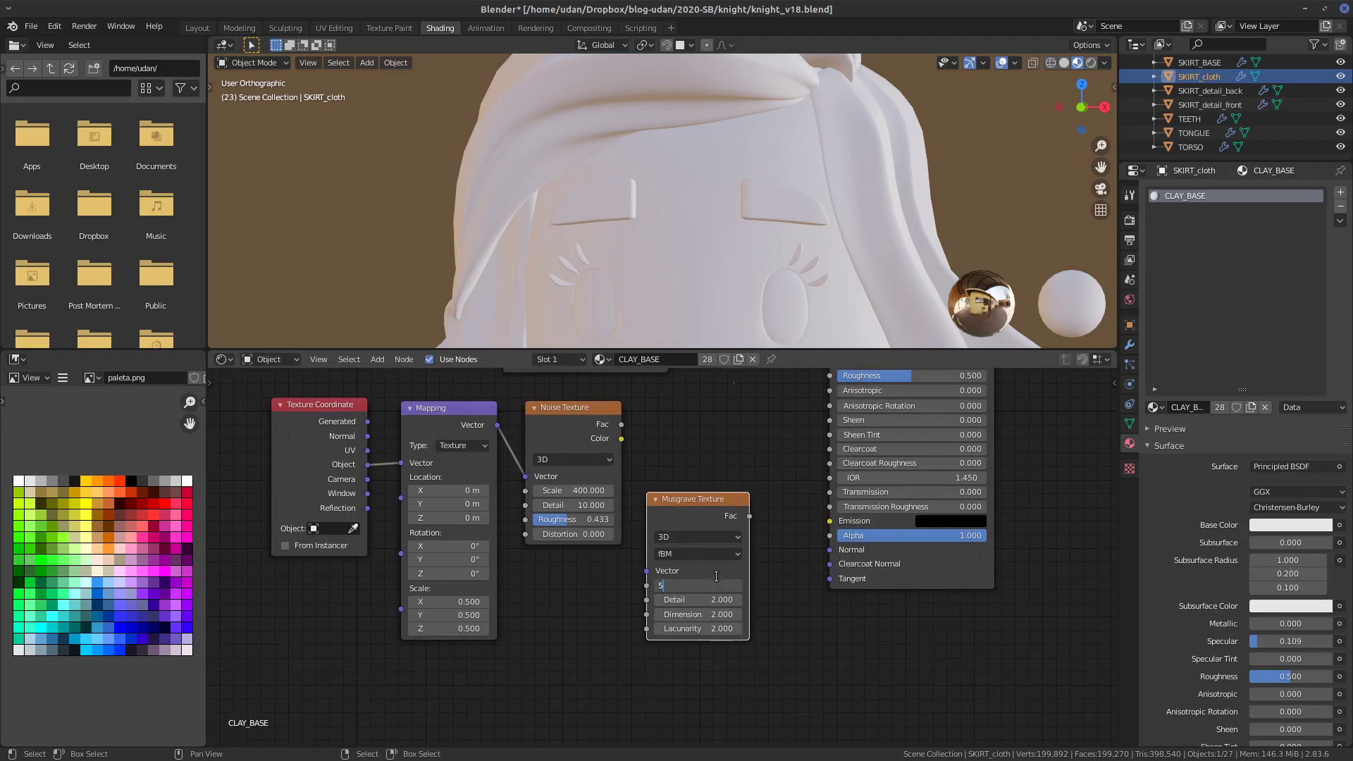
pyautogui.write('500')
pyautogui.press('Return')
# - Place the Musgrave Texture node under the Noise Texture and feed it with Mapping's Vector output
pyautogui.moveTo(700, 511); pyautogui.dragTo(583, 559)
pyautogui.moveTo(580, 417); pyautogui.dragTo(596, 414)
pyautogui.moveTo(497, 425); pyautogui.dragTo(530, 631)
# - Preview the Noise Texture's Color as Base Color, replace it with the Musgrave Texture's Fac, and adjust the Musgrave's Detail
pyautogui.moveTo(691, 479); pyautogui.dragTo(621, 523, button='middle')
pyautogui.moveTo(505, 531)
pyautogui.mouseDown()
pyautogui.moveTo(608, 459)
pyautogui.moveTo(695, 368)
pyautogui.mouseUp()
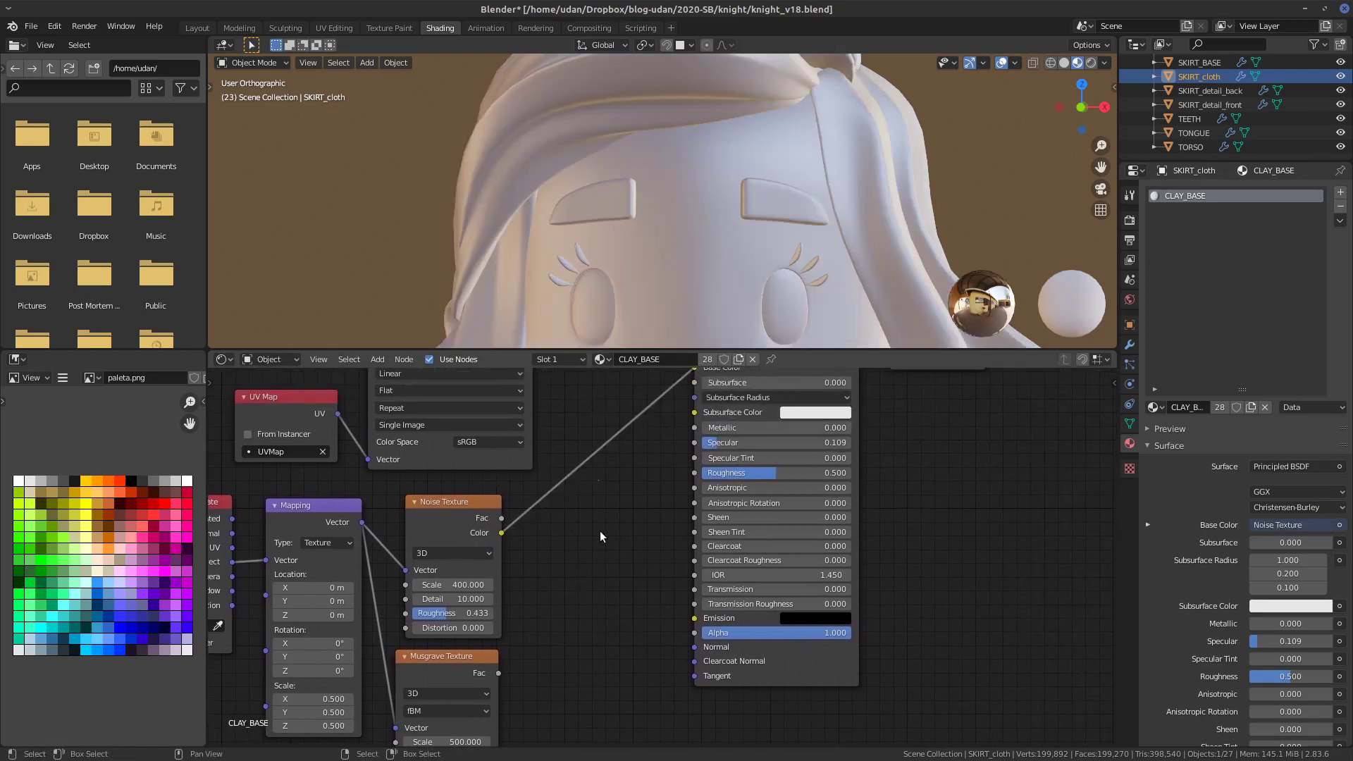
pyautogui.moveTo(498, 673); pyautogui.dragTo(697, 368)
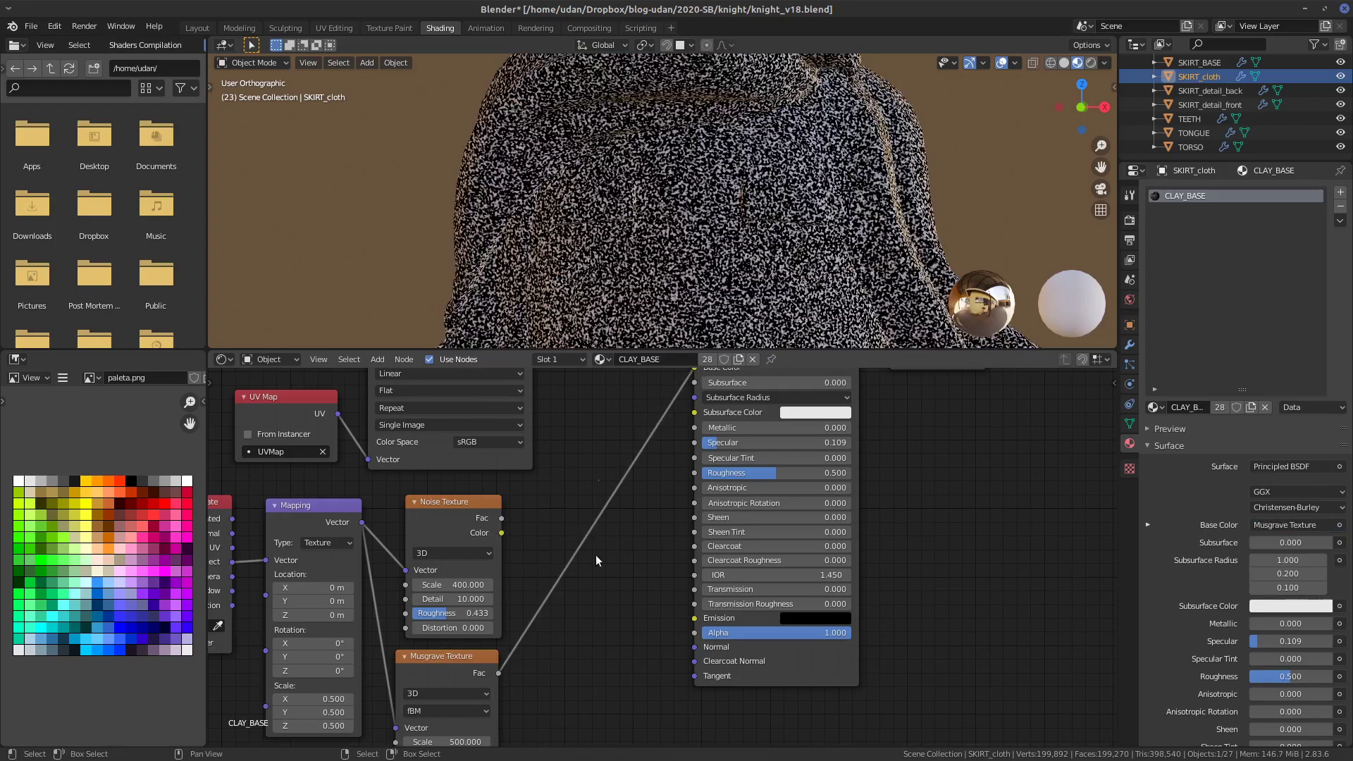
pyautogui.keyDown('shift'); pyautogui.moveTo(753, 239); pyautogui.dragTo(781, 219, button='middle'); pyautogui.keyUp('shift')
pyautogui.scroll(5, 784, 214)
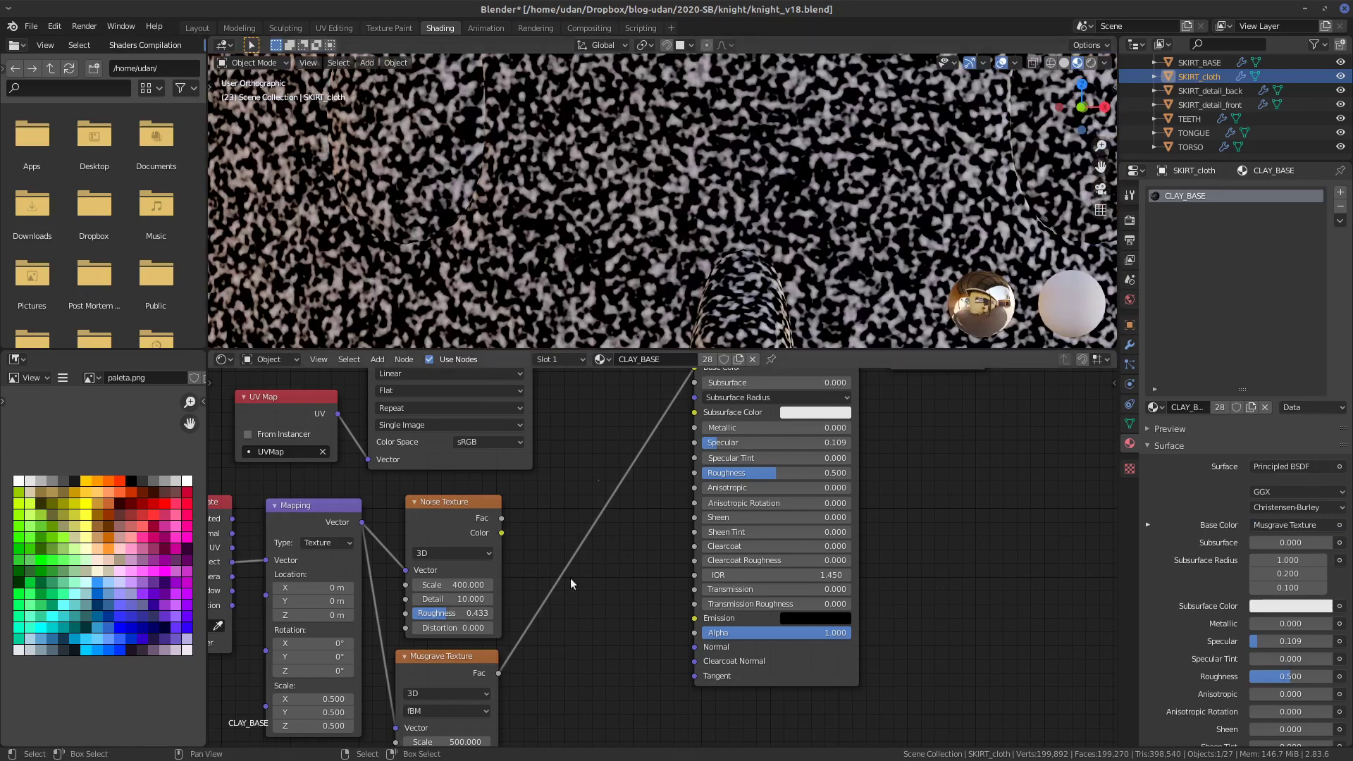
pyautogui.moveTo(575, 593); pyautogui.dragTo(600, 512, button='middle')
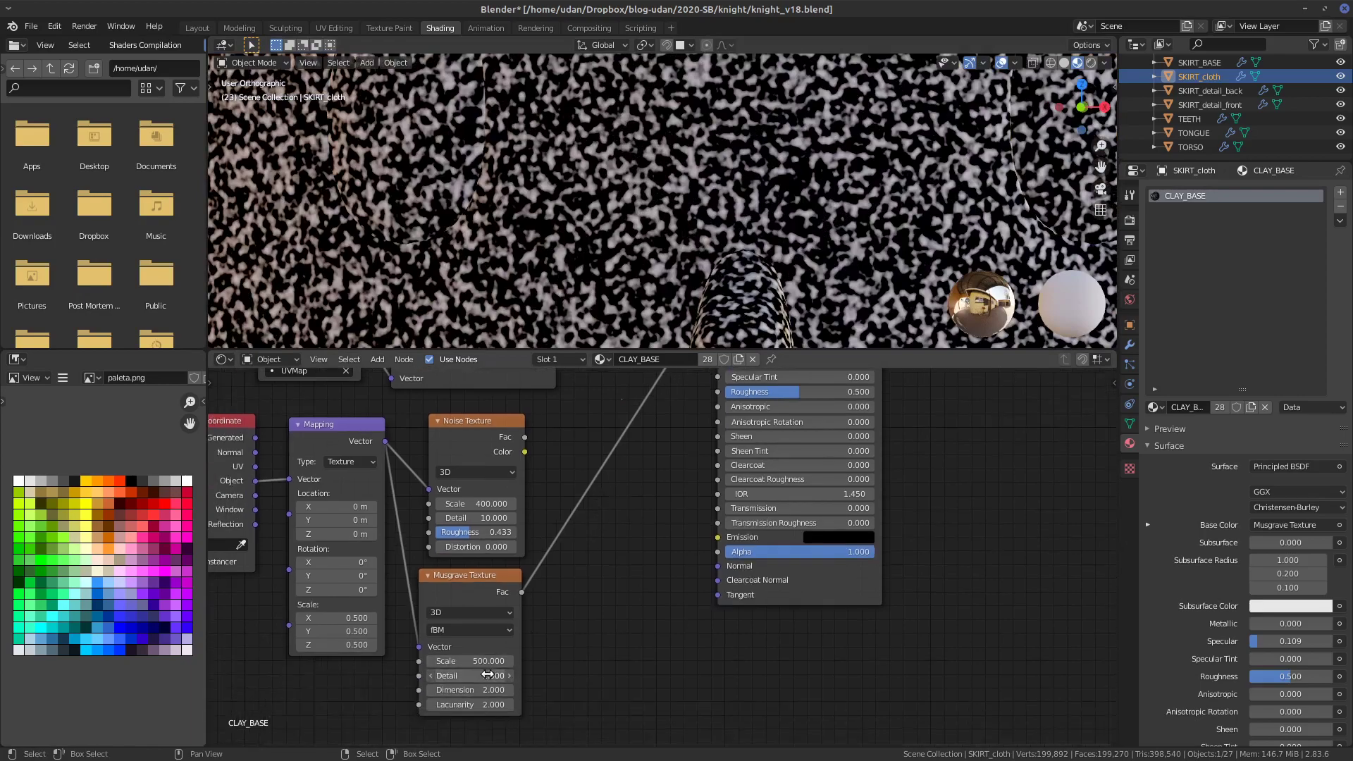
pyautogui.moveTo(492, 675); pyautogui.dragTo(485, 705)
# - Align the Noise Texture node above the Musgrave Texture and connect its Color to Base Color in place of the Musgrave
pyautogui.moveTo(639, 467); pyautogui.dragTo(625, 506, button='middle')
pyautogui.moveTo(482, 501); pyautogui.dragTo(459, 500)
pyautogui.moveTo(618, 479); pyautogui.dragTo(495, 590, button='middle')
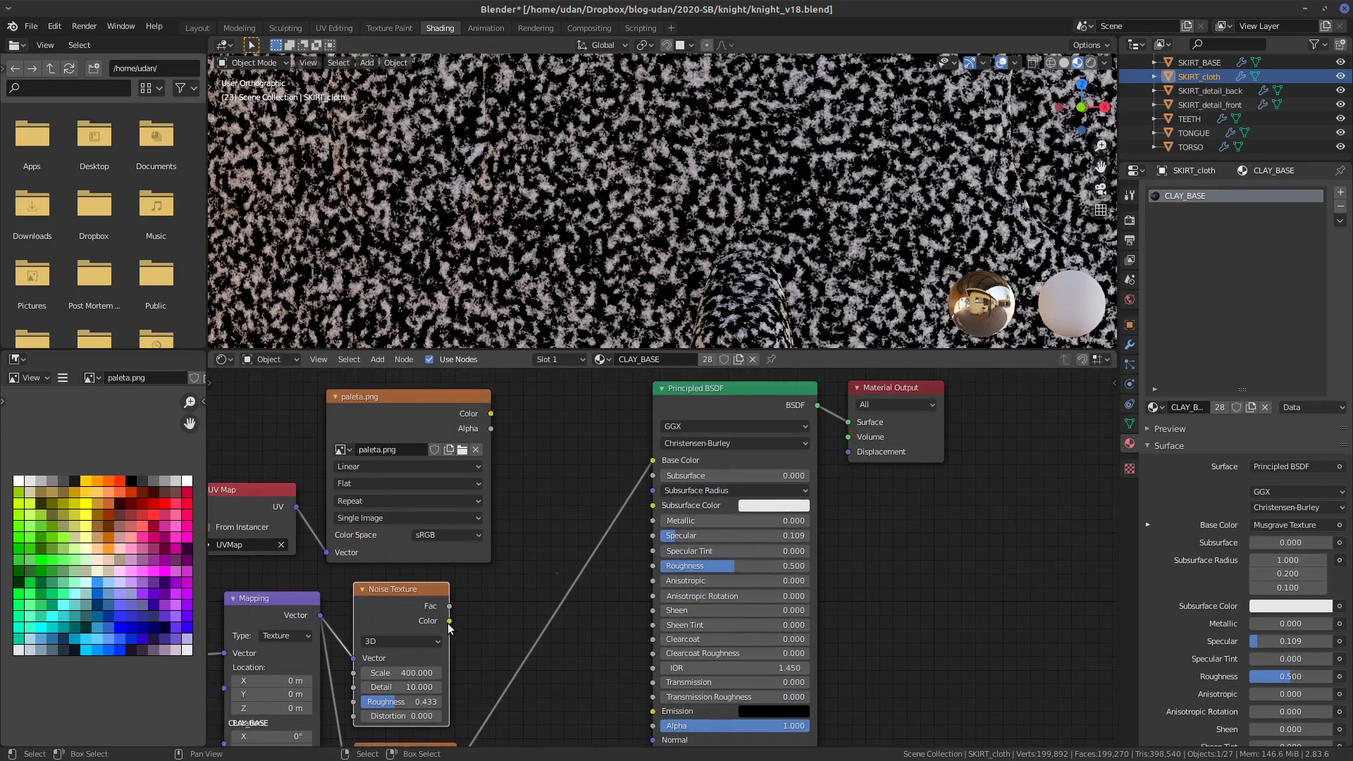
pyautogui.moveTo(449, 621); pyautogui.dragTo(654, 460)
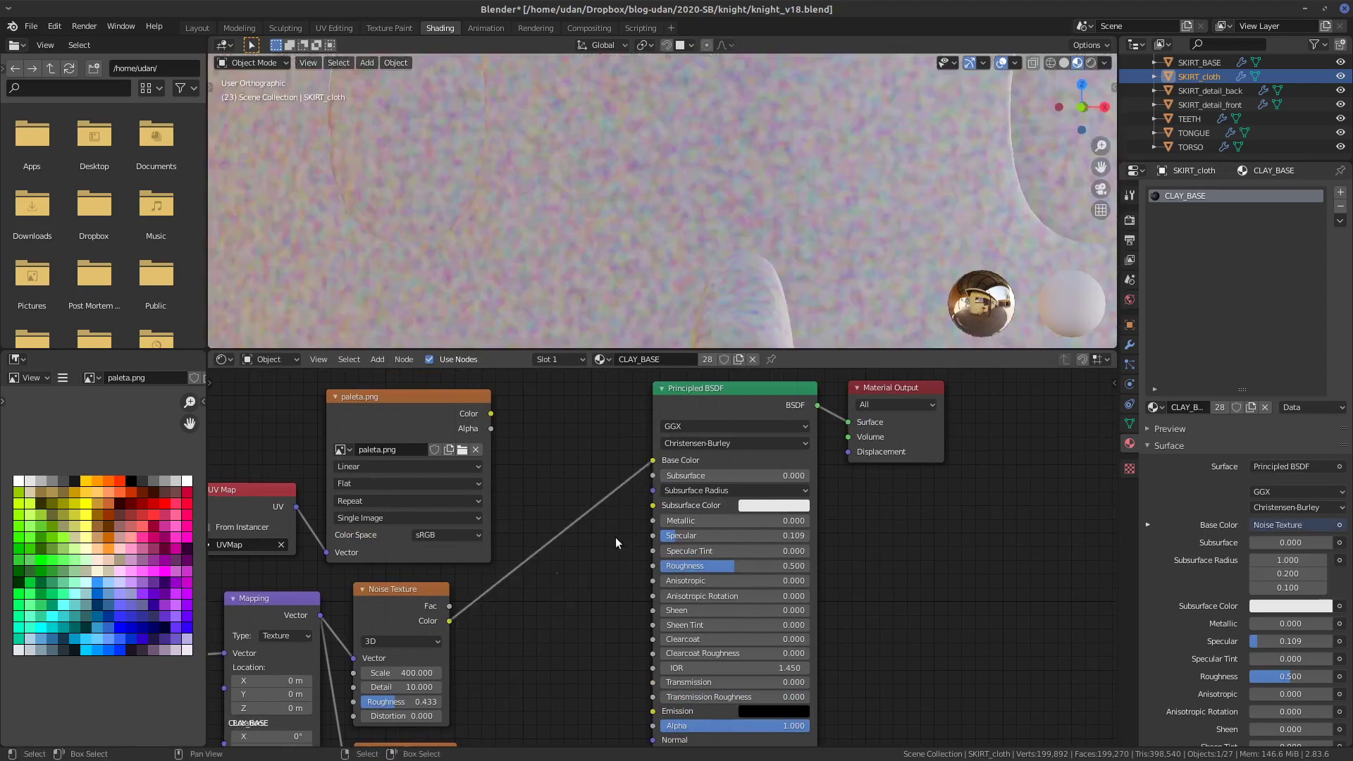
pyautogui.moveTo(525, 644); pyautogui.dragTo(525, 581, button='middle')
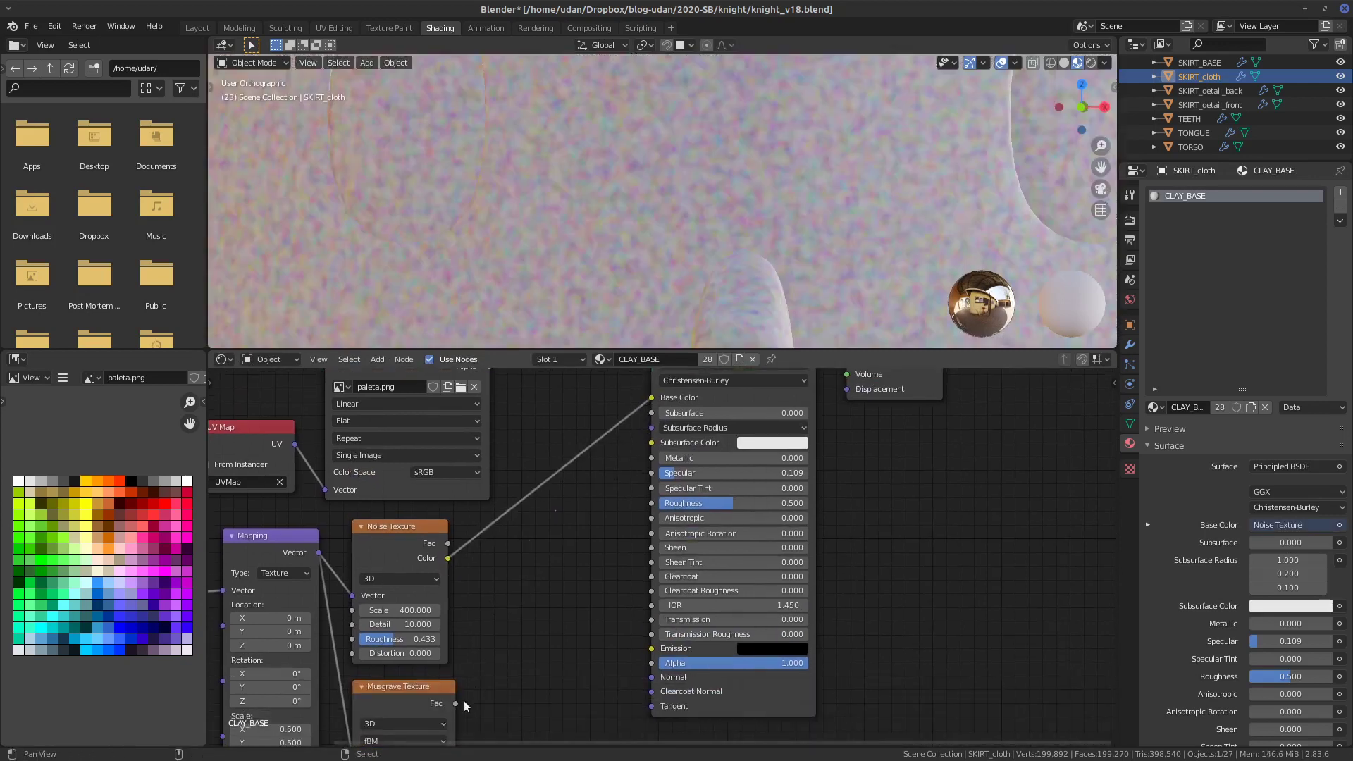
# - Move the Texture Coordinate, Mapping, Noise Texture and Musgrave Texture nodes farther from the Principled BSDF to make room
pyautogui.moveTo(463, 700); pyautogui.dragTo(544, 640)
pyautogui.moveTo(392, 500); pyautogui.dragTo(578, 485, button='middle')
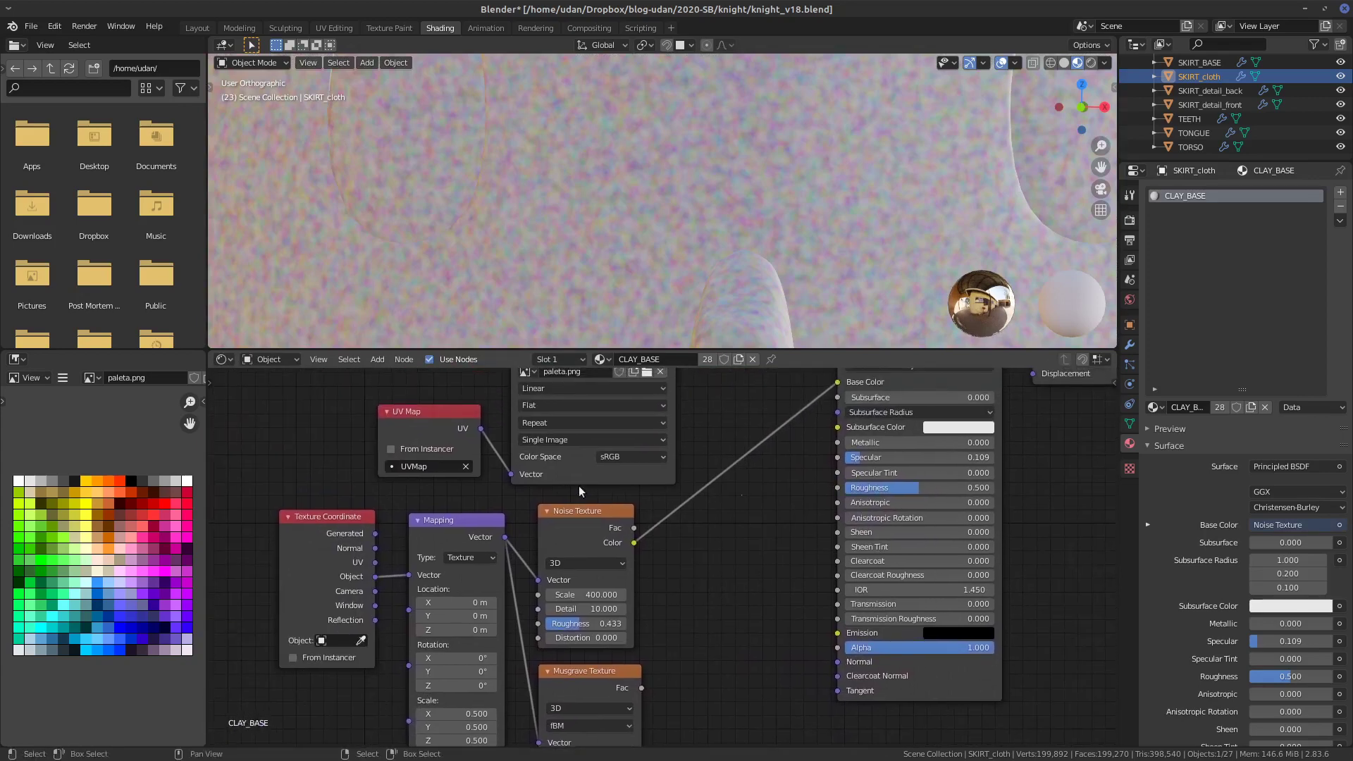
pyautogui.moveTo(336, 517); pyautogui.dragTo(273, 517)
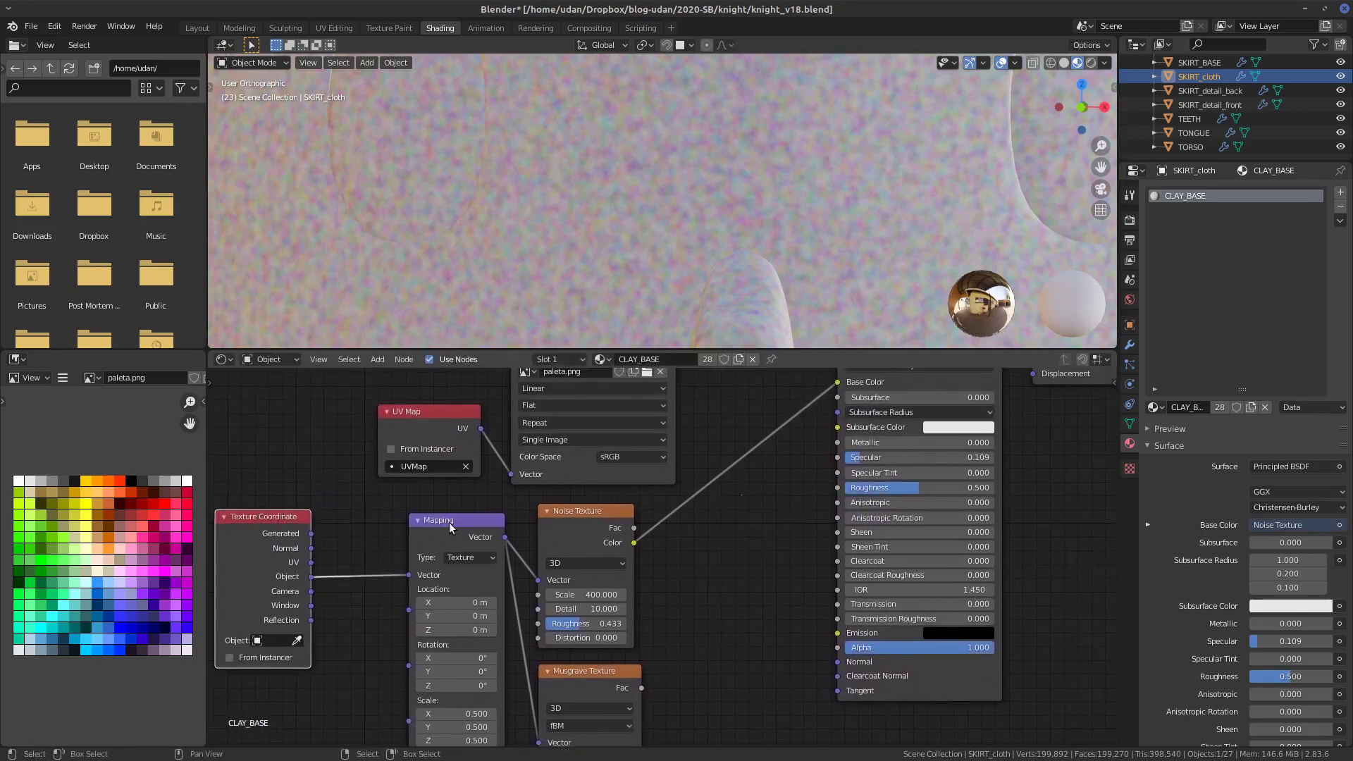
pyautogui.moveTo(444, 522); pyautogui.dragTo(359, 525)
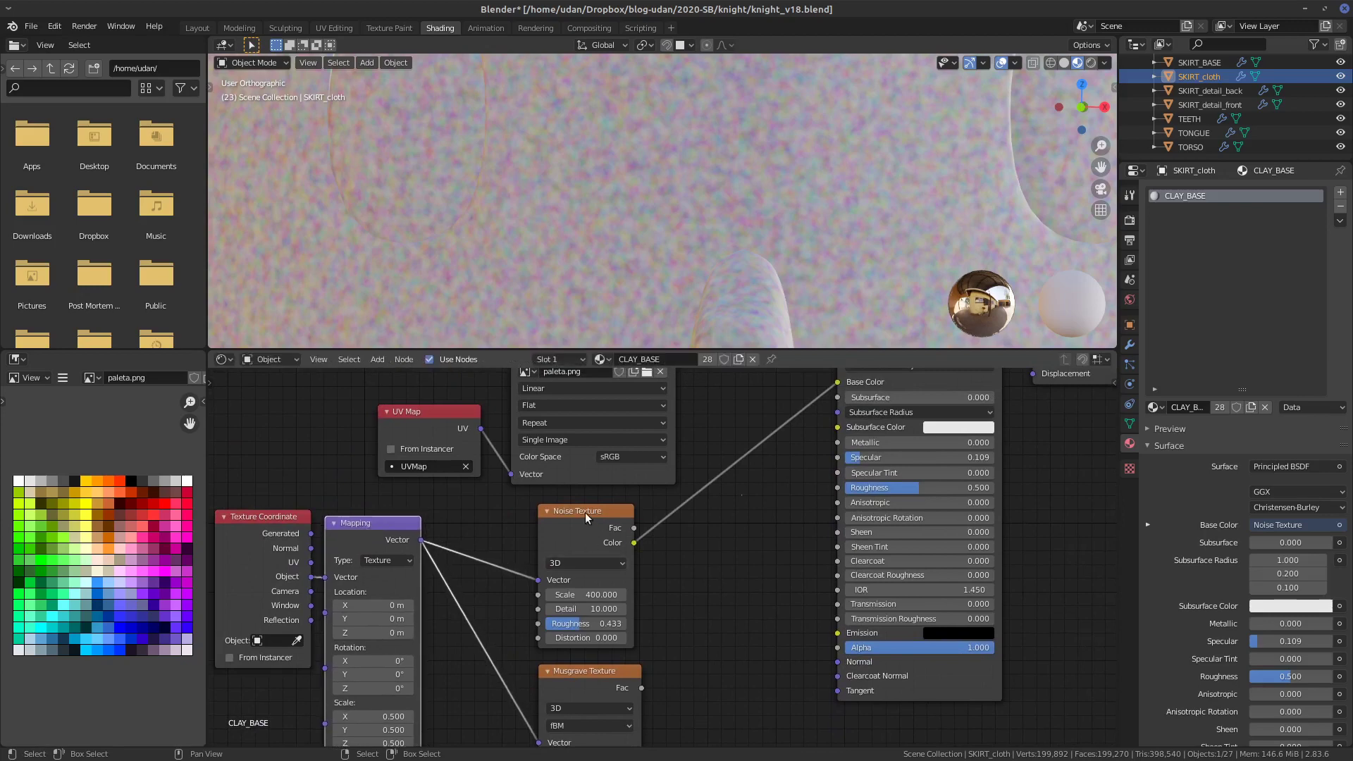
pyautogui.moveTo(585, 513); pyautogui.dragTo(541, 508)
pyautogui.moveTo(592, 671); pyautogui.dragTo(551, 671)
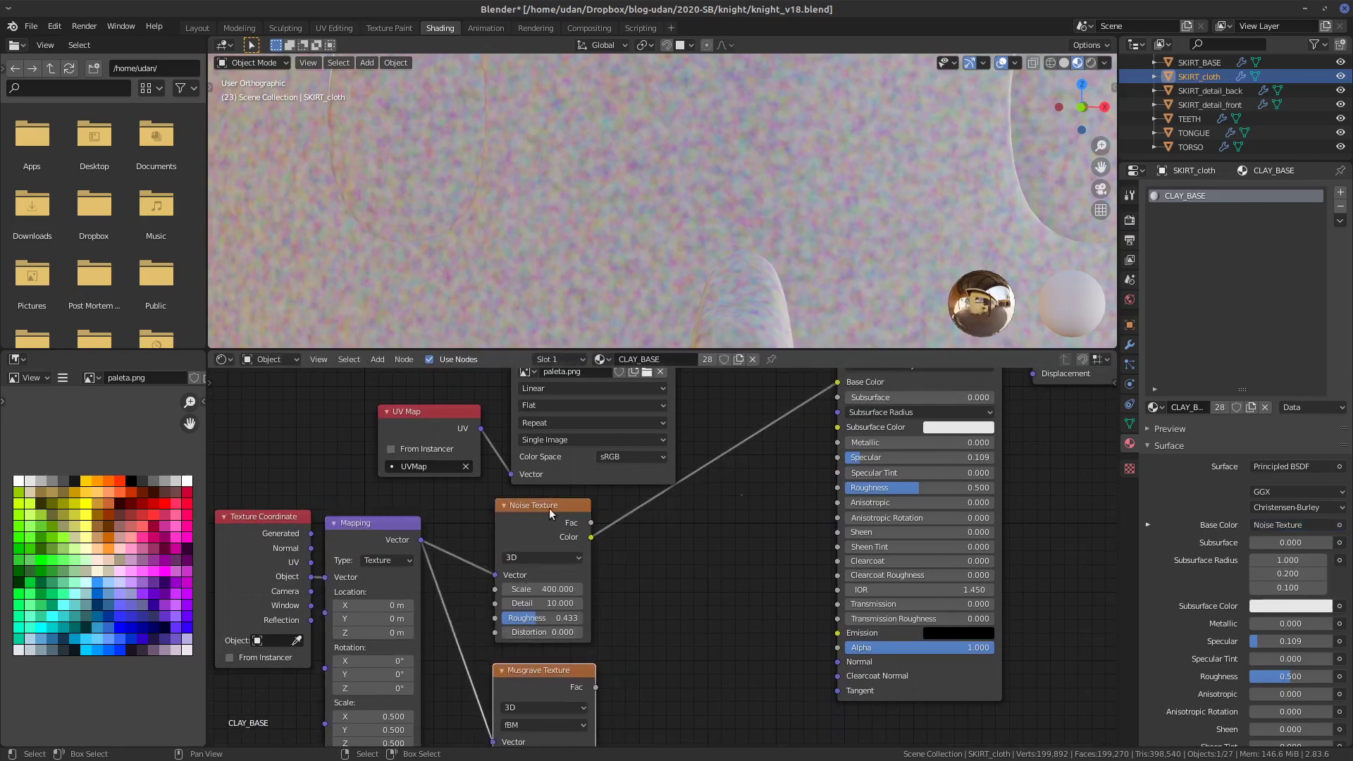
# - Collapse the Musgrave Texture node and line it up beneath the Noise Texture
pyautogui.click(550, 511)
pyautogui.click(559, 676)
pyautogui.press('h')
pyautogui.moveTo(533, 671); pyautogui.dragTo(524, 668)
# - Shift the UV Map and paleta.png nodes away from the Principled BSDF and disconnect the Noise Texture from Base Color
pyautogui.moveTo(698, 559); pyautogui.dragTo(606, 660, button='middle')
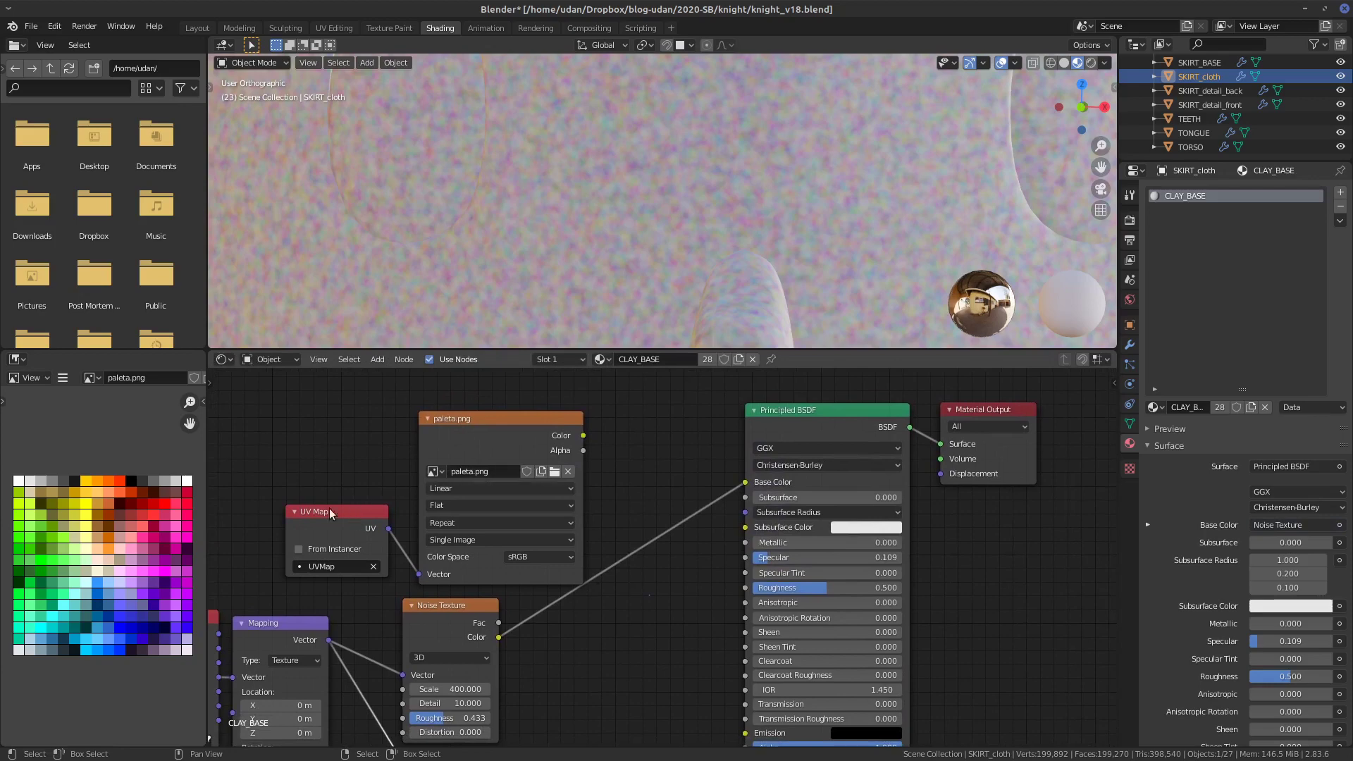
pyautogui.moveTo(330, 512); pyautogui.dragTo(281, 489)
pyautogui.moveTo(515, 423); pyautogui.dragTo(472, 415)
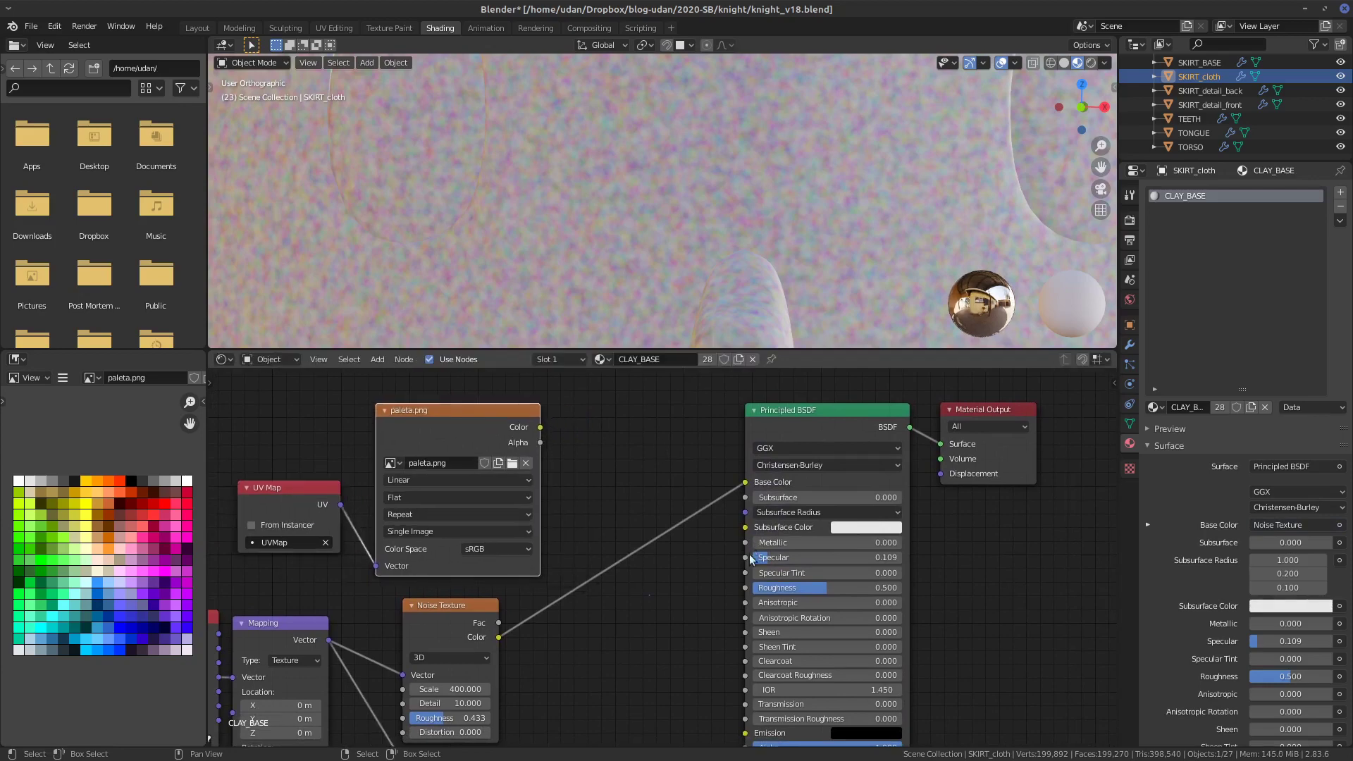
pyautogui.moveTo(745, 489); pyautogui.dragTo(666, 535)
pyautogui.moveTo(685, 522); pyautogui.dragTo(497, 424)
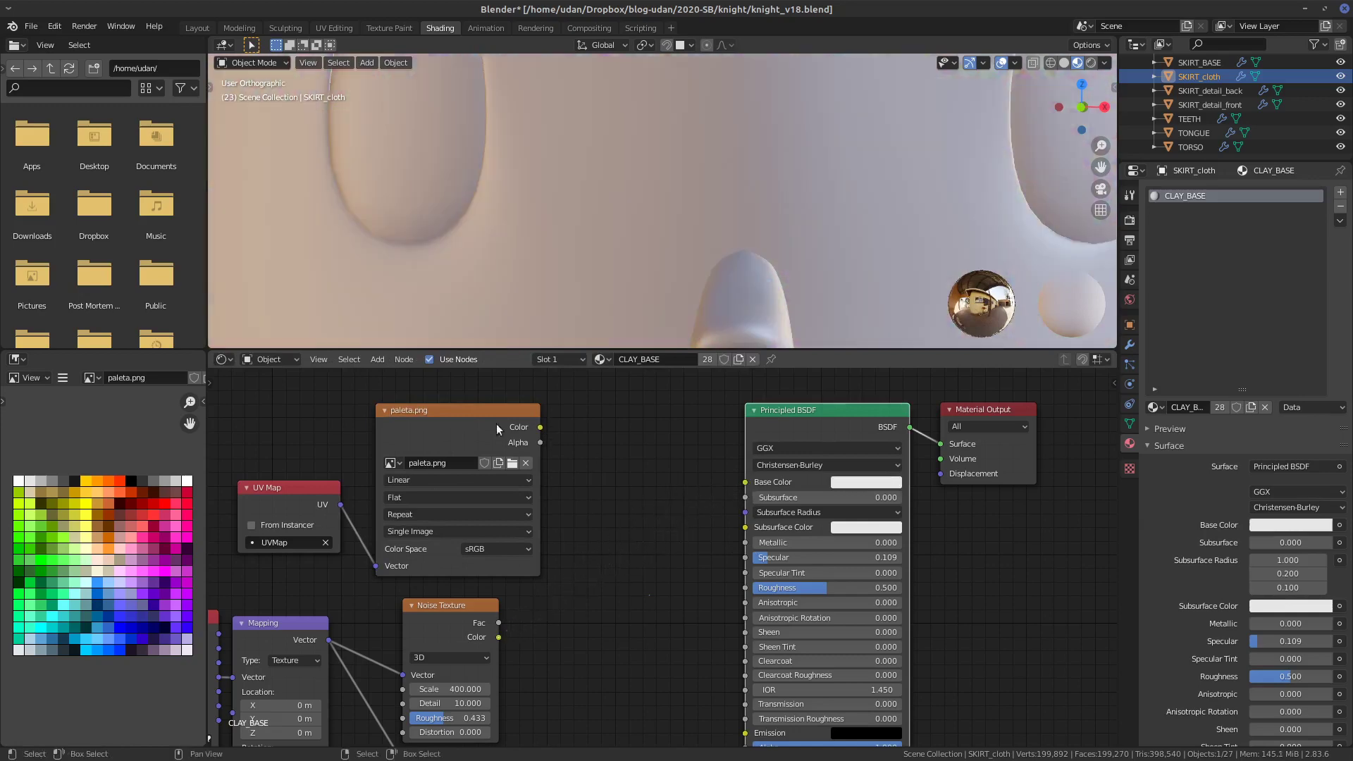
# - Add a MixRGB node combining paleta.png's Color as Color1 and the Noise Texture's Color as Color2, and feed it into Base Color
pyautogui.hotkey('shift', 'a')
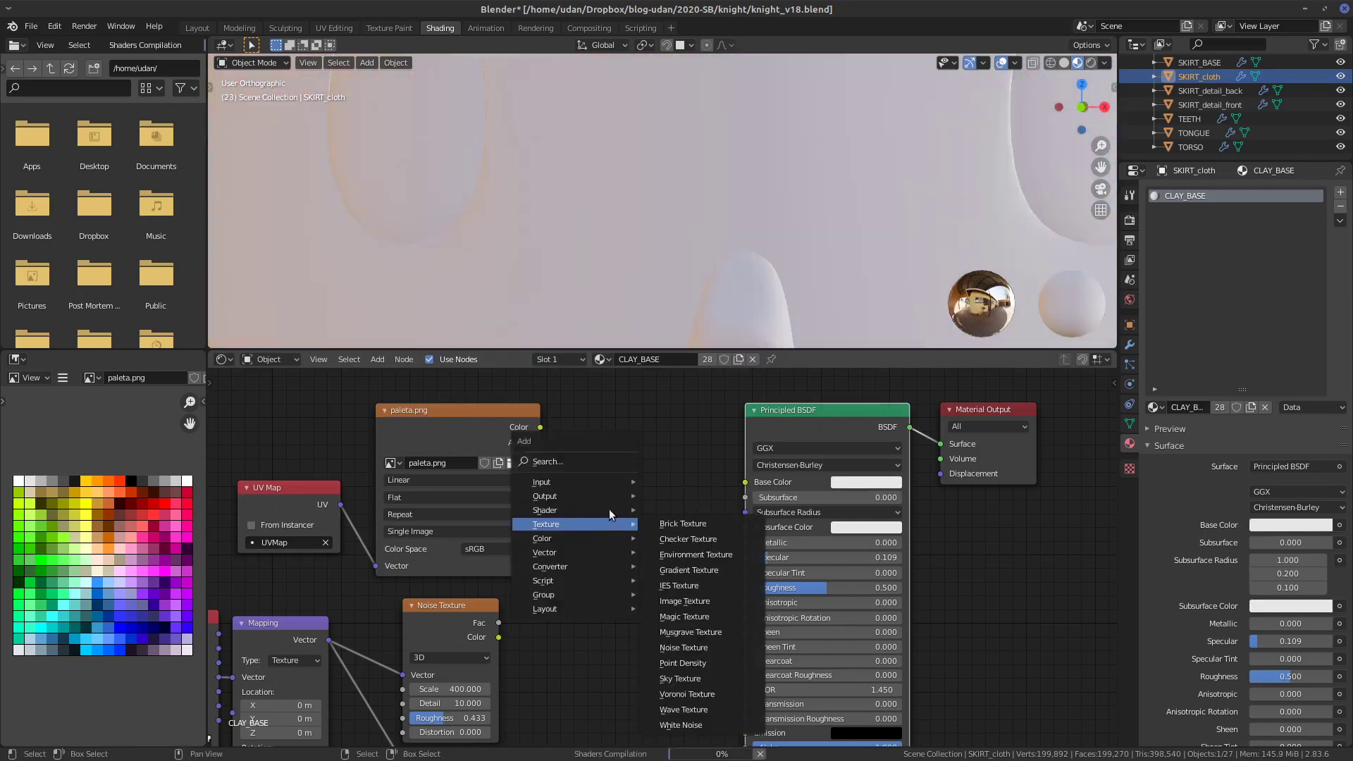
pyautogui.moveTo(597, 539)
pyautogui.click(674, 616)
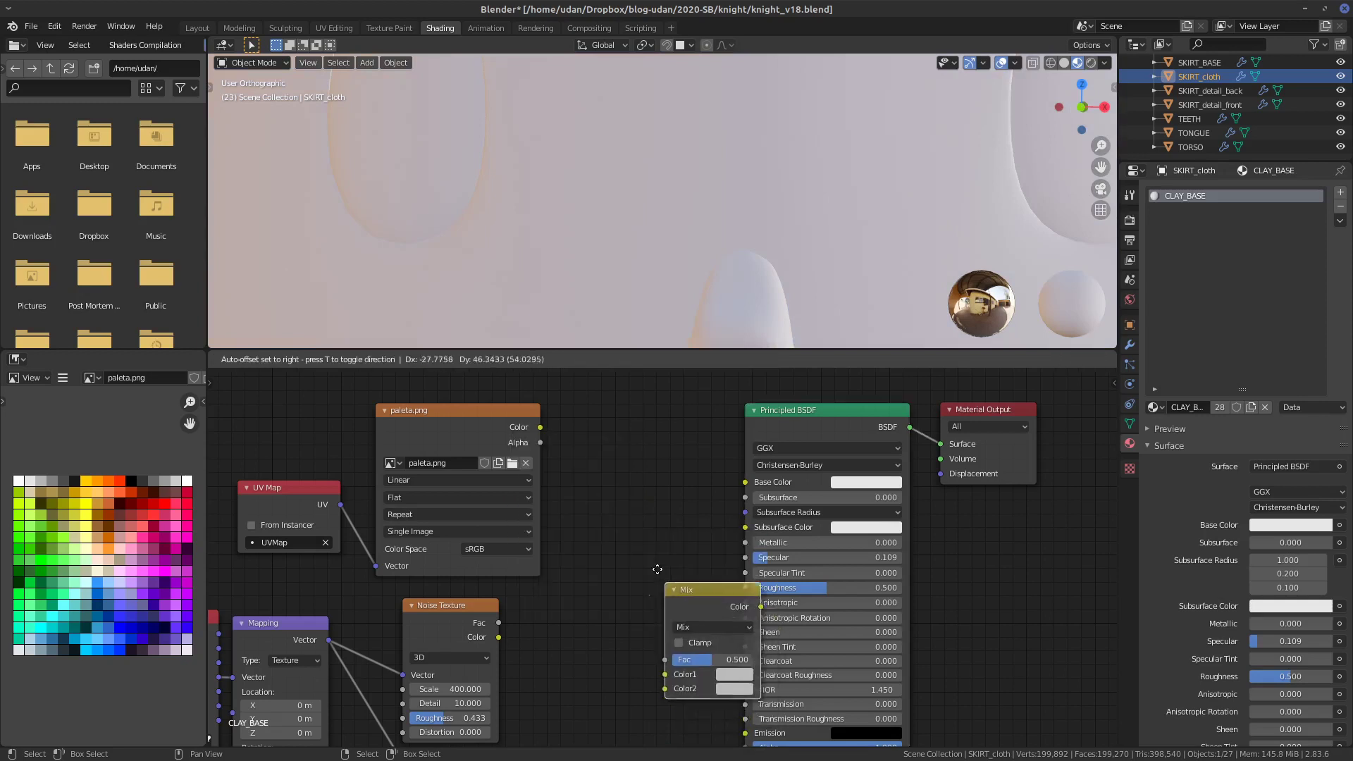
pyautogui.click(600, 482)
pyautogui.moveTo(498, 638); pyautogui.dragTo(603, 584)
pyautogui.moveTo(541, 428); pyautogui.dragTo(602, 569)
pyautogui.moveTo(696, 502); pyautogui.dragTo(745, 483)
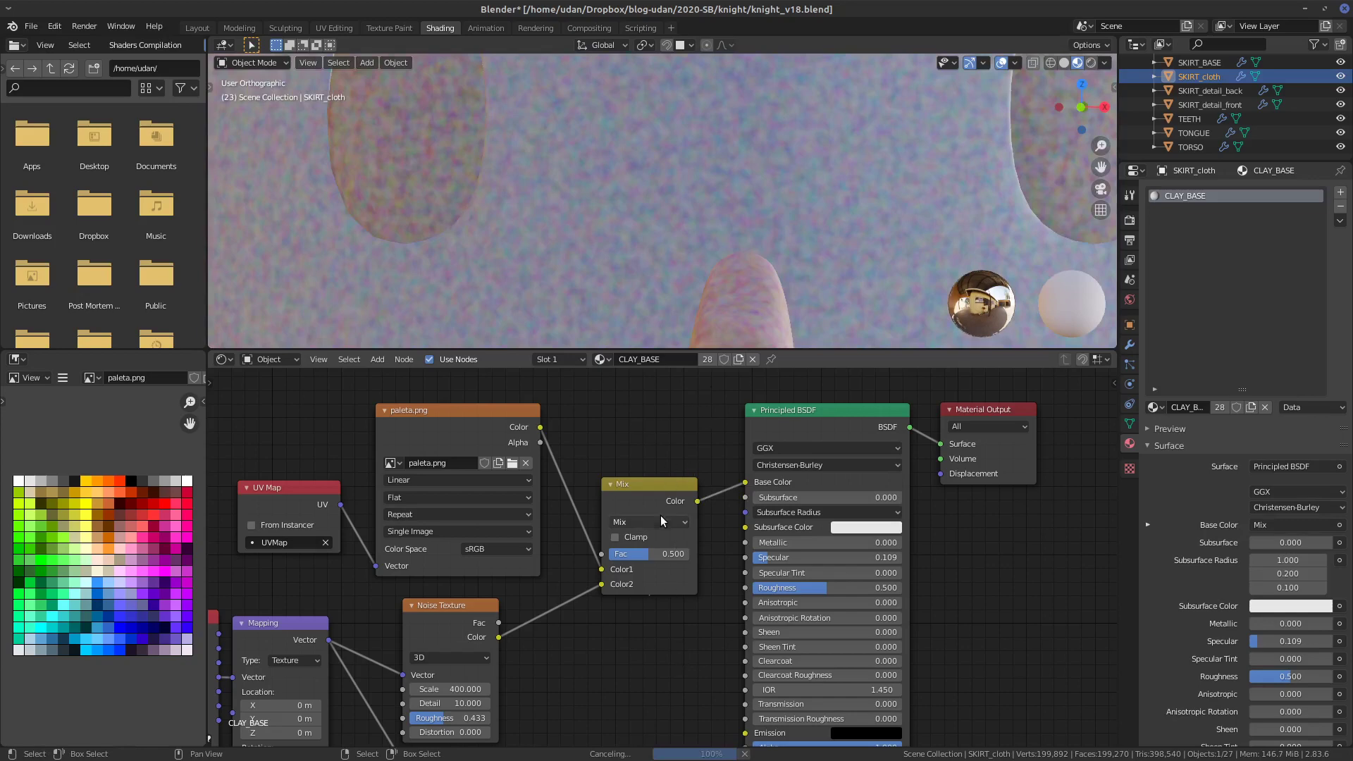
# - Try different Fac values on the Mix node and set it back to 0.5
pyautogui.moveTo(650, 554); pyautogui.dragTo(736, 554)
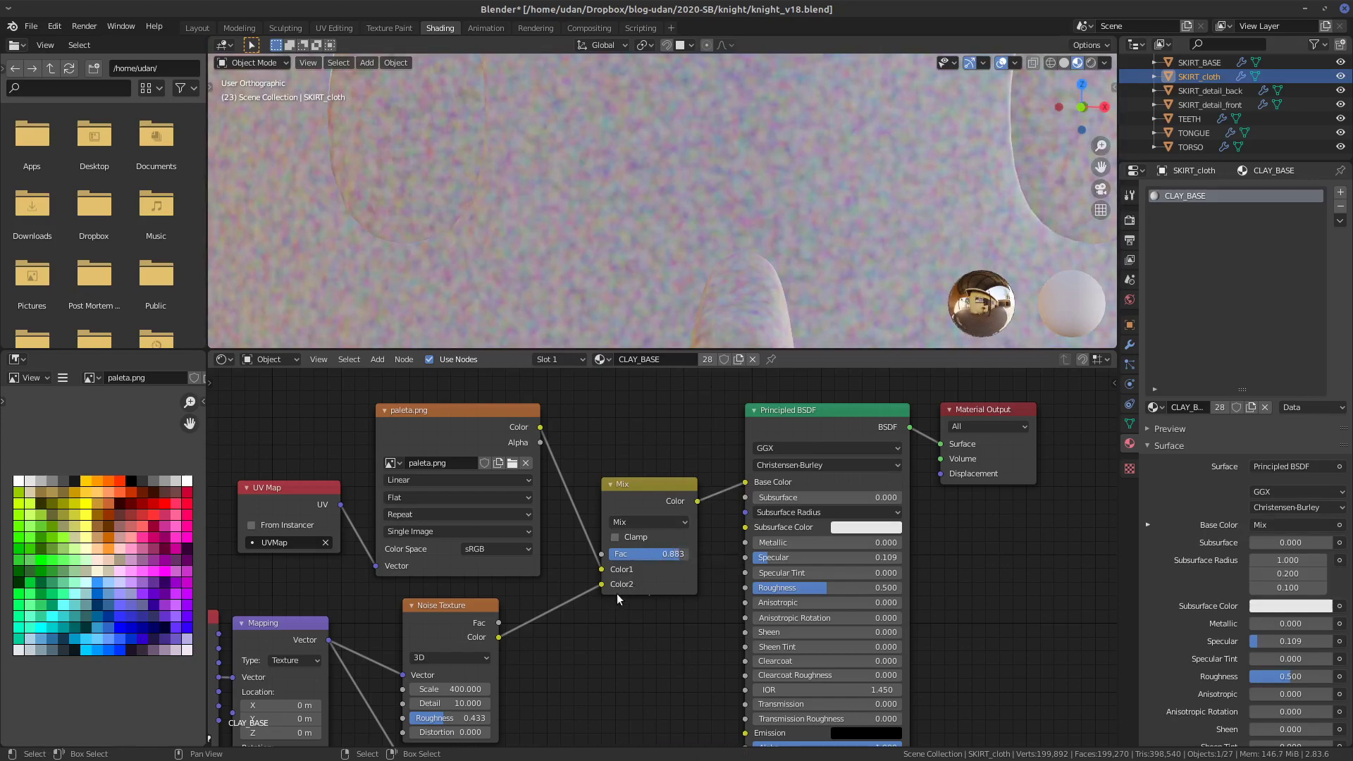
pyautogui.moveTo(619, 557)
pyautogui.mouseDown()
pyautogui.moveTo(562, 572)
pyautogui.moveTo(654, 557)
pyautogui.mouseUp()
pyautogui.click(675, 555)
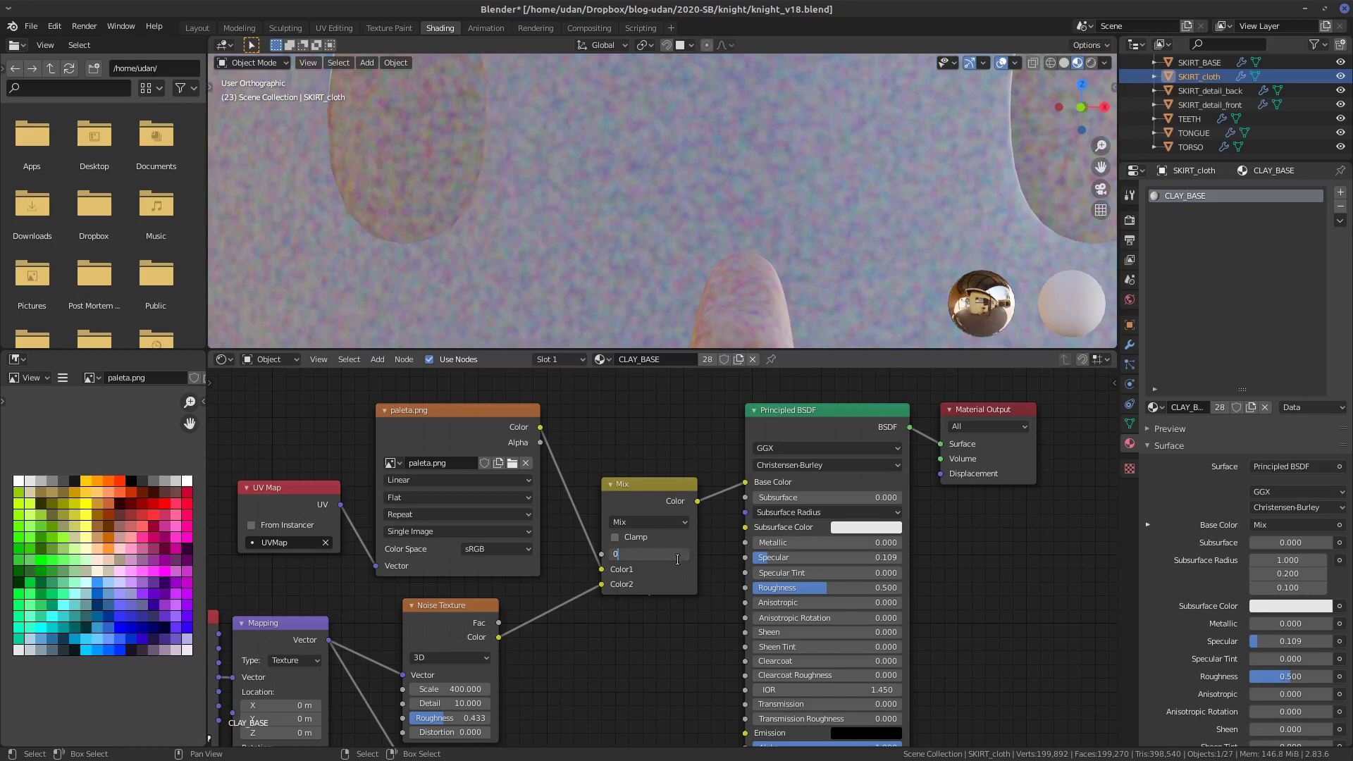
pyautogui.write('0.5')
pyautogui.press('Return')
# - Set the Mix node's blending mode to Multiply and inspect the effect around the knight's nose and eyes
pyautogui.click(658, 521)
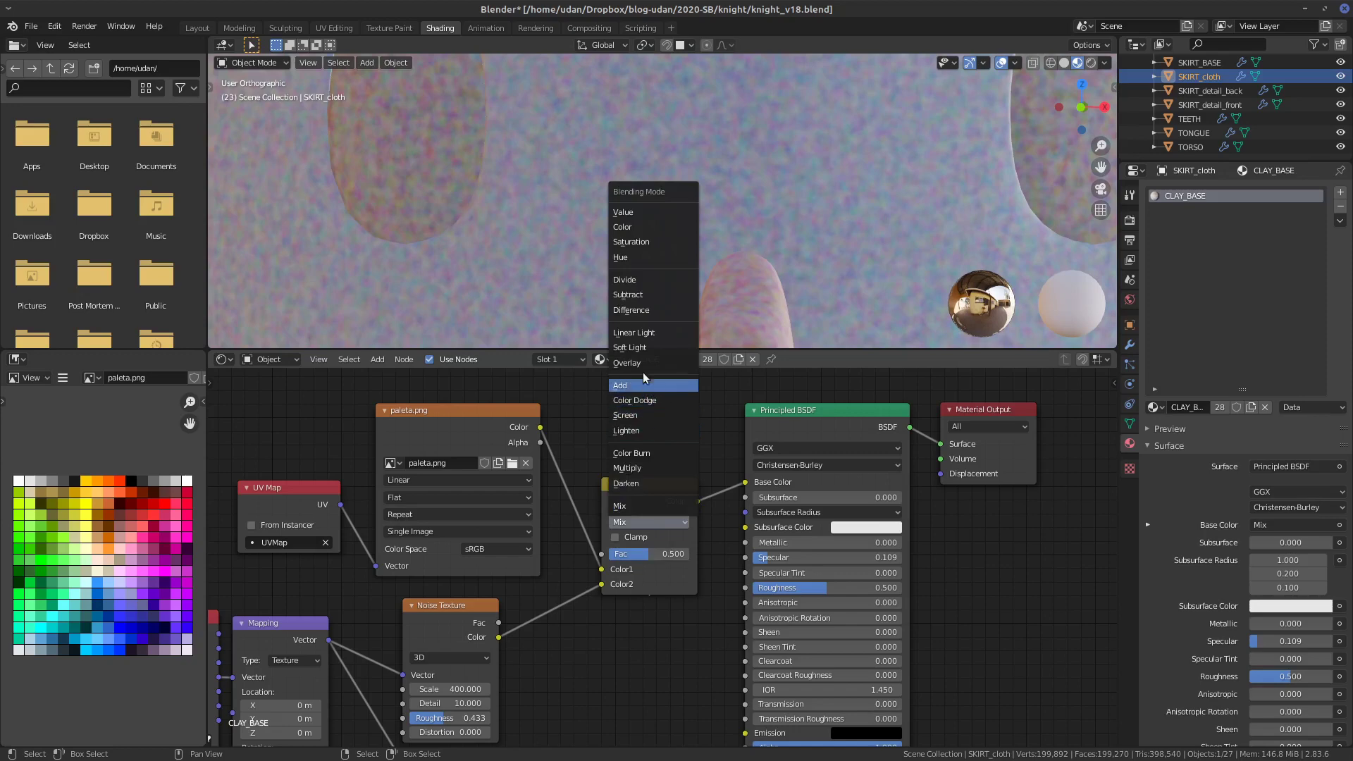
pyautogui.click(654, 466)
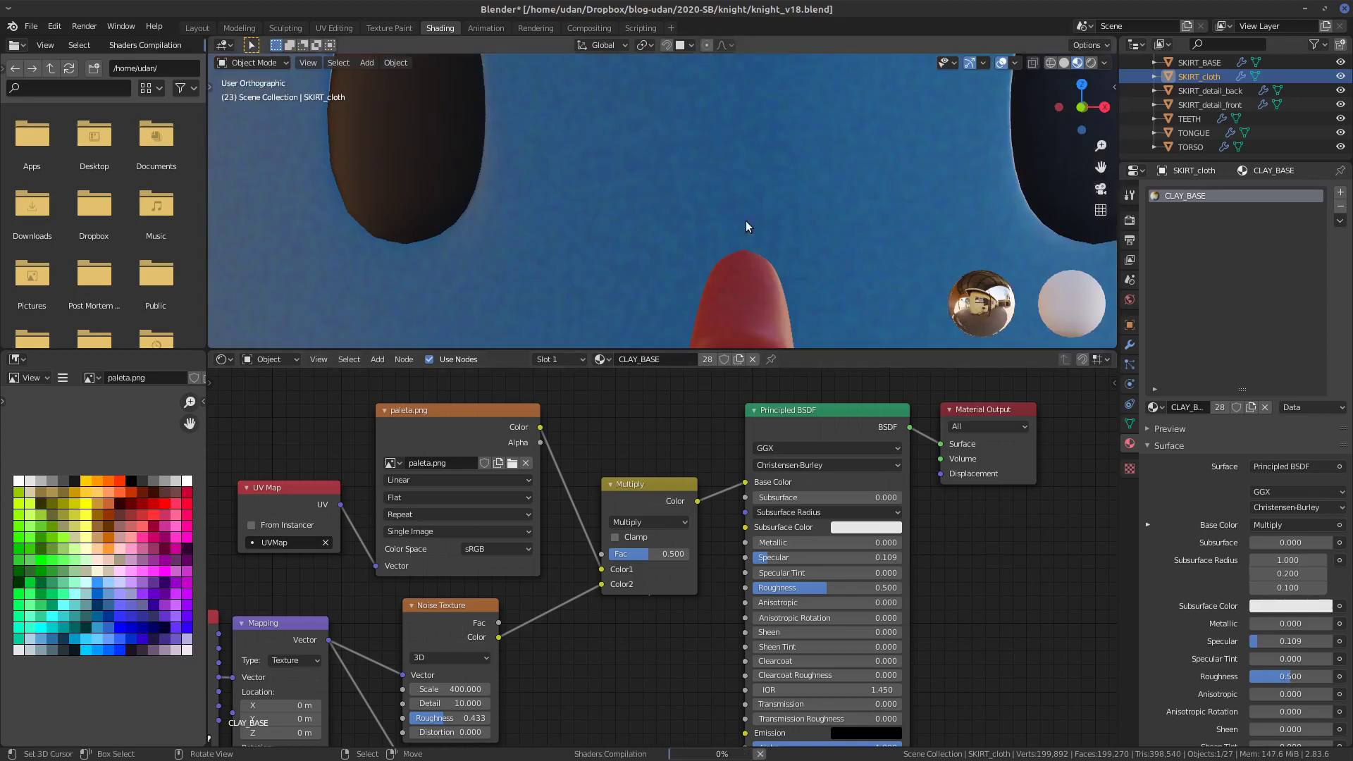
pyautogui.keyDown('shift'); pyautogui.moveTo(746, 221); pyautogui.dragTo(737, 349, button='middle'); pyautogui.keyUp('shift')
pyautogui.moveTo(776, 240)
pyautogui.keyDown('shift'); pyautogui.mouseDown(button='middle')
pyautogui.moveTo(717, 334)
pyautogui.moveTo(719, 361)
pyautogui.moveTo(810, 324)
pyautogui.moveTo(826, 91)
pyautogui.mouseUp(button='middle'); pyautogui.keyUp('shift')
pyautogui.keyDown('shift'); pyautogui.moveTo(784, 328); pyautogui.dragTo(754, 152, button='middle'); pyautogui.keyUp('shift')
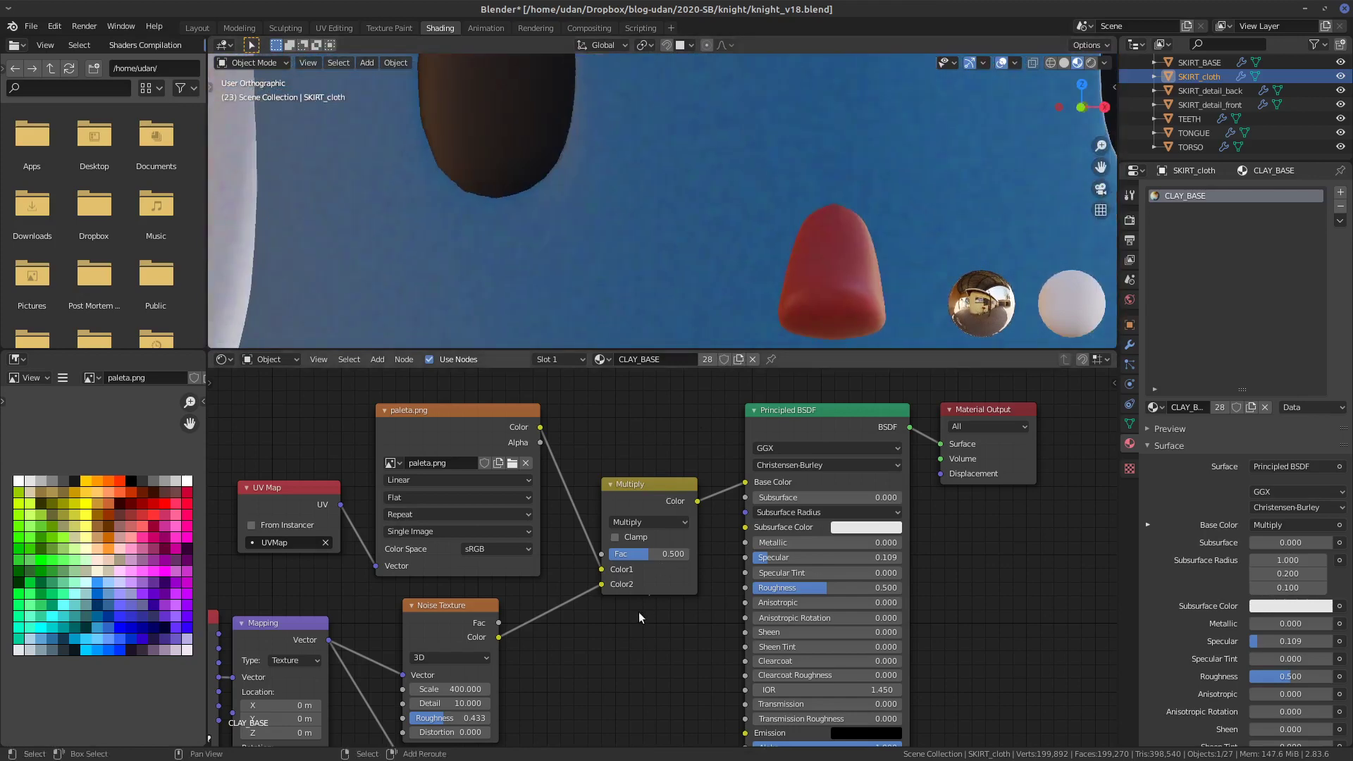
# - Expand the Musgrave Texture node and try its Fac as the Multiply node's Color2, checking the effect on the face
pyautogui.moveTo(607, 631); pyautogui.dragTo(540, 516, button='middle')
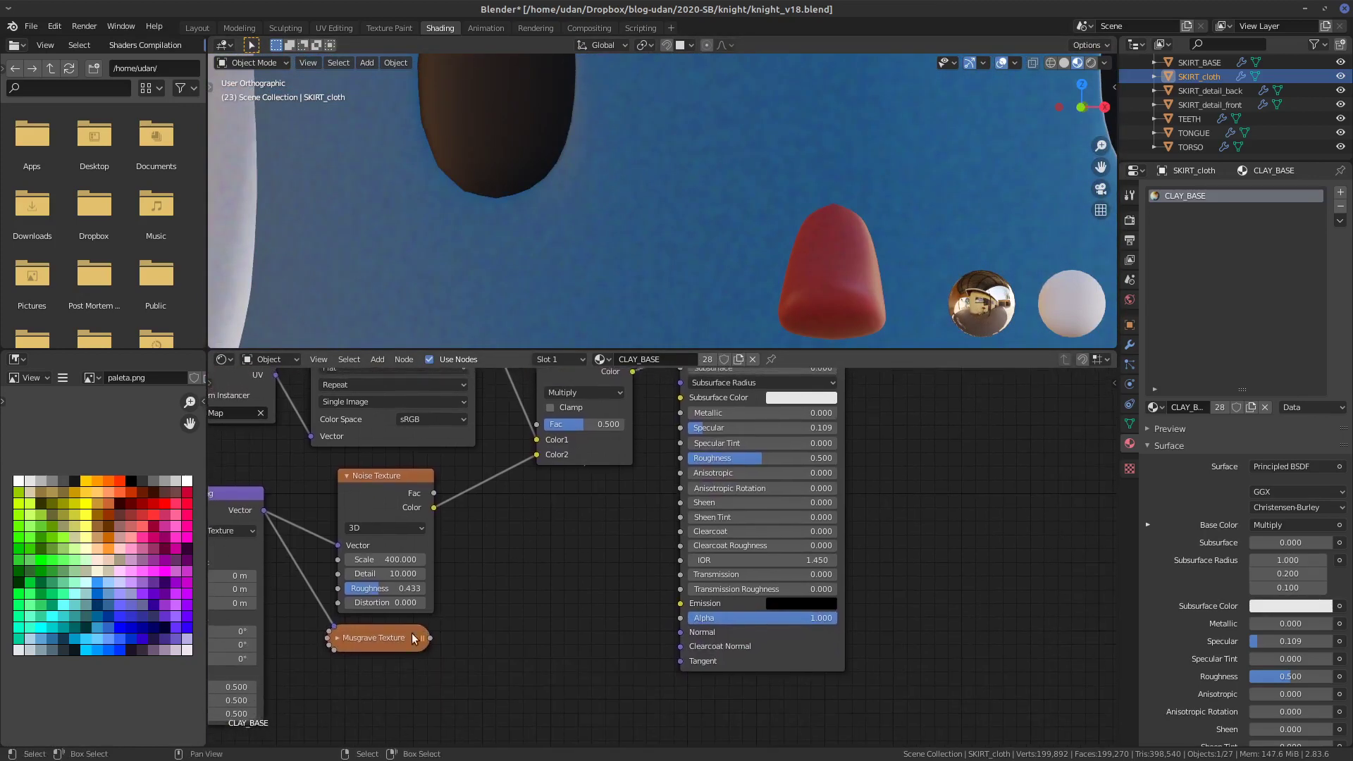
pyautogui.click(337, 638)
pyautogui.moveTo(430, 655); pyautogui.dragTo(536, 455)
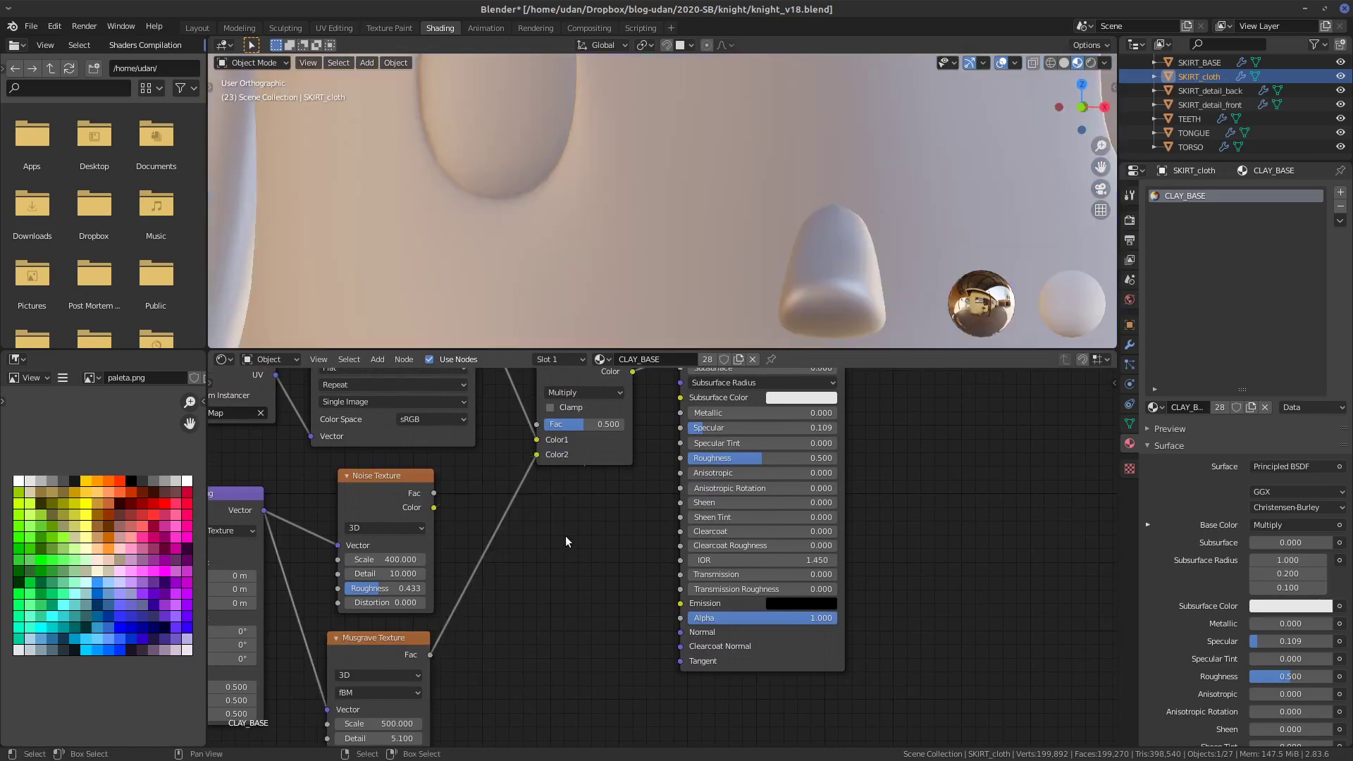
pyautogui.moveTo(585, 517); pyautogui.dragTo(548, 609, button='middle')
pyautogui.keyDown('shift'); pyautogui.moveTo(793, 175); pyautogui.dragTo(658, 295, button='middle'); pyautogui.keyUp('shift')
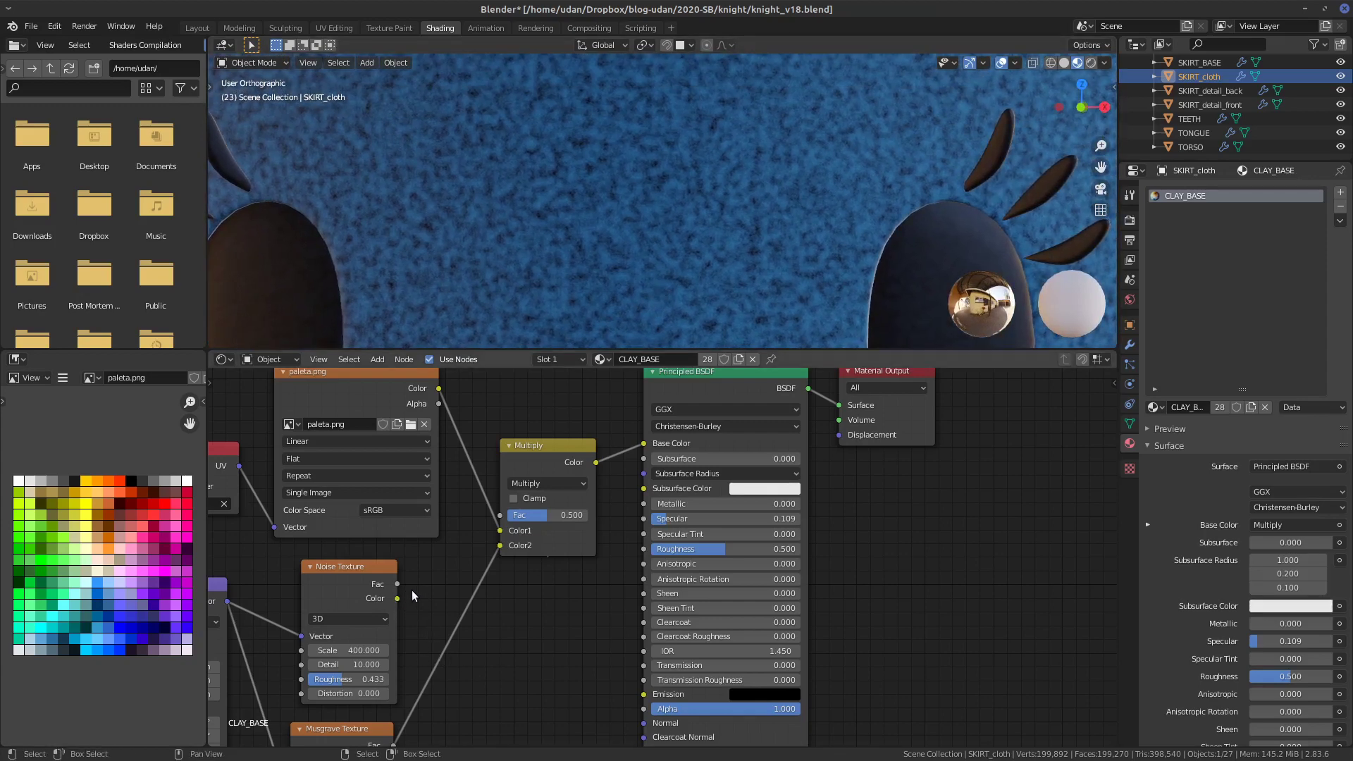
# - Try the Noise Texture's Fac as the Multiply node's Color2 and inspect the face from different distances and angles
pyautogui.moveTo(398, 584); pyautogui.dragTo(500, 546)
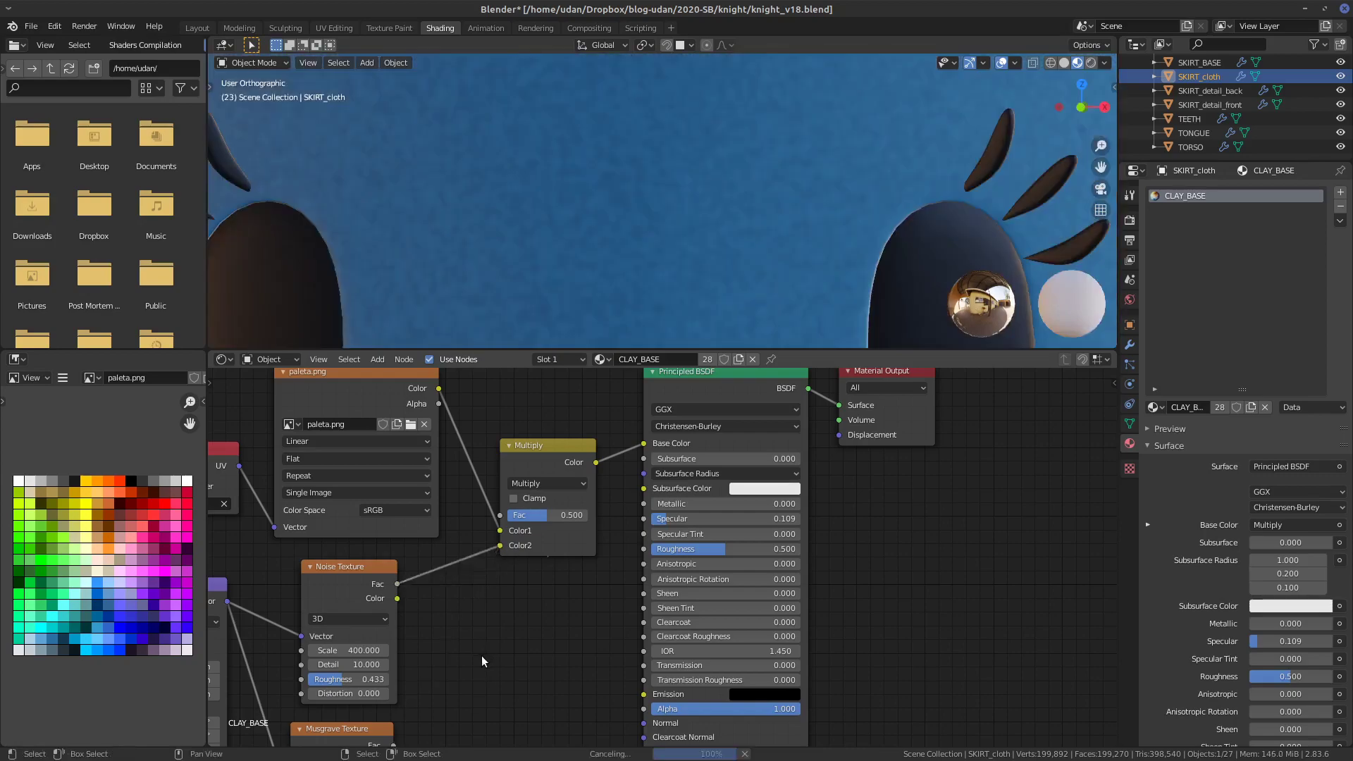
pyautogui.keyDown('shift'); pyautogui.moveTo(721, 225); pyautogui.dragTo(794, 205, button='middle'); pyautogui.keyUp('shift')
pyautogui.scroll(-4, 787, 225)
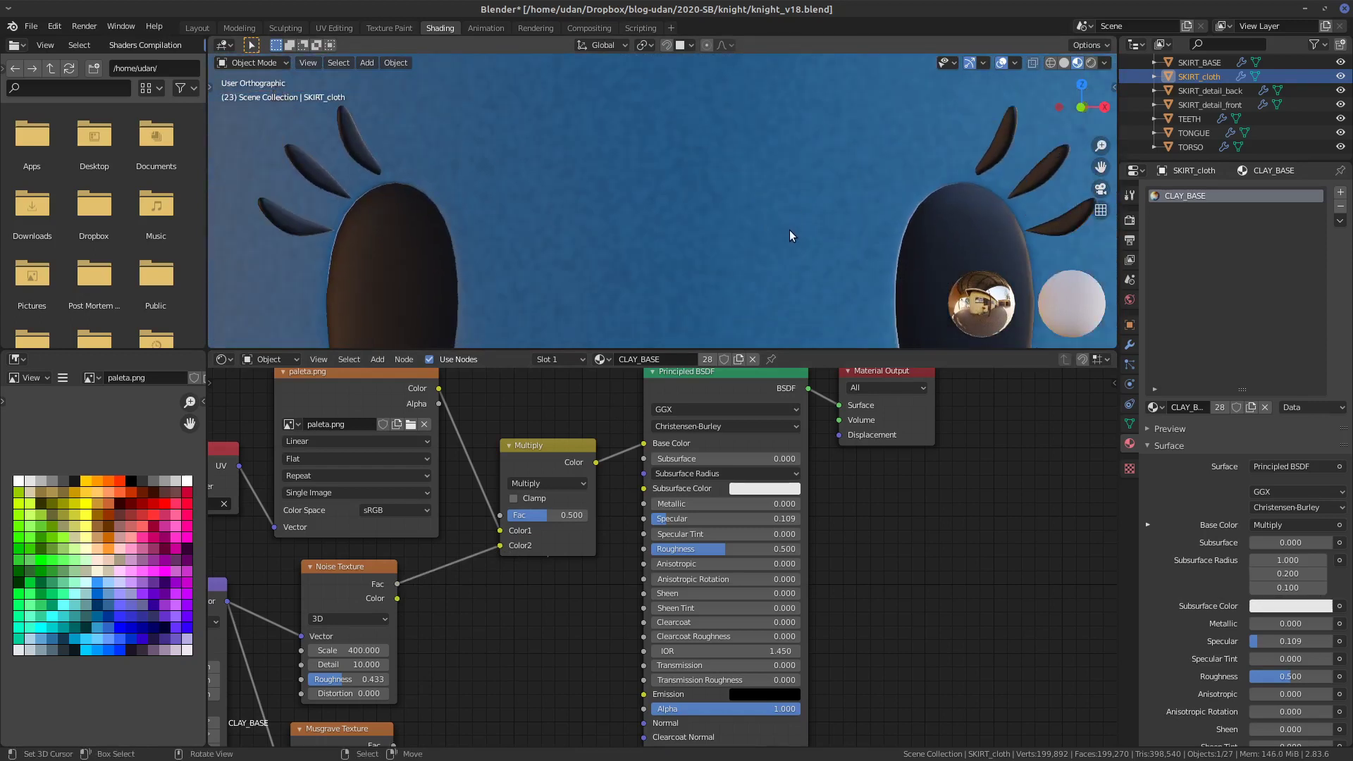
pyautogui.scroll(-4, 806, 263)
pyautogui.moveTo(822, 266); pyautogui.dragTo(763, 236, button='middle')
pyautogui.scroll(3, 711, 220)
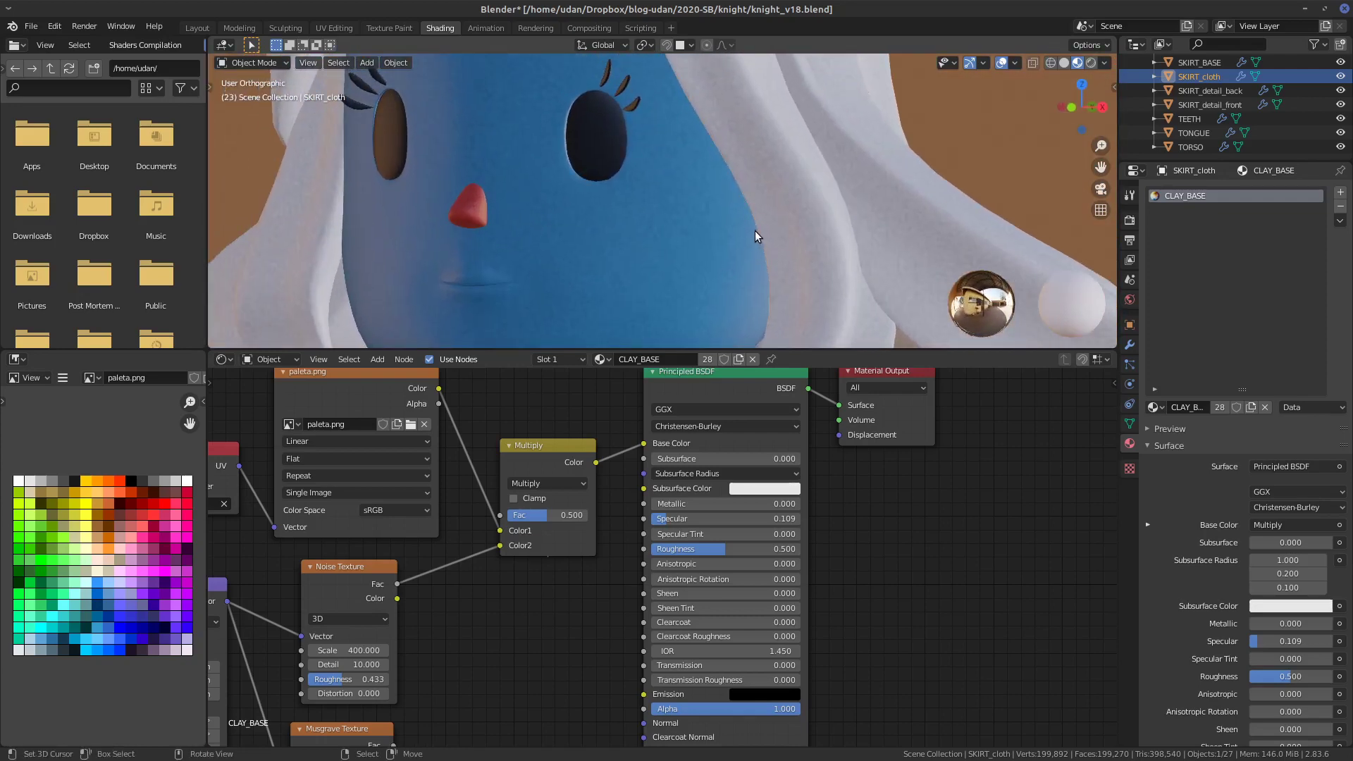
# - Lower the Principled BSDF's Roughness to 0.486 and check the shading on the face
pyautogui.scroll(2, 755, 230)
pyautogui.moveTo(722, 550)
pyautogui.mouseDown()
pyautogui.moveTo(676, 557)
pyautogui.moveTo(748, 551)
pyautogui.moveTo(714, 551)
pyautogui.mouseUp()
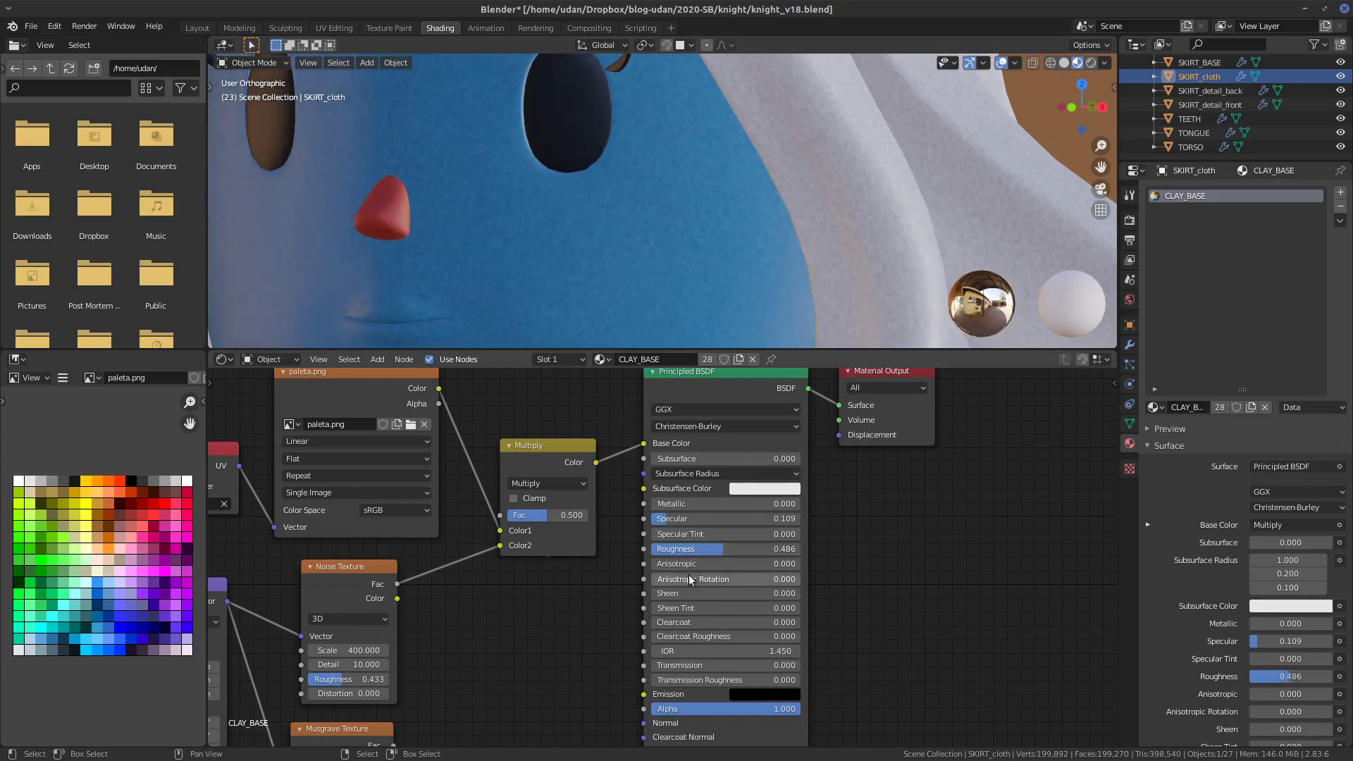
pyautogui.moveTo(759, 200); pyautogui.dragTo(759, 247, button='middle')
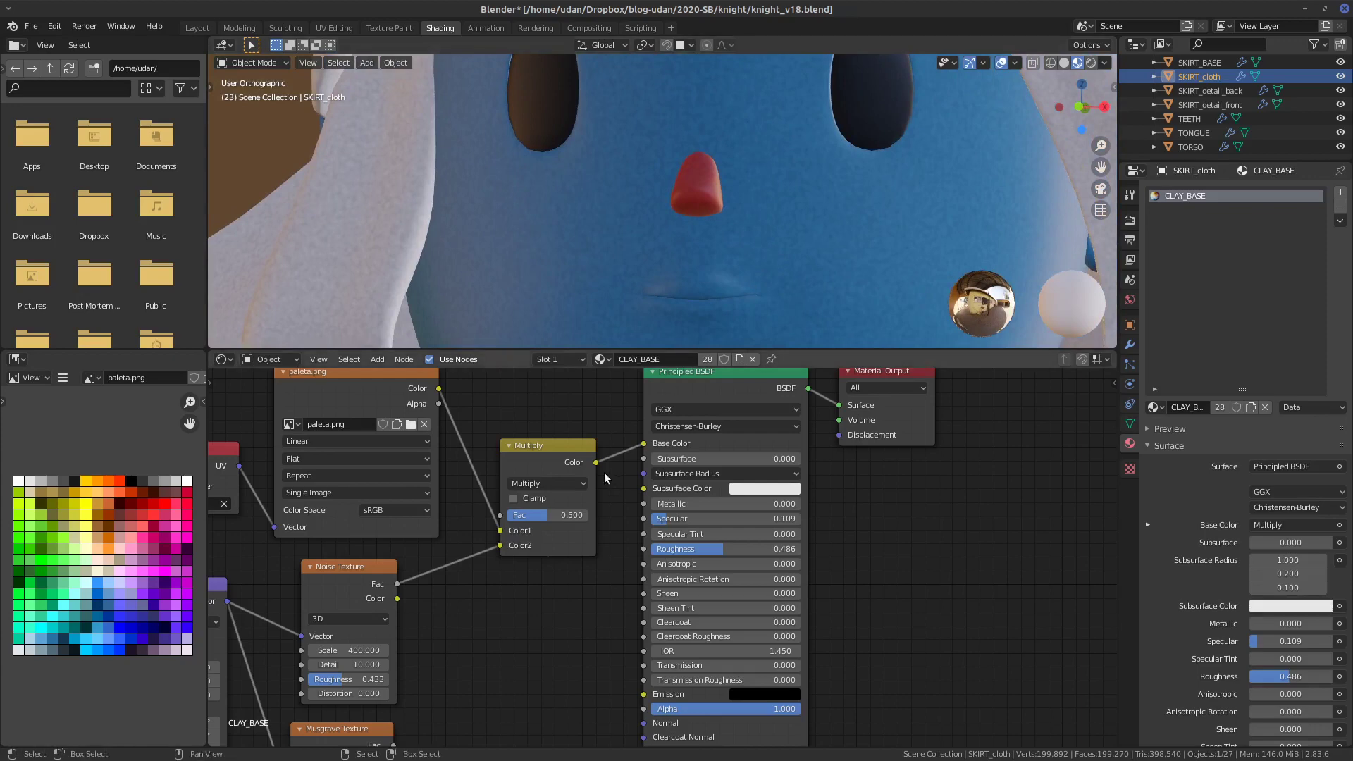
# - Detach the Multiply node from all its links and connect paleta.png's Color directly to Base Color
pyautogui.moveTo(525, 535); pyautogui.dragTo(507, 524)
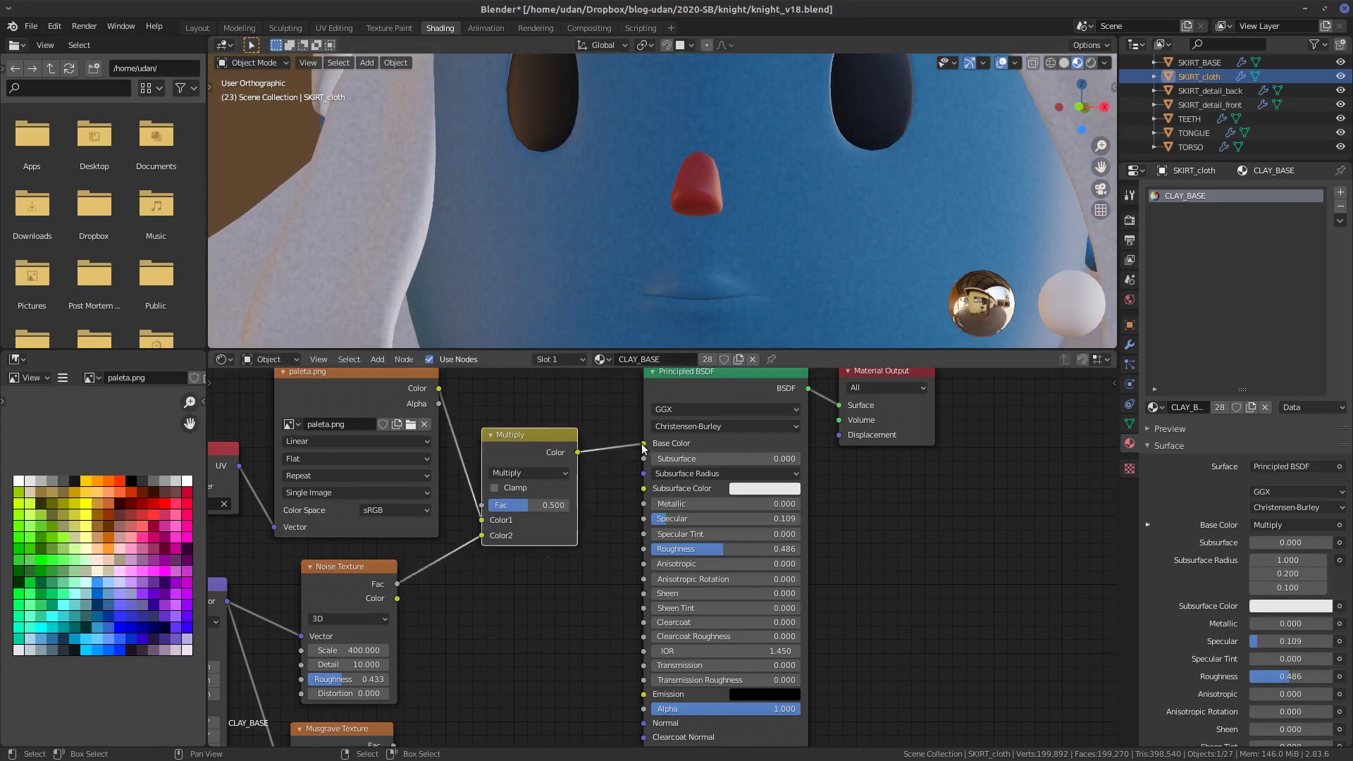
pyautogui.moveTo(643, 445); pyautogui.dragTo(598, 455)
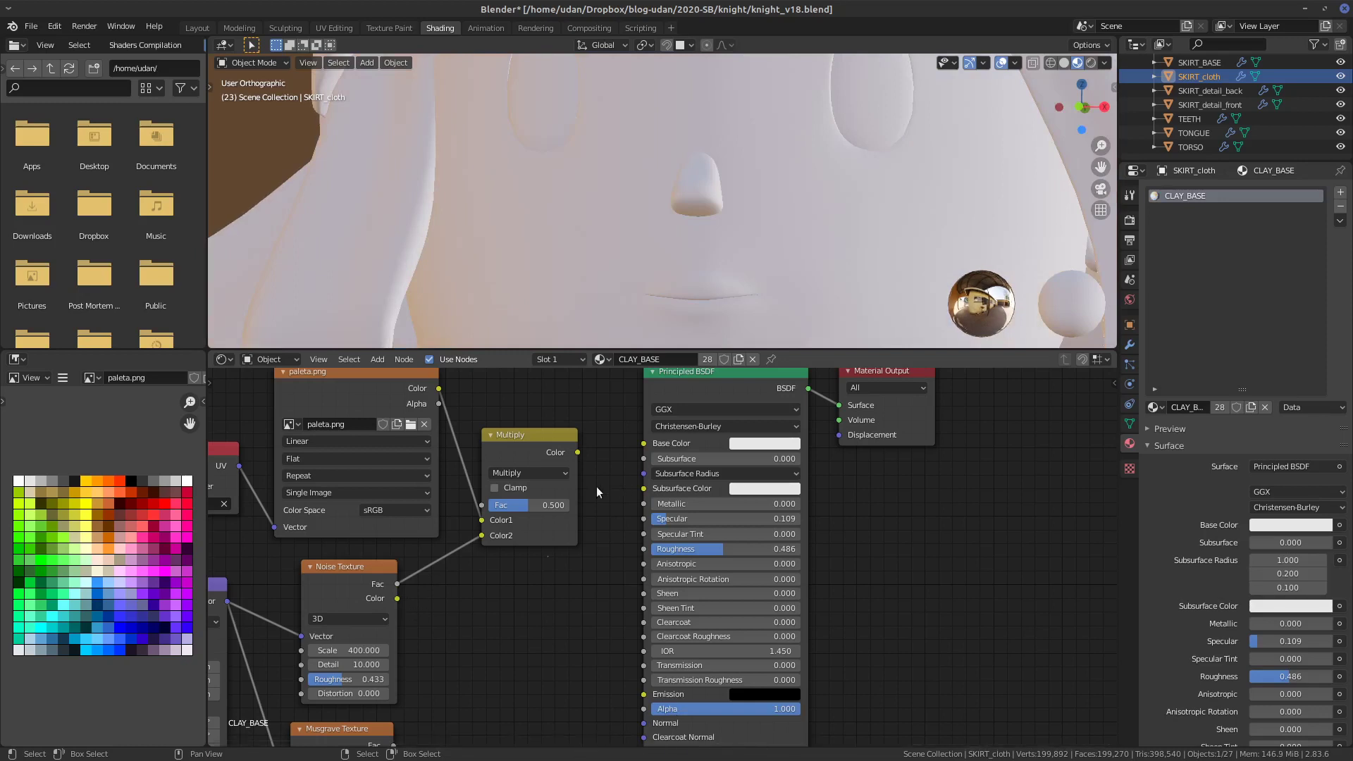
pyautogui.moveTo(537, 494); pyautogui.dragTo(536, 485)
pyautogui.moveTo(582, 445); pyautogui.dragTo(561, 474)
pyautogui.moveTo(483, 561); pyautogui.dragTo(474, 527)
pyautogui.moveTo(523, 460); pyautogui.dragTo(501, 525)
pyautogui.moveTo(440, 389); pyautogui.dragTo(645, 446)
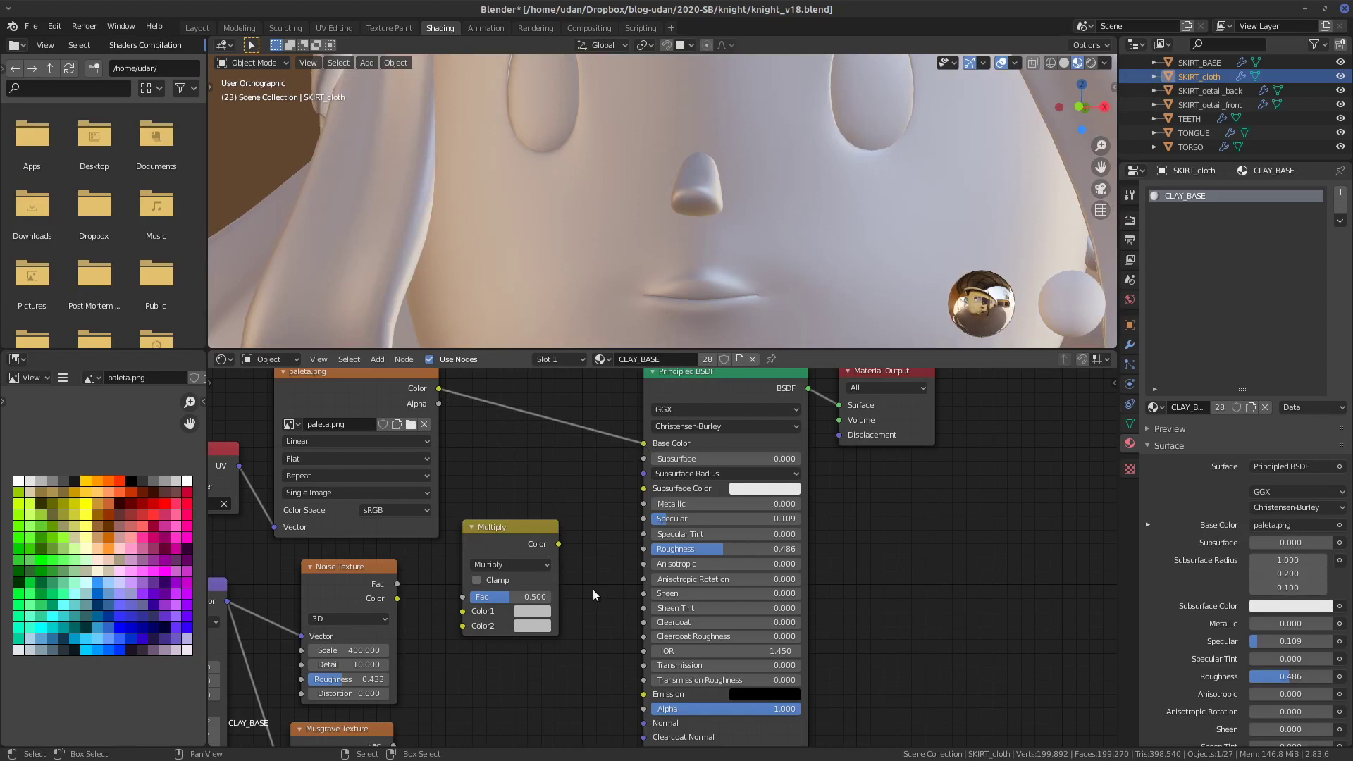
# - Move the Multiply node lower, connect the Noise Texture's Fac to the Principled BSDF's Roughness, and inspect the highlights around the nose
pyautogui.moveTo(586, 593); pyautogui.dragTo(588, 562, button='middle')
pyautogui.moveTo(512, 496); pyautogui.dragTo(534, 659)
pyautogui.moveTo(399, 555); pyautogui.dragTo(645, 518)
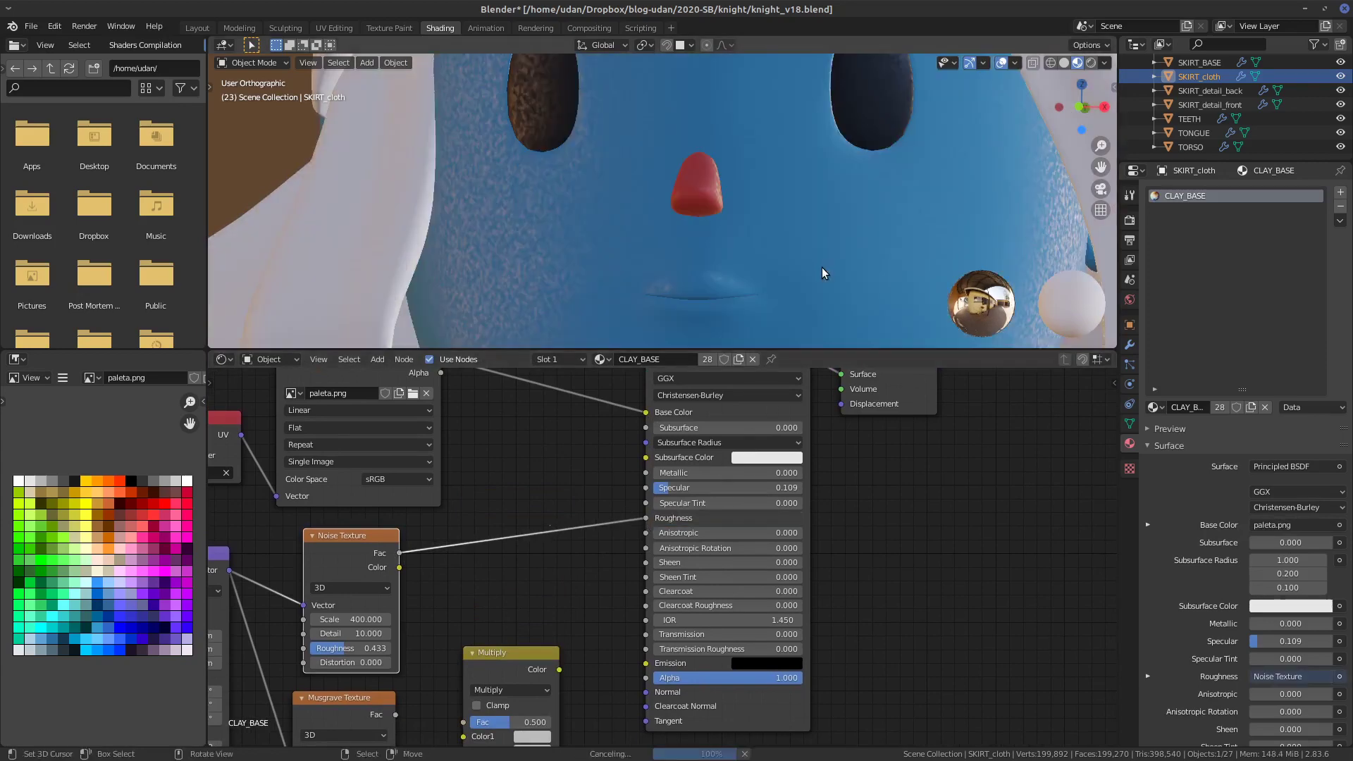
pyautogui.moveTo(806, 255); pyautogui.dragTo(690, 261, button='middle')
pyautogui.scroll(3, 696, 210)
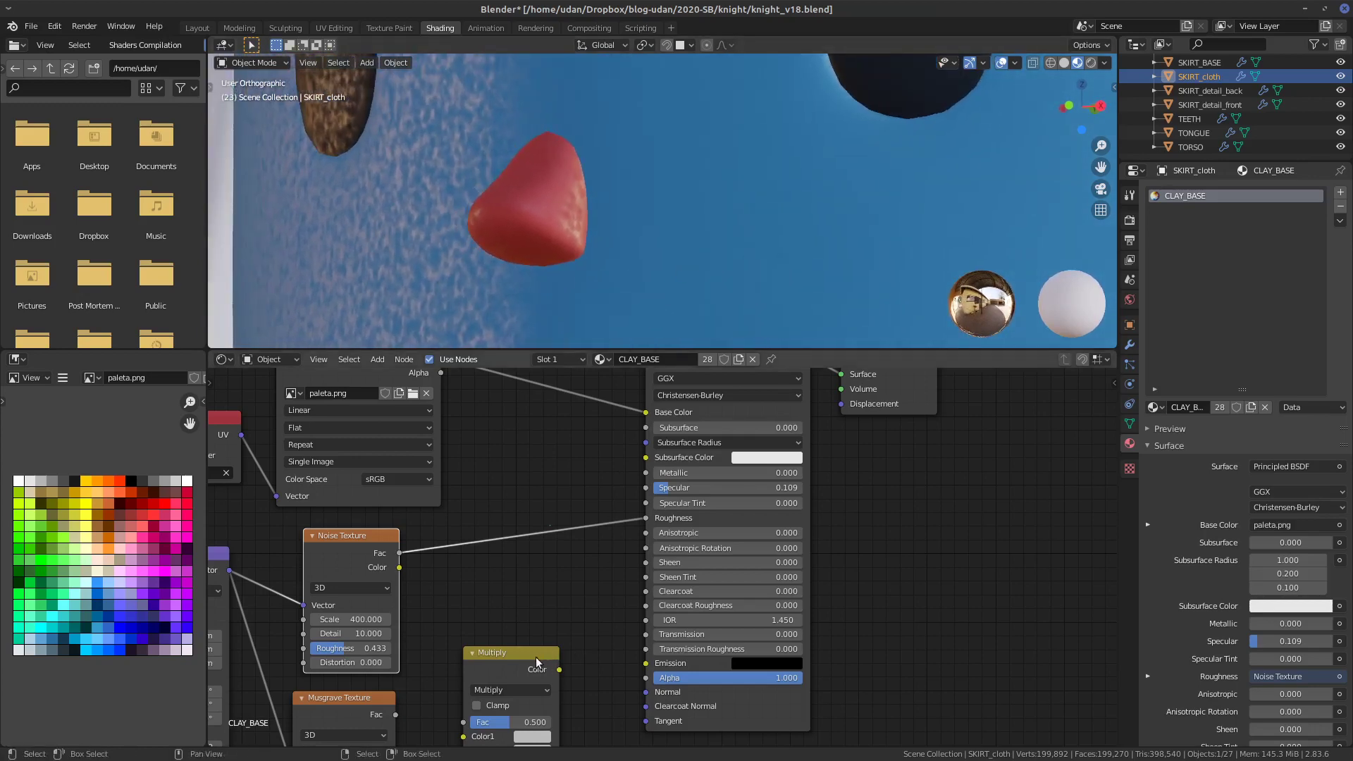
# - Reposition the Multiply and Noise Texture nodes, preview the Noise's Fac as Base Color, and delete the Musgrave Texture node
pyautogui.moveTo(535, 659); pyautogui.dragTo(540, 600)
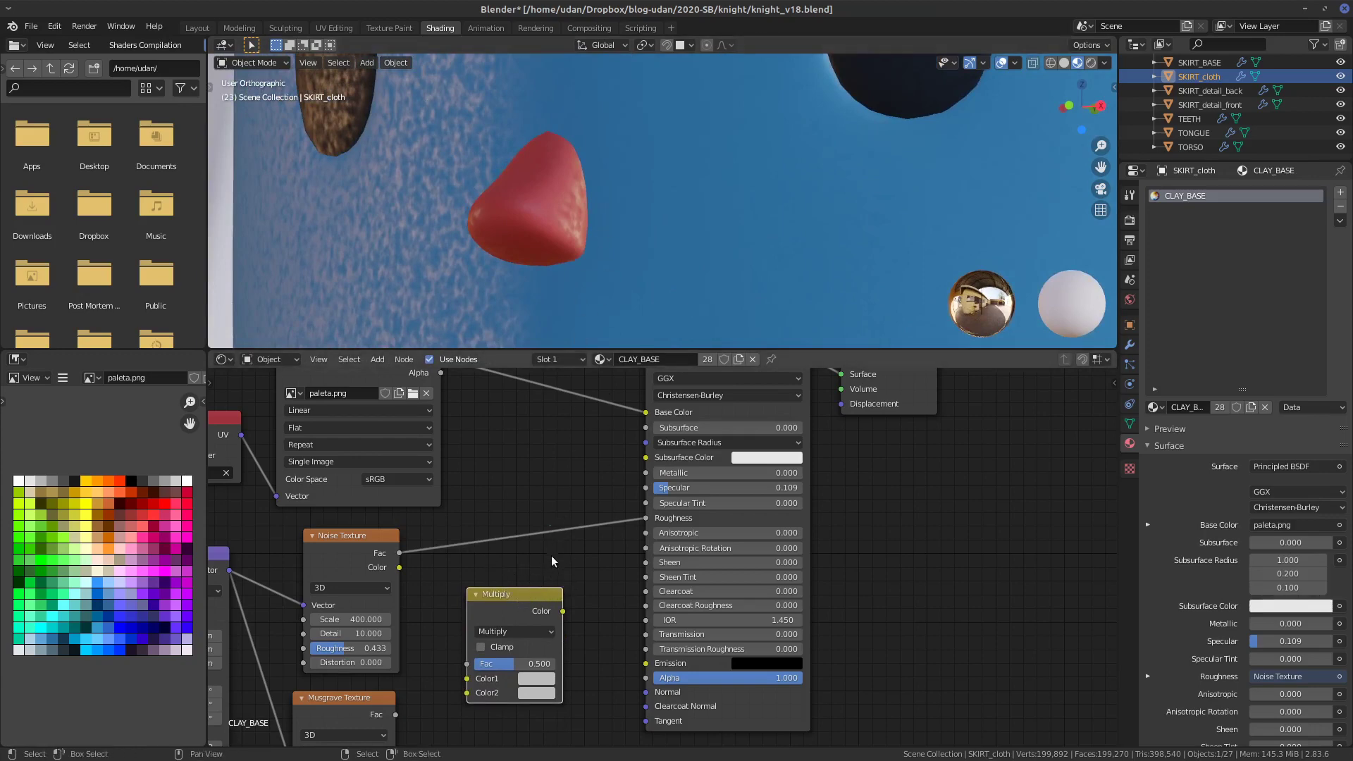
pyautogui.moveTo(360, 548); pyautogui.dragTo(344, 540)
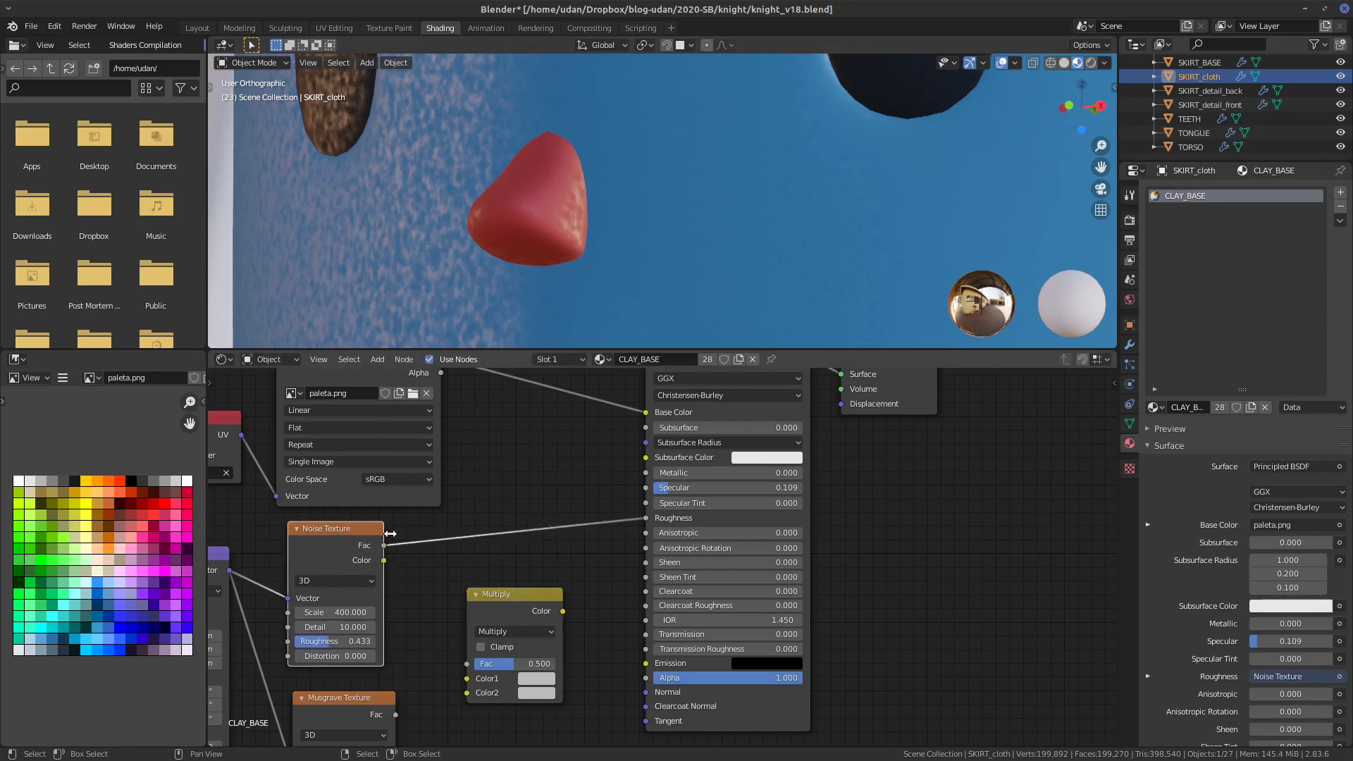
pyautogui.moveTo(648, 518); pyautogui.dragTo(646, 412)
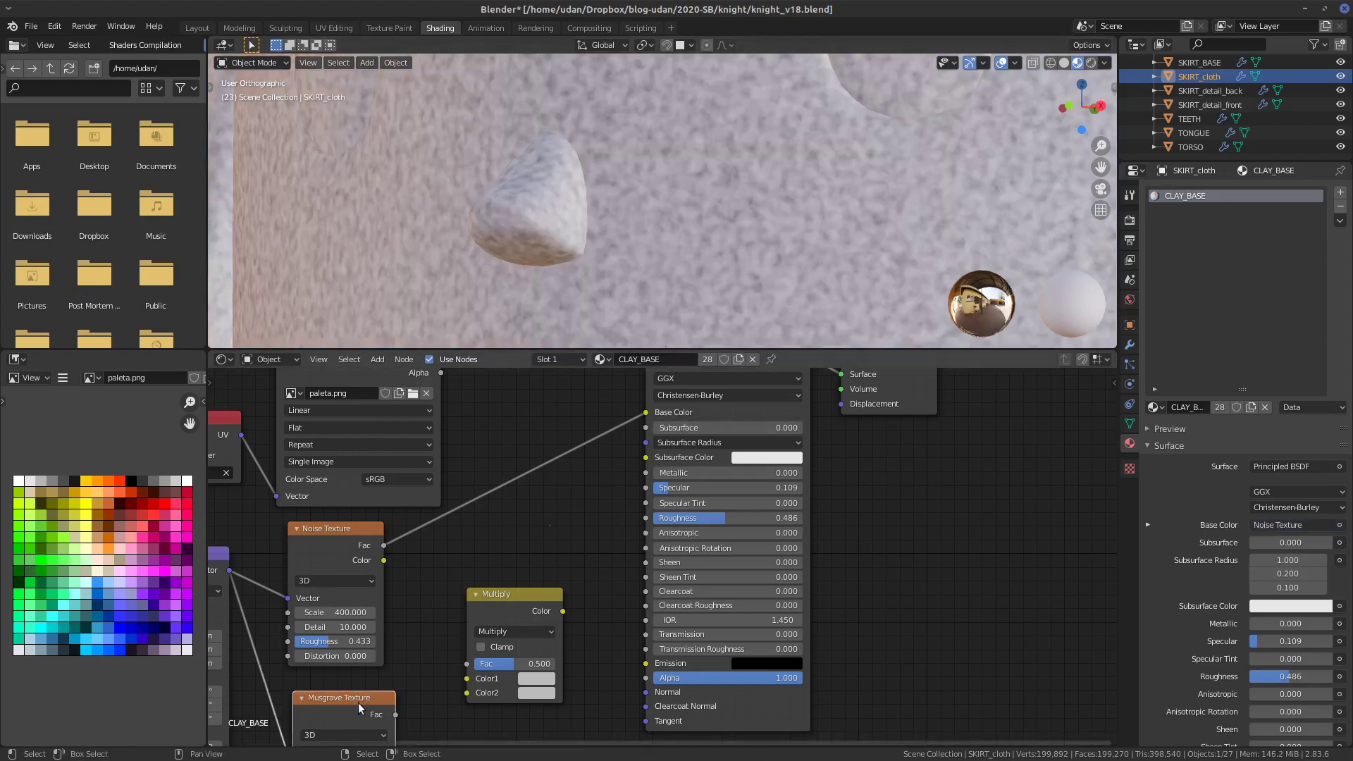
pyautogui.press('x')
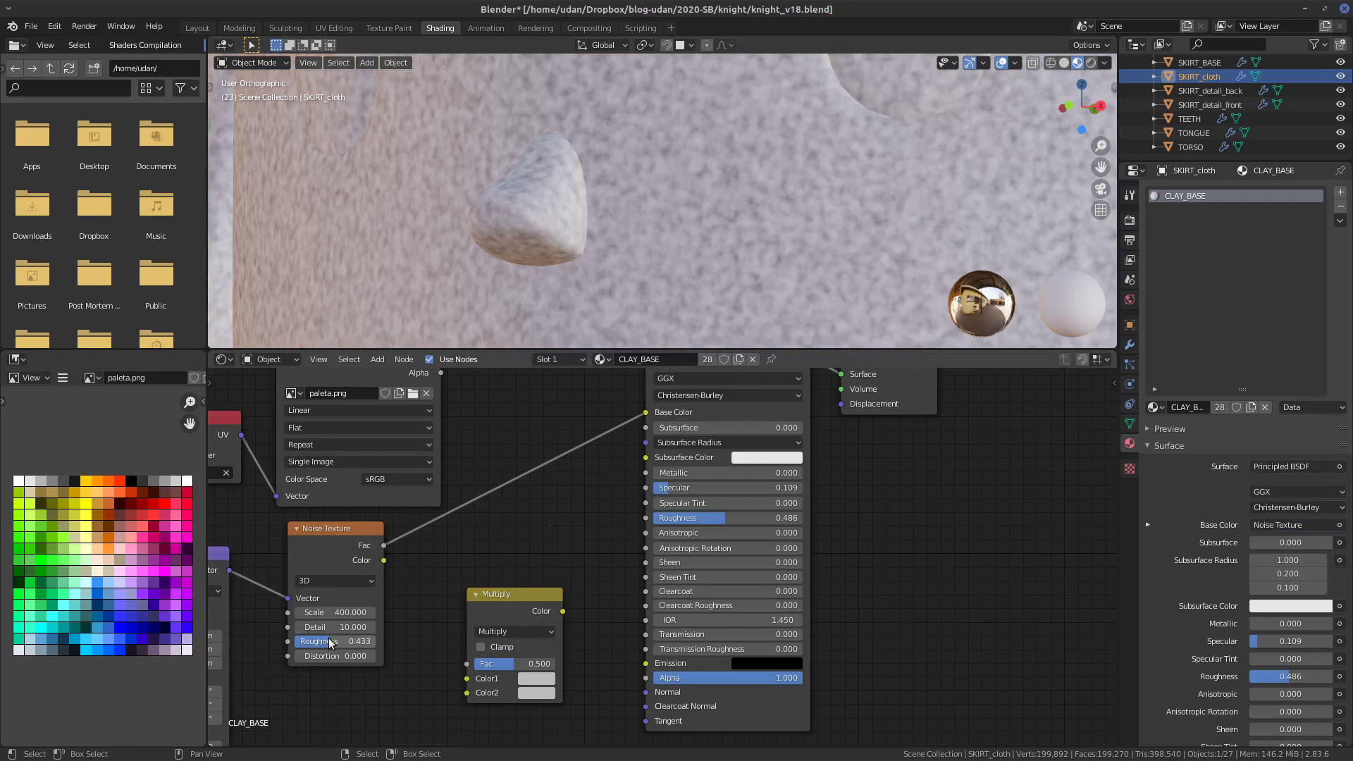
# - Set the Noise Texture's Detail to 7.7 and Roughness to 0.708, and test Distortion before resetting it to 0
pyautogui.moveTo(329, 643)
pyautogui.mouseDown()
pyautogui.moveTo(377, 643)
pyautogui.moveTo(310, 643)
pyautogui.moveTo(370, 644)
pyautogui.moveTo(344, 627)
pyautogui.moveTo(367, 625)
pyautogui.moveTo(367, 657)
pyautogui.moveTo(319, 661)
pyautogui.mouseUp()
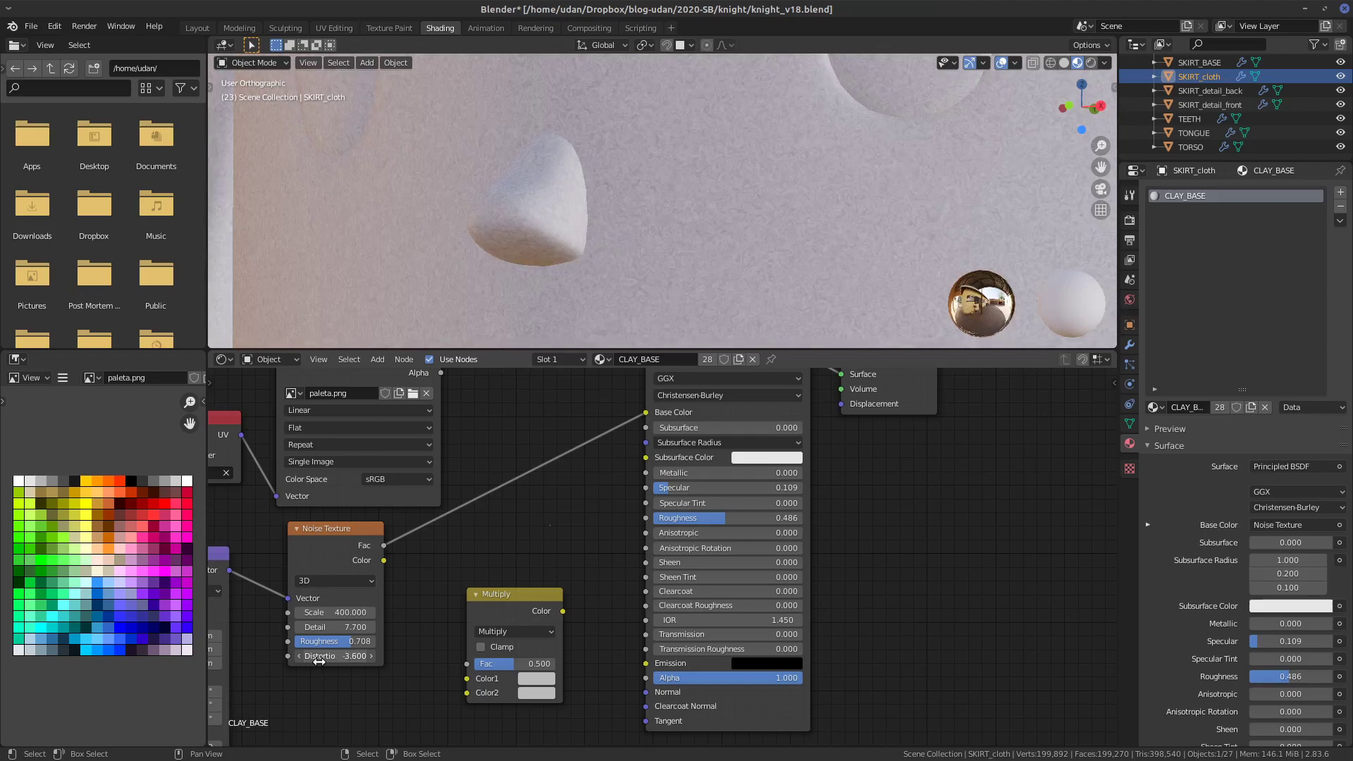
pyautogui.click(339, 659)
pyautogui.press('Return')
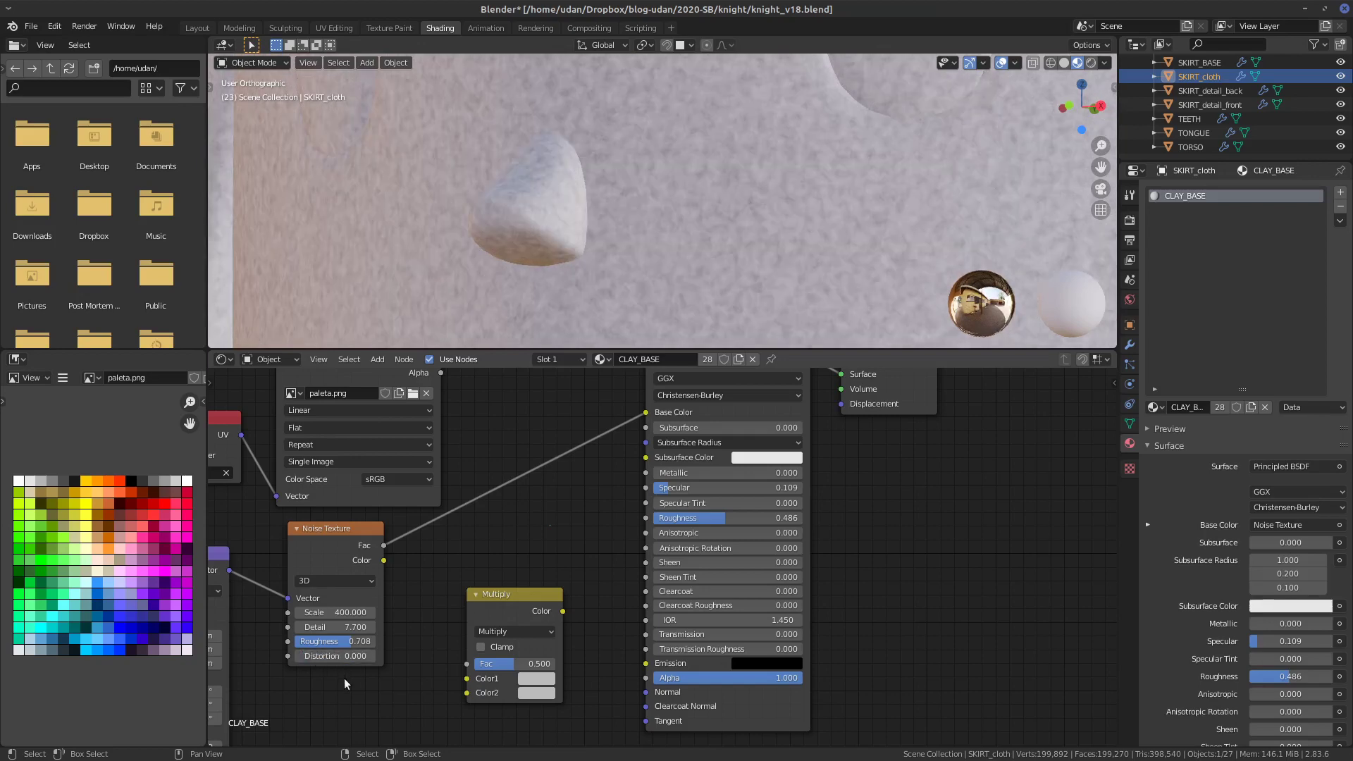
# - Set the Multiply node aside beyond the Principled BSDF and relink the Noise Texture's Fac from Base Color to Roughness
pyautogui.moveTo(508, 594); pyautogui.dragTo(963, 516)
pyautogui.moveTo(646, 412); pyautogui.dragTo(646, 519)
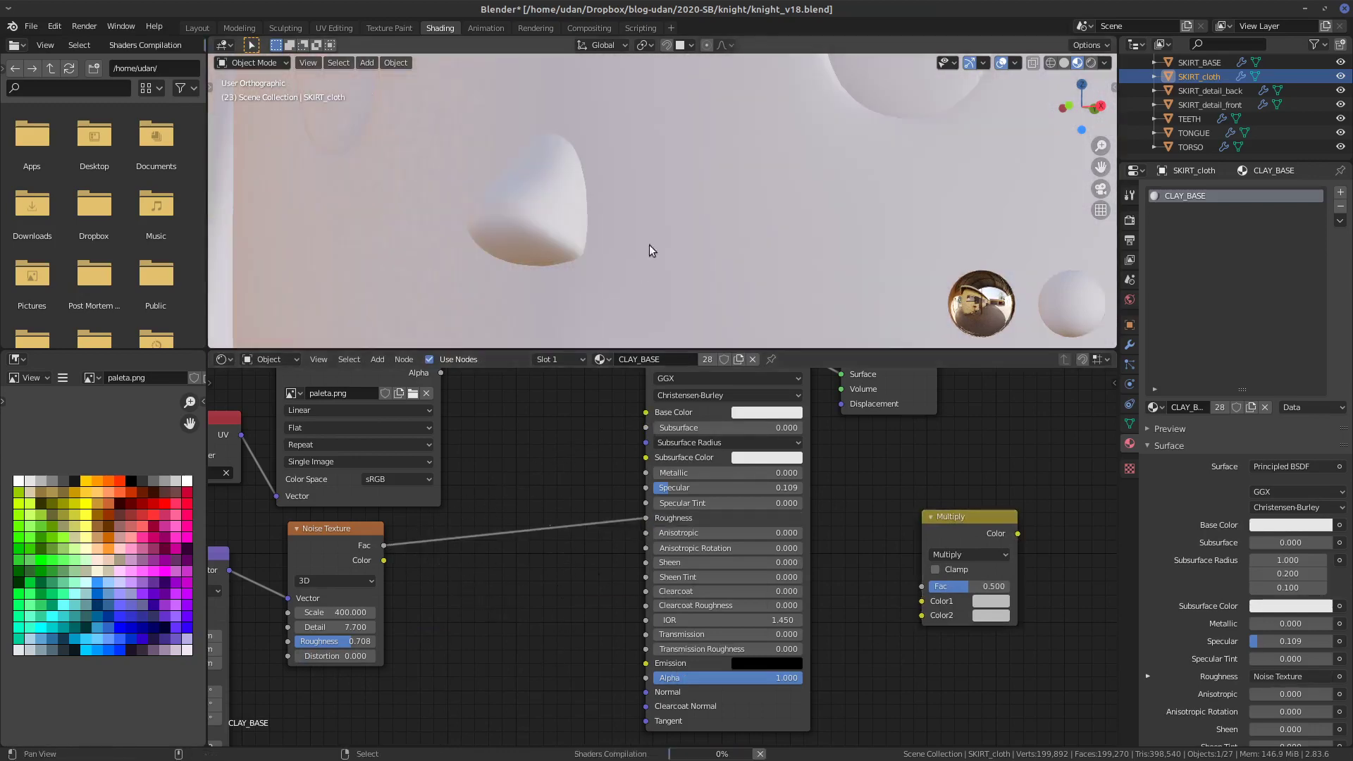
# - Shift the Noise Texture node slightly away from the Principled BSDF and add a Bump node between them
pyautogui.moveTo(653, 178)
pyautogui.keyDown('alt'); pyautogui.keyDown('shift'); pyautogui.mouseDown()
pyautogui.moveTo(667, 313)
pyautogui.moveTo(700, 231)
pyautogui.moveTo(675, 230)
pyautogui.moveTo(691, 227)
pyautogui.mouseUp(); pyautogui.keyUp('shift'); pyautogui.keyUp('alt')
pyautogui.scroll(-4, 705, 239)
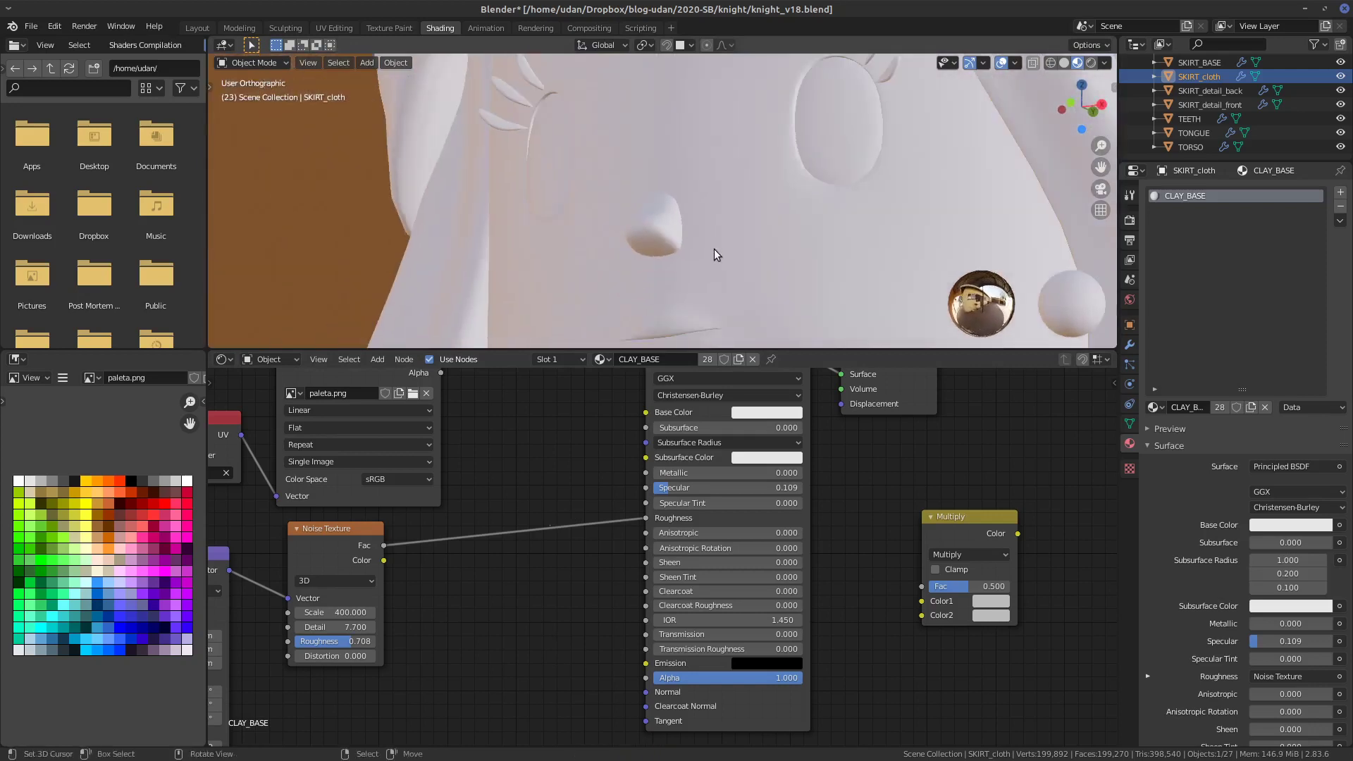
pyautogui.keyDown('alt'); pyautogui.keyDown('shift'); pyautogui.moveTo(795, 239); pyautogui.dragTo(735, 272); pyautogui.keyUp('shift'); pyautogui.keyUp('alt')
pyautogui.keyDown('alt'); pyautogui.moveTo(612, 710); pyautogui.dragTo(608, 619); pyautogui.keyUp('alt')
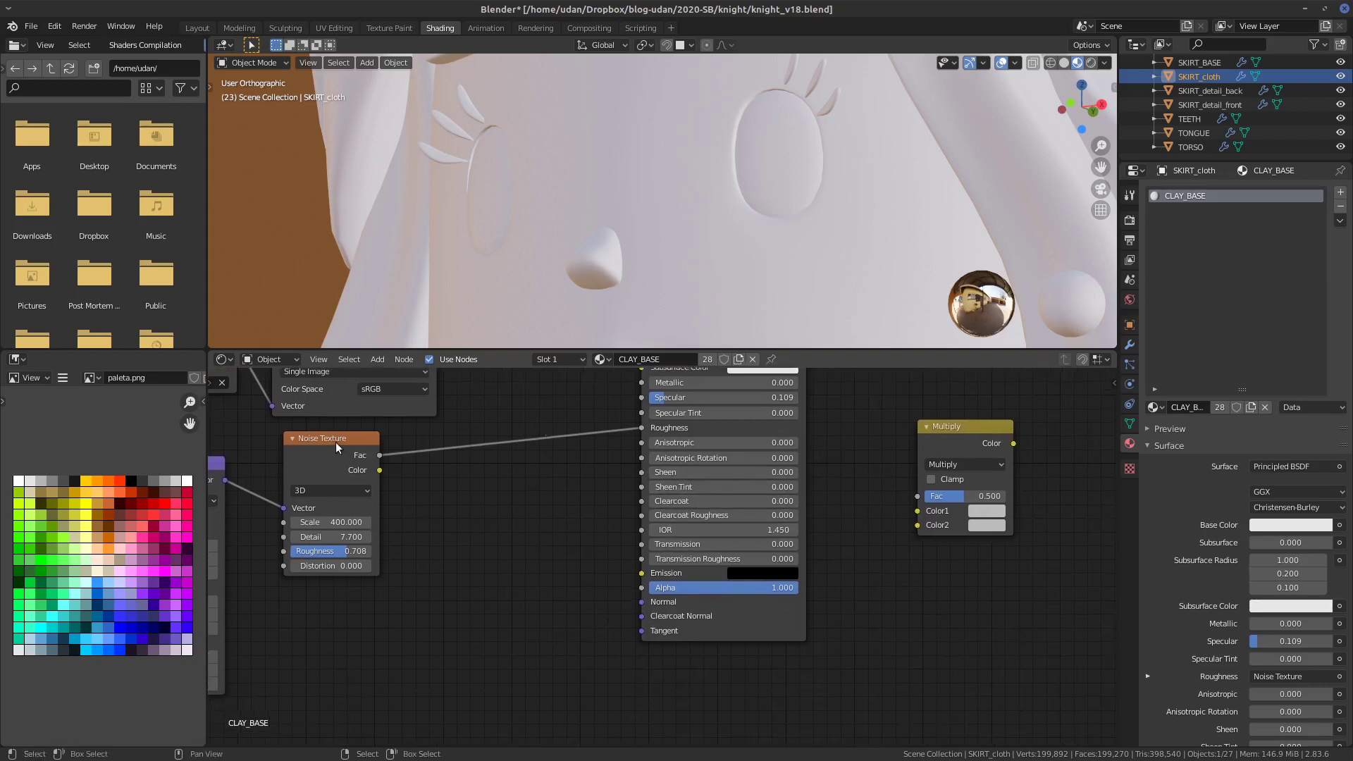
pyautogui.moveTo(336, 442); pyautogui.dragTo(319, 441)
pyautogui.hotkey('shift', 'a')
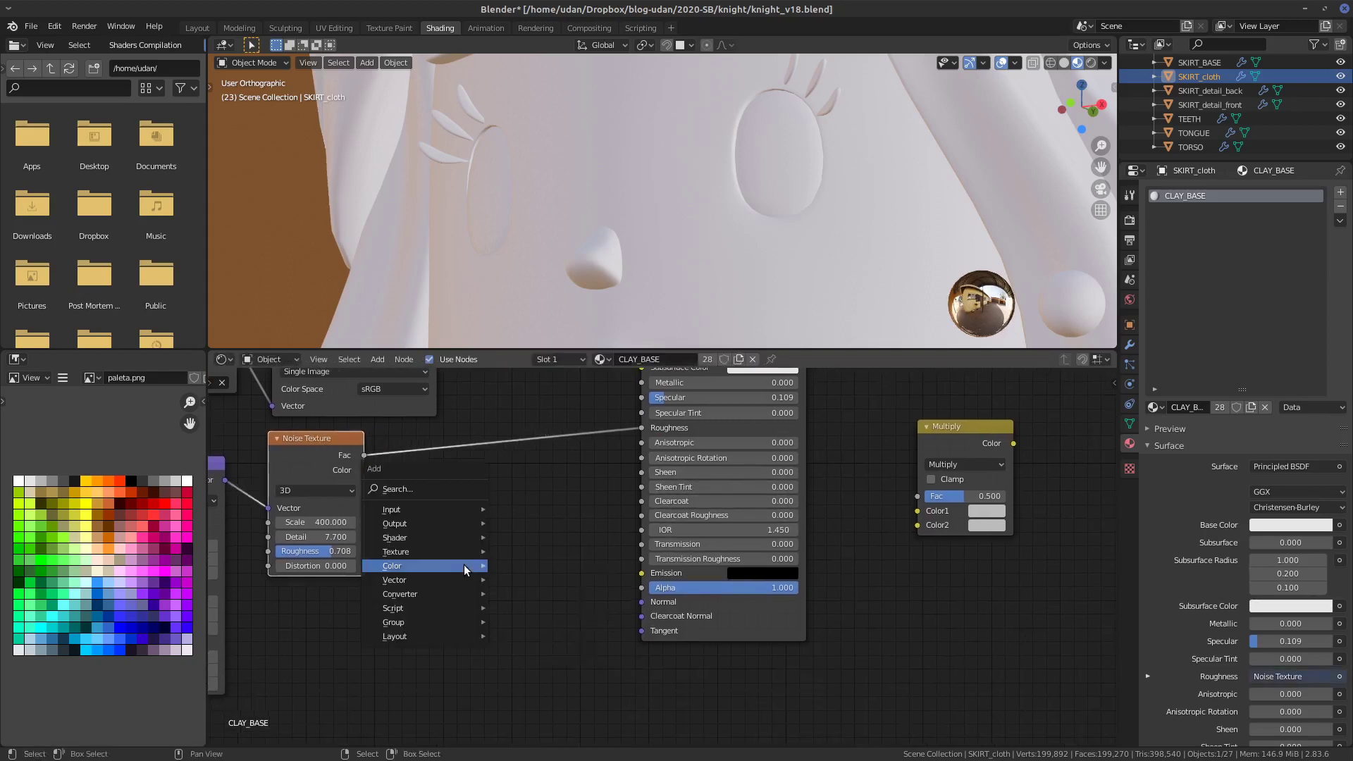
pyautogui.moveTo(430, 590)
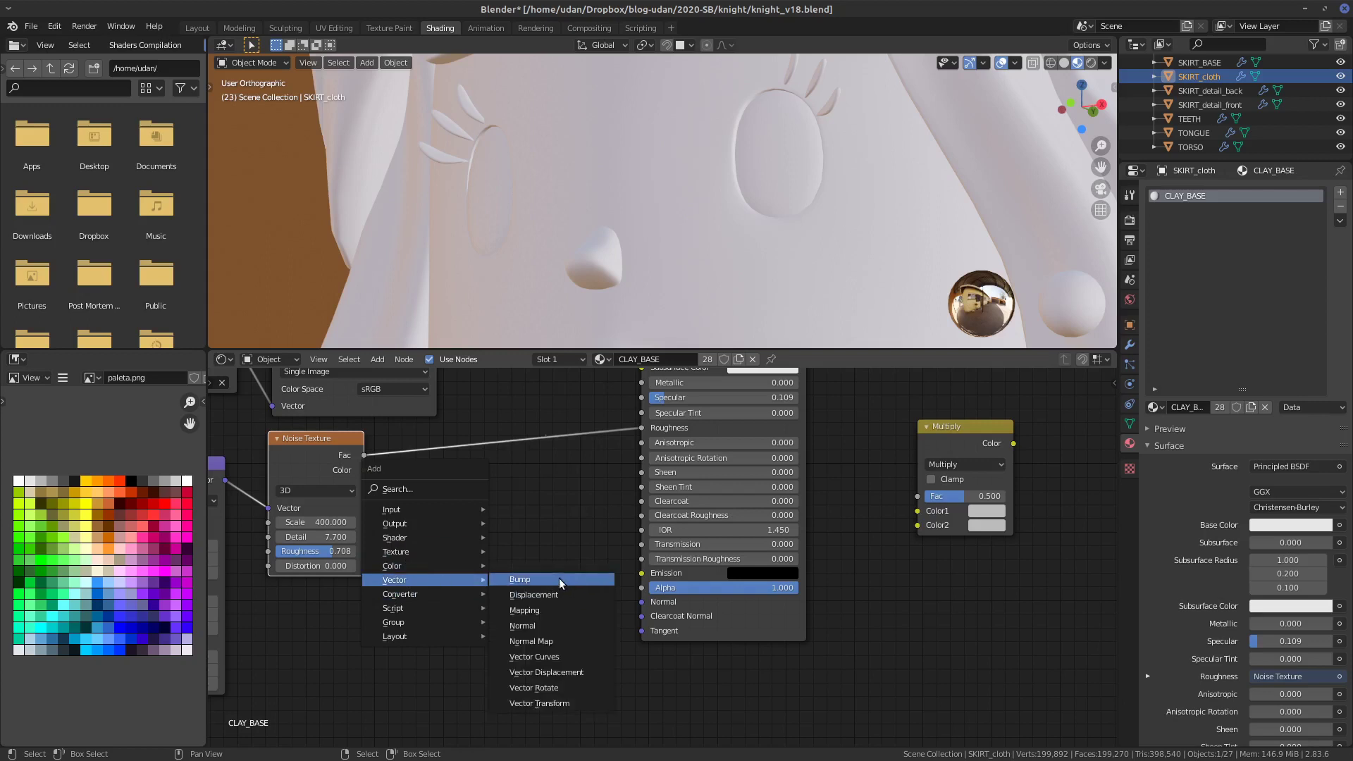
pyautogui.click(560, 578)
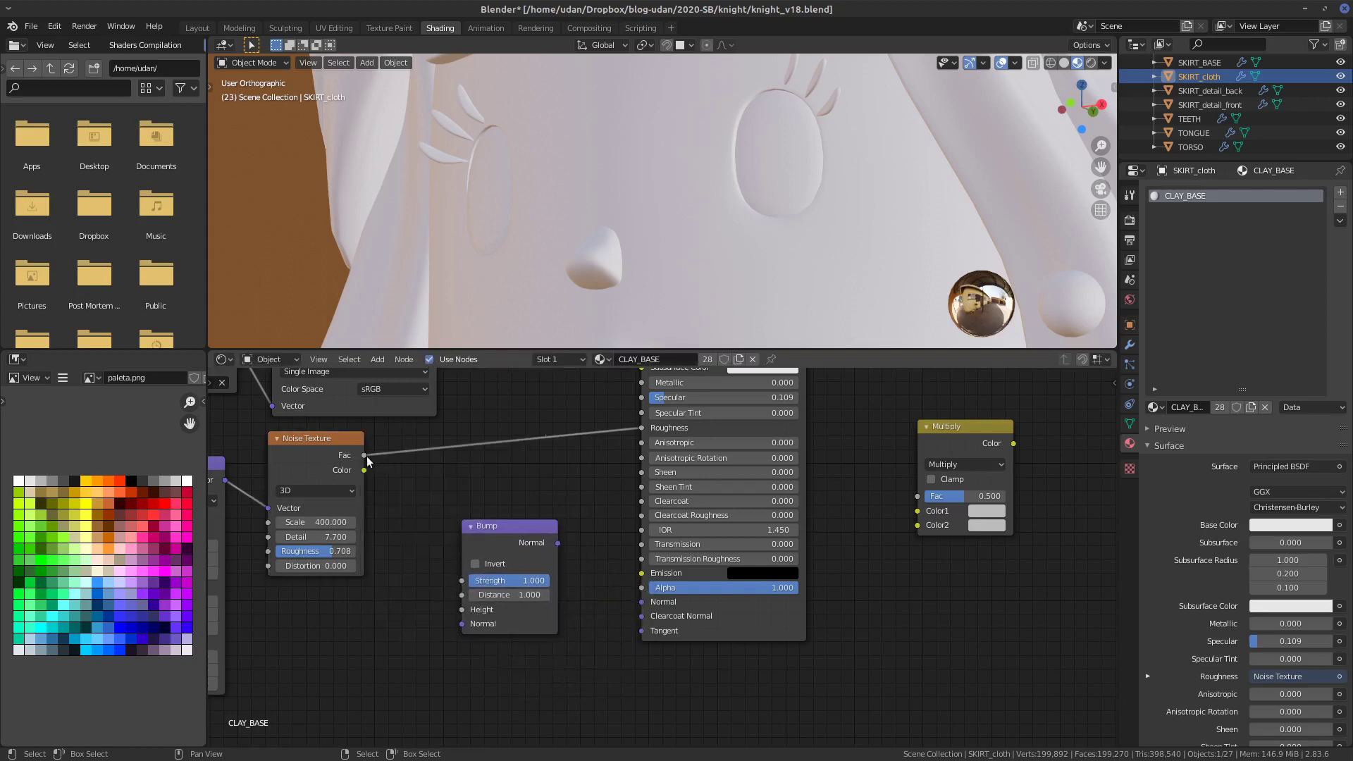
# - Connect the Noise Texture's Fac to the Bump's Height and the Bump's Normal to the Principled BSDF's Normal, and inspect the surface relief
pyautogui.moveTo(365, 455); pyautogui.dragTo(456, 612)
pyautogui.moveTo(558, 543)
pyautogui.mouseDown()
pyautogui.moveTo(612, 642)
pyautogui.moveTo(642, 602)
pyautogui.mouseUp()
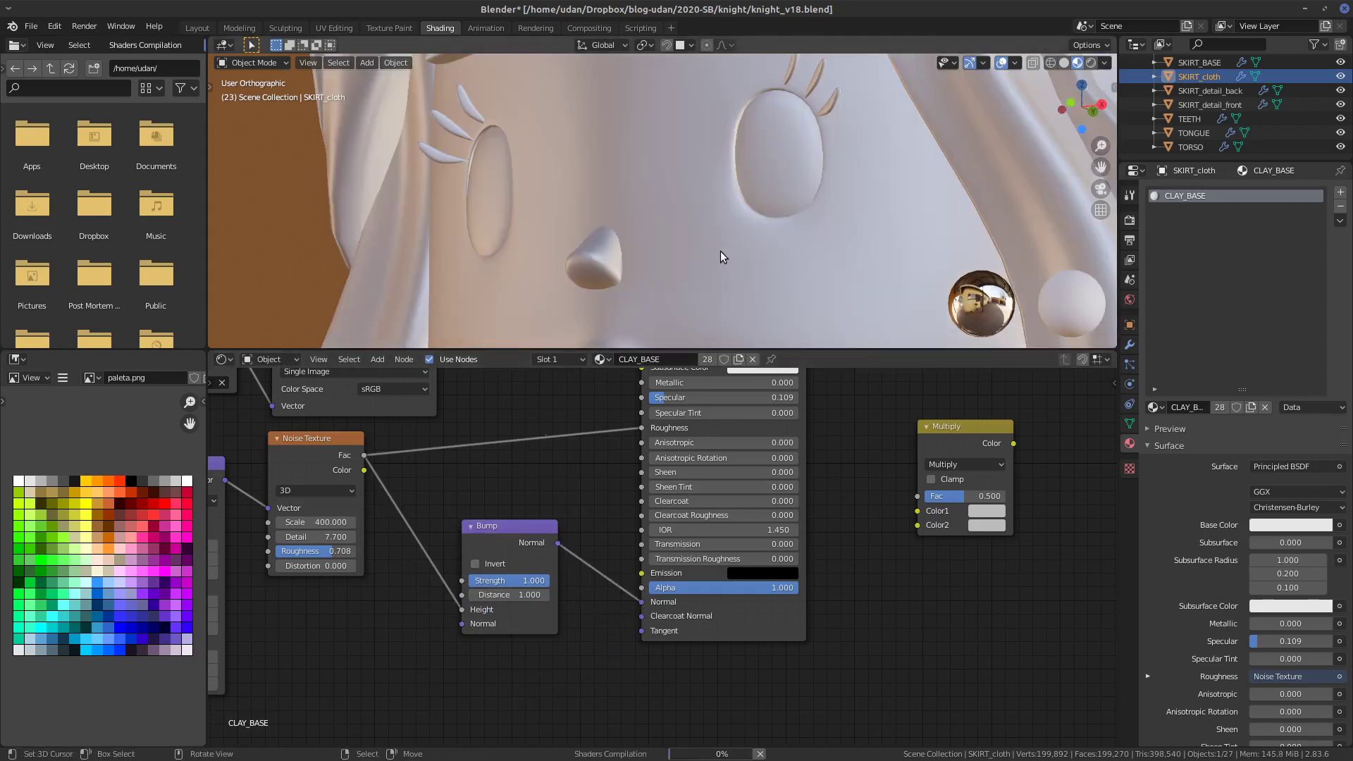
pyautogui.moveTo(720, 248); pyautogui.dragTo(801, 266, button='middle')
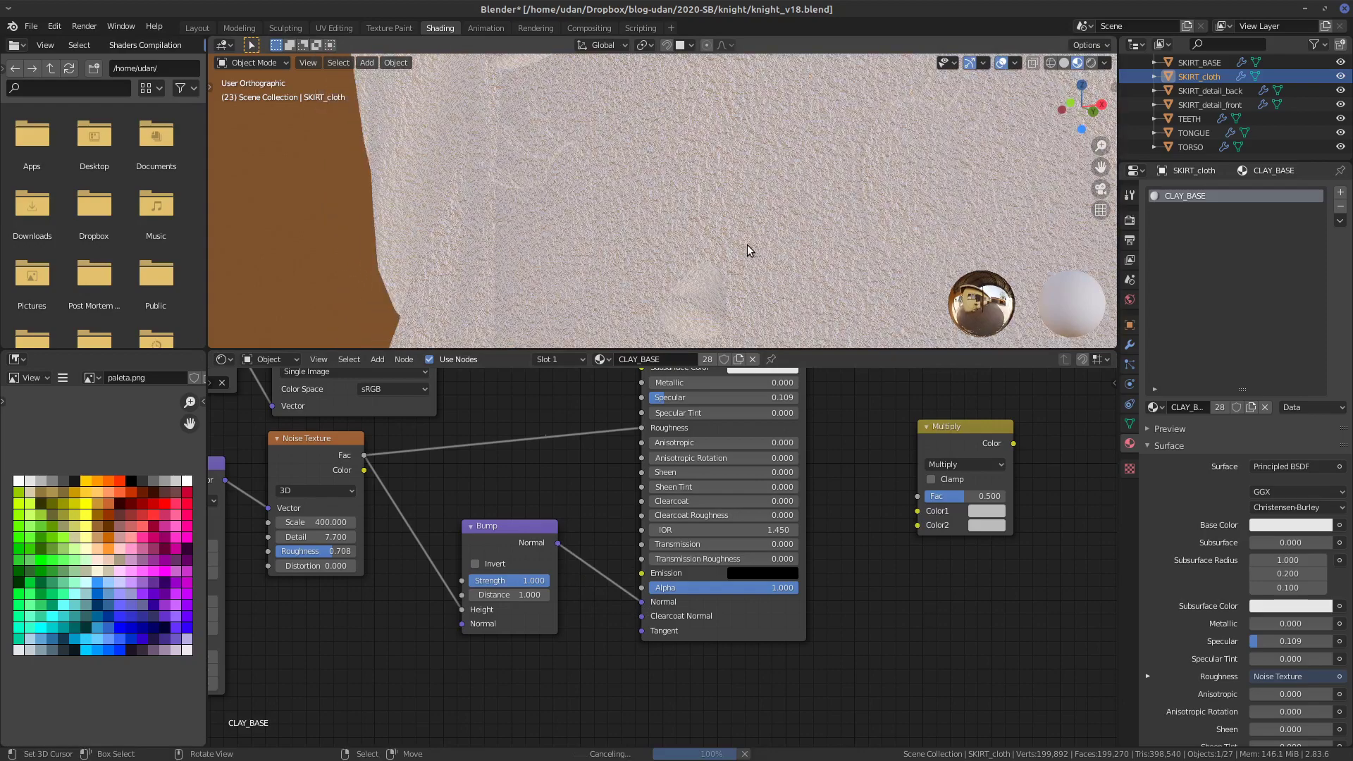
pyautogui.keyDown('shift'); pyautogui.moveTo(775, 247); pyautogui.dragTo(702, 281, button='middle'); pyautogui.keyUp('shift')
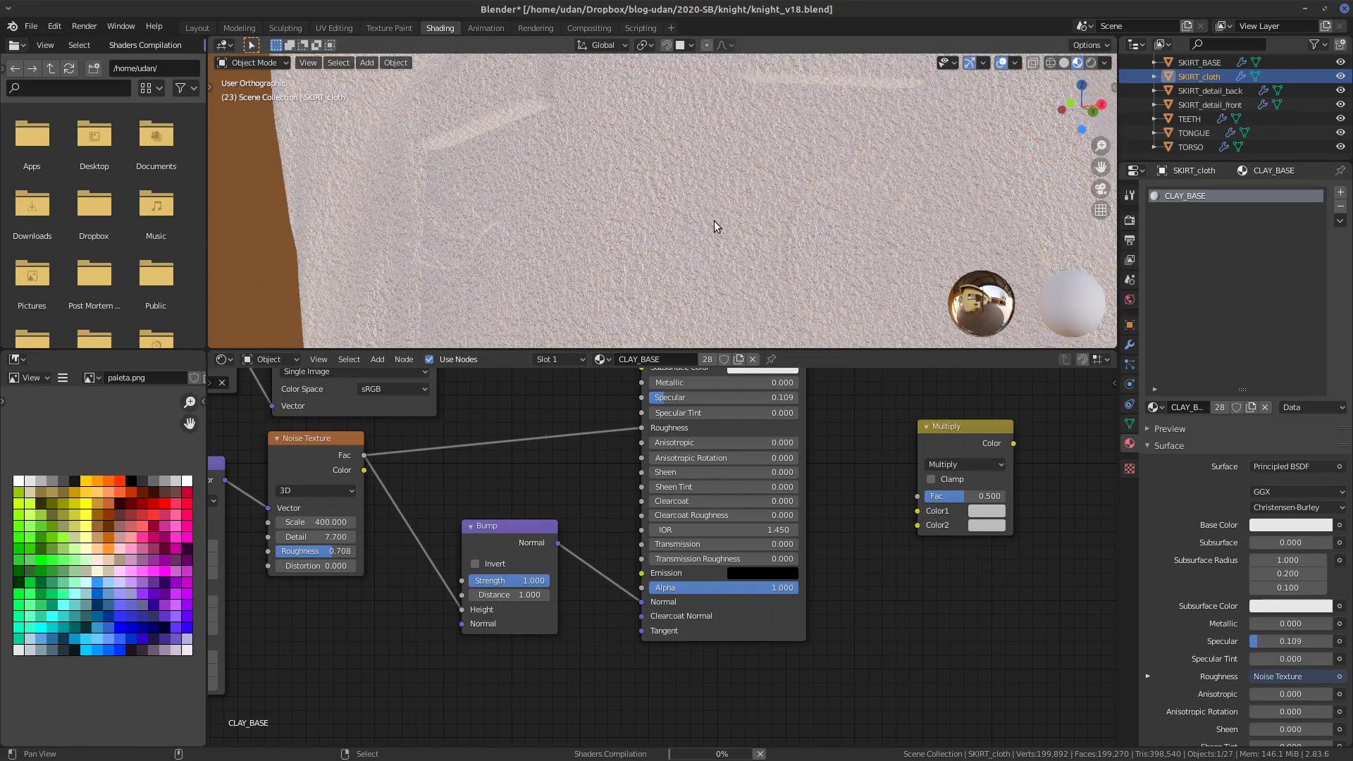
pyautogui.keyDown('shift'); pyautogui.moveTo(714, 226); pyautogui.dragTo(701, 231, button='middle'); pyautogui.keyUp('shift')
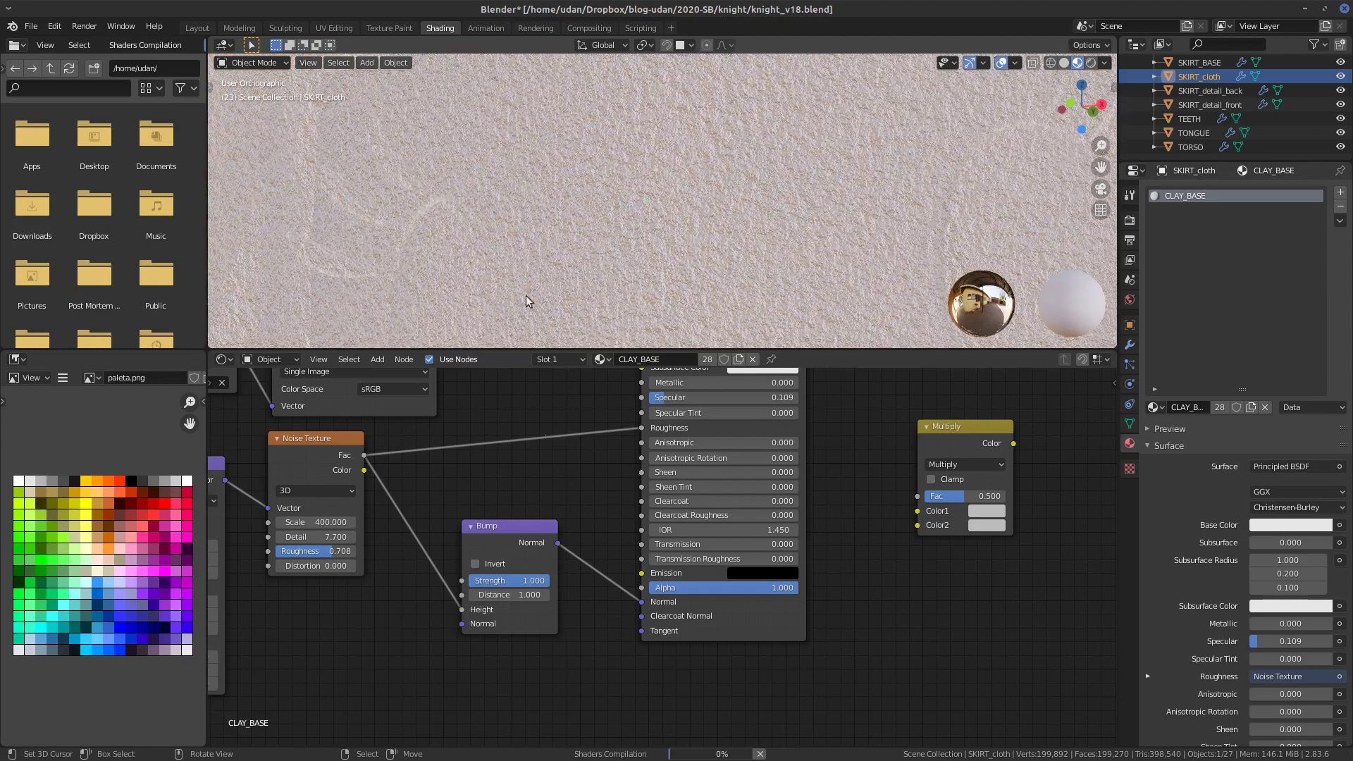
# - Move the Bump node closer to the Noise Texture and set its Strength to 0.05
pyautogui.moveTo(554, 531); pyautogui.dragTo(522, 523)
pyautogui.keyDown('shift'); pyautogui.moveTo(628, 213); pyautogui.dragTo(663, 265, button='middle'); pyautogui.keyUp('shift')
pyautogui.doubleClick(480, 573)
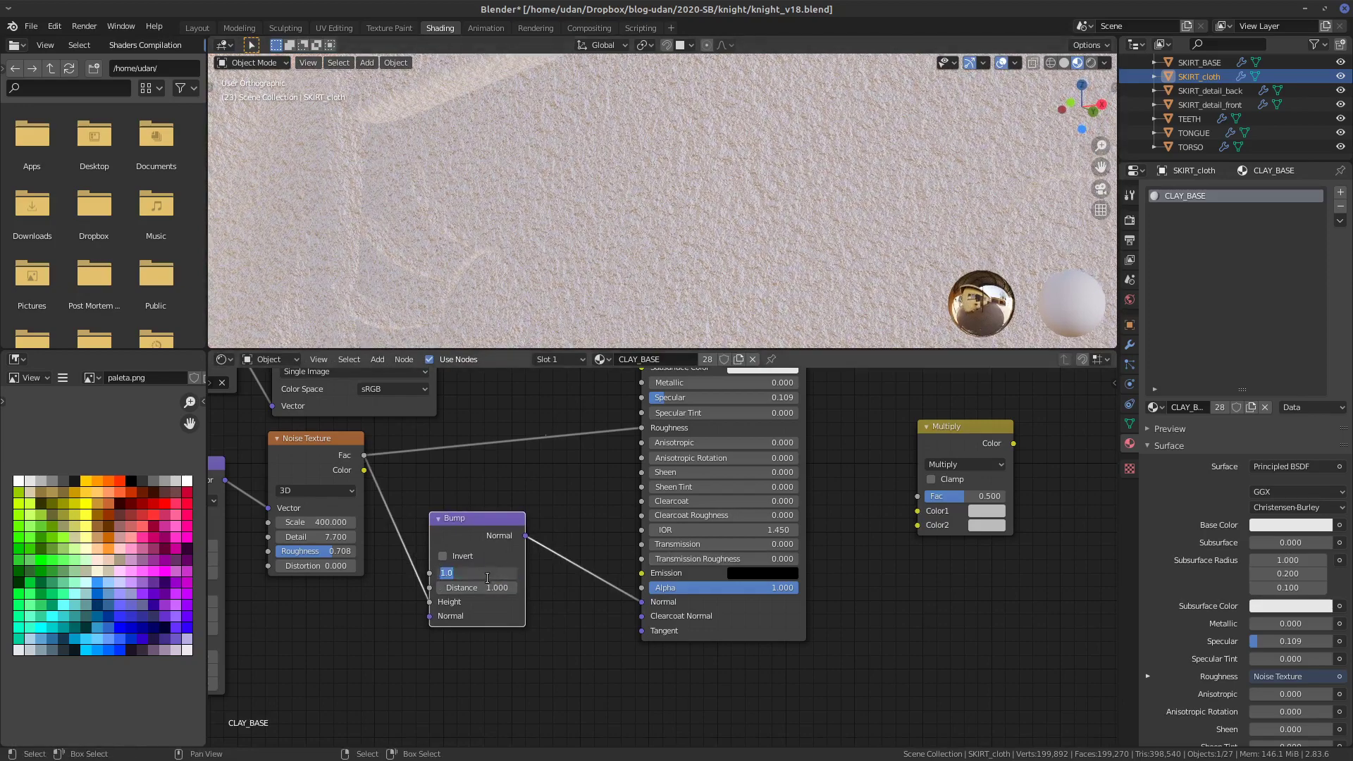
pyautogui.write('0.05')
pyautogui.press('Return')
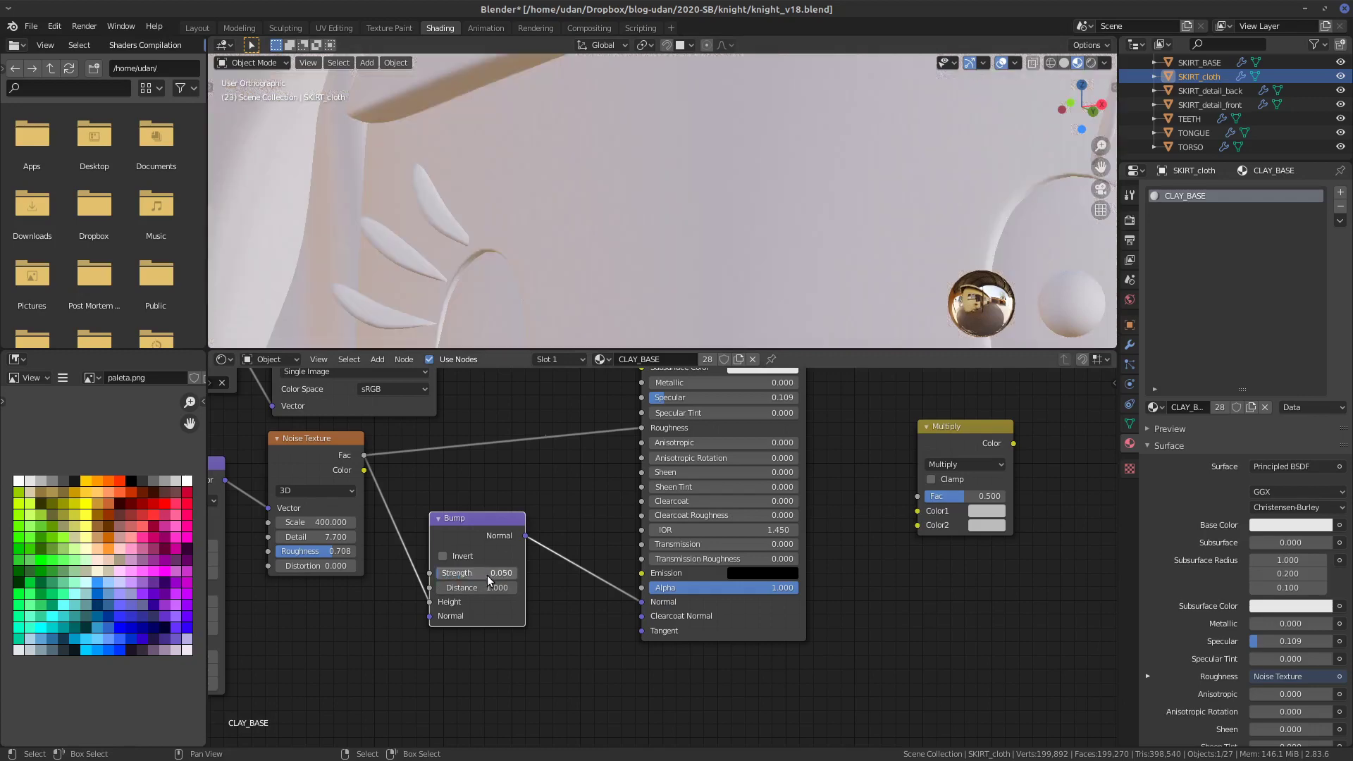
# - Inspect the relief around the eyes and set the Bump's Strength to 0.1
pyautogui.keyDown('shift'); pyautogui.moveTo(583, 292); pyautogui.dragTo(645, 165, button='middle'); pyautogui.keyUp('shift')
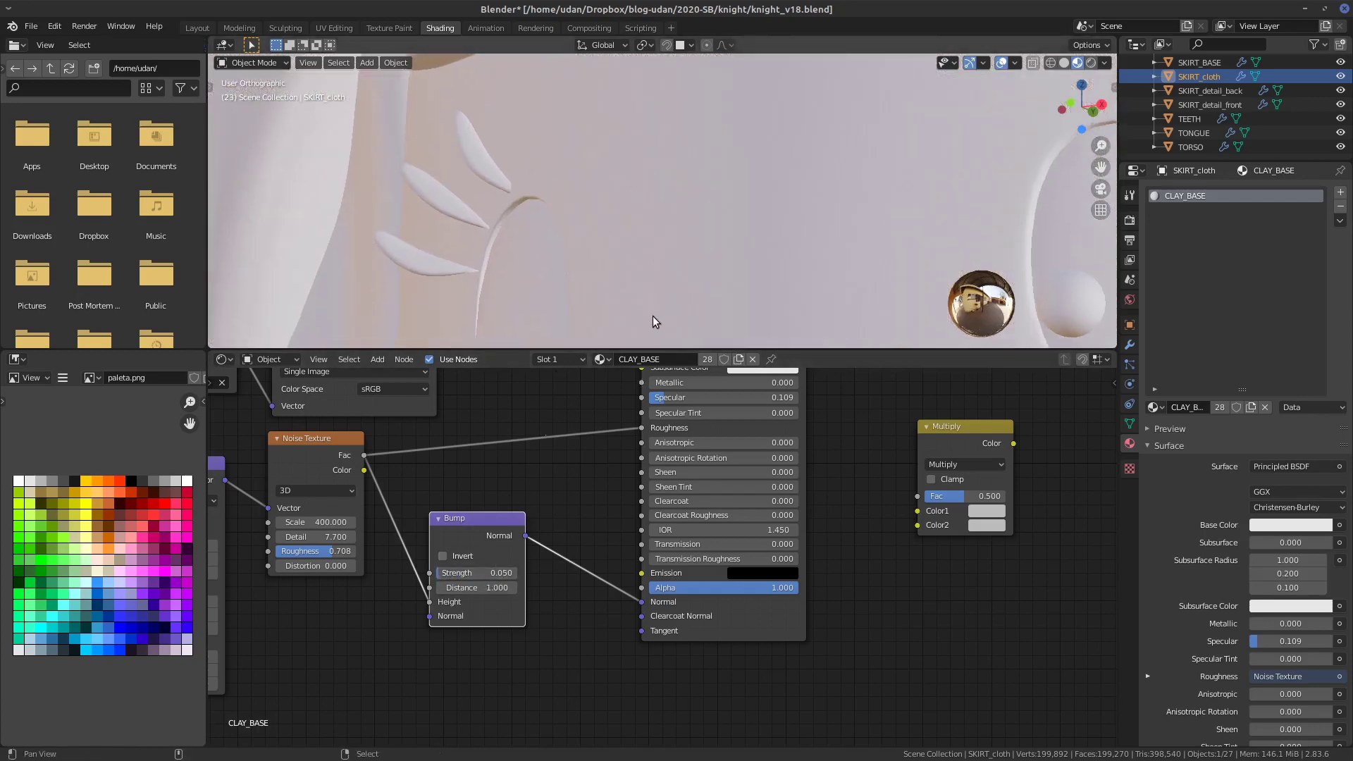
pyautogui.keyDown('shift'); pyautogui.moveTo(653, 322); pyautogui.dragTo(772, 345, button='middle'); pyautogui.keyUp('shift')
pyautogui.click(495, 573)
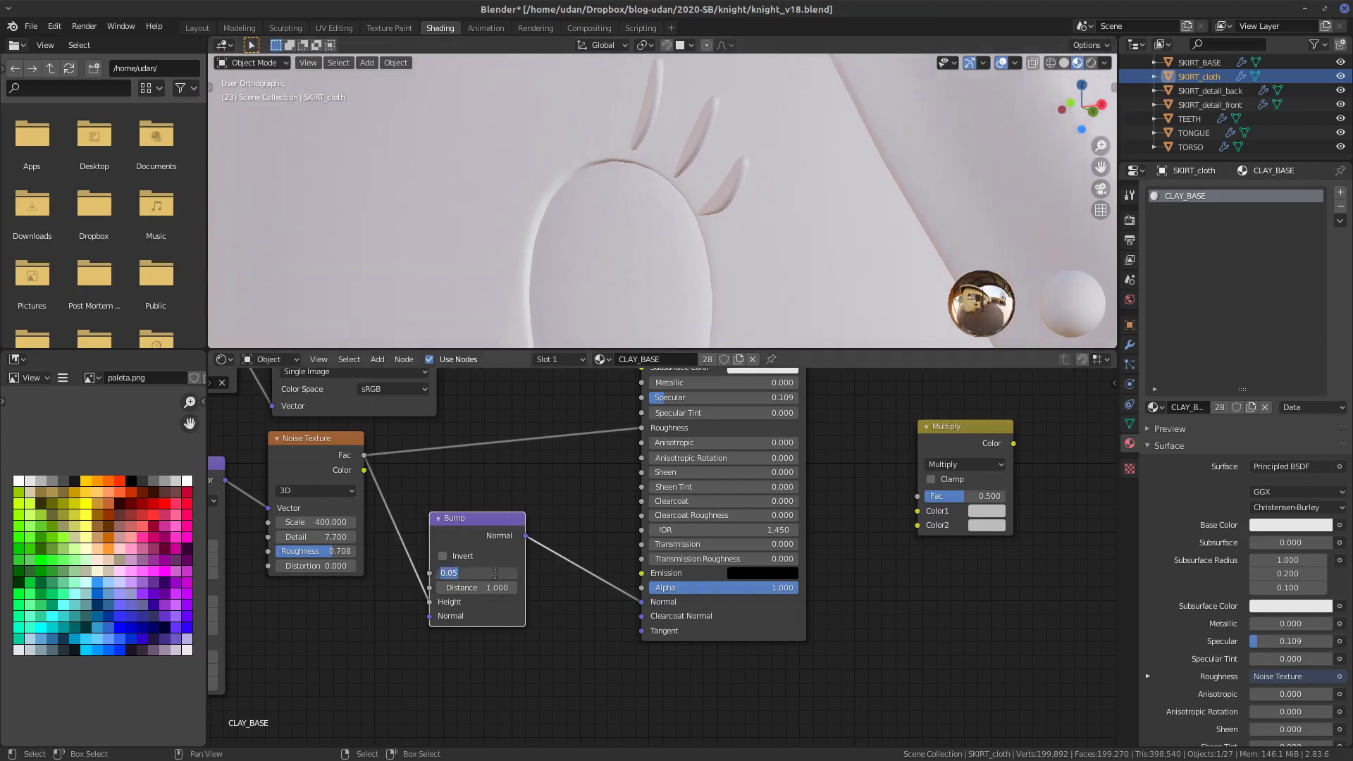
pyautogui.click(498, 574)
pyautogui.write('100')
pyautogui.press('Return')
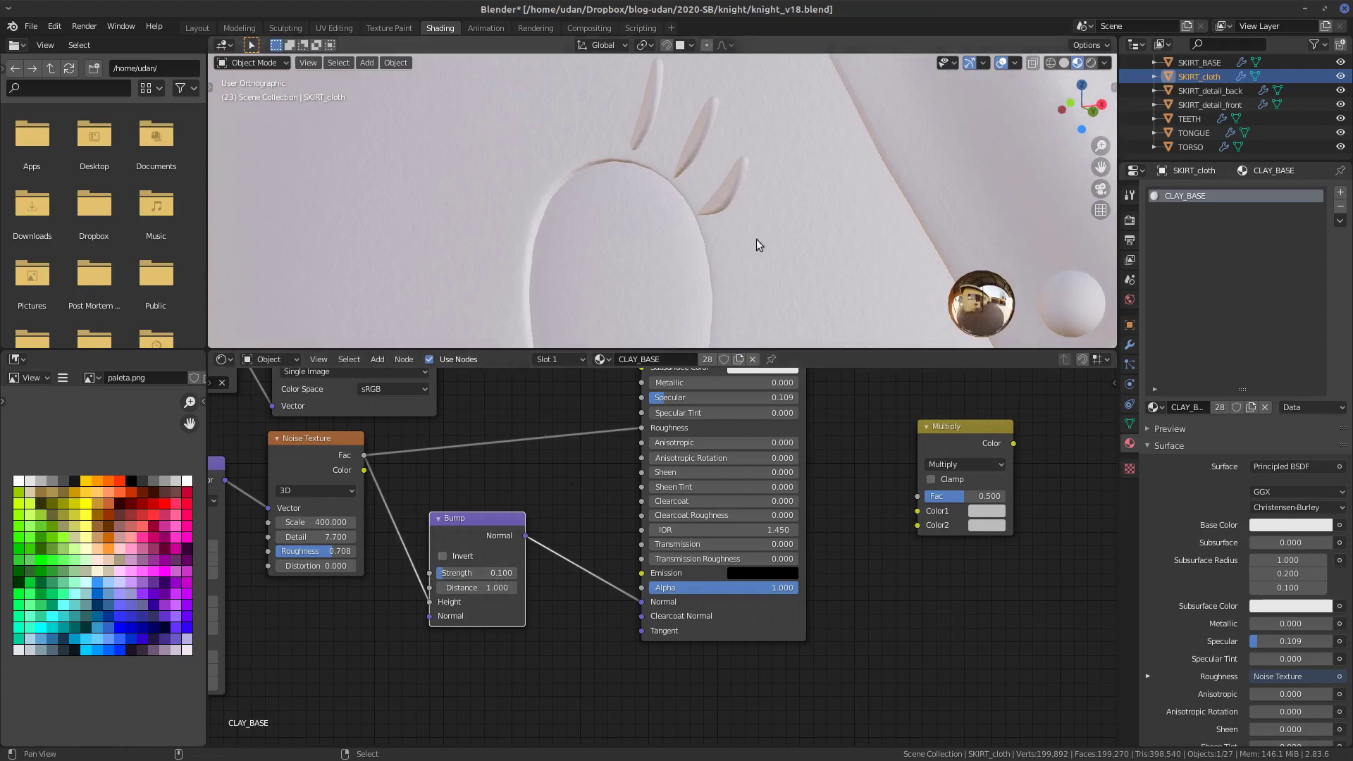
# - Examine the bump grain on the eyebrow up close and set the Noise Texture's Scale to 300
pyautogui.keyDown('shift'); pyautogui.moveTo(755, 239); pyautogui.dragTo(772, 280, button='middle'); pyautogui.keyUp('shift')
pyautogui.moveTo(725, 232); pyautogui.dragTo(745, 251, button='middle')
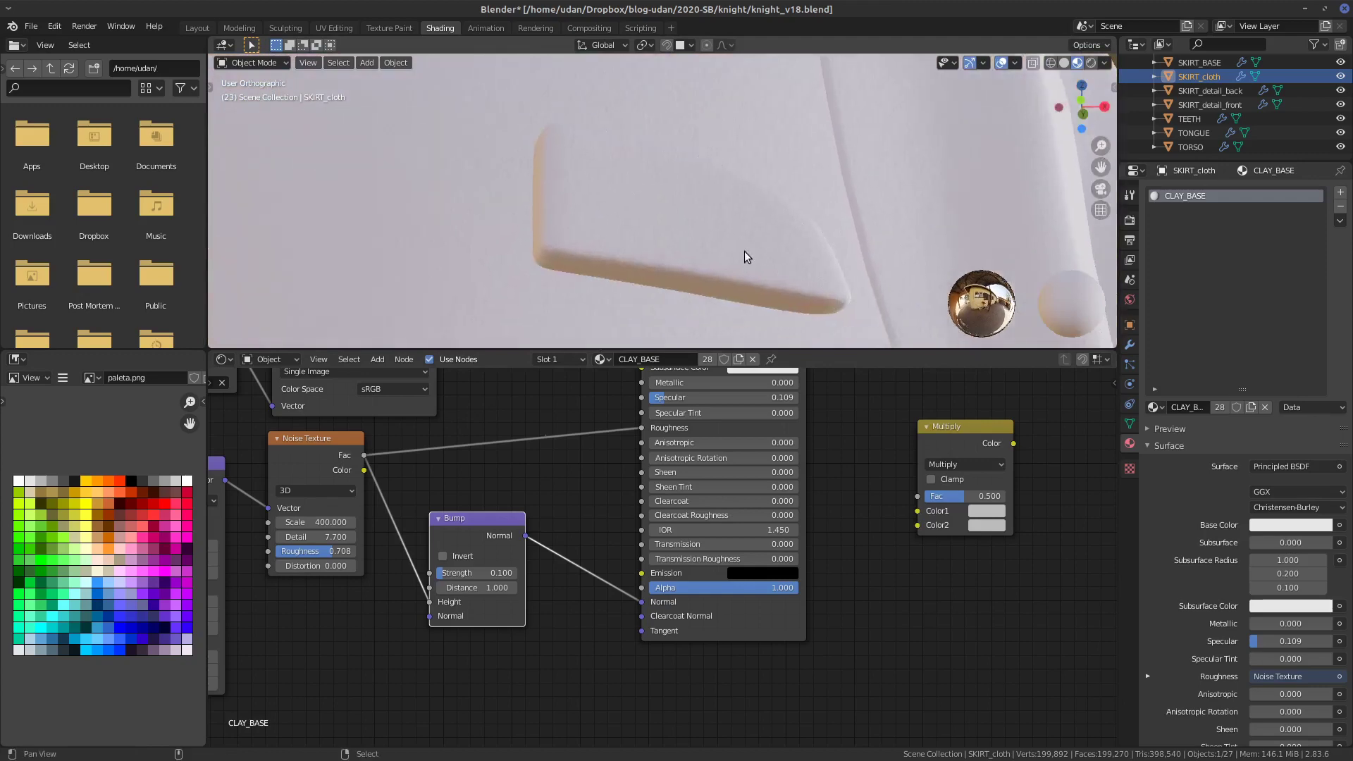
pyautogui.scroll(4, 700, 282)
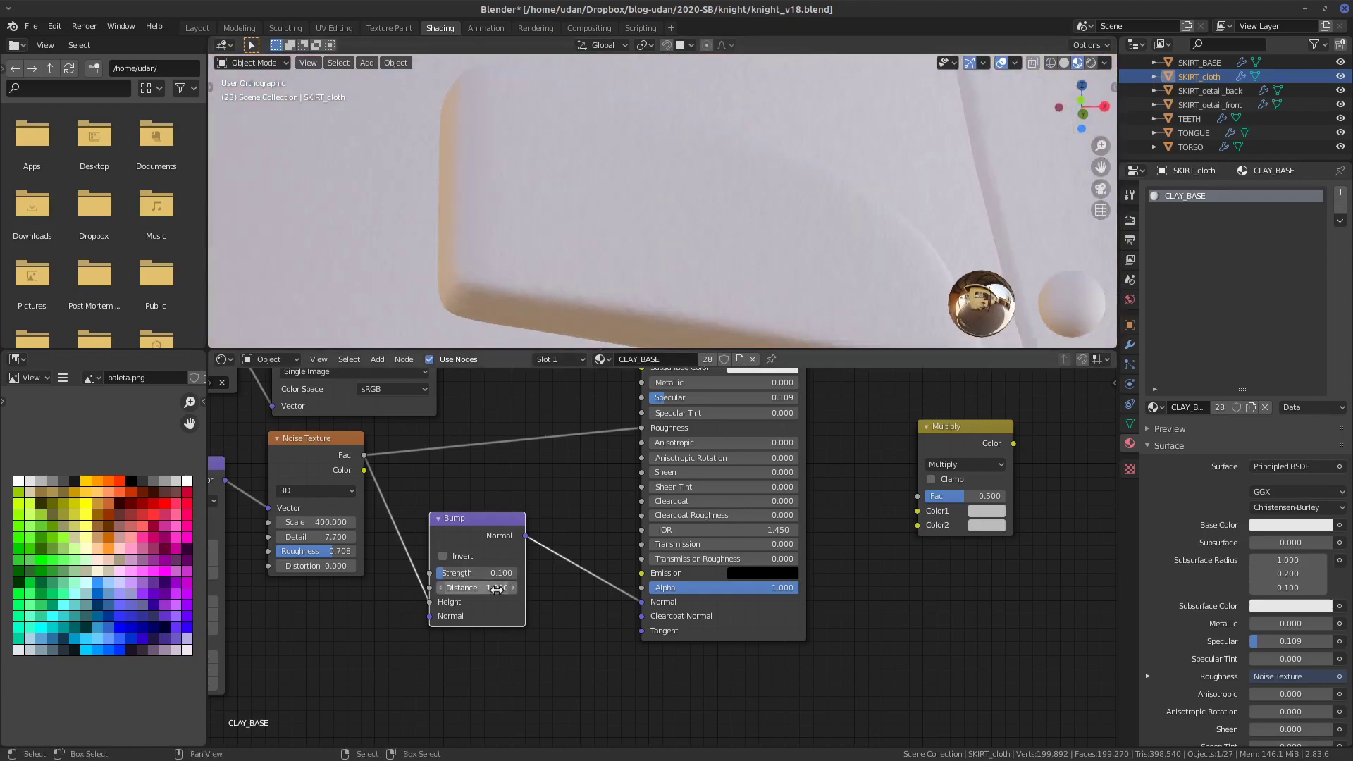
pyautogui.click(330, 522)
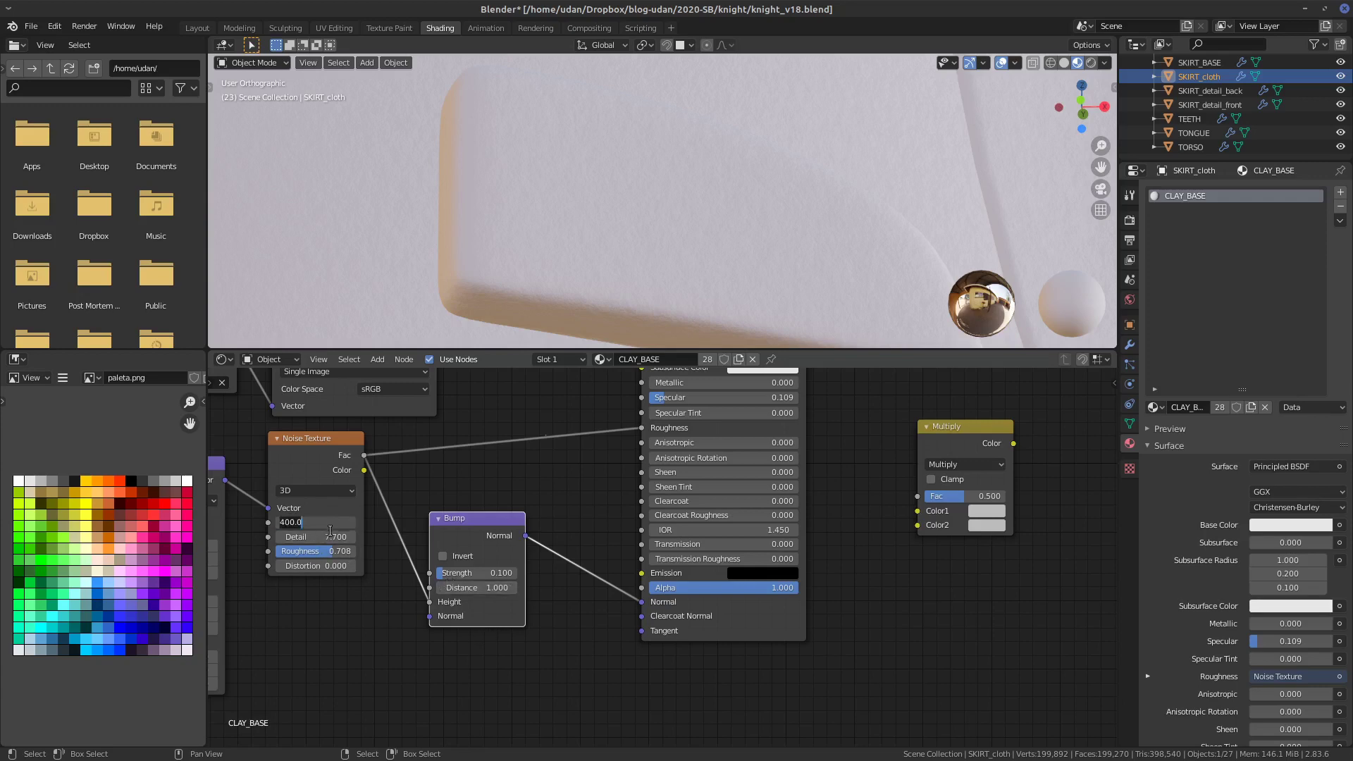
pyautogui.hotkey('ctrl', 'a')
pyautogui.write('300')
pyautogui.press('Return')
pyautogui.keyDown('shift'); pyautogui.moveTo(712, 254); pyautogui.dragTo(692, 222, button='middle'); pyautogui.keyUp('shift')
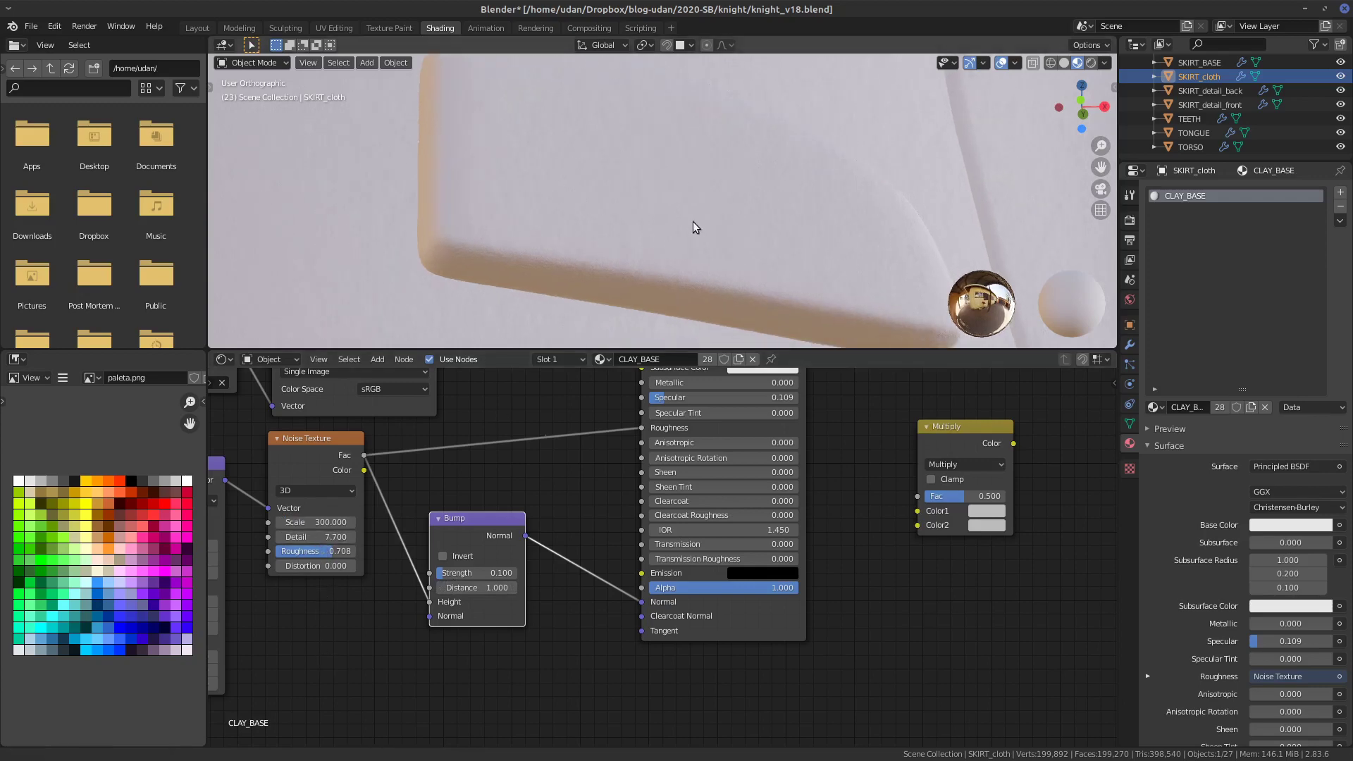
pyautogui.keyDown('shift'); pyautogui.moveTo(729, 264); pyautogui.dragTo(721, 206, button='middle'); pyautogui.keyUp('shift')
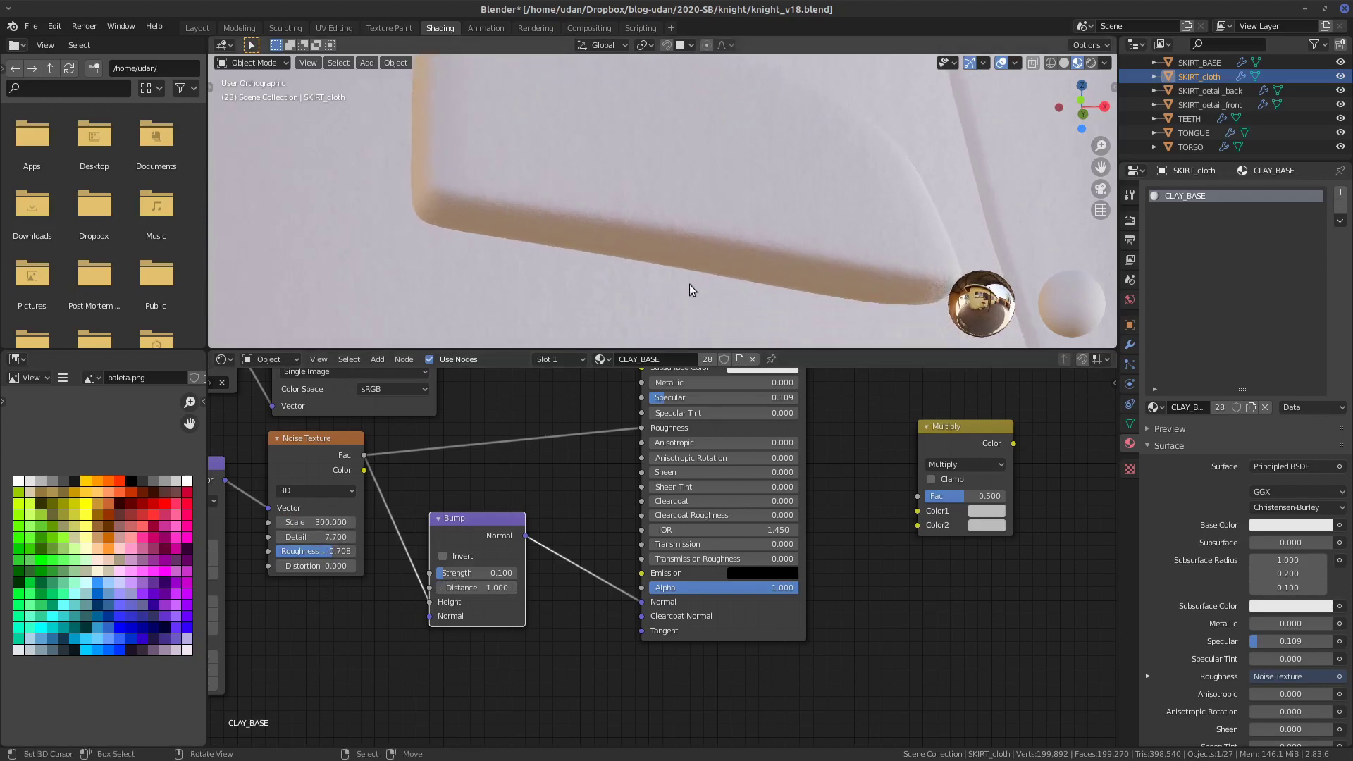
# - Set the Noise Texture's Detail to 5 and its Roughness to 1, testing a lower Roughness first
pyautogui.click(330, 537)
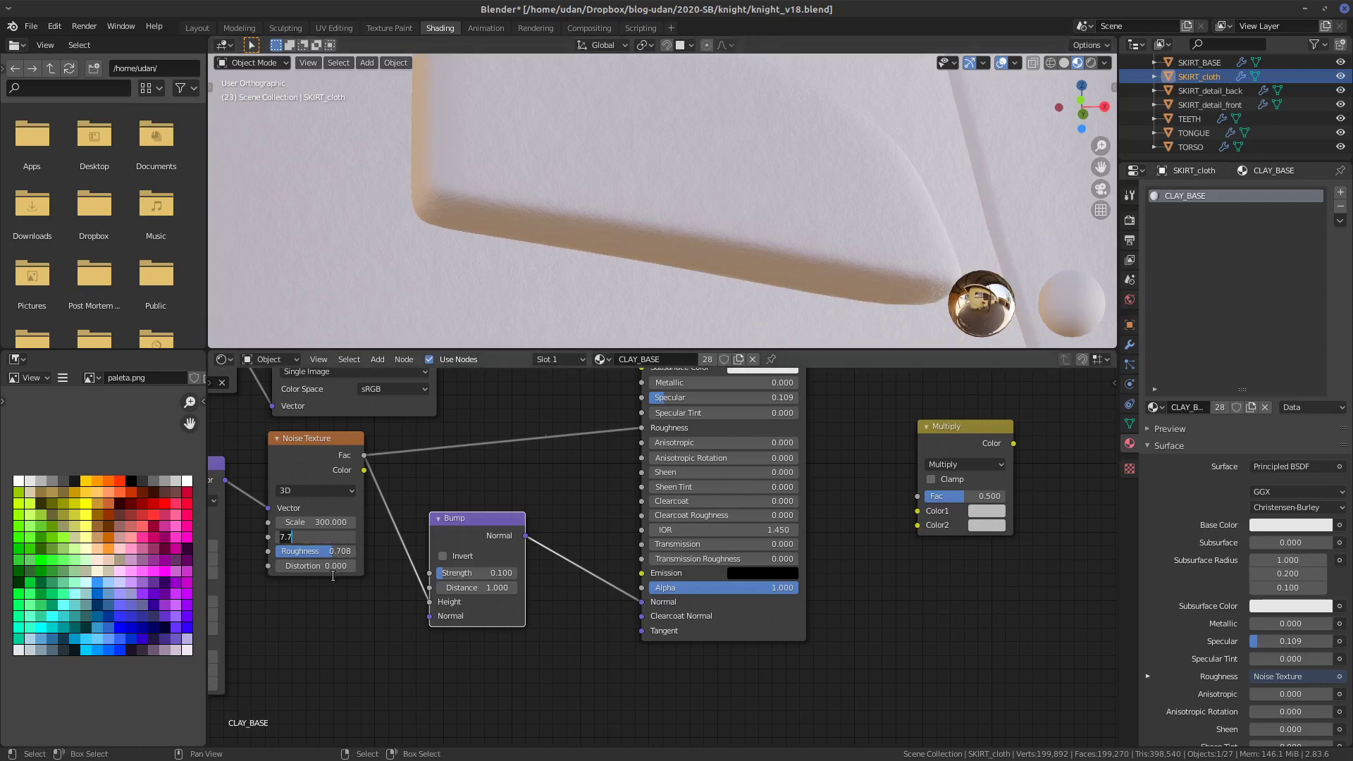
pyautogui.write('5')
pyautogui.press('Return')
pyautogui.click(344, 552)
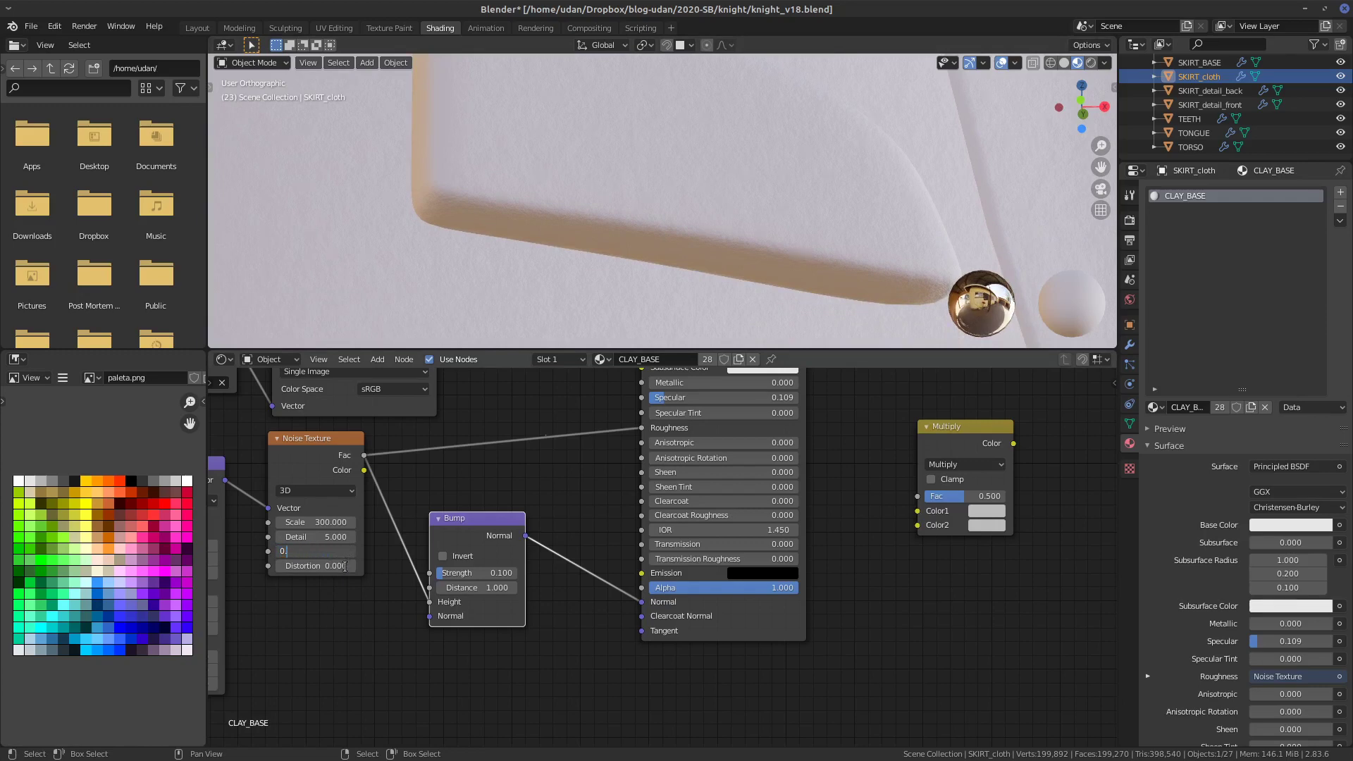
pyautogui.write('0')
pyautogui.press('Return')
pyautogui.click(338, 552)
pyautogui.write('1')
pyautogui.press('Return')
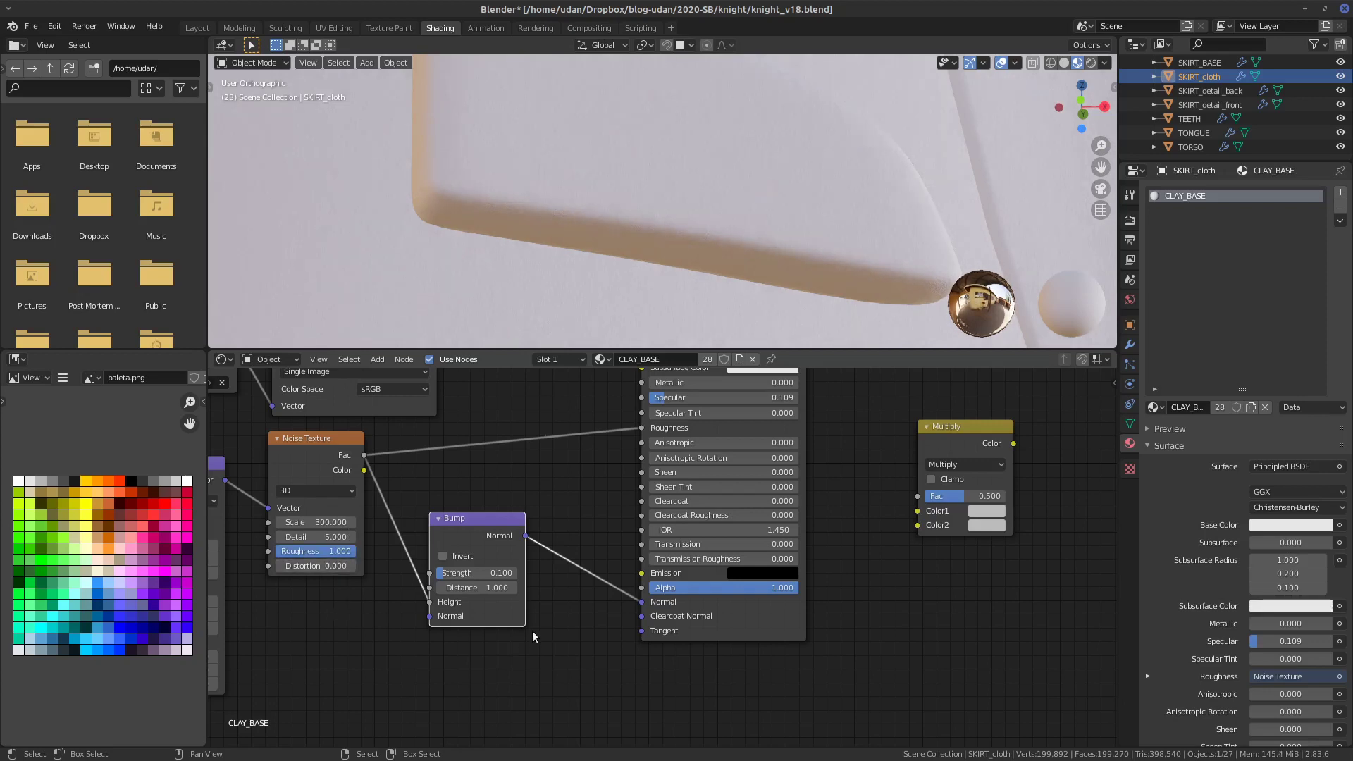
# - Try lower Scale values on the Noise Texture and set the Scale to 100
pyautogui.moveTo(324, 522); pyautogui.dragTo(42, 522)
pyautogui.click(316, 522)
pyautogui.write('260.3')
pyautogui.press('BackSpace')
pyautogui.press('BackSpace')
pyautogui.press('BackSpace')
pyautogui.press('BackSpace')
pyautogui.press('BackSpace')
pyautogui.write('100')
pyautogui.press('Return')
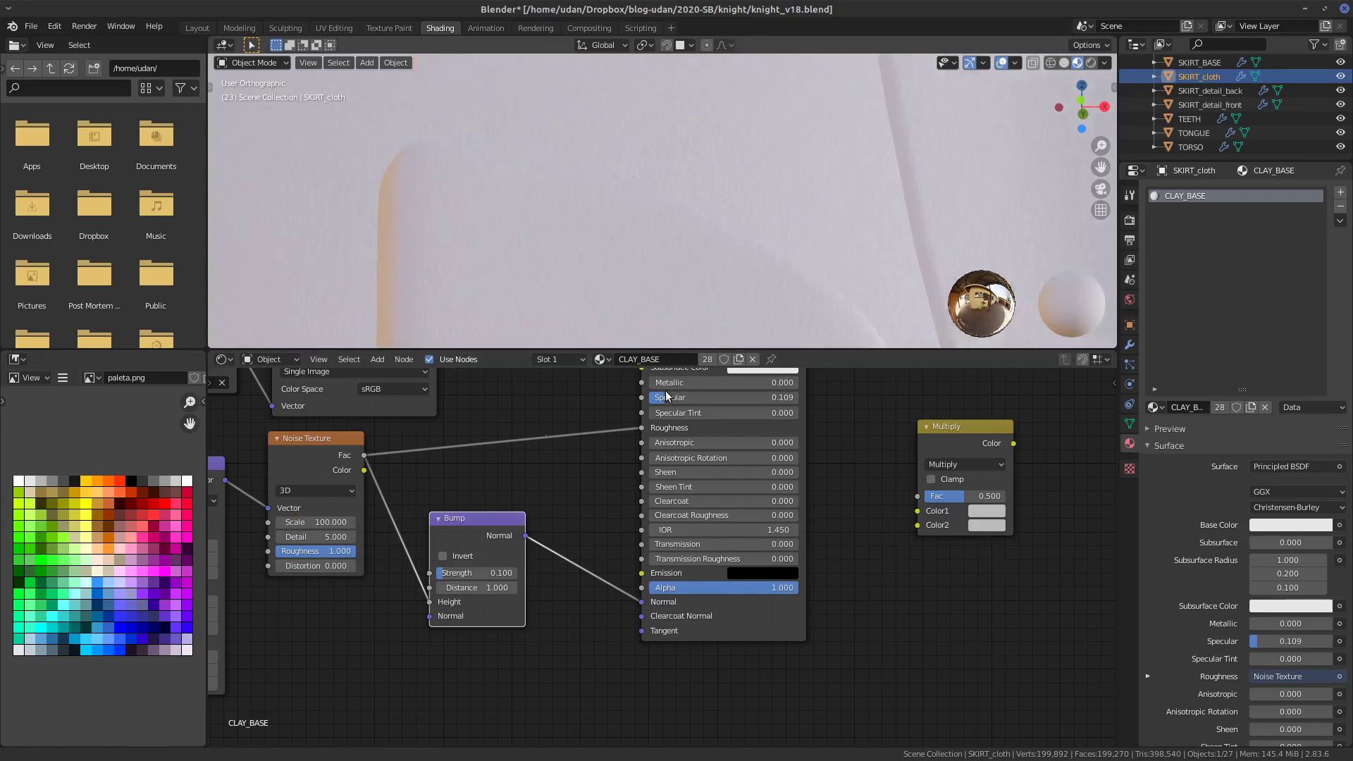
# - Set the Bump's Strength to 0.2 and inspect the grain on the face and hair
pyautogui.keyDown('shift'); pyautogui.moveTo(666, 390); pyautogui.dragTo(805, 244, button='middle'); pyautogui.keyUp('shift')
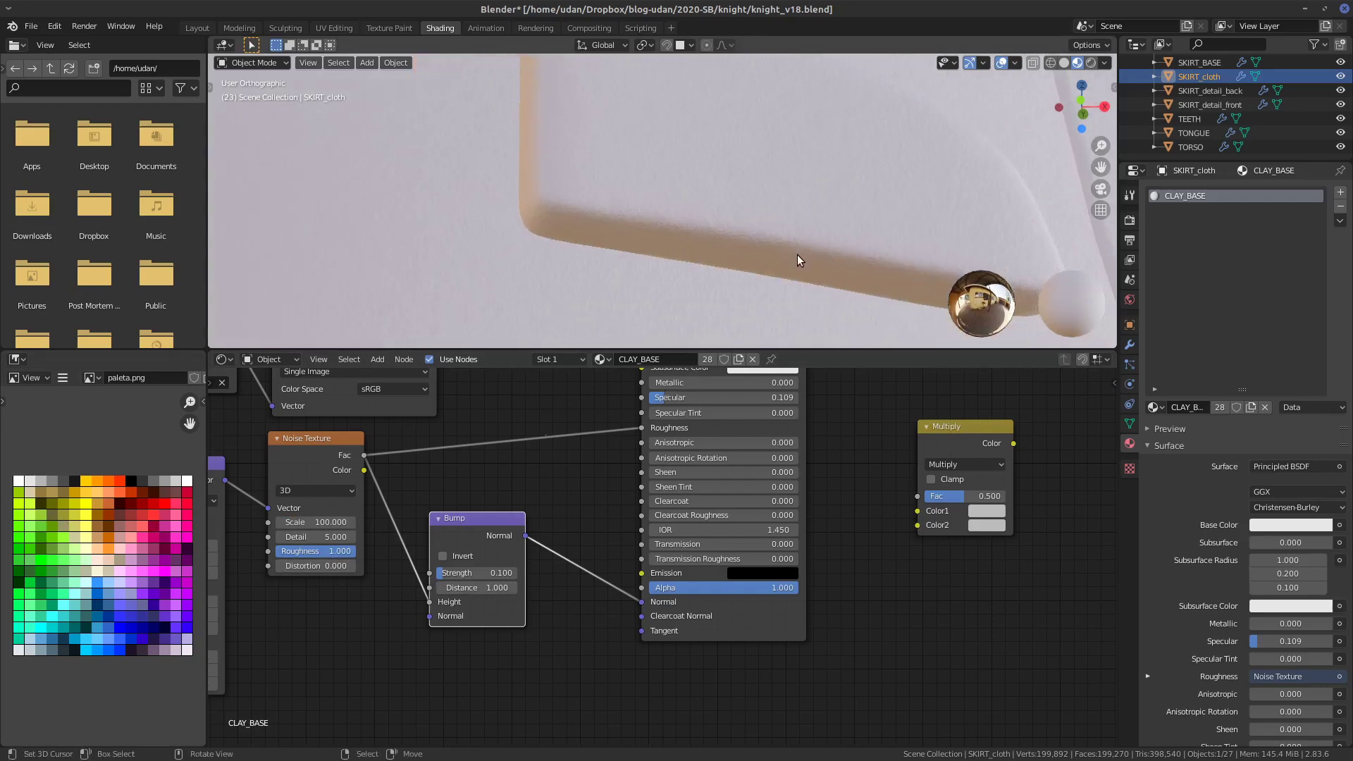
pyautogui.scroll(-6, 797, 261)
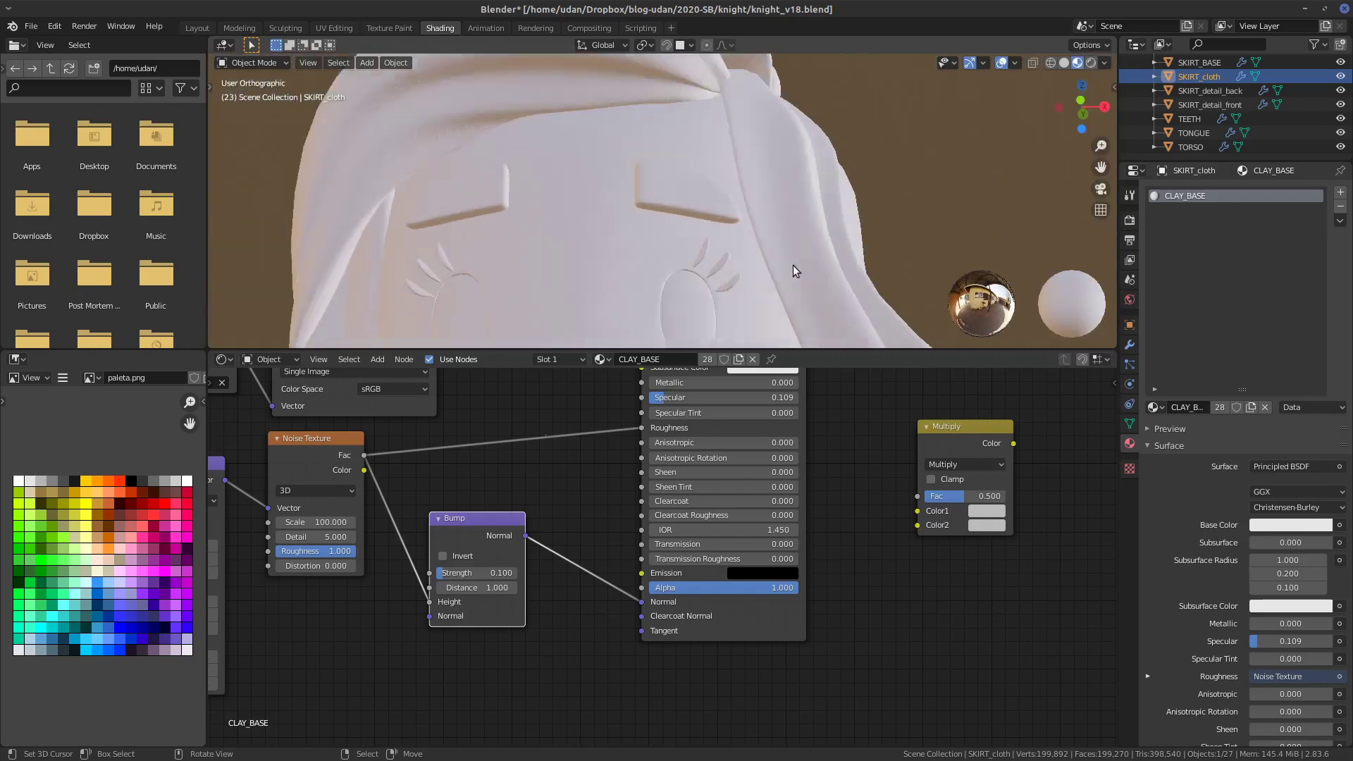
pyautogui.scroll(-2, 782, 268)
pyautogui.keyDown('shift'); pyautogui.moveTo(733, 262); pyautogui.dragTo(755, 221, button='middle'); pyautogui.keyUp('shift')
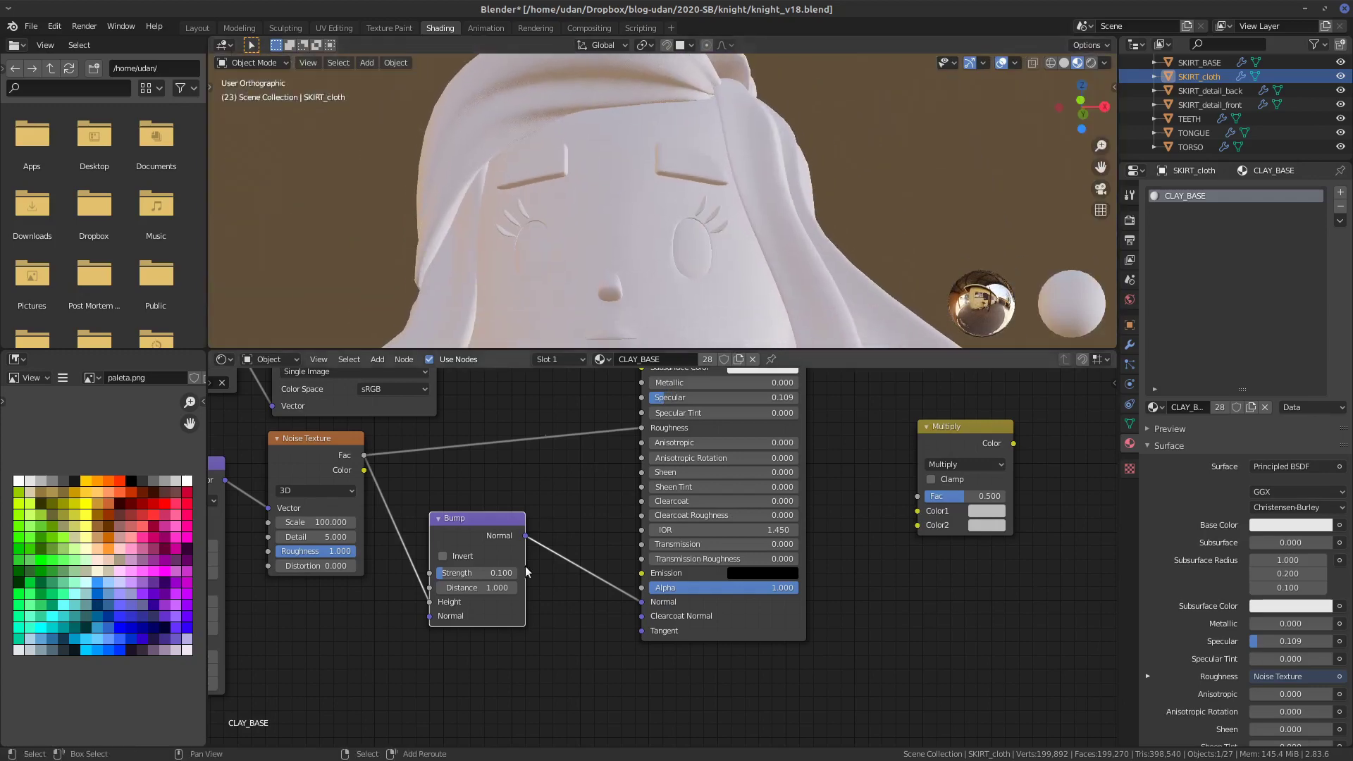
pyautogui.click(507, 573)
pyautogui.press('BackSpace')
pyautogui.write('2')
pyautogui.press('Return')
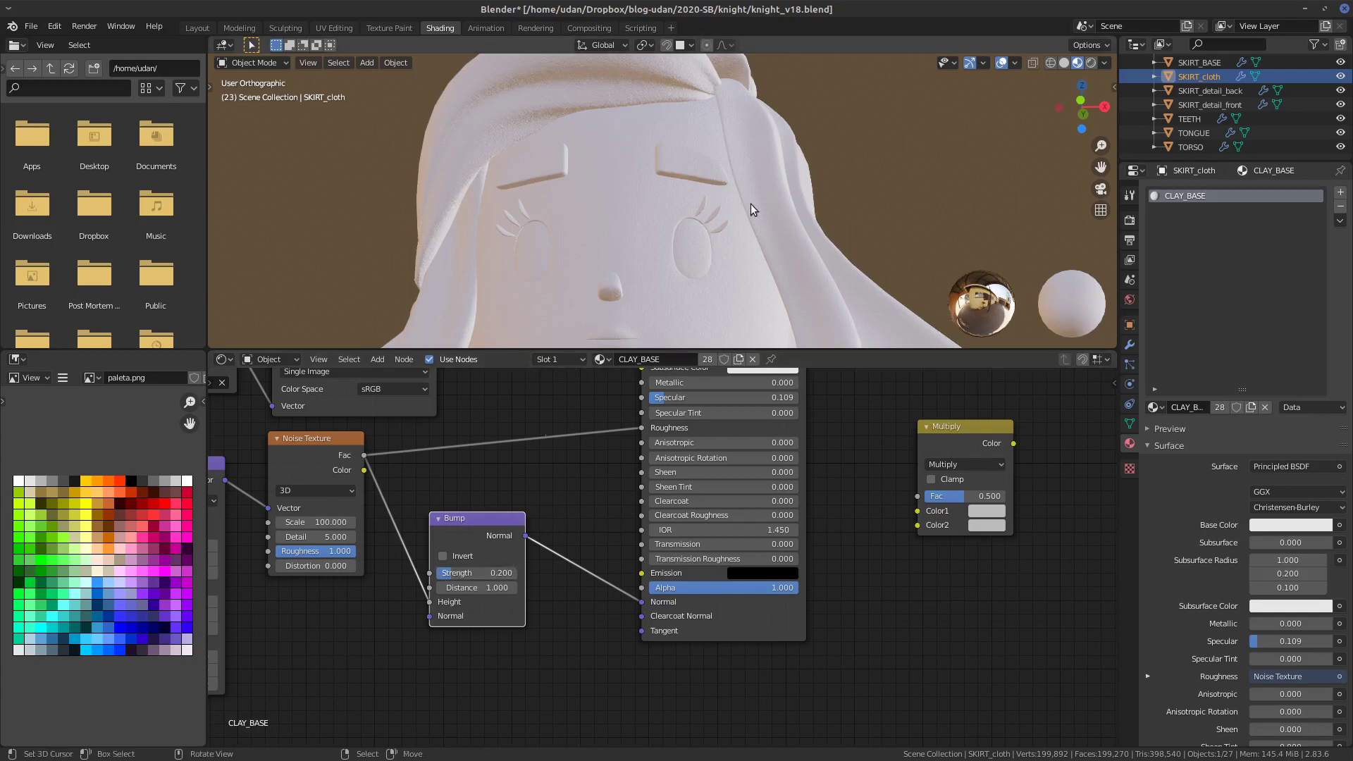
pyautogui.scroll(5, 750, 214)
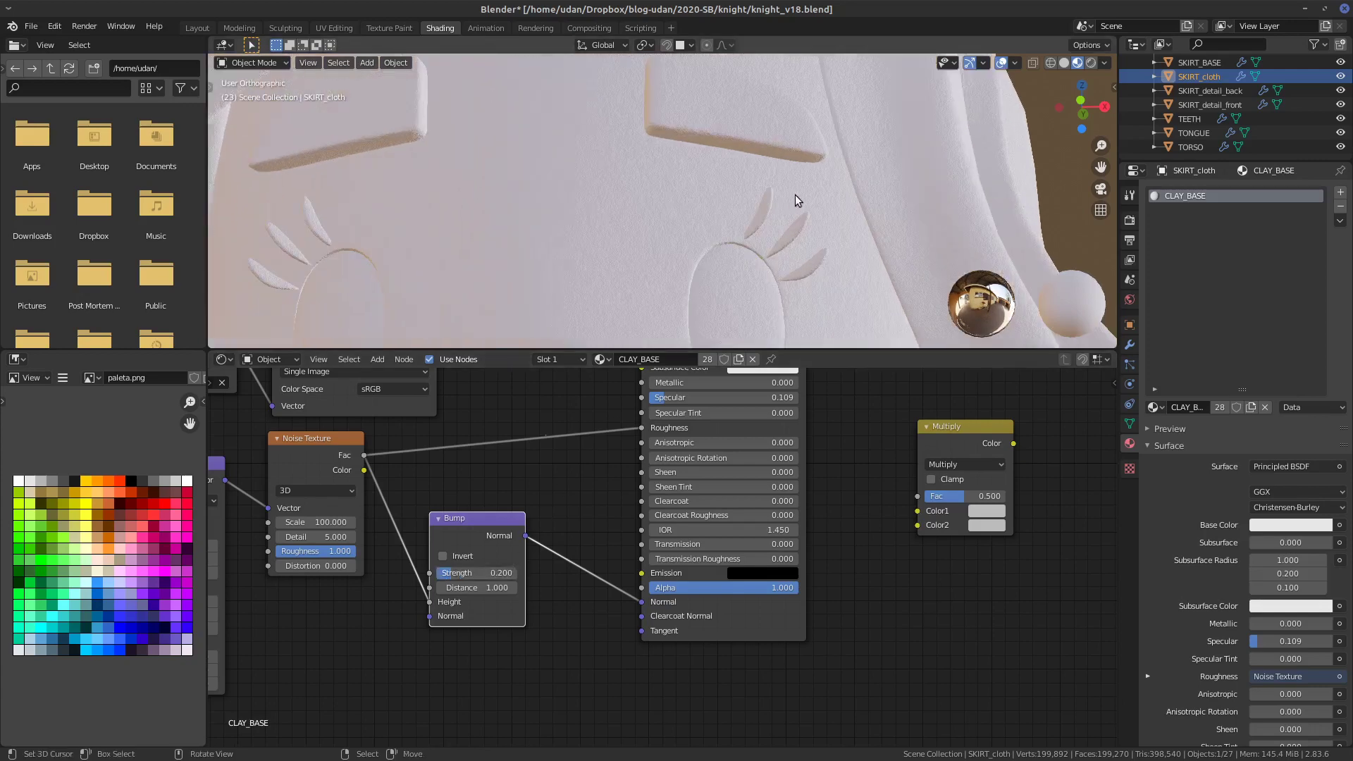
pyautogui.moveTo(835, 200)
pyautogui.mouseDown(button='middle')
pyautogui.moveTo(802, 235)
pyautogui.moveTo(816, 288)
pyautogui.moveTo(790, 298)
pyautogui.moveTo(787, 261)
pyautogui.moveTo(826, 247)
pyautogui.moveTo(823, 221)
pyautogui.mouseUp(button='middle')
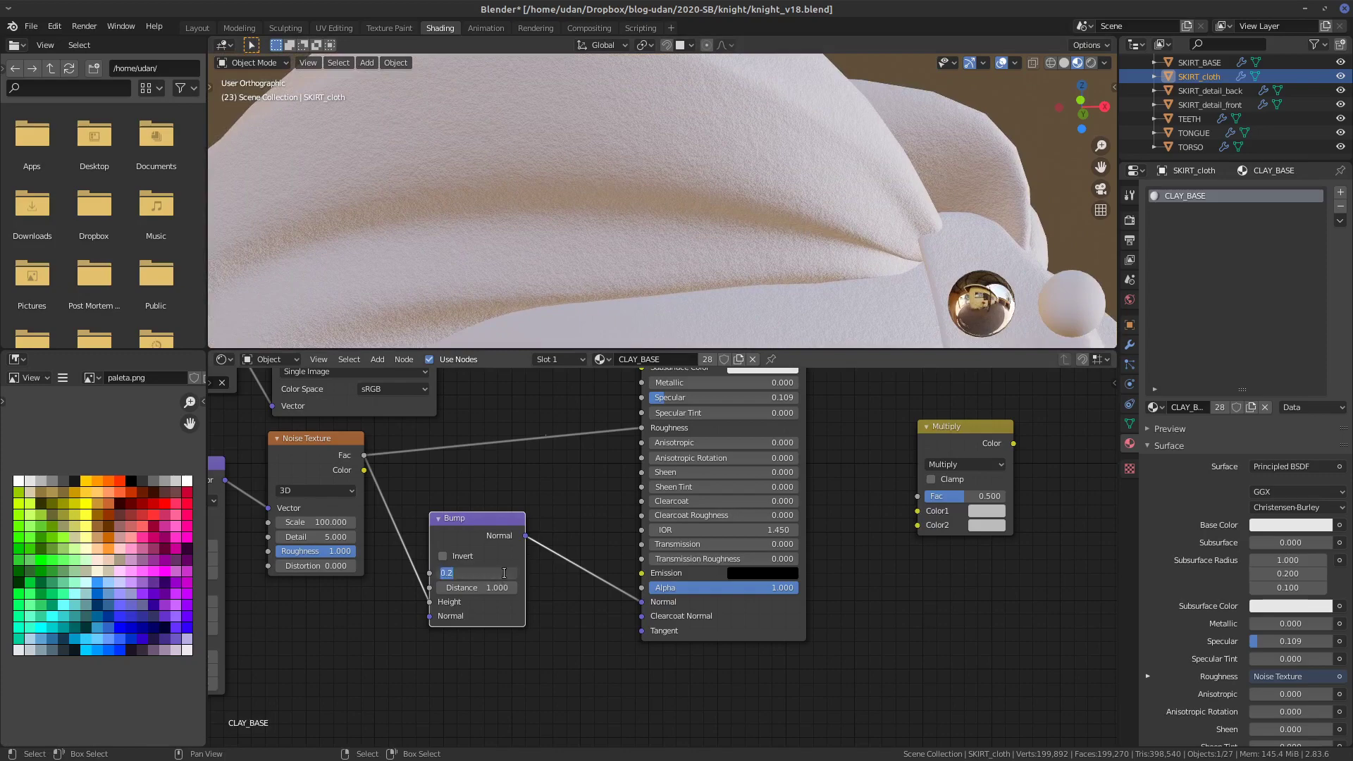
pyautogui.press('Return')
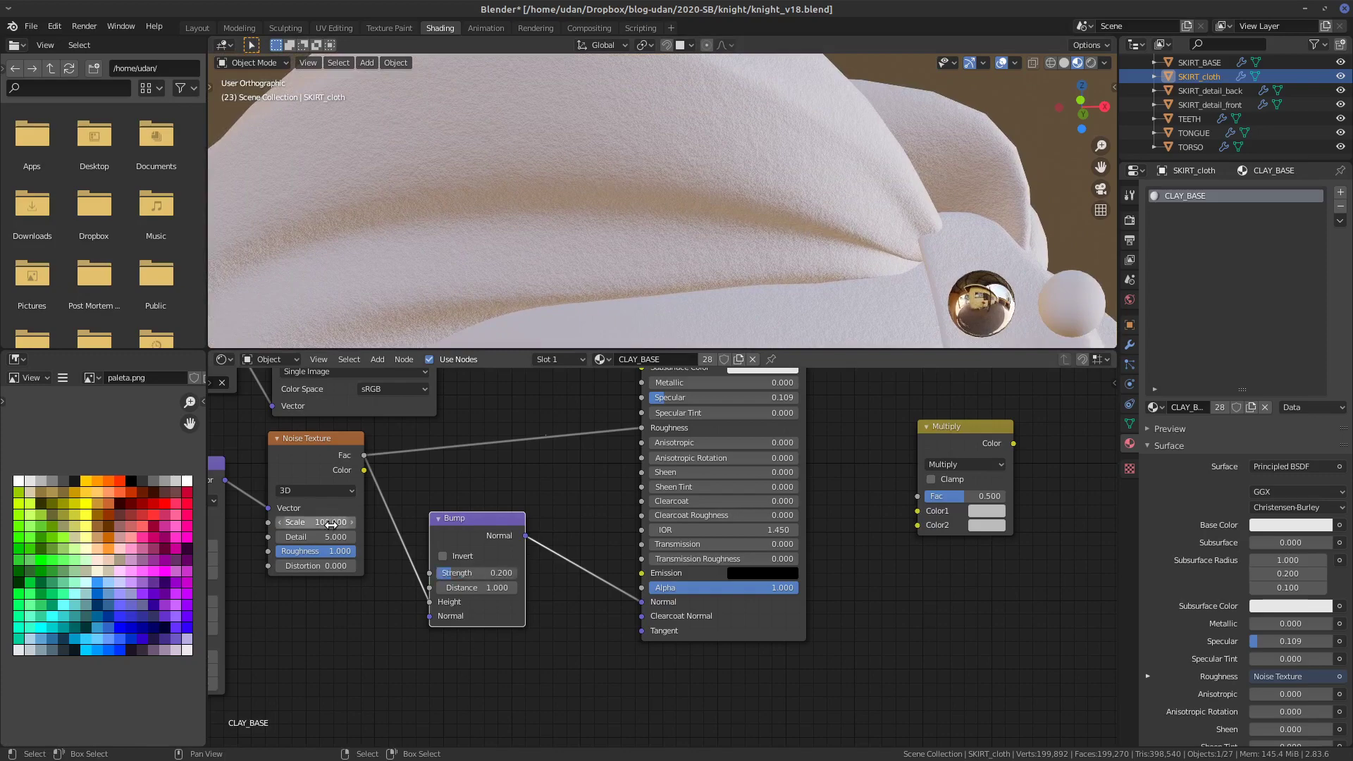
# - Connect the paleta.png Color to the Principled BSDF's Base Color and check the colored face from the front
pyautogui.moveTo(521, 392); pyautogui.dragTo(512, 505, button='middle')
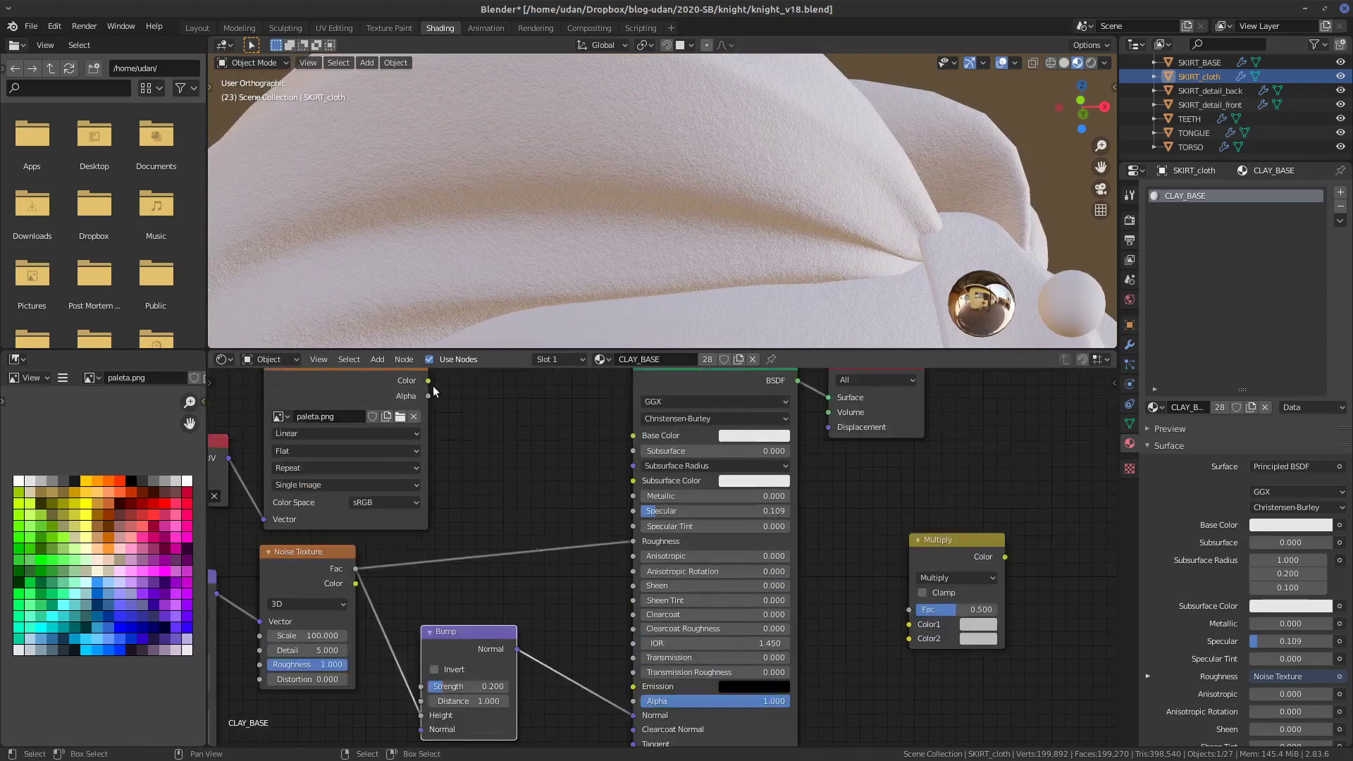
pyautogui.moveTo(428, 380); pyautogui.dragTo(633, 435)
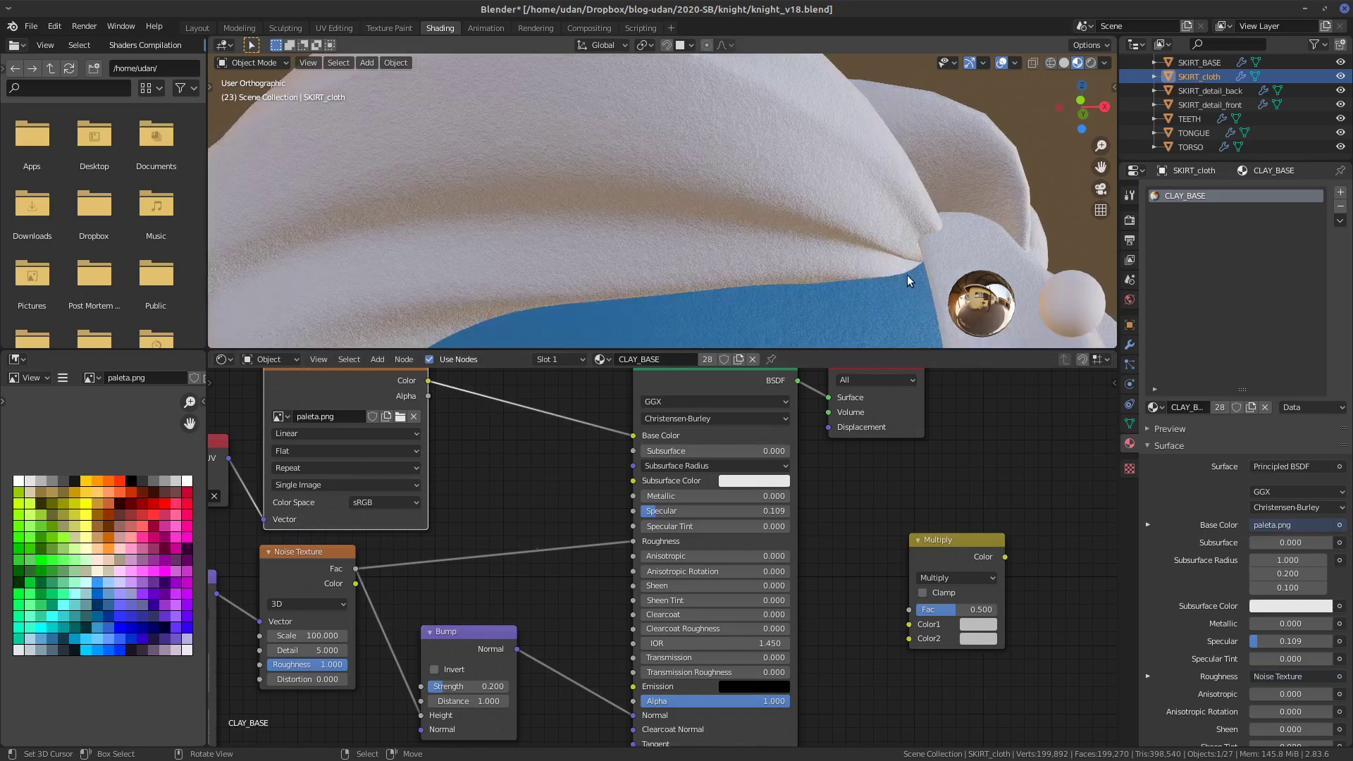
pyautogui.keyDown('shift'); pyautogui.moveTo(874, 139); pyautogui.dragTo(906, 225, button='middle'); pyautogui.keyUp('shift')
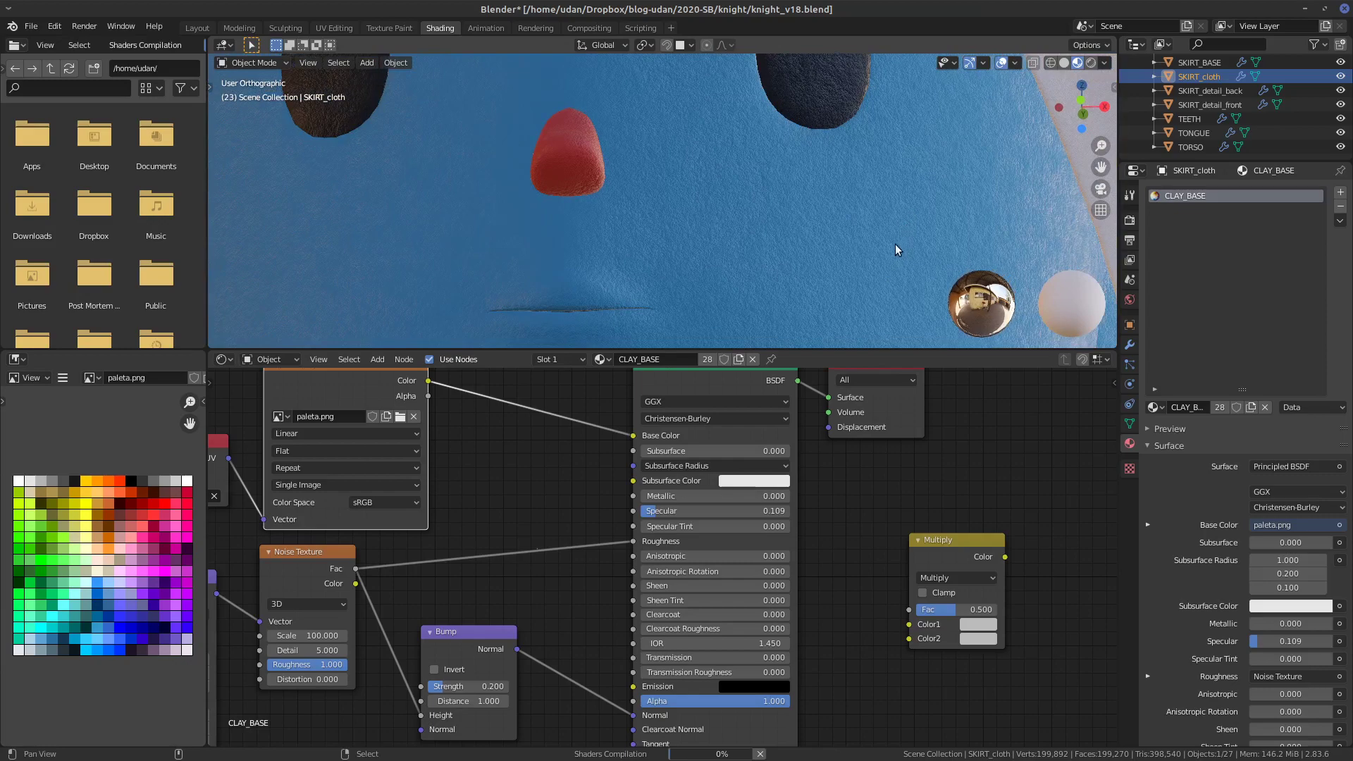
pyautogui.scroll(-4, 894, 249)
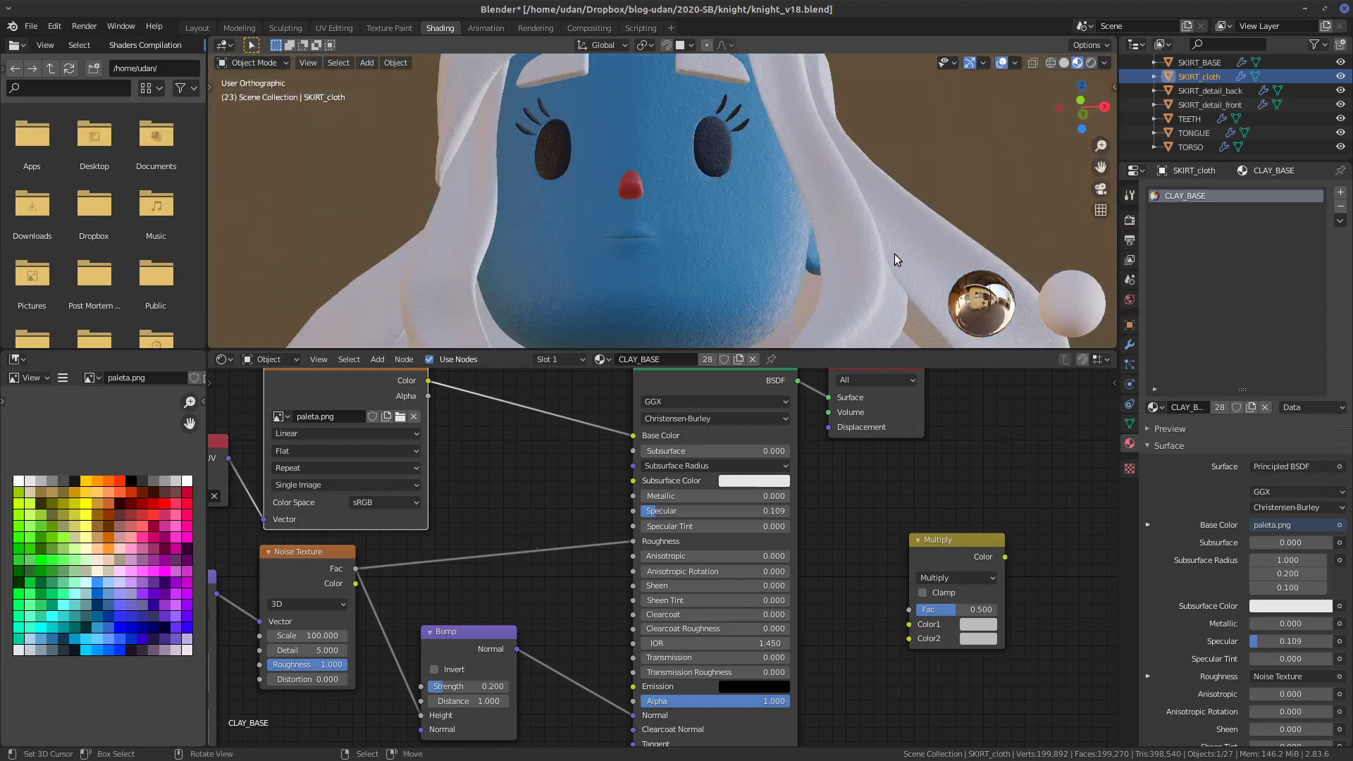
pyautogui.press('KP_1')
pyautogui.keyDown('shift'); pyautogui.moveTo(884, 256); pyautogui.dragTo(898, 228, button='middle'); pyautogui.keyUp('shift')
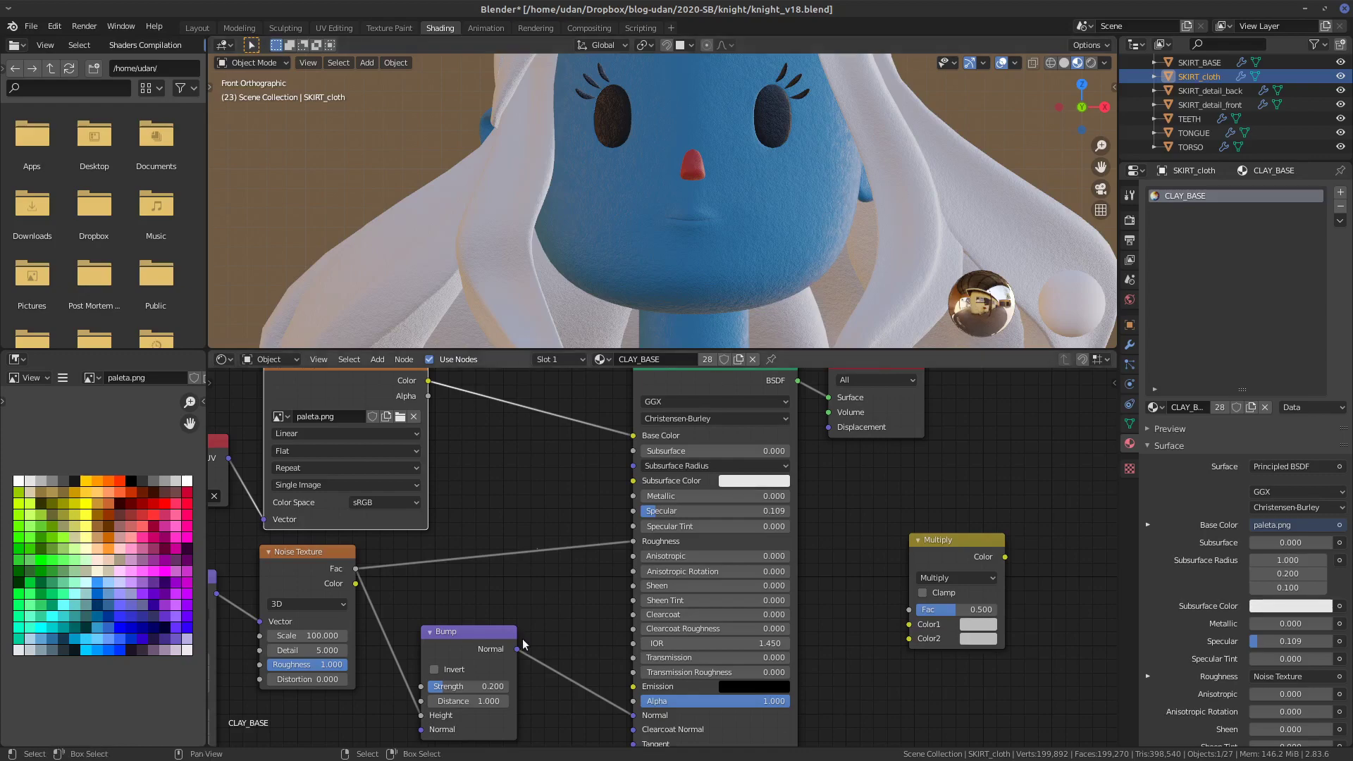
# - Examine the clay grain on the knight's torso, shoulder, sleeve, arm and chest ornament from the front
pyautogui.moveTo(524, 644); pyautogui.dragTo(767, 611, button='middle')
pyautogui.keyDown('shift'); pyautogui.moveTo(798, 312); pyautogui.dragTo(797, 129, button='middle'); pyautogui.keyUp('shift')
pyautogui.keyDown('shift'); pyautogui.moveTo(810, 217); pyautogui.dragTo(494, 131, button='middle'); pyautogui.keyUp('shift')
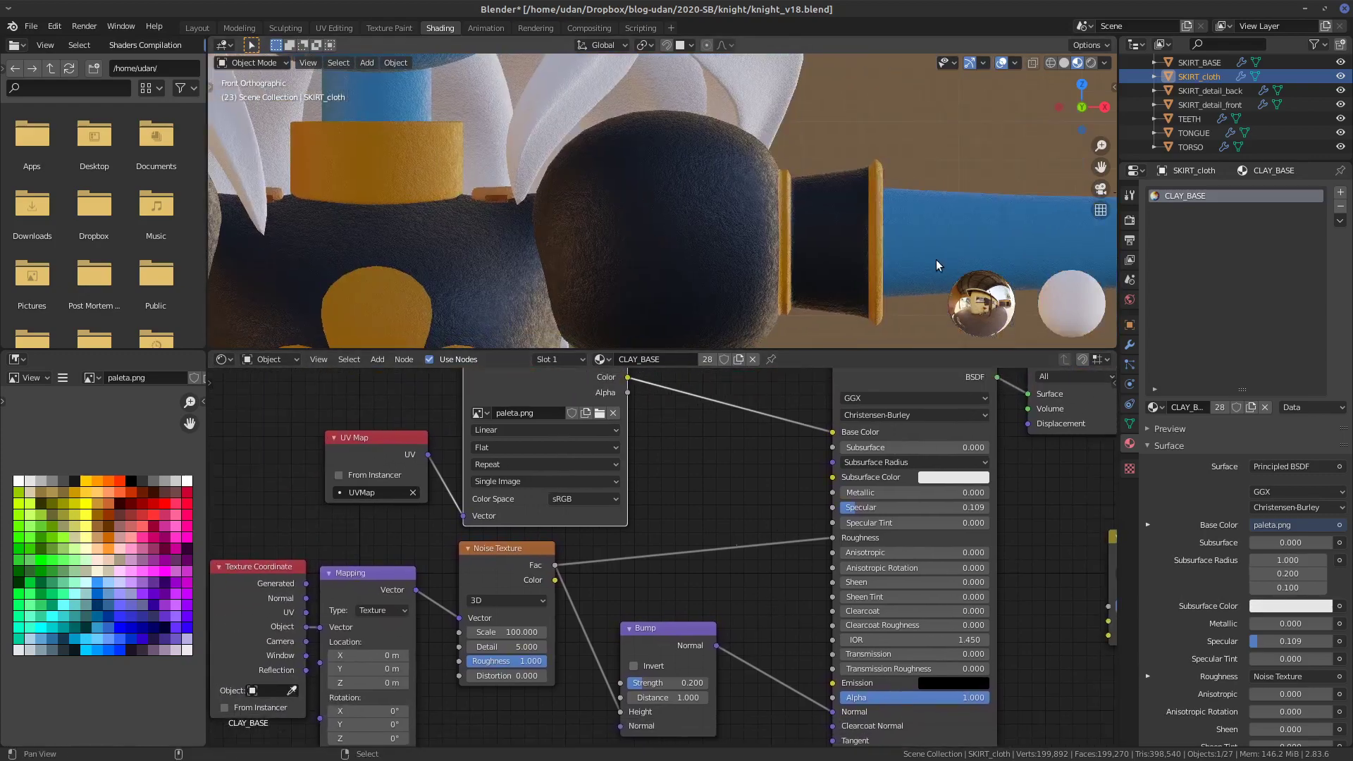
pyautogui.keyDown('shift'); pyautogui.moveTo(937, 259); pyautogui.dragTo(943, 117, button='middle'); pyautogui.keyUp('shift')
pyautogui.scroll(1, 780, 279)
pyautogui.scroll(2, 780, 284)
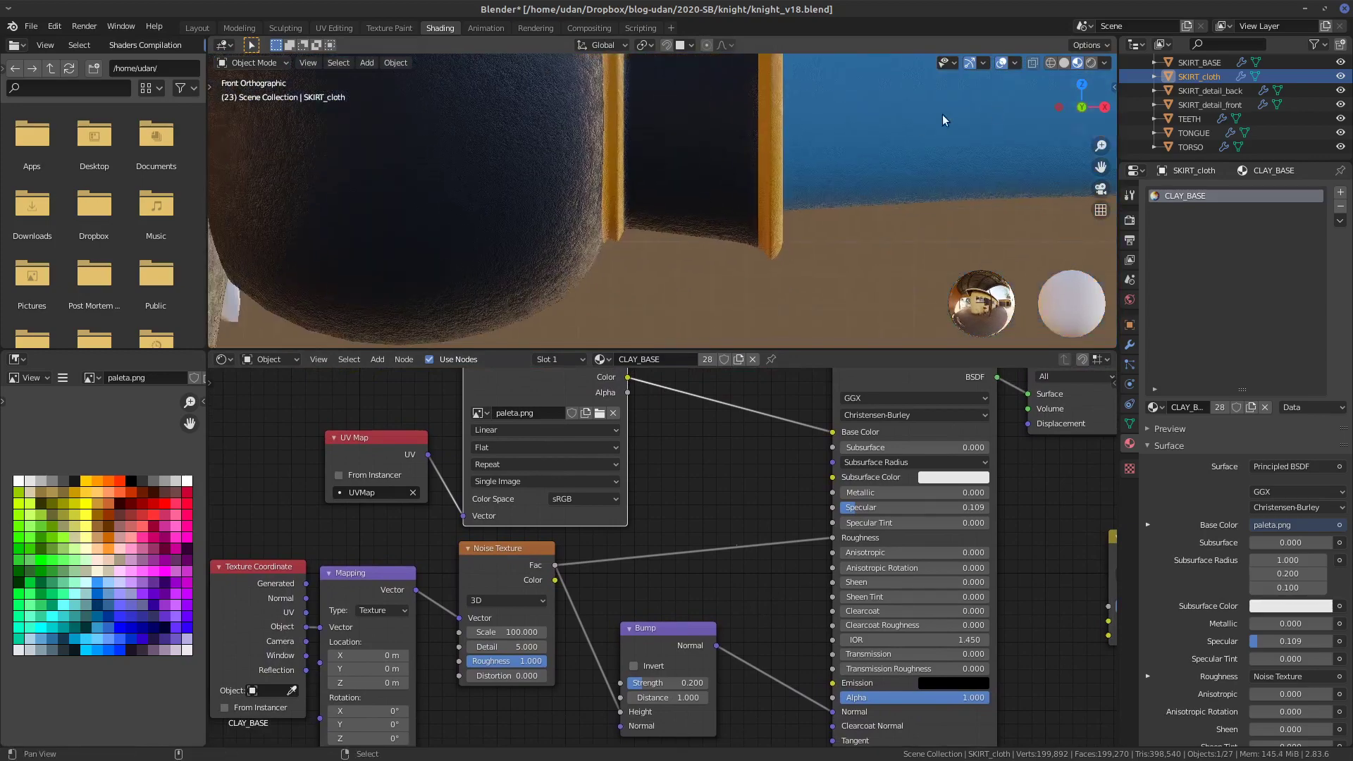
pyautogui.keyDown('shift'); pyautogui.moveTo(587, 218); pyautogui.dragTo(809, 188, button='middle'); pyautogui.keyUp('shift')
pyautogui.keyDown('shift'); pyautogui.moveTo(751, 280); pyautogui.dragTo(772, 256, button='middle'); pyautogui.keyUp('shift')
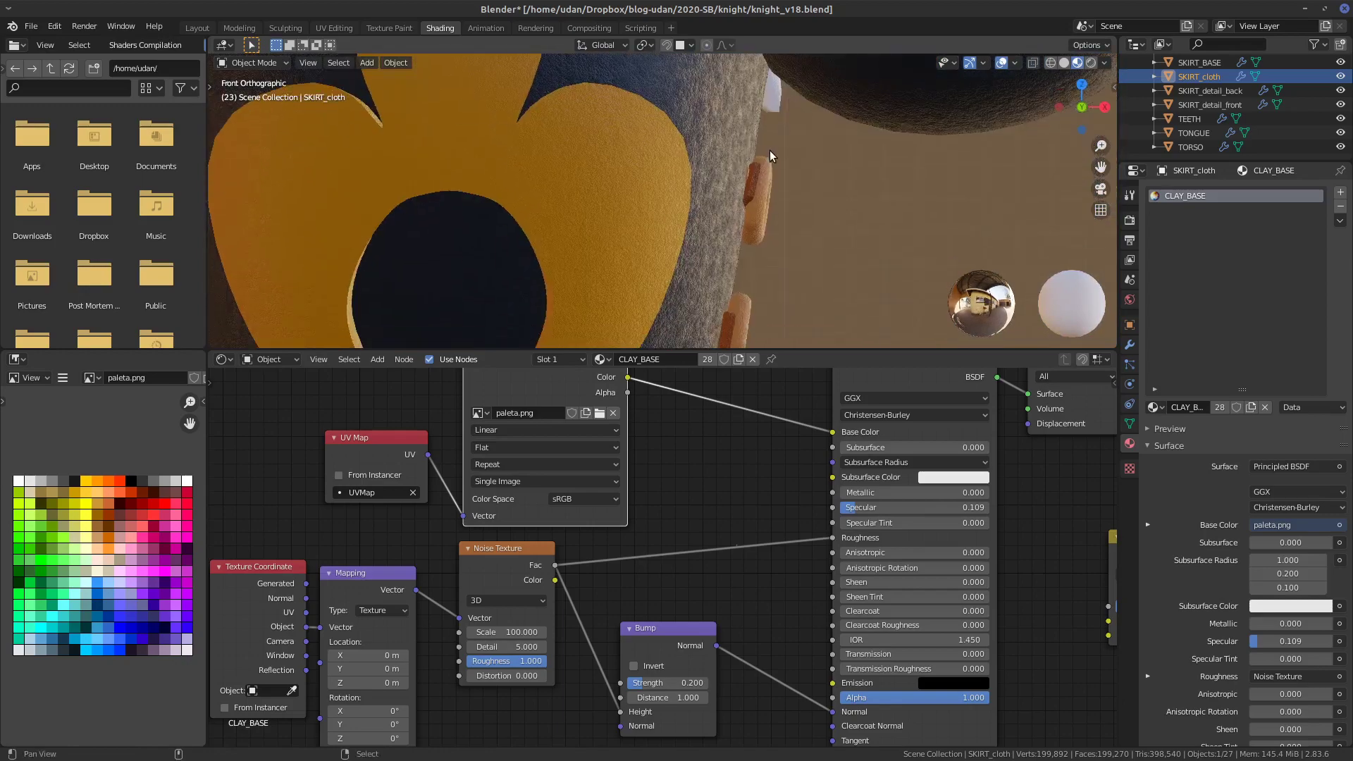
pyautogui.keyDown('shift'); pyautogui.moveTo(769, 150); pyautogui.dragTo(585, 306, button='middle'); pyautogui.keyUp('shift')
pyautogui.keyDown('shift'); pyautogui.moveTo(892, 220); pyautogui.dragTo(763, 235, button='middle'); pyautogui.keyUp('shift')
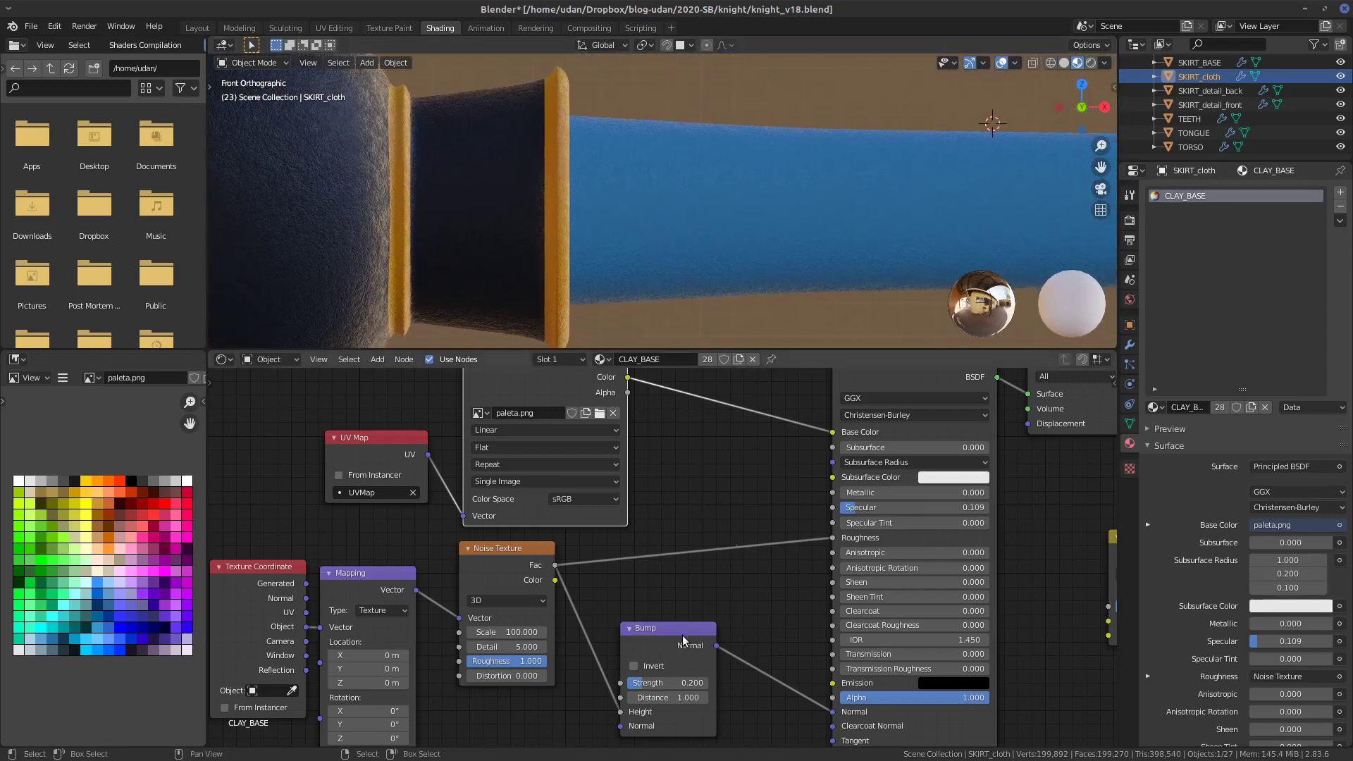
# - Set the Bump node's Strength to 0.15 and check the surface on the arm, face and hair
pyautogui.doubleClick(693, 682)
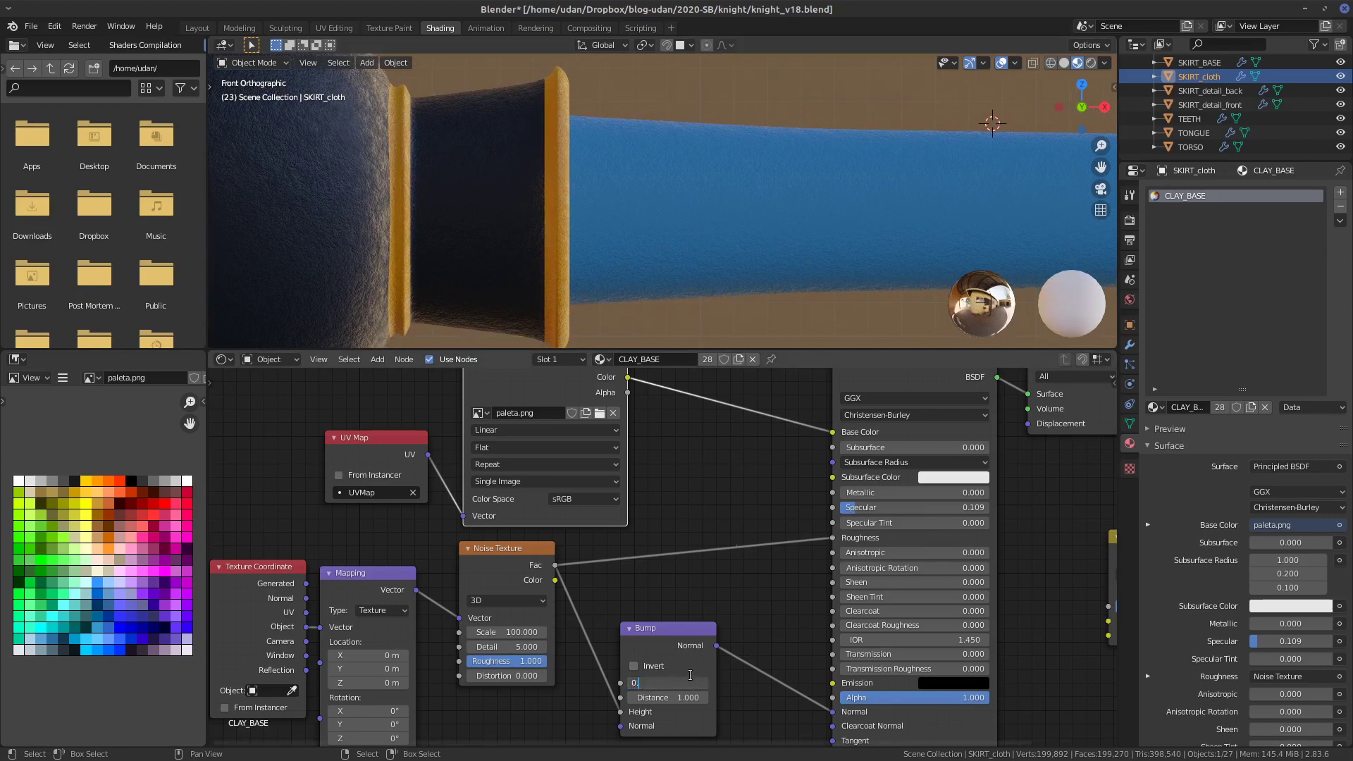
pyautogui.press('Return')
pyautogui.keyDown('shift'); pyautogui.moveTo(767, 279); pyautogui.dragTo(922, 385, button='middle'); pyautogui.keyUp('shift')
pyautogui.keyDown('shift'); pyautogui.moveTo(740, 113); pyautogui.dragTo(810, 291, button='middle'); pyautogui.keyUp('shift')
pyautogui.keyDown('shift'); pyautogui.moveTo(676, 84); pyautogui.dragTo(762, 268, button='middle'); pyautogui.keyUp('shift')
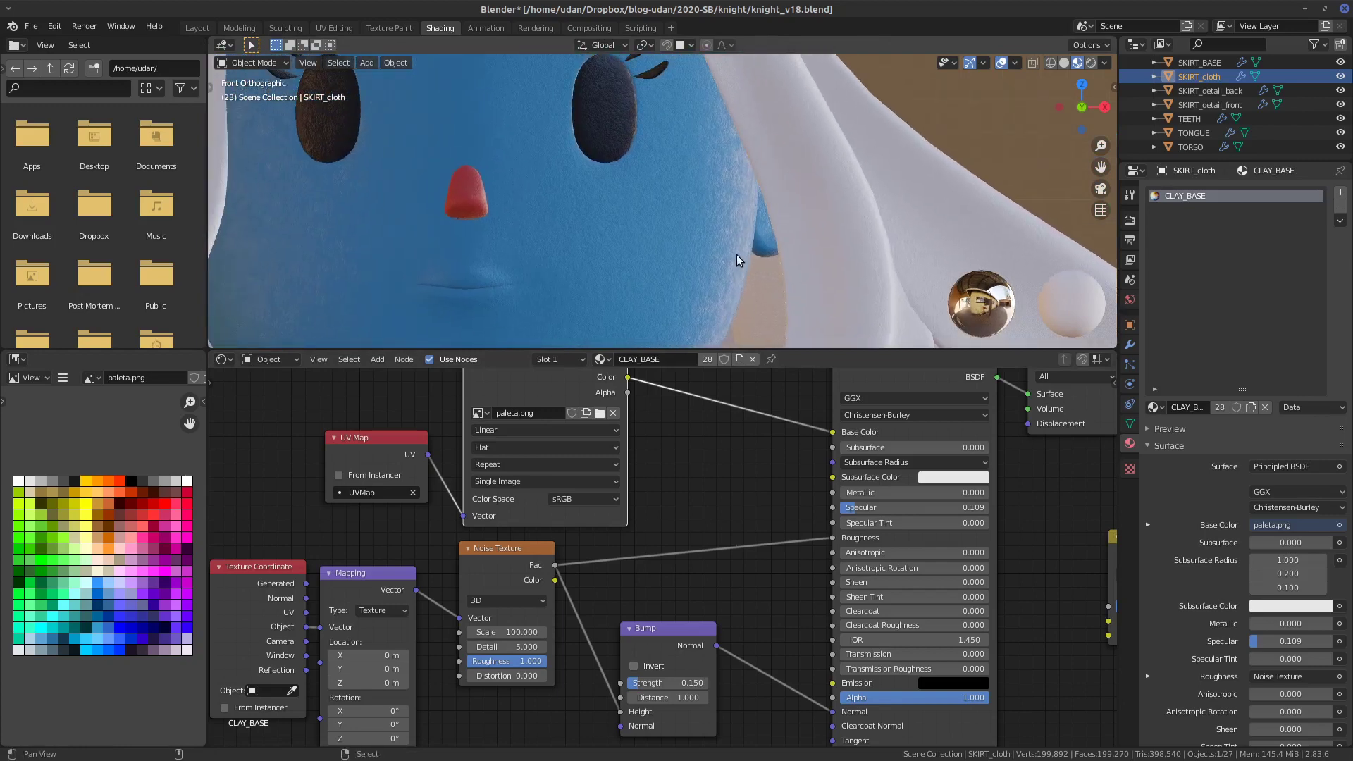
pyautogui.keyDown('shift'); pyautogui.moveTo(733, 251); pyautogui.dragTo(771, 259, button='middle'); pyautogui.keyUp('shift')
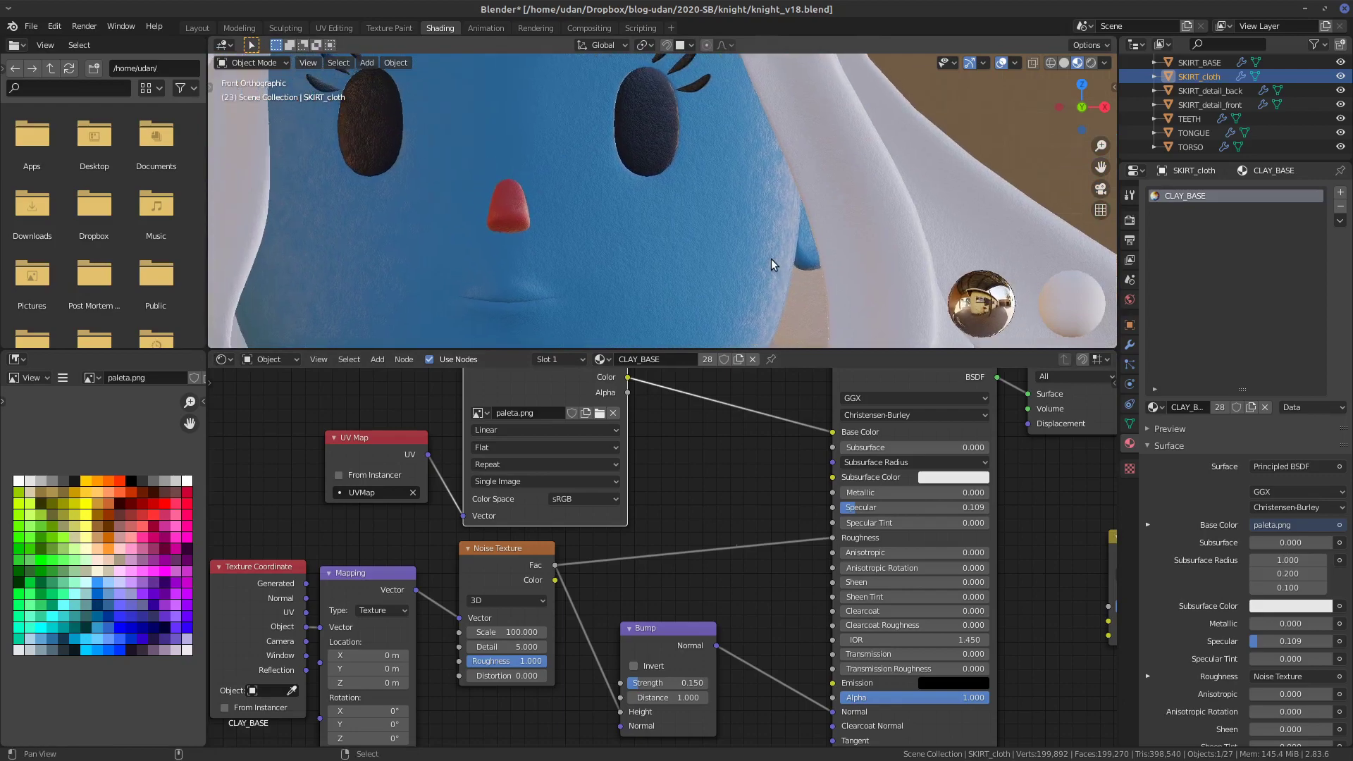
pyautogui.scroll(-8, 755, 263)
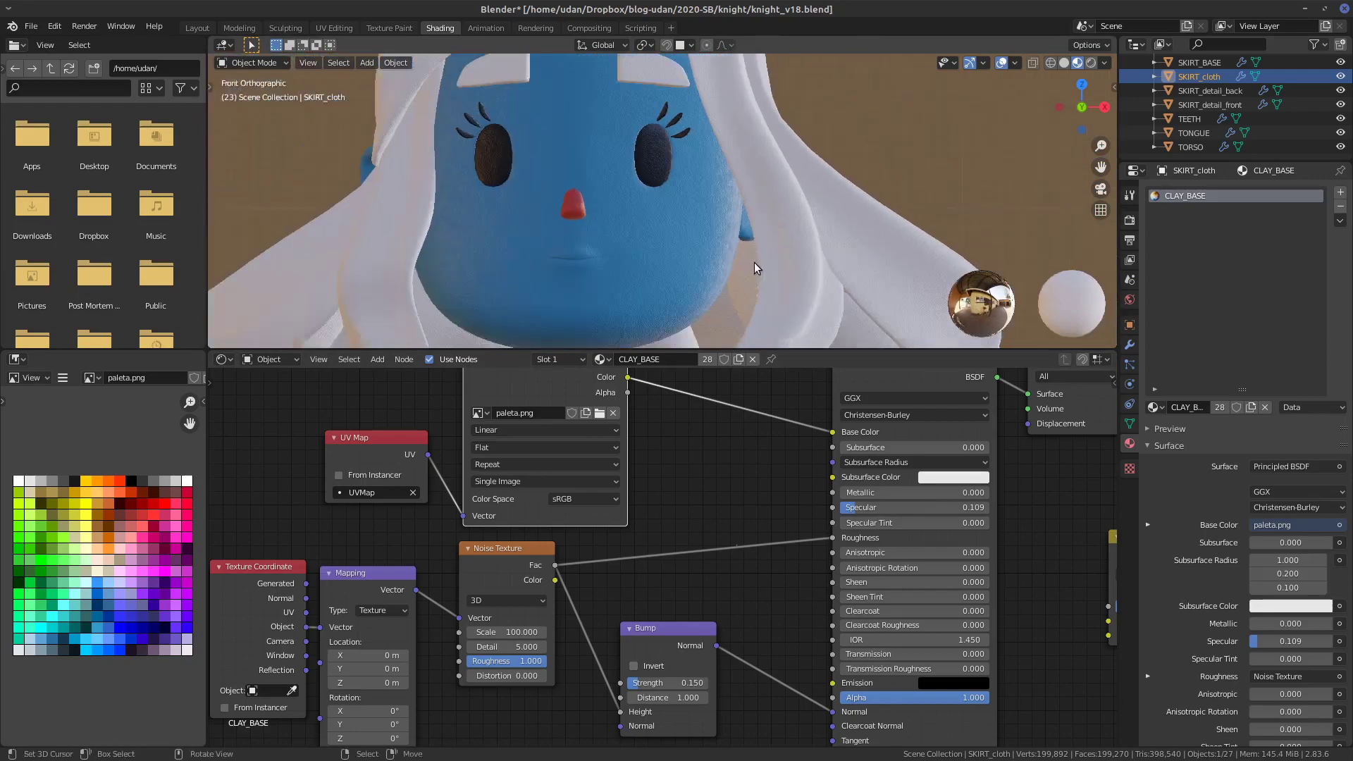
pyautogui.scroll(-1, 730, 629)
pyautogui.scroll(-2, 730, 629)
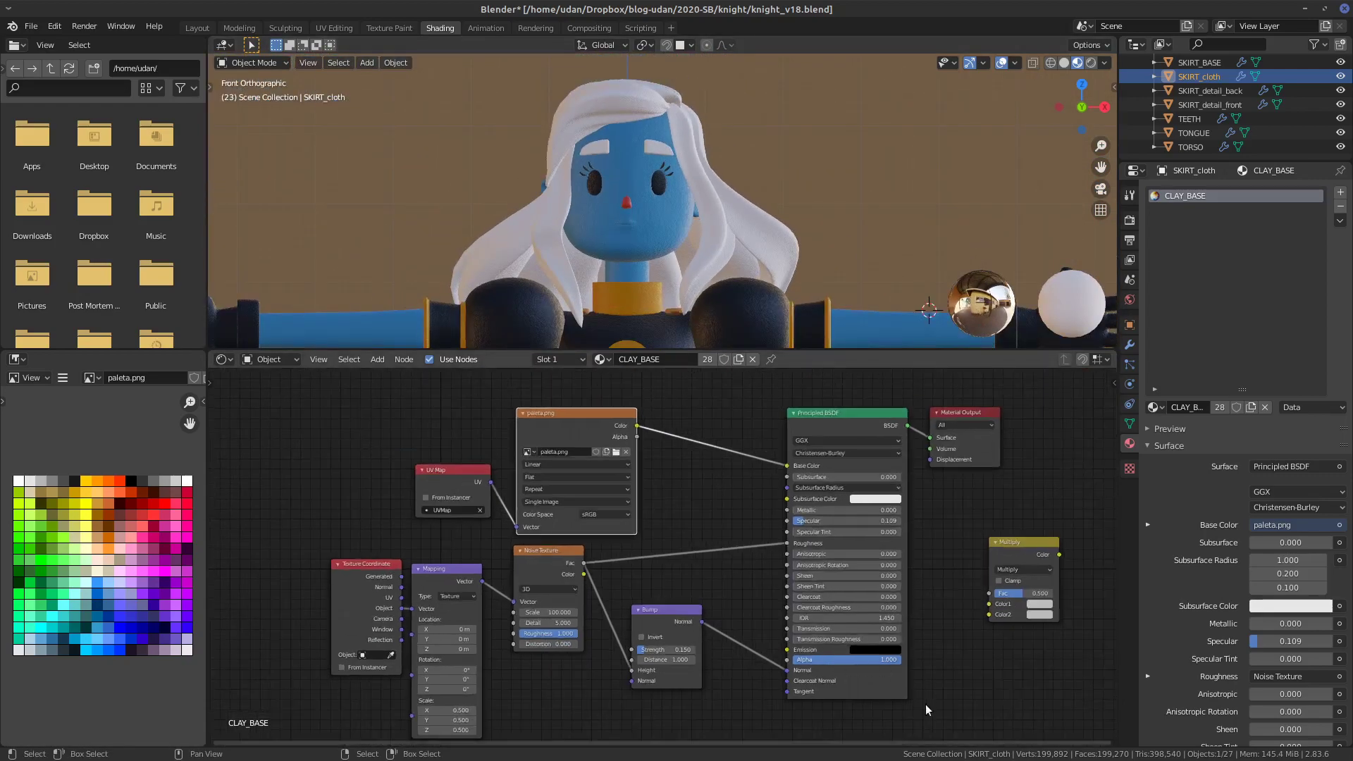
# - Delete the unconnected Multiply node from the CLAY_BASE material
pyautogui.moveTo(935, 687); pyautogui.dragTo(922, 671, button='middle')
pyautogui.moveTo(1007, 524); pyautogui.dragTo(1022, 499)
pyautogui.press('x')
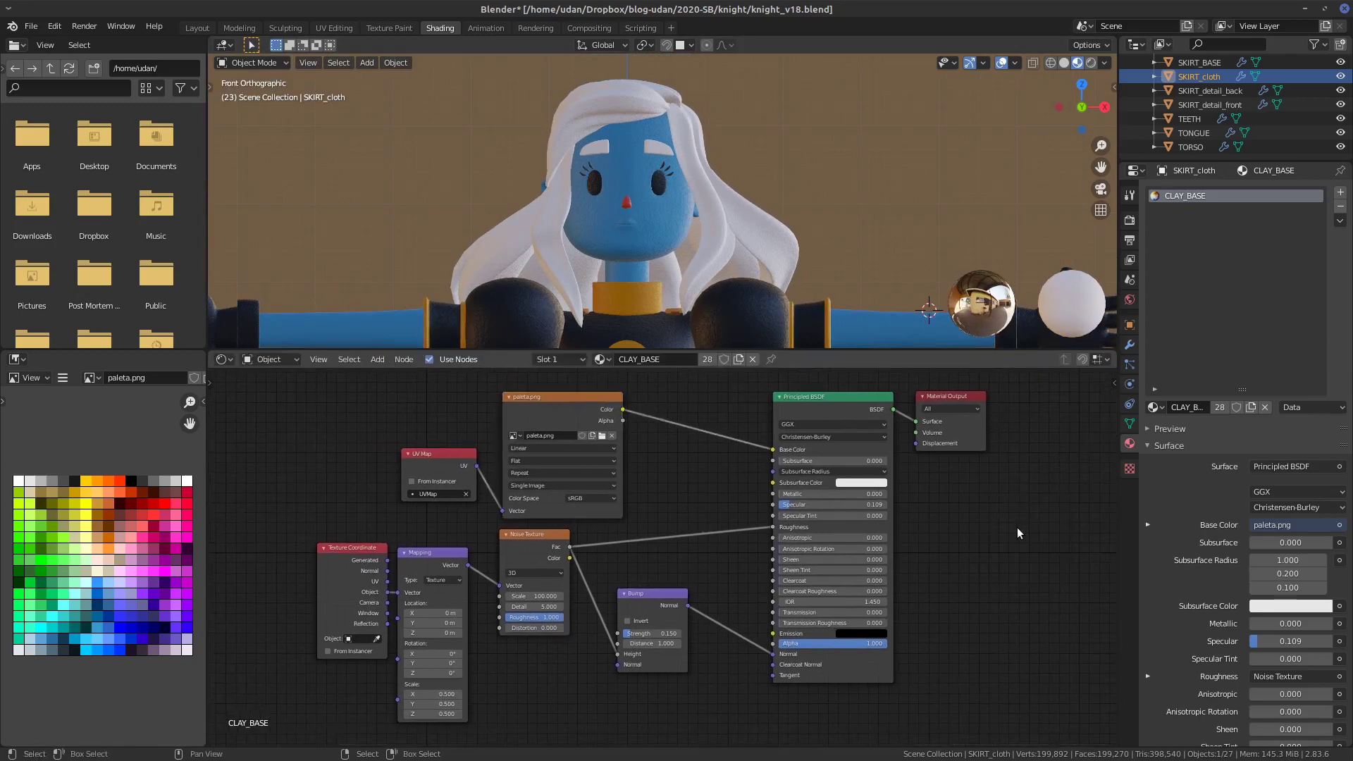
# - Move the UV Map and paleta.png nodes farther away from the Principled BSDF, keeping them connected in a row
pyautogui.moveTo(593, 413); pyautogui.dragTo(656, 403)
pyautogui.moveTo(451, 457); pyautogui.dragTo(298, 458)
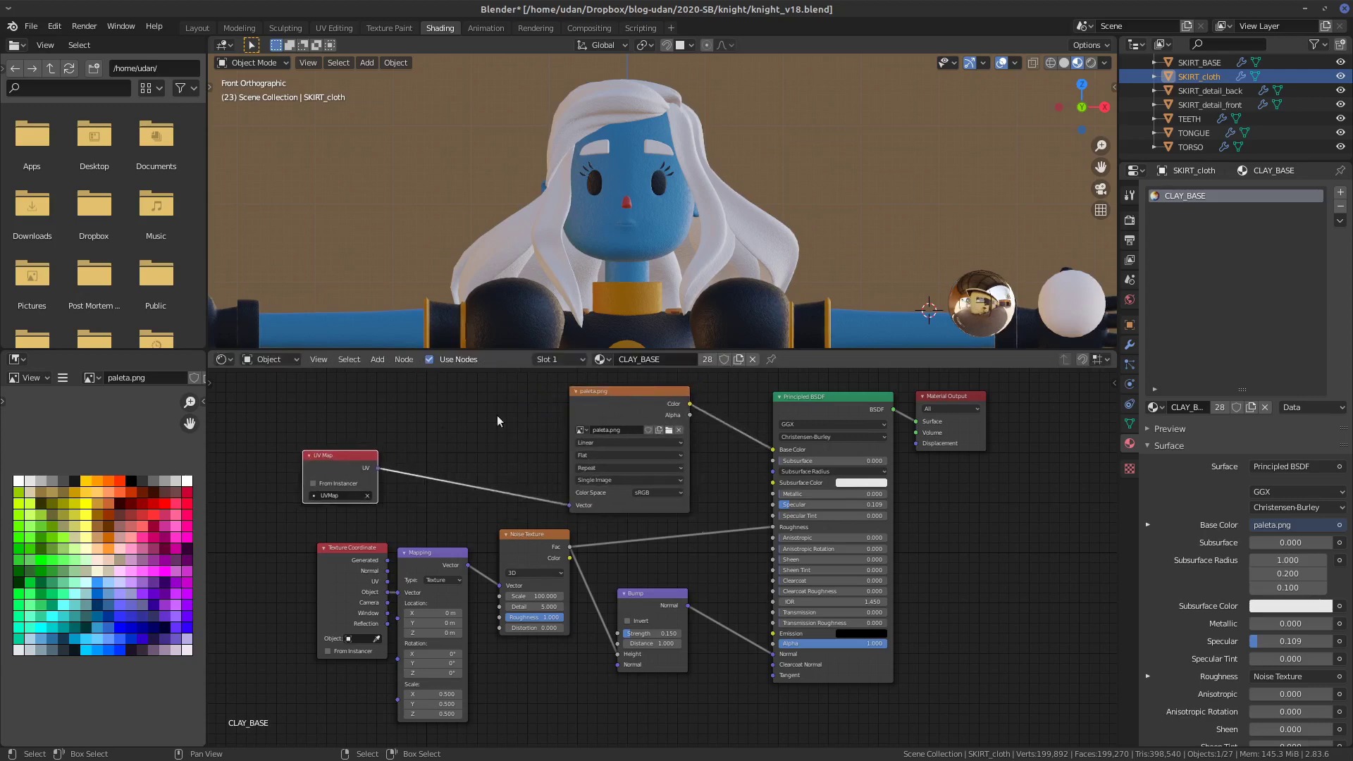
pyautogui.moveTo(633, 401); pyautogui.dragTo(496, 392)
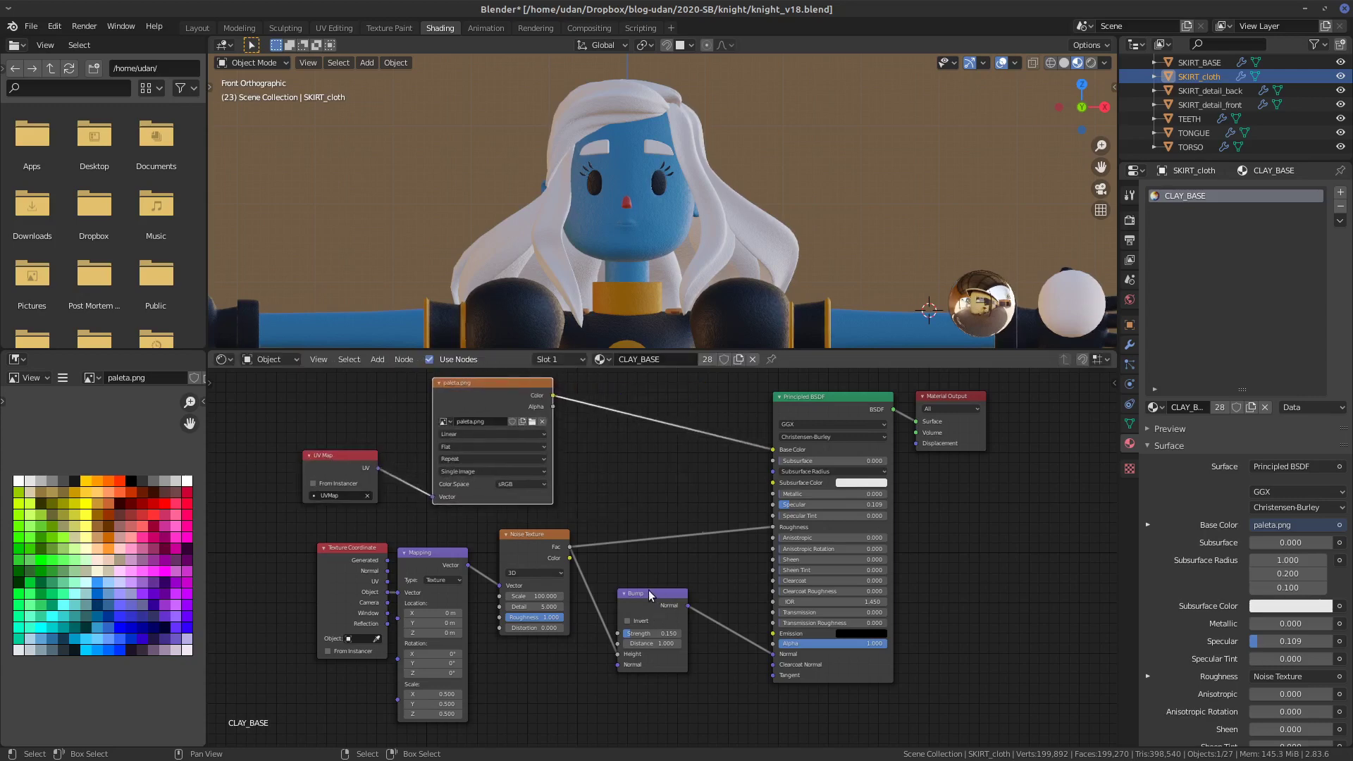
# - Space out the Texture Coordinate, Mapping, Noise Texture and Bump nodes so the chain reads clearly
pyautogui.moveTo(356, 552); pyautogui.dragTo(337, 552)
pyautogui.moveTo(447, 561); pyautogui.dragTo(430, 561)
pyautogui.moveTo(531, 547); pyautogui.dragTo(493, 542)
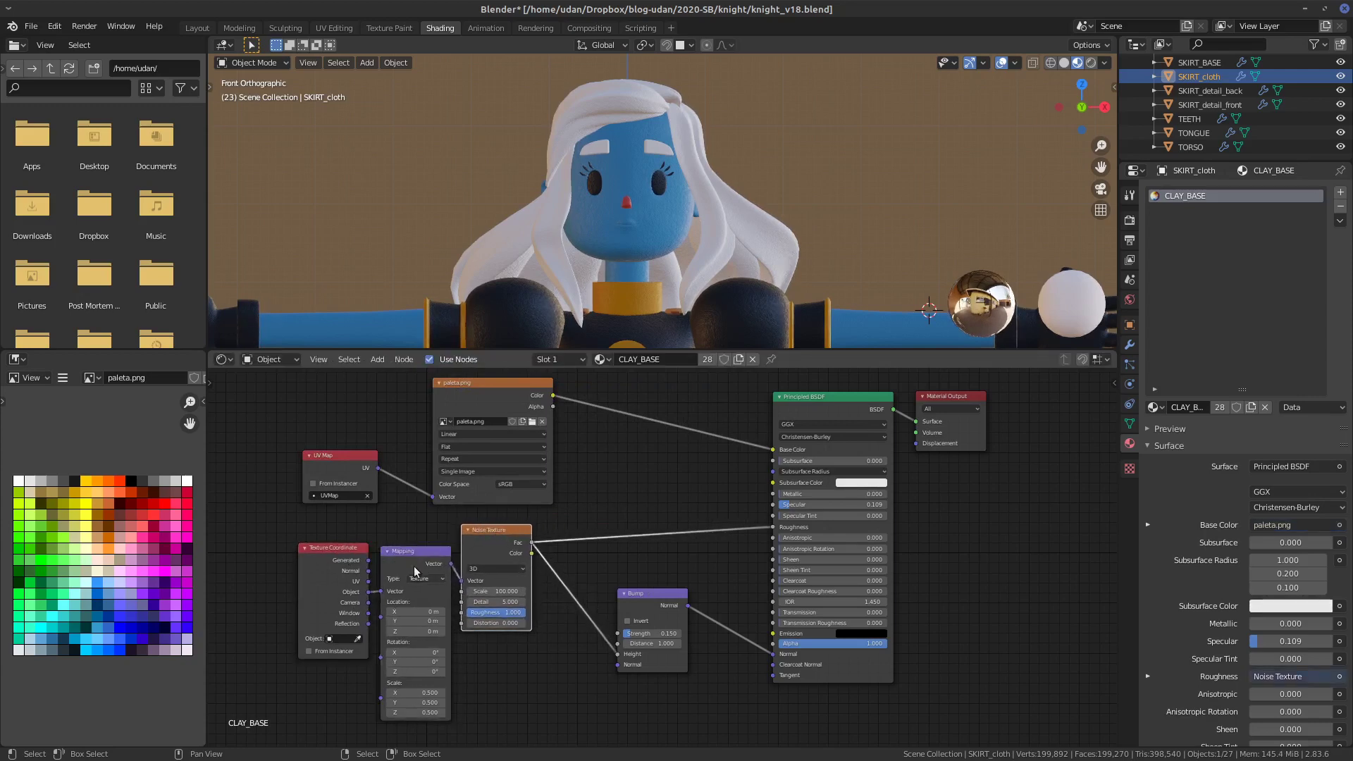
pyautogui.click(346, 550)
pyautogui.moveTo(346, 549); pyautogui.dragTo(339, 550)
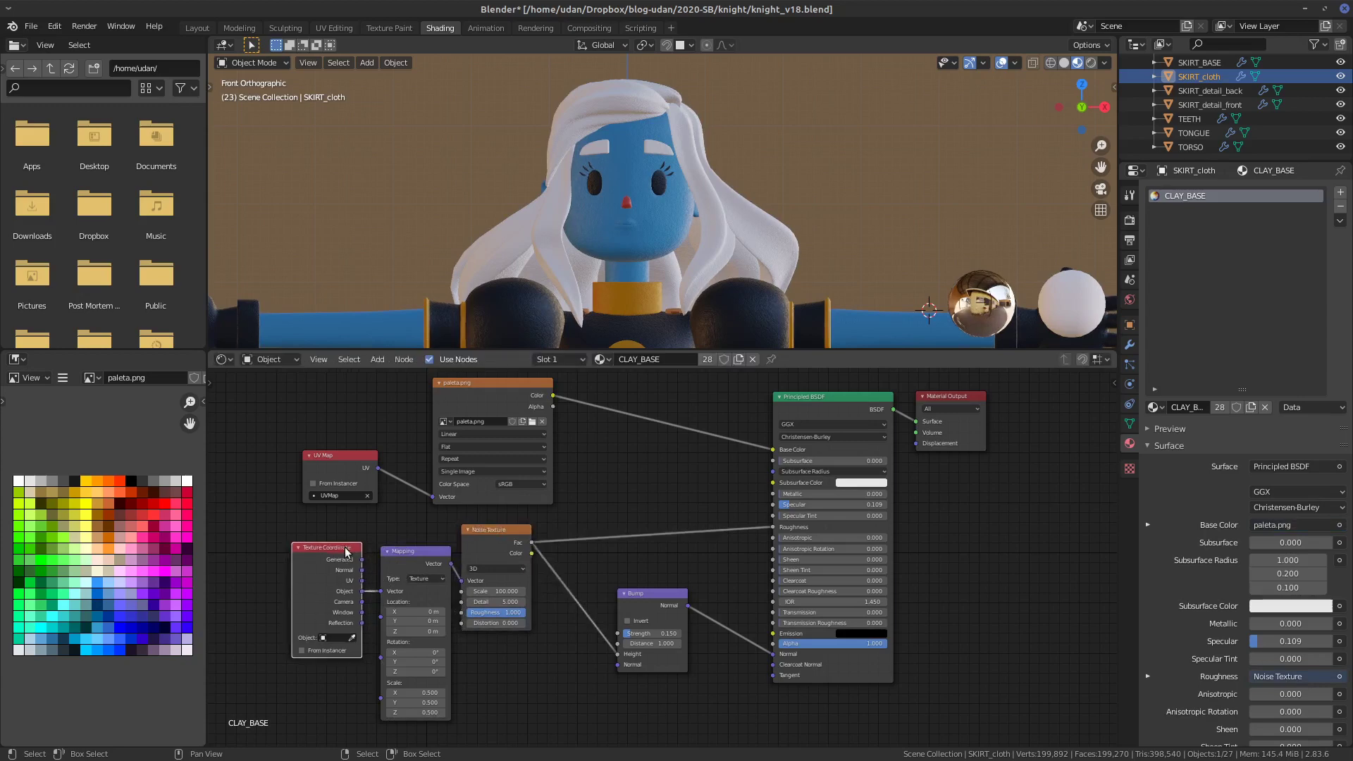
pyautogui.moveTo(660, 595); pyautogui.dragTo(676, 611)
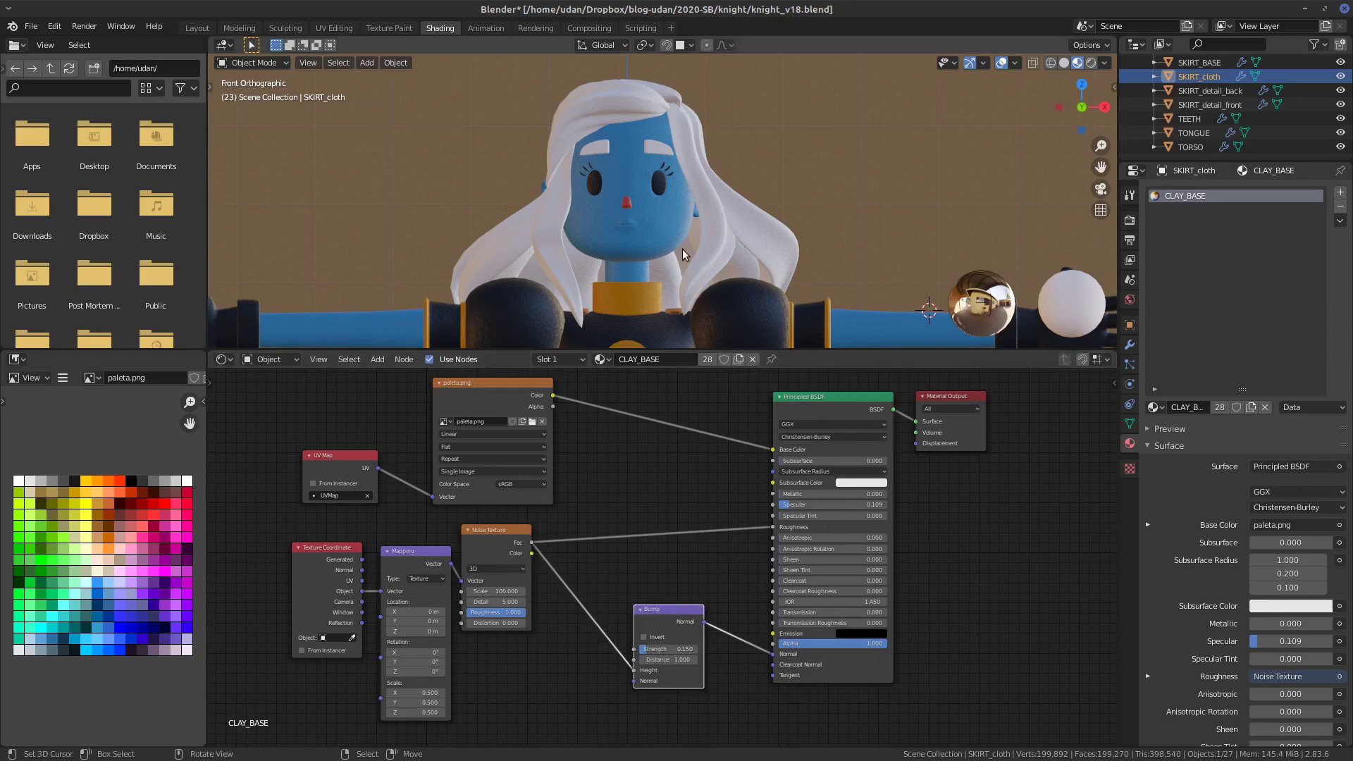
# - Compare the knight's hair with the reference image ref_paranorman_01.jpg, hide the image and select the FACE mesh
pyautogui.click(752, 209)
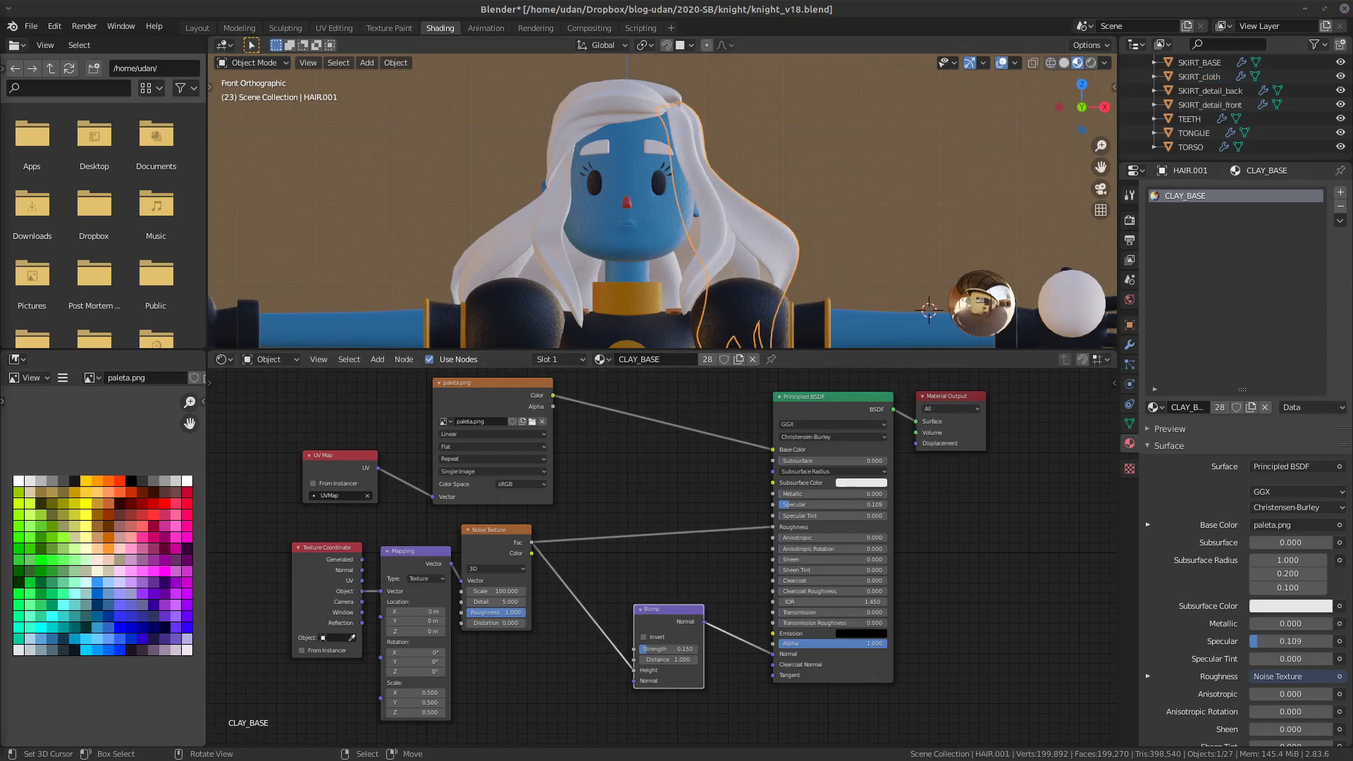
pyautogui.moveTo(0, 176); pyautogui.dragTo(583, 95)
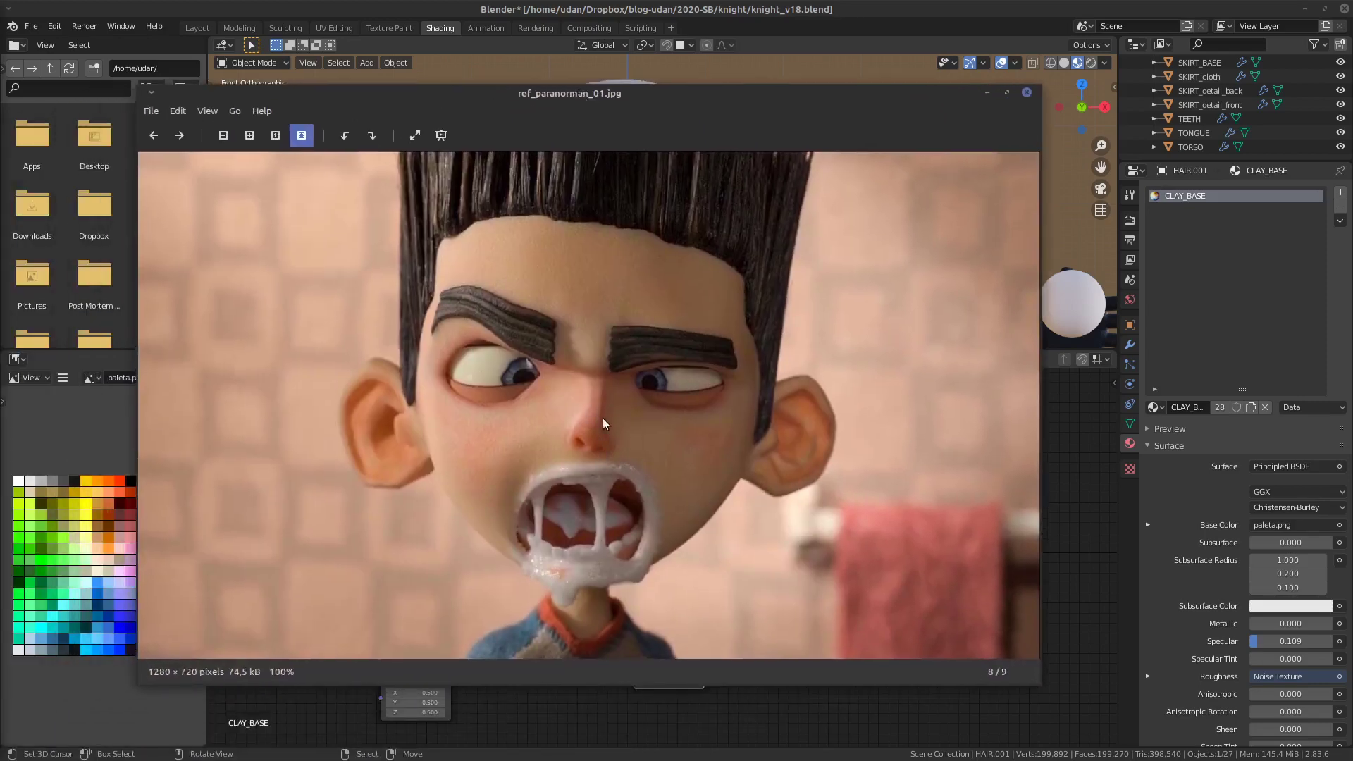
pyautogui.click(988, 94)
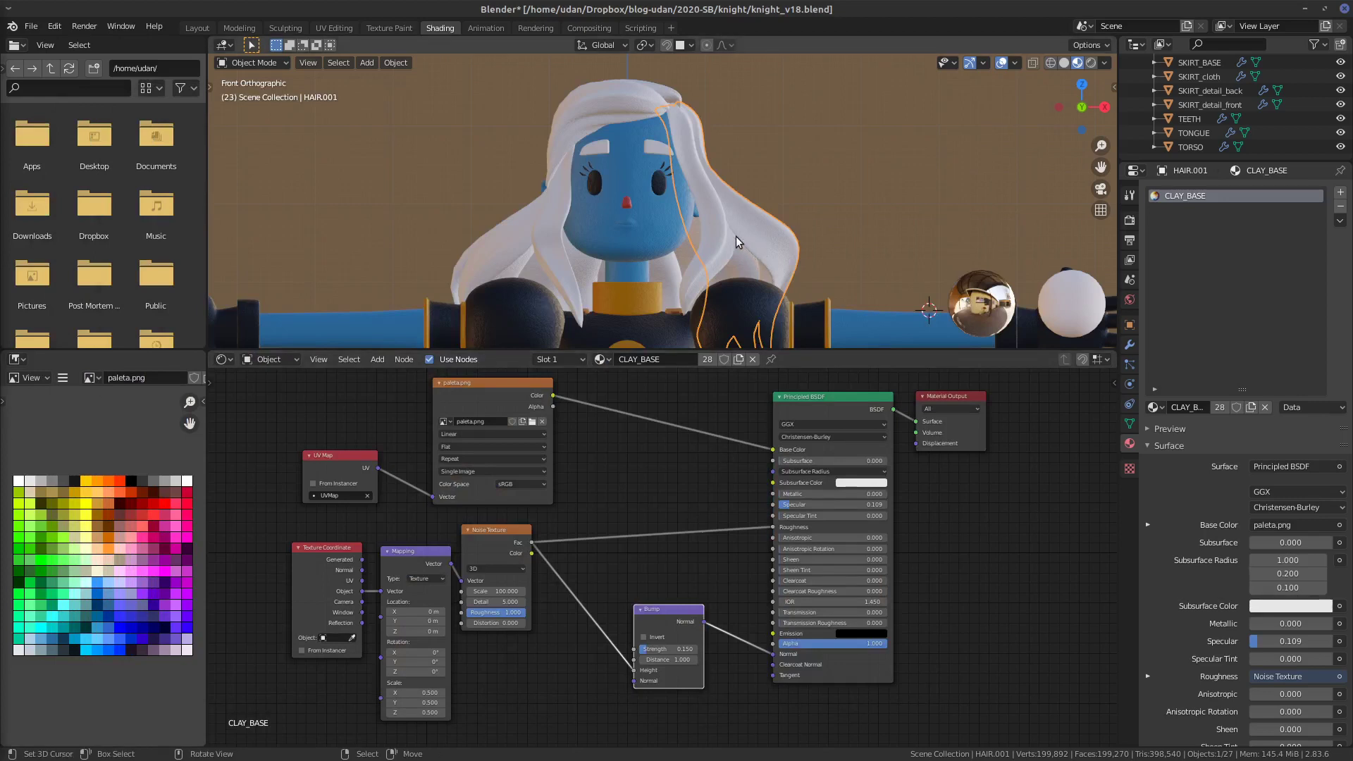
pyautogui.click(673, 244)
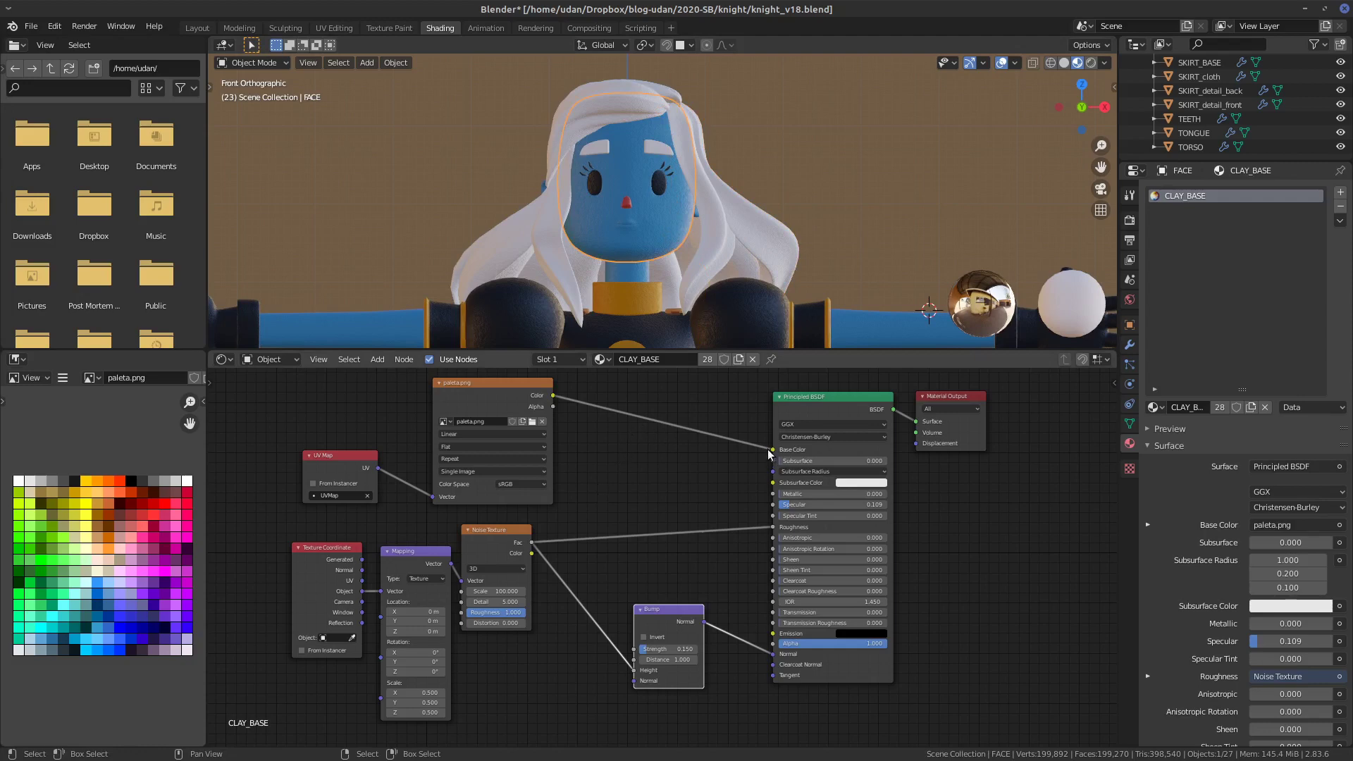
pyautogui.moveTo(770, 450)
pyautogui.mouseDown()
pyautogui.moveTo(748, 454)
pyautogui.moveTo(783, 452)
pyautogui.mouseUp()
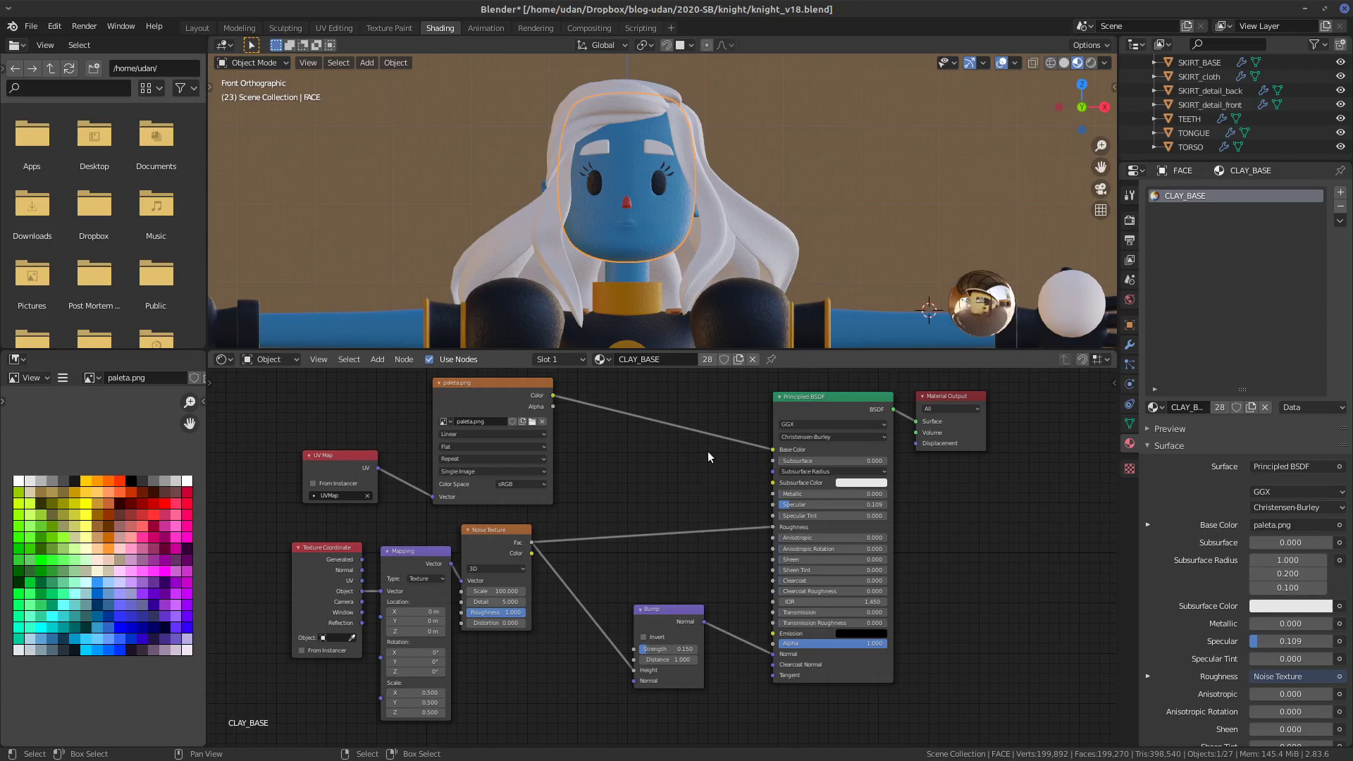
# - Move the Bump, Noise Texture, Mapping and Texture Coordinate nodes down to free space below the paleta.png node
pyautogui.moveTo(969, 573); pyautogui.dragTo(1049, 668)
pyautogui.moveTo(673, 621); pyautogui.dragTo(722, 655)
pyautogui.moveTo(512, 555); pyautogui.dragTo(643, 652)
pyautogui.moveTo(439, 592); pyautogui.dragTo(563, 658)
pyautogui.moveTo(327, 553); pyautogui.dragTo(444, 640)
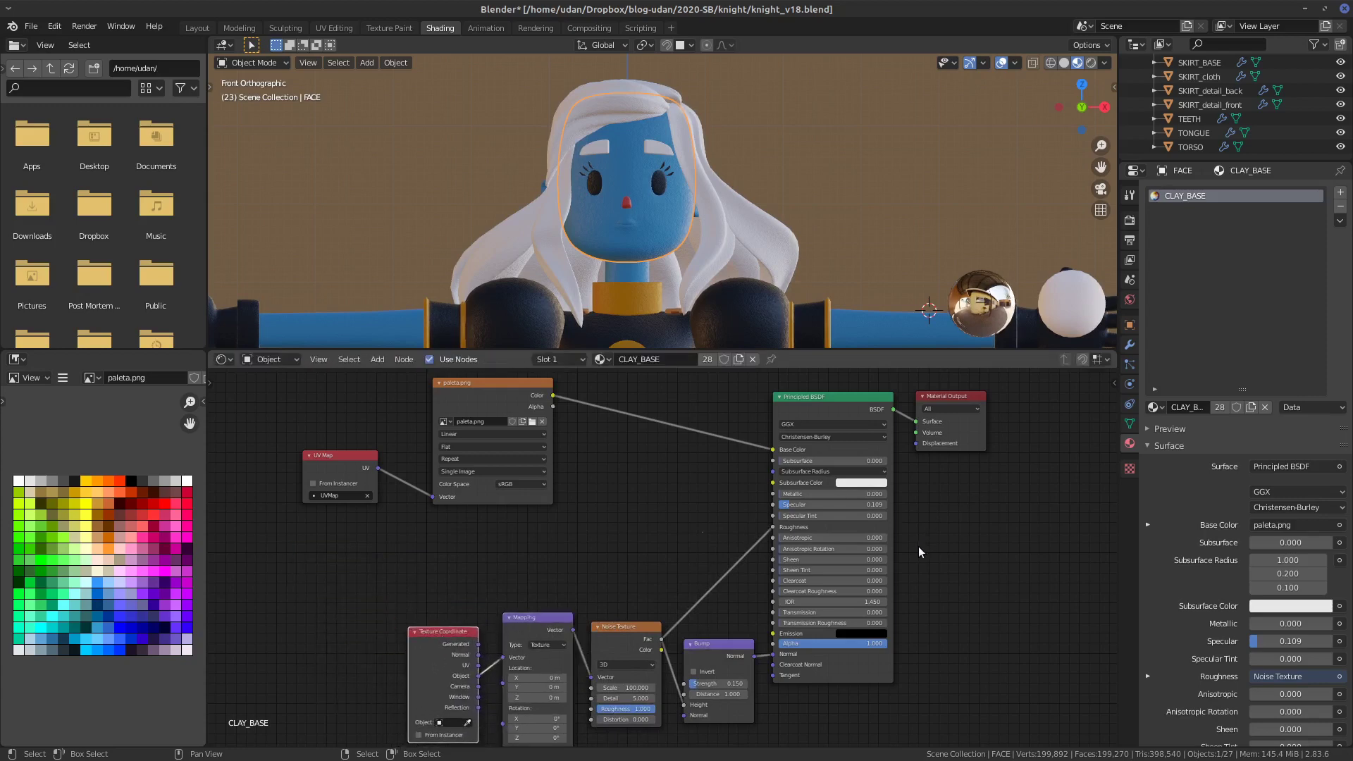
# - Raise the paleta.png and UV Map nodes to widen the gap above the noise chain
pyautogui.moveTo(942, 488); pyautogui.dragTo(972, 537, button='middle')
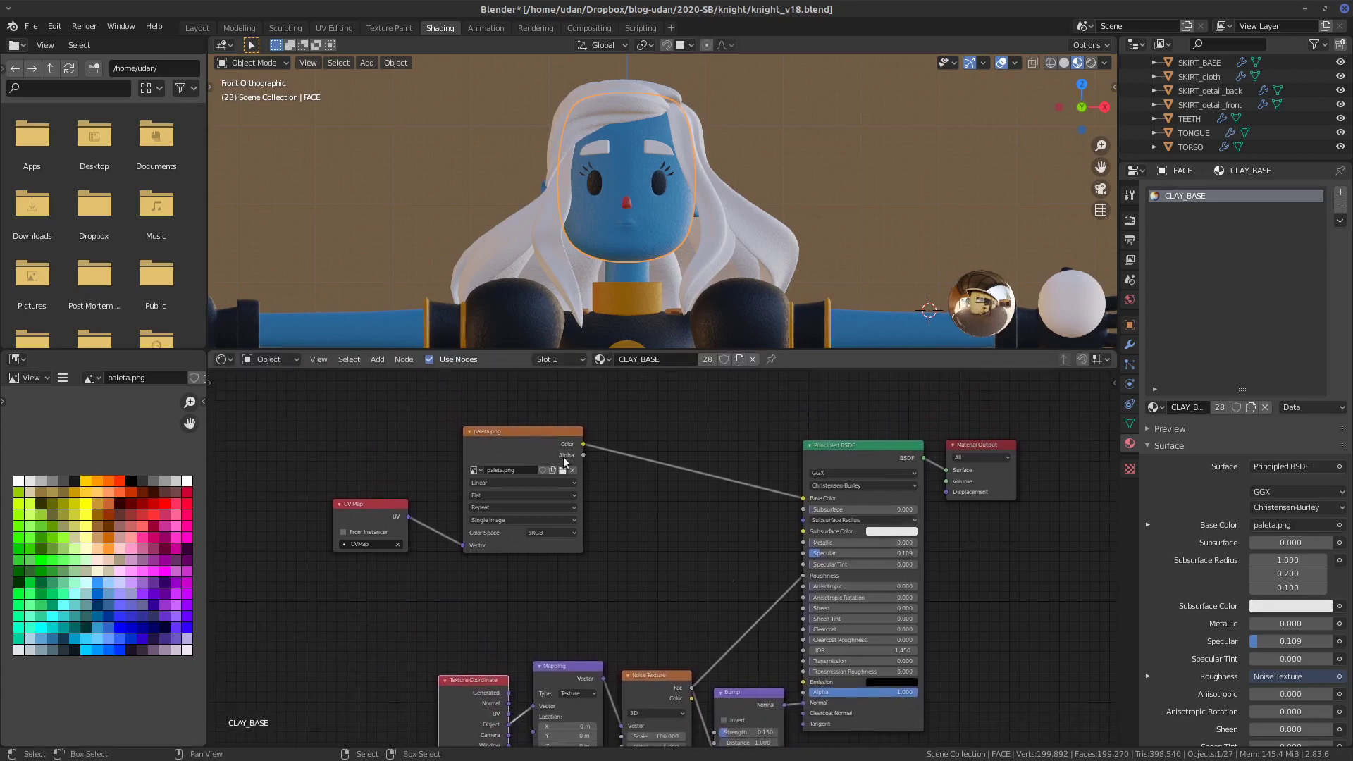
pyautogui.moveTo(533, 436); pyautogui.dragTo(578, 391)
pyautogui.moveTo(368, 530); pyautogui.dragTo(368, 479)
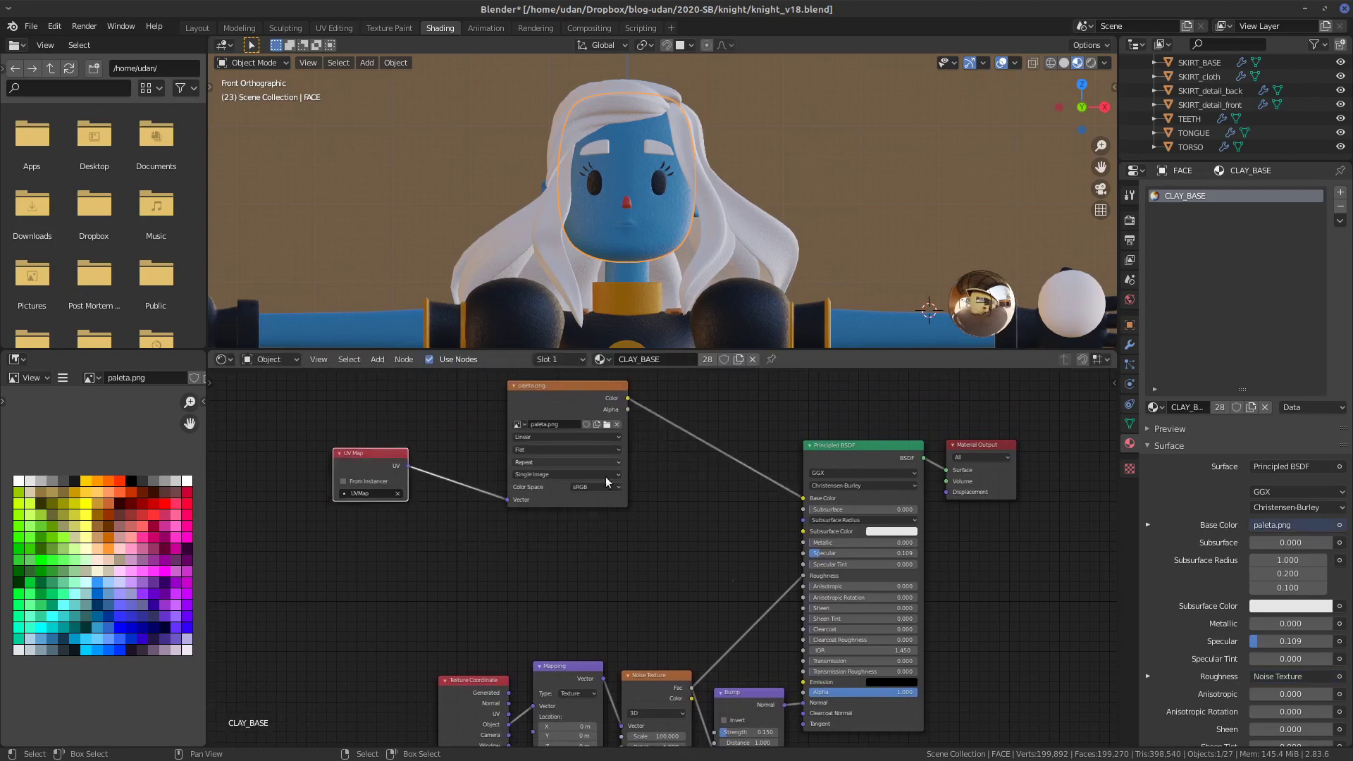
pyautogui.moveTo(703, 545); pyautogui.dragTo(734, 558, button='middle')
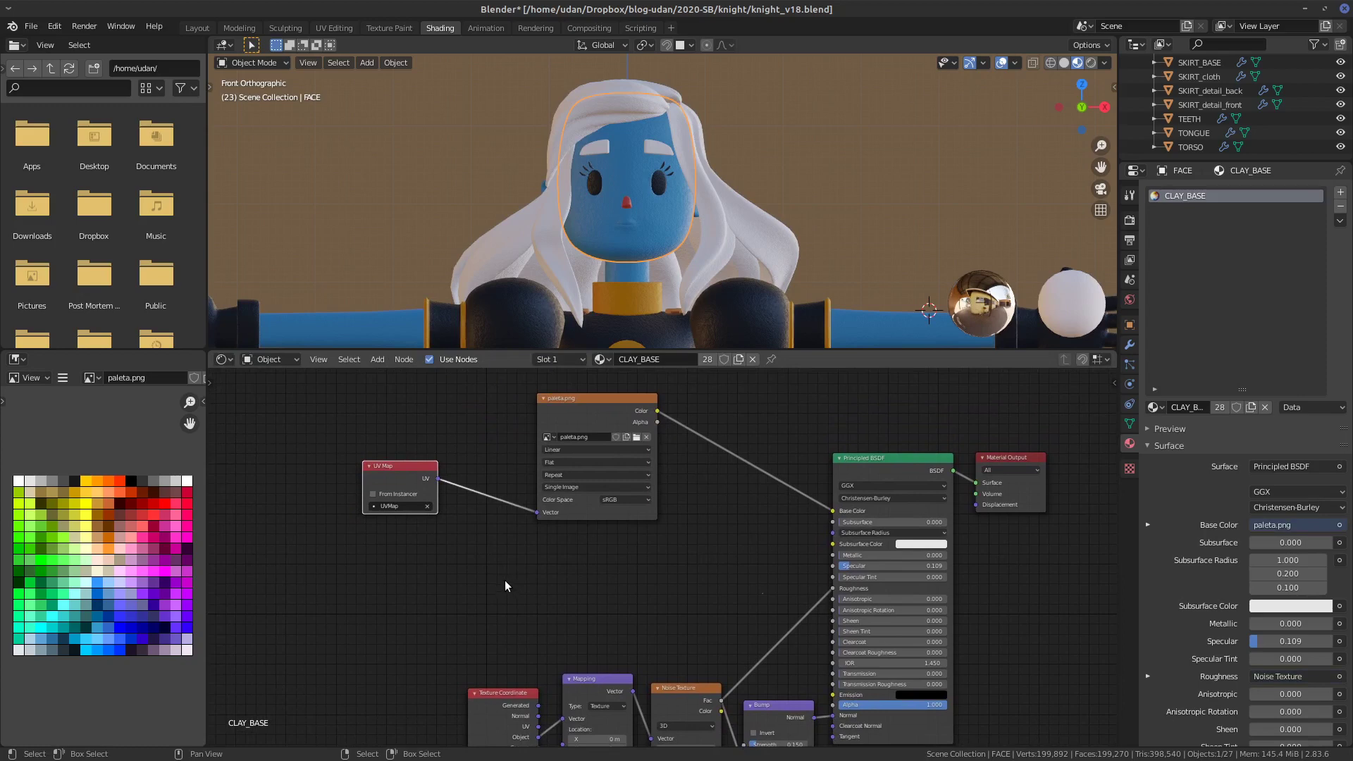
# - Annotate the node area with a circled "input", "con valor" and an arrow toward the Principled BSDF, and erase the notes
pyautogui.press('d')
pyautogui.moveTo(455, 573); pyautogui.dragTo(459, 600)
pyautogui.click(457, 568)
pyautogui.moveTo(465, 581)
pyautogui.mouseDown()
pyautogui.moveTo(466, 596)
pyautogui.moveTo(518, 568)
pyautogui.moveTo(533, 580)
pyautogui.mouseUp()
pyautogui.moveTo(421, 594)
pyautogui.mouseDown()
pyautogui.moveTo(533, 595)
pyautogui.moveTo(461, 550)
pyautogui.mouseUp()
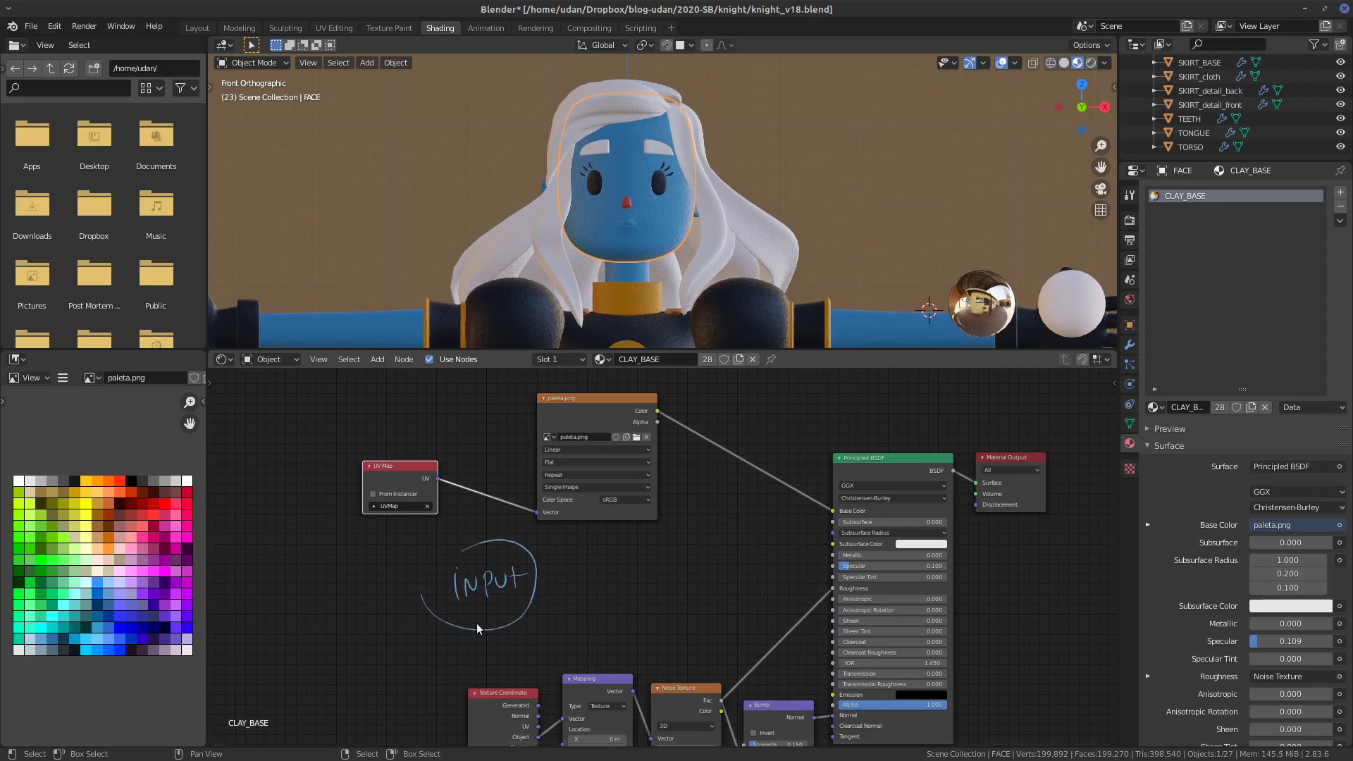
pyautogui.moveTo(546, 589)
pyautogui.mouseDown()
pyautogui.moveTo(678, 587)
pyautogui.moveTo(637, 625)
pyautogui.moveTo(644, 604)
pyautogui.mouseUp()
pyautogui.moveTo(648, 625); pyautogui.dragTo(675, 619)
pyautogui.moveTo(681, 606)
pyautogui.mouseDown()
pyautogui.moveTo(698, 610)
pyautogui.moveTo(796, 529)
pyautogui.mouseUp()
pyautogui.moveTo(778, 536); pyautogui.dragTo(791, 543)
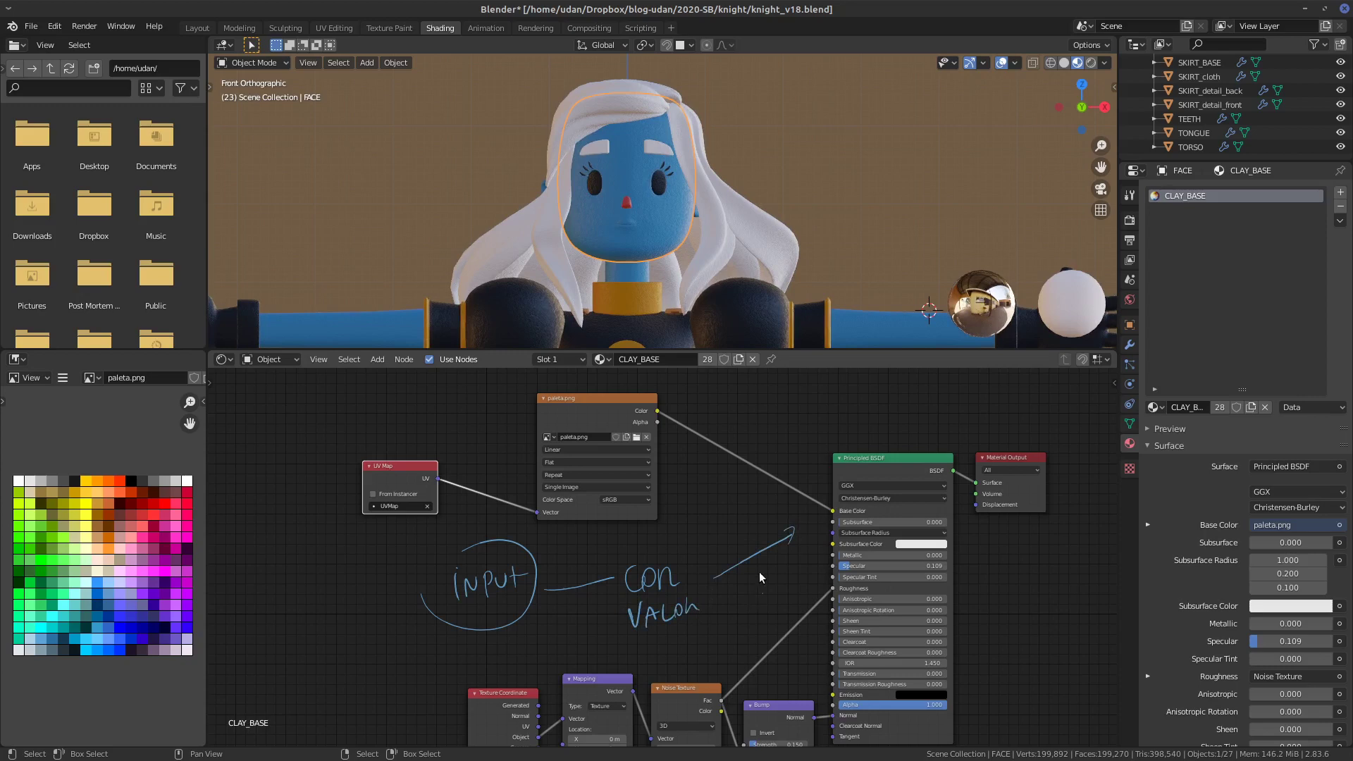
pyautogui.moveTo(767, 550)
pyautogui.keyDown('ctrl'); pyautogui.mouseDown()
pyautogui.moveTo(701, 595)
pyautogui.moveTo(641, 574)
pyautogui.moveTo(432, 620)
pyautogui.moveTo(513, 620)
pyautogui.moveTo(518, 557)
pyautogui.moveTo(530, 555)
pyautogui.moveTo(527, 583)
pyautogui.moveTo(697, 607)
pyautogui.mouseUp(); pyautogui.keyUp('ctrl')
# - Add a Geometry input node in the gap between the UV Map and Texture Coordinate nodes
pyautogui.hotkey('shift', 'a')
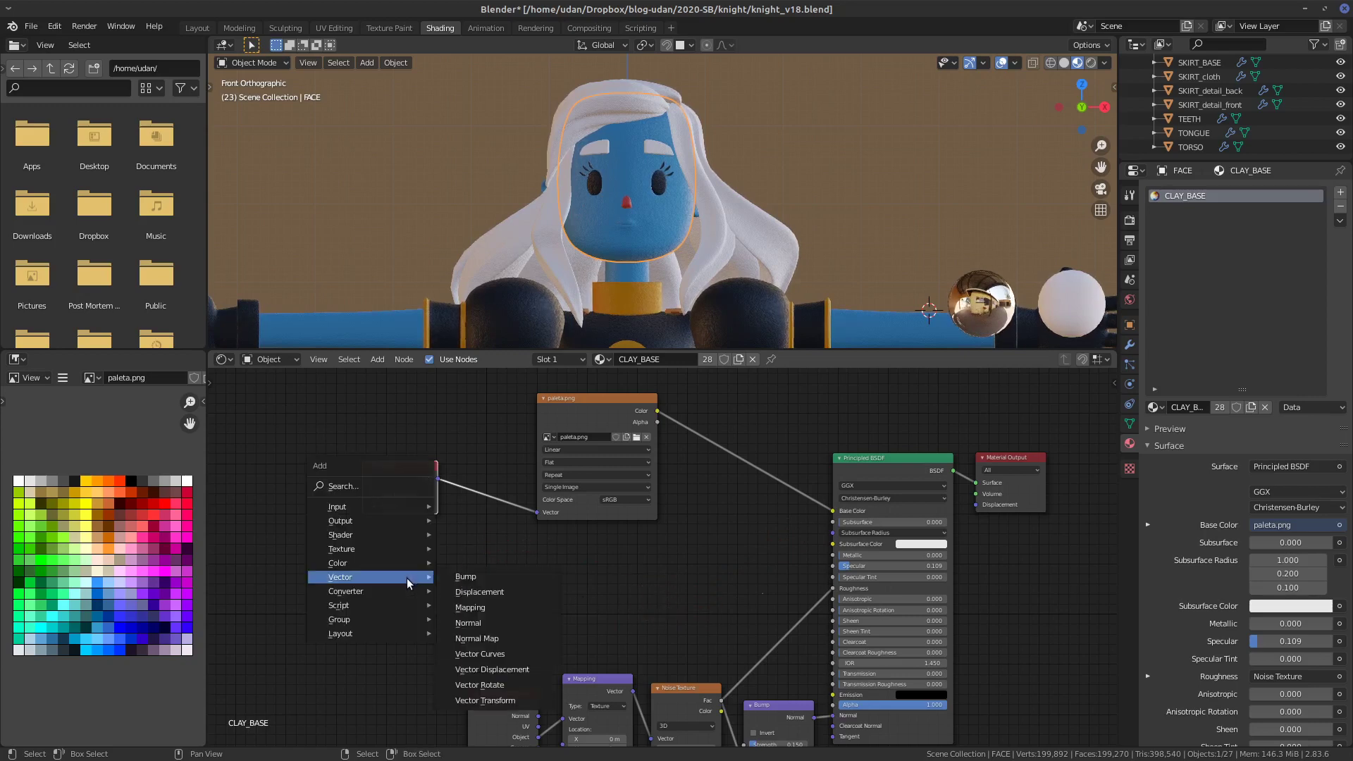
pyautogui.moveTo(382, 506)
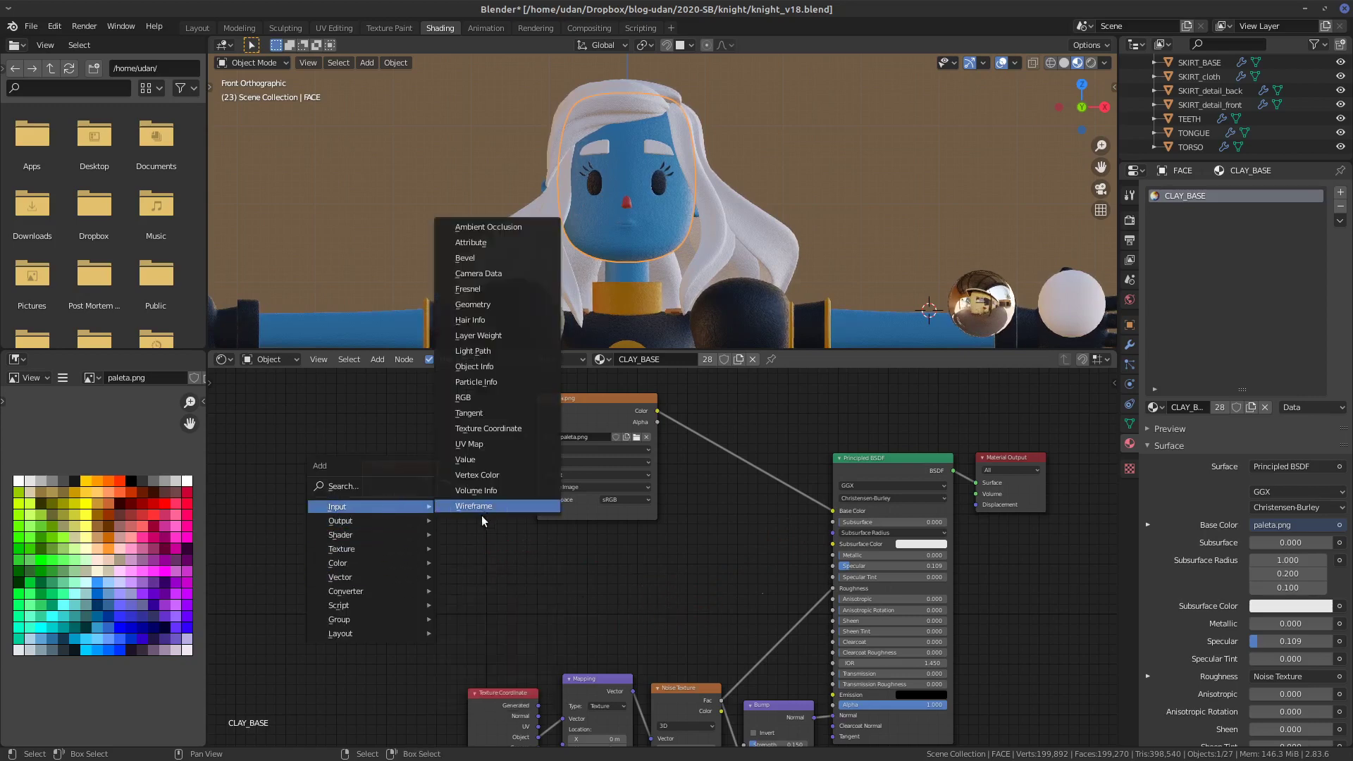
pyautogui.click(494, 304)
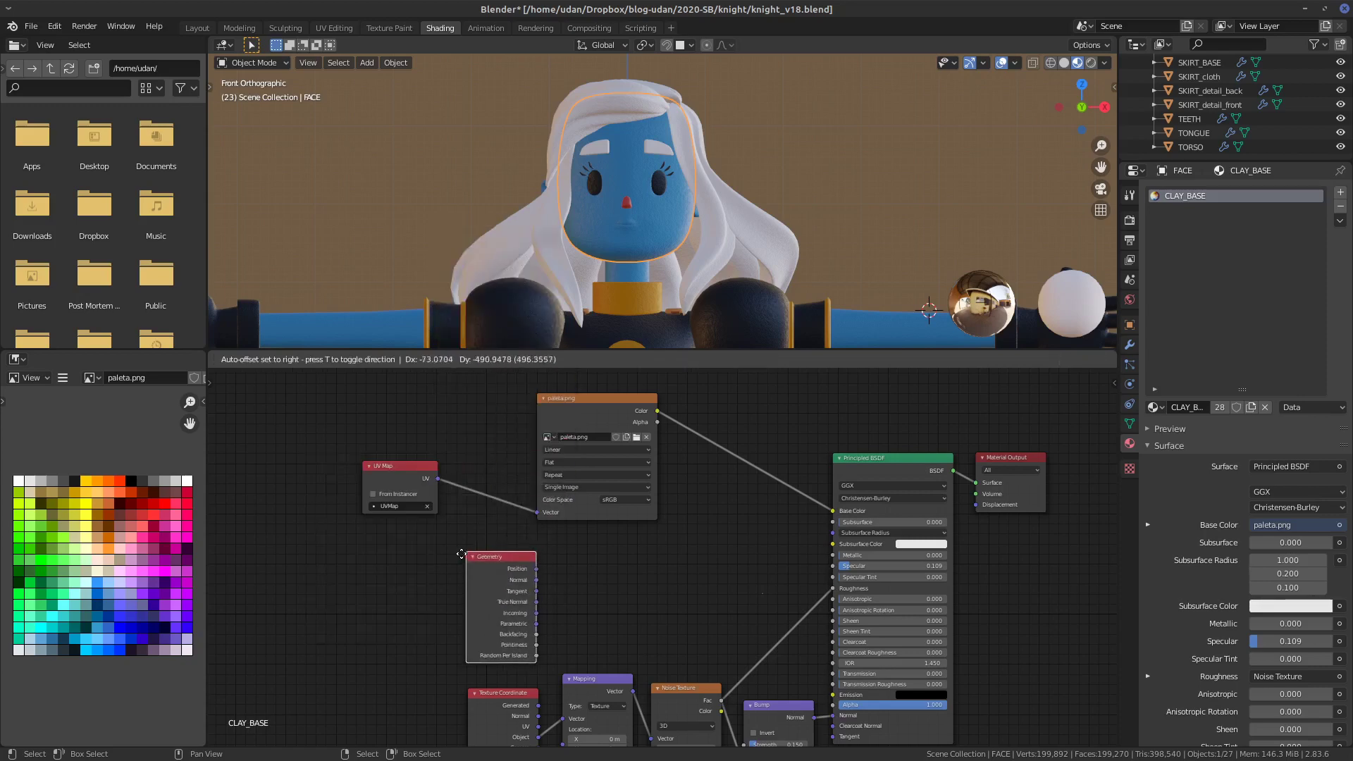
pyautogui.click(463, 554)
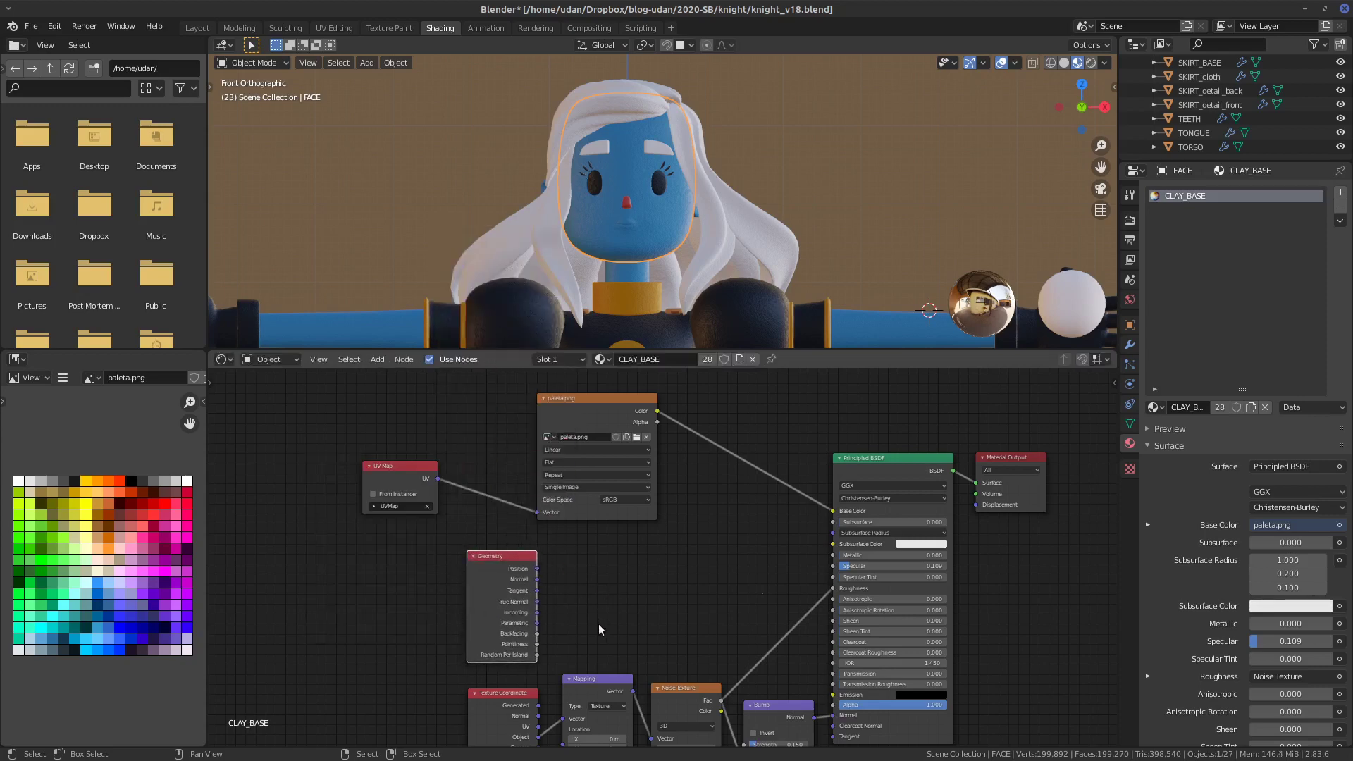
pyautogui.scroll(3, 598, 624)
pyautogui.moveTo(505, 642); pyautogui.dragTo(572, 597, button='middle')
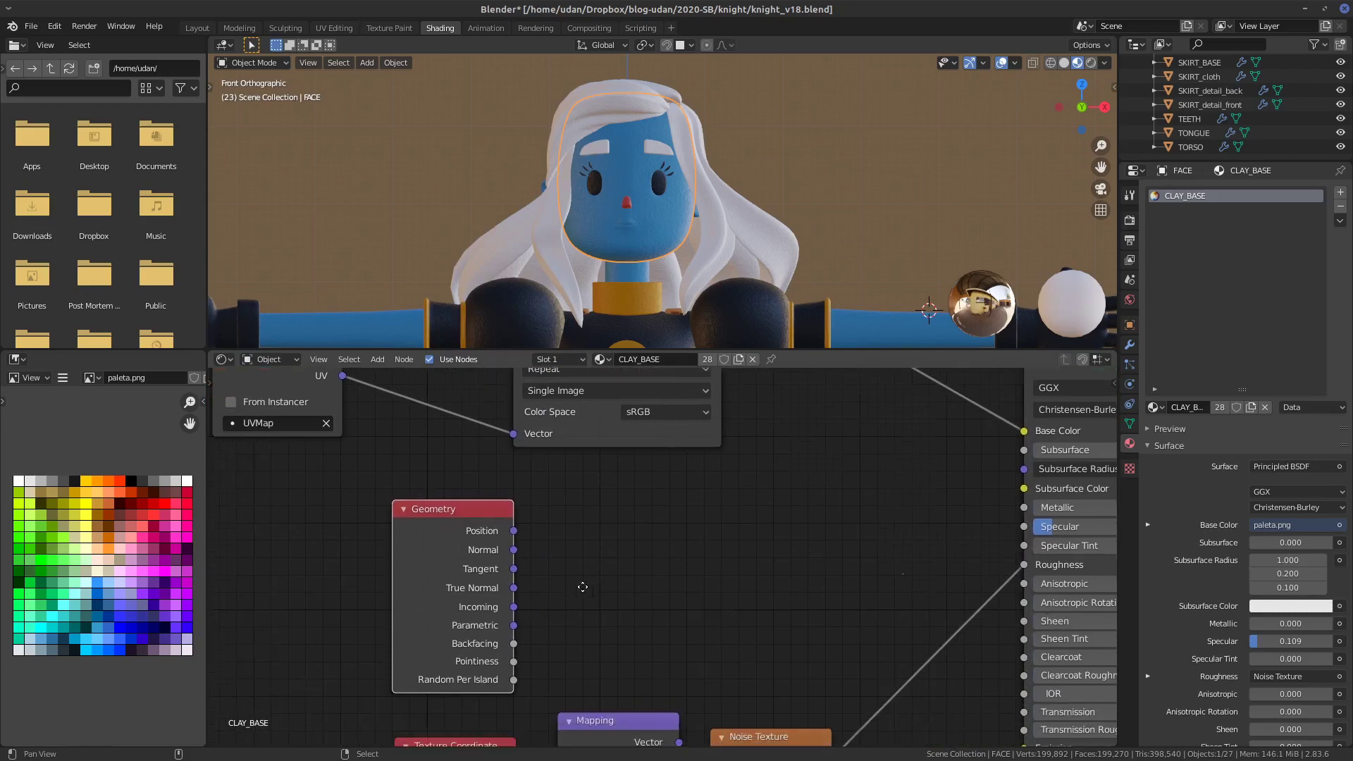
# - Circle the Geometry node's Pointiness output, preview Rendered shading briefly, return to Material Preview and erase the mark
pyautogui.press('d')
pyautogui.moveTo(511, 652); pyautogui.dragTo(520, 654)
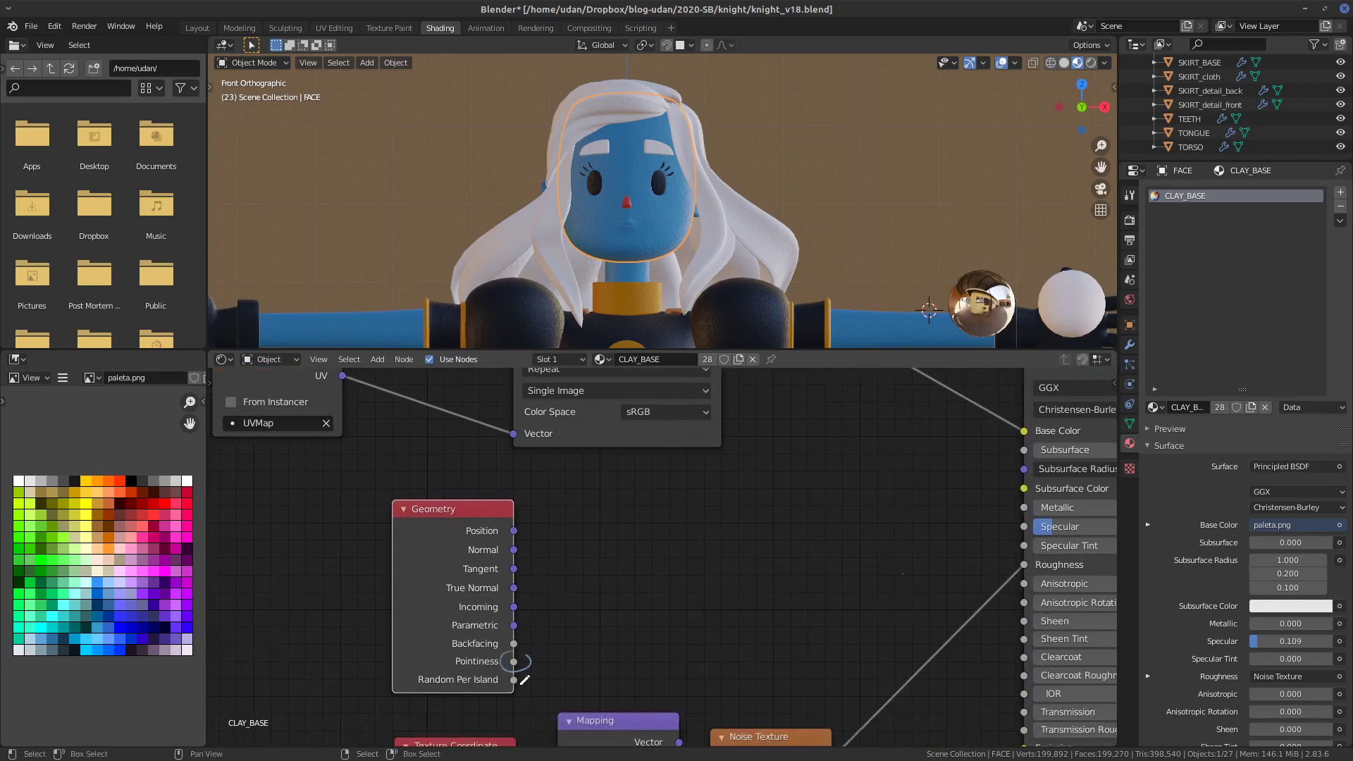
pyautogui.click(1092, 62)
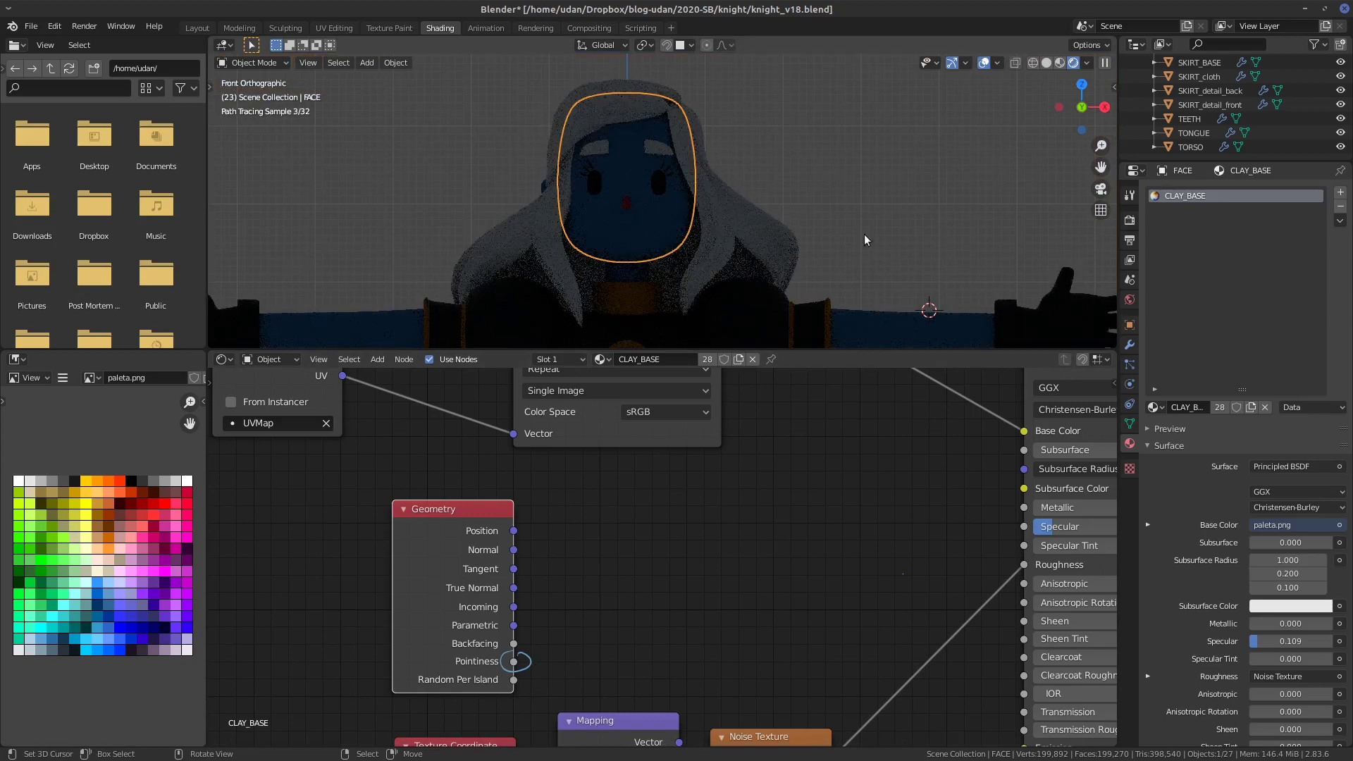
pyautogui.click(1060, 62)
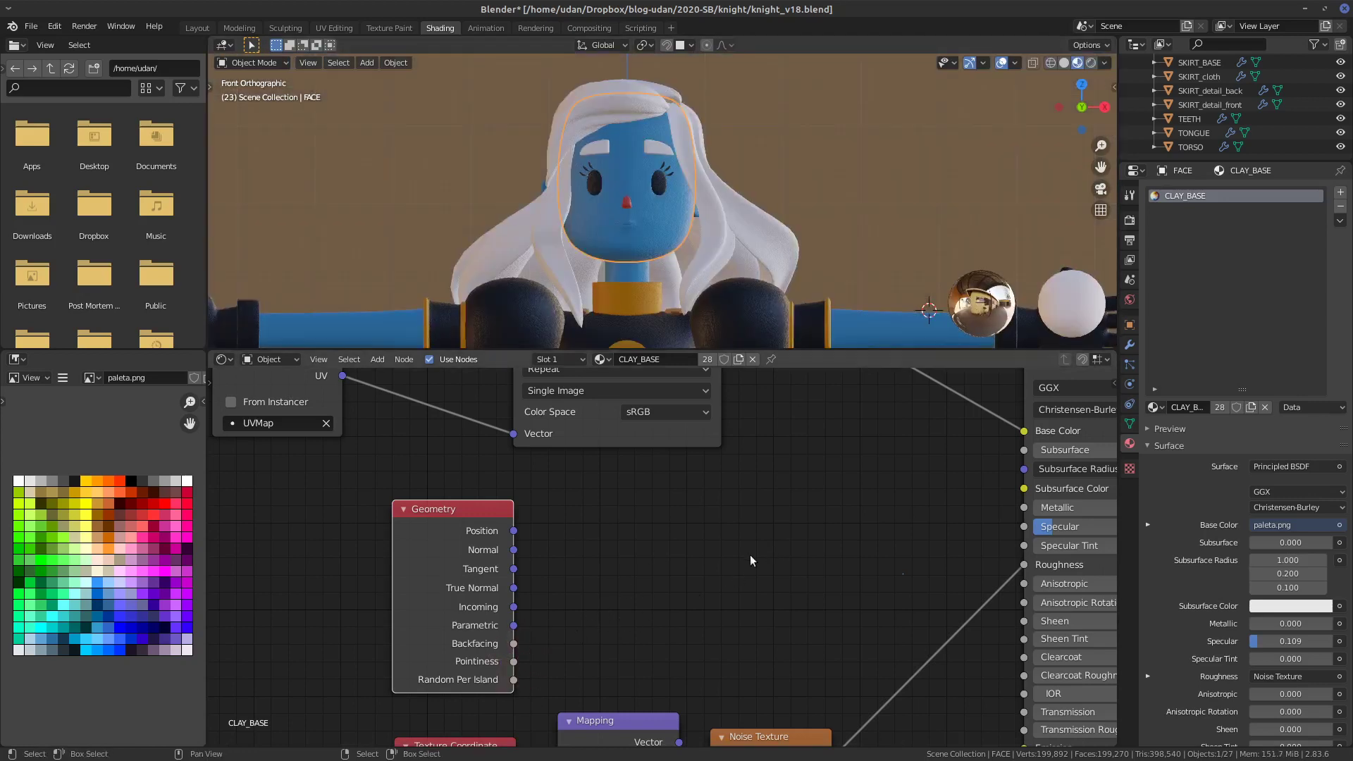
pyautogui.moveTo(723, 561); pyautogui.dragTo(652, 599, button='middle')
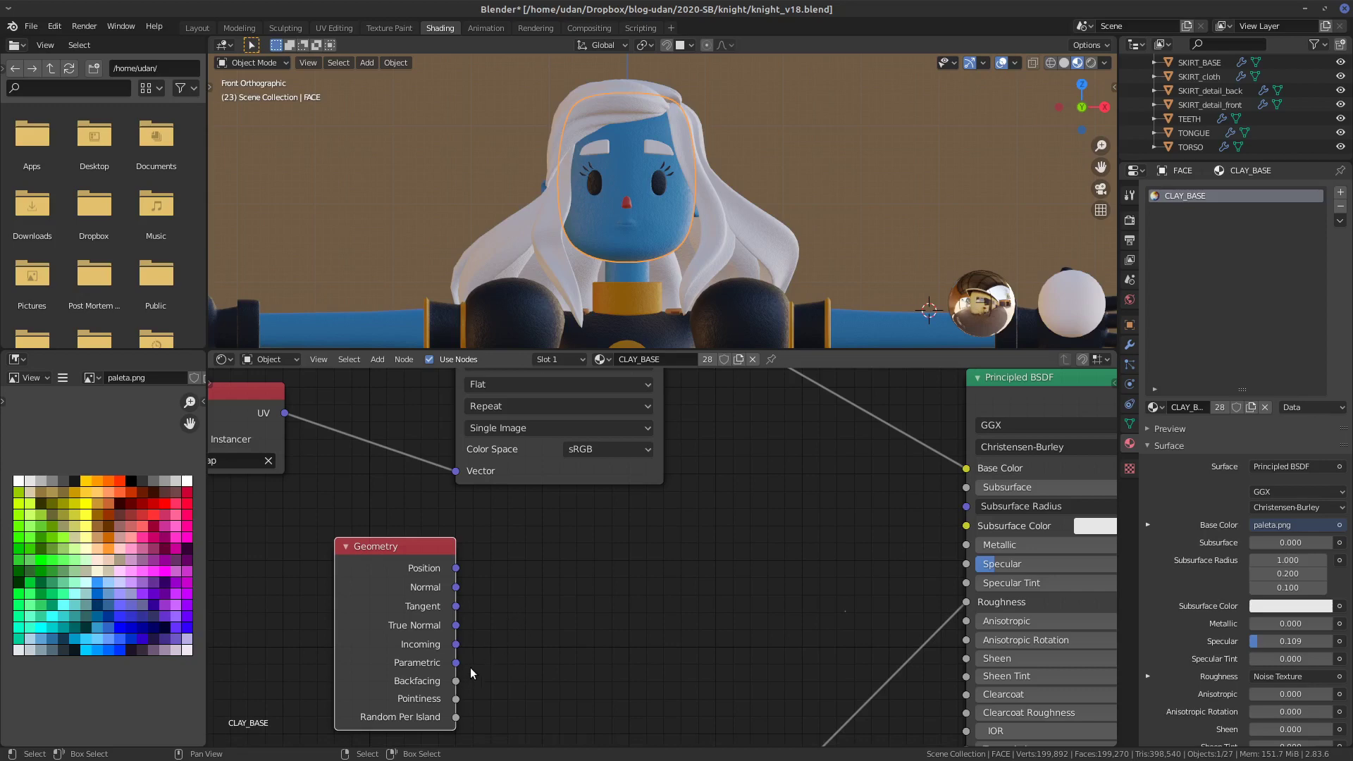
# - Preview the knight in Rendered shading and set the World's viewport display color to 0.411 grey
pyautogui.moveTo(456, 698); pyautogui.dragTo(773, 346)
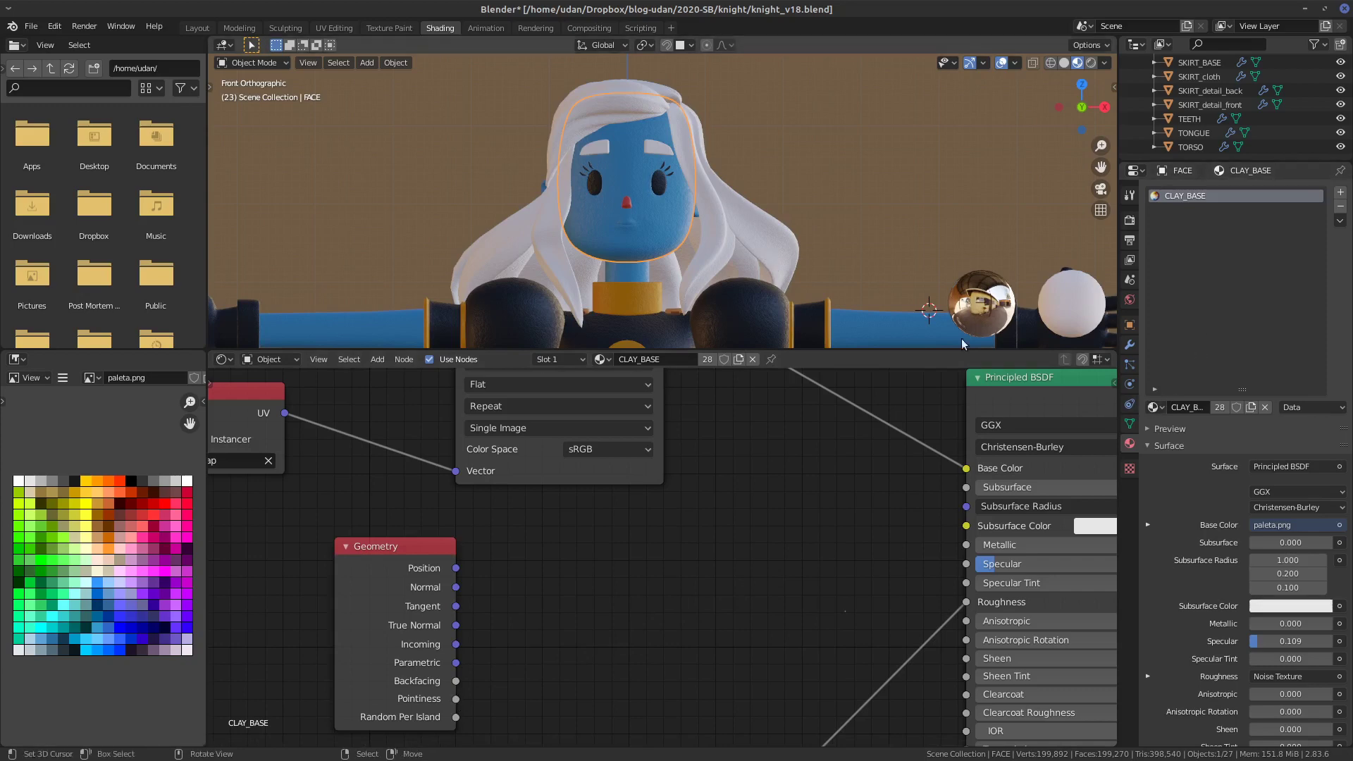
pyautogui.click(1131, 300)
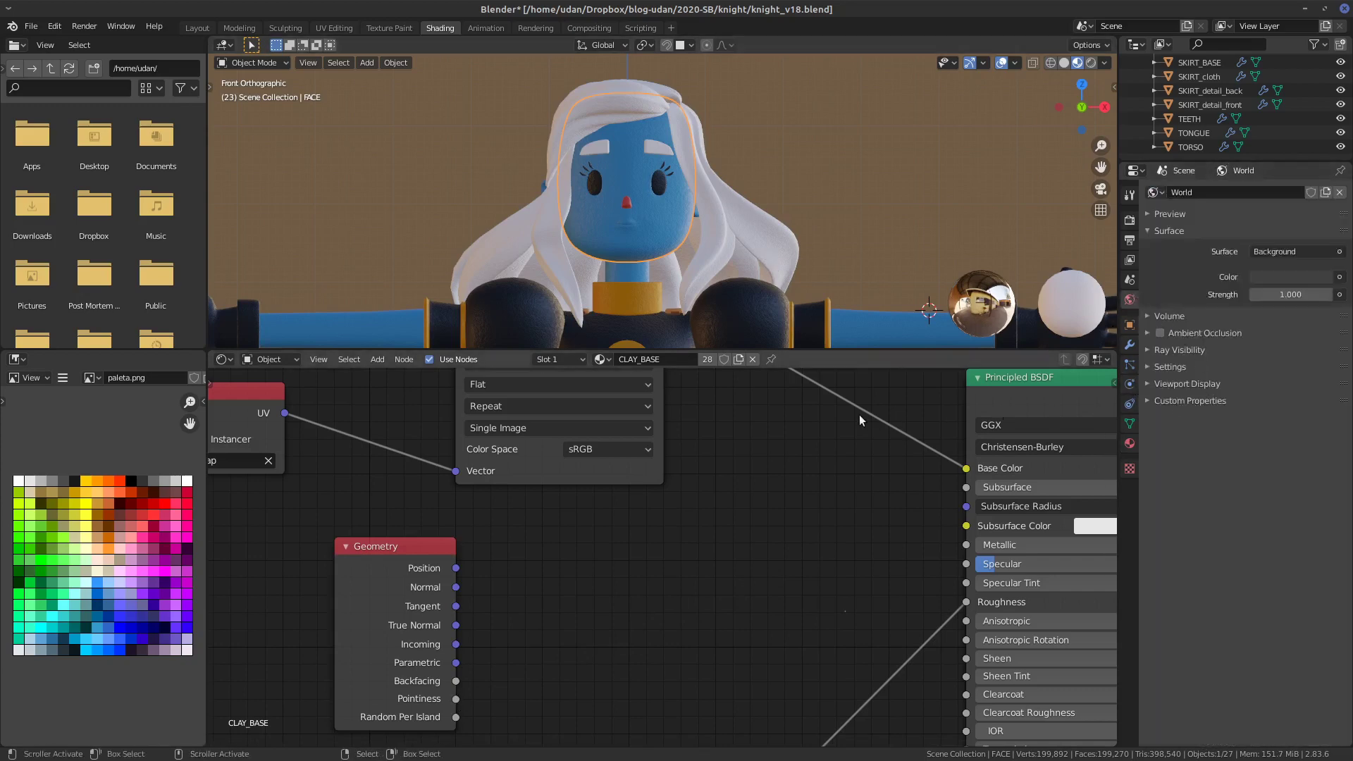
pyautogui.click(1092, 63)
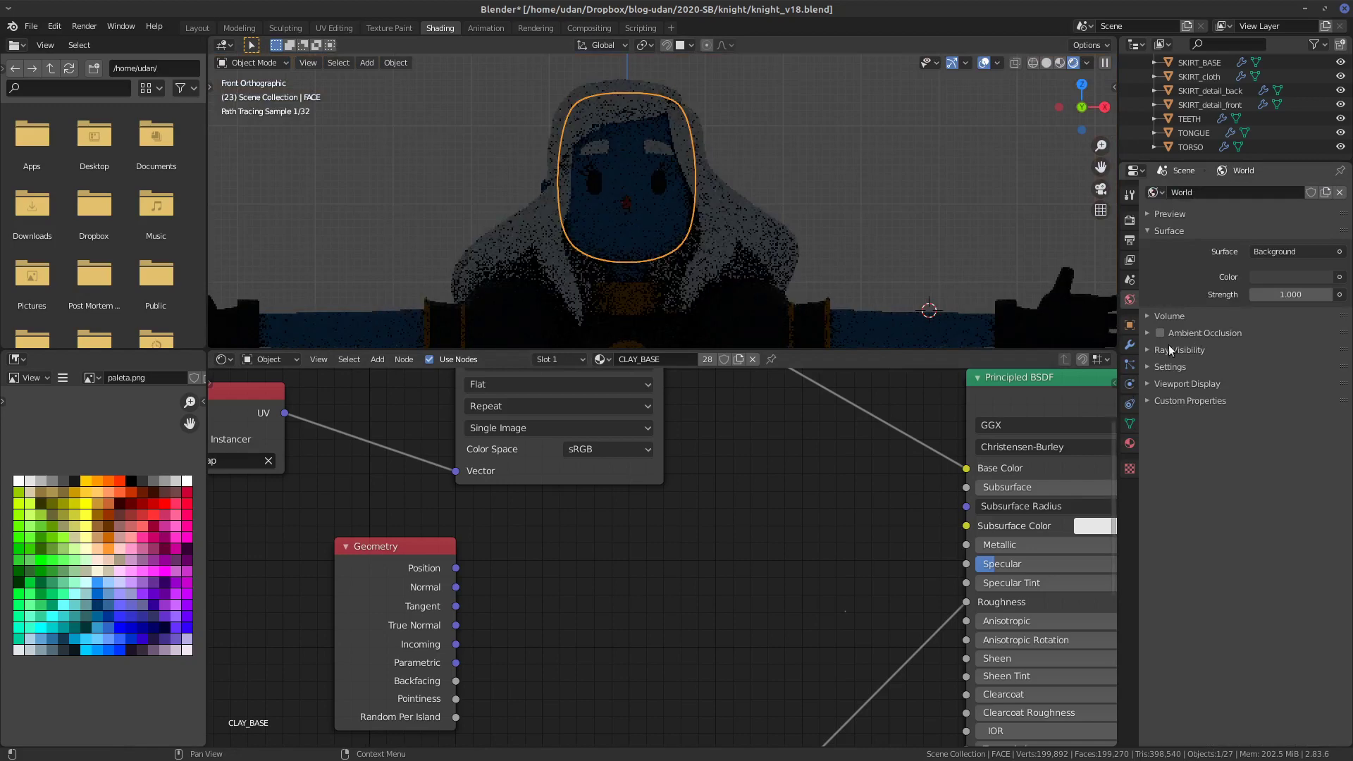
pyautogui.click(1177, 383)
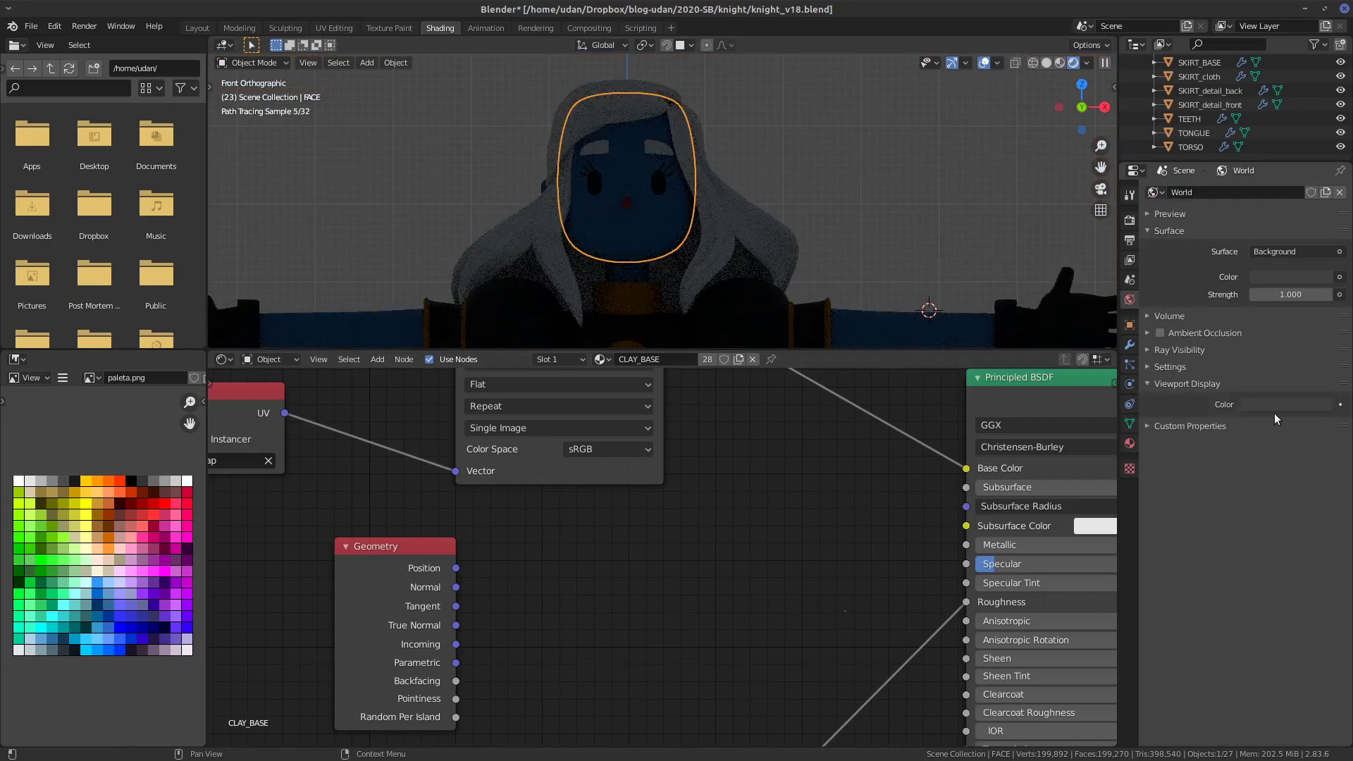
pyautogui.click(1277, 405)
pyautogui.click(1321, 255)
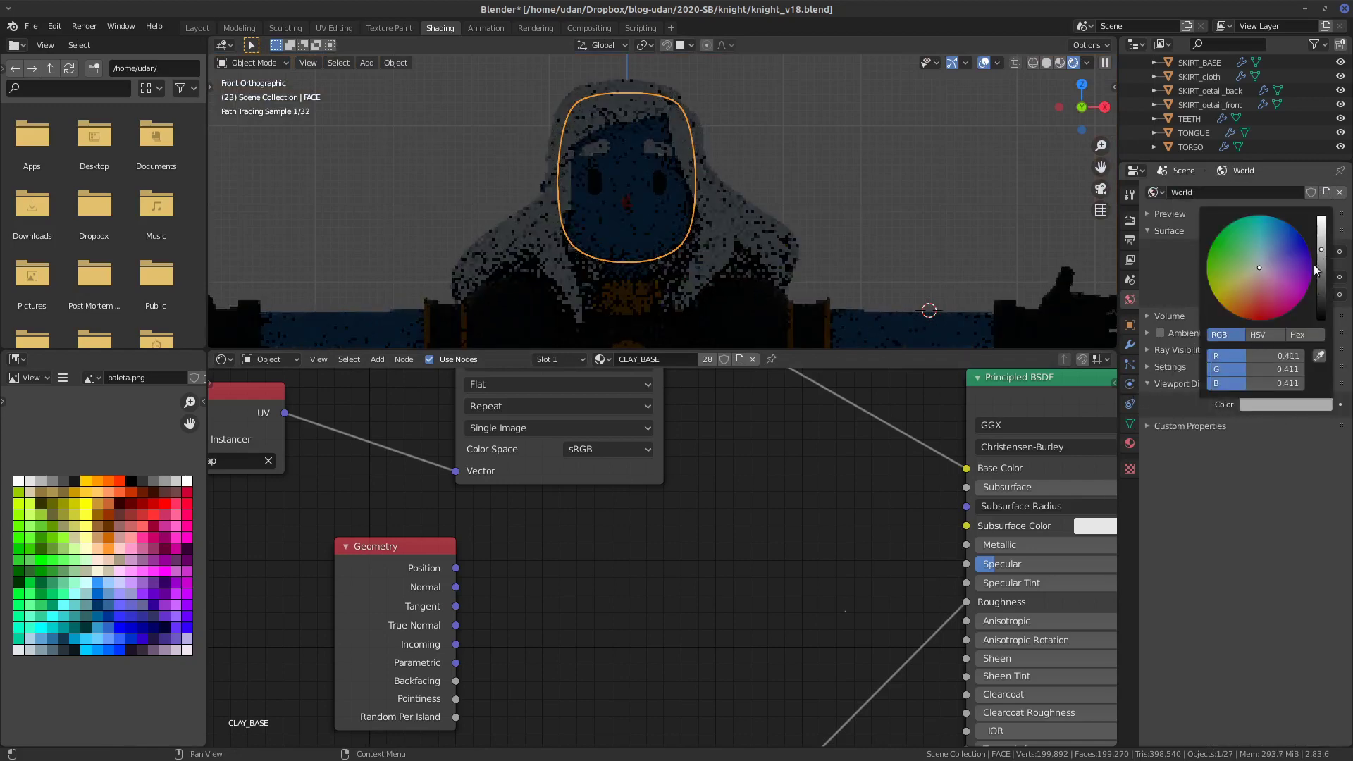
# - Enable Ambient Occlusion for the World and expand its settings
pyautogui.click(1161, 333)
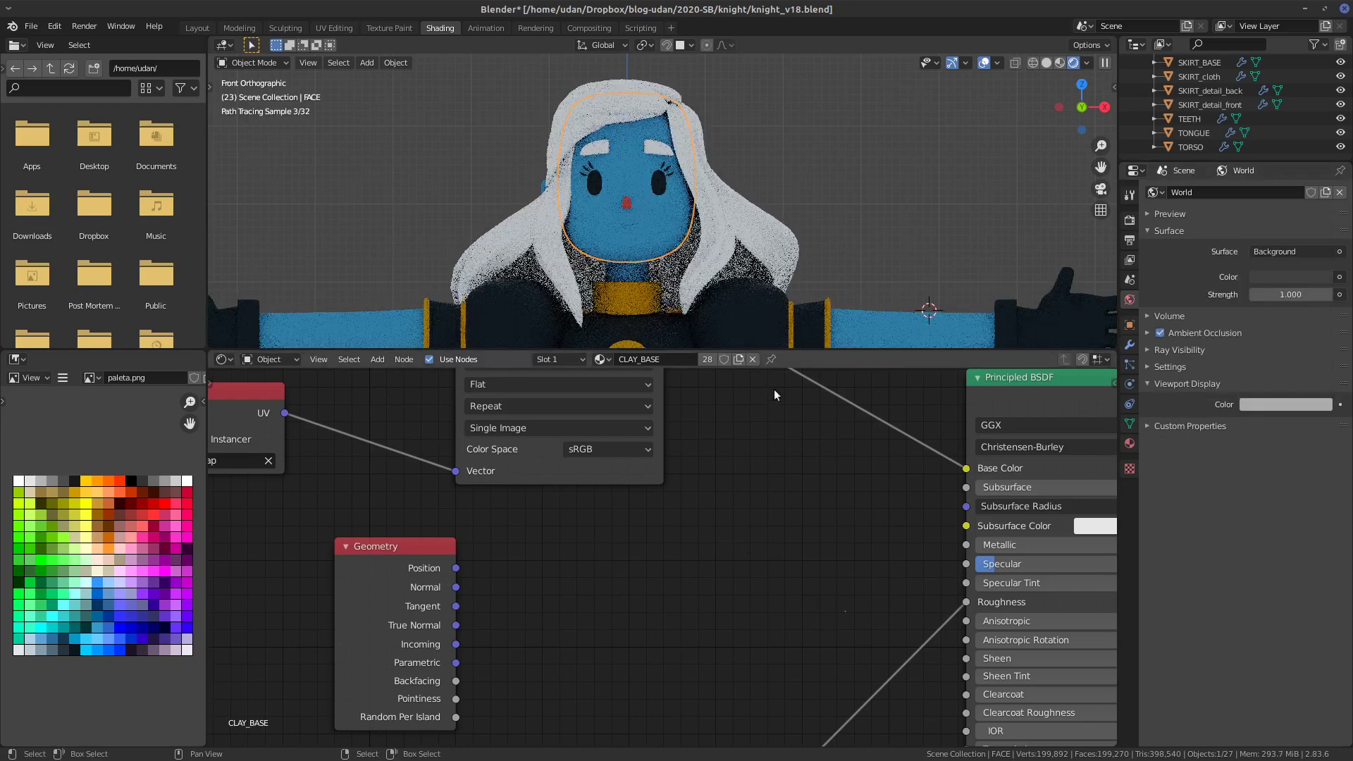
pyautogui.scroll(1, 825, 196)
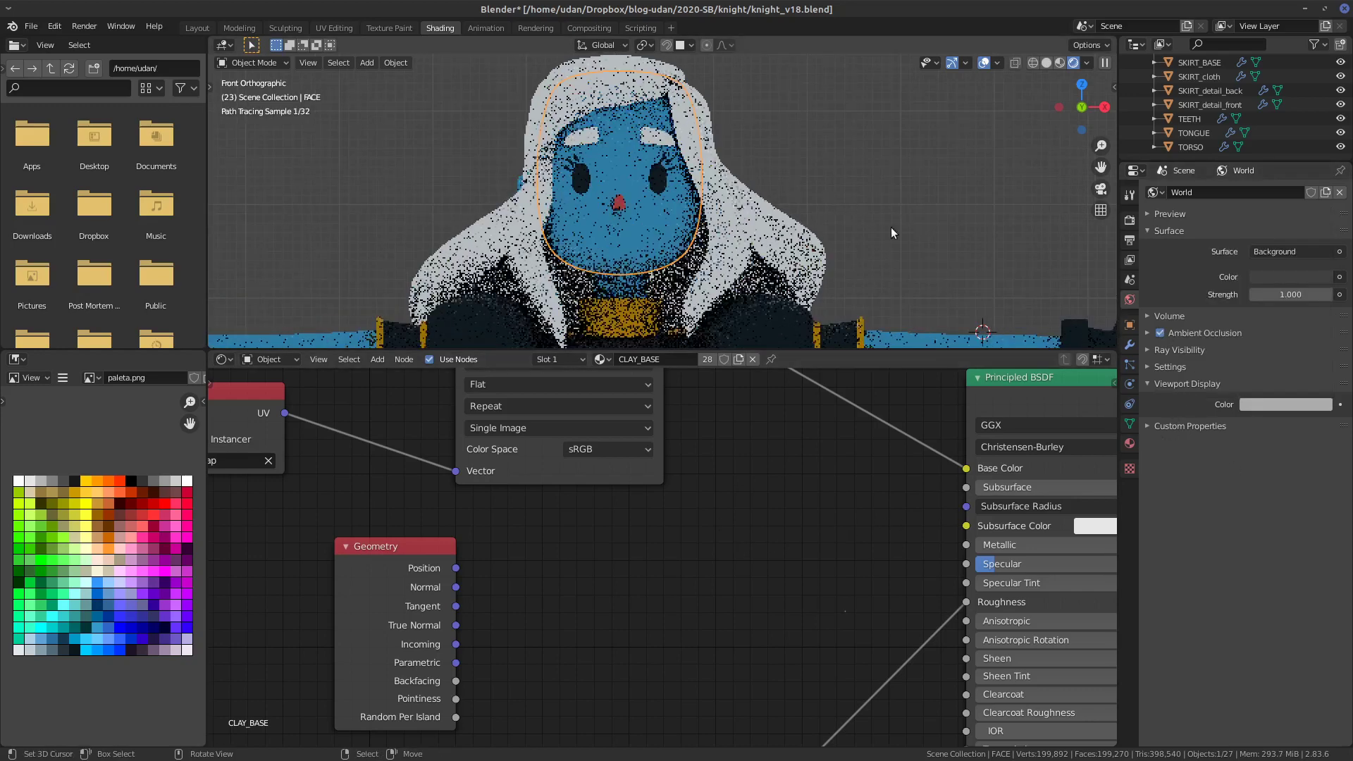
pyautogui.scroll(1, 891, 233)
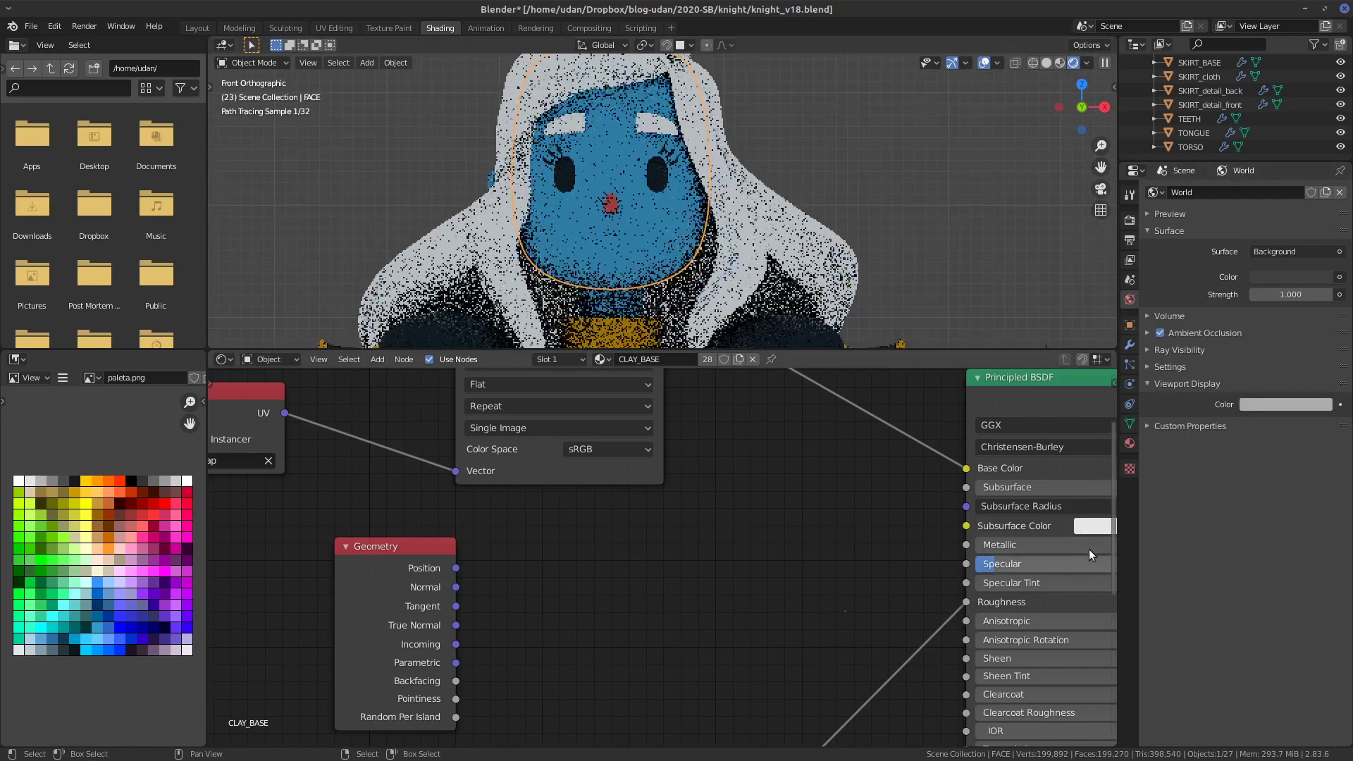
pyautogui.click(1170, 333)
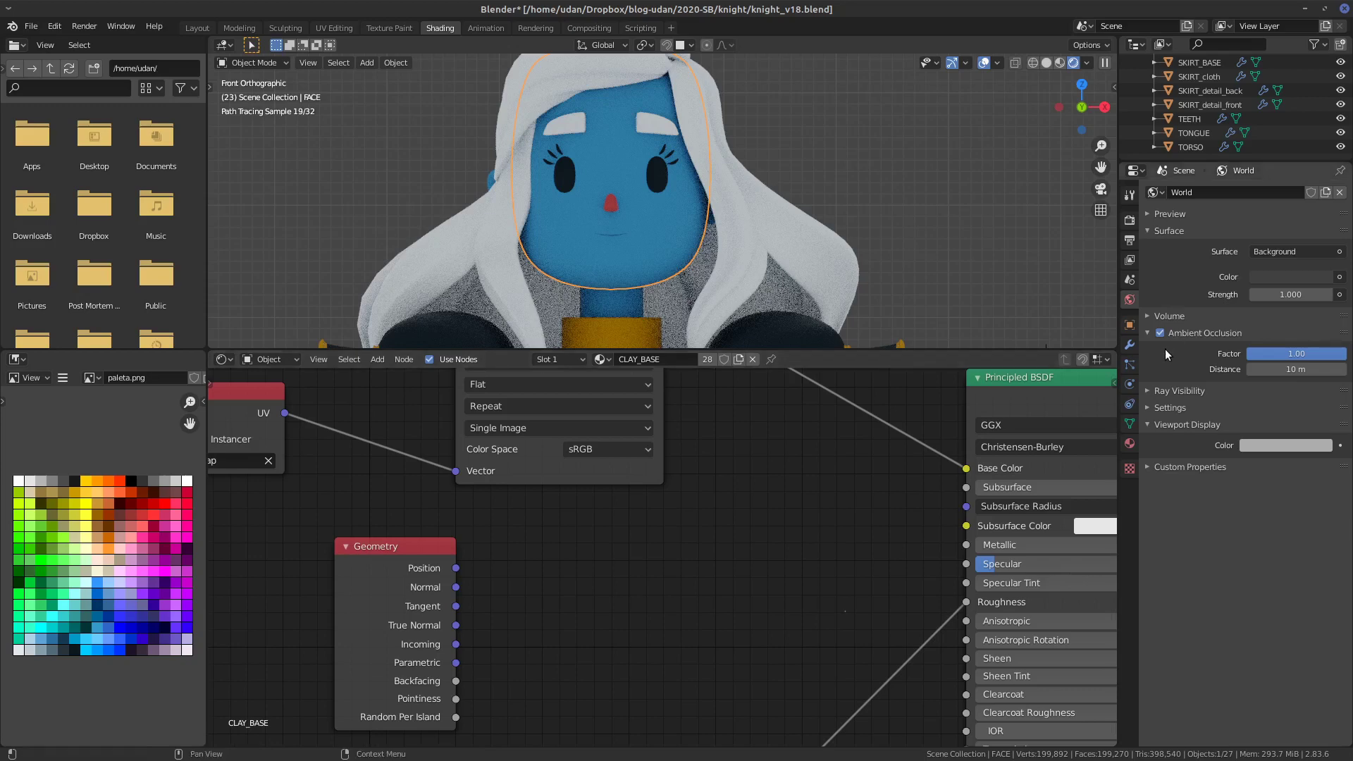
# - Connect the Geometry node's Pointiness to the Principled BSDF's Base Color and insert a ColorRamp node midway on that link
pyautogui.moveTo(456, 699); pyautogui.dragTo(964, 471)
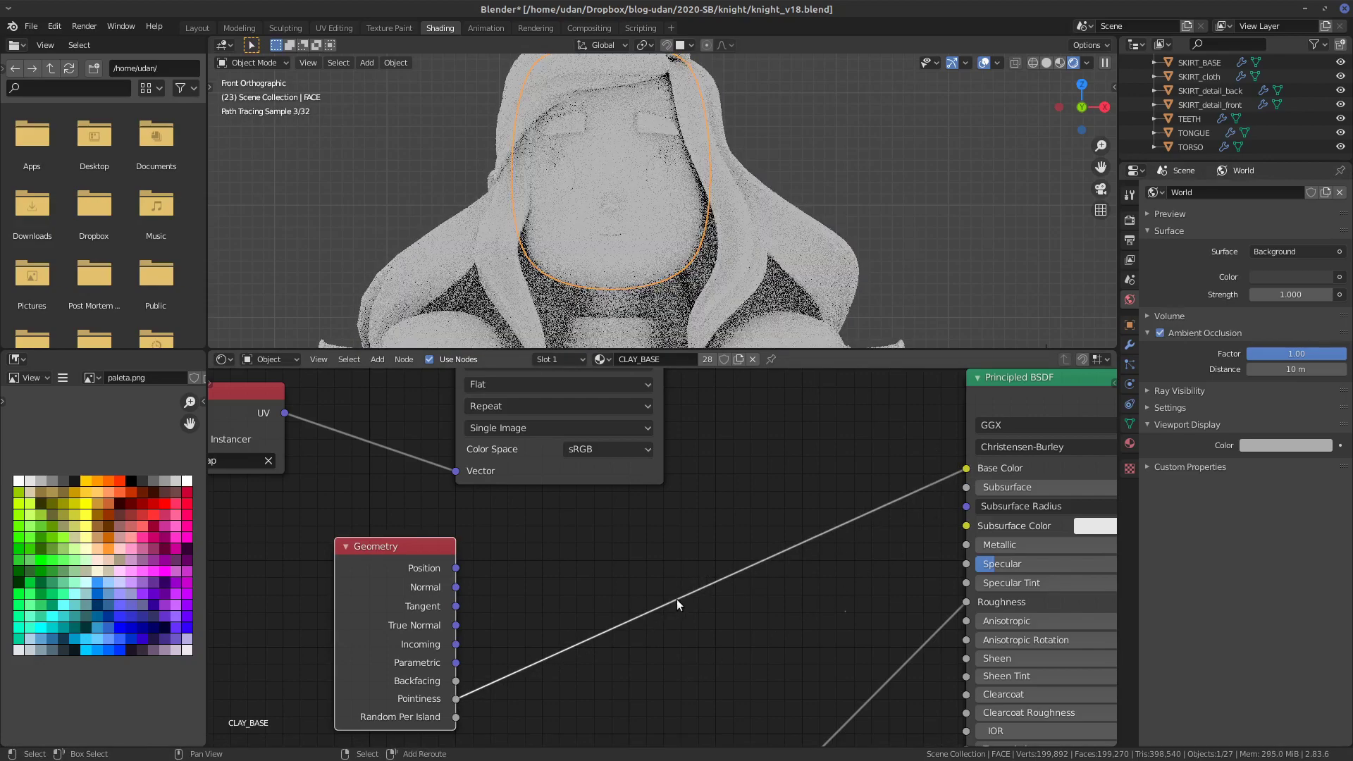
pyautogui.hotkey('shift', 'a')
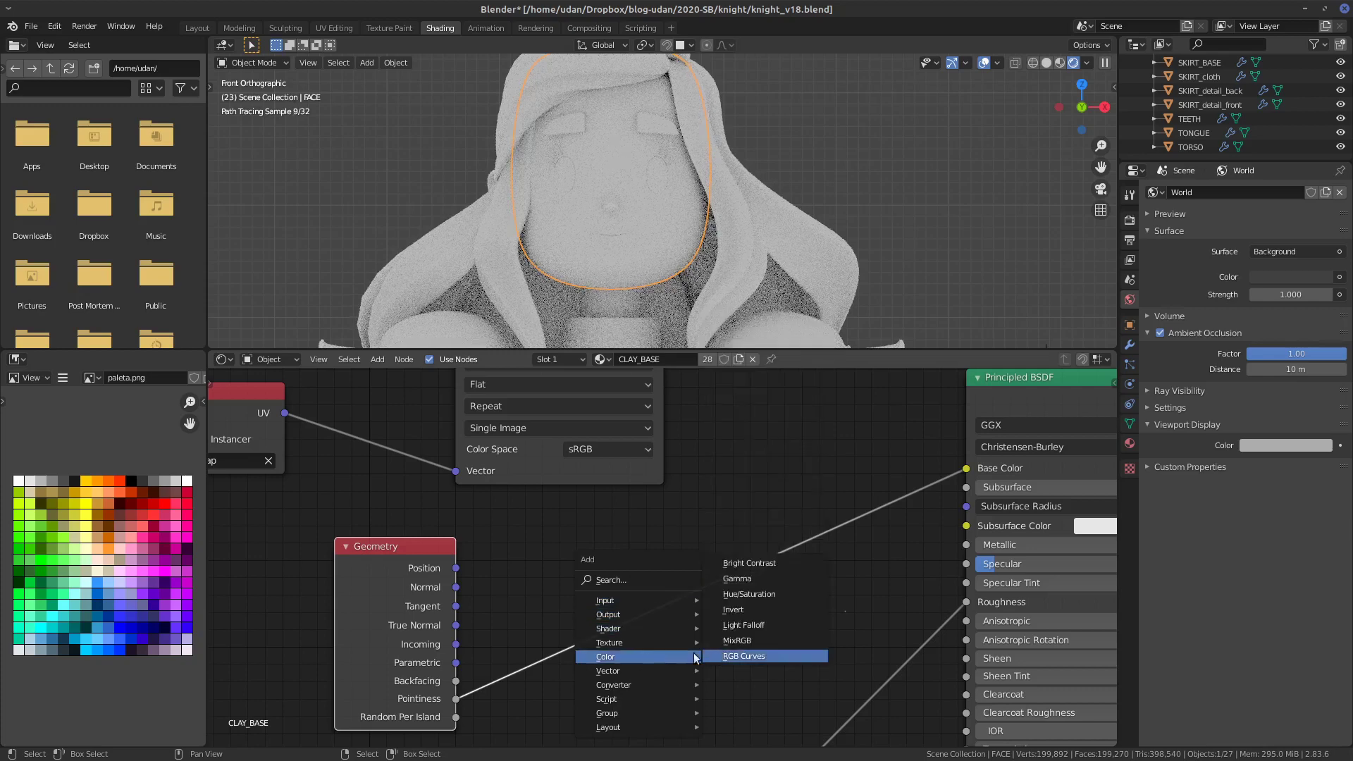
pyautogui.moveTo(672, 681)
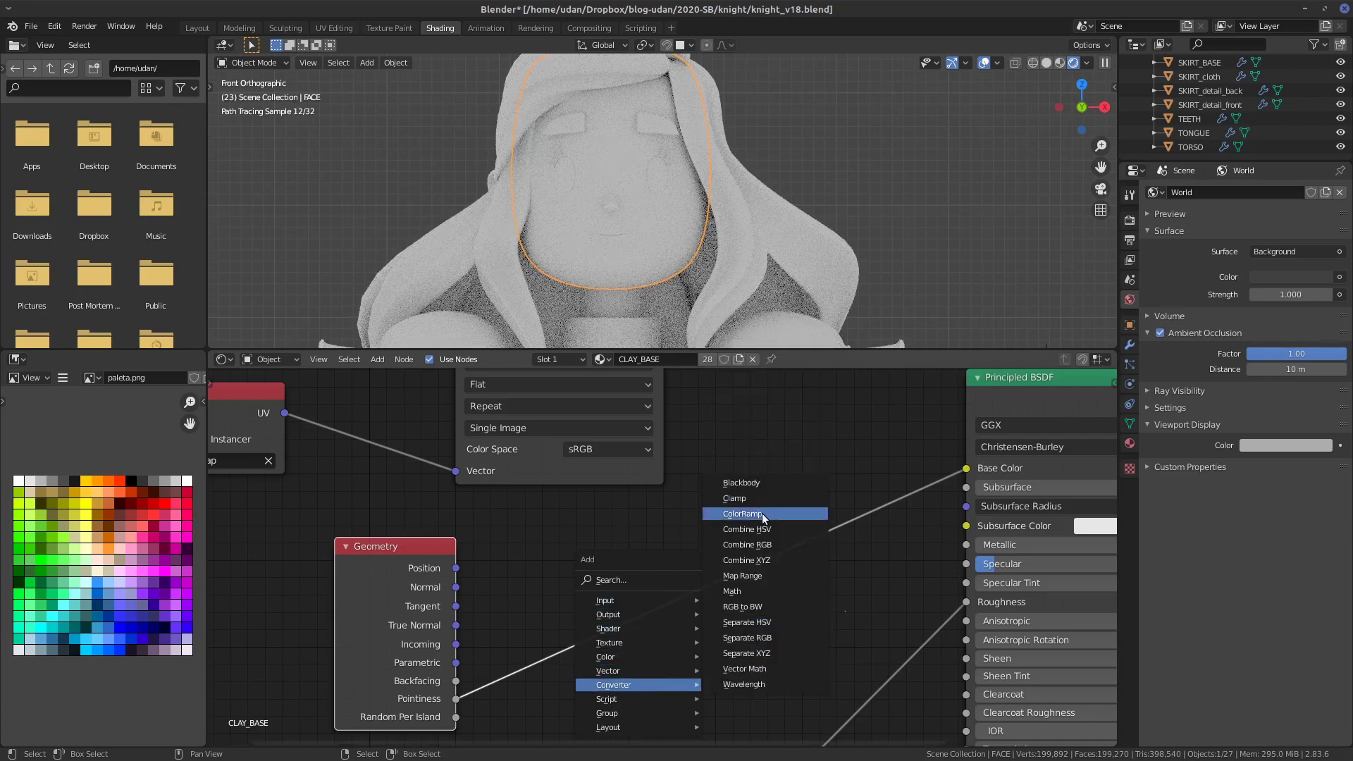
pyautogui.click(740, 514)
pyautogui.click(689, 508)
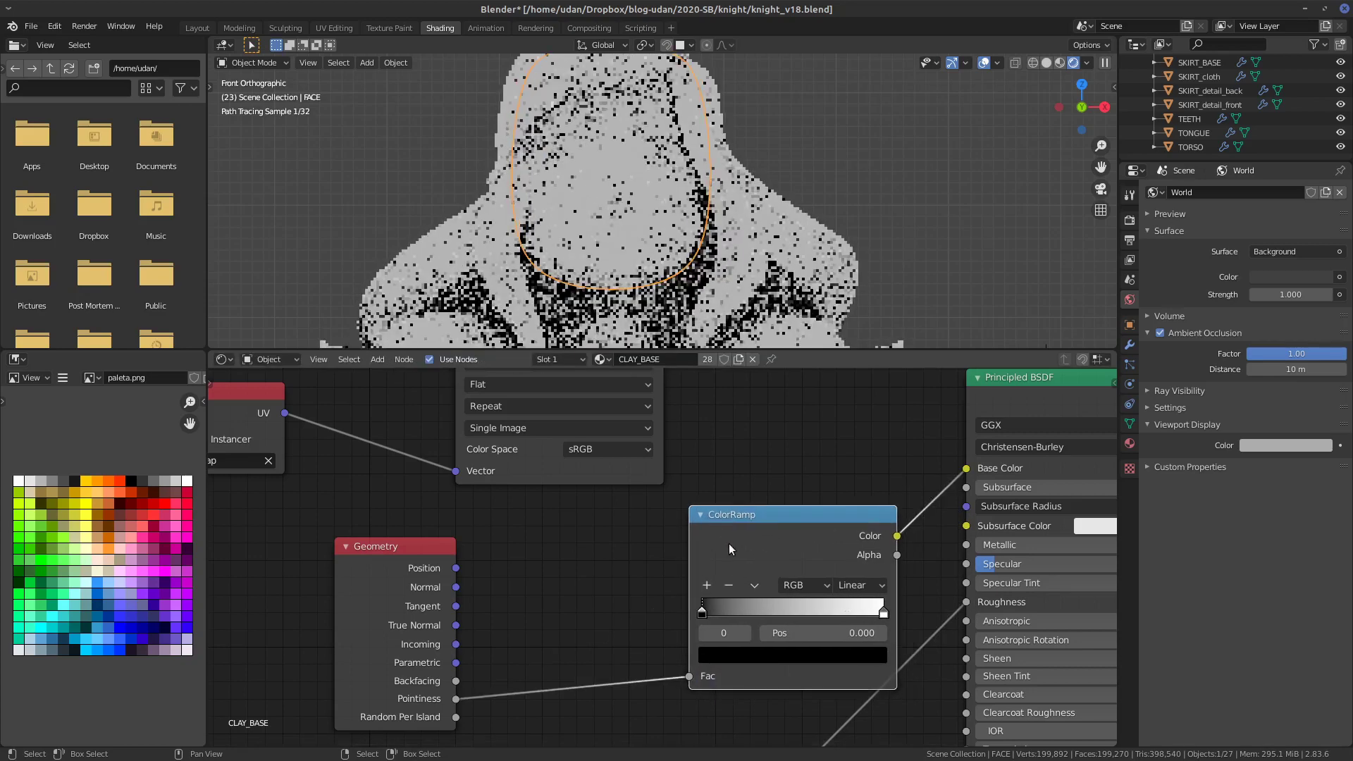
pyautogui.moveTo(778, 513); pyautogui.dragTo(706, 511)
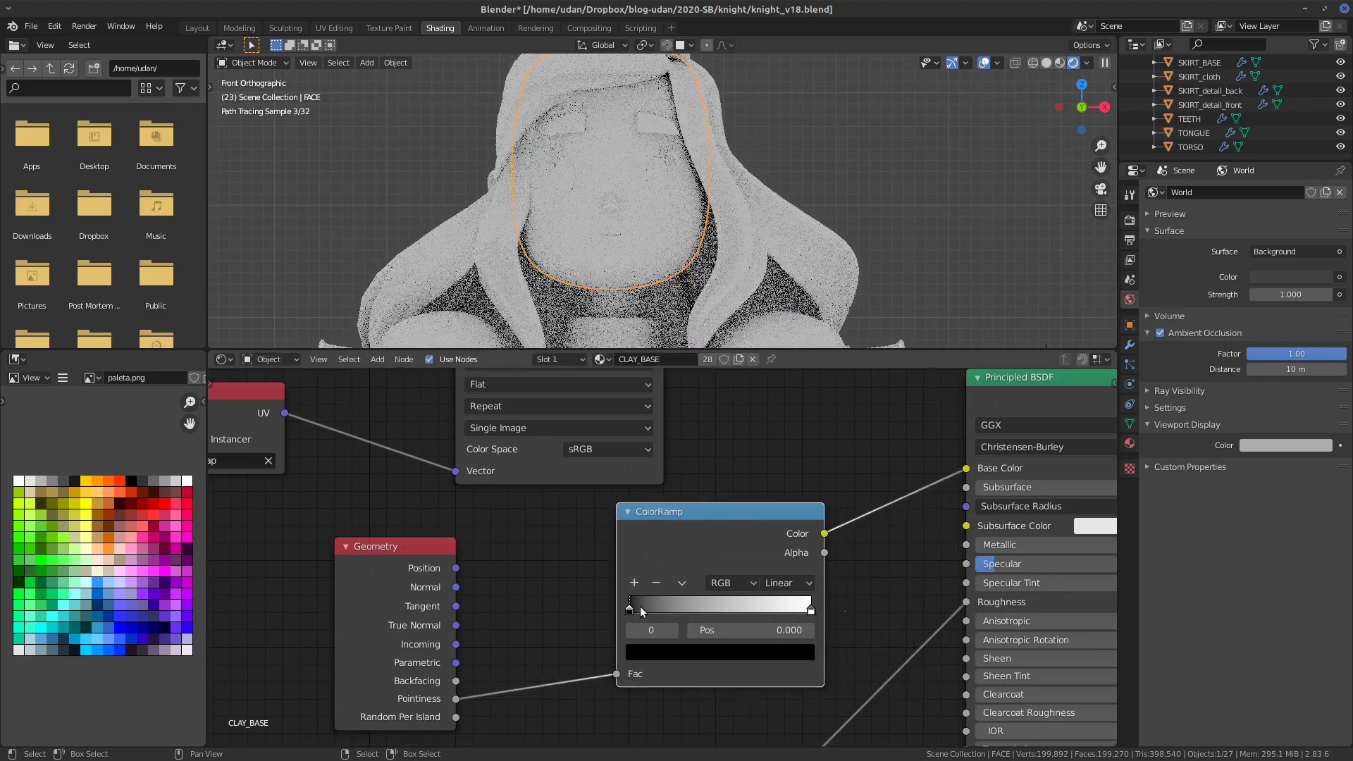
# - Color the ColorRamp's black stop dark red and bring both stops closer together, with the white stop at 0.664
pyautogui.click(695, 657)
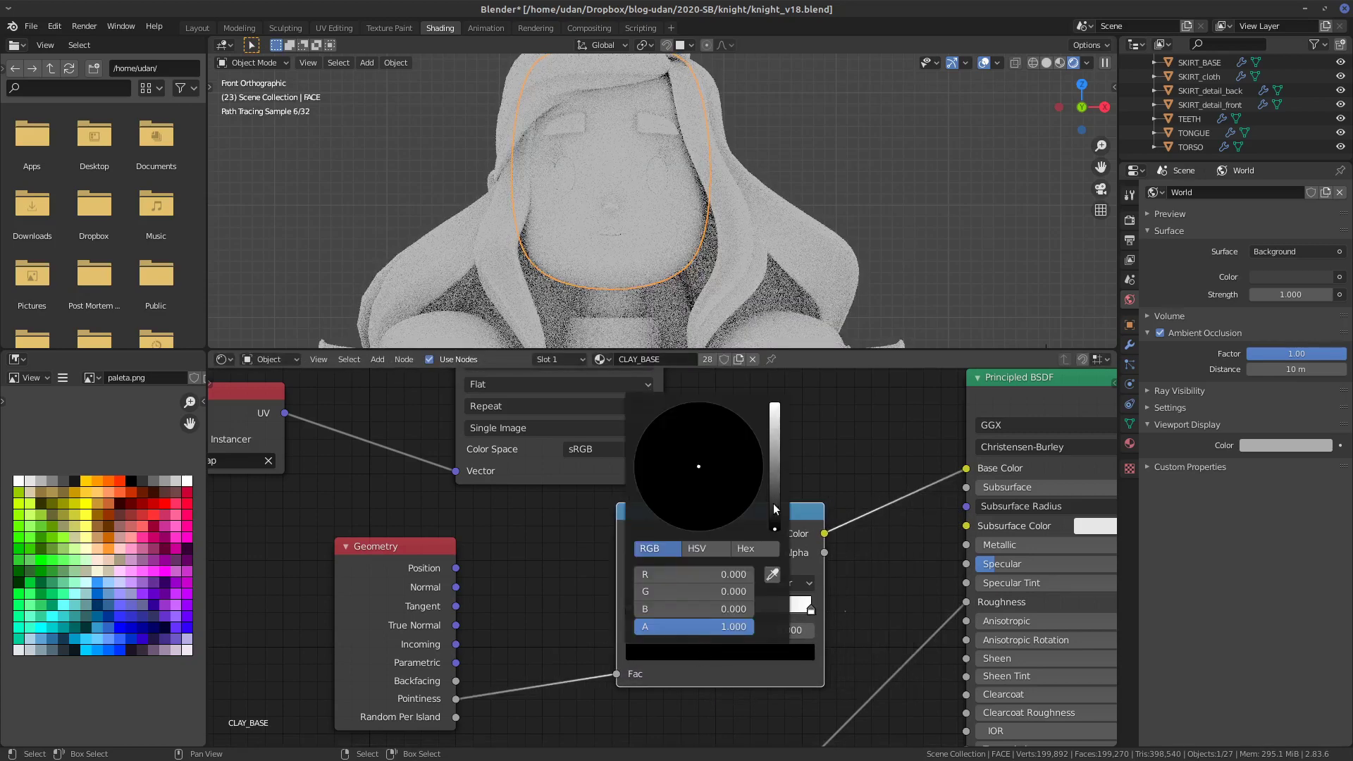
pyautogui.click(777, 460)
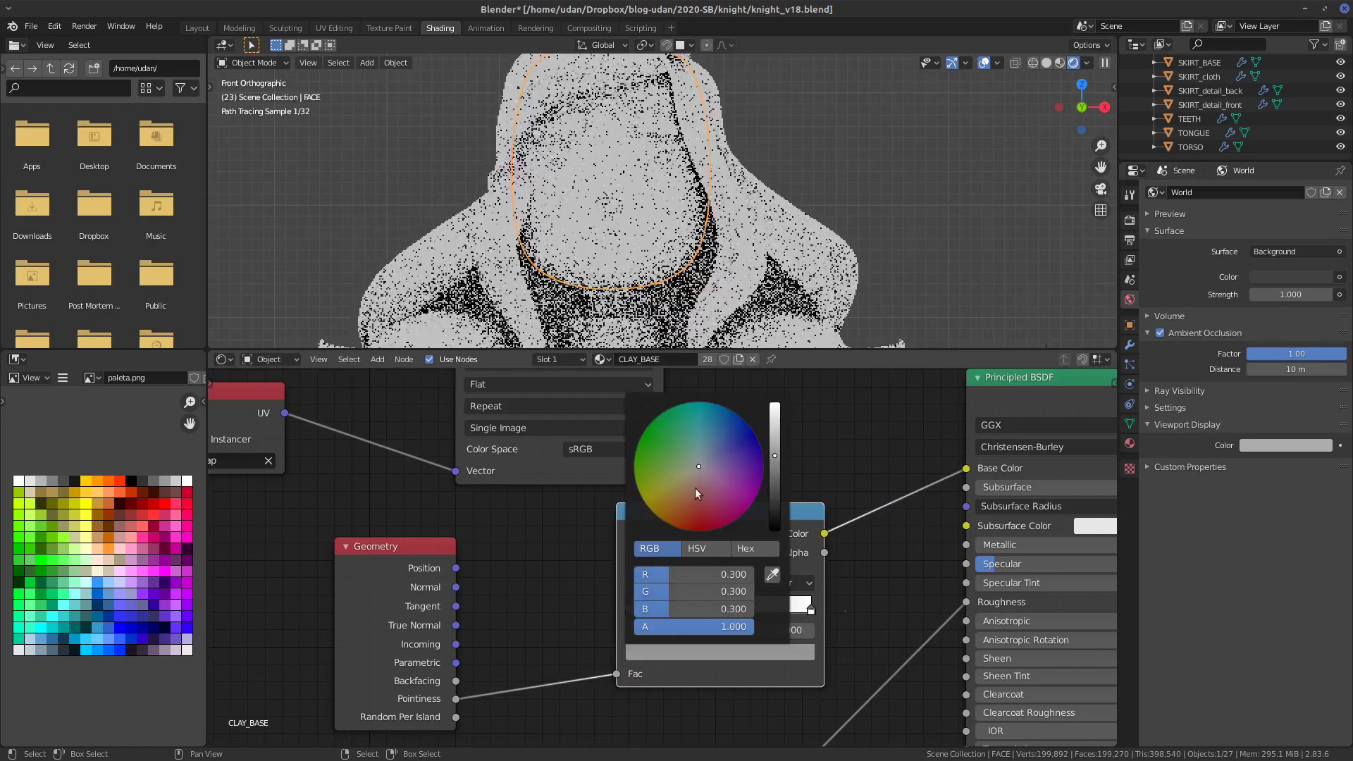
pyautogui.moveTo(675, 564); pyautogui.dragTo(684, 552)
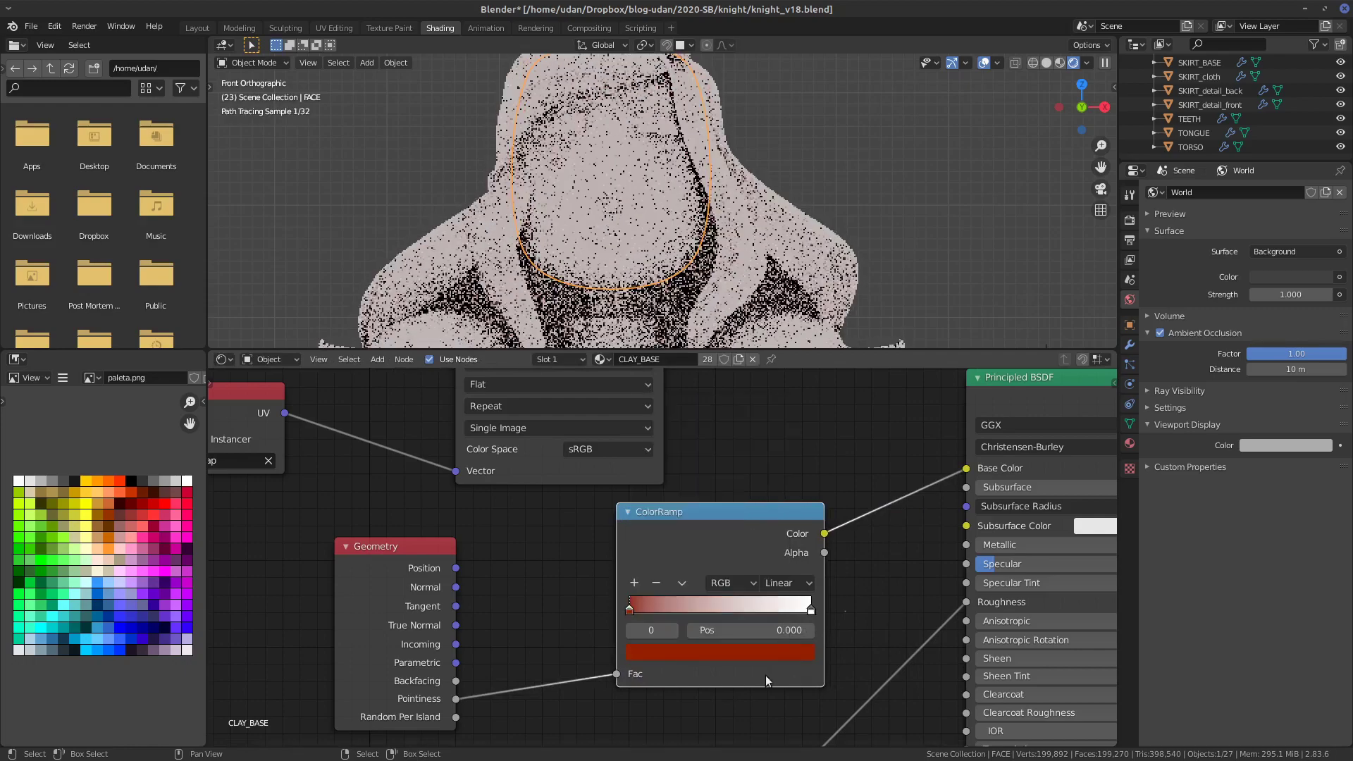
pyautogui.moveTo(632, 608); pyautogui.dragTo(683, 609)
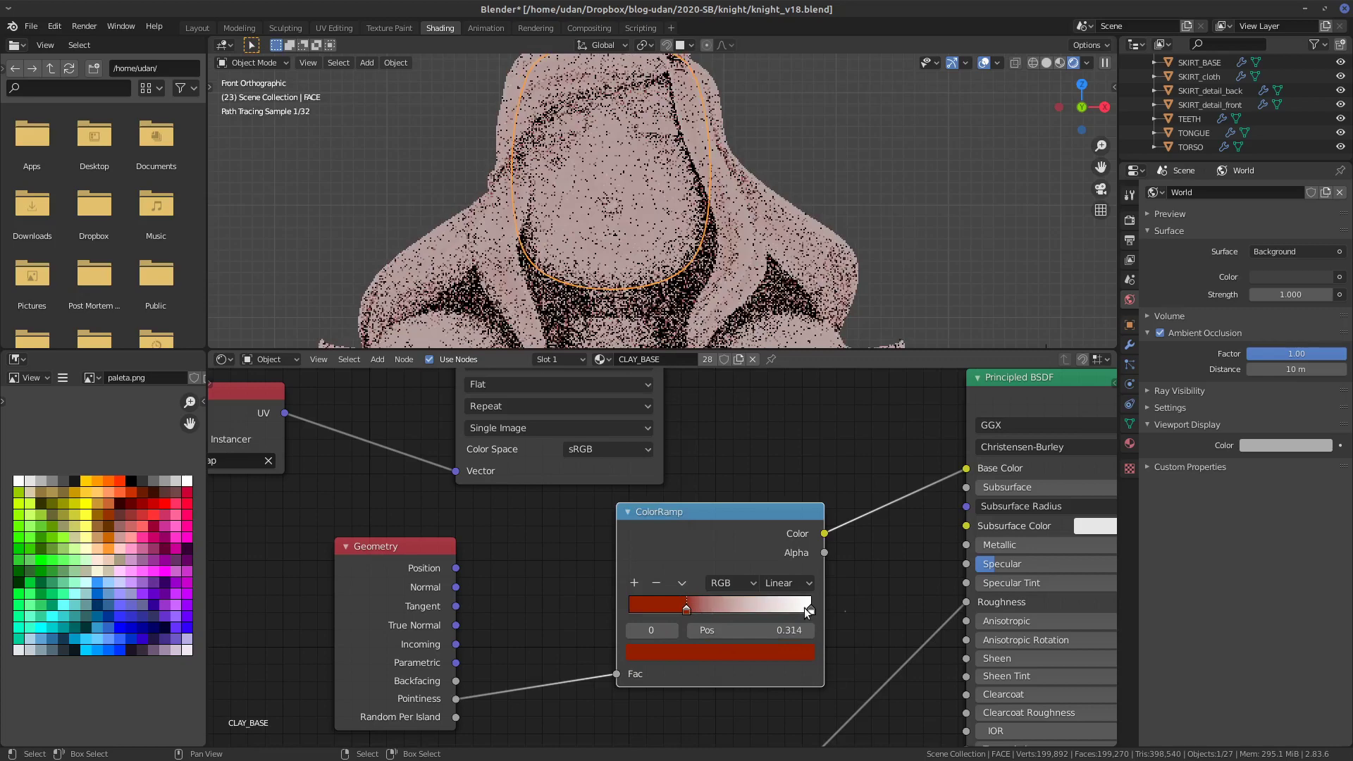
pyautogui.moveTo(805, 607); pyautogui.dragTo(741, 615)
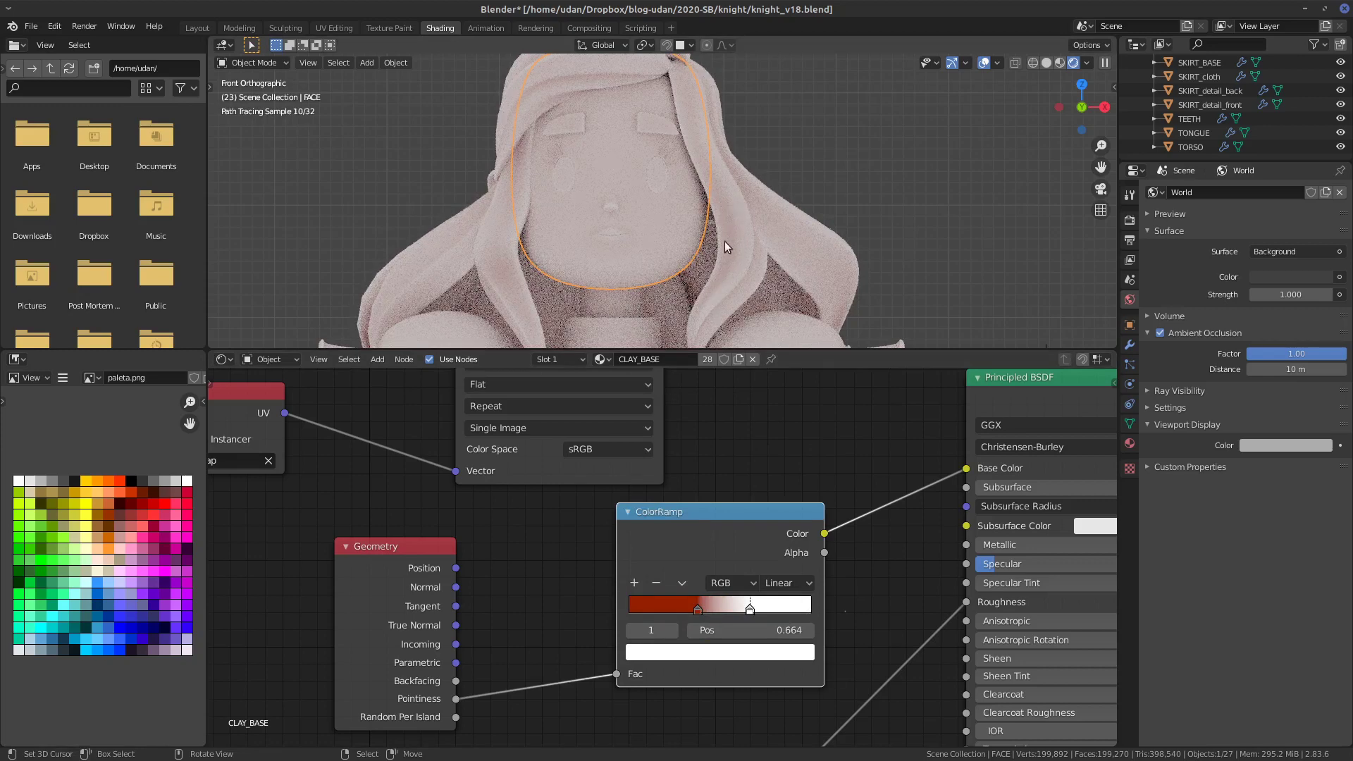
# - Disable the World's Ambient Occlusion and add a Sun light to the scene
pyautogui.click(1160, 333)
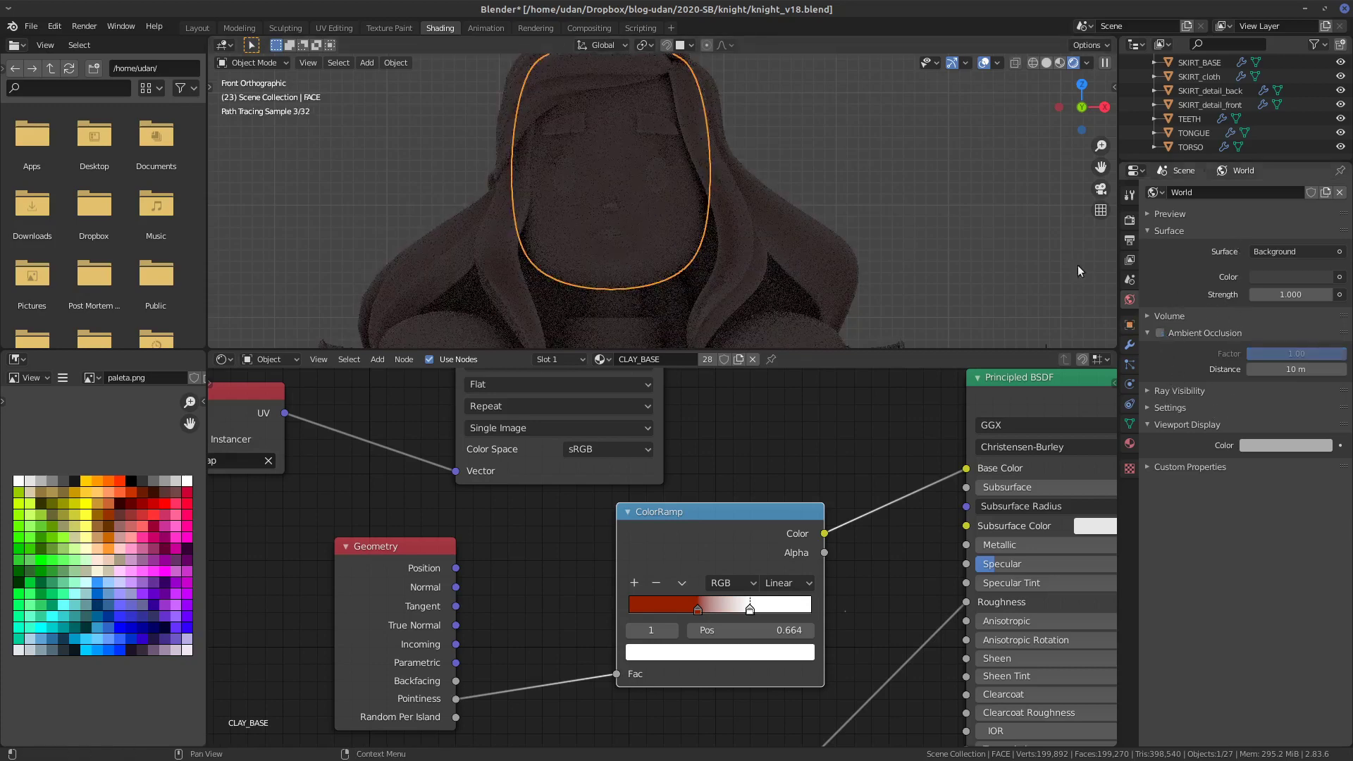
pyautogui.hotkey('shift', 'a')
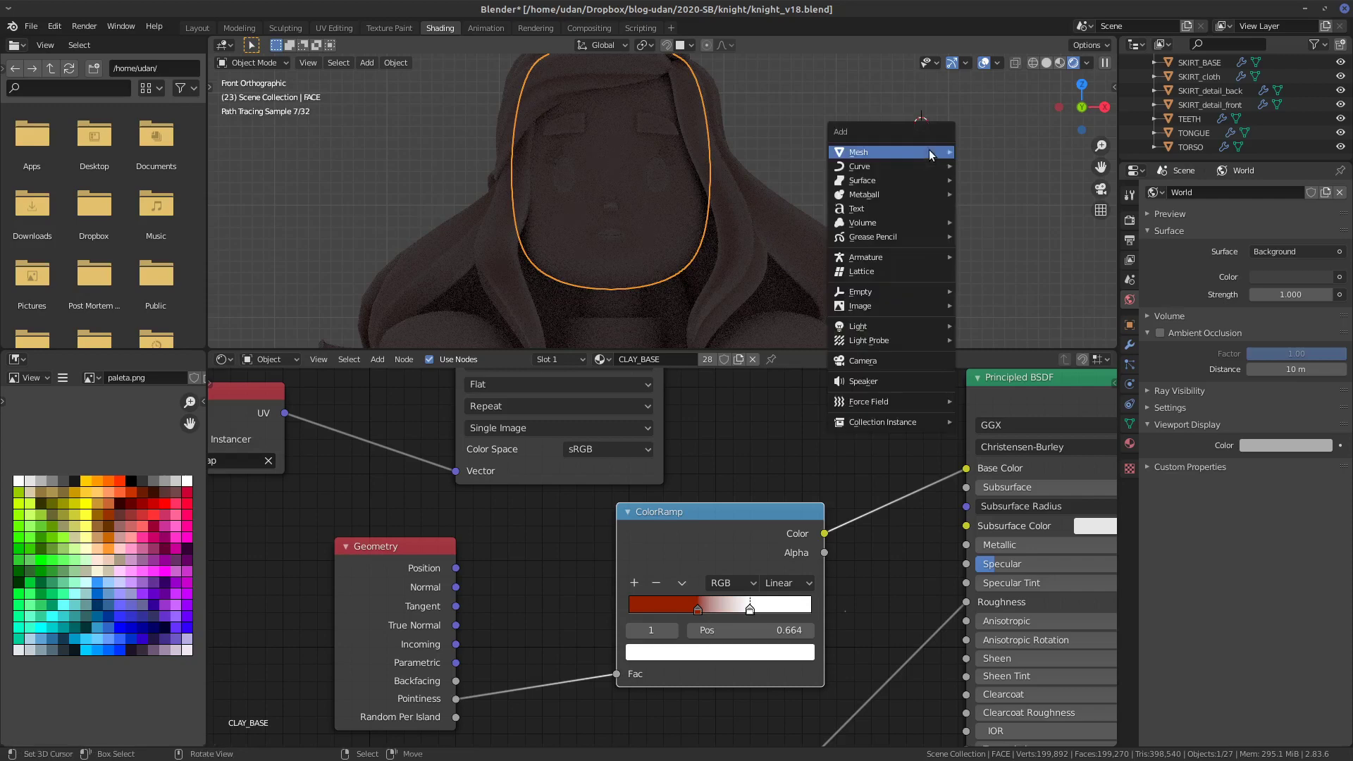
pyautogui.moveTo(906, 326)
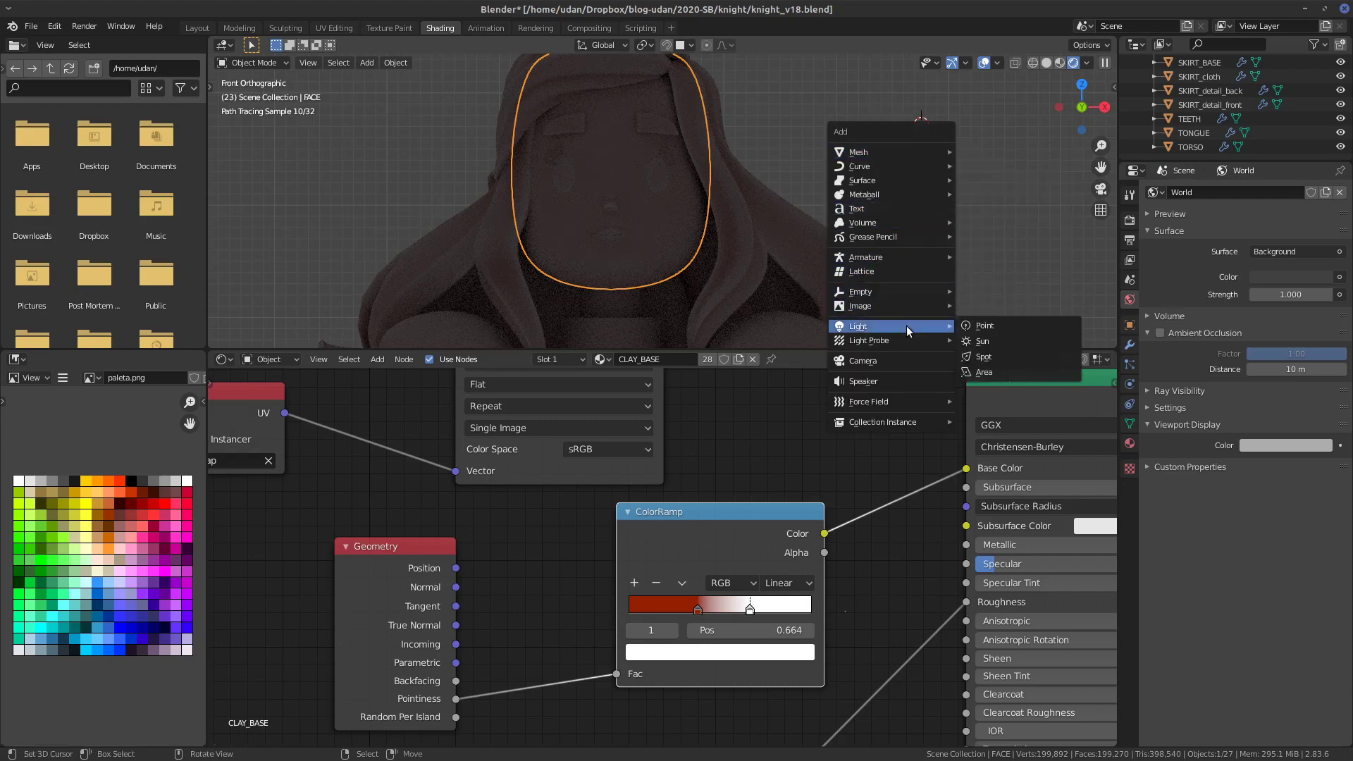
pyautogui.click(992, 341)
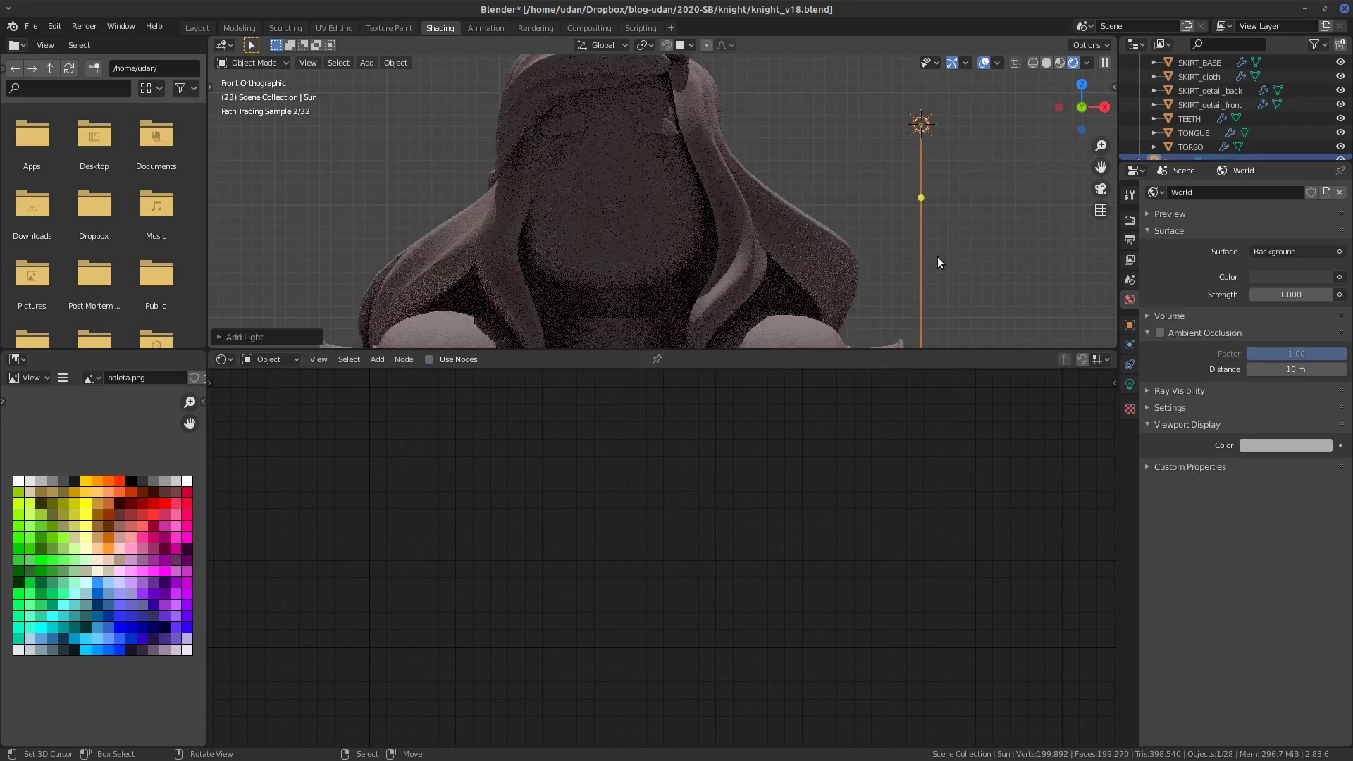
# - In the right side view, rotate the Sun to shine diagonally down toward the face and move it above and in front of the head
pyautogui.press('KP_3')
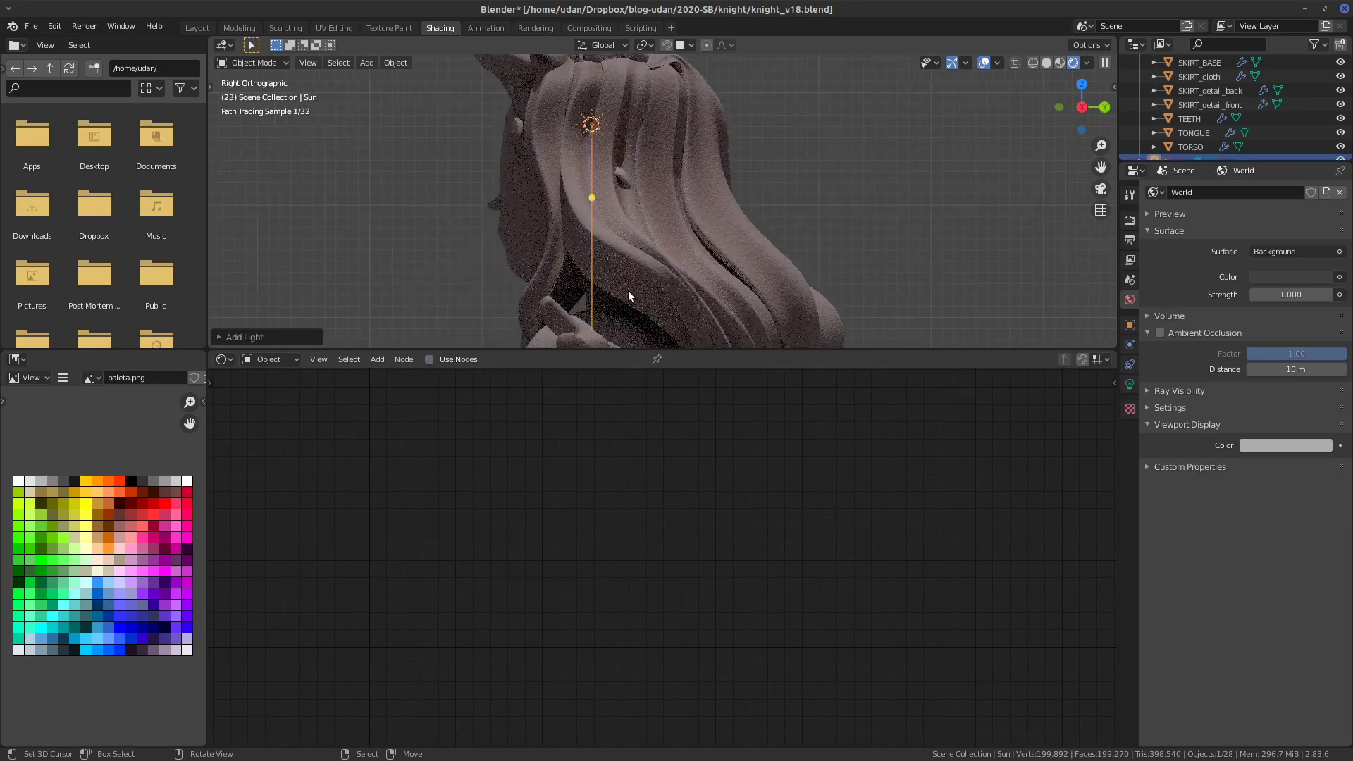
pyautogui.press('r')
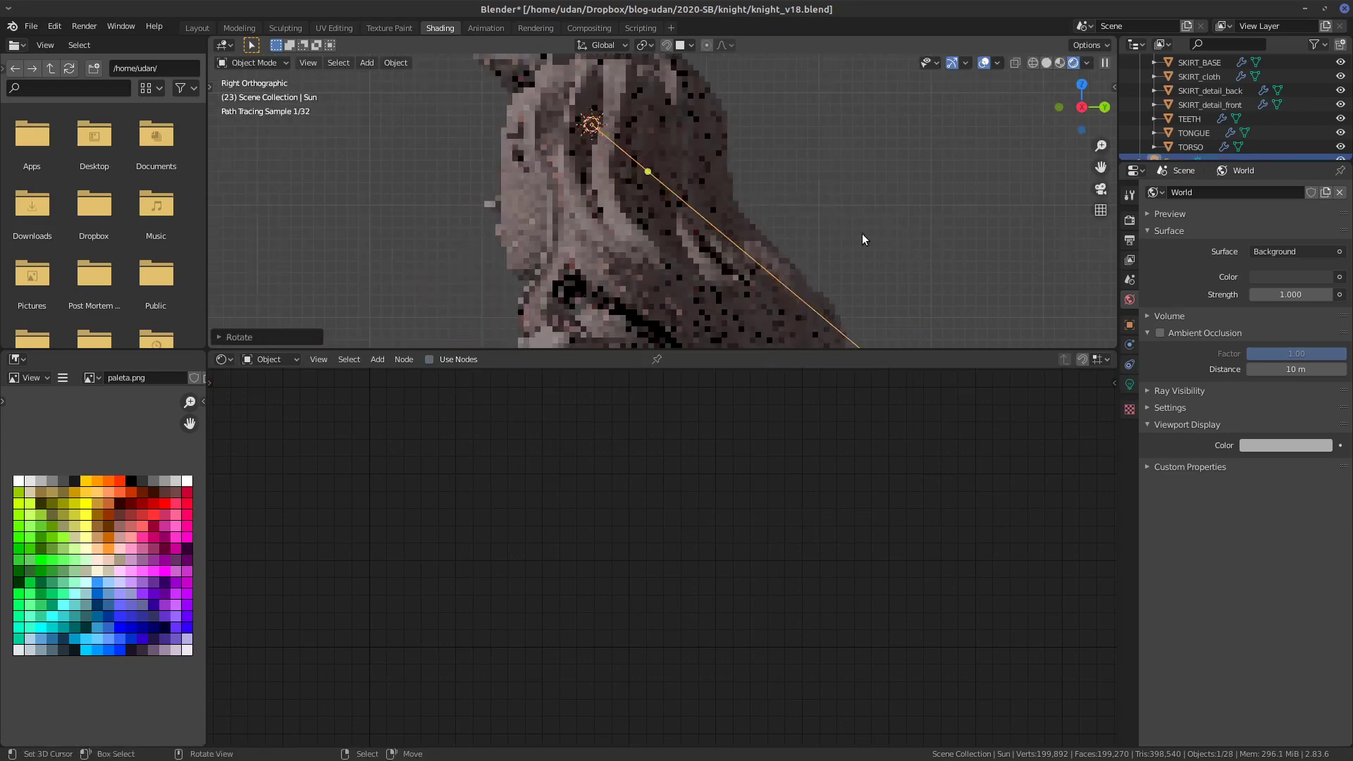
pyautogui.click(790, 200)
pyautogui.press('g')
pyautogui.click(508, 99)
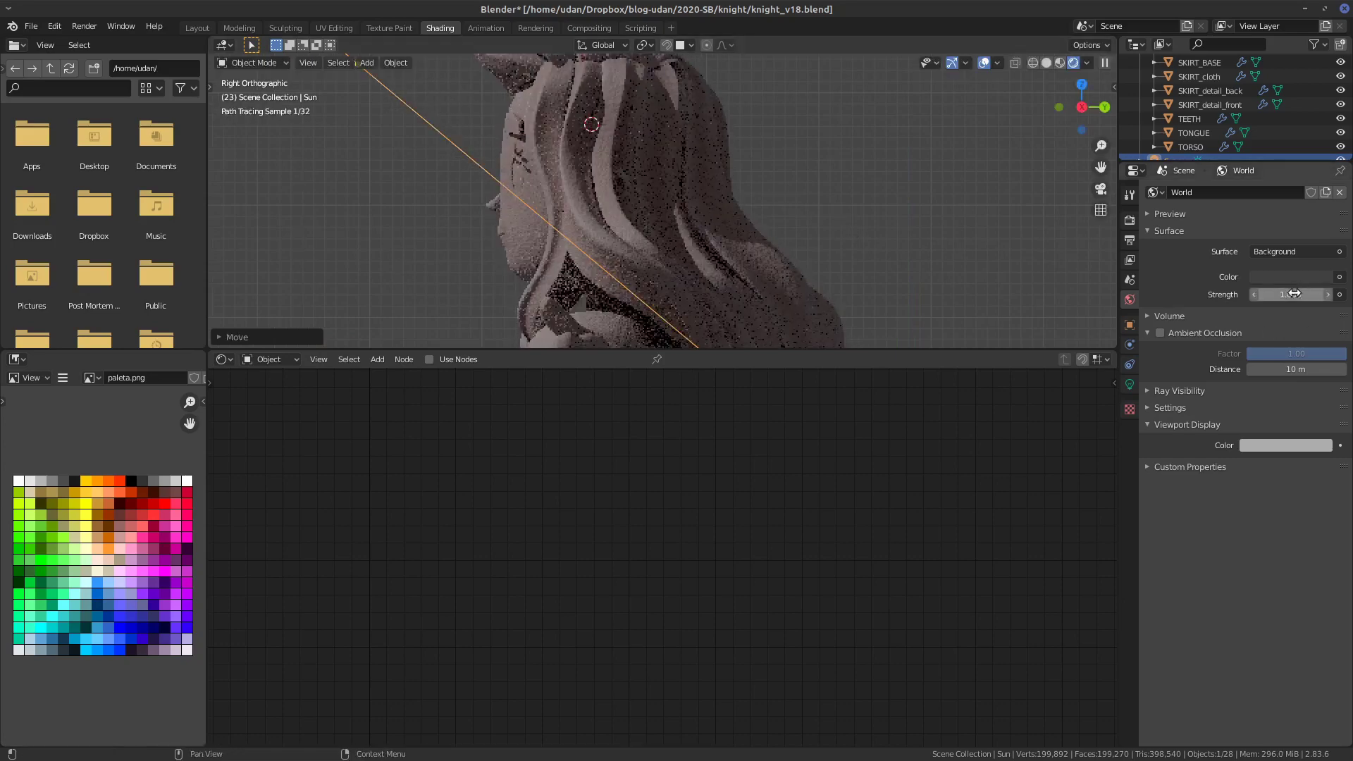
# - Set the World background strength to 3
pyautogui.click(1285, 297)
pyautogui.write('3')
pyautogui.press('Return')
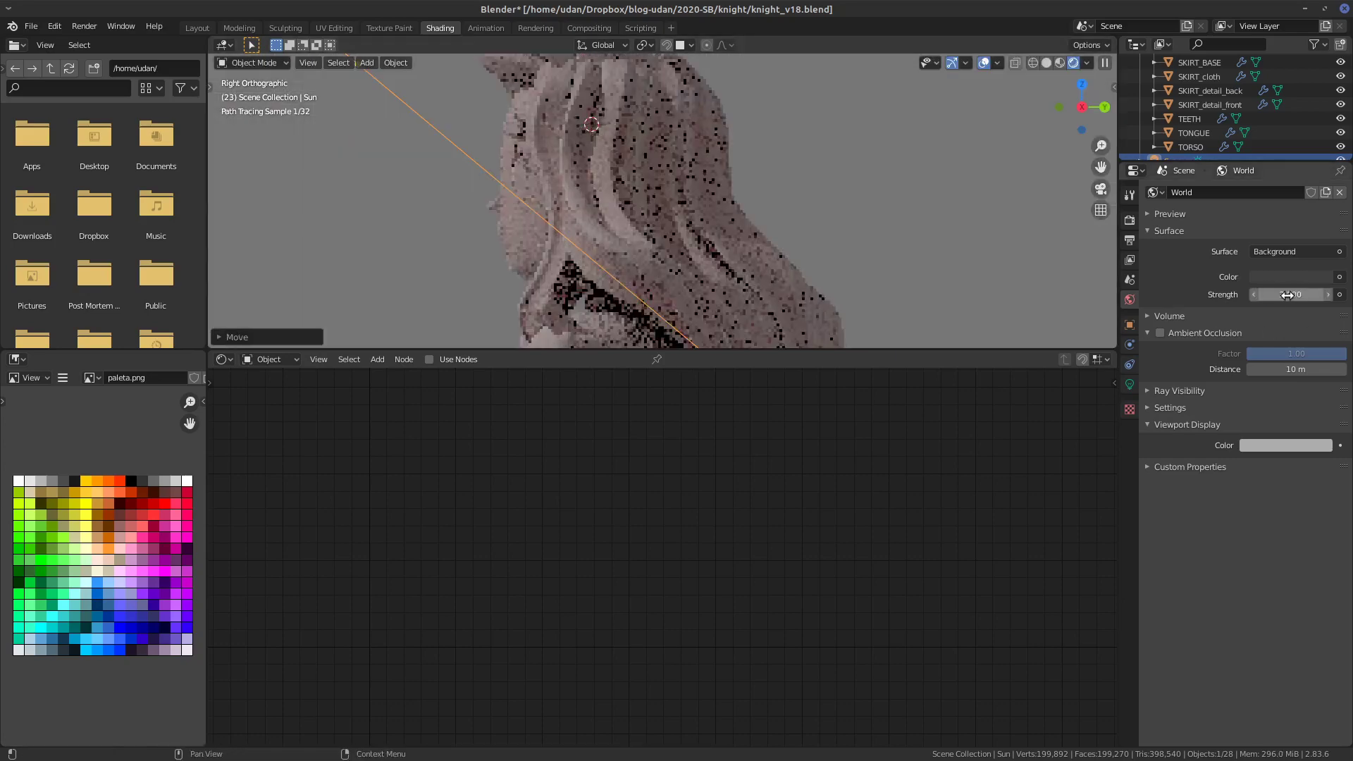
# - Select the hair strand beside the face in front view and tighten the ColorRamp, placing the red stop at 0.477 and white at 0.550
pyautogui.press('KP_1')
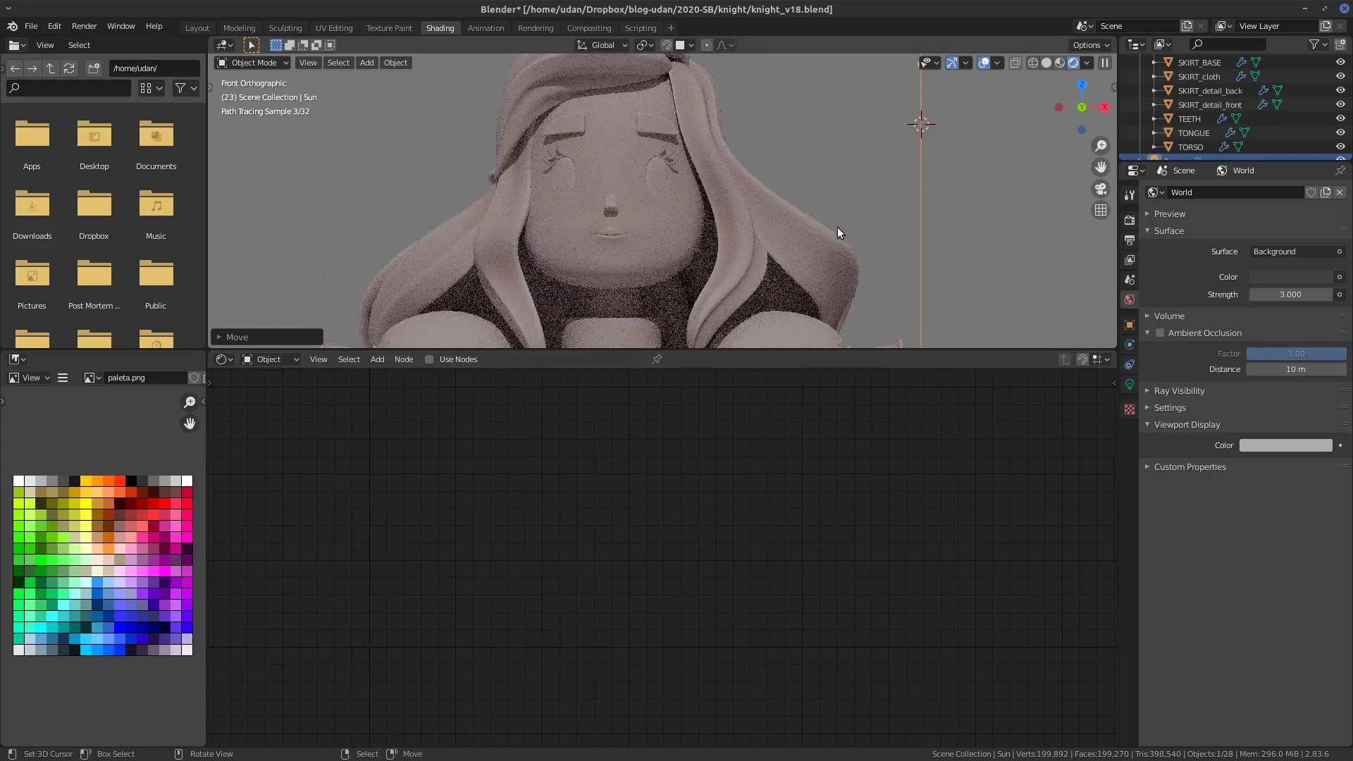
pyautogui.scroll(1, 811, 237)
pyautogui.click(756, 251)
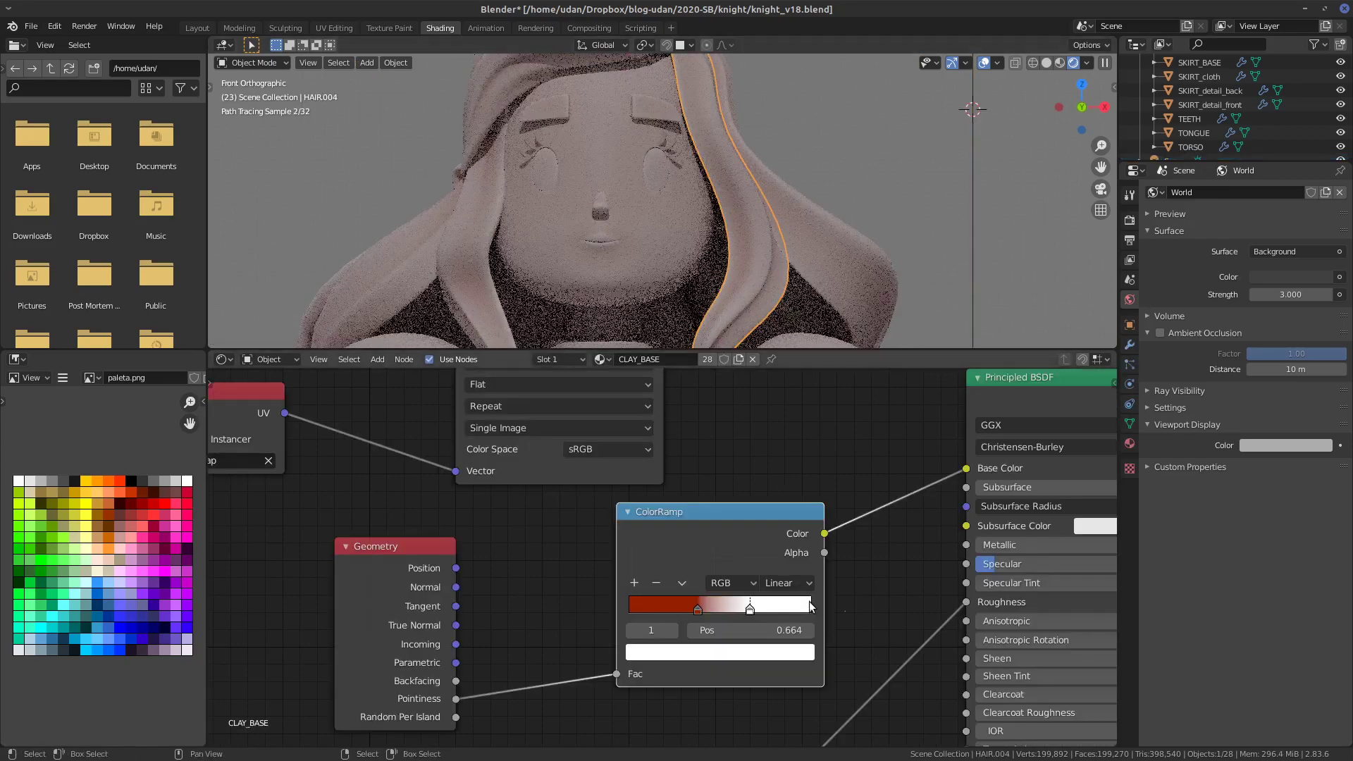
pyautogui.moveTo(697, 610)
pyautogui.mouseDown()
pyautogui.moveTo(745, 608)
pyautogui.moveTo(708, 610)
pyautogui.moveTo(720, 611)
pyautogui.mouseUp()
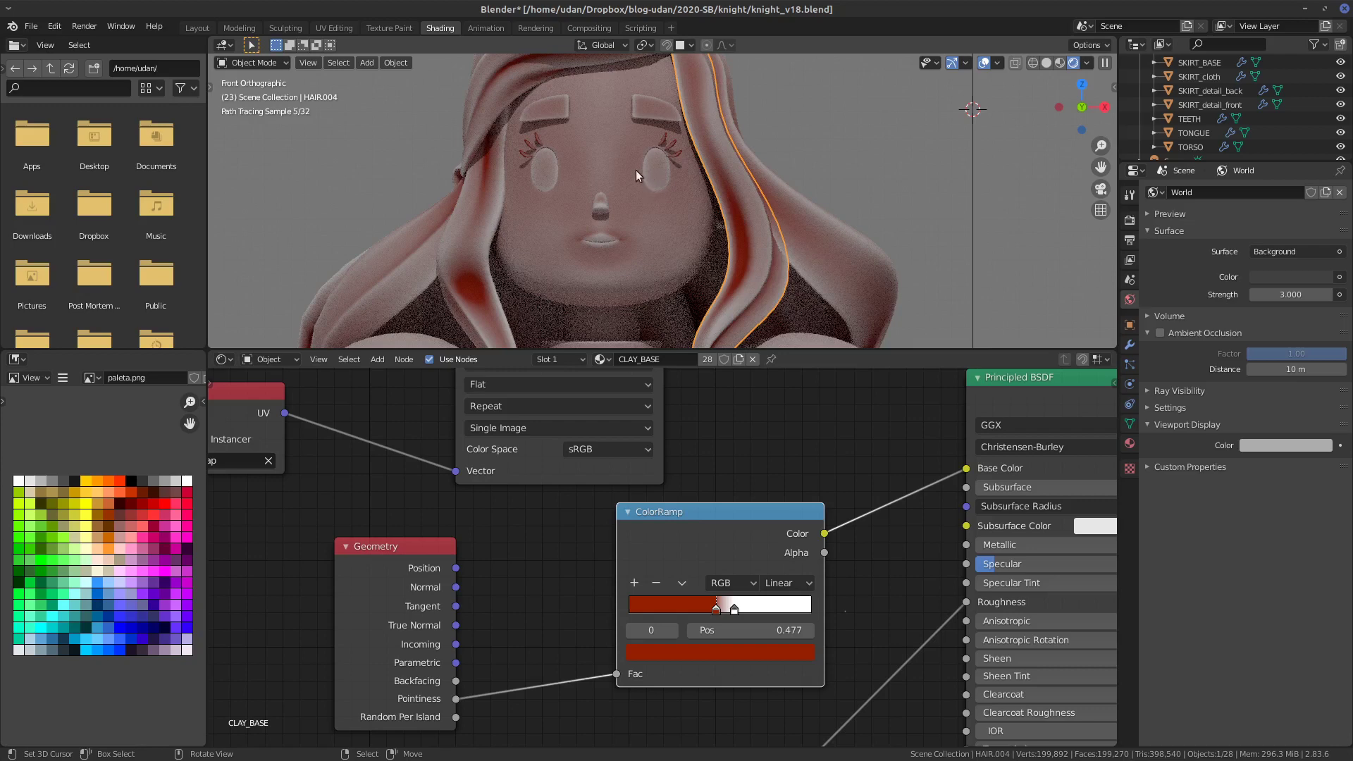
pyautogui.moveTo(717, 609); pyautogui.dragTo(732, 609)
pyautogui.click(734, 610)
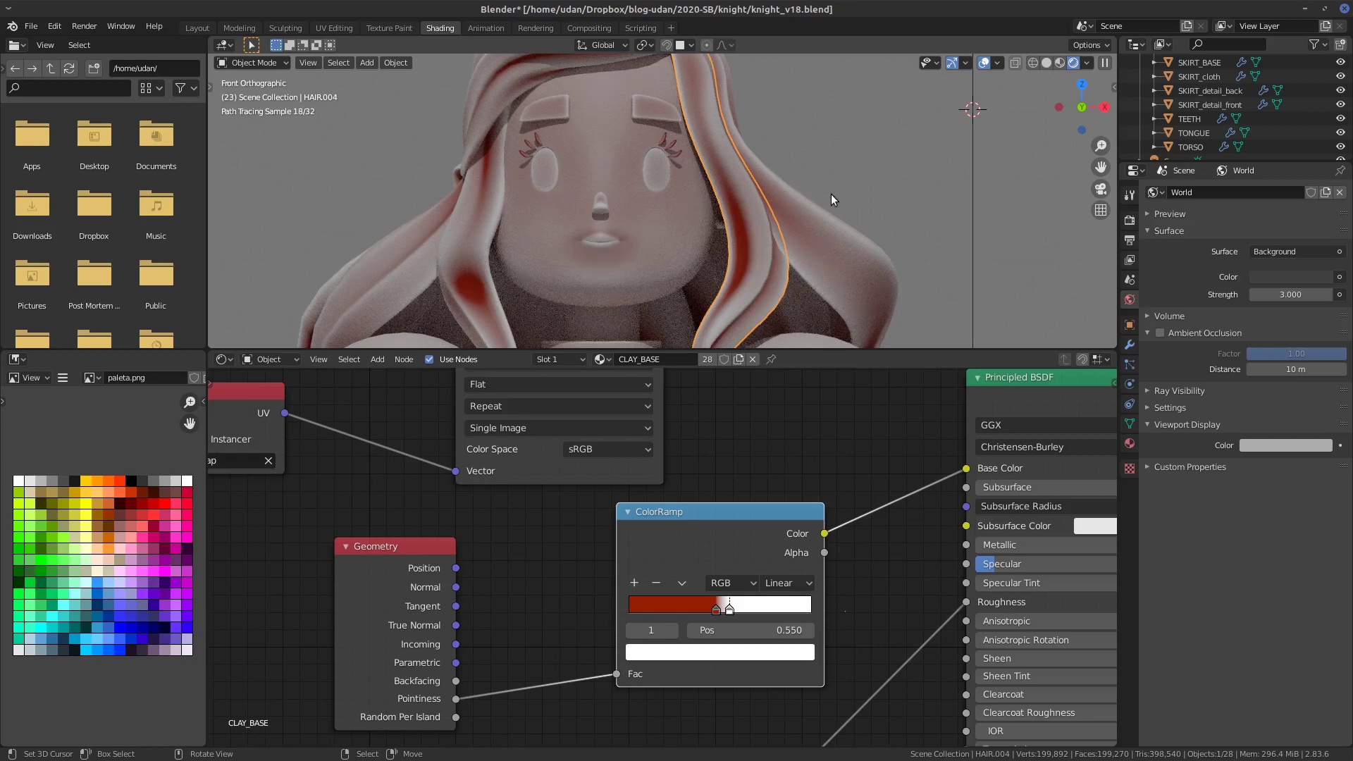
# - Examine the ColorRamp's Pointiness tint on the hair, face, shoulders and torso from several angles
pyautogui.moveTo(670, 222)
pyautogui.mouseDown(button='middle')
pyautogui.moveTo(735, 217)
pyautogui.moveTo(695, 188)
pyautogui.moveTo(679, 224)
pyautogui.moveTo(739, 251)
pyautogui.mouseUp(button='middle')
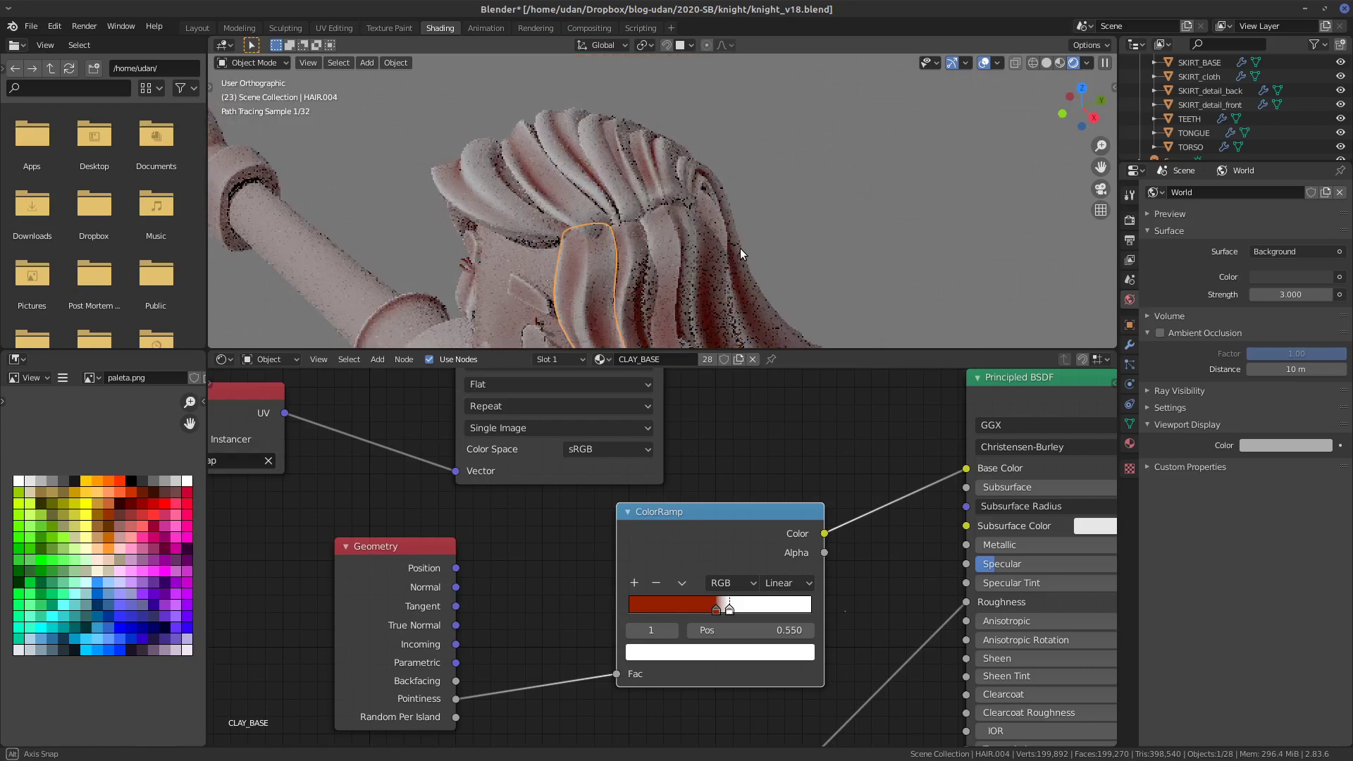
pyautogui.keyDown('alt'); pyautogui.moveTo(633, 201); pyautogui.dragTo(672, 221); pyautogui.keyUp('alt')
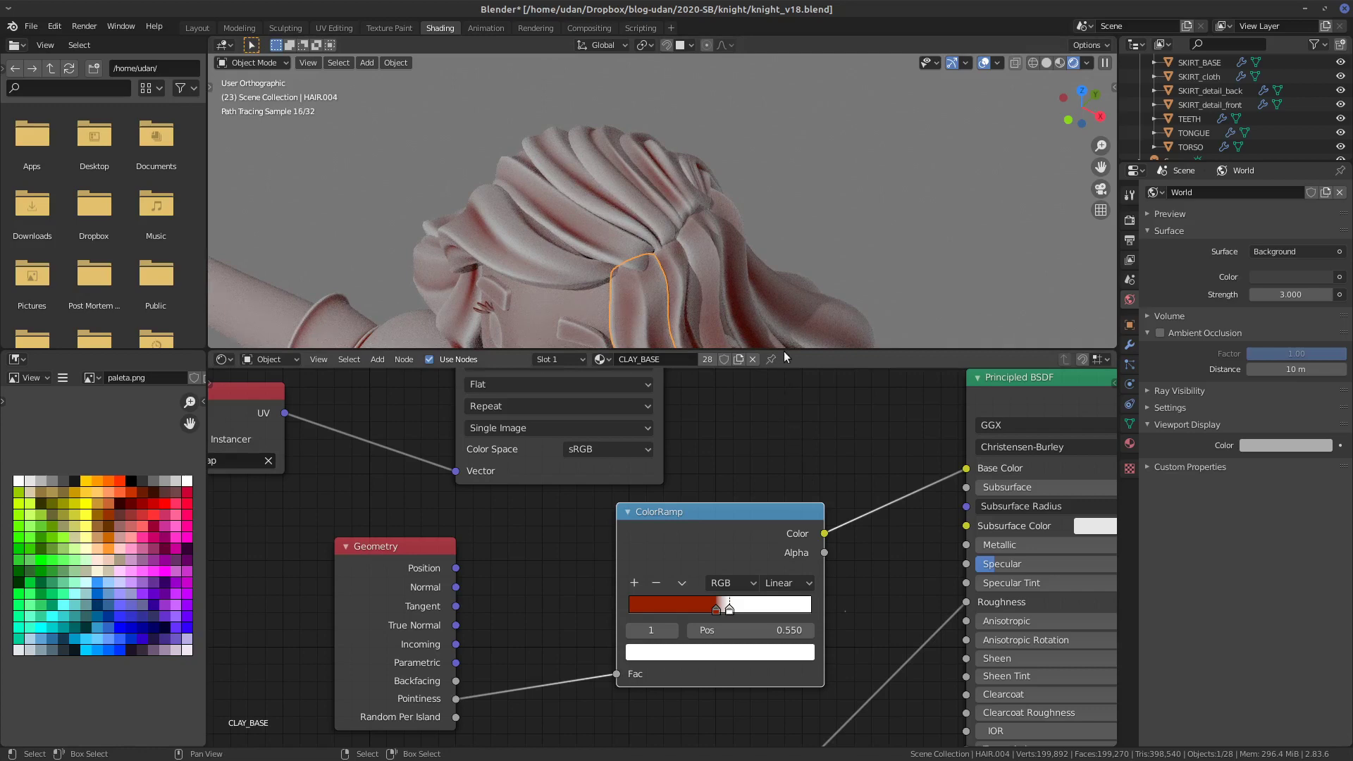
pyautogui.keyDown('alt'); pyautogui.moveTo(756, 255); pyautogui.dragTo(982, 221); pyautogui.keyUp('alt')
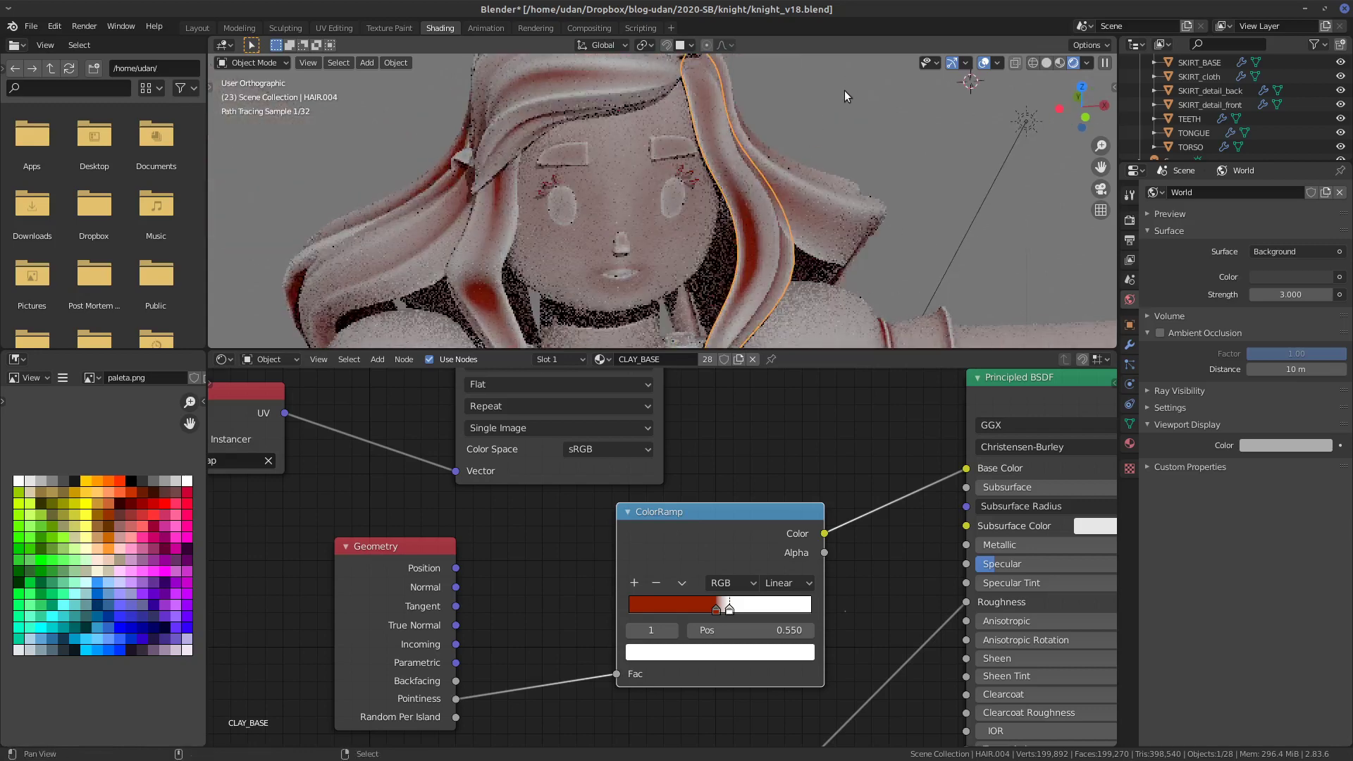
pyautogui.keyDown('alt'); pyautogui.keyDown('shift'); pyautogui.moveTo(729, 274); pyautogui.dragTo(845, 93); pyautogui.keyUp('shift'); pyautogui.keyUp('alt')
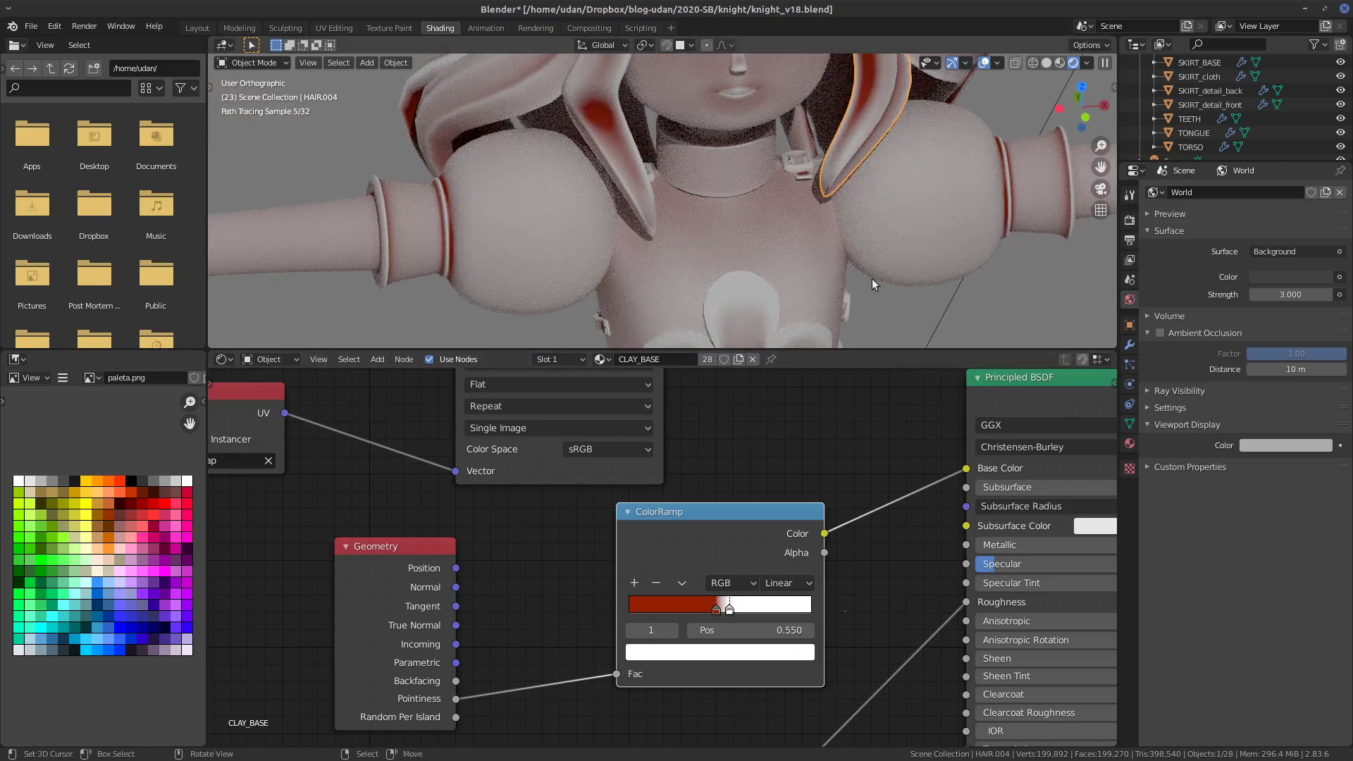
# - Move the Geometry and ColorRamp nodes farther from the Principled BSDF, making room for another node between them
pyautogui.keyDown('shift'); pyautogui.moveTo(882, 285); pyautogui.dragTo(855, 260, button='middle'); pyautogui.keyUp('shift')
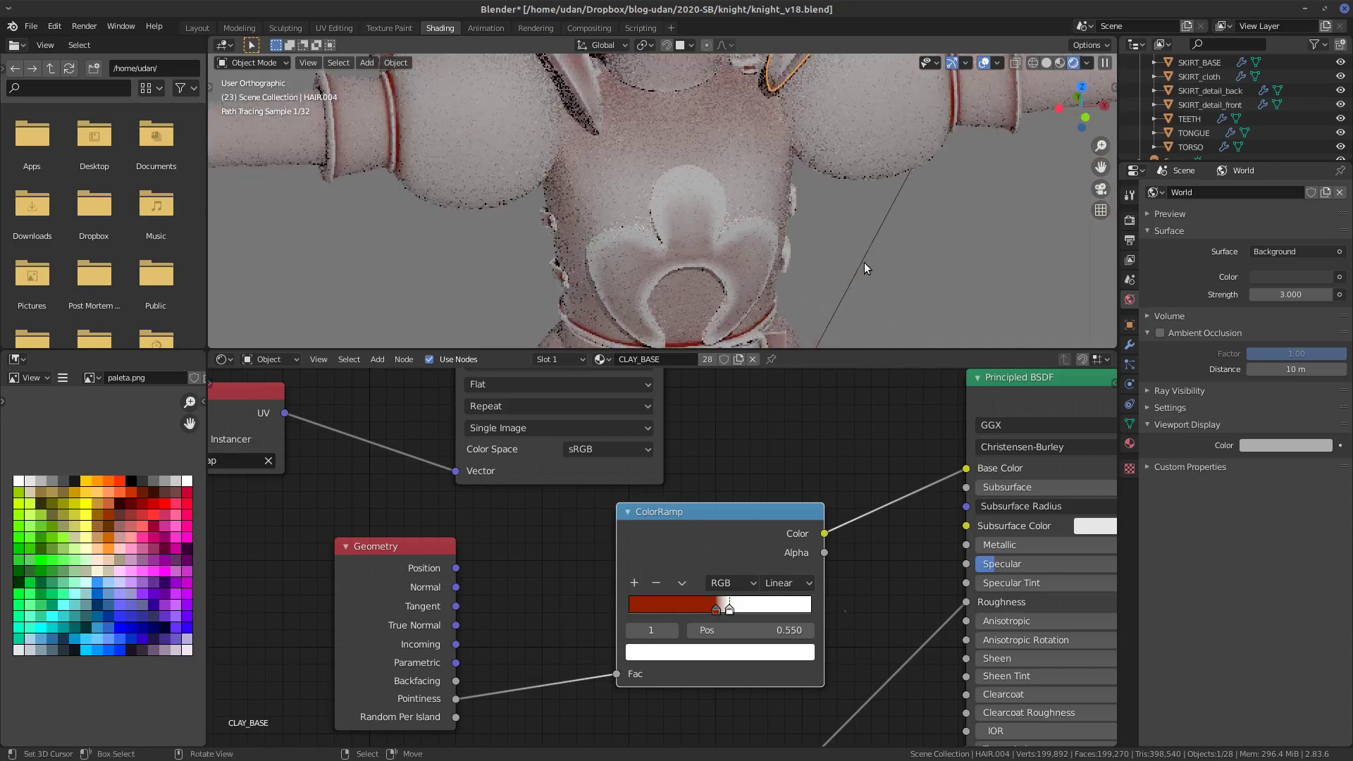
pyautogui.press('KP_1')
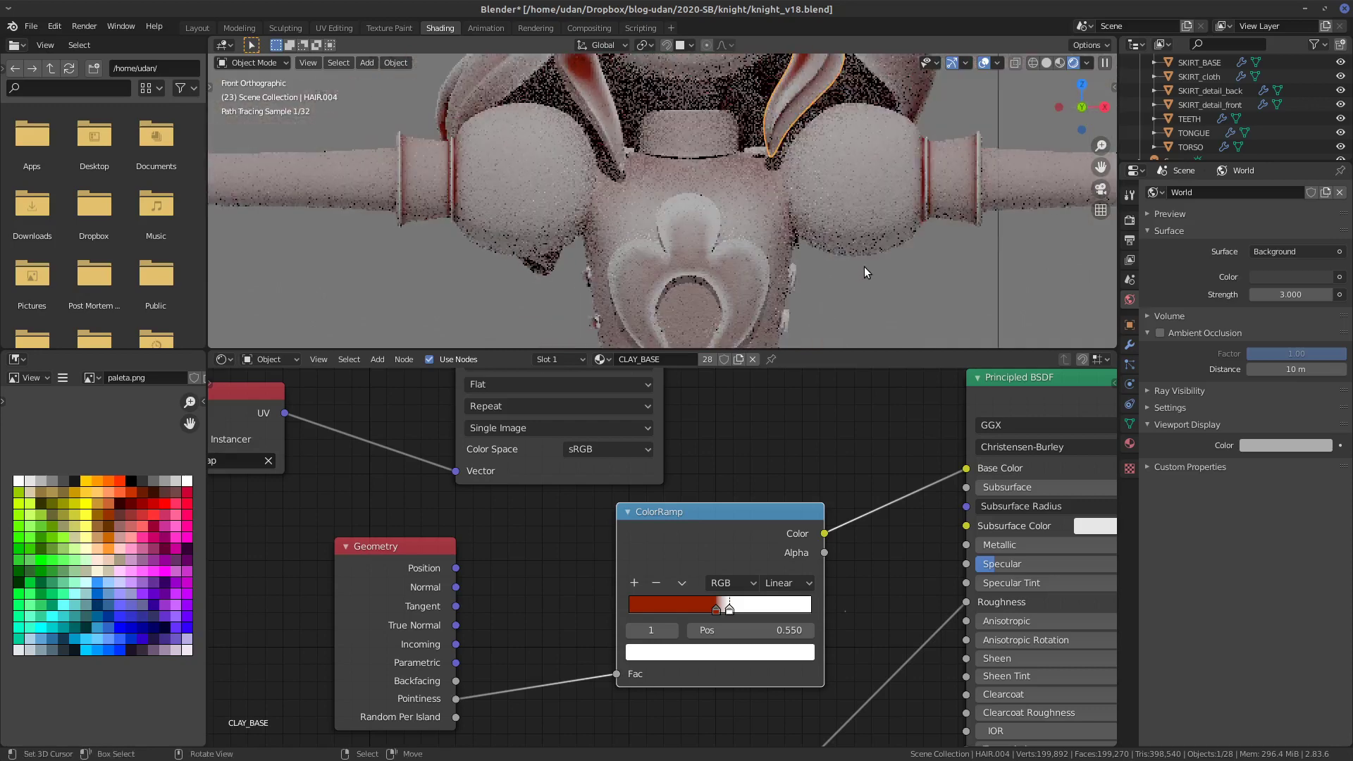
pyautogui.scroll(-1, 868, 279)
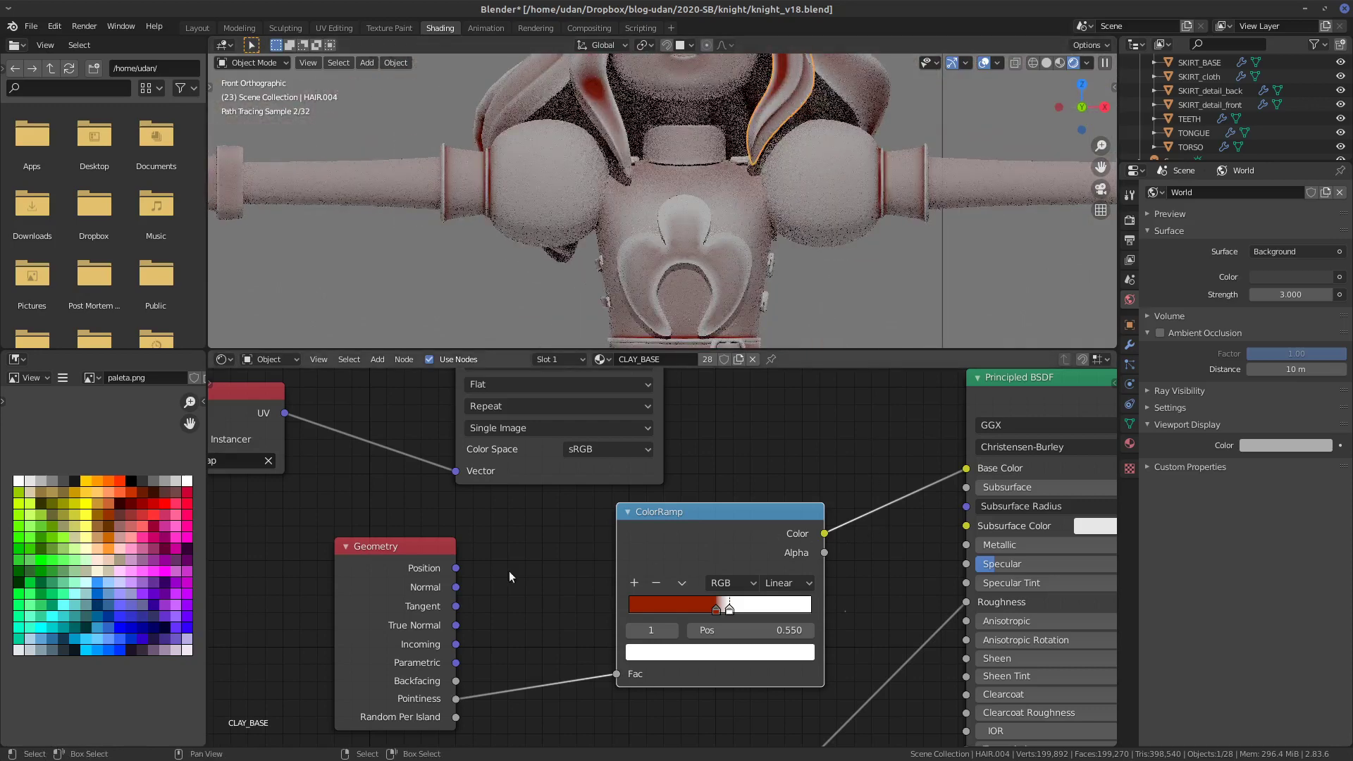
pyautogui.click(363, 548)
pyautogui.moveTo(363, 548); pyautogui.dragTo(310, 540)
pyautogui.moveTo(780, 519); pyautogui.dragTo(654, 523)
pyautogui.click(1060, 63)
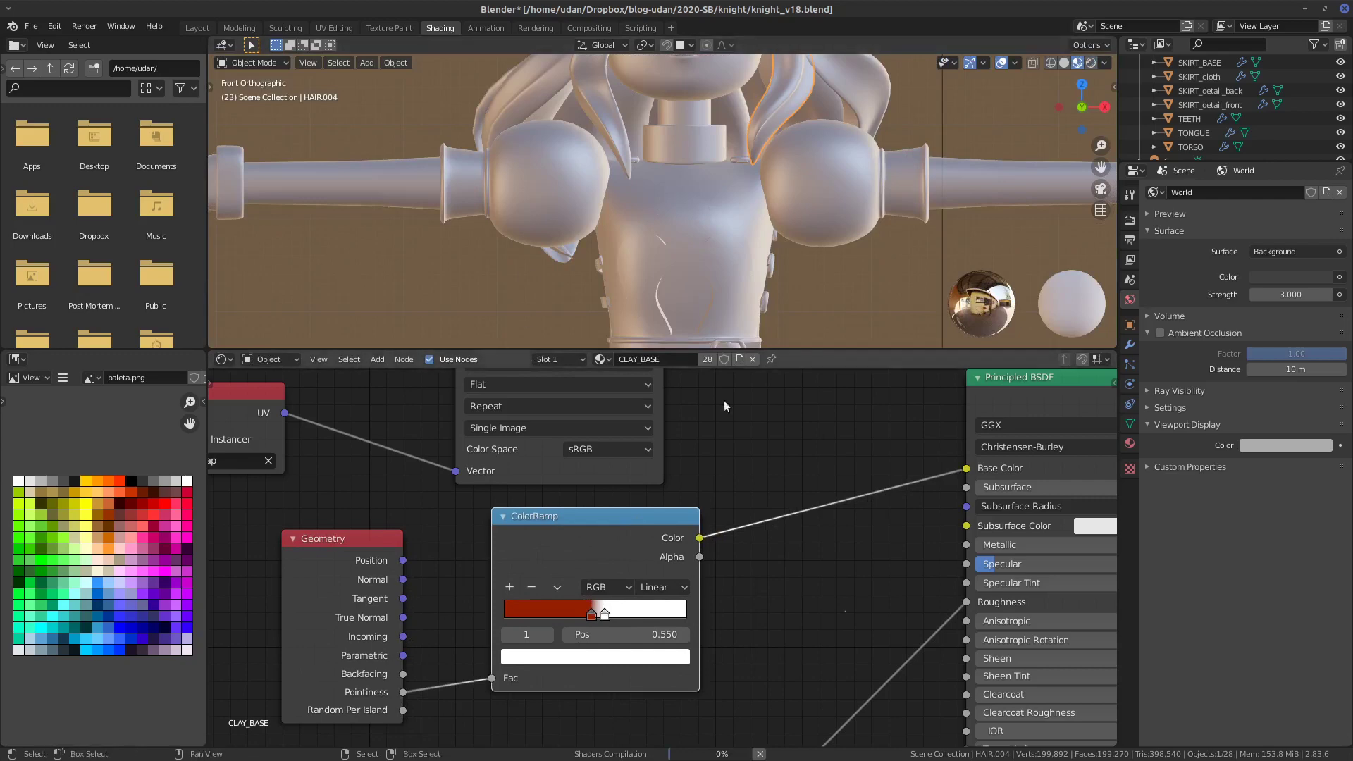
pyautogui.click(1091, 62)
# - Add a MixRGB node in the space between the palette texture and the Principled BSDF
pyautogui.moveTo(841, 522); pyautogui.dragTo(814, 599, button='middle')
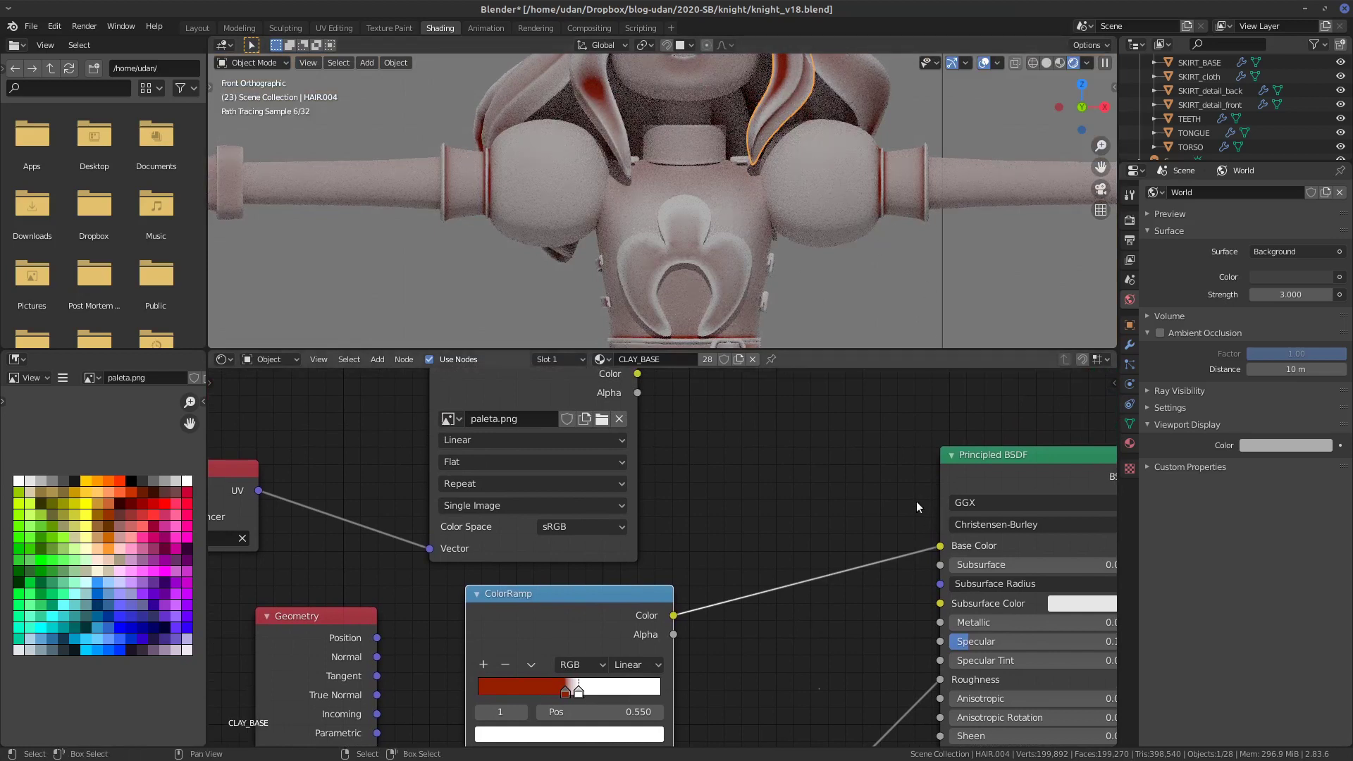
pyautogui.hotkey('shift', 'a')
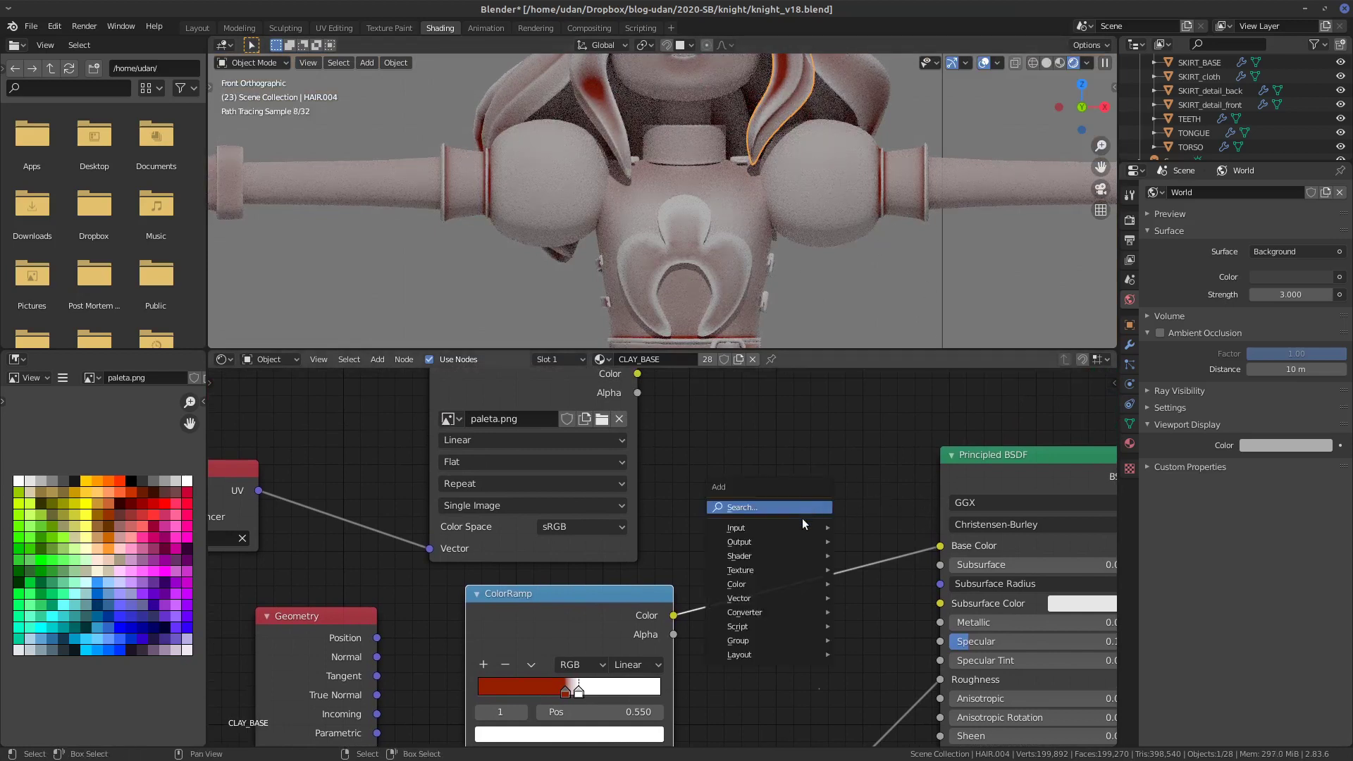
pyautogui.moveTo(786, 584)
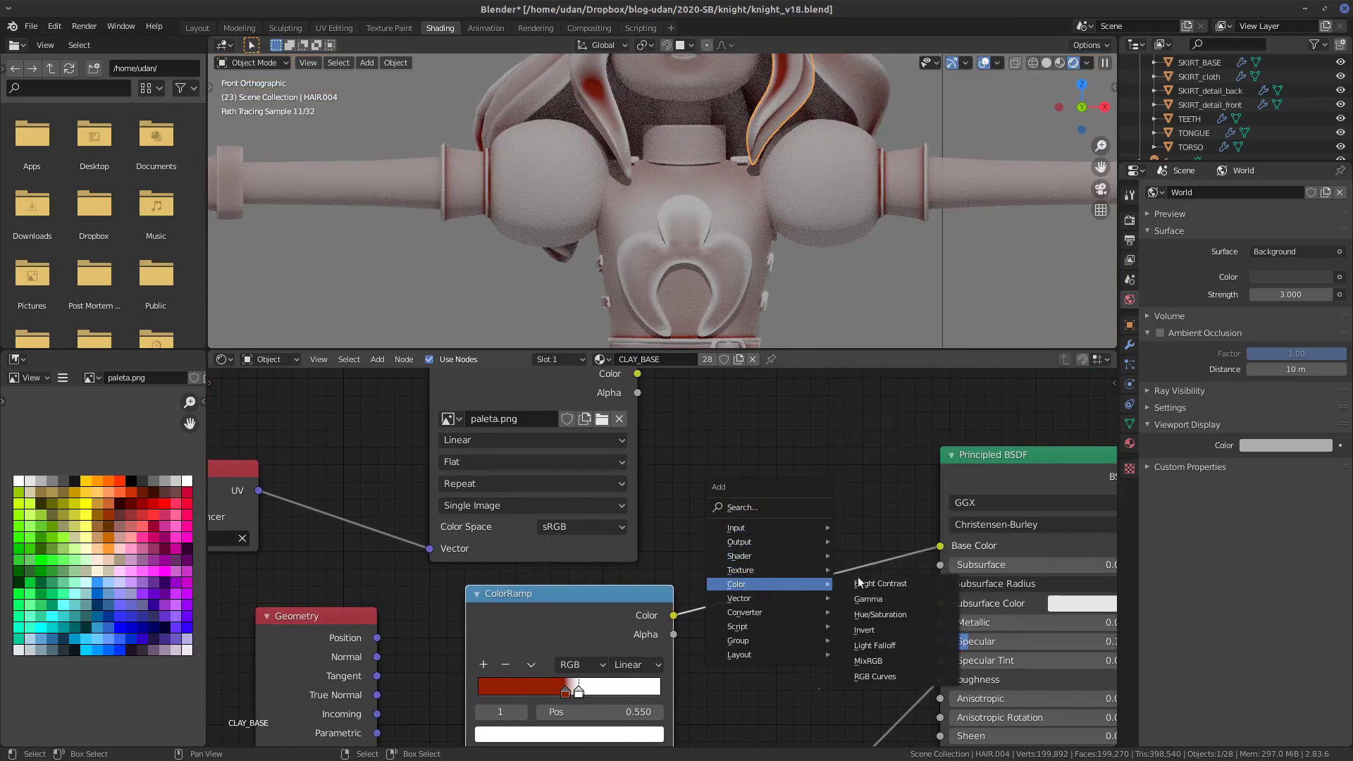
pyautogui.click(868, 661)
pyautogui.click(770, 382)
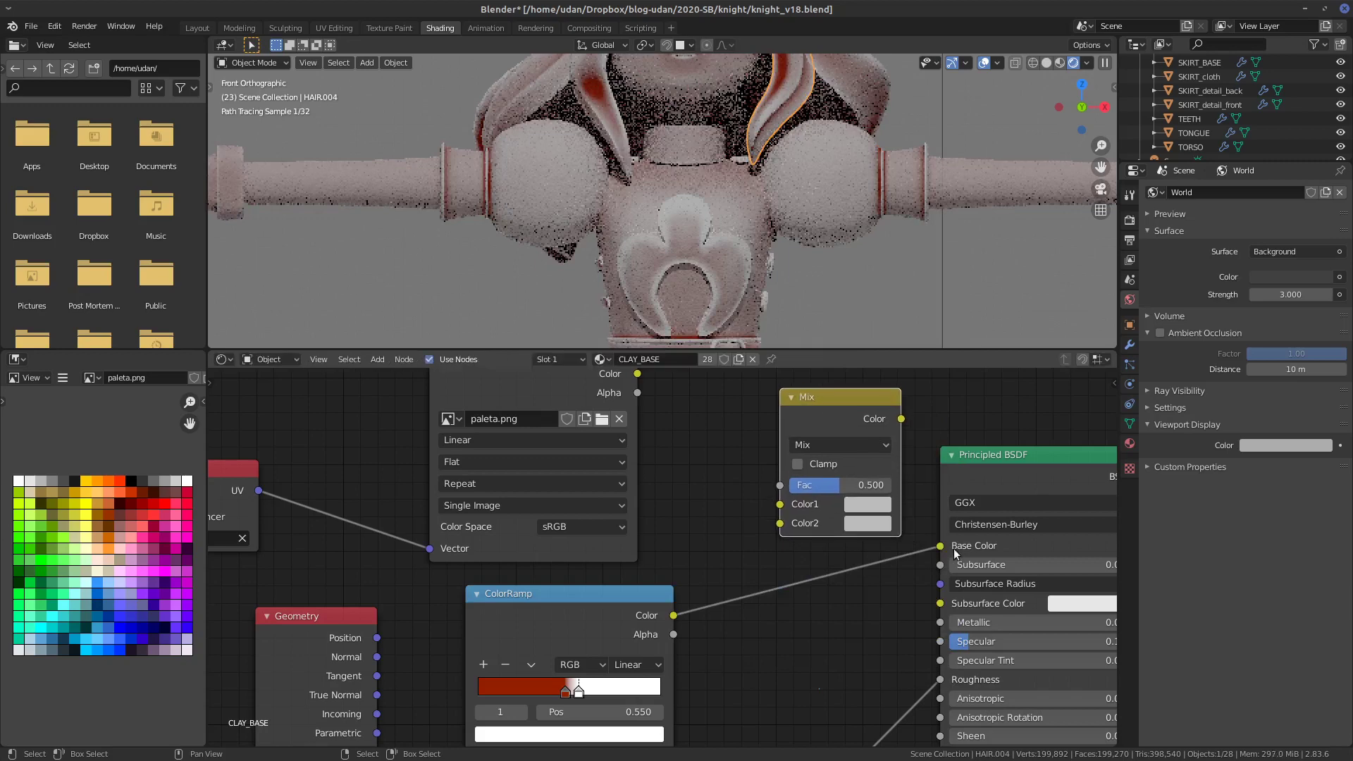
# - Connect the palette texture to the Mix node's Color1, the ColorRamp to Color2, and the Mix output to Base Color
pyautogui.moveTo(940, 546); pyautogui.dragTo(781, 523)
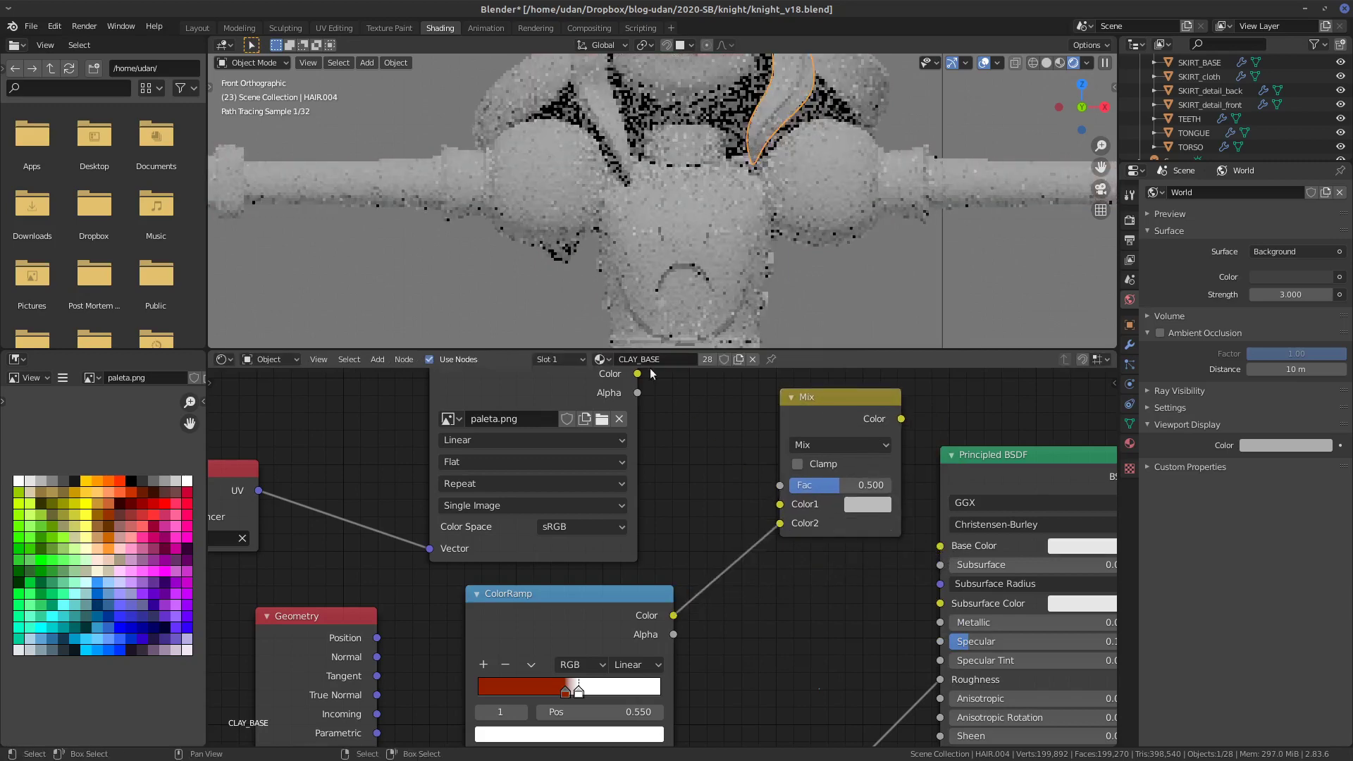
pyautogui.moveTo(637, 373); pyautogui.dragTo(781, 505)
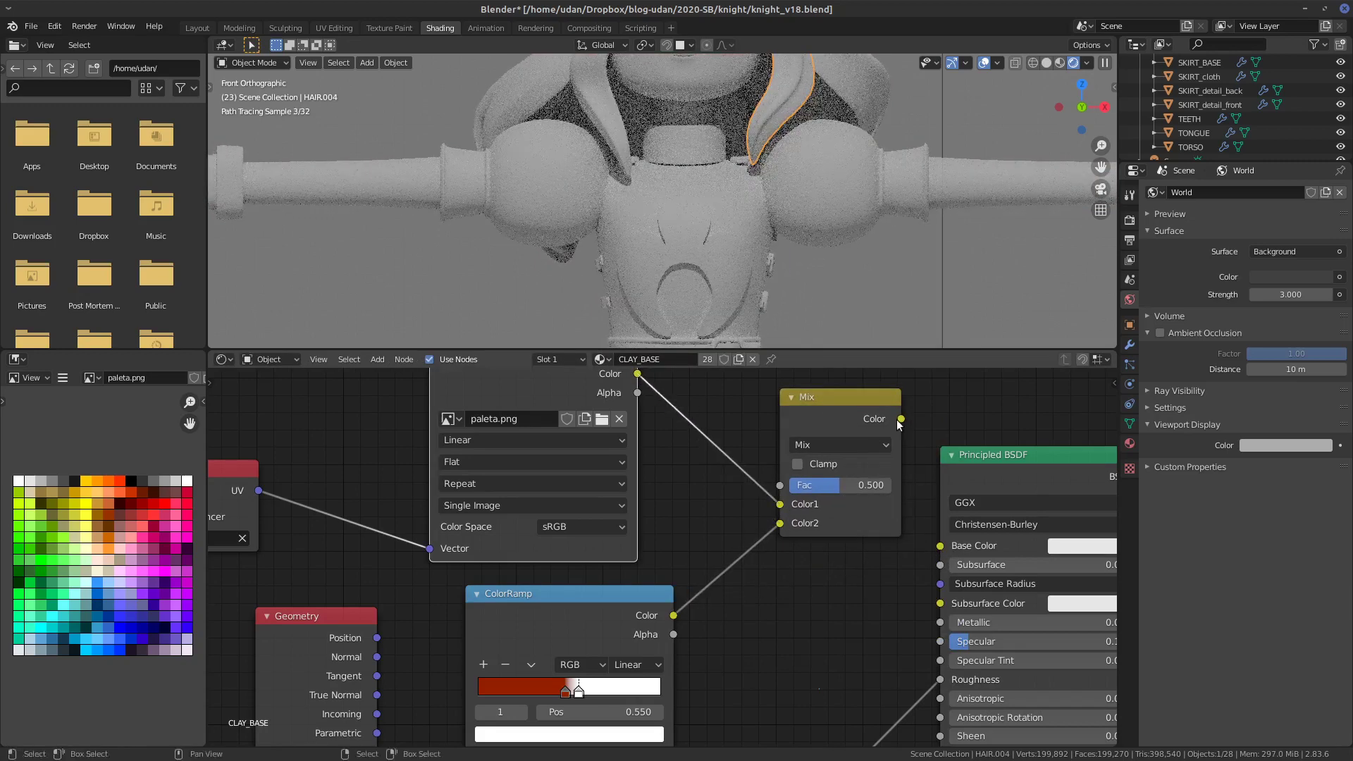
pyautogui.moveTo(901, 419); pyautogui.dragTo(940, 546)
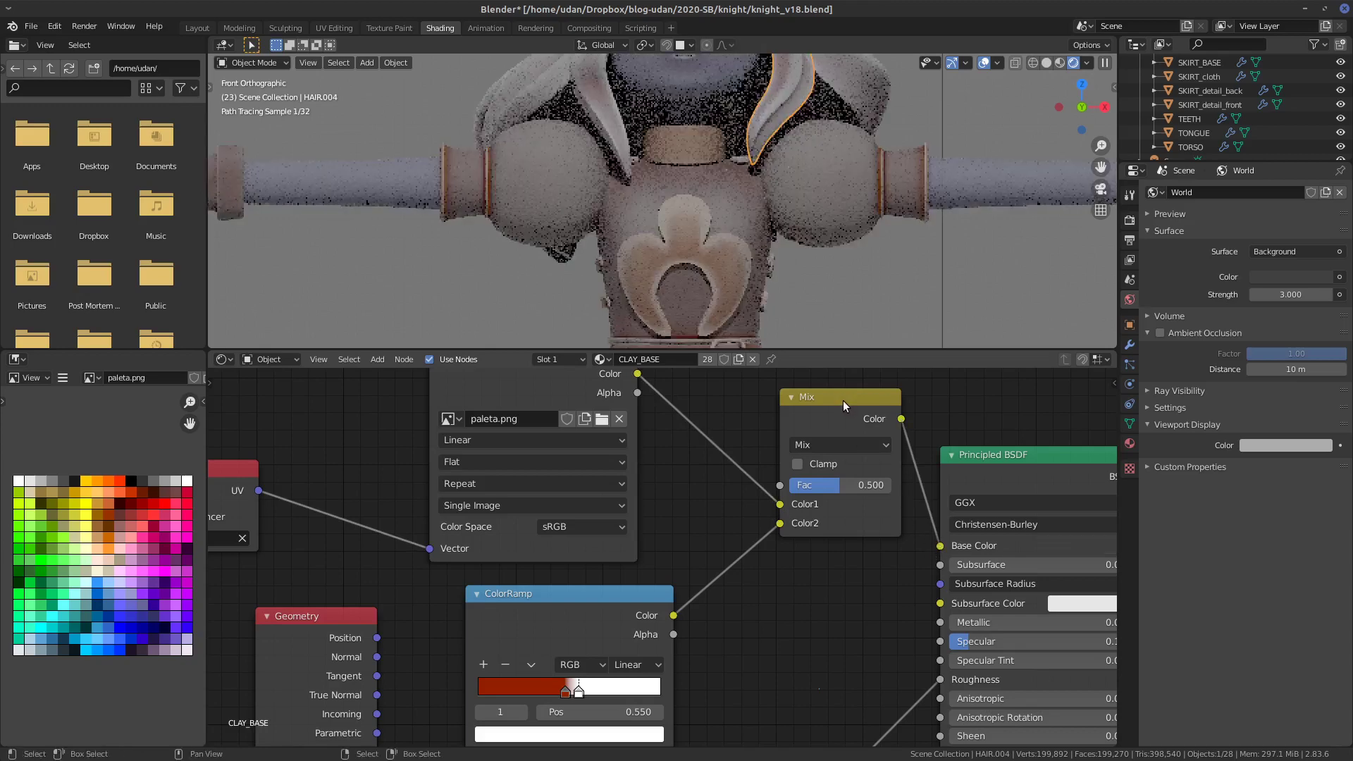
pyautogui.moveTo(843, 400); pyautogui.dragTo(829, 429)
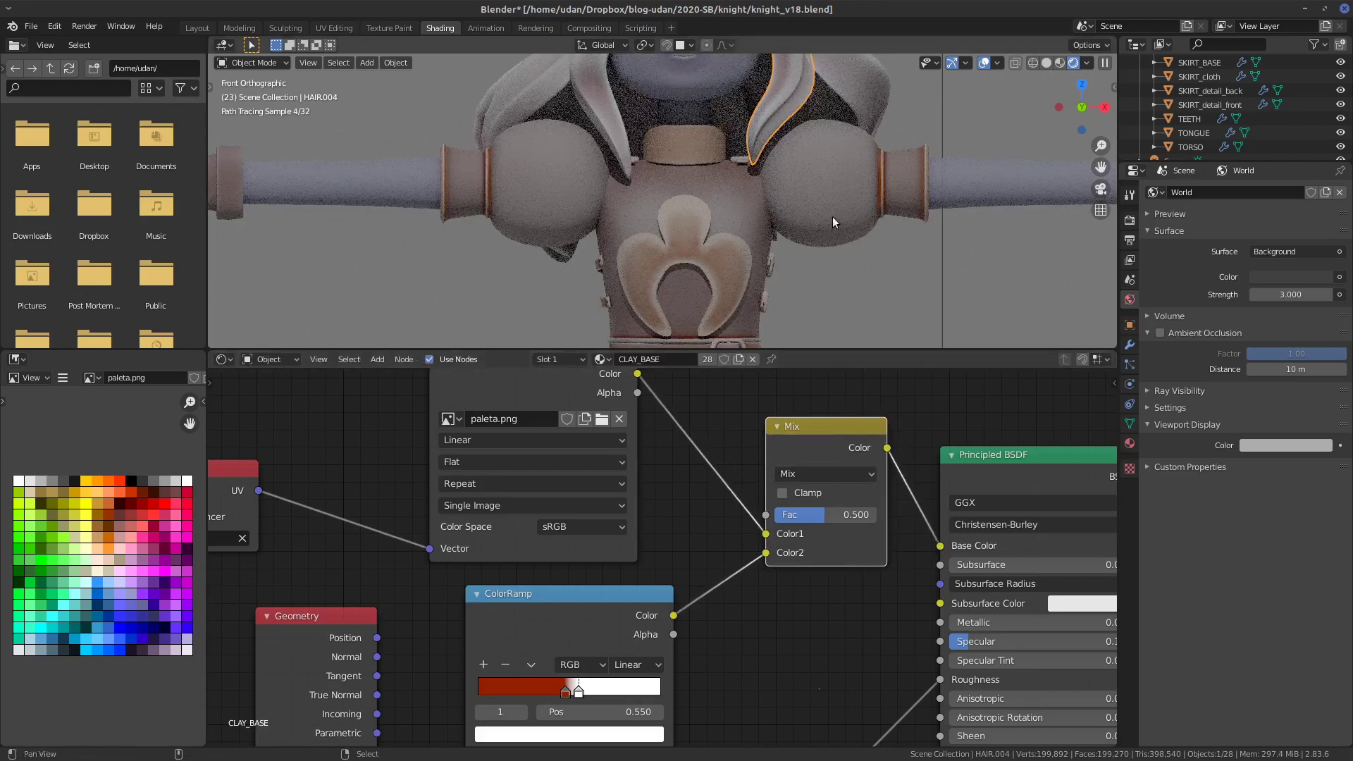
# - Raise the Mix node's factor to 1.000 and try the Color Dodge blending mode, checking the torso, face and hair
pyautogui.scroll(-3, 818, 275)
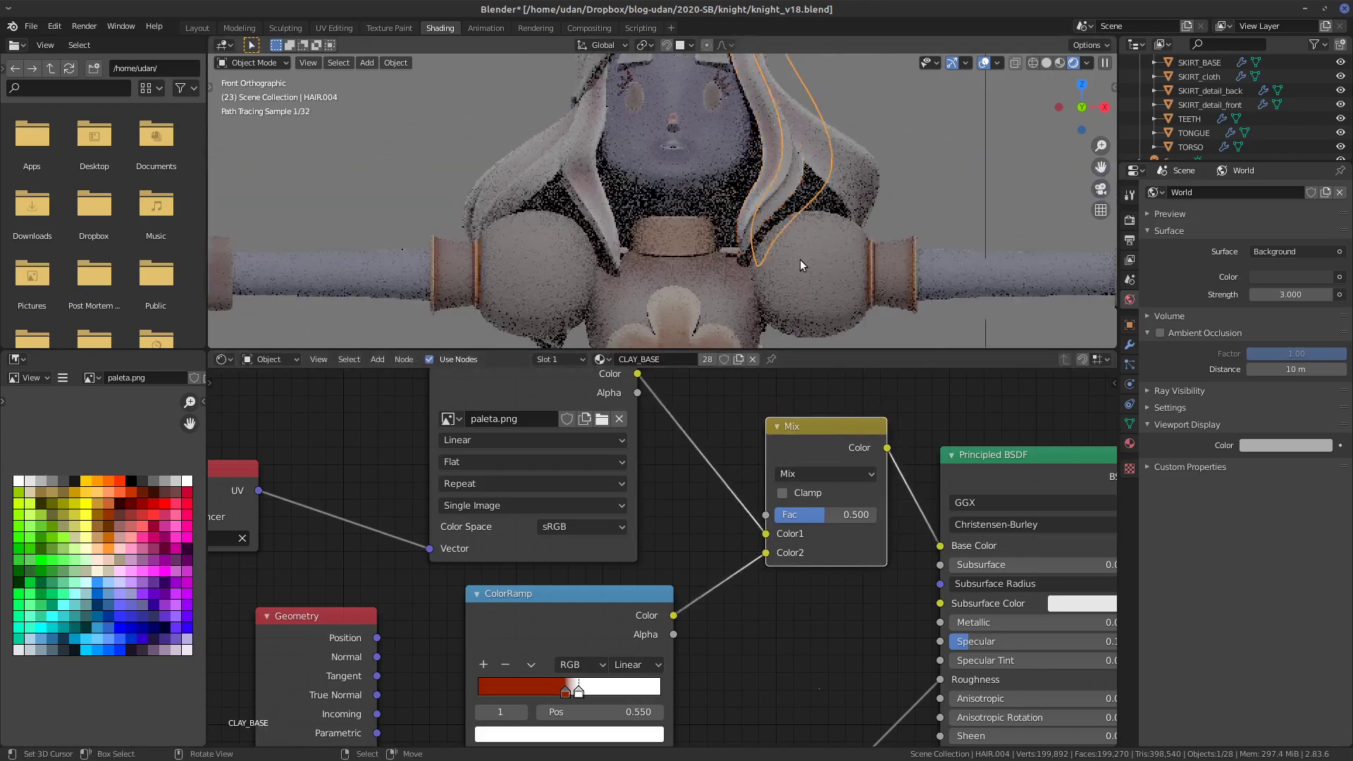
pyautogui.scroll(2, 800, 265)
pyautogui.keyDown('shift'); pyautogui.moveTo(794, 273); pyautogui.dragTo(794, 165, button='middle'); pyautogui.keyUp('shift')
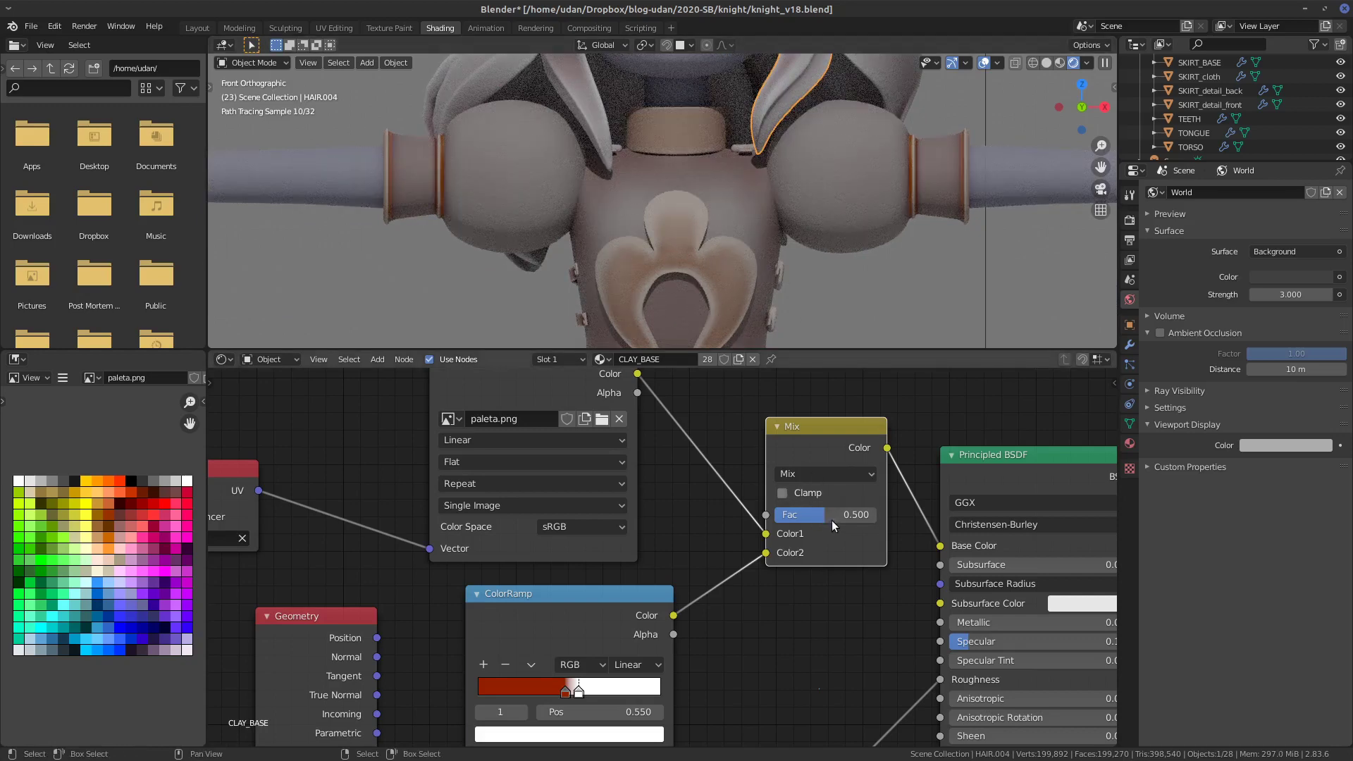
pyautogui.moveTo(832, 520); pyautogui.dragTo(1090, 515)
pyautogui.click(828, 471)
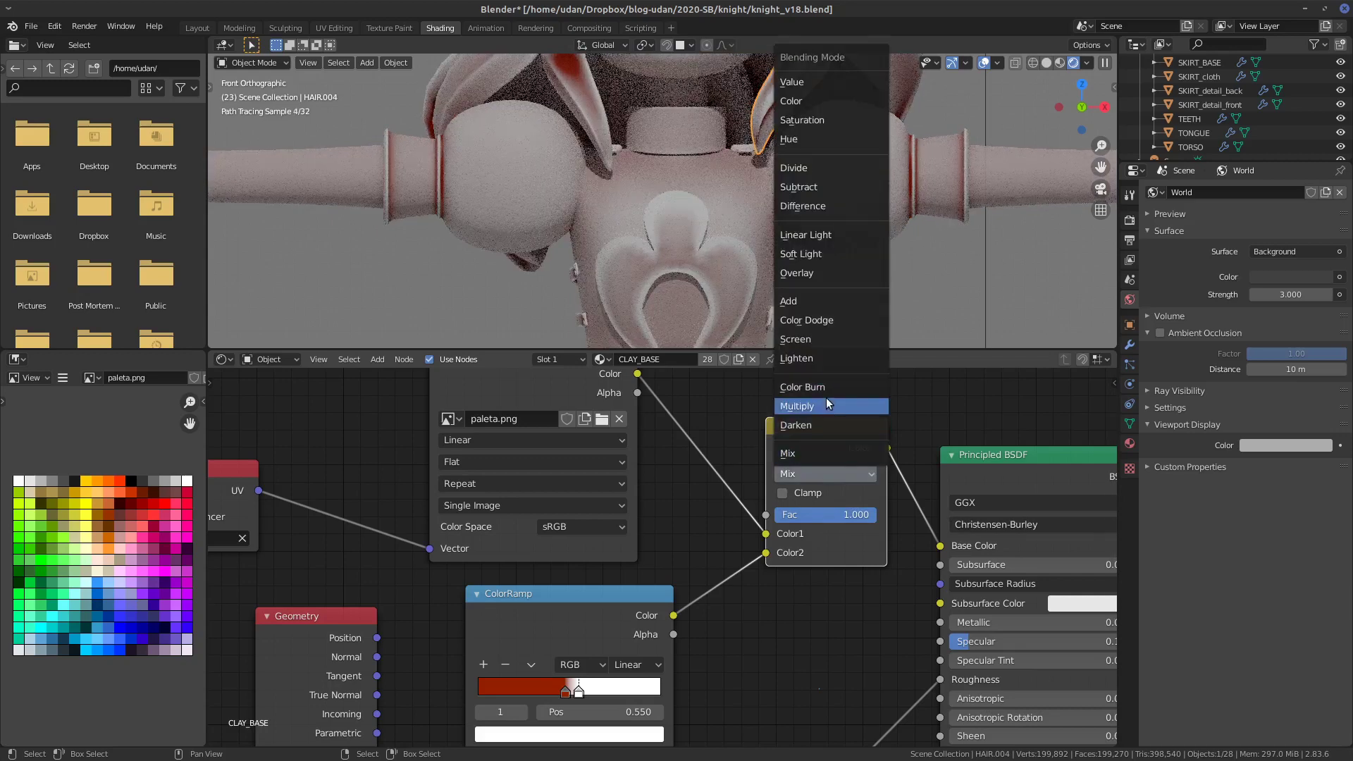
pyautogui.press('Return')
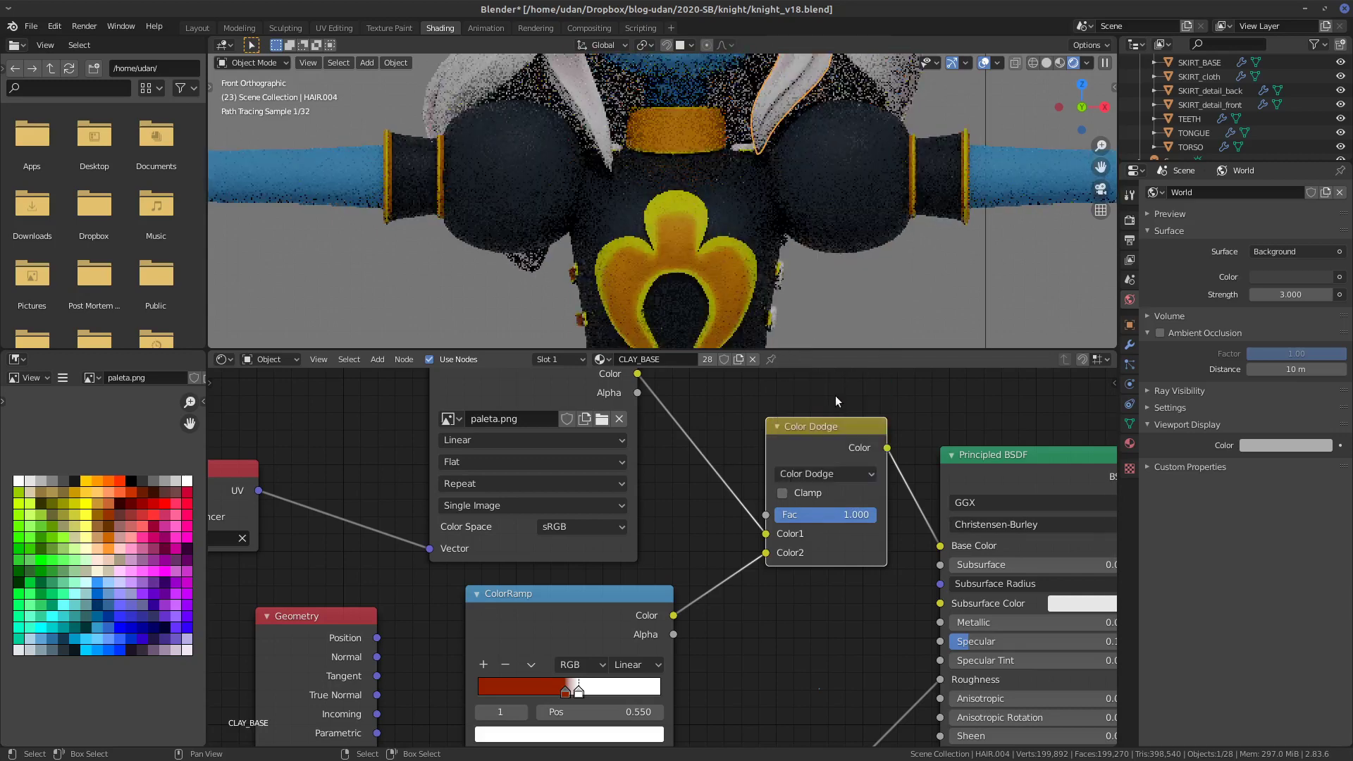
pyautogui.keyDown('shift'); pyautogui.moveTo(827, 182); pyautogui.dragTo(815, 314, button='middle'); pyautogui.keyUp('shift')
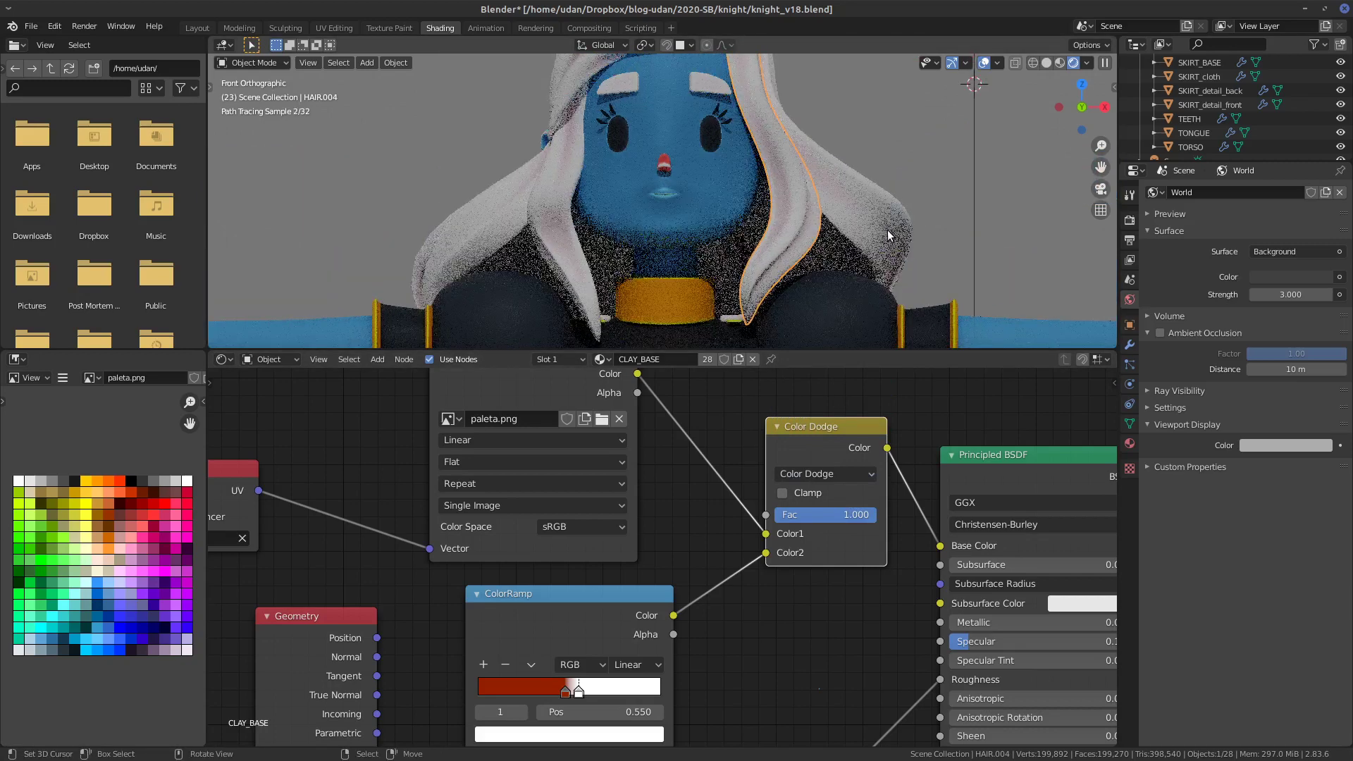
# - Try the Overlay, Multiply, Soft Light and Linear Light blending modes on the mix node
pyautogui.click(816, 473)
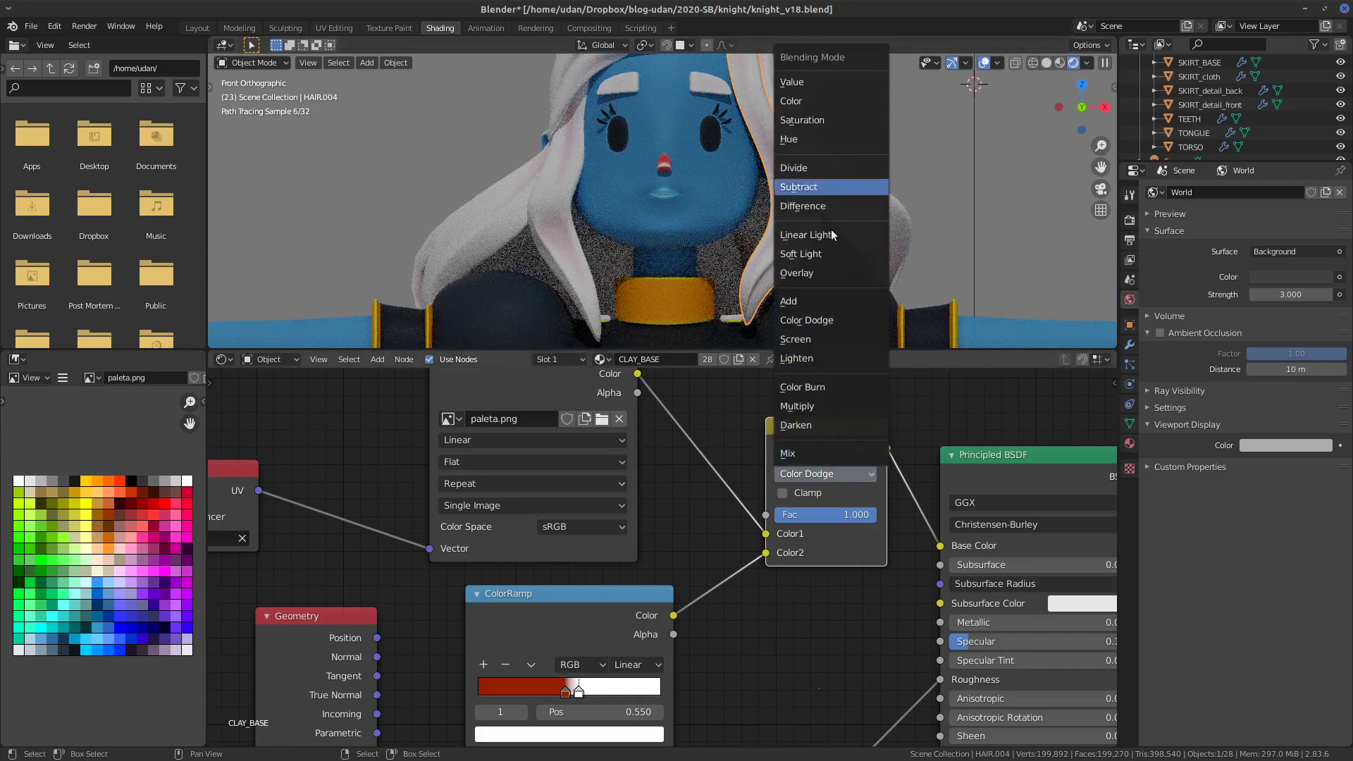
pyautogui.click(832, 272)
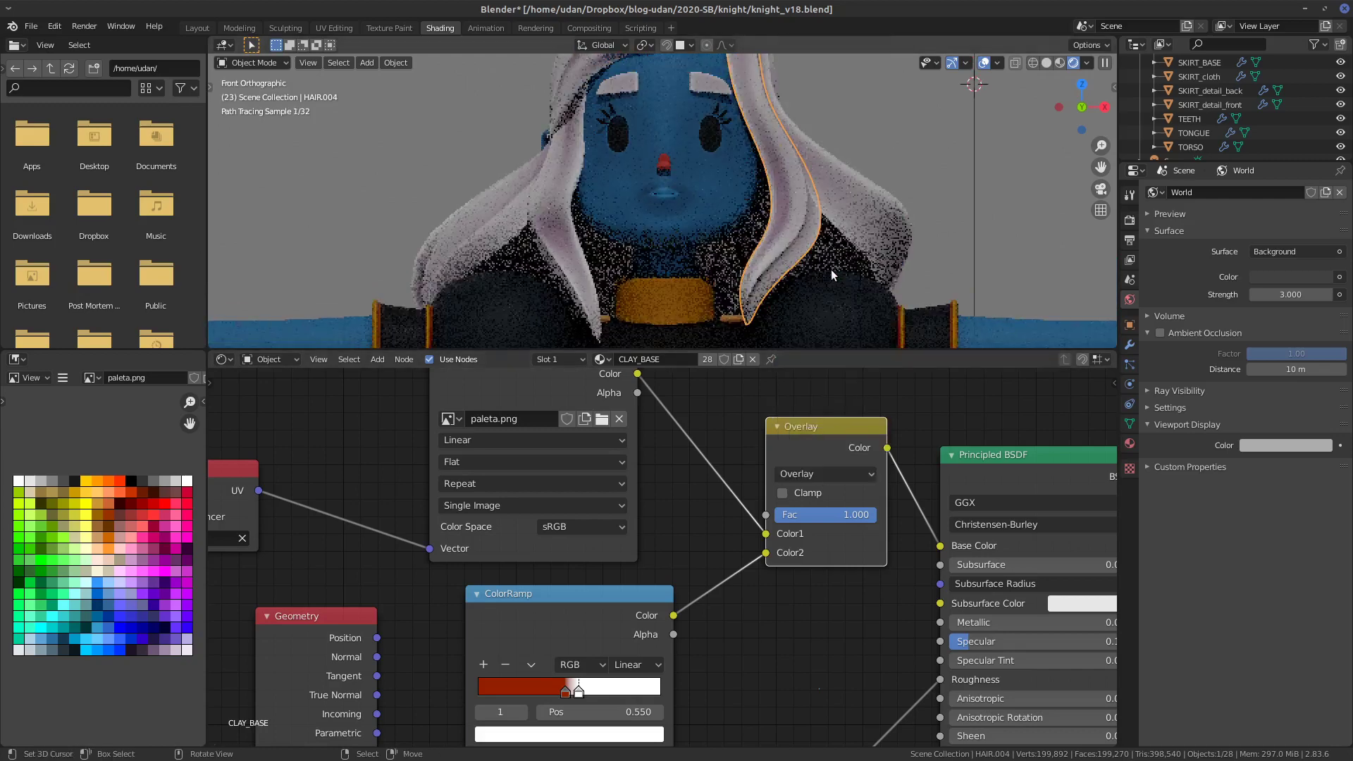
pyautogui.click(843, 475)
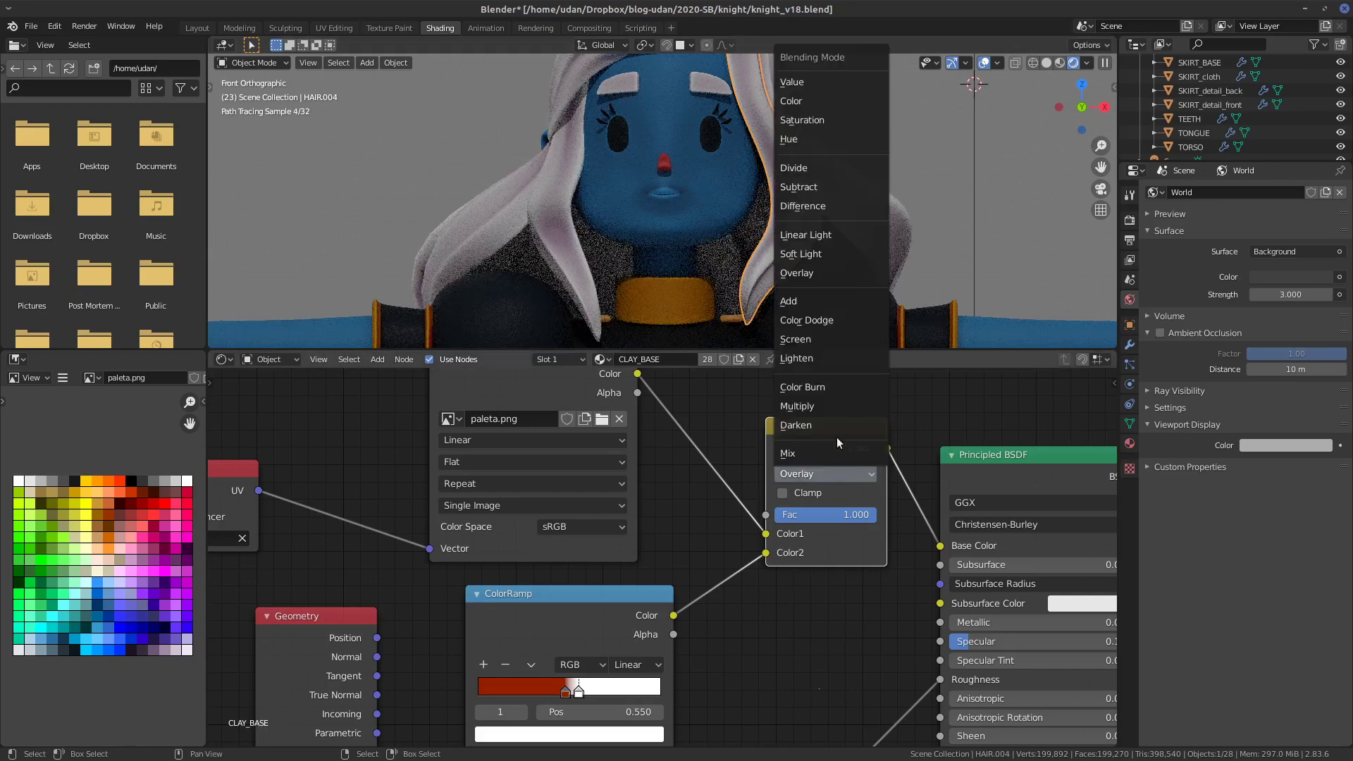
pyautogui.click(831, 407)
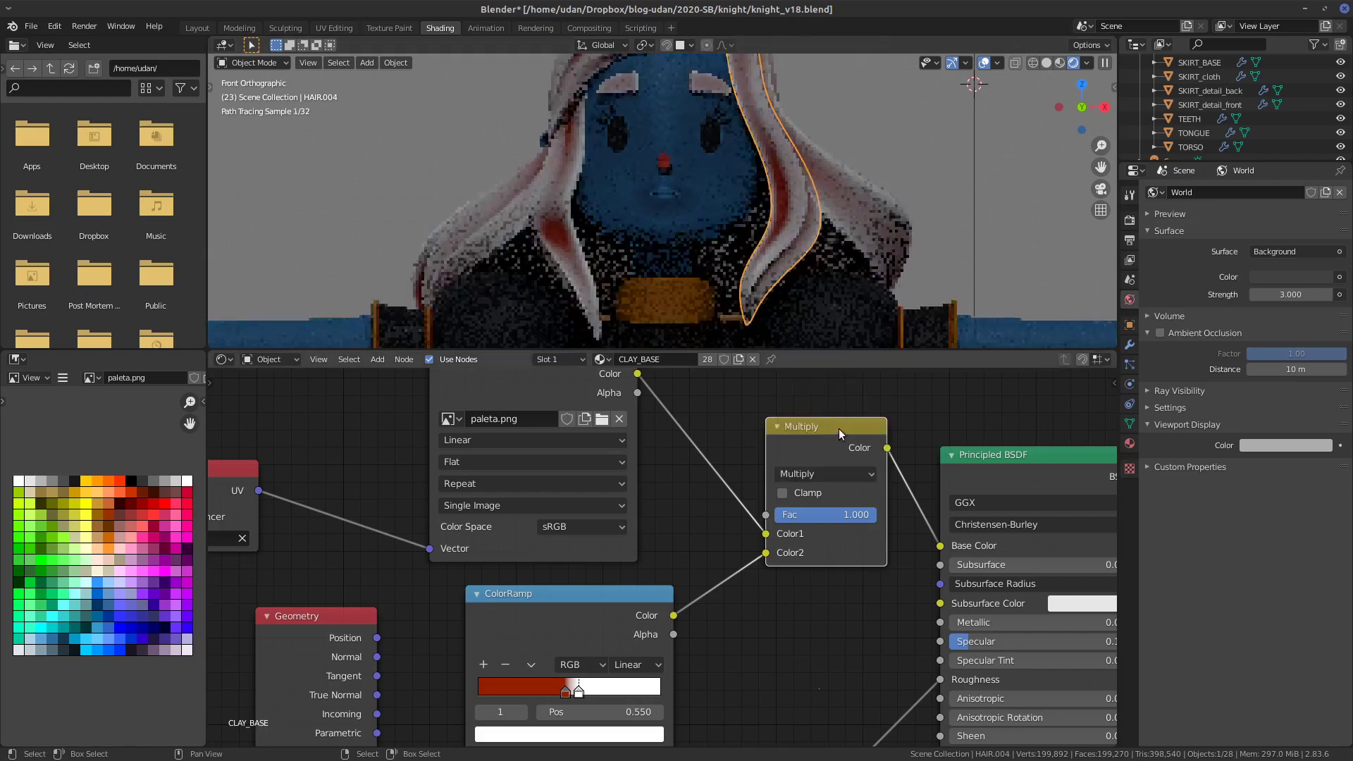
pyautogui.click(840, 473)
pyautogui.click(830, 250)
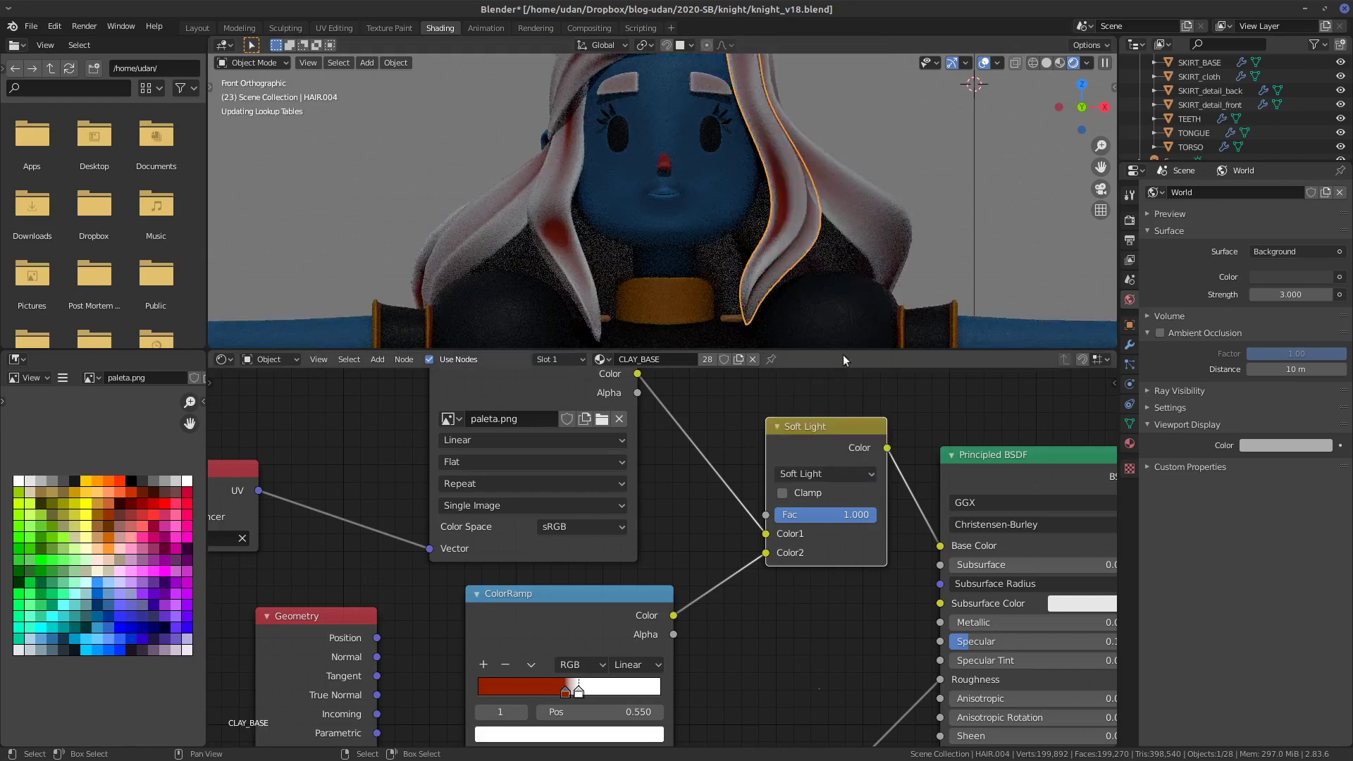
pyautogui.click(826, 472)
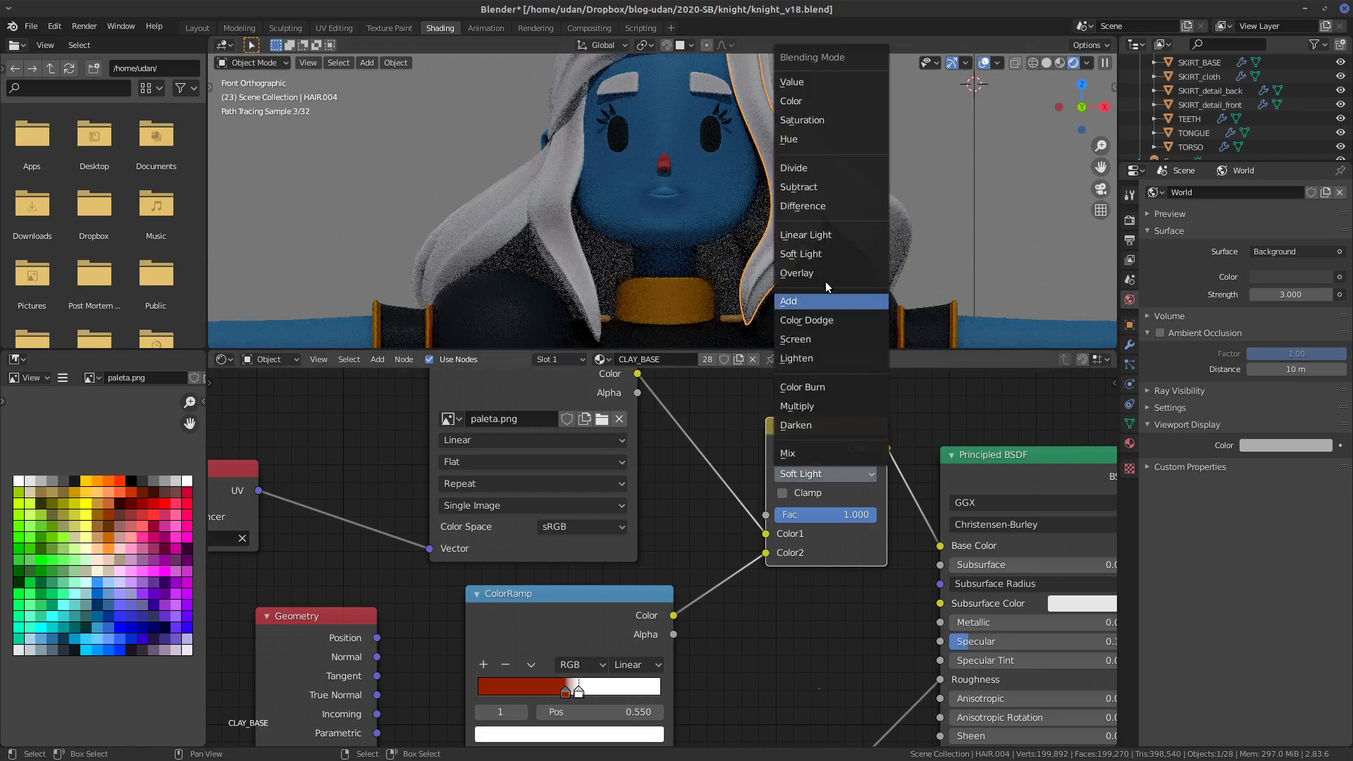
pyautogui.click(835, 256)
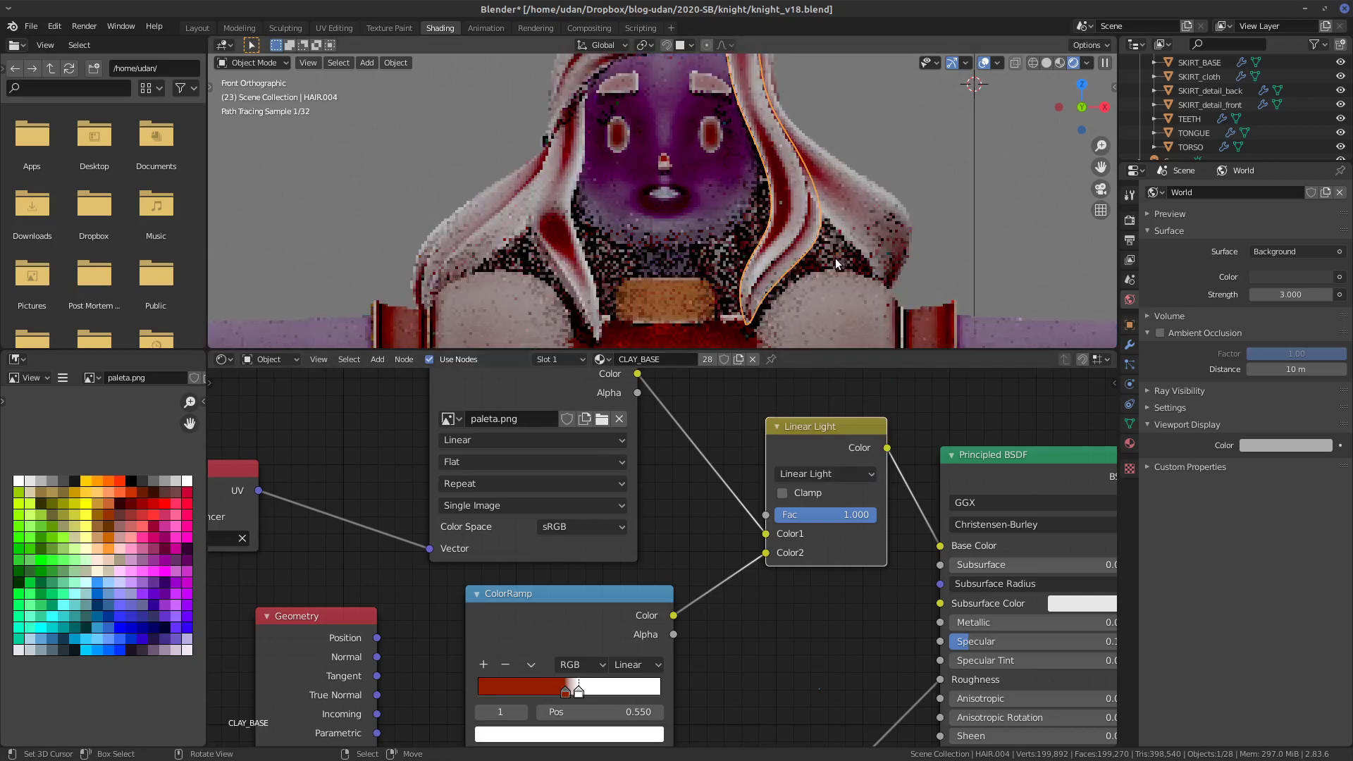
# - Lower the mix node's factor to 0.350 and set its blending mode to Color
pyautogui.keyDown('alt'); pyautogui.keyDown('shift'); pyautogui.moveTo(844, 285); pyautogui.dragTo(836, 373); pyautogui.keyUp('shift'); pyautogui.keyUp('alt')
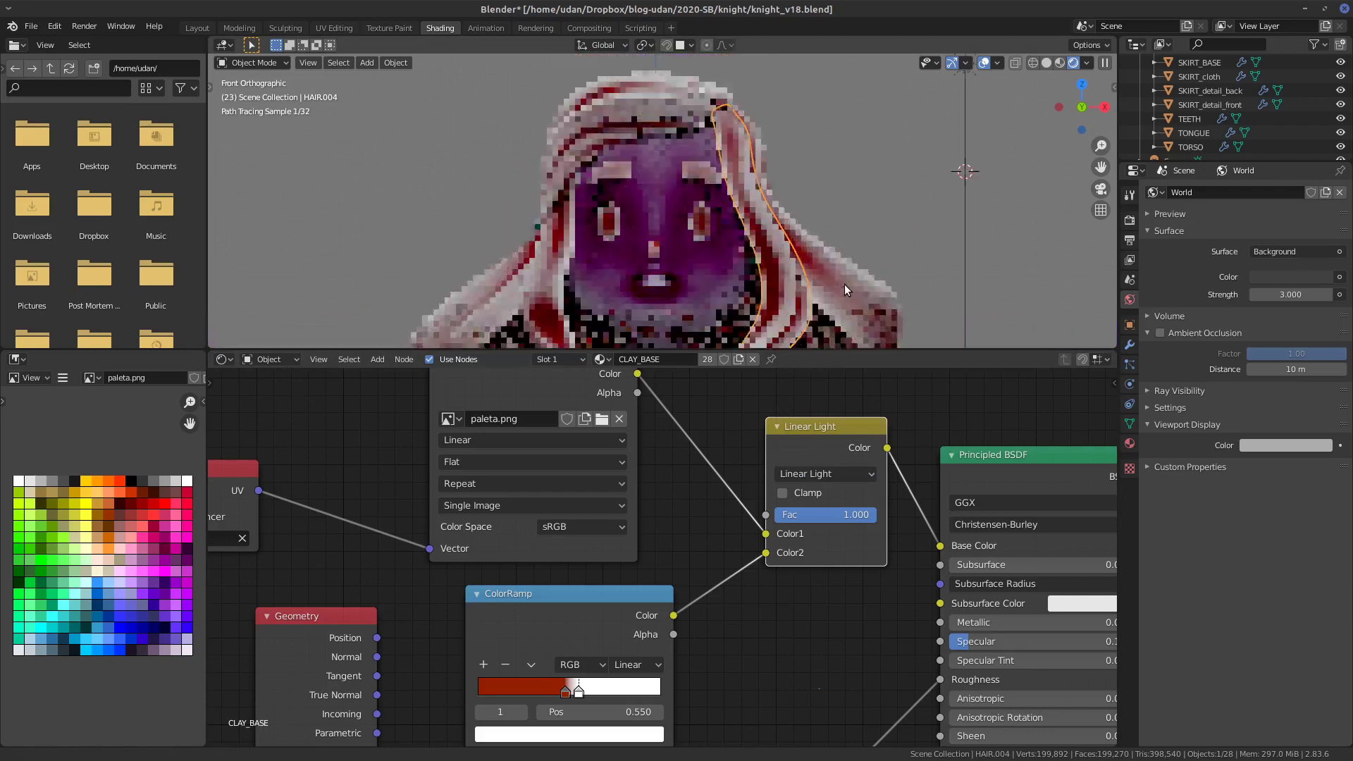
pyautogui.moveTo(831, 523); pyautogui.dragTo(783, 532)
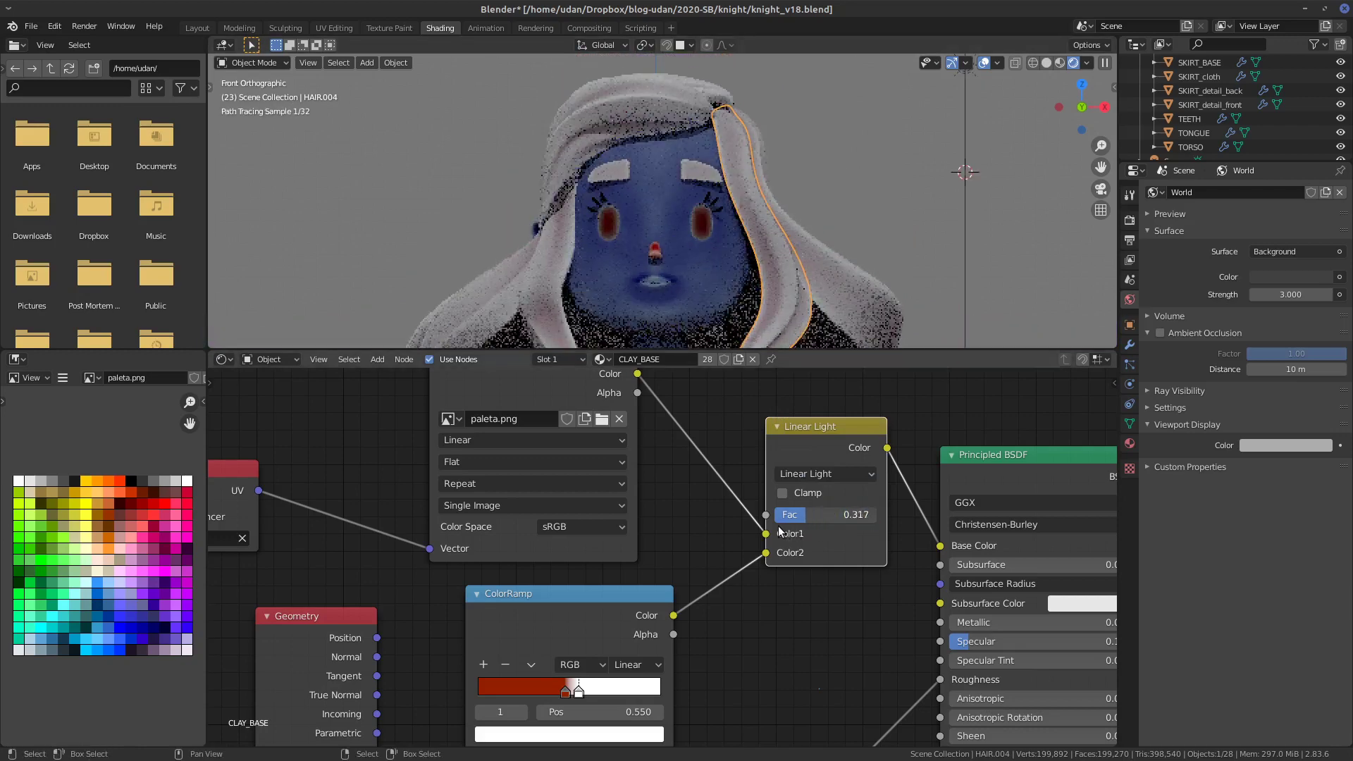
pyautogui.click(836, 475)
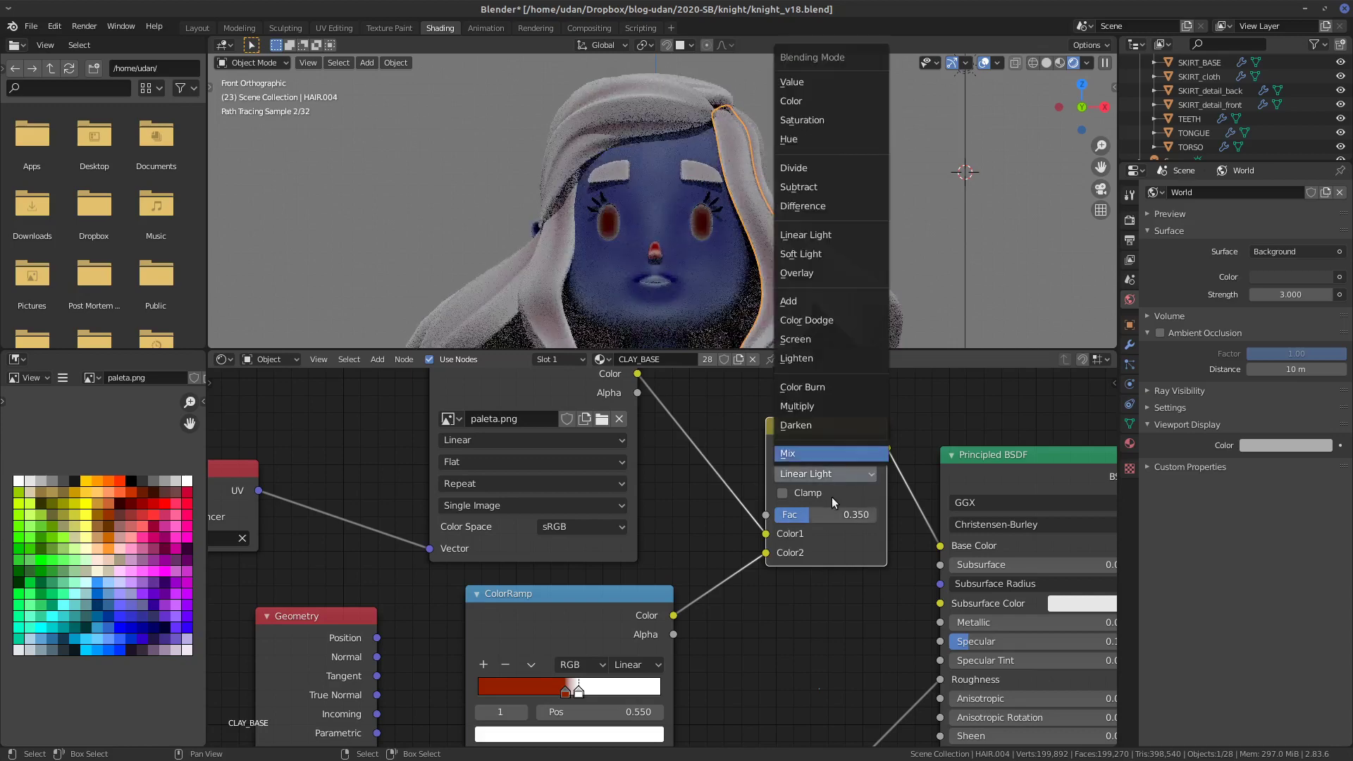
pyautogui.click(823, 100)
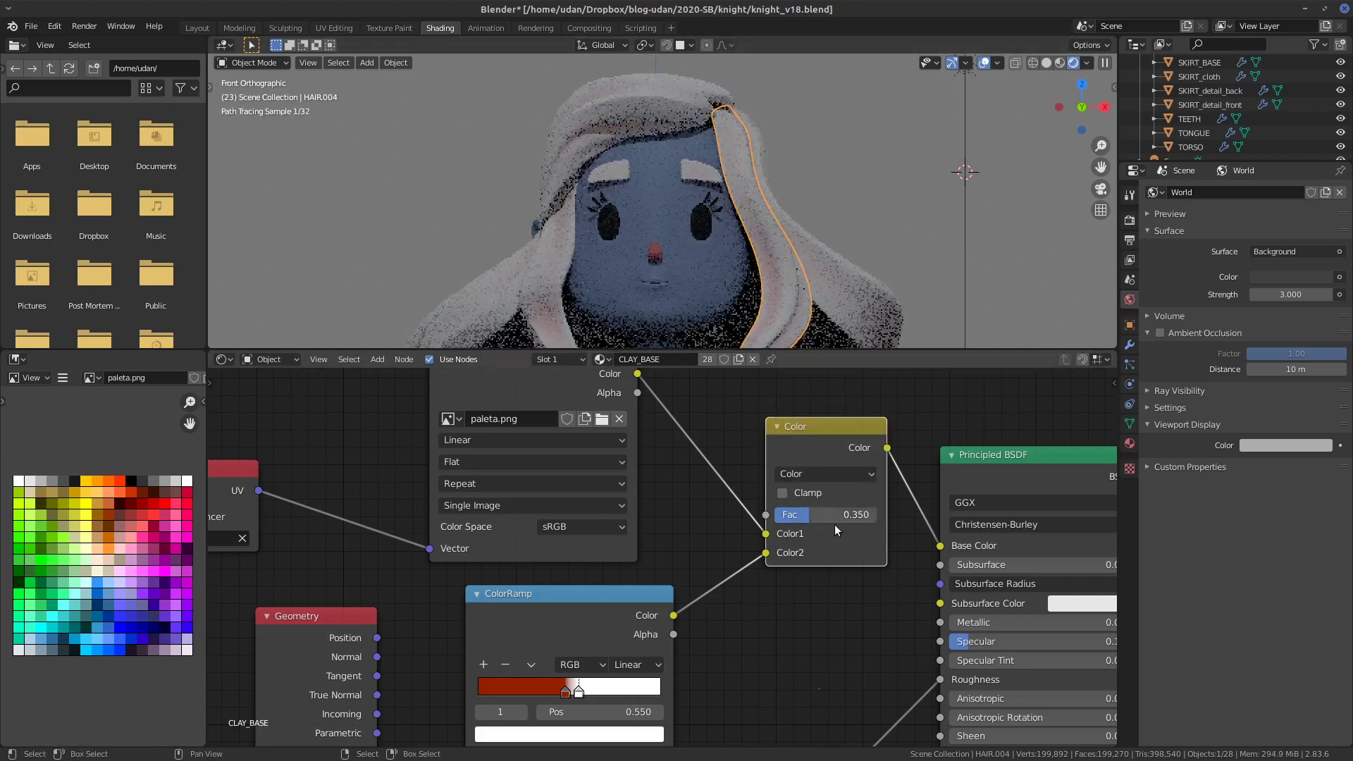
pyautogui.keyDown('shift'); pyautogui.moveTo(836, 130); pyautogui.dragTo(851, 120, button='middle'); pyautogui.keyUp('shift')
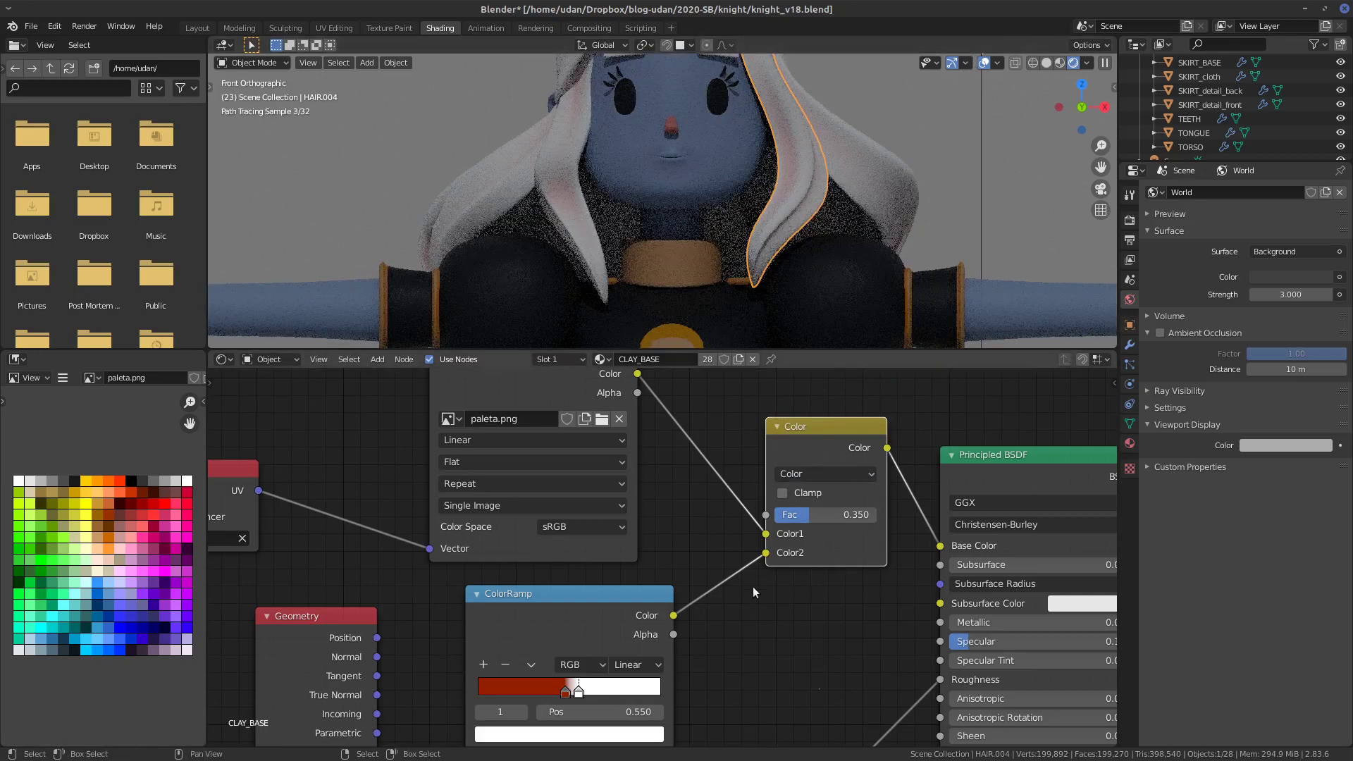
# - Switch the viewport to Material Preview shading and delete the ColorRamp node from the CLAY_BASE material
pyautogui.moveTo(761, 650); pyautogui.dragTo(726, 651, button='middle')
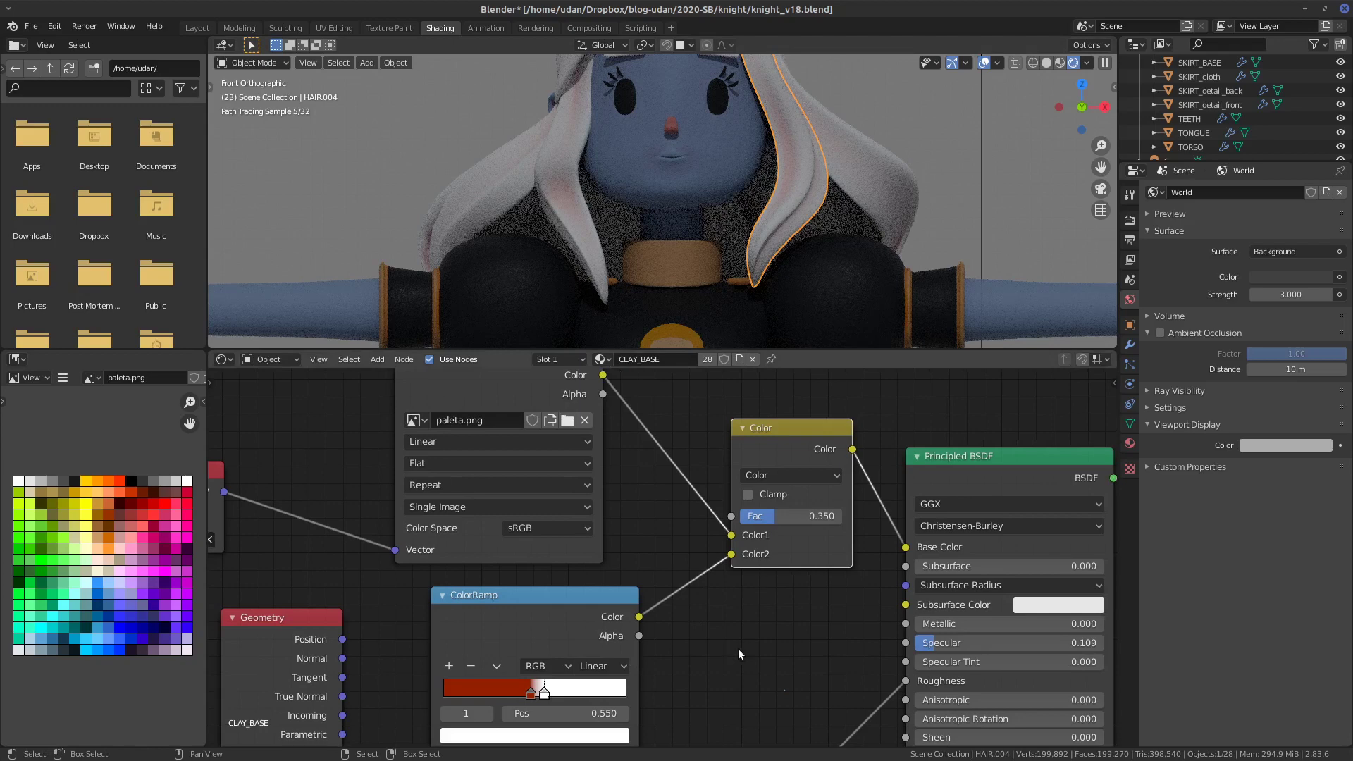
pyautogui.moveTo(775, 601); pyautogui.dragTo(839, 545, button='middle')
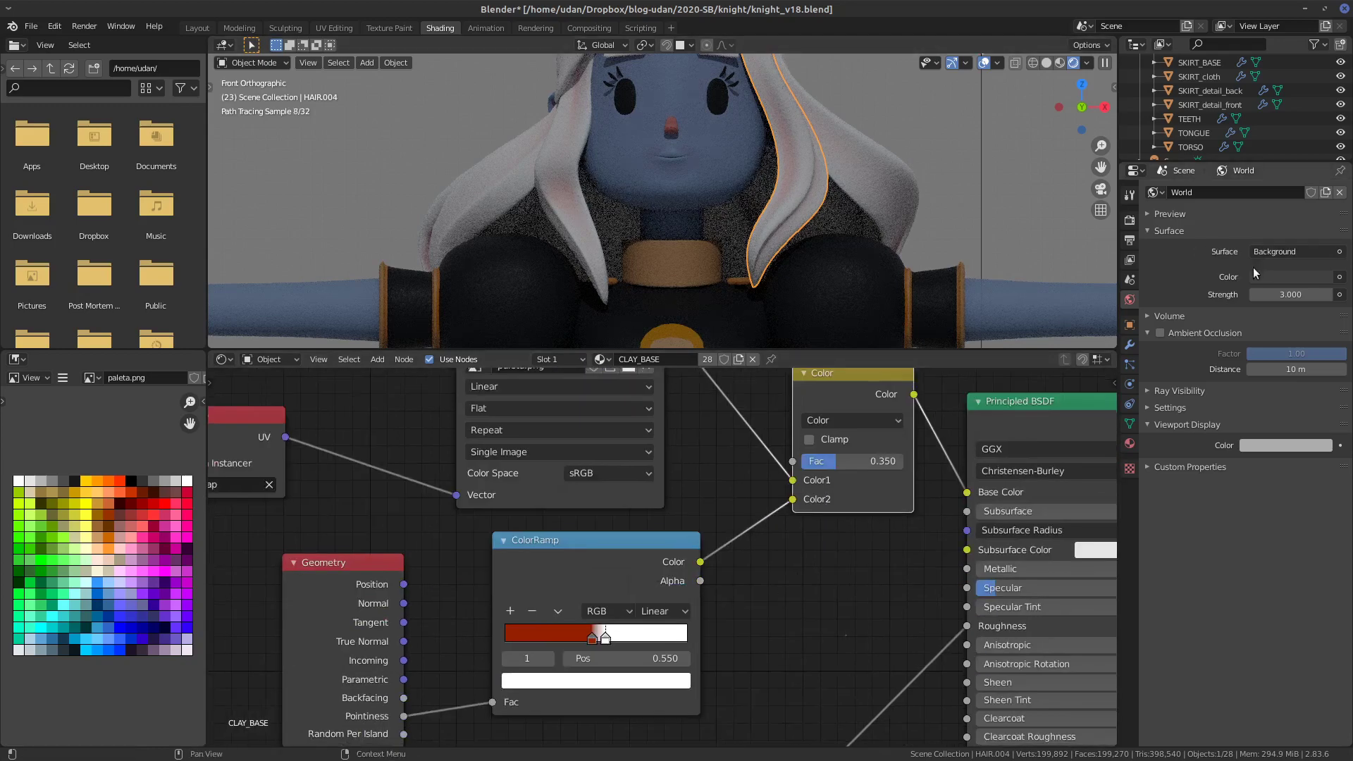
pyautogui.click(1061, 63)
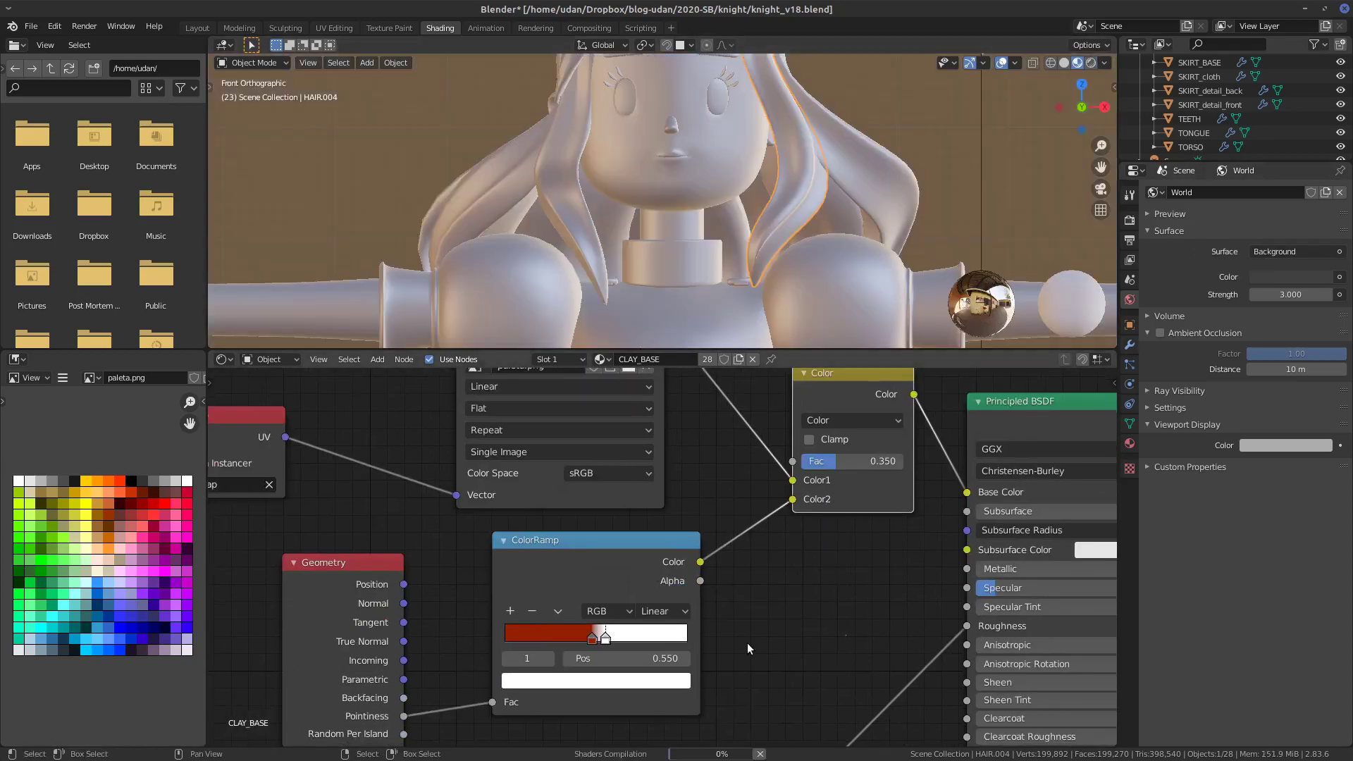
pyautogui.click(617, 562)
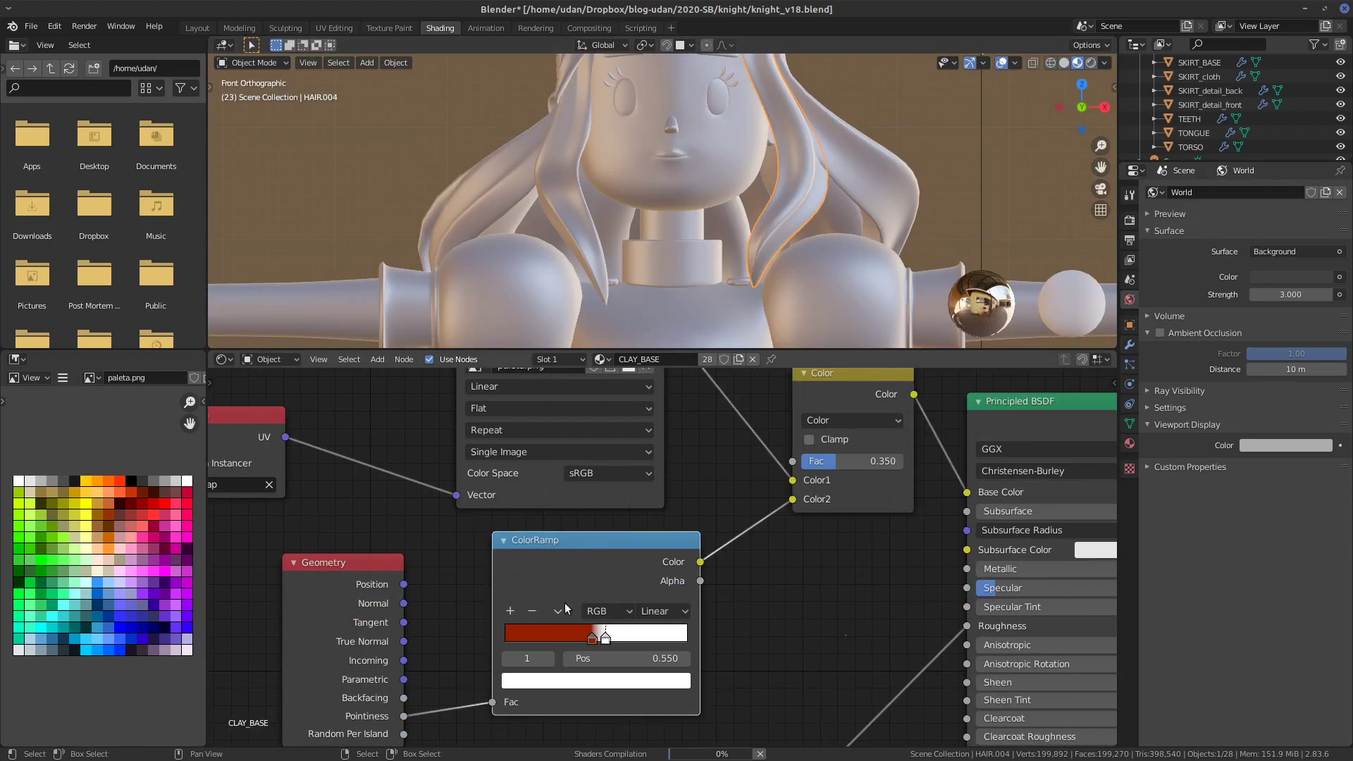
pyautogui.press('x')
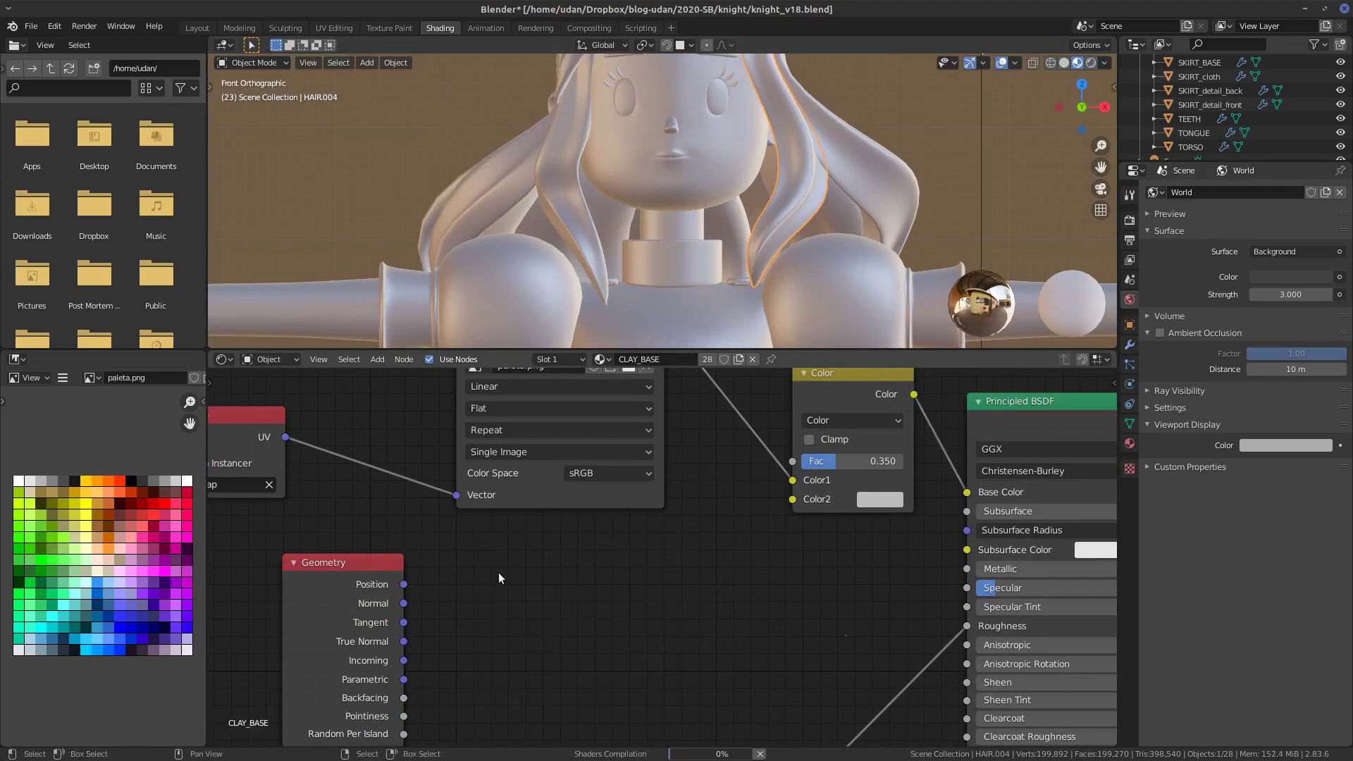
pyautogui.moveTo(690, 596); pyautogui.dragTo(642, 614, button='middle')
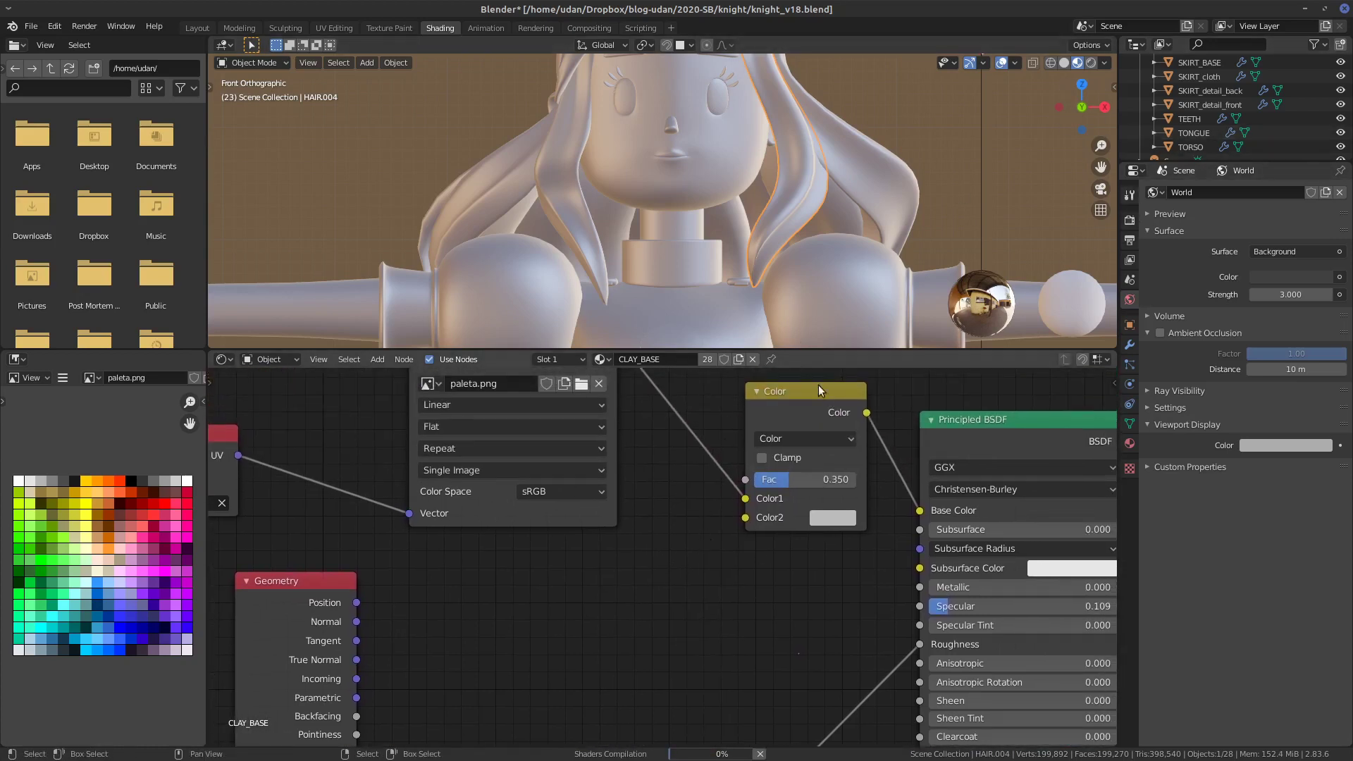
# - Move the Geometry node closer to the shader, set the mix node's blending mode to Mix and detach its output from Base Color
pyautogui.moveTo(300, 590); pyautogui.dragTo(420, 597)
pyautogui.click(809, 437)
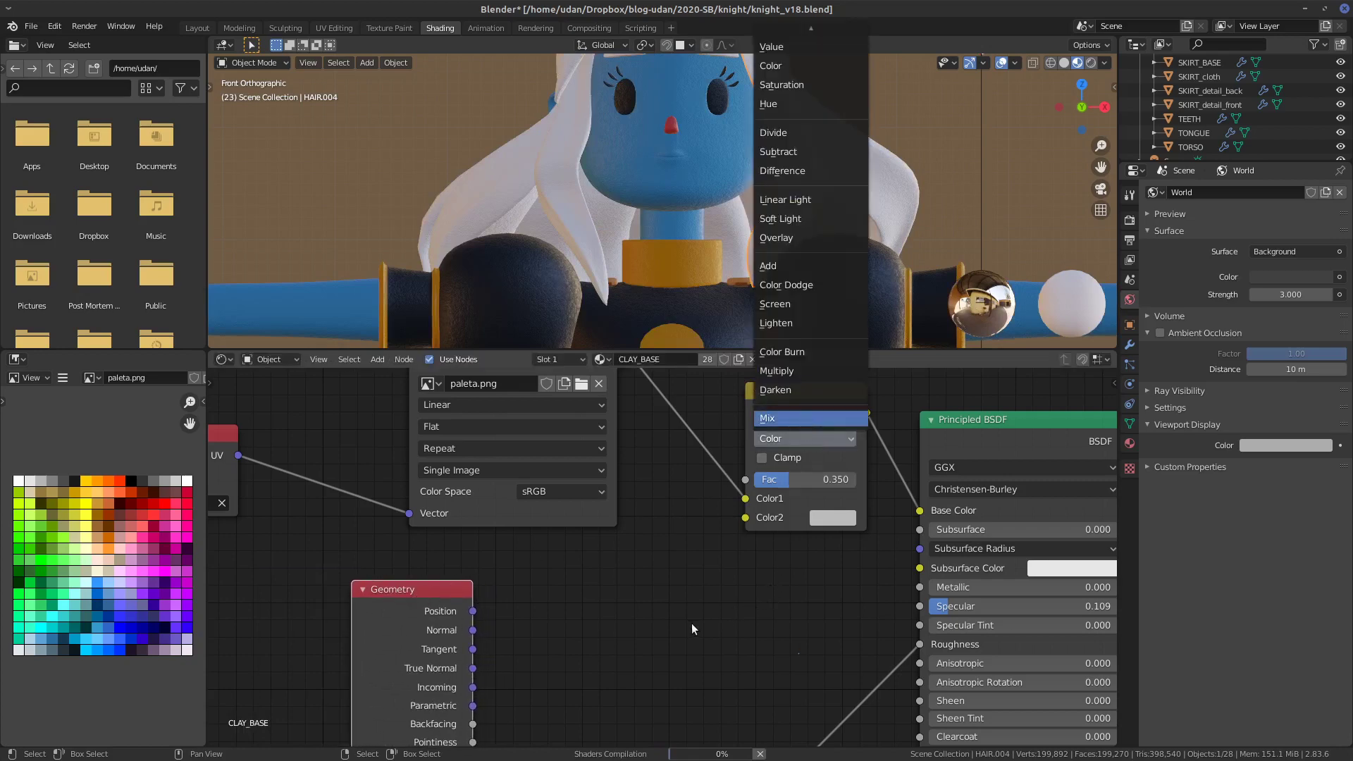
pyautogui.press('Return')
pyautogui.moveTo(916, 510); pyautogui.dragTo(885, 459)
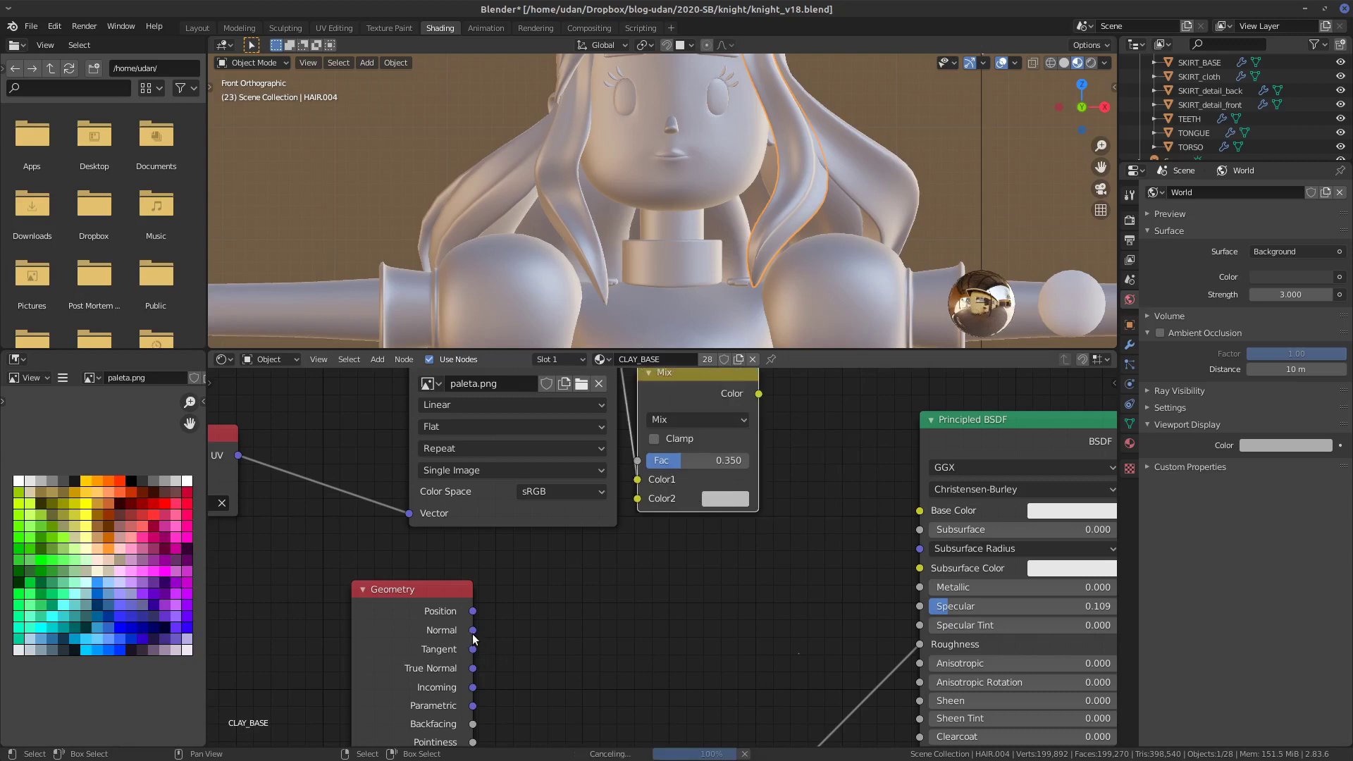
# - Connect the Geometry node's Normal output to the Principled BSDF's Base Color, leaving room between the two nodes
pyautogui.moveTo(473, 632); pyautogui.dragTo(920, 515)
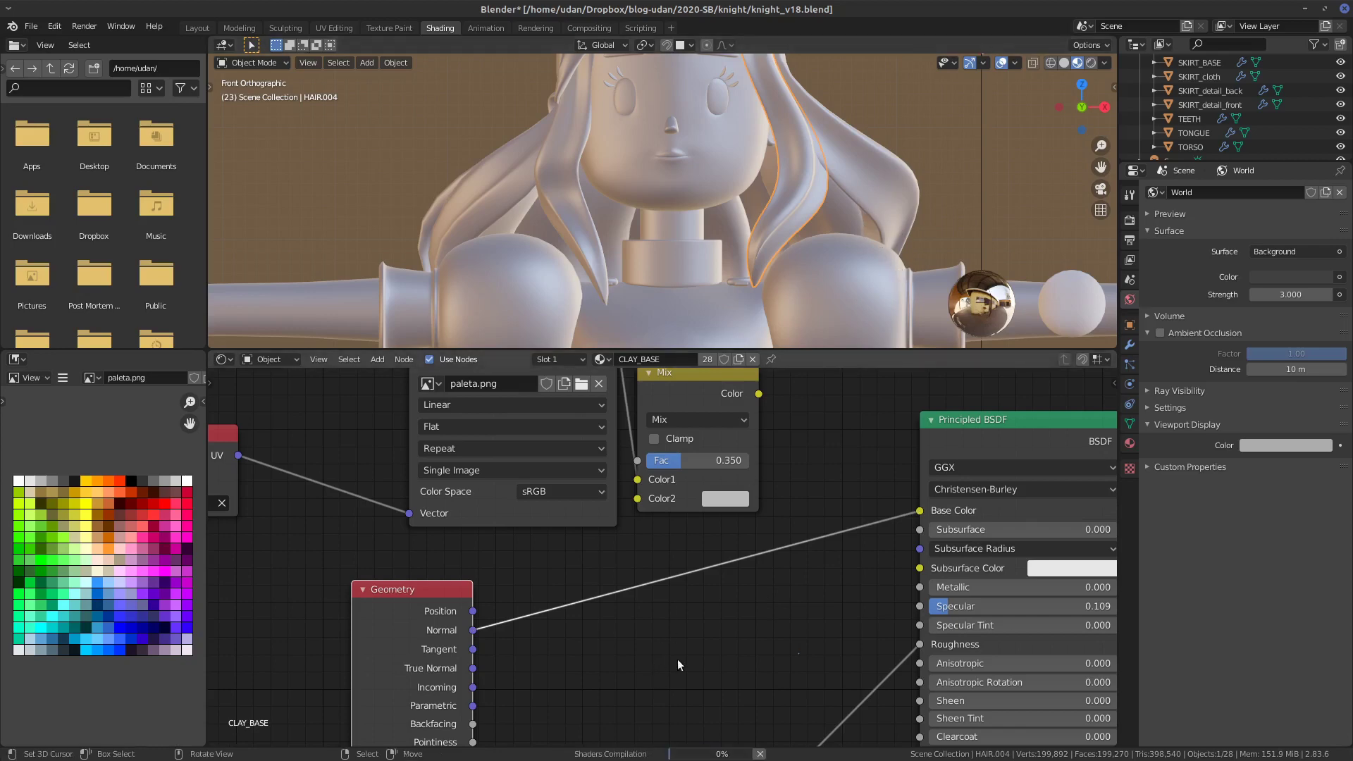
pyautogui.moveTo(690, 645)
pyautogui.mouseDown(button='middle')
pyautogui.moveTo(701, 642)
pyautogui.moveTo(691, 649)
pyautogui.mouseUp(button='middle')
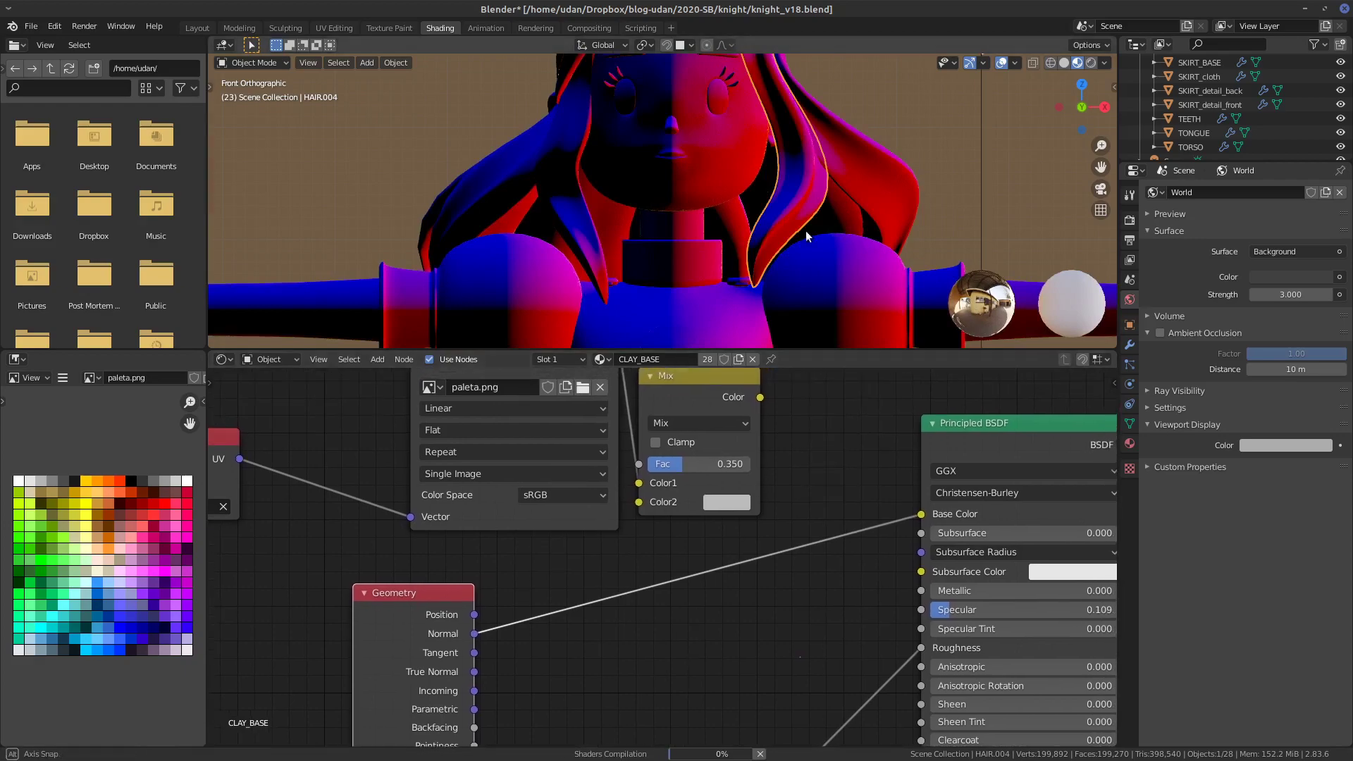
pyautogui.moveTo(806, 230); pyautogui.dragTo(886, 285, button='middle')
pyautogui.moveTo(629, 643); pyautogui.dragTo(676, 580, button='middle')
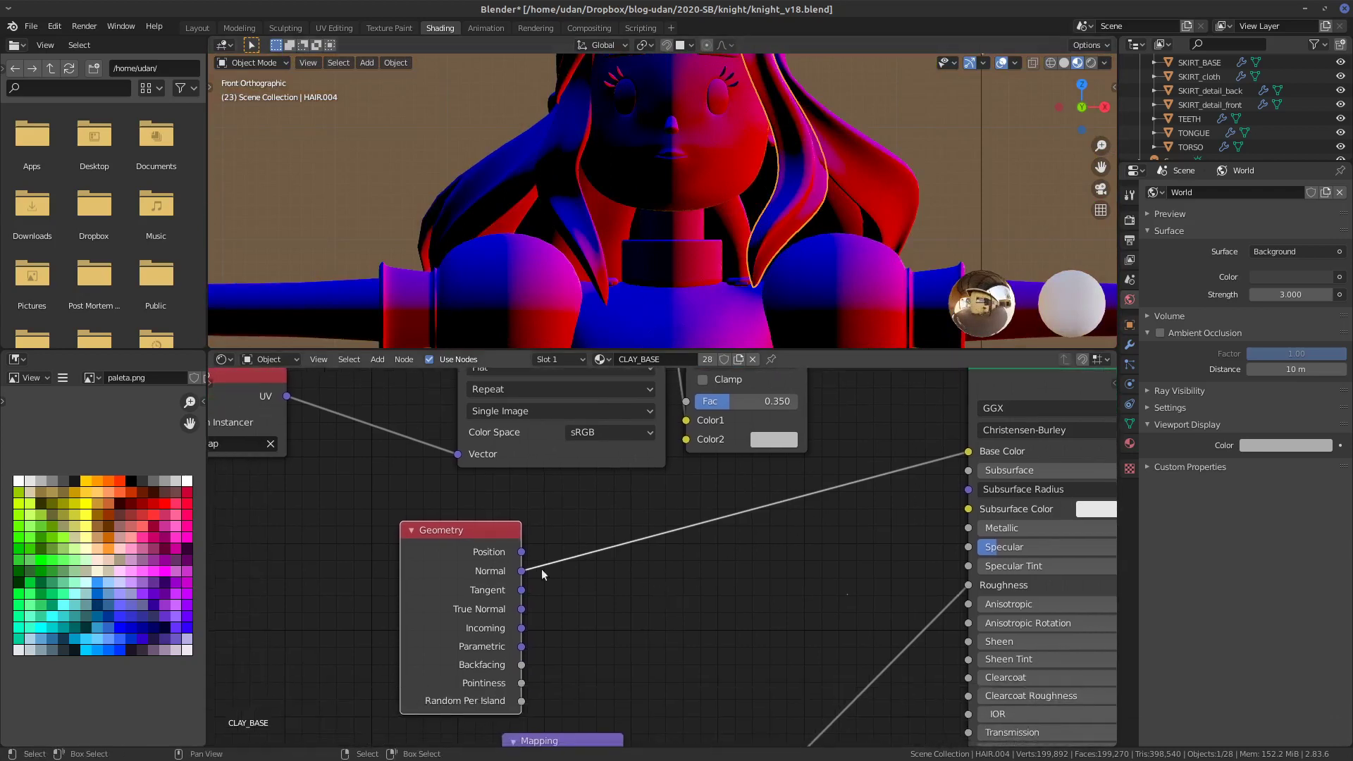
pyautogui.moveTo(468, 532); pyautogui.dragTo(436, 528)
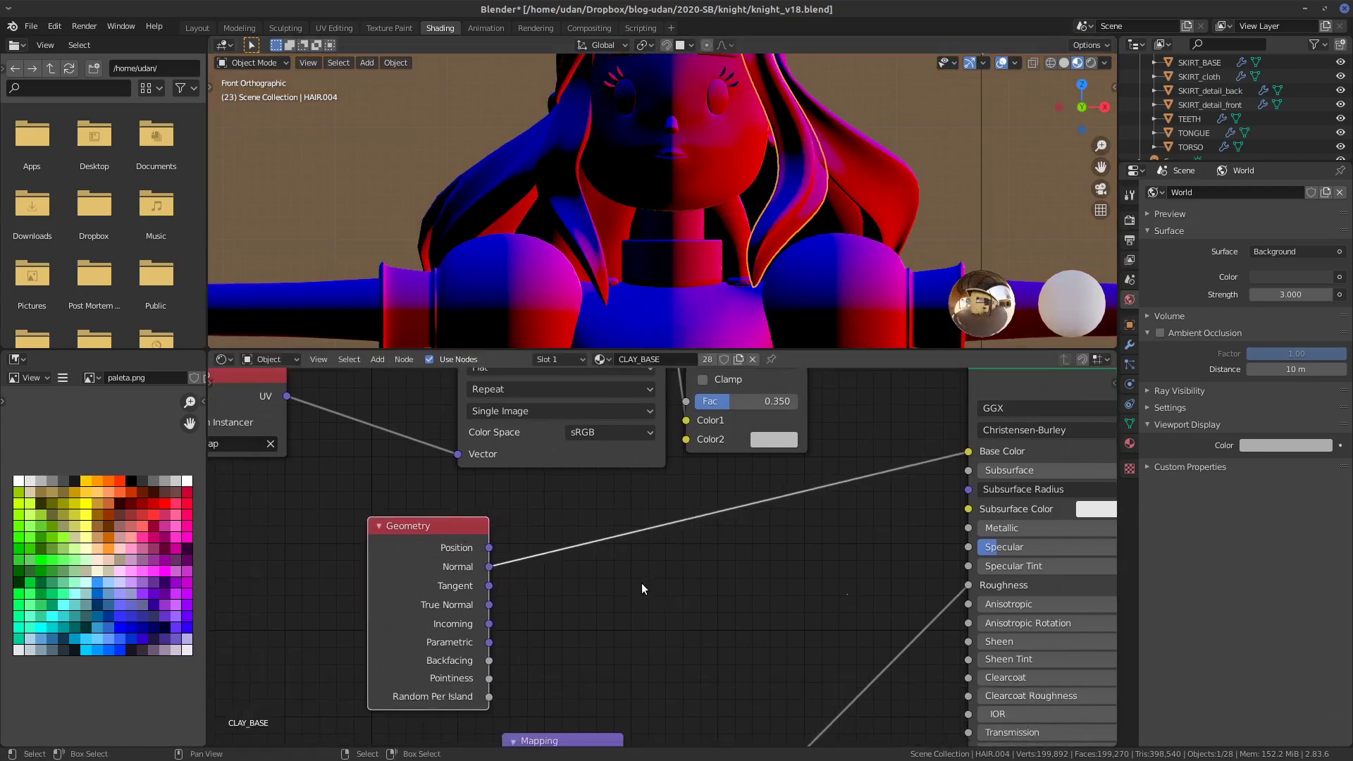
# - Annotate the node editor beside the Geometry node with the pairs X–R, Y–G and Z–B, and erase the notes
pyautogui.keyDown('ctrl'); pyautogui.moveTo(637, 592); pyautogui.dragTo(658, 565, button='right'); pyautogui.keyUp('ctrl')
pyautogui.moveTo(661, 616)
pyautogui.mouseDown()
pyautogui.moveTo(645, 655)
pyautogui.moveTo(662, 693)
pyautogui.mouseUp()
pyautogui.moveTo(705, 564)
pyautogui.mouseDown()
pyautogui.moveTo(719, 588)
pyautogui.moveTo(699, 553)
pyautogui.mouseUp()
pyautogui.moveTo(698, 622)
pyautogui.mouseDown()
pyautogui.moveTo(693, 638)
pyautogui.moveTo(718, 620)
pyautogui.mouseUp()
pyautogui.moveTo(696, 675); pyautogui.dragTo(701, 702)
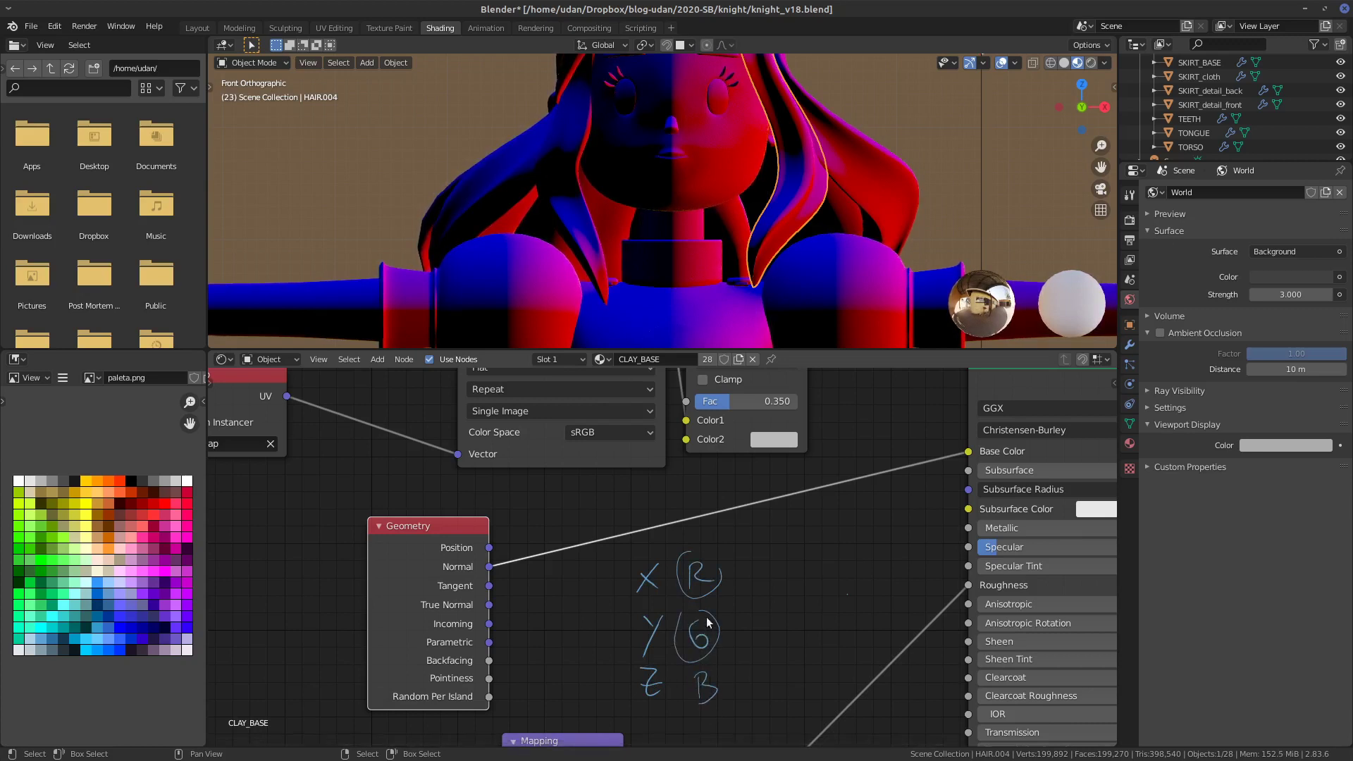
pyautogui.moveTo(689, 562); pyautogui.dragTo(706, 692, button='right')
pyautogui.moveTo(658, 567); pyautogui.dragTo(651, 691, button='right')
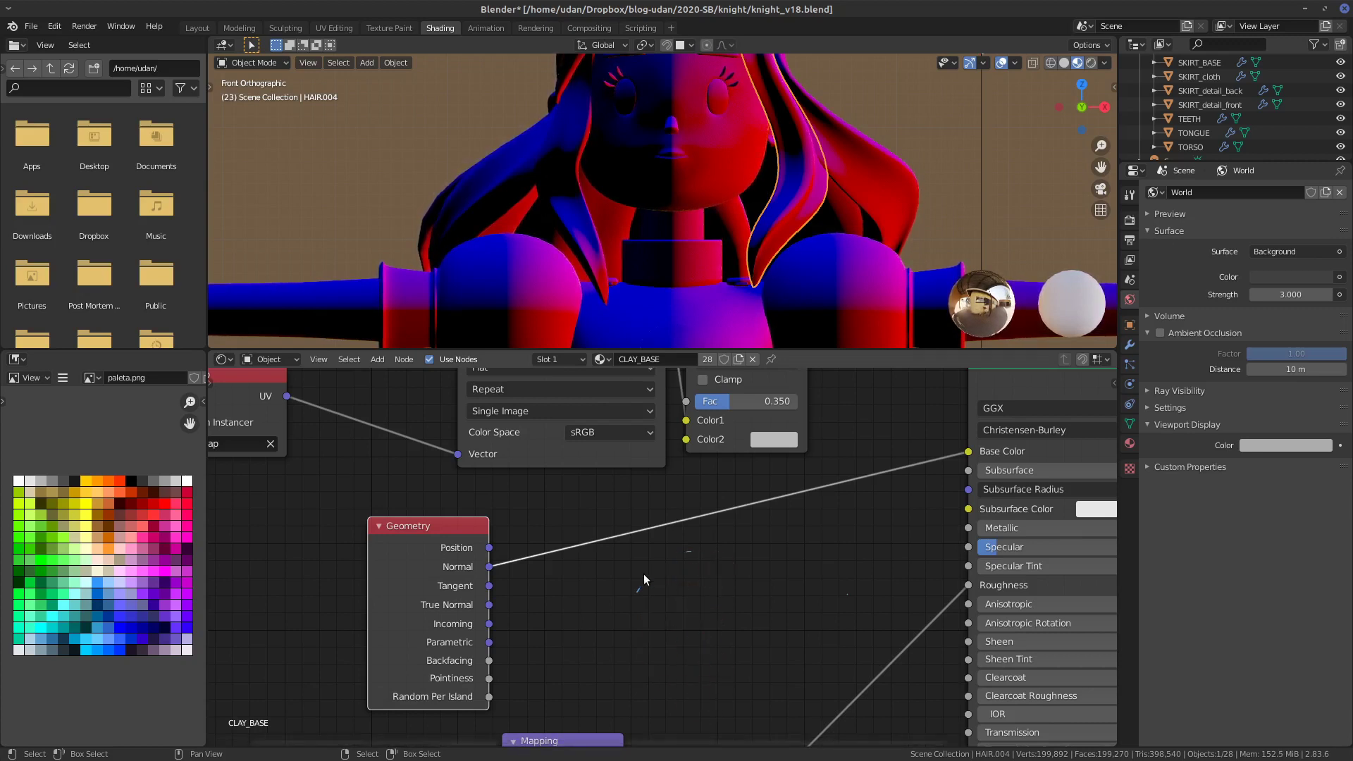
# - Insert a Separate RGB converter node into the link between the Geometry node's Normal output and Base Color
pyautogui.hotkey('shift', 'a')
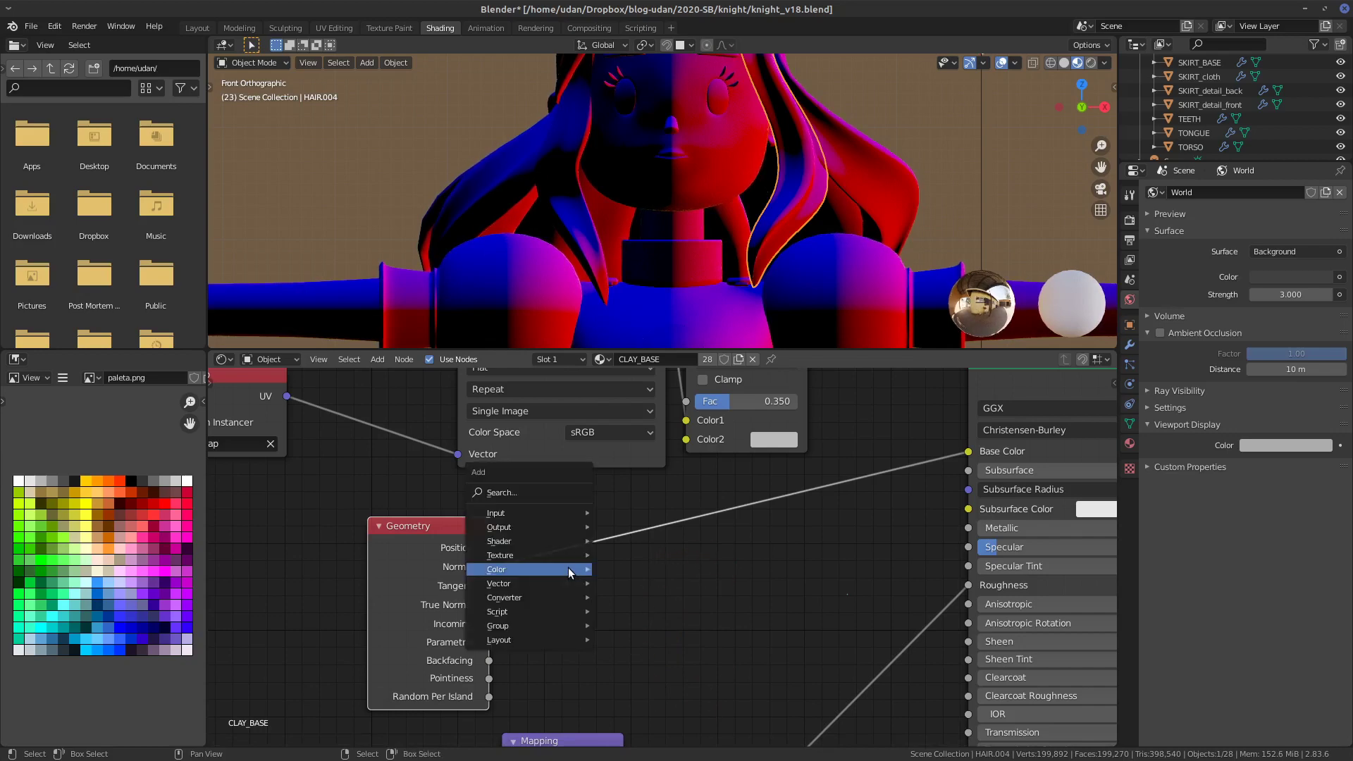
pyautogui.moveTo(538, 597)
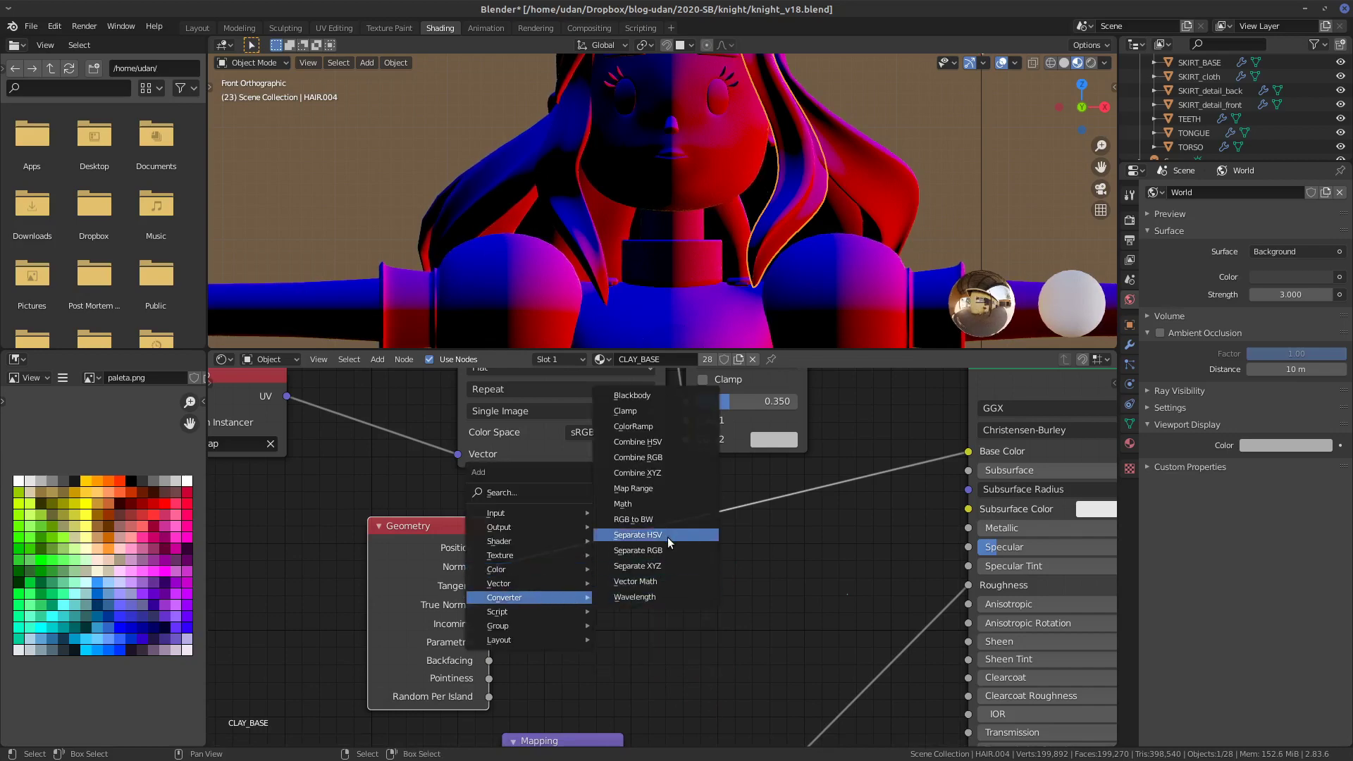
pyautogui.click(655, 550)
pyautogui.click(678, 608)
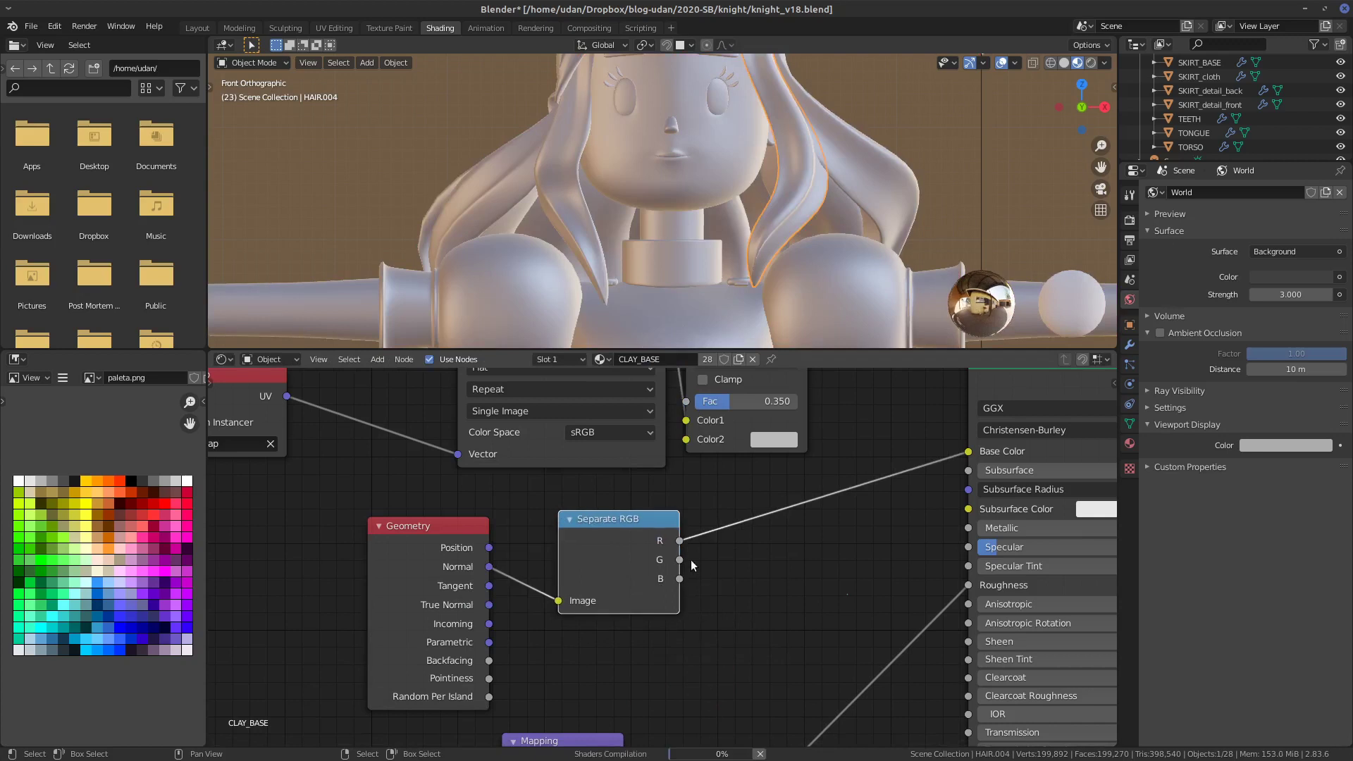
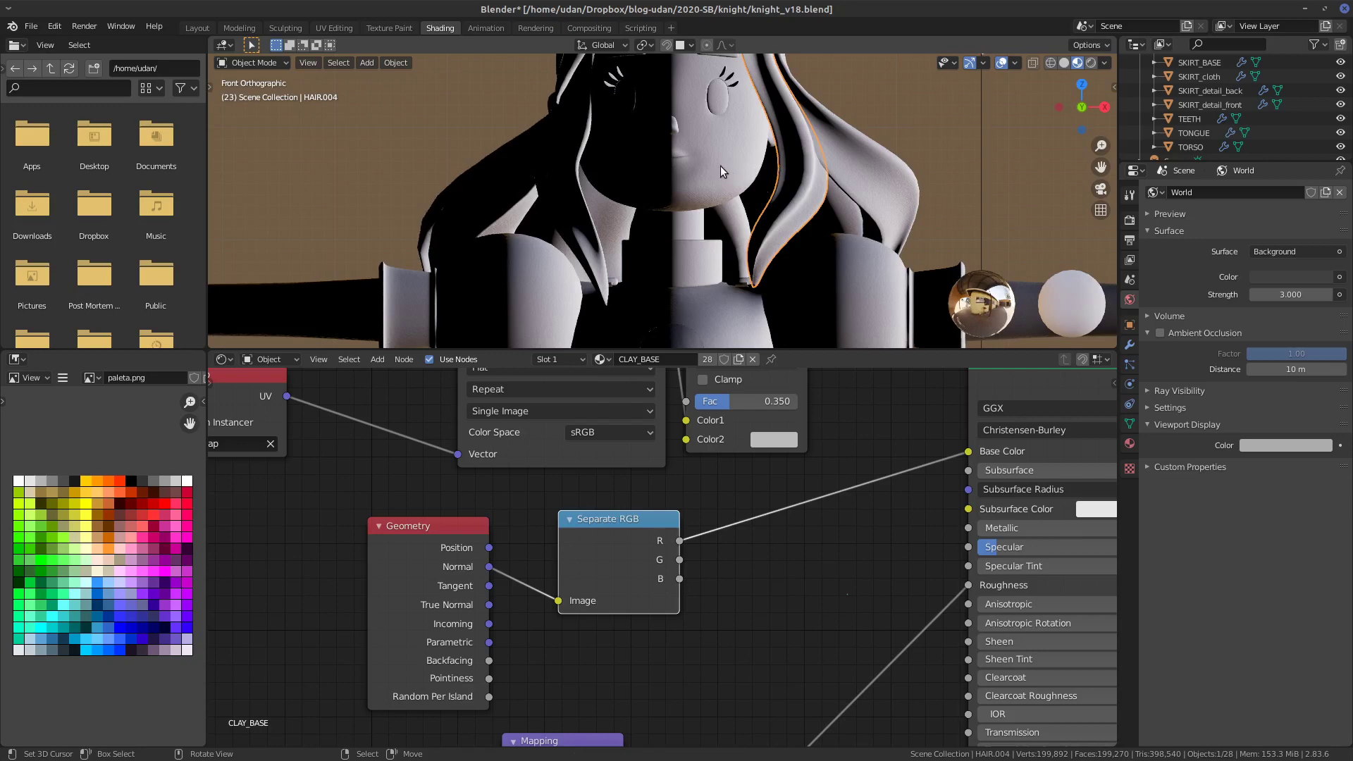
# - Connect the Separate RGB node's G output to Base Color and check the shading from the character's side and back
pyautogui.moveTo(714, 167); pyautogui.dragTo(797, 164)
pyautogui.moveTo(845, 148); pyautogui.dragTo(822, 172)
pyautogui.moveTo(822, 153); pyautogui.dragTo(844, 173)
pyautogui.moveTo(680, 560)
pyautogui.mouseDown()
pyautogui.moveTo(805, 525)
pyautogui.moveTo(969, 451)
pyautogui.mouseUp()
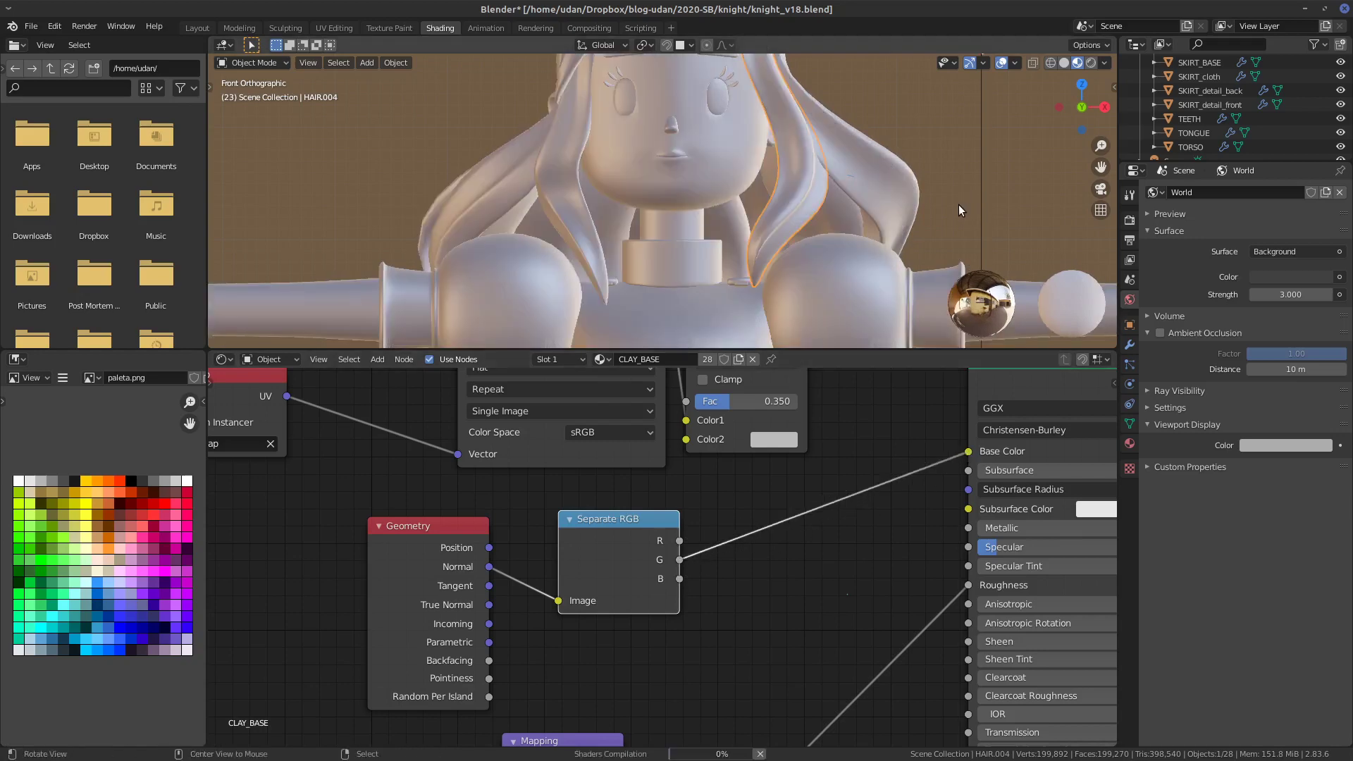
pyautogui.moveTo(959, 205); pyautogui.dragTo(809, 221, button='middle')
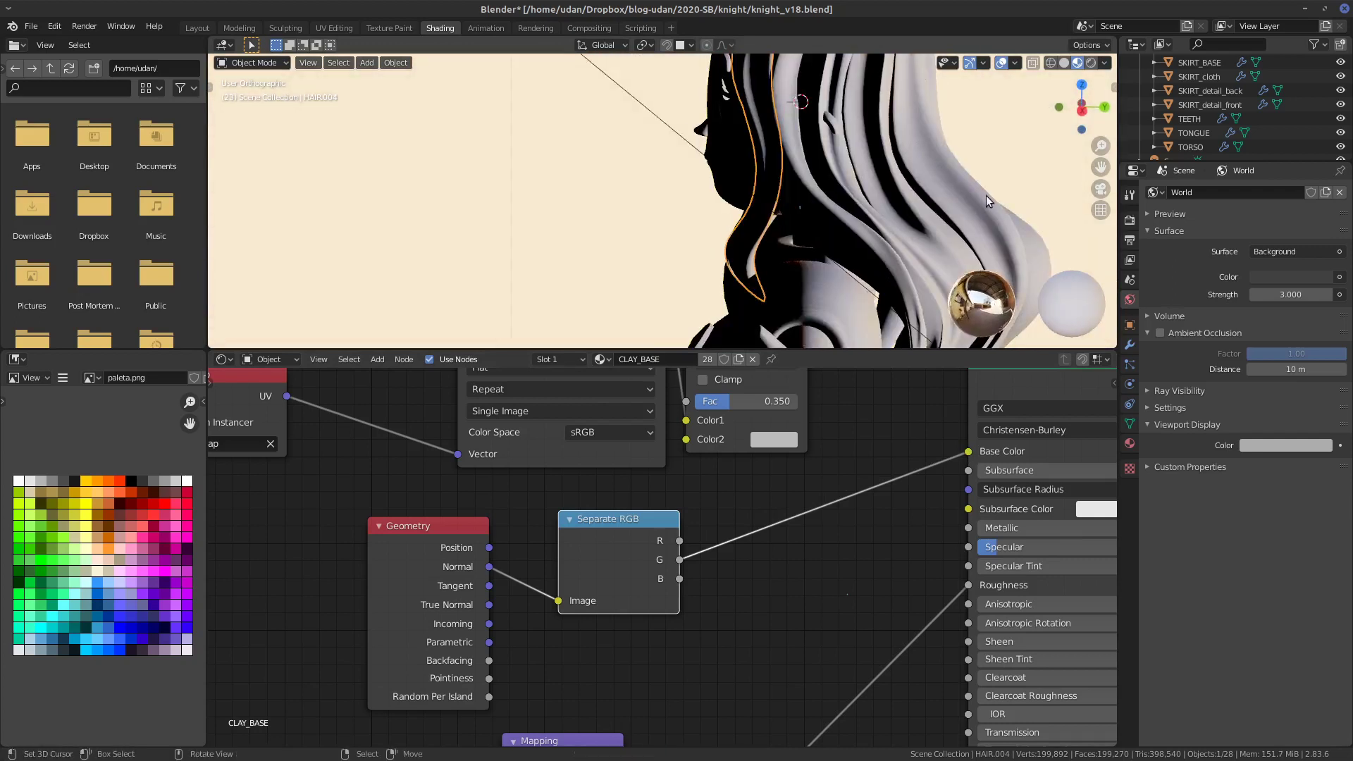
pyautogui.scroll(-4, 966, 212)
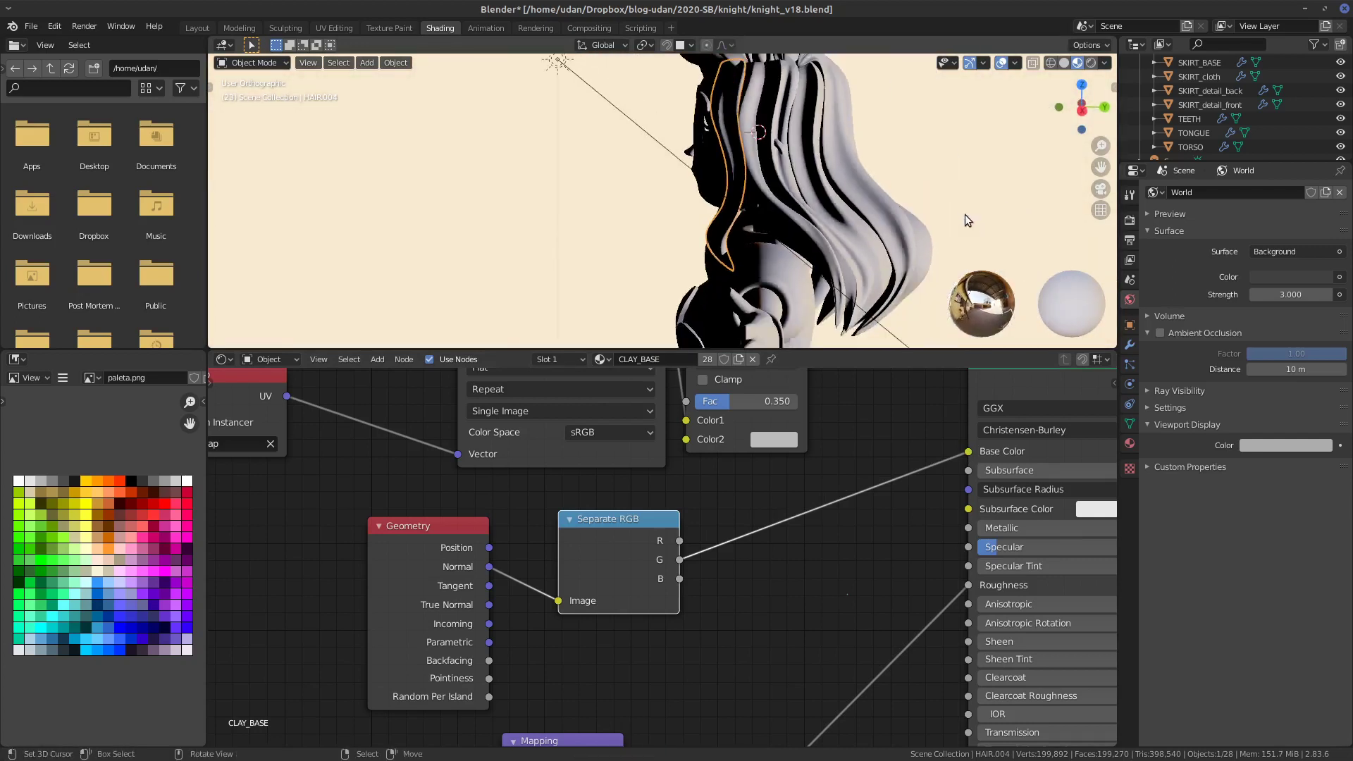
pyautogui.moveTo(865, 219); pyautogui.dragTo(798, 239, button='middle')
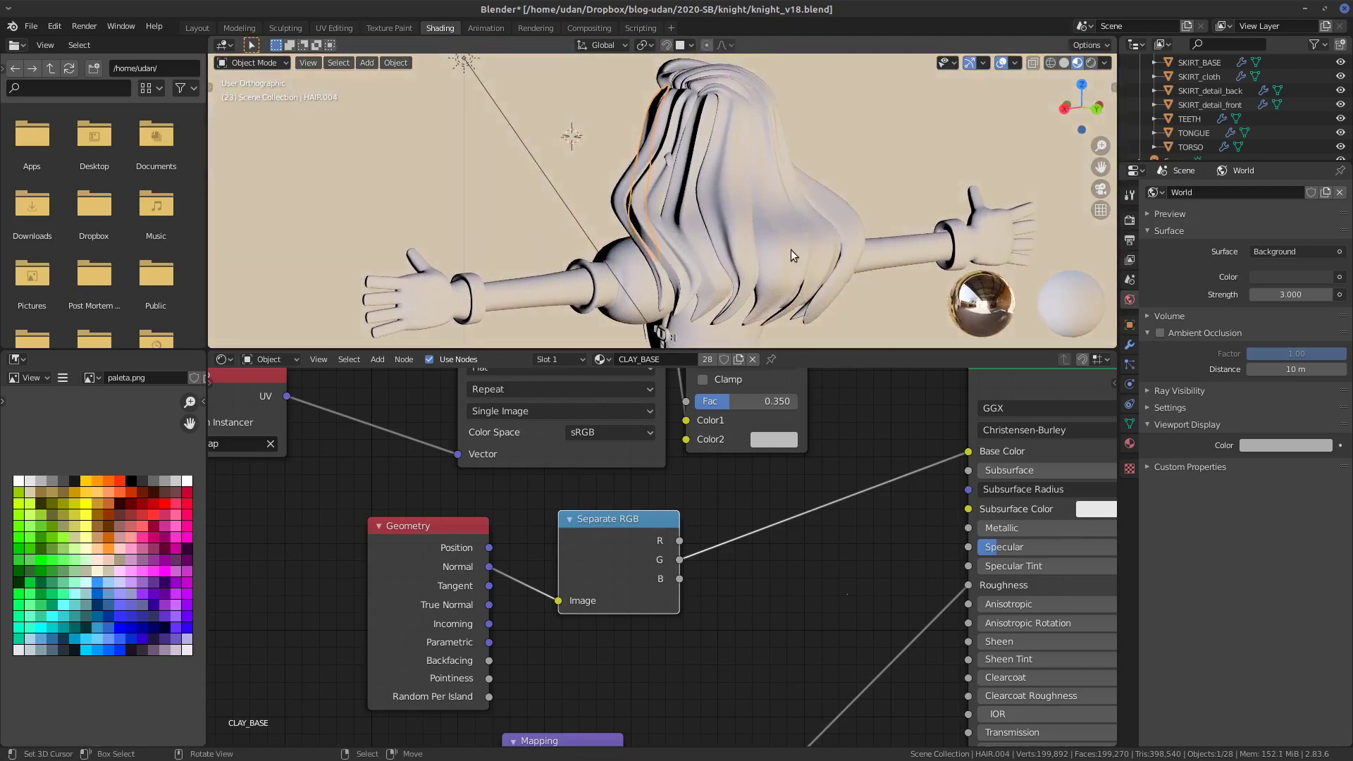
pyautogui.keyDown('alt'); pyautogui.moveTo(788, 241); pyautogui.dragTo(923, 217); pyautogui.keyUp('alt')
# - Detach the G output from the Principled BSDF and connect the Separate RGB node's B output to Base Color
pyautogui.moveTo(976, 449); pyautogui.dragTo(932, 451, button='middle')
pyautogui.moveTo(926, 455); pyautogui.dragTo(705, 534)
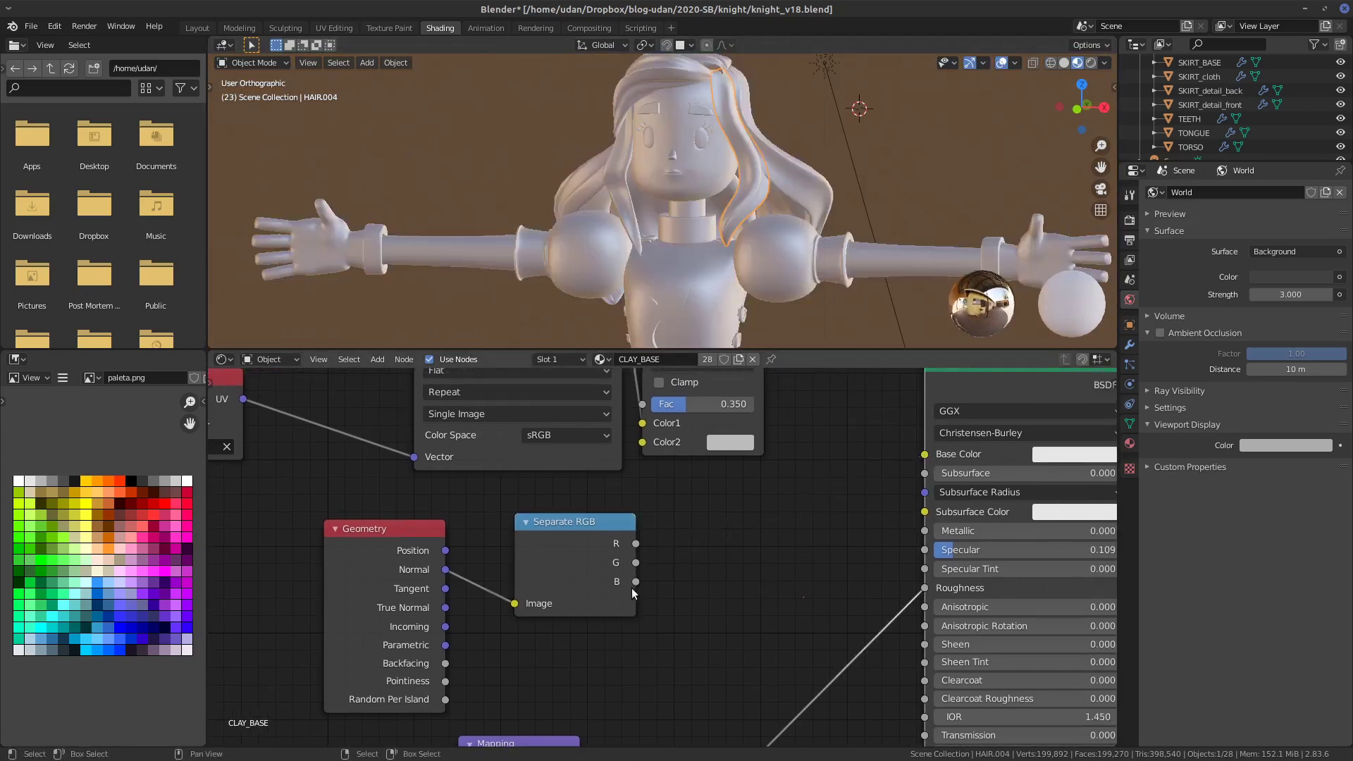
pyautogui.moveTo(636, 583); pyautogui.dragTo(924, 462)
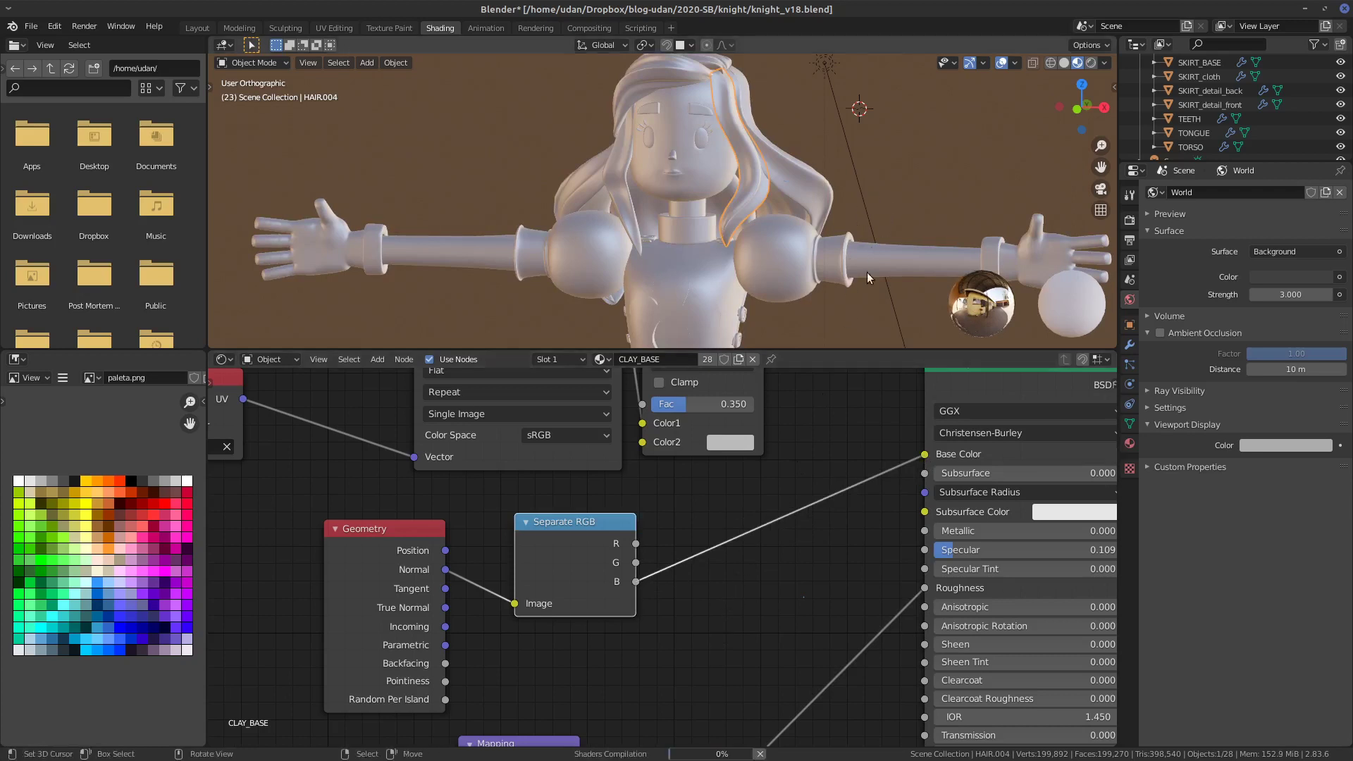
# - Examine the vertical-axis shading on the character's arms, skirt, torso and head in the front view
pyautogui.press('KP_1')
pyautogui.scroll(-4, 851, 269)
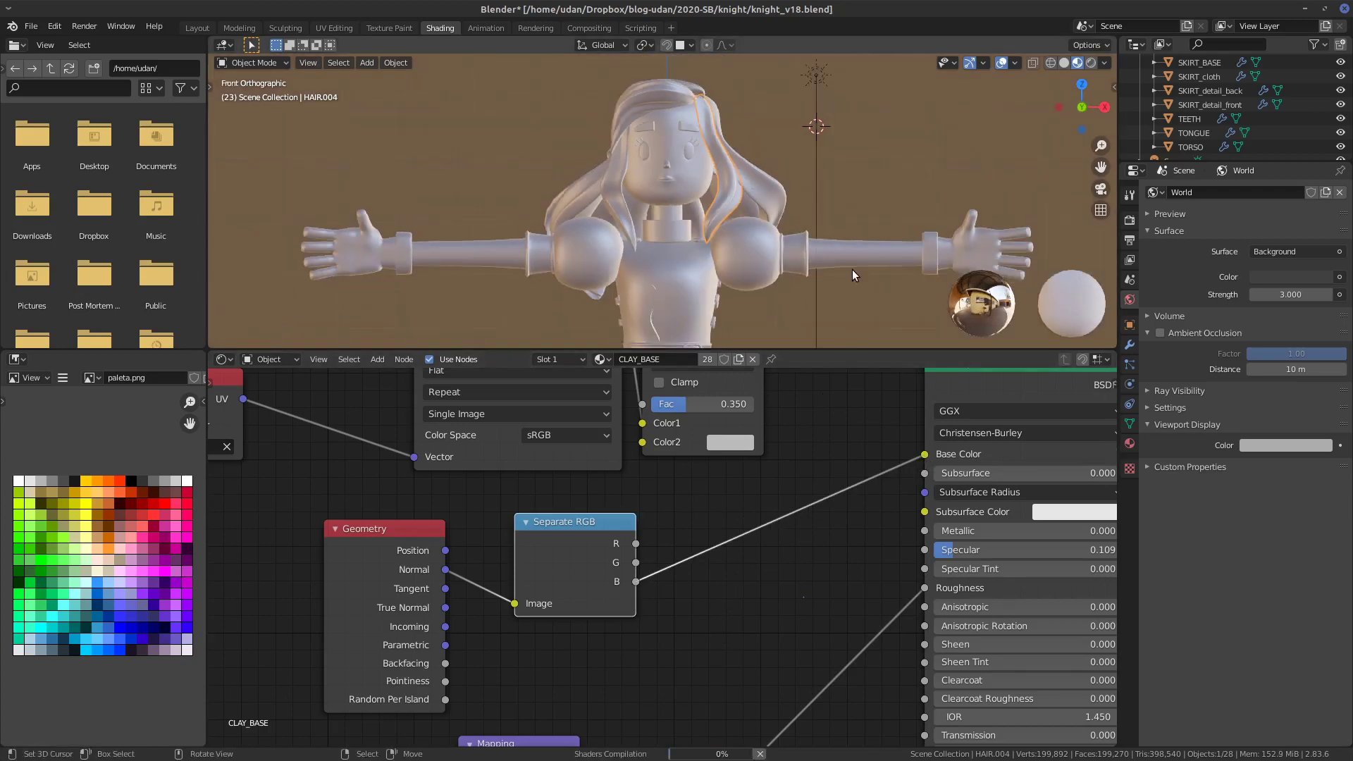
pyautogui.moveTo(862, 311)
pyautogui.keyDown('shift'); pyautogui.mouseDown(button='middle')
pyautogui.moveTo(903, 203)
pyautogui.moveTo(880, 316)
pyautogui.mouseUp(button='middle'); pyautogui.keyUp('shift')
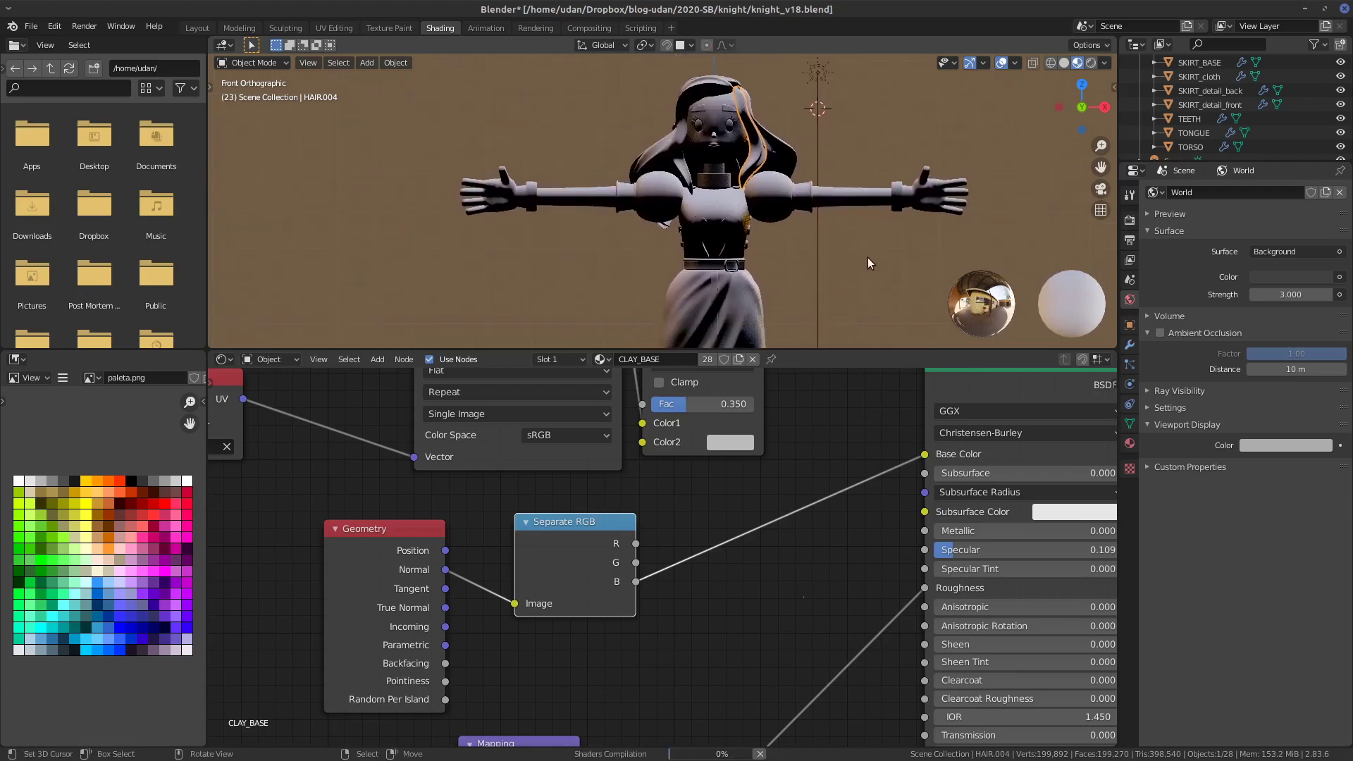
pyautogui.scroll(5, 857, 264)
pyautogui.keyDown('shift'); pyautogui.moveTo(861, 291); pyautogui.dragTo(831, 172, button='middle'); pyautogui.keyUp('shift')
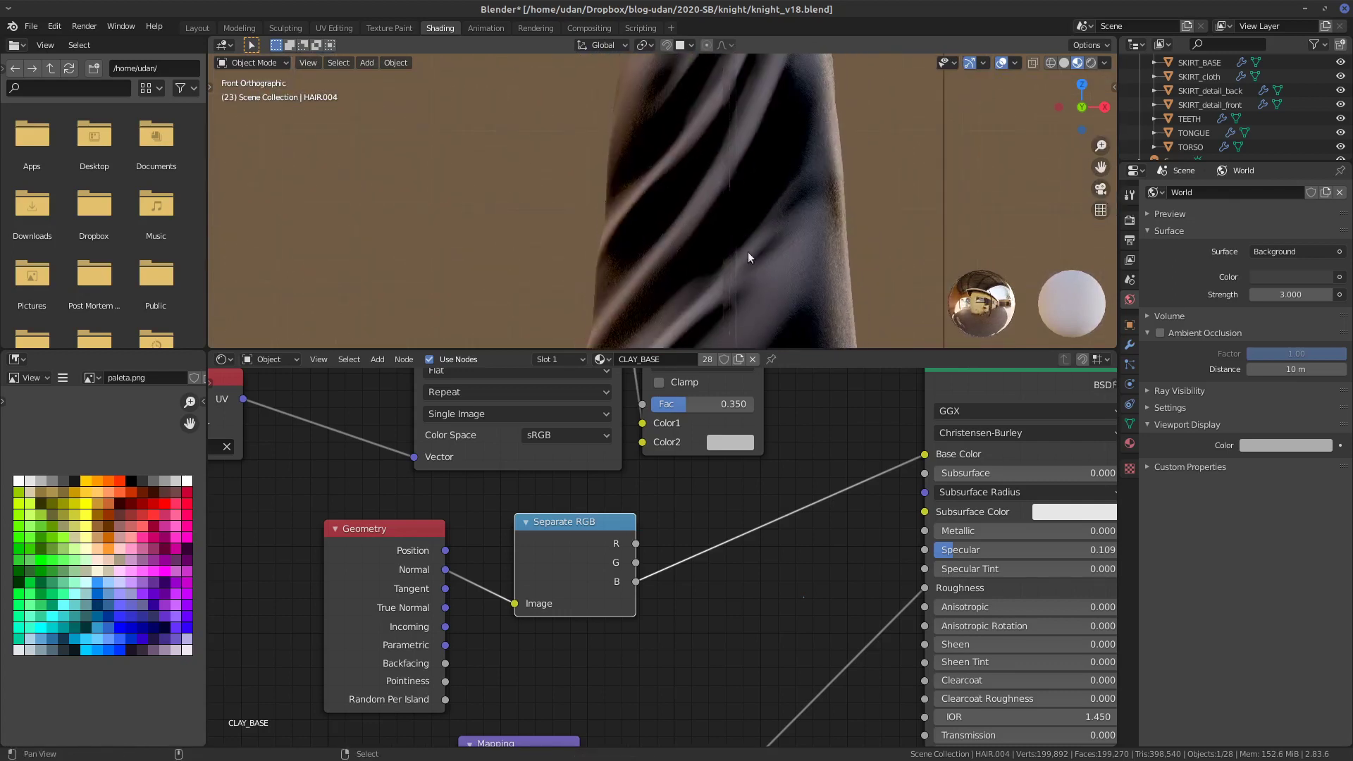
pyautogui.scroll(-2, 806, 213)
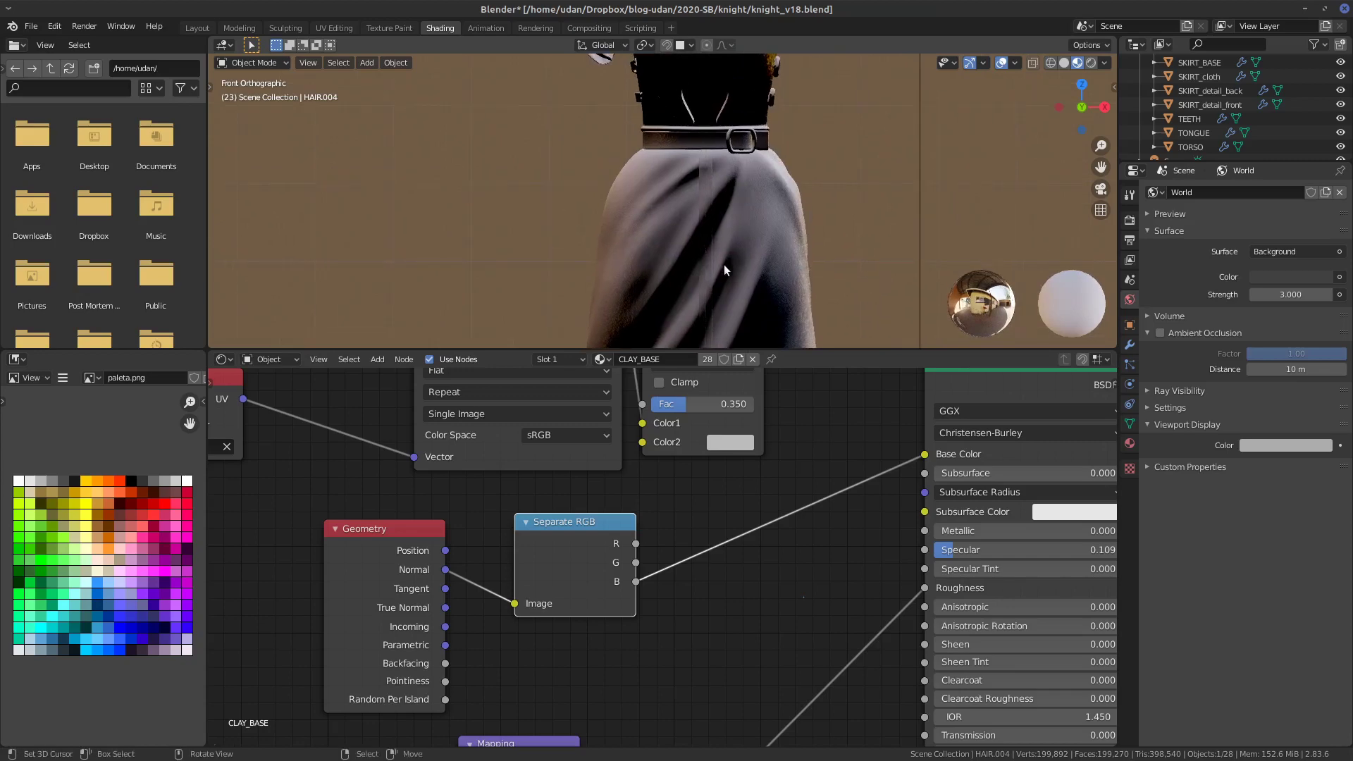
pyautogui.moveTo(829, 188); pyautogui.dragTo(801, 209, button='middle')
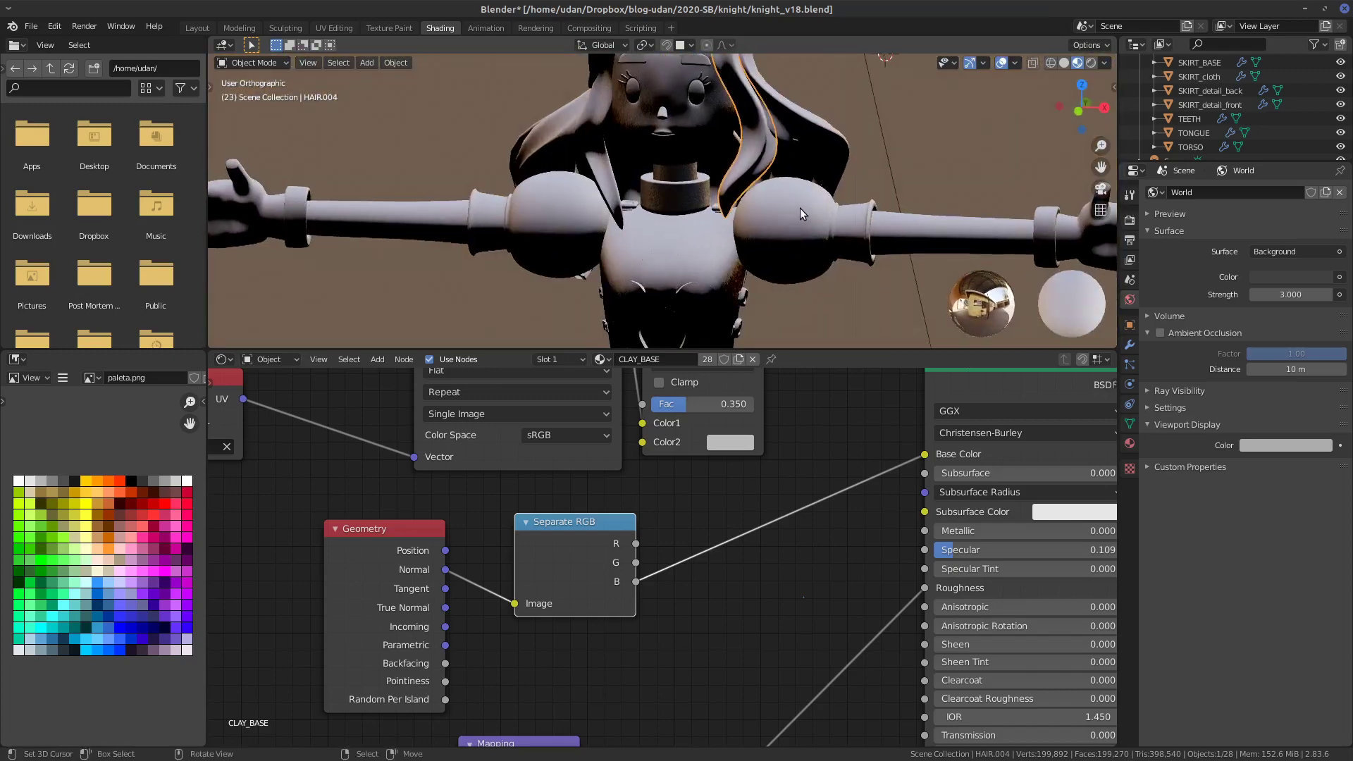
pyautogui.press('KP_1')
pyautogui.keyDown('shift'); pyautogui.moveTo(806, 133); pyautogui.dragTo(775, 212, button='middle'); pyautogui.keyUp('shift')
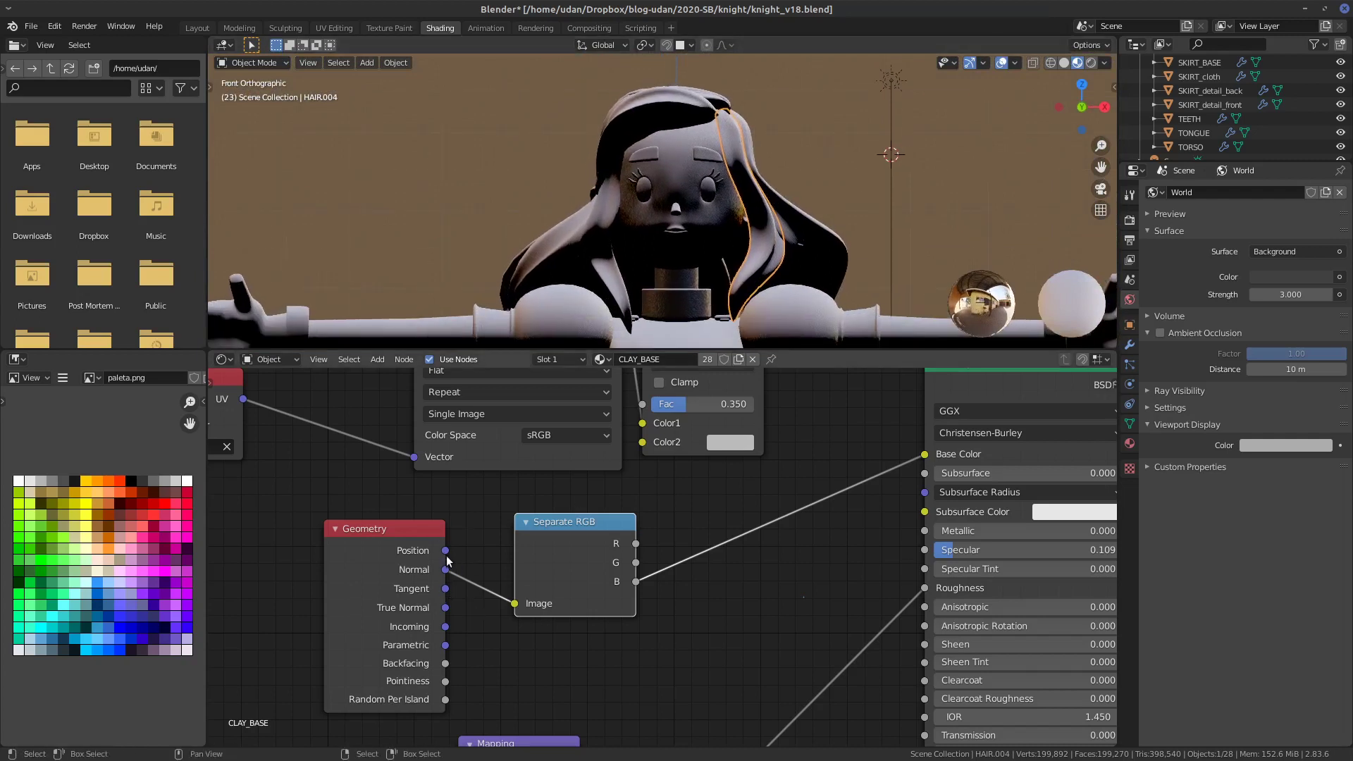
# - Try the Geometry node's Position and True Normal outputs as the Separate RGB node's Image input
pyautogui.moveTo(445, 551); pyautogui.dragTo(522, 607)
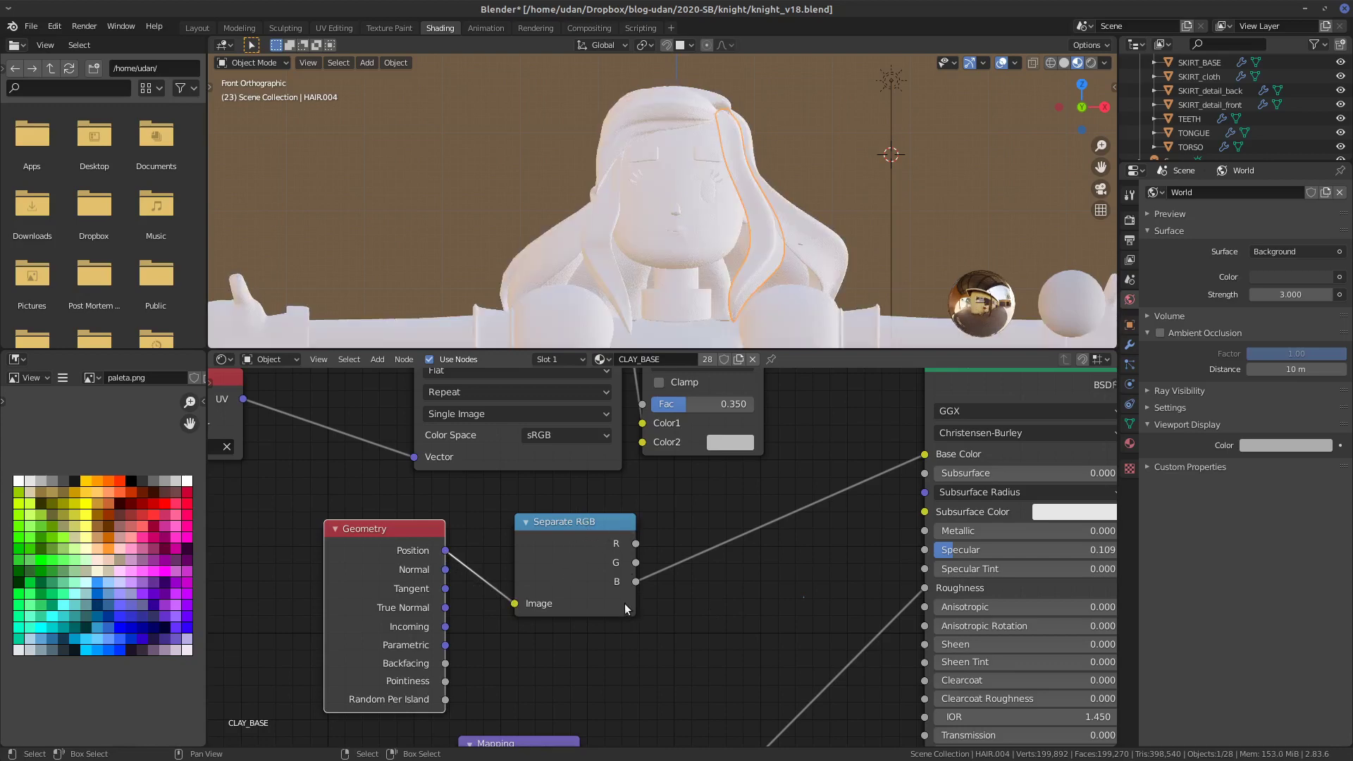
pyautogui.keyDown('shift'); pyautogui.moveTo(766, 260); pyautogui.dragTo(760, 180, button='middle'); pyautogui.keyUp('shift')
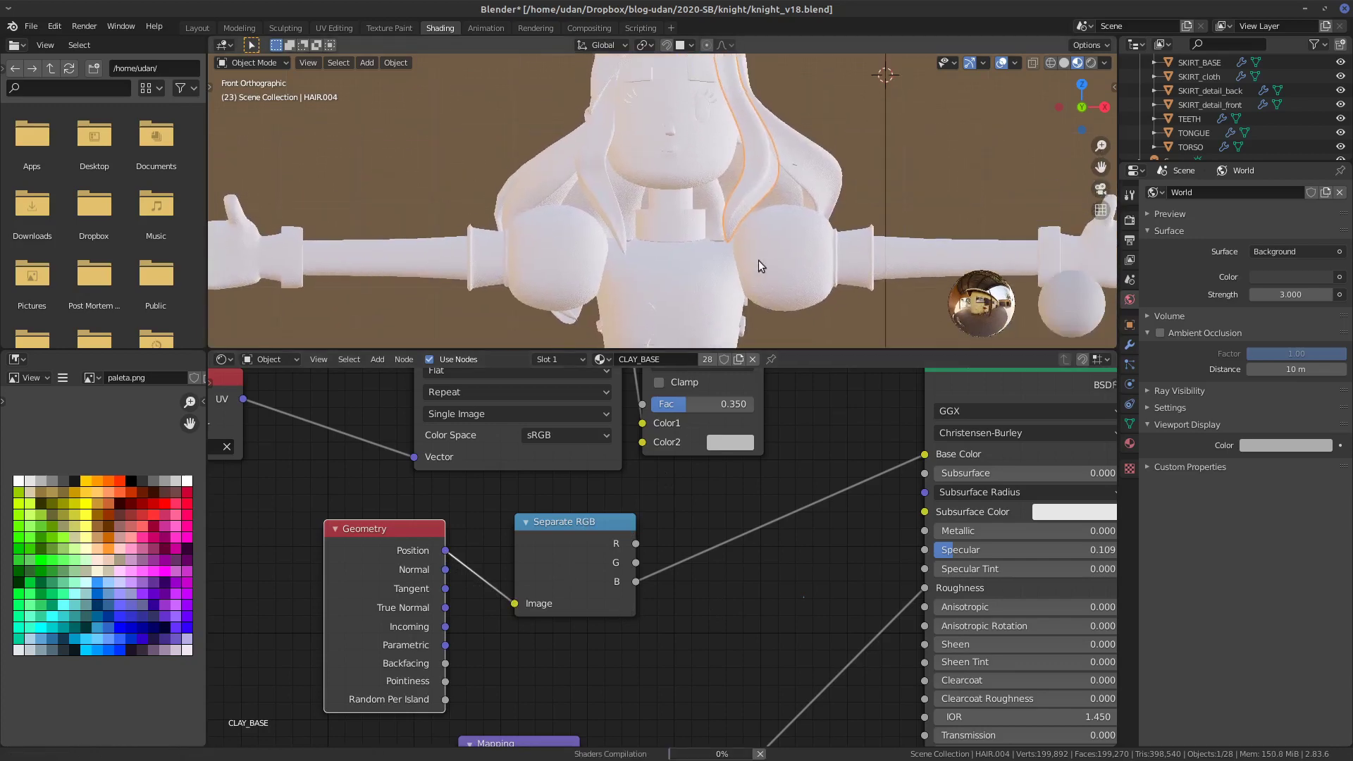
pyautogui.moveTo(445, 608); pyautogui.dragTo(515, 603)
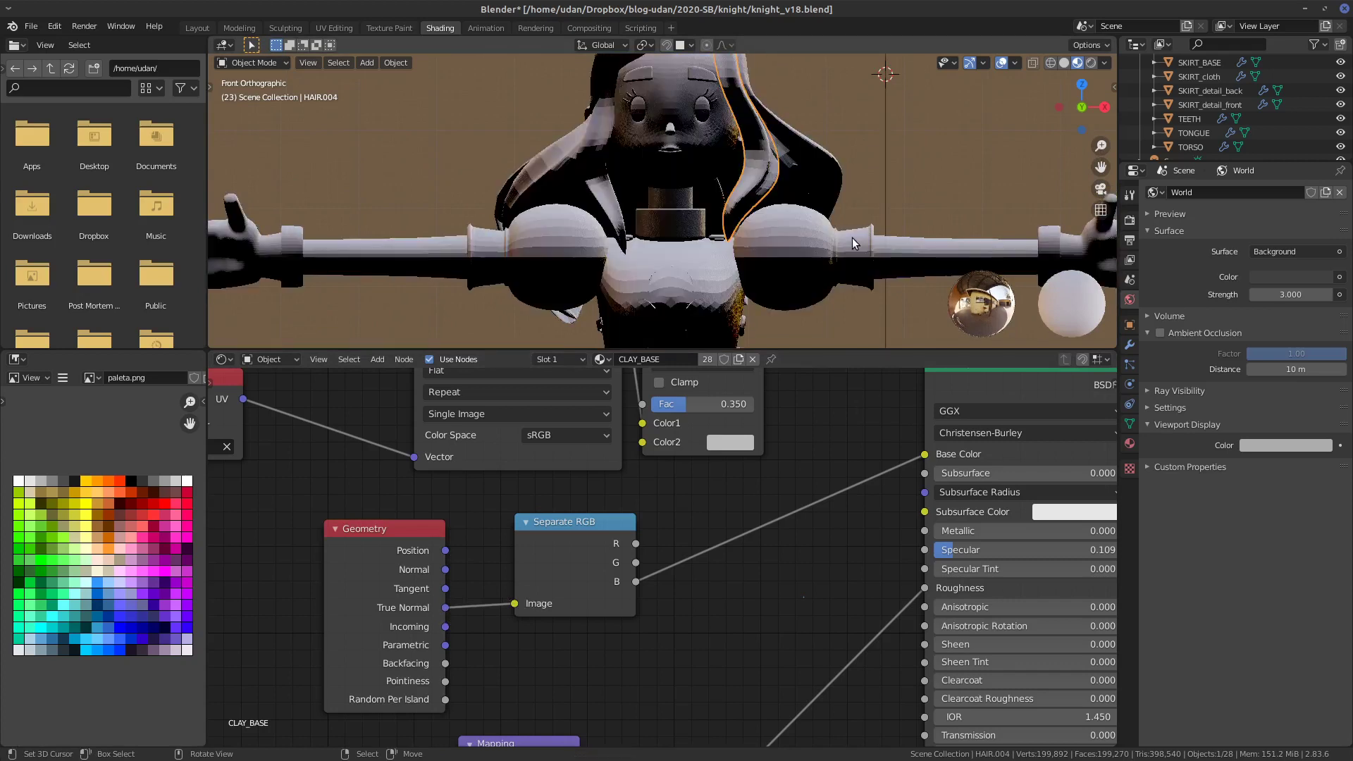
pyautogui.scroll(5, 801, 187)
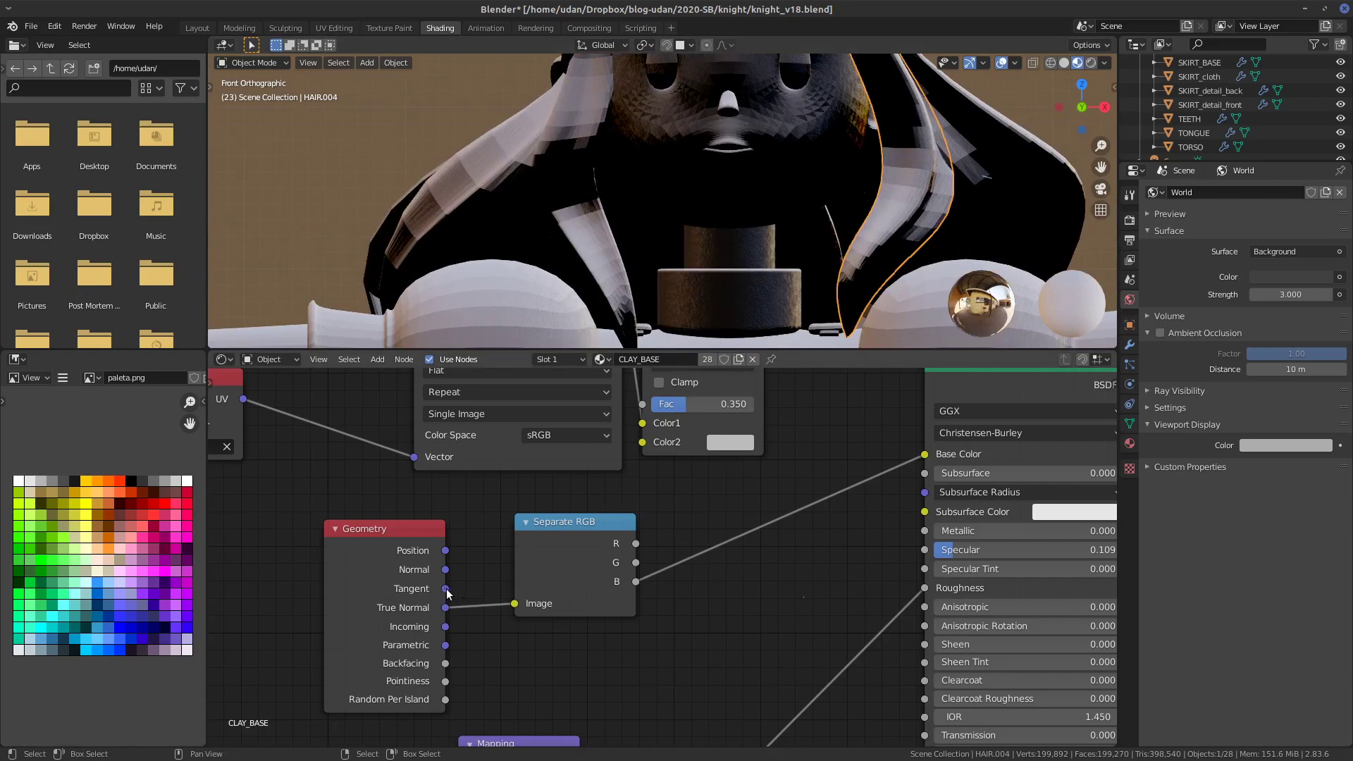
# - Try the Geometry node's Tangent output as the Separate RGB input and check it on the face, hair and torso
pyautogui.moveTo(446, 589); pyautogui.dragTo(516, 604)
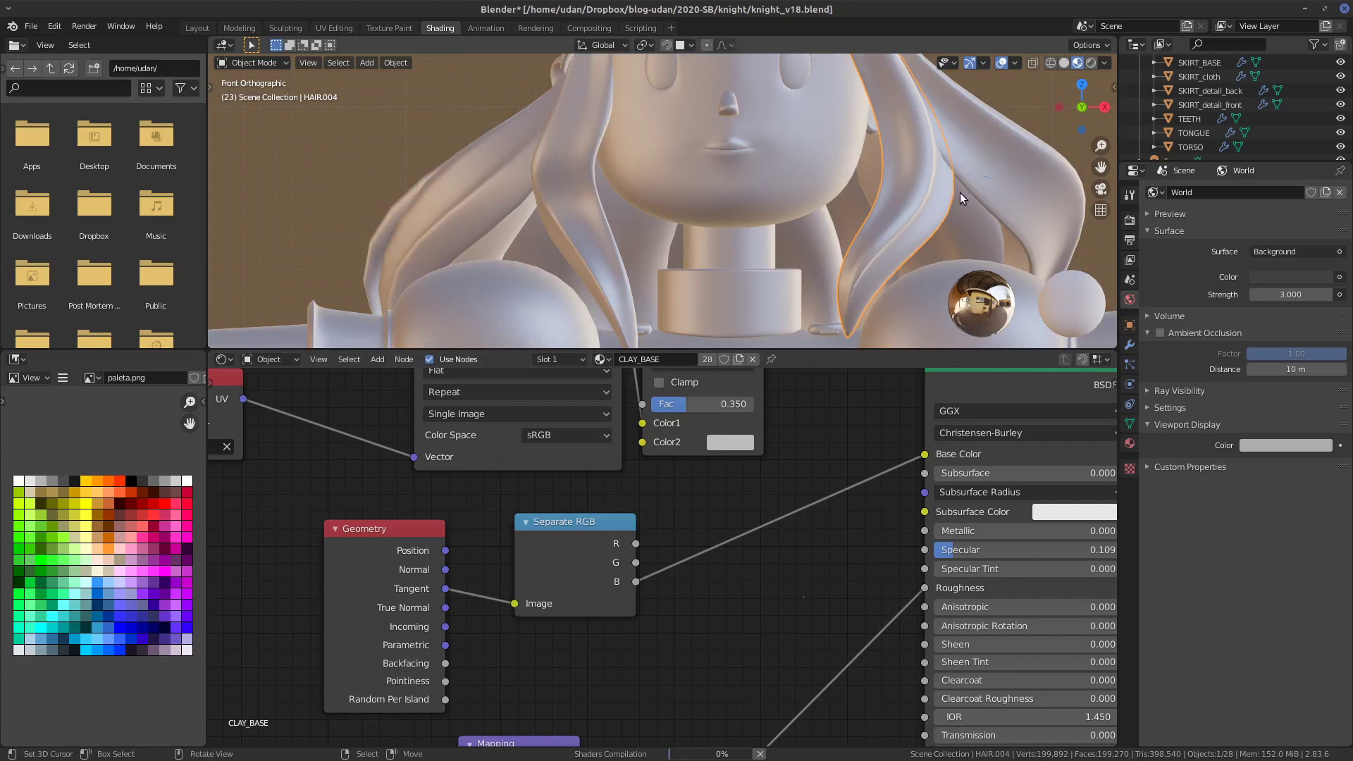
pyautogui.keyDown('shift'); pyautogui.moveTo(960, 193); pyautogui.dragTo(915, 239, button='middle'); pyautogui.keyUp('shift')
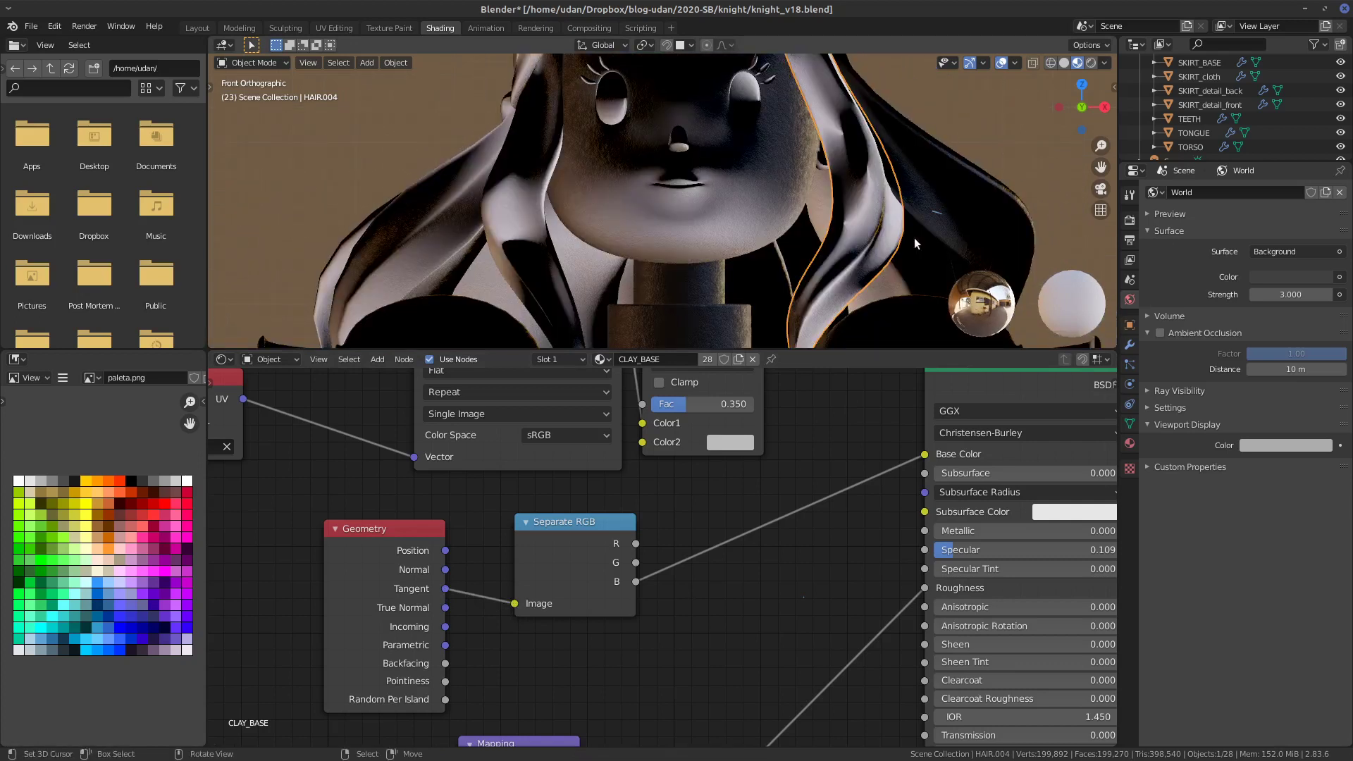
pyautogui.keyDown('shift'); pyautogui.moveTo(915, 239); pyautogui.dragTo(881, 308, button='middle'); pyautogui.keyUp('shift')
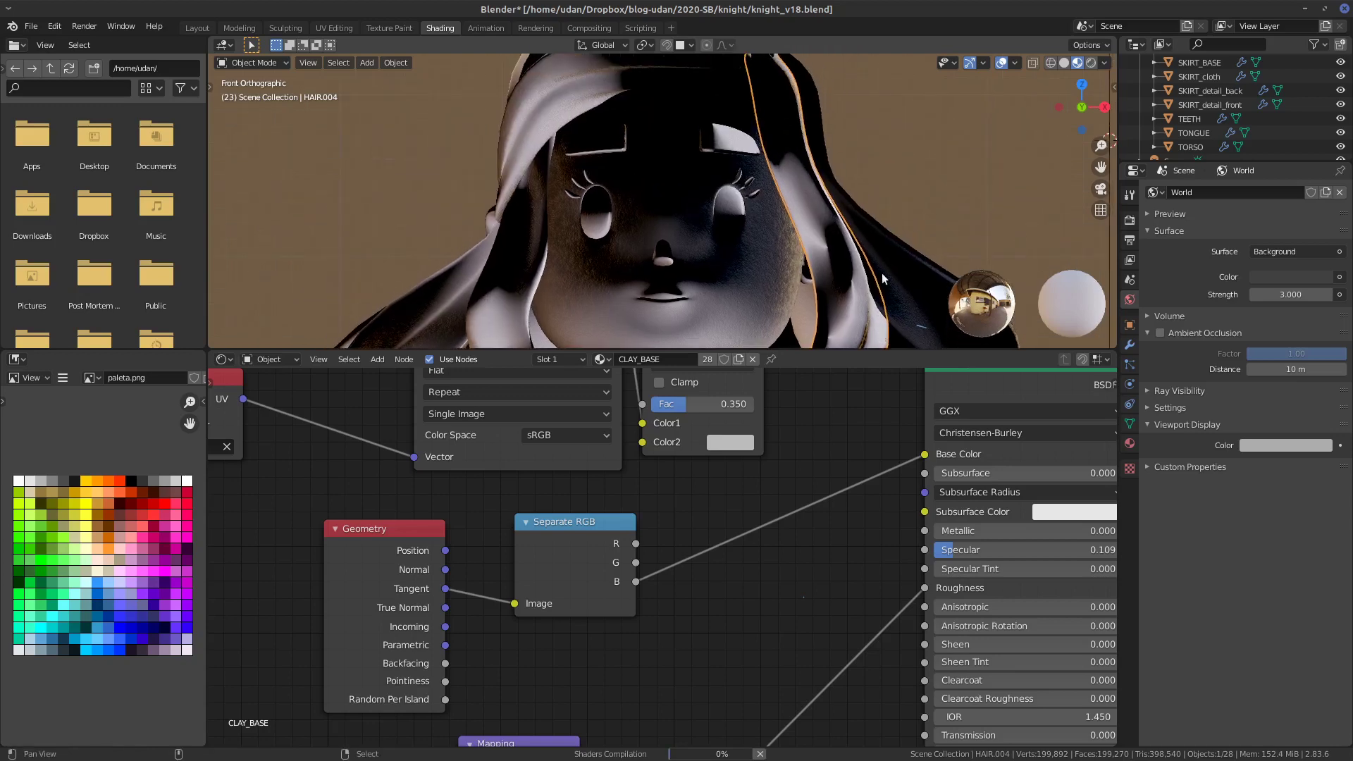
pyautogui.keyDown('shift'); pyautogui.moveTo(882, 261); pyautogui.dragTo(852, 294, button='middle'); pyautogui.keyUp('shift')
pyautogui.keyDown('shift'); pyautogui.moveTo(831, 219); pyautogui.dragTo(844, 258, button='middle'); pyautogui.keyUp('shift')
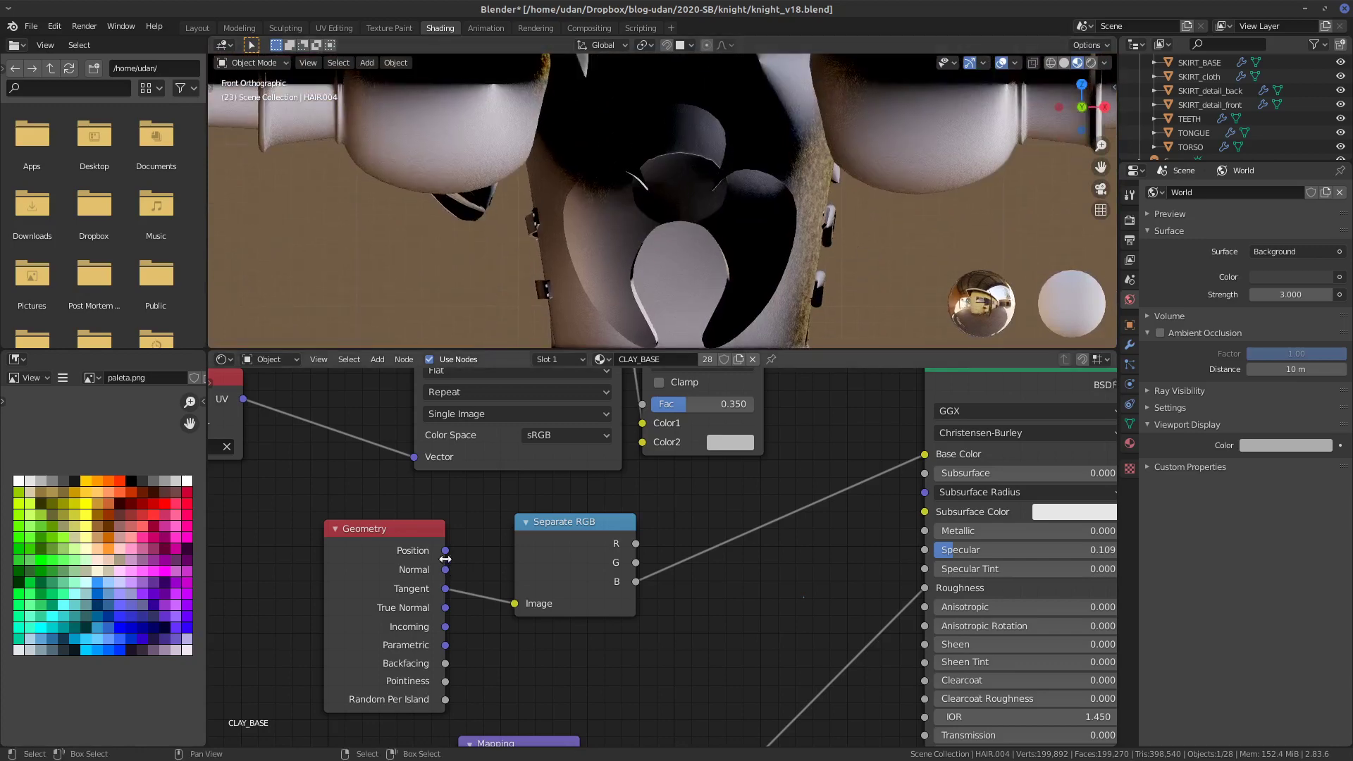
# - Reconnect the Geometry node's Normal output to the Separate RGB node's Image input and check the torso and face
pyautogui.moveTo(446, 570)
pyautogui.mouseDown()
pyautogui.moveTo(525, 615)
pyautogui.moveTo(516, 604)
pyautogui.mouseUp()
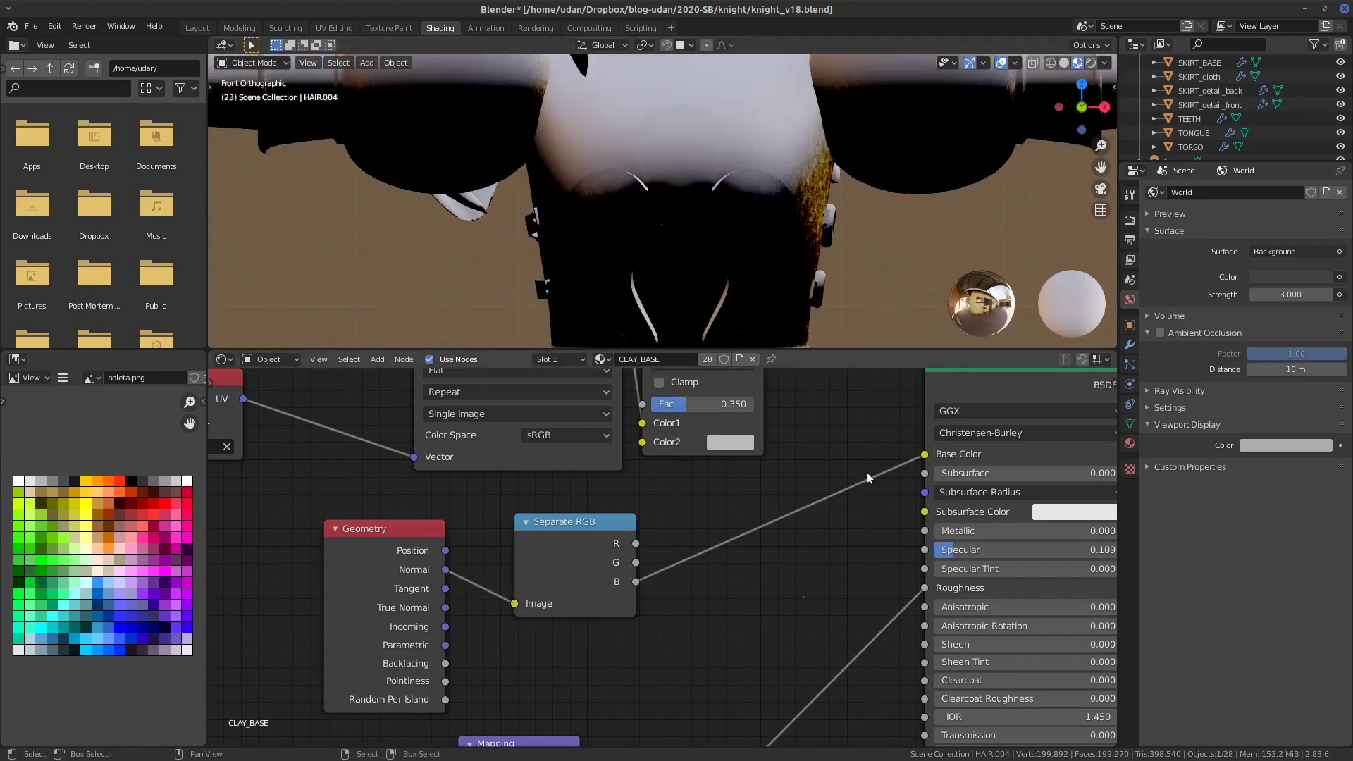
pyautogui.keyDown('shift'); pyautogui.moveTo(903, 203); pyautogui.dragTo(869, 322, button='middle'); pyautogui.keyUp('shift')
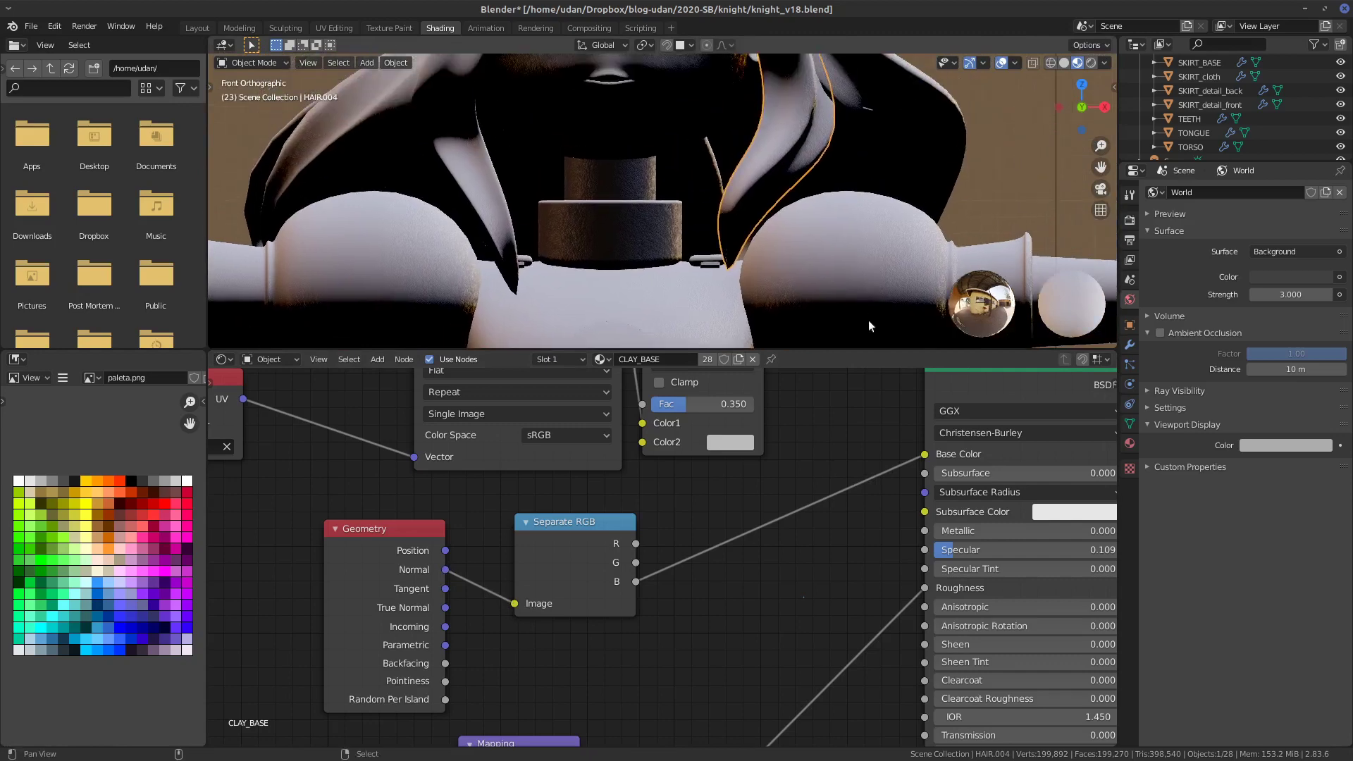
pyautogui.keyDown('shift'); pyautogui.moveTo(860, 148); pyautogui.dragTo(878, 297, button='middle'); pyautogui.keyUp('shift')
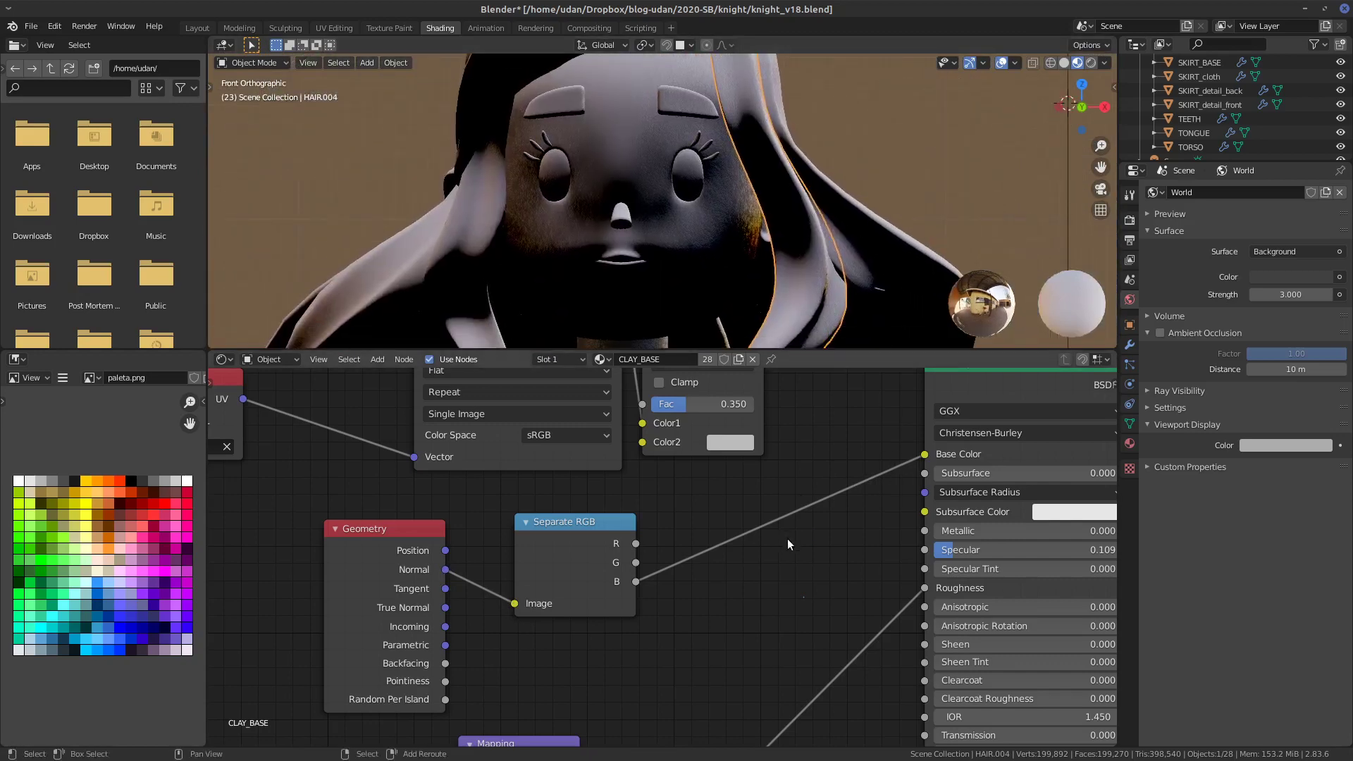
# - Insert a ColorRamp converter node between the B output and Base Color, and space the Geometry, Separate RGB and ColorRamp nodes
pyautogui.hotkey('shift', 'a')
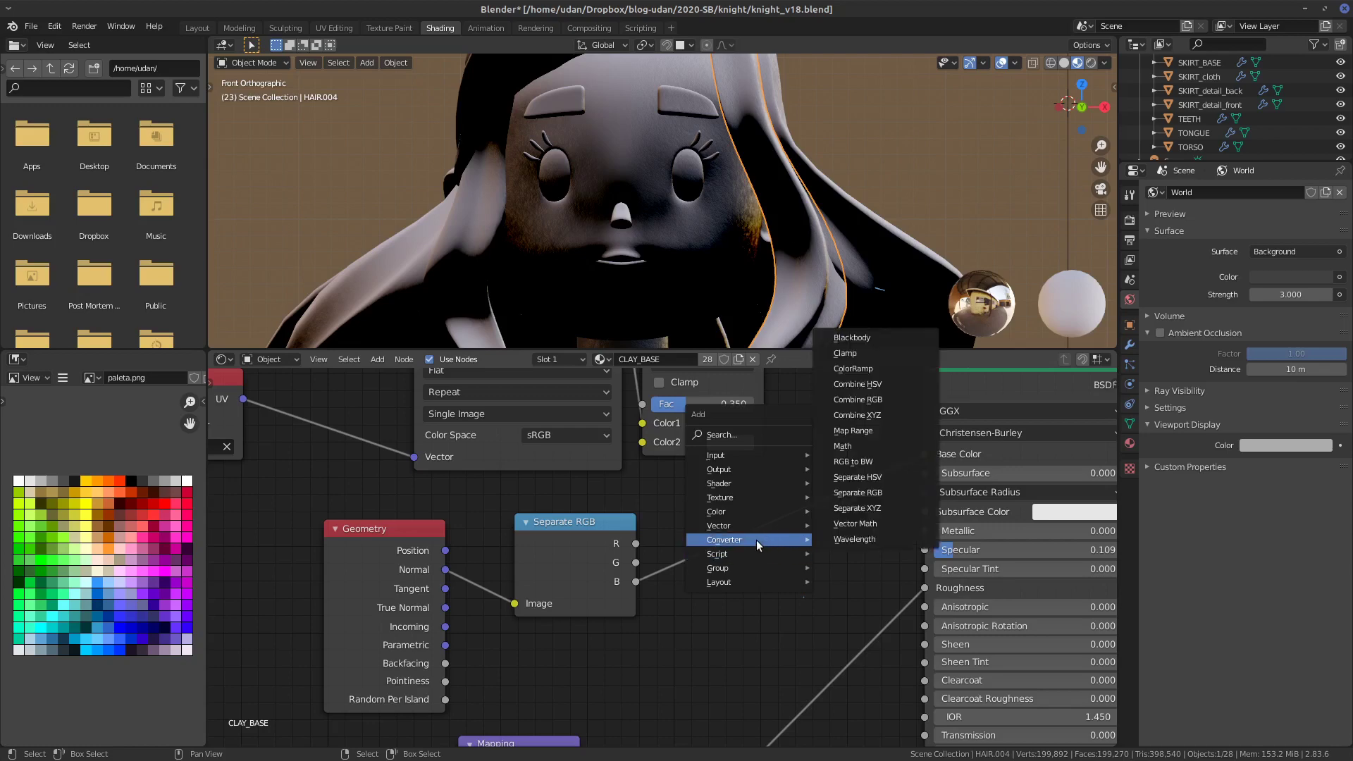
pyautogui.moveTo(747, 513)
pyautogui.moveTo(746, 540)
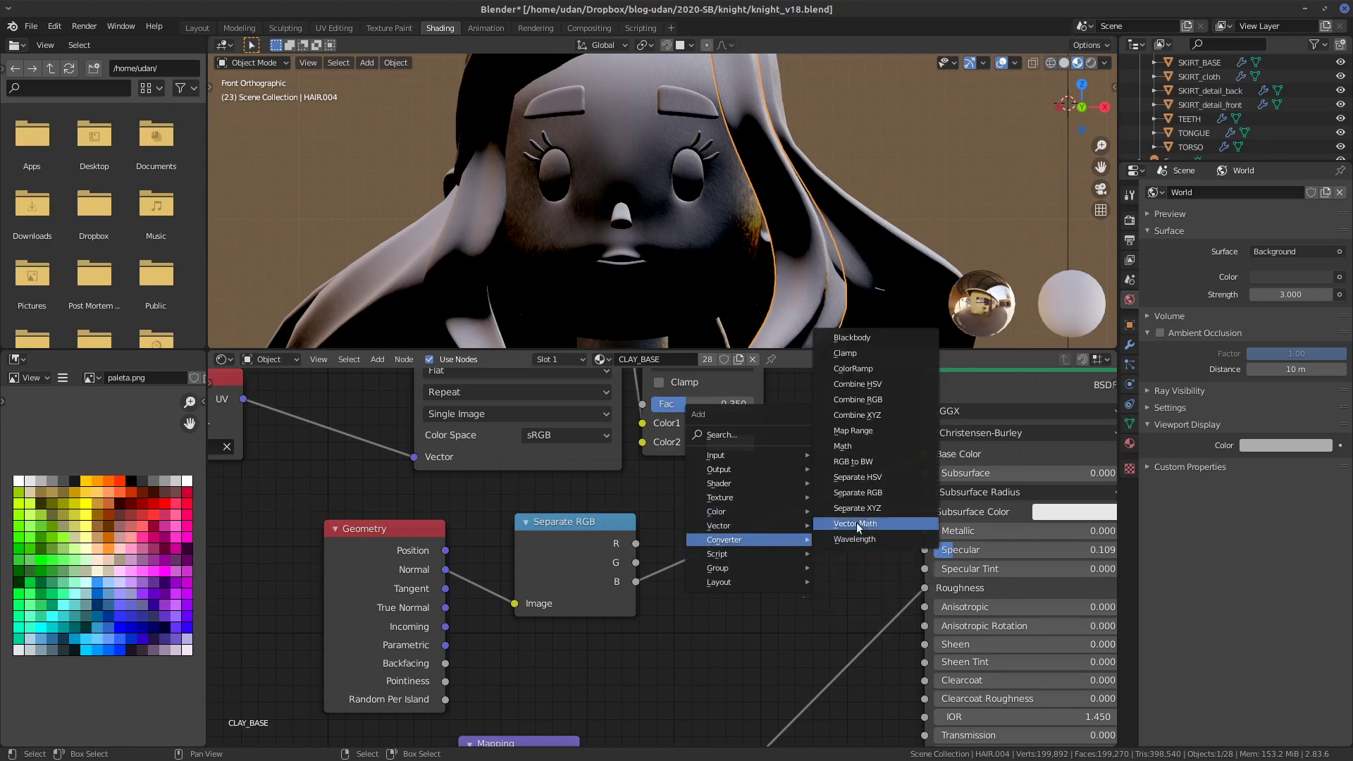
pyautogui.click(869, 369)
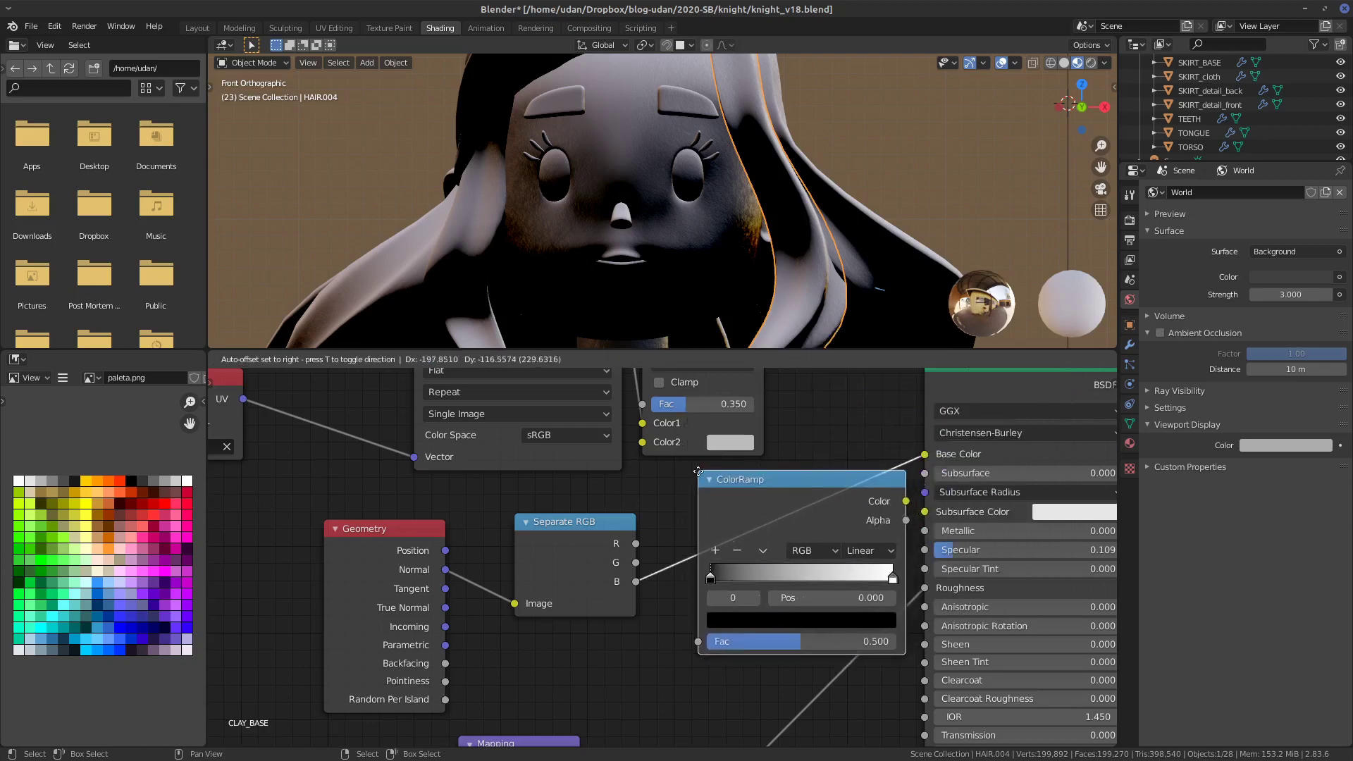
pyautogui.click(895, 539)
pyautogui.moveTo(442, 531); pyautogui.dragTo(360, 527)
pyautogui.moveTo(600, 535); pyautogui.dragTo(487, 532)
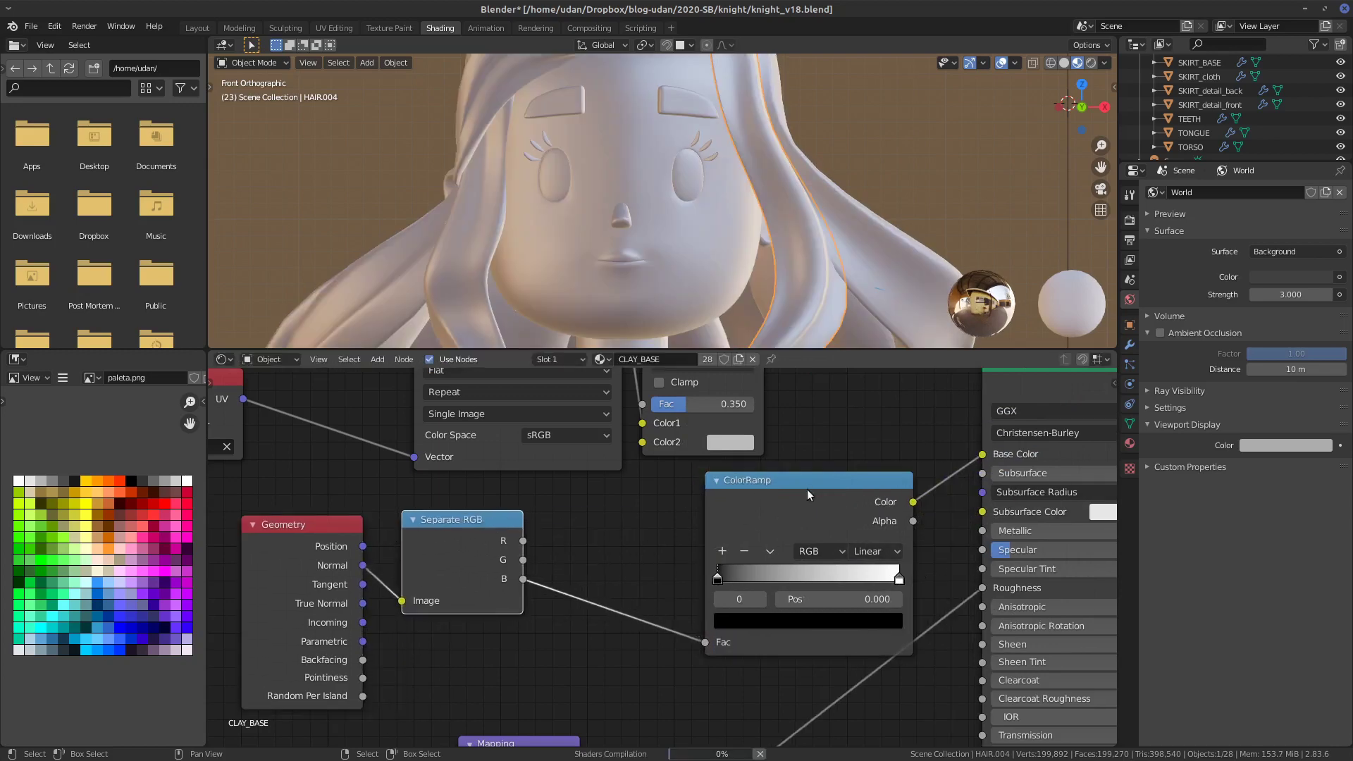
pyautogui.moveTo(806, 489); pyautogui.dragTo(677, 485)
pyautogui.moveTo(759, 484); pyautogui.dragTo(760, 504)
# - Recolor the ColorRamp's black stop to an orange-brown and move its white stop to position 0.068
pyautogui.click(772, 596)
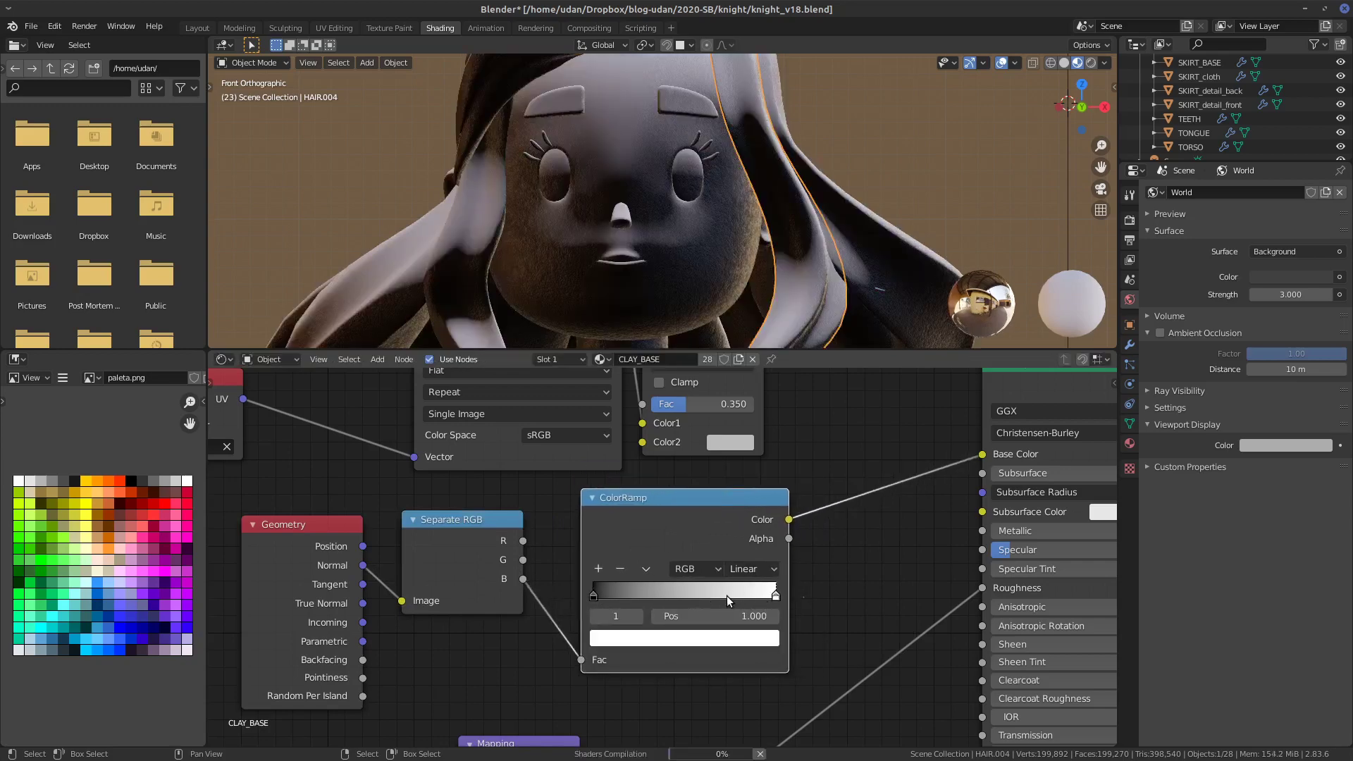
pyautogui.moveTo(776, 597); pyautogui.dragTo(627, 596)
pyautogui.click(593, 595)
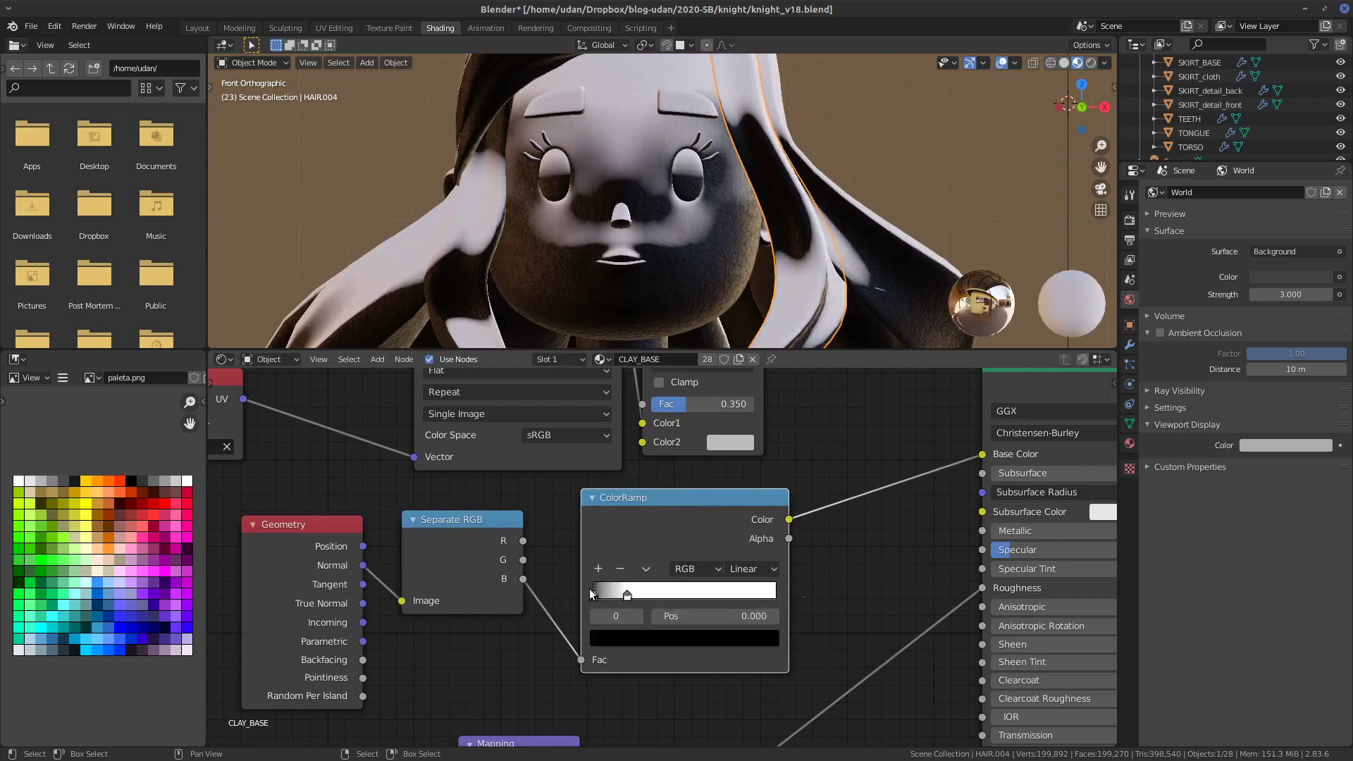
pyautogui.click(671, 641)
pyautogui.moveTo(737, 493); pyautogui.dragTo(655, 485)
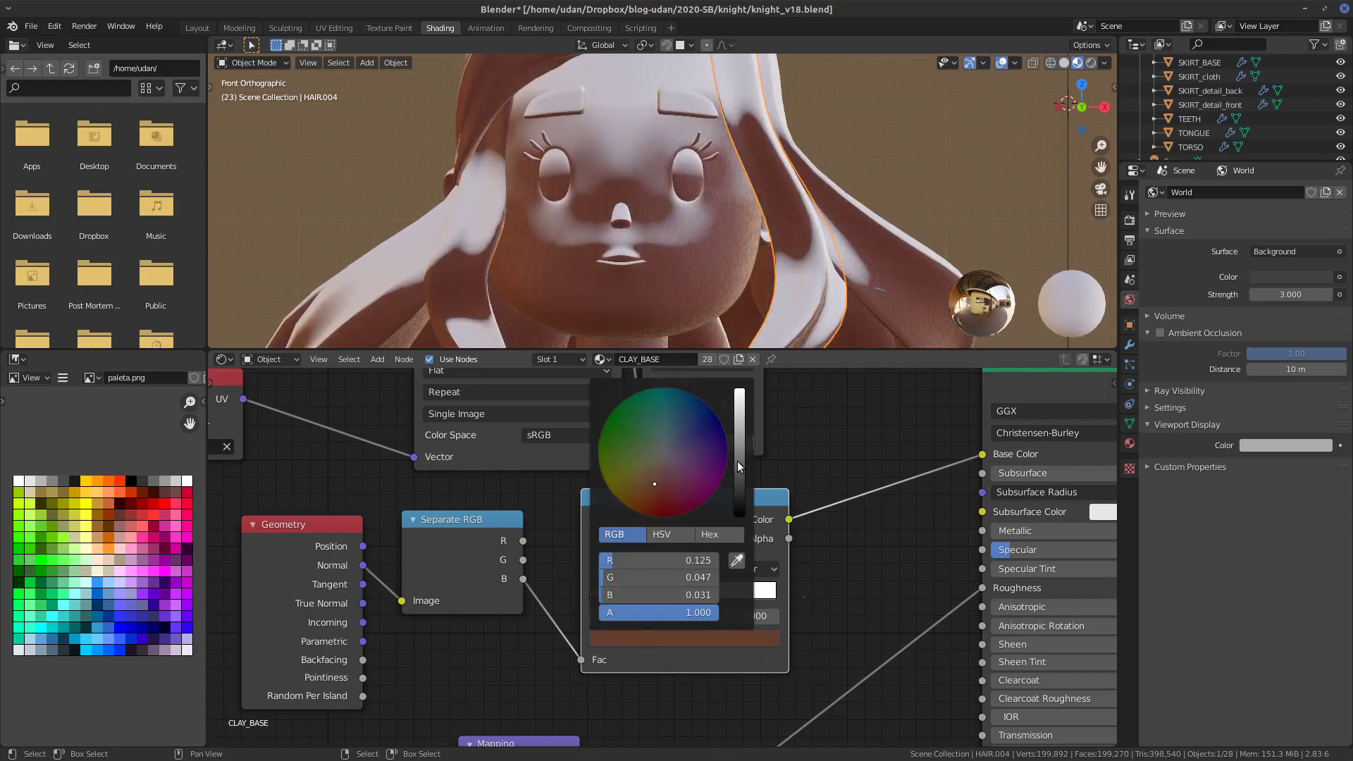
pyautogui.moveTo(737, 461); pyautogui.dragTo(740, 432)
pyautogui.click(640, 489)
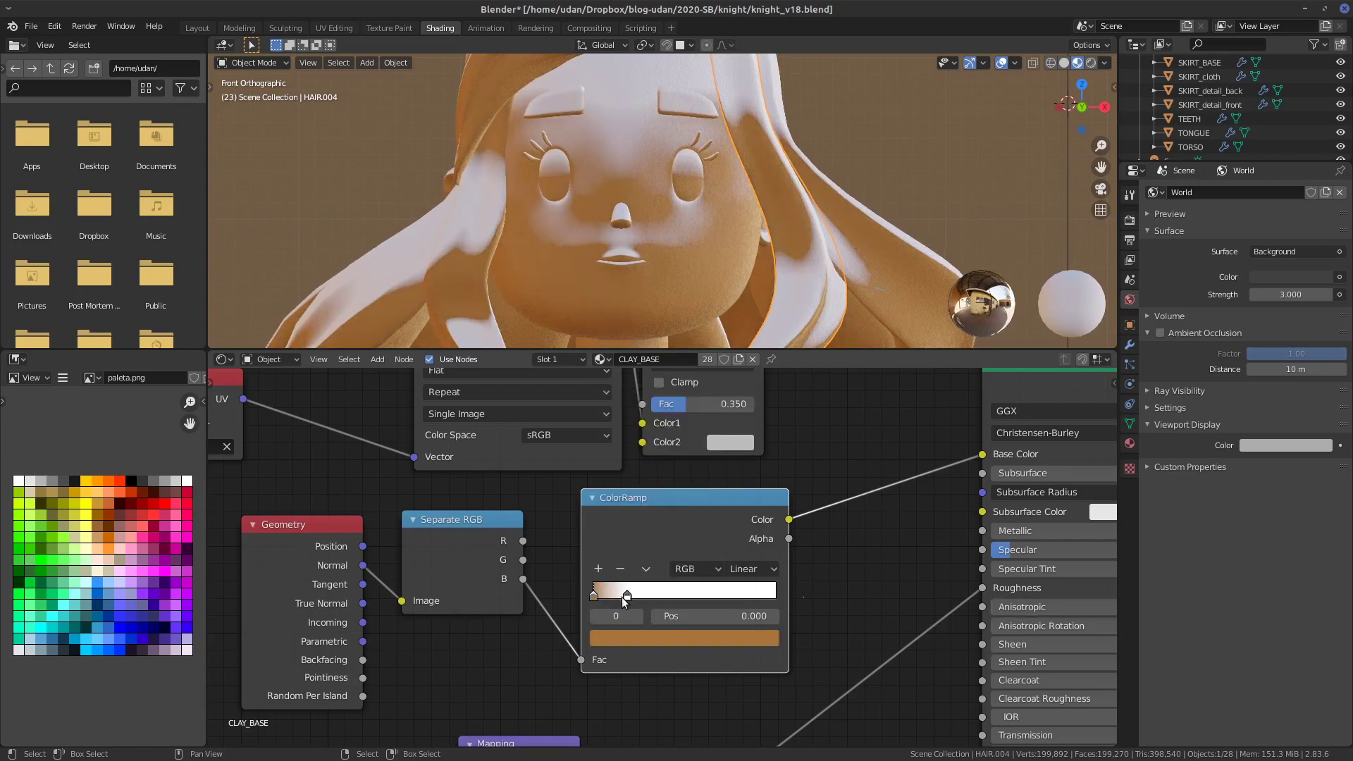
pyautogui.moveTo(627, 596); pyautogui.dragTo(604, 595)
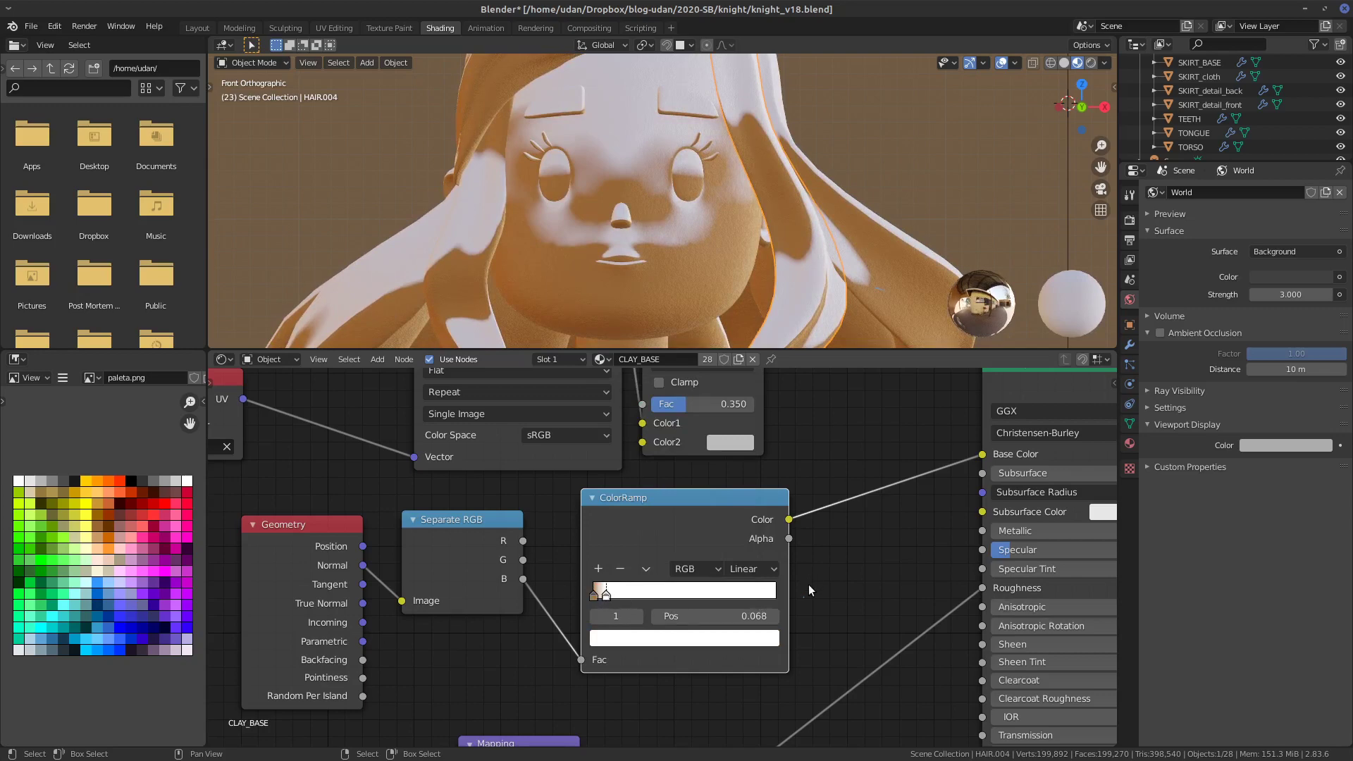
# - Move the Geometry node farther from the Separate RGB node, and place Separate RGB lower and closer to the ColorRamp
pyautogui.moveTo(320, 535); pyautogui.dragTo(253, 547)
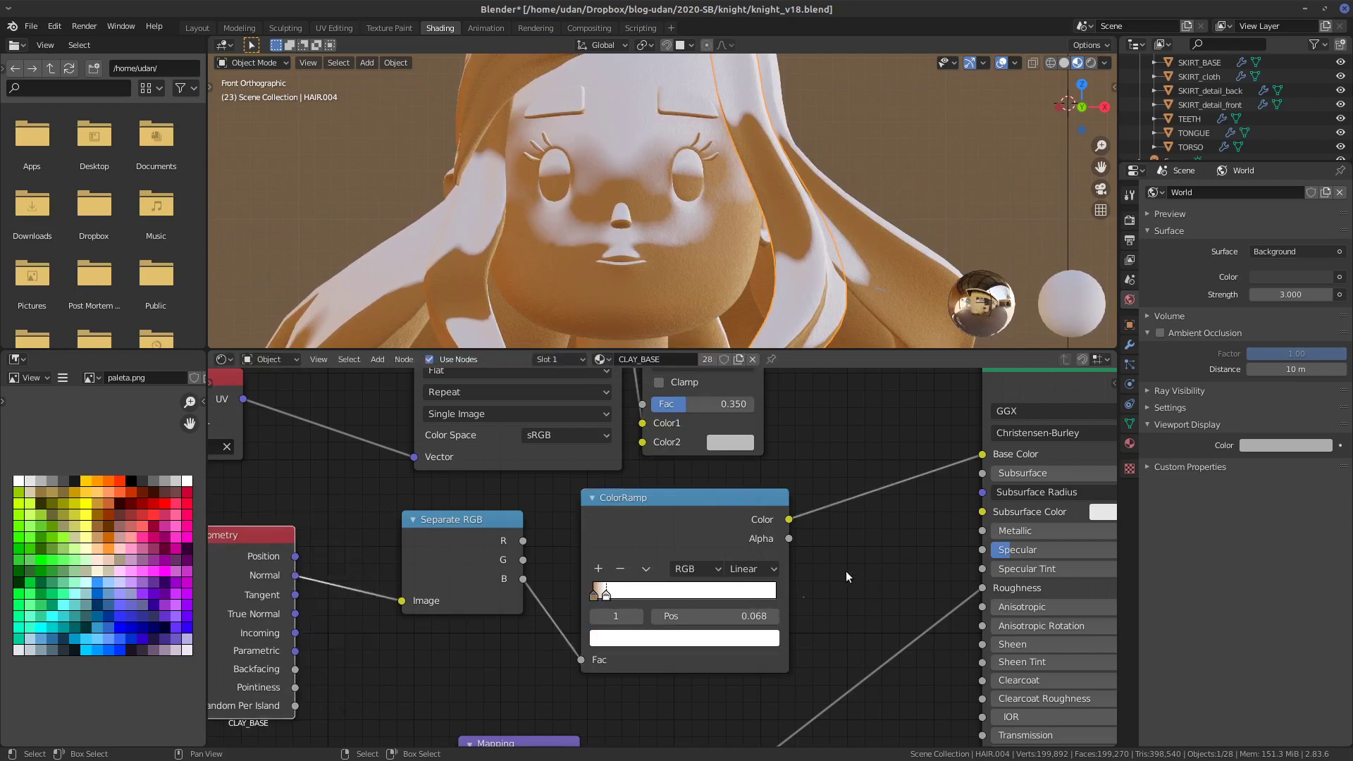
pyautogui.moveTo(886, 568); pyautogui.dragTo(1046, 548, button='middle')
pyautogui.moveTo(421, 527); pyautogui.dragTo(332, 516)
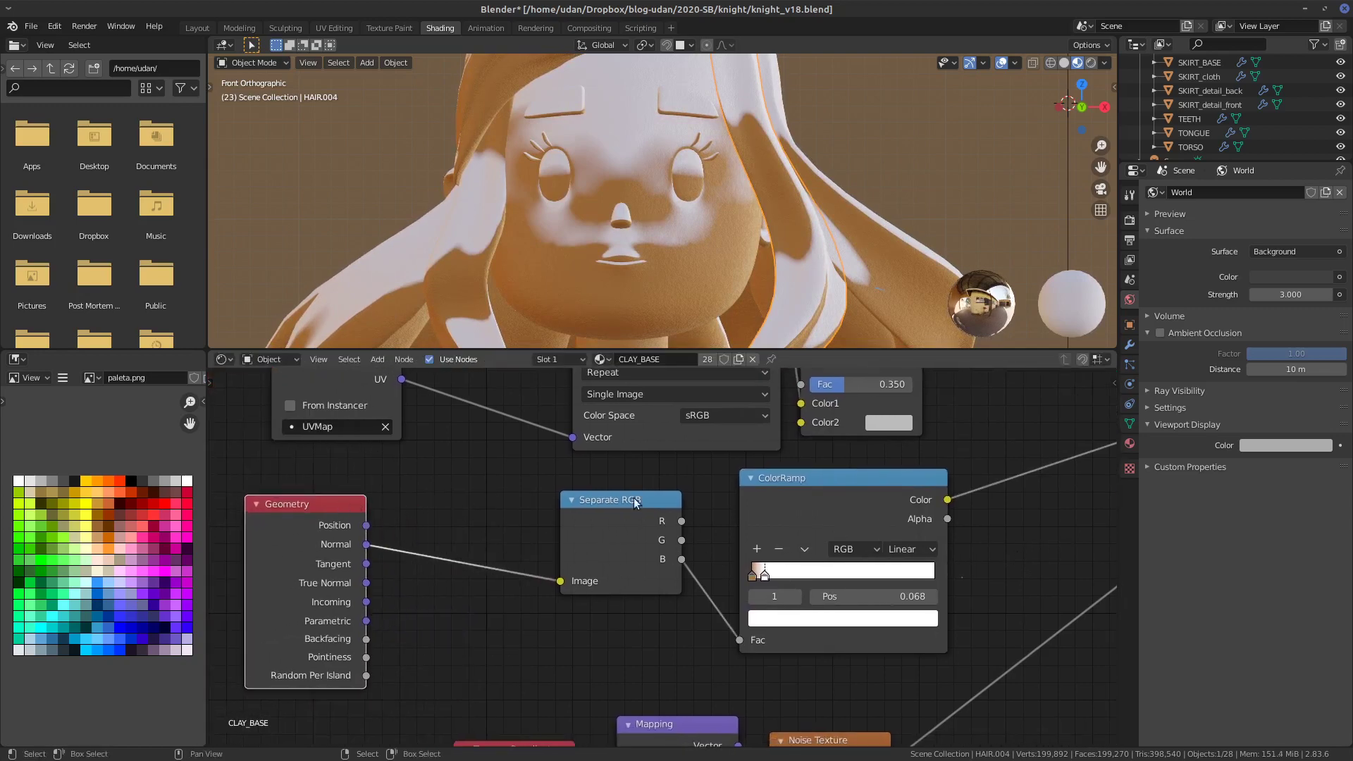
pyautogui.moveTo(635, 502); pyautogui.dragTo(662, 534)
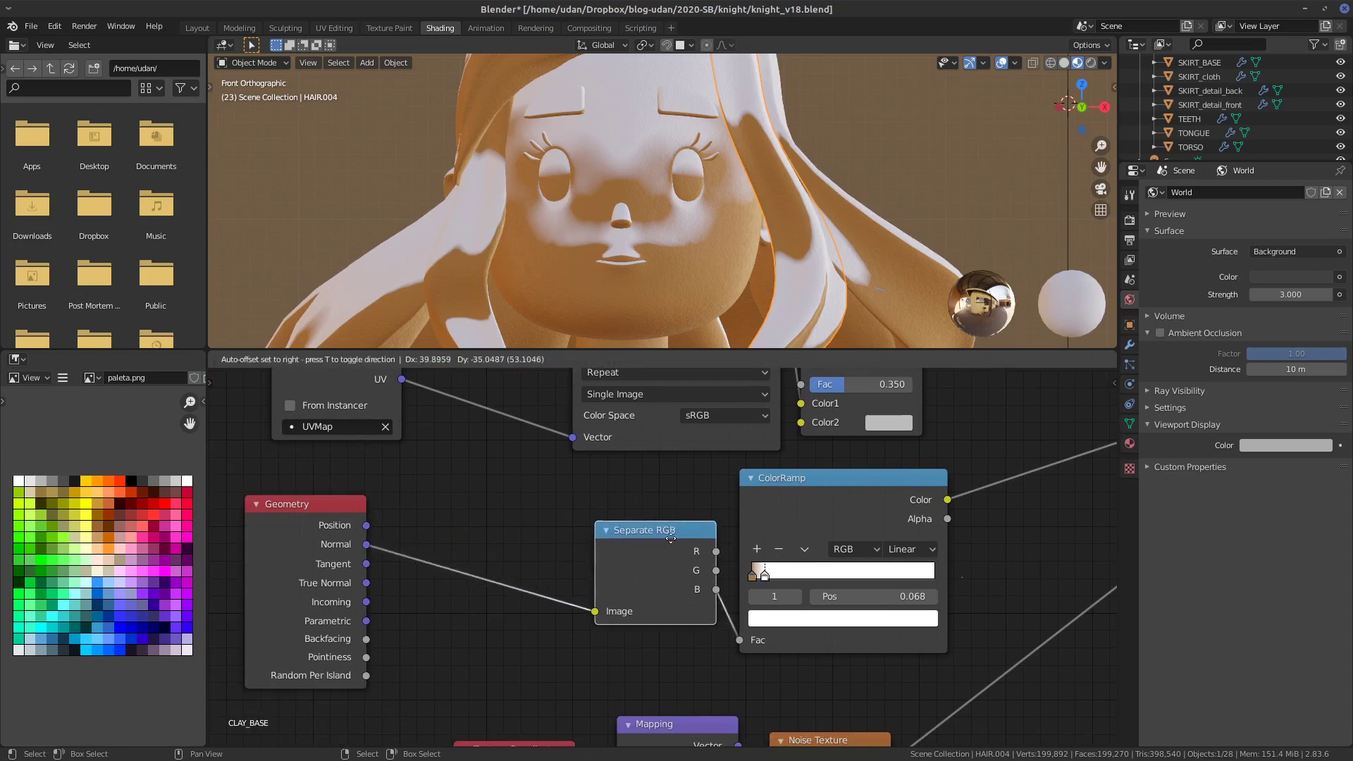
# - Duplicate the Mapping node and insert the copy between the Geometry node's Normal output and the Separate RGB node
pyautogui.click(679, 727)
pyautogui.hotkey('shift', 'd')
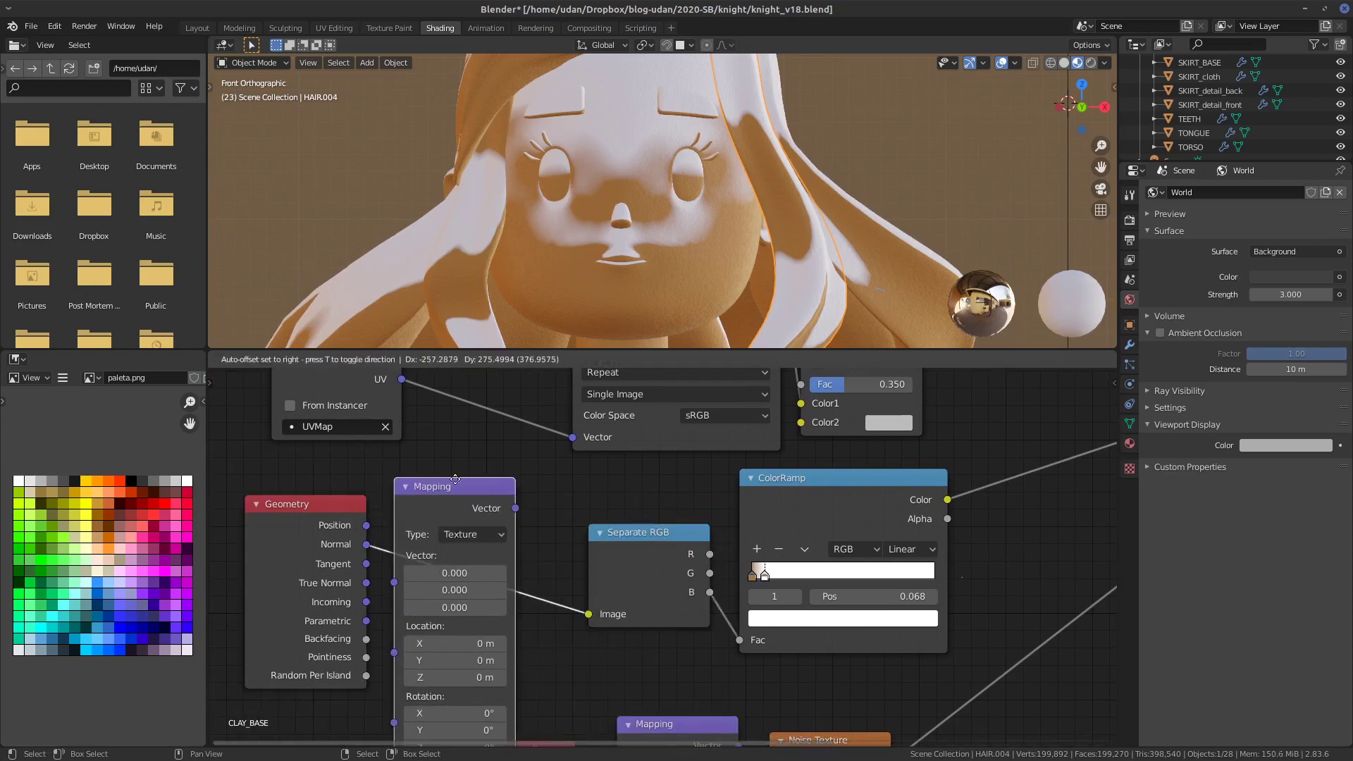
pyautogui.click(497, 474)
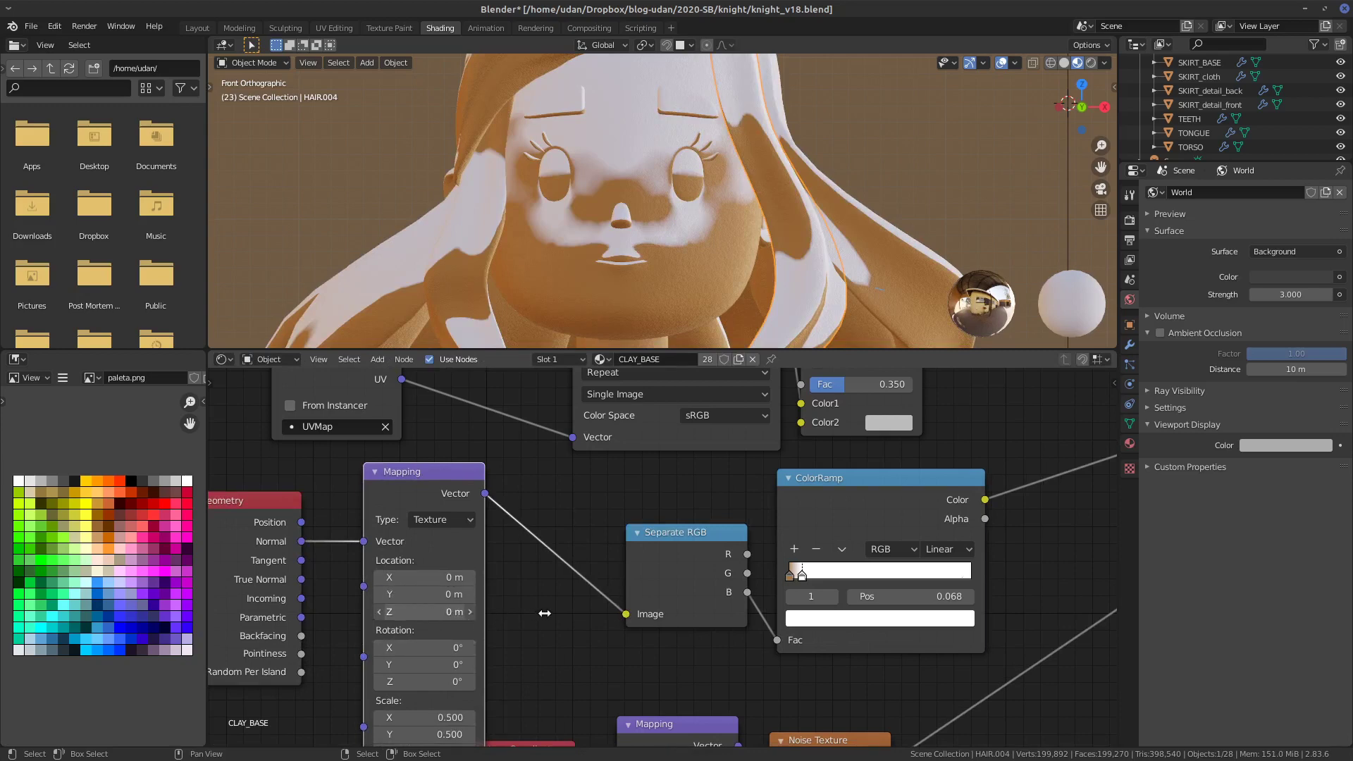
# - Try Z locations of 16.8 m and -5 m on the inserted Mapping node and check the color on the body
pyautogui.moveTo(499, 646); pyautogui.dragTo(485, 639)
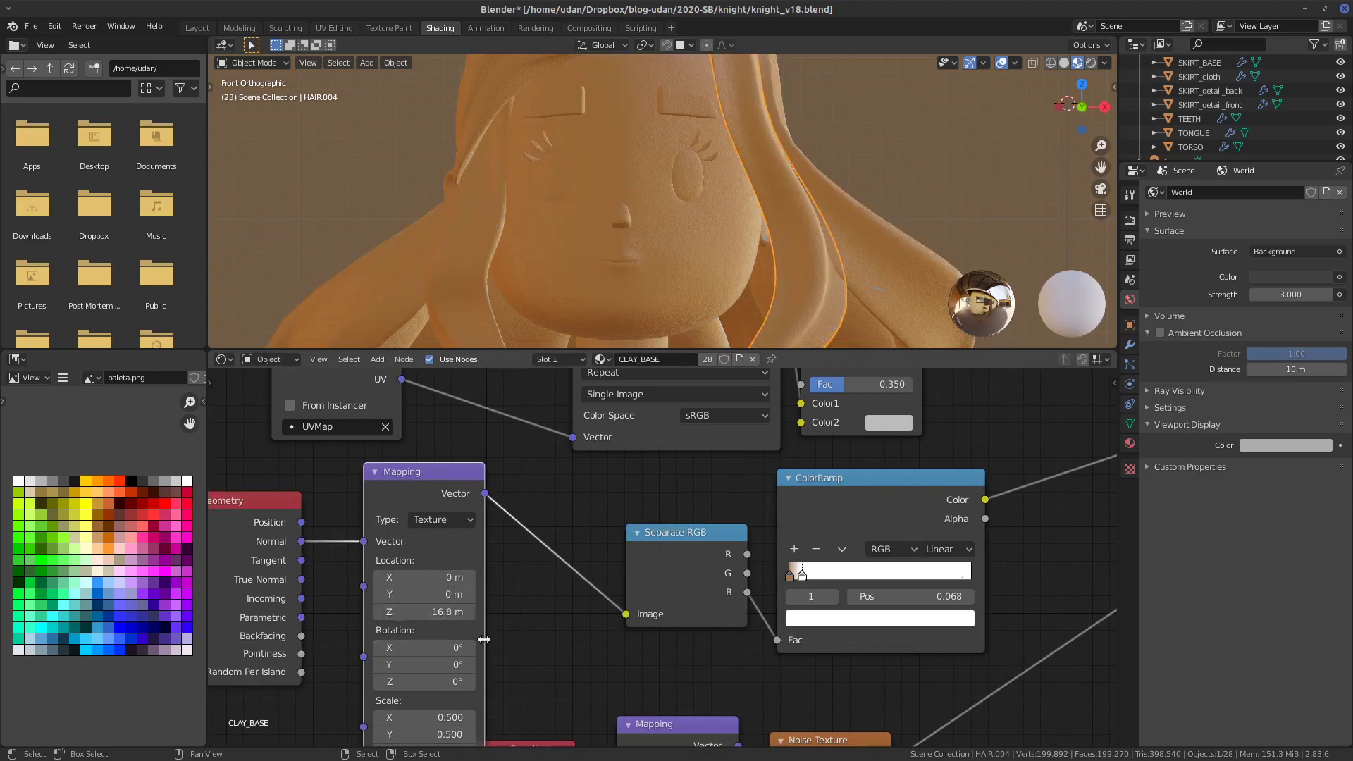
pyautogui.click(433, 612)
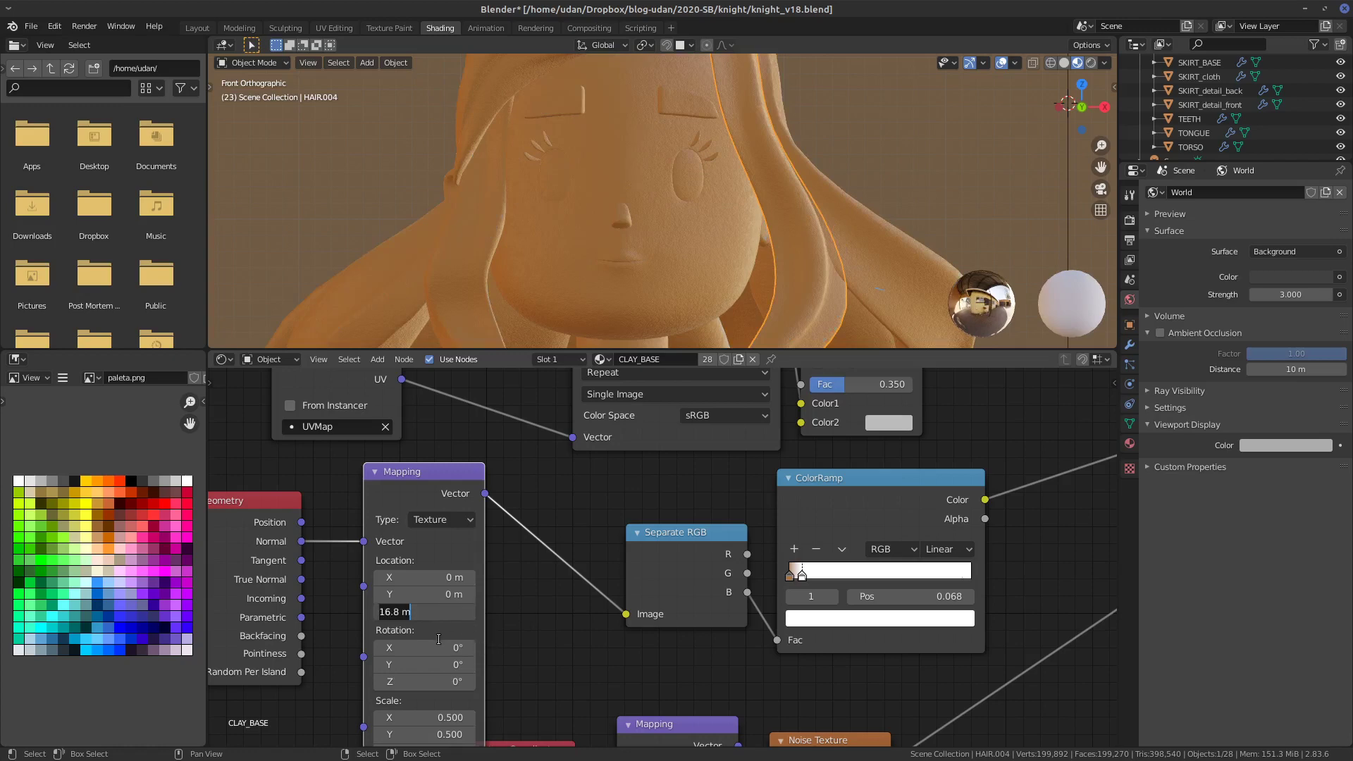
pyautogui.write('-5')
pyautogui.press('Return')
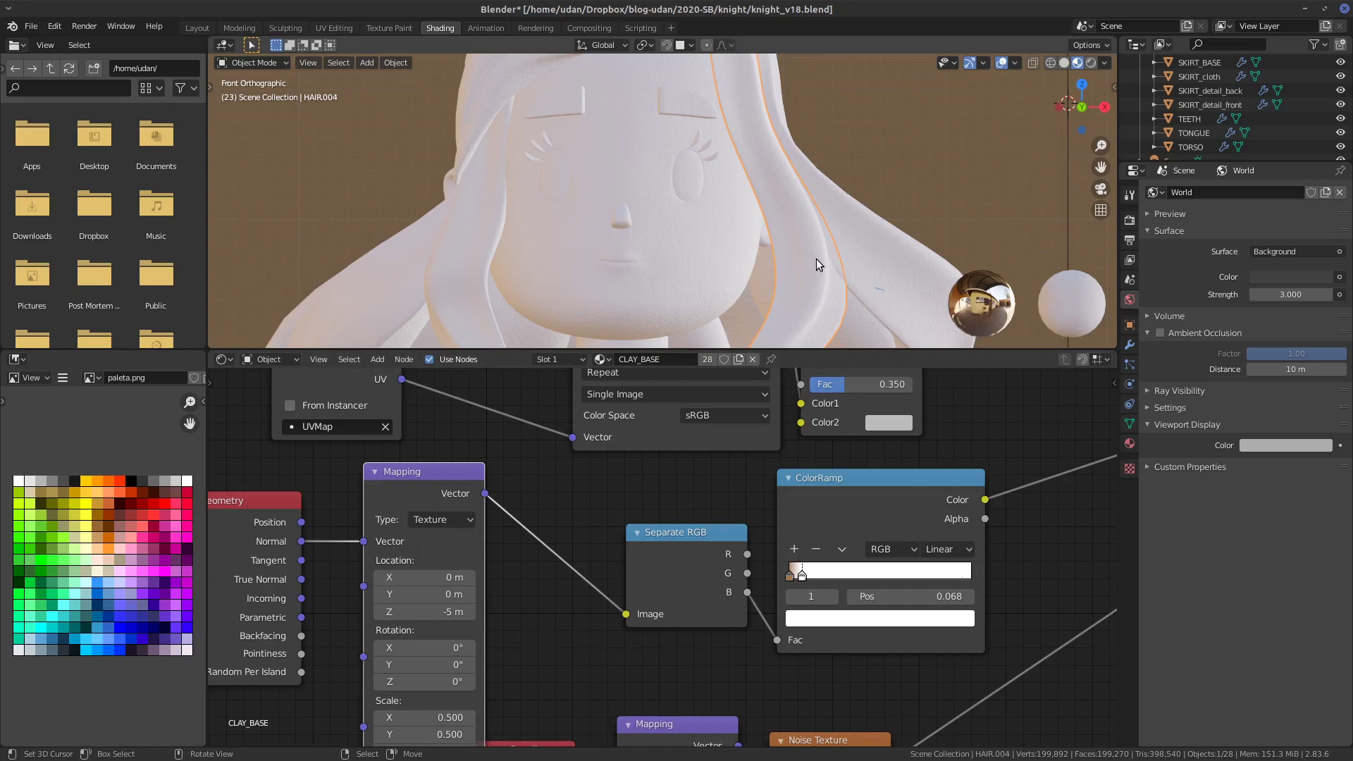
pyautogui.scroll(-5, 816, 261)
pyautogui.keyDown('shift'); pyautogui.moveTo(743, 232); pyautogui.dragTo(745, 147, button='middle'); pyautogui.keyUp('shift')
# - Try Z locations of -1 m and -0.5 m on the inserted Mapping node and check the color on the head
pyautogui.click(452, 618)
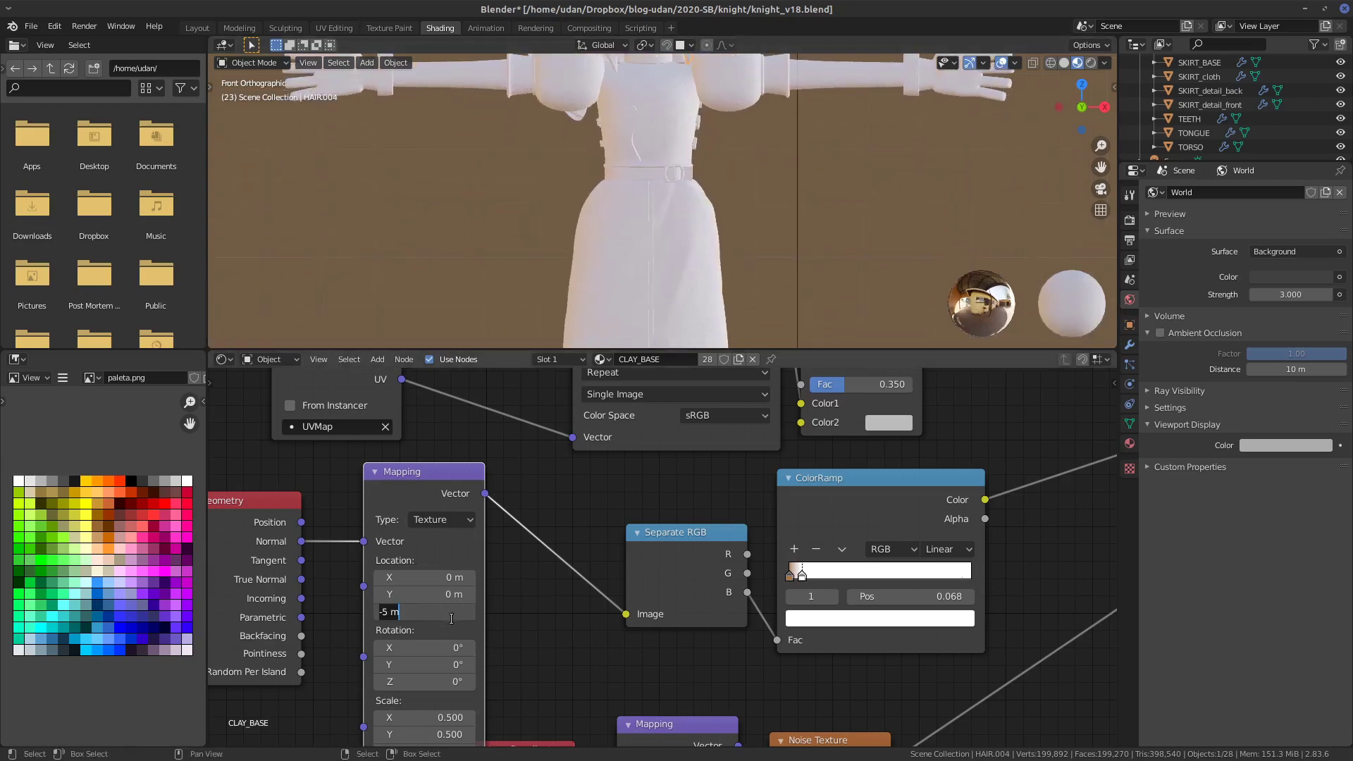
pyautogui.press('BackSpace')
pyautogui.write('-1')
pyautogui.press('Return')
pyautogui.keyDown('shift'); pyautogui.moveTo(730, 106); pyautogui.dragTo(731, 311, button='middle'); pyautogui.keyUp('shift')
pyautogui.scroll(2, 650, 260)
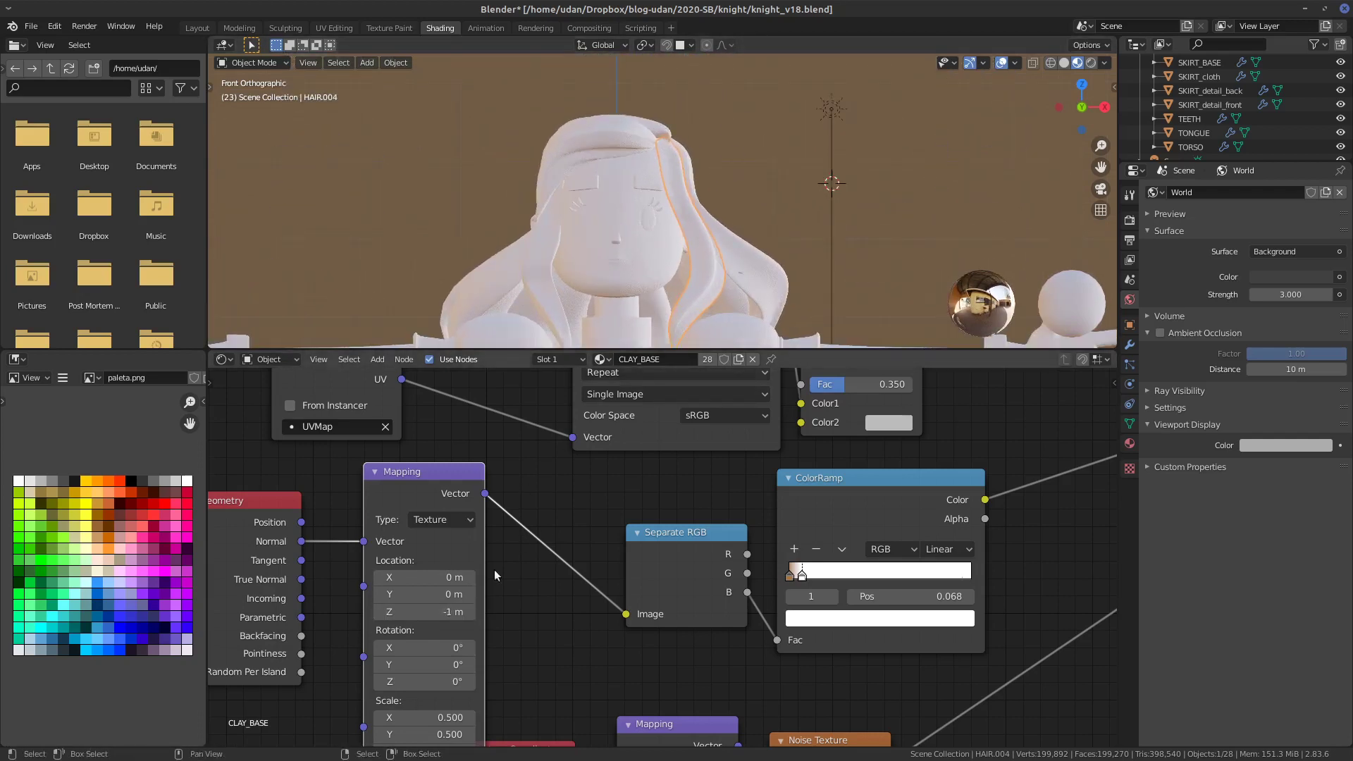
pyautogui.moveTo(450, 616)
pyautogui.mouseDown()
pyautogui.moveTo(472, 615)
pyautogui.moveTo(452, 619)
pyautogui.mouseUp()
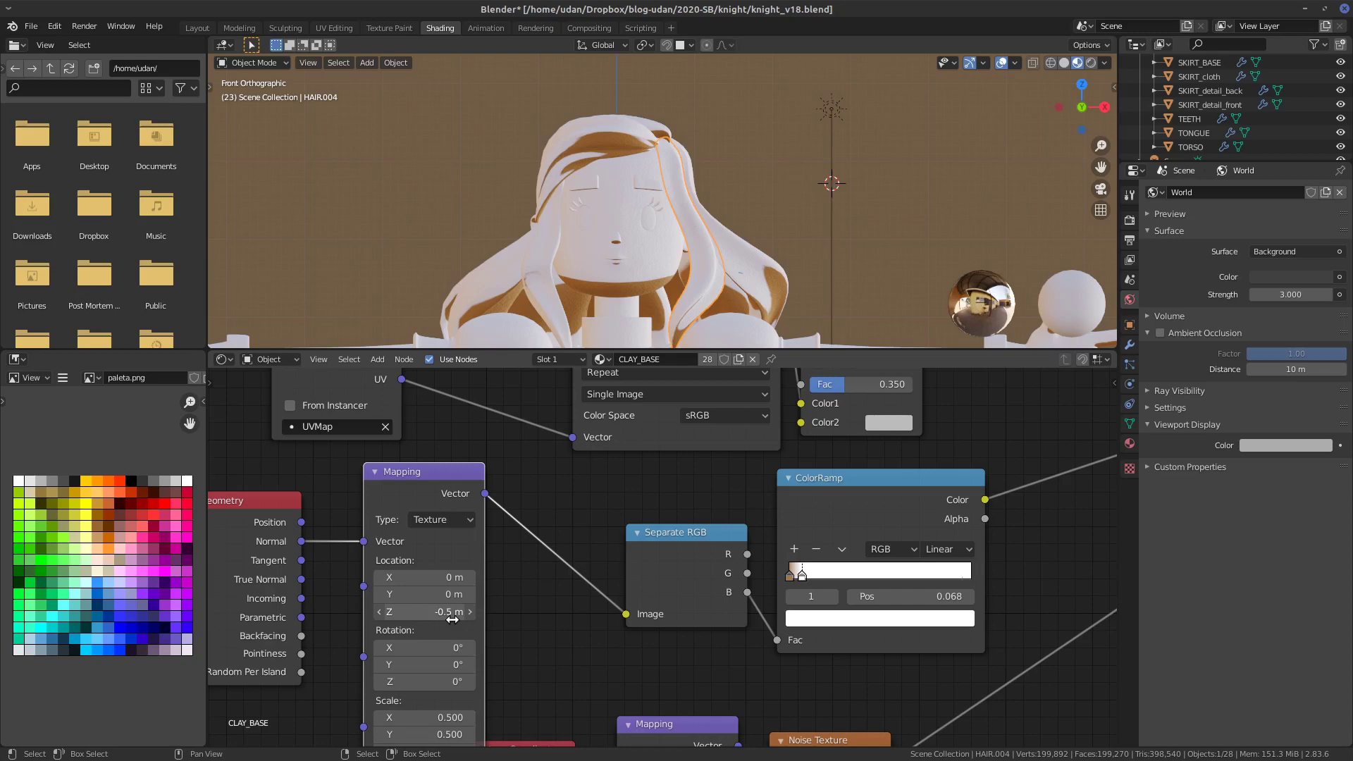
# - Move the ColorRamp's white stop to position 1.000 and set the inserted Mapping node's Z location to -0.9 m
pyautogui.moveTo(821, 571); pyautogui.dragTo(986, 562)
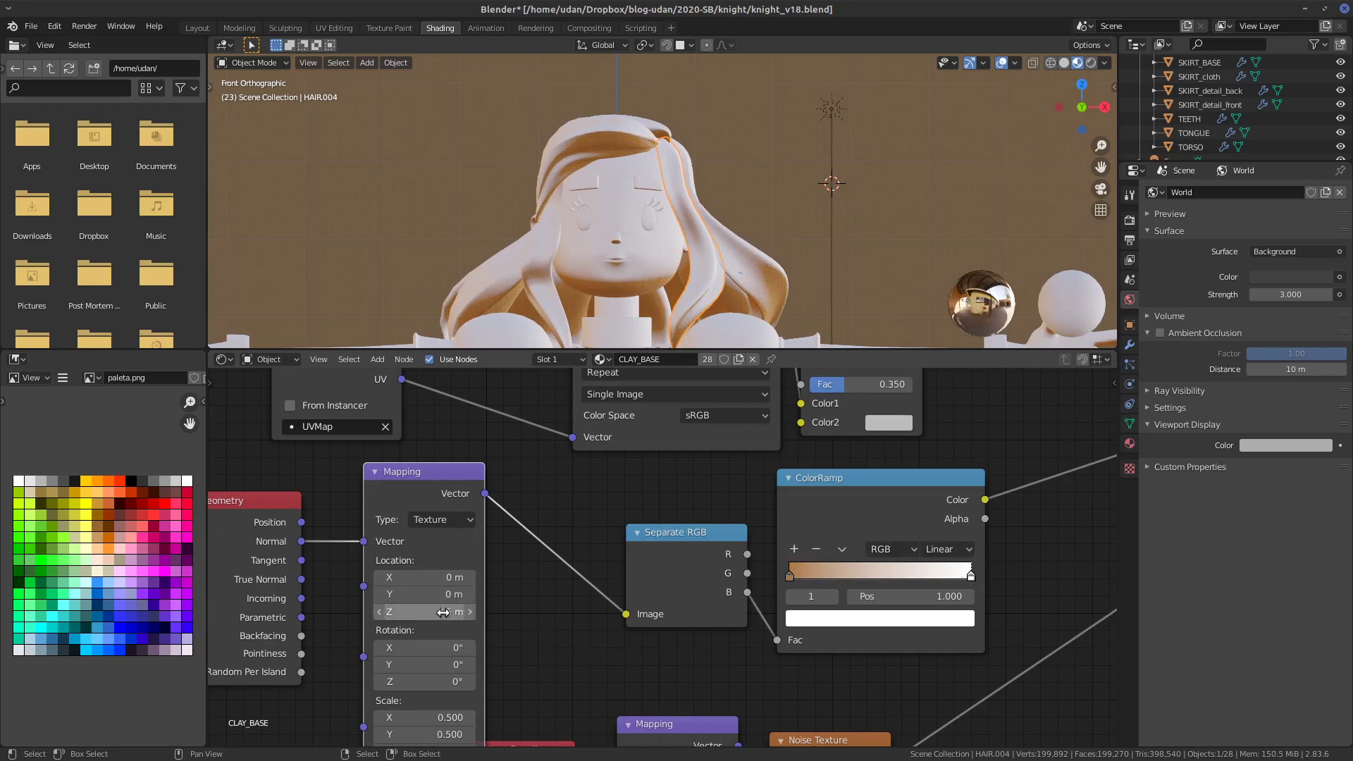
pyautogui.moveTo(443, 612); pyautogui.dragTo(442, 614)
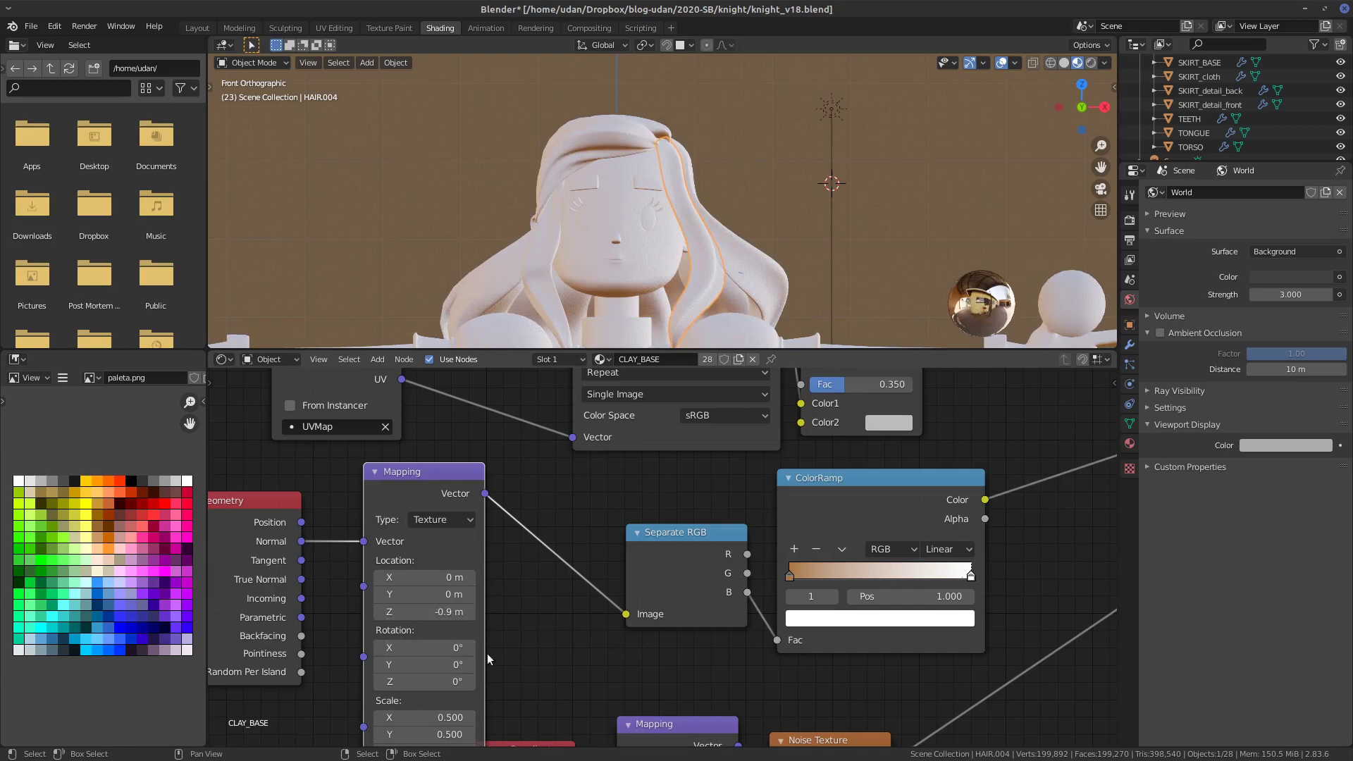
pyautogui.moveTo(488, 659); pyautogui.dragTo(509, 626, button='middle')
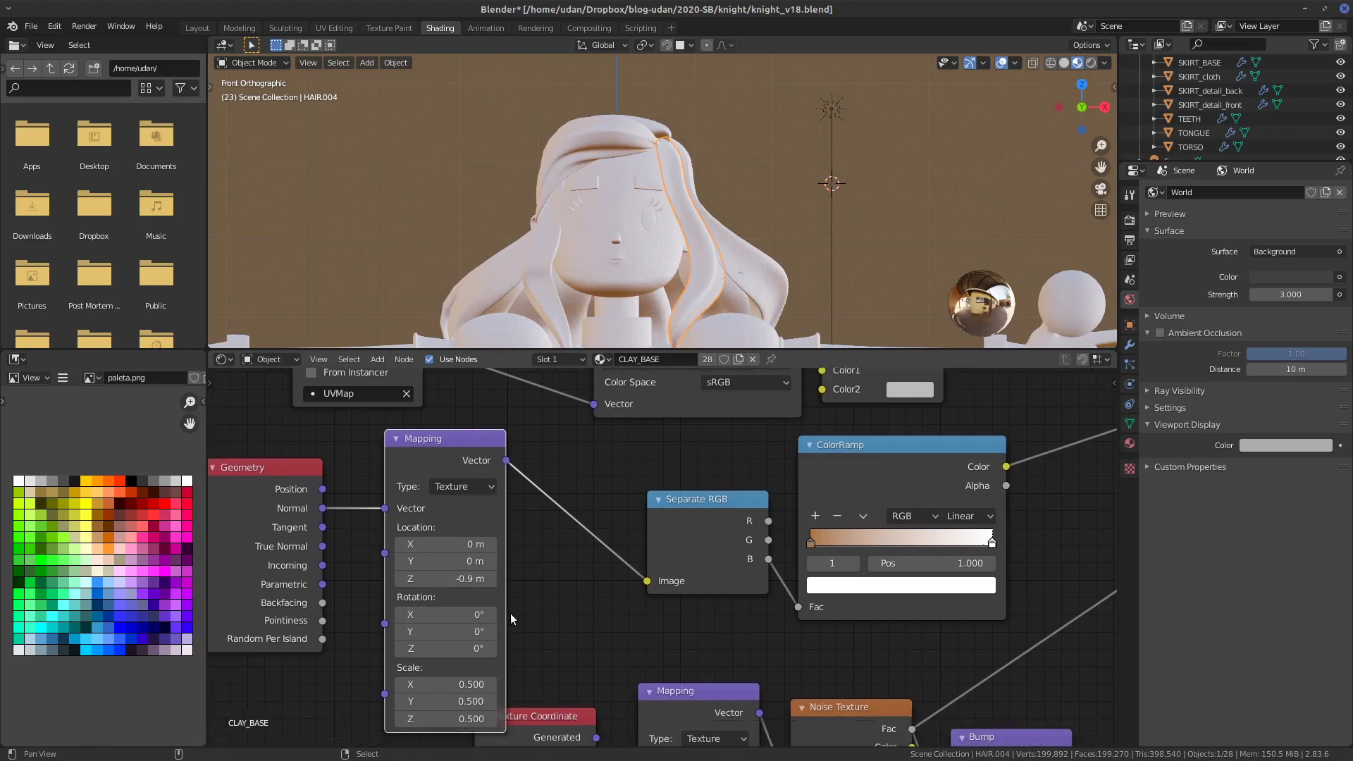
# - Set the inserted Mapping node's rotation to X 12.1°, Y 0.2° and Z 0°
pyautogui.click(475, 647)
pyautogui.write('-1.8d')
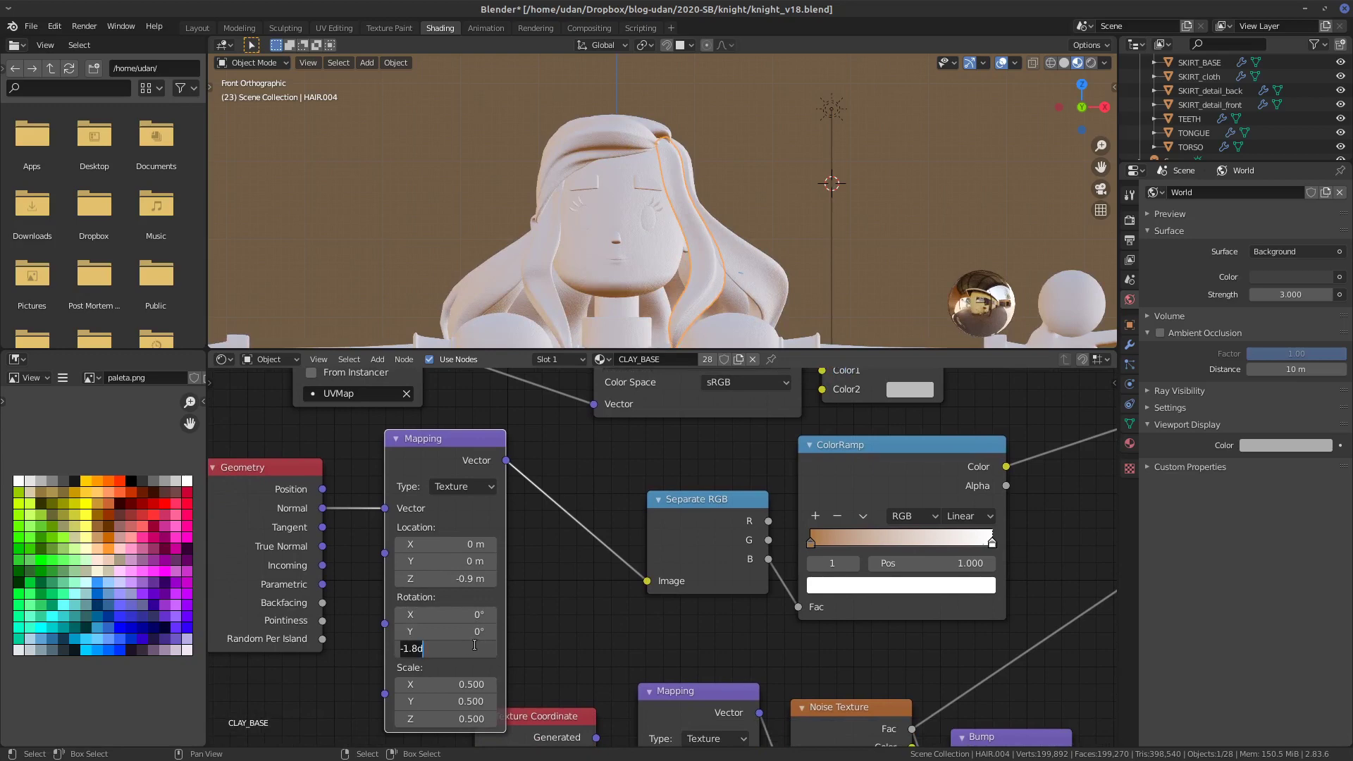
pyautogui.write('0')
pyautogui.press('Return')
pyautogui.moveTo(466, 633)
pyautogui.mouseDown()
pyautogui.moveTo(519, 633)
pyautogui.moveTo(459, 635)
pyautogui.moveTo(508, 614)
pyautogui.moveTo(396, 600)
pyautogui.moveTo(578, 614)
pyautogui.moveTo(466, 615)
pyautogui.mouseUp()
pyautogui.keyDown('shift'); pyautogui.moveTo(766, 262); pyautogui.dragTo(770, 254, button='middle'); pyautogui.keyUp('shift')
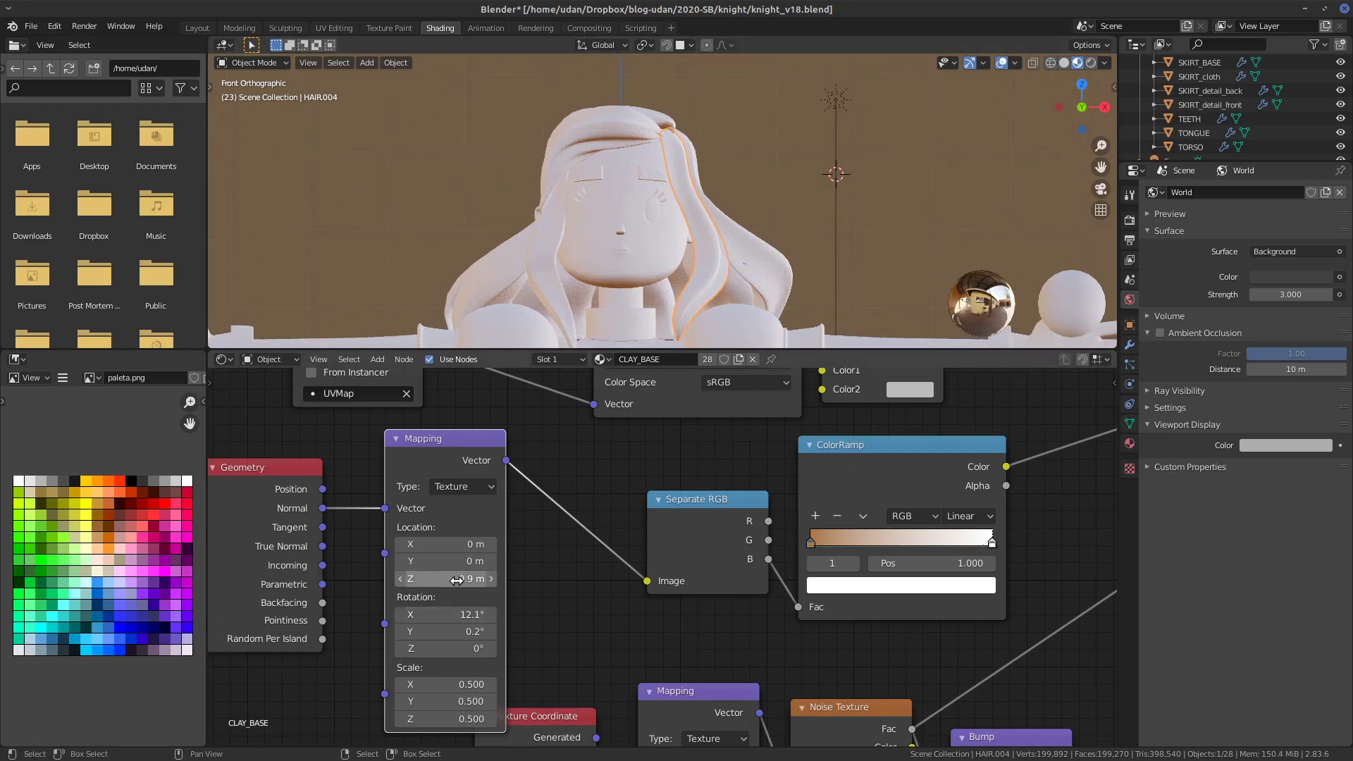
# - Set the inserted Mapping node's Z location to -0.43 m, try scales of X 12.5, Y 5.5 and Z 2.9, and inspect the character
pyautogui.moveTo(459, 579); pyautogui.dragTo(459, 579)
pyautogui.moveTo(476, 580); pyautogui.dragTo(485, 580)
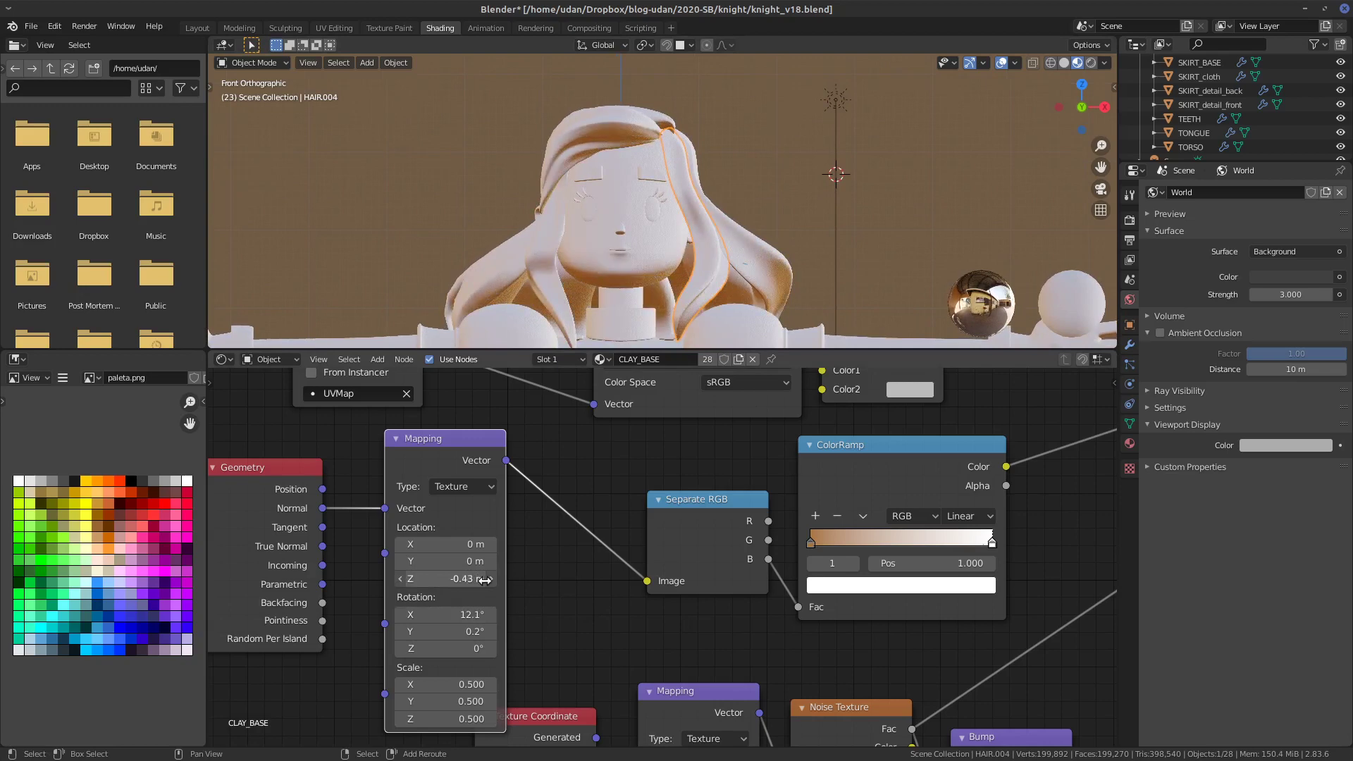
pyautogui.moveTo(739, 324); pyautogui.dragTo(1042, 284, button='middle')
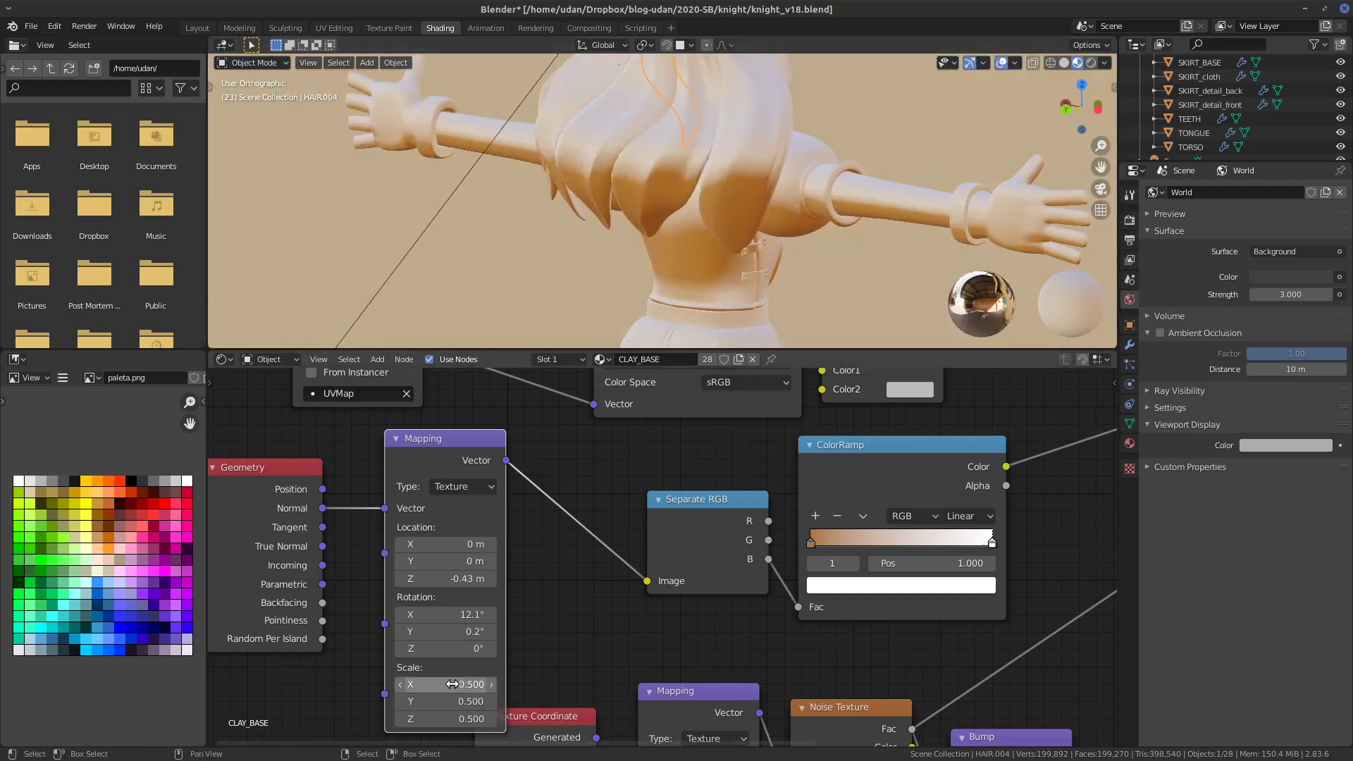
pyautogui.moveTo(467, 683)
pyautogui.mouseDown()
pyautogui.moveTo(541, 682)
pyautogui.moveTo(489, 721)
pyautogui.mouseUp()
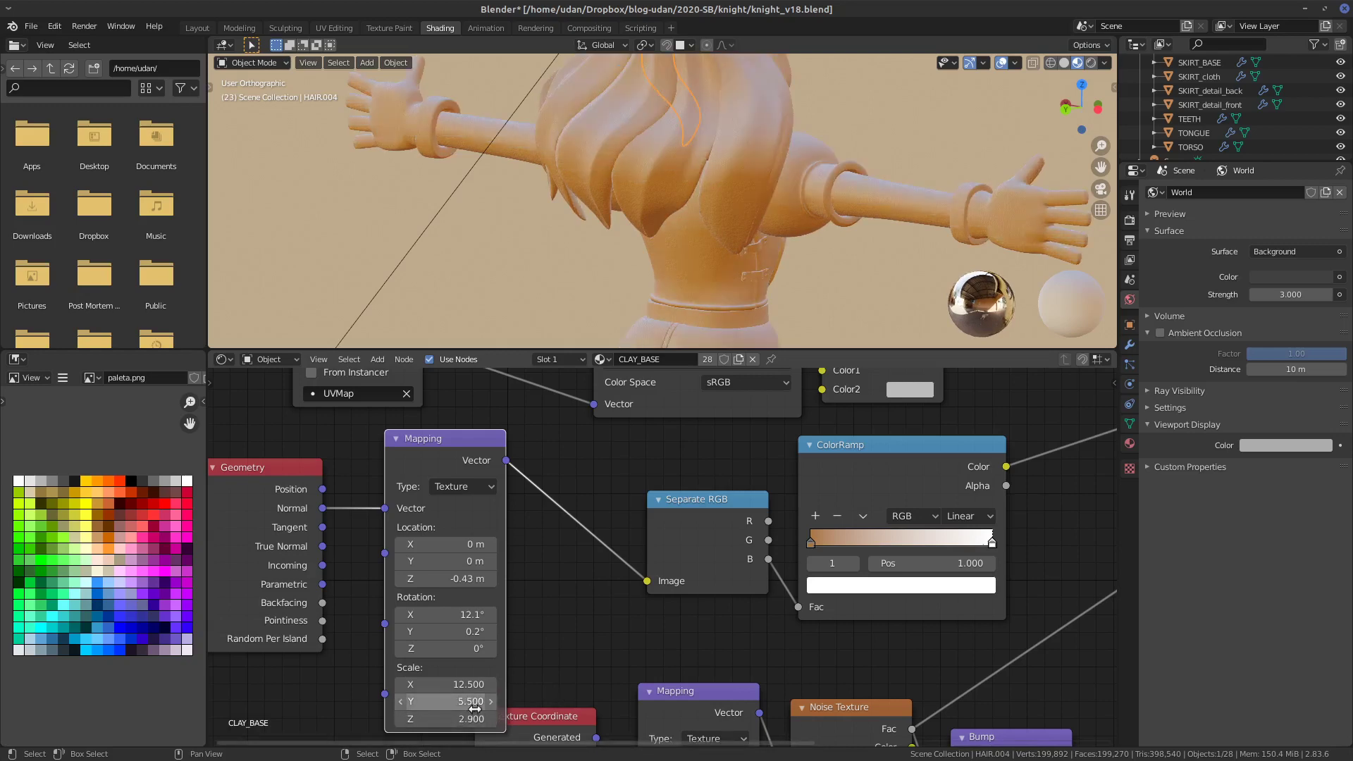
pyautogui.moveTo(578, 296)
pyautogui.mouseDown(button='middle')
pyautogui.moveTo(616, 245)
pyautogui.moveTo(752, 205)
pyautogui.moveTo(755, 248)
pyautogui.moveTo(777, 226)
pyautogui.mouseUp(button='middle')
# - Set the inserted Mapping node's scale to X 1, Y 1 and Z 1.4
pyautogui.moveTo(453, 685); pyautogui.dragTo(404, 686)
pyautogui.click(404, 685)
pyautogui.write('1')
pyautogui.press('Return')
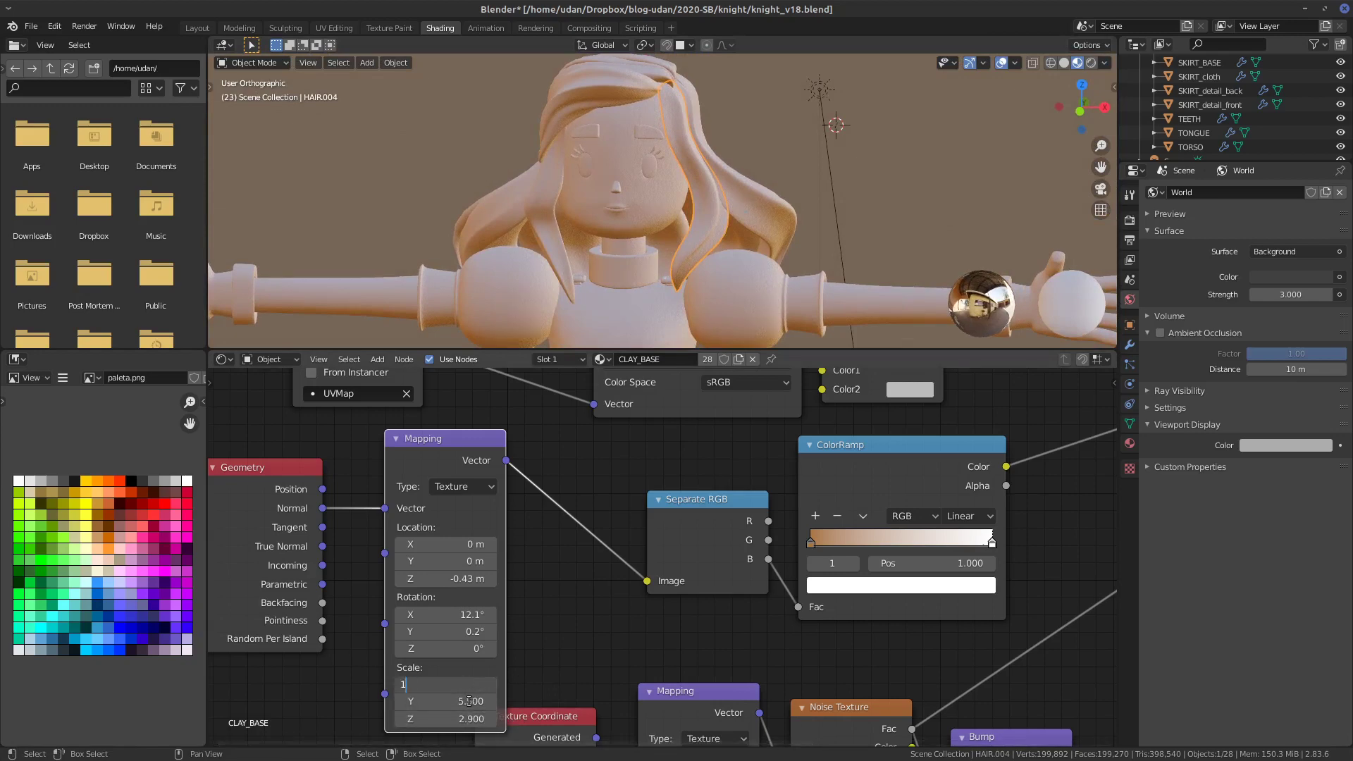
pyautogui.click(465, 701)
pyautogui.write('1')
pyautogui.press('Return')
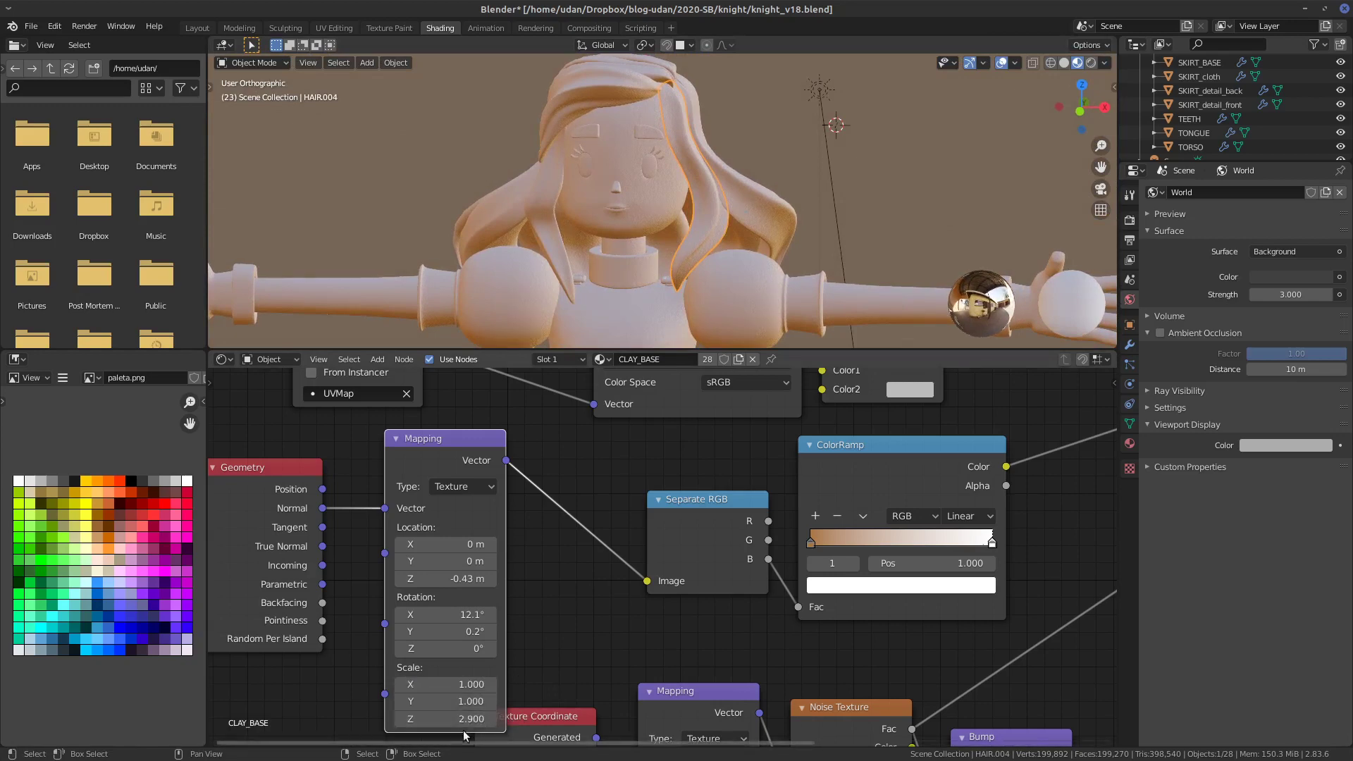
pyautogui.moveTo(466, 719); pyautogui.dragTo(450, 714)
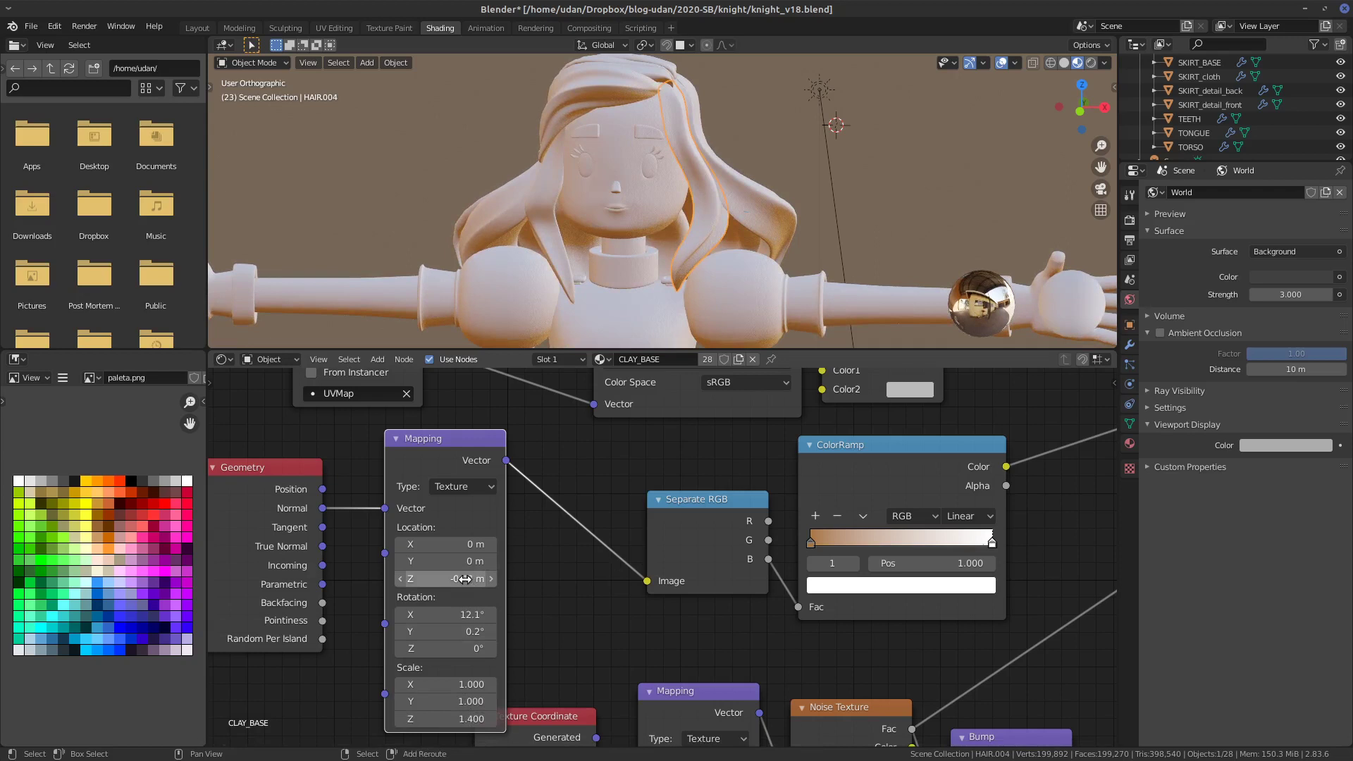
# - Set the inserted Mapping node's Z location to -0.16 m, Y rotation to 0° and X rotation to 42.5°, and check the front view
pyautogui.moveTo(465, 579); pyautogui.dragTo(491, 578)
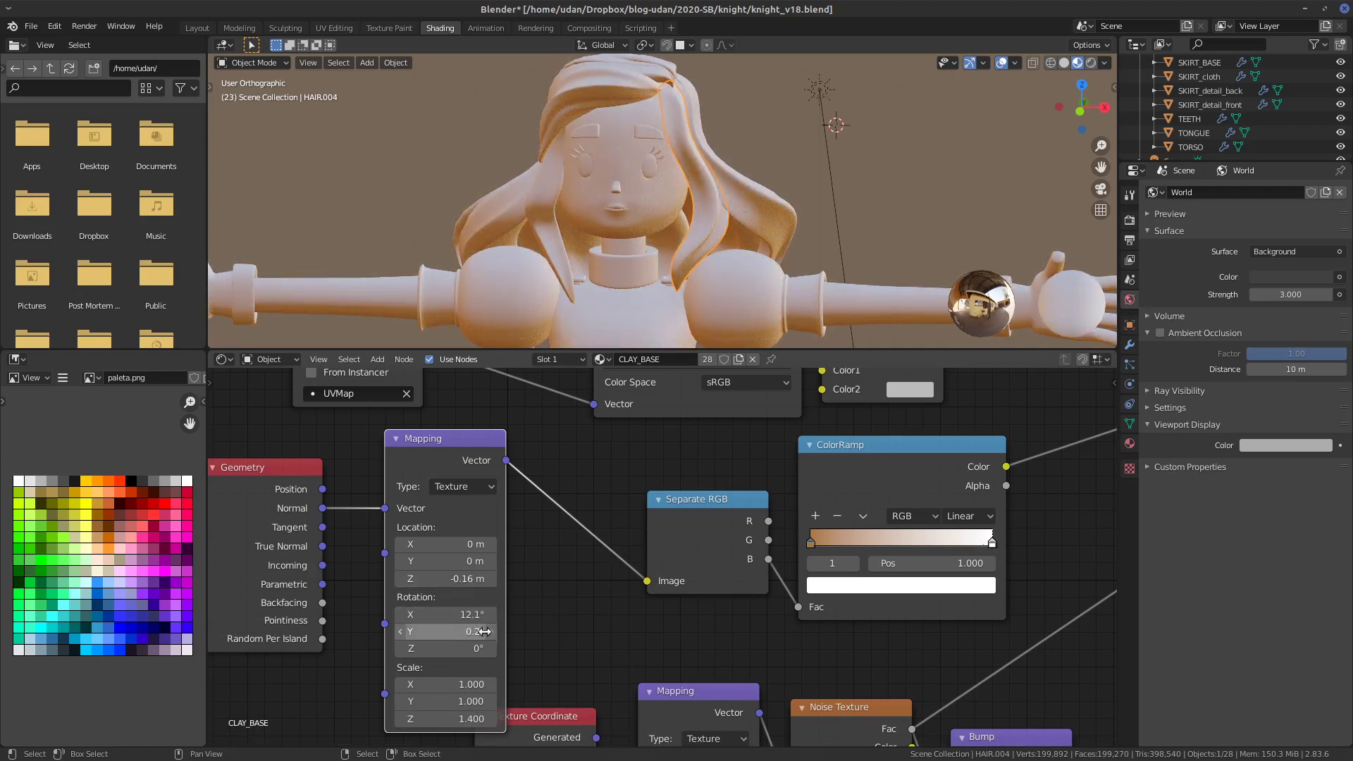
pyautogui.moveTo(462, 634); pyautogui.dragTo(465, 633)
pyautogui.doubleClick(473, 636)
pyautogui.write('0')
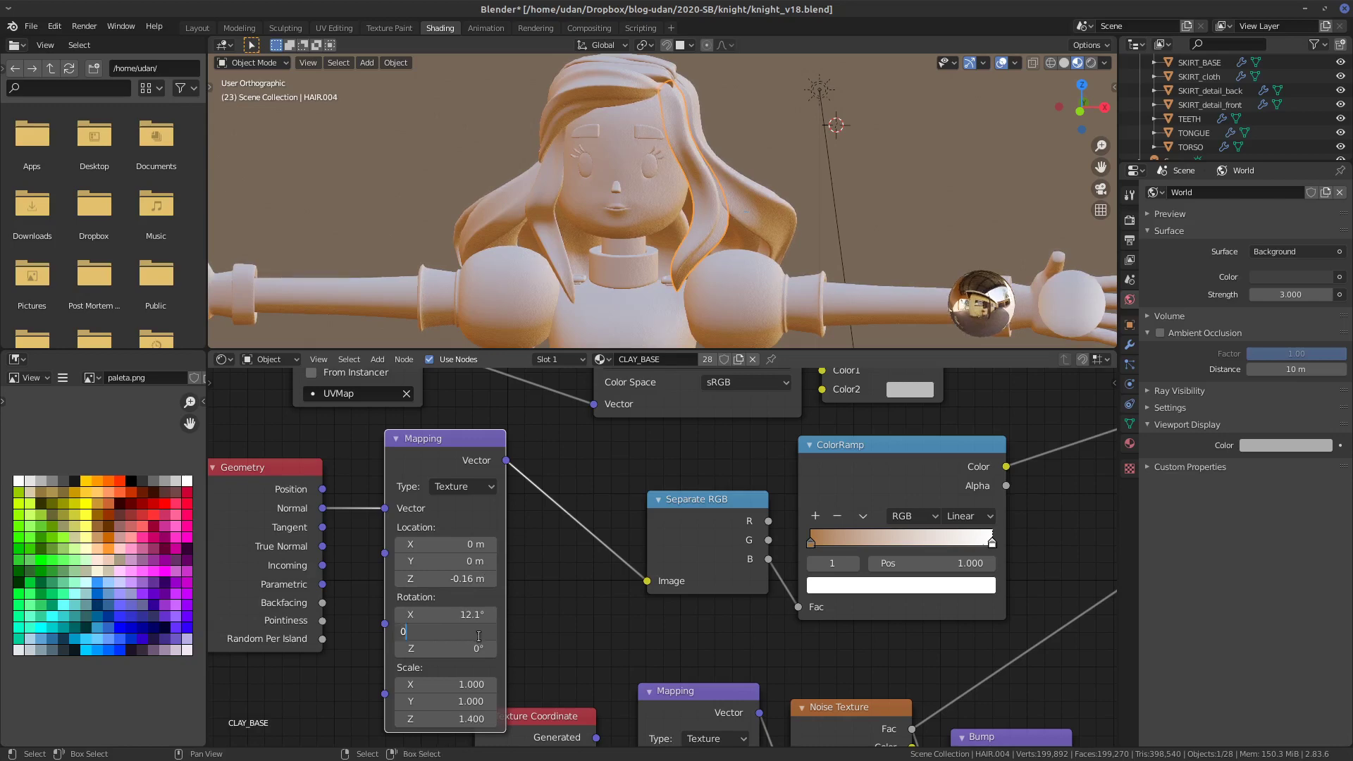
pyautogui.press('Return')
pyautogui.moveTo(461, 615); pyautogui.dragTo(892, 611)
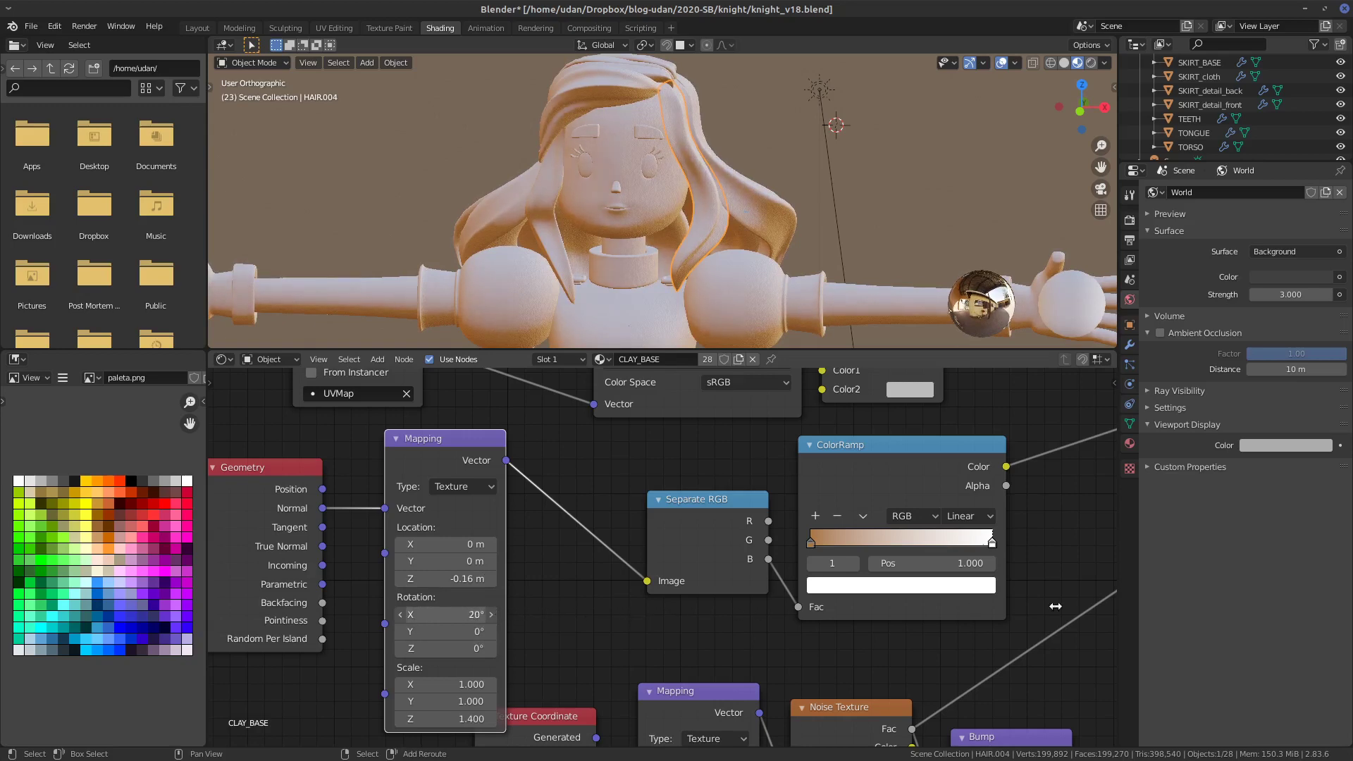
pyautogui.moveTo(479, 615)
pyautogui.mouseDown()
pyautogui.moveTo(1048, 613)
pyautogui.moveTo(565, 619)
pyautogui.moveTo(955, 612)
pyautogui.mouseUp()
pyautogui.moveTo(451, 616); pyautogui.dragTo(794, 610)
pyautogui.press('KP_1')
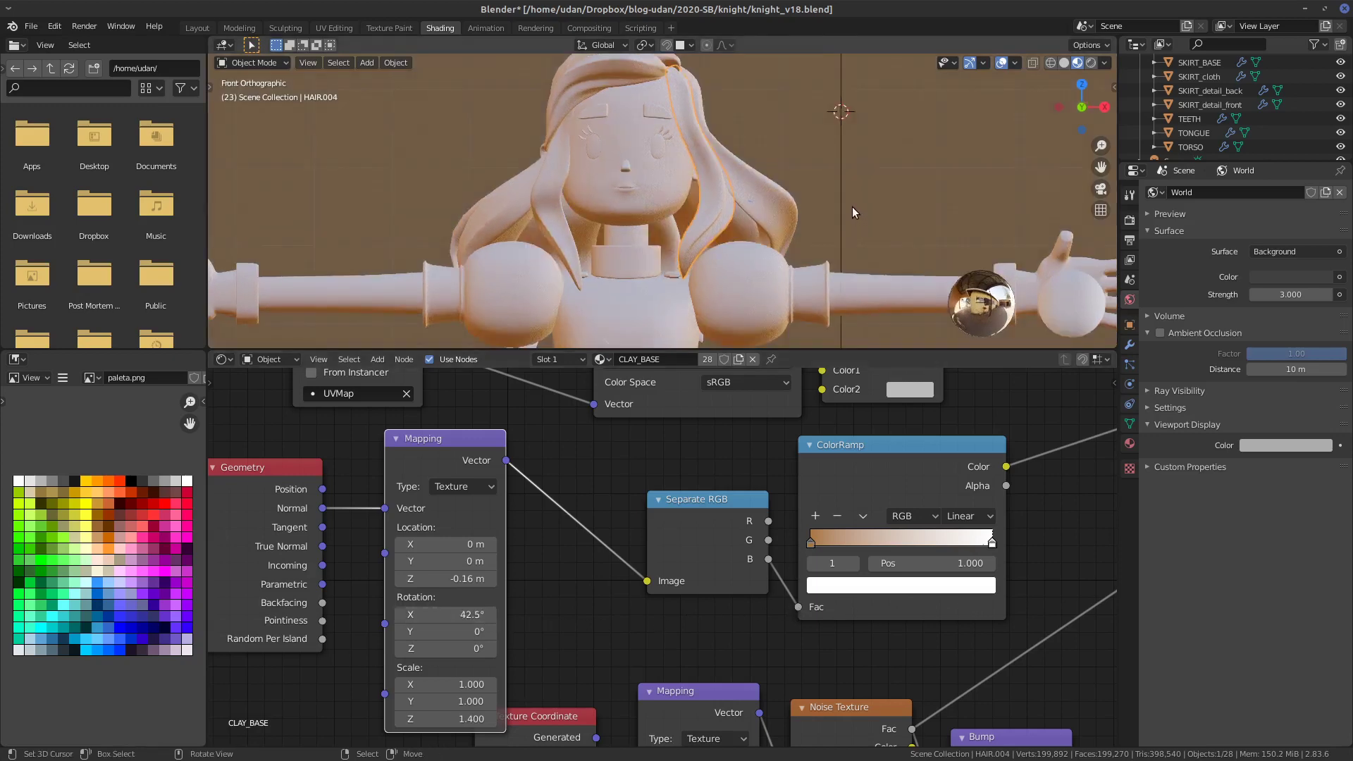
pyautogui.keyDown('shift'); pyautogui.moveTo(874, 164); pyautogui.dragTo(851, 221, button='middle'); pyautogui.keyUp('shift')
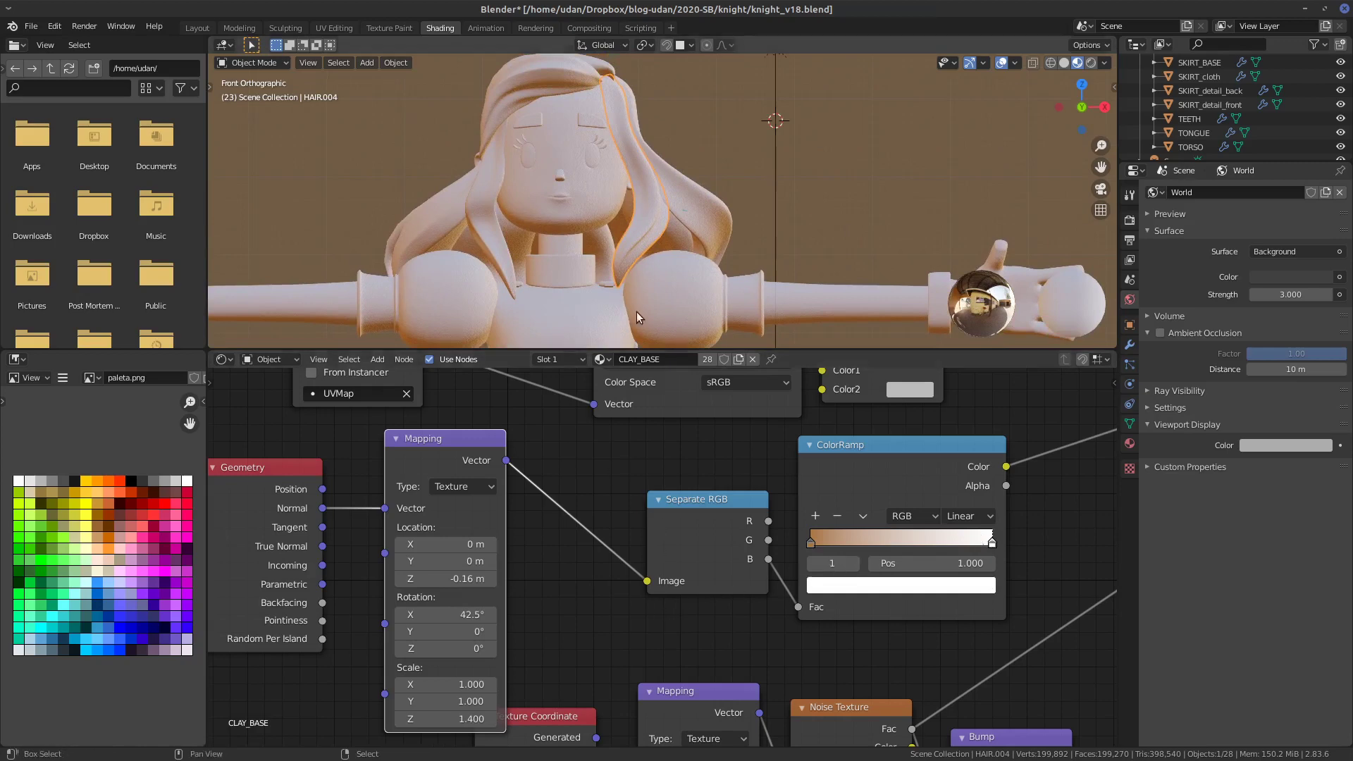
pyautogui.keyDown('shift'); pyautogui.moveTo(643, 229); pyautogui.dragTo(624, 305, button='middle'); pyautogui.keyUp('shift')
pyautogui.keyDown('shift'); pyautogui.moveTo(775, 160); pyautogui.dragTo(735, 99, button='middle'); pyautogui.keyUp('shift')
# - Connect the ColorRamp's Color output to the Mix node's Color2 and the Mix output to the Principled BSDF's Base Color
pyautogui.moveTo(1033, 534); pyautogui.dragTo(858, 650, button='middle')
pyautogui.moveTo(705, 379); pyautogui.dragTo(918, 381)
pyautogui.moveTo(1025, 517); pyautogui.dragTo(860, 507)
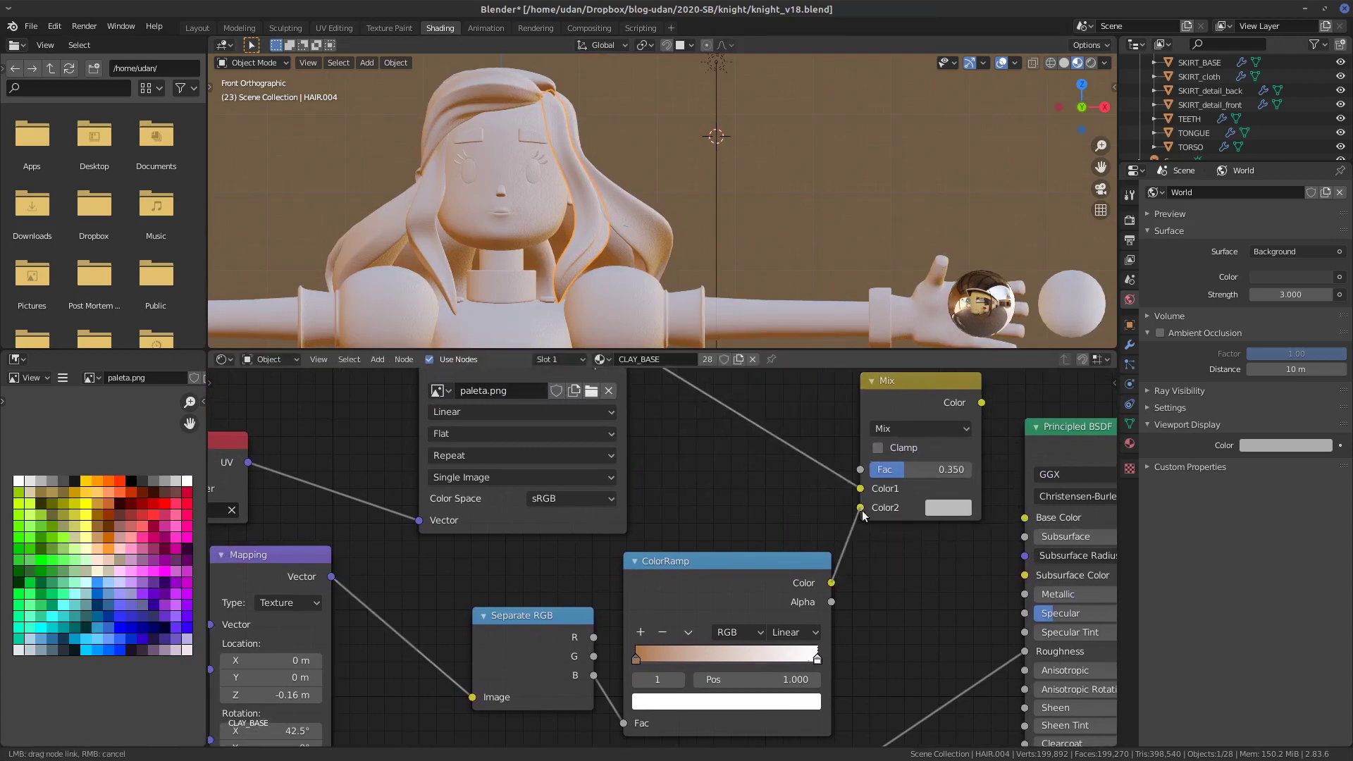
pyautogui.moveTo(982, 403); pyautogui.dragTo(1026, 525)
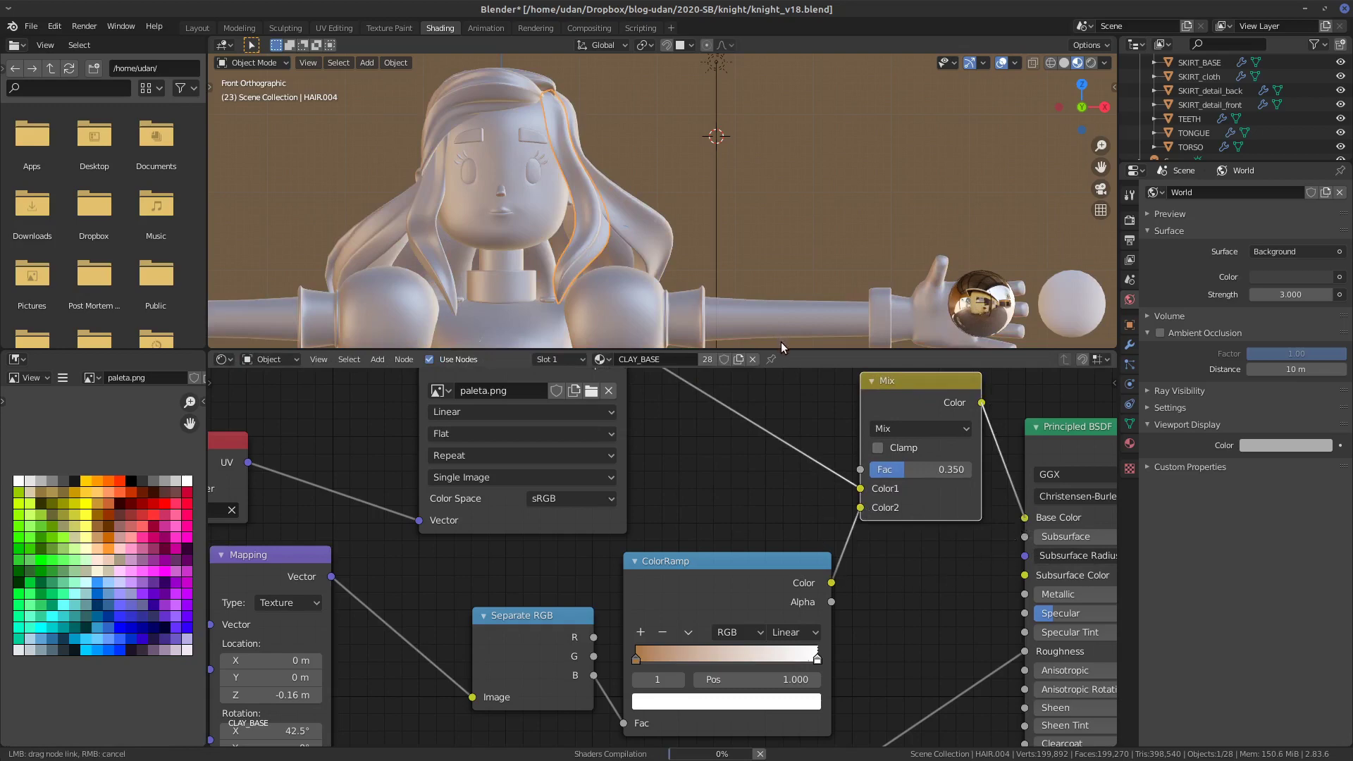
# - Move the Separate RGB and ColorRamp nodes closer to the inserted Mapping node
pyautogui.click(532, 615)
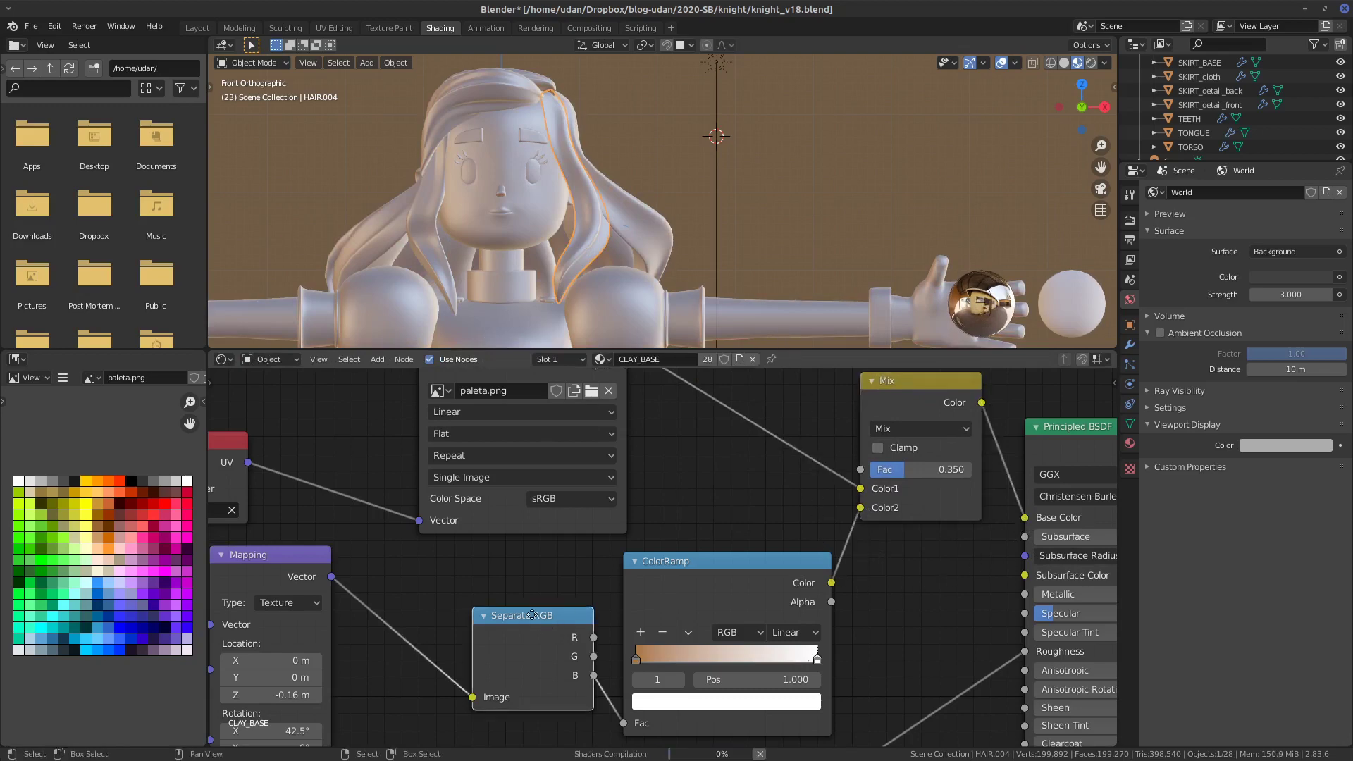
pyautogui.moveTo(532, 616); pyautogui.dragTo(457, 577)
pyautogui.moveTo(709, 577); pyautogui.dragTo(635, 556)
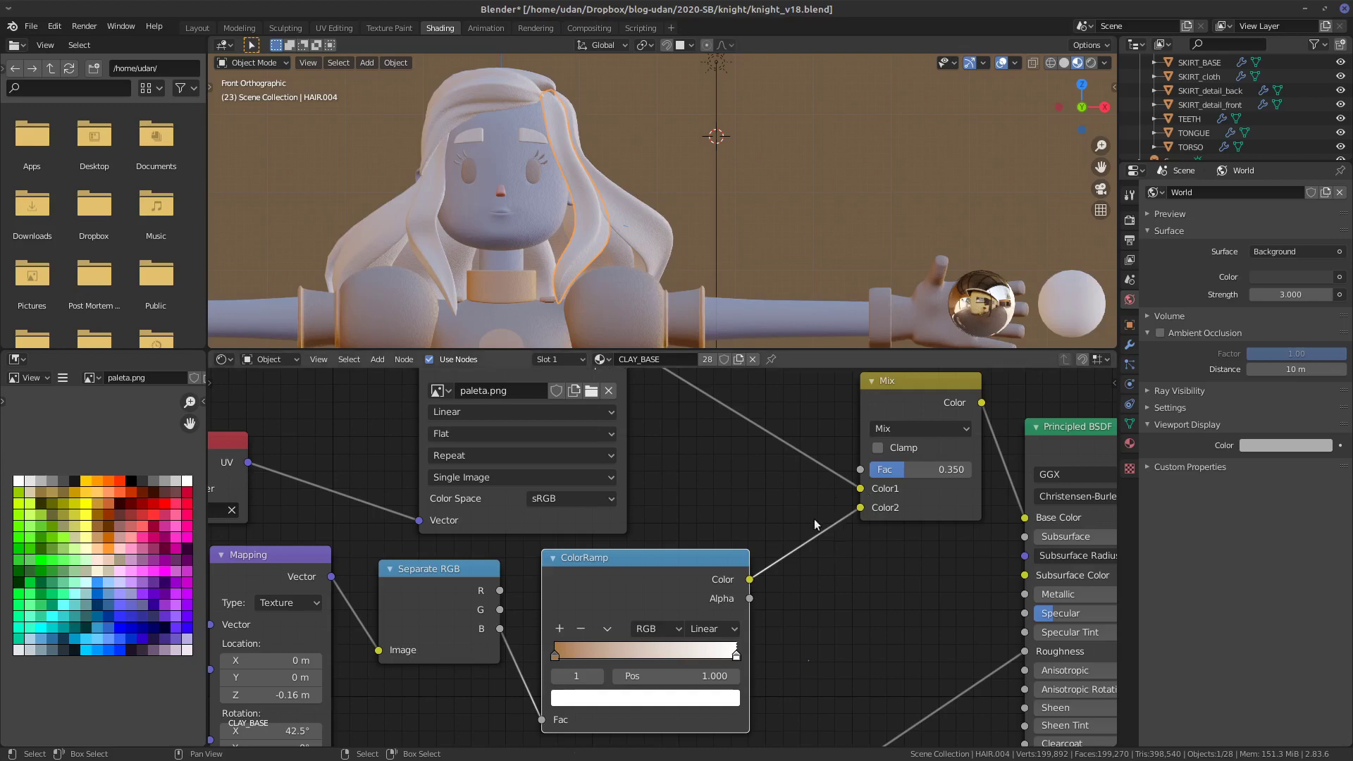
# - Switch the Mix node's blending mode to Multiply, try Fac values of 0.775 and 0.883, and check the palette colors
pyautogui.keyDown('shift'); pyautogui.moveTo(753, 260); pyautogui.dragTo(840, 121, button='middle'); pyautogui.keyUp('shift')
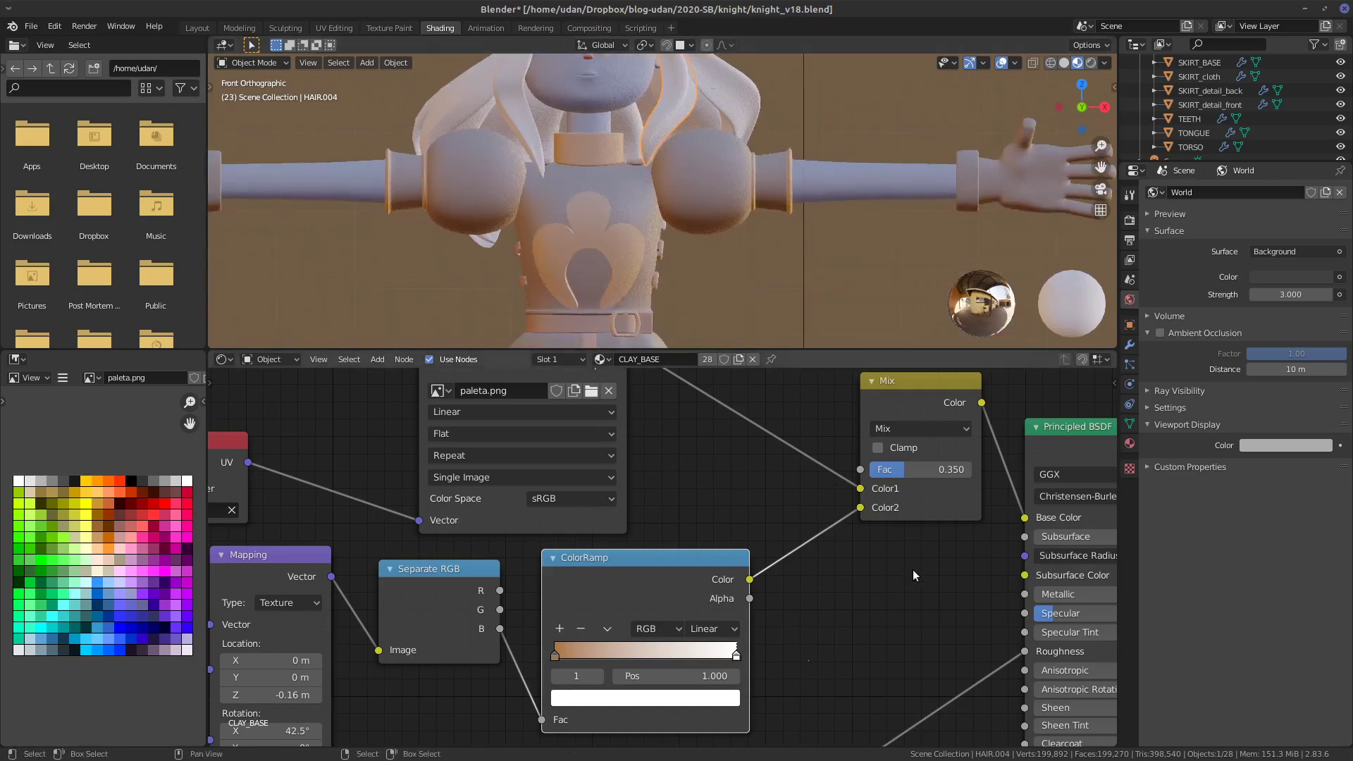
pyautogui.moveTo(902, 471)
pyautogui.mouseDown()
pyautogui.moveTo(1020, 480)
pyautogui.moveTo(907, 478)
pyautogui.moveTo(954, 474)
pyautogui.mouseUp()
pyautogui.click(929, 428)
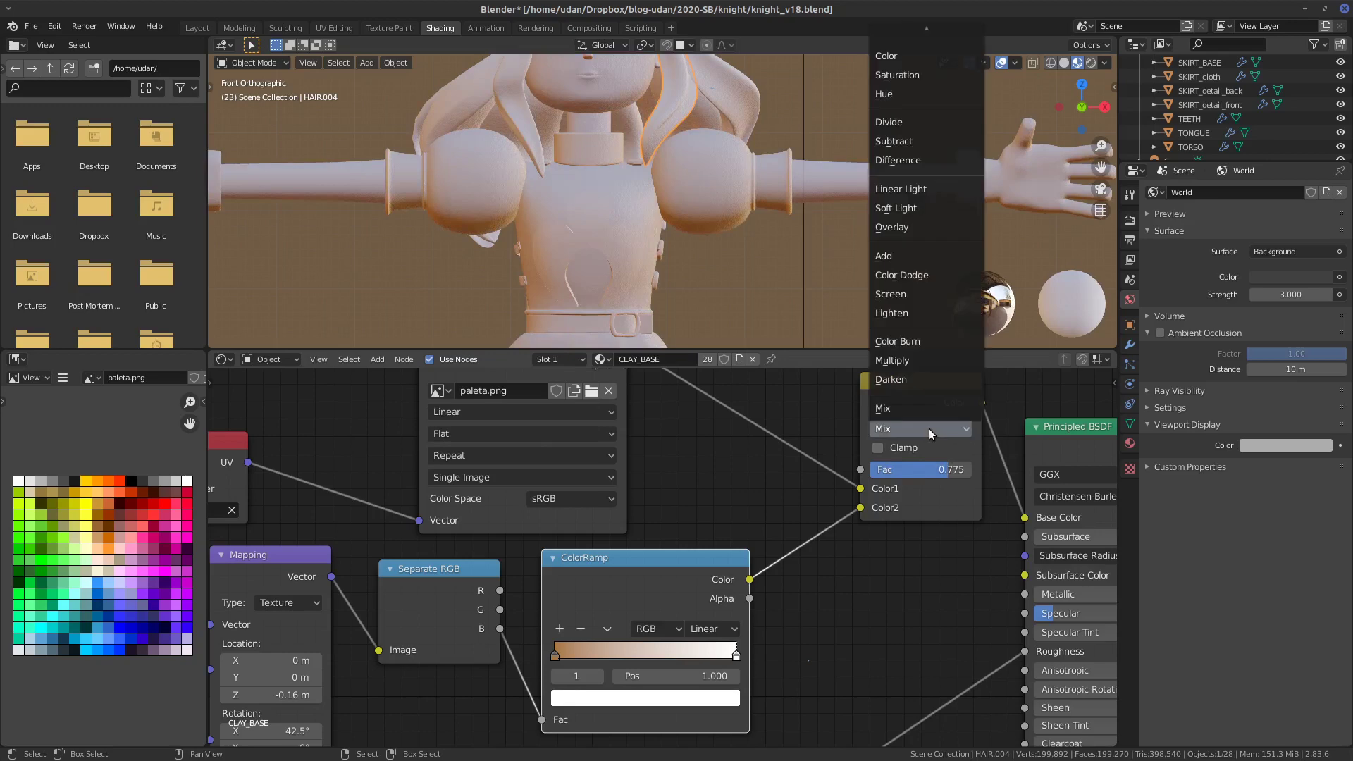
pyautogui.click(920, 361)
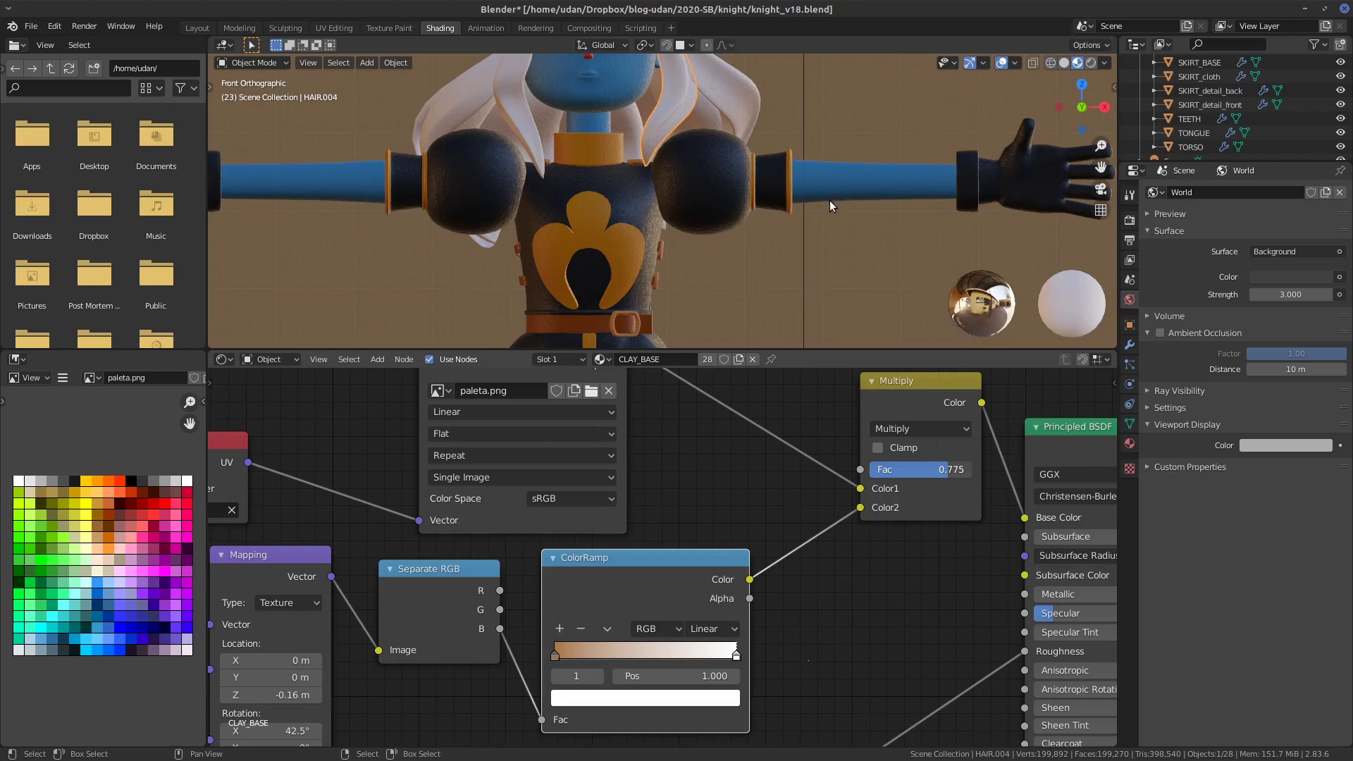
pyautogui.keyDown('shift'); pyautogui.scroll(3, 824, 200); pyautogui.keyUp('shift')
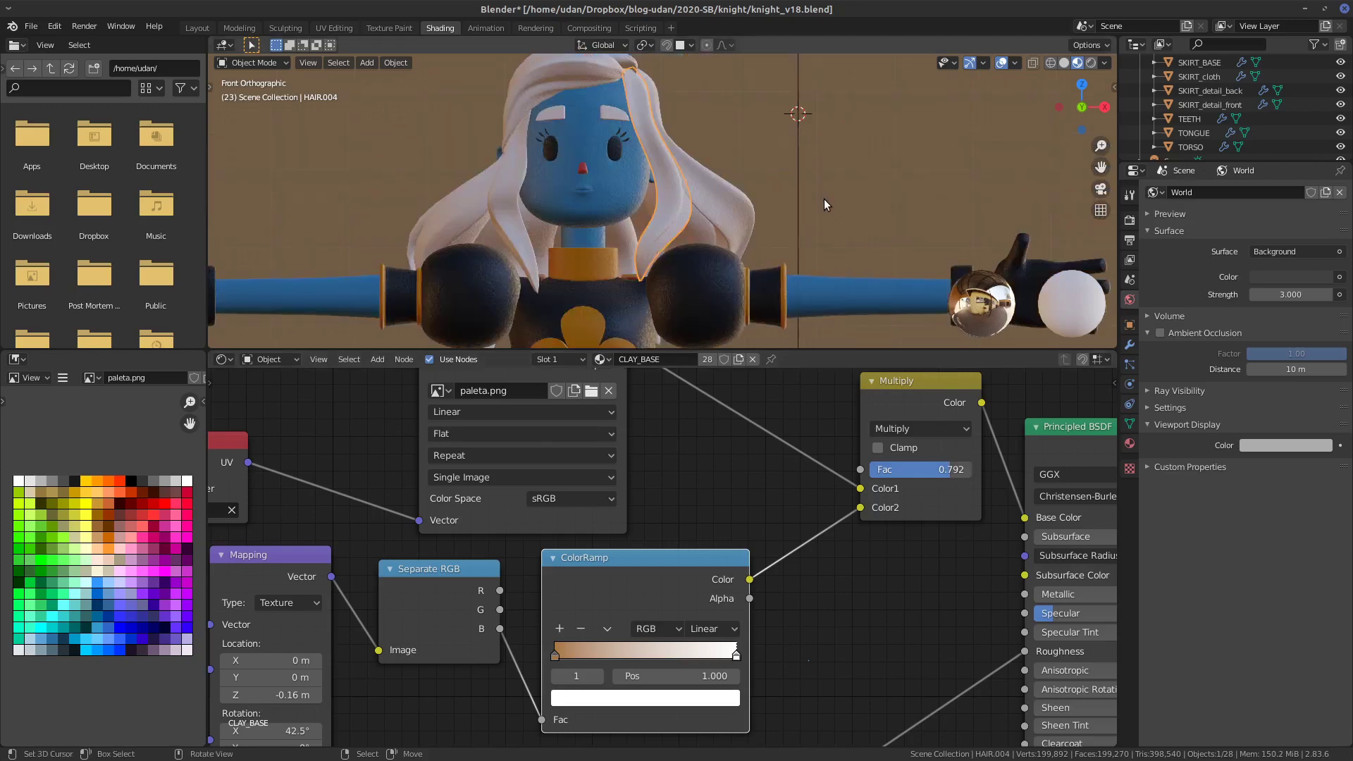
pyautogui.keyDown('shift'); pyautogui.scroll(3, 780, 189); pyautogui.keyUp('shift')
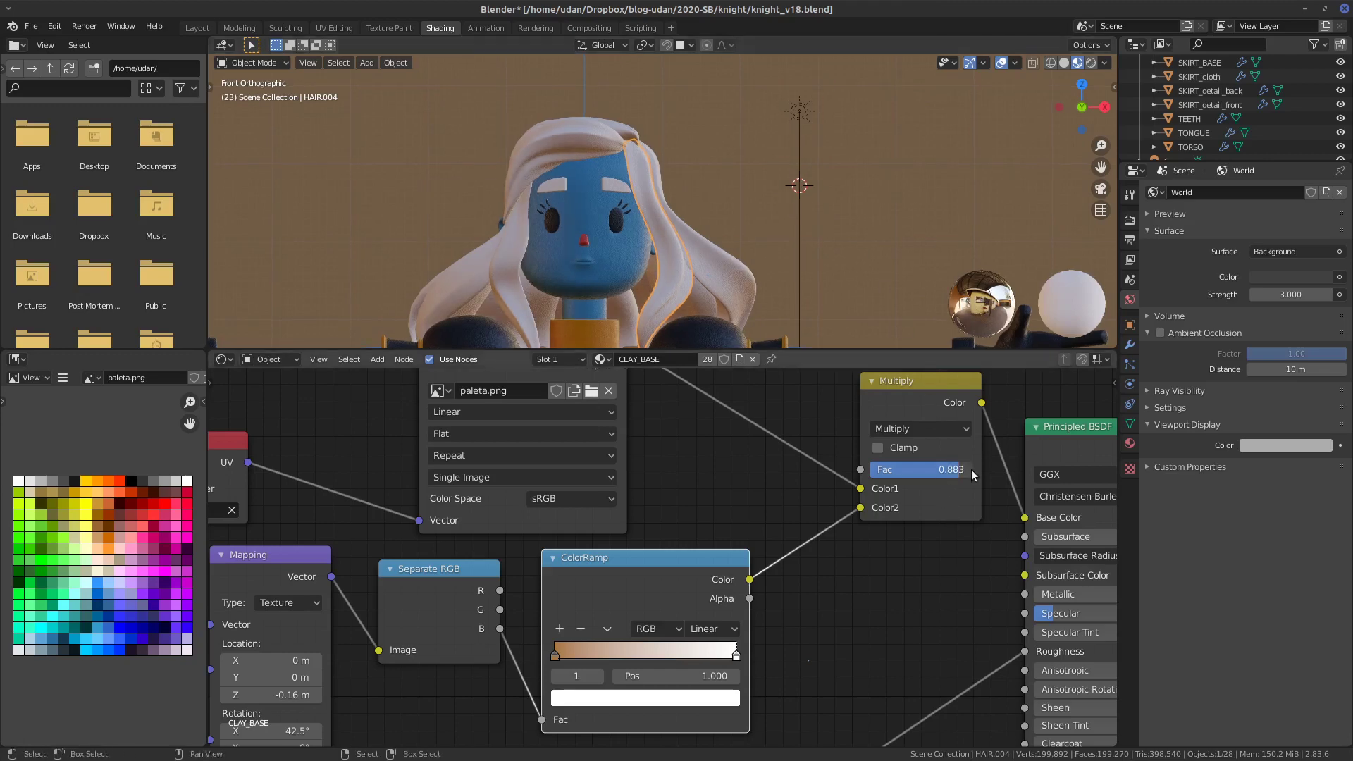
# - Set the color-mixing node's Fac to 0.617 and its blending mode to Color Dodge
pyautogui.moveTo(971, 469)
pyautogui.mouseDown()
pyautogui.moveTo(881, 471)
pyautogui.moveTo(961, 475)
pyautogui.moveTo(929, 477)
pyautogui.mouseUp()
pyautogui.click(925, 428)
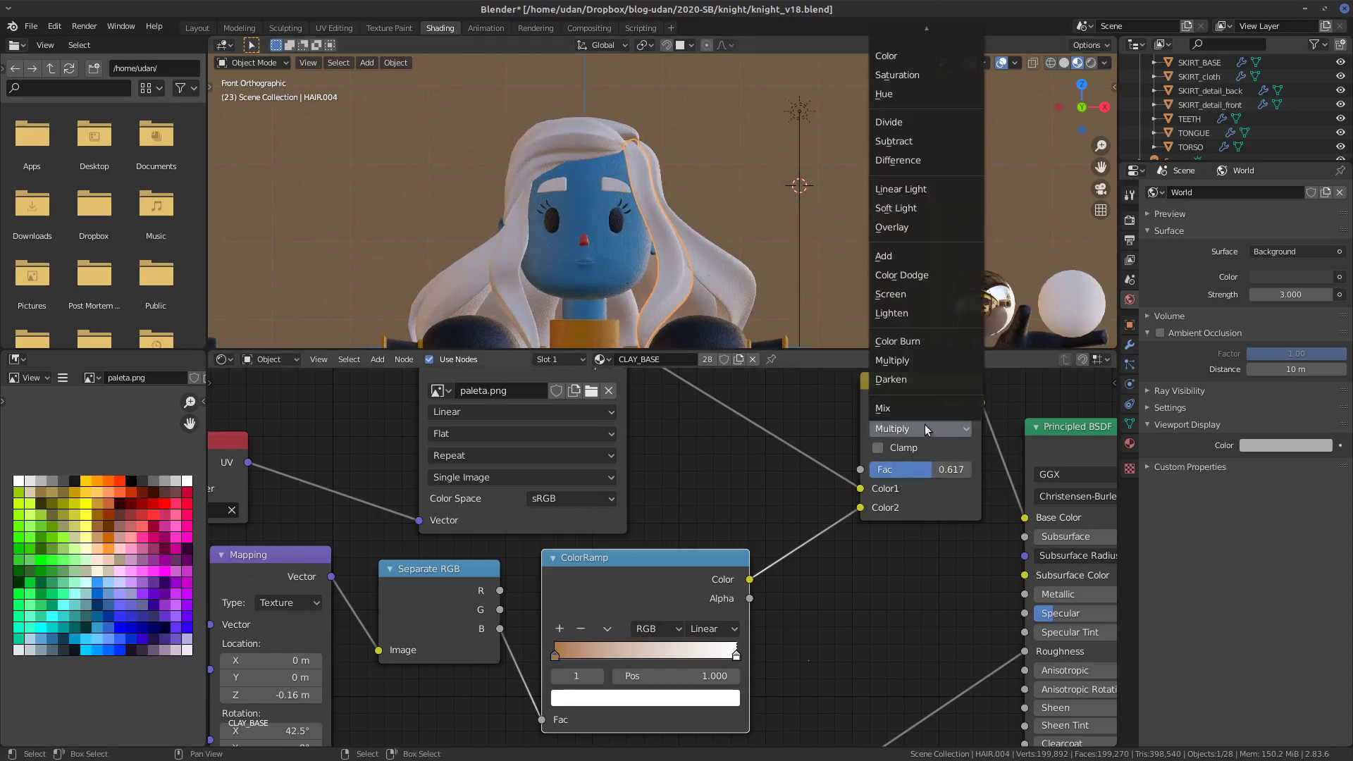
pyautogui.click(917, 275)
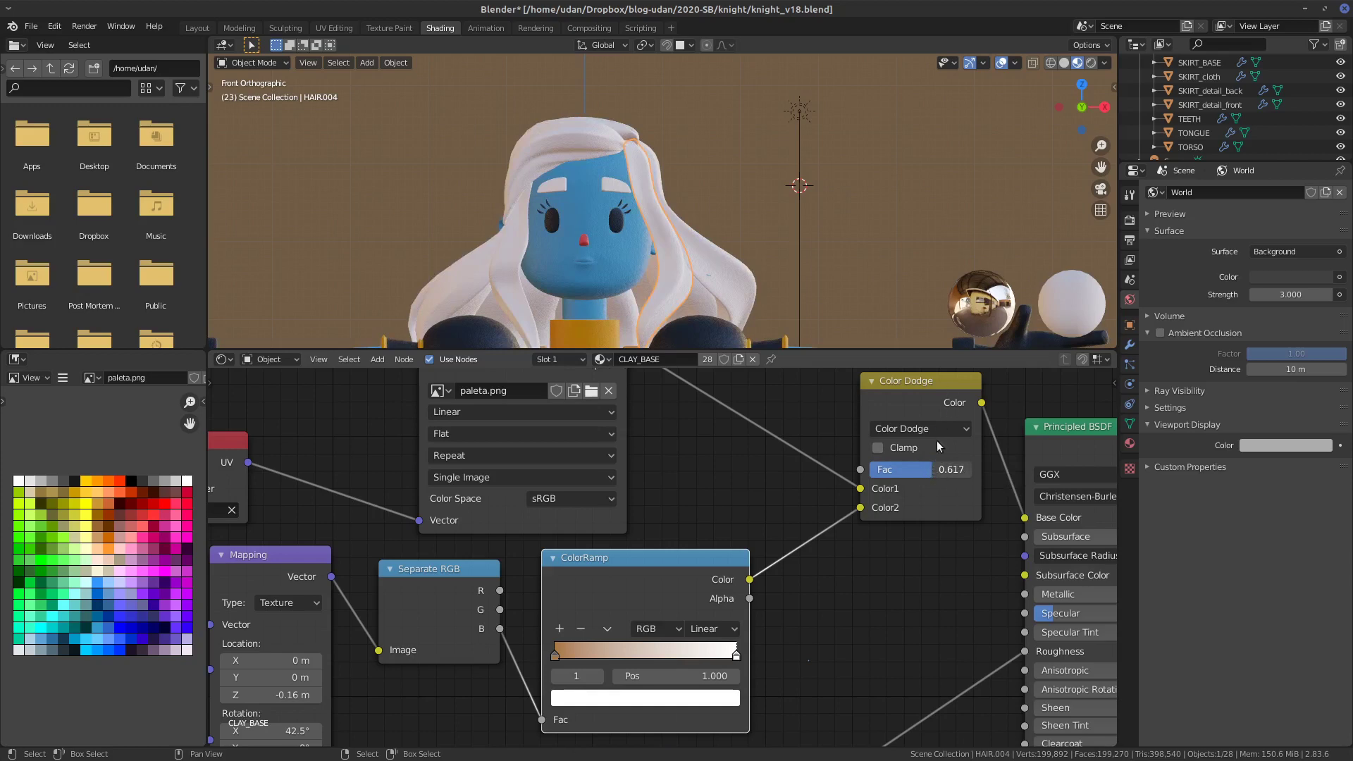
pyautogui.click(917, 390)
pyautogui.moveTo(928, 468)
pyautogui.mouseDown()
pyautogui.moveTo(899, 473)
pyautogui.moveTo(936, 473)
pyautogui.mouseUp()
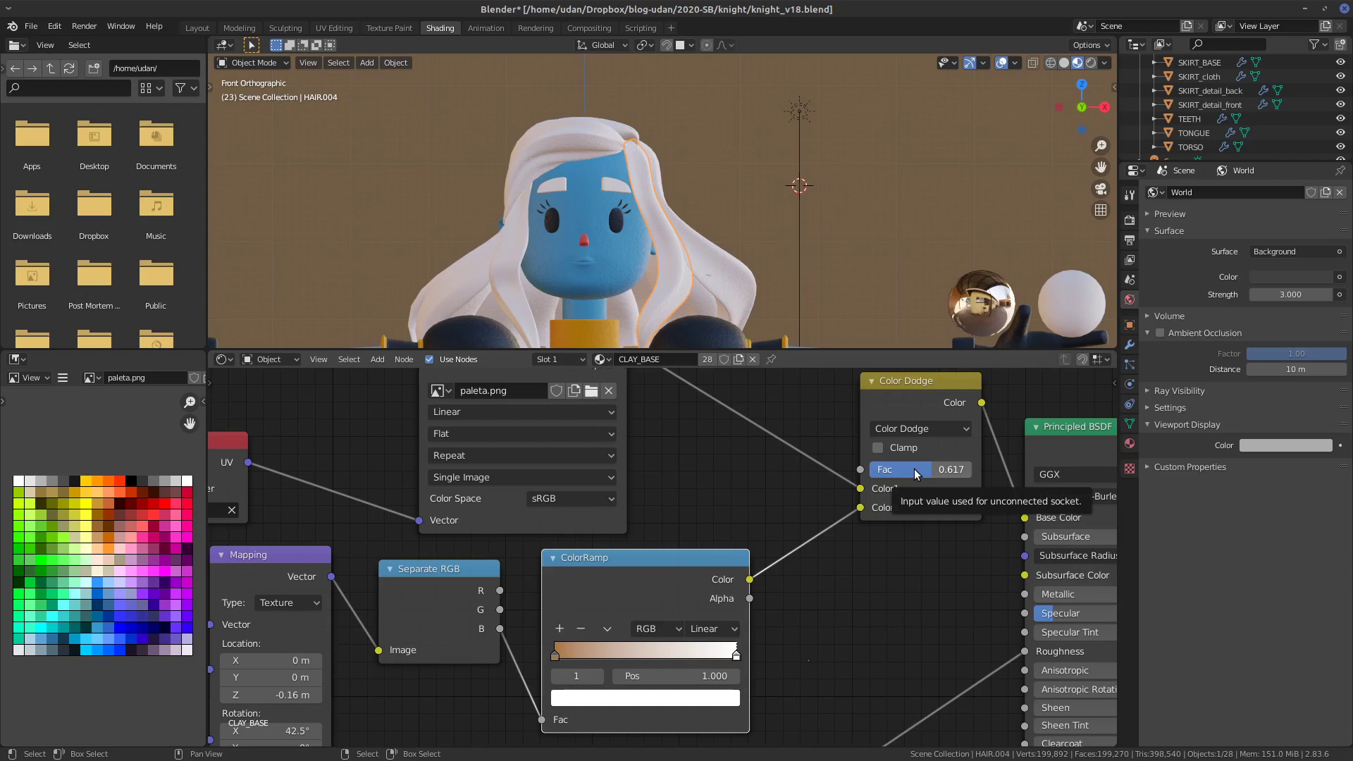
# - Raise the Color Dodge Fac to 0.967 and delete the ColorRamp, Separate RGB, Mapping and Geometry nodes that feed Color2
pyautogui.moveTo(915, 468); pyautogui.dragTo(961, 480)
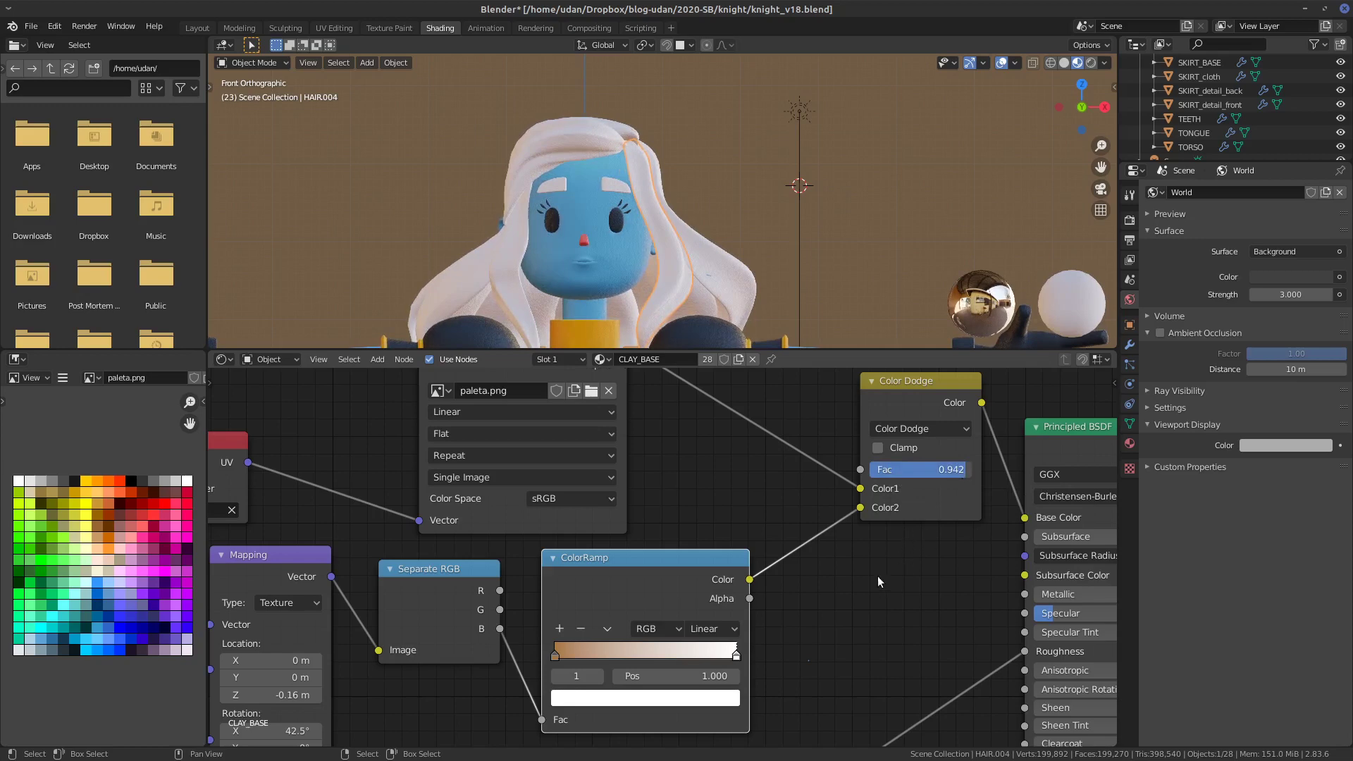
pyautogui.scroll(-3, 786, 605)
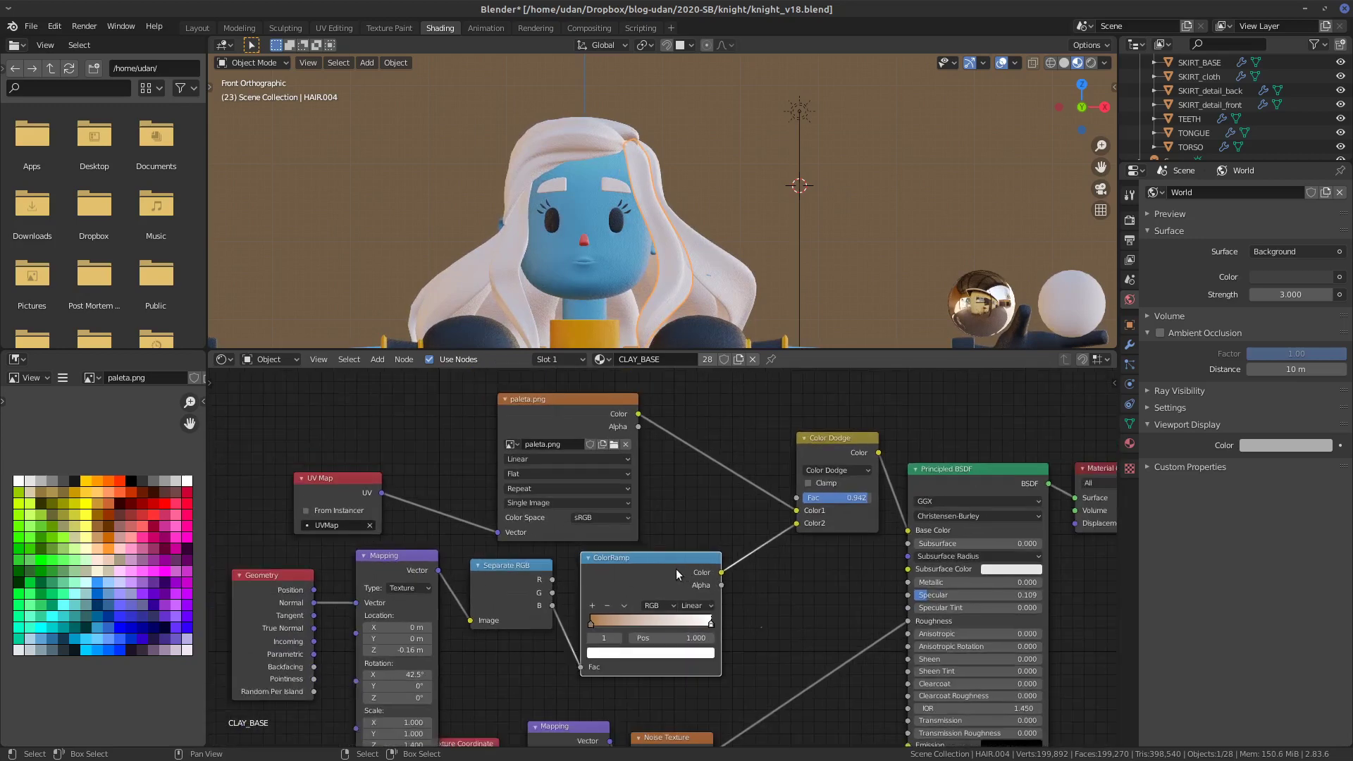
pyautogui.press('x')
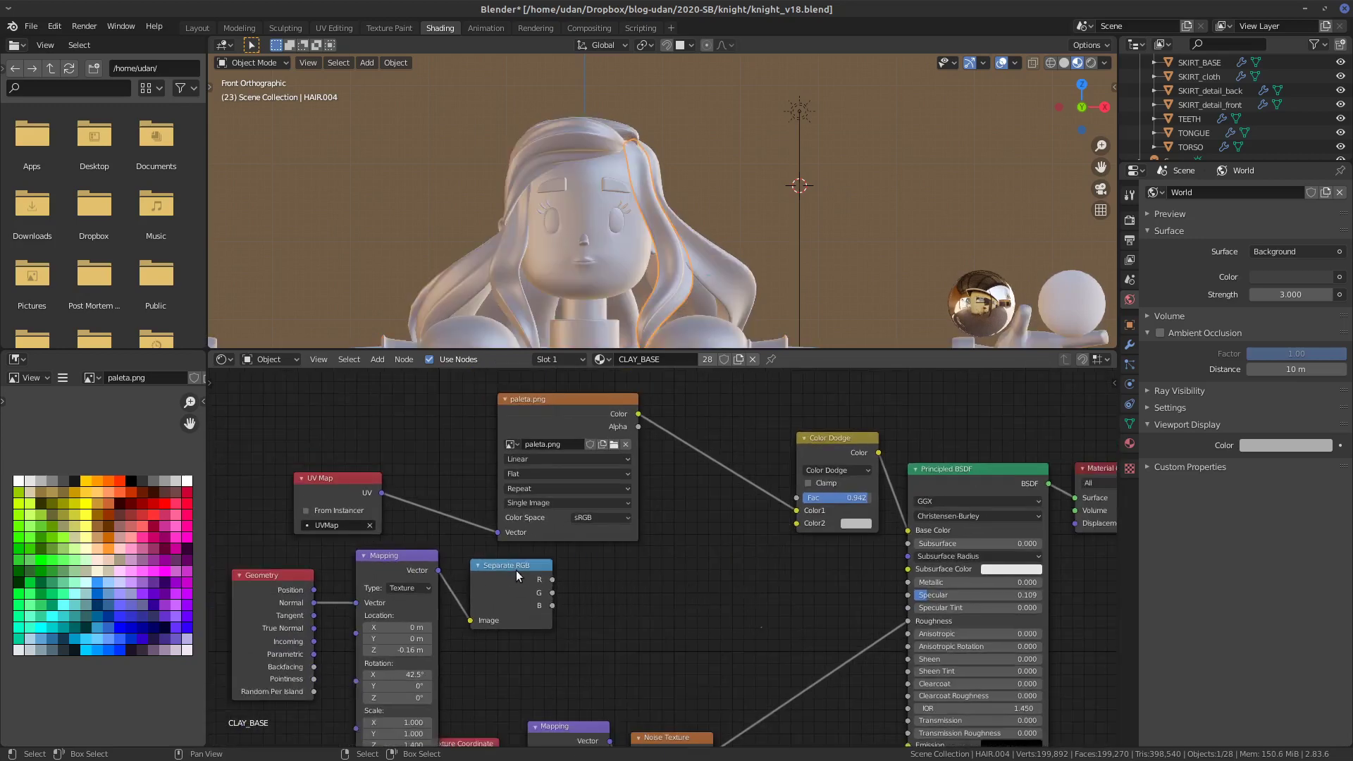
pyautogui.click(516, 570)
pyautogui.press('x')
pyautogui.moveTo(857, 433); pyautogui.dragTo(844, 428)
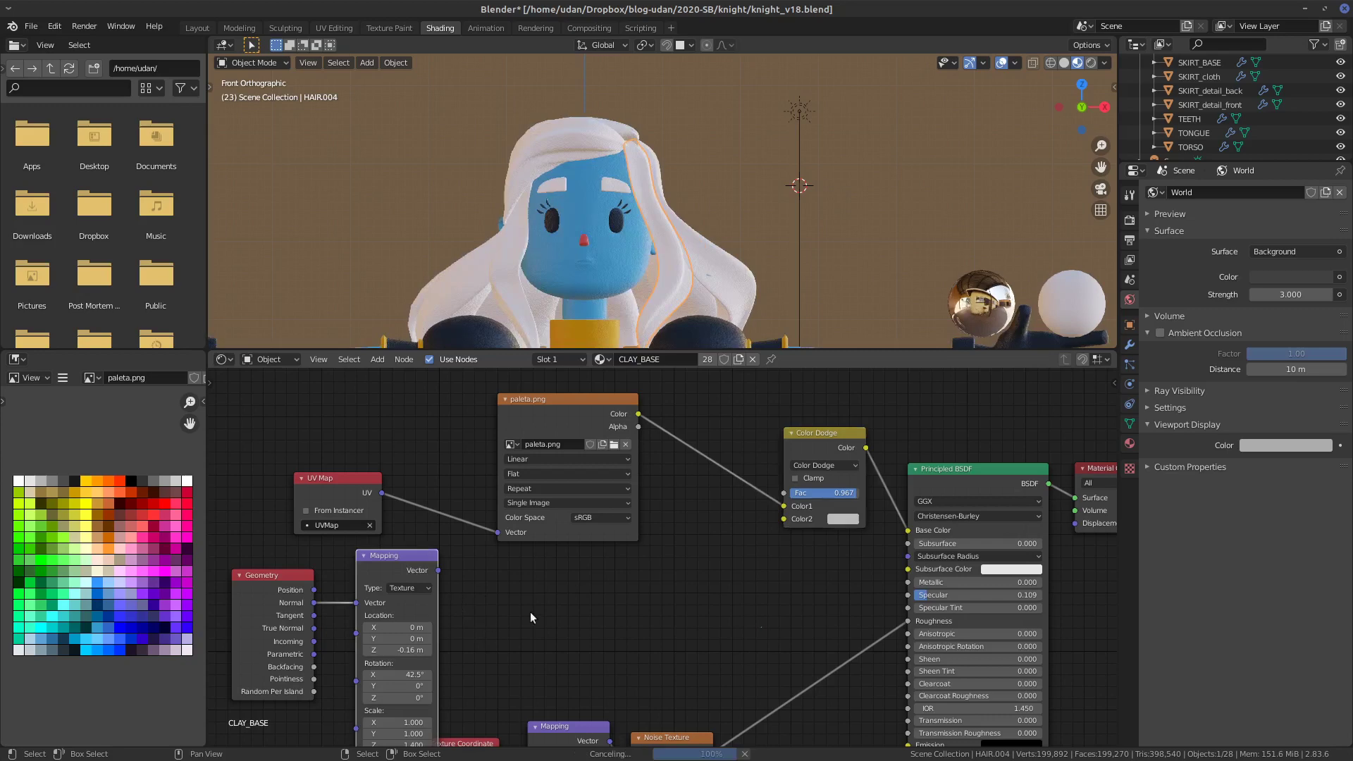
pyautogui.press('x')
pyautogui.click(289, 602)
pyautogui.press('x')
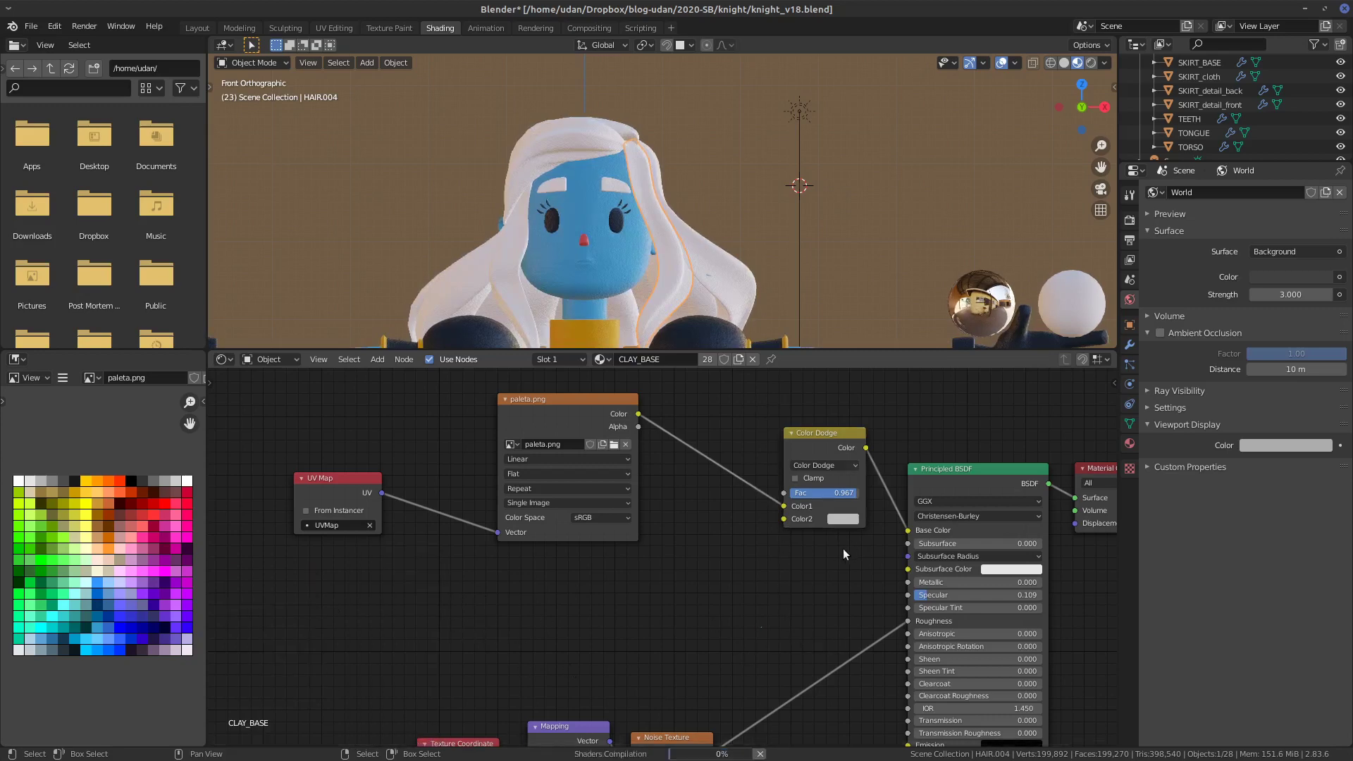
# - Annotate a placeholder node box with a line leading to the Color2 input, and erase the box
pyautogui.press('d')
pyautogui.moveTo(636, 604); pyautogui.dragTo(753, 529)
pyautogui.moveTo(550, 588)
pyautogui.mouseDown()
pyautogui.moveTo(615, 580)
pyautogui.moveTo(630, 653)
pyautogui.mouseUp()
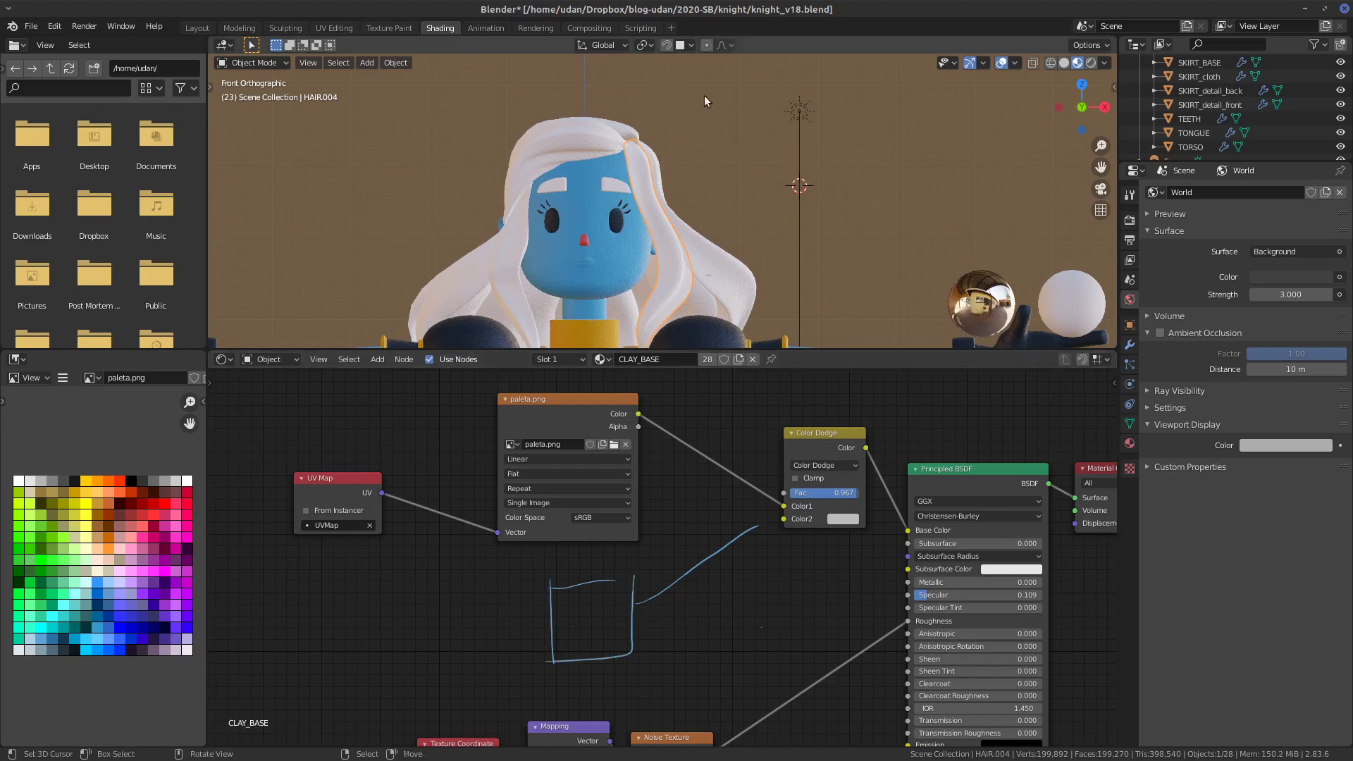
pyautogui.press('d')
pyautogui.moveTo(632, 577)
pyautogui.mouseDown(button='right')
pyautogui.moveTo(629, 590)
pyautogui.moveTo(565, 571)
pyautogui.moveTo(547, 654)
pyautogui.moveTo(573, 579)
pyautogui.moveTo(678, 616)
pyautogui.mouseUp(button='right')
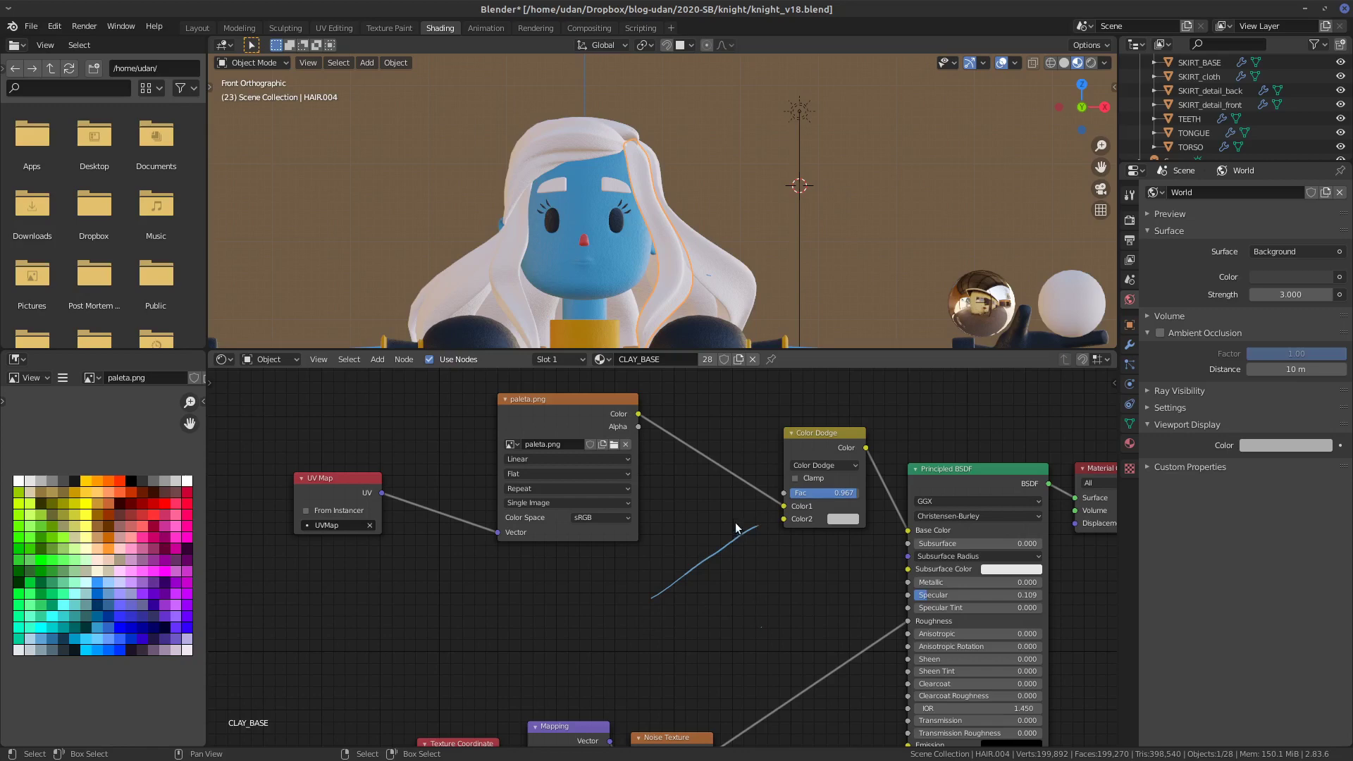
# - Select the FACE mesh and put it in Vertex Paint mode in the Layout workspace
pyautogui.click(631, 267)
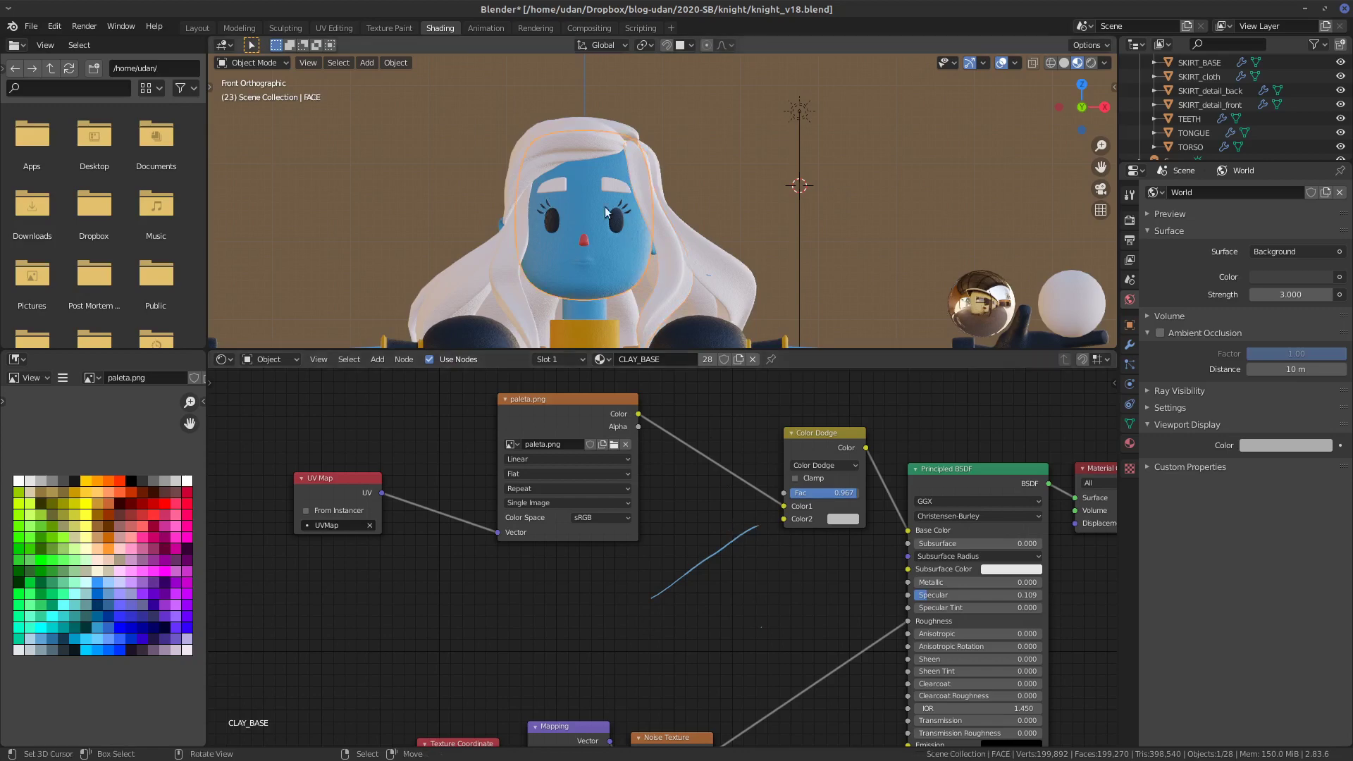
pyautogui.click(200, 27)
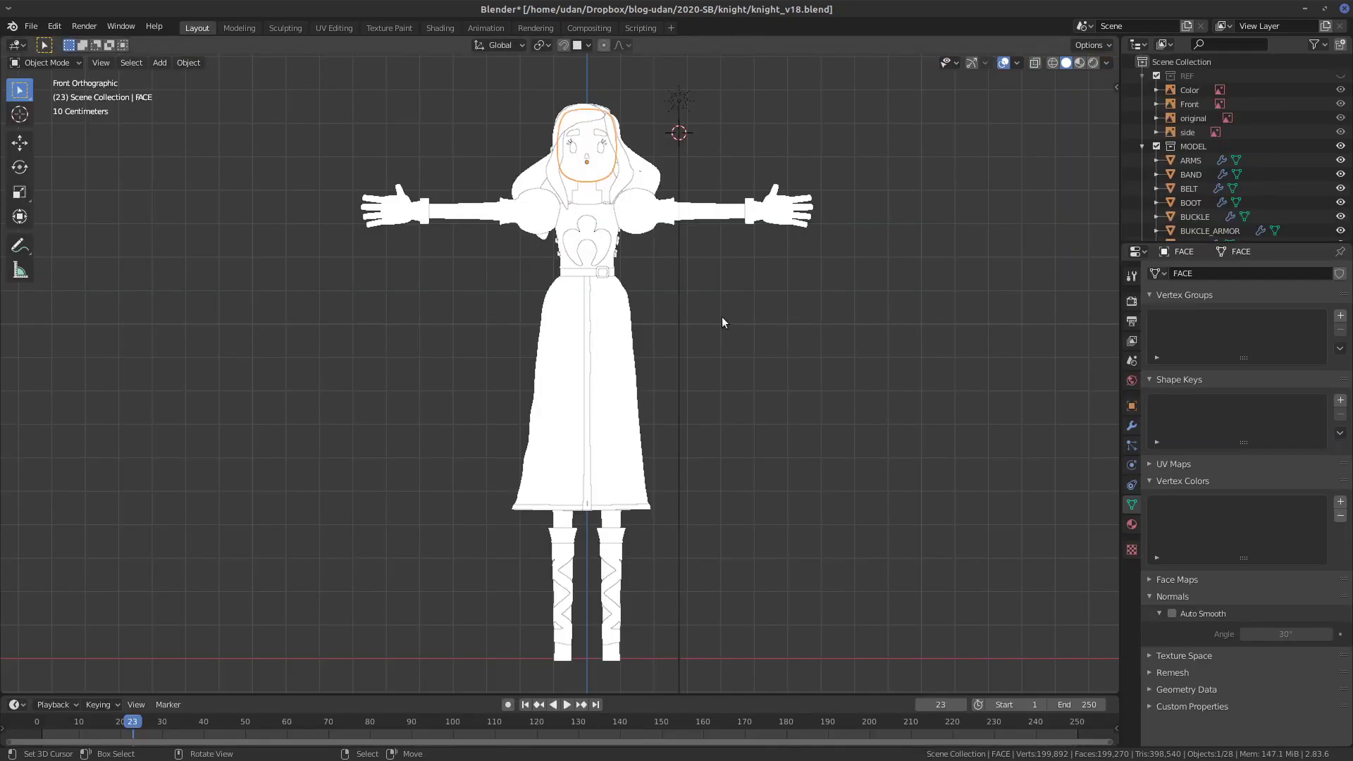
pyautogui.keyDown('shift'); pyautogui.scroll(2, 730, 290); pyautogui.keyUp('shift')
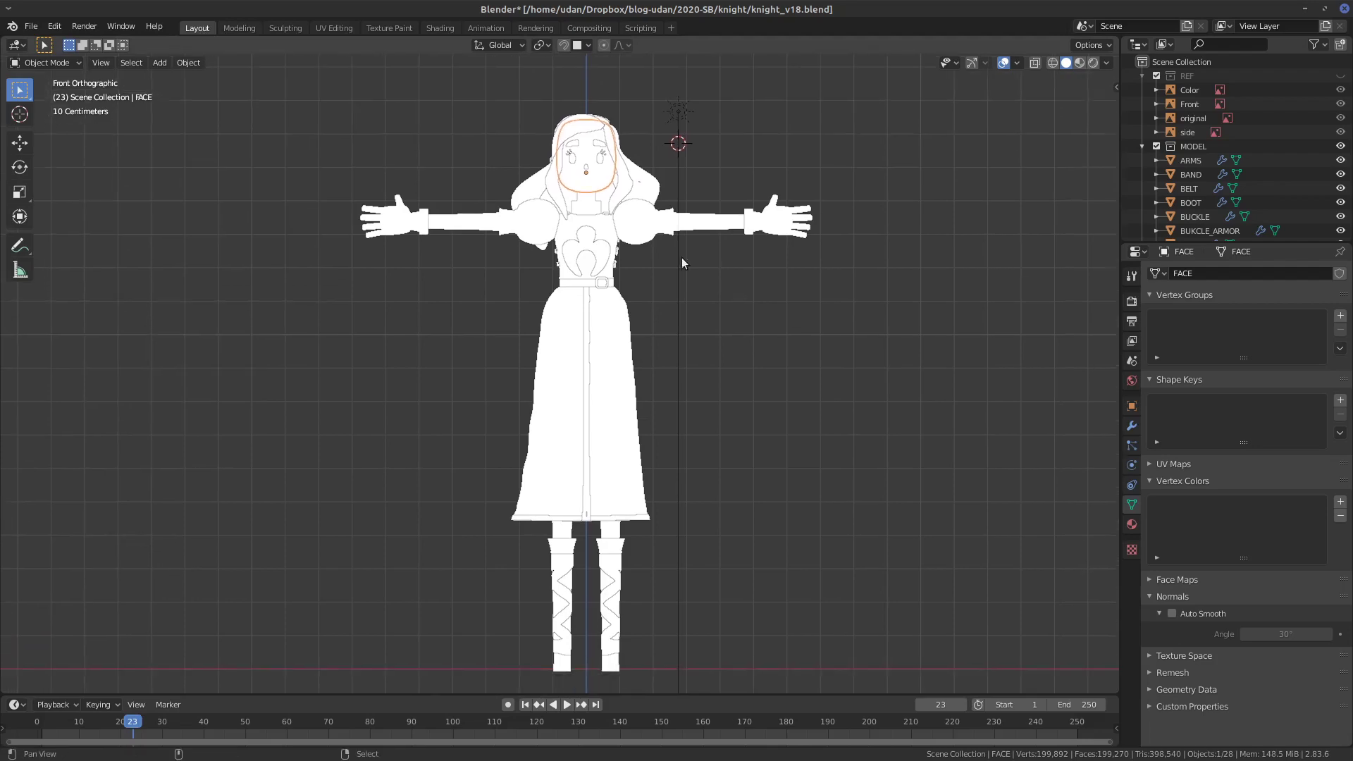
pyautogui.click(52, 63)
pyautogui.click(76, 125)
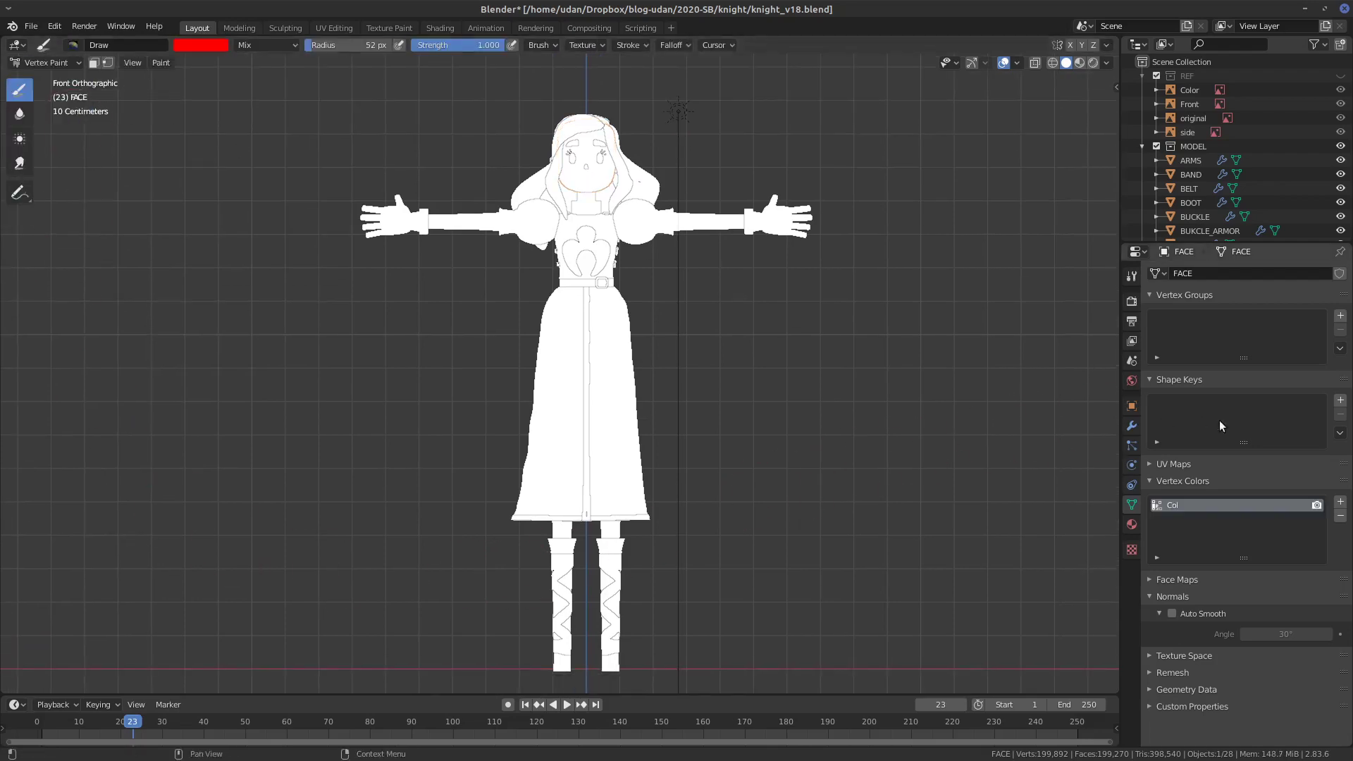
# - Show the face's modifiers and collapse the Mirror modifier, keeping the Subdivision settings expanded
pyautogui.click(1132, 426)
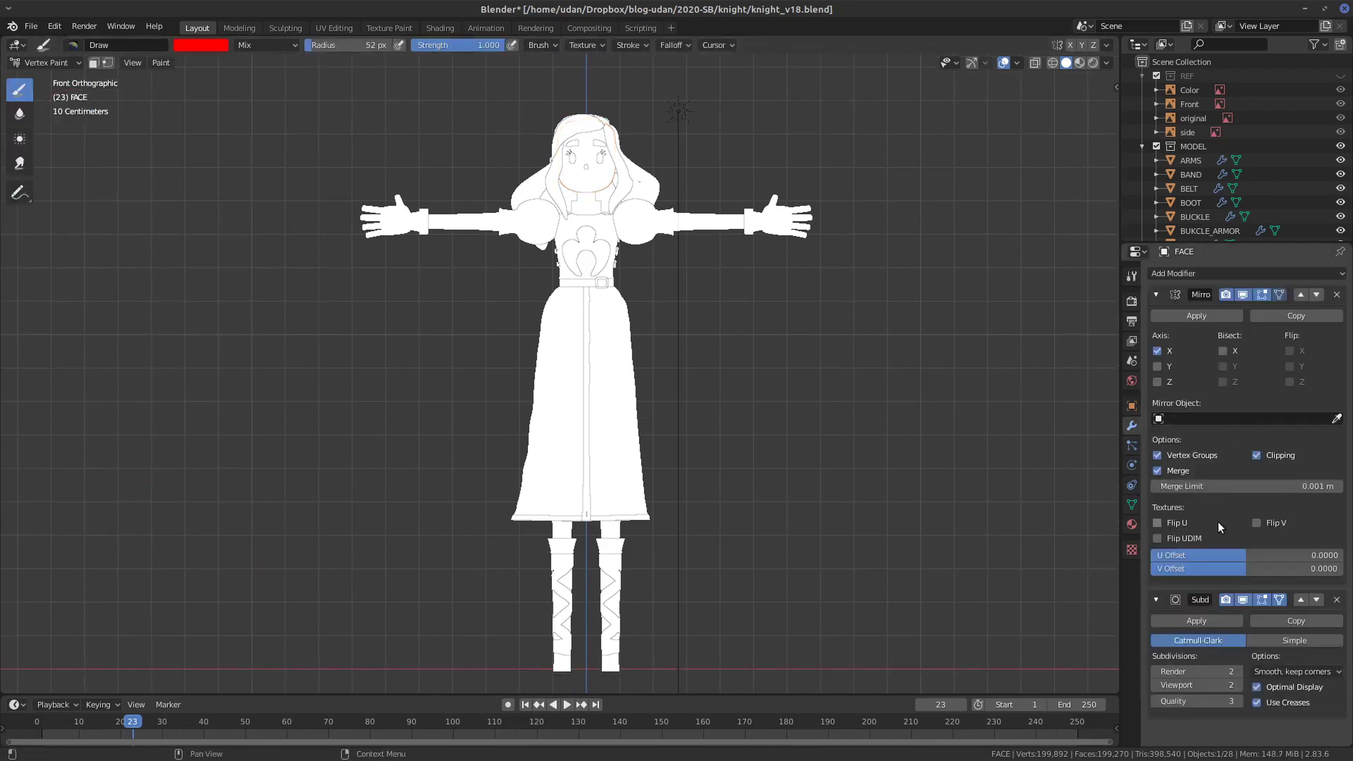
pyautogui.click(1157, 295)
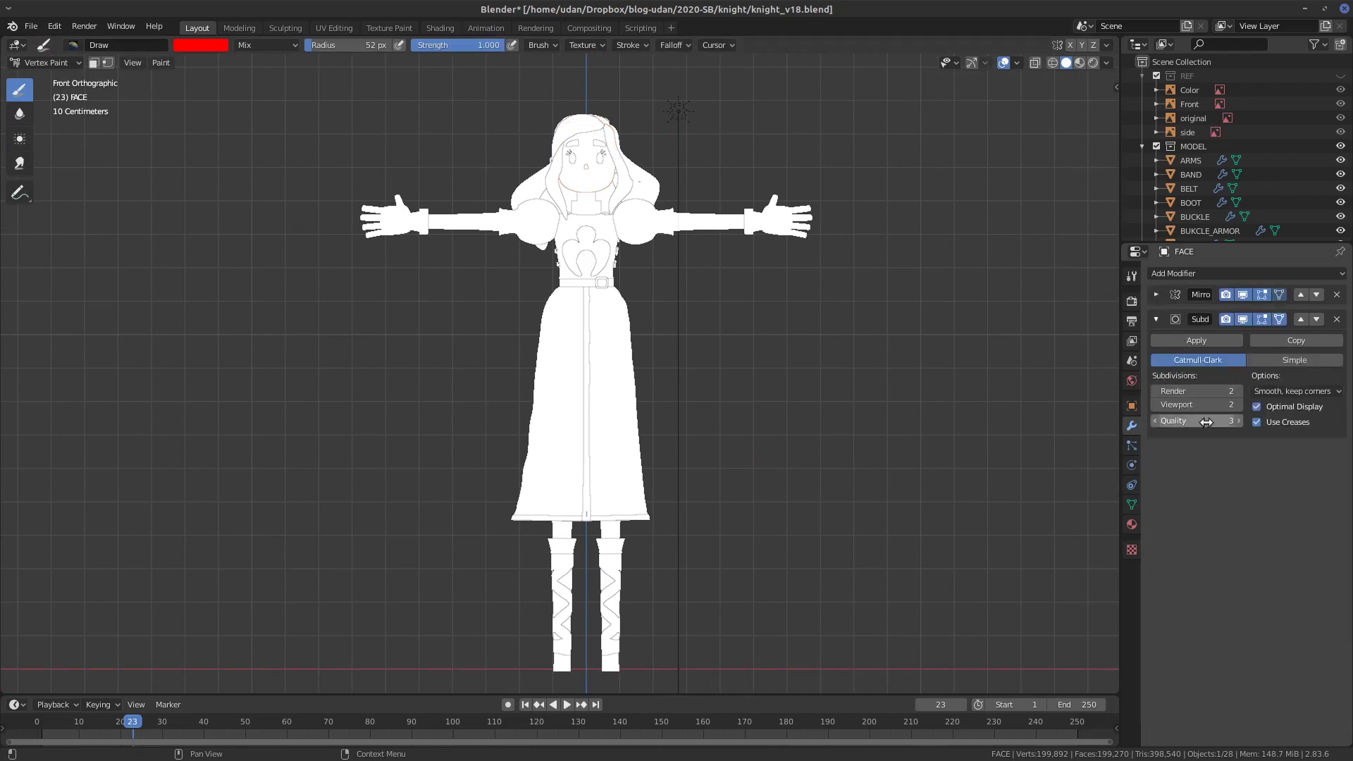
pyautogui.click(1156, 319)
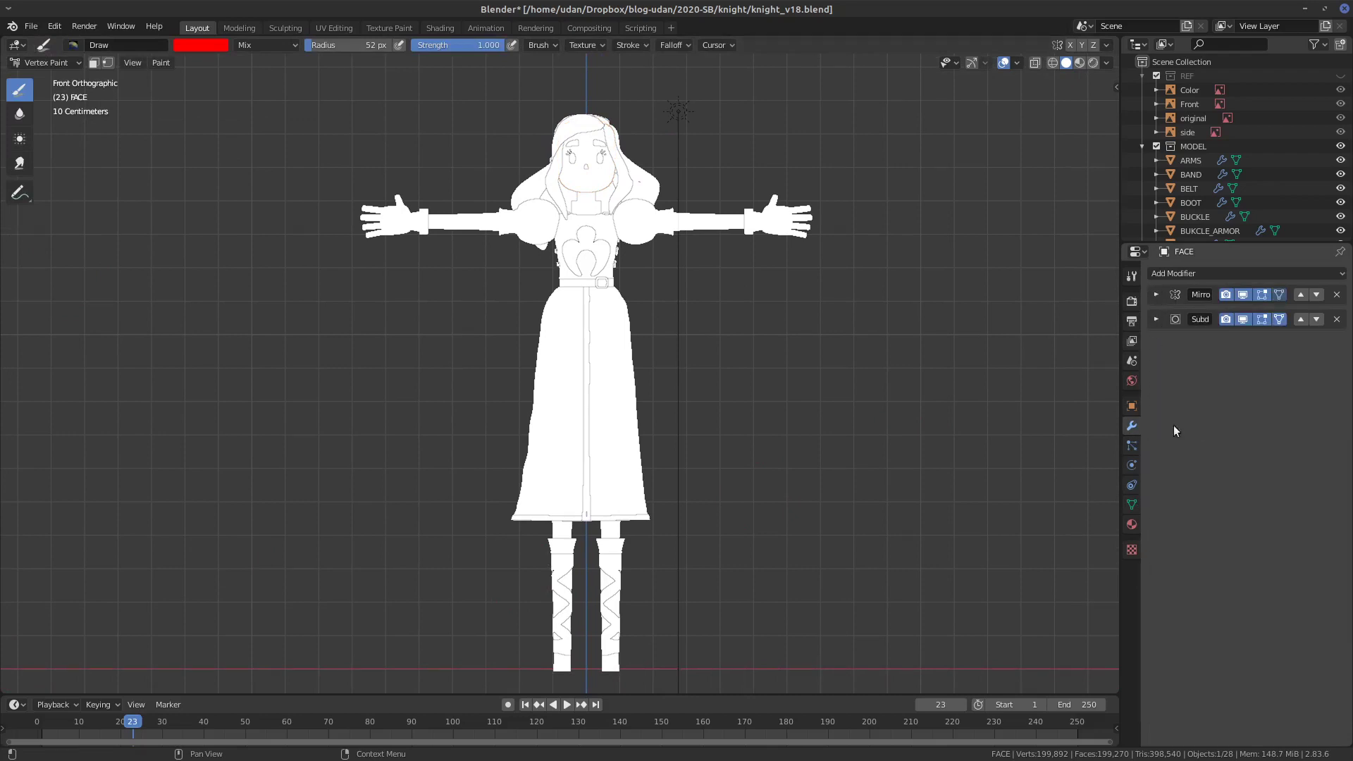
pyautogui.click(1156, 320)
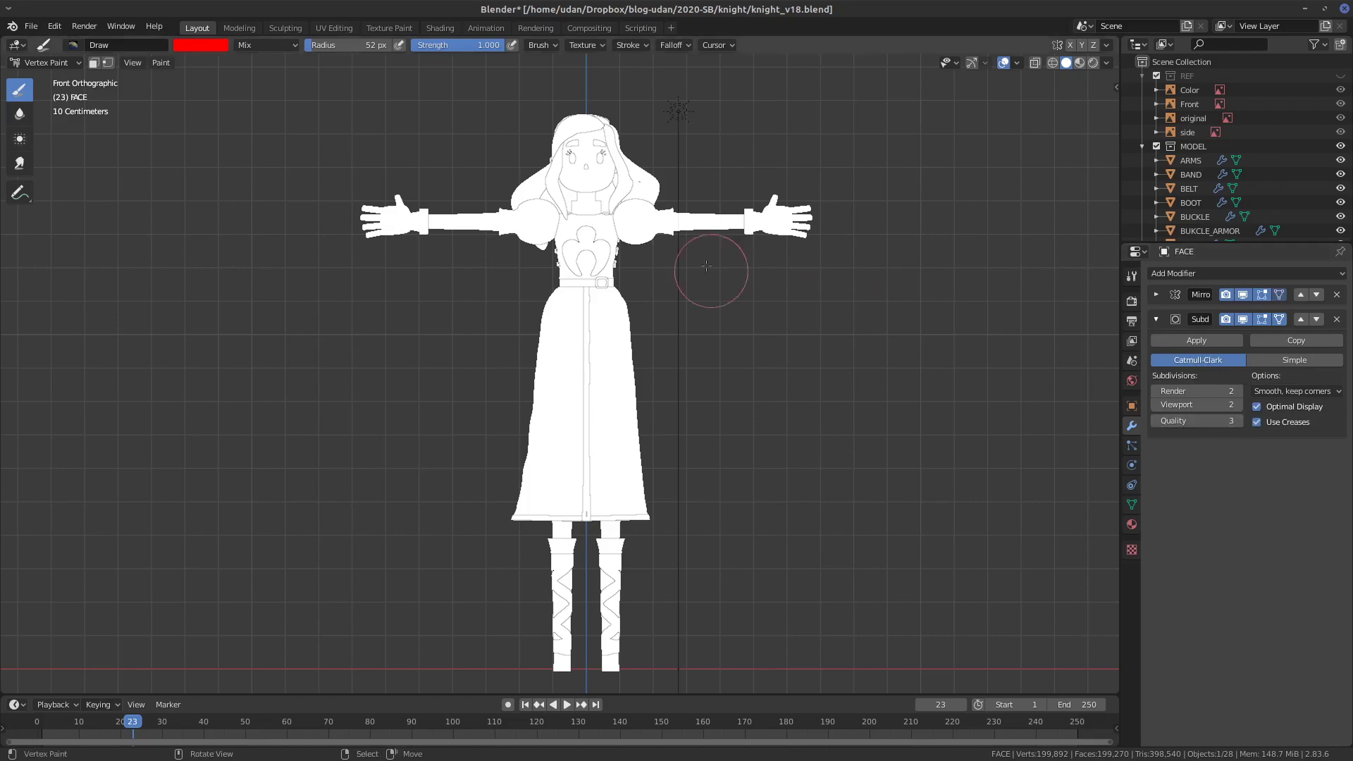
# - Return to Object Mode and select the face, ears, neck and arms together
pyautogui.scroll(3, 666, 165)
pyautogui.keyDown('shift'); pyautogui.moveTo(671, 147); pyautogui.dragTo(609, 563, button='middle'); pyautogui.keyUp('shift')
pyautogui.scroll(5, 587, 444)
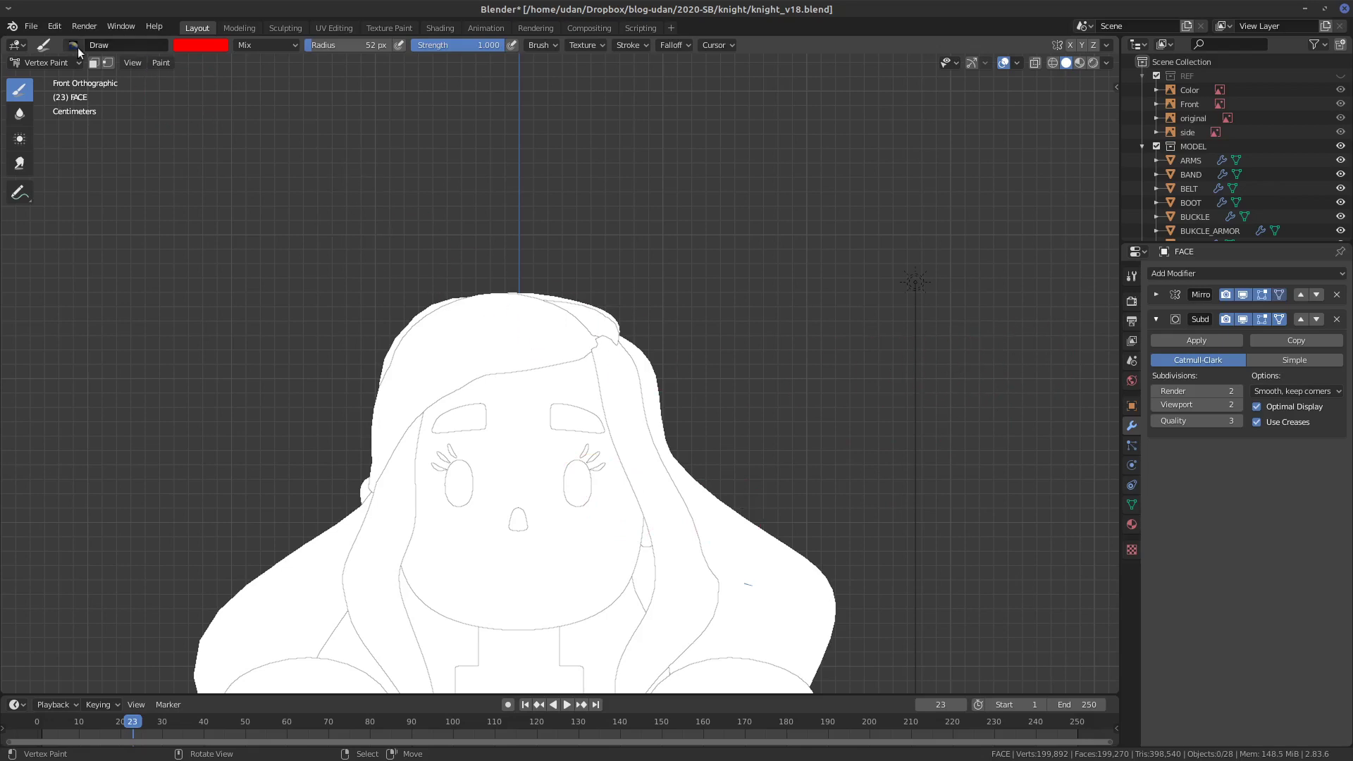
pyautogui.click(46, 62)
pyautogui.click(70, 82)
pyautogui.click(596, 520)
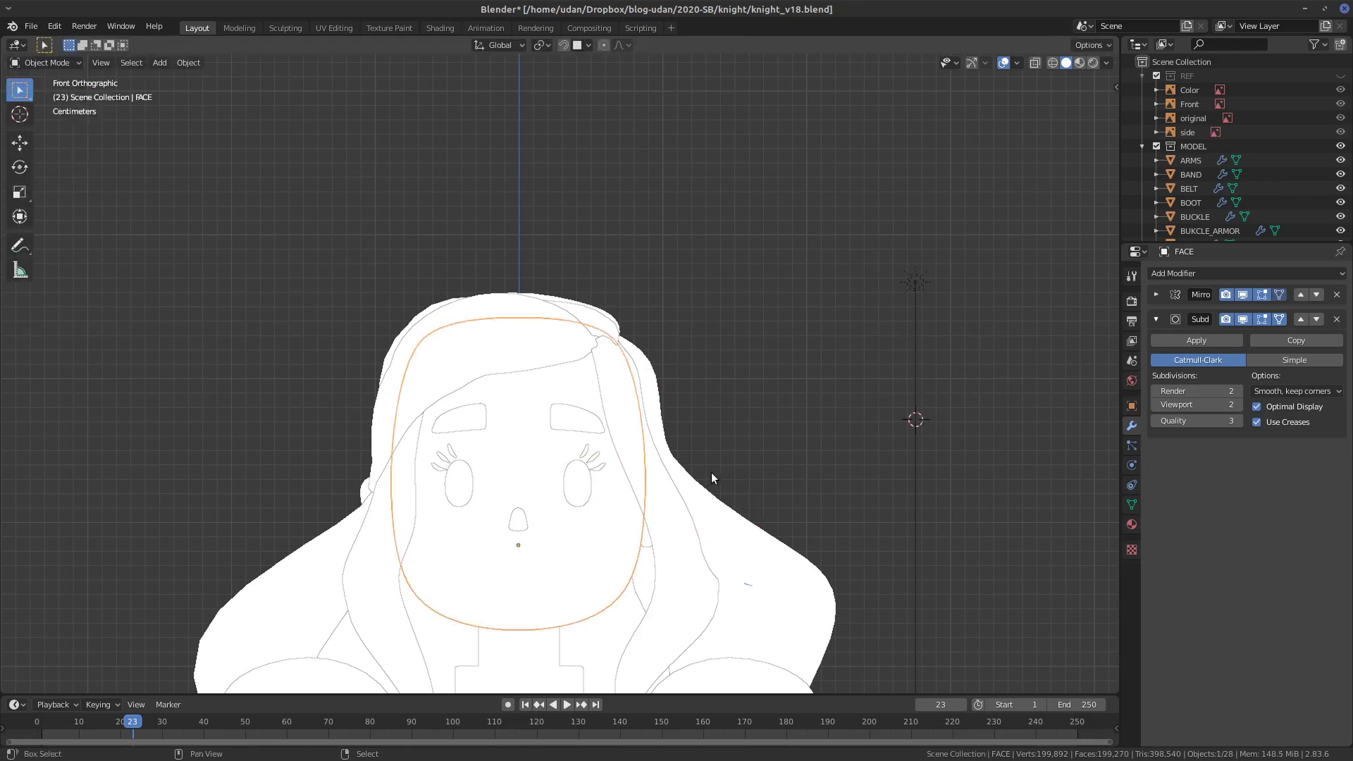
pyautogui.keyDown('shift'); pyautogui.click(650, 549); pyautogui.keyUp('shift')
pyautogui.keyDown('shift'); pyautogui.scroll(-5, 655, 508); pyautogui.keyUp('shift')
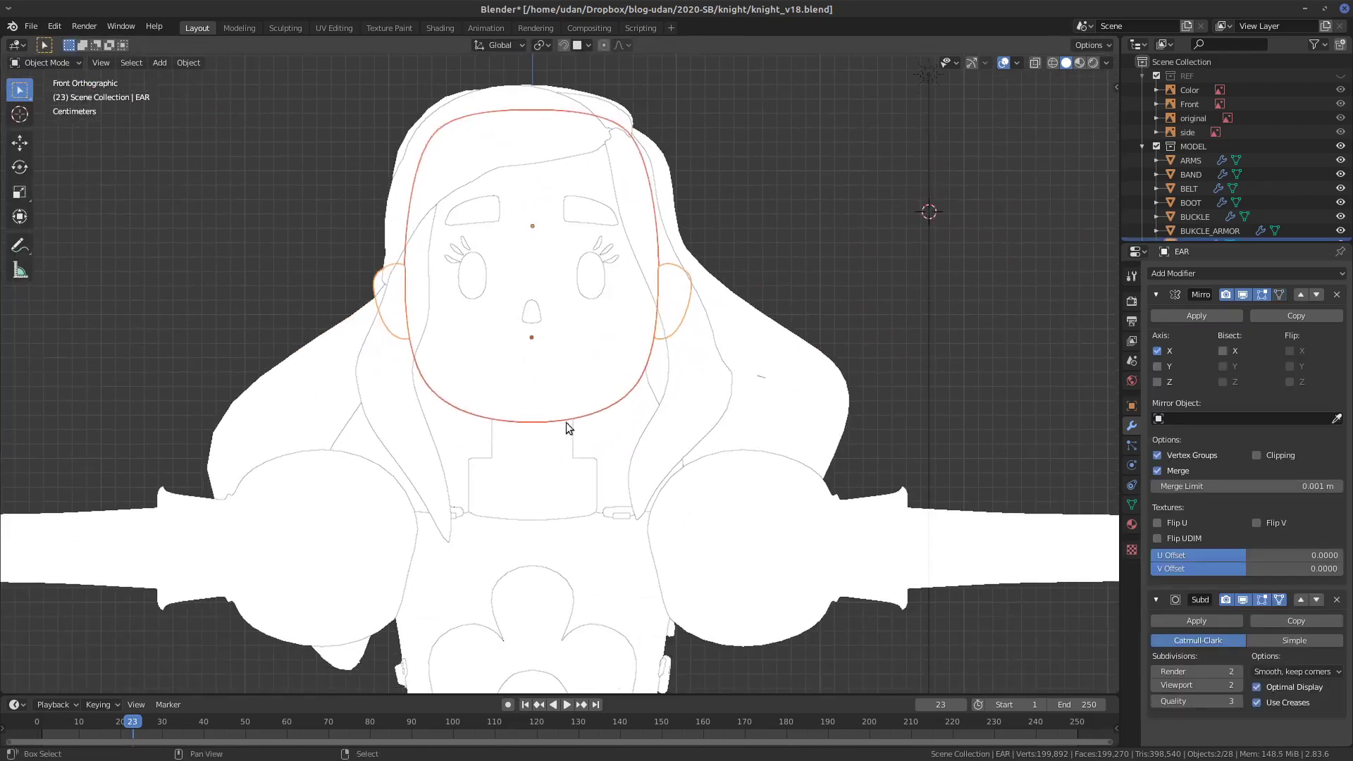
pyautogui.keyDown('shift'); pyautogui.click(566, 426); pyautogui.keyUp('shift')
pyautogui.keyDown('shift'); pyautogui.click(920, 578); pyautogui.keyUp('shift')
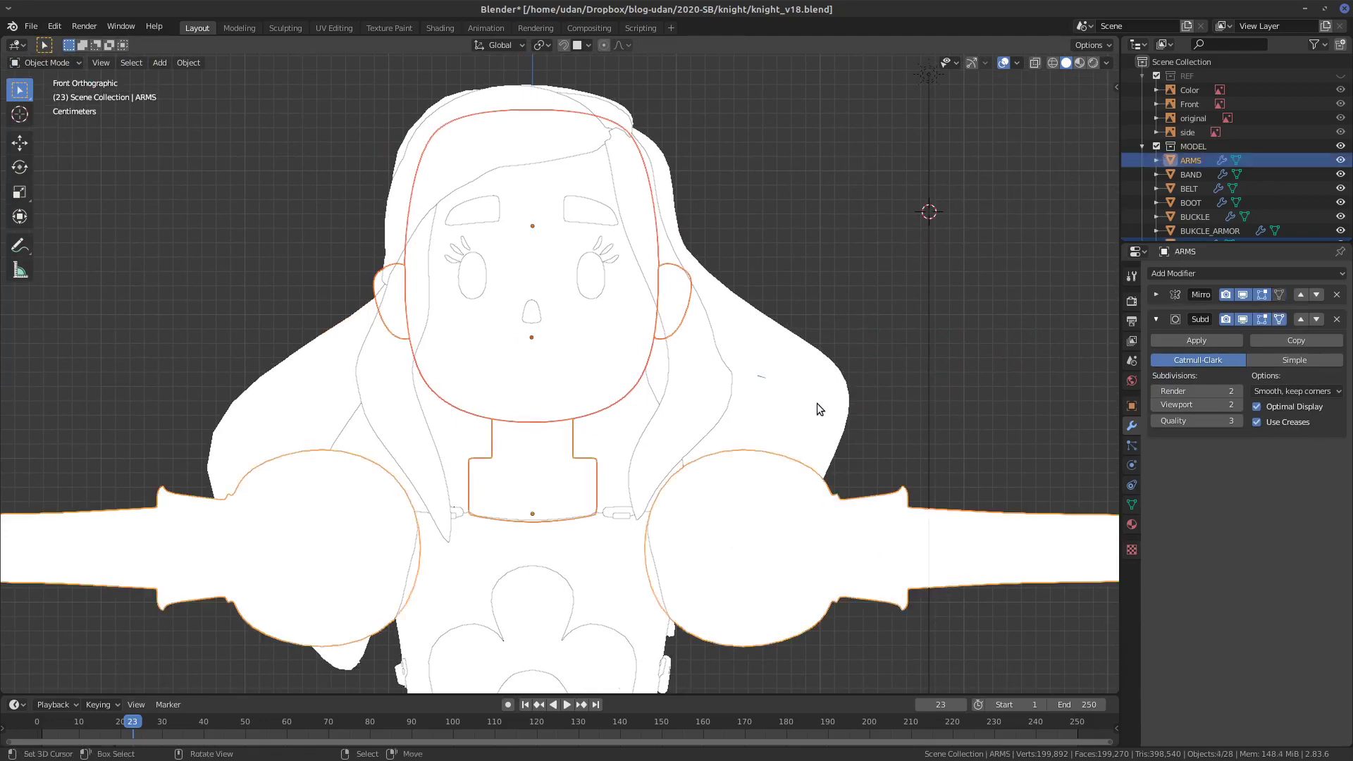
# - Add the eyebrow mesh to the selection and isolate the selected body parts in local view
pyautogui.press('KP_Divide')
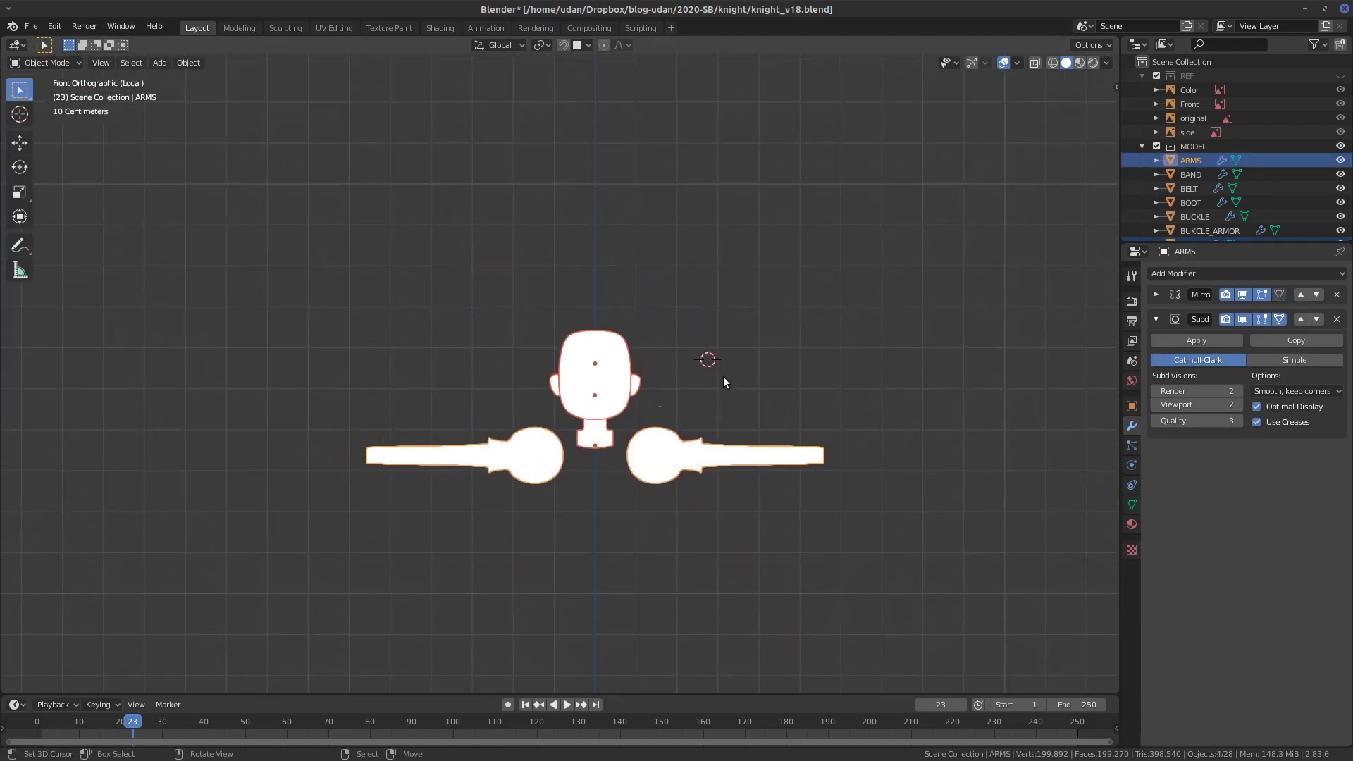
pyautogui.scroll(7, 723, 382)
pyautogui.keyDown('shift'); pyautogui.moveTo(914, 410); pyautogui.dragTo(787, 312, button='middle'); pyautogui.keyUp('shift')
pyautogui.press('KP_Divide')
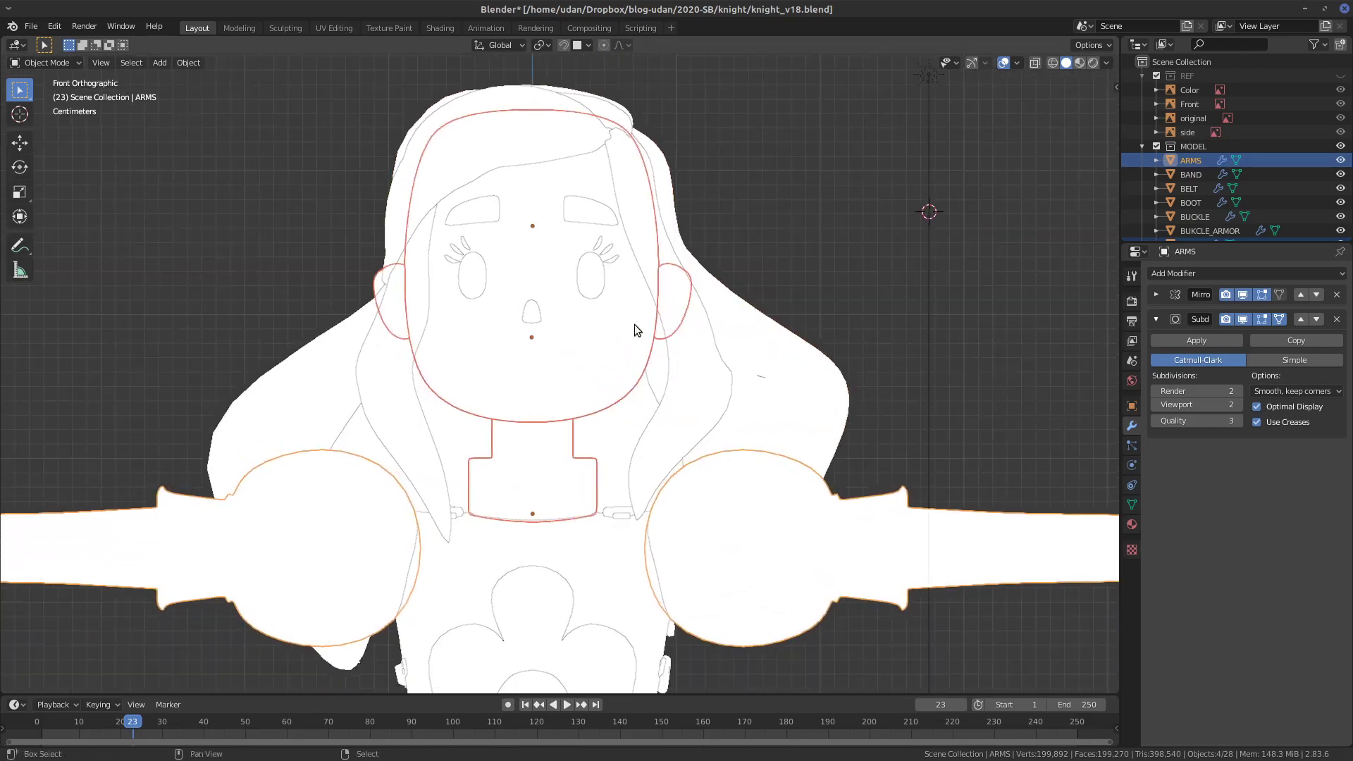
pyautogui.keyDown('shift'); pyautogui.click(601, 289); pyautogui.keyUp('shift')
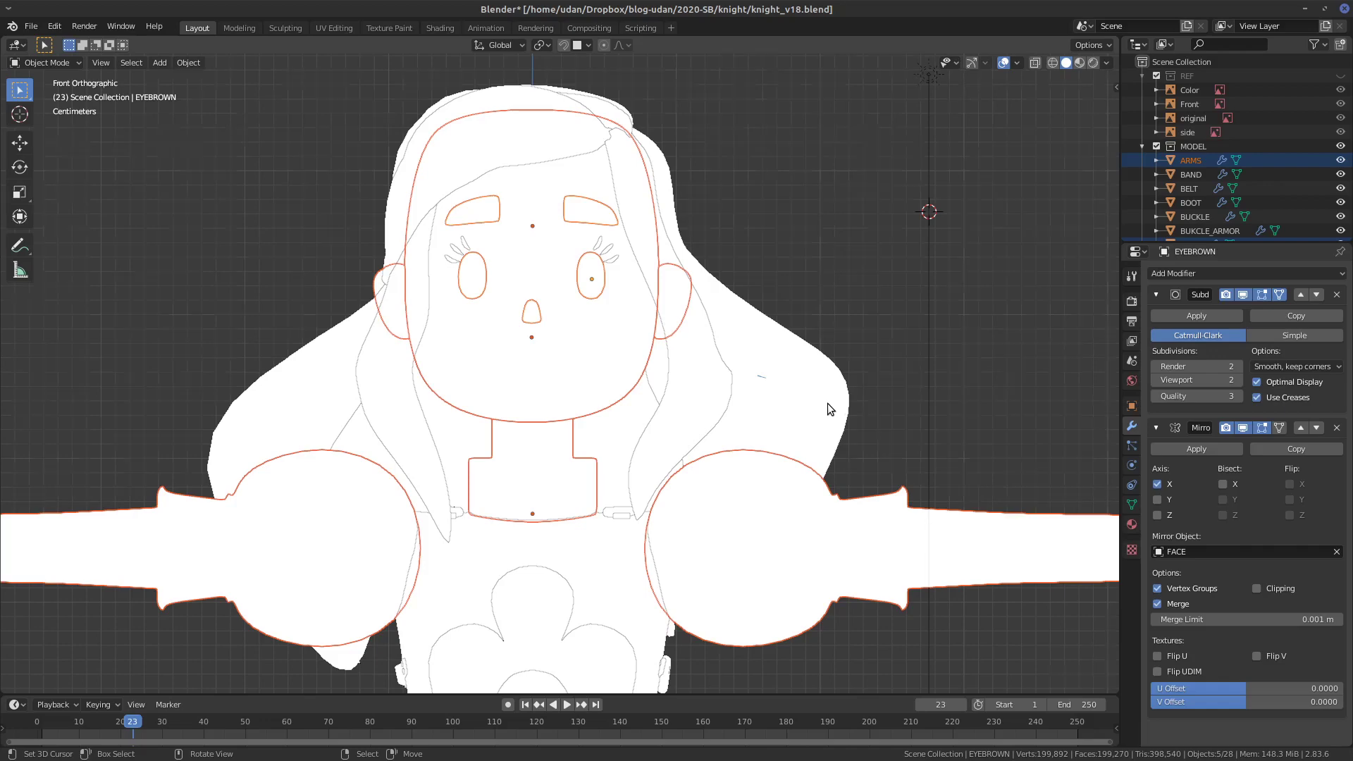
pyautogui.press('KP_Divide')
pyautogui.scroll(7, 744, 361)
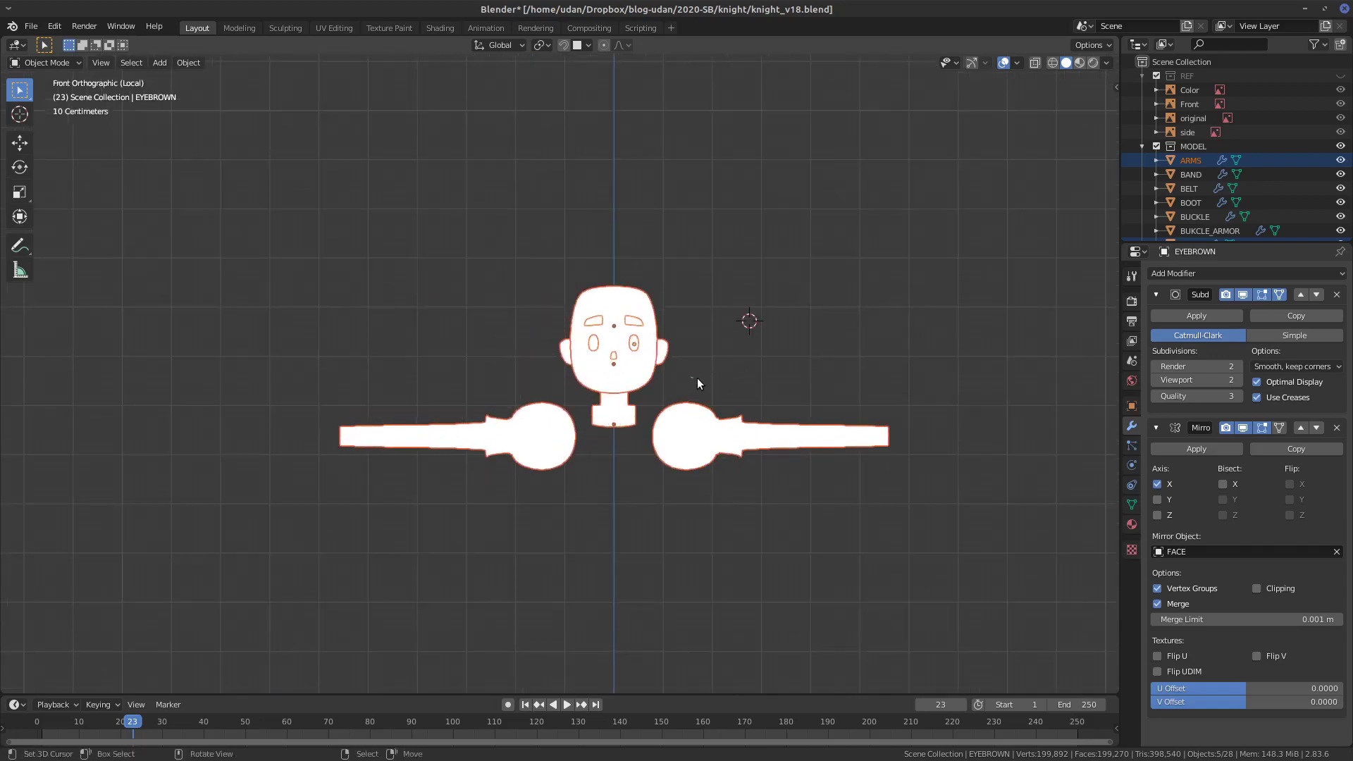
pyautogui.keyDown('shift'); pyautogui.moveTo(823, 339); pyautogui.dragTo(741, 335, button='middle'); pyautogui.keyUp('shift')
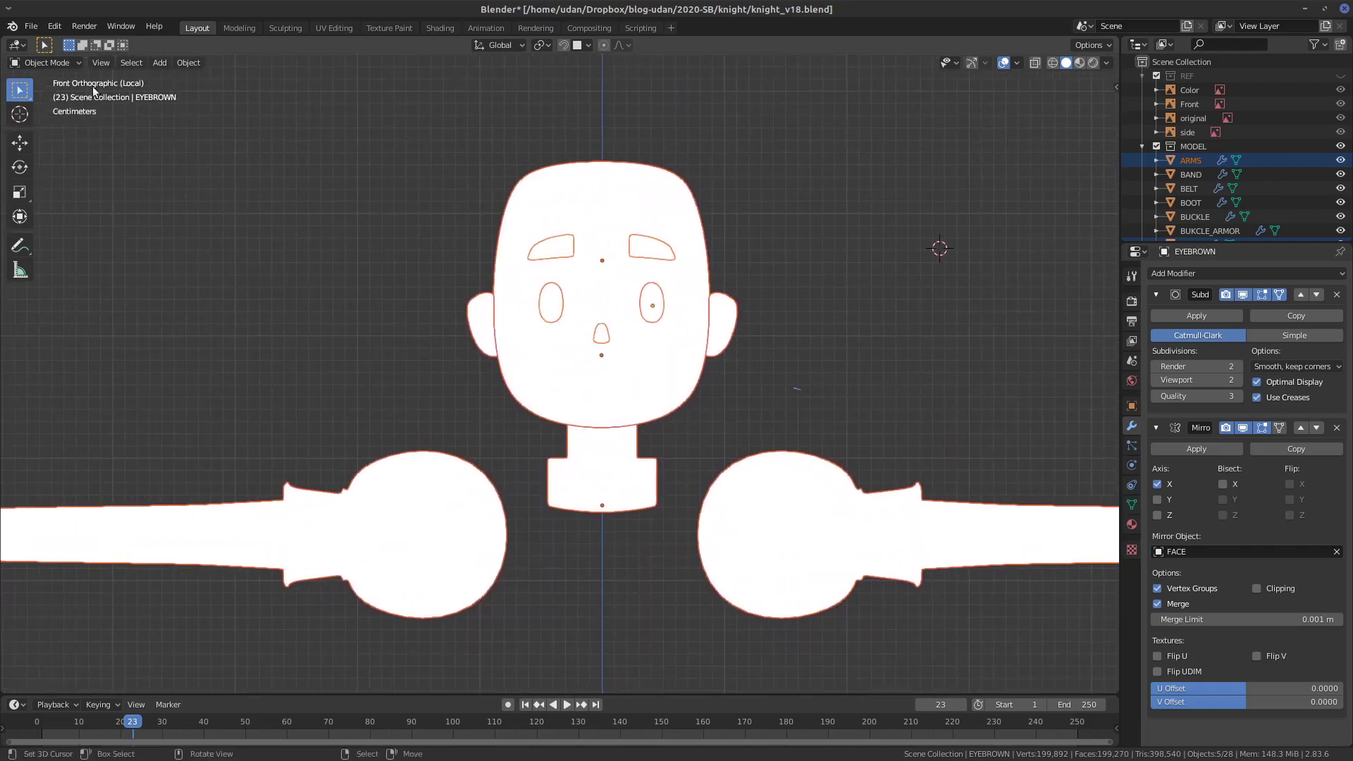
pyautogui.click(68, 62)
pyautogui.click(69, 126)
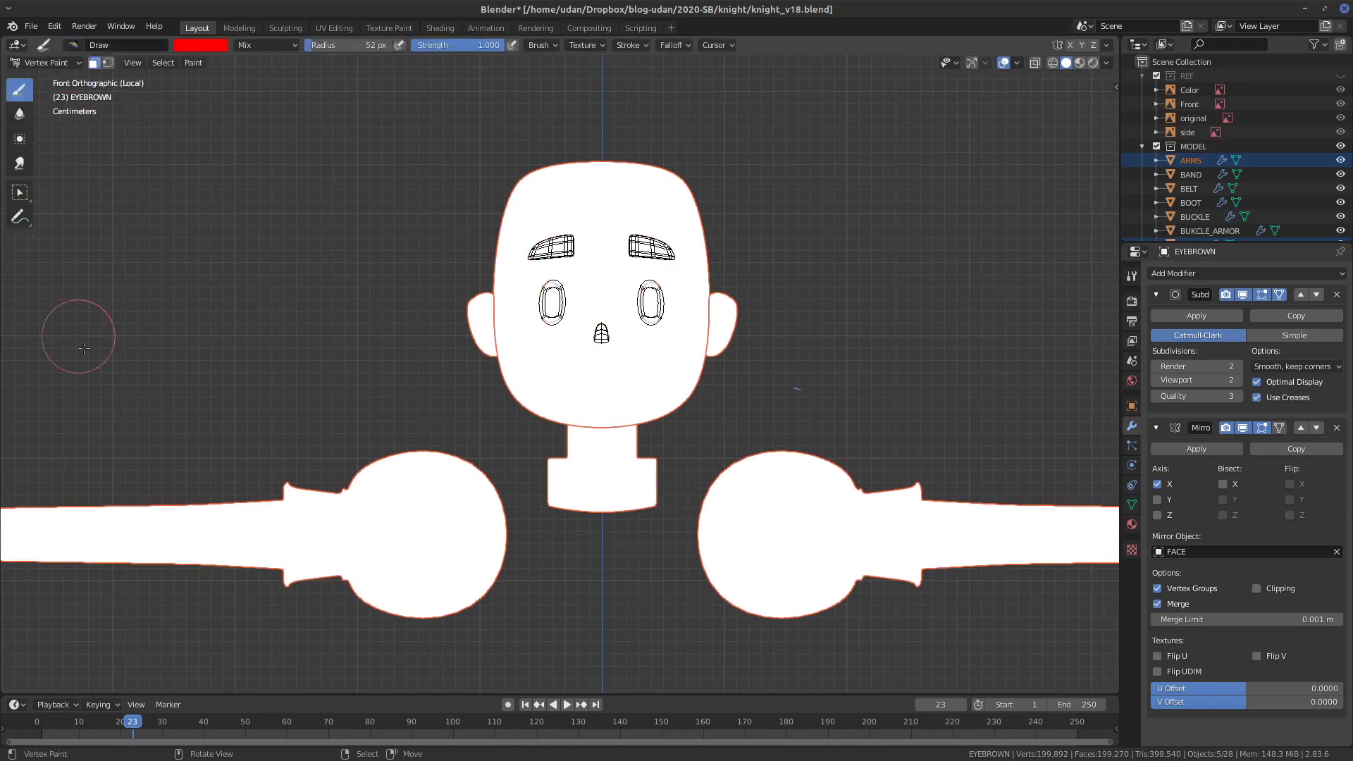
pyautogui.click(66, 64)
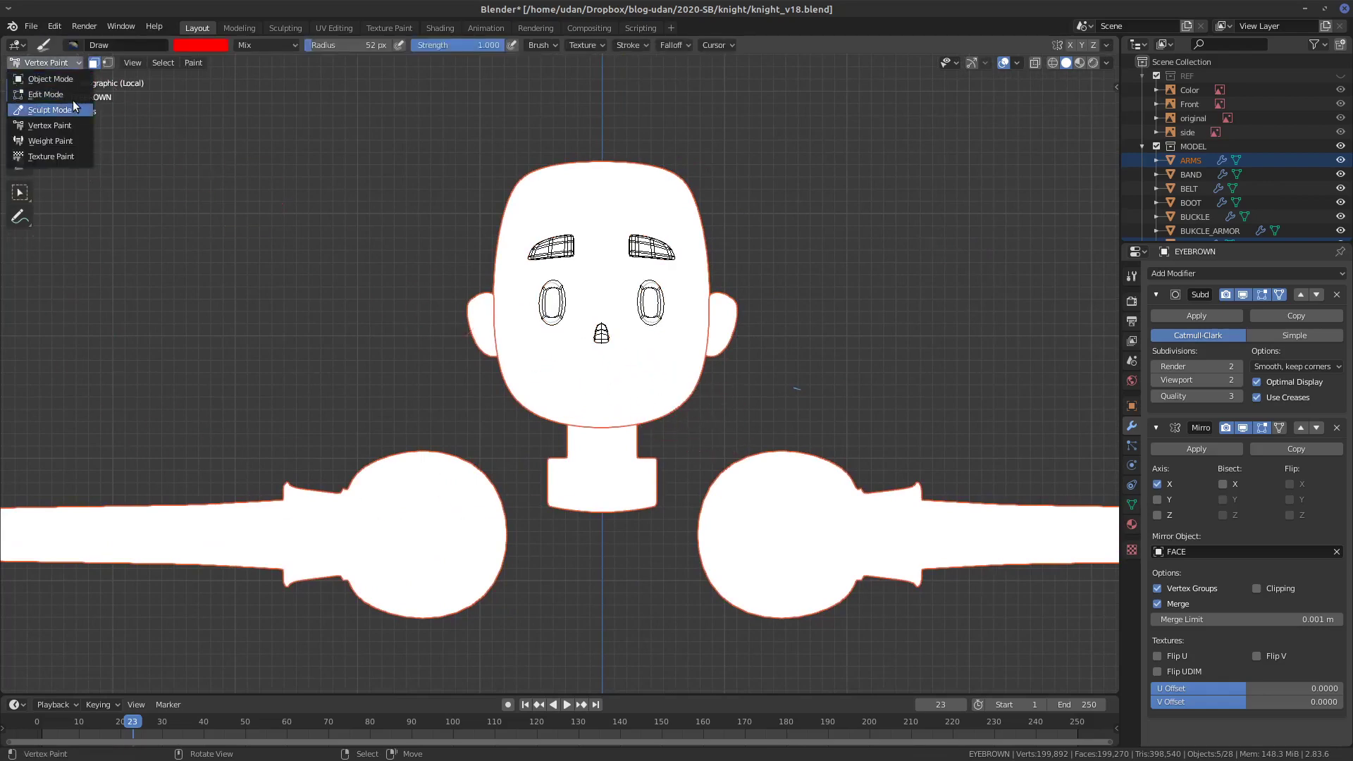
pyautogui.click(67, 82)
# - Select only the face mesh and switch it to Vertex Paint mode
pyautogui.click(664, 390)
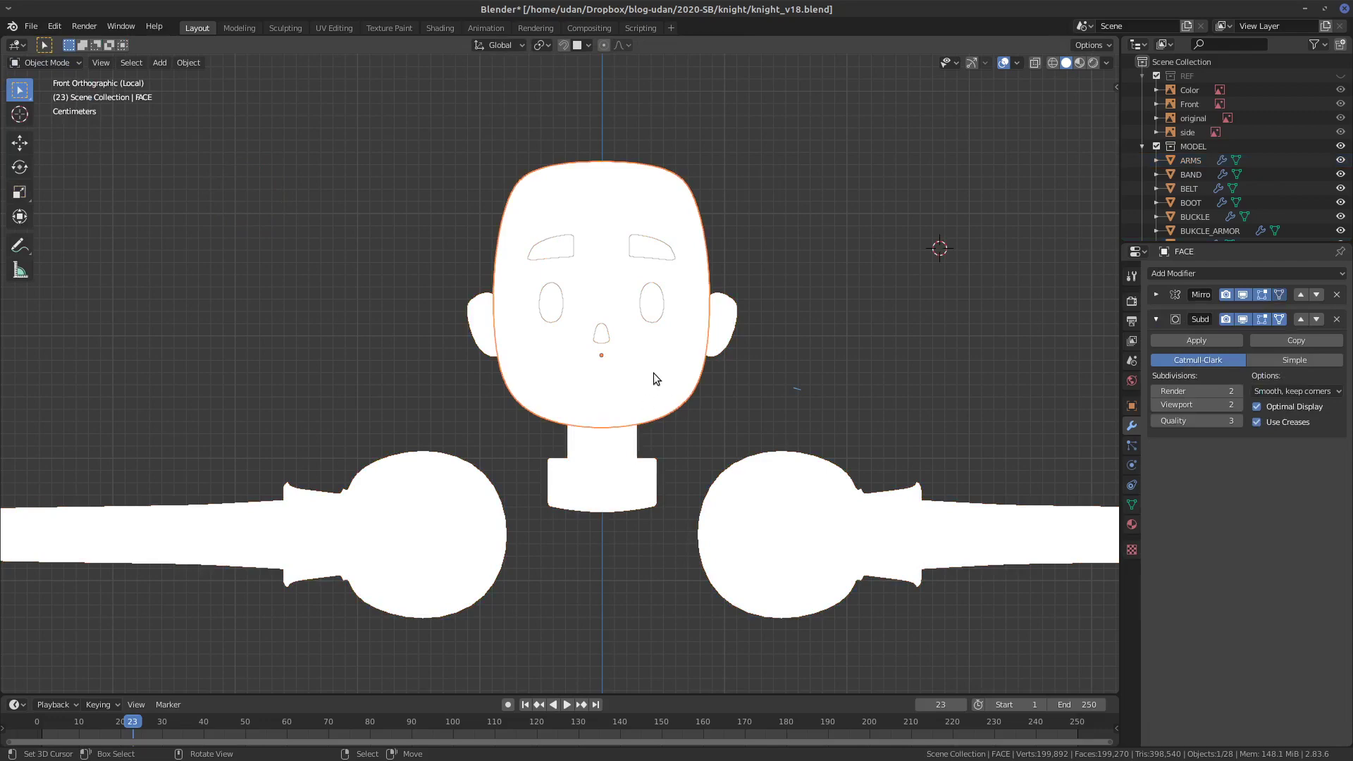
pyautogui.click(80, 67)
pyautogui.click(77, 128)
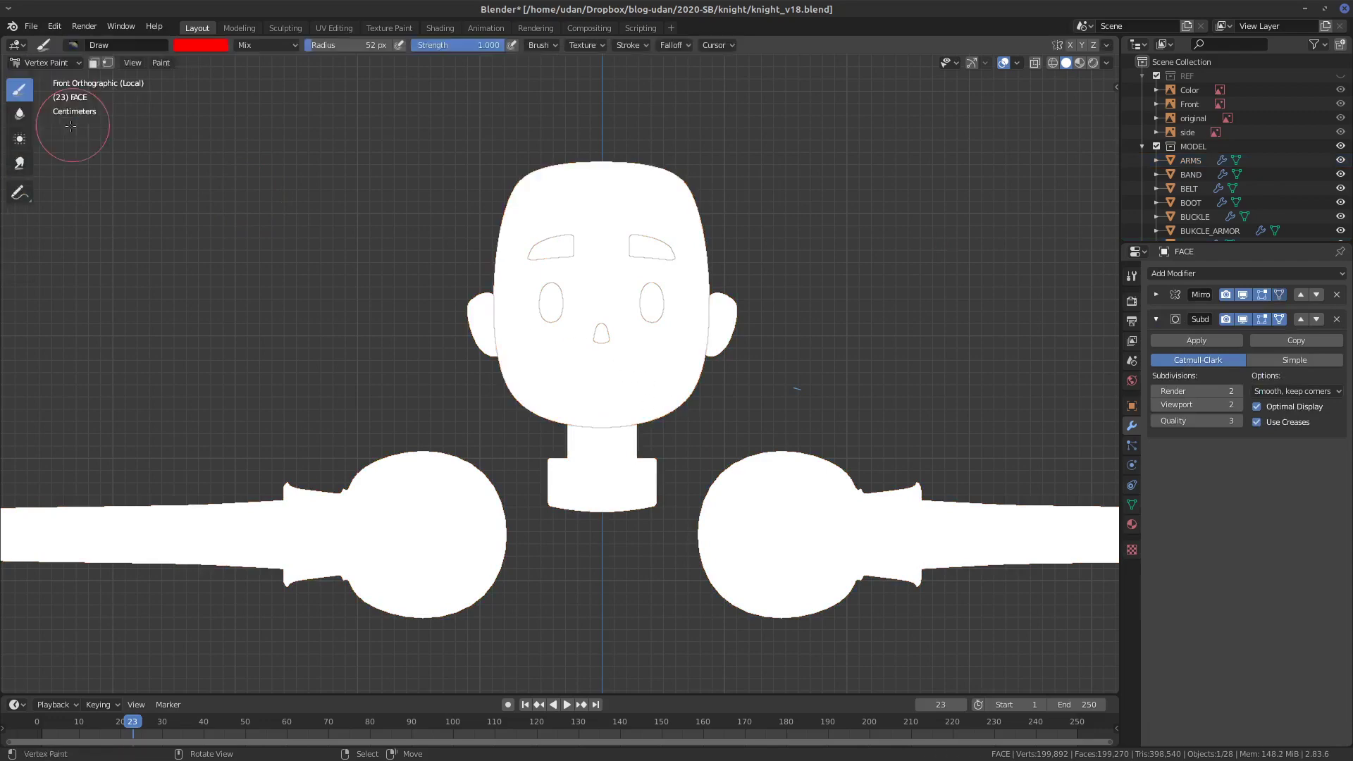
pyautogui.scroll(3, 663, 357)
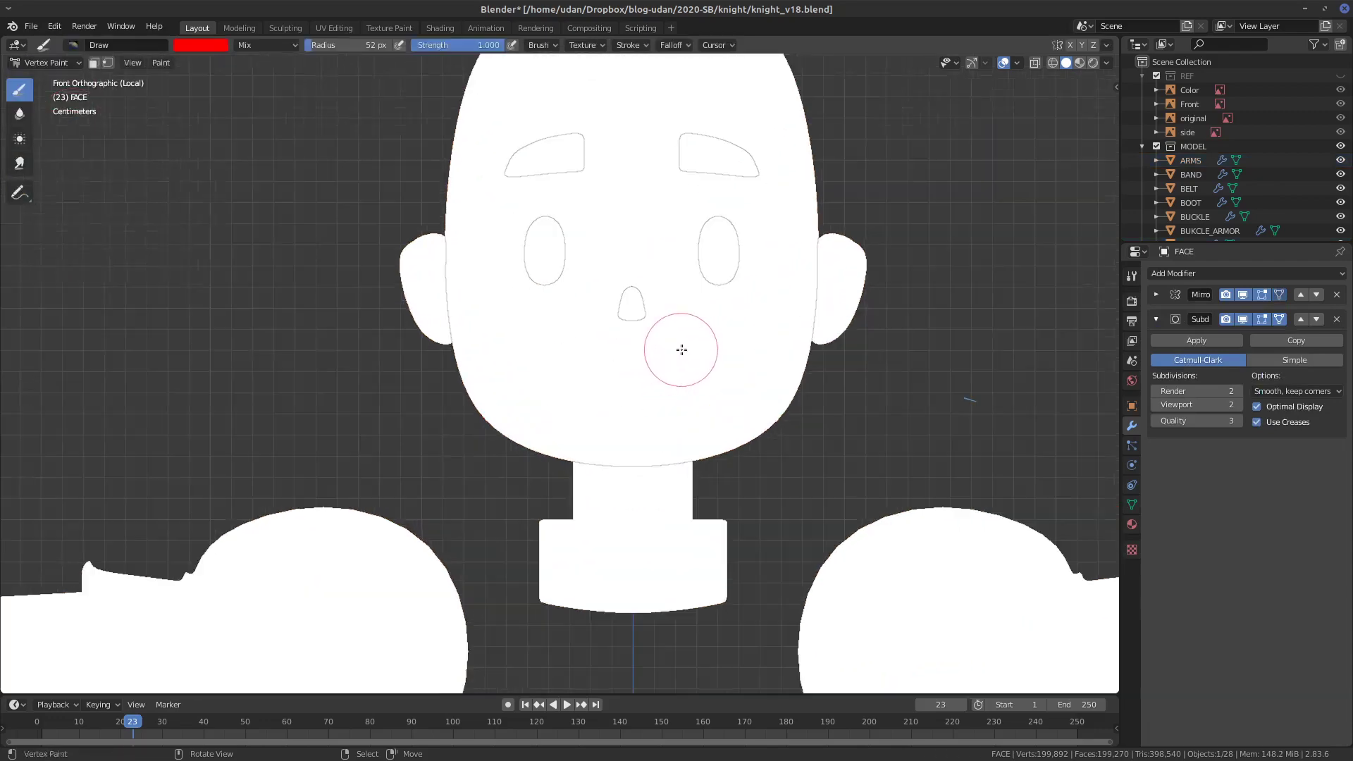
# - Try painting red vertex color on both cheeks, and undo the painting
pyautogui.moveTo(734, 329)
pyautogui.mouseDown()
pyautogui.moveTo(722, 329)
pyautogui.moveTo(752, 329)
pyautogui.mouseUp()
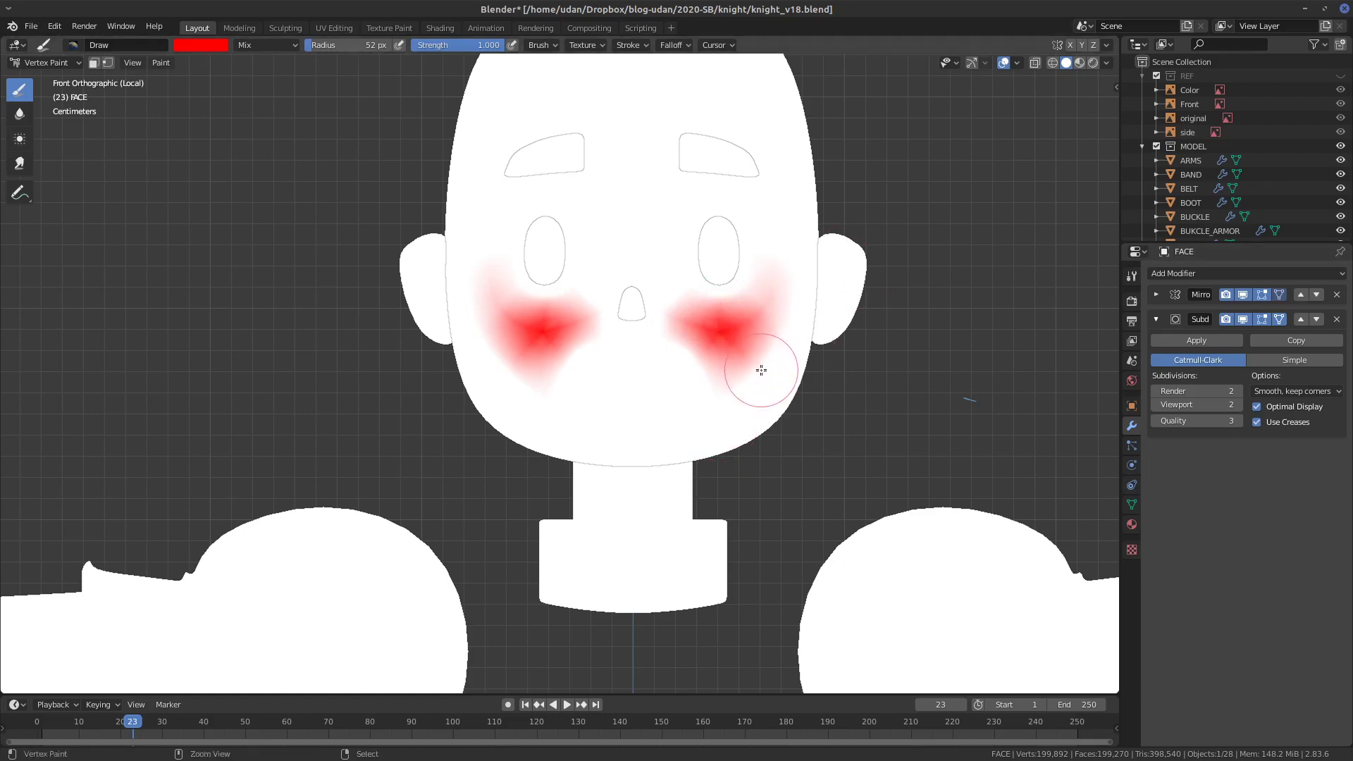
pyautogui.hotkey('ctrl', 'z')
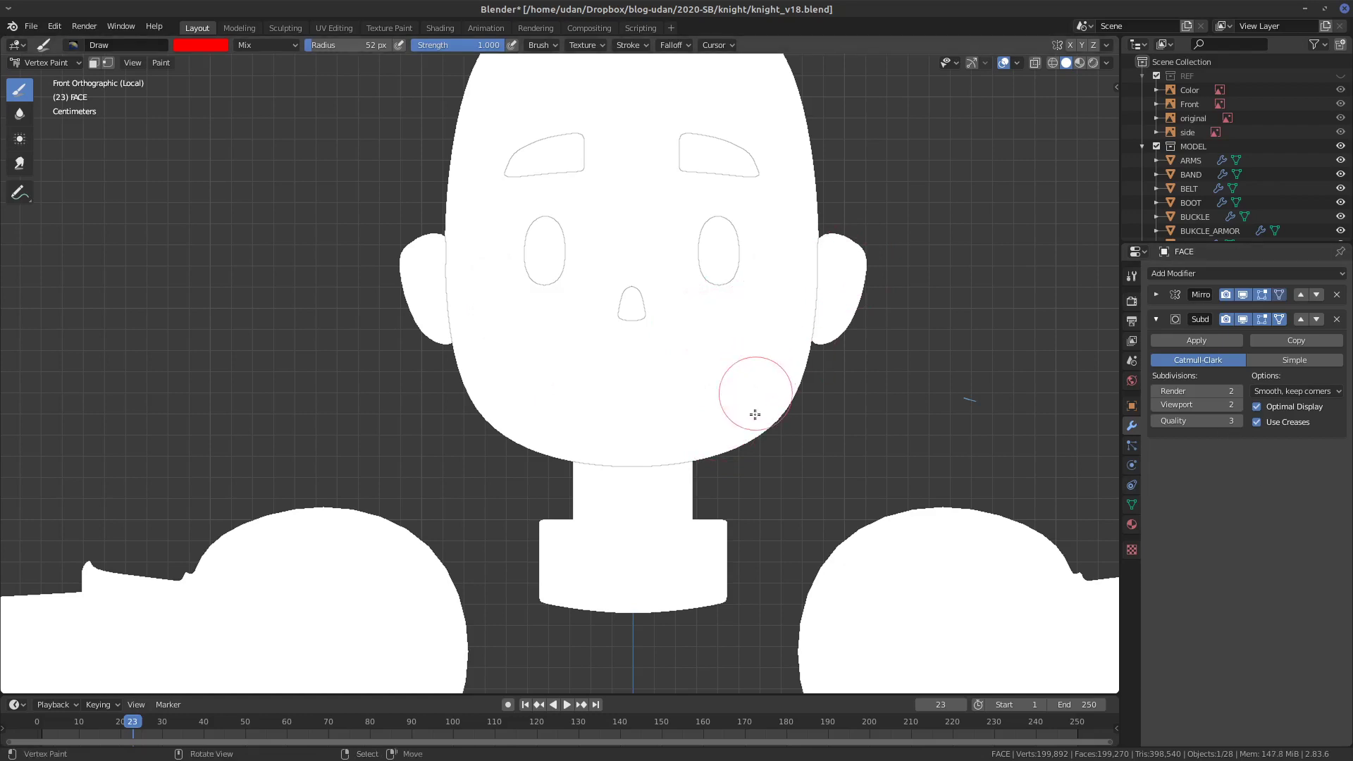
# - Apply the face's Subdivision modifier at 1 render and 1 viewport level, and add a new Subdivision Surface modifier
pyautogui.click(1158, 405)
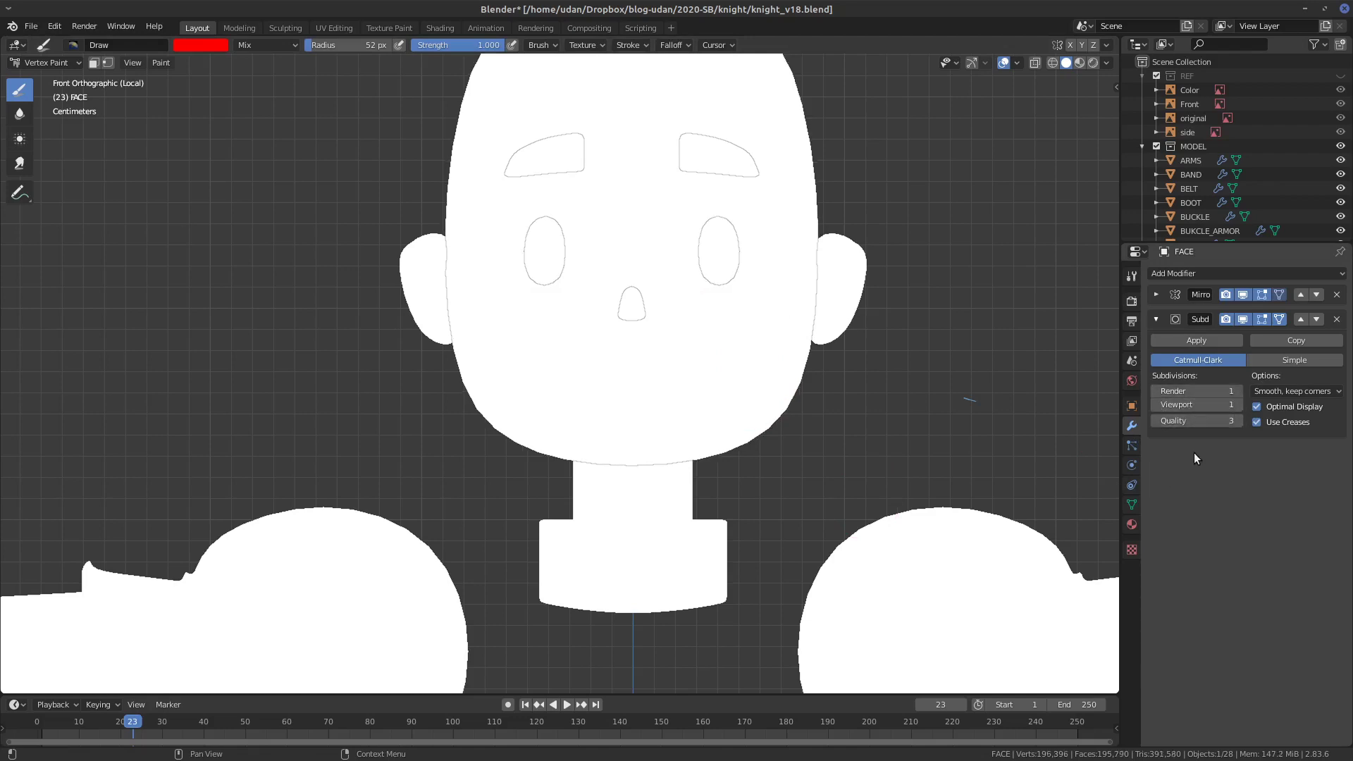
pyautogui.click(1197, 340)
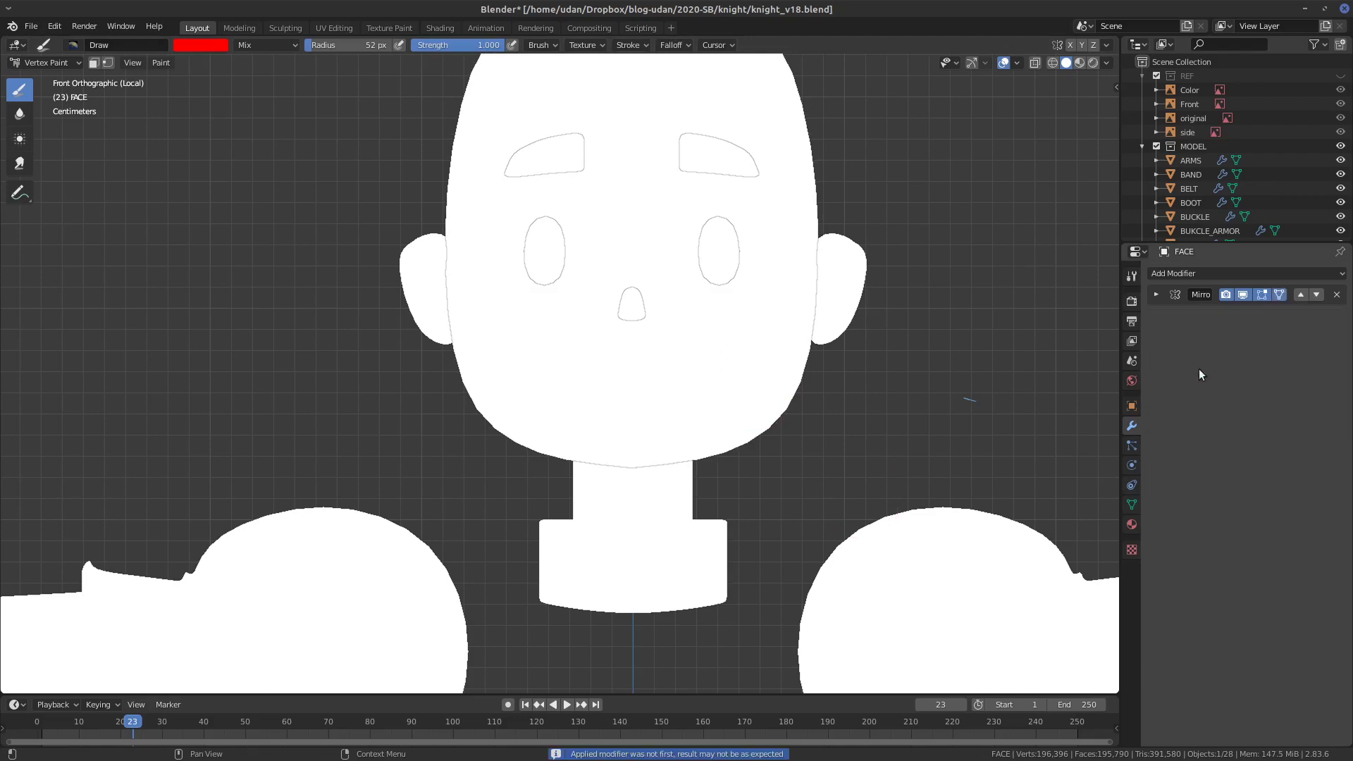
pyautogui.click(1216, 275)
pyautogui.click(1113, 509)
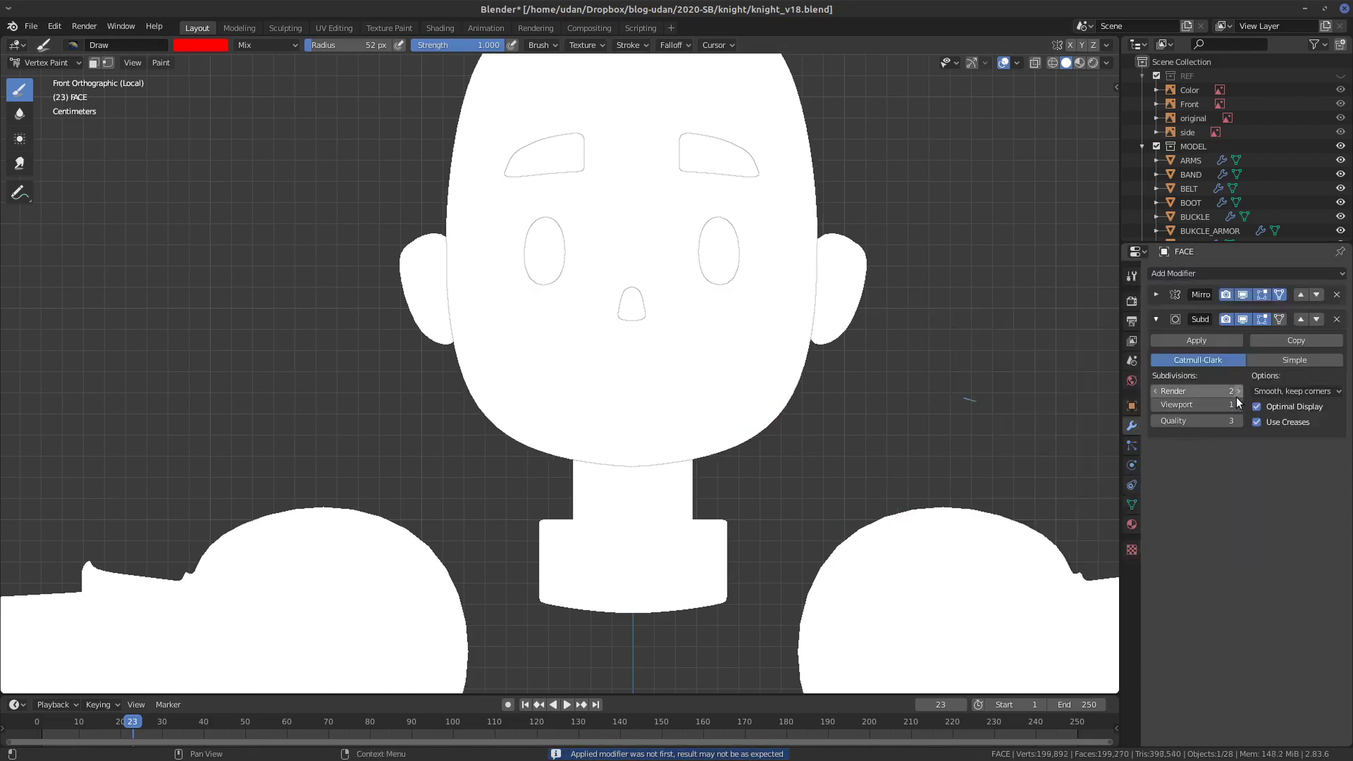
pyautogui.click(1163, 391)
# - Paint red vertex color patches on both cheeks below the eyes, undoing unwanted strokes
pyautogui.moveTo(726, 317)
pyautogui.mouseDown()
pyautogui.moveTo(754, 337)
pyautogui.moveTo(771, 297)
pyautogui.moveTo(741, 316)
pyautogui.moveTo(749, 359)
pyautogui.moveTo(739, 346)
pyautogui.moveTo(759, 367)
pyautogui.moveTo(770, 349)
pyautogui.mouseUp()
pyautogui.hotkey('ctrl', 'z')
pyautogui.hotkey('ctrl', 'z')
pyautogui.hotkey('ctrl', 'z')
pyautogui.hotkey('ctrl', 'z')
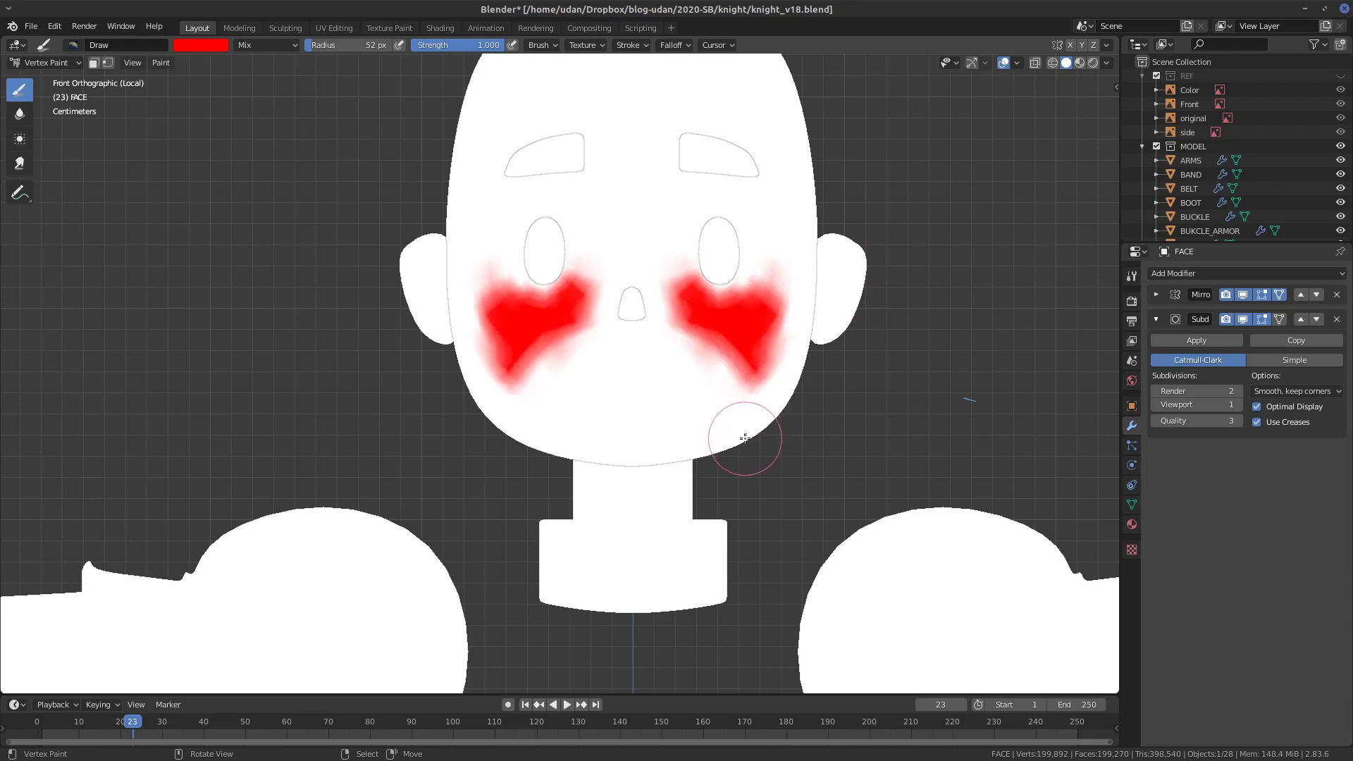
# - Undo the cheek painting and Subdivision modifier changes, and redo them only up to the smaller red cheek patches
pyautogui.hotkey('ctrl', 'z')
pyautogui.hotkey('ctrl', 'z')
pyautogui.hotkey('ctrl', 'z')
pyautogui.hotkey('ctrl', 'z')
pyautogui.hotkey('ctrl', 'z')
pyautogui.hotkey('ctrl', 'z')
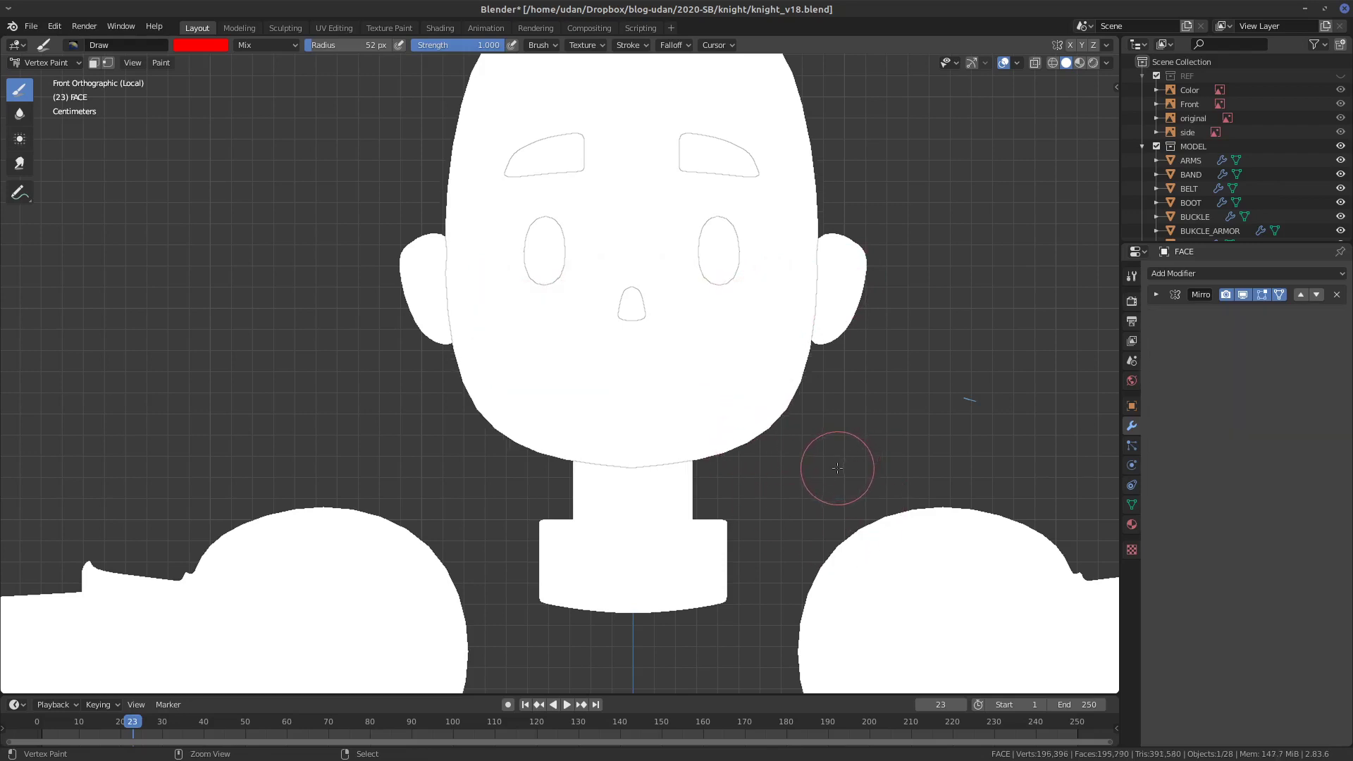
pyautogui.hotkey('ctrl', 'shift', 'z')
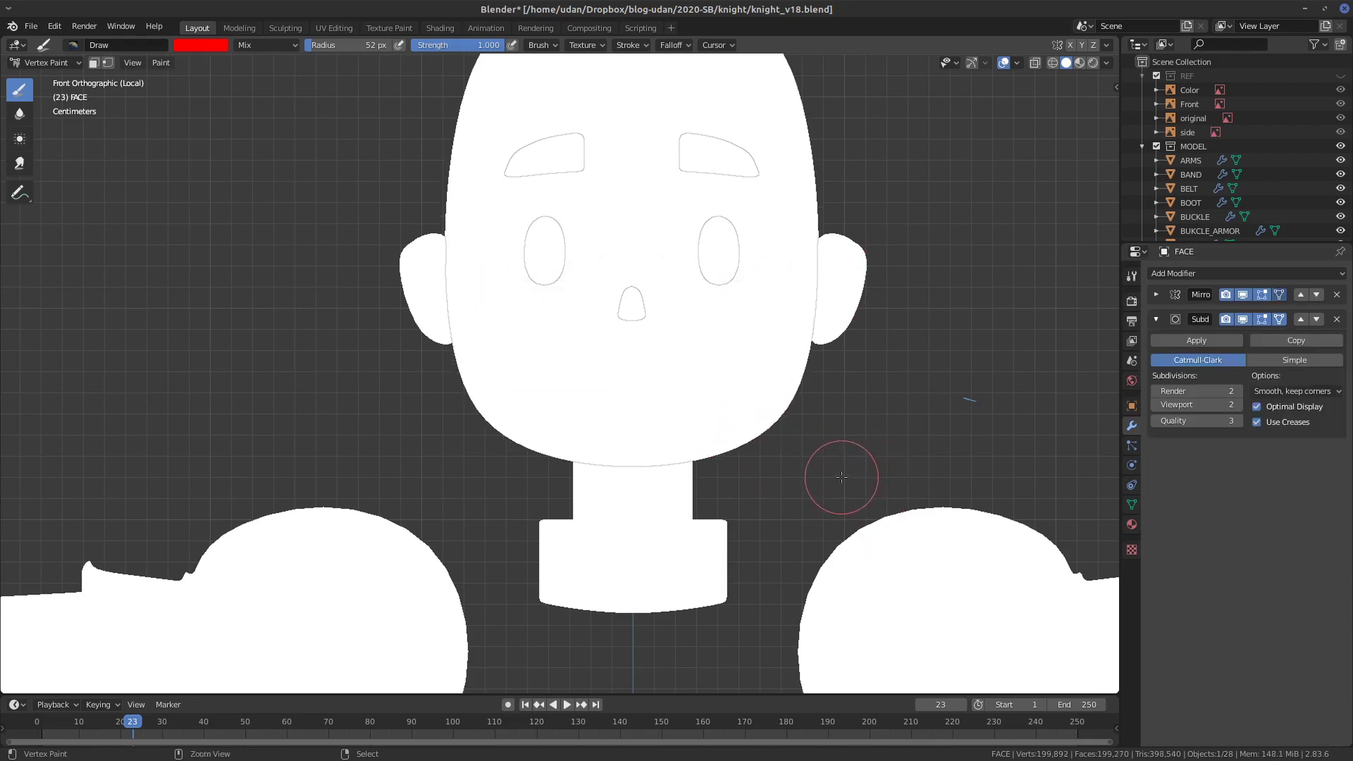
pyautogui.hotkey('ctrl', 'shift', 'z')
pyautogui.hotkey('ctrl', 'shift', 'z')
pyautogui.hotkey('ctrl', 'shift', 'z')
pyautogui.hotkey('ctrl', 'shift', 'z')
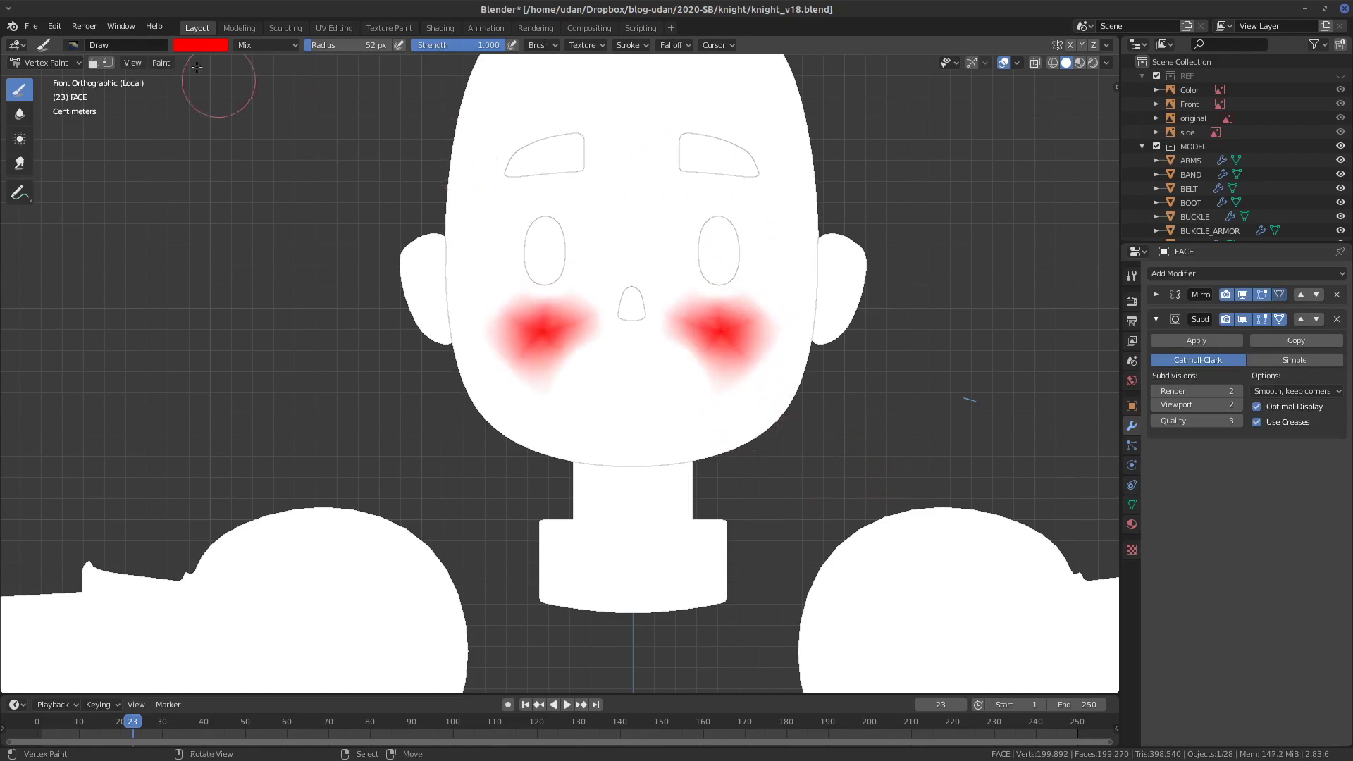
# - Try painting light blue vertex color above both eyes, and undo the stroke and brush color change
pyautogui.click(205, 44)
pyautogui.click(247, 103)
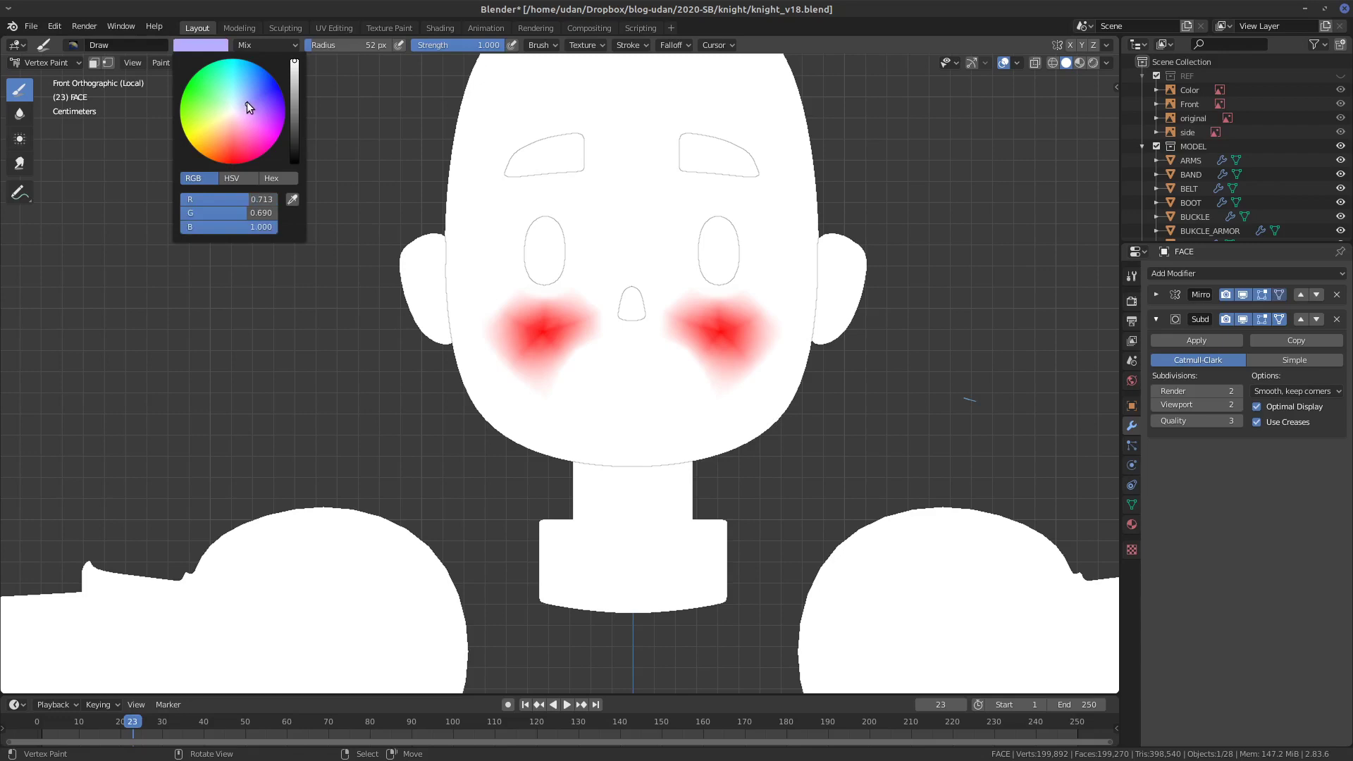
pyautogui.moveTo(247, 102); pyautogui.dragTo(256, 99)
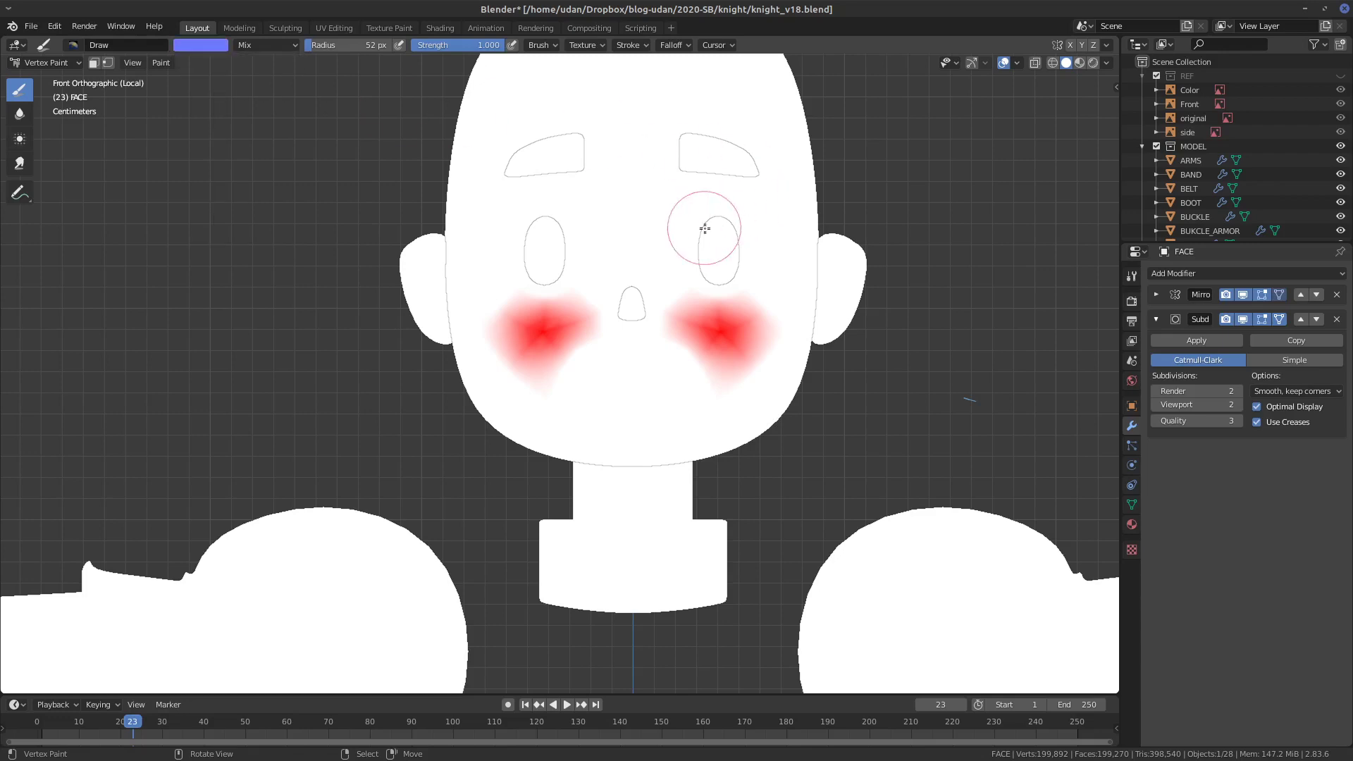
pyautogui.moveTo(708, 225); pyautogui.dragTo(755, 218)
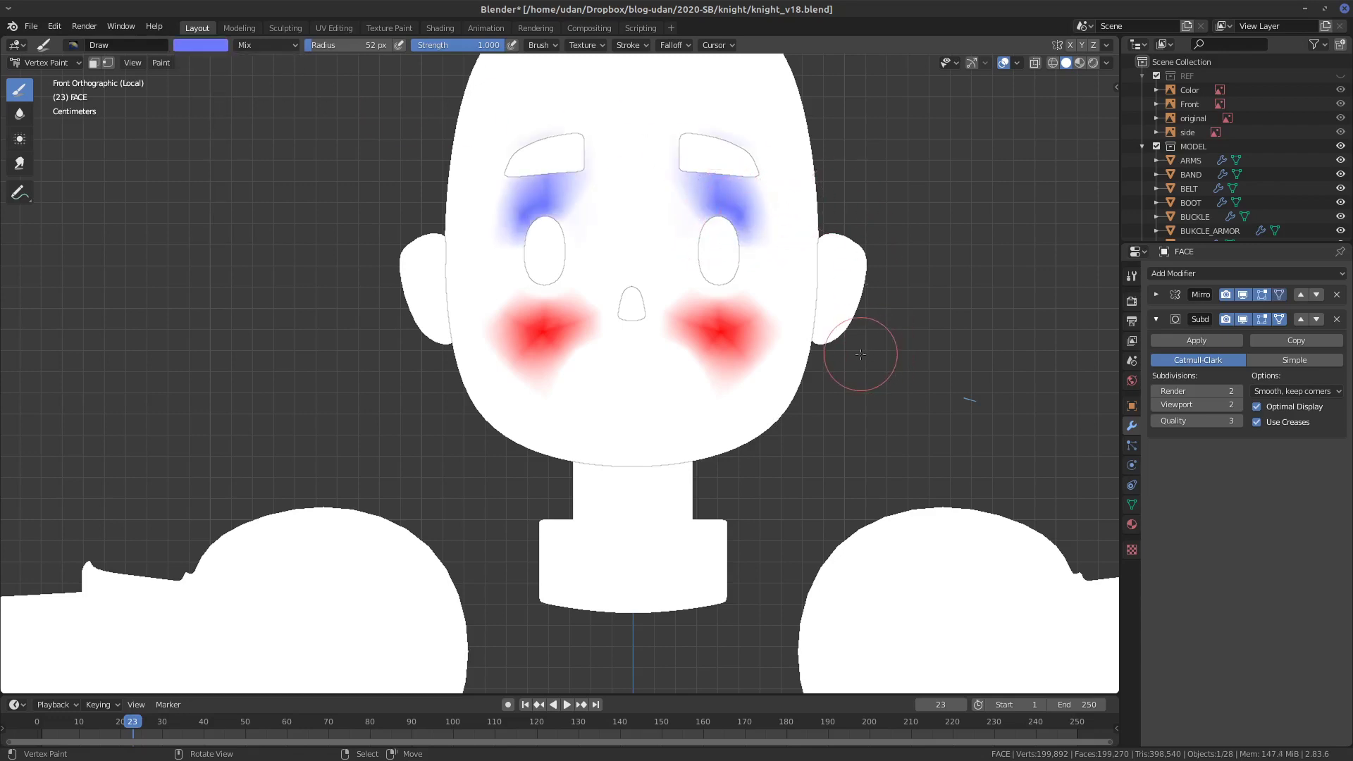
pyautogui.hotkey('ctrl', 'z')
pyautogui.hotkey('ctrl', 'z')
# - Paint red vertex color above both eyes, beneath the jaw and behind the ears
pyautogui.click(715, 203)
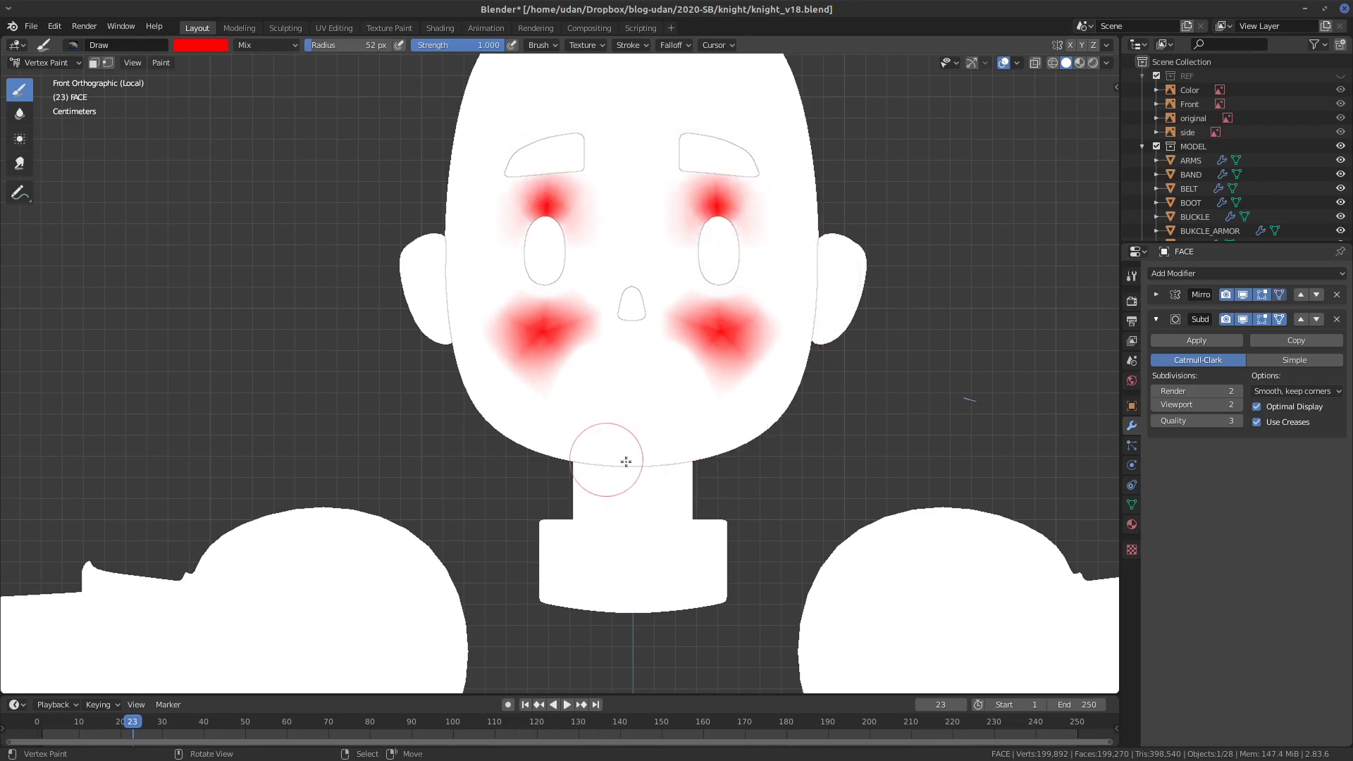
pyautogui.moveTo(626, 462); pyautogui.dragTo(755, 447)
pyautogui.moveTo(755, 447)
pyautogui.mouseDown(button='middle')
pyautogui.moveTo(736, 405)
pyautogui.moveTo(568, 487)
pyautogui.mouseUp(button='middle')
pyautogui.moveTo(557, 459); pyautogui.dragTo(628, 404)
pyautogui.moveTo(634, 428); pyautogui.dragTo(574, 403, button='middle')
pyautogui.moveTo(589, 386); pyautogui.dragTo(569, 396)
pyautogui.moveTo(549, 404)
pyautogui.mouseDown(button='middle')
pyautogui.moveTo(716, 347)
pyautogui.moveTo(737, 370)
pyautogui.moveTo(497, 384)
pyautogui.mouseUp(button='middle')
pyautogui.moveTo(375, 341); pyautogui.dragTo(395, 416)
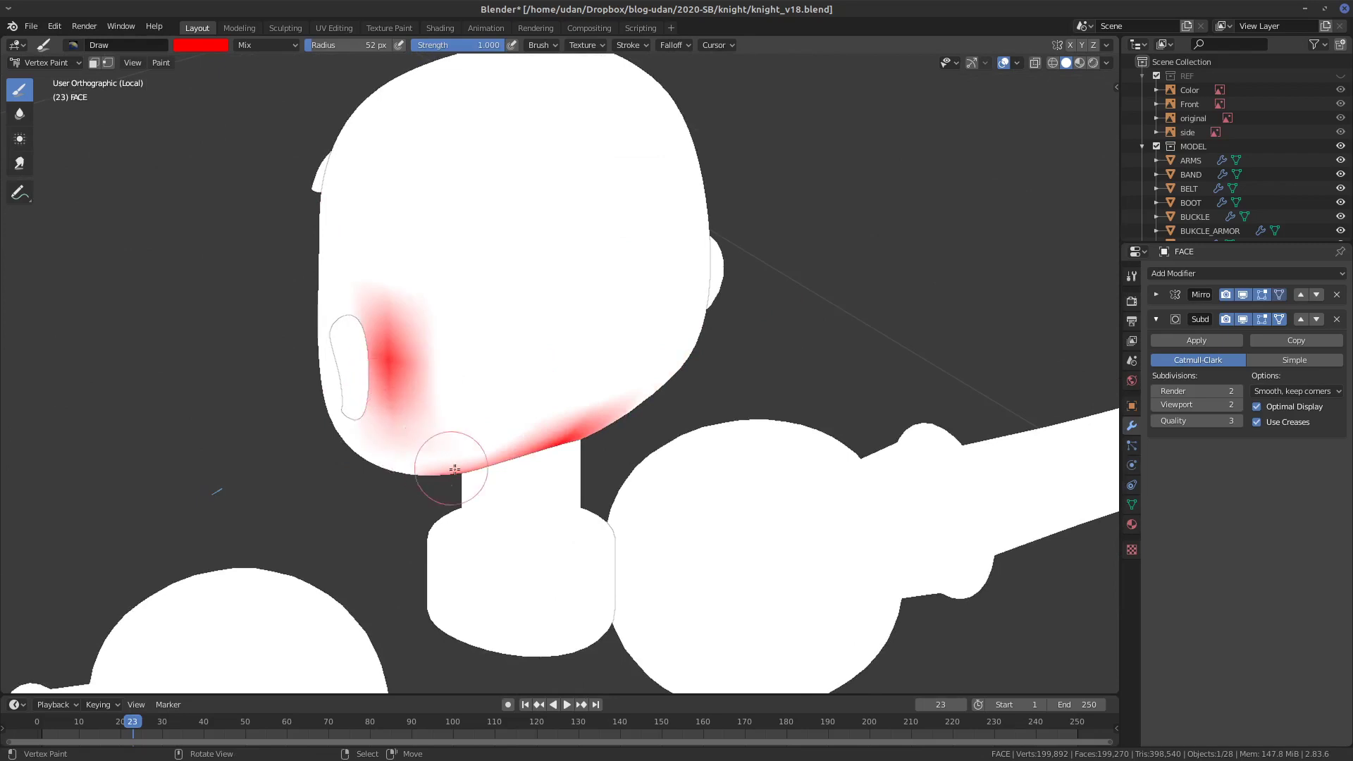
# - Examine the face's mesh topology from the front in Edit Mode, and return to Vertex Paint mode
pyautogui.moveTo(484, 432)
pyautogui.mouseDown(button='middle')
pyautogui.moveTo(644, 387)
pyautogui.moveTo(794, 370)
pyautogui.moveTo(779, 368)
pyautogui.mouseUp(button='middle')
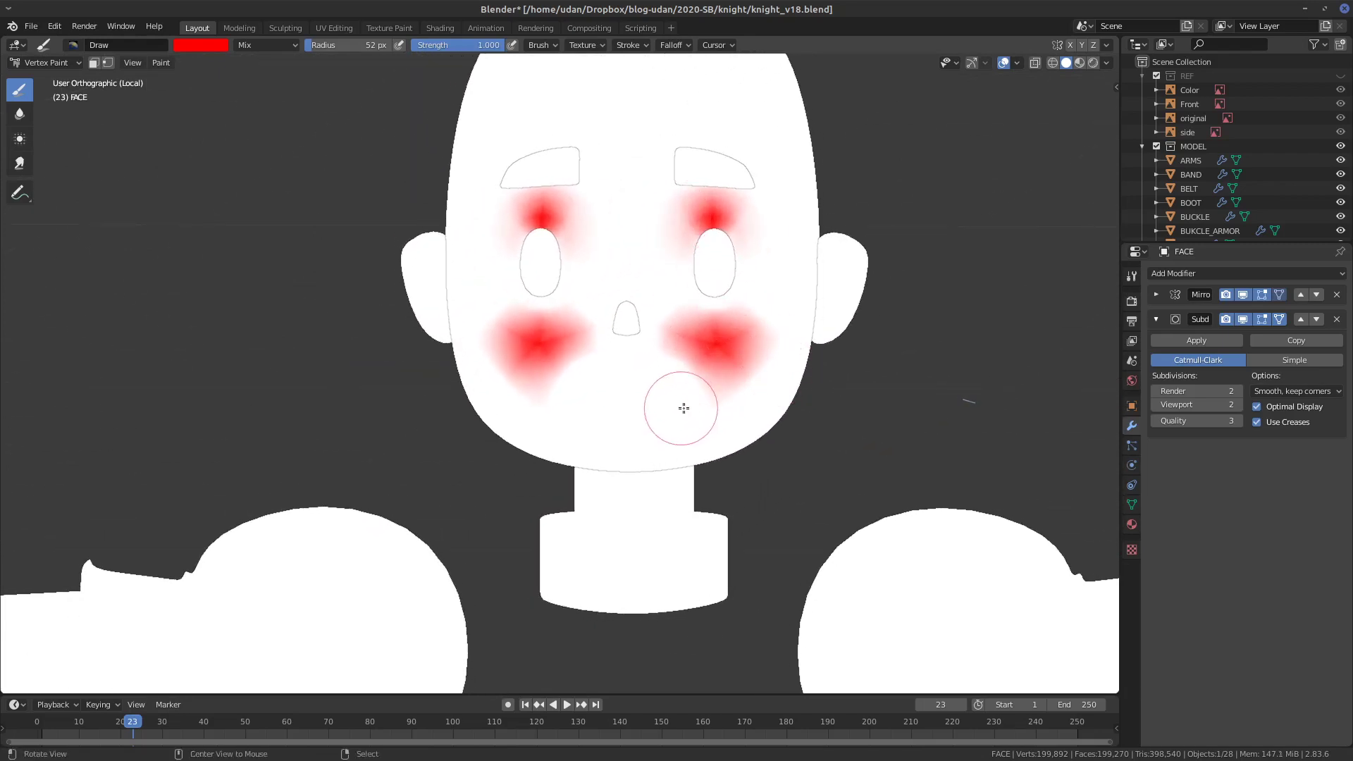
pyautogui.moveTo(683, 407)
pyautogui.mouseDown(button='middle')
pyautogui.moveTo(698, 404)
pyautogui.moveTo(684, 401)
pyautogui.mouseUp(button='middle')
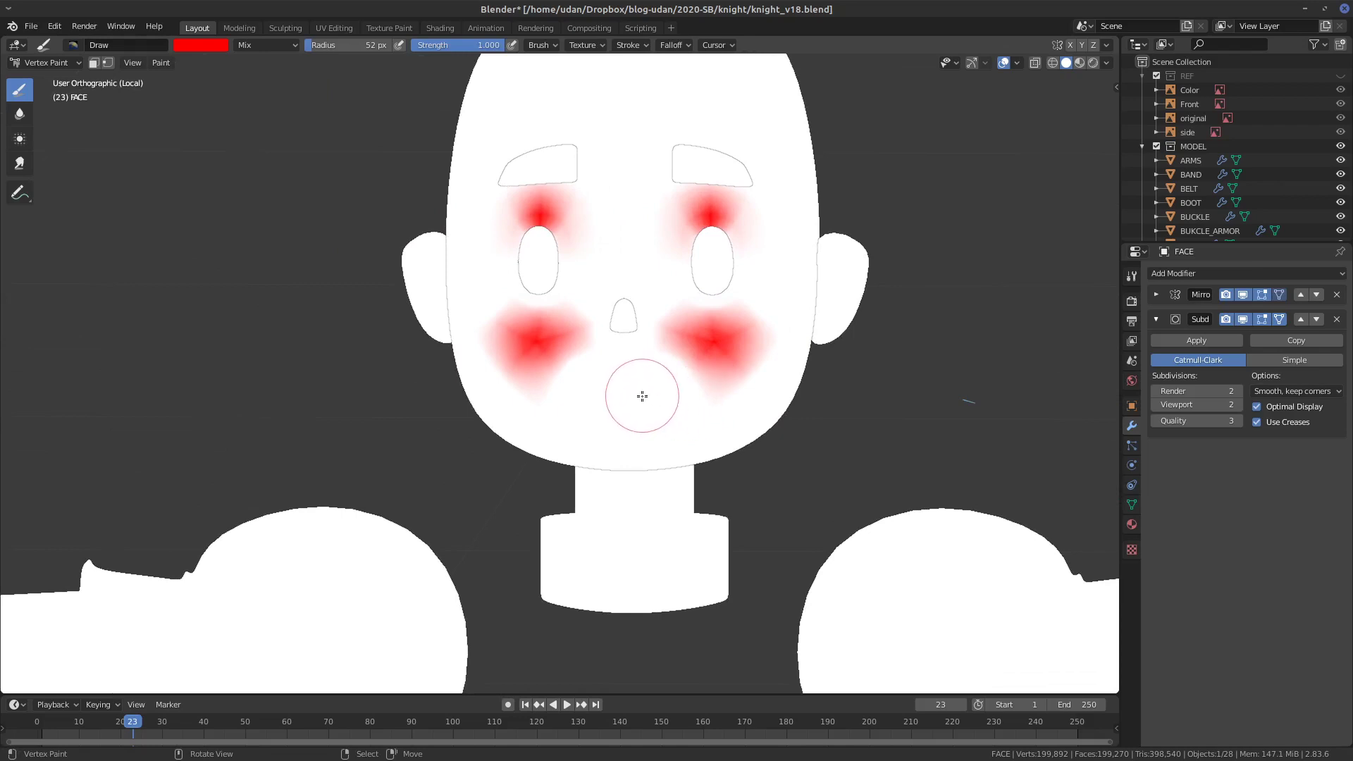
pyautogui.press('Tab')
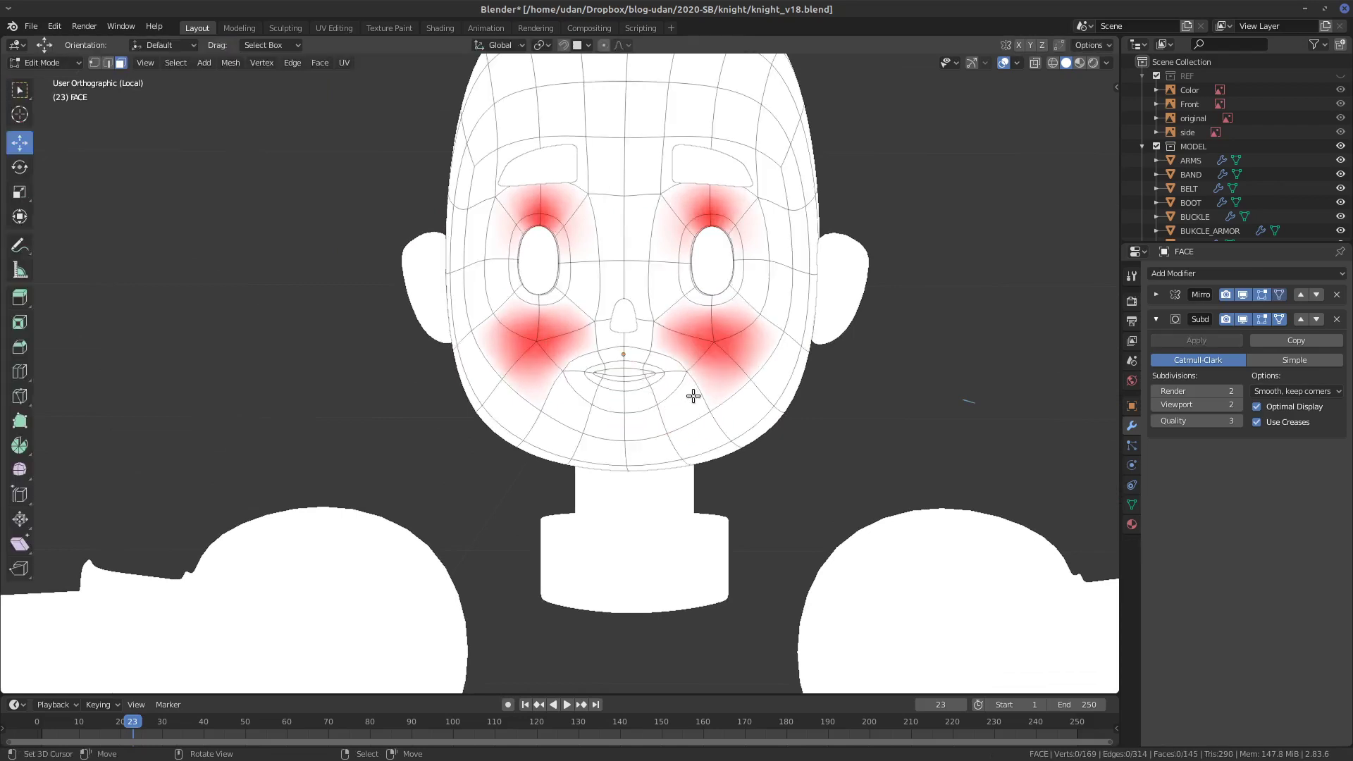
pyautogui.press('Tab')
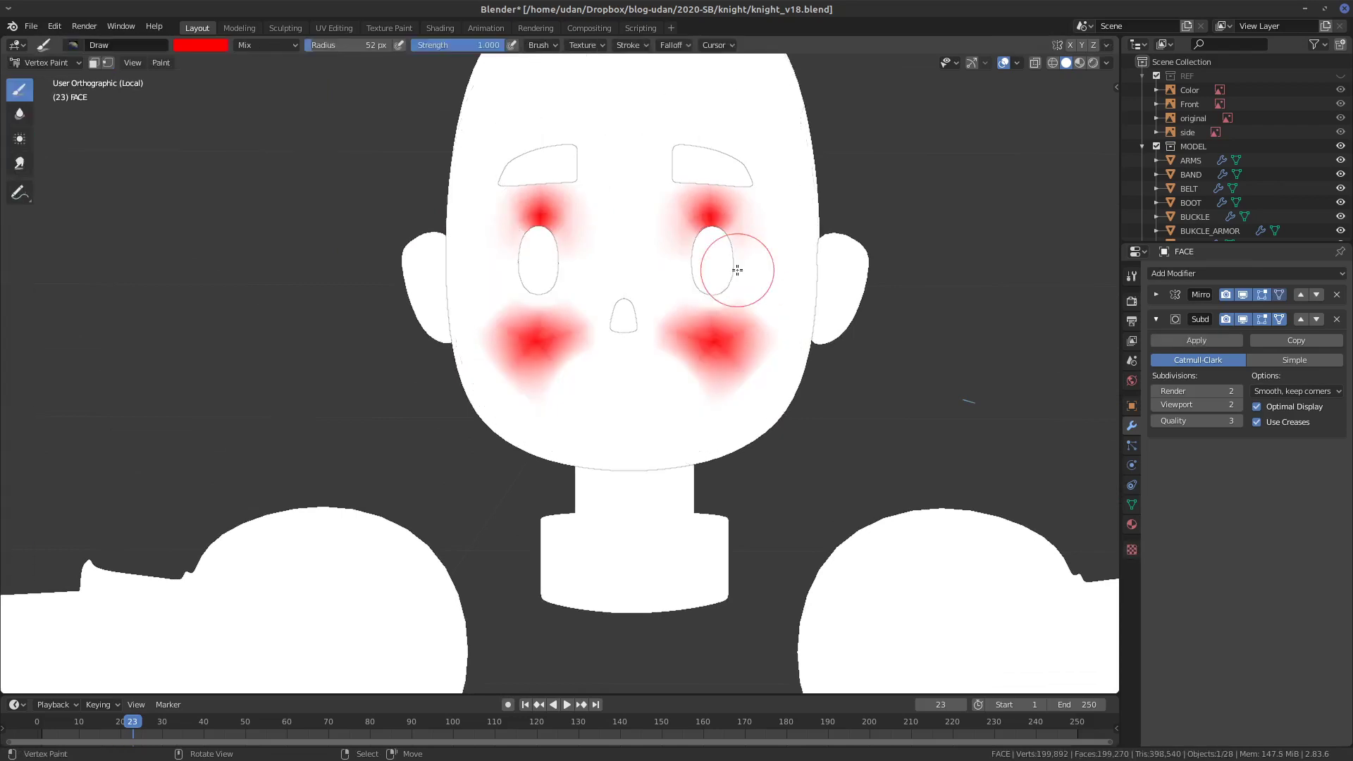
# - Set the brush color to white and paint over the red patches above both eyes
pyautogui.click(201, 45)
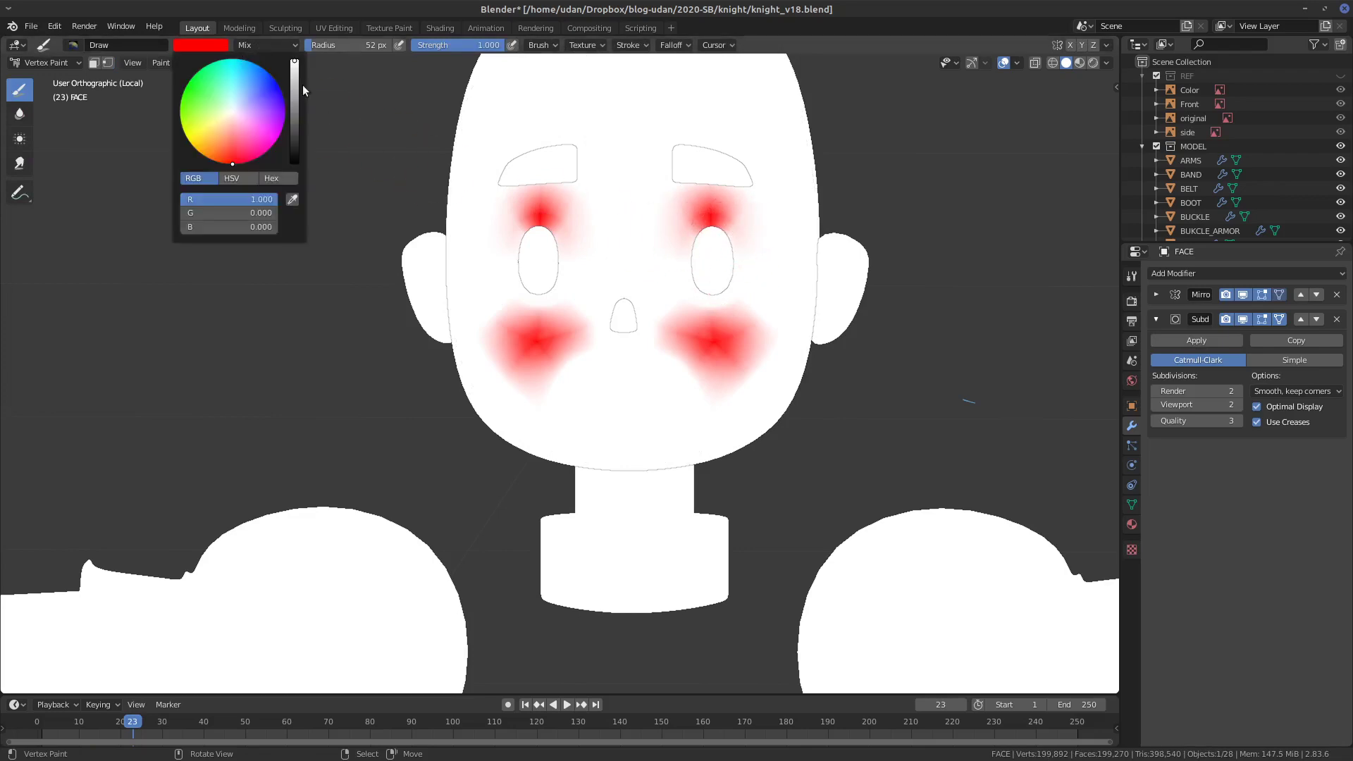
pyautogui.click(233, 110)
pyautogui.moveTo(704, 180); pyautogui.dragTo(768, 298)
pyautogui.press('KP_1')
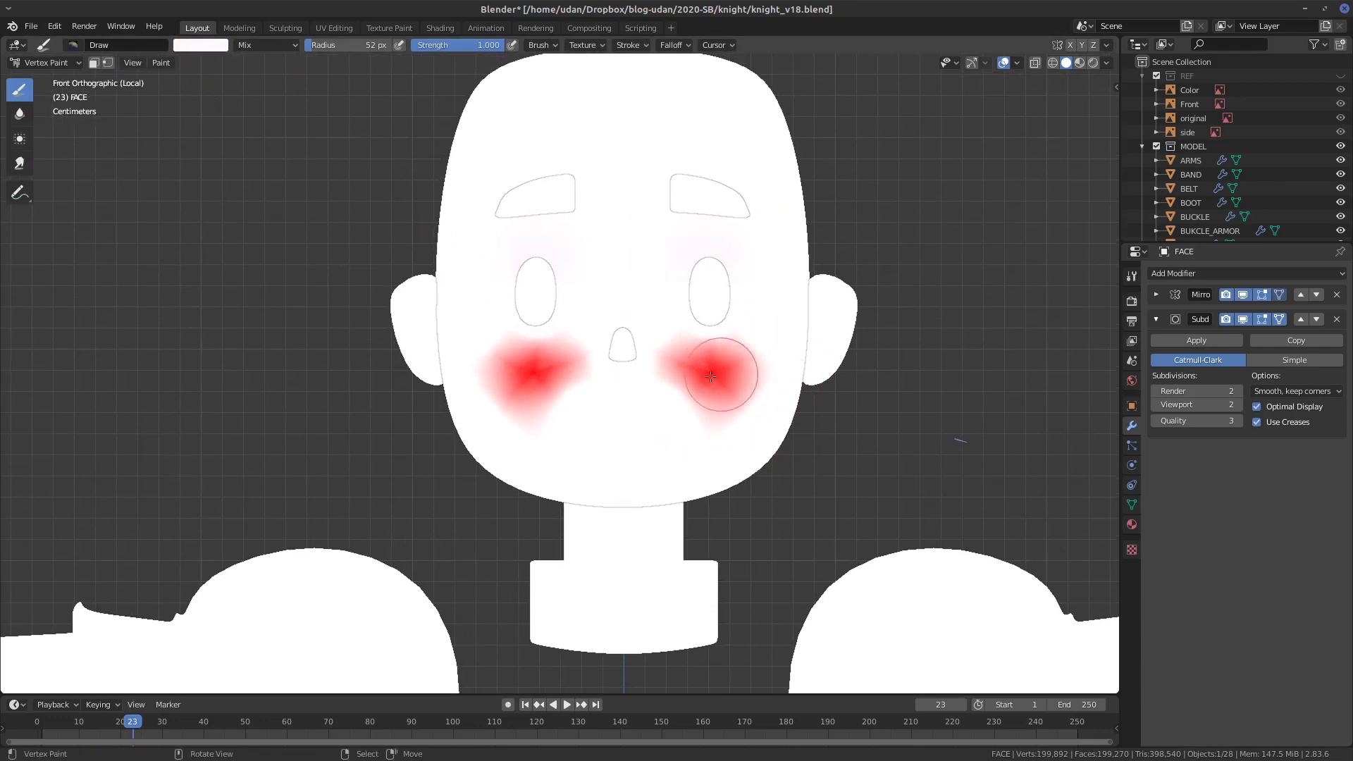
# - Extend the red cheek blush toward the nose, temples and jaw, lowering the brush strength to 0.385 and then 0.215
pyautogui.click(204, 44)
pyautogui.moveTo(277, 117); pyautogui.dragTo(234, 188)
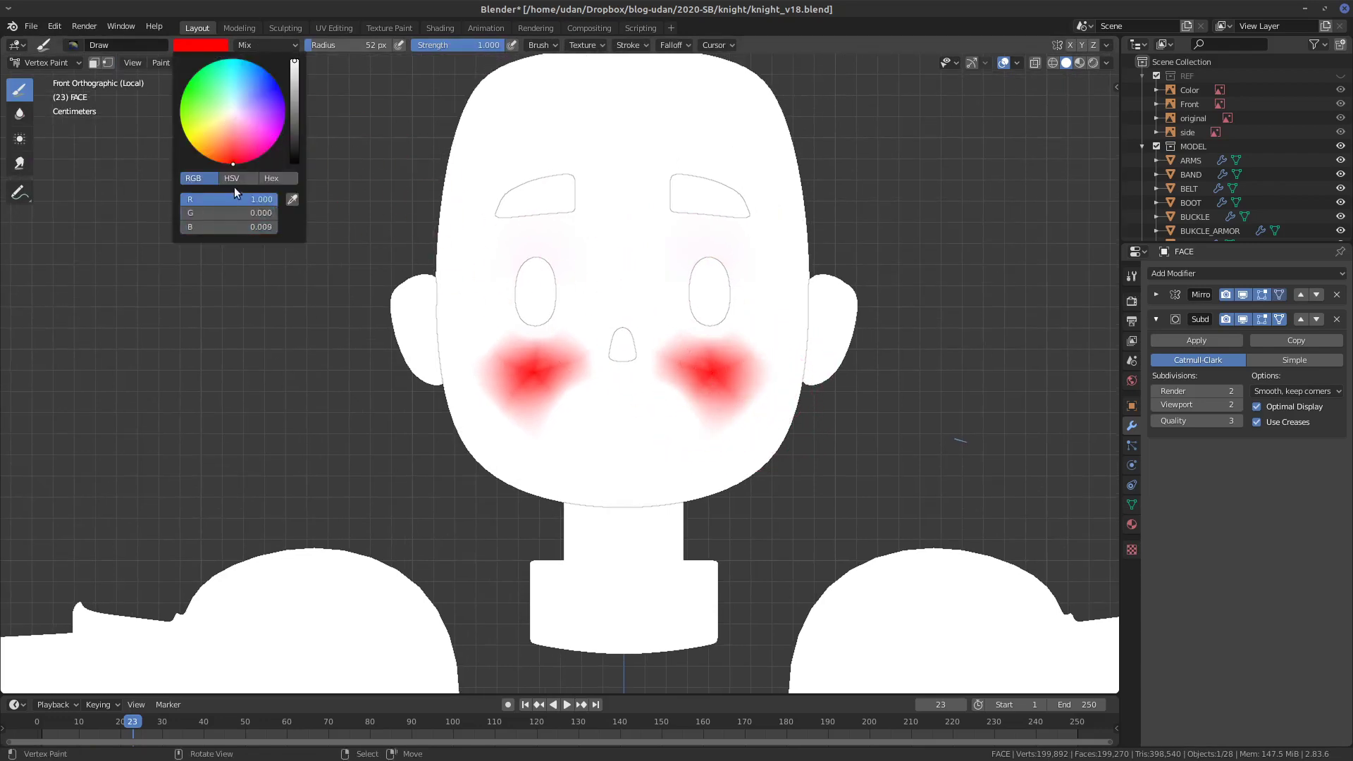
pyautogui.moveTo(743, 372); pyautogui.dragTo(752, 362)
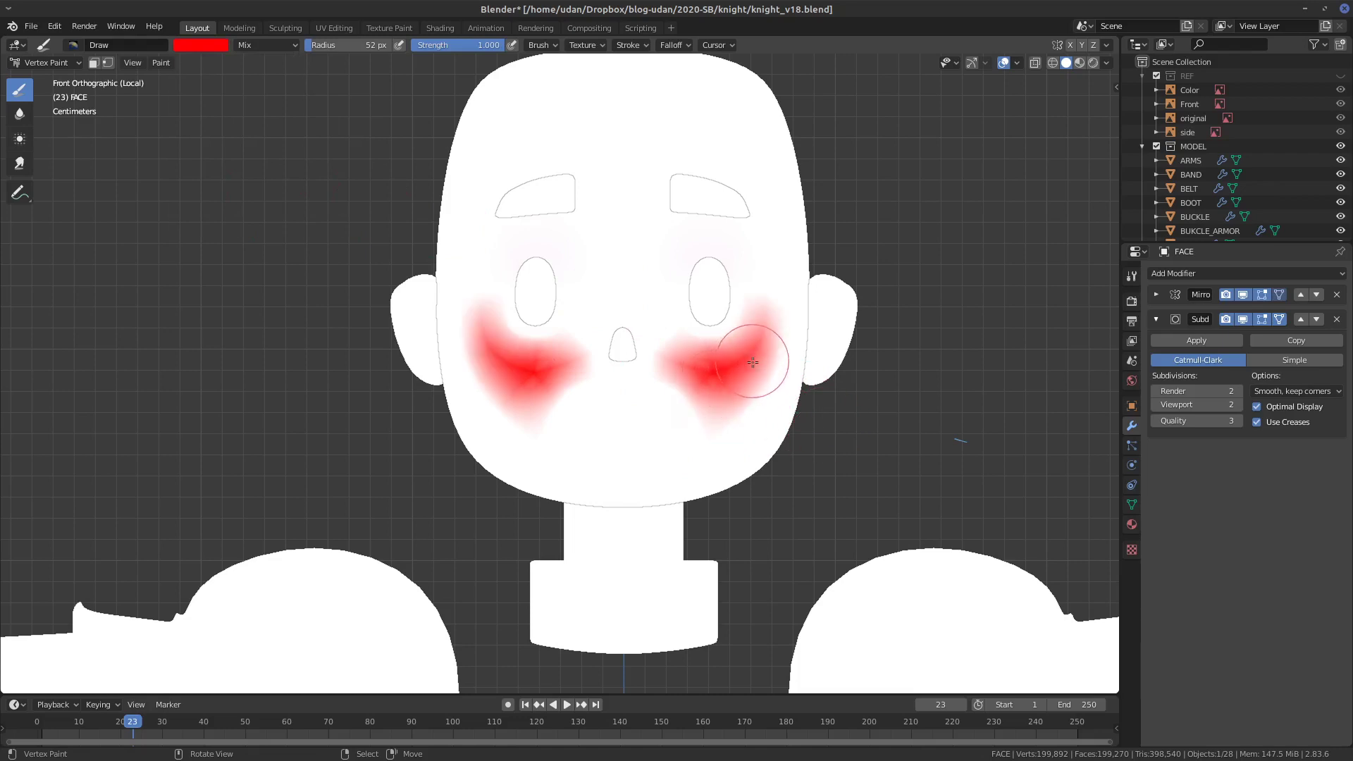
pyautogui.hotkey('ctrl', 'z')
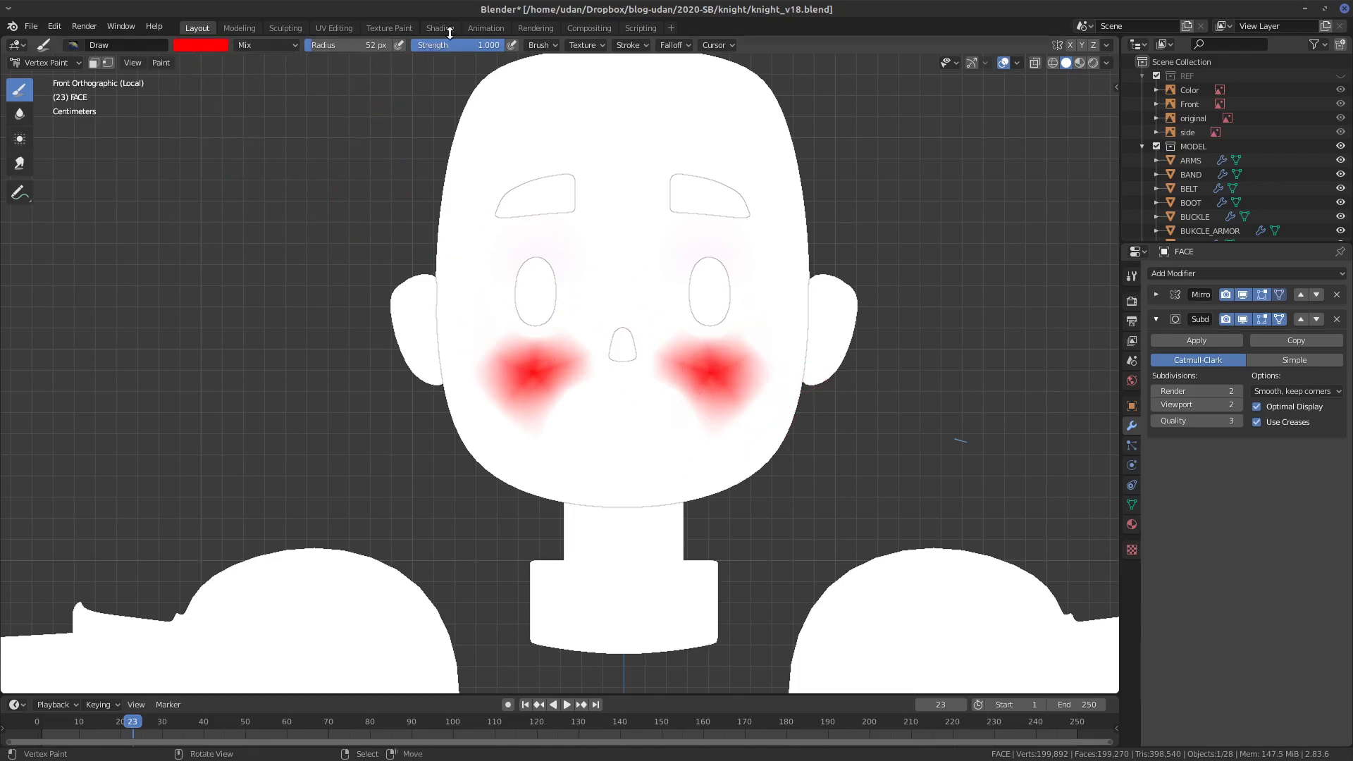
pyautogui.moveTo(482, 47); pyautogui.dragTo(442, 53)
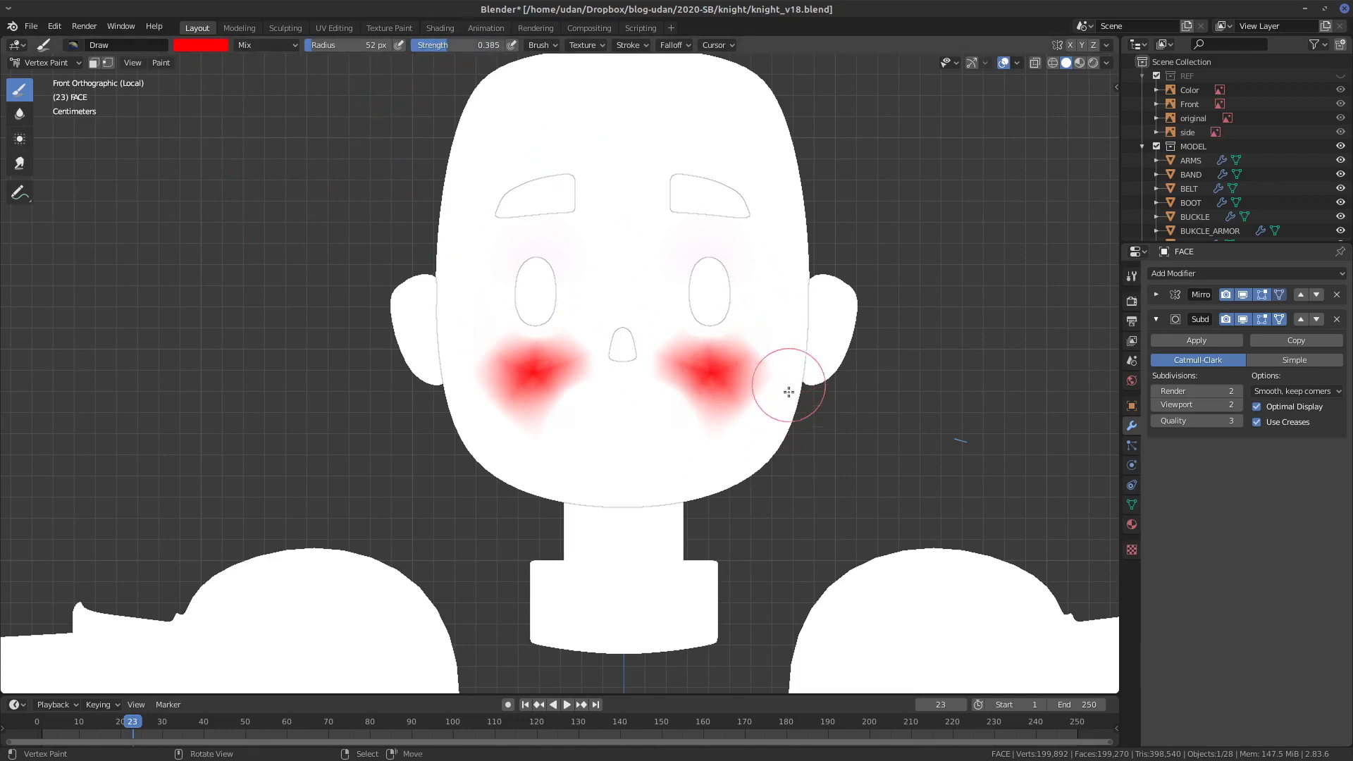
pyautogui.moveTo(789, 383)
pyautogui.mouseDown()
pyautogui.moveTo(756, 339)
pyautogui.moveTo(757, 357)
pyautogui.moveTo(764, 324)
pyautogui.moveTo(641, 353)
pyautogui.moveTo(681, 359)
pyautogui.mouseUp()
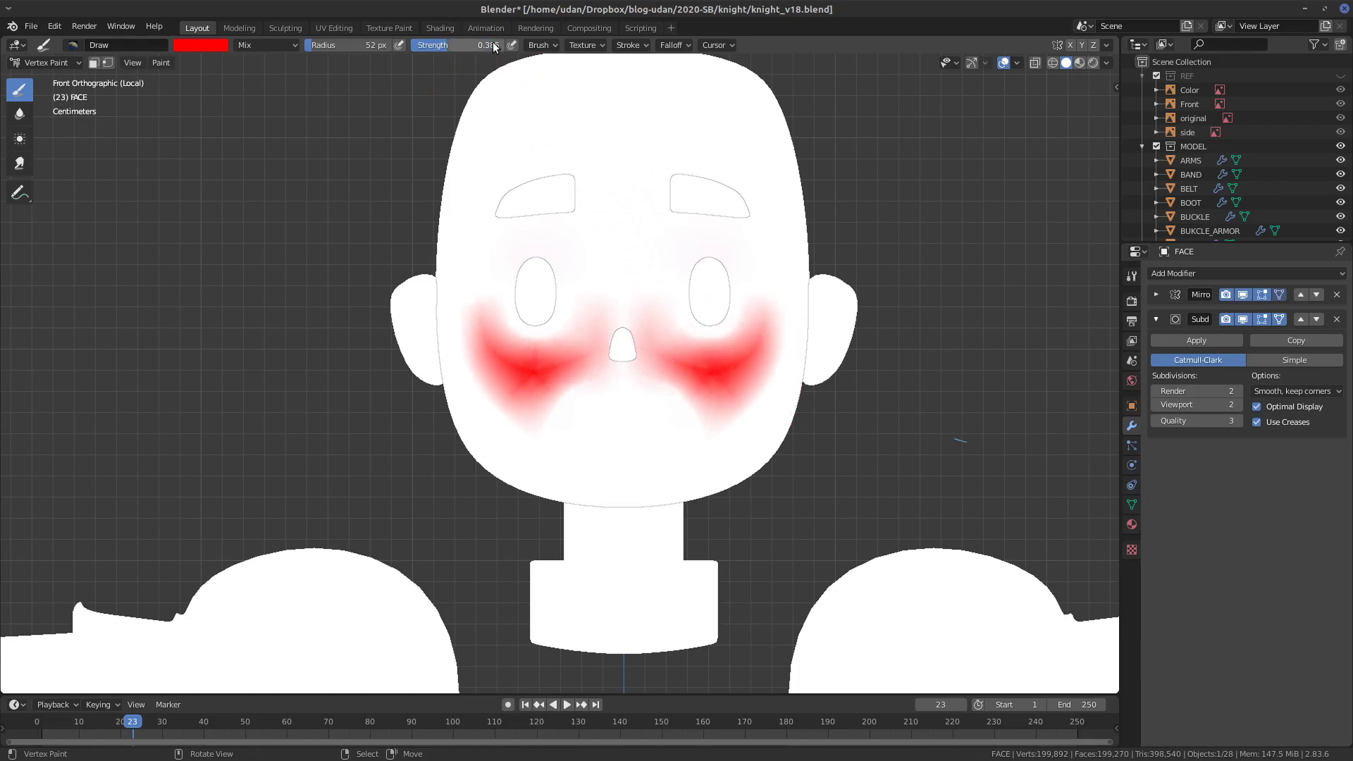
pyautogui.moveTo(772, 328)
pyautogui.mouseDown()
pyautogui.moveTo(755, 287)
pyautogui.moveTo(771, 247)
pyautogui.mouseUp()
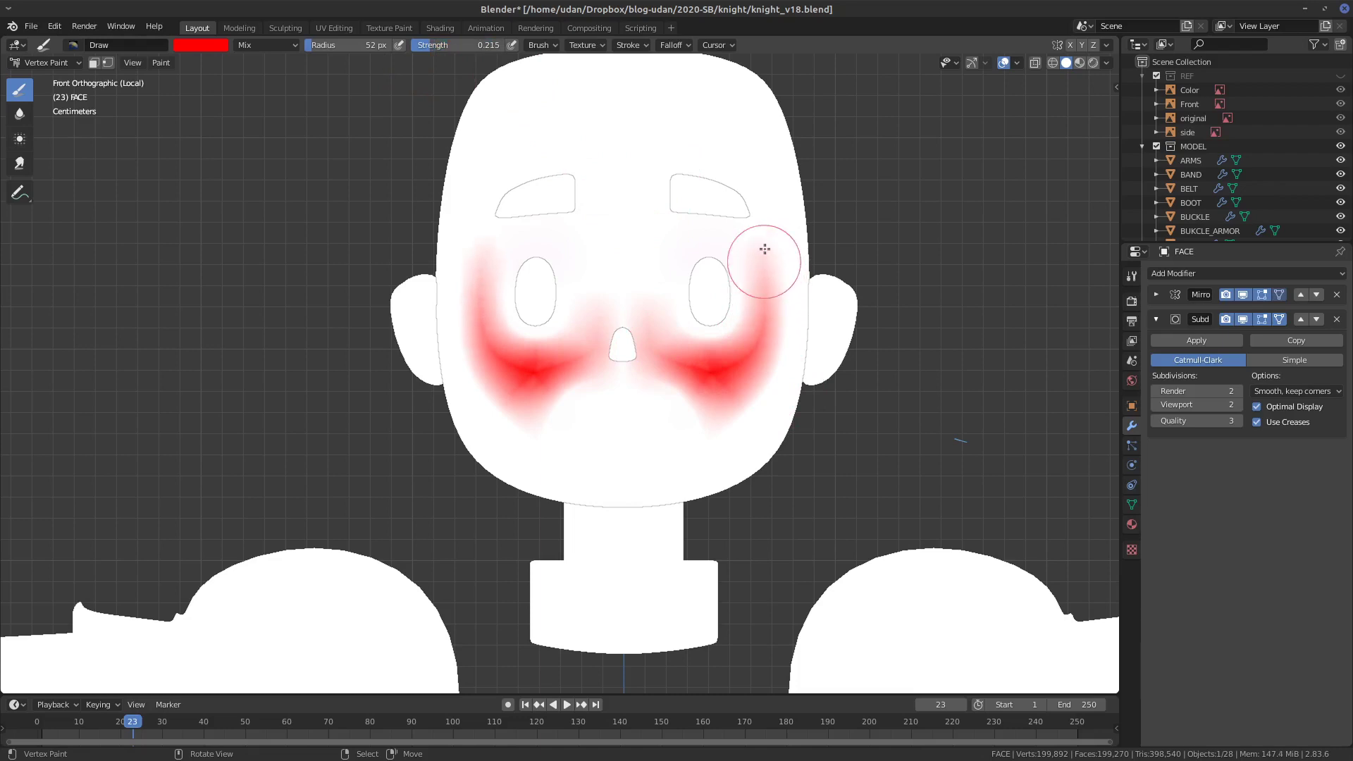
pyautogui.moveTo(700, 400)
pyautogui.mouseDown()
pyautogui.moveTo(737, 442)
pyautogui.moveTo(780, 298)
pyautogui.mouseUp()
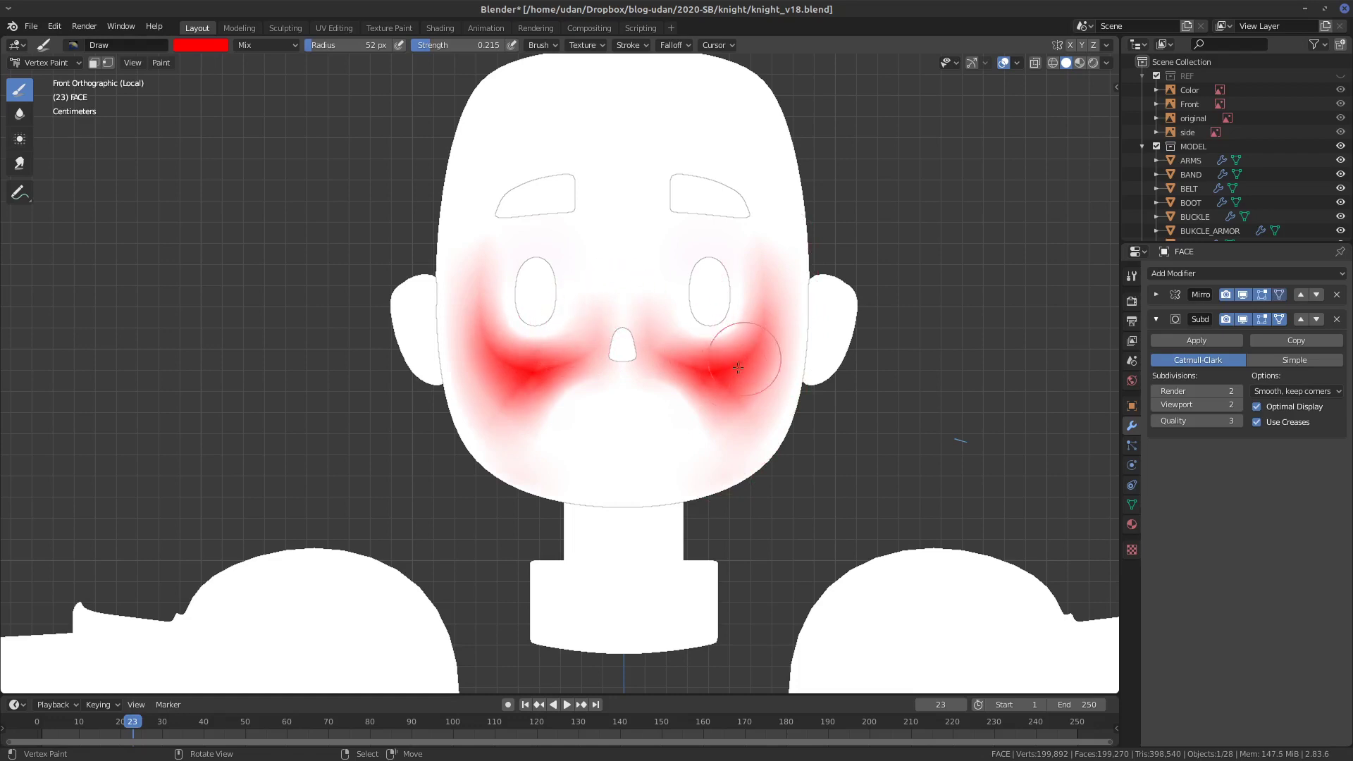
# - Choose a muted dark red at brush strength 1.000 and paint the area above both eyes, undoing the first stroke
pyautogui.click(201, 44)
pyautogui.click(293, 112)
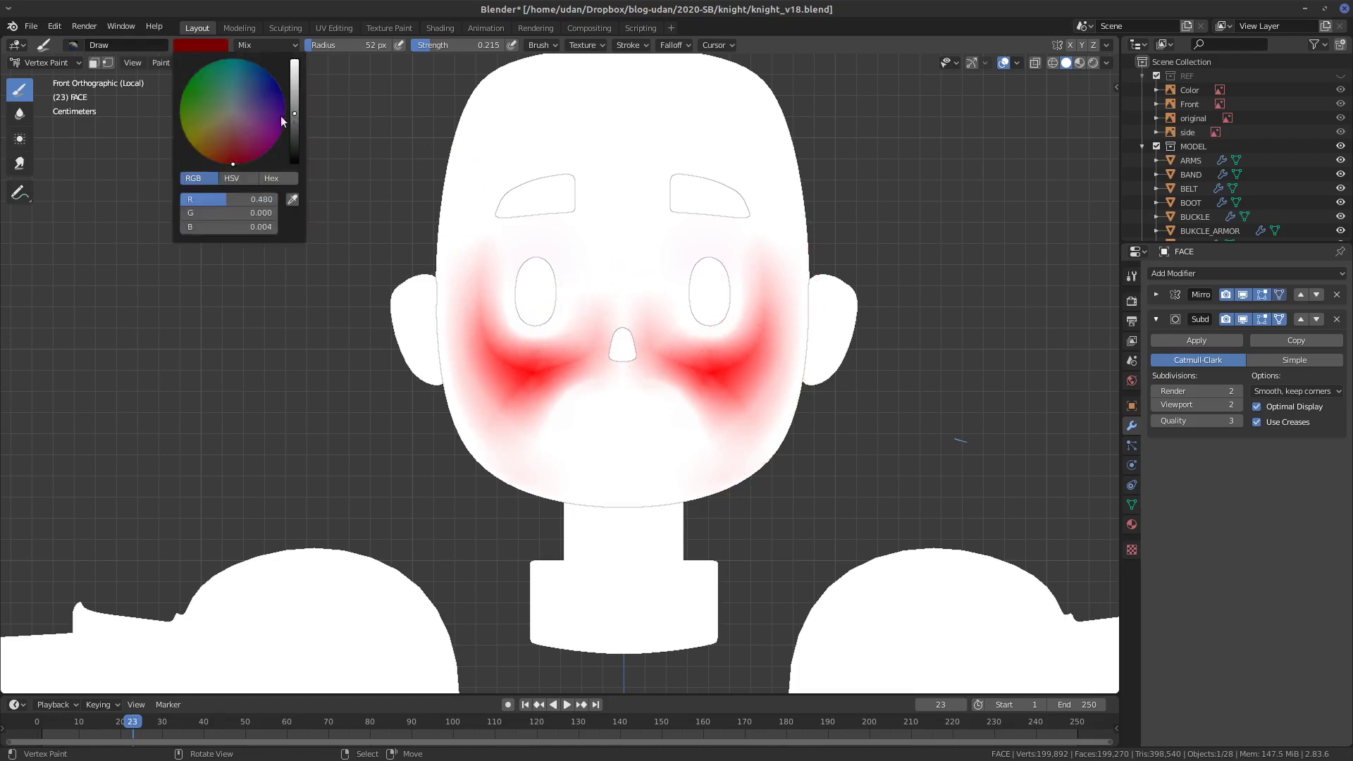
pyautogui.click(239, 117)
pyautogui.click(236, 125)
pyautogui.moveTo(293, 126); pyautogui.dragTo(292, 96)
pyautogui.click(235, 143)
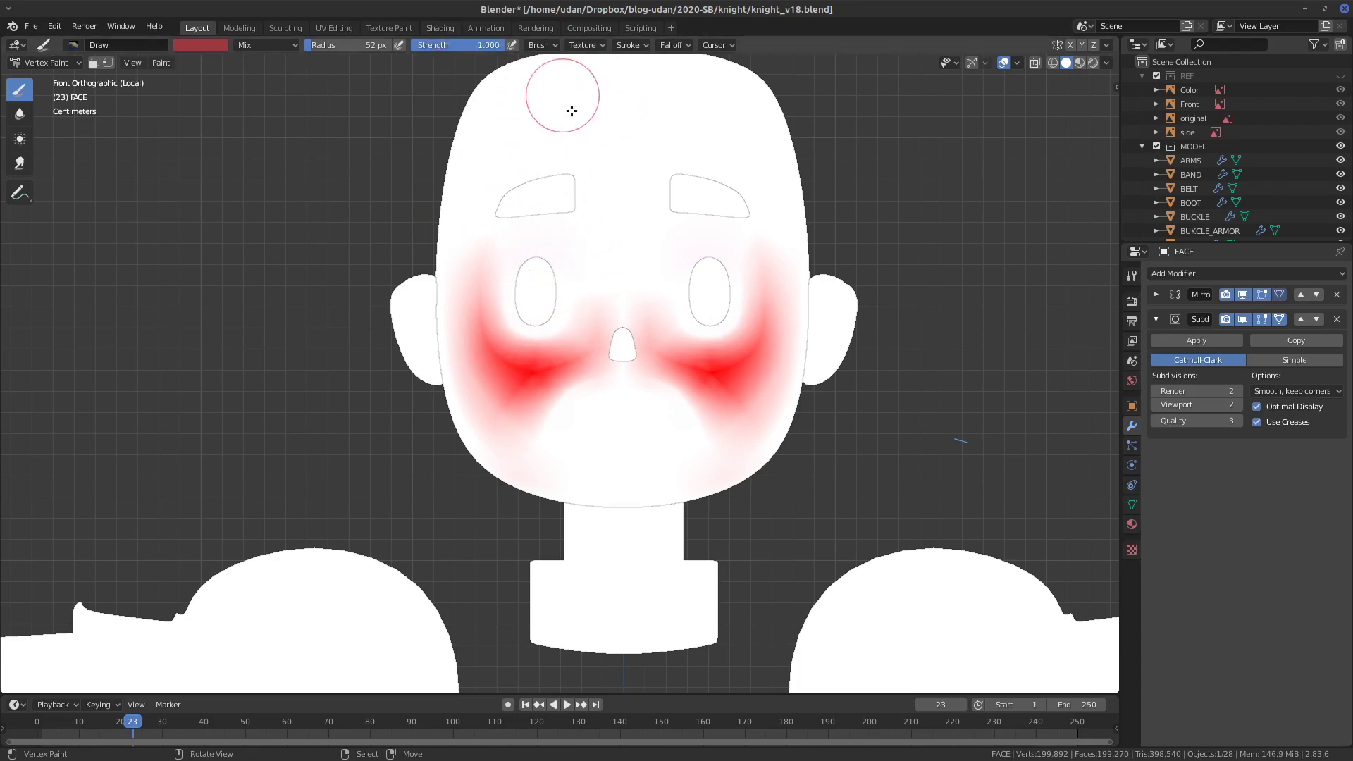
pyautogui.moveTo(702, 250)
pyautogui.mouseDown()
pyautogui.moveTo(737, 248)
pyautogui.moveTo(753, 292)
pyautogui.mouseUp()
pyautogui.hotkey('ctrl', 'z')
pyautogui.hotkey('ctrl', 'shift', 'z')
pyautogui.hotkey('ctrl', 'z')
pyautogui.moveTo(716, 247)
pyautogui.mouseDown()
pyautogui.moveTo(690, 252)
pyautogui.moveTo(696, 272)
pyautogui.mouseUp()
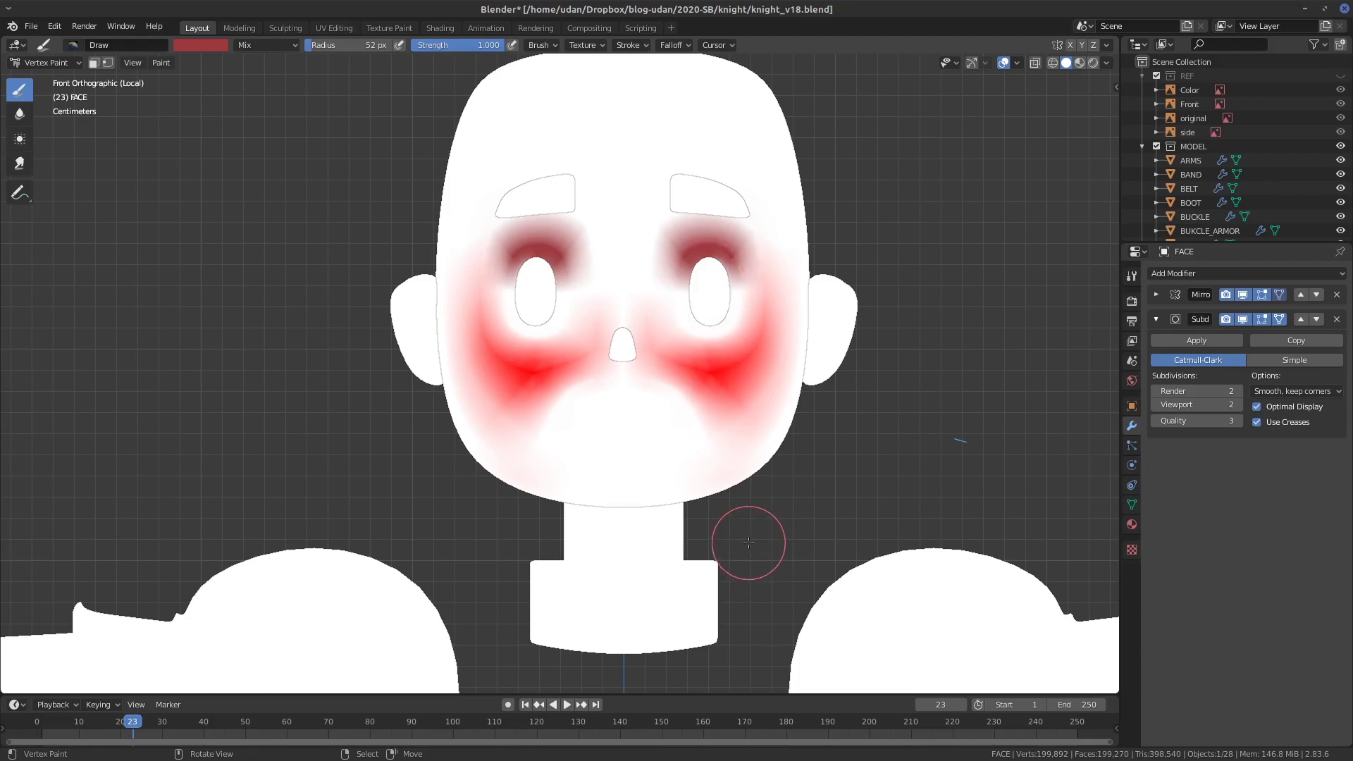
# - Brighten the brush color to RGB 1.000, 0.359, 0.397 and paint over the dark eyelid patches at strength 0.459
pyautogui.moveTo(853, 395)
pyautogui.mouseDown(button='middle')
pyautogui.moveTo(655, 398)
pyautogui.moveTo(849, 401)
pyautogui.mouseUp(button='middle')
pyautogui.press('KP_1')
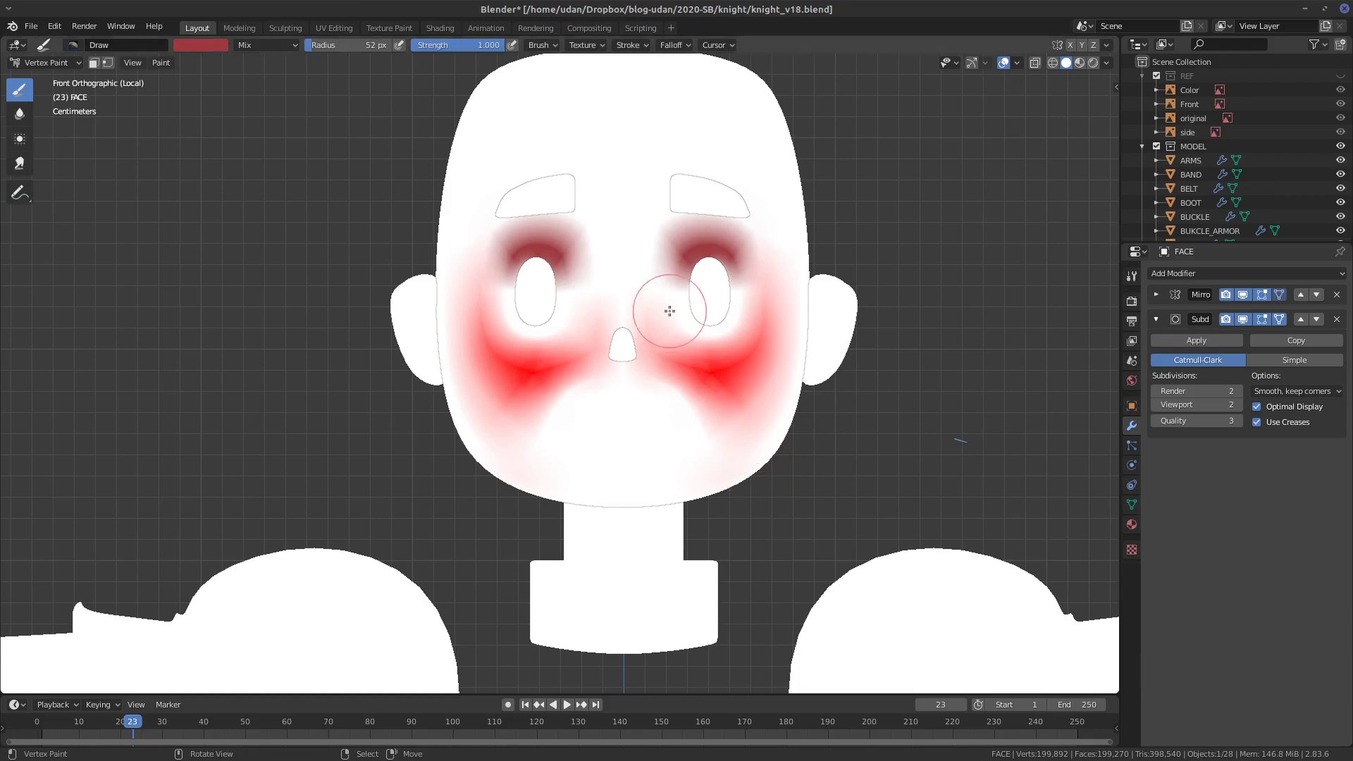
pyautogui.click(227, 44)
pyautogui.moveTo(294, 106); pyautogui.dragTo(300, 57)
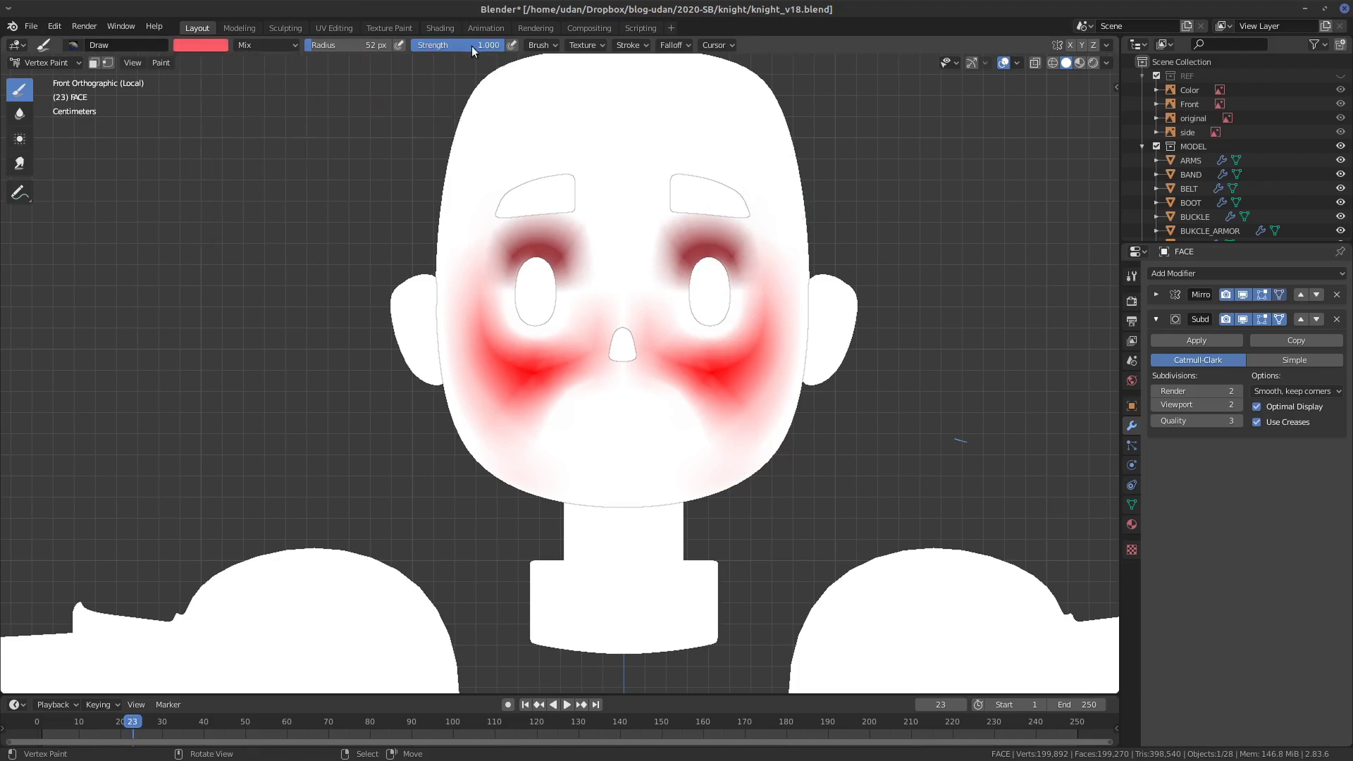
pyautogui.click(453, 105)
pyautogui.moveTo(666, 236)
pyautogui.mouseDown()
pyautogui.moveTo(705, 243)
pyautogui.moveTo(718, 264)
pyautogui.mouseUp()
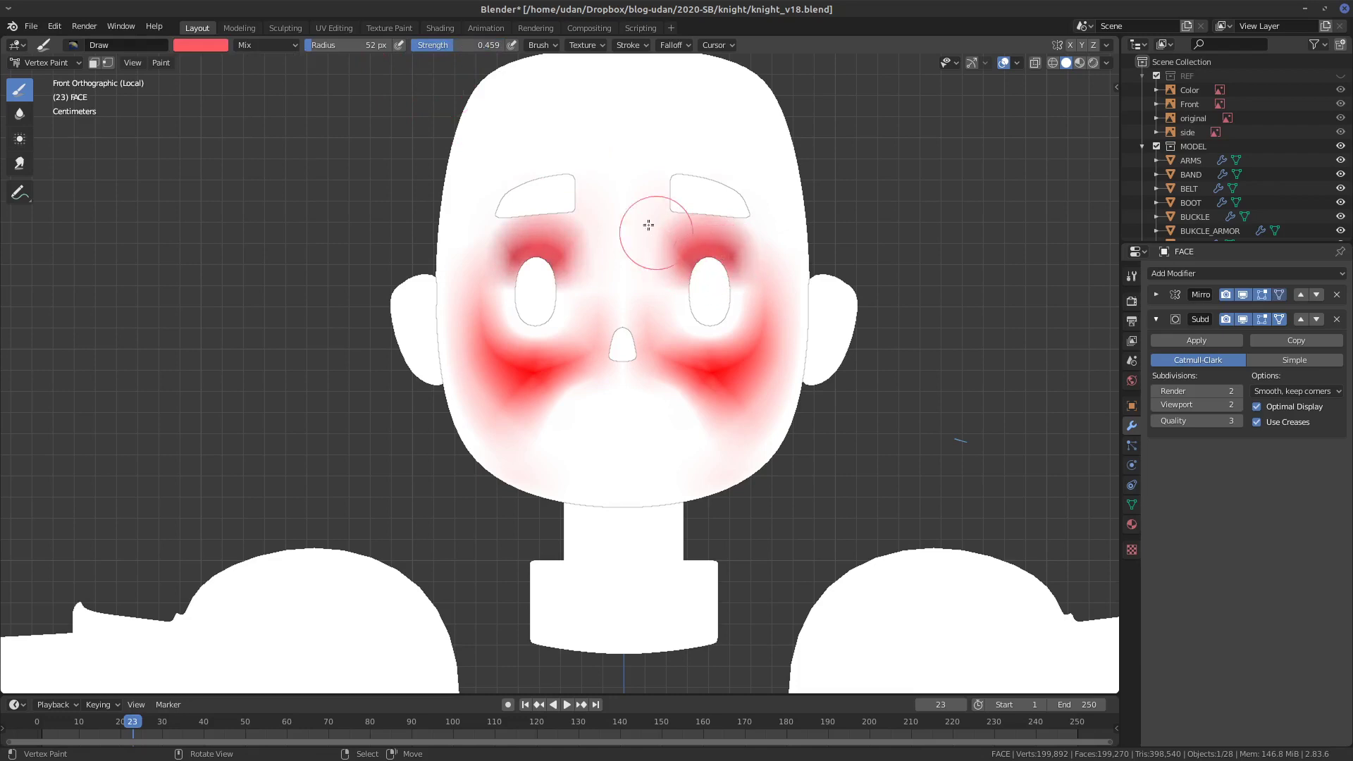
# - Set the brush color to pale pink and soften the red patches above both eyes
pyautogui.click(215, 45)
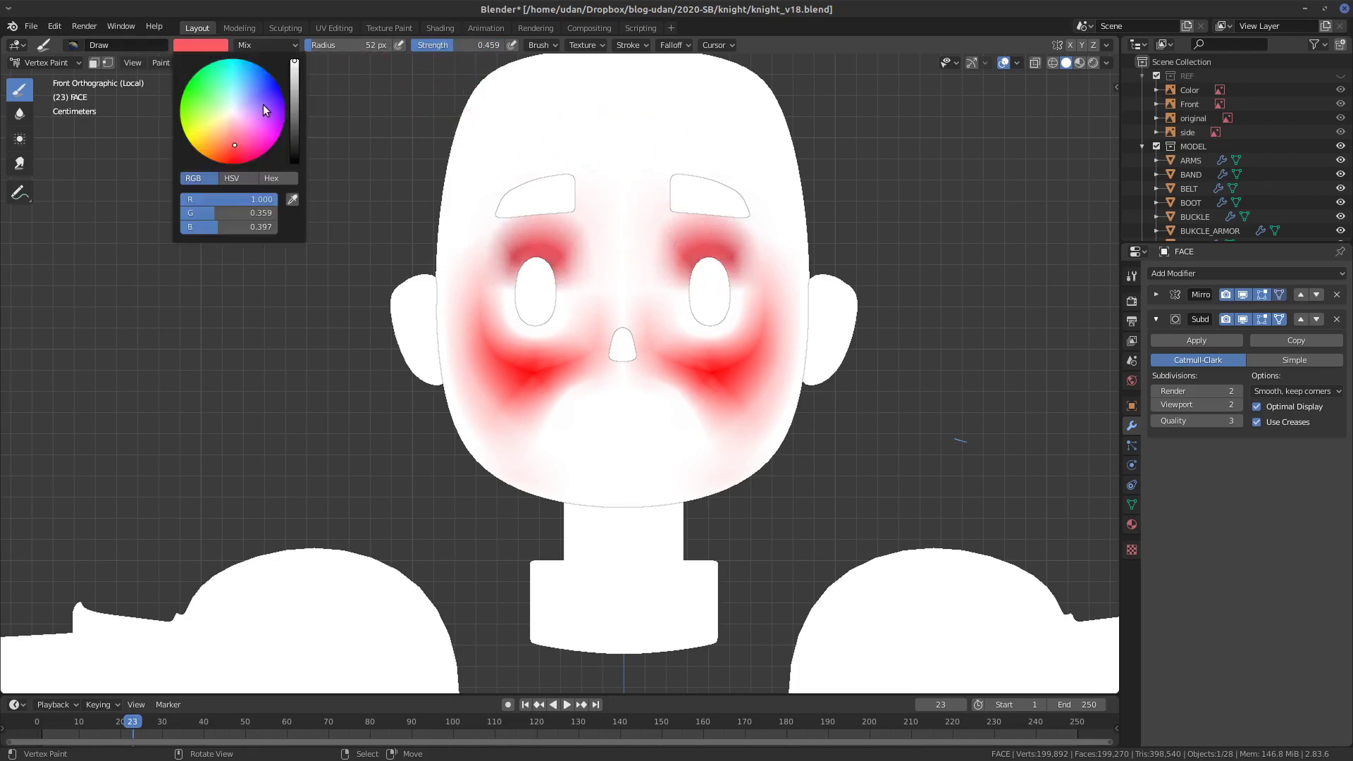
pyautogui.moveTo(264, 110); pyautogui.dragTo(235, 122)
pyautogui.moveTo(702, 259)
pyautogui.mouseDown()
pyautogui.moveTo(747, 258)
pyautogui.moveTo(733, 248)
pyautogui.moveTo(721, 270)
pyautogui.moveTo(747, 250)
pyautogui.mouseUp()
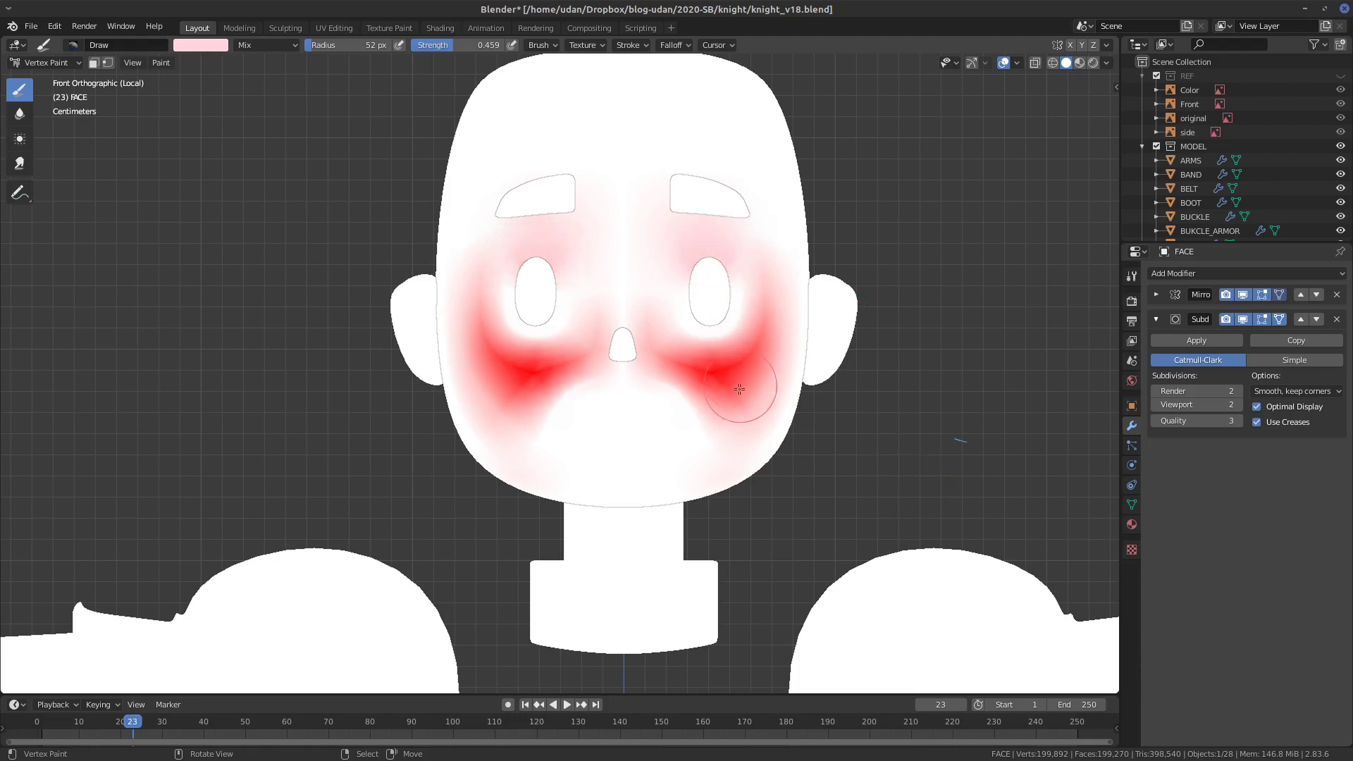
# - Return to Object Mode, select the ears and switch them to Vertex Paint mode
pyautogui.click(74, 63)
pyautogui.click(75, 77)
pyautogui.click(842, 356)
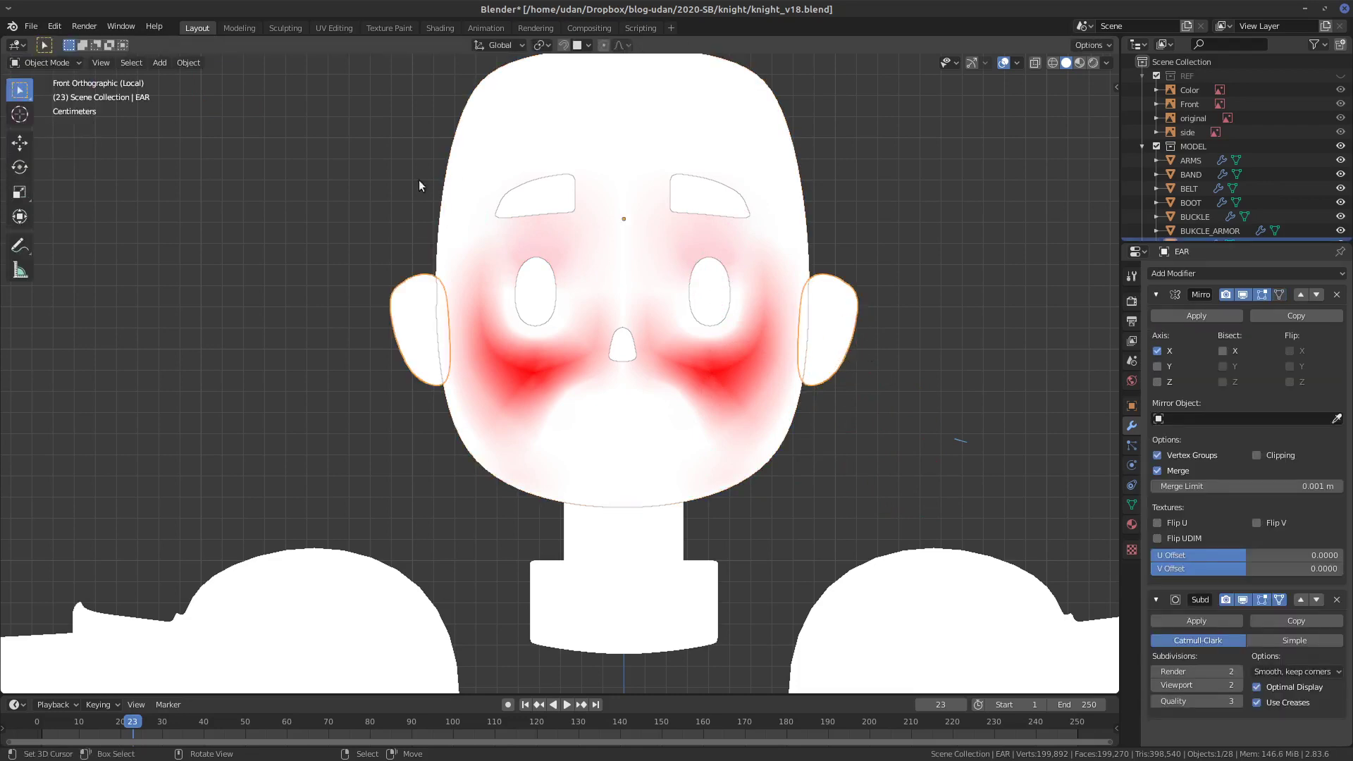
pyautogui.click(46, 63)
pyautogui.click(71, 126)
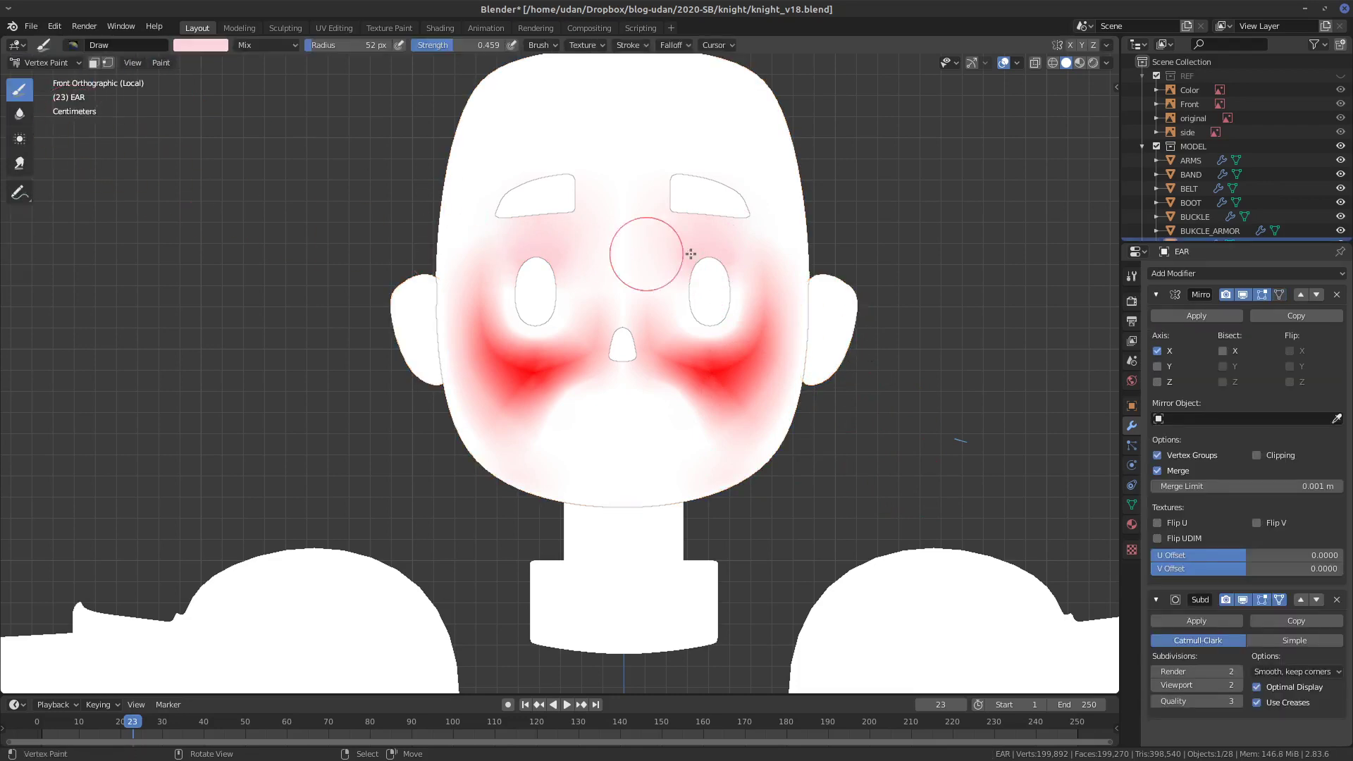
# - Set the brush color to pure red and paint the outer parts of both ears
pyautogui.click(208, 45)
pyautogui.click(234, 166)
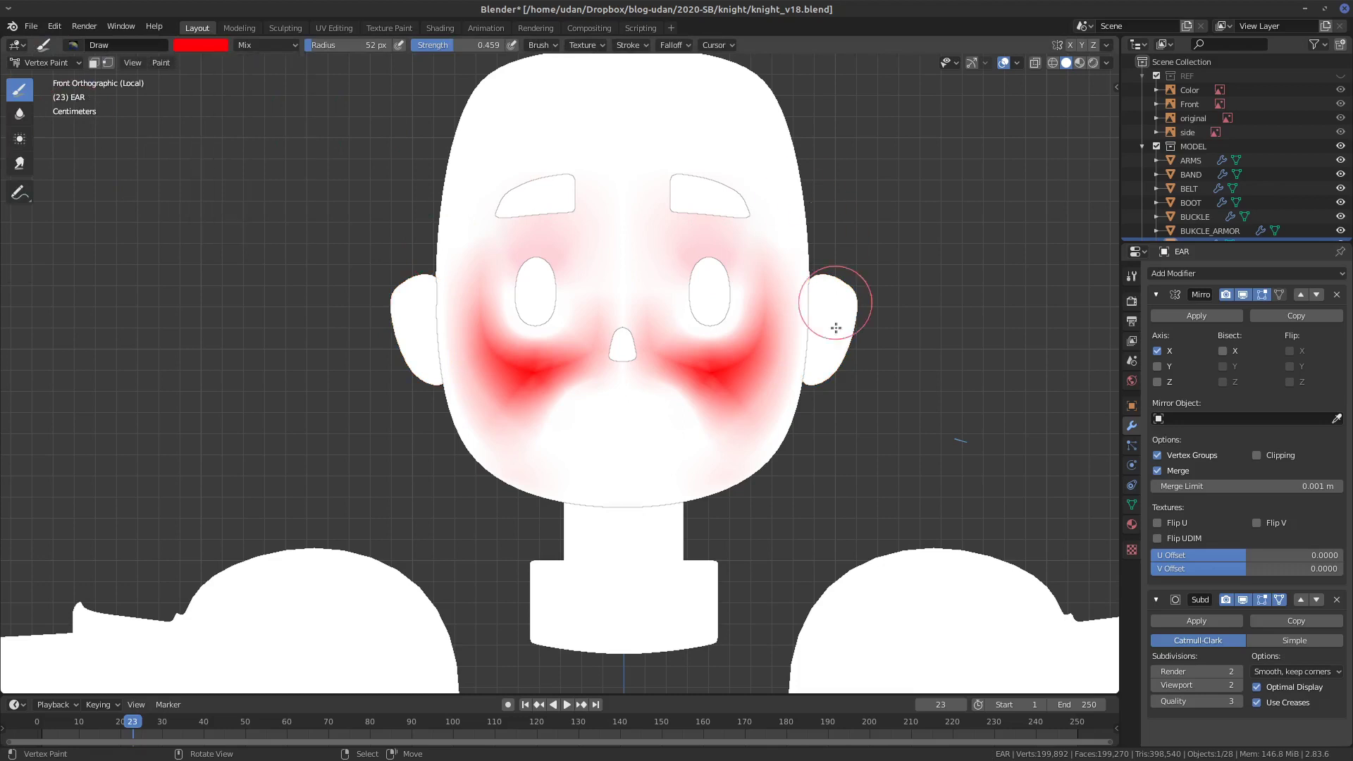
pyautogui.moveTo(832, 303)
pyautogui.mouseDown()
pyautogui.moveTo(841, 348)
pyautogui.moveTo(844, 320)
pyautogui.mouseUp()
pyautogui.moveTo(859, 356); pyautogui.dragTo(804, 356, button='middle')
pyautogui.moveTo(805, 356); pyautogui.dragTo(824, 325)
pyautogui.moveTo(823, 326)
pyautogui.mouseDown(button='middle')
pyautogui.moveTo(833, 349)
pyautogui.moveTo(688, 414)
pyautogui.mouseUp(button='middle')
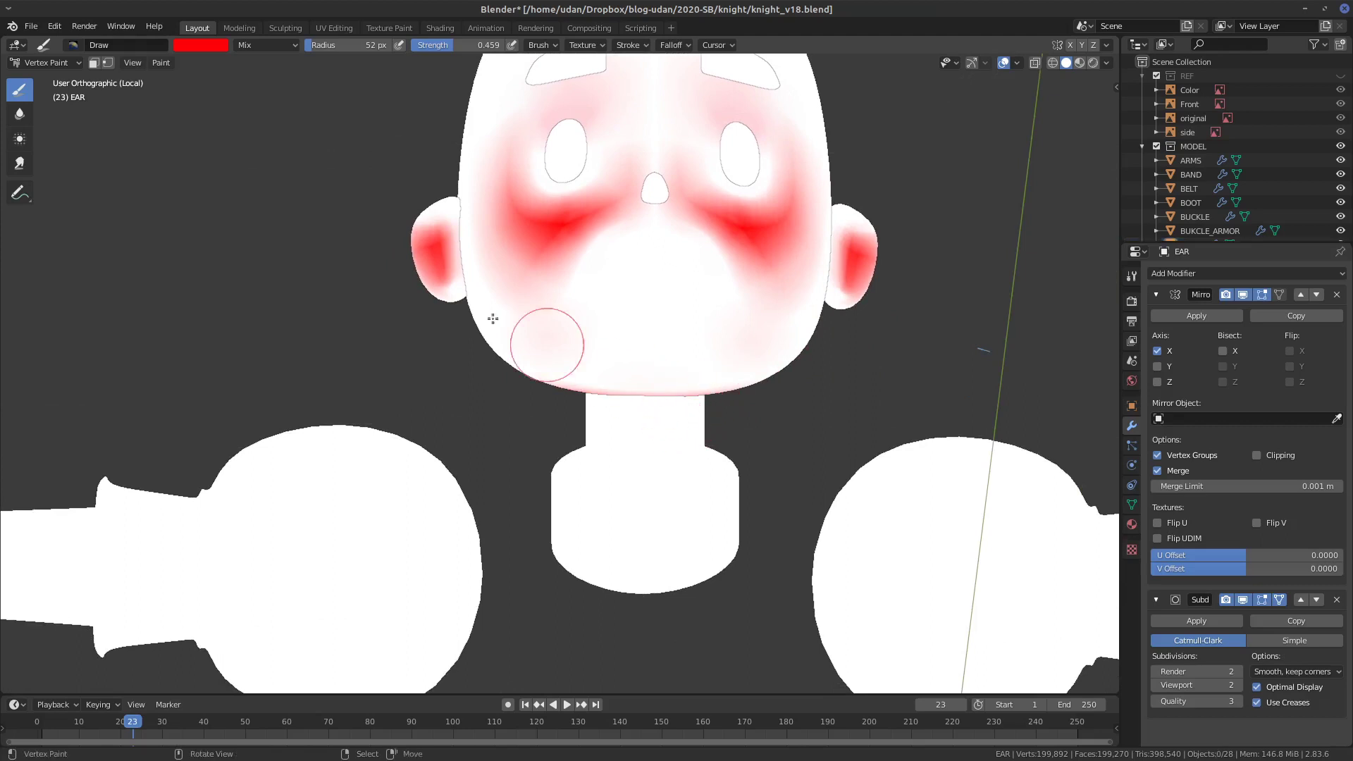
# - Leave Vertex Paint for Object Mode and select the arms mesh
pyautogui.click(72, 64)
pyautogui.click(73, 80)
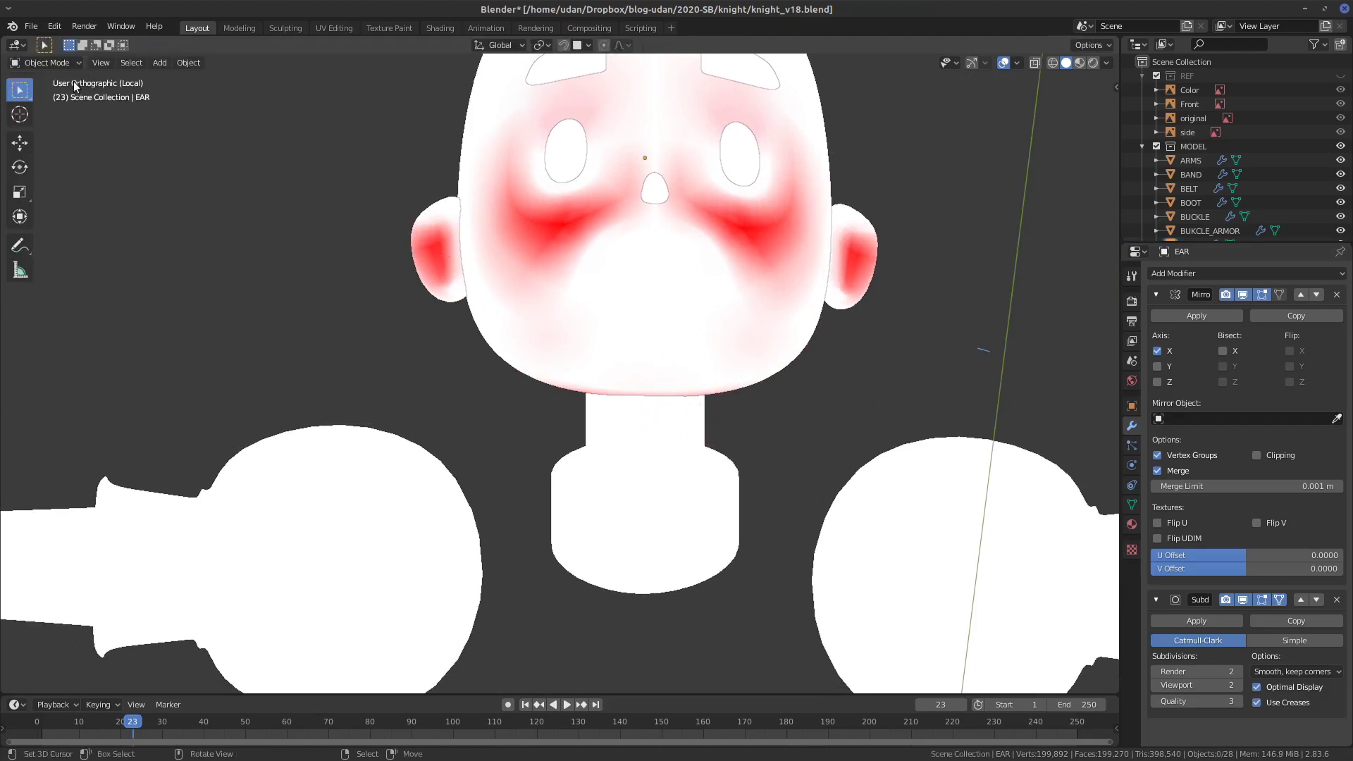
pyautogui.moveTo(801, 549); pyautogui.dragTo(925, 516, button='middle')
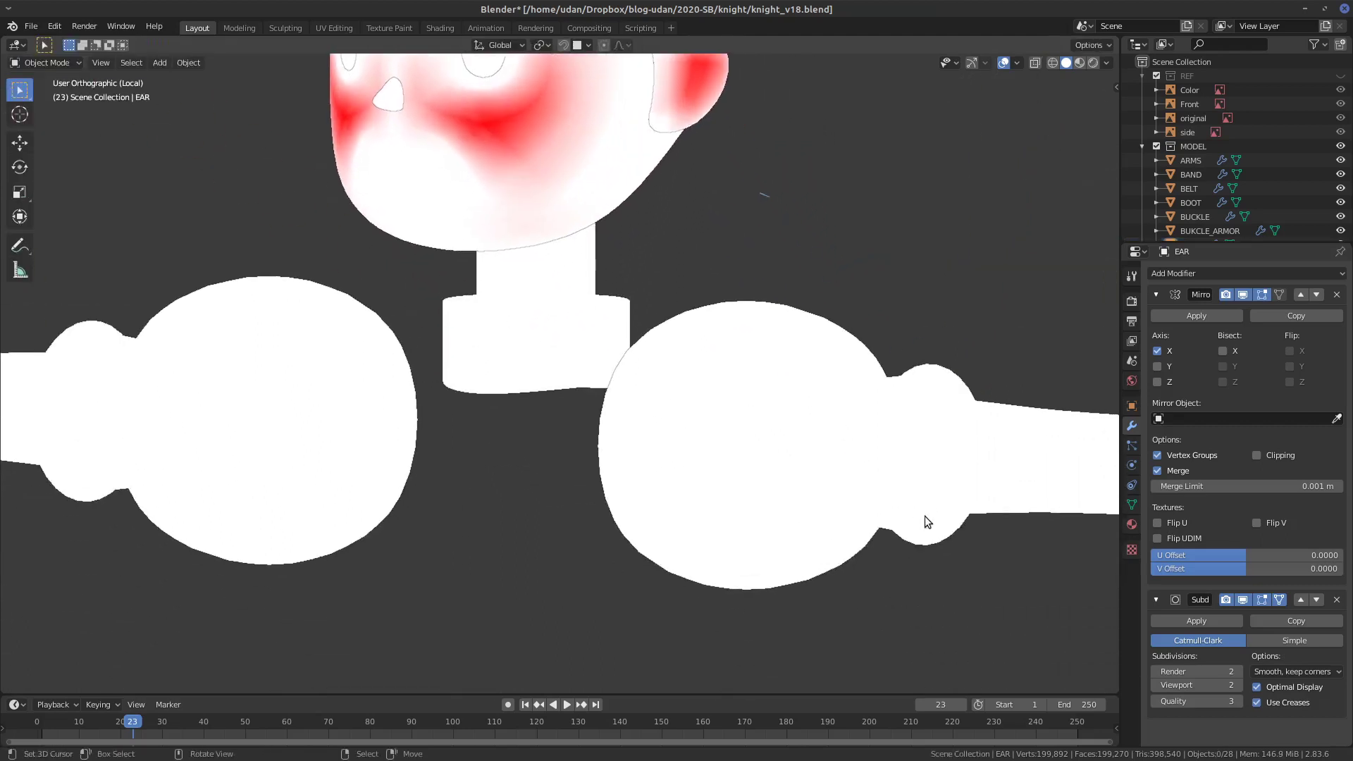
pyautogui.scroll(-4, 966, 536)
pyautogui.click(876, 430)
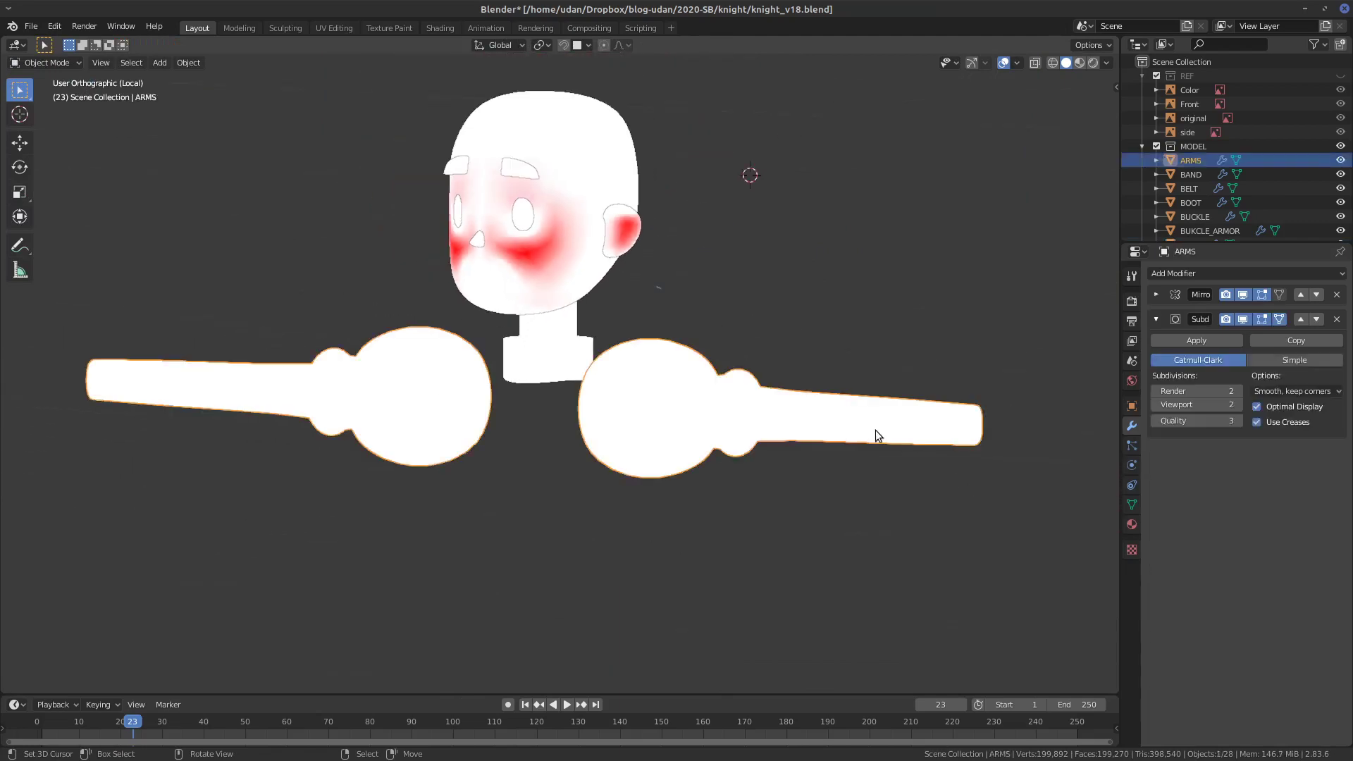
# - Select all faces of the arms mesh in Edit Mode and switch the arms to Vertex Paint mode
pyautogui.click(45, 62)
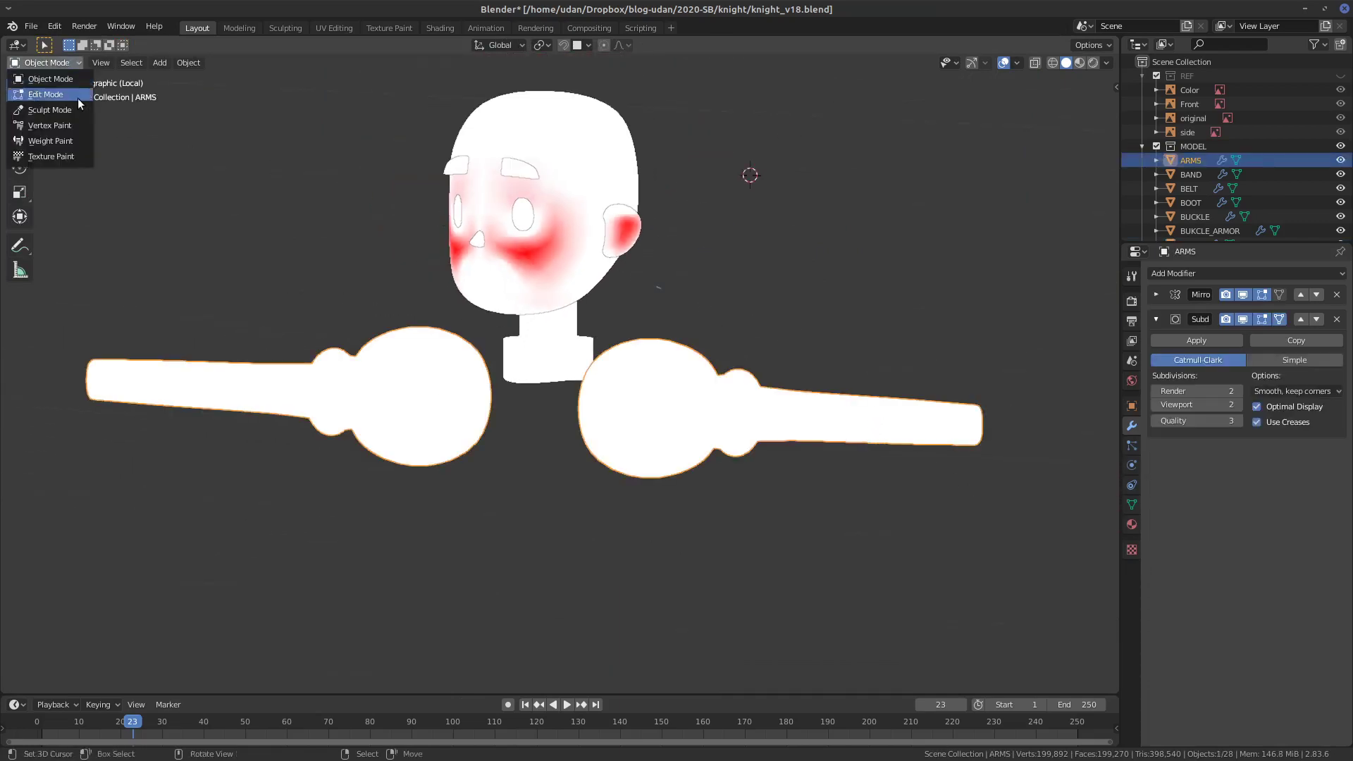
pyautogui.click(71, 126)
pyautogui.moveTo(535, 494); pyautogui.dragTo(616, 457, button='middle')
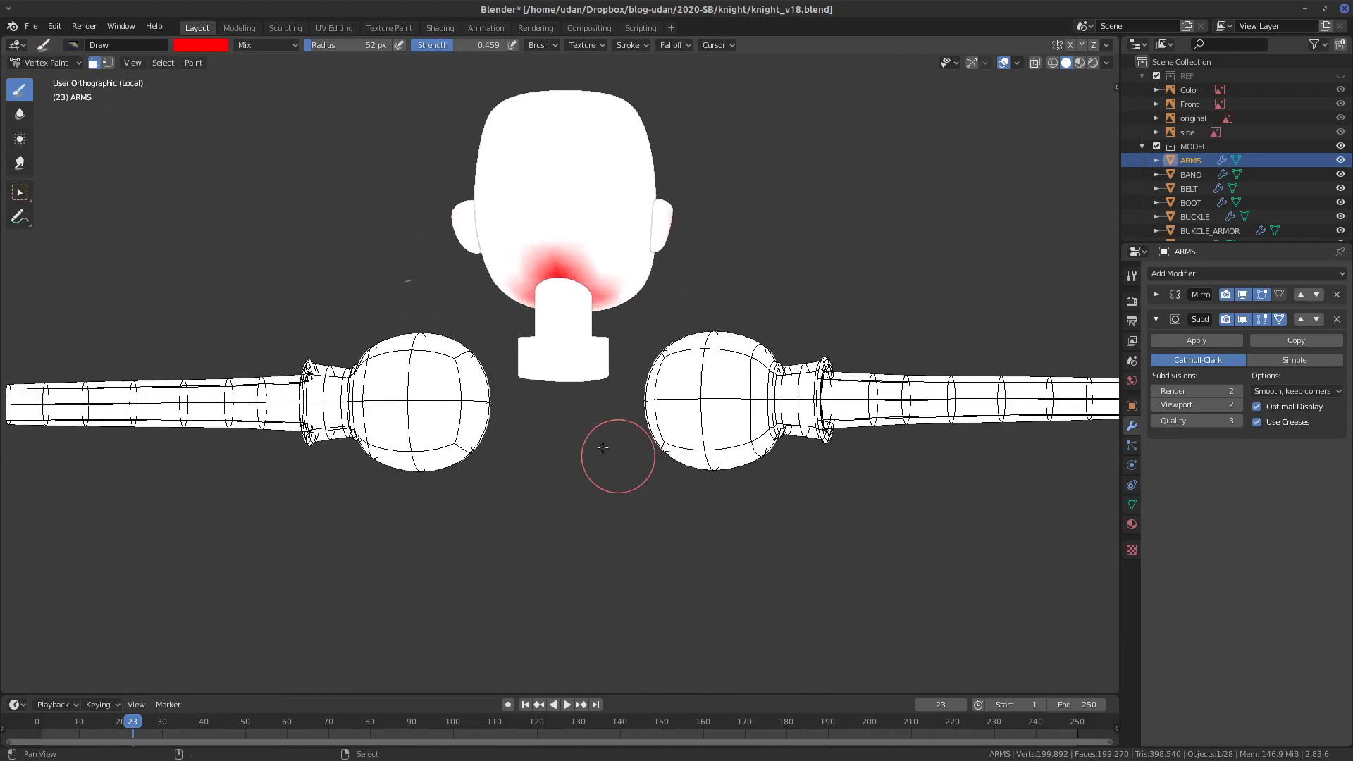
pyautogui.keyDown('shift'); pyautogui.moveTo(427, 437); pyautogui.dragTo(620, 433, button='middle'); pyautogui.keyUp('shift')
pyautogui.press('Tab')
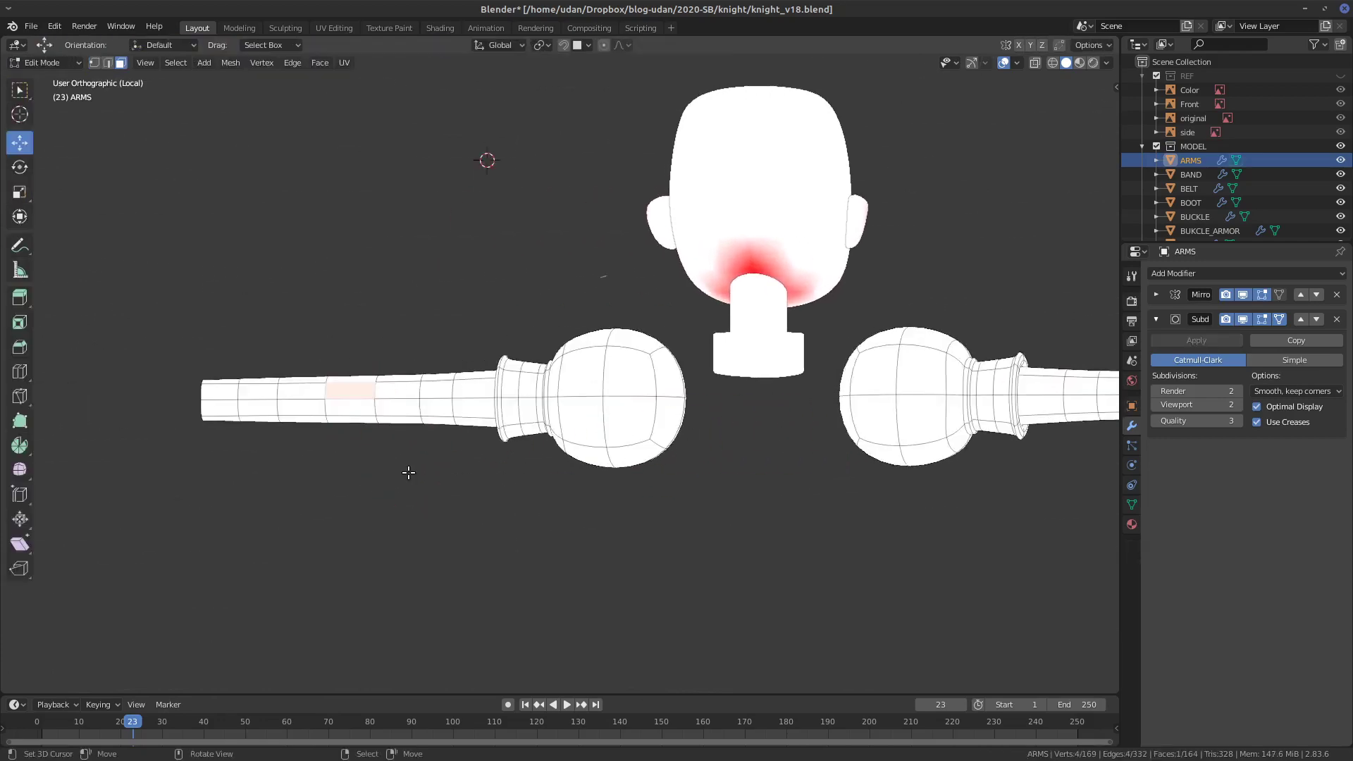
pyautogui.press('a')
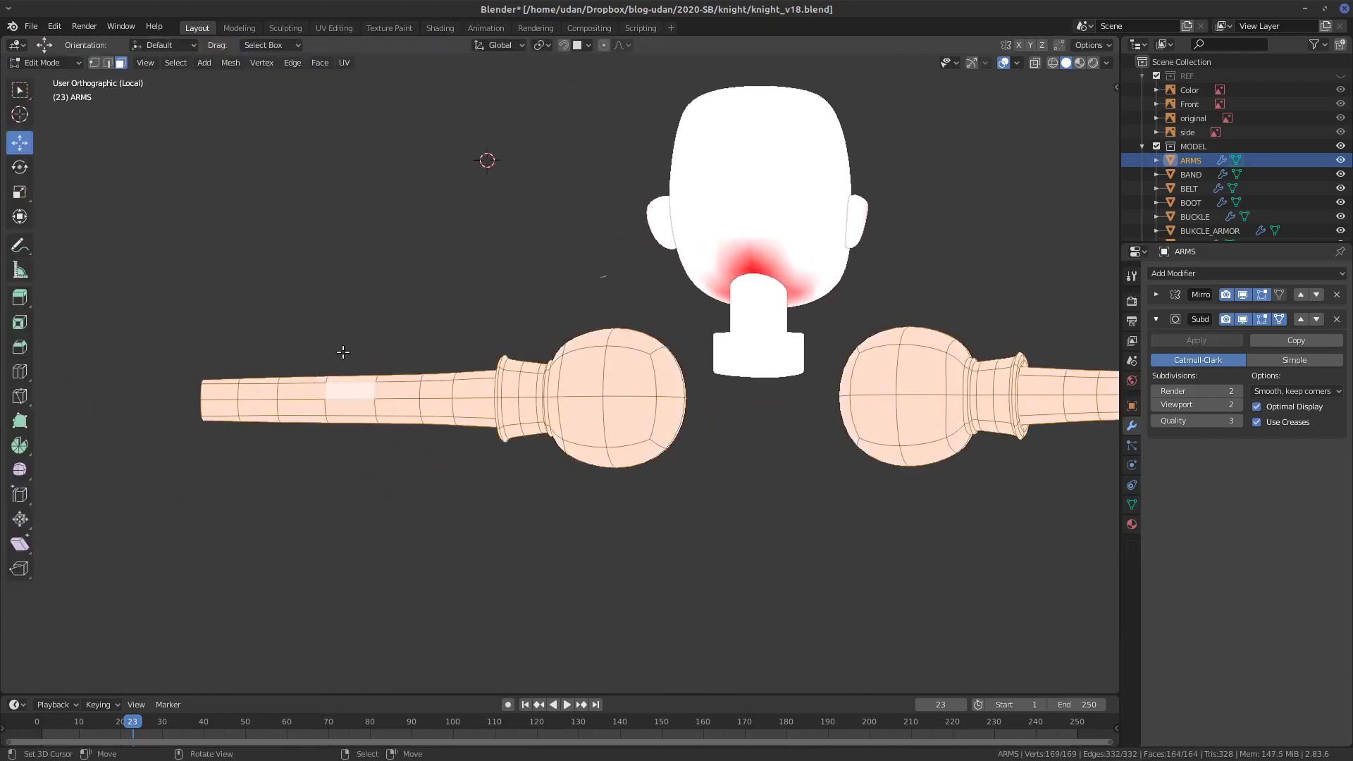
pyautogui.click(61, 64)
pyautogui.click(67, 127)
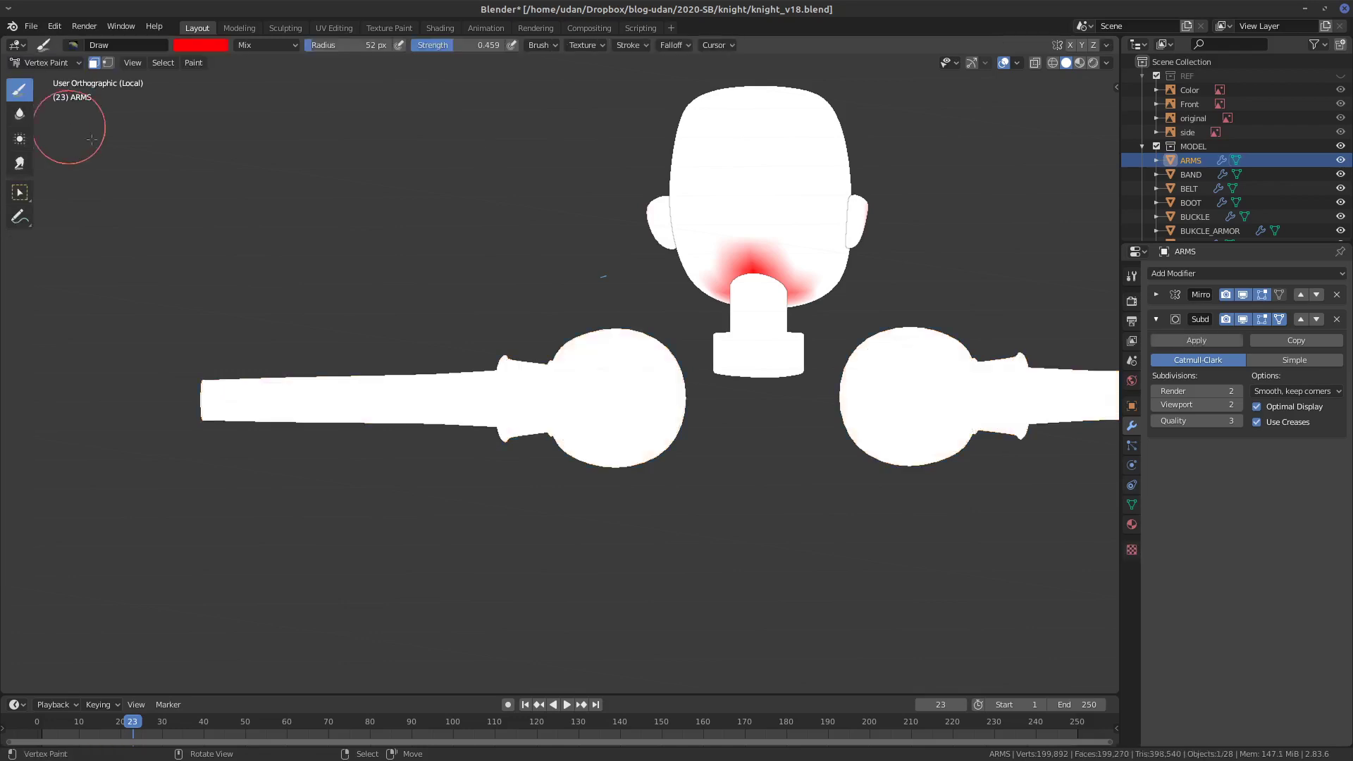
# - Dab a light red tint onto the middle of the forearms from behind, undoing and repeating the first dab
pyautogui.click(361, 402)
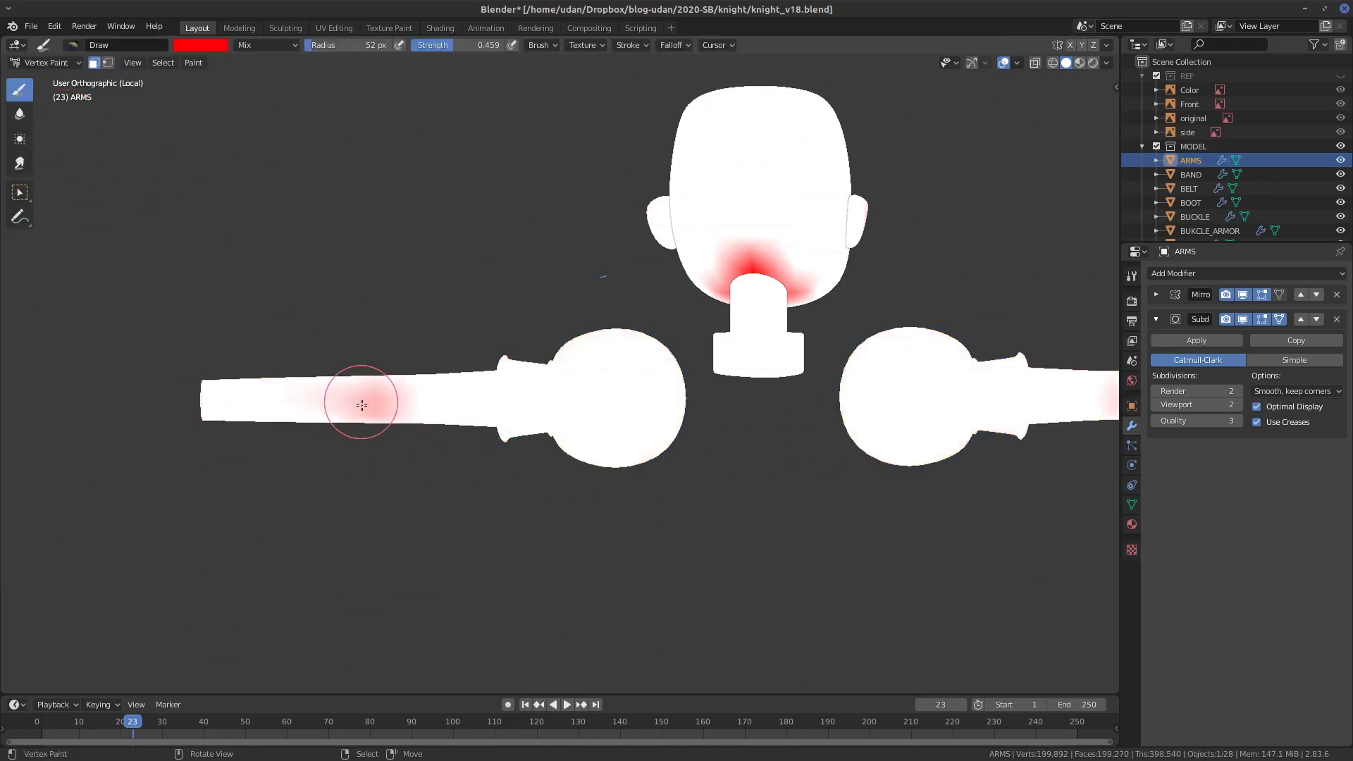
pyautogui.hotkey('ctrl', 'z')
pyautogui.click(357, 400)
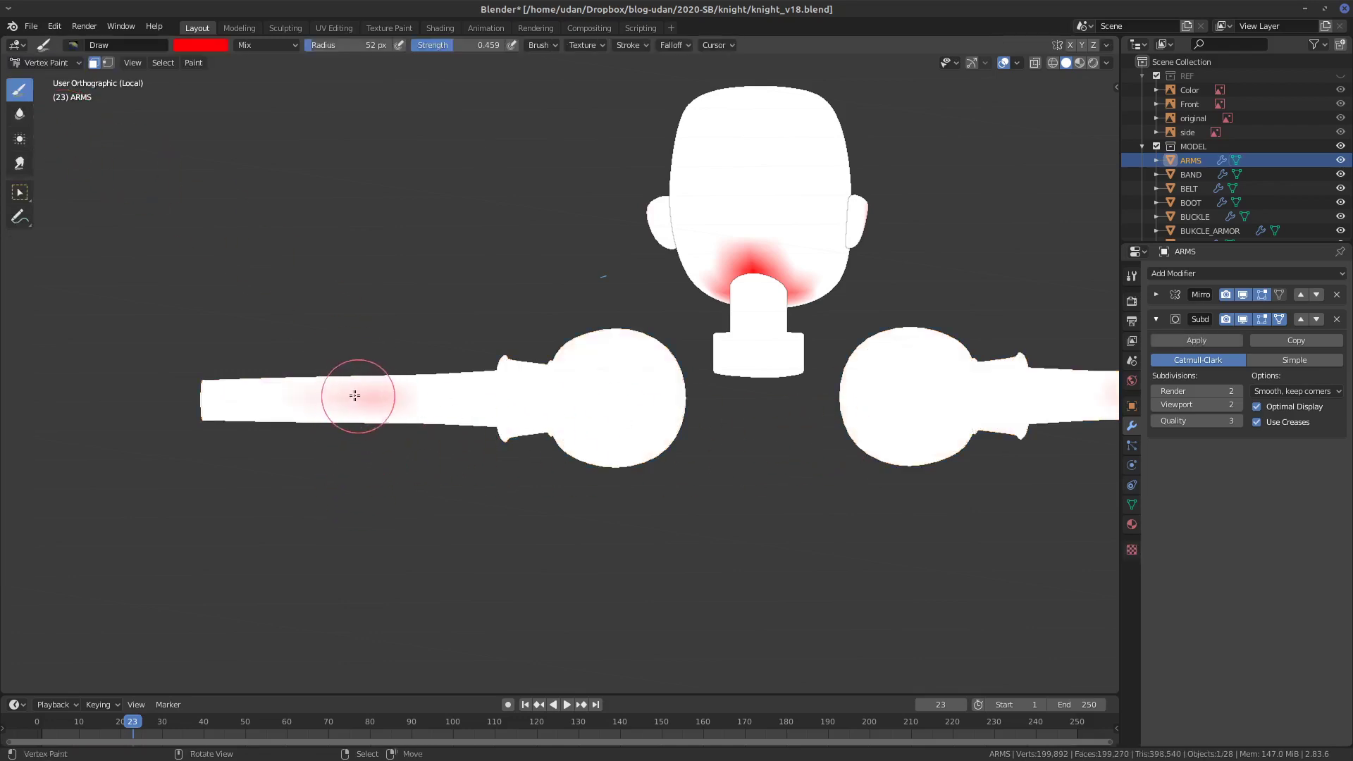
pyautogui.moveTo(371, 462)
pyautogui.mouseDown(button='middle')
pyautogui.moveTo(459, 496)
pyautogui.moveTo(347, 432)
pyautogui.mouseUp(button='middle')
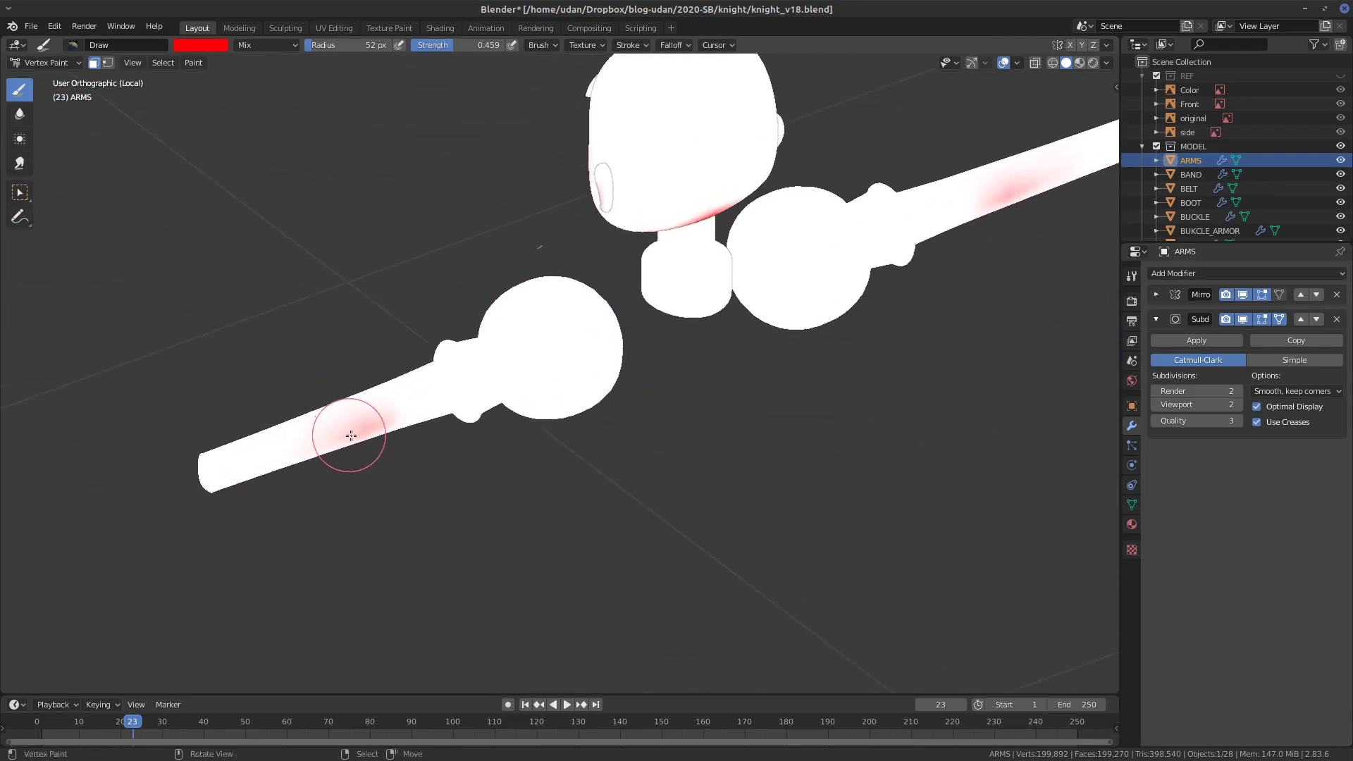
pyautogui.moveTo(665, 520)
pyautogui.mouseDown(button='middle')
pyautogui.moveTo(914, 466)
pyautogui.moveTo(718, 418)
pyautogui.mouseUp(button='middle')
pyautogui.scroll(1, 647, 394)
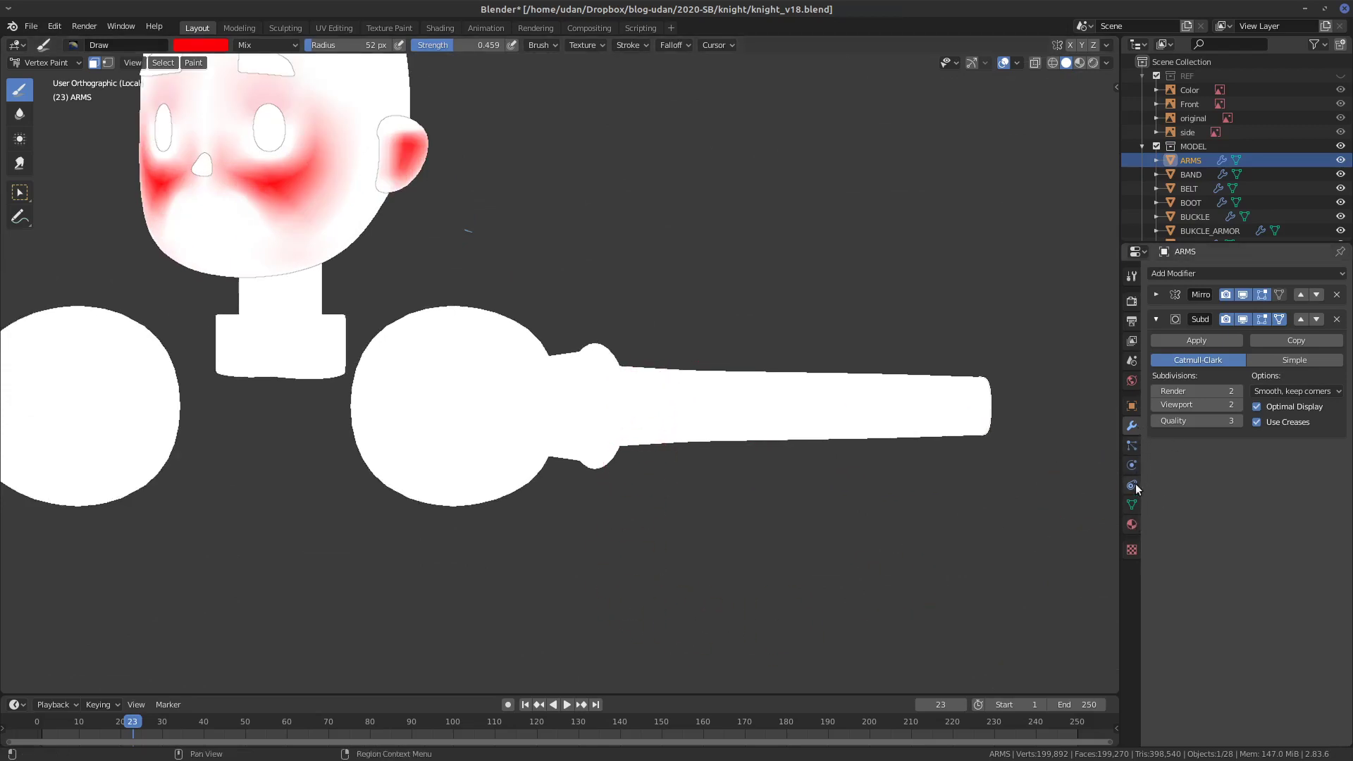
# - Add a second vertex color layer to the arms mesh and try naming it mix
pyautogui.click(1132, 505)
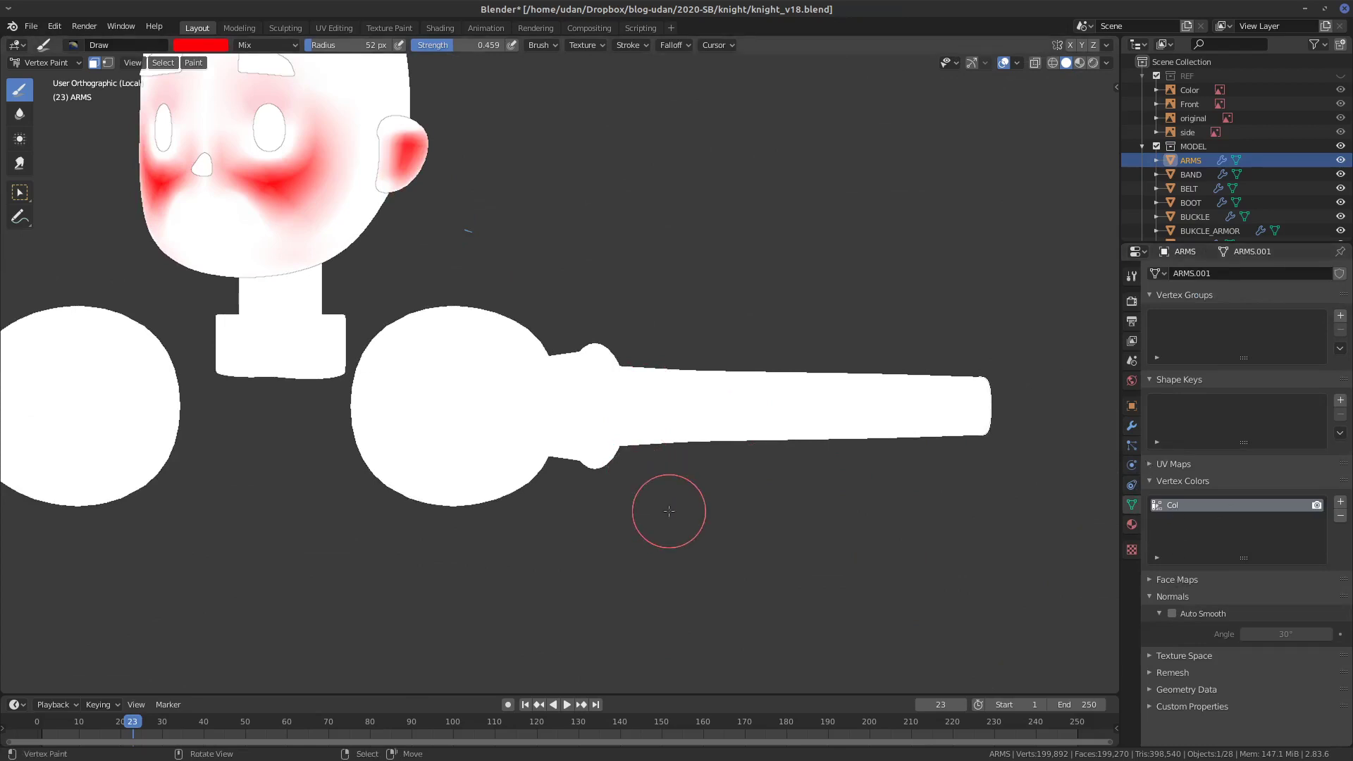
pyautogui.click(1340, 502)
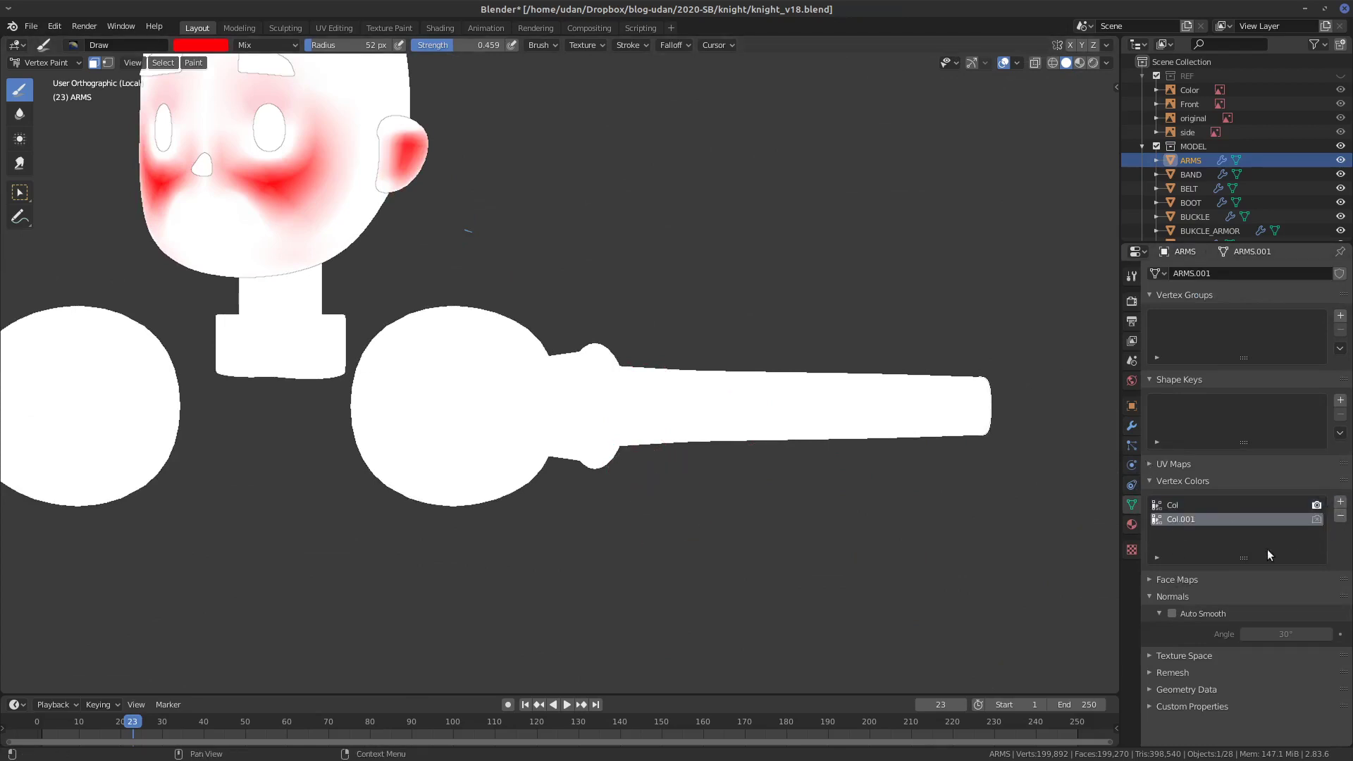
pyautogui.doubleClick(1189, 520)
pyautogui.write('mix')
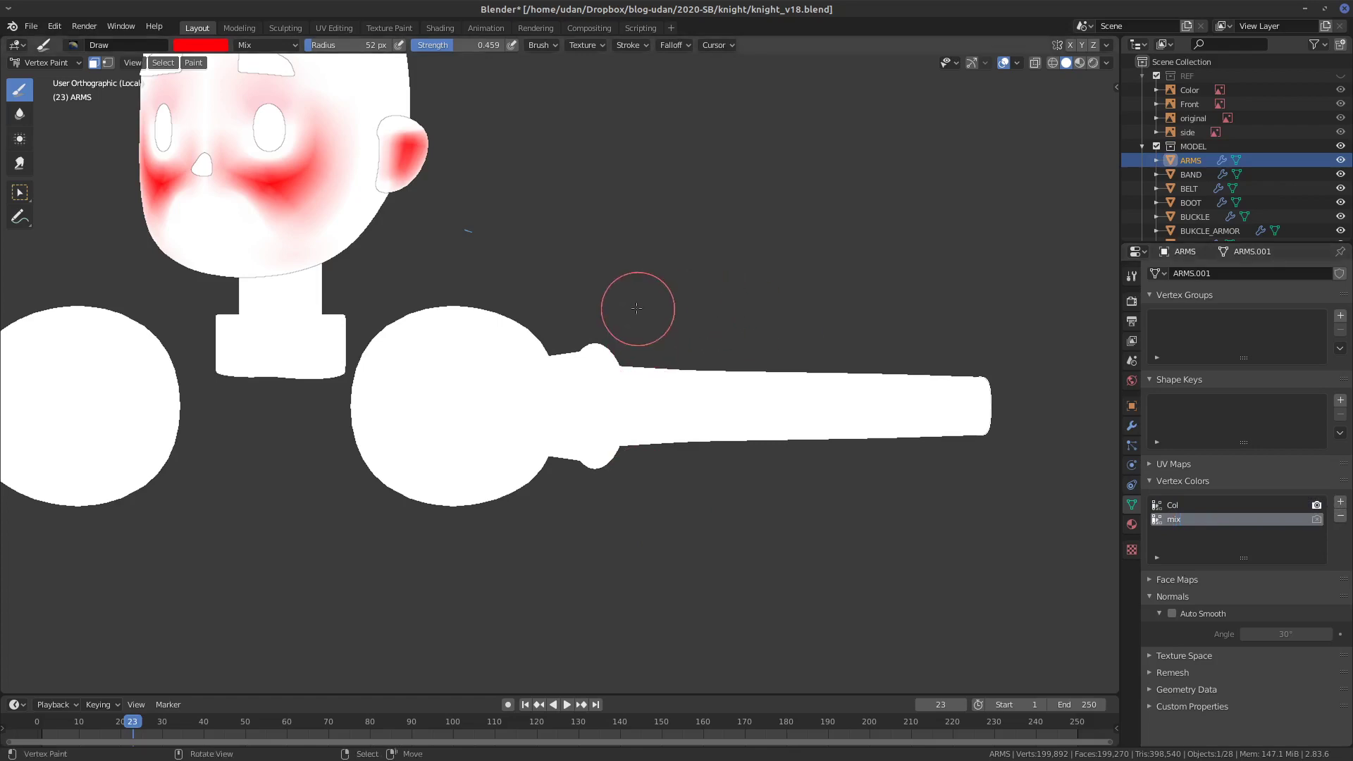
pyautogui.press('Escape')
# - Set the brush color to dark red and paint the arms around the cuffs where the forearms begin
pyautogui.click(221, 47)
pyautogui.moveTo(296, 83); pyautogui.dragTo(290, 112)
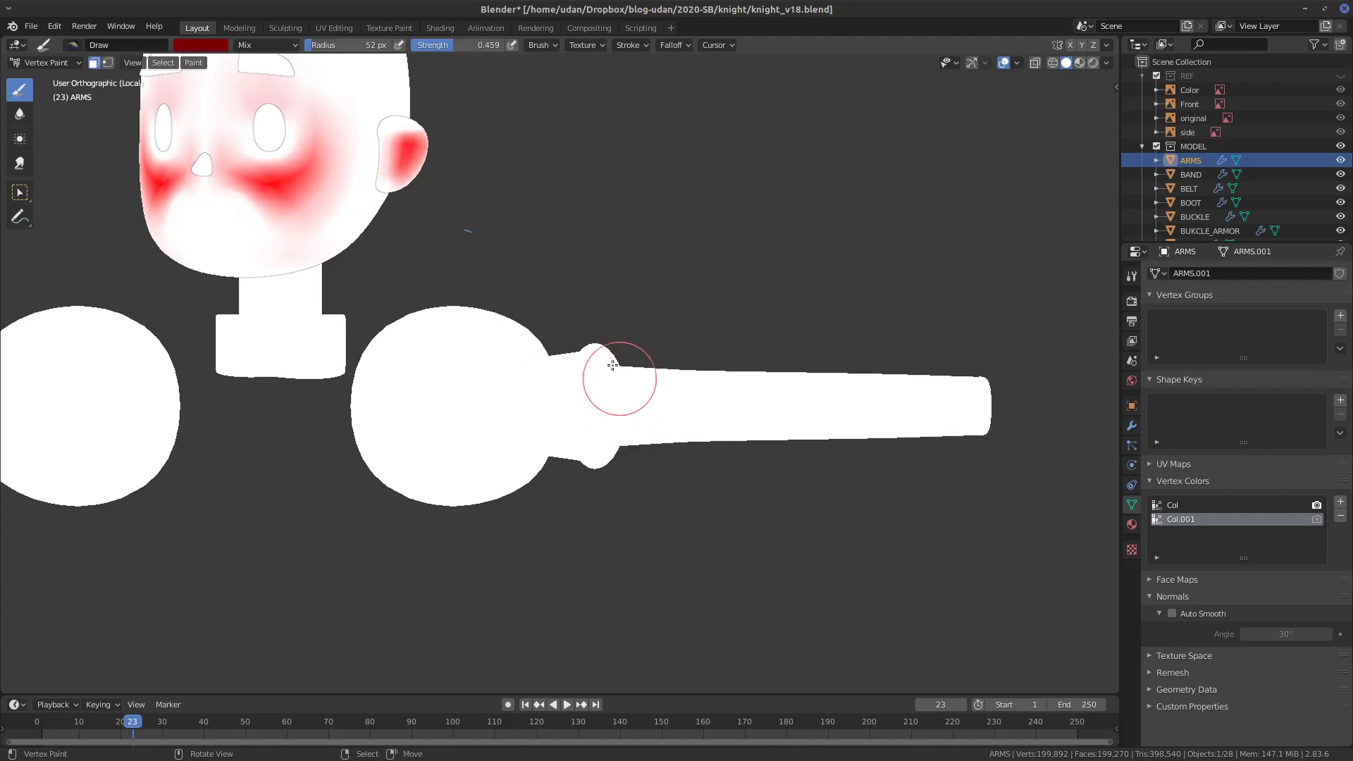
pyautogui.moveTo(620, 377)
pyautogui.mouseDown()
pyautogui.moveTo(583, 426)
pyautogui.moveTo(635, 429)
pyautogui.mouseUp()
pyautogui.moveTo(695, 464)
pyautogui.keyDown('alt'); pyautogui.mouseDown()
pyautogui.moveTo(608, 444)
pyautogui.moveTo(507, 486)
pyautogui.mouseUp(); pyautogui.keyUp('alt')
pyautogui.moveTo(433, 389)
pyautogui.mouseDown()
pyautogui.moveTo(444, 449)
pyautogui.moveTo(427, 461)
pyautogui.moveTo(615, 444)
pyautogui.mouseUp()
pyautogui.moveTo(530, 426)
pyautogui.mouseDown()
pyautogui.moveTo(547, 457)
pyautogui.moveTo(643, 476)
pyautogui.moveTo(590, 478)
pyautogui.mouseUp()
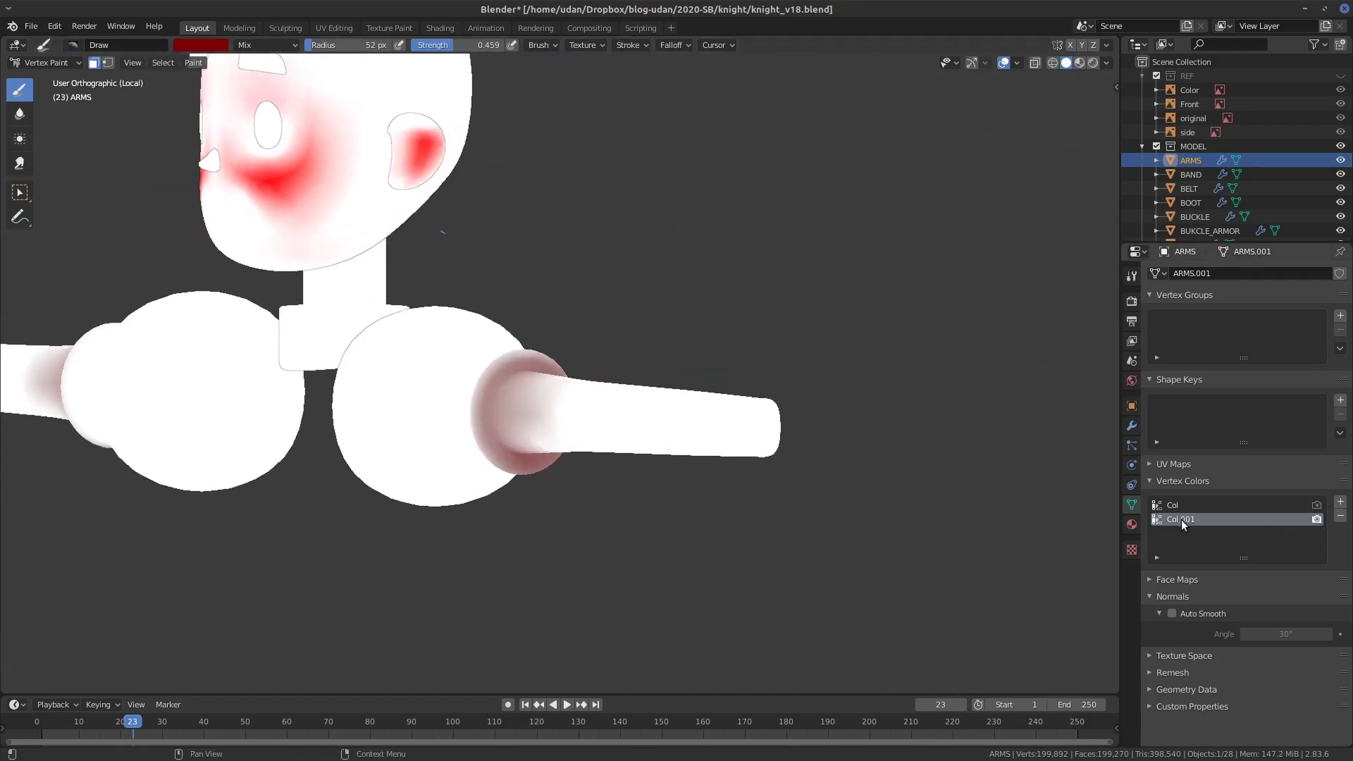
pyautogui.click(1340, 516)
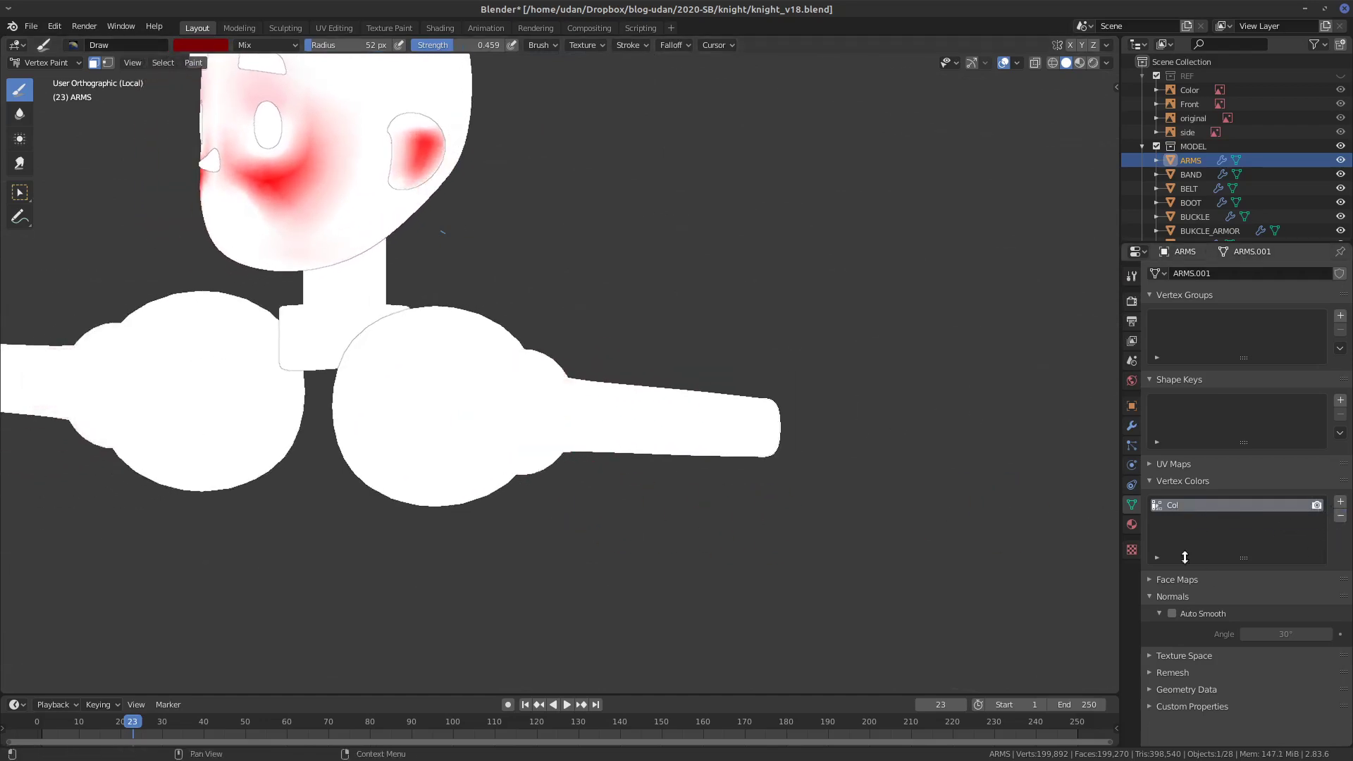
pyautogui.hotkey('ctrl', 'z')
pyautogui.moveTo(753, 579)
pyautogui.keyDown('alt'); pyautogui.mouseDown()
pyautogui.moveTo(614, 454)
pyautogui.moveTo(697, 497)
pyautogui.moveTo(799, 523)
pyautogui.mouseUp(); pyautogui.keyUp('alt')
pyautogui.moveTo(799, 523); pyautogui.dragTo(809, 531, button='middle')
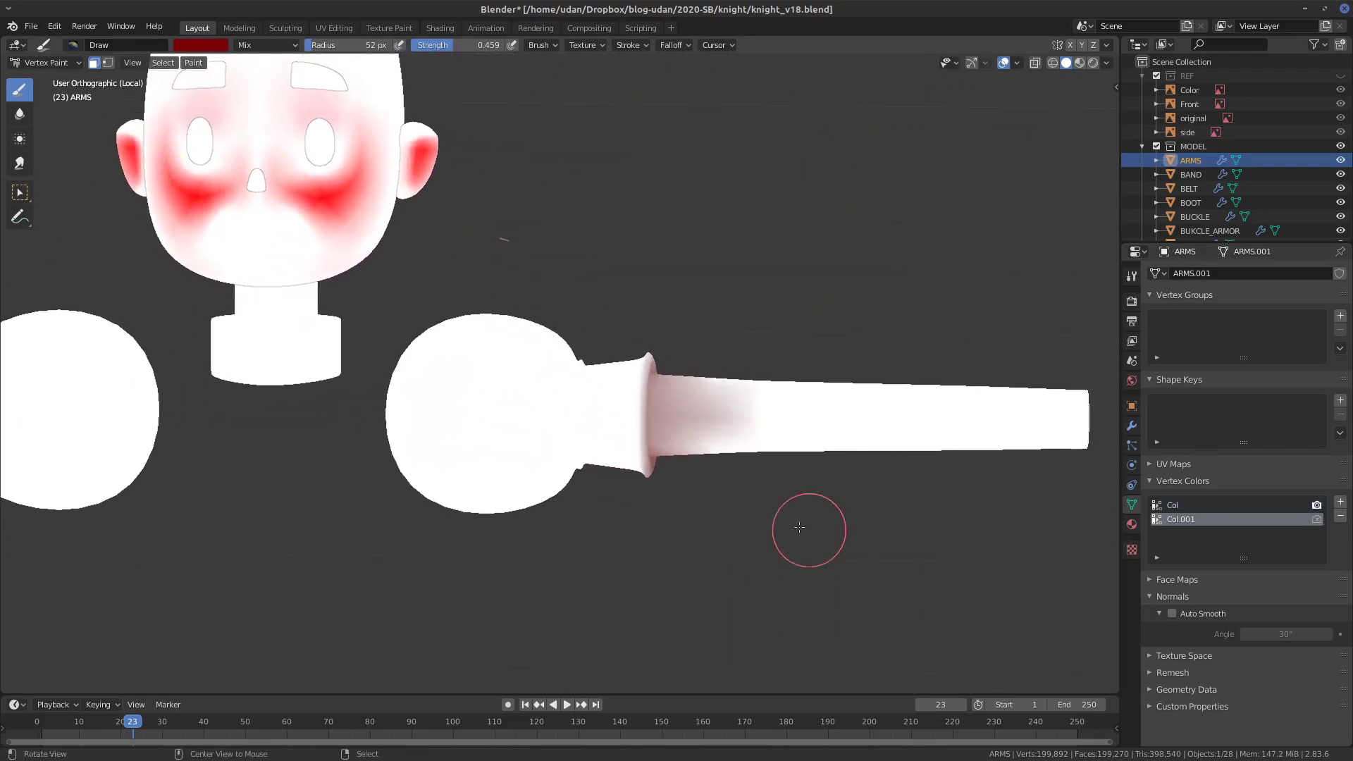
pyautogui.moveTo(576, 356); pyautogui.dragTo(586, 523)
pyautogui.hotkey('ctrl', 'z')
# - Set the brush color to white and soften the outer edge of the dark red forearm tint in front view
pyautogui.moveTo(633, 525)
pyautogui.mouseDown(button='middle')
pyautogui.moveTo(712, 418)
pyautogui.moveTo(661, 473)
pyautogui.moveTo(648, 459)
pyautogui.mouseUp(button='middle')
pyautogui.moveTo(482, 416); pyautogui.dragTo(424, 462, button='middle')
pyautogui.keyDown('alt'); pyautogui.moveTo(425, 462); pyautogui.dragTo(423, 423); pyautogui.keyUp('alt')
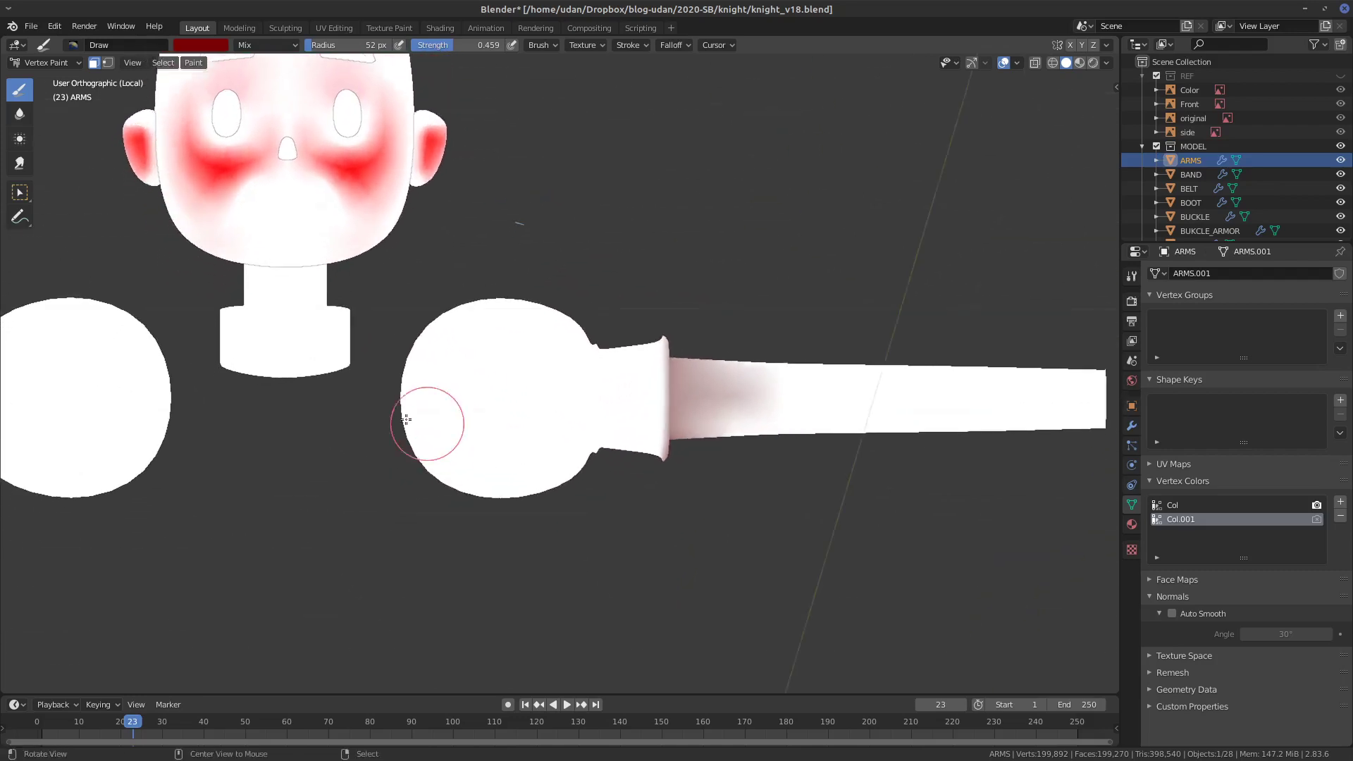
pyautogui.moveTo(348, 453)
pyautogui.keyDown('alt'); pyautogui.mouseDown()
pyautogui.moveTo(460, 522)
pyautogui.moveTo(281, 542)
pyautogui.moveTo(599, 536)
pyautogui.moveTo(635, 528)
pyautogui.moveTo(634, 498)
pyautogui.mouseUp(); pyautogui.keyUp('alt')
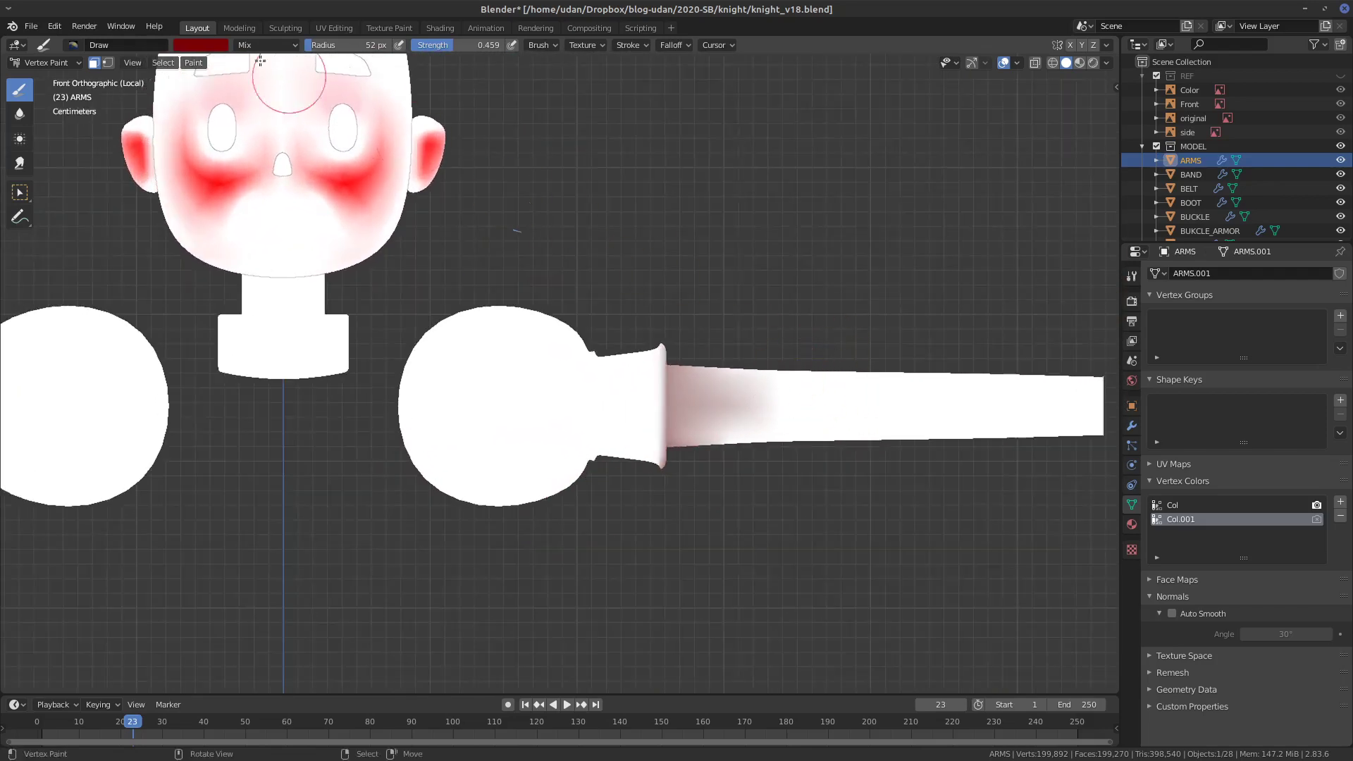
pyautogui.click(201, 44)
pyautogui.moveTo(291, 94); pyautogui.dragTo(294, 62)
pyautogui.click(235, 116)
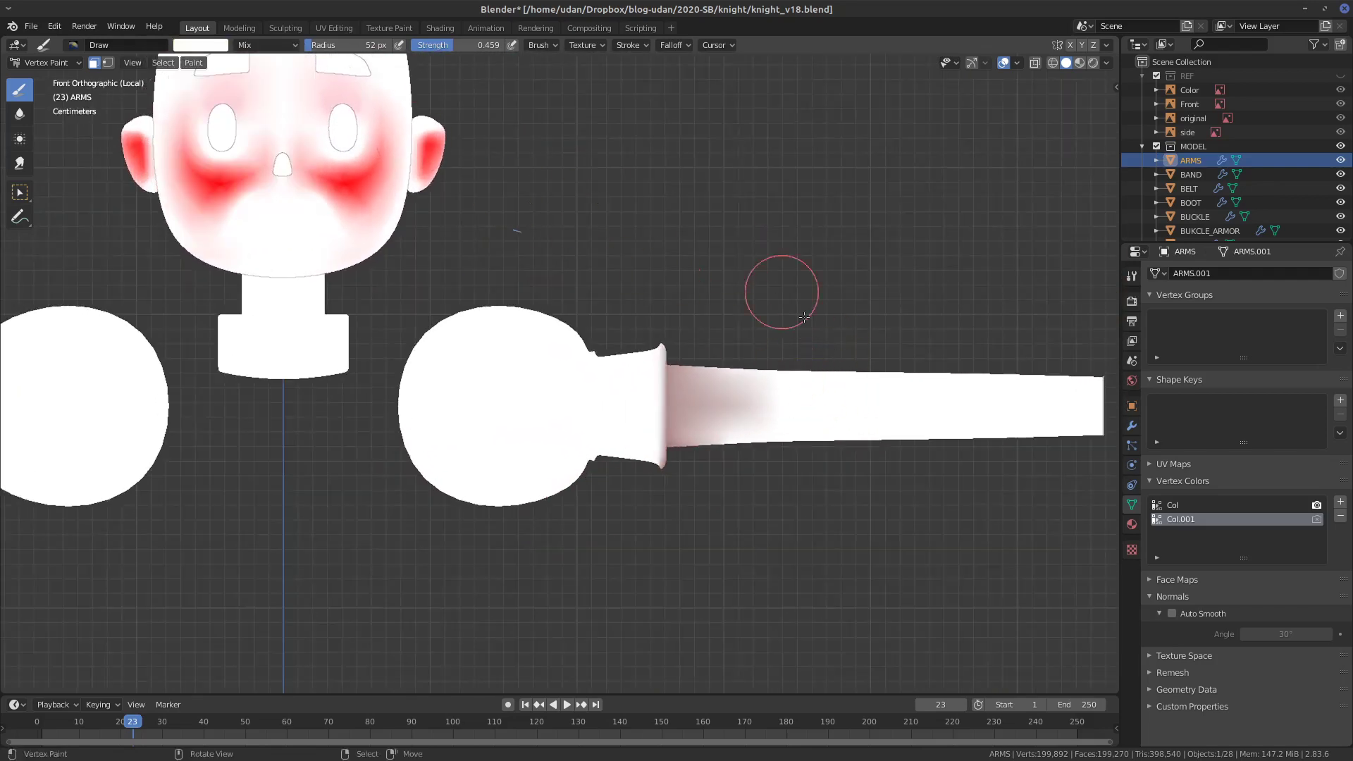
pyautogui.moveTo(723, 377)
pyautogui.mouseDown()
pyautogui.moveTo(734, 447)
pyautogui.moveTo(701, 393)
pyautogui.mouseUp()
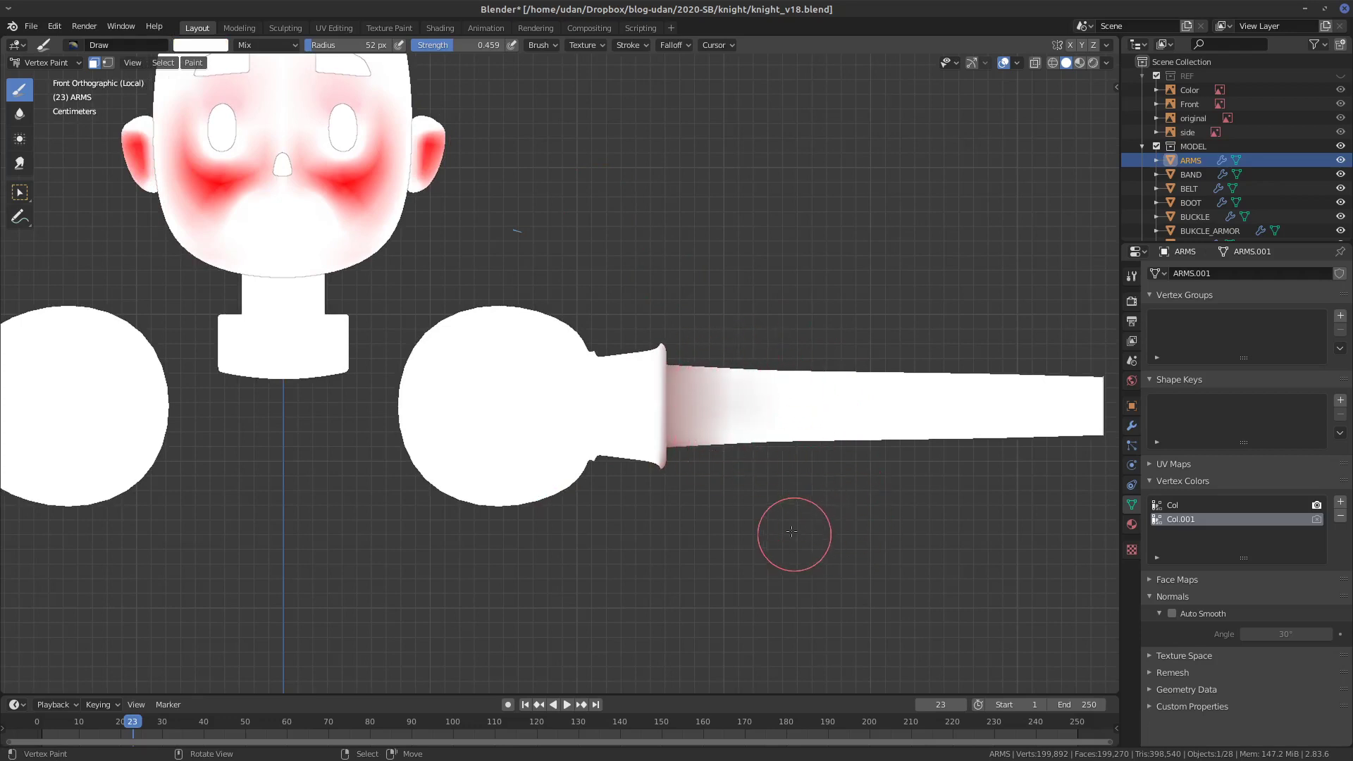
# - Rename the arms' second vertex color layer as MIX
pyautogui.scroll(-4, 789, 551)
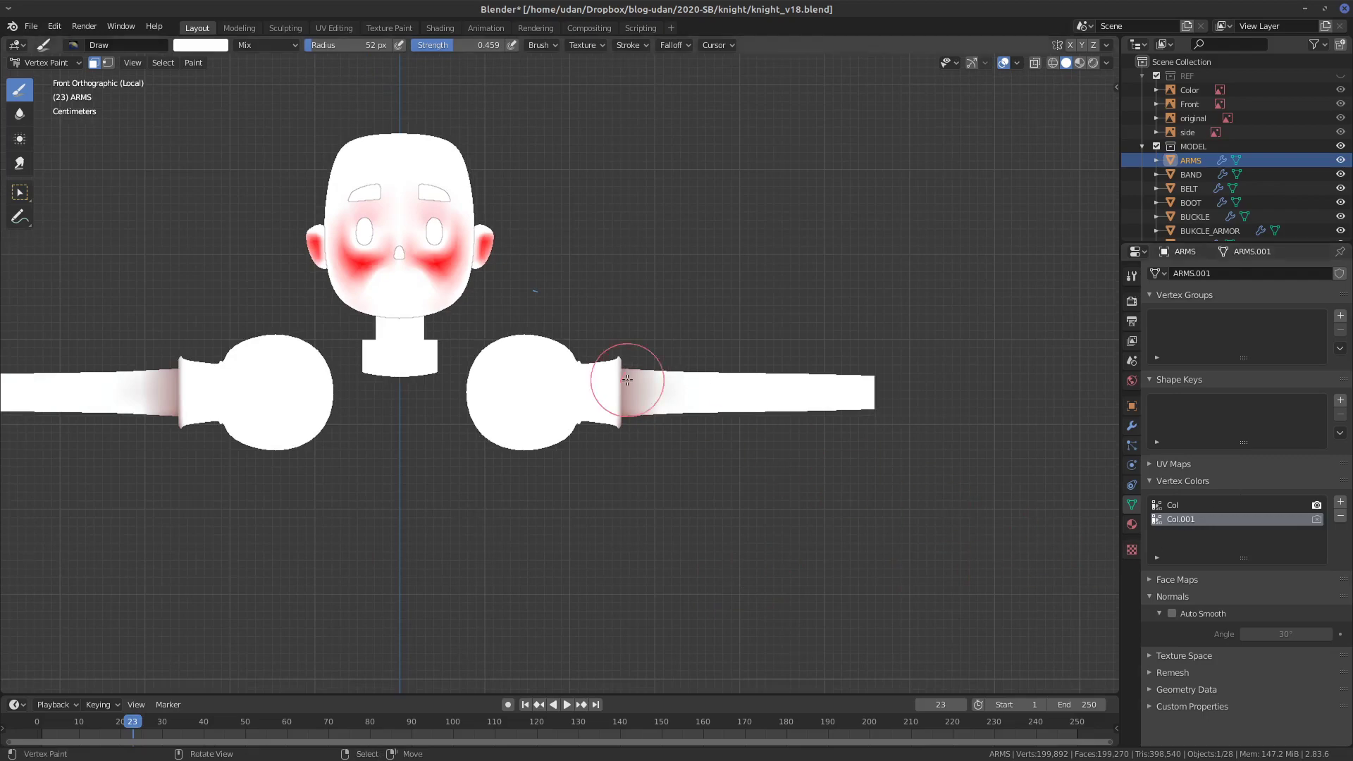
pyautogui.doubleClick(1191, 520)
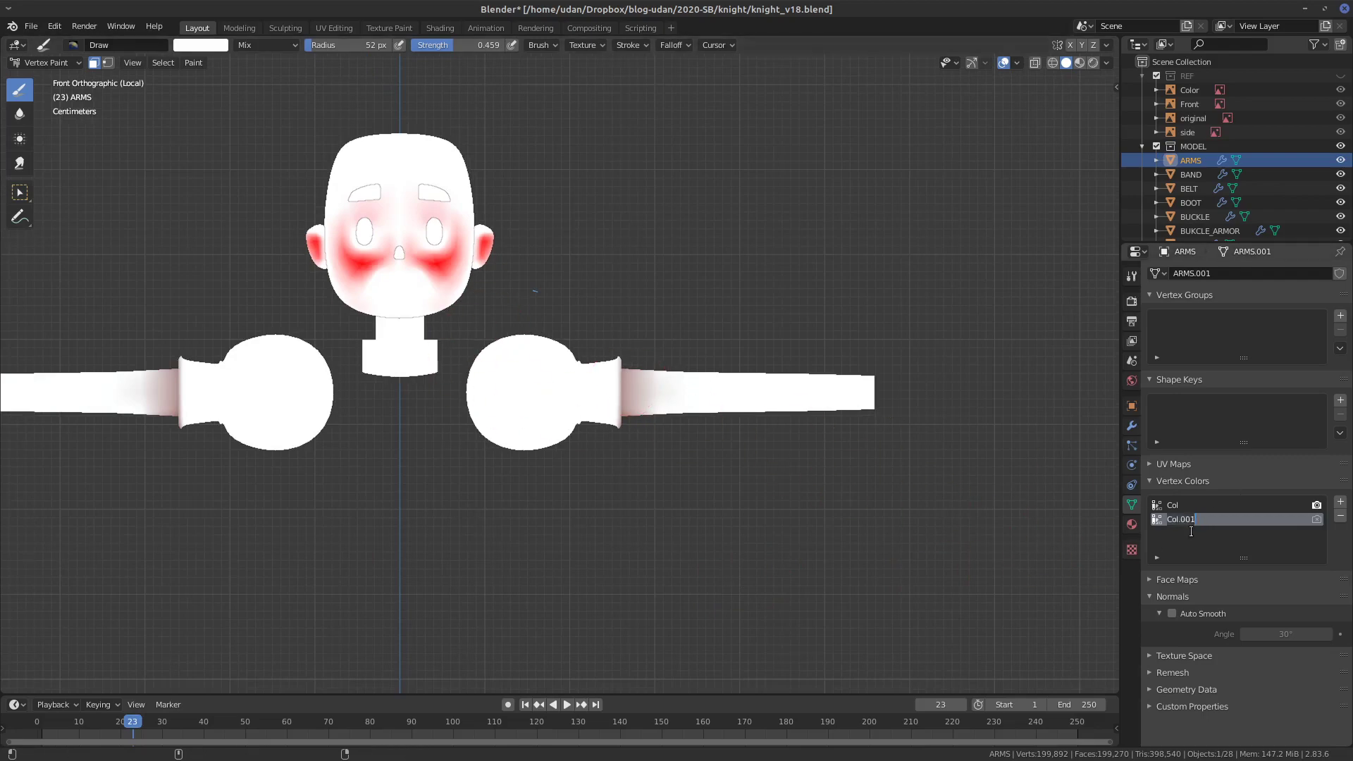
pyautogui.write('MIX')
pyautogui.press('Return')
pyautogui.keyDown('ctrl'); pyautogui.moveTo(1204, 526); pyautogui.dragTo(1224, 540, button='middle'); pyautogui.keyUp('ctrl')
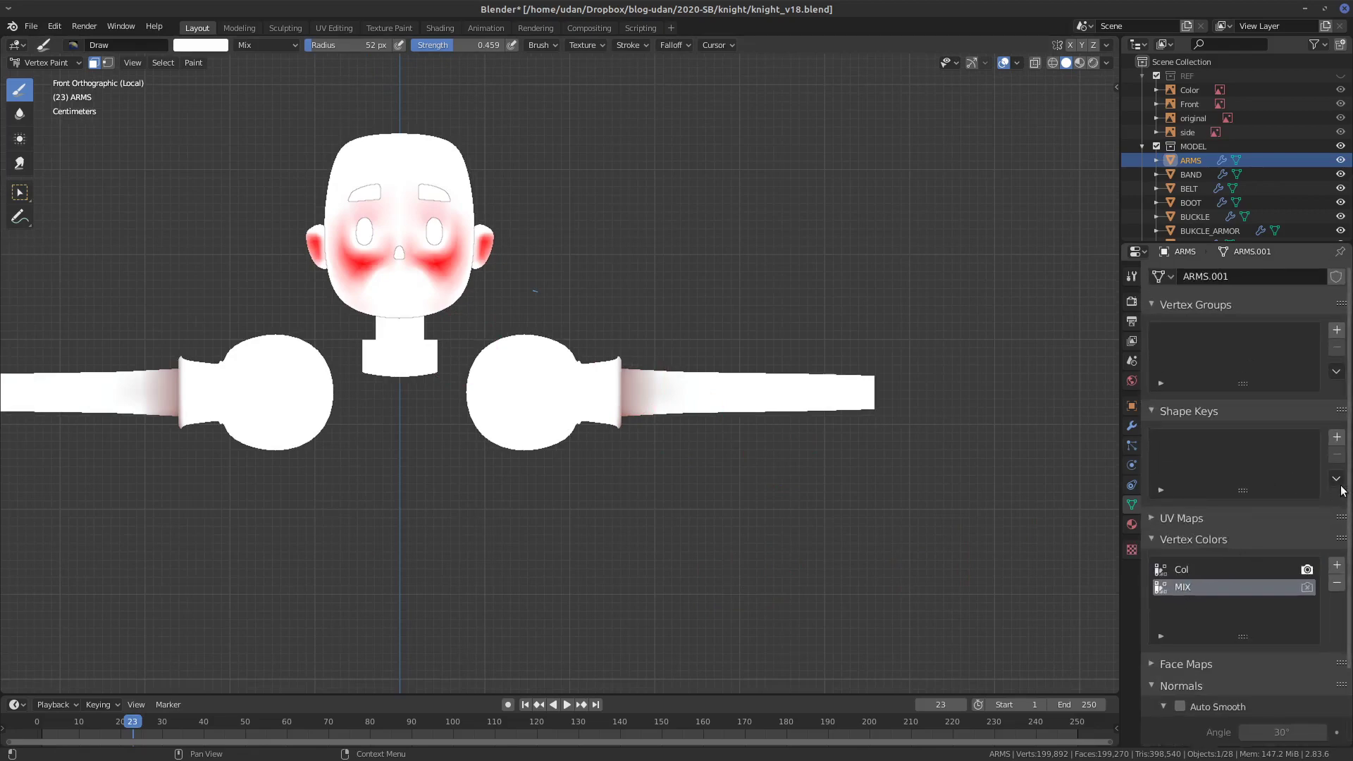
# - Compare the Col and MIX vertex color layers on the arms by switching repeatedly between them
pyautogui.scroll(-3, 1345, 488)
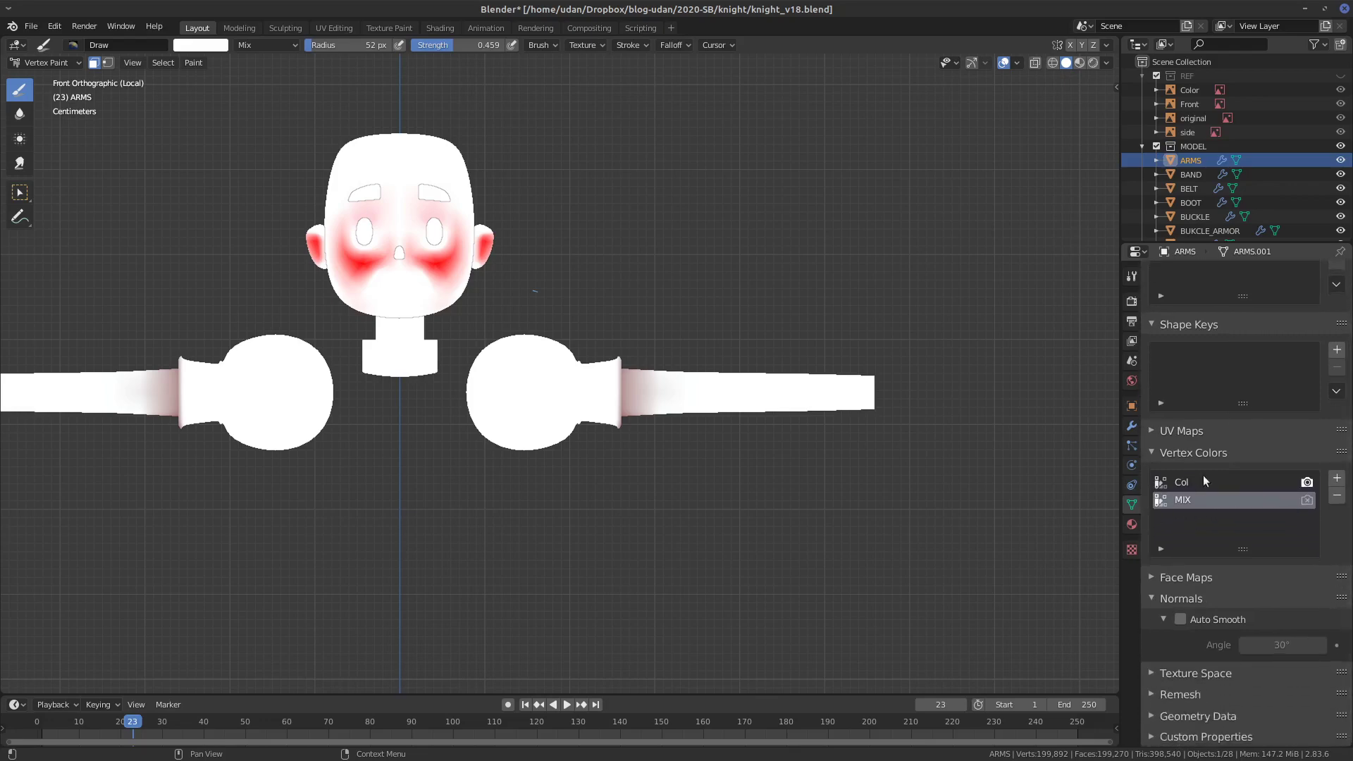
pyautogui.click(1186, 485)
pyautogui.click(1184, 500)
pyautogui.click(1184, 485)
pyautogui.click(1182, 499)
pyautogui.click(1183, 485)
pyautogui.click(1182, 498)
pyautogui.click(1181, 484)
pyautogui.click(1183, 498)
pyautogui.click(1182, 487)
pyautogui.click(1184, 497)
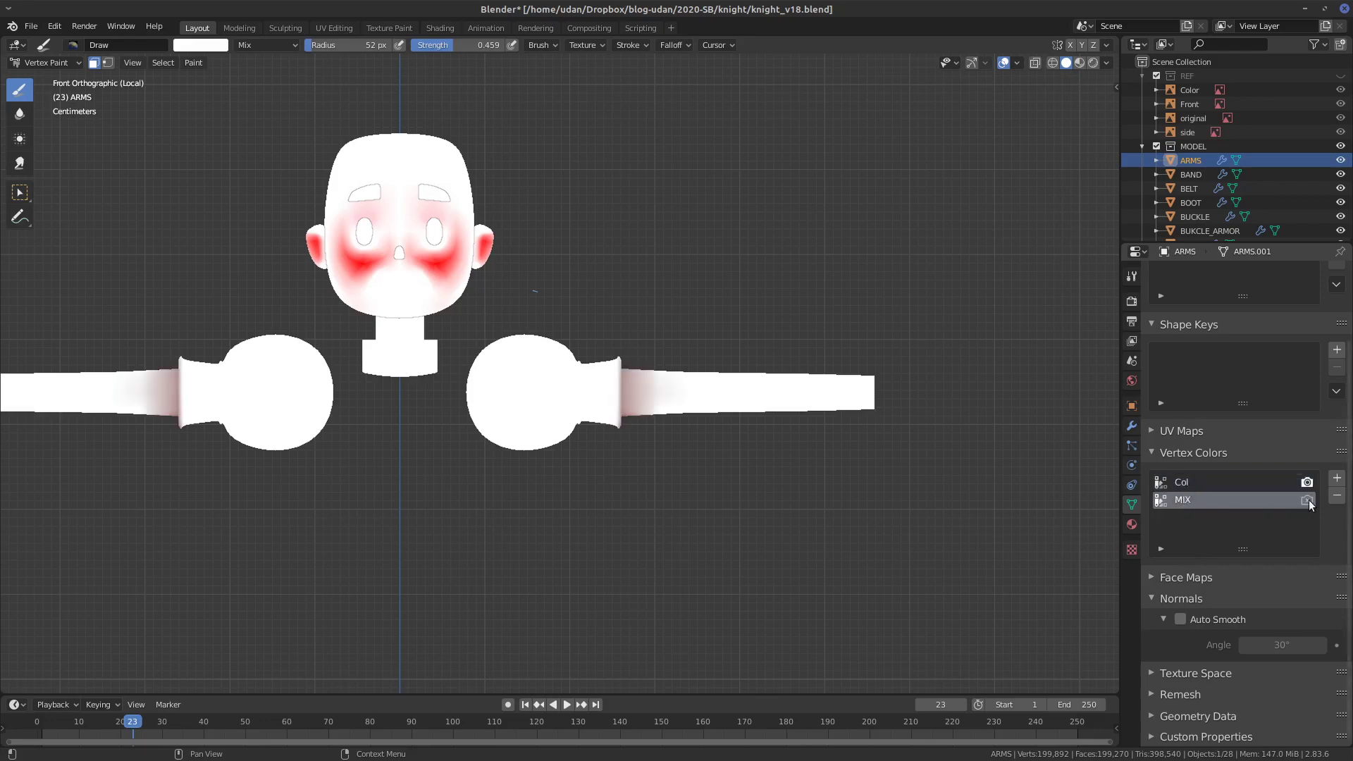
# - Try MIX as the arms' render layer, then make Col both the active and the render vertex color layer
pyautogui.click(1308, 499)
pyautogui.click(1185, 483)
pyautogui.click(1307, 482)
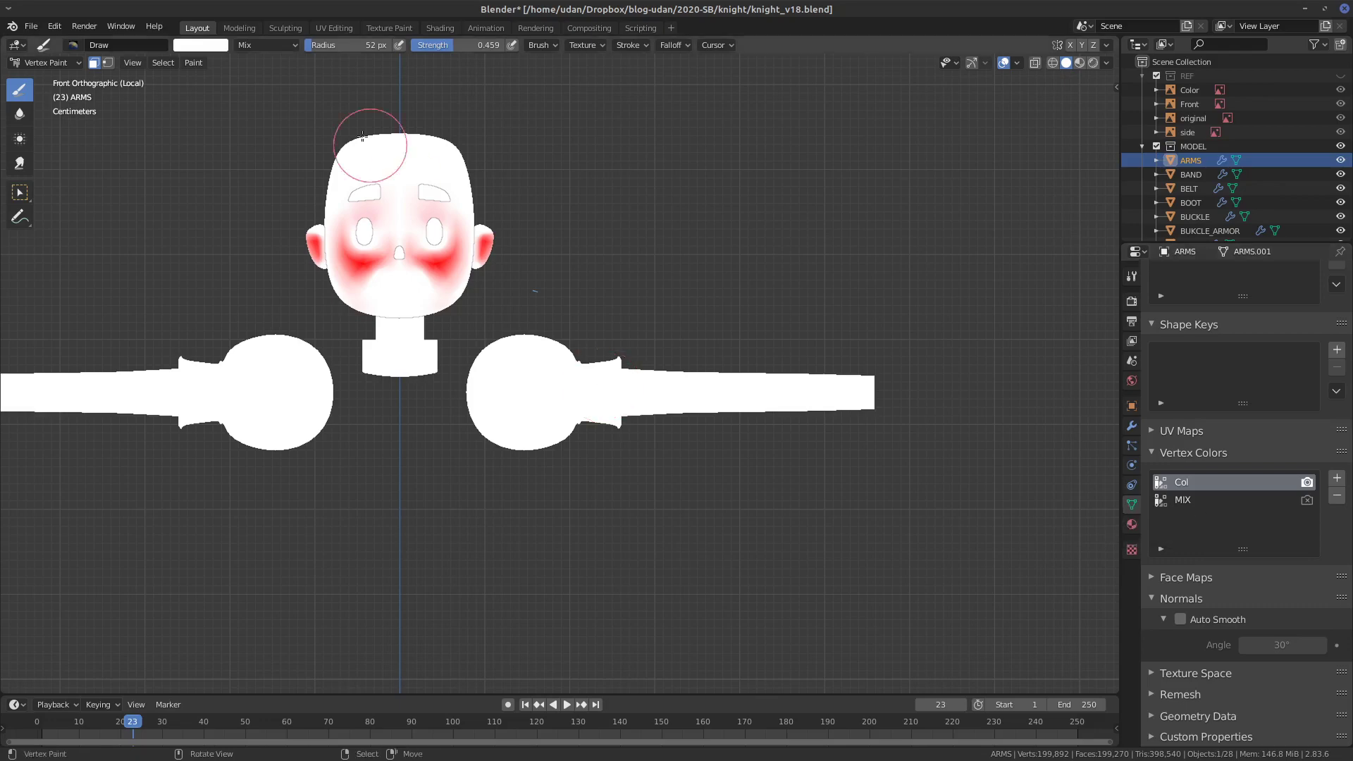
# - In the Shading workspace, add a Vertex Color node below the paleta.png texture node in the CLAY_BASE material
pyautogui.click(389, 28)
pyautogui.click(444, 30)
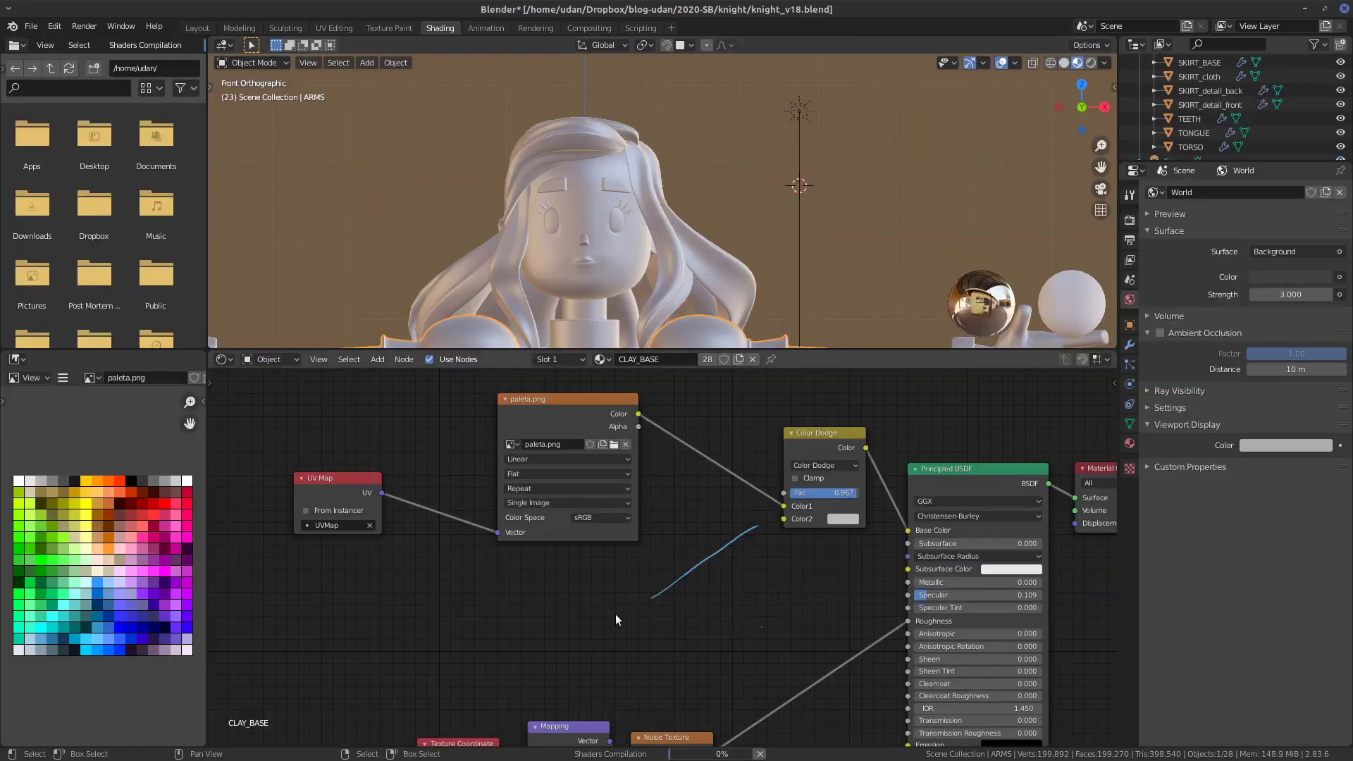
pyautogui.hotkey('shift', 'a')
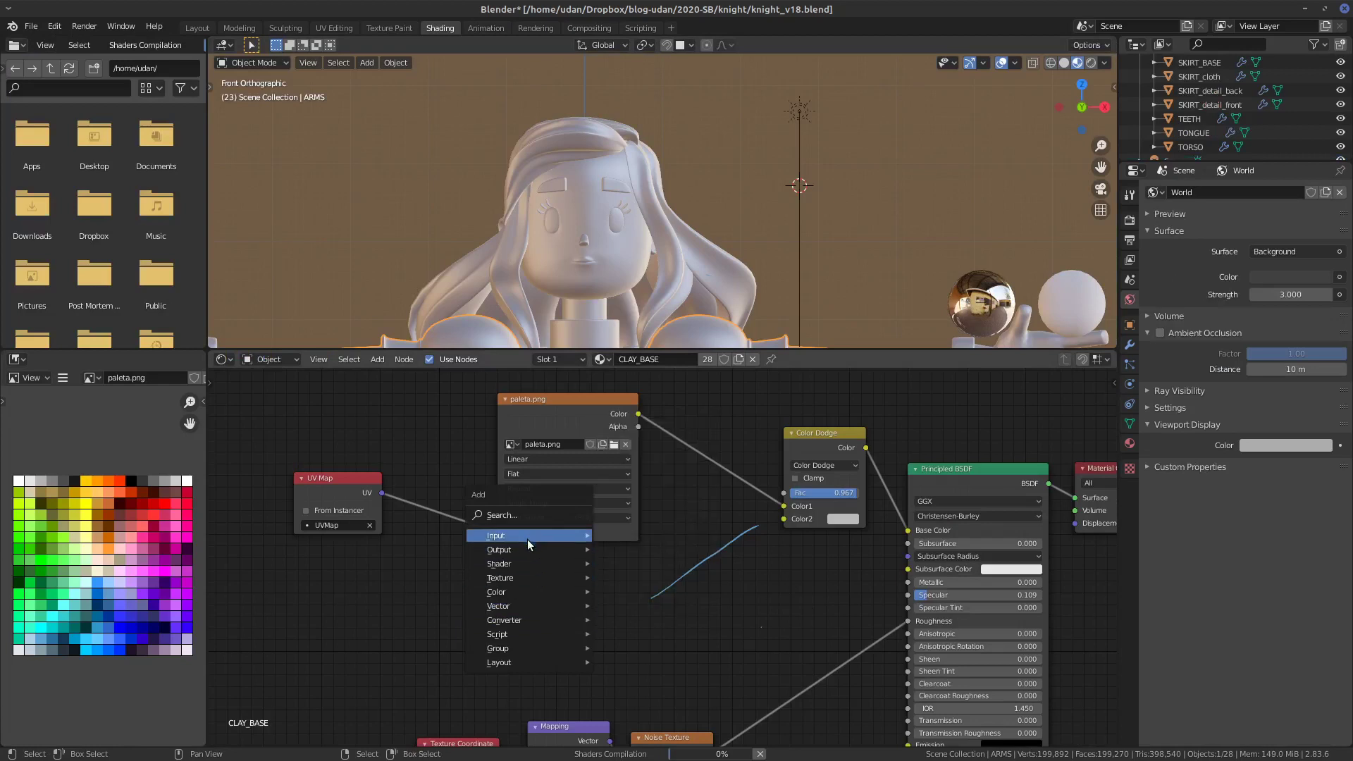
pyautogui.moveTo(526, 540)
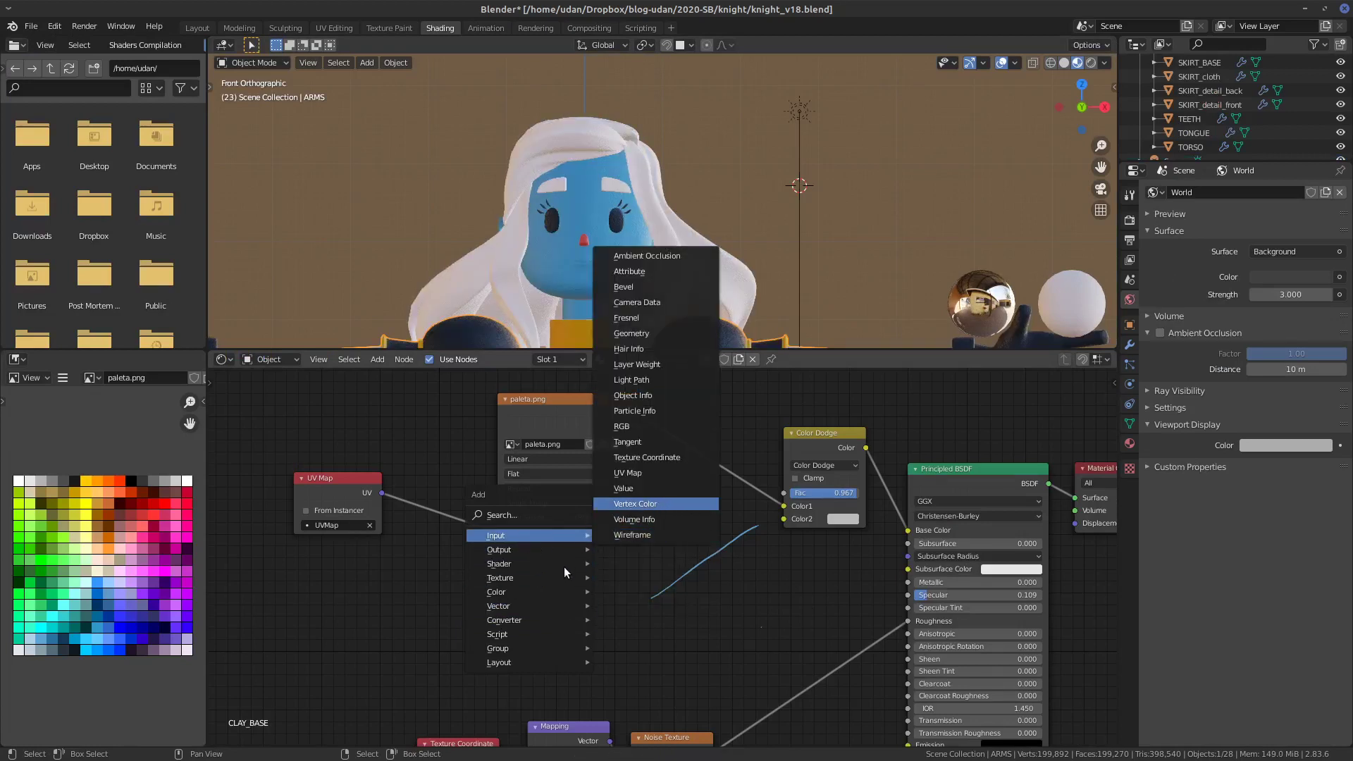
pyautogui.click(638, 503)
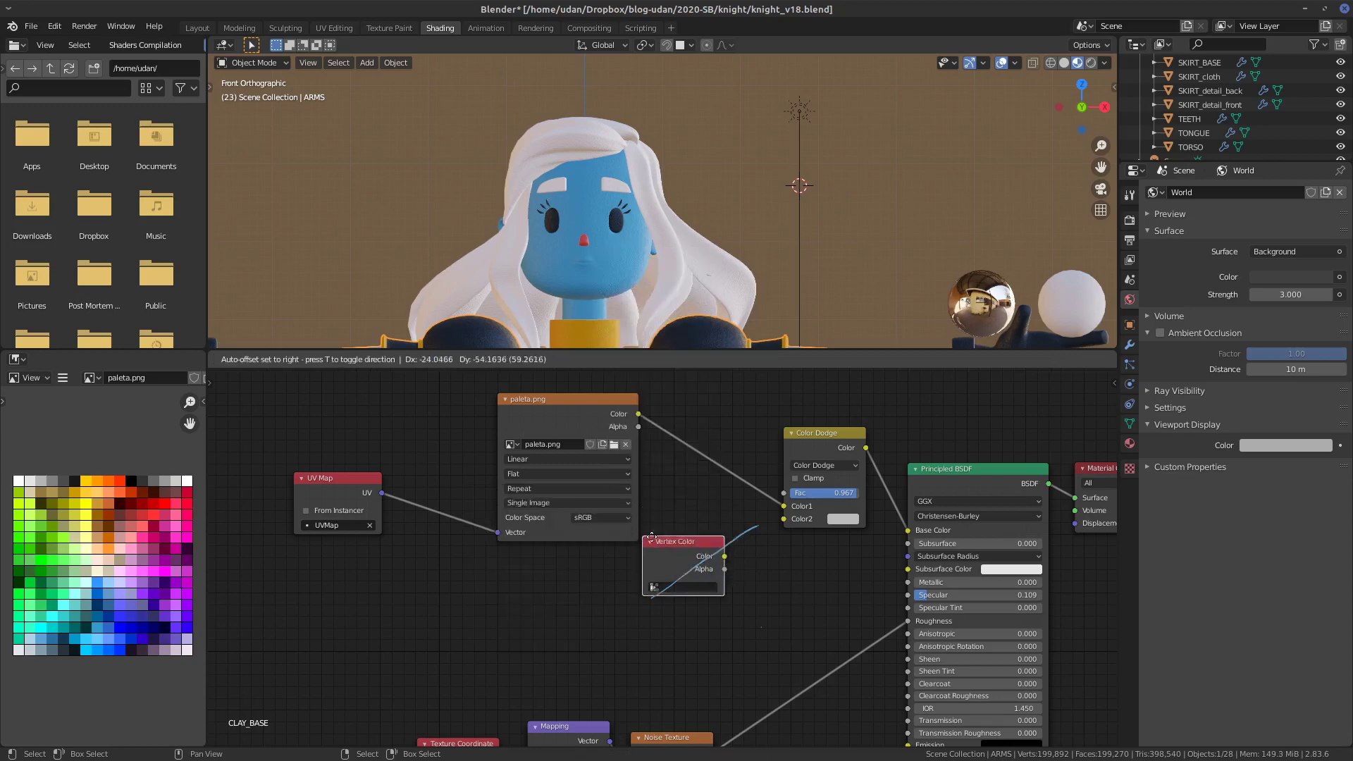
pyautogui.click(523, 581)
# - Set the Vertex Color node's layer to Col and link its Color output to Color2 of the Color Dodge node
pyautogui.click(572, 632)
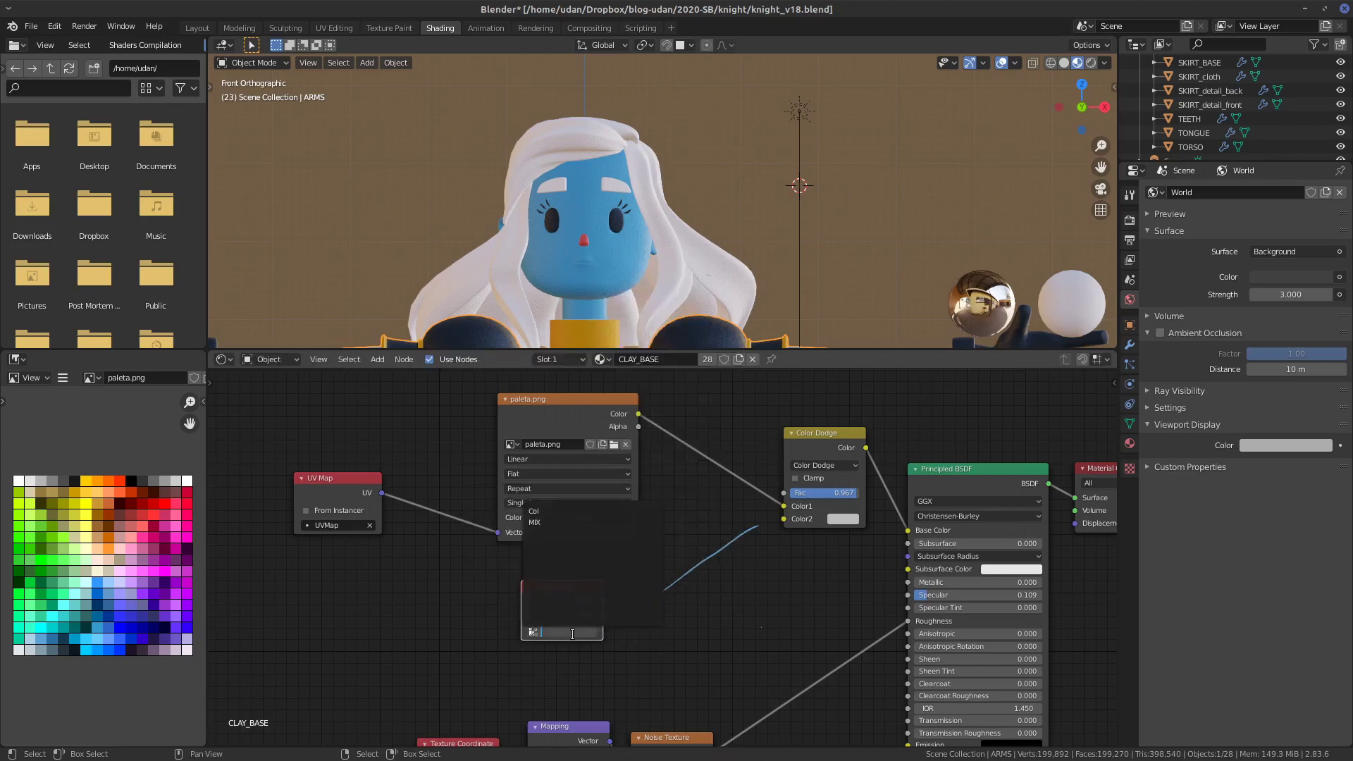
pyautogui.click(566, 511)
pyautogui.moveTo(604, 600); pyautogui.dragTo(784, 519)
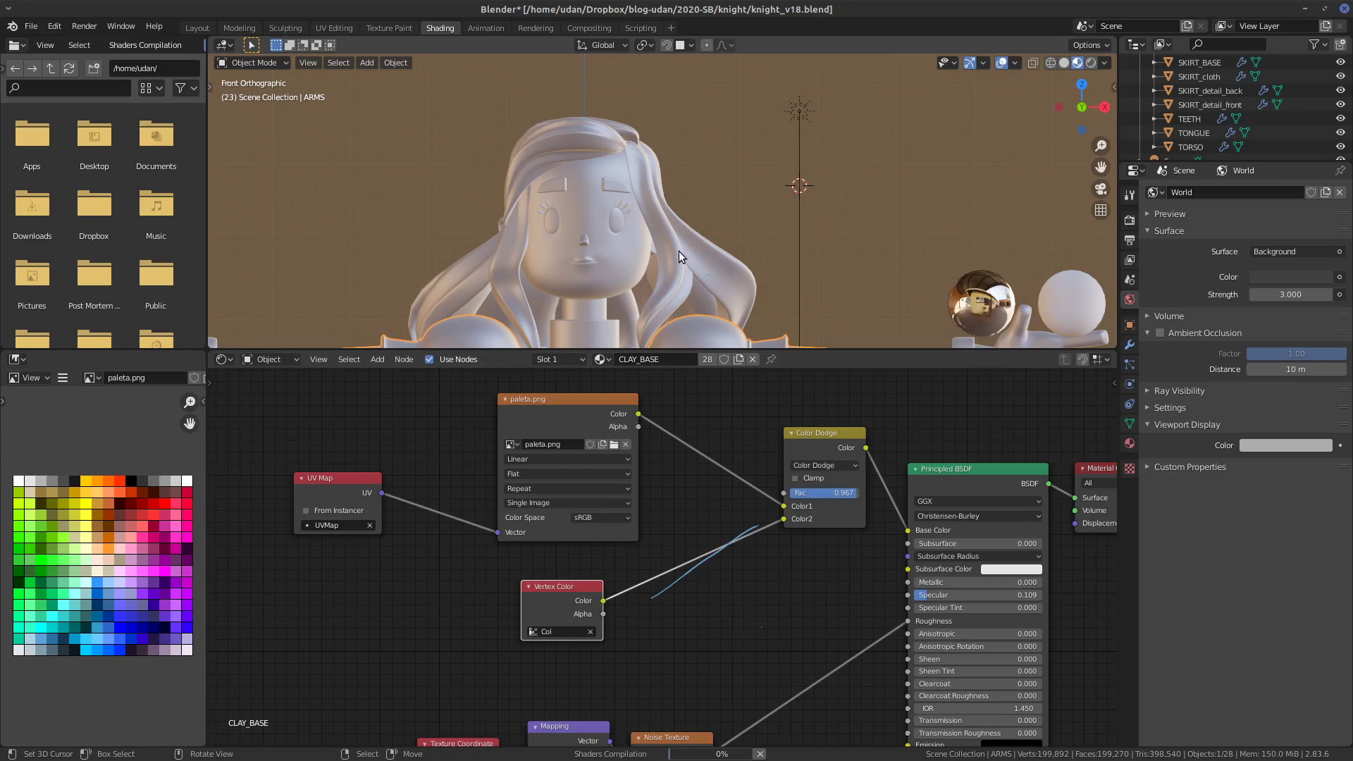
# - Examine the face tint up close and change the Color Dodge node's blend mode to Darken
pyautogui.scroll(6, 656, 244)
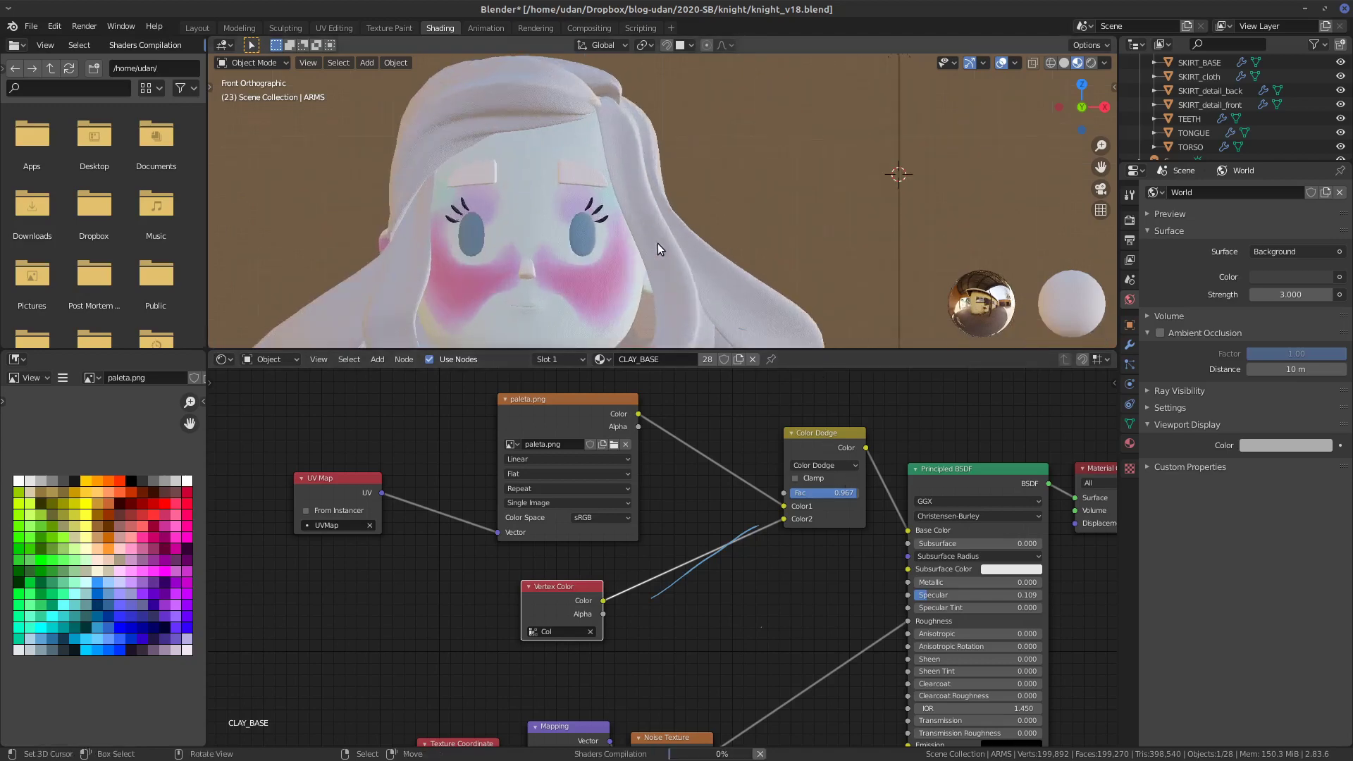
pyautogui.keyDown('shift'); pyautogui.moveTo(649, 248); pyautogui.dragTo(801, 268, button='middle'); pyautogui.keyUp('shift')
pyautogui.scroll(1, 790, 250)
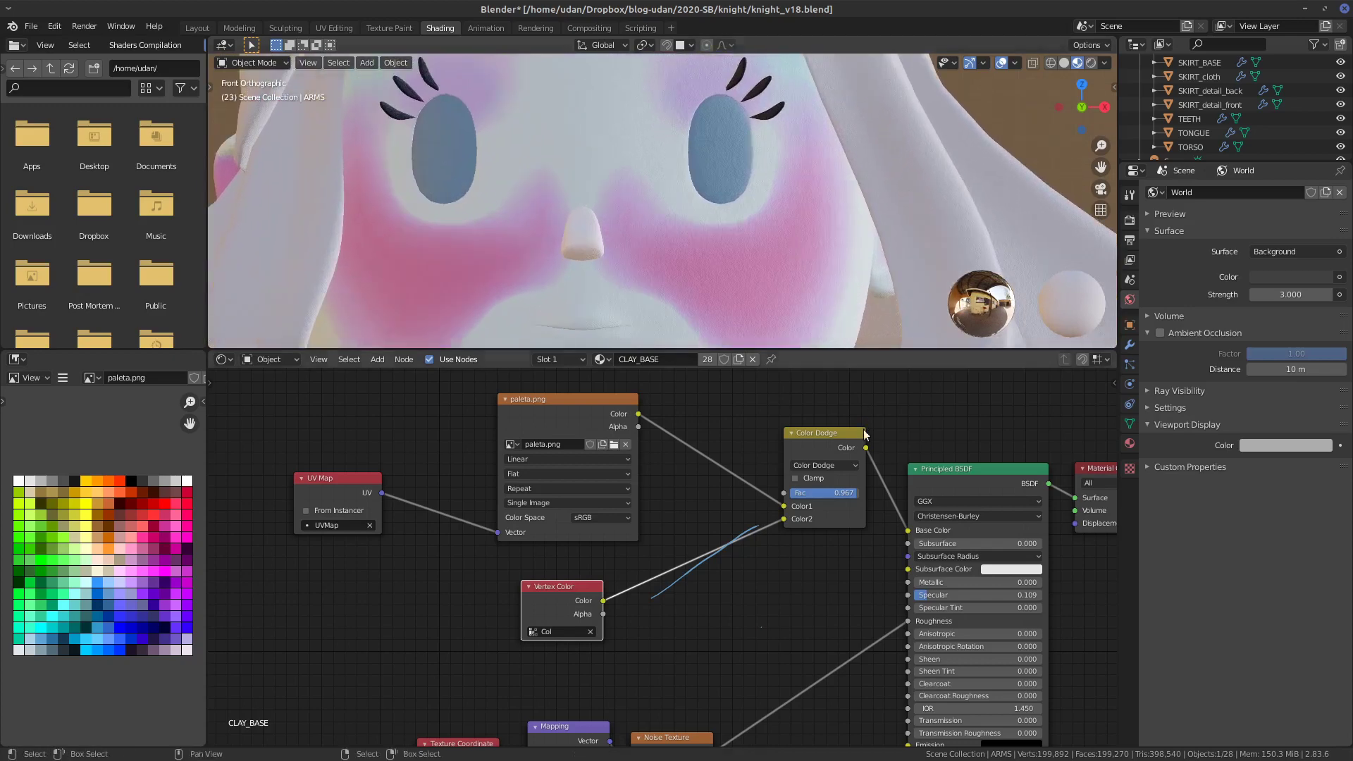
pyautogui.click(839, 466)
pyautogui.click(839, 499)
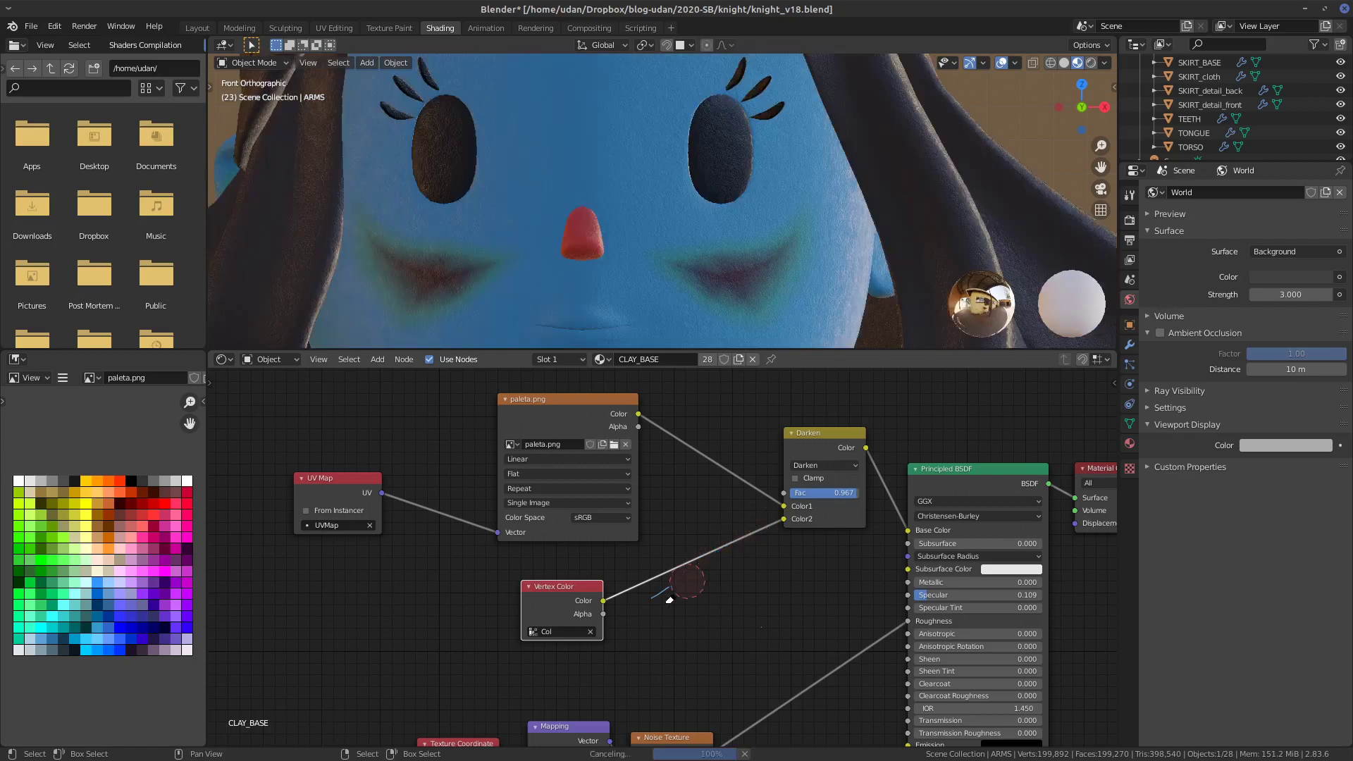
# - Try the Color Burn blend mode on the CLAY_BASE blending node with a factor of about 0.1, checking the cheek tint
pyautogui.keyDown('ctrl'); pyautogui.moveTo(665, 607); pyautogui.dragTo(675, 593, button='right'); pyautogui.keyUp('ctrl')
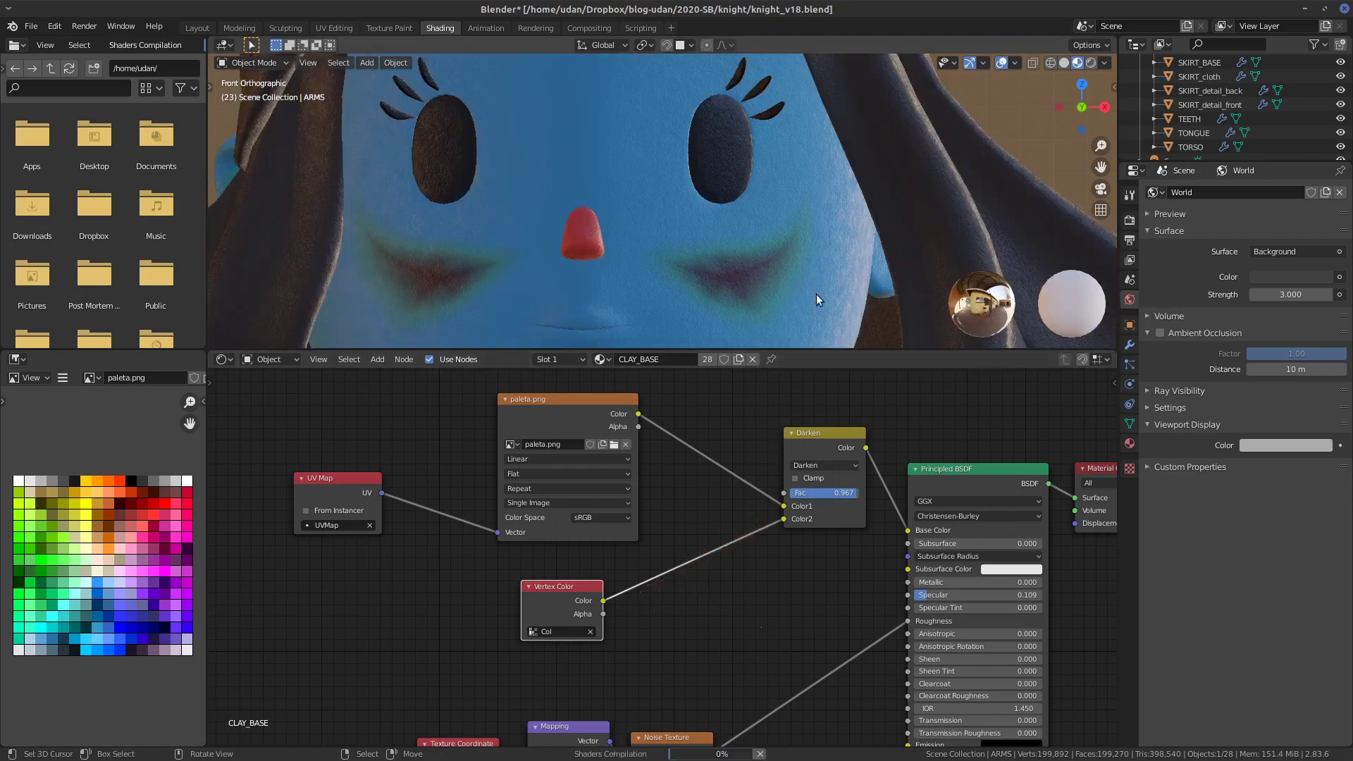
pyautogui.click(826, 466)
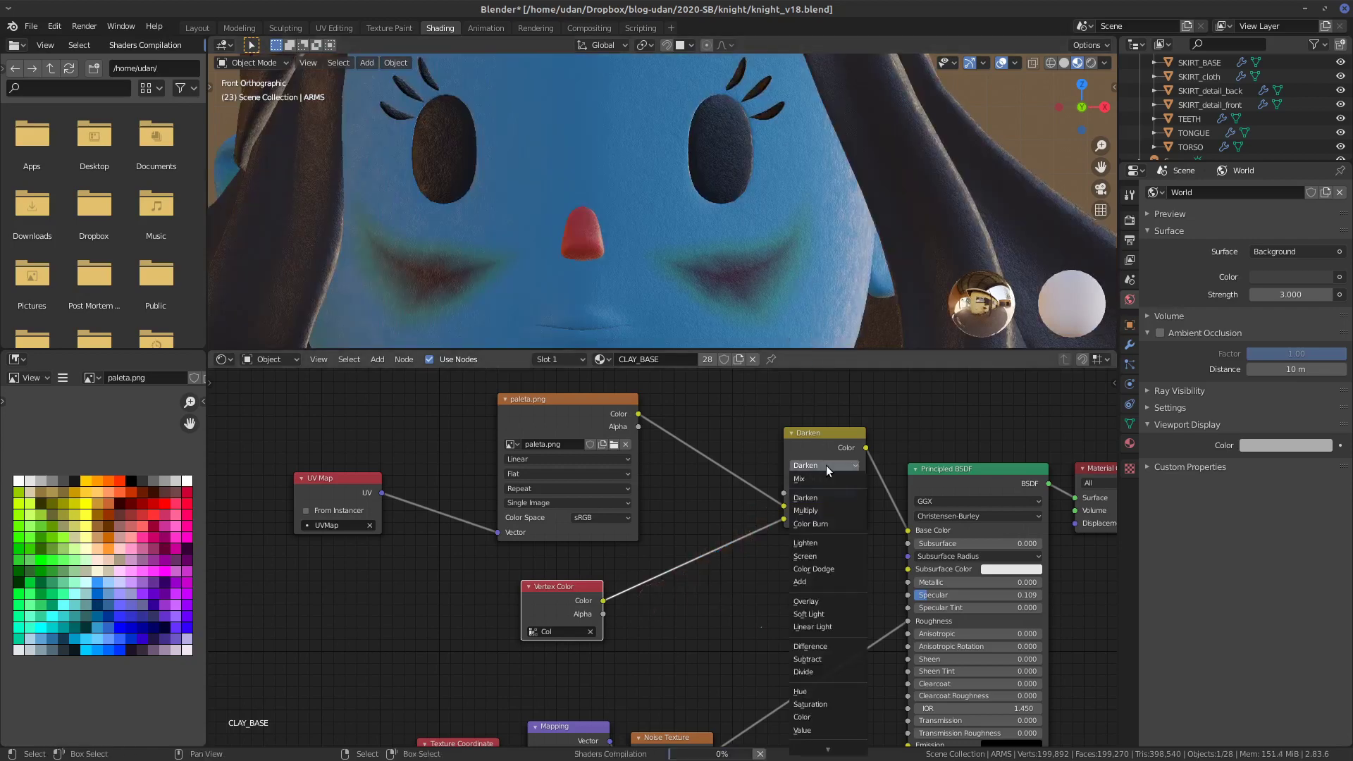
pyautogui.click(822, 524)
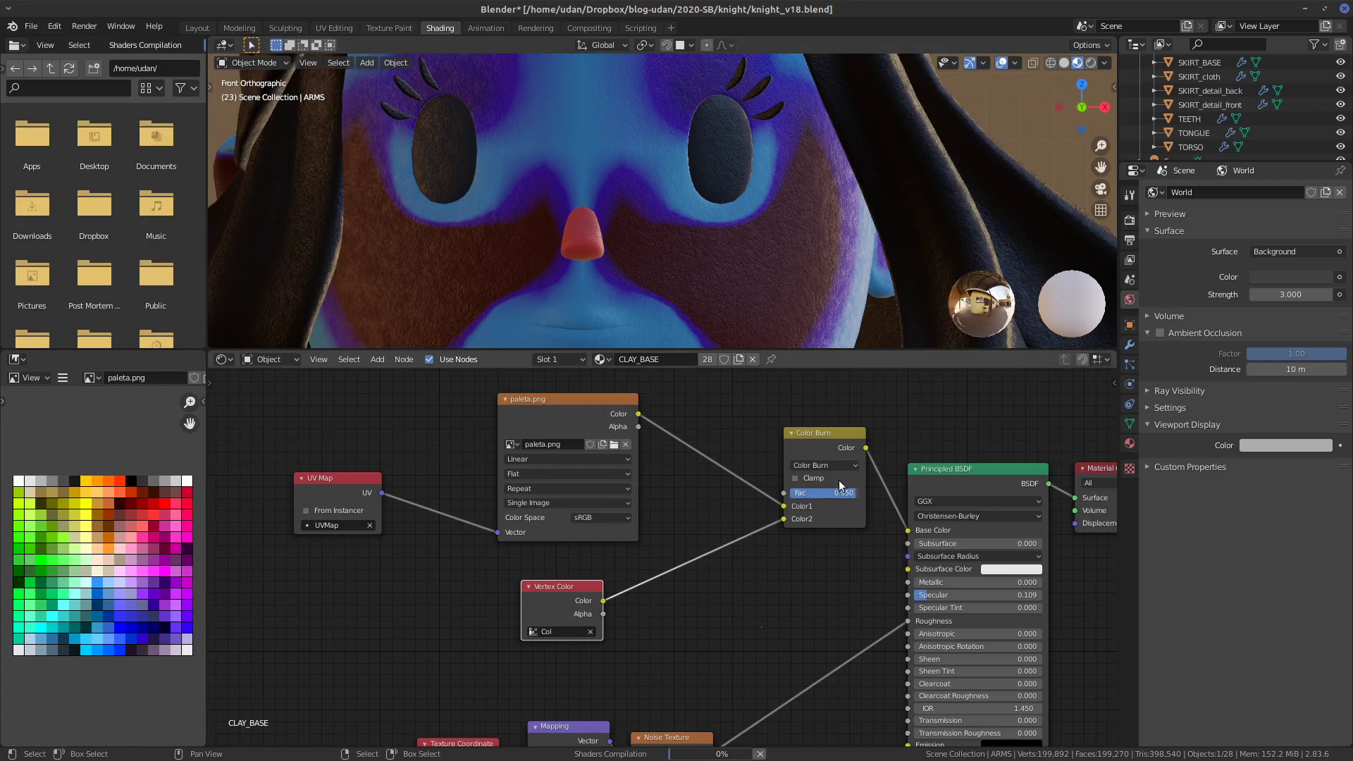
pyautogui.moveTo(847, 497); pyautogui.dragTo(785, 506)
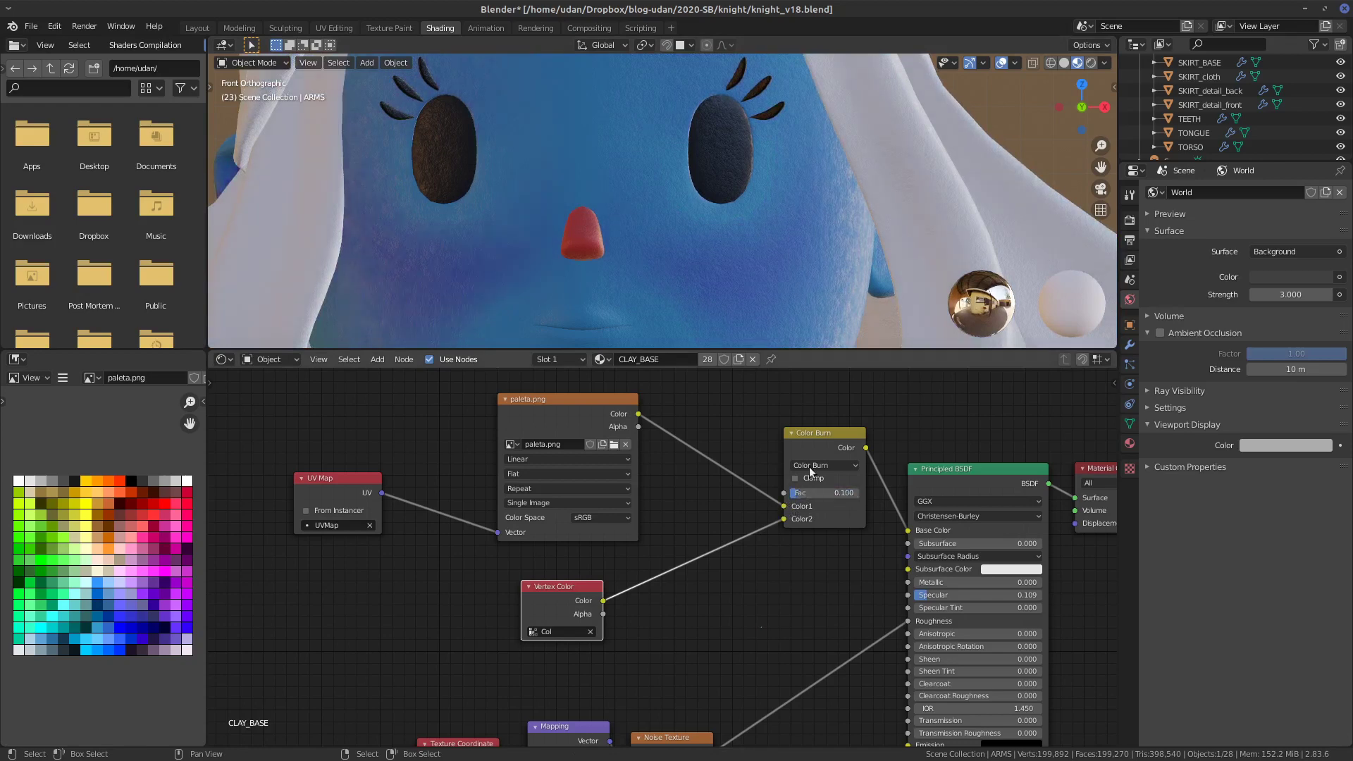
pyautogui.scroll(-2, 815, 310)
pyautogui.scroll(2, 838, 176)
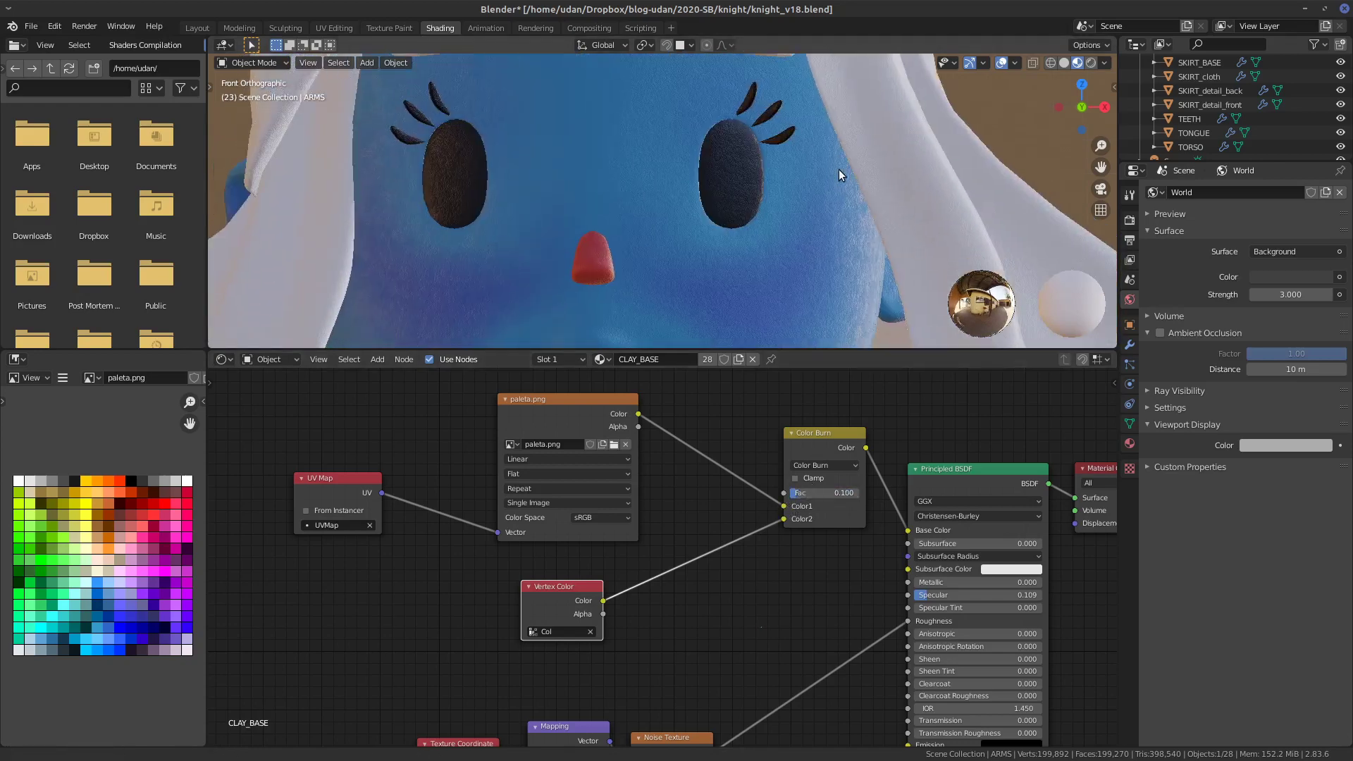
pyautogui.keyDown('shift'); pyautogui.moveTo(835, 229); pyautogui.dragTo(837, 201, button='middle'); pyautogui.keyUp('shift')
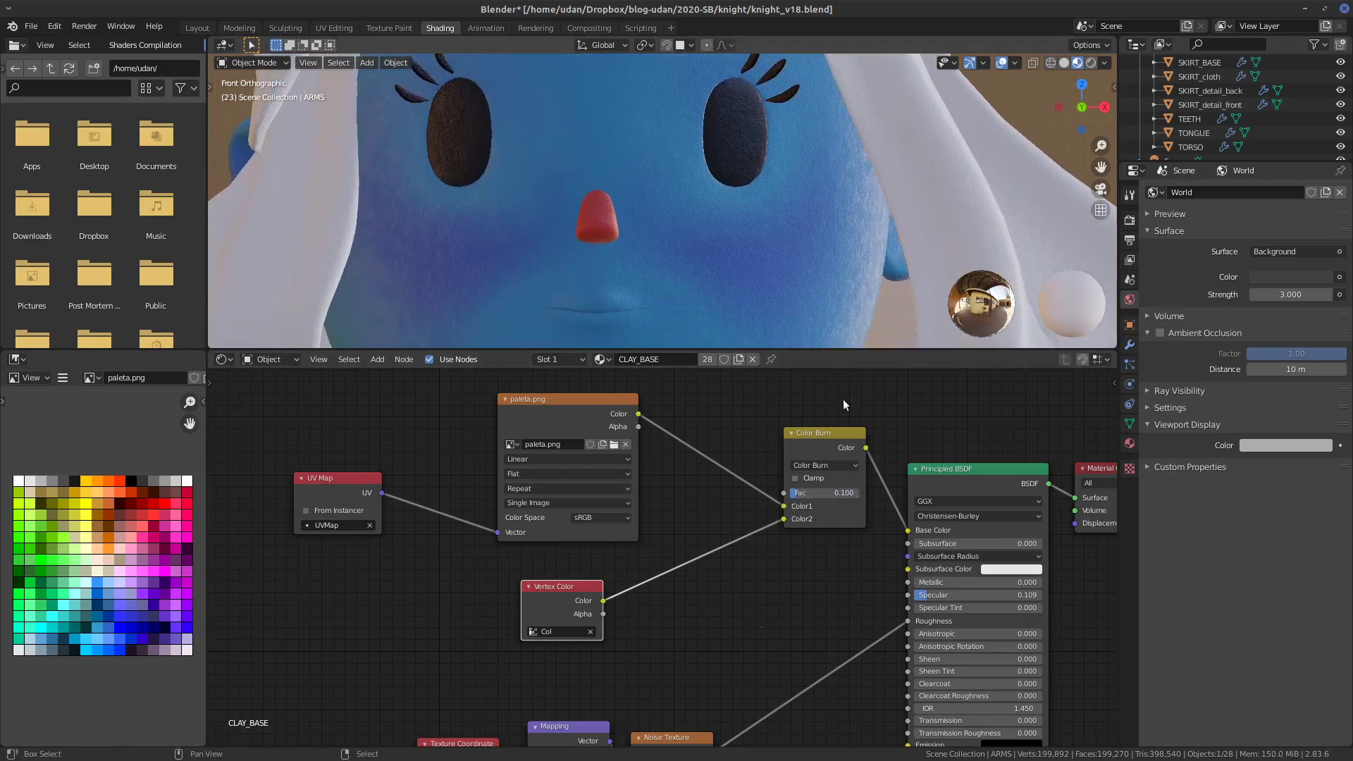
# - Set the Color Burn node's factor to 0.5
pyautogui.click(819, 493)
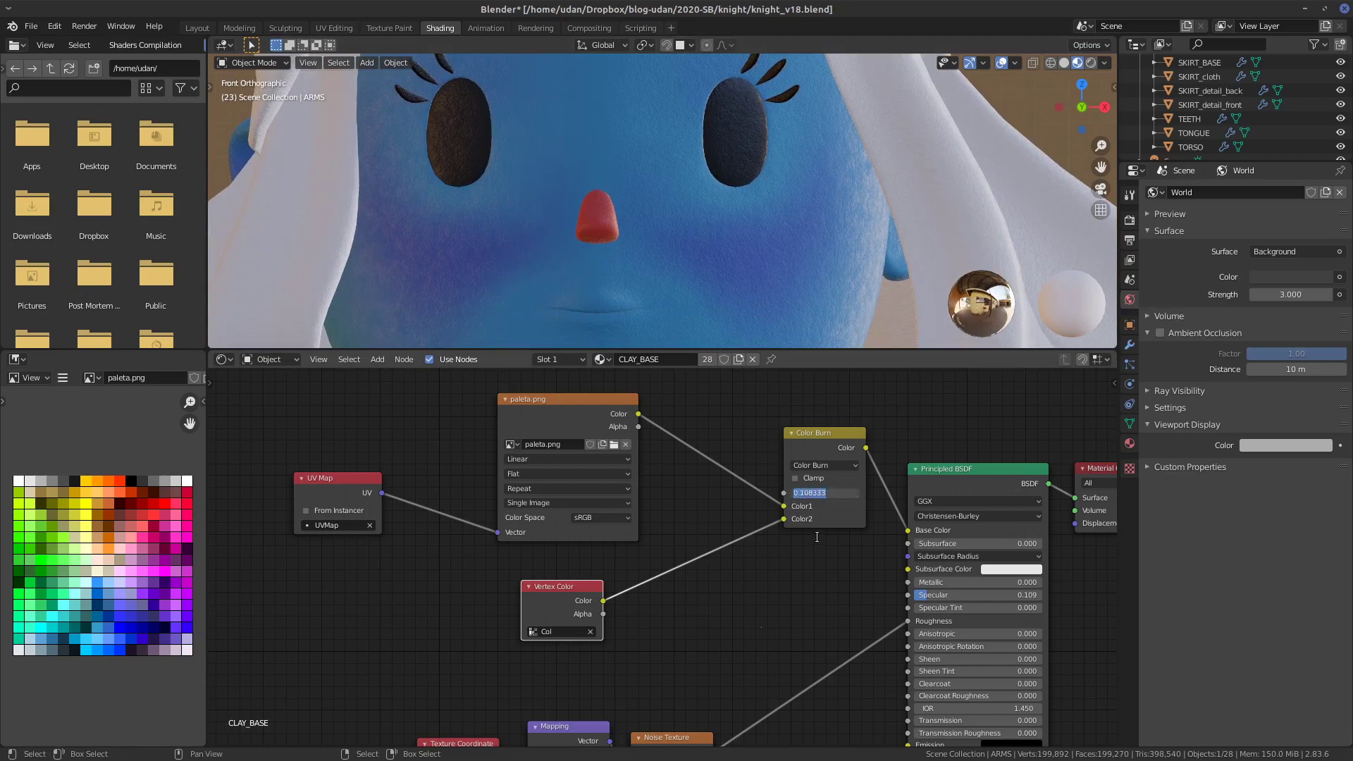
pyautogui.click(832, 492)
pyautogui.press('BackSpace')
pyautogui.press('BackSpace')
pyautogui.press('BackSpace')
pyautogui.press('BackSpace')
pyautogui.press('BackSpace')
pyautogui.press('BackSpace')
pyautogui.write('5')
pyautogui.press('Return')
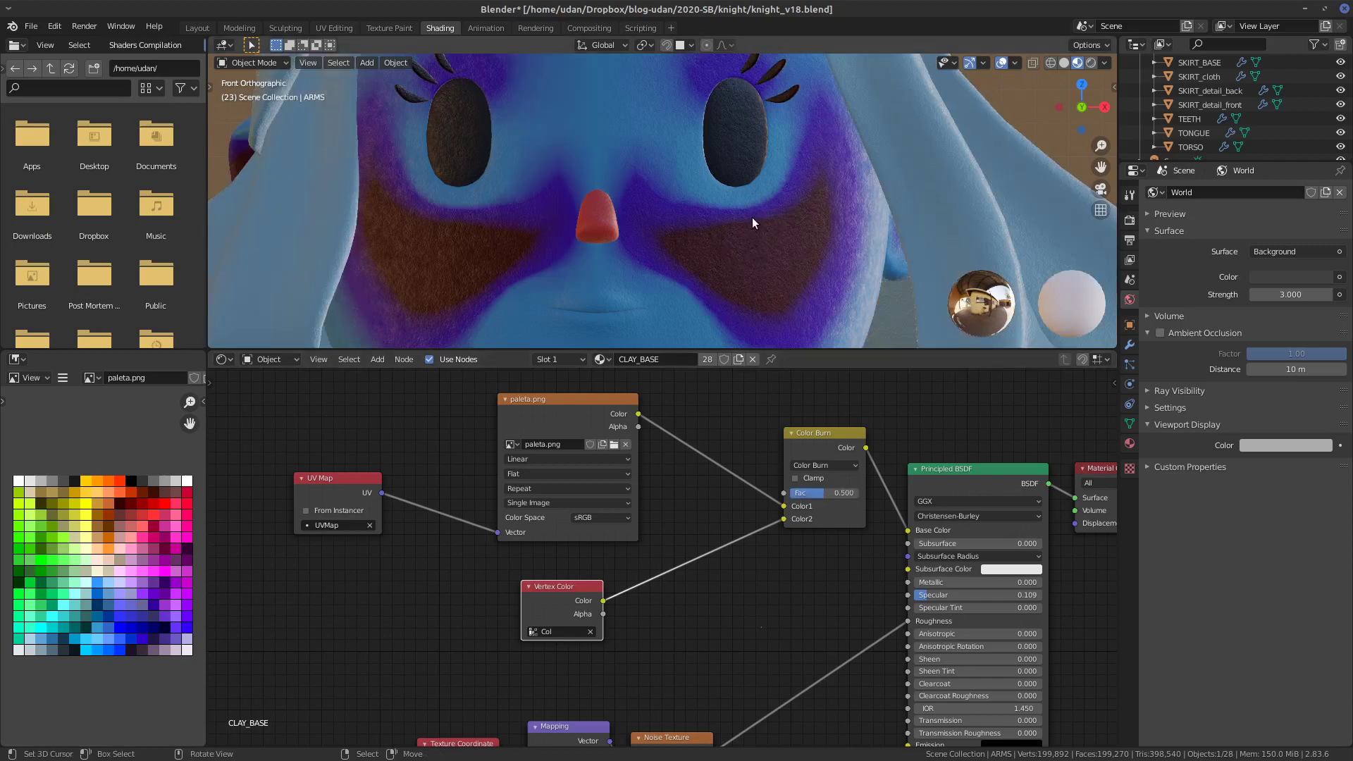
# - Try the Overlay blend mode on the color-blending node with its factor raised to 1.0
pyautogui.click(841, 465)
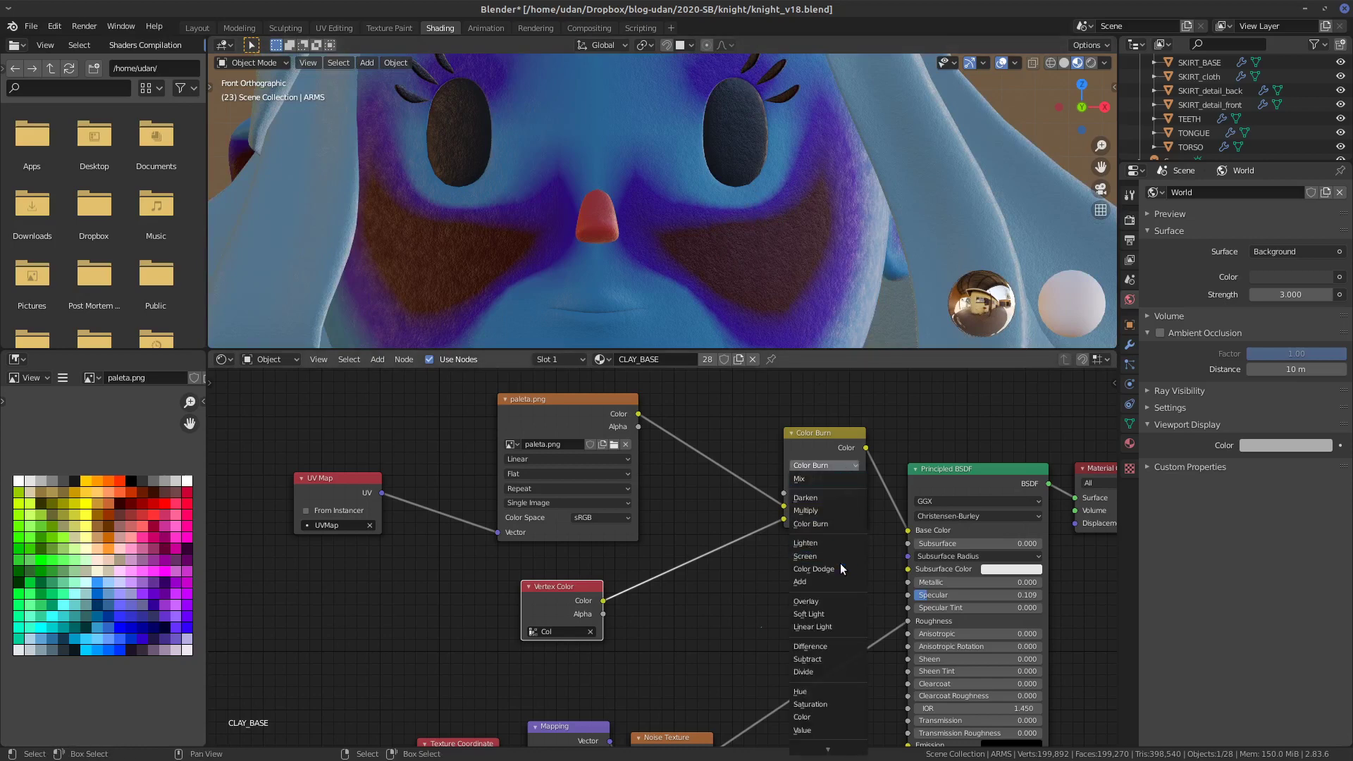
pyautogui.click(837, 604)
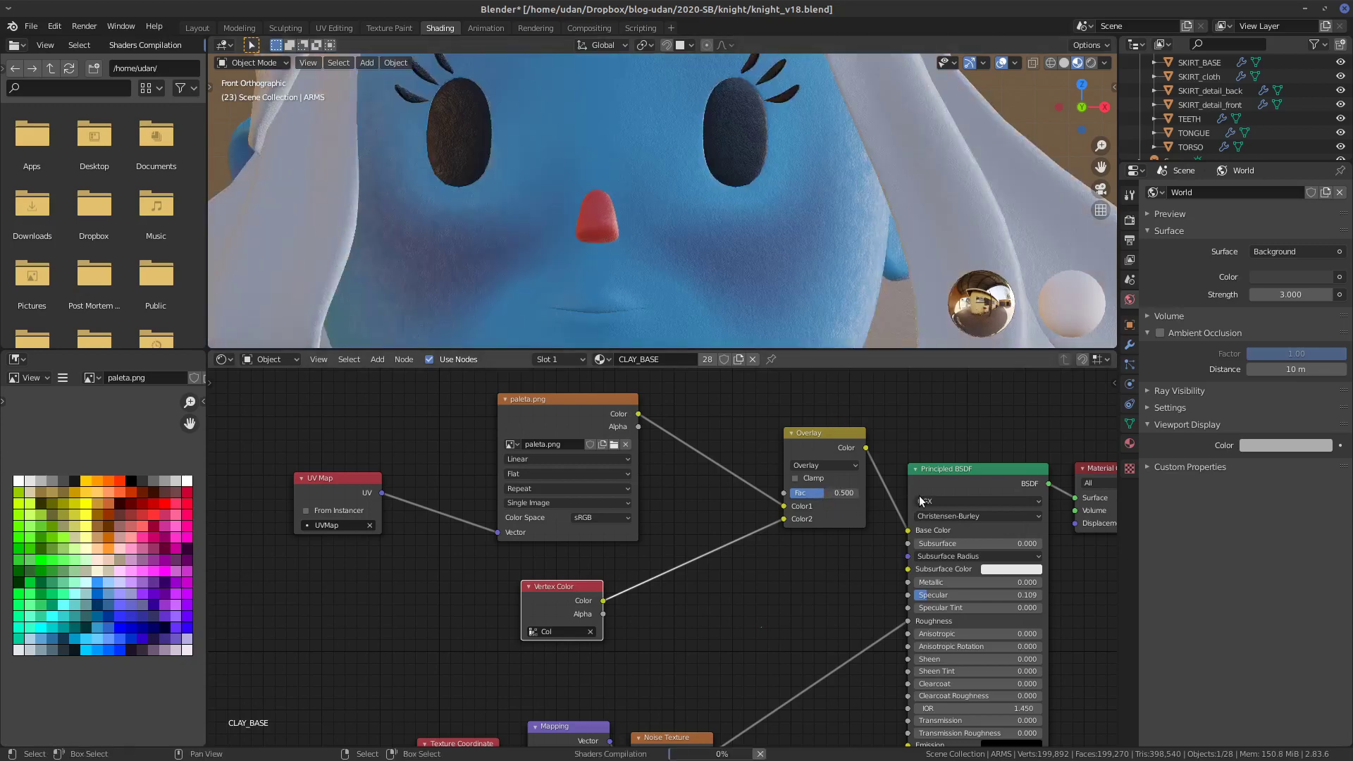
pyautogui.moveTo(822, 494); pyautogui.dragTo(856, 494)
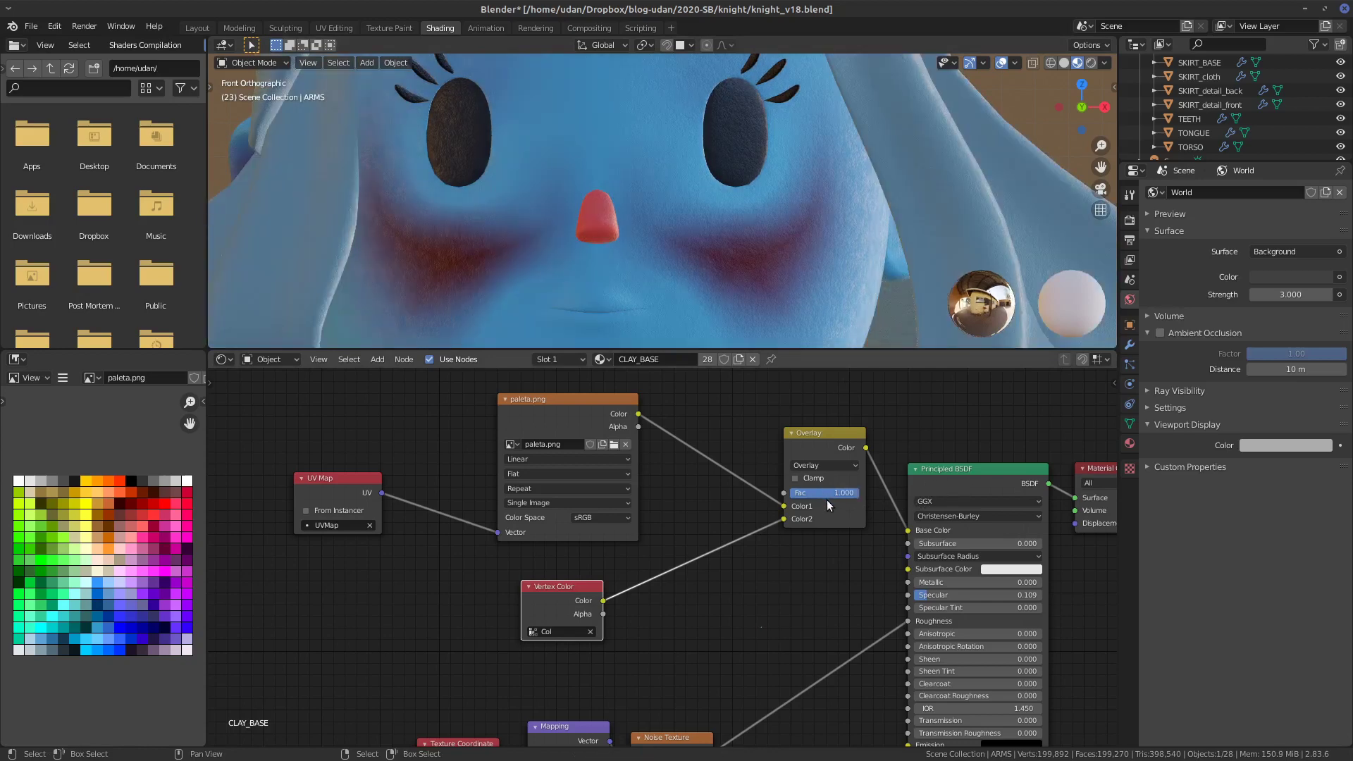
# - Change the blending node's mode to Soft Light and set its factor to 0.5
pyautogui.click(825, 465)
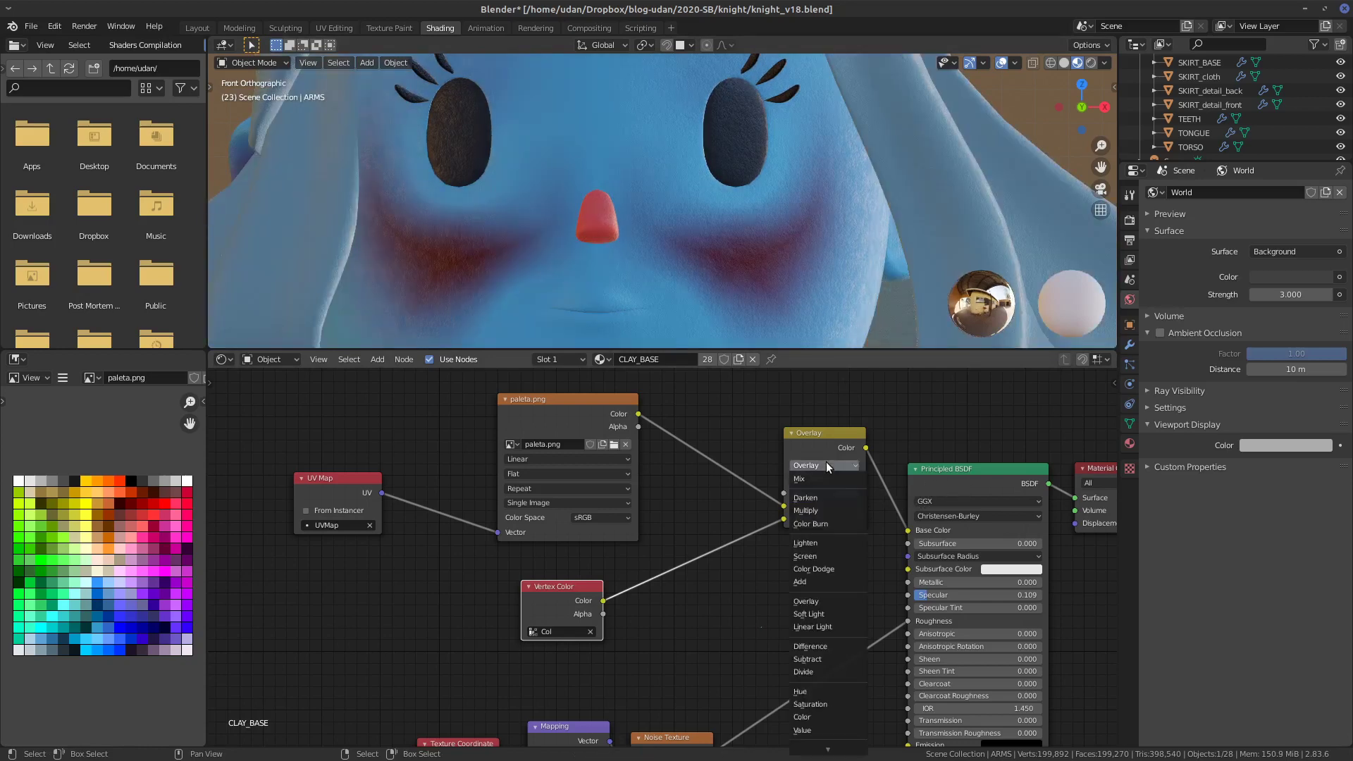
pyautogui.click(822, 615)
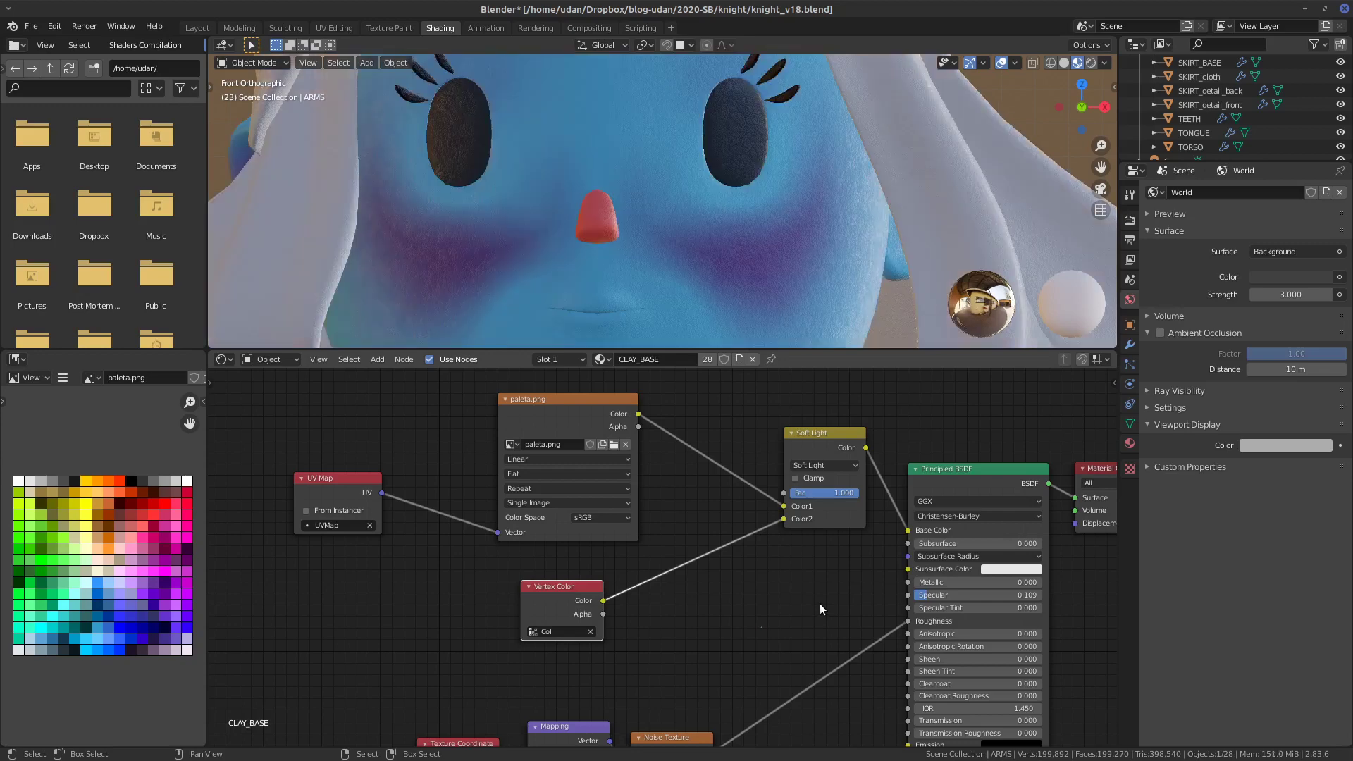
pyautogui.click(839, 495)
pyautogui.click(842, 502)
pyautogui.press('BackSpace')
pyautogui.press('BackSpace')
pyautogui.press('BackSpace')
pyautogui.press('BackSpace')
pyautogui.press('BackSpace')
pyautogui.press('Return')
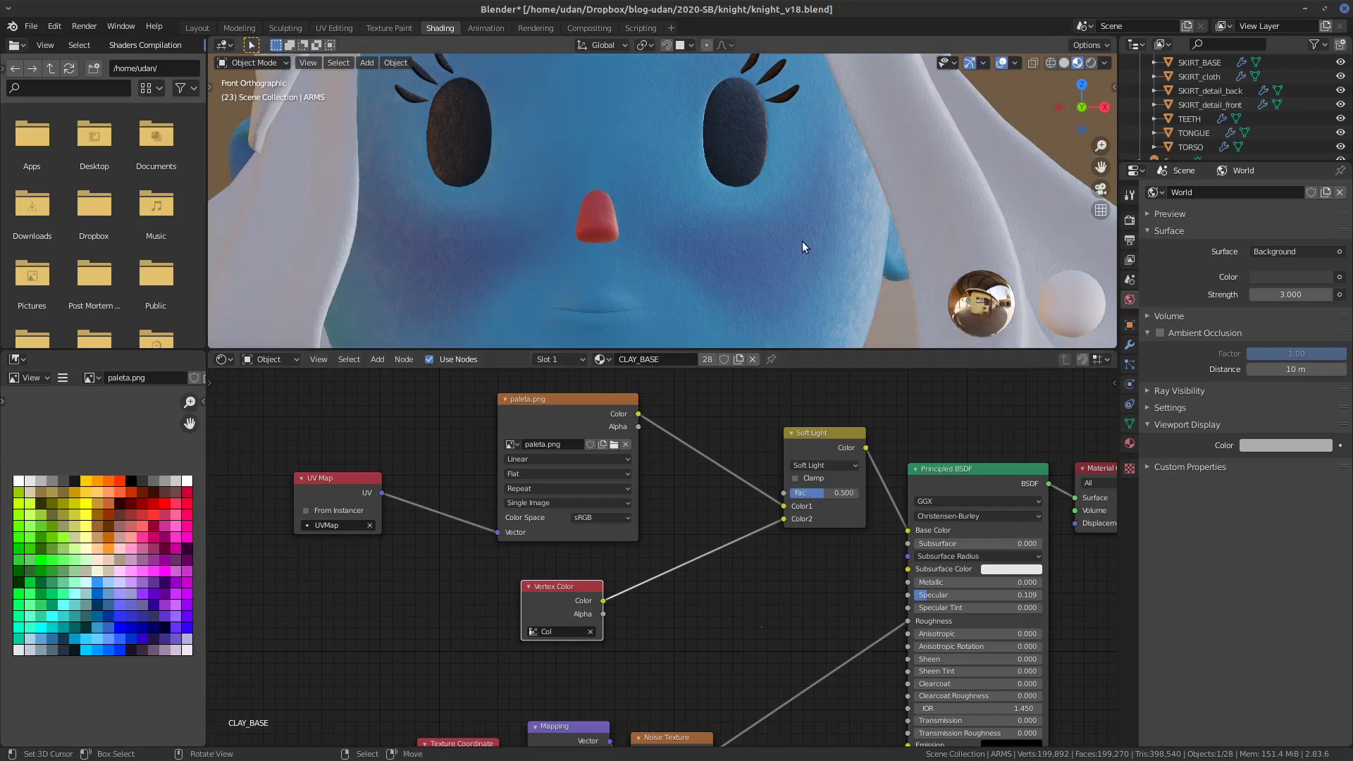
# - Try a factor of 0.1 on the Soft Light node, settle on 0.2, and check the cheeks
pyautogui.keyDown('shift'); pyautogui.moveTo(803, 241); pyautogui.dragTo(801, 159, button='middle'); pyautogui.keyUp('shift')
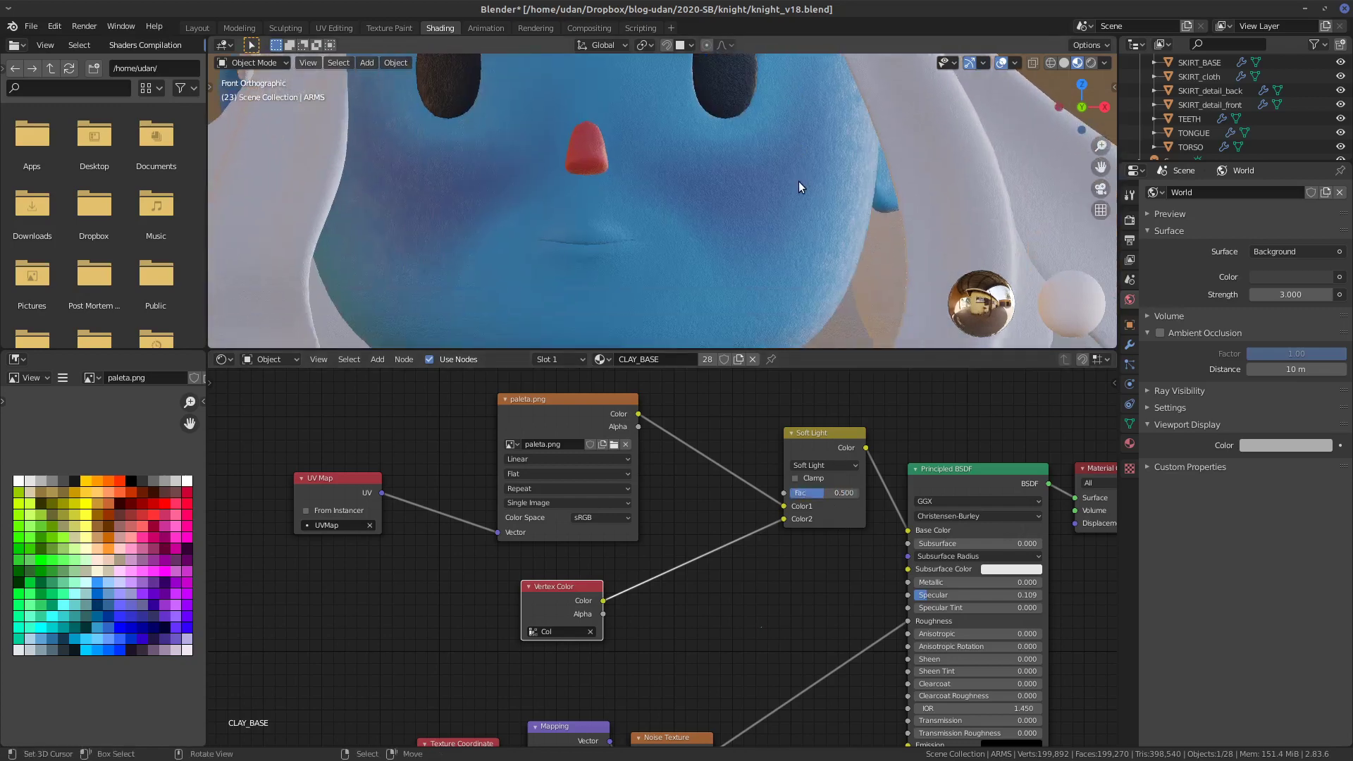
pyautogui.scroll(-1, 798, 180)
pyautogui.doubleClick(846, 493)
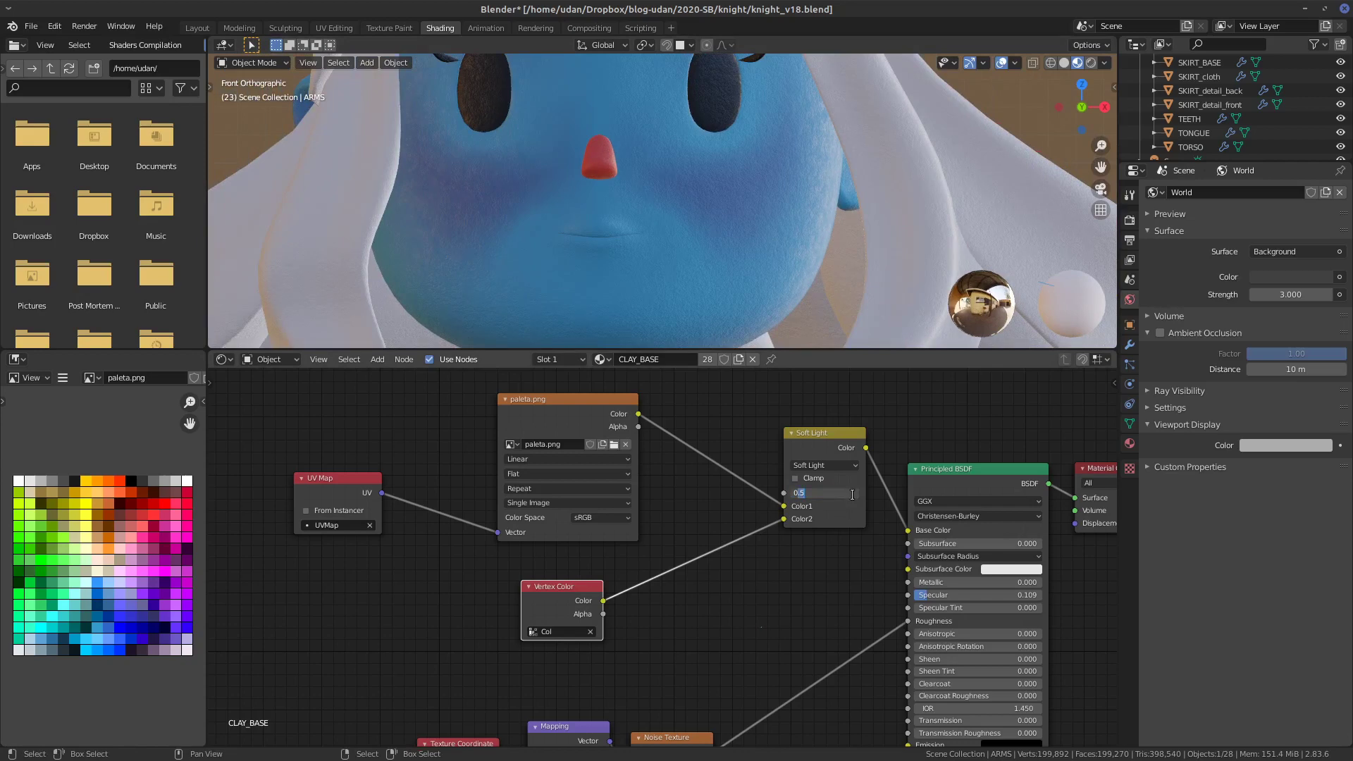
pyautogui.press('BackSpace')
pyautogui.write('1')
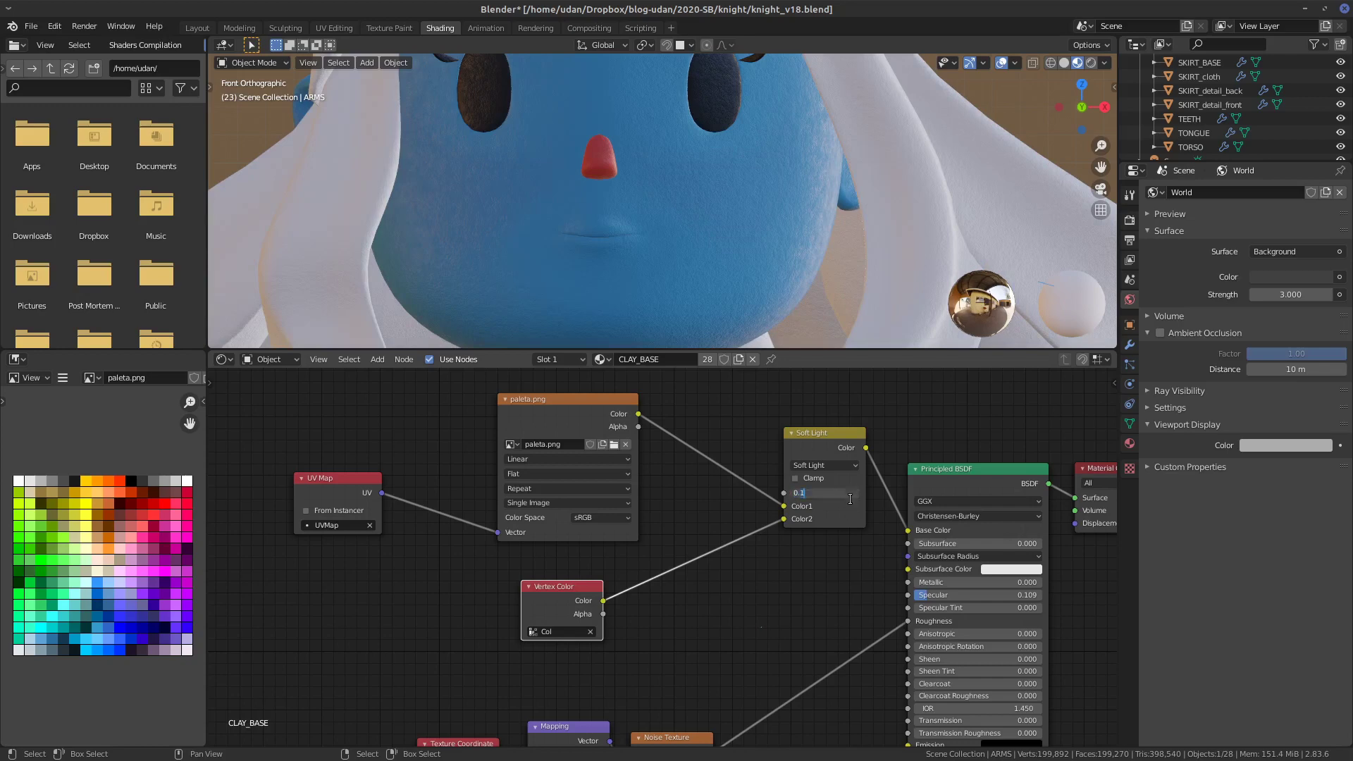
pyautogui.press('BackSpace')
pyautogui.write('2')
pyautogui.press('Return')
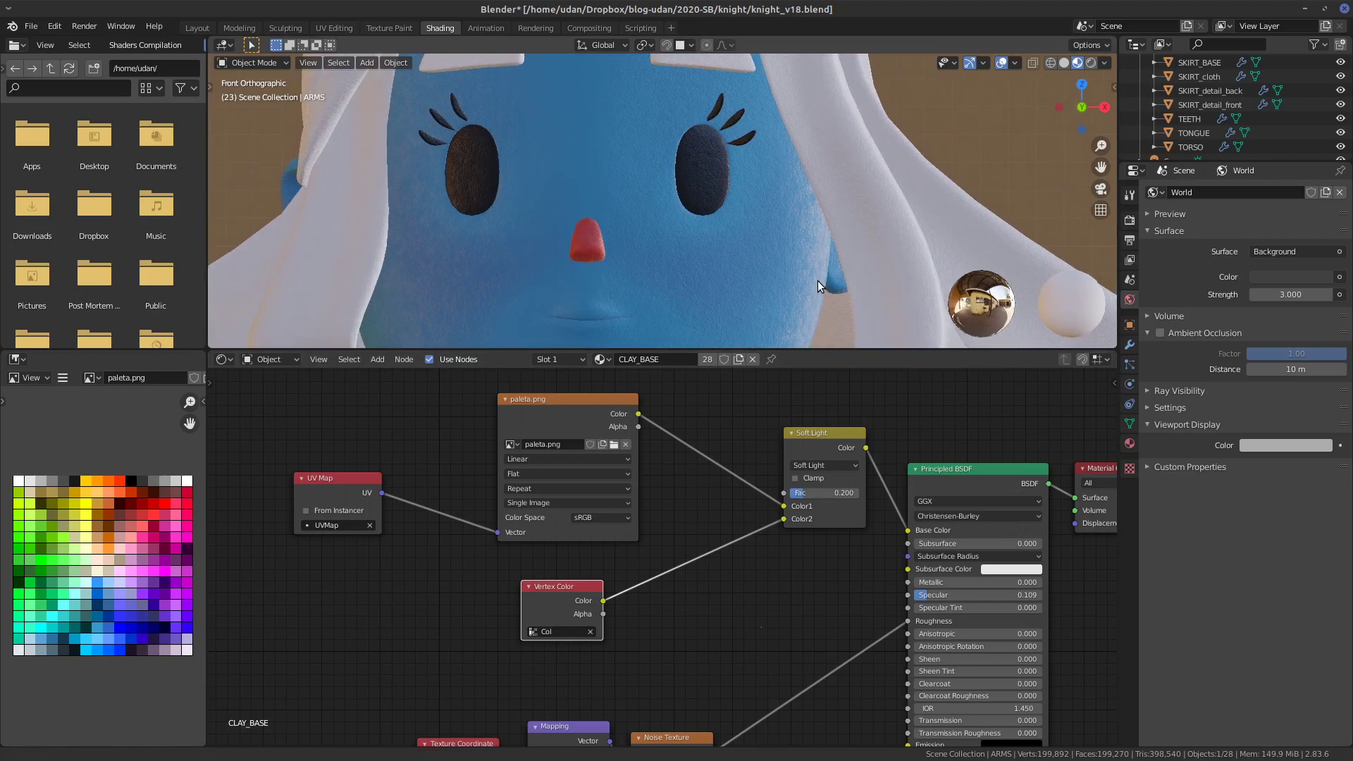
pyautogui.keyDown('shift'); pyautogui.moveTo(818, 281); pyautogui.dragTo(824, 270, button='middle'); pyautogui.keyUp('shift')
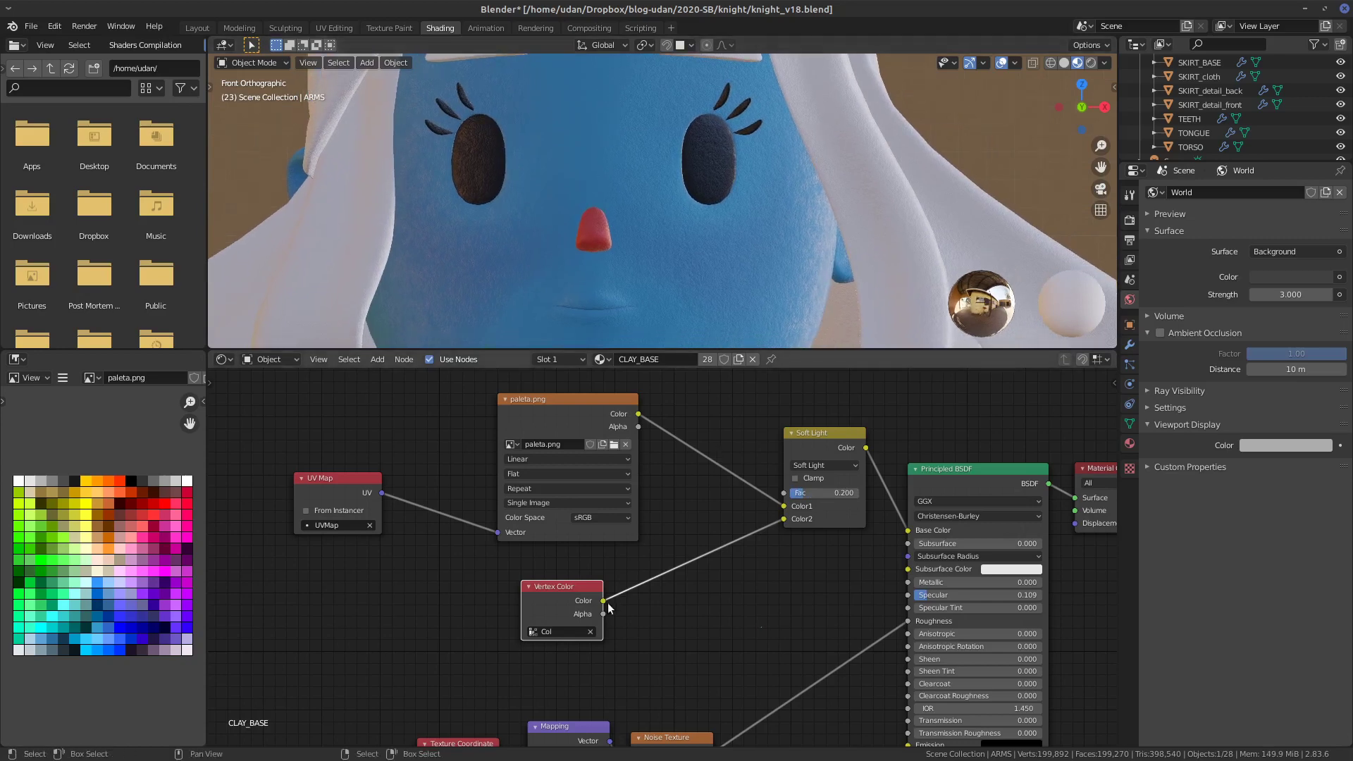
# - Switch the blending node to Mix mode and reposition it and the Vertex Color node further from the Principled BSDF
pyautogui.moveTo(577, 596); pyautogui.dragTo(564, 596)
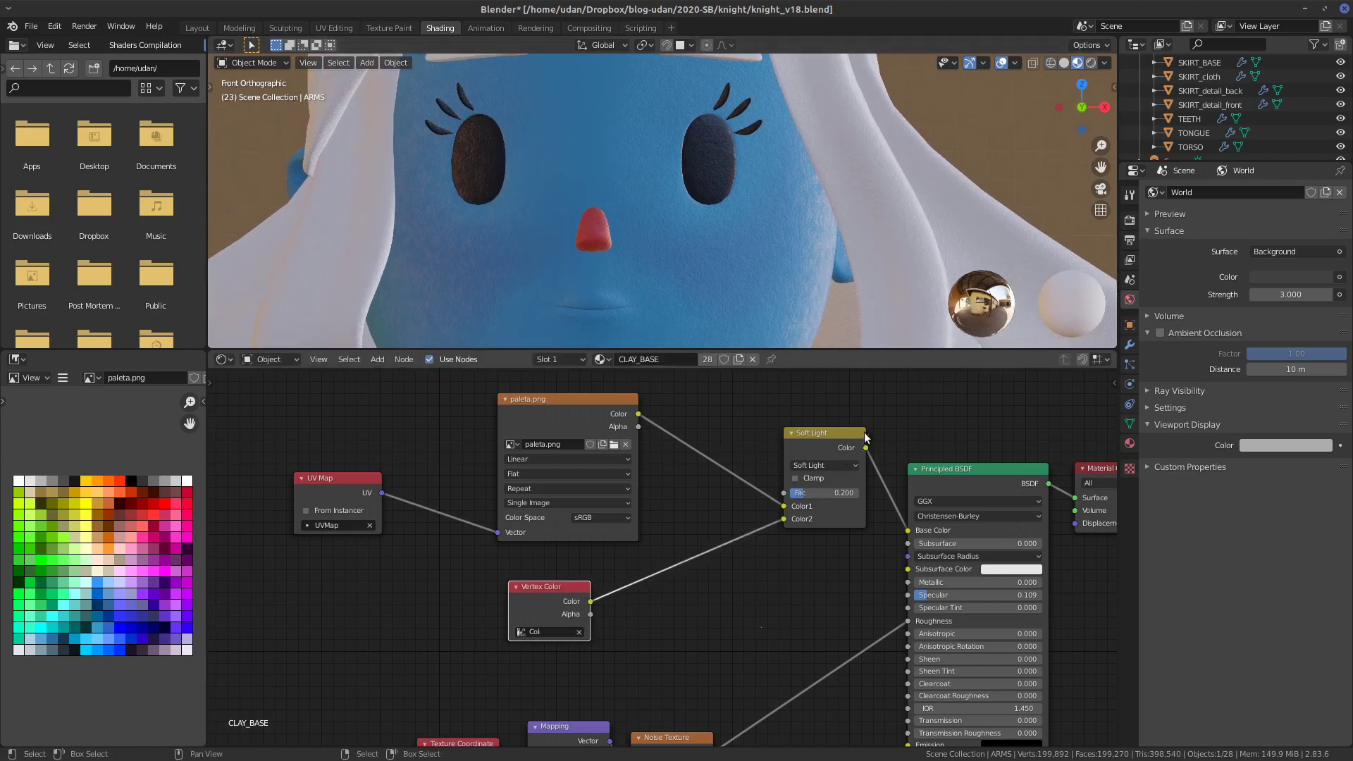
pyautogui.click(850, 467)
pyautogui.click(836, 484)
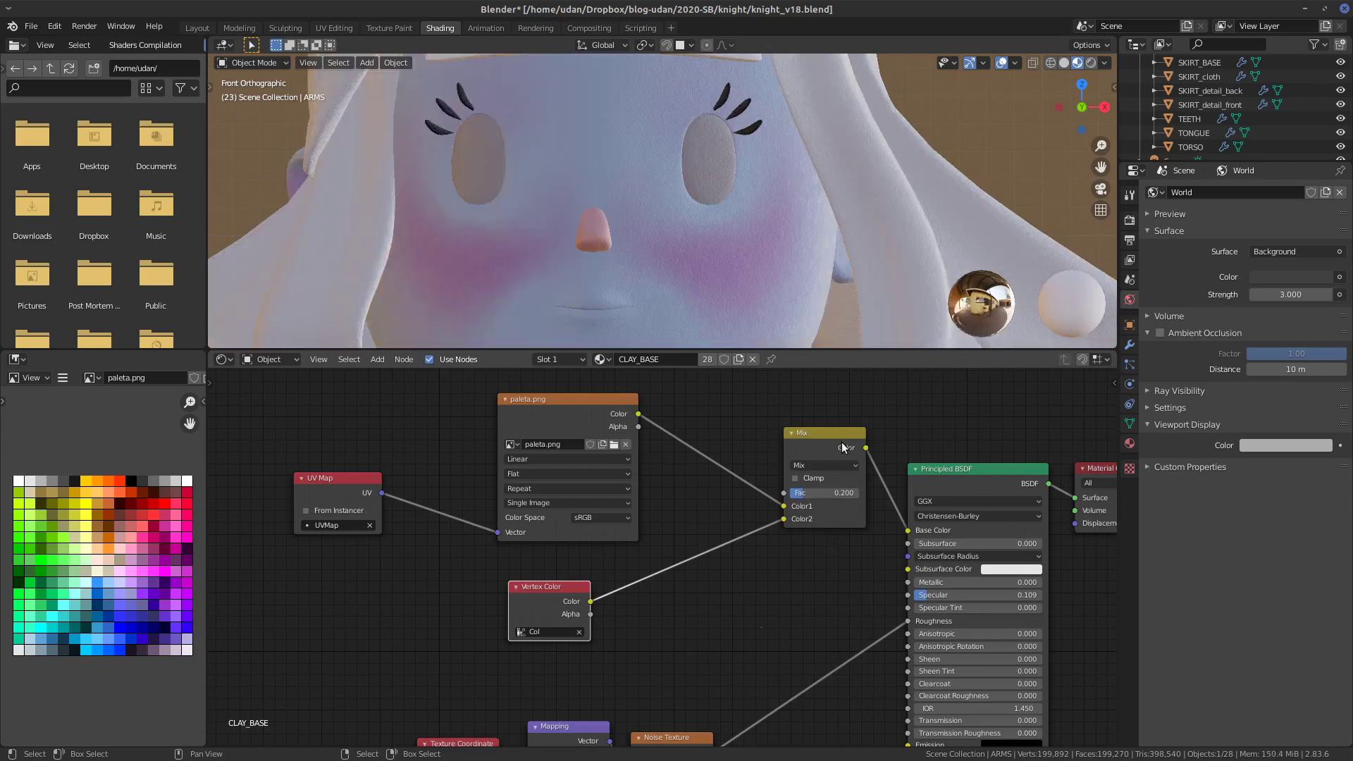
pyautogui.moveTo(591, 615); pyautogui.dragTo(484, 597)
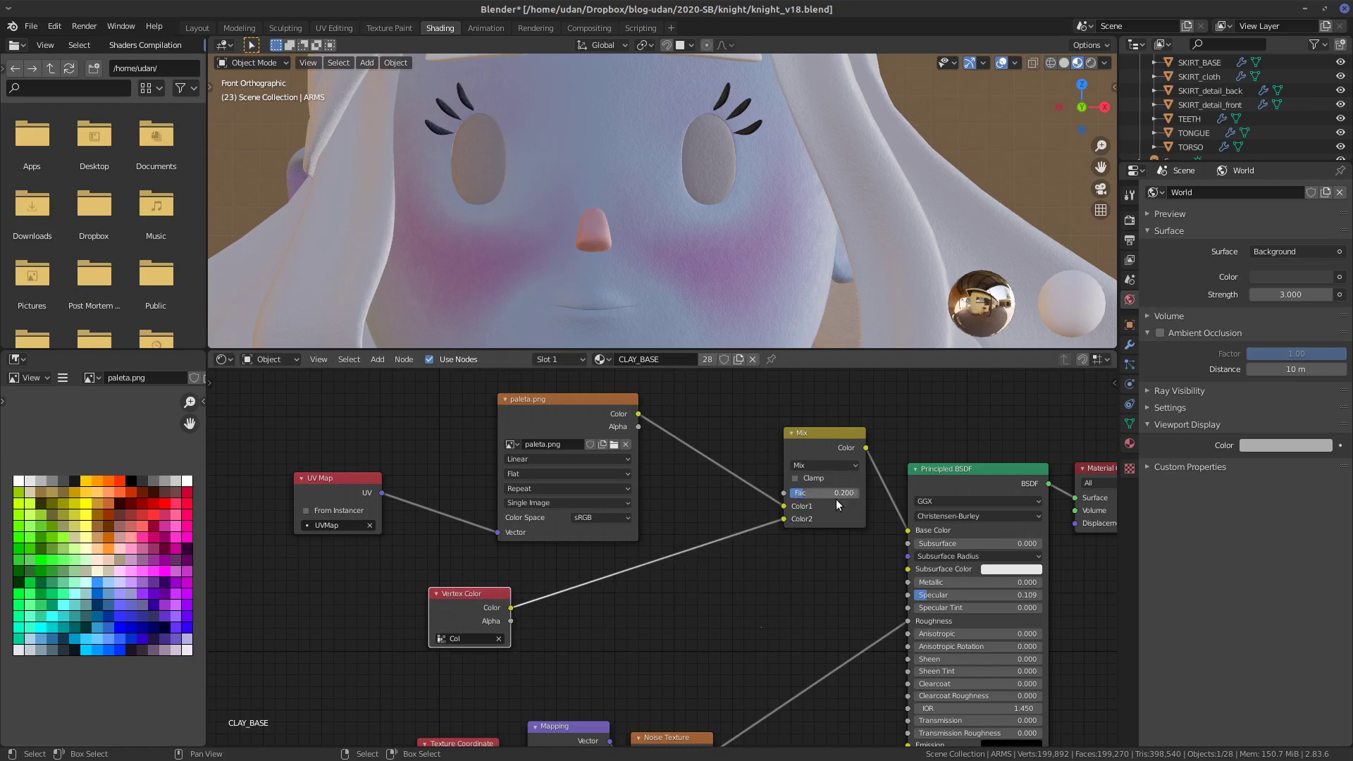
pyautogui.moveTo(836, 500); pyautogui.dragTo(742, 483)
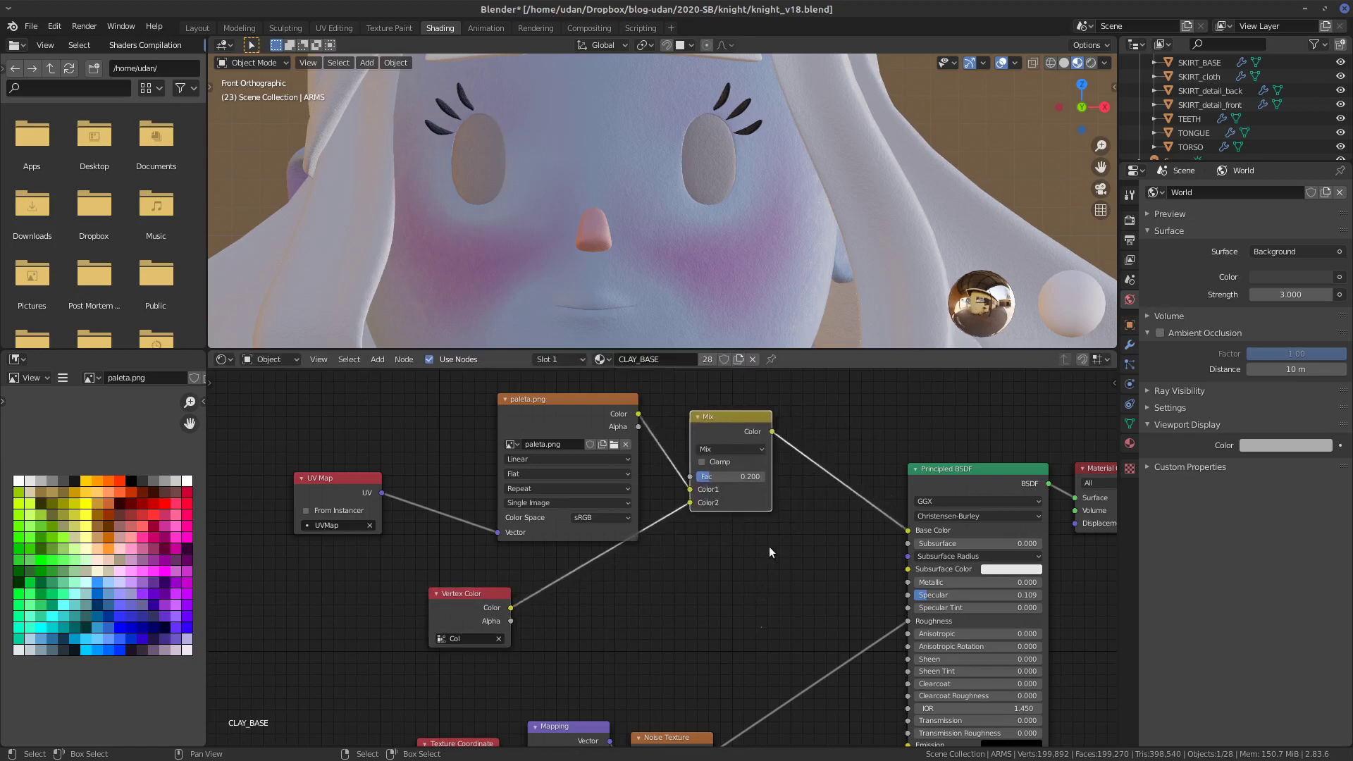
# - Add a ColorRamp node below the Mix node, between the Vertex Color node and the Principled BSDF
pyautogui.hotkey('shift', 'a')
pyautogui.moveTo(750, 552)
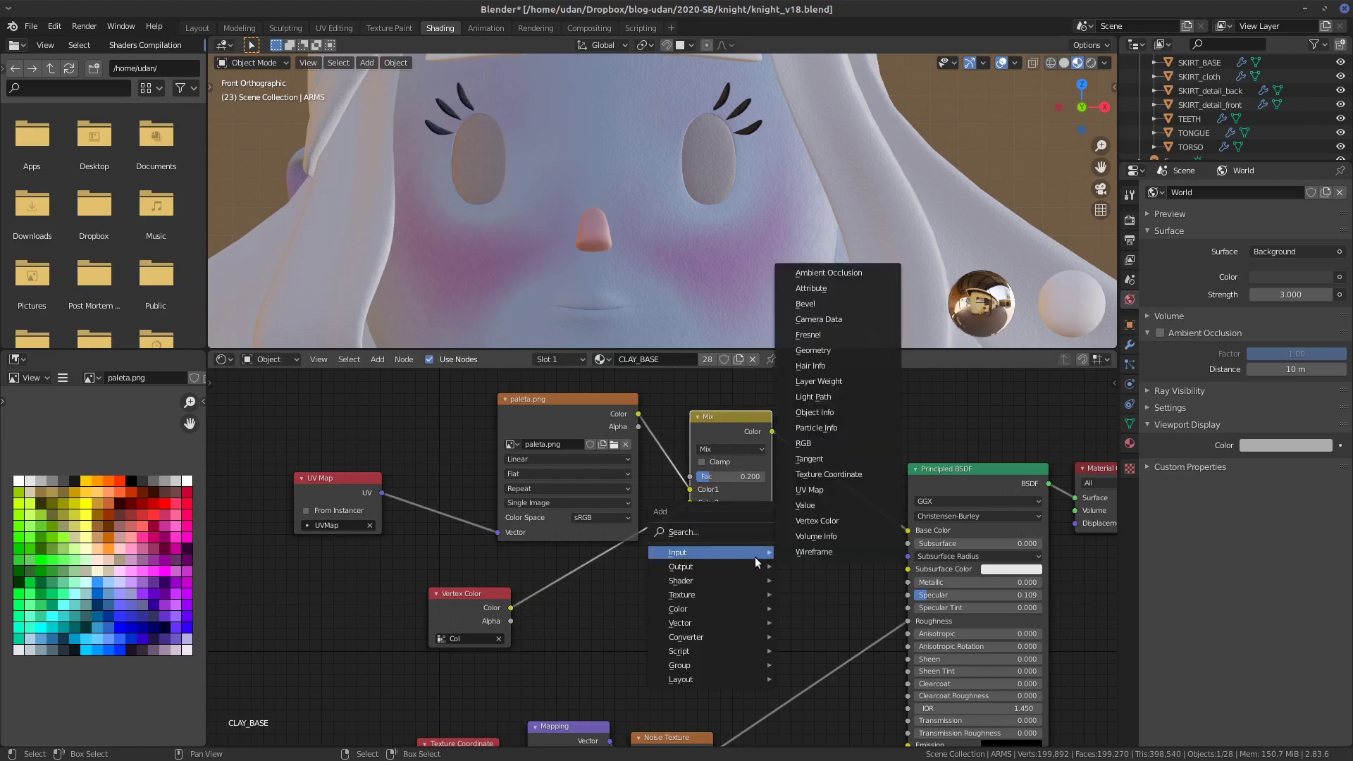
pyautogui.moveTo(721, 608)
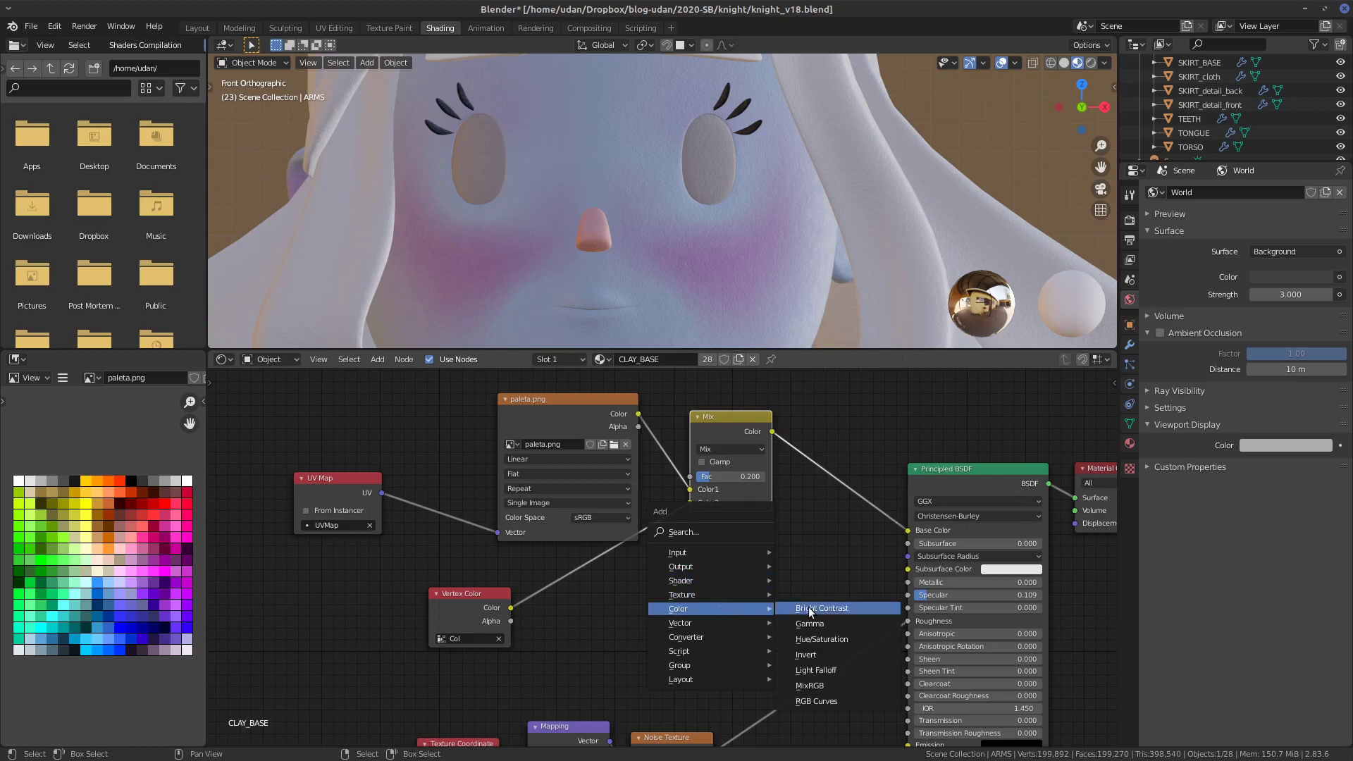
pyautogui.moveTo(726, 636)
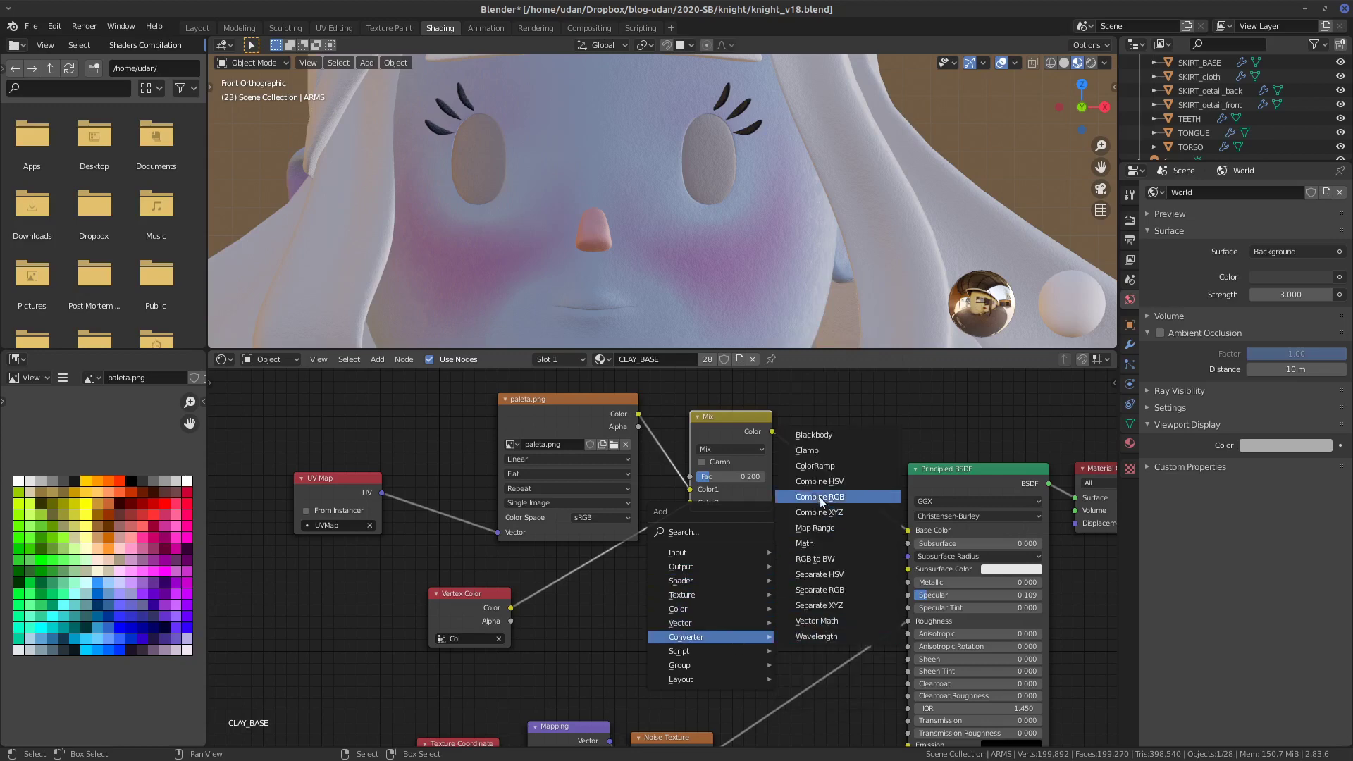
pyautogui.click(823, 467)
pyautogui.click(619, 574)
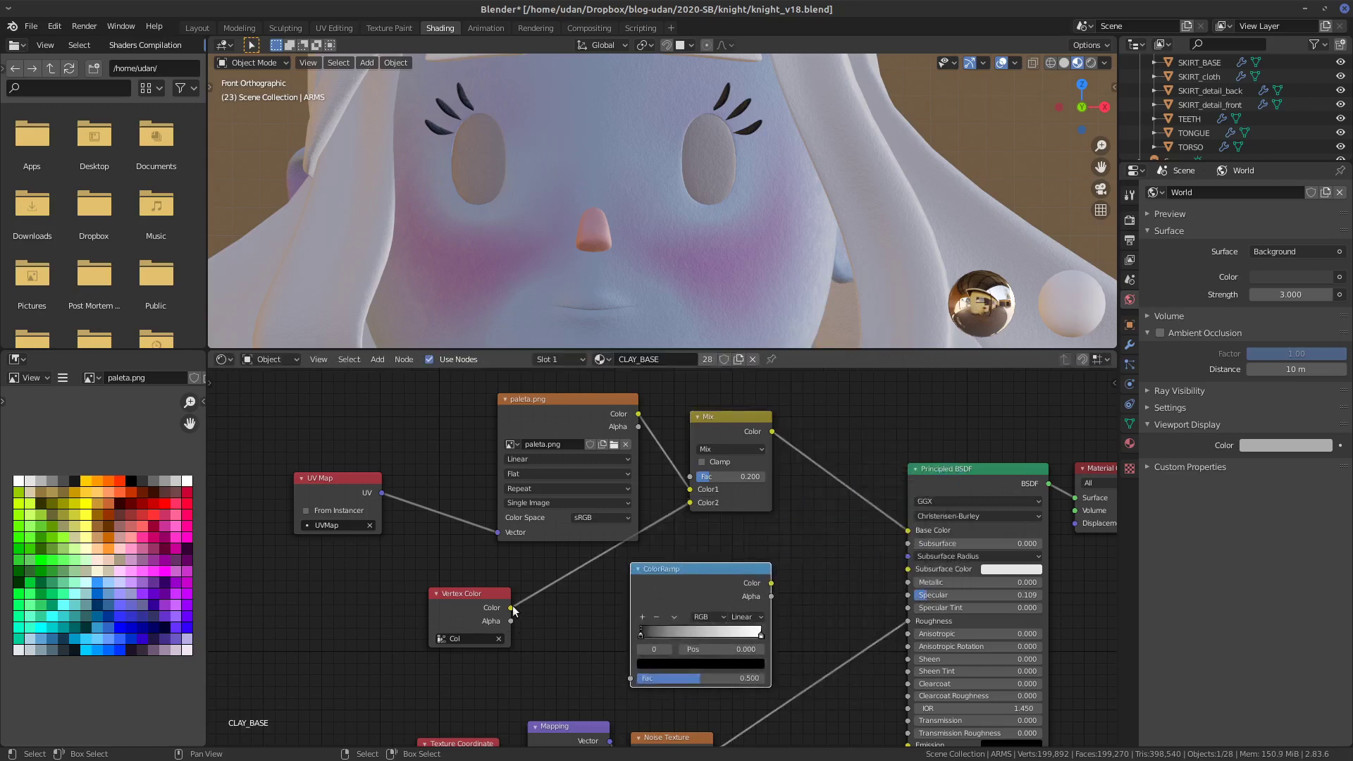
# - Link the Vertex Color node's Color output to the ColorRamp's Fac and the ramp's Color output to the Base Color
pyautogui.moveTo(510, 608); pyautogui.dragTo(573, 657)
pyautogui.moveTo(510, 621); pyautogui.dragTo(630, 678)
pyautogui.moveTo(771, 582); pyautogui.dragTo(917, 528)
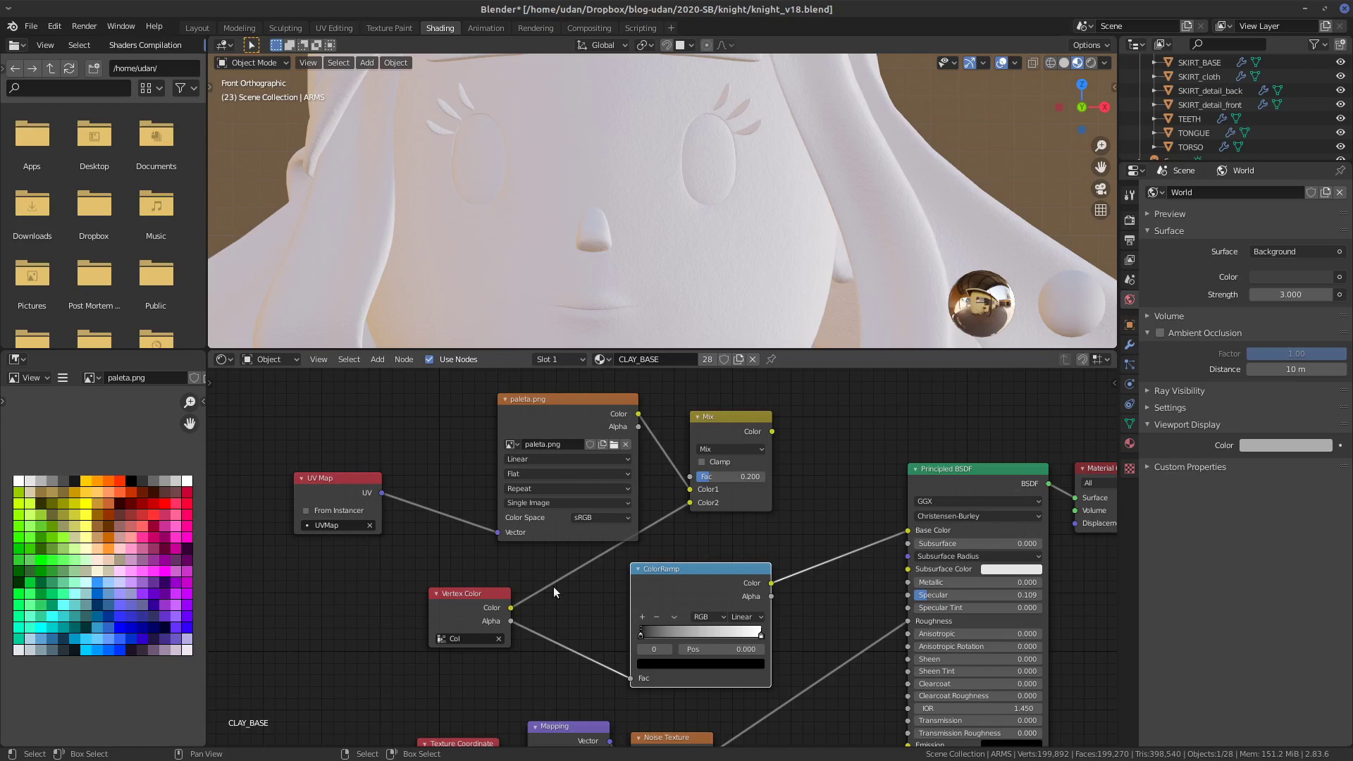
pyautogui.click(513, 628)
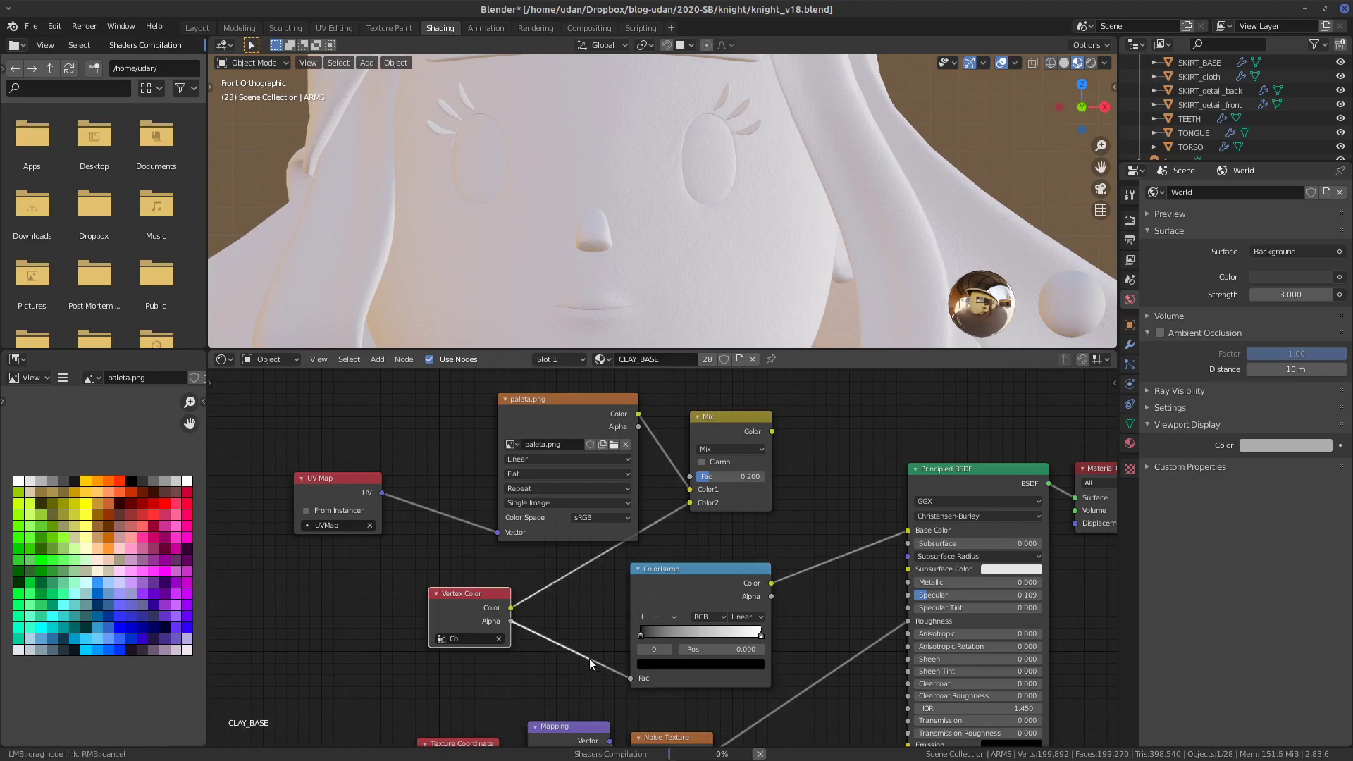
pyautogui.moveTo(510, 608); pyautogui.dragTo(630, 678)
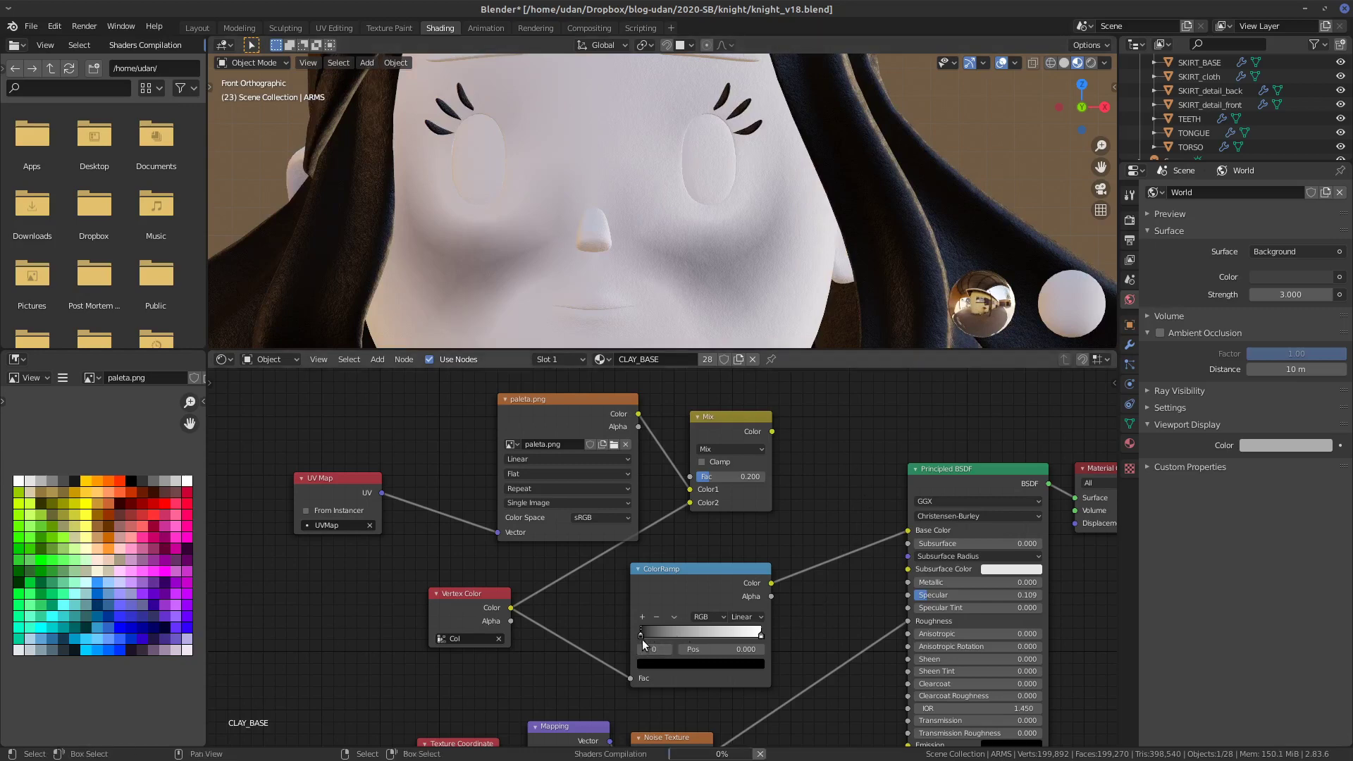
# - Try moving the ColorRamp's black stop to 0.2 and reversing the gradient from white to black
pyautogui.moveTo(641, 640); pyautogui.dragTo(675, 637)
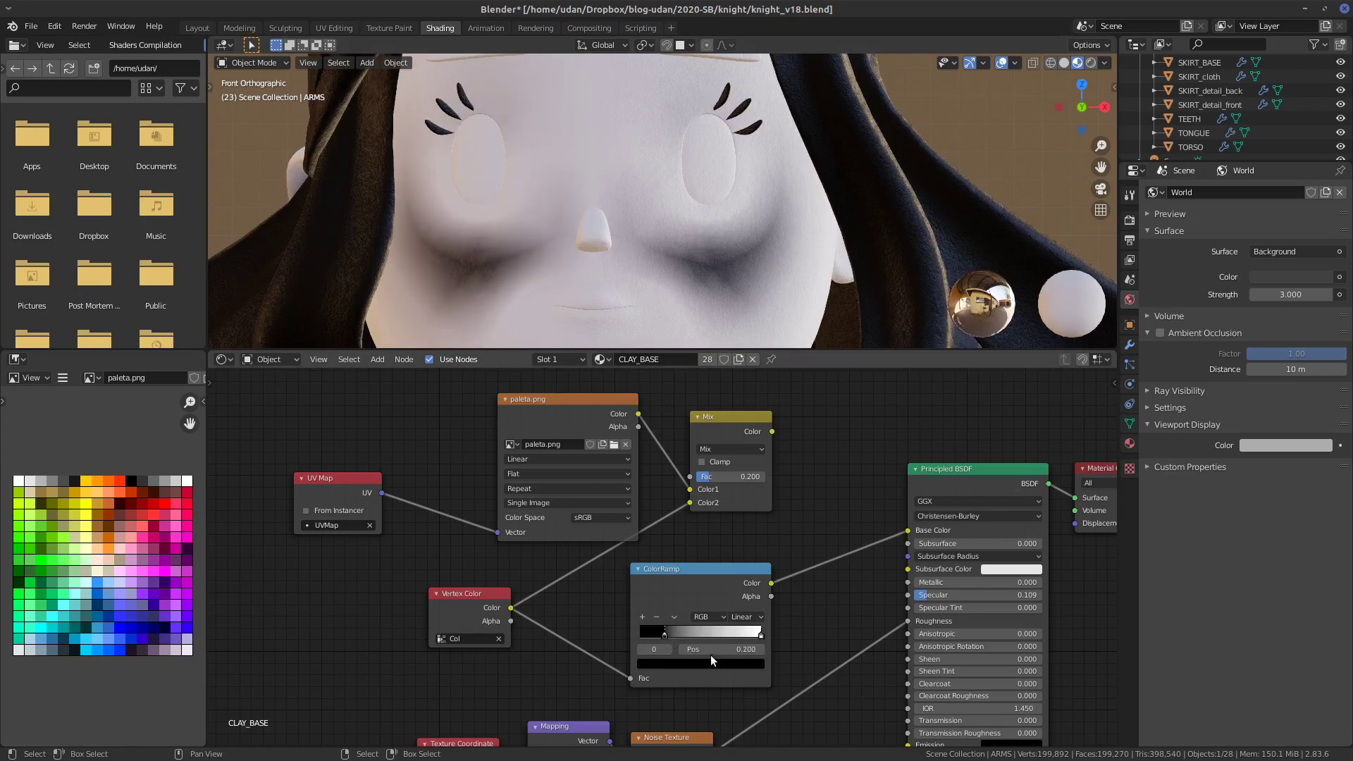
pyautogui.moveTo(760, 636)
pyautogui.mouseDown()
pyautogui.moveTo(681, 636)
pyautogui.moveTo(772, 635)
pyautogui.mouseUp()
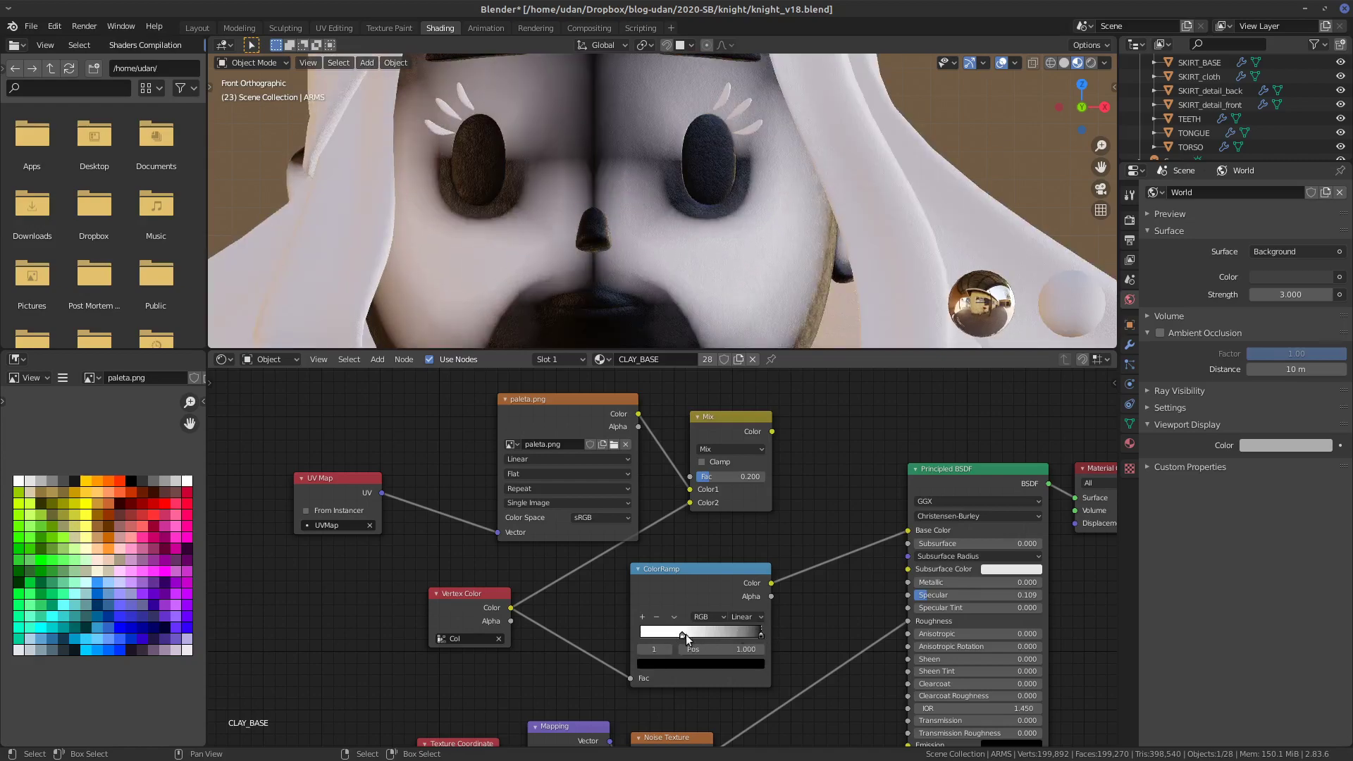
pyautogui.moveTo(686, 634); pyautogui.dragTo(650, 636)
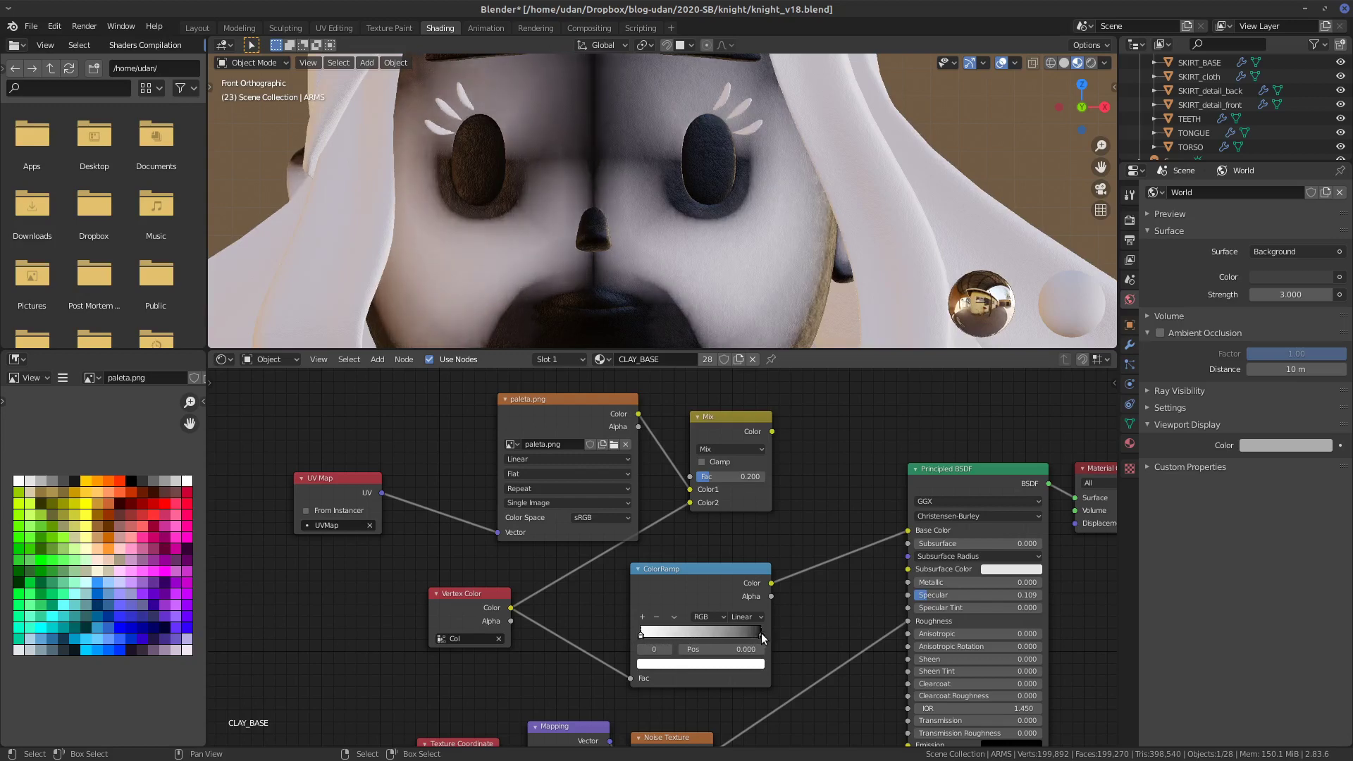
pyautogui.moveTo(761, 636); pyautogui.dragTo(645, 634)
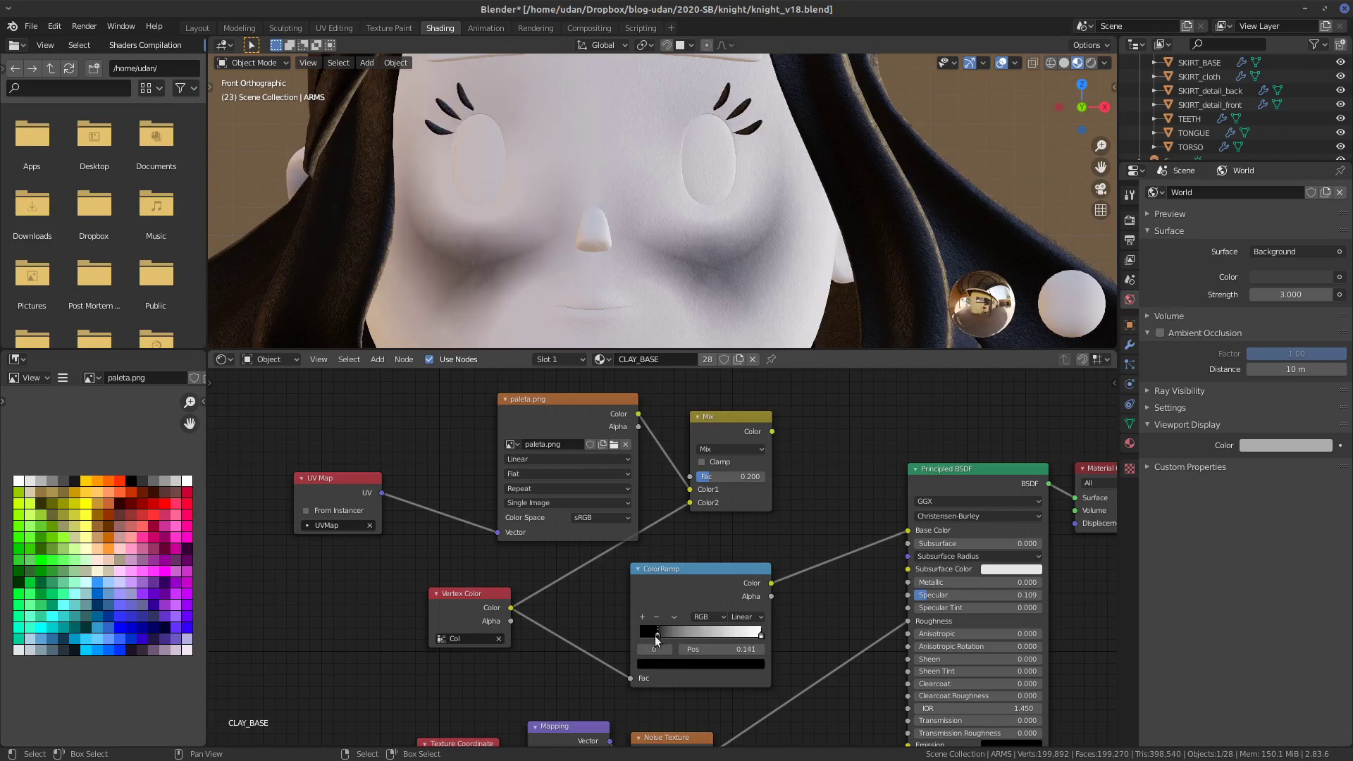
# - Shift the ColorRamp node slightly and place its black stop at position 0.1, with the white stop at 1
pyautogui.moveTo(760, 636)
pyautogui.mouseDown()
pyautogui.moveTo(683, 636)
pyautogui.moveTo(769, 631)
pyautogui.mouseUp()
pyautogui.moveTo(685, 639); pyautogui.dragTo(755, 636)
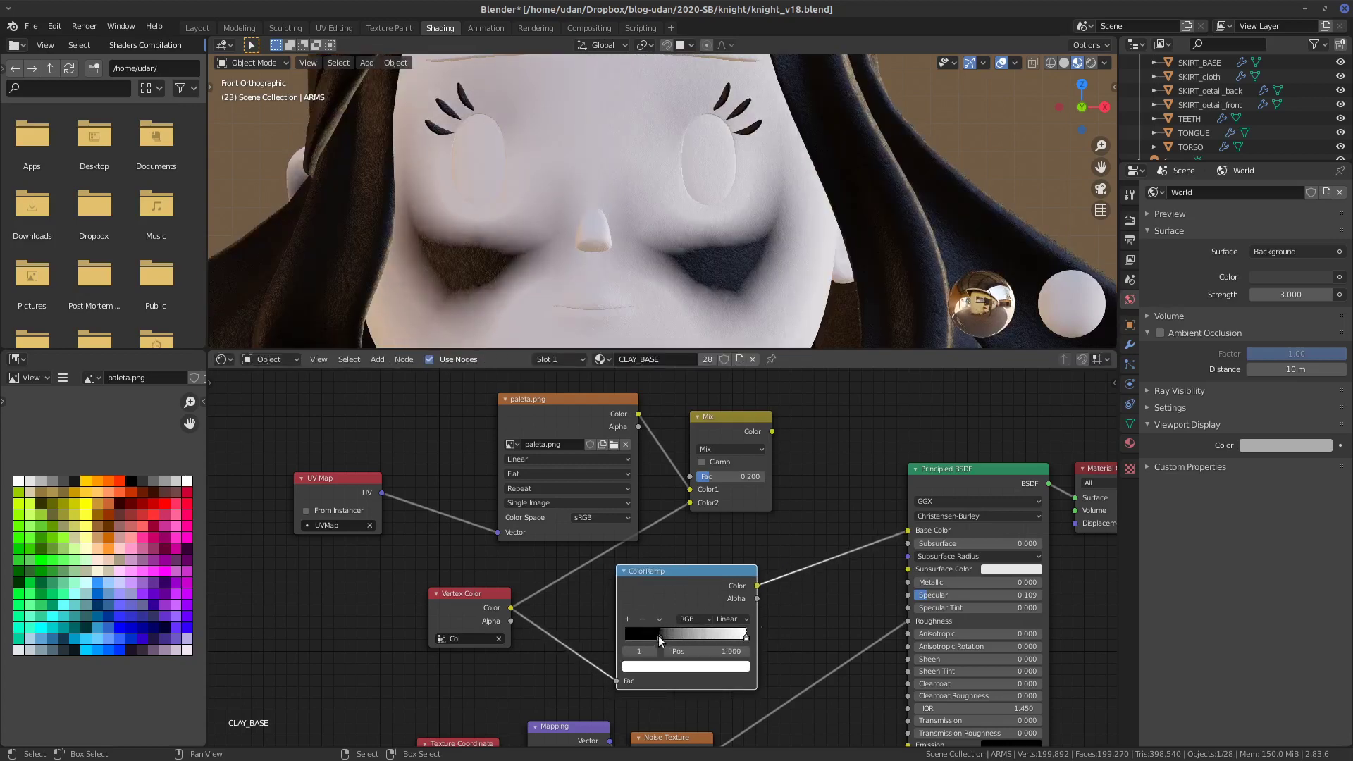
pyautogui.moveTo(659, 636); pyautogui.dragTo(637, 638)
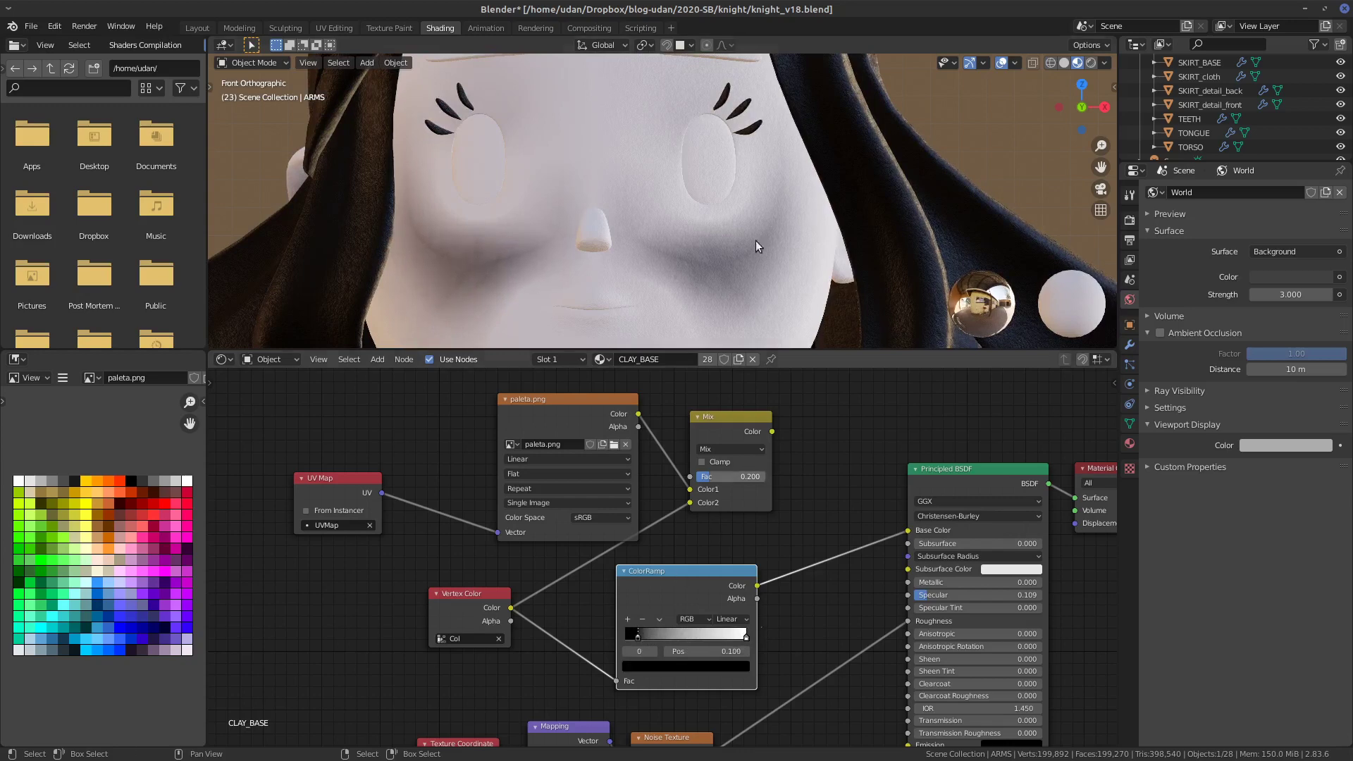
# - Move the ColorRamp's black stop to position 0.168
pyautogui.moveTo(638, 637); pyautogui.dragTo(644, 637)
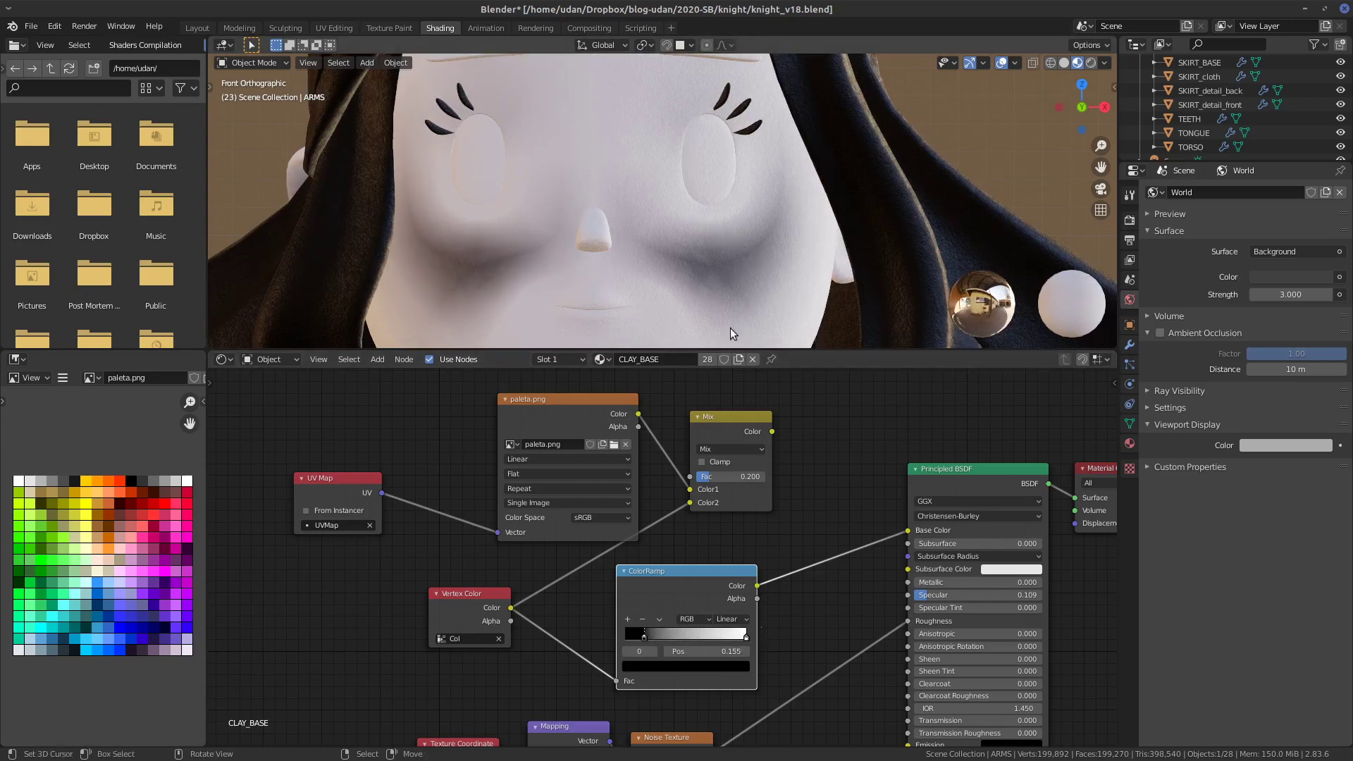
pyautogui.moveTo(644, 637); pyautogui.dragTo(646, 636)
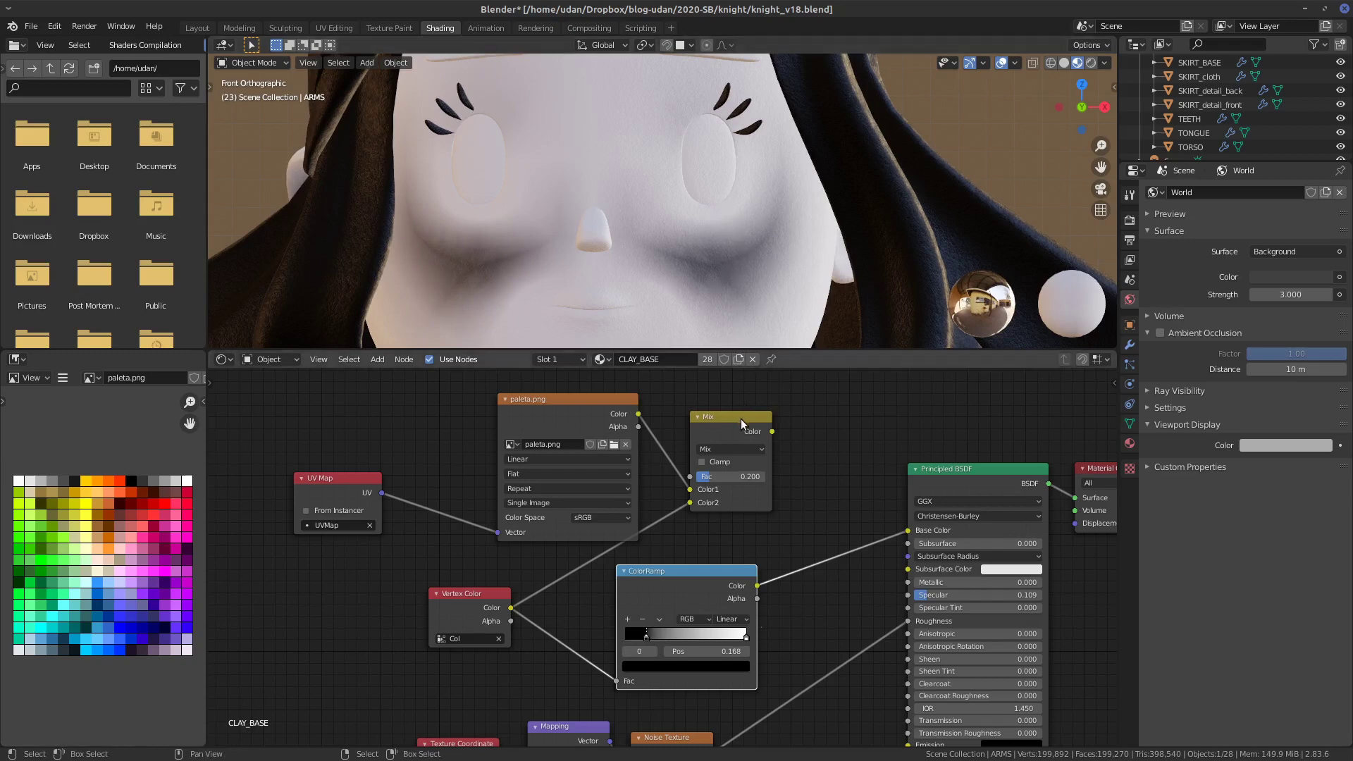
# - Reroute the ColorRamp's Color output from the Base Color to the Mix node's Fac, repositioning both nodes to suit
pyautogui.moveTo(741, 419); pyautogui.dragTo(815, 409)
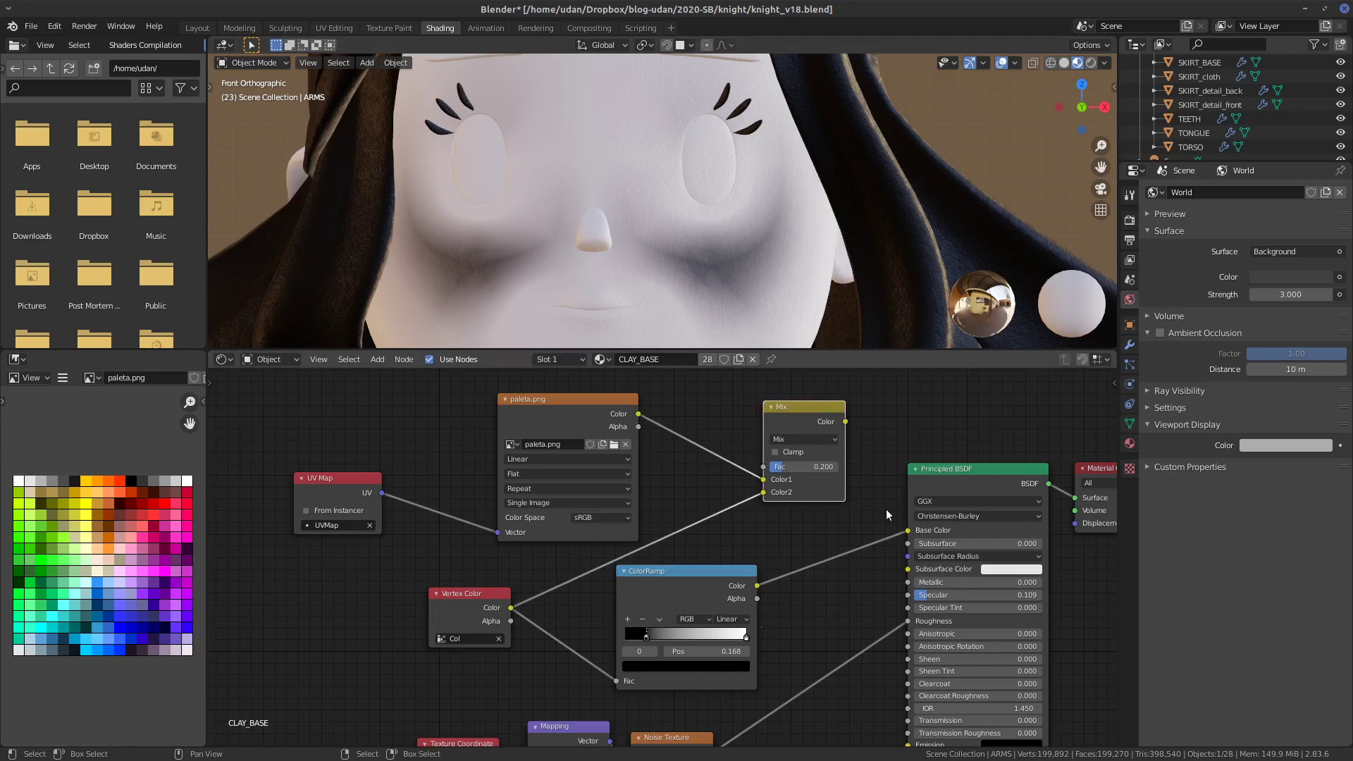
pyautogui.moveTo(908, 530)
pyautogui.mouseDown()
pyautogui.moveTo(820, 557)
pyautogui.moveTo(722, 533)
pyautogui.moveTo(743, 472)
pyautogui.moveTo(763, 467)
pyautogui.mouseUp()
pyautogui.moveTo(730, 568)
pyautogui.mouseDown()
pyautogui.moveTo(717, 580)
pyautogui.moveTo(698, 336)
pyautogui.mouseUp()
pyautogui.click(815, 412)
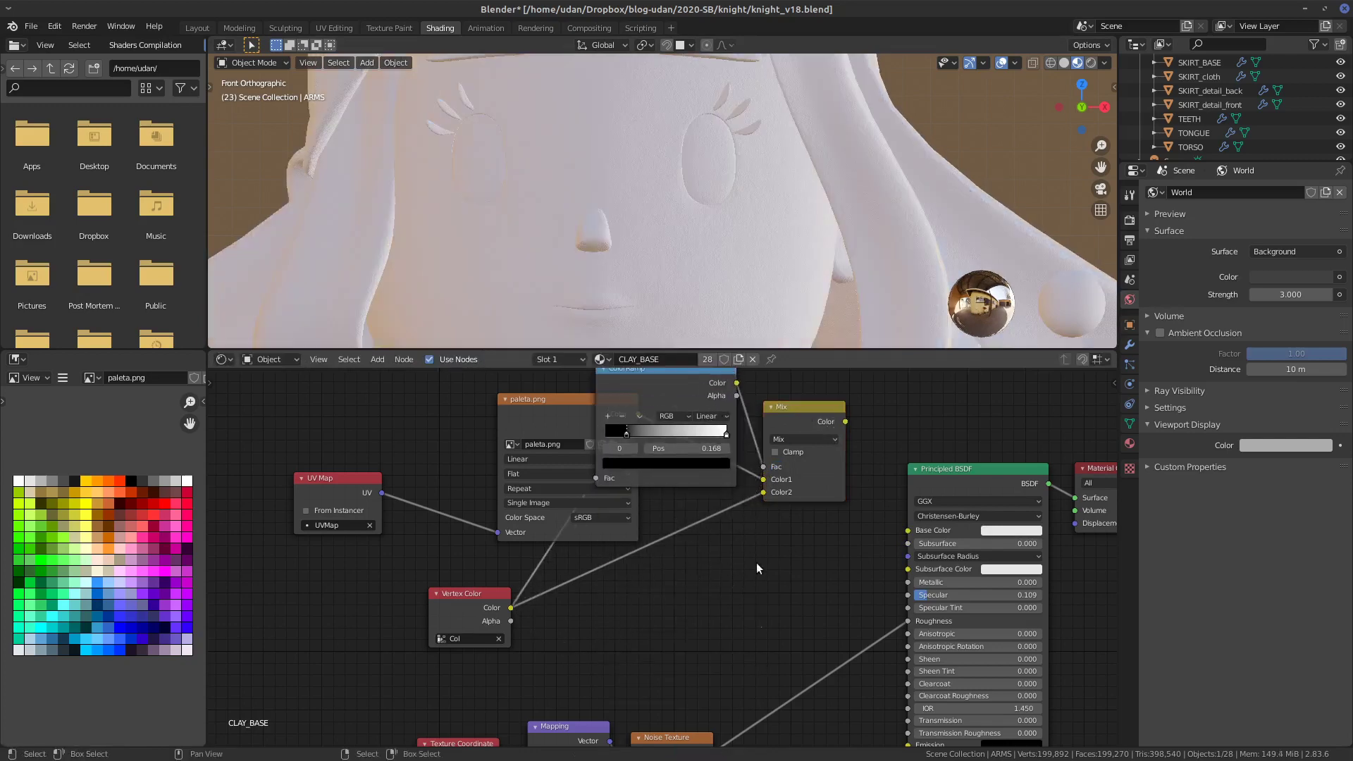
# - Rearrange the node tree so the Vertex Color and ColorRamp nodes sit above the paleta.png texture, clear of overlaps
pyautogui.moveTo(743, 549); pyautogui.dragTo(774, 662, button='middle')
pyautogui.moveTo(512, 707); pyautogui.dragTo(497, 423)
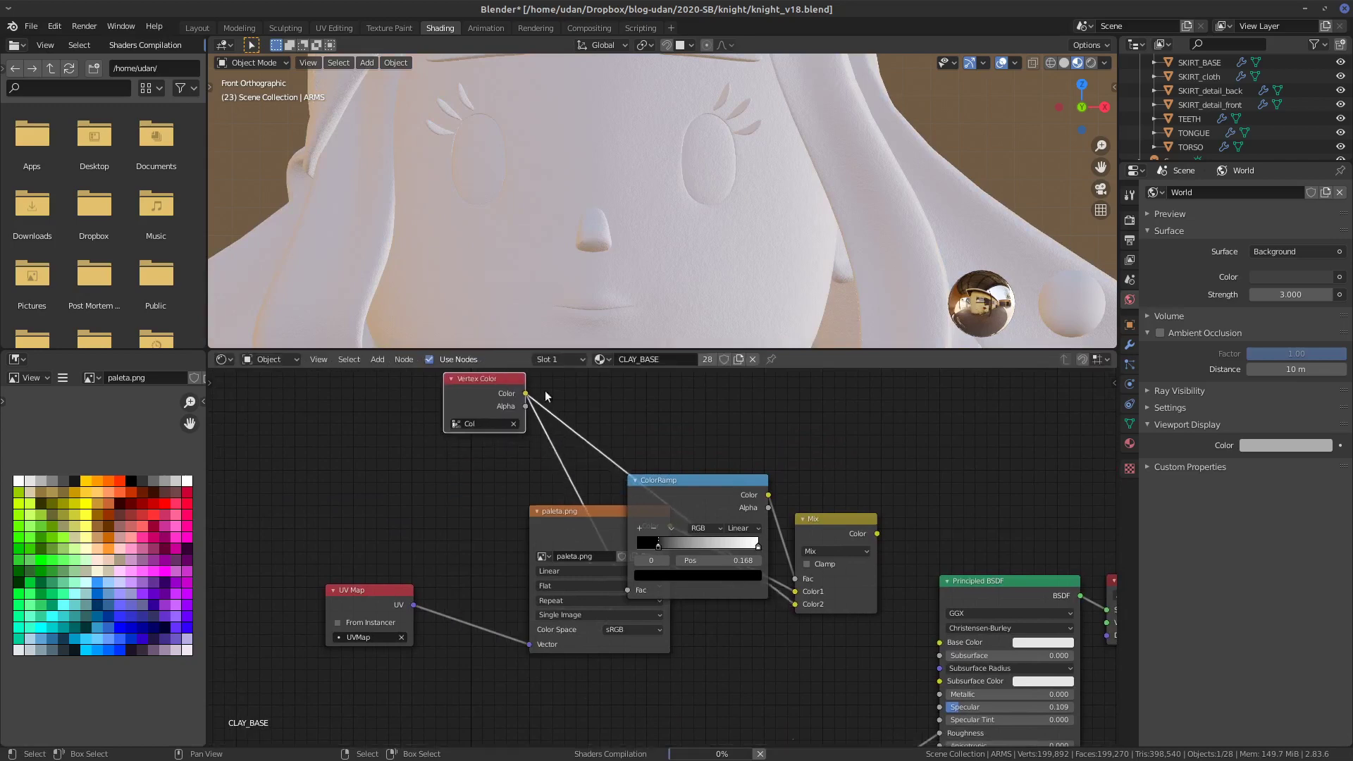
pyautogui.moveTo(721, 527); pyautogui.dragTo(740, 385)
pyautogui.moveTo(698, 654)
pyautogui.mouseDown(button='middle')
pyautogui.moveTo(701, 694)
pyautogui.moveTo(710, 633)
pyautogui.mouseUp(button='middle')
pyautogui.moveTo(574, 491); pyautogui.dragTo(590, 590)
pyautogui.moveTo(382, 572); pyautogui.dragTo(386, 619)
pyautogui.moveTo(714, 529); pyautogui.dragTo(744, 616, button='middle')
pyautogui.moveTo(525, 462); pyautogui.dragTo(437, 530)
pyautogui.moveTo(748, 419); pyautogui.dragTo(655, 447)
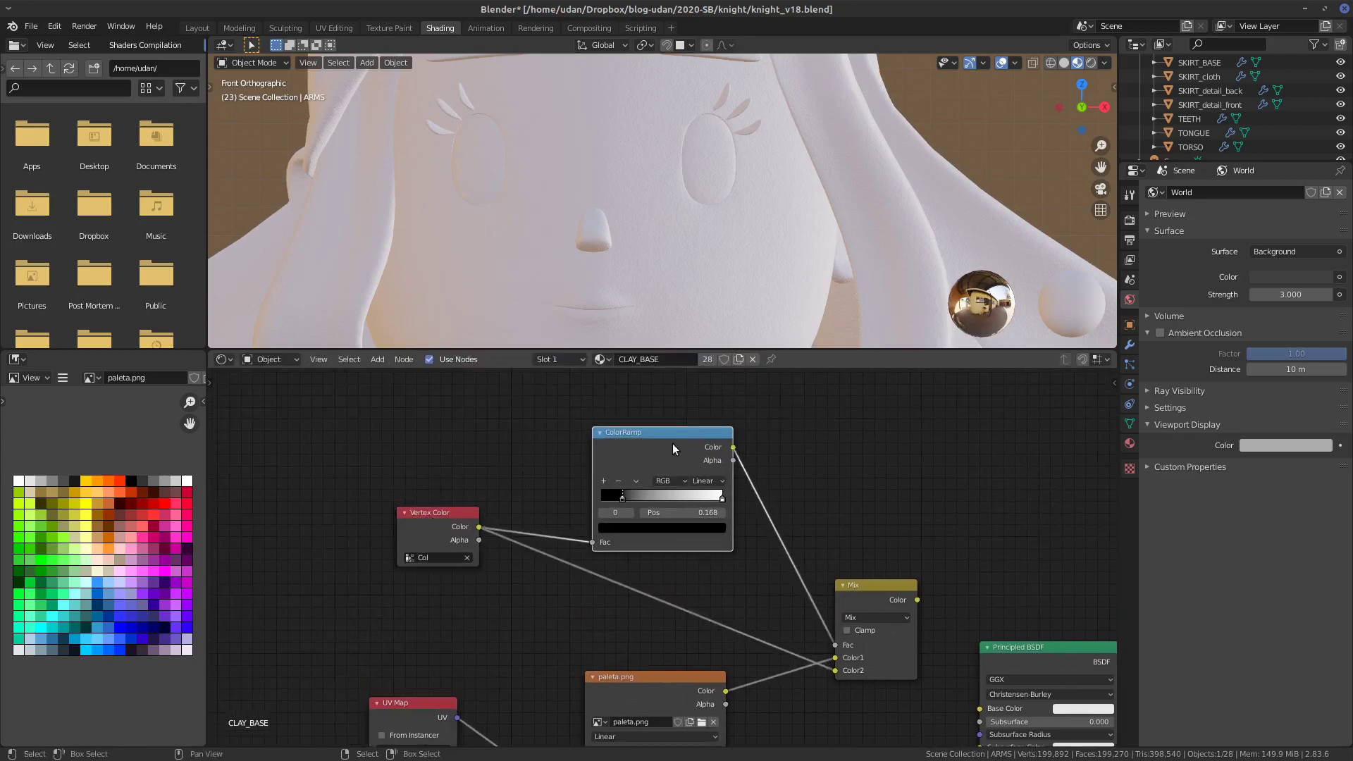
# - Disconnect the Mix node's Color1 and Color2 inputs and place the ColorRamp closer to the Vertex Color node
pyautogui.click(826, 639)
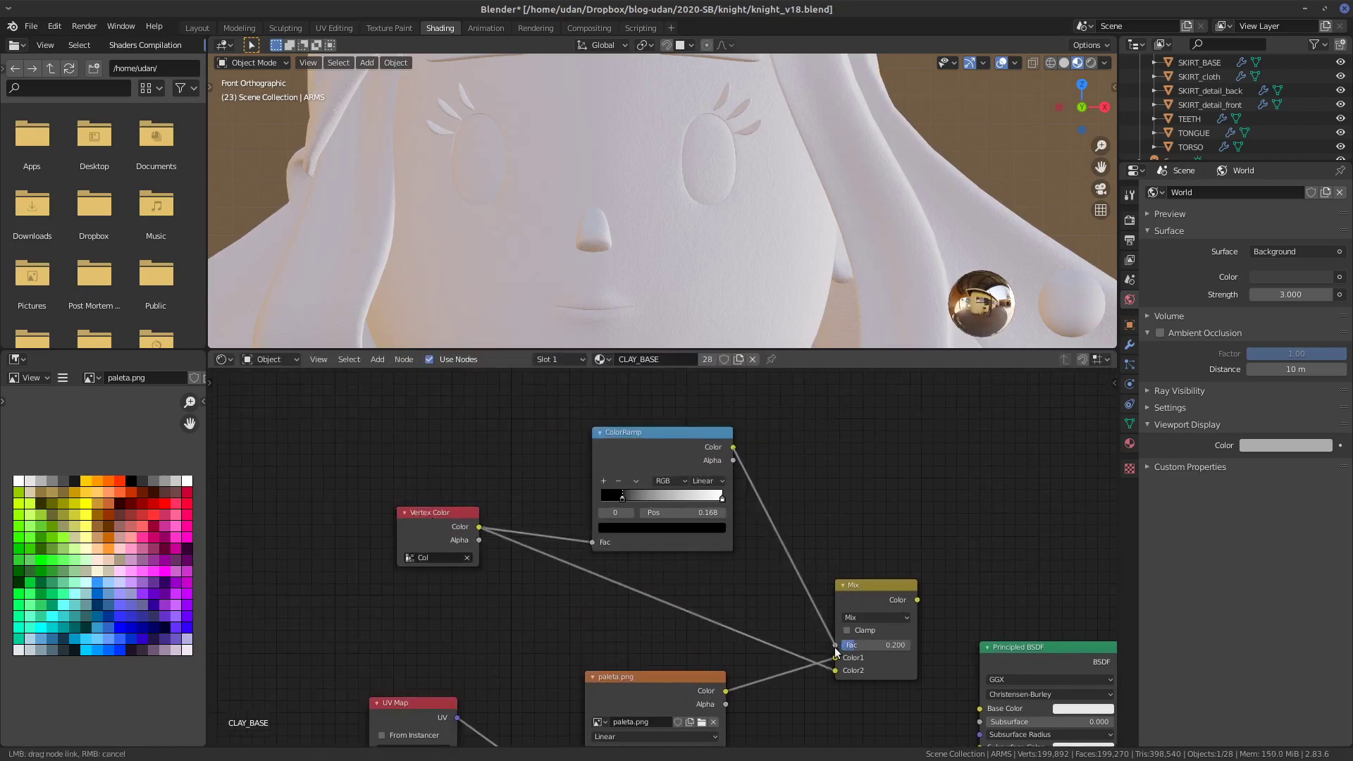
pyautogui.moveTo(836, 657); pyautogui.dragTo(895, 641)
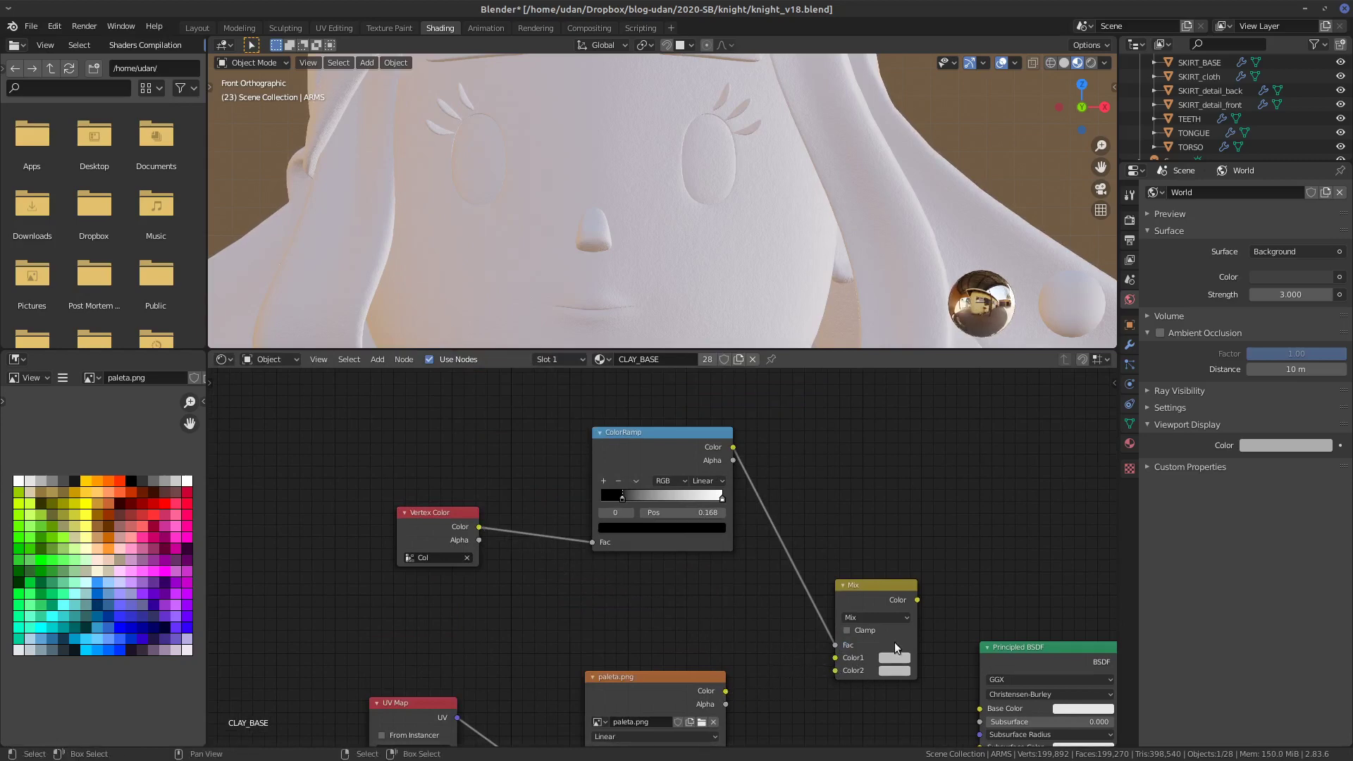
pyautogui.moveTo(659, 439); pyautogui.dragTo(573, 445)
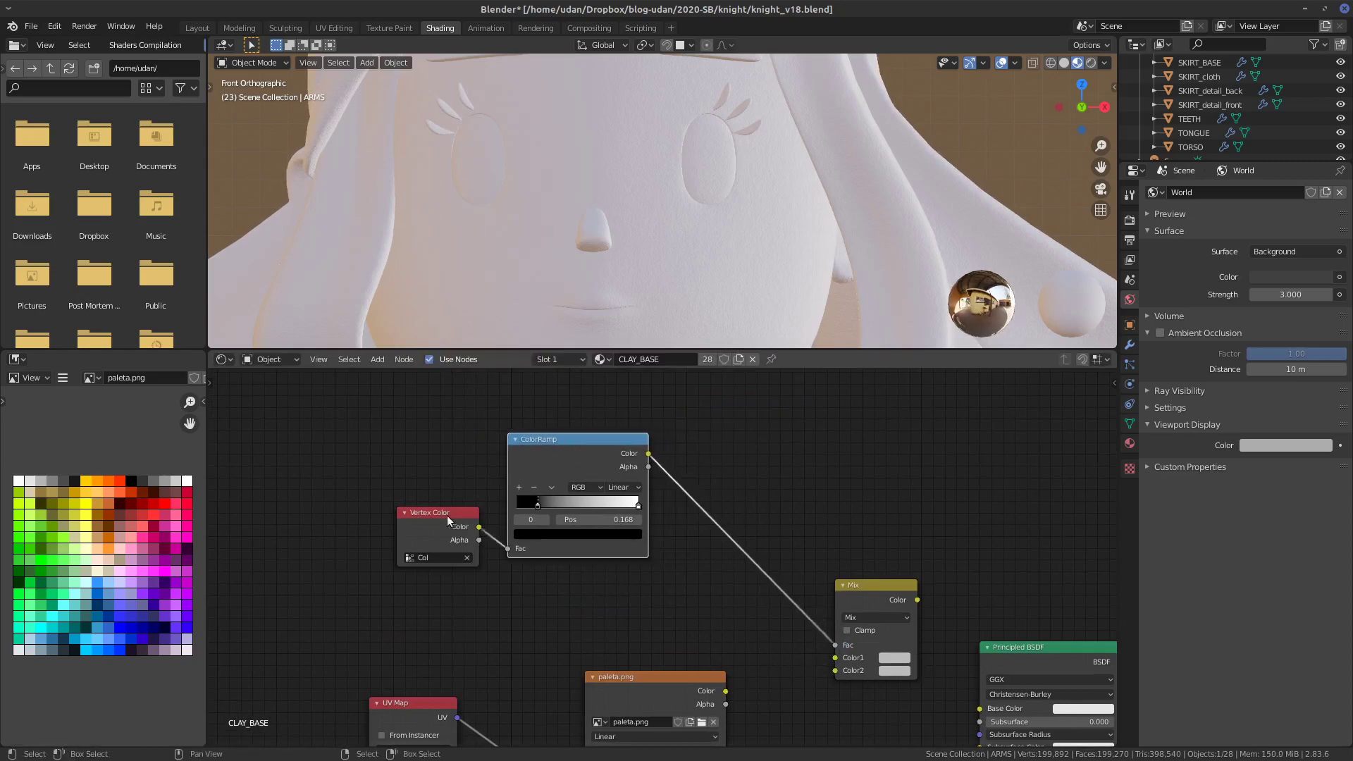
# - Link the paleta.png Color to the Mix node's Color2 and the Vertex Color output to Color1, lowering the Vertex Color node
pyautogui.moveTo(872, 685); pyautogui.dragTo(817, 659, button='middle')
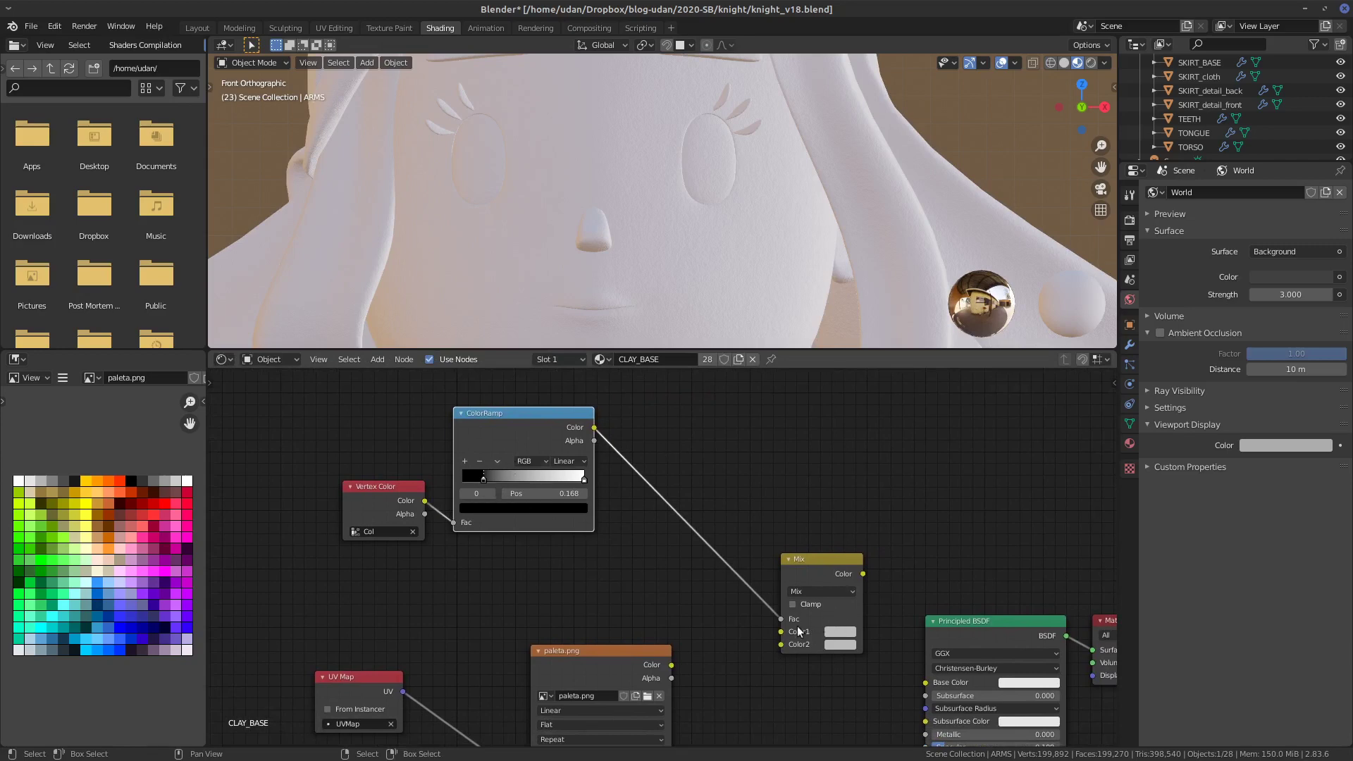
pyautogui.moveTo(832, 647); pyautogui.dragTo(820, 561, button='middle')
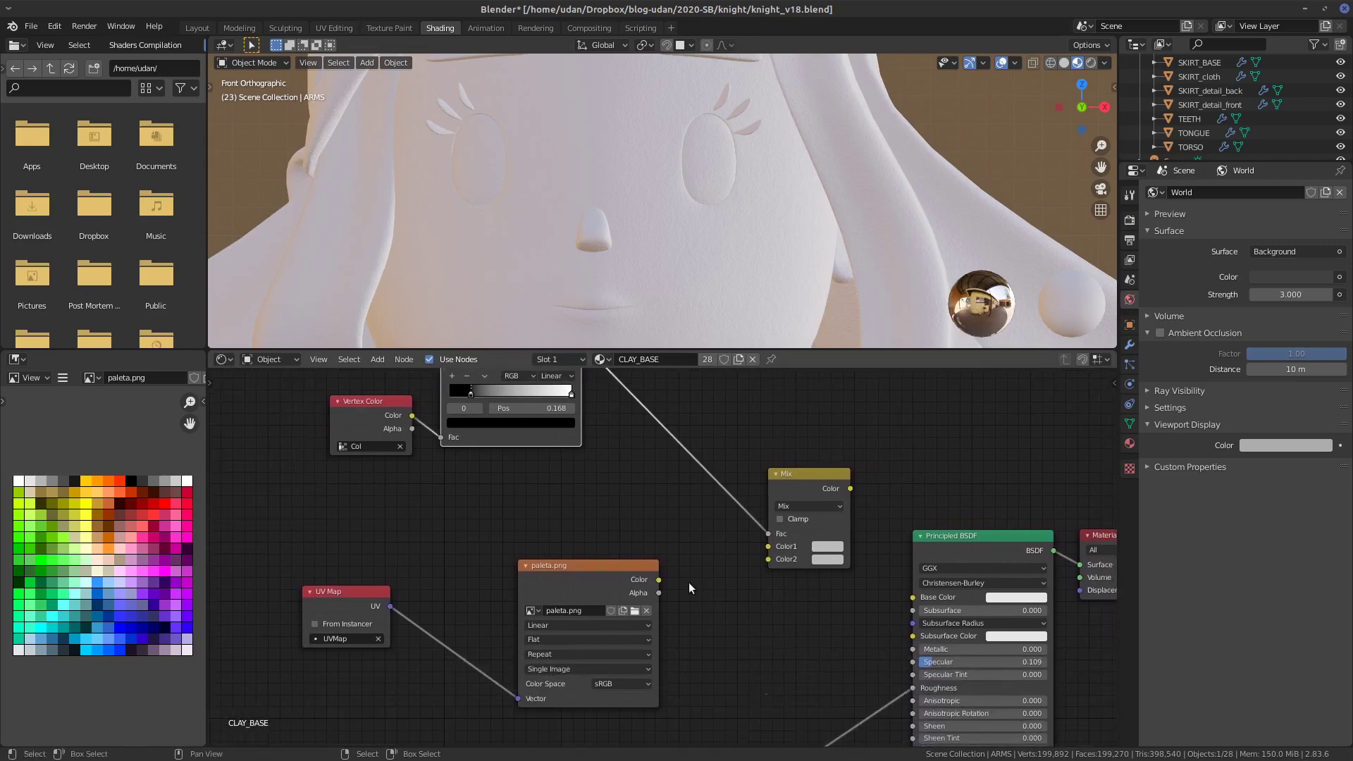
pyautogui.moveTo(661, 580); pyautogui.dragTo(769, 559)
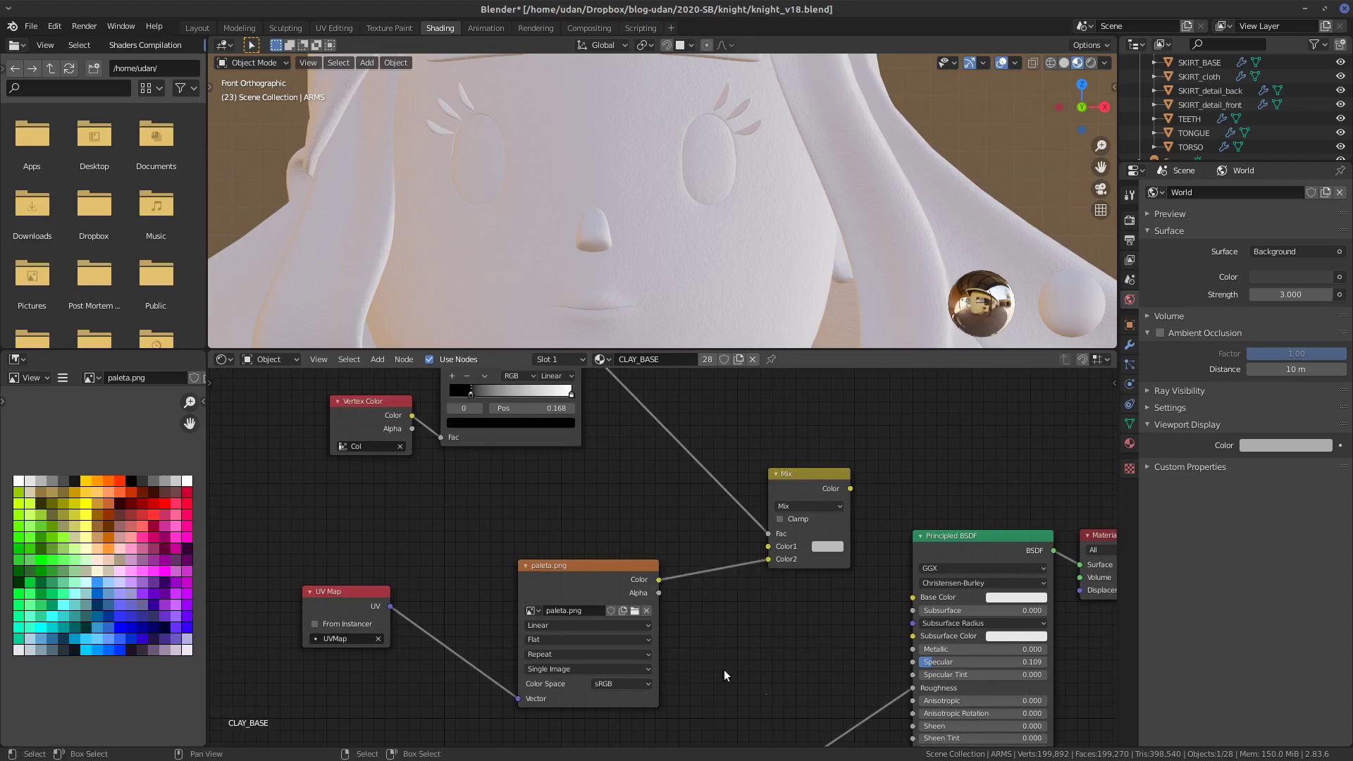
pyautogui.moveTo(399, 418); pyautogui.dragTo(768, 547)
pyautogui.moveTo(409, 502); pyautogui.dragTo(382, 502)
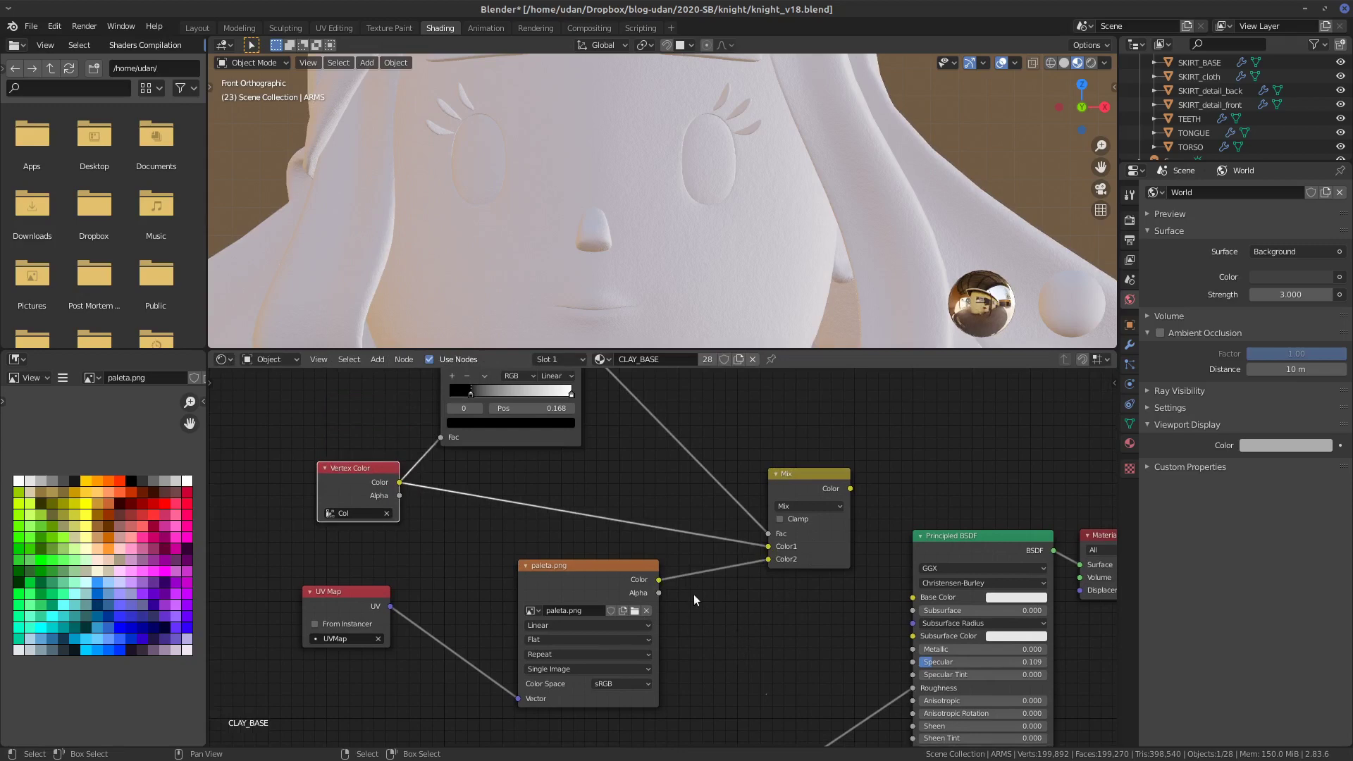
# - Link the Mix node's Color output to the Principled BSDF's Base Color and check the face's eyes and cheeks up close
pyautogui.moveTo(801, 598); pyautogui.dragTo(742, 637, button='middle')
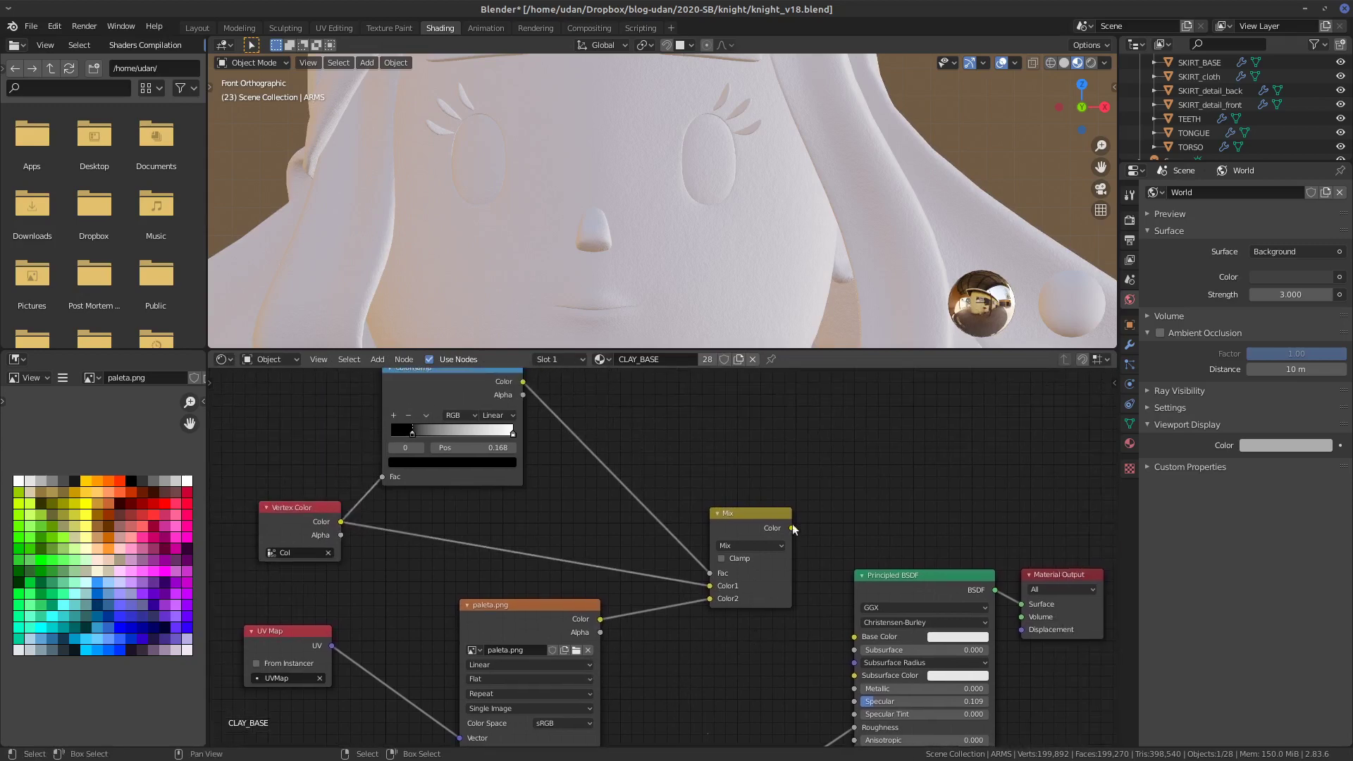
pyautogui.moveTo(792, 527); pyautogui.dragTo(864, 640)
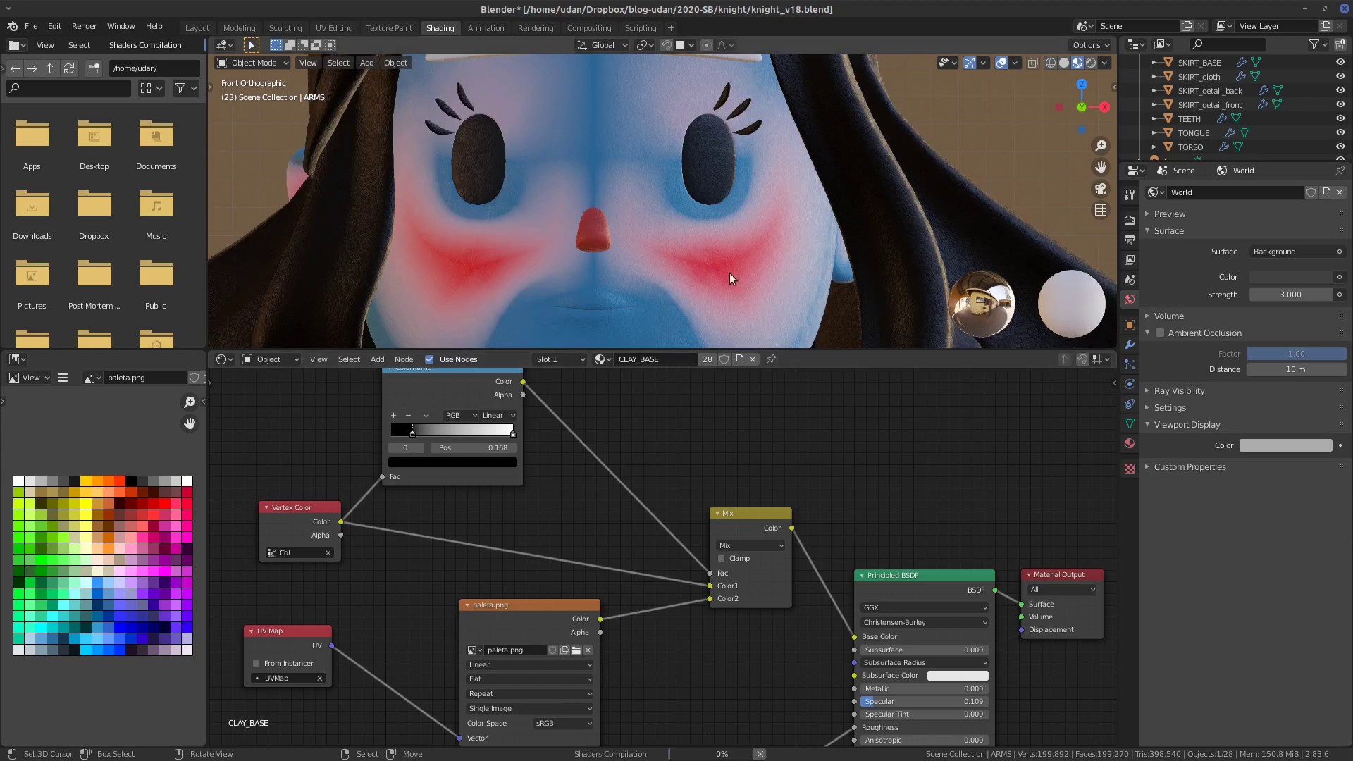
pyautogui.scroll(2, 790, 236)
pyautogui.scroll(2, 779, 247)
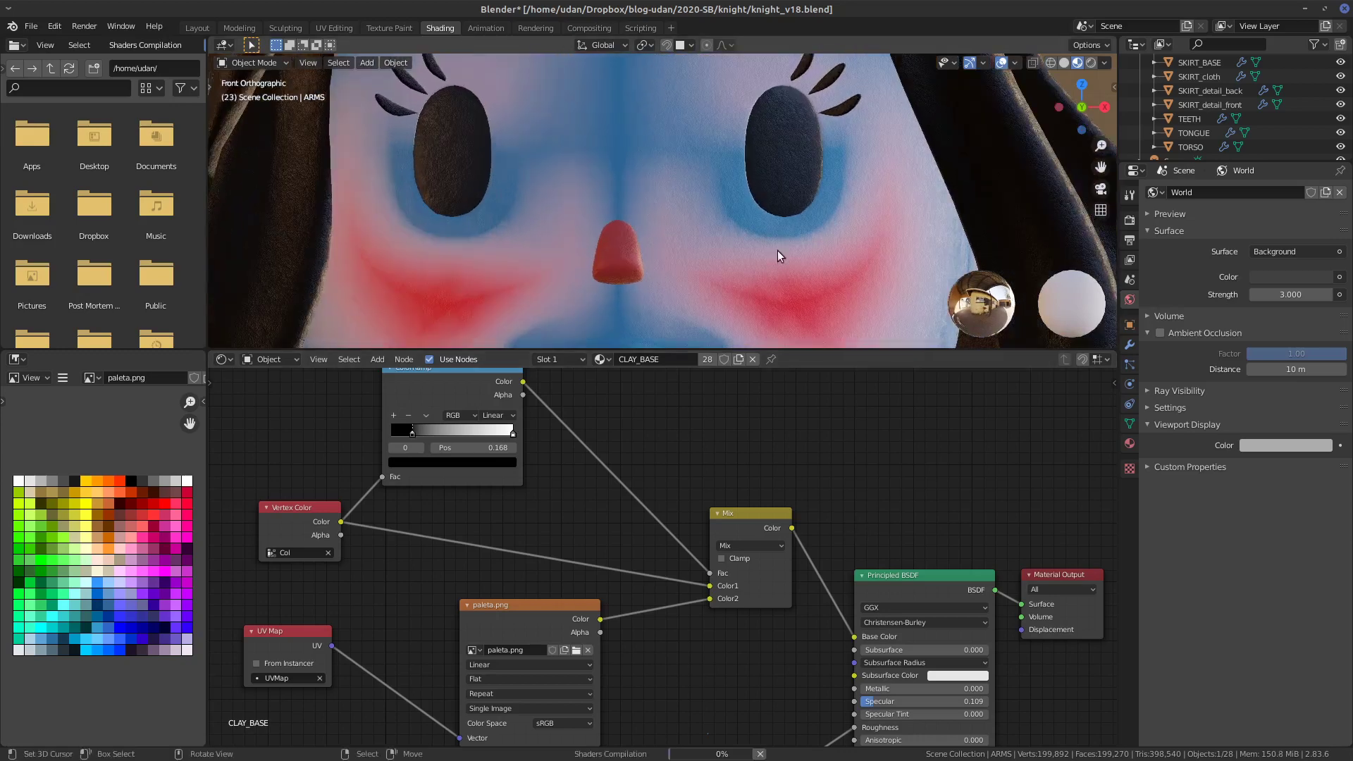
pyautogui.keyDown('shift'); pyautogui.moveTo(866, 266); pyautogui.dragTo(856, 292, button='middle'); pyautogui.keyUp('shift')
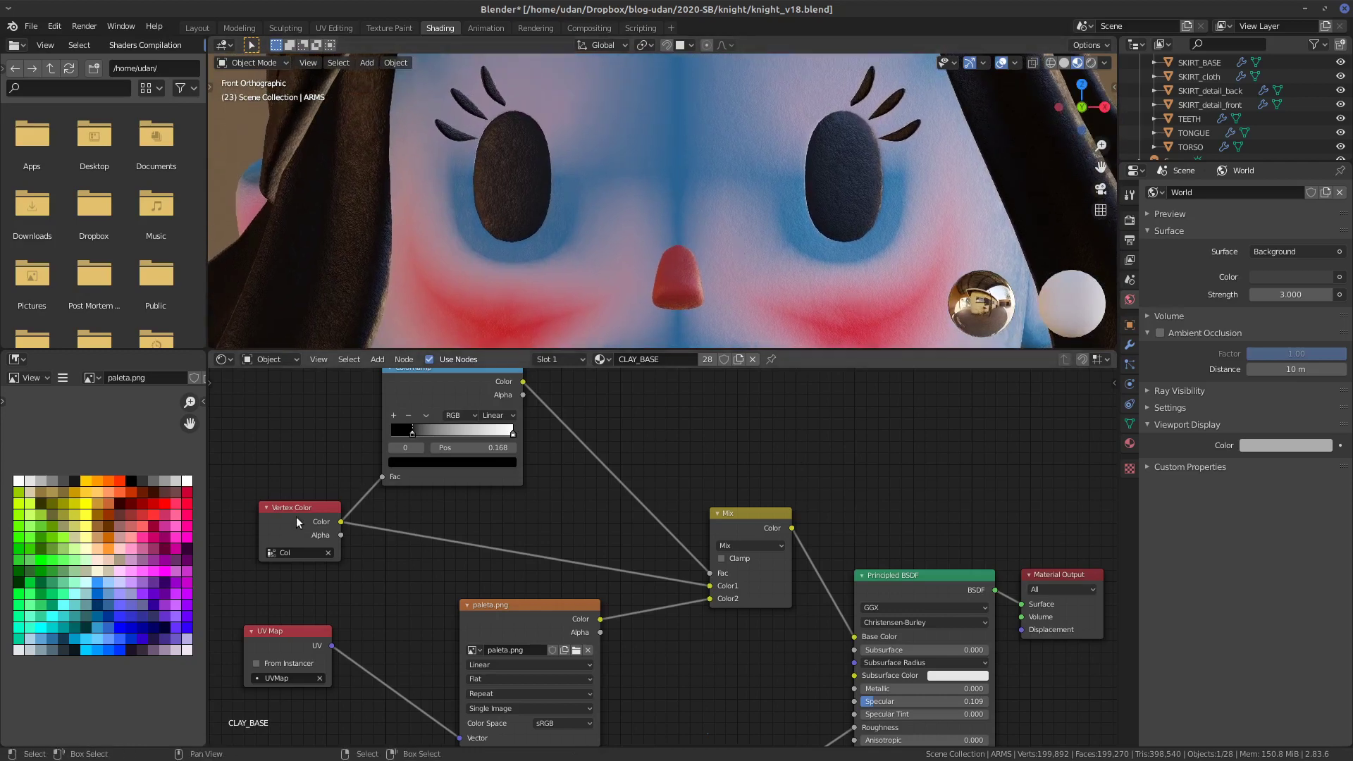
# - Adjust the Vertex Color and ColorRamp node placement, and set the ramp's black stop at the start and white stop near 0.618
pyautogui.moveTo(297, 518); pyautogui.dragTo(281, 520)
pyautogui.moveTo(434, 474); pyautogui.dragTo(454, 501)
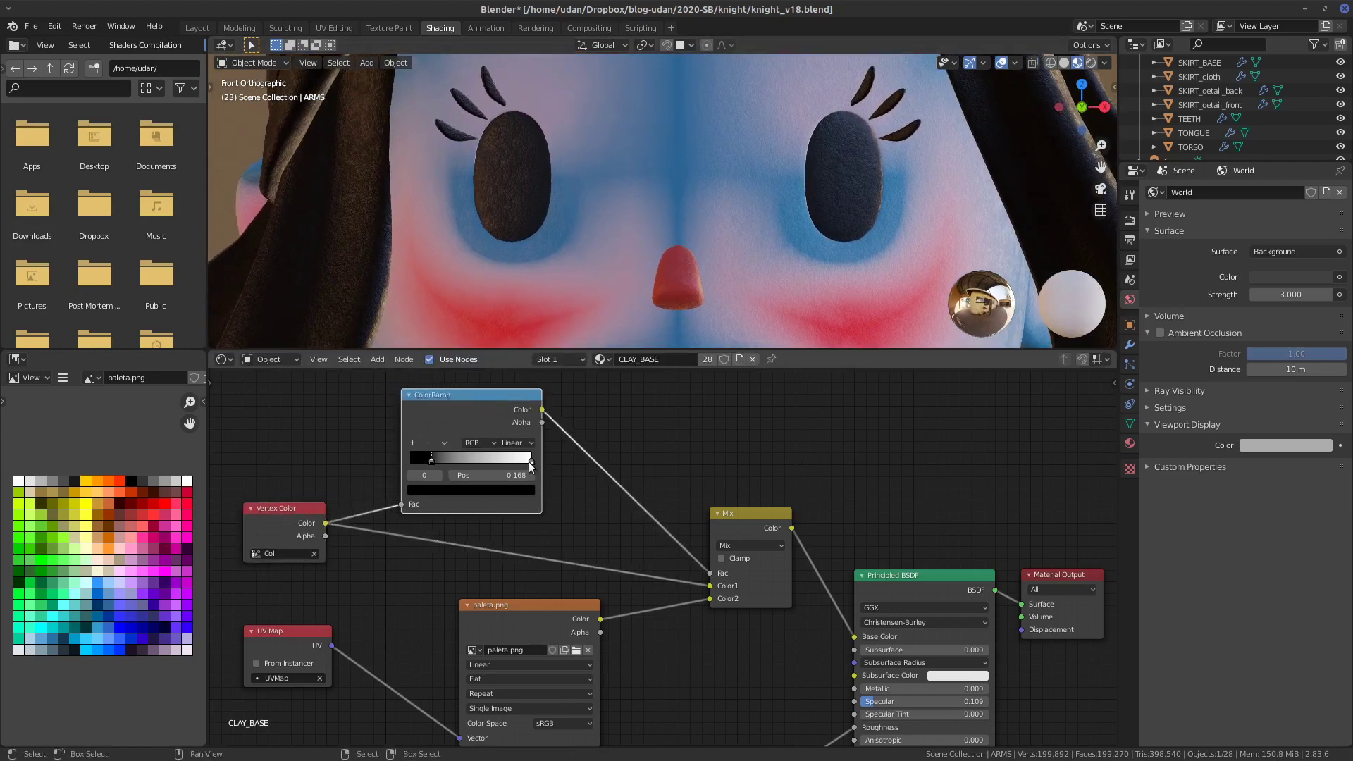
pyautogui.moveTo(538, 463)
pyautogui.mouseDown()
pyautogui.moveTo(396, 463)
pyautogui.moveTo(471, 461)
pyautogui.mouseUp()
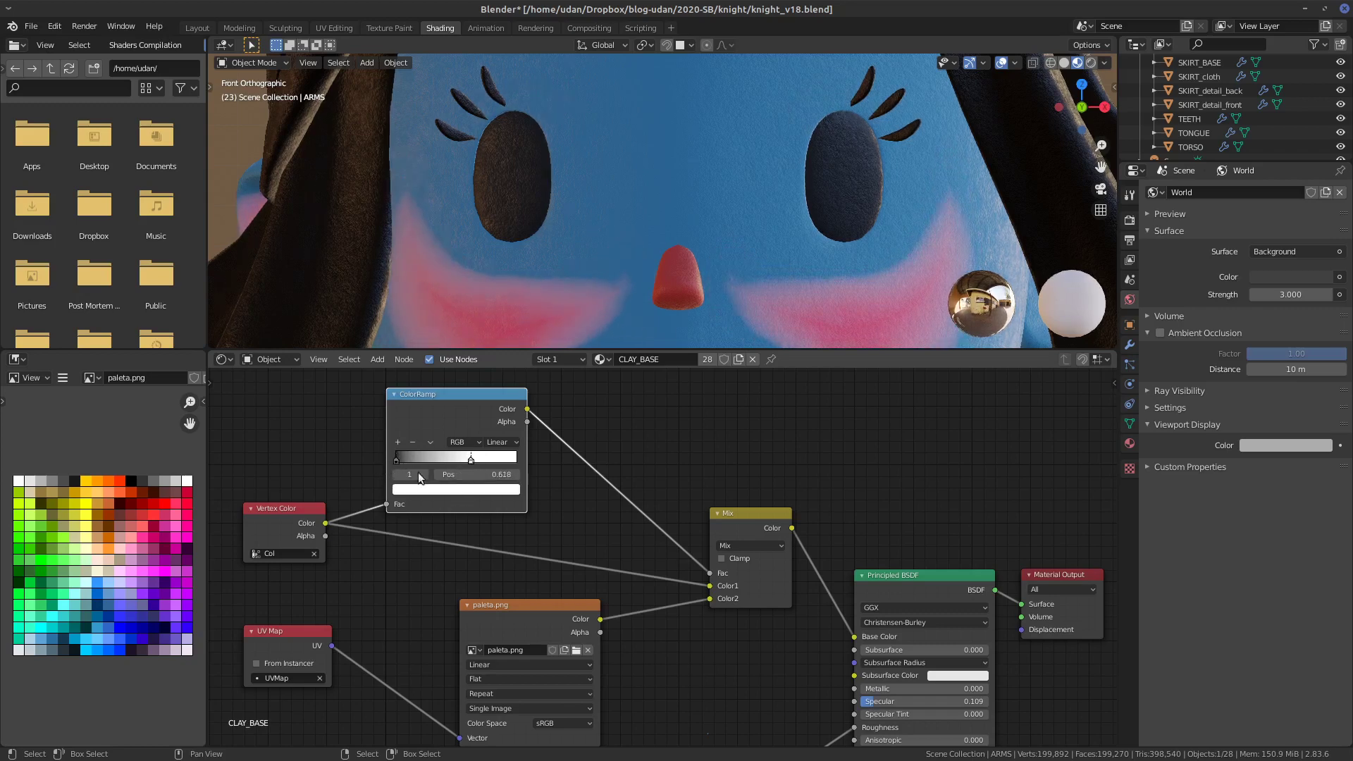
# - Check the ColorRamp's black stop colour, then try darkening the white stop to grey before returning it to full white
pyautogui.click(393, 461)
pyautogui.click(432, 491)
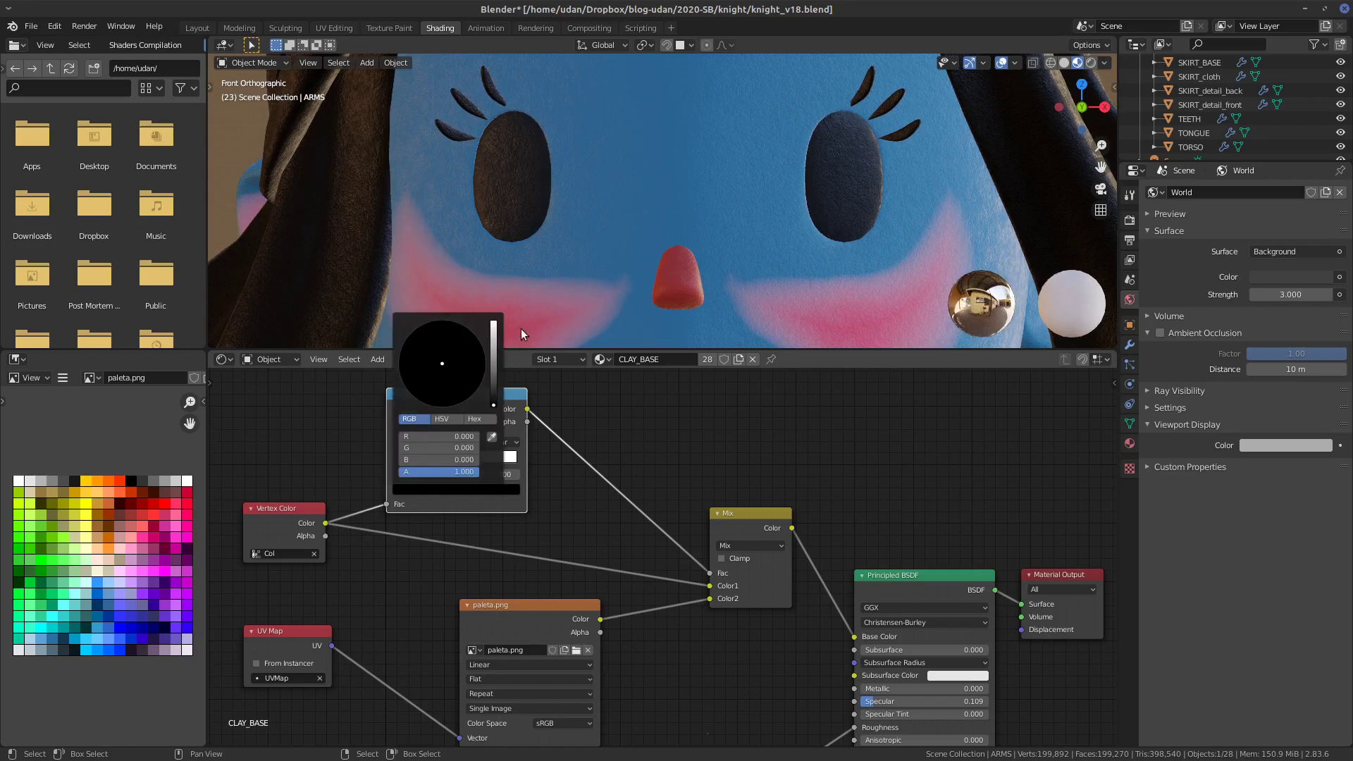
pyautogui.moveTo(492, 400)
pyautogui.mouseDown()
pyautogui.moveTo(496, 366)
pyautogui.moveTo(497, 425)
pyautogui.mouseUp()
pyautogui.click(470, 461)
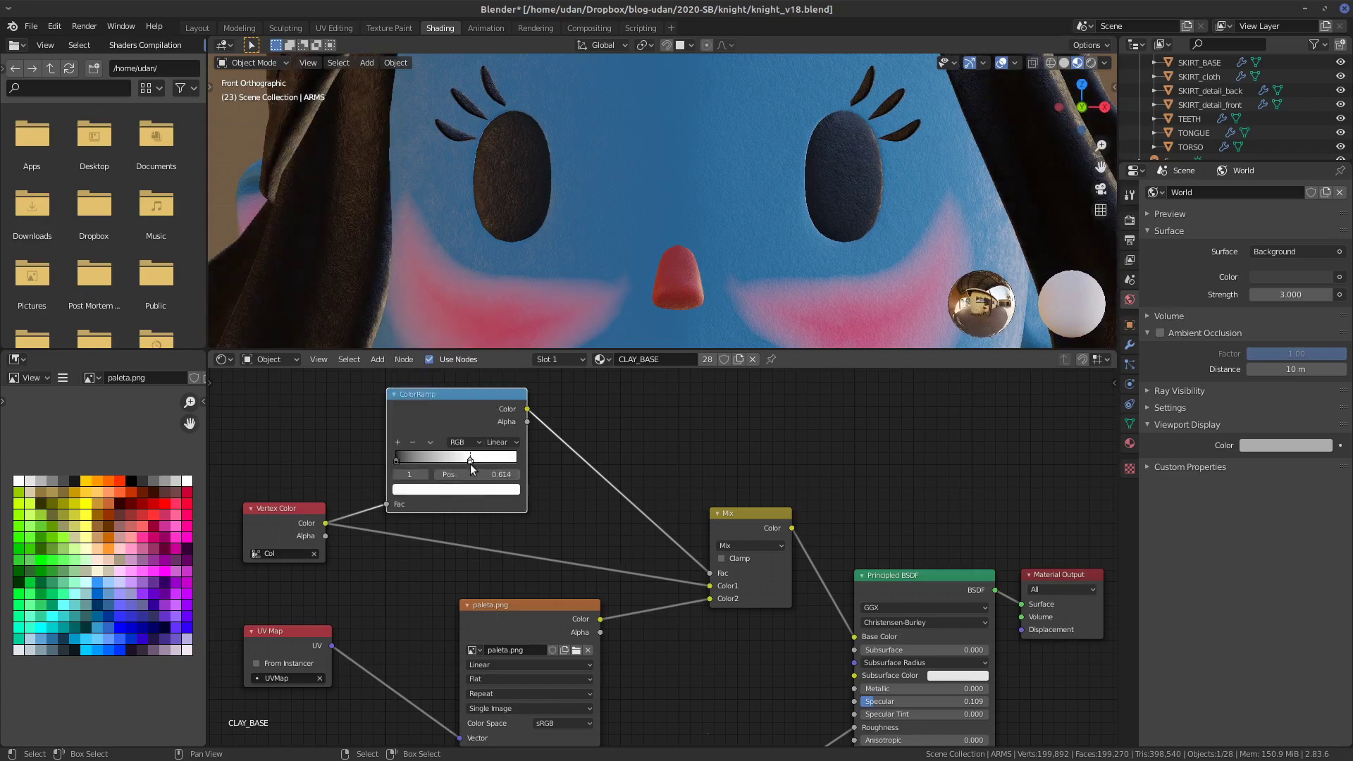
pyautogui.click(480, 489)
pyautogui.click(493, 349)
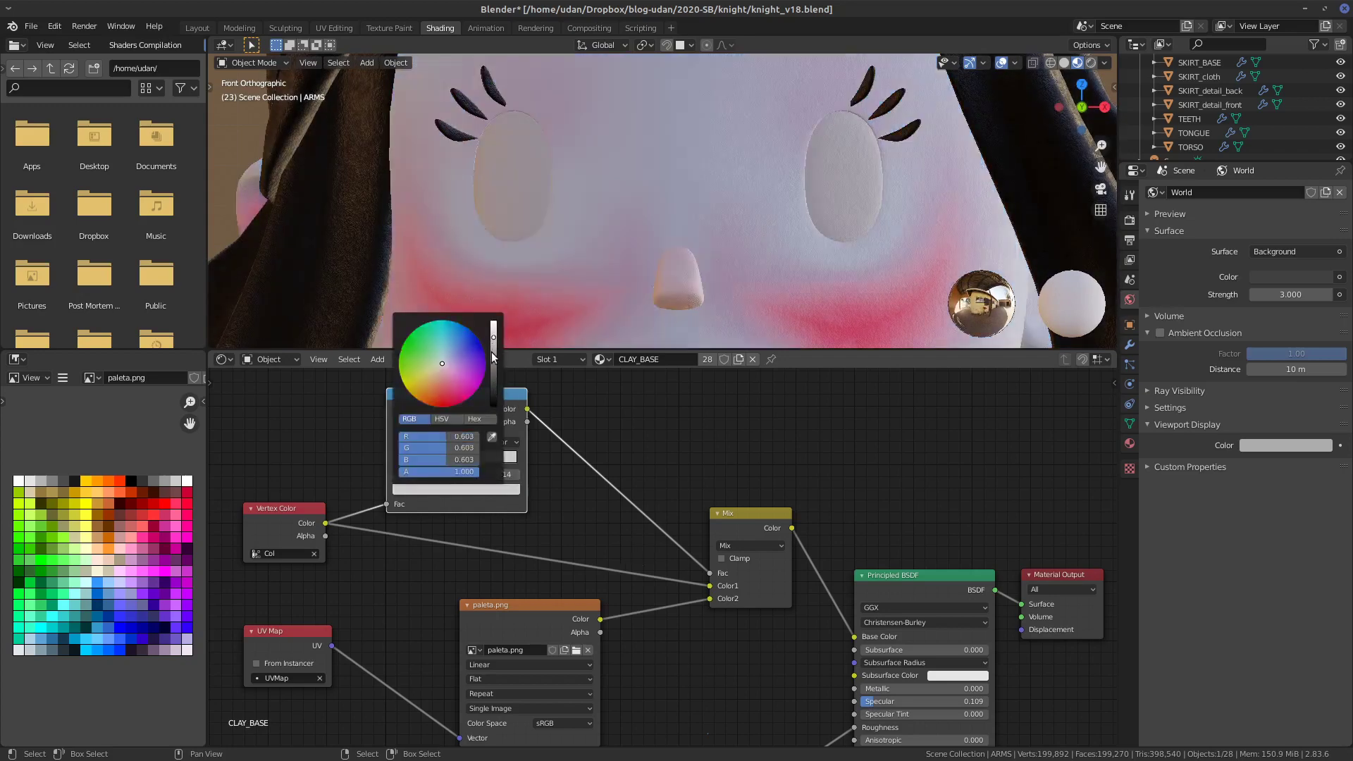
pyautogui.moveTo(492, 369); pyautogui.dragTo(493, 302)
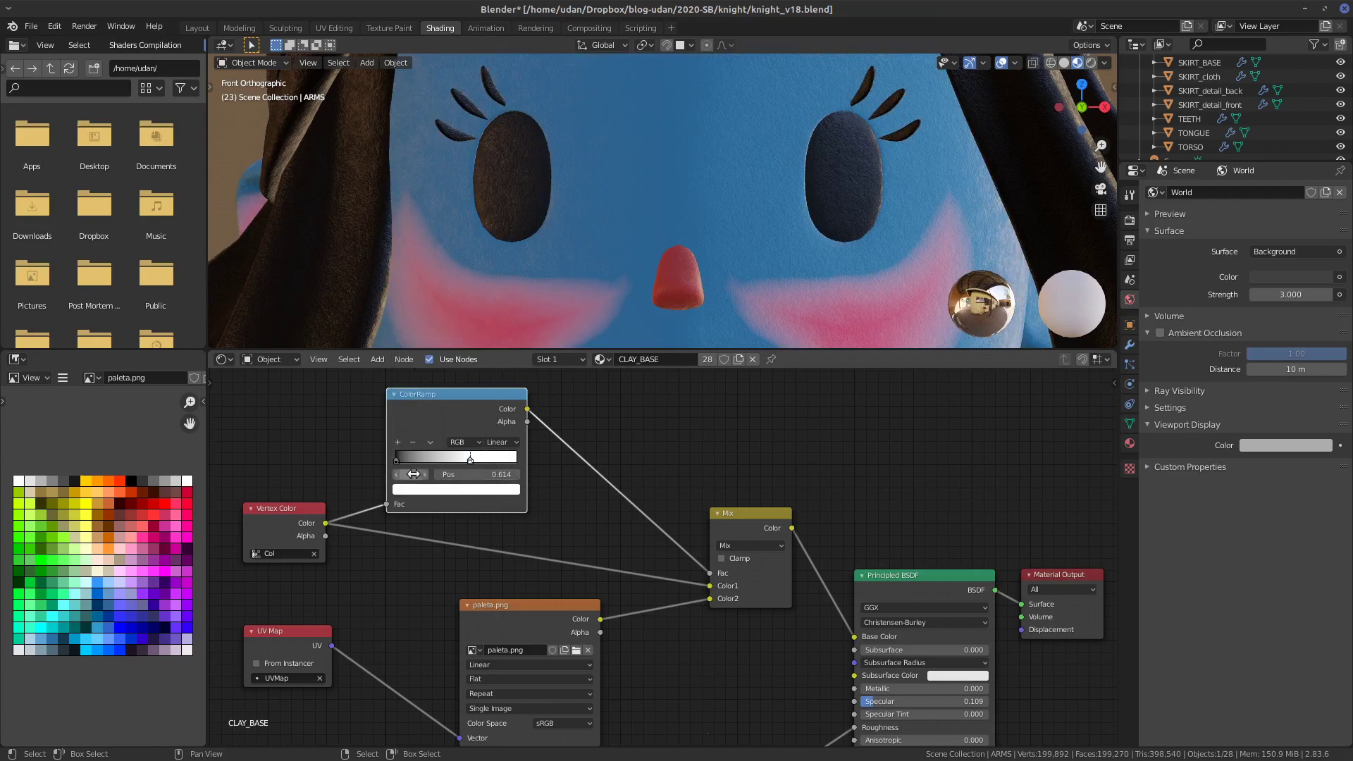
# - Add a middle stop to the ColorRamp at position 0.184 and brighten its colour to near white
pyautogui.click(396, 459)
pyautogui.click(397, 443)
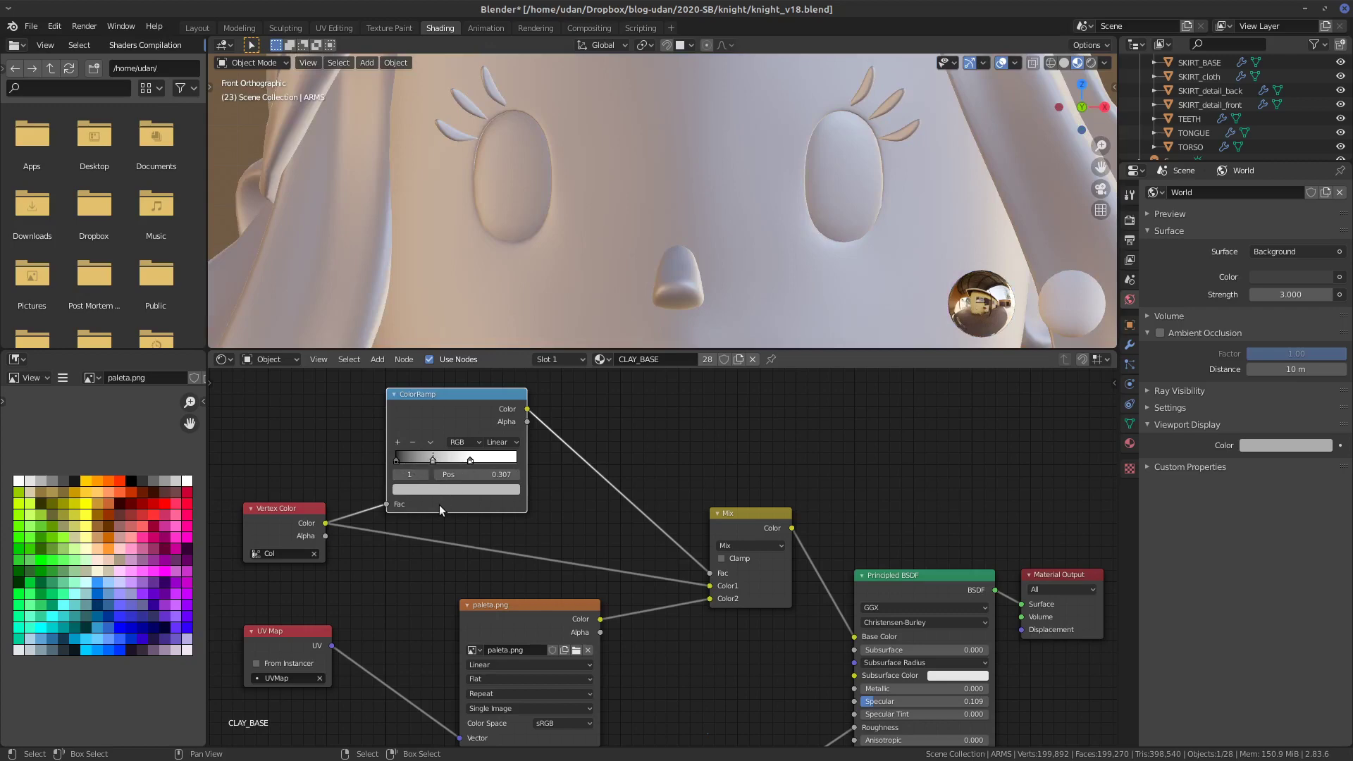
pyautogui.hotkey('ctrl', 'z')
pyautogui.click(400, 459)
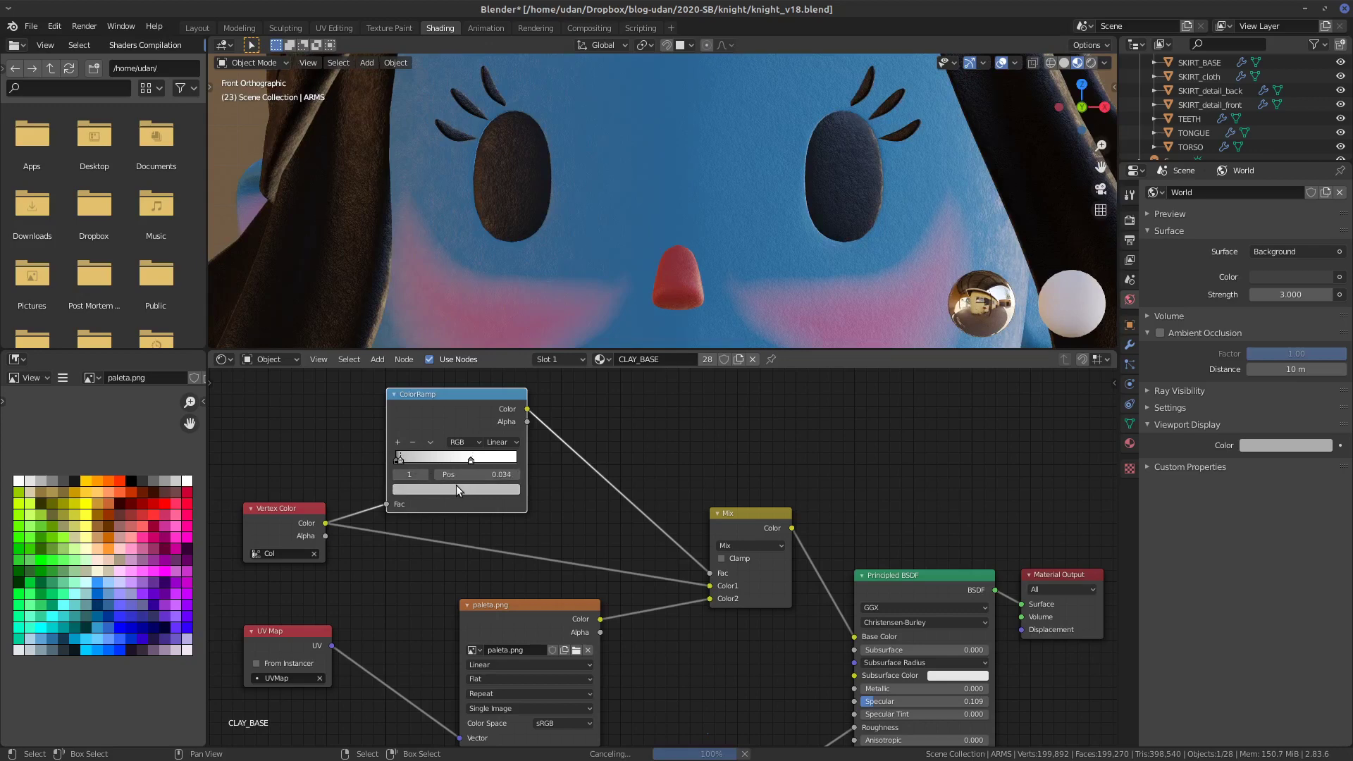
pyautogui.moveTo(454, 480); pyautogui.dragTo(475, 489)
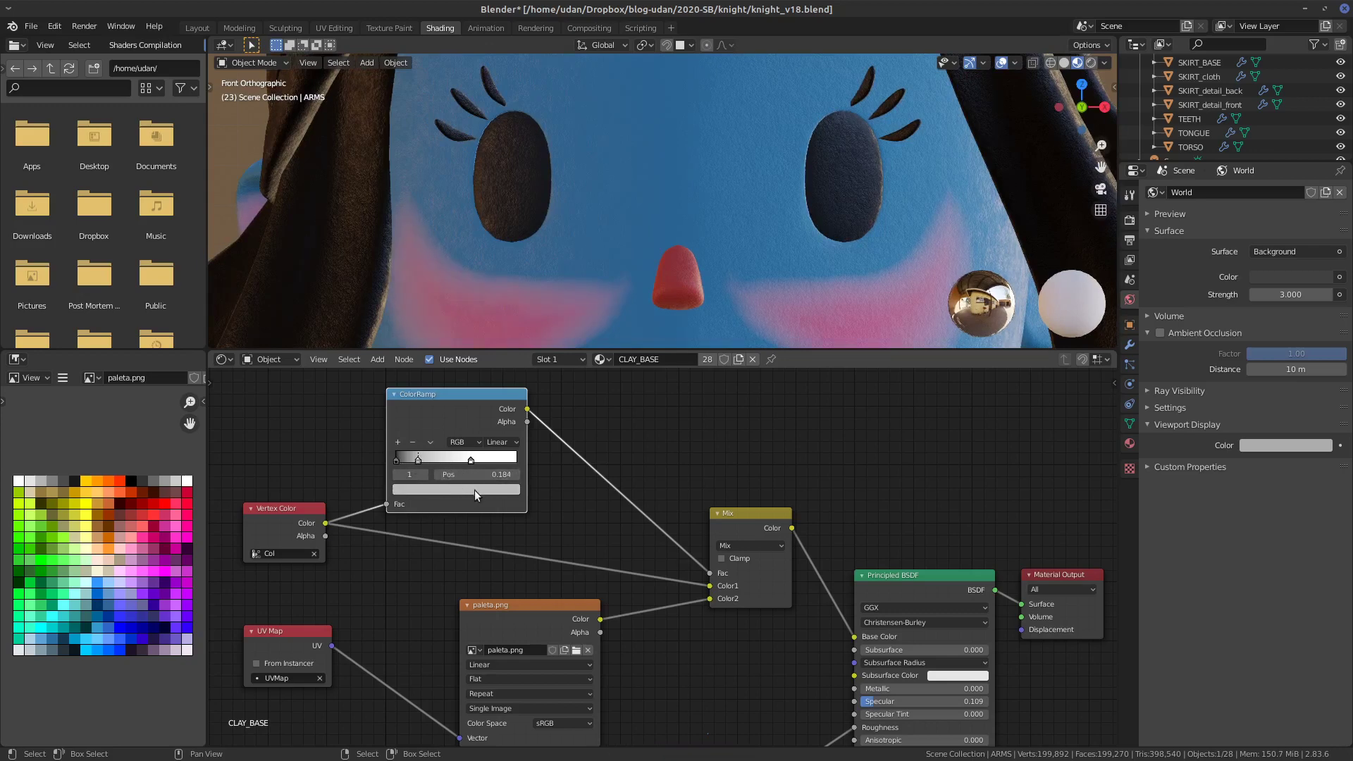
pyautogui.click(455, 490)
pyautogui.moveTo(493, 365); pyautogui.dragTo(494, 326)
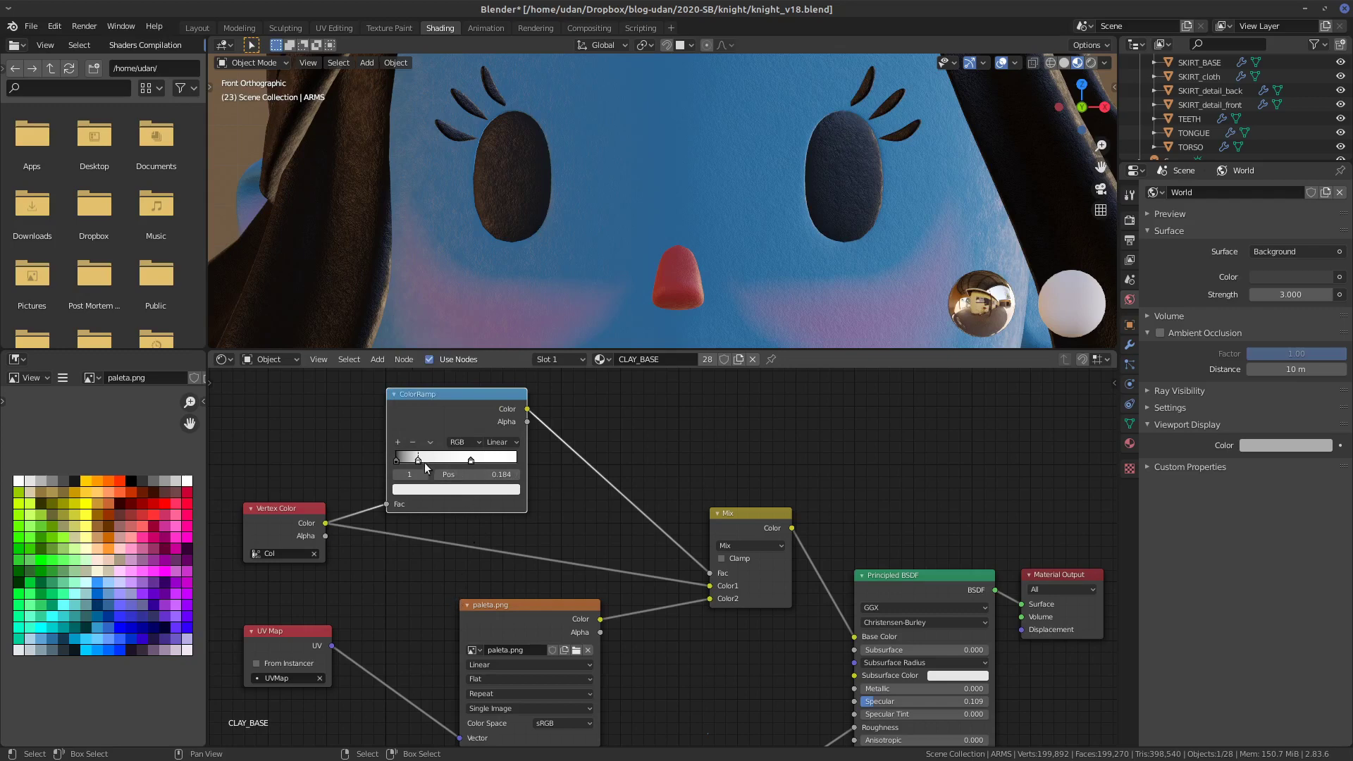
# - Spread the ColorRamp's middle and last stops, the last one at 0.782, and set the interpolation to Cardinal
pyautogui.moveTo(425, 459)
pyautogui.mouseDown()
pyautogui.moveTo(490, 458)
pyautogui.moveTo(466, 460)
pyautogui.moveTo(480, 460)
pyautogui.mouseUp()
pyautogui.click(432, 459)
pyautogui.click(500, 443)
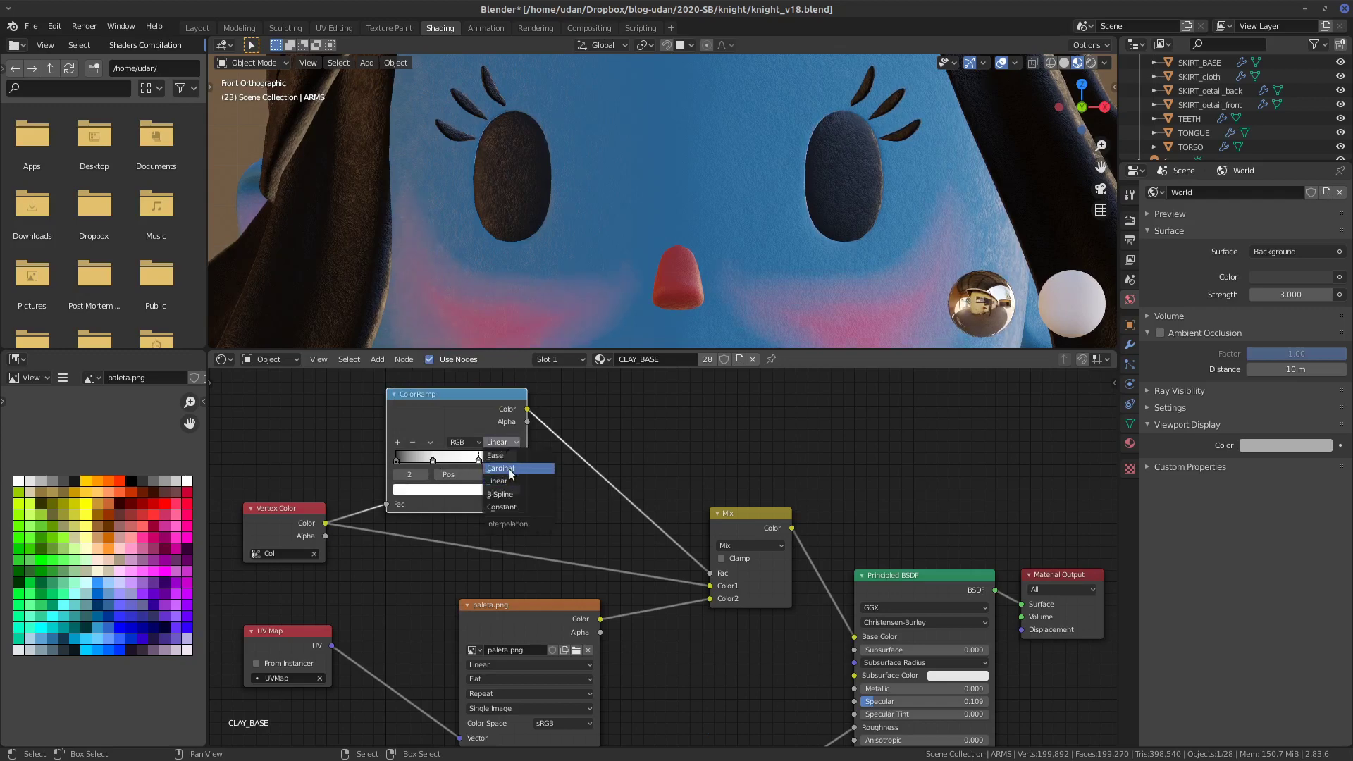
pyautogui.click(509, 468)
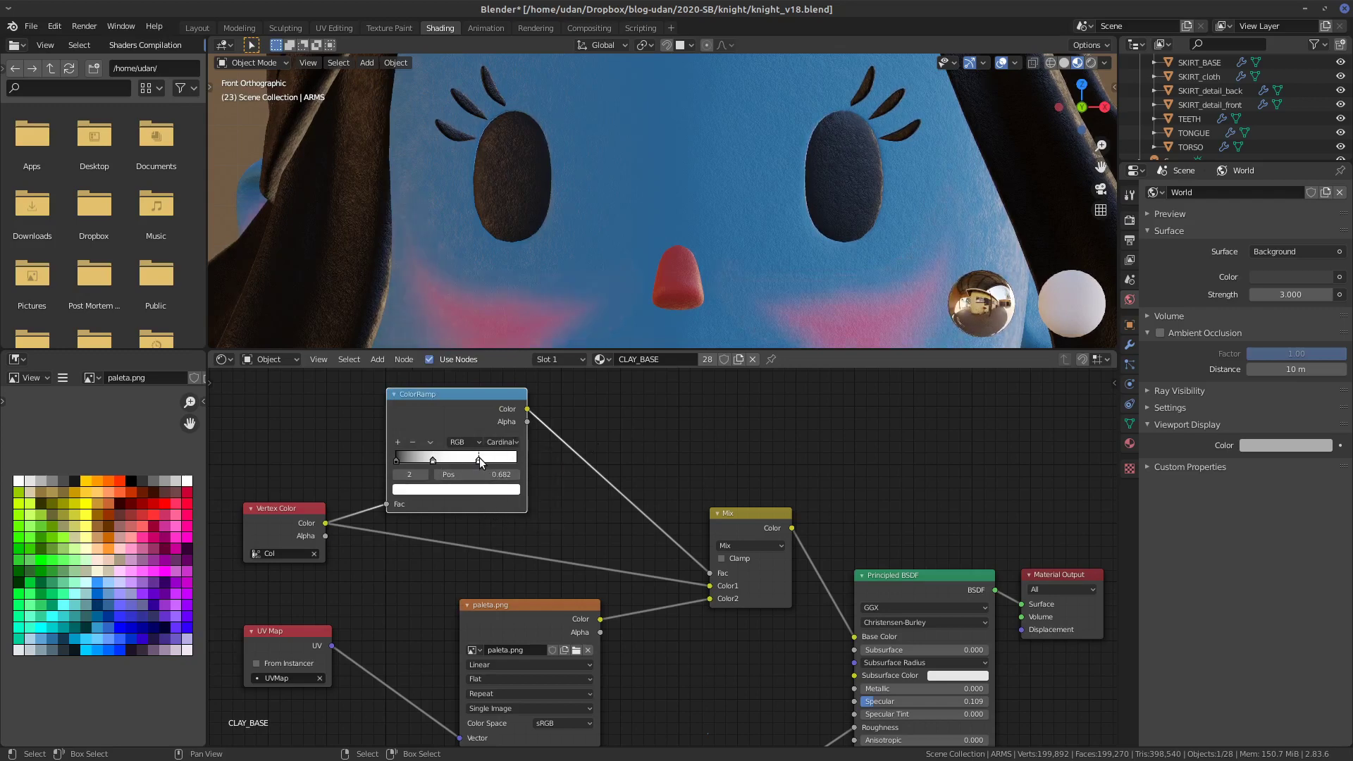
pyautogui.moveTo(479, 459); pyautogui.dragTo(496, 462)
# - Move the ColorRamp's last stop to the end of the gradient and the middle stop to position 0.257
pyautogui.keyDown('shift'); pyautogui.moveTo(847, 275); pyautogui.dragTo(823, 168, button='middle'); pyautogui.keyUp('shift')
pyautogui.scroll(-3, 841, 242)
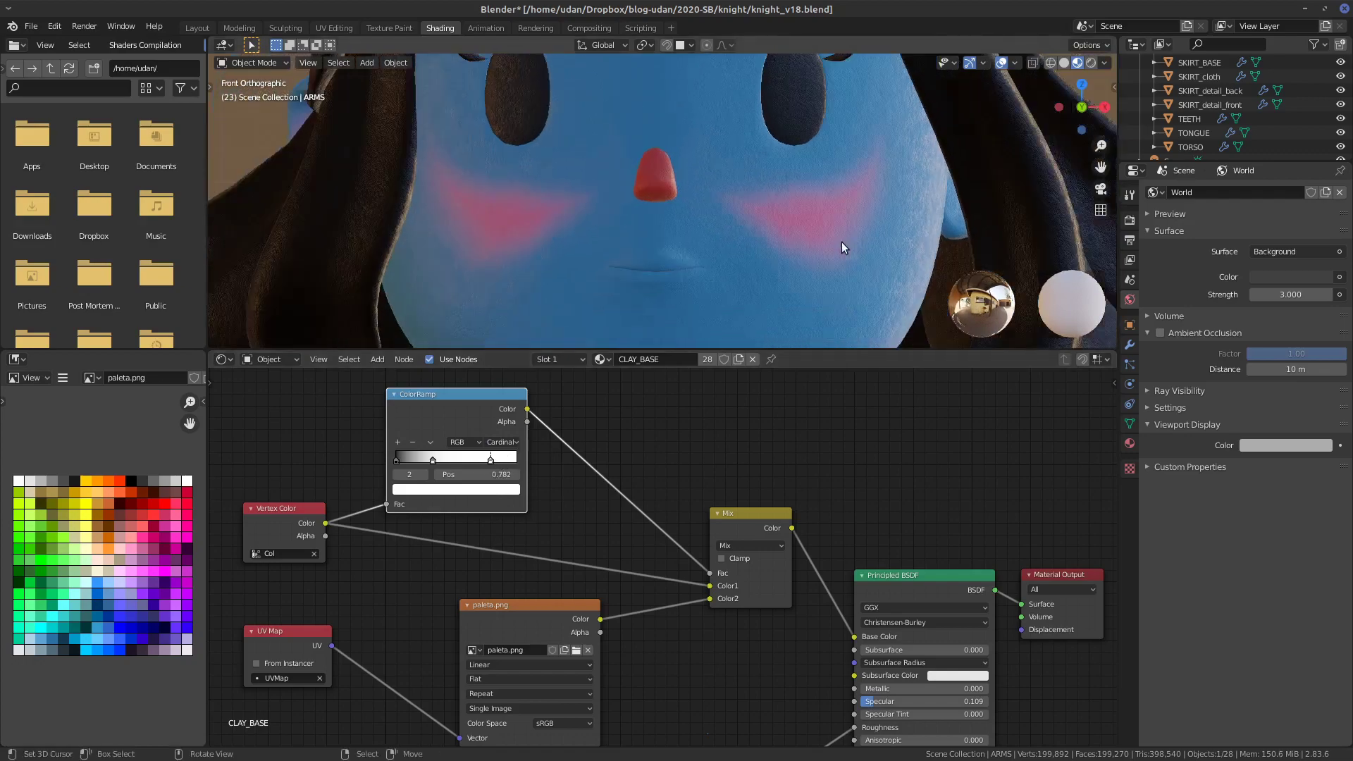
pyautogui.keyDown('shift'); pyautogui.scroll(2, 801, 231); pyautogui.keyUp('shift')
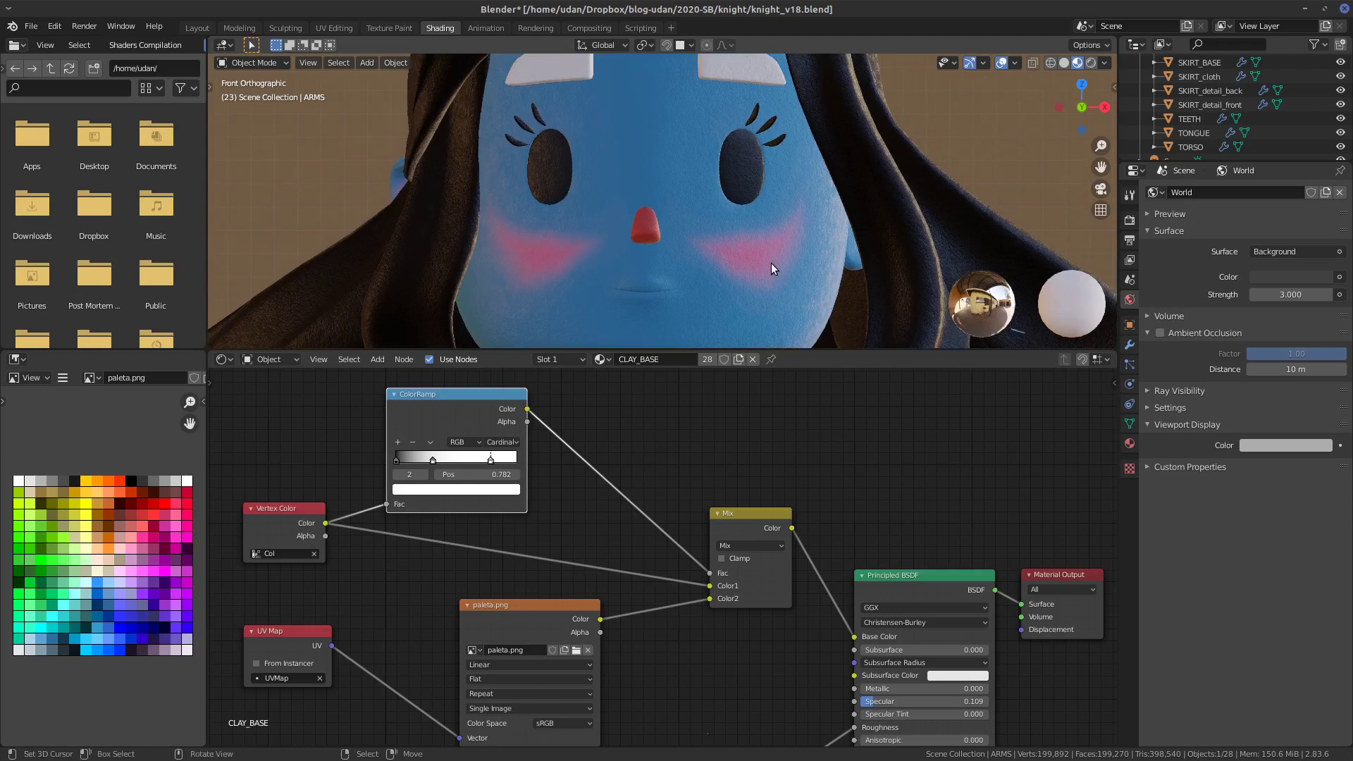
pyautogui.scroll(2, 771, 264)
pyautogui.keyDown('shift'); pyautogui.moveTo(828, 222); pyautogui.dragTo(775, 220, button='middle'); pyautogui.keyUp('shift')
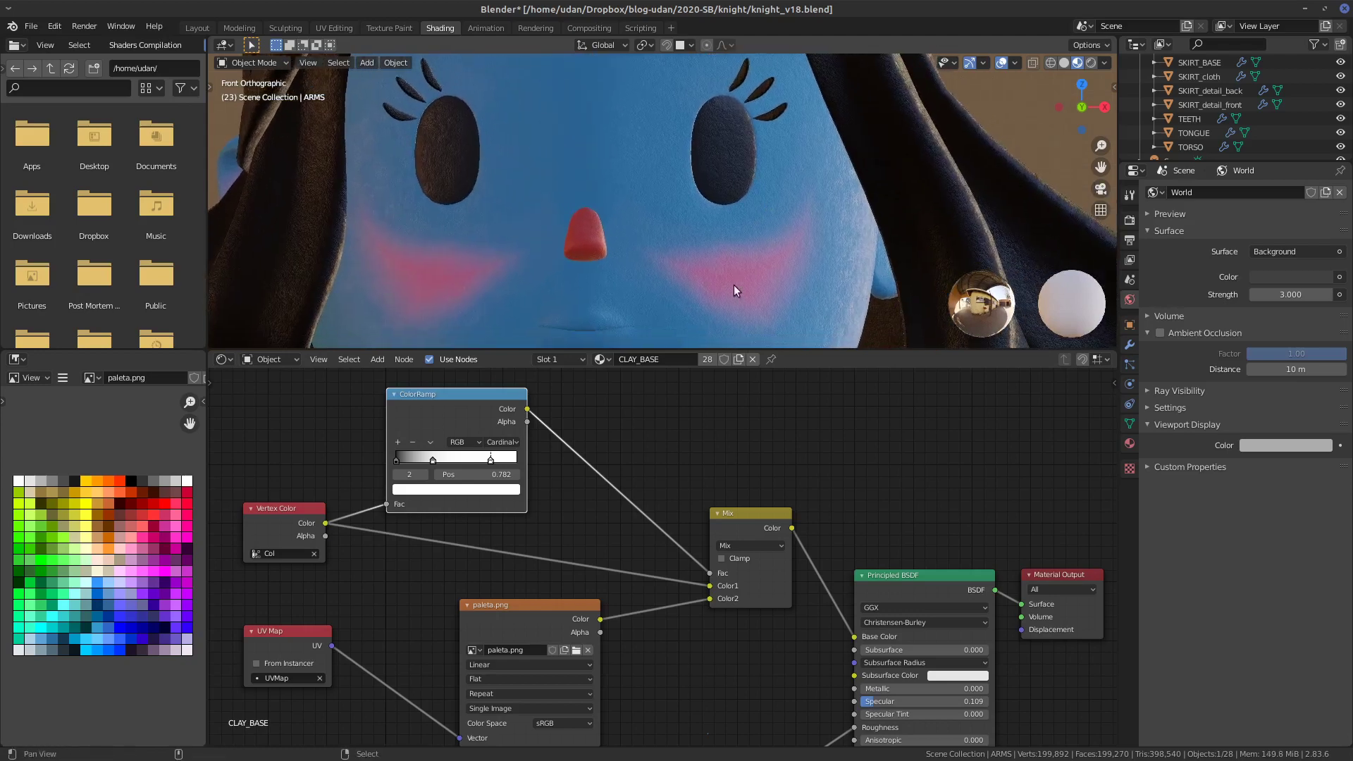
pyautogui.scroll(3, 809, 253)
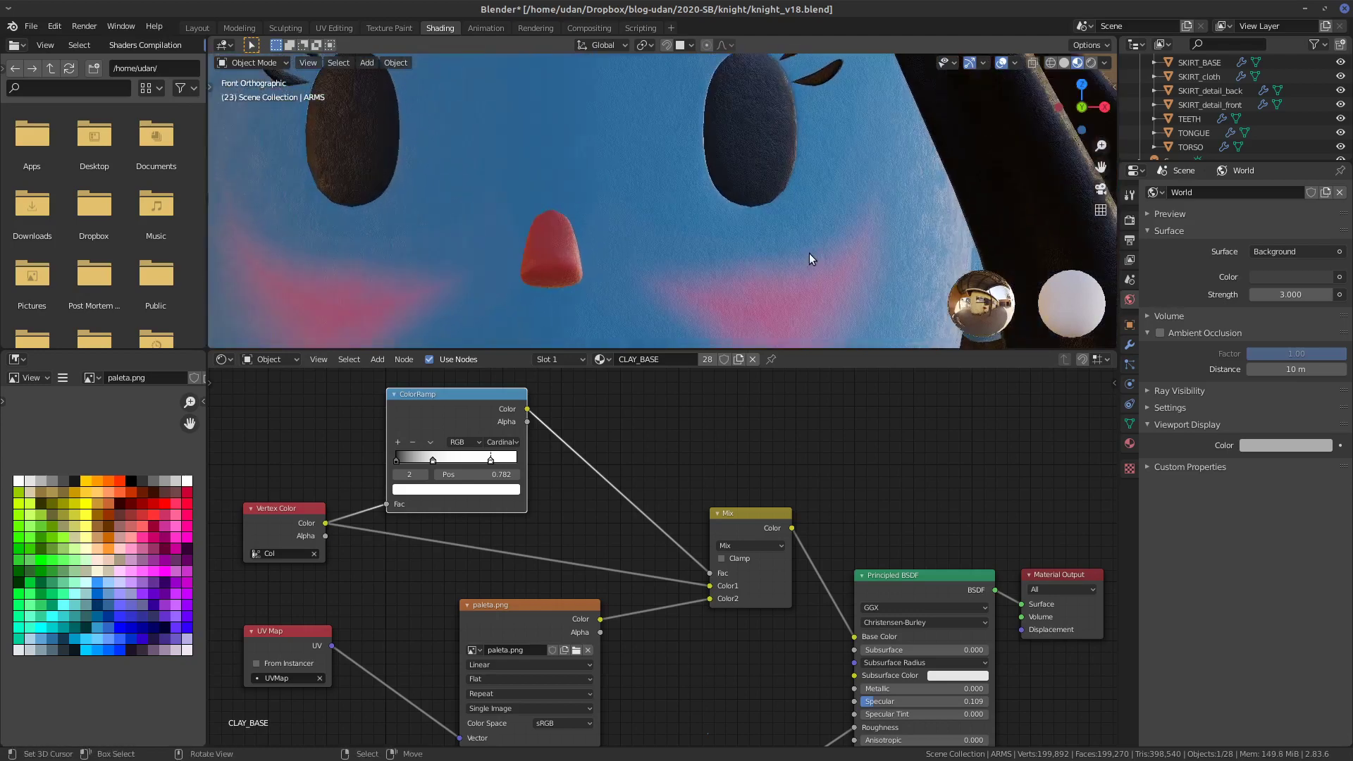
pyautogui.keyDown('shift'); pyautogui.scroll(-2, 786, 236); pyautogui.keyUp('shift')
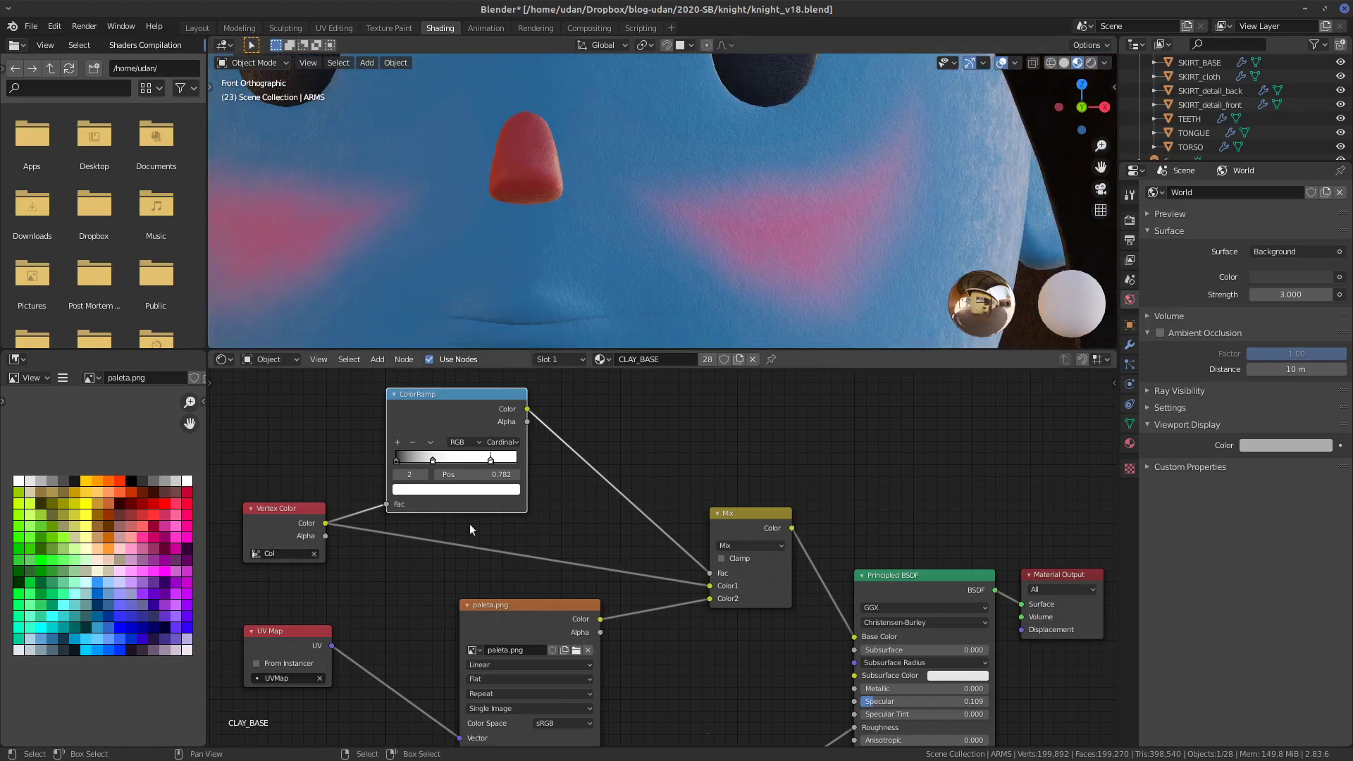
pyautogui.moveTo(433, 459); pyautogui.dragTo(533, 460)
pyautogui.moveTo(433, 460); pyautogui.dragTo(426, 459)
pyautogui.keyDown('shift'); pyautogui.moveTo(773, 267); pyautogui.dragTo(844, 272, button='middle'); pyautogui.keyUp('shift')
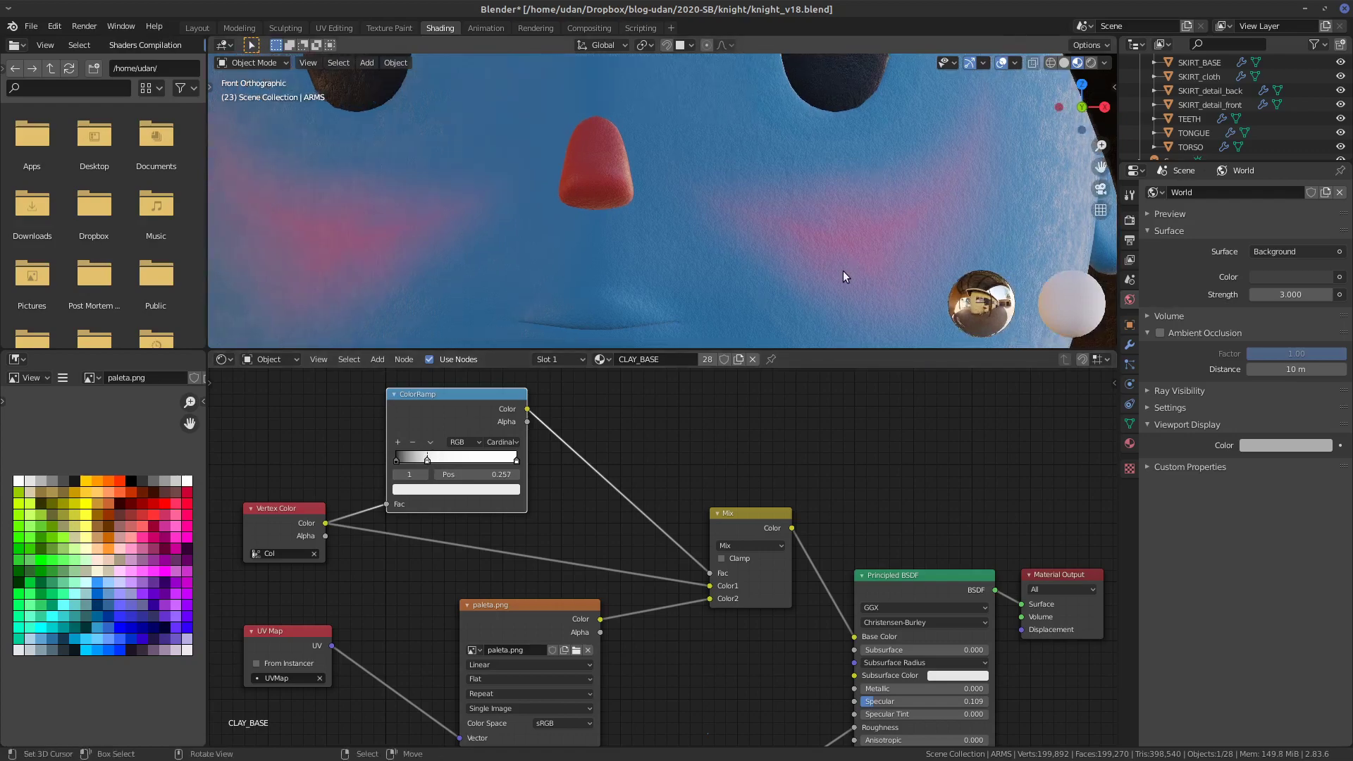
# - Examine the cheek blush from a distance with the head and arms in view, and select the HAIR.001 object
pyautogui.scroll(-6, 839, 286)
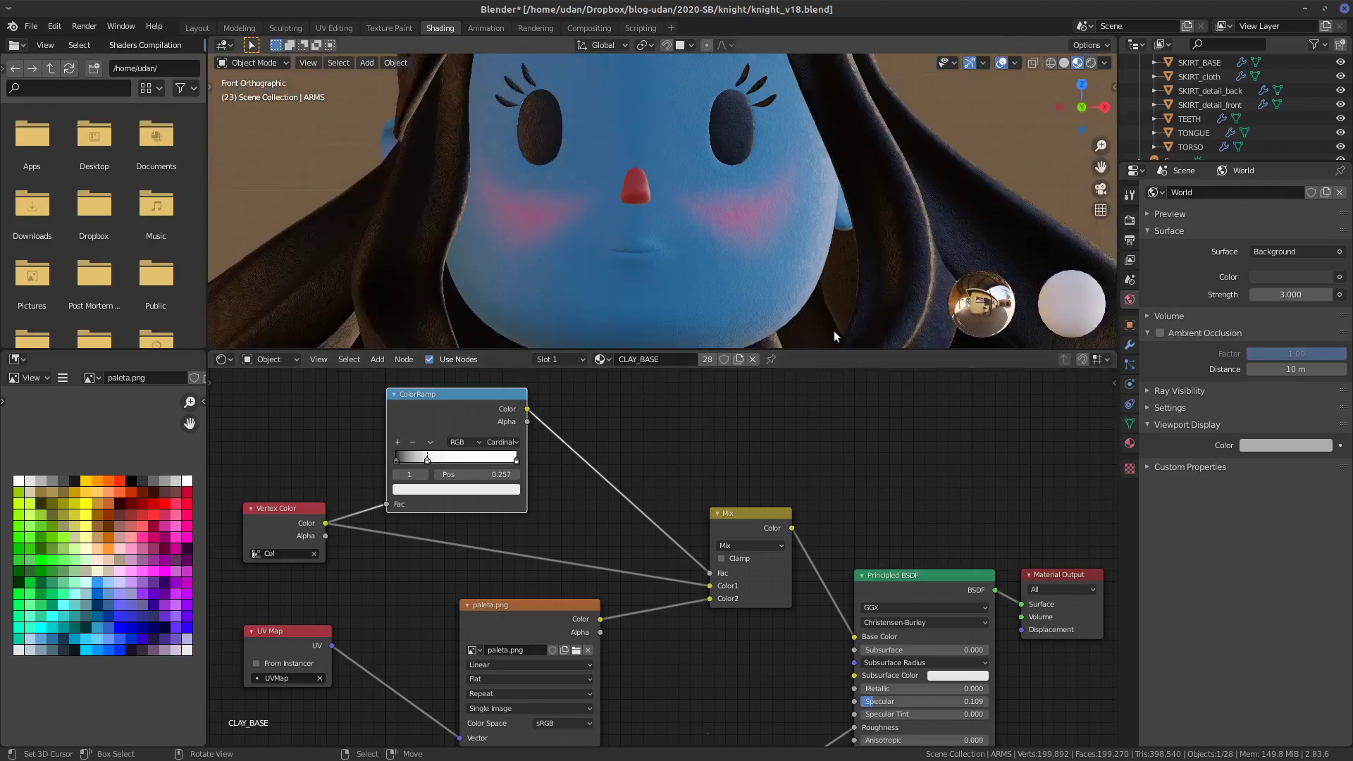
pyautogui.keyDown('shift'); pyautogui.moveTo(847, 244); pyautogui.dragTo(875, 288, button='middle'); pyautogui.keyUp('shift')
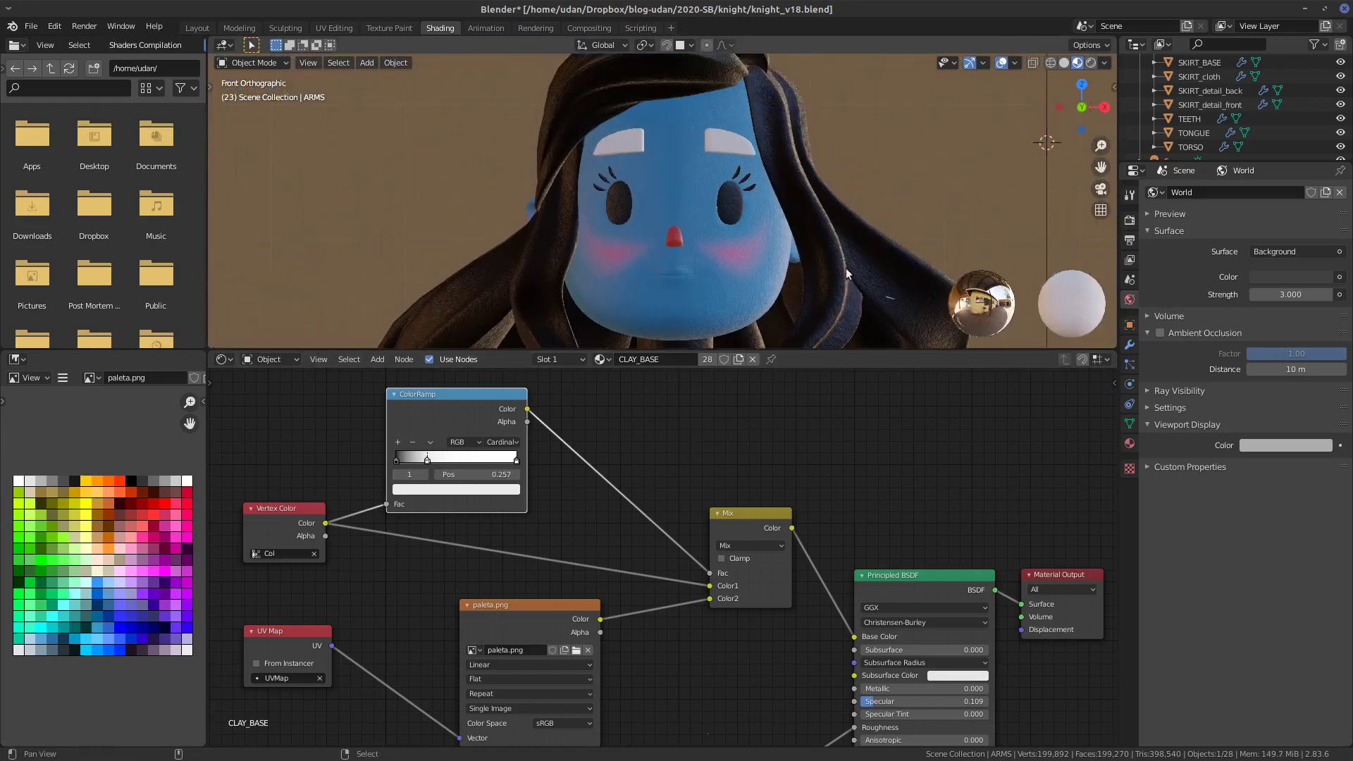
pyautogui.scroll(-1, 815, 262)
pyautogui.scroll(-2, 816, 268)
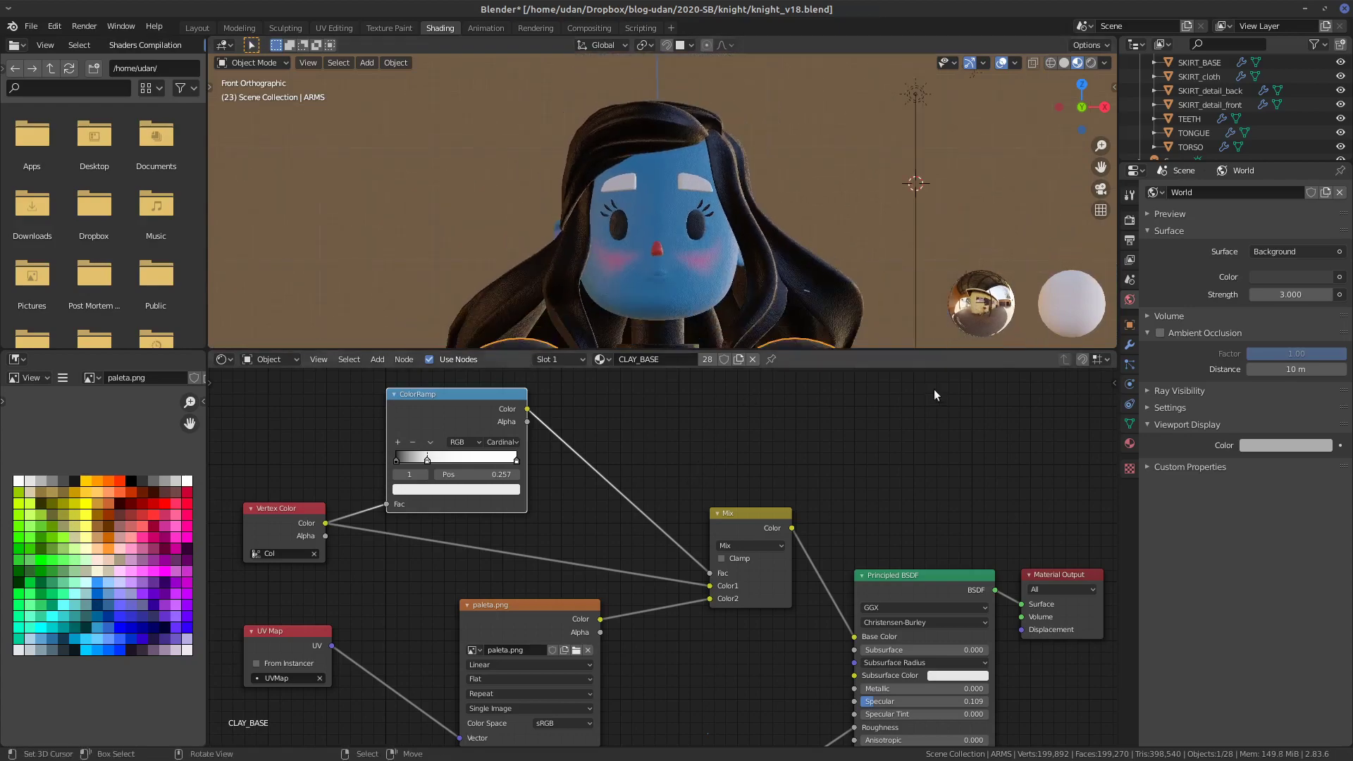
pyautogui.scroll(-1, 933, 389)
pyautogui.scroll(-3, 920, 268)
pyautogui.moveTo(856, 188); pyautogui.dragTo(870, 297, button='middle')
pyautogui.moveTo(782, 170); pyautogui.dragTo(756, 216, button='middle')
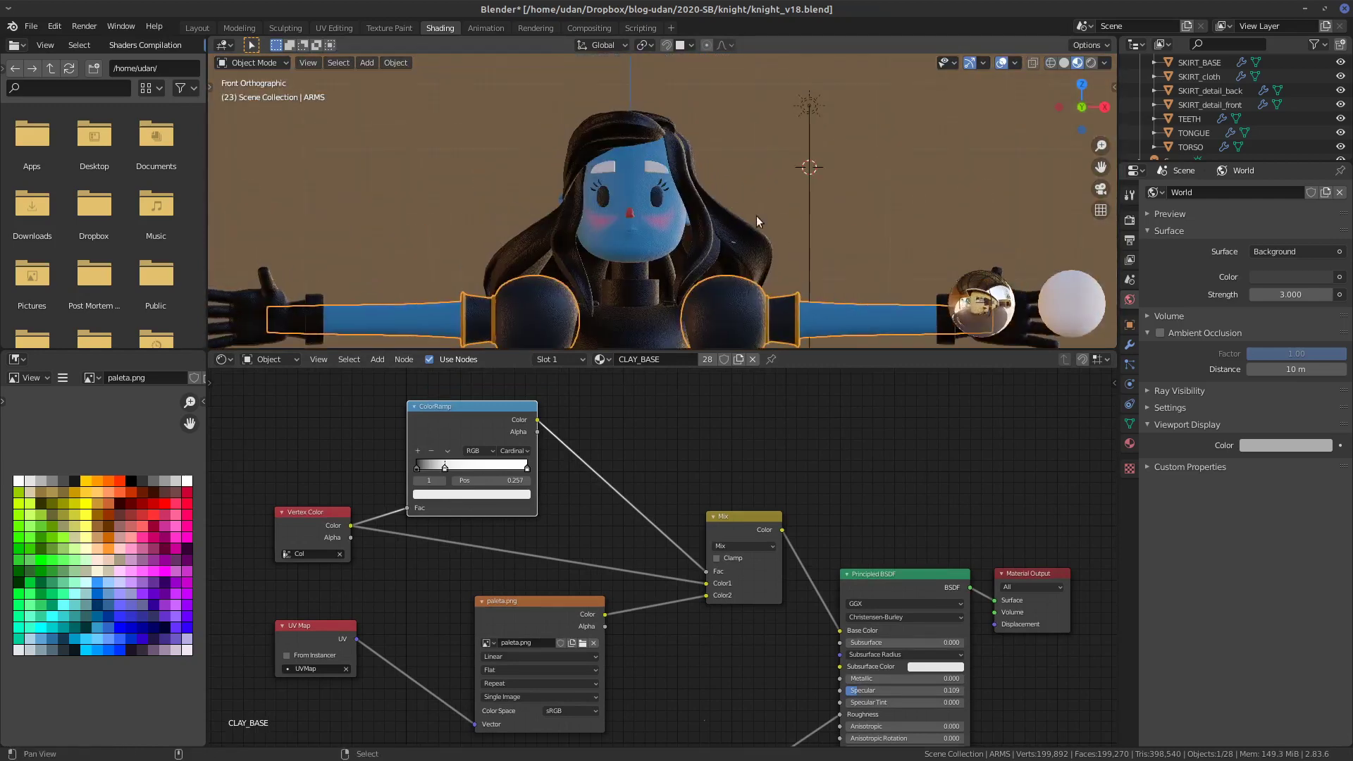
pyautogui.click(748, 234)
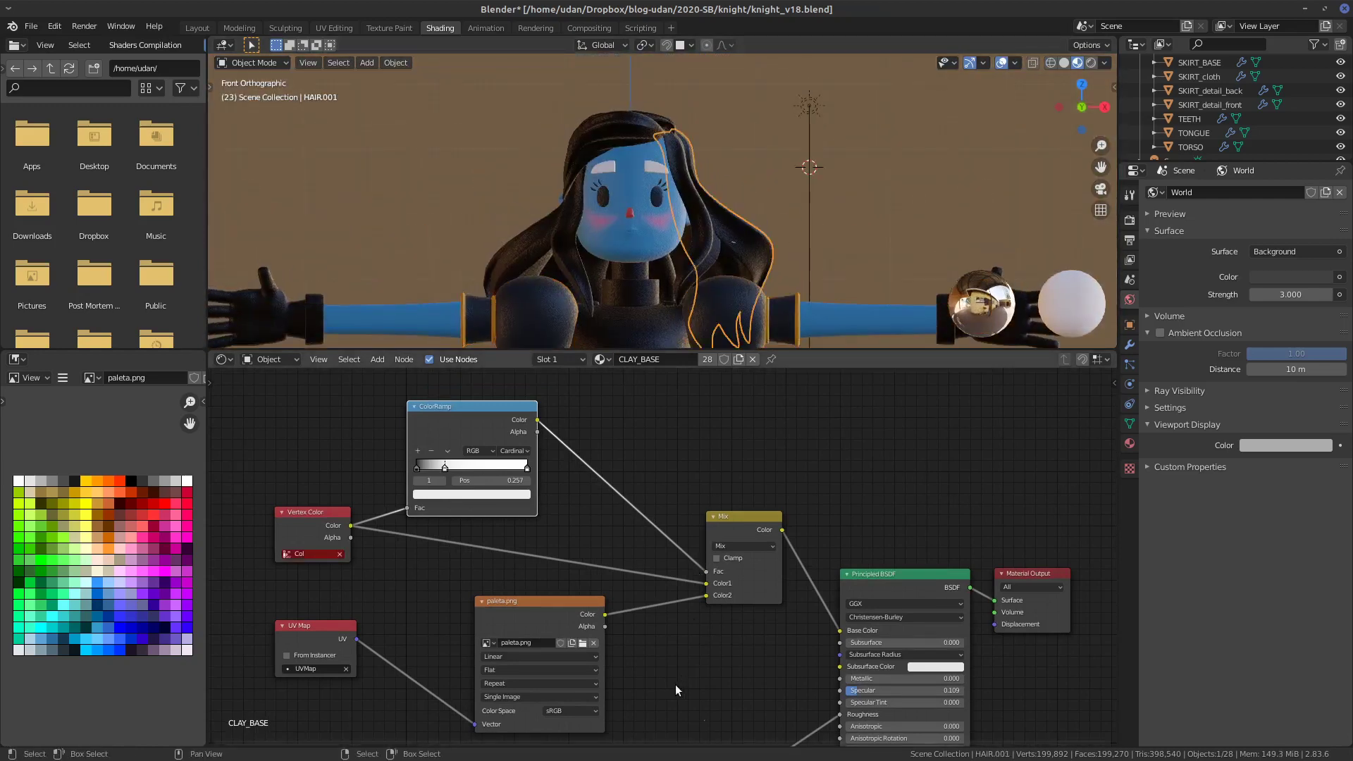
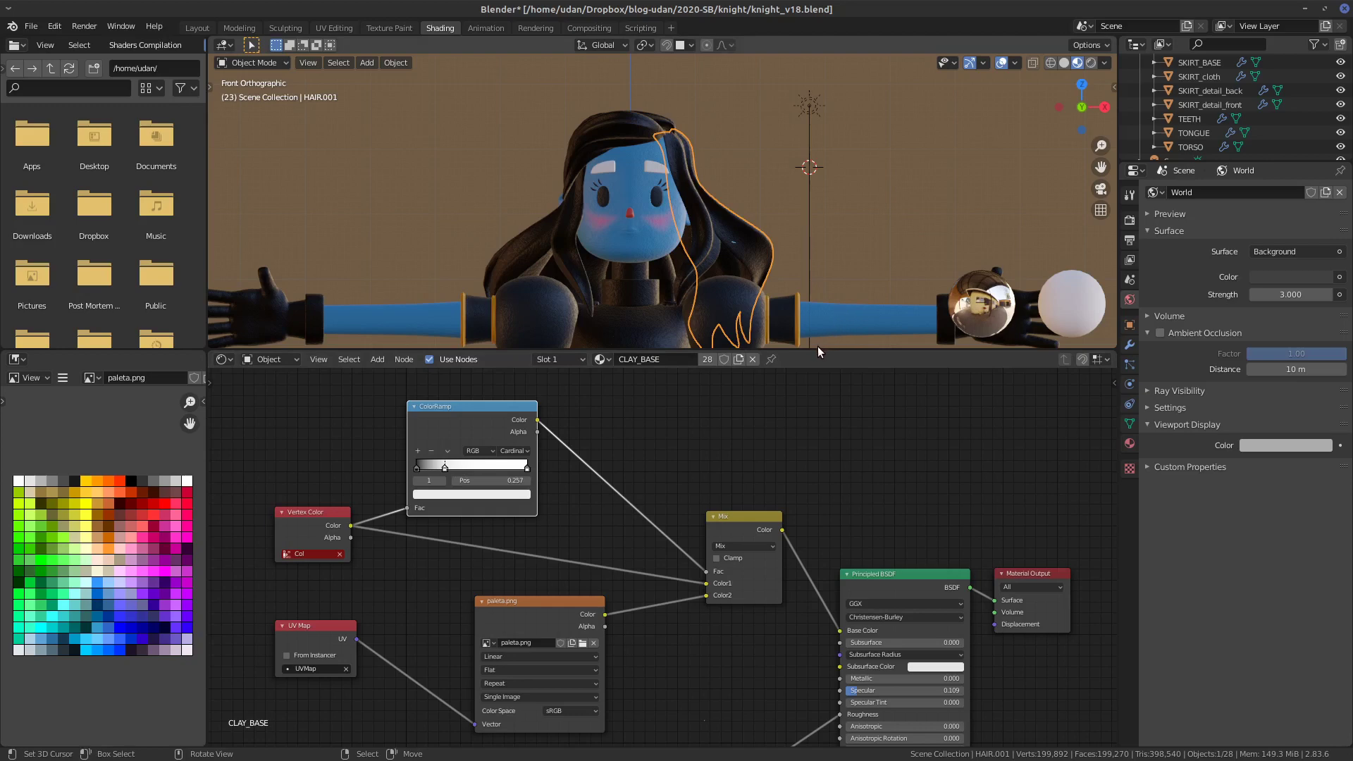
# - Inspect the EYEBROWN object's vertex color layers, and add a vertex color layer to the front hair strand HAIR.004
pyautogui.click(653, 166)
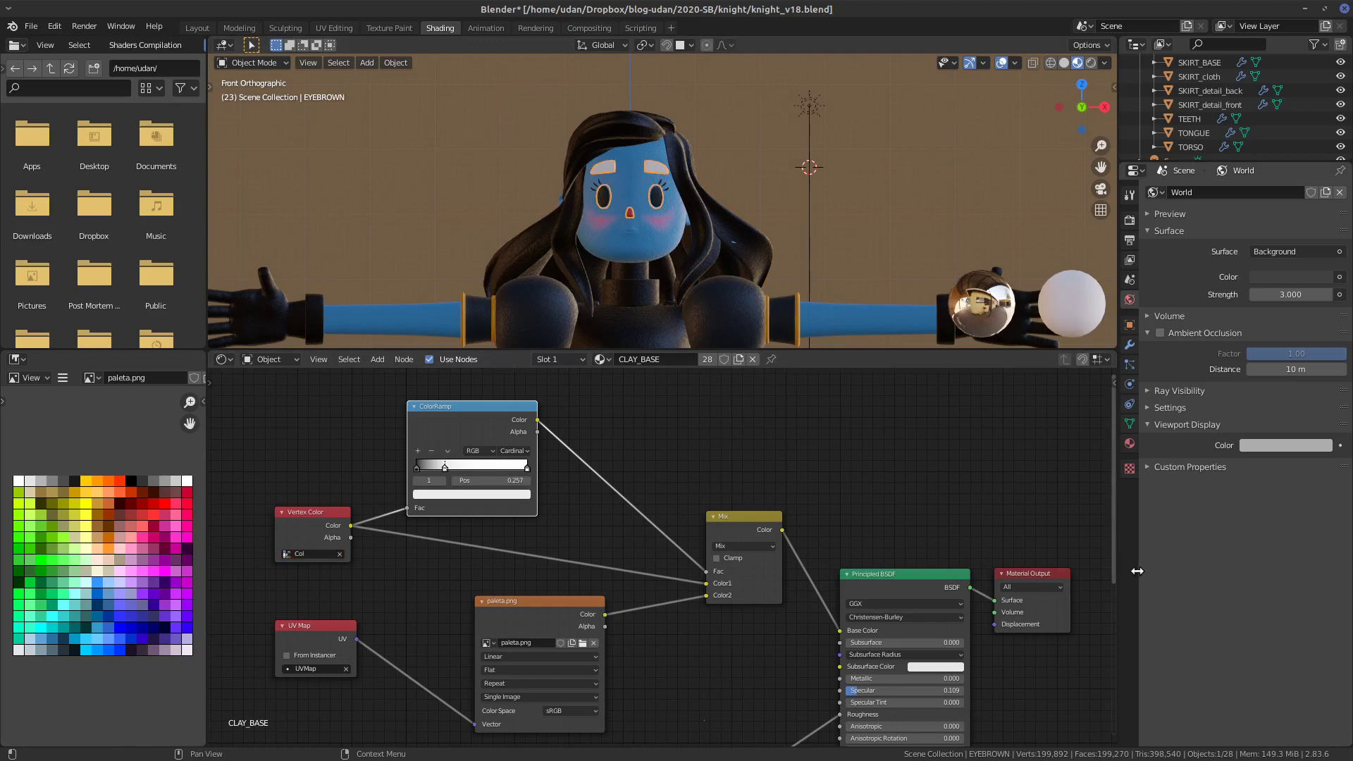
pyautogui.click(1130, 423)
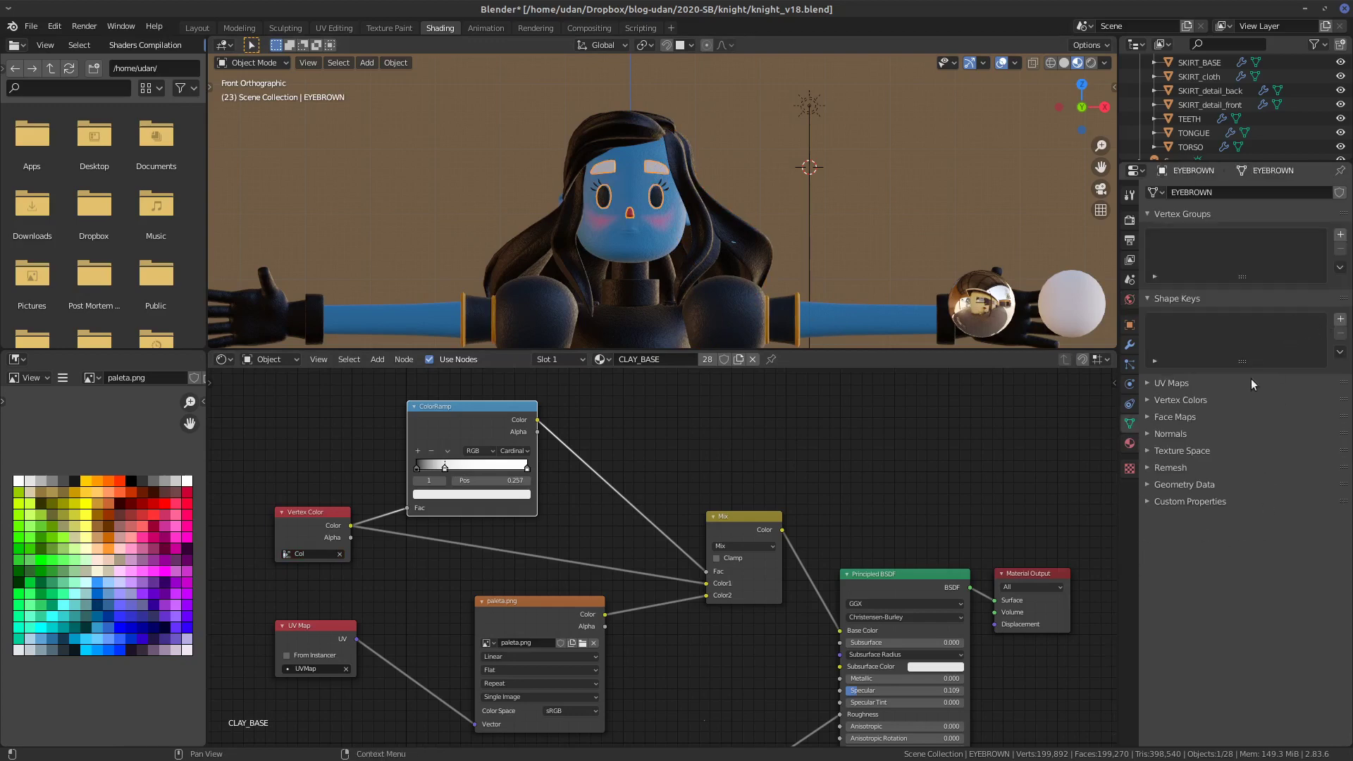
pyautogui.click(1194, 400)
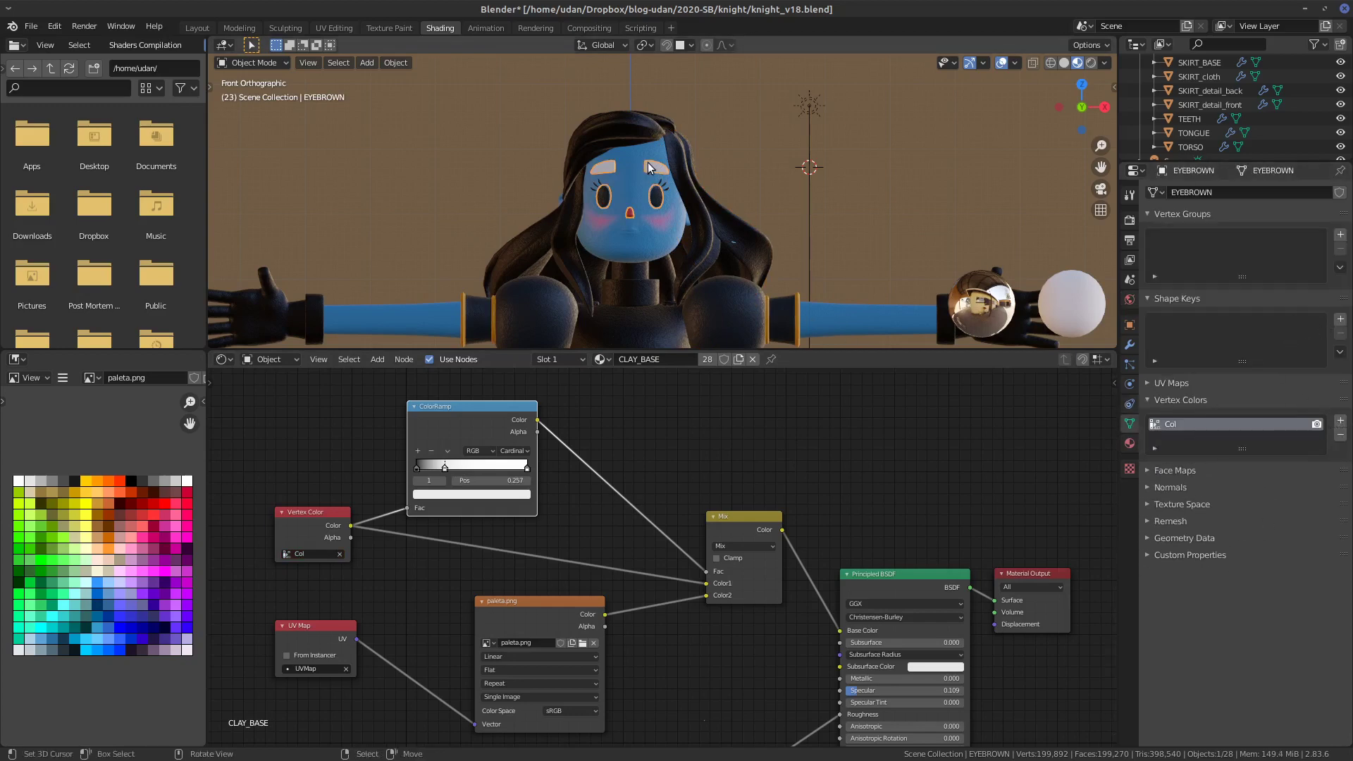
pyautogui.click(724, 244)
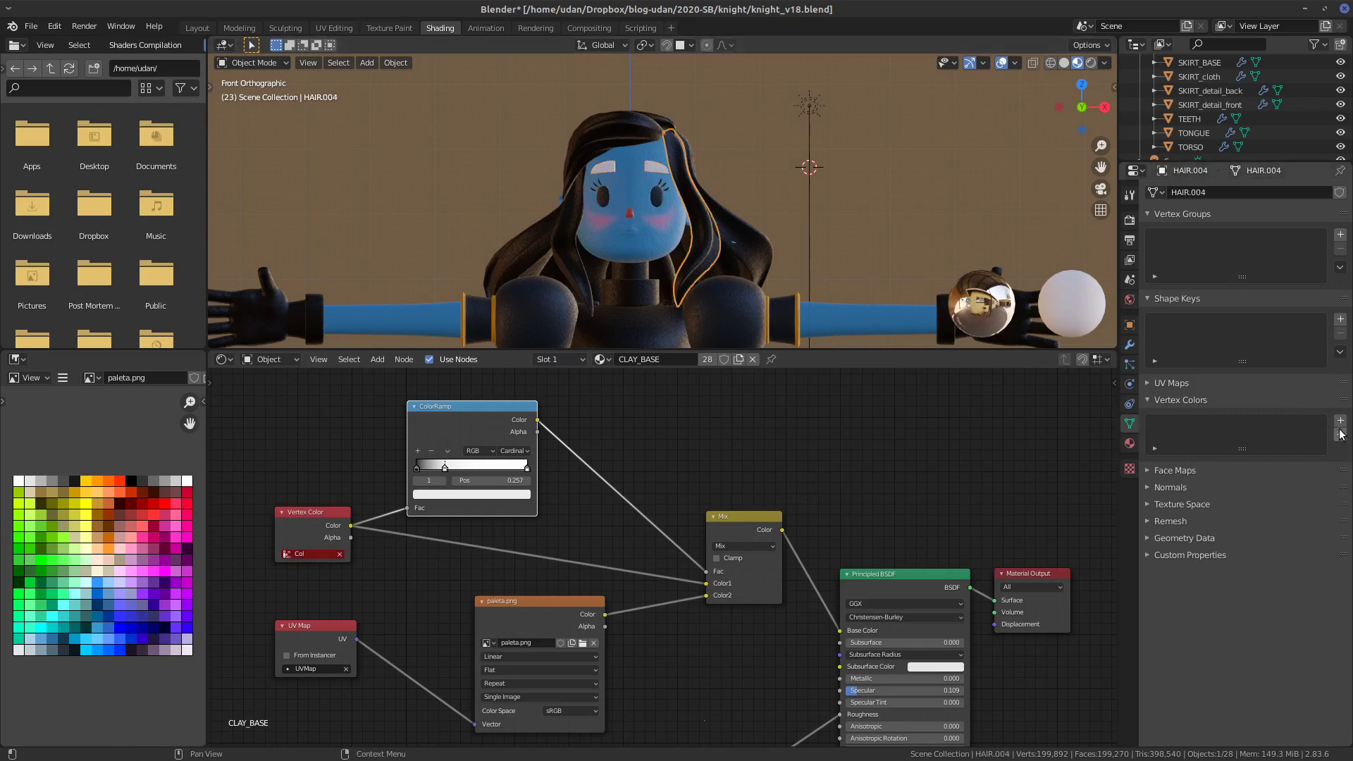
# - Check the ARMS object's vertex color layers, and add a vertex color layer to both the TORSO and NECK objects
pyautogui.click(721, 282)
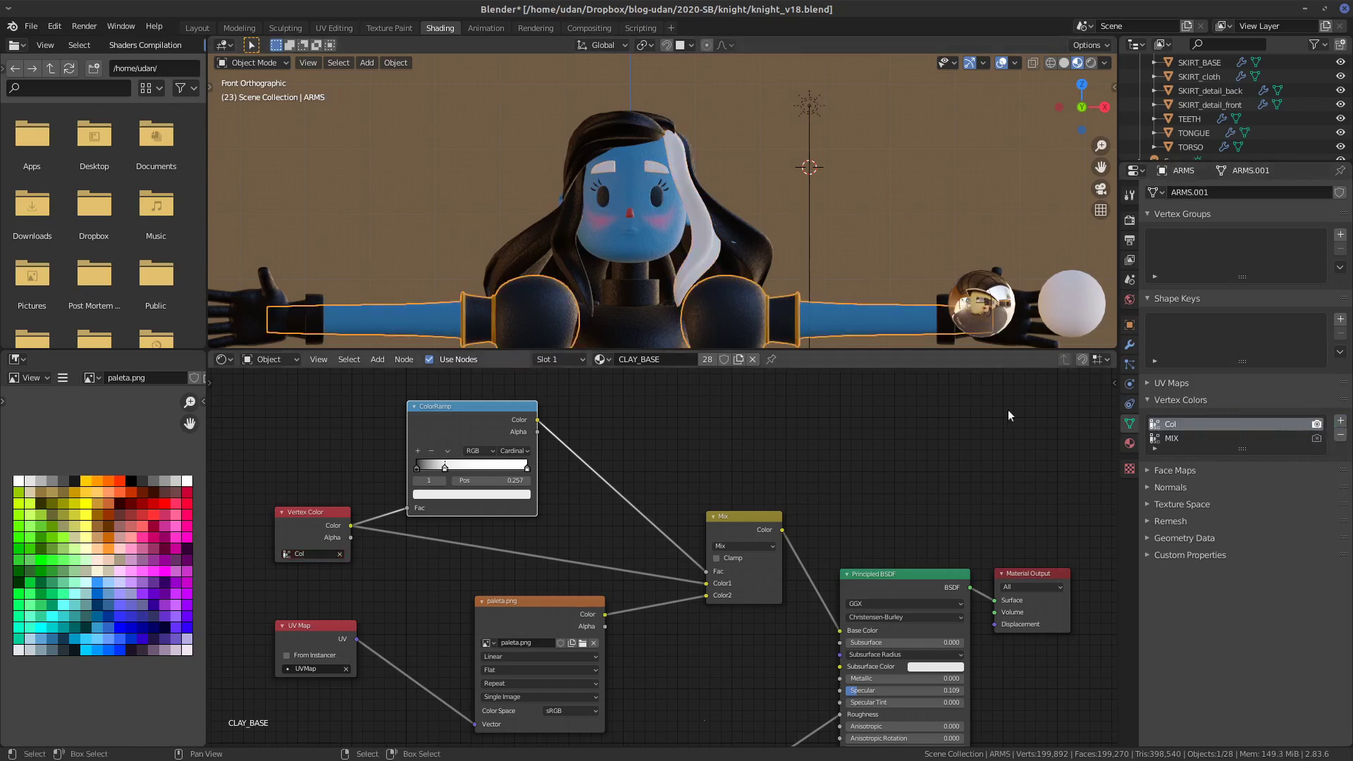
pyautogui.click(655, 329)
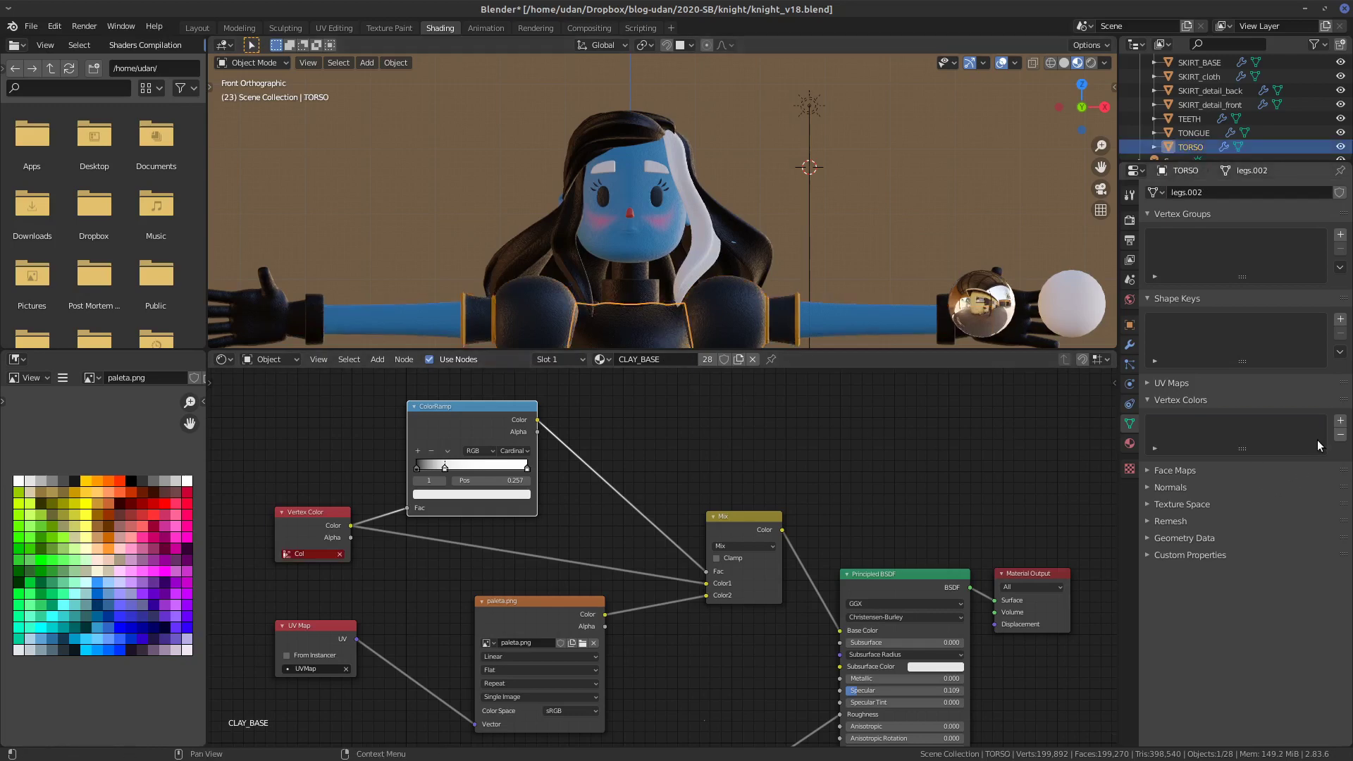
pyautogui.click(1341, 421)
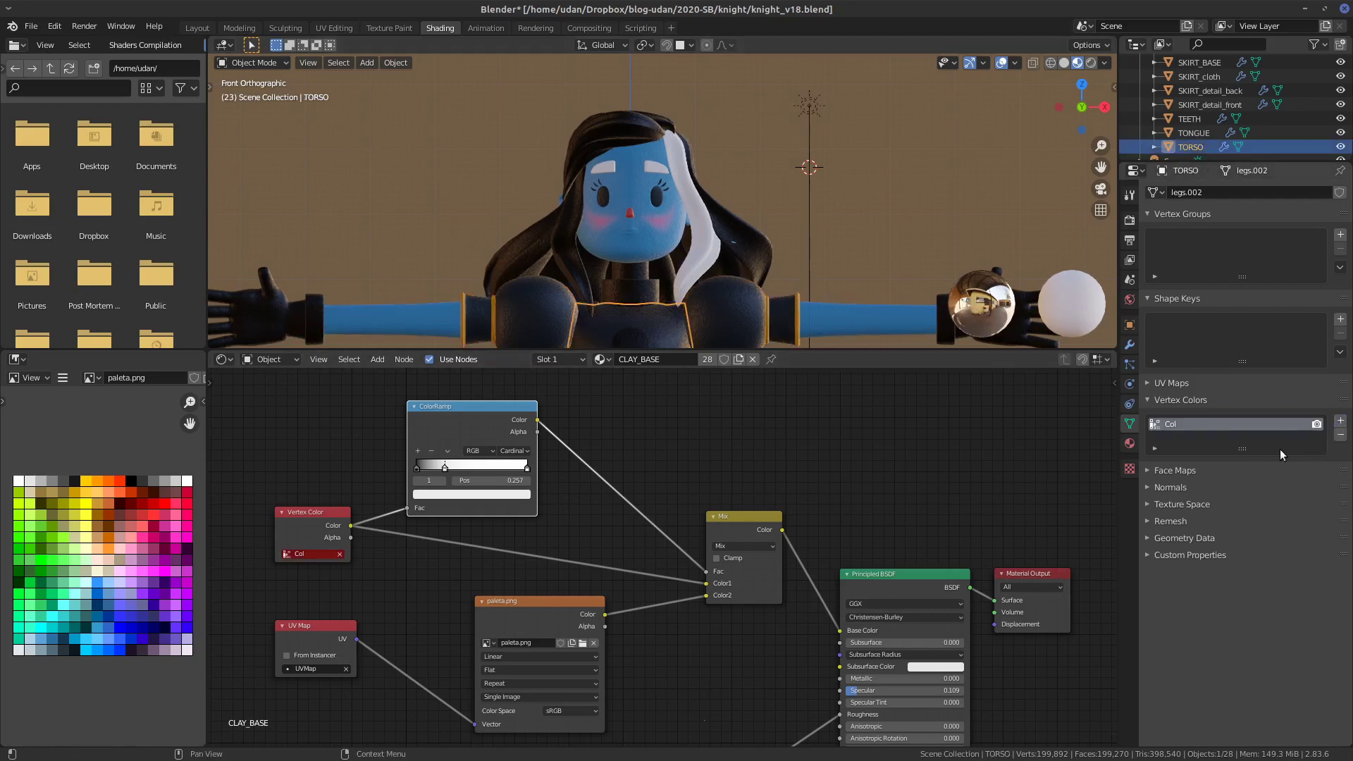
pyautogui.click(648, 295)
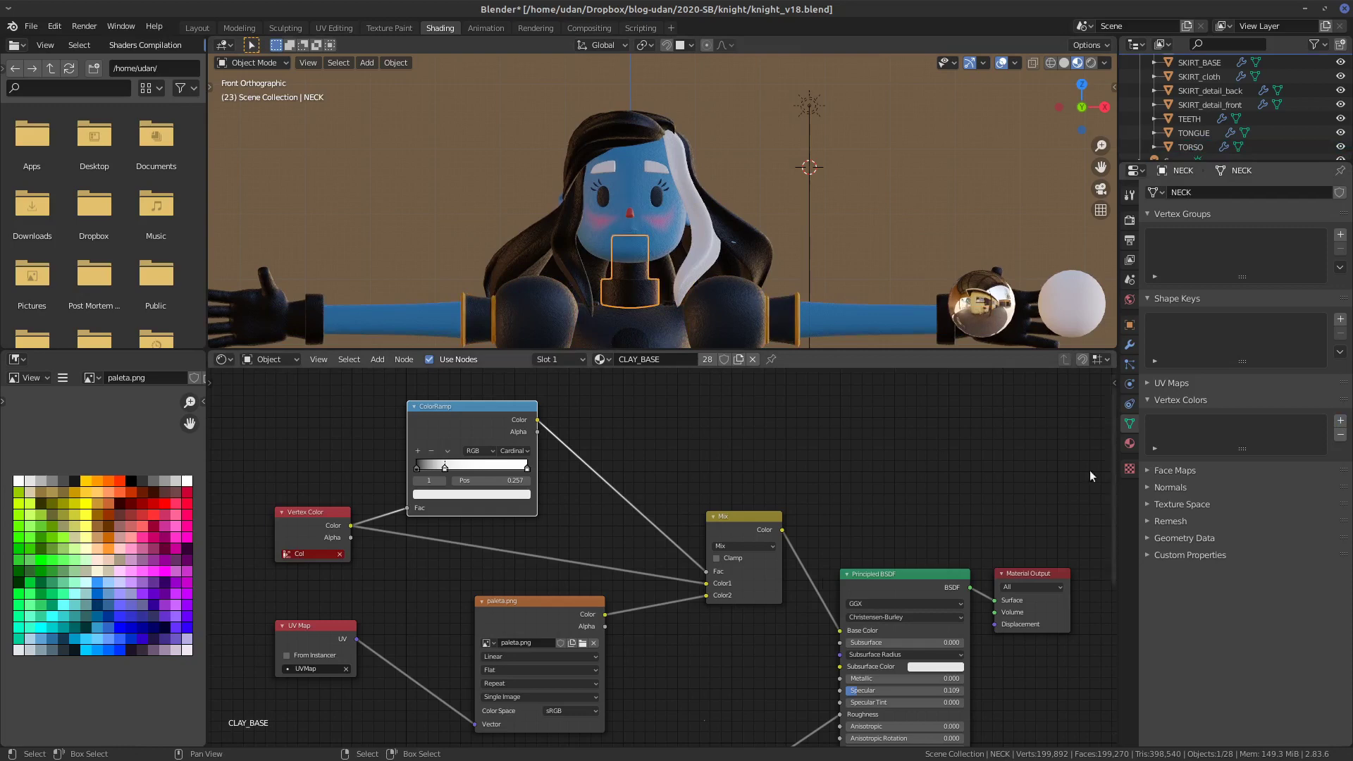
pyautogui.click(1341, 421)
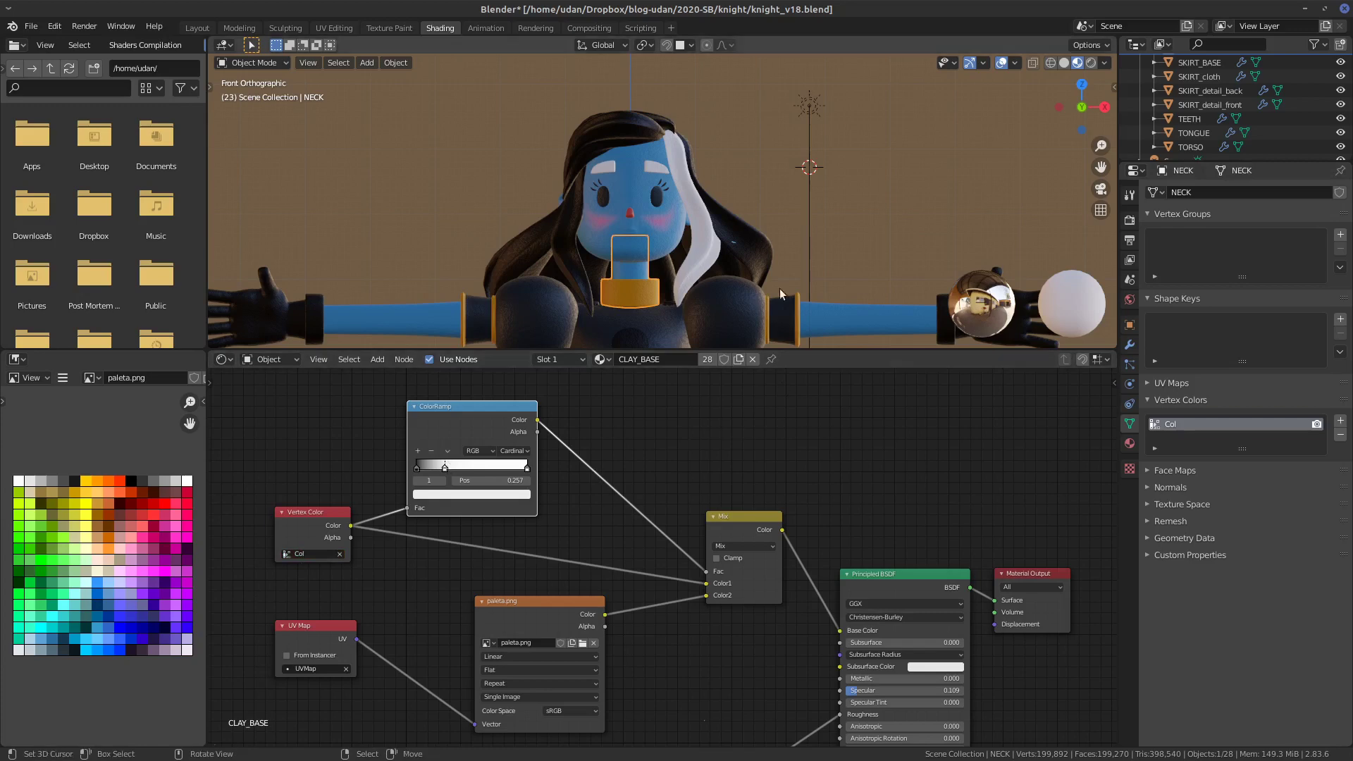
# - Add a vertex color layer to the LEGS object below the skirt
pyautogui.scroll(8, 779, 289)
pyautogui.scroll(-4, 755, 130)
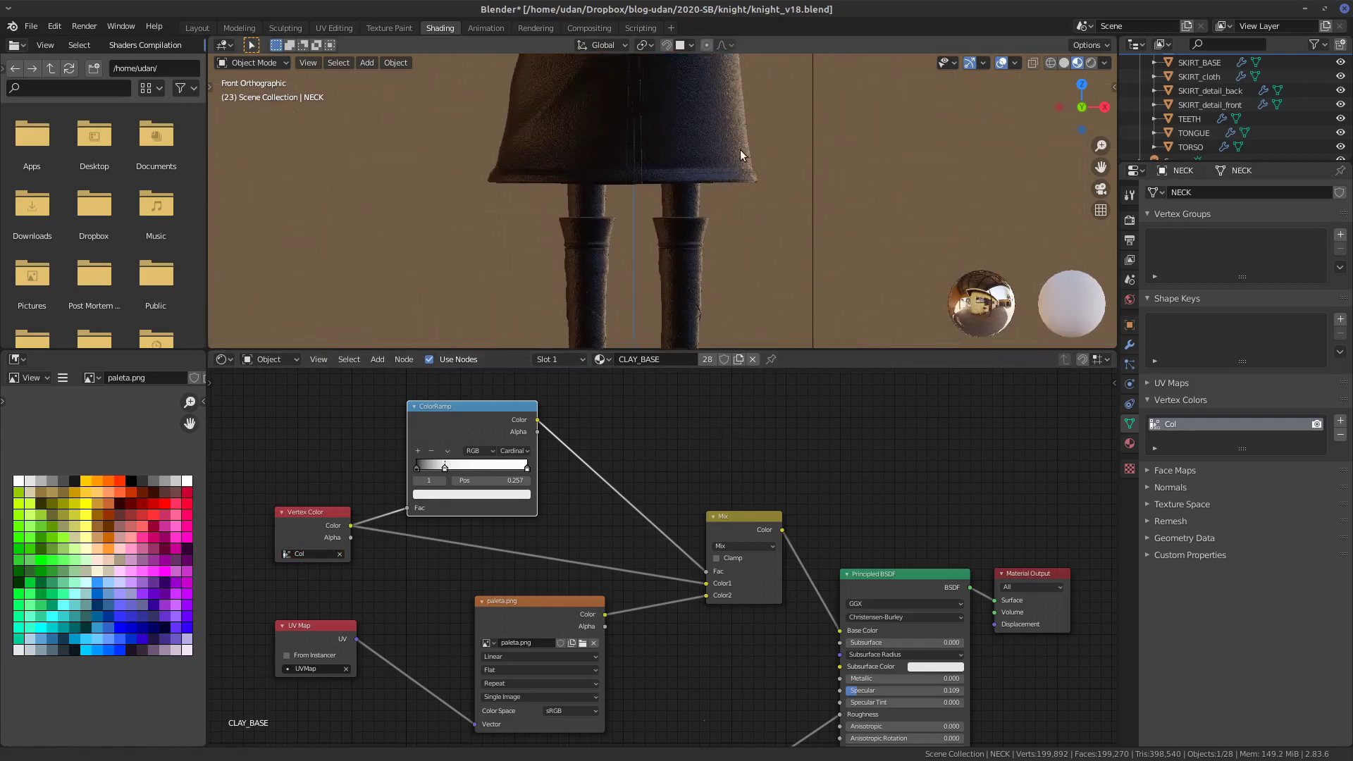
pyautogui.click(688, 199)
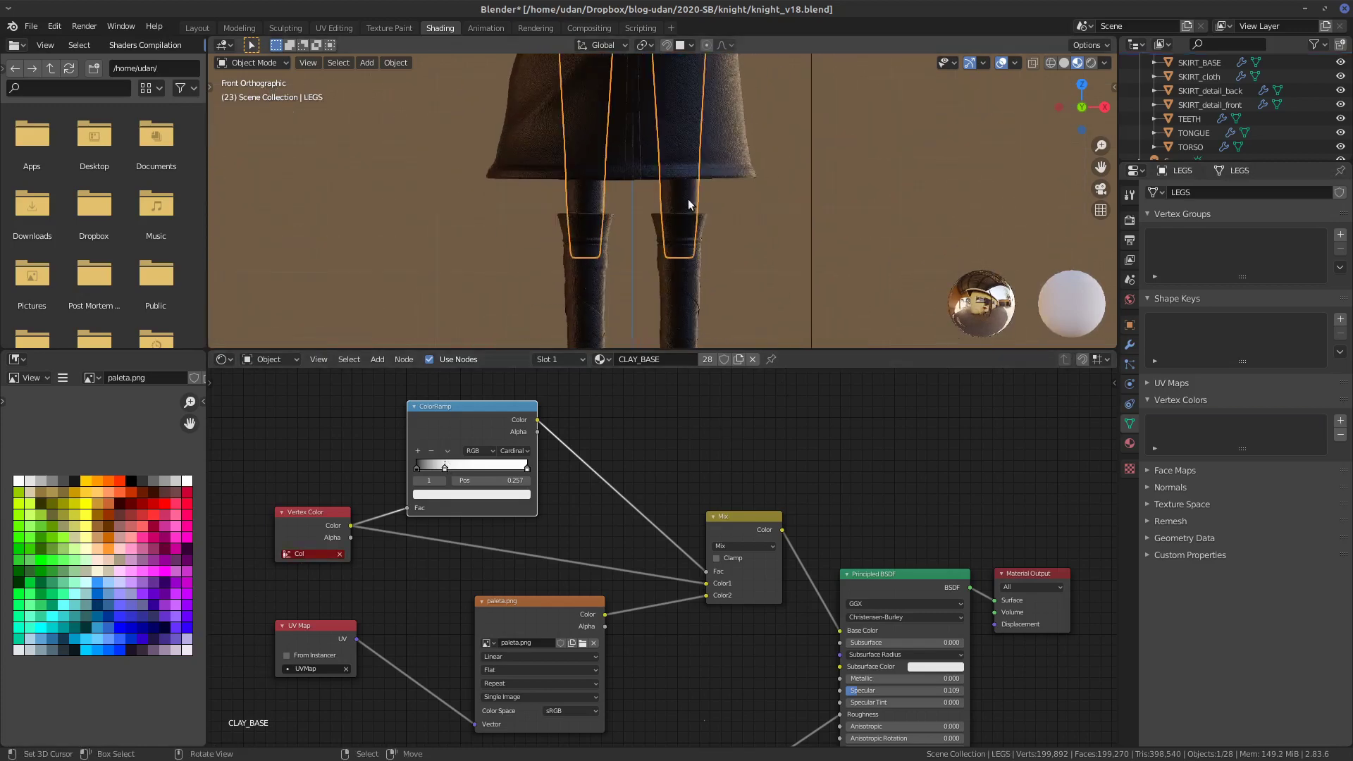
pyautogui.click(1341, 420)
# - Examine the character's face, hair, neck and arms up close and from a distance to check the palette colors
pyautogui.keyDown('shift'); pyautogui.moveTo(802, 399); pyautogui.dragTo(803, 327, button='middle'); pyautogui.keyUp('shift')
pyautogui.scroll(3, 750, 224)
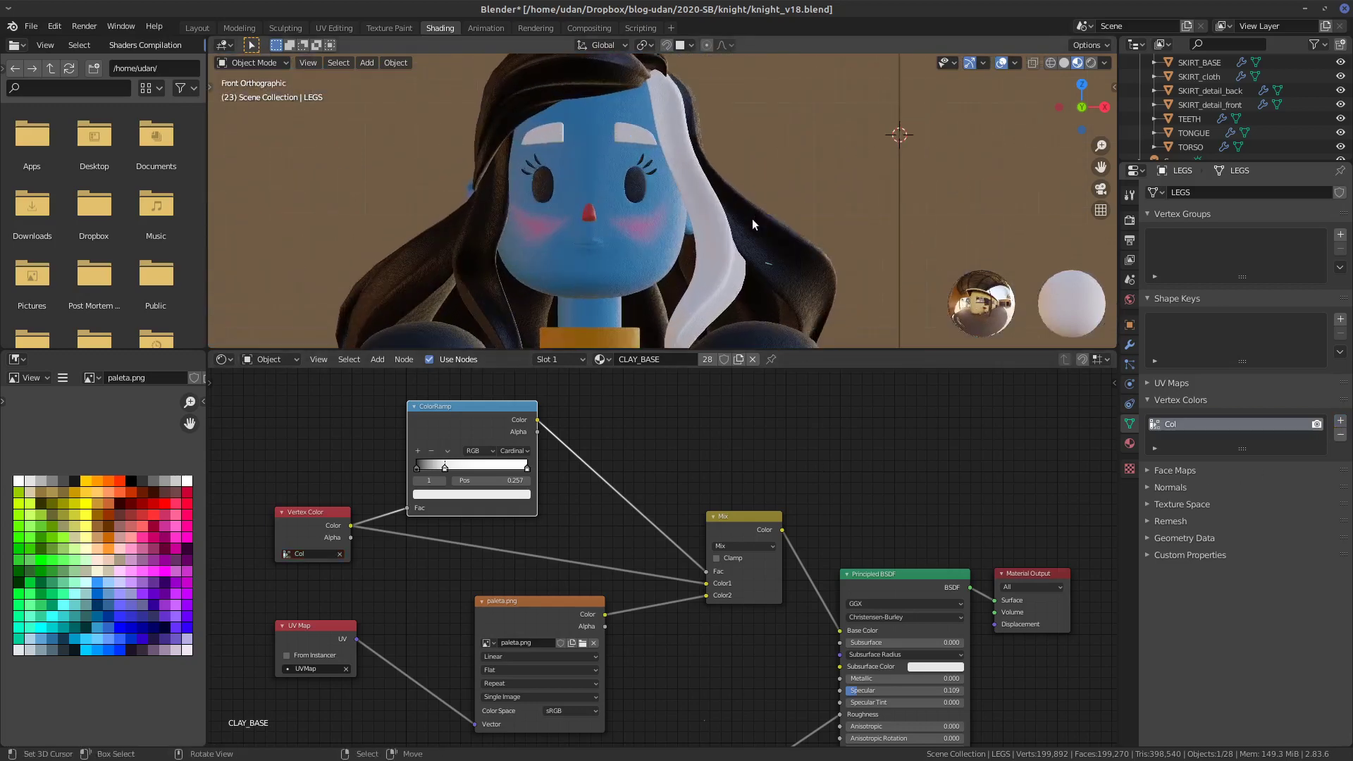
pyautogui.scroll(-1, 833, 222)
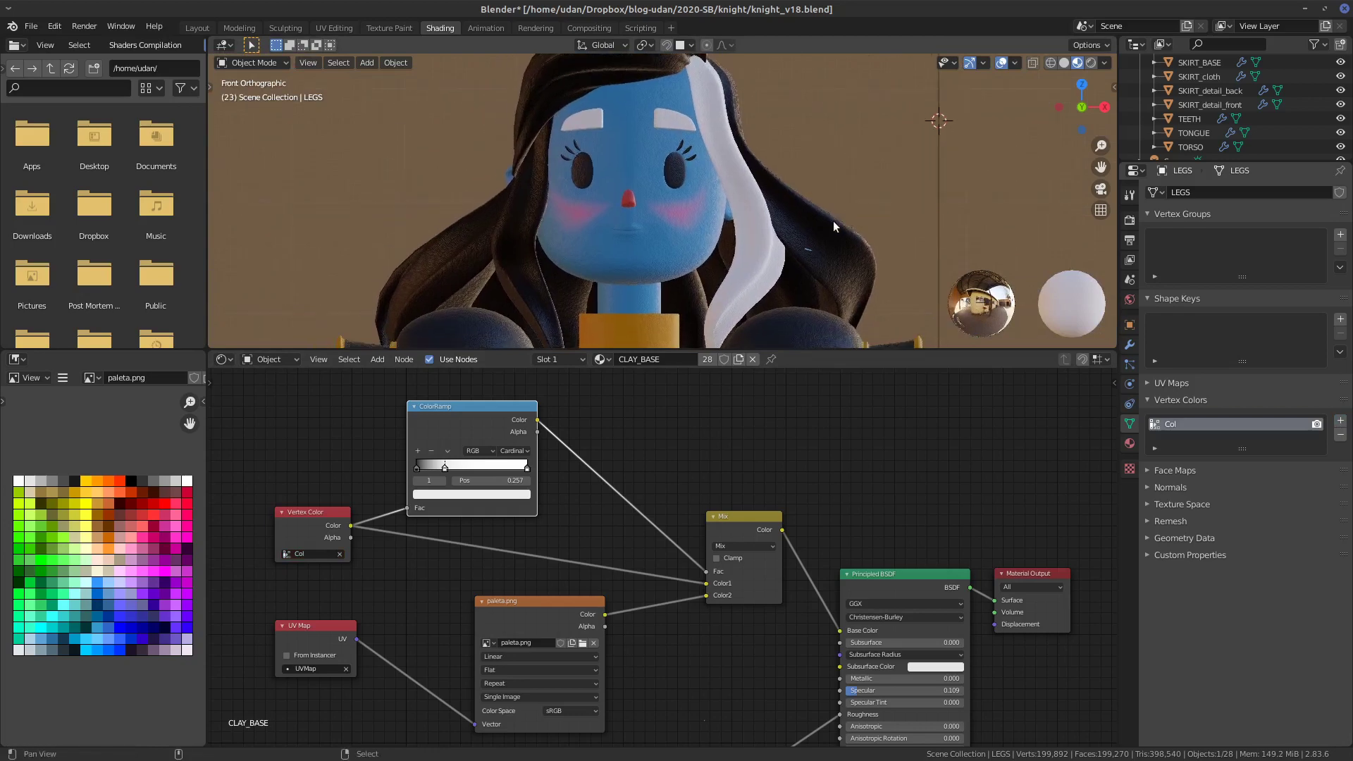
pyautogui.scroll(-4, 829, 231)
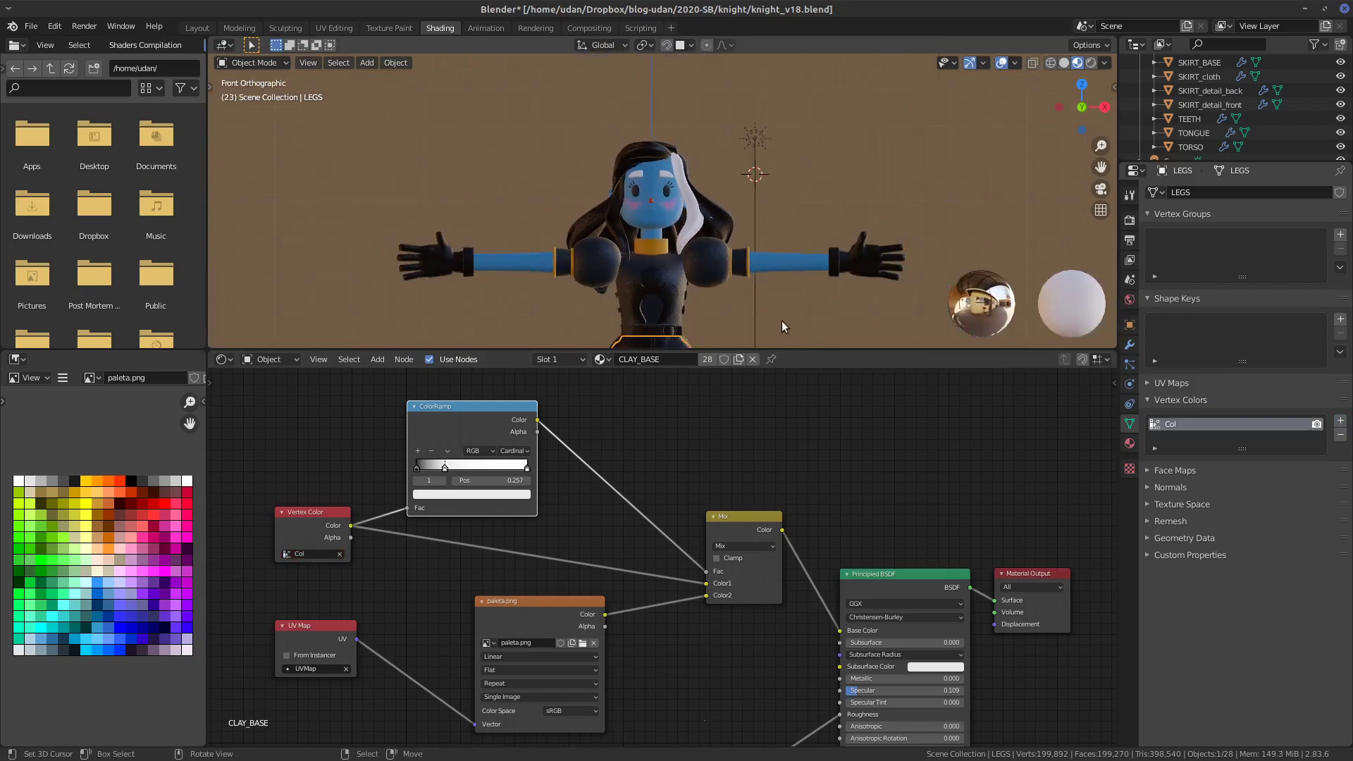
pyautogui.keyDown('shift'); pyautogui.moveTo(782, 300); pyautogui.dragTo(821, 228, button='middle'); pyautogui.keyUp('shift')
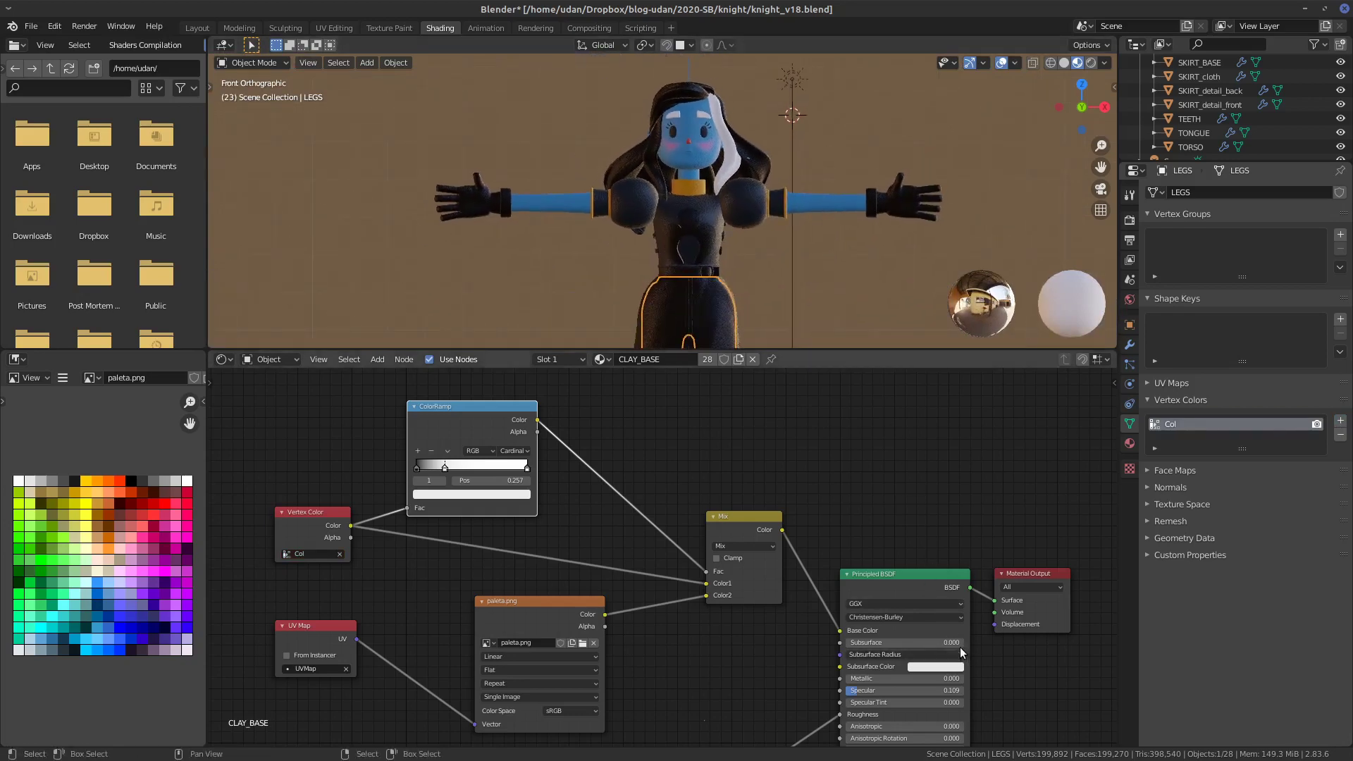
pyautogui.scroll(4, 776, 163)
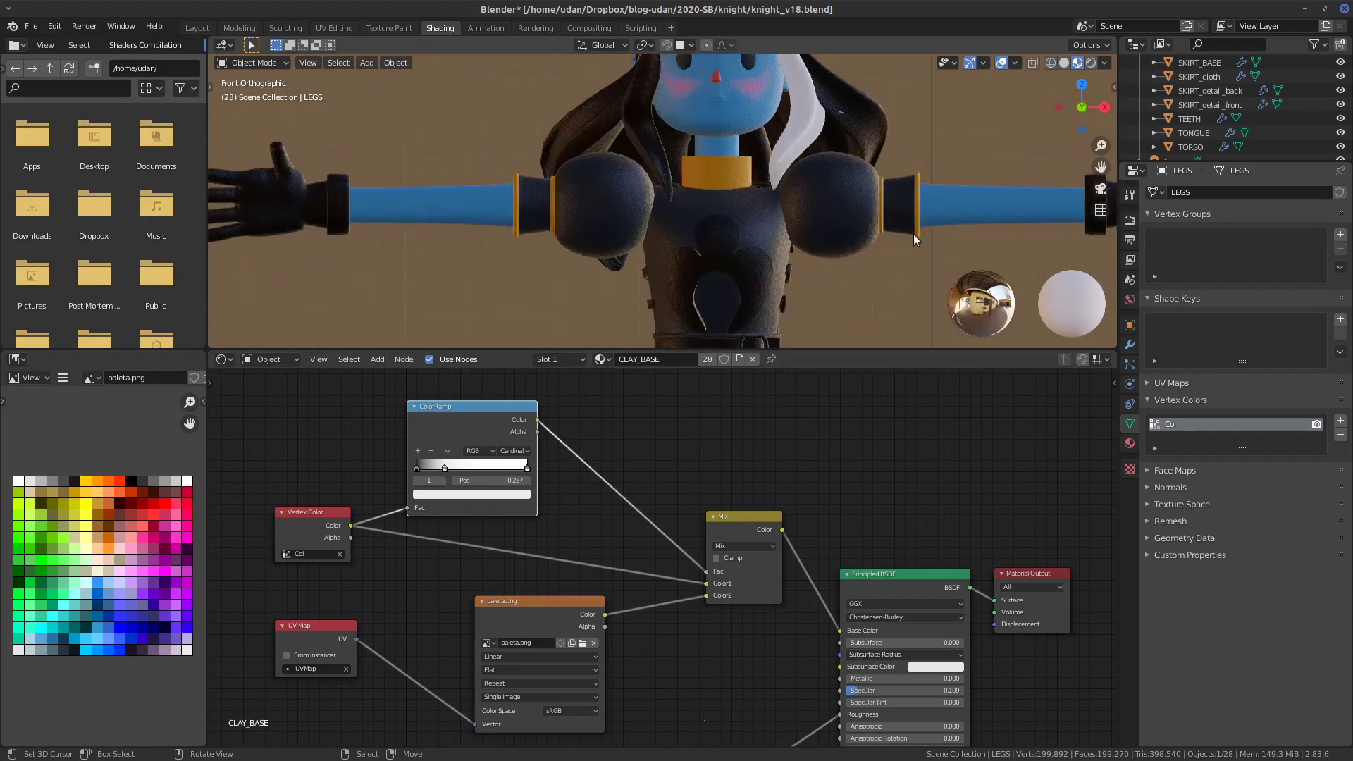
pyautogui.moveTo(913, 234); pyautogui.dragTo(804, 289, button='middle')
pyautogui.scroll(5, 865, 192)
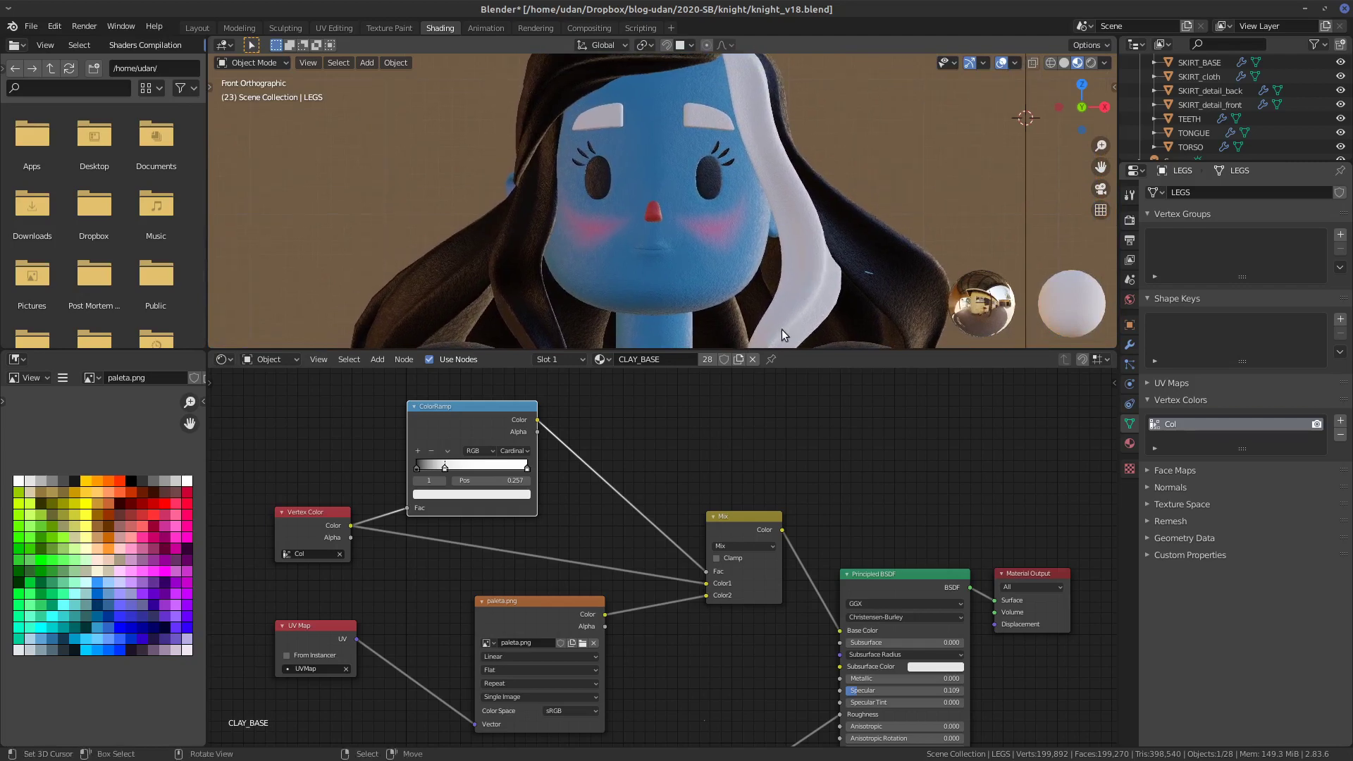
# - Tidy the node layout by moving the ColorRamp, Vertex Color and UV Map nodes closer to the nodes they feed
pyautogui.scroll(-4, 877, 426)
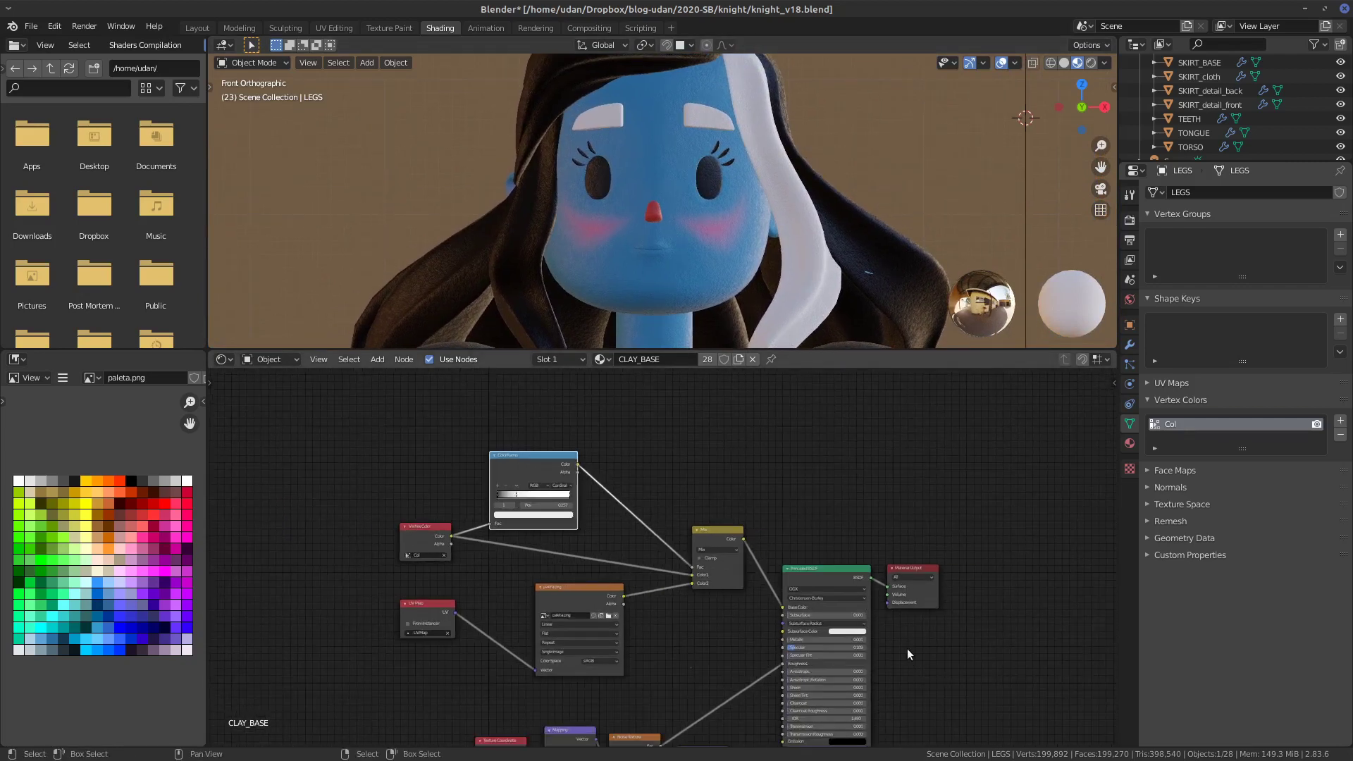
pyautogui.moveTo(907, 648); pyautogui.dragTo(913, 591, button='middle')
pyautogui.moveTo(506, 393); pyautogui.dragTo(550, 401)
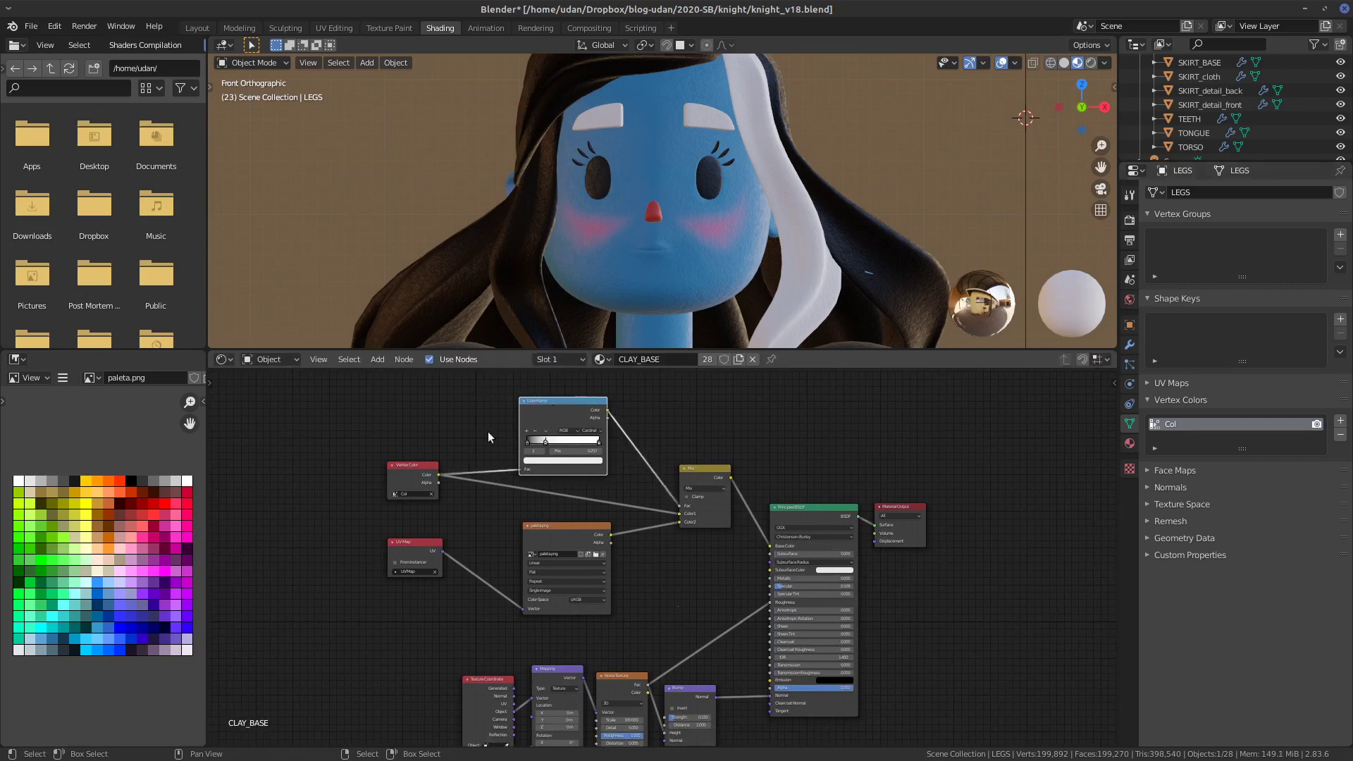
pyautogui.moveTo(434, 465); pyautogui.dragTo(461, 469)
pyautogui.moveTo(423, 543); pyautogui.dragTo(476, 572)
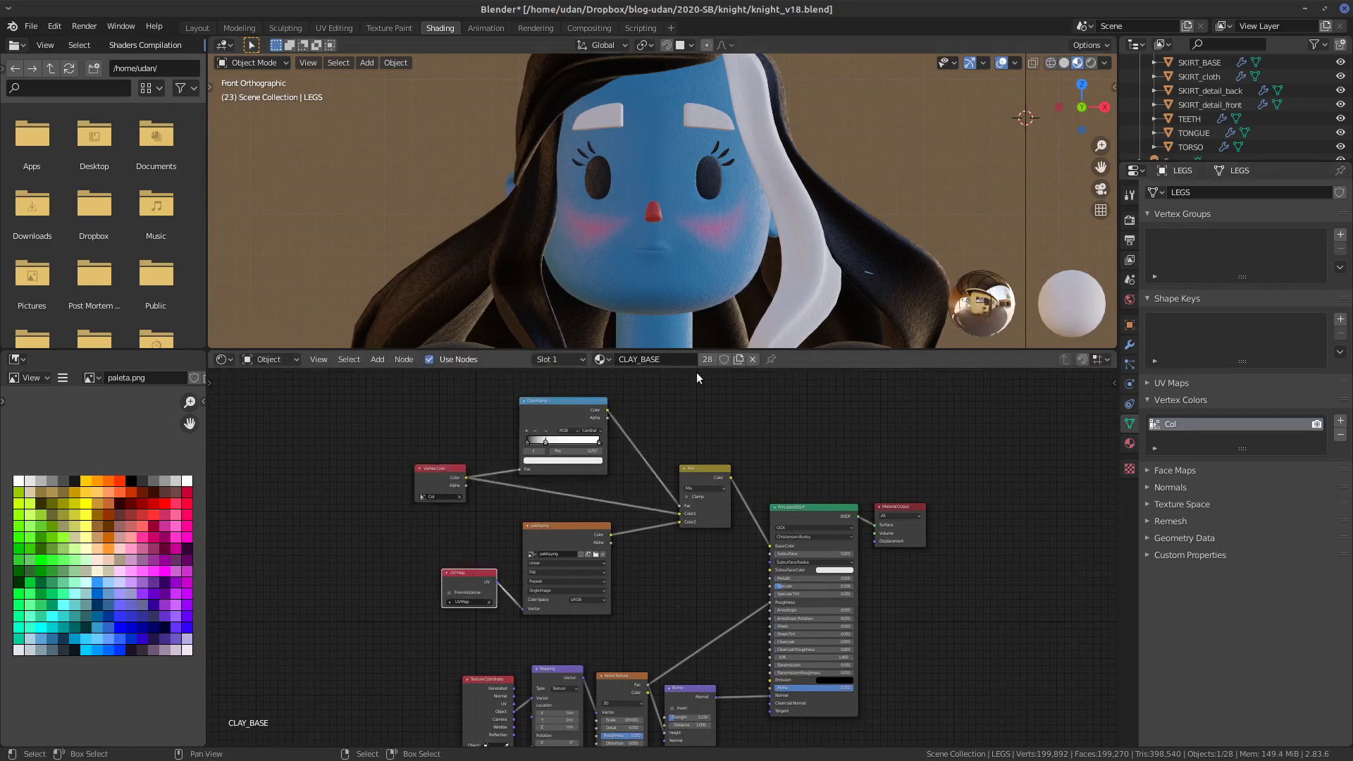
pyautogui.moveTo(903, 595)
pyautogui.mouseDown(button='middle')
pyautogui.moveTo(871, 488)
pyautogui.moveTo(853, 561)
pyautogui.moveTo(884, 576)
pyautogui.mouseUp(button='middle')
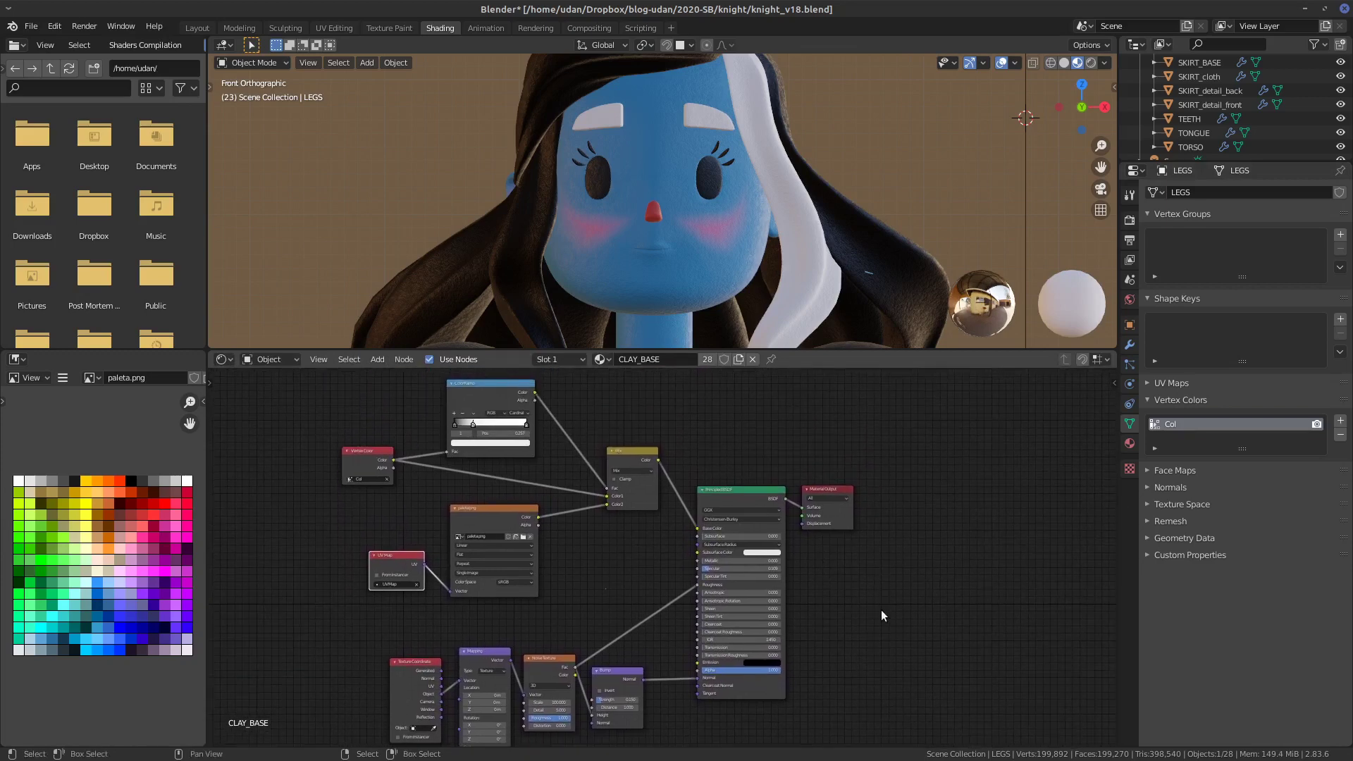
# - Select the dark hair strands together, including HAIR.001 and HAIR.003, and view them from the side
pyautogui.rightClick(824, 192)
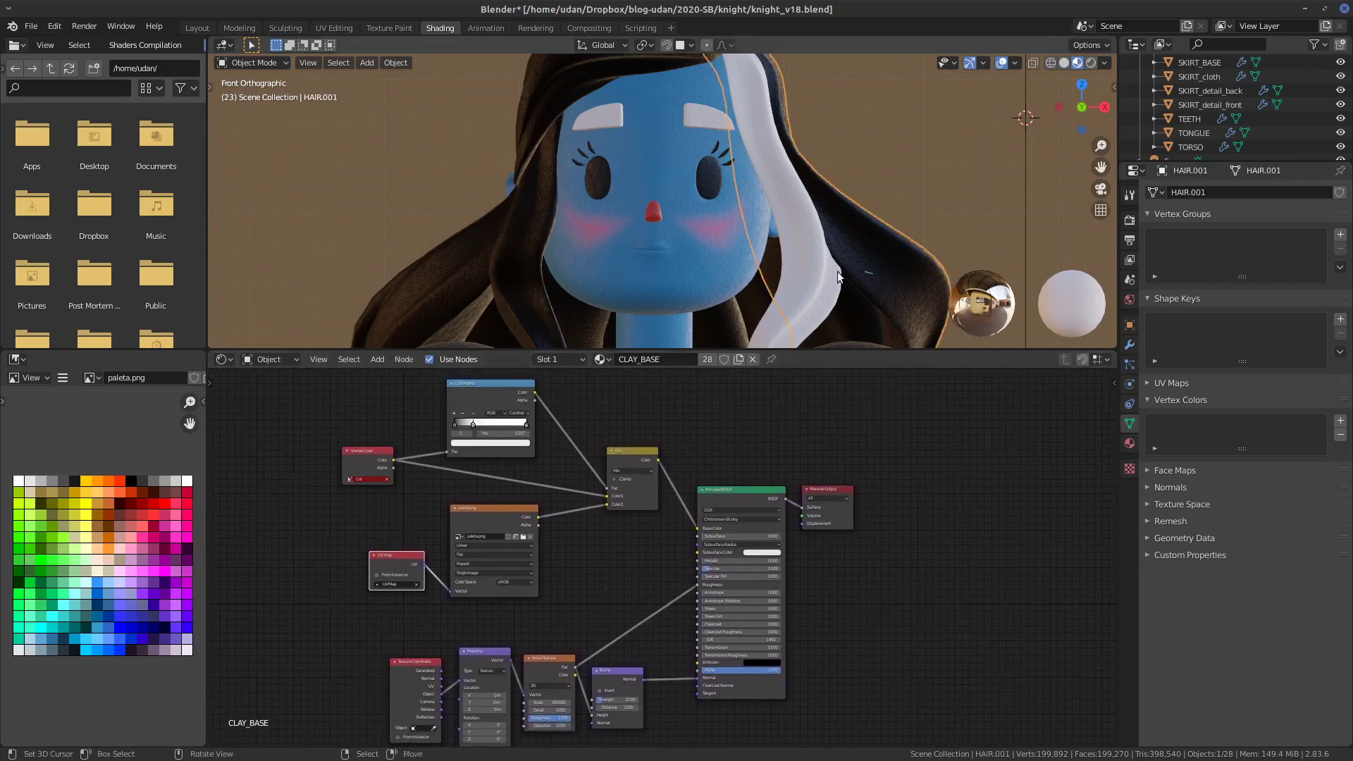
pyautogui.keyDown('shift'); pyautogui.click(519, 247); pyautogui.keyUp('shift')
pyautogui.keyDown('shift'); pyautogui.click(465, 268); pyautogui.keyUp('shift')
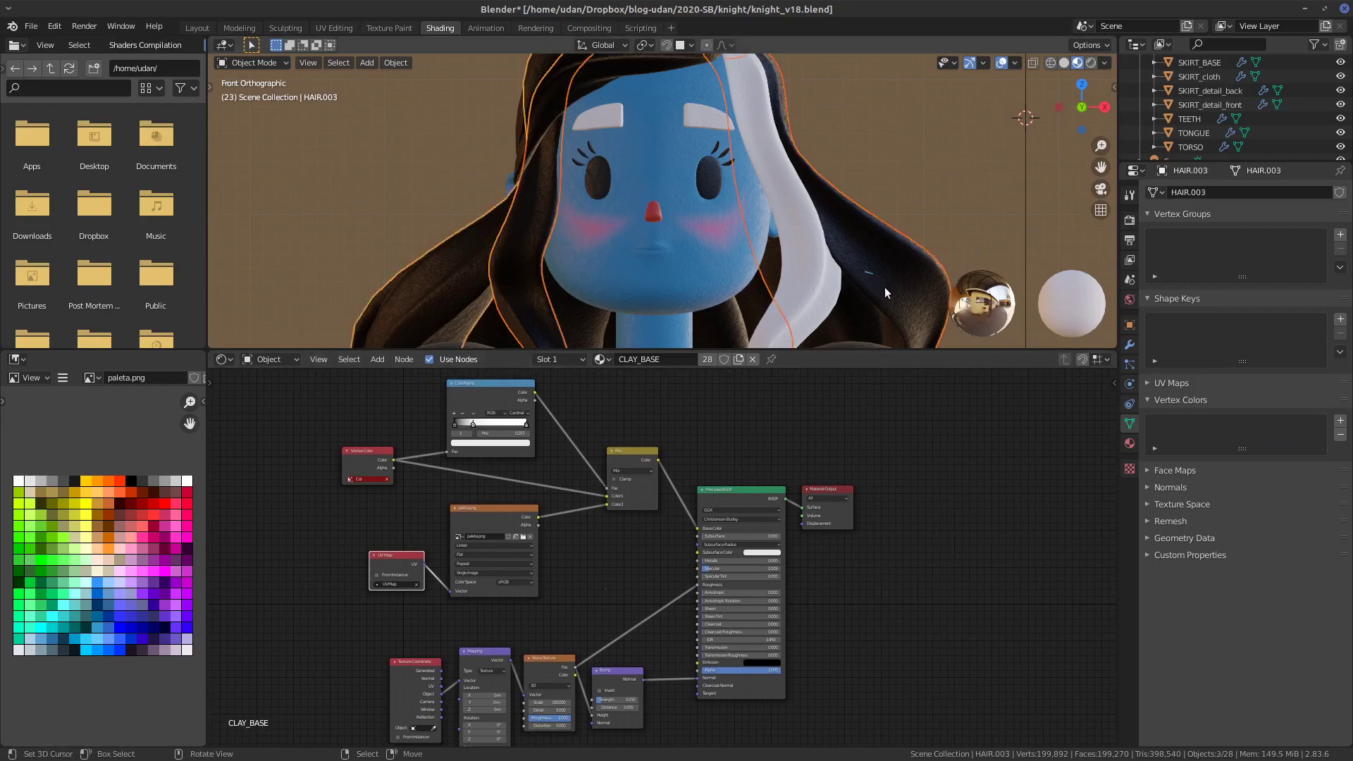
pyautogui.moveTo(885, 286); pyautogui.dragTo(803, 331, button='middle')
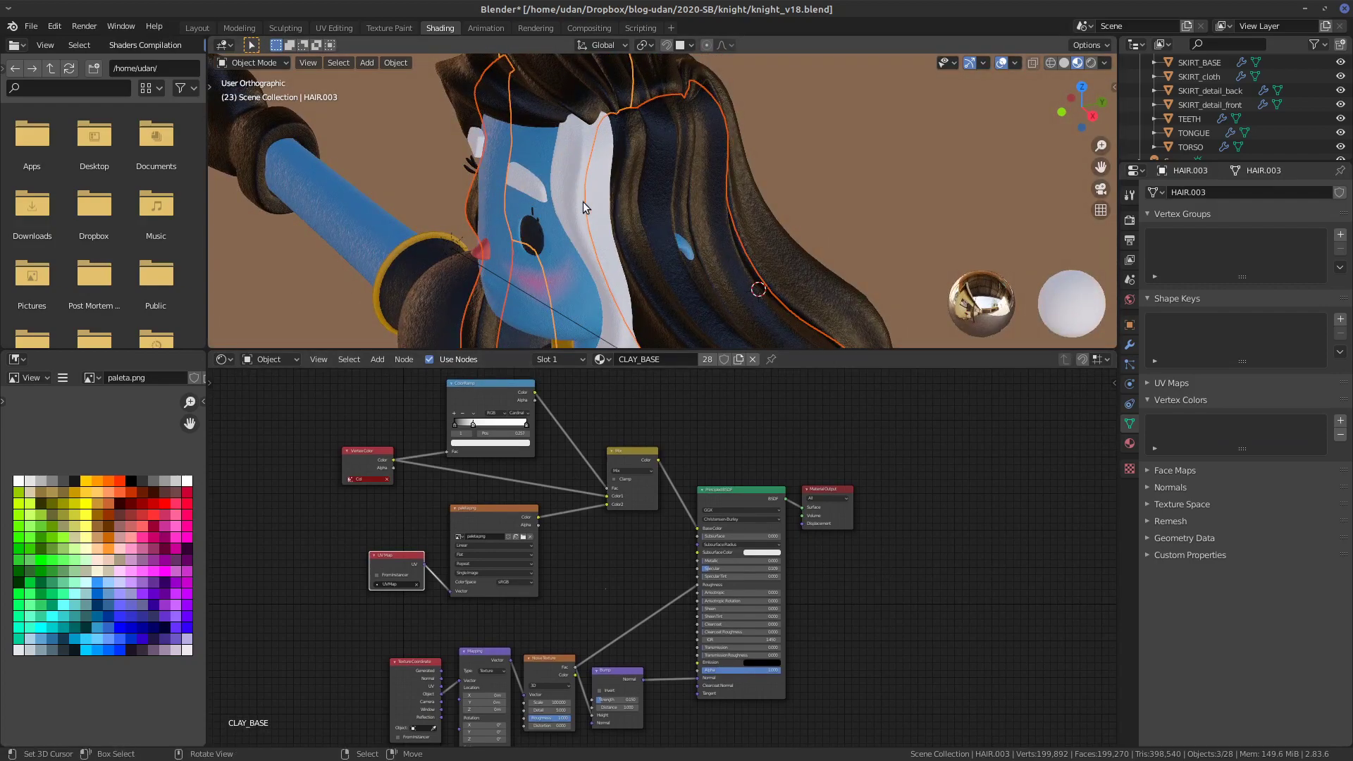
# - Select the light front strand HAIR.004 and give it its own copy of the CLAY_BASE material
pyautogui.click(582, 202)
pyautogui.press('KP_1')
pyautogui.moveTo(897, 494); pyautogui.dragTo(897, 499, button='middle')
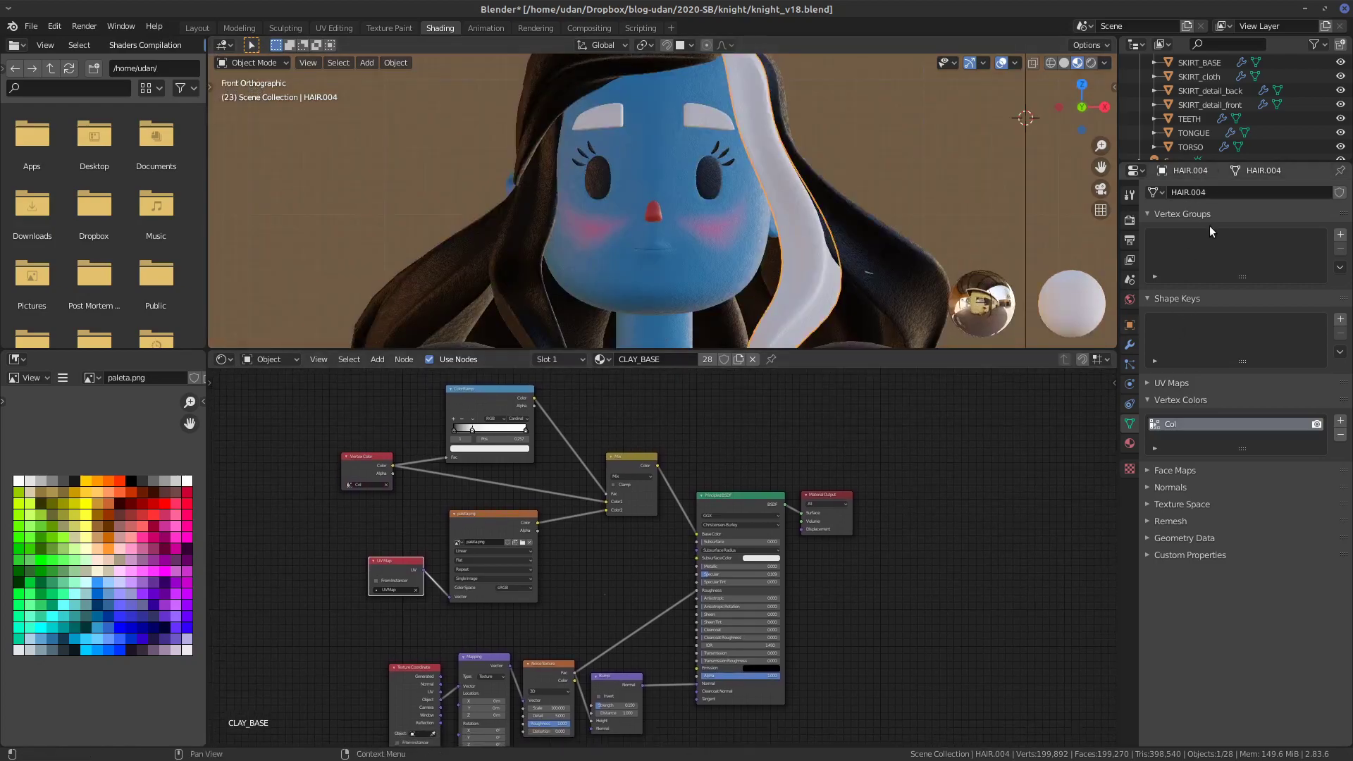
pyautogui.click(1130, 445)
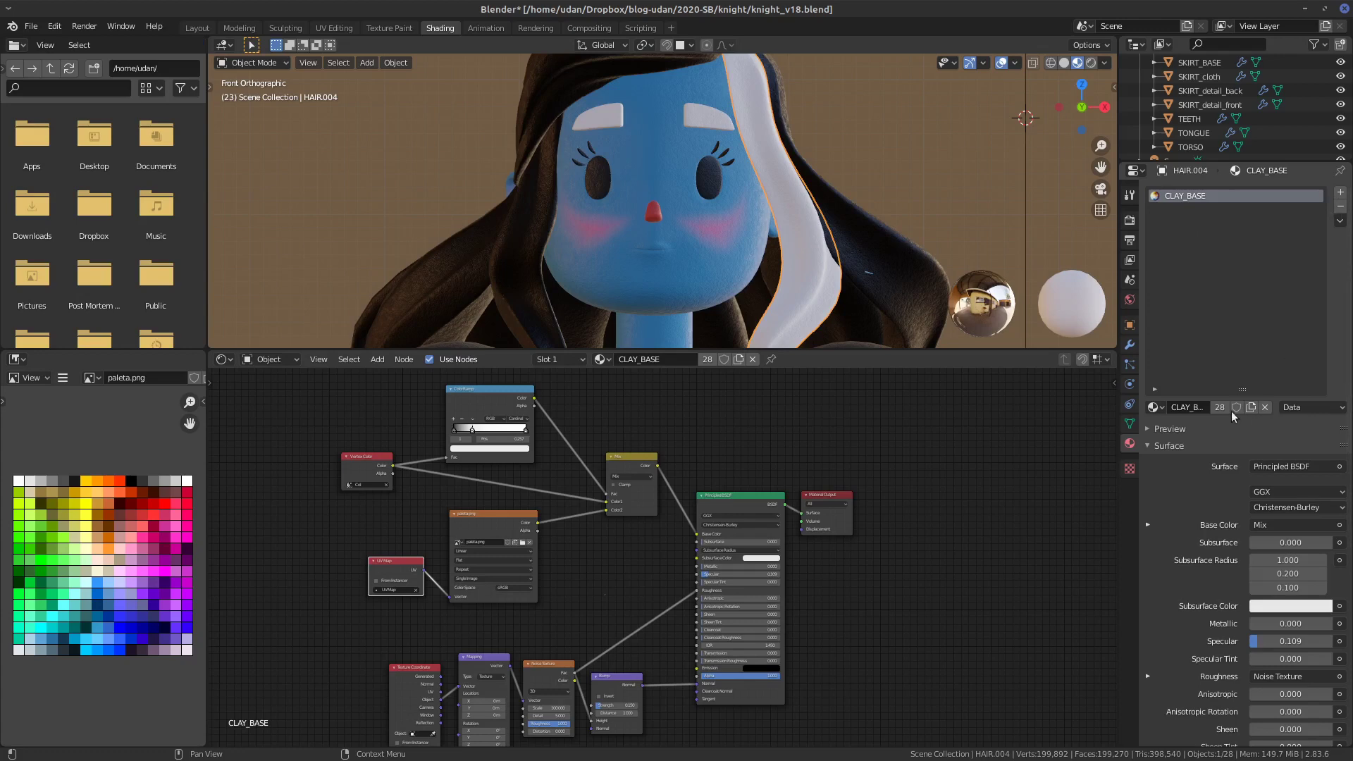
pyautogui.click(1252, 409)
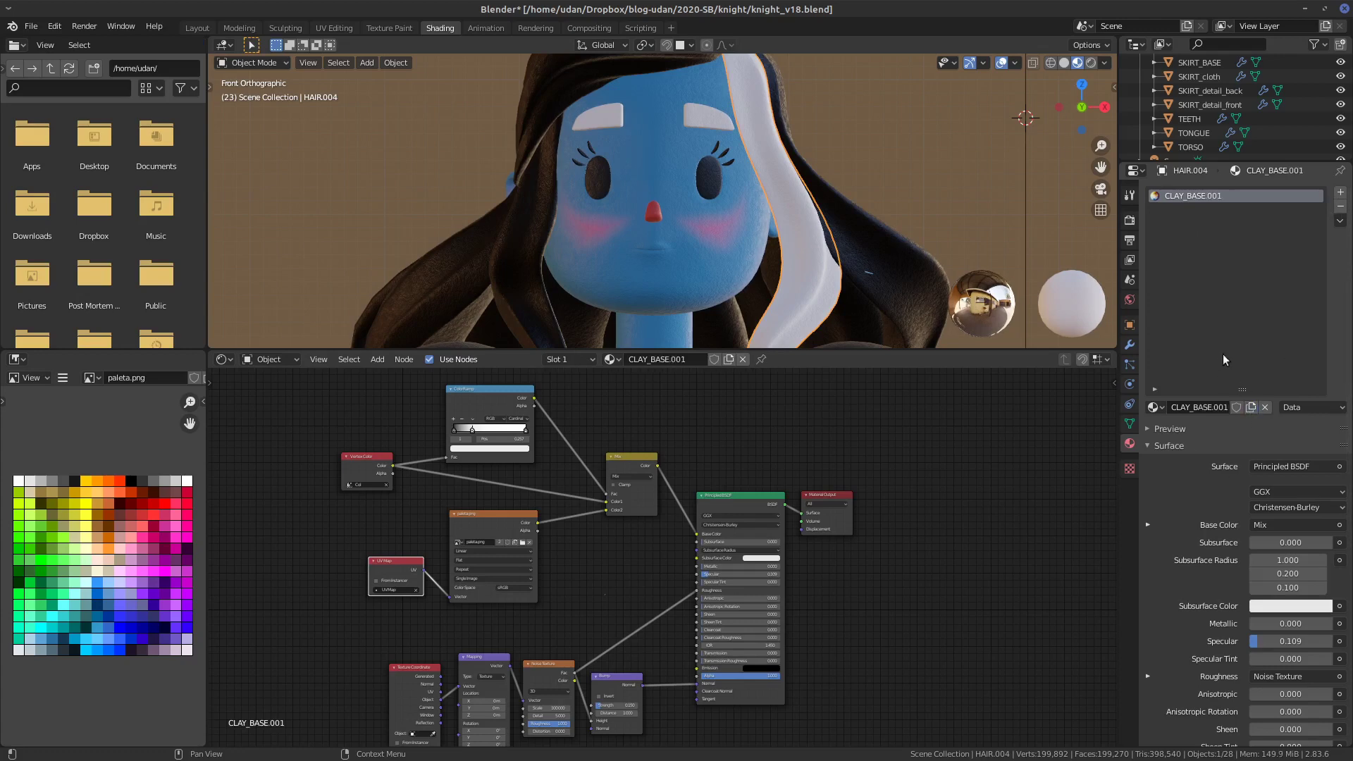
# - Try naming the copied hair material HAIR, and undo the rename
pyautogui.write('HAIR')
pyautogui.press('Return')
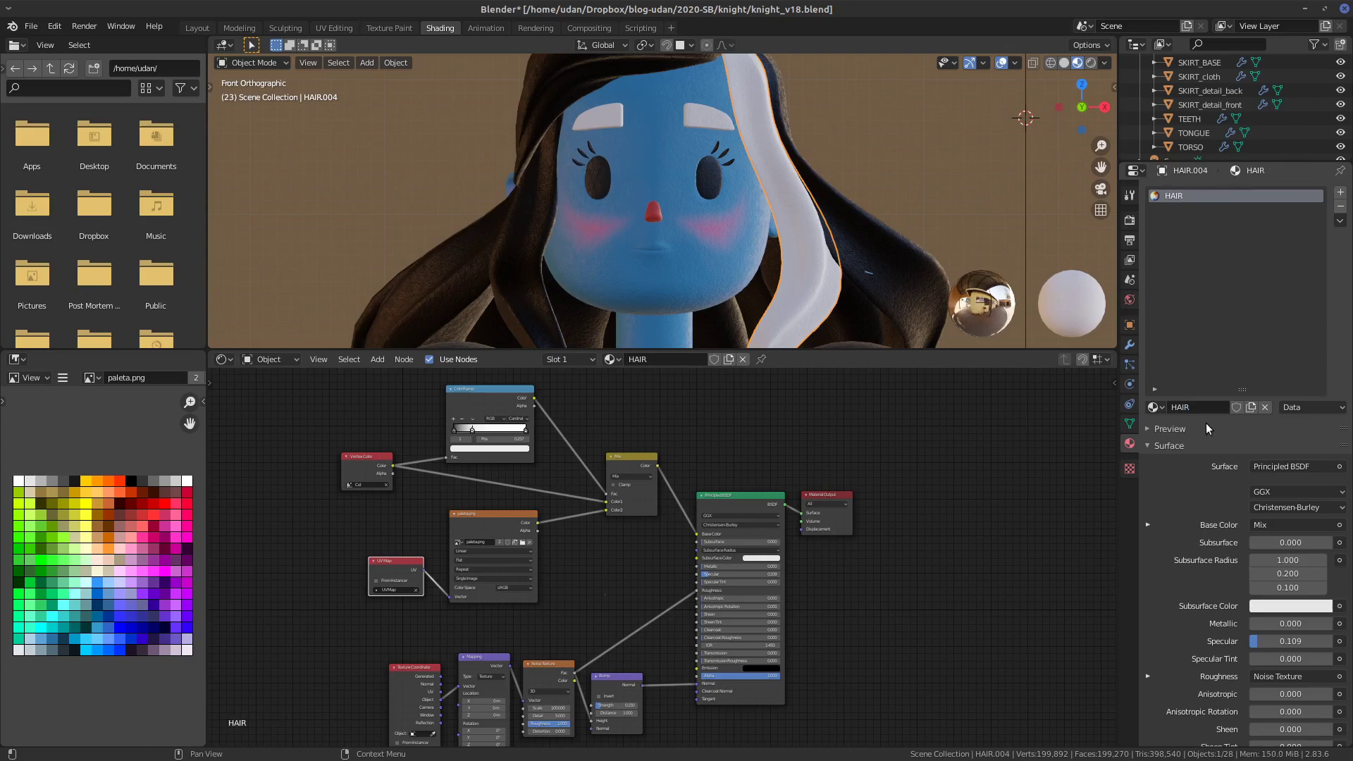
pyautogui.hotkey('ctrl', 'z')
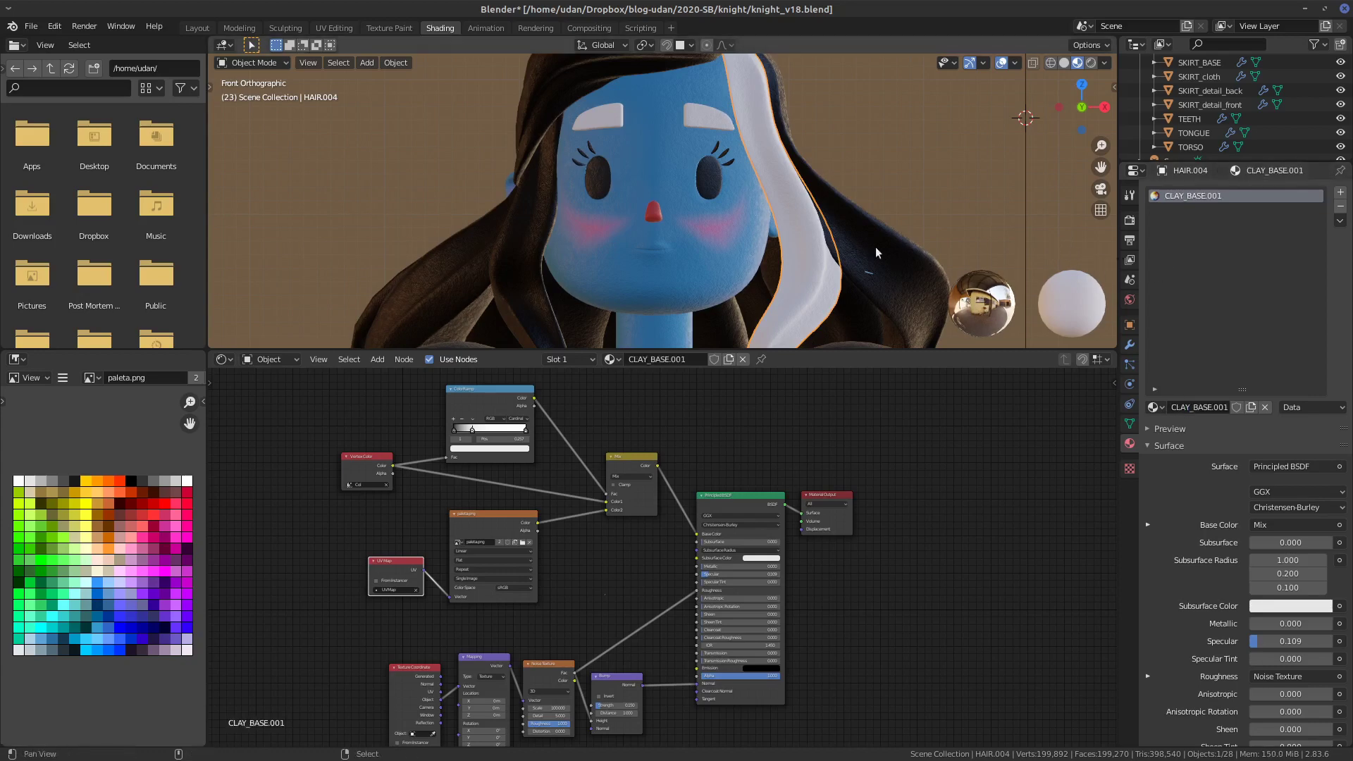
# - Give the TORSO object its own copy of the CLAY_BASE material and name the copy METAL
pyautogui.keyDown('shift'); pyautogui.scroll(-8, 852, 189); pyautogui.keyUp('shift')
pyautogui.click(775, 236)
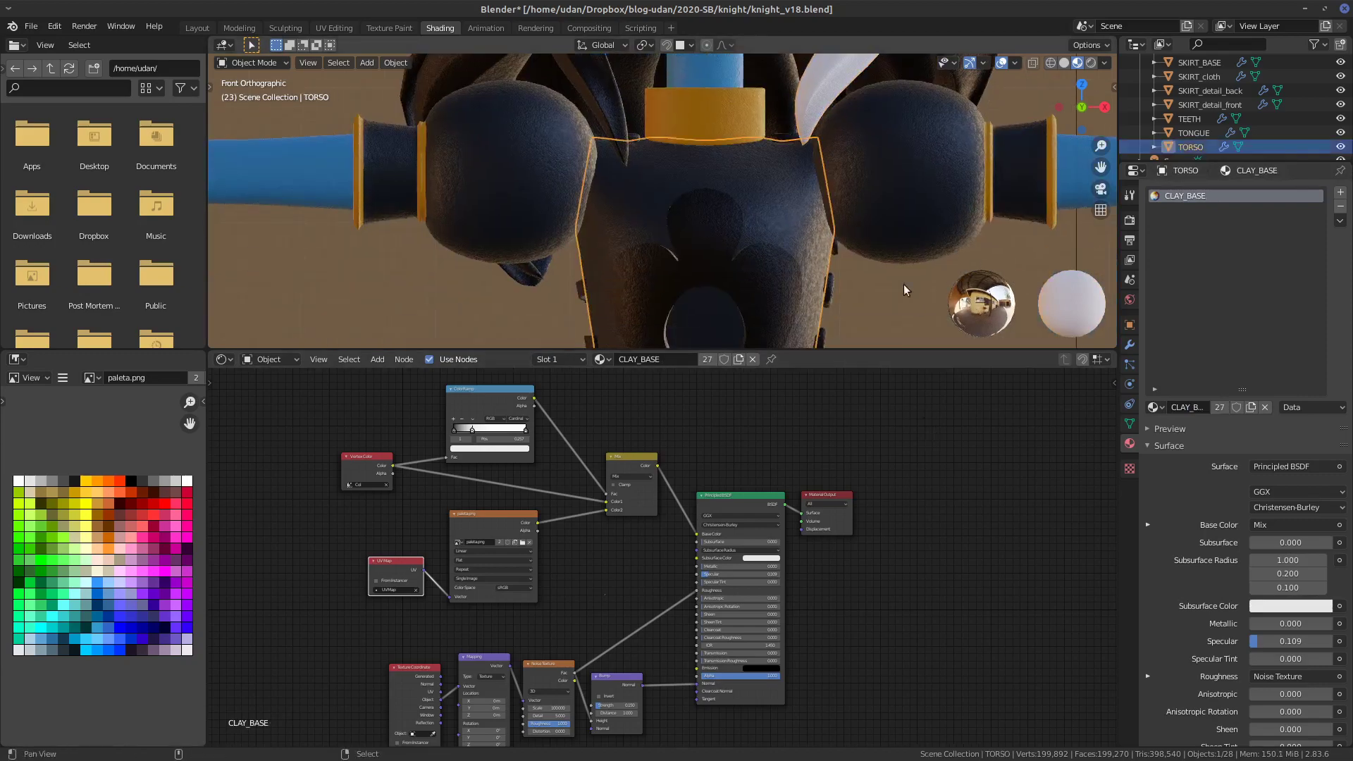
pyautogui.keyDown('shift'); pyautogui.moveTo(901, 285); pyautogui.dragTo(835, 285, button='middle'); pyautogui.keyUp('shift')
pyautogui.scroll(-2, 820, 254)
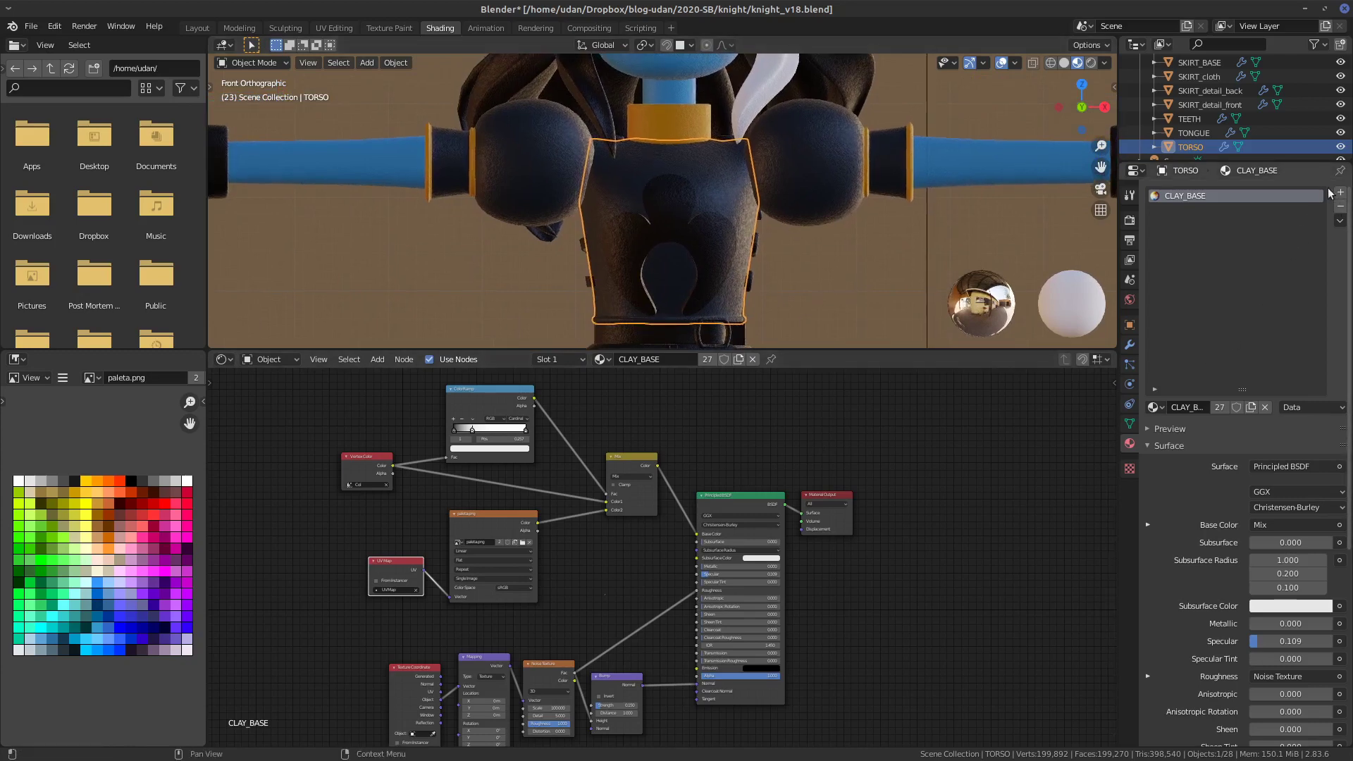
pyautogui.click(1251, 407)
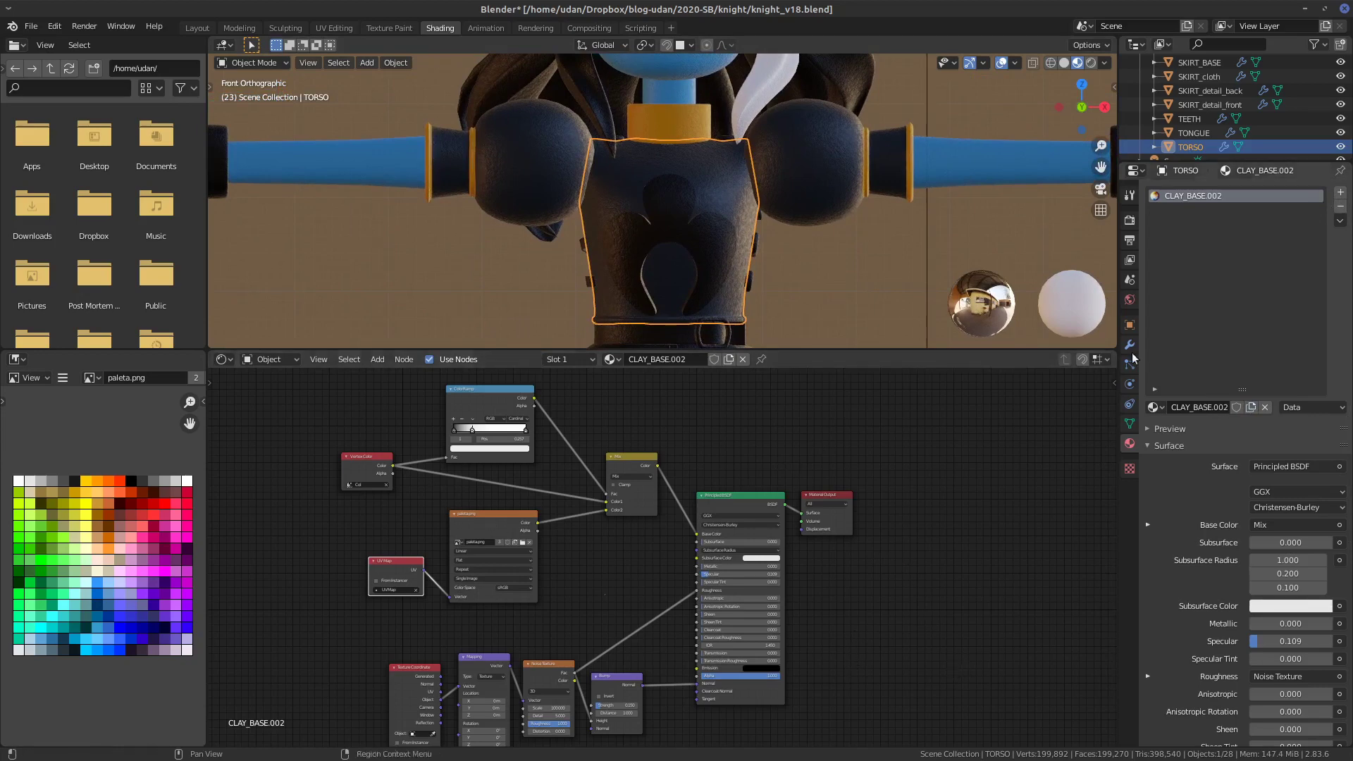
pyautogui.click(1199, 408)
pyautogui.write('METAL')
pyautogui.press('Return')
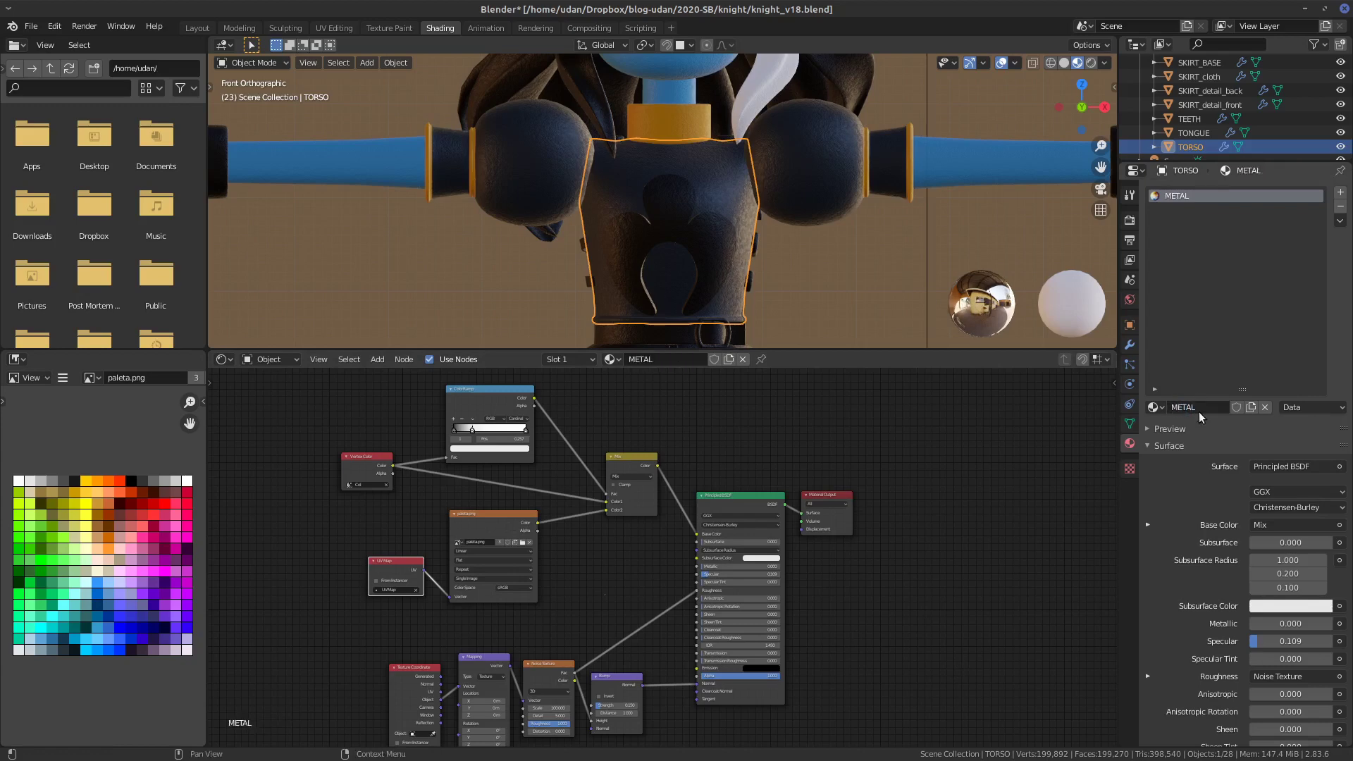
# - Select BUCKLE and LOGO, with TORSO as the active object, and link TORSO's METAL material to them
pyautogui.keyDown('shift'); pyautogui.moveTo(864, 289); pyautogui.dragTo(810, 257, button='middle'); pyautogui.keyUp('shift')
pyautogui.scroll(2, 850, 225)
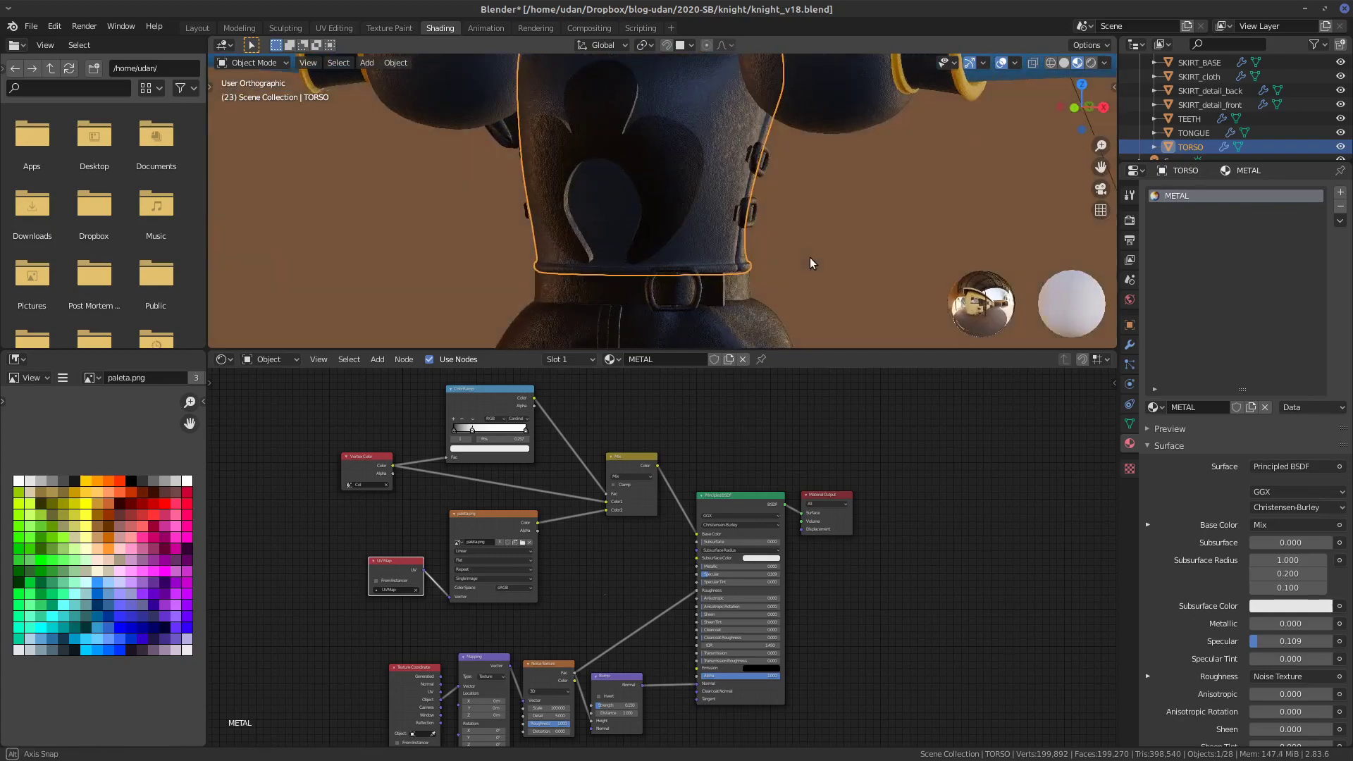
pyautogui.click(696, 301)
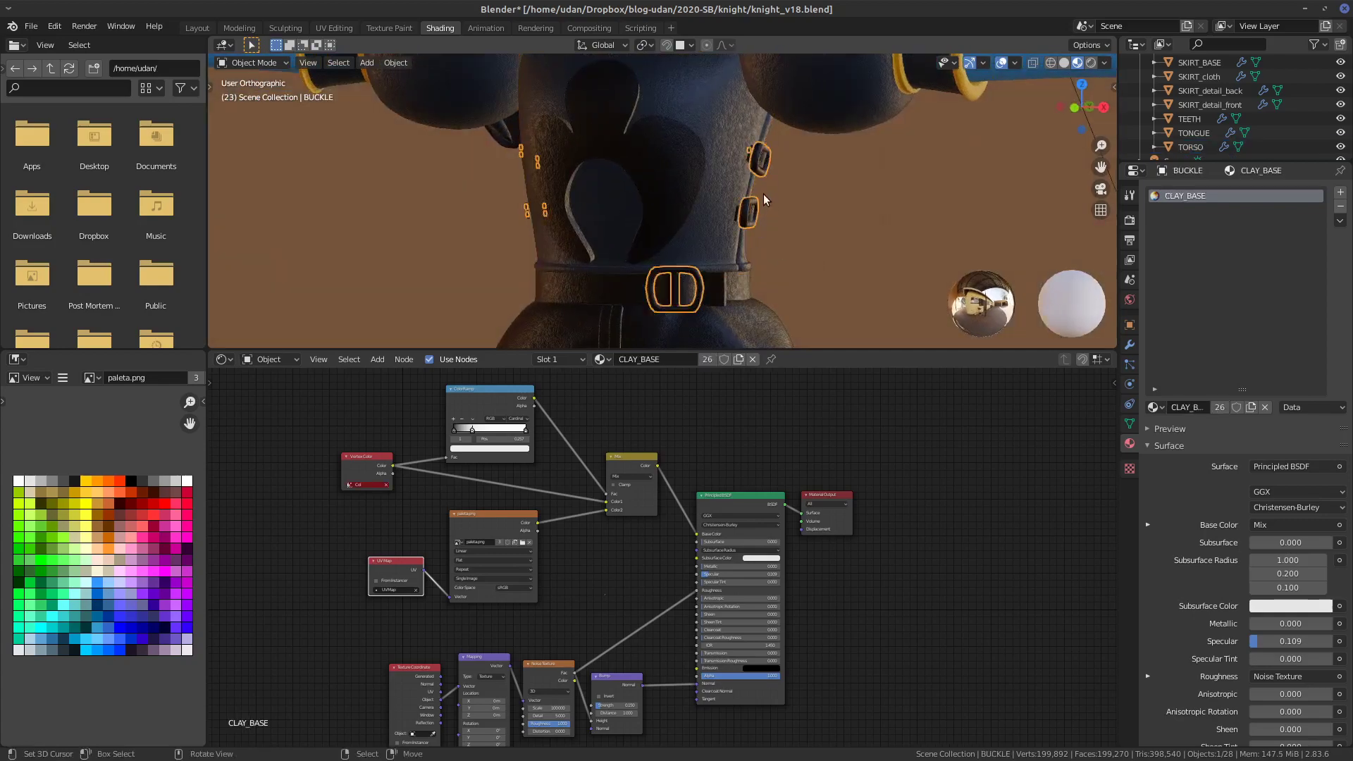
pyautogui.keyDown('shift'); pyautogui.click(690, 175); pyautogui.keyUp('shift')
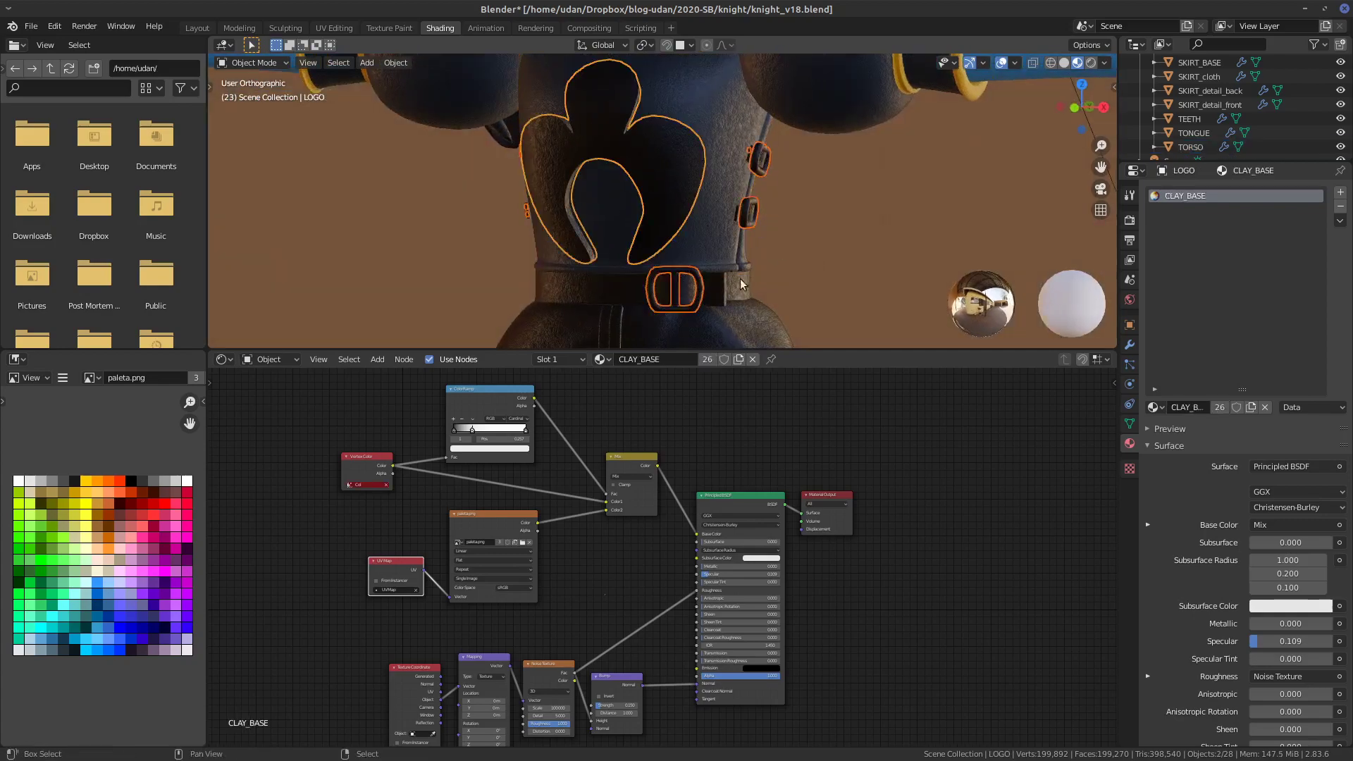
pyautogui.keyDown('shift'); pyautogui.click(708, 188); pyautogui.keyUp('shift')
pyautogui.moveTo(788, 294)
pyautogui.mouseDown(button='middle')
pyautogui.moveTo(764, 324)
pyautogui.moveTo(818, 273)
pyautogui.moveTo(795, 287)
pyautogui.mouseUp(button='middle')
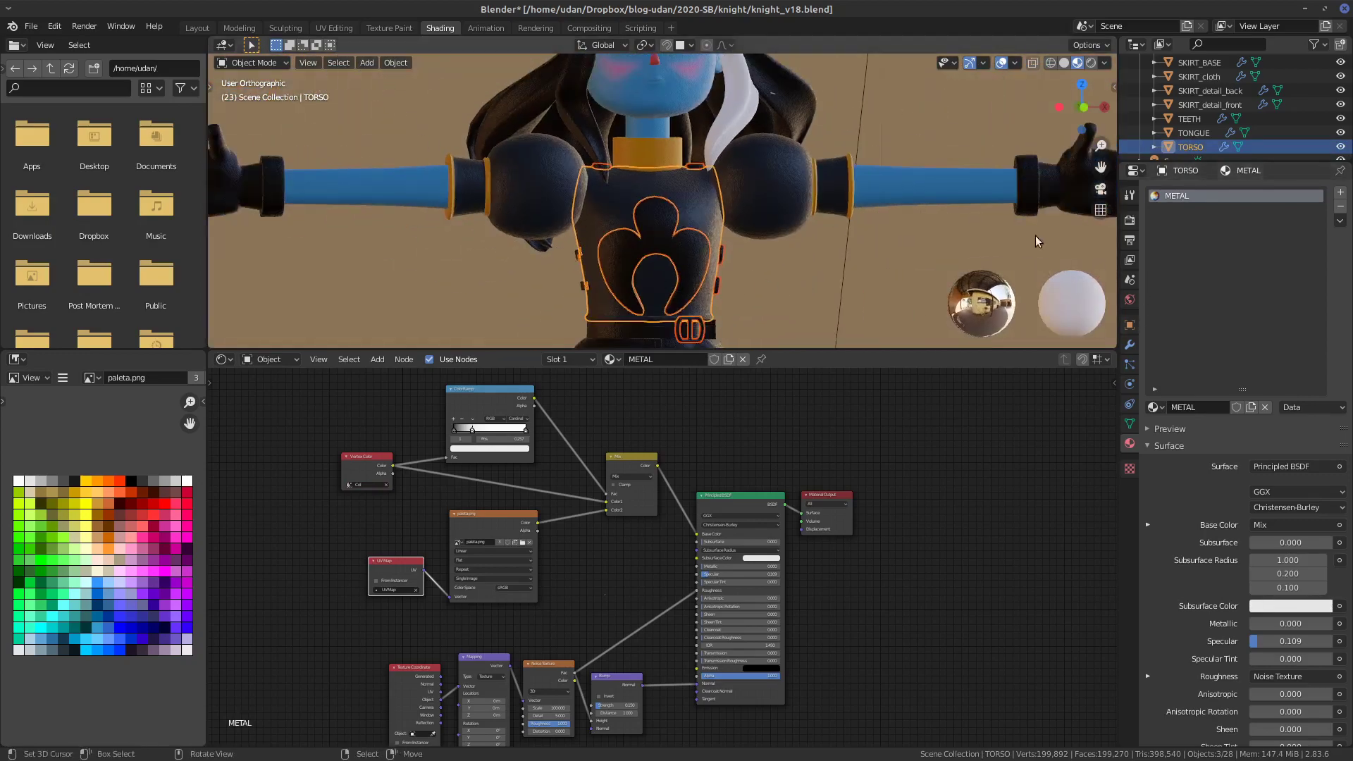
pyautogui.click(396, 63)
pyautogui.press('Escape')
pyautogui.click(396, 62)
pyautogui.moveTo(443, 327)
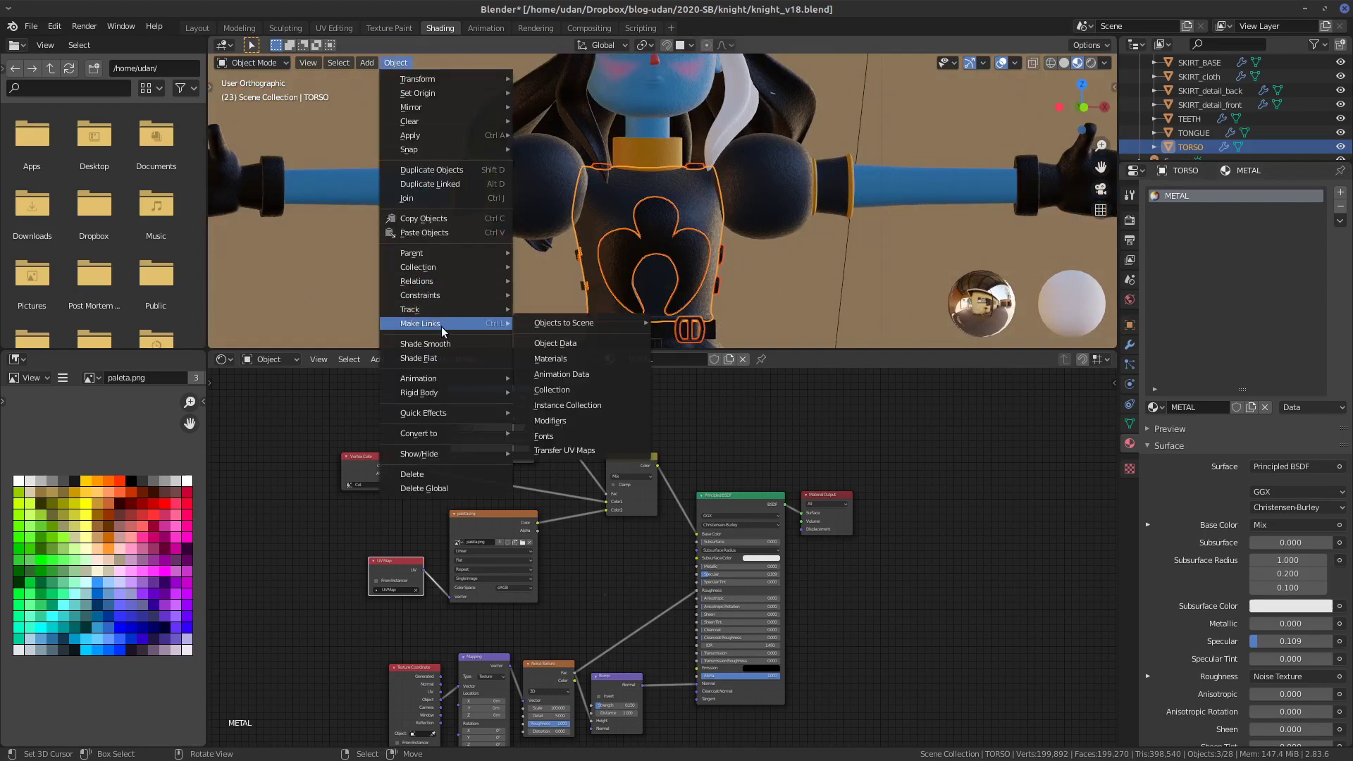
pyautogui.click(564, 359)
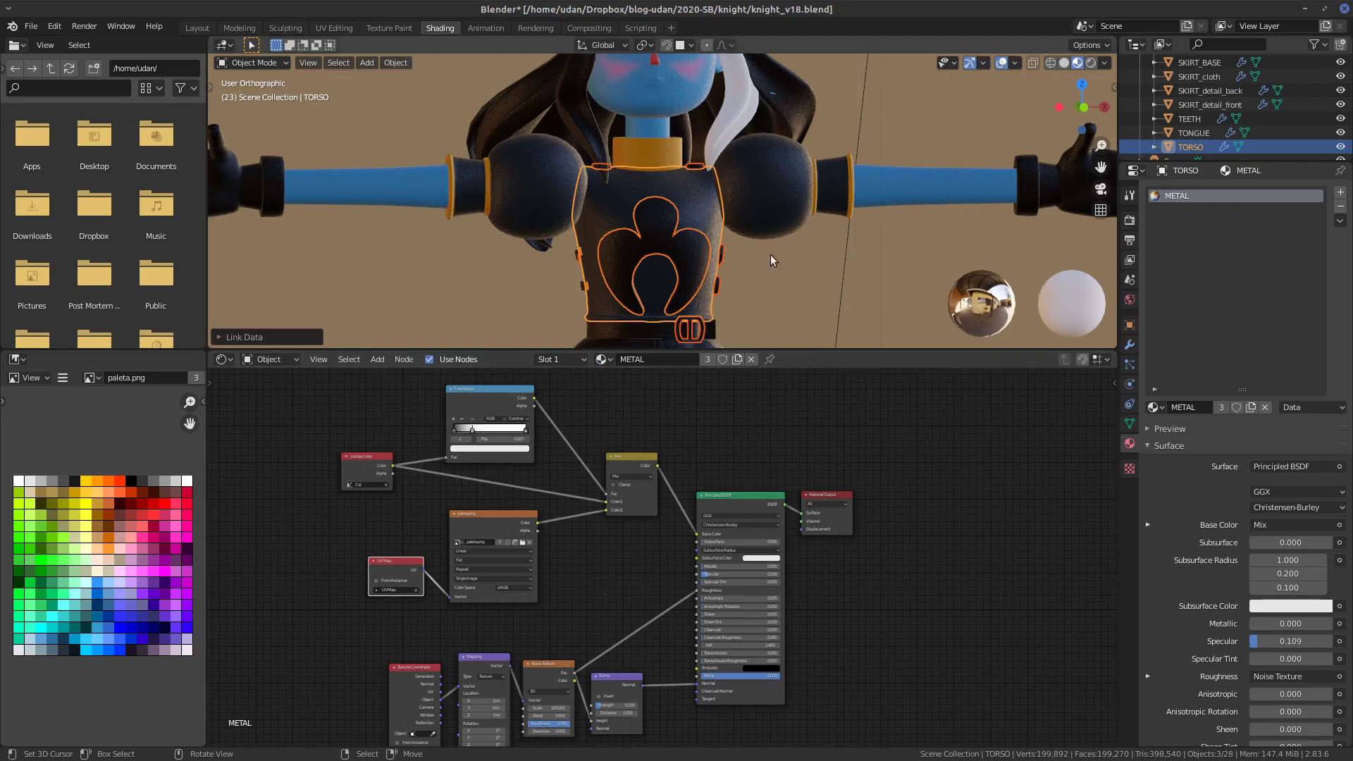
# - With BUCKLE selected, delete the Noise Texture, Mapping, Texture Coordinate and UV Map nodes from the METAL material
pyautogui.click(761, 204)
pyautogui.click(717, 273)
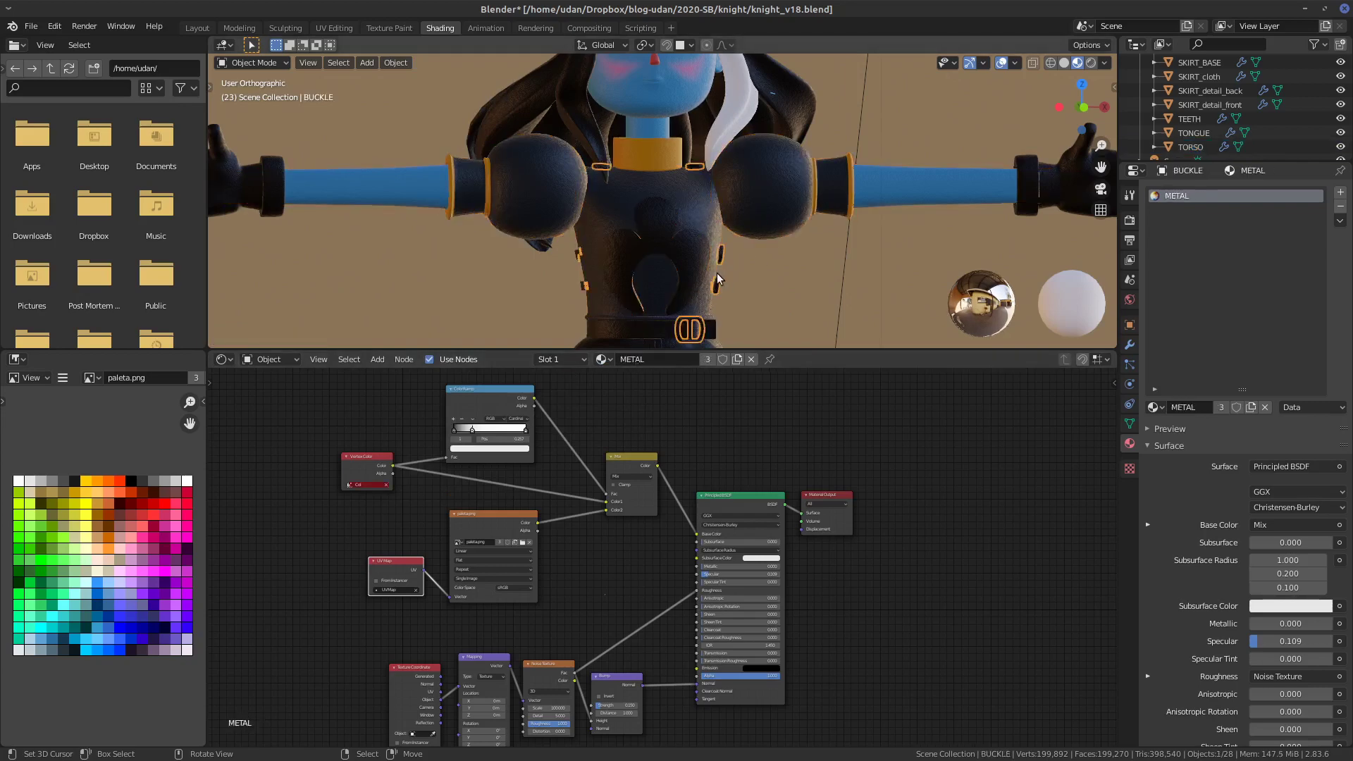
pyautogui.moveTo(852, 548); pyautogui.dragTo(905, 475, button='middle')
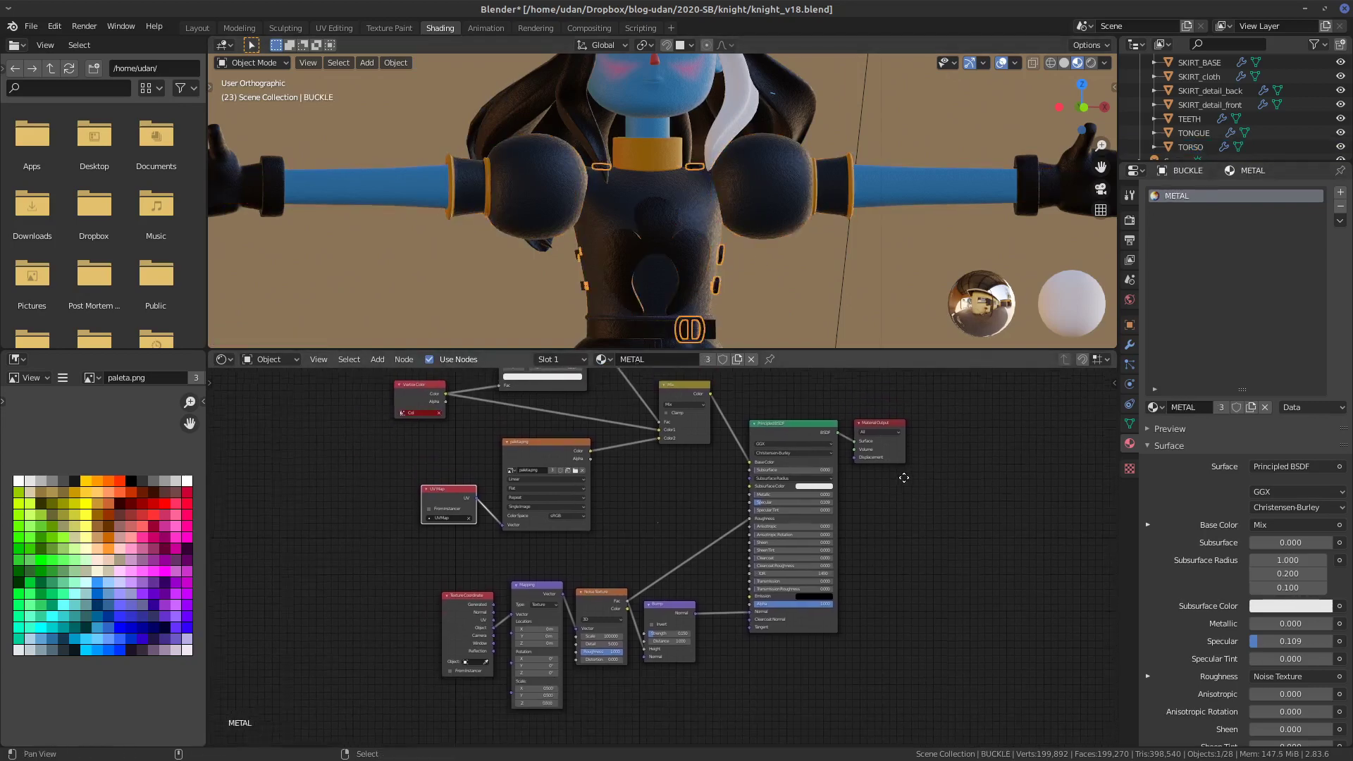
pyautogui.click(685, 611)
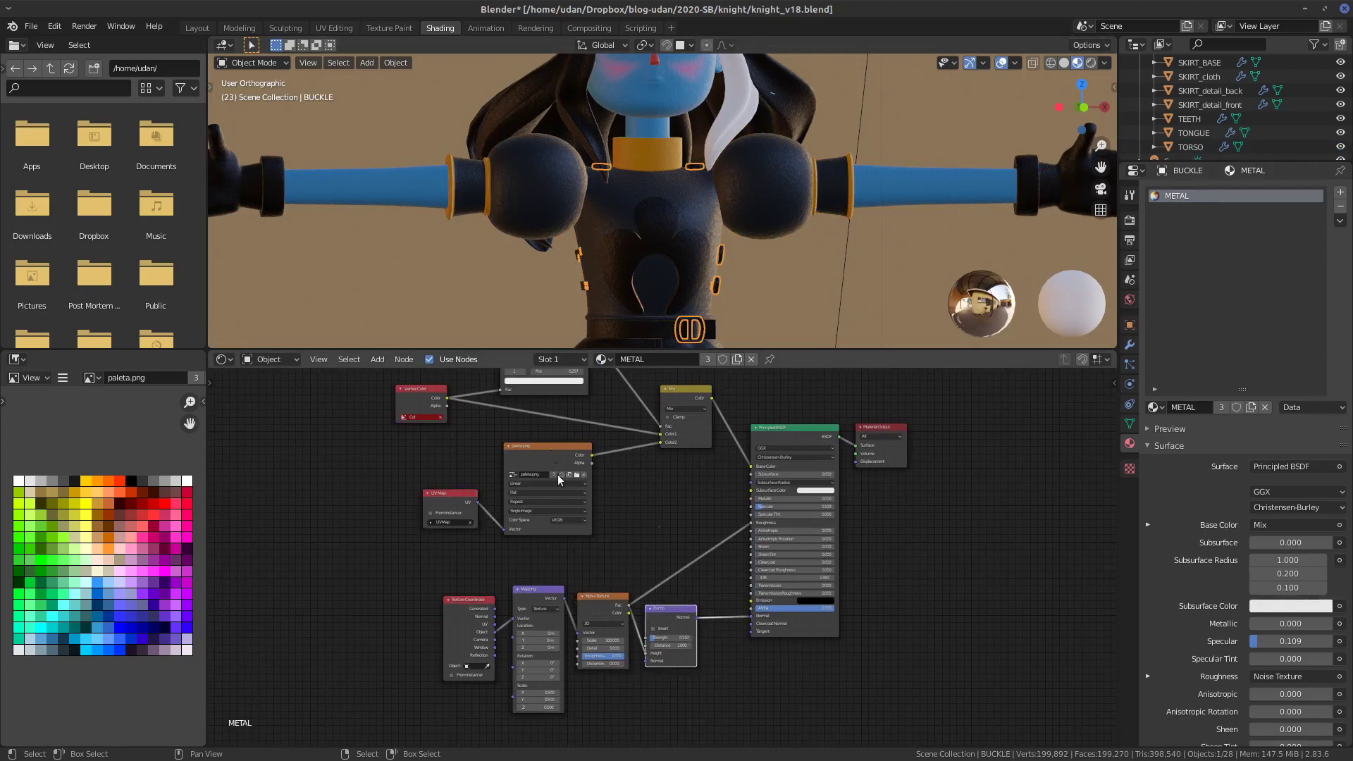
pyautogui.click(602, 611)
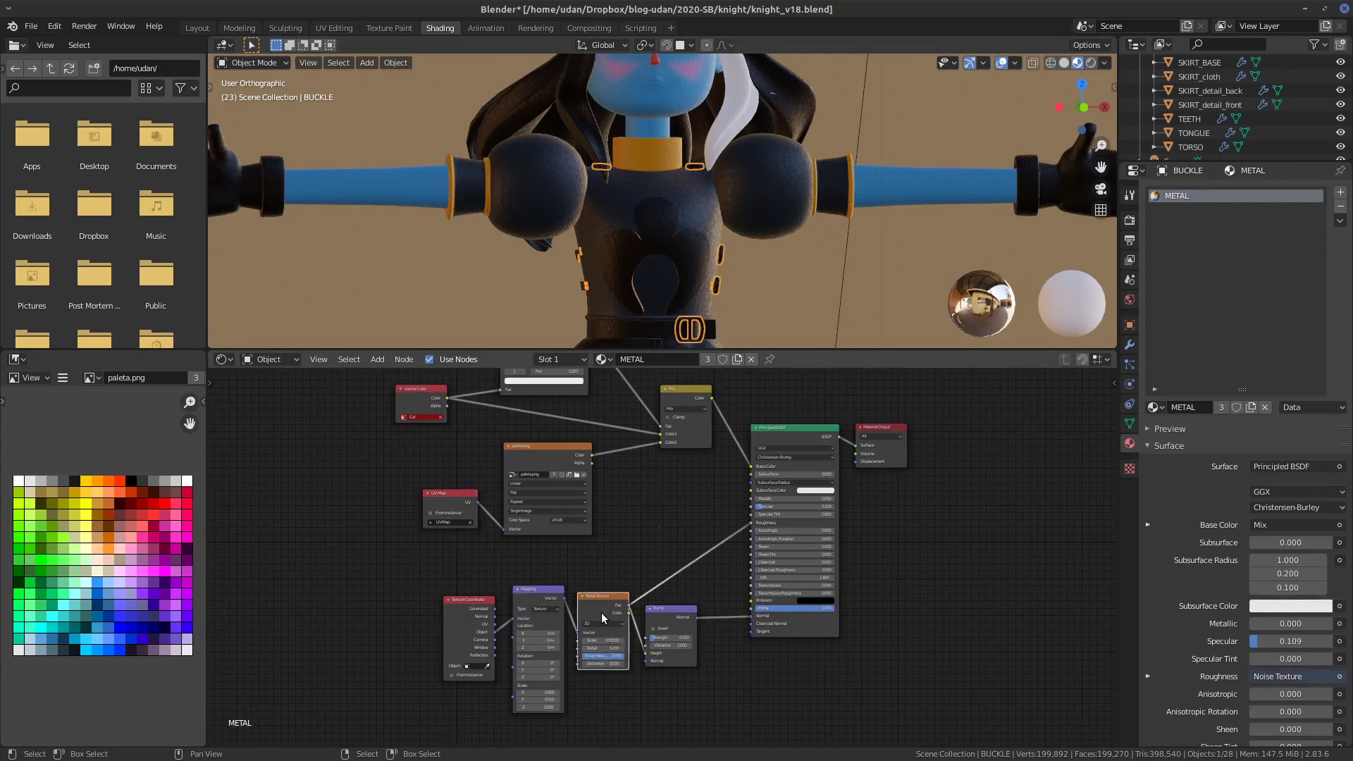
pyautogui.press('x')
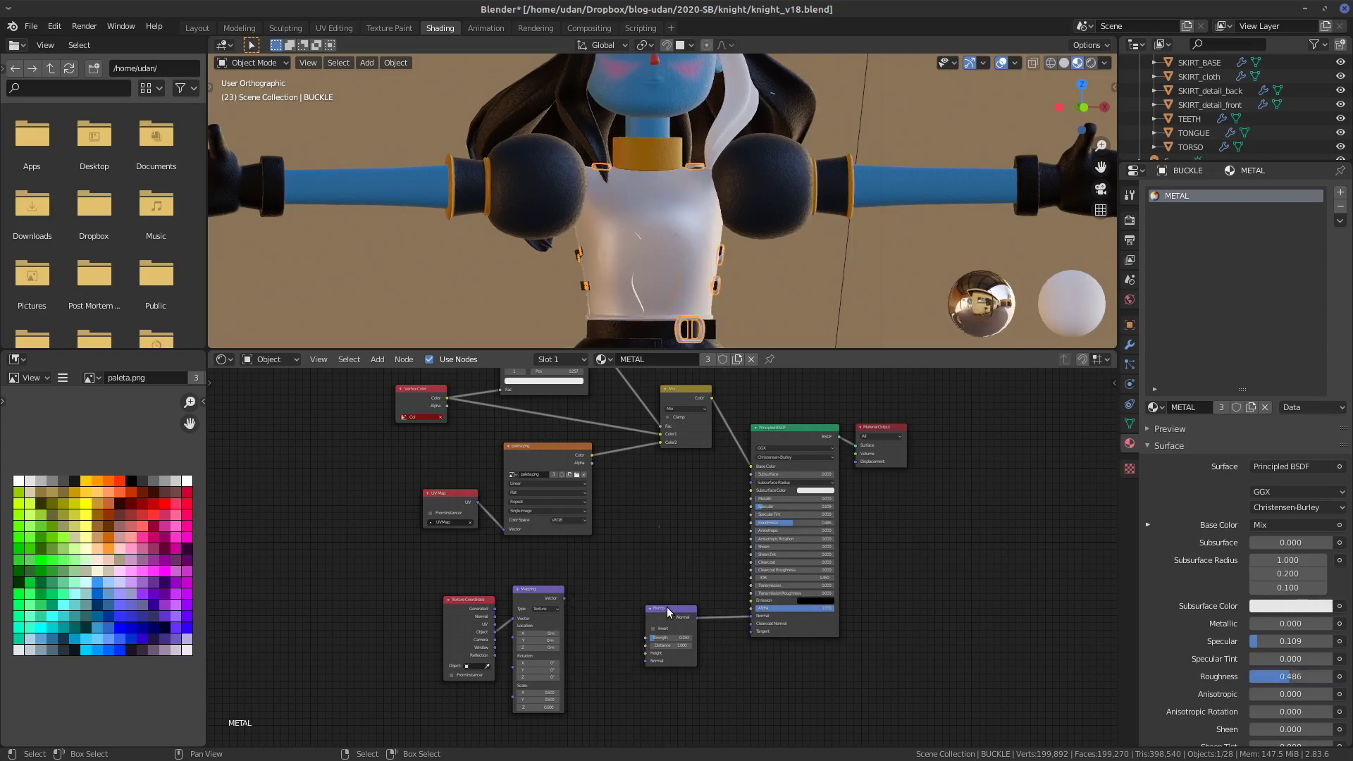
pyautogui.click(531, 594)
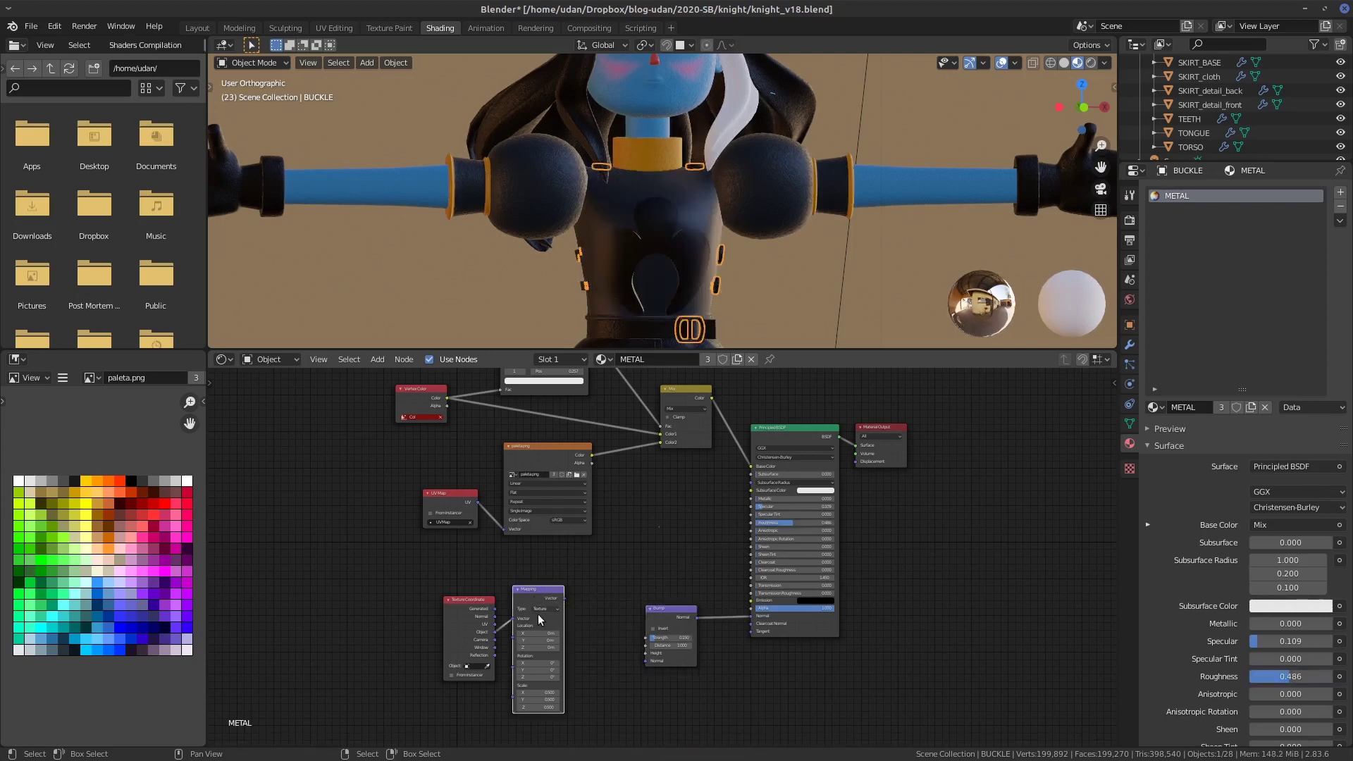
pyautogui.press('x')
pyautogui.click(458, 613)
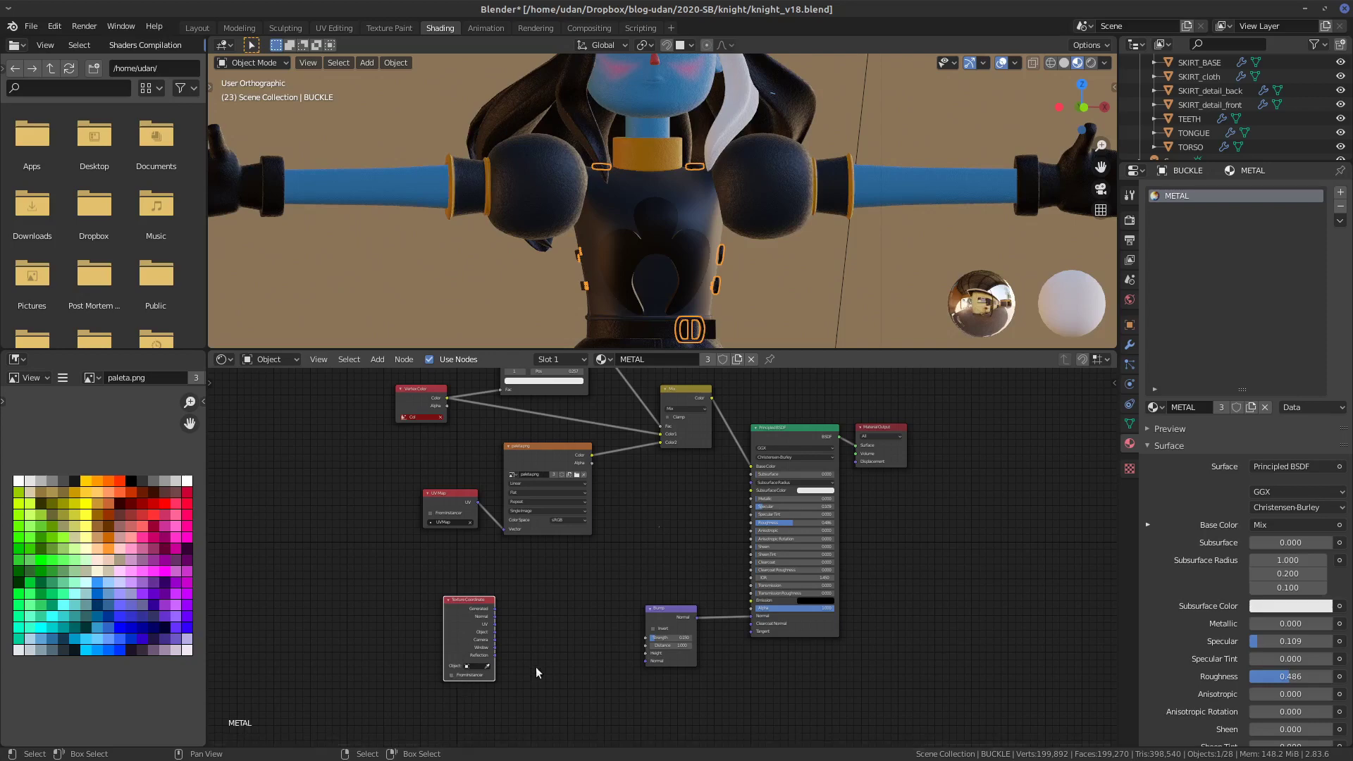
pyautogui.press('x')
pyautogui.press('x')
# - Delete the Vertex Color, Mix and ColorRamp nodes from the METAL material
pyautogui.moveTo(540, 427); pyautogui.dragTo(536, 550, button='middle')
pyautogui.click(409, 497)
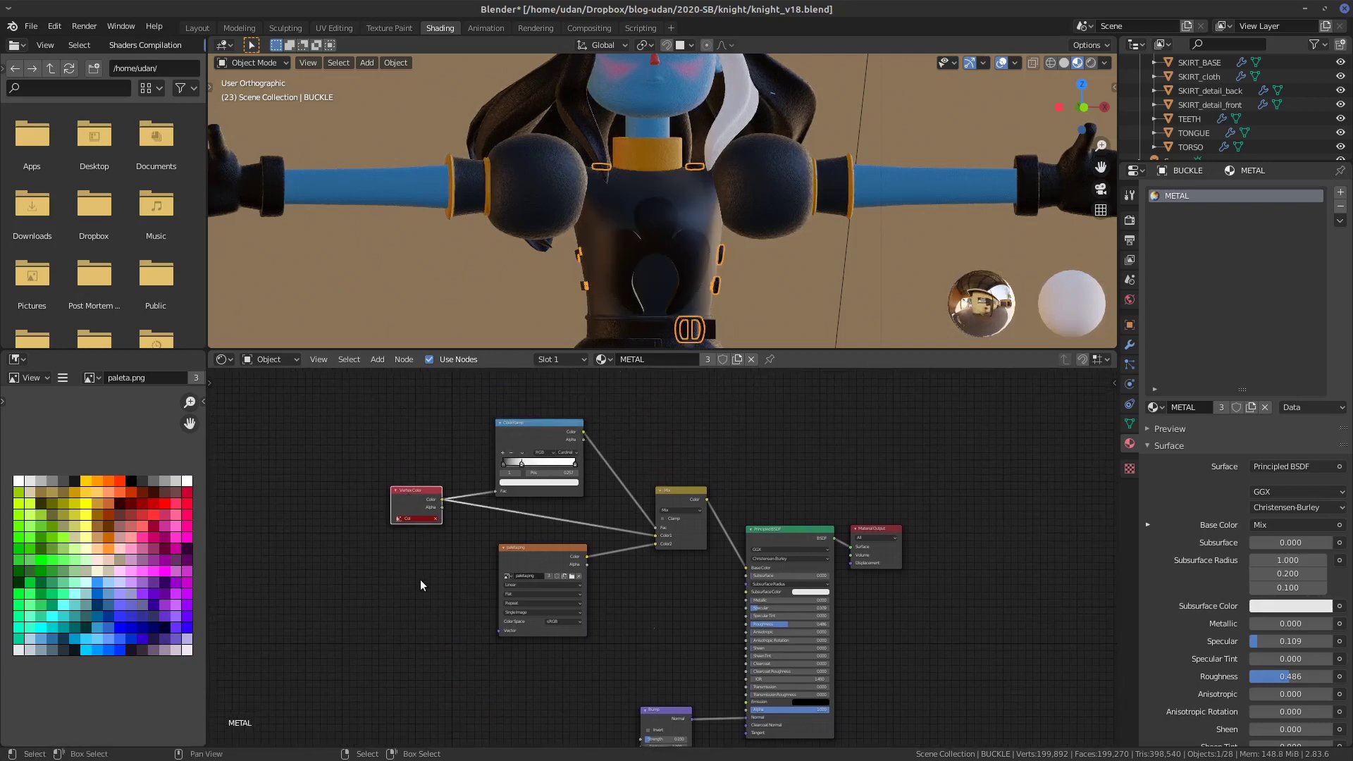
pyautogui.press('x')
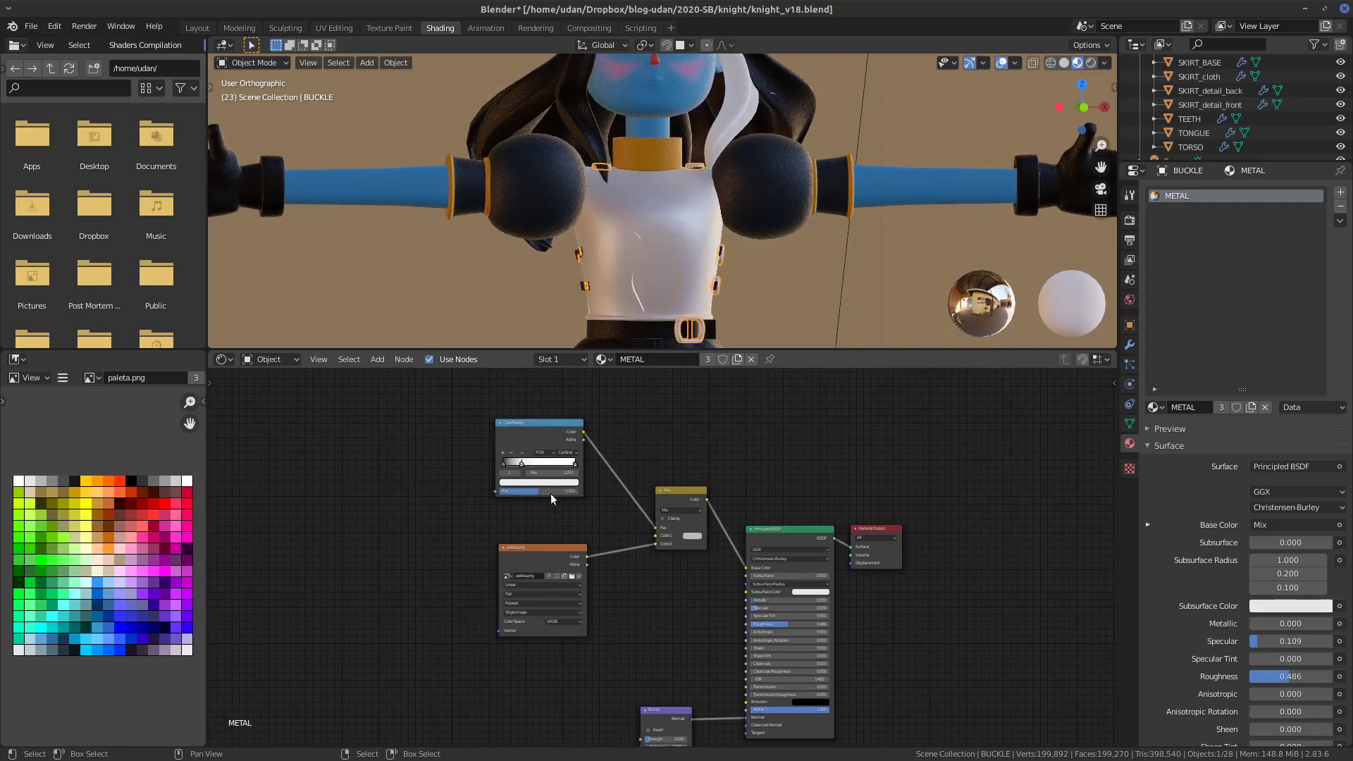
pyautogui.click(684, 538)
pyautogui.press('x')
pyautogui.click(543, 430)
pyautogui.press('x')
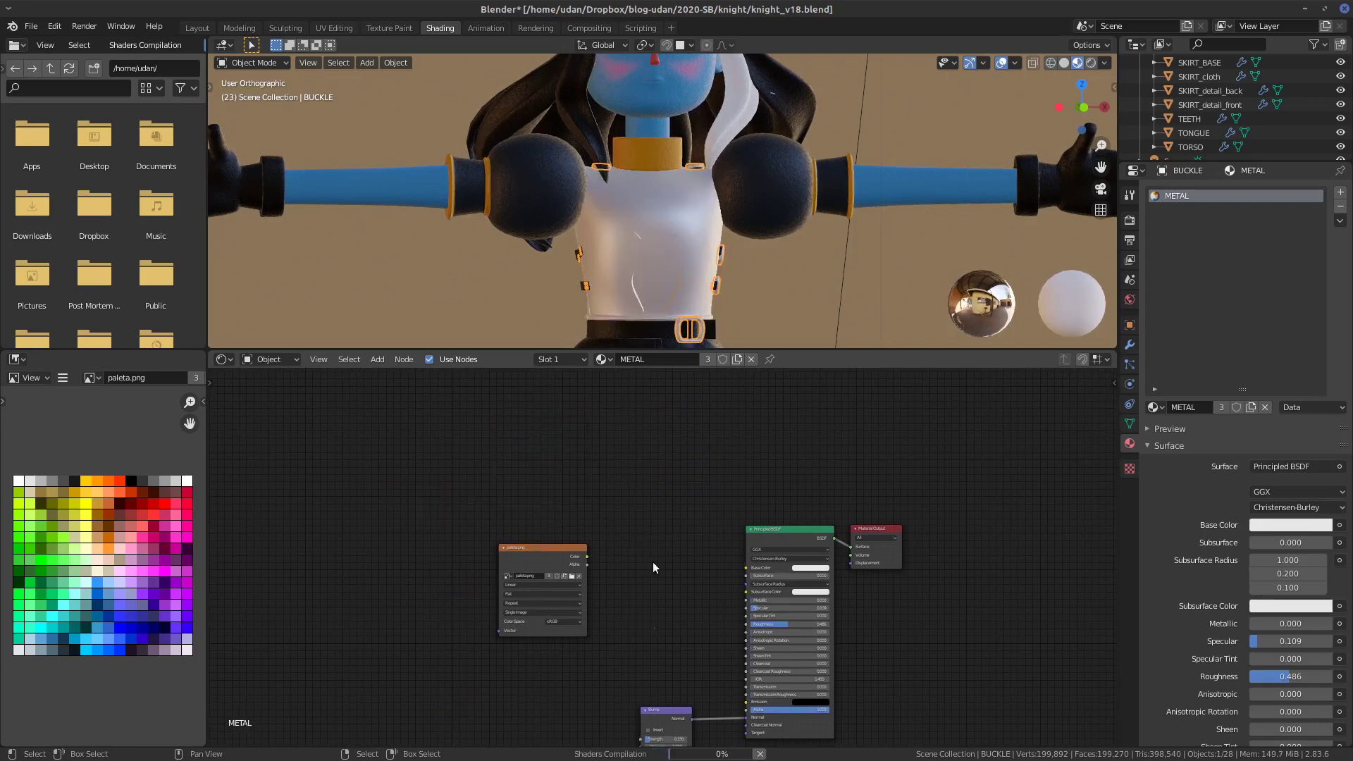
# - Set the Principled BSDF's Metallic to 1.000 and connect the paleta.png texture's Color to its Base Color
pyautogui.moveTo(866, 578); pyautogui.dragTo(726, 495, button='middle')
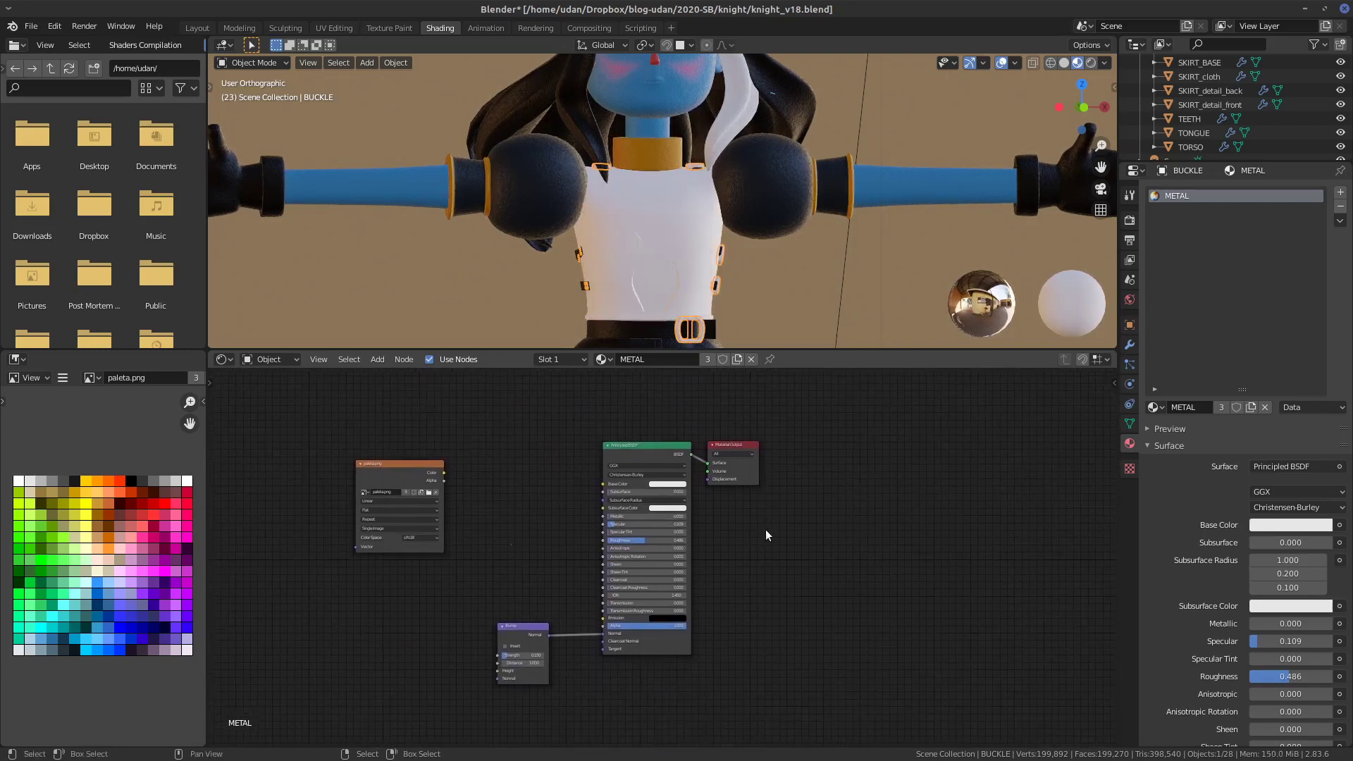
pyautogui.scroll(2, 764, 530)
pyautogui.scroll(1, 761, 525)
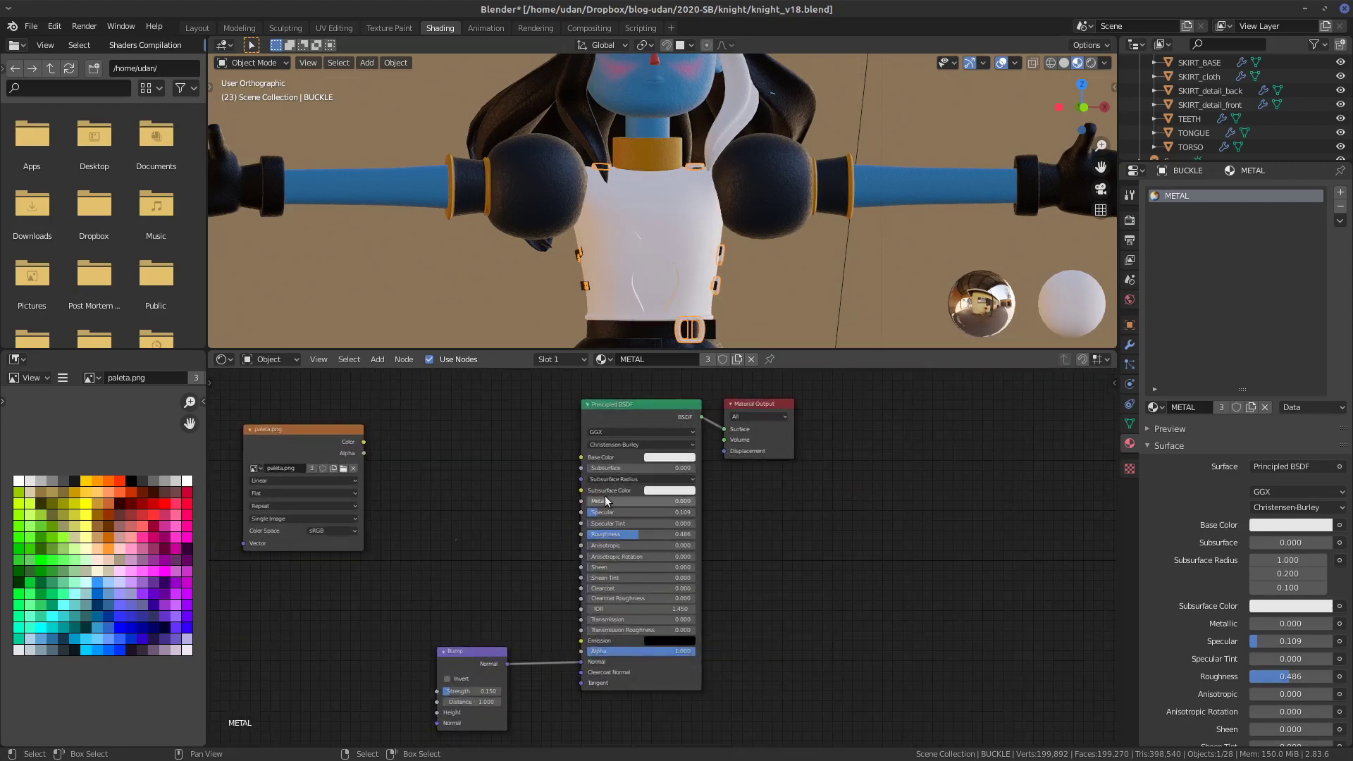
pyautogui.press('g')
pyautogui.click(664, 504)
pyautogui.moveTo(598, 505); pyautogui.dragTo(685, 507)
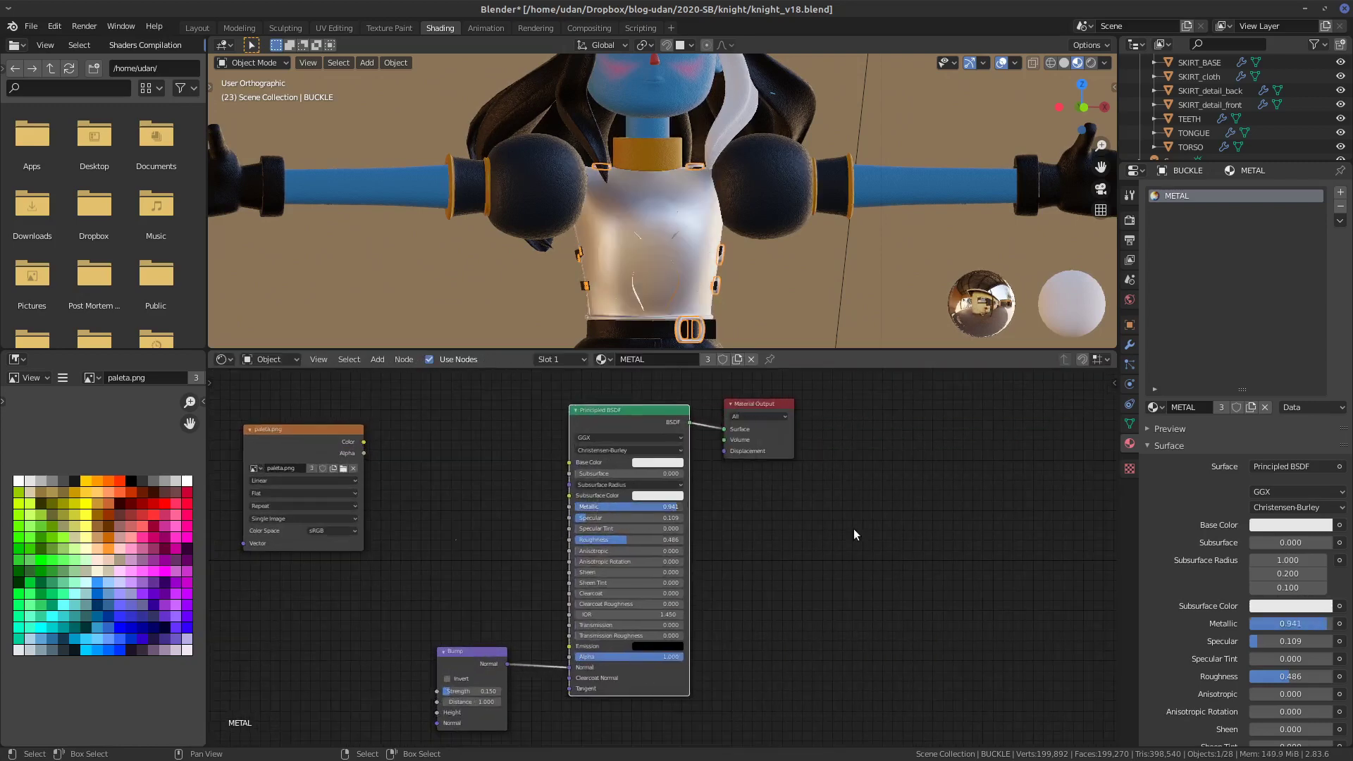
pyautogui.moveTo(359, 431); pyautogui.dragTo(569, 463)
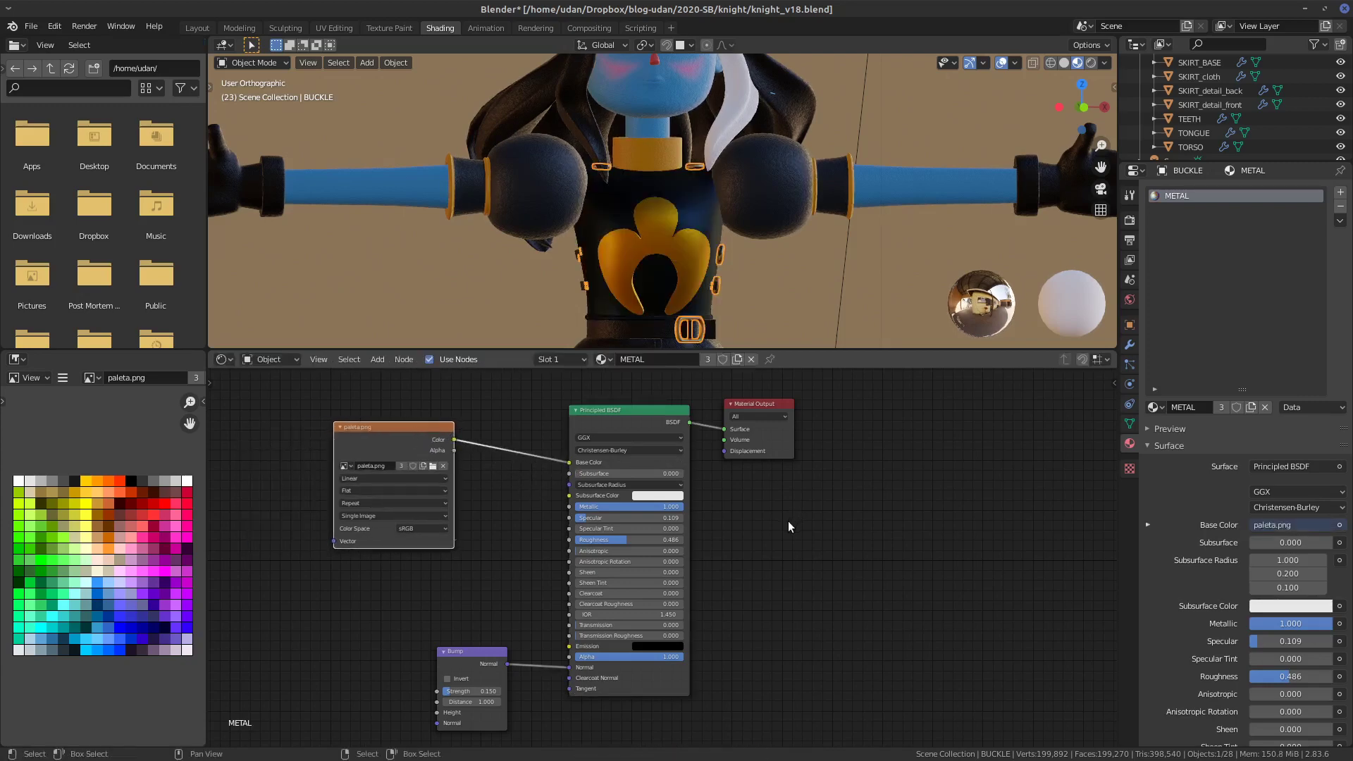
# - Lower the METAL material's Roughness to 0.250
pyautogui.scroll(4, 763, 272)
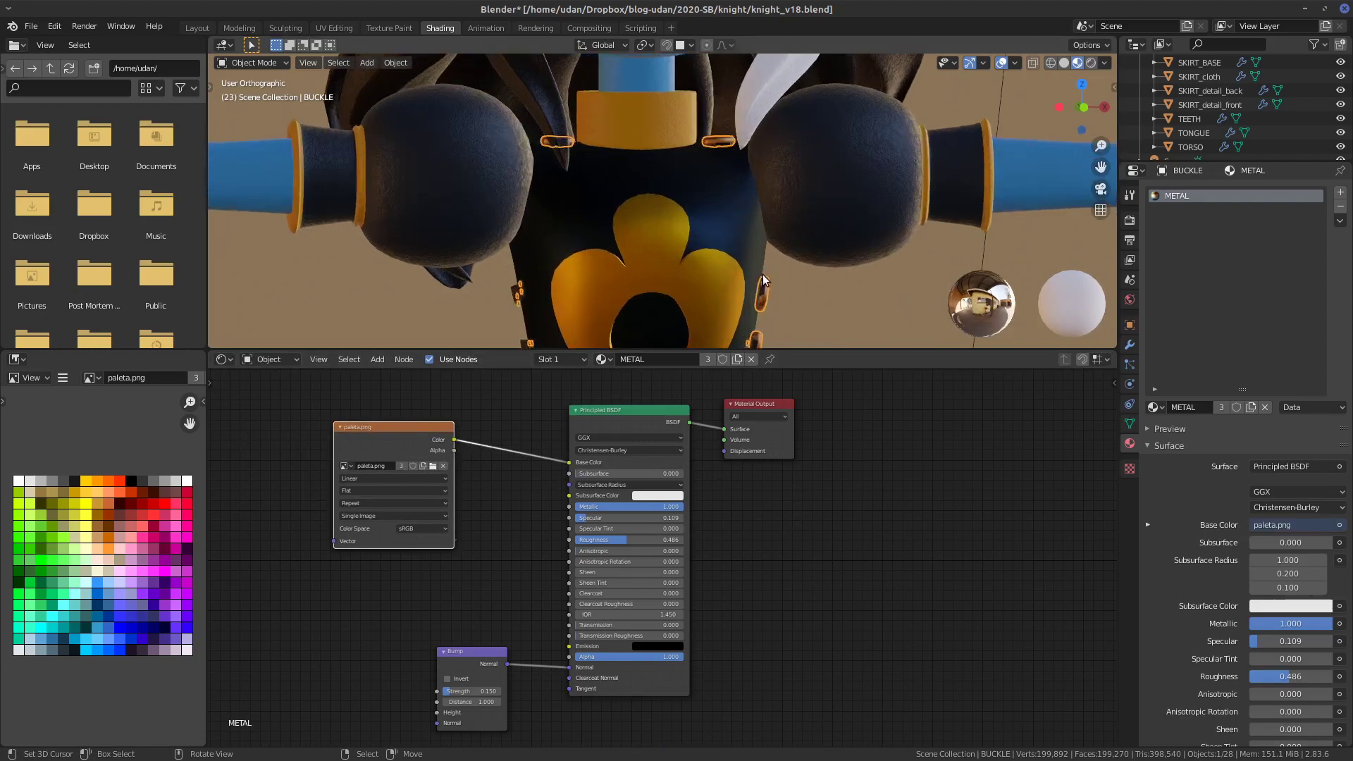
pyautogui.moveTo(762, 273); pyautogui.dragTo(766, 239, button='middle')
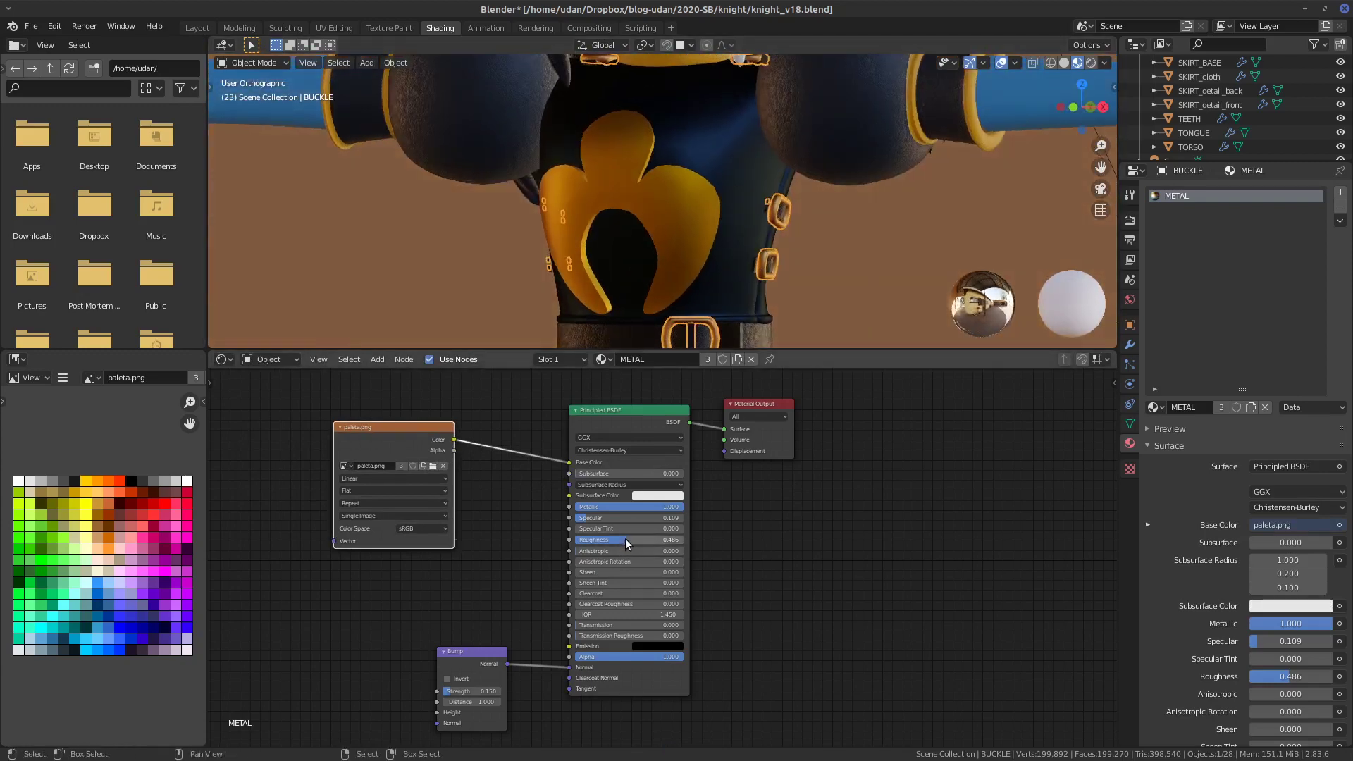
pyautogui.moveTo(624, 540)
pyautogui.mouseDown()
pyautogui.moveTo(695, 536)
pyautogui.moveTo(581, 548)
pyautogui.moveTo(663, 544)
pyautogui.moveTo(605, 549)
pyautogui.mouseUp()
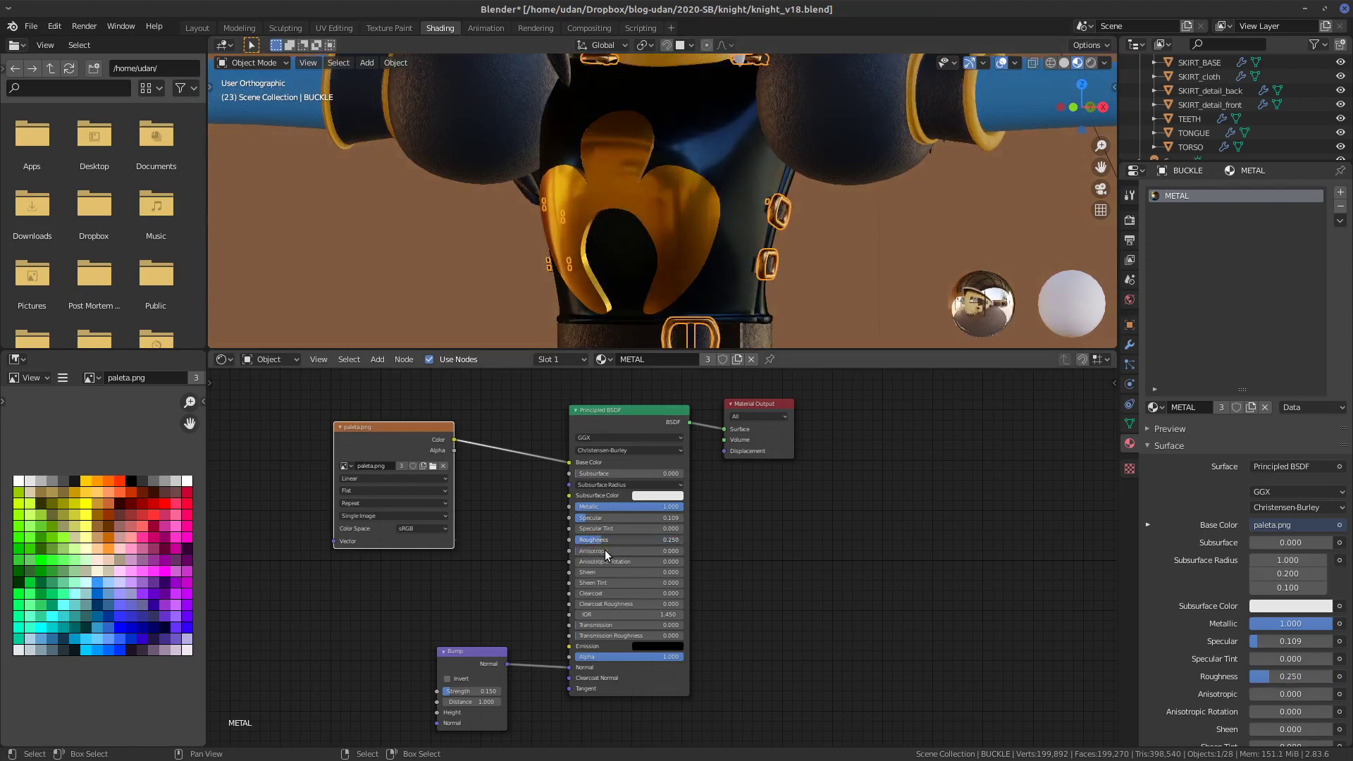
# - Move the paleta.png texture node and the Bump node closer to the Principled BSDF node
pyautogui.scroll(4, 771, 188)
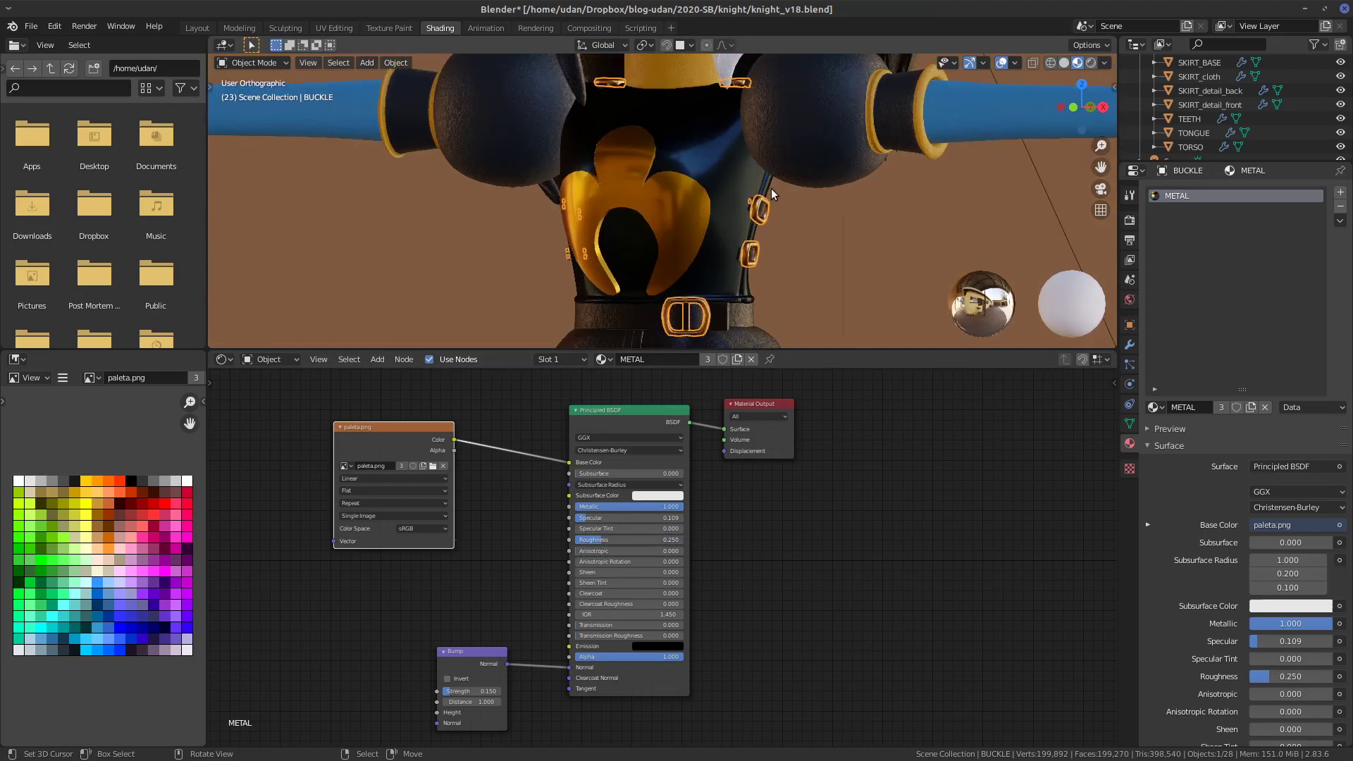
pyautogui.moveTo(422, 425); pyautogui.dragTo(502, 405)
pyautogui.moveTo(637, 325); pyautogui.dragTo(781, 236, button='middle')
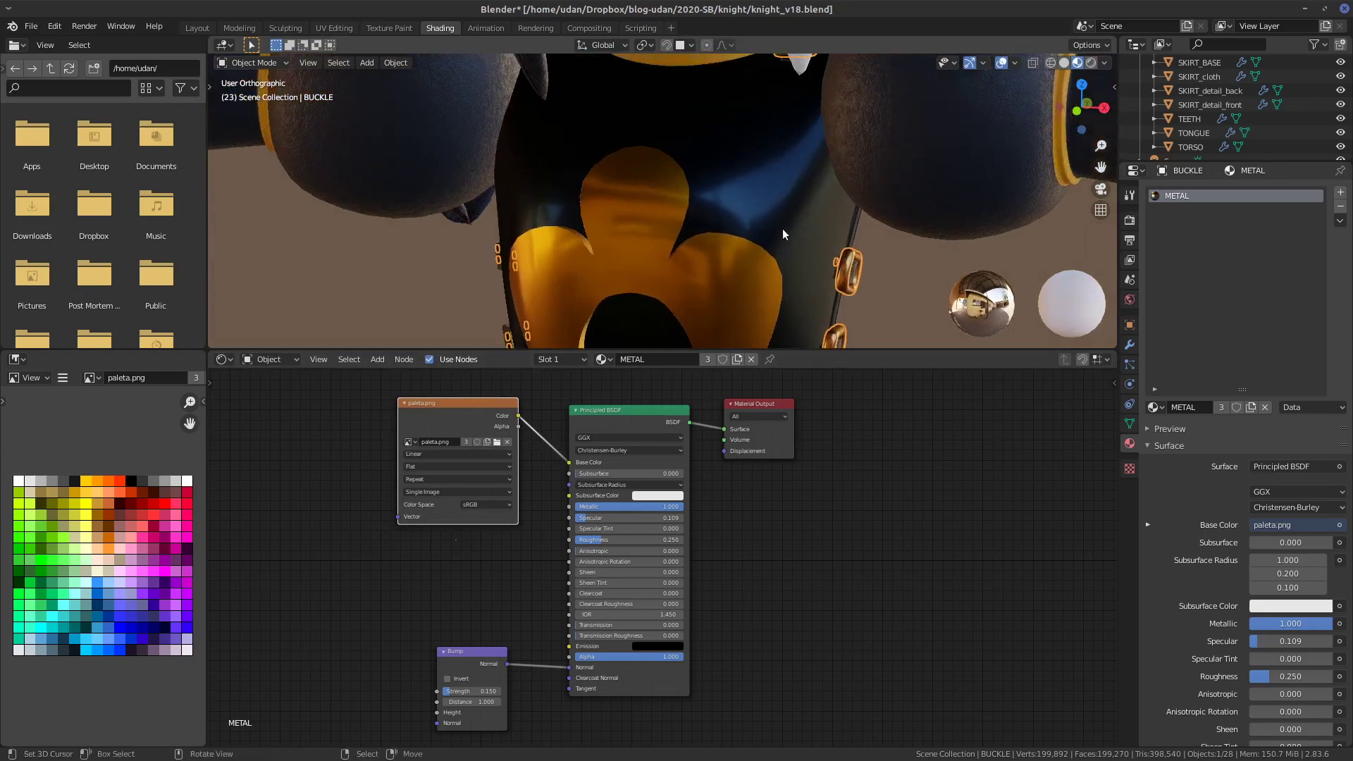
pyautogui.scroll(2, 782, 229)
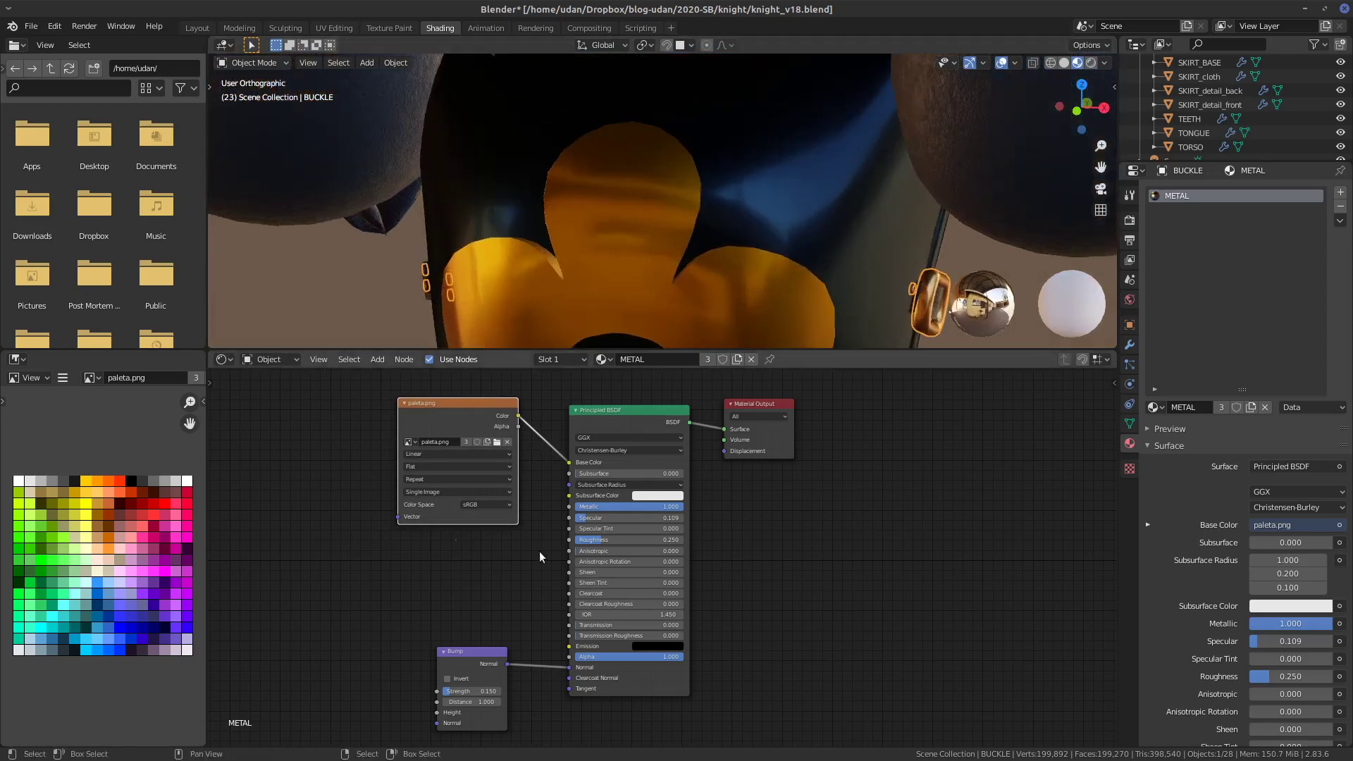
pyautogui.moveTo(564, 543); pyautogui.dragTo(423, 572)
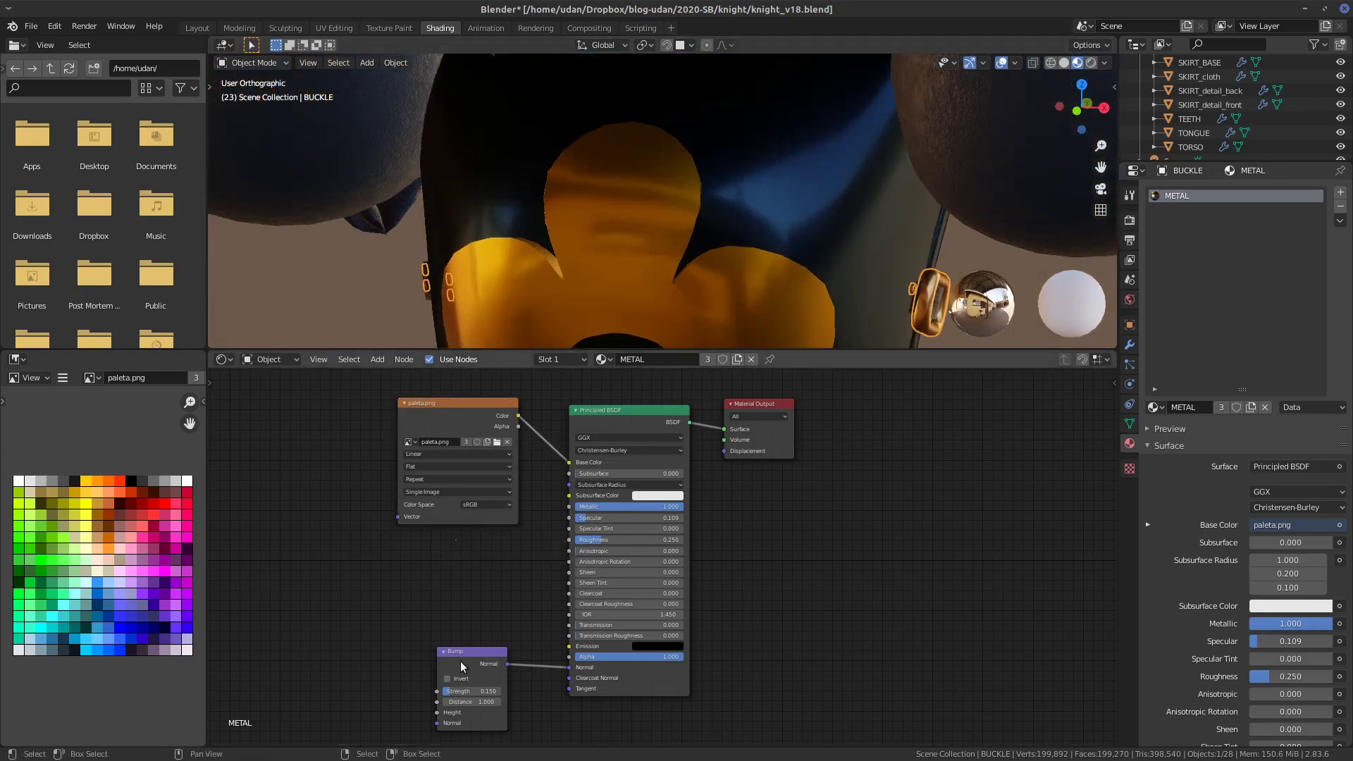
pyautogui.moveTo(459, 667); pyautogui.dragTo(490, 674)
# - Examine the metal finish on the torso, logo and buckles alongside the clay face, shoulders and skirt
pyautogui.moveTo(784, 192); pyautogui.dragTo(738, 268, button='middle')
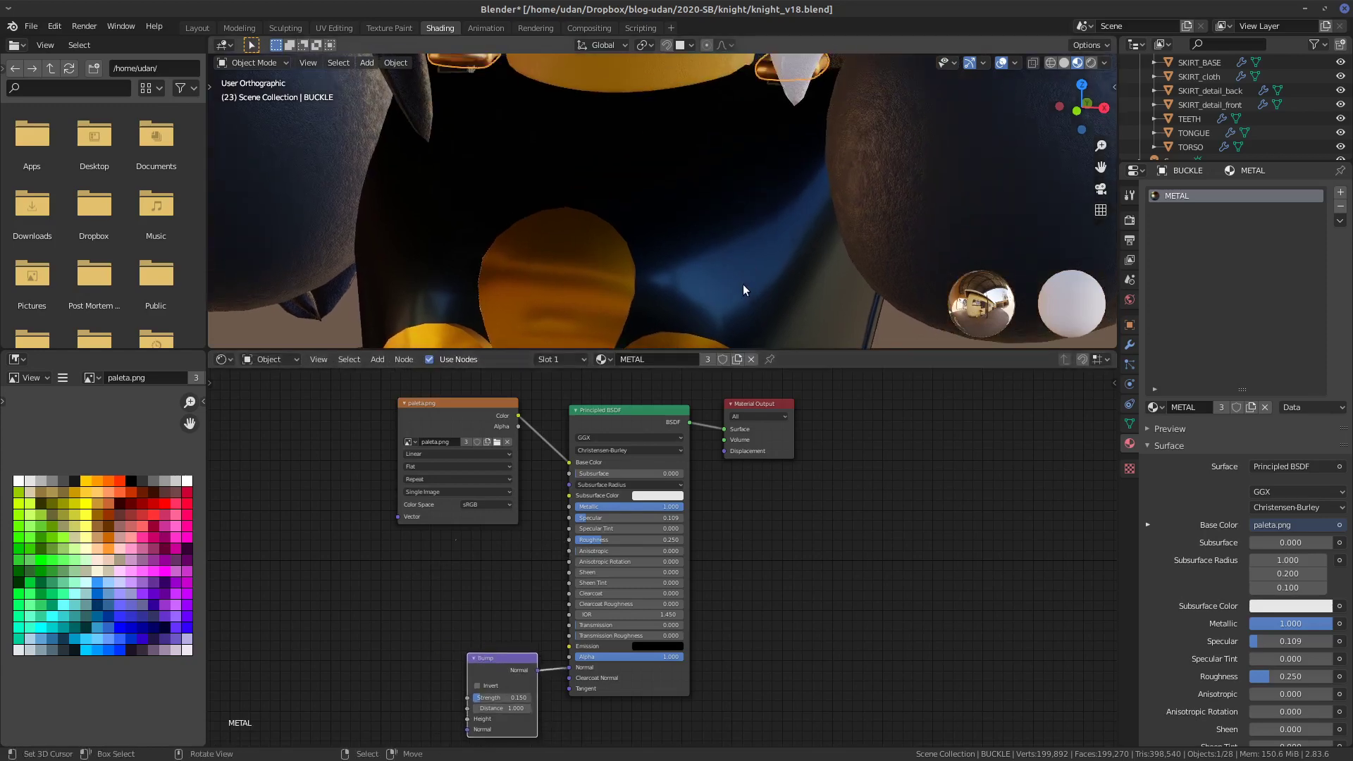
pyautogui.scroll(-6, 743, 285)
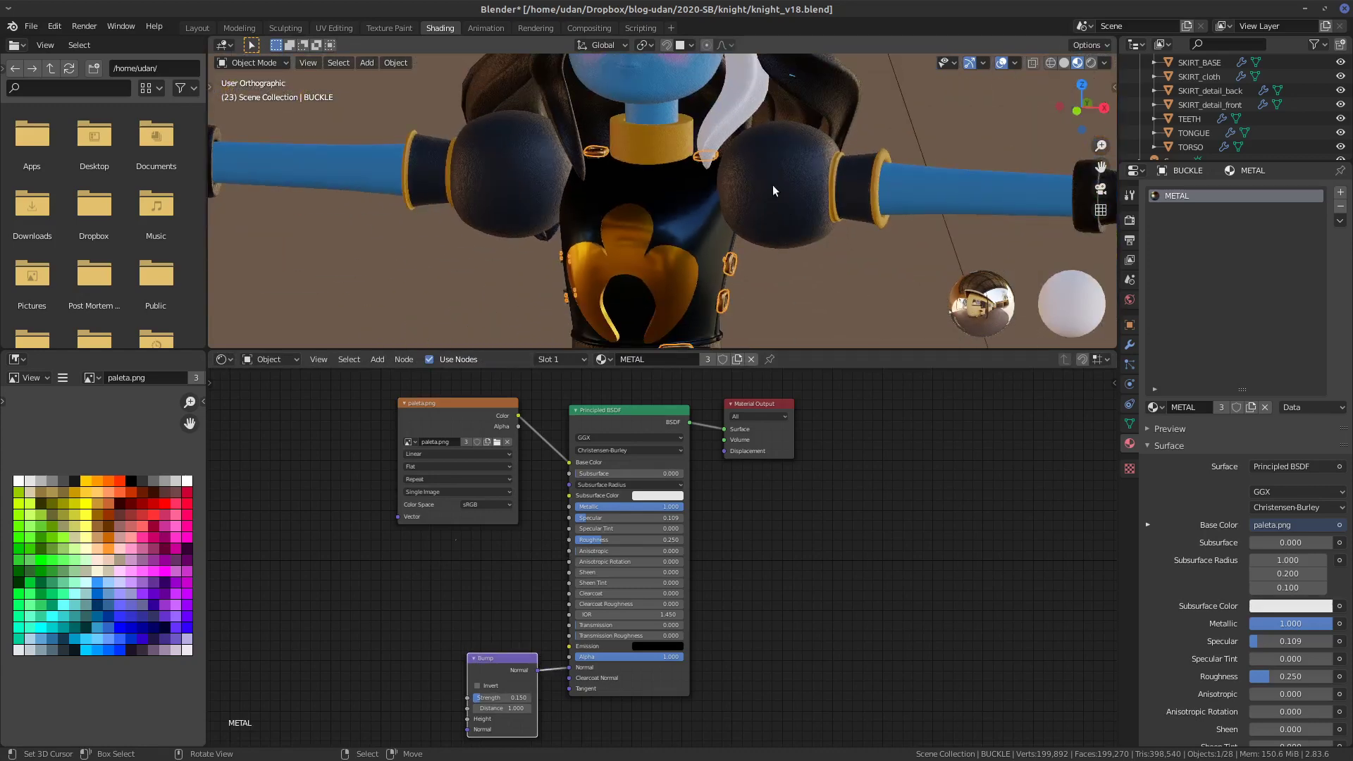
pyautogui.keyDown('shift'); pyautogui.scroll(5, 779, 154); pyautogui.keyUp('shift')
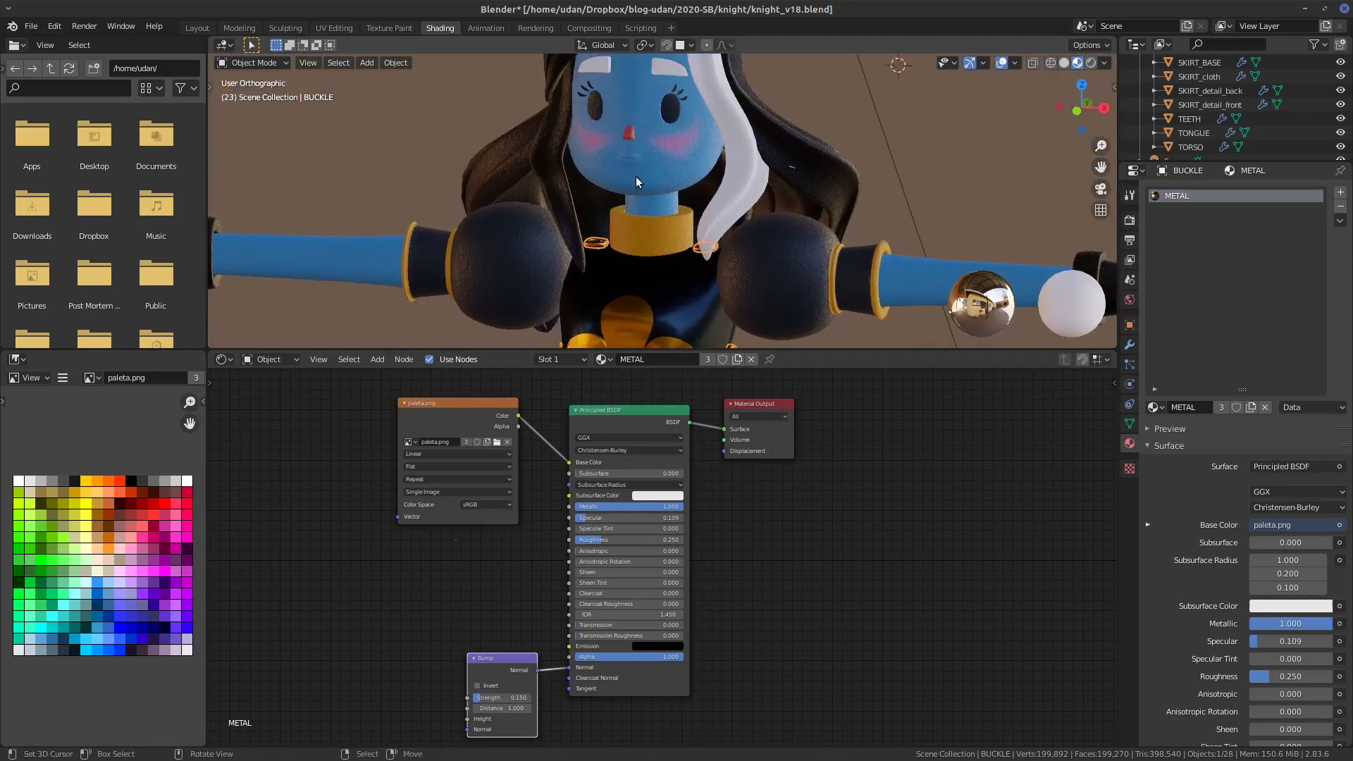
pyautogui.keyDown('shift'); pyautogui.scroll(-2, 841, 240); pyautogui.keyUp('shift')
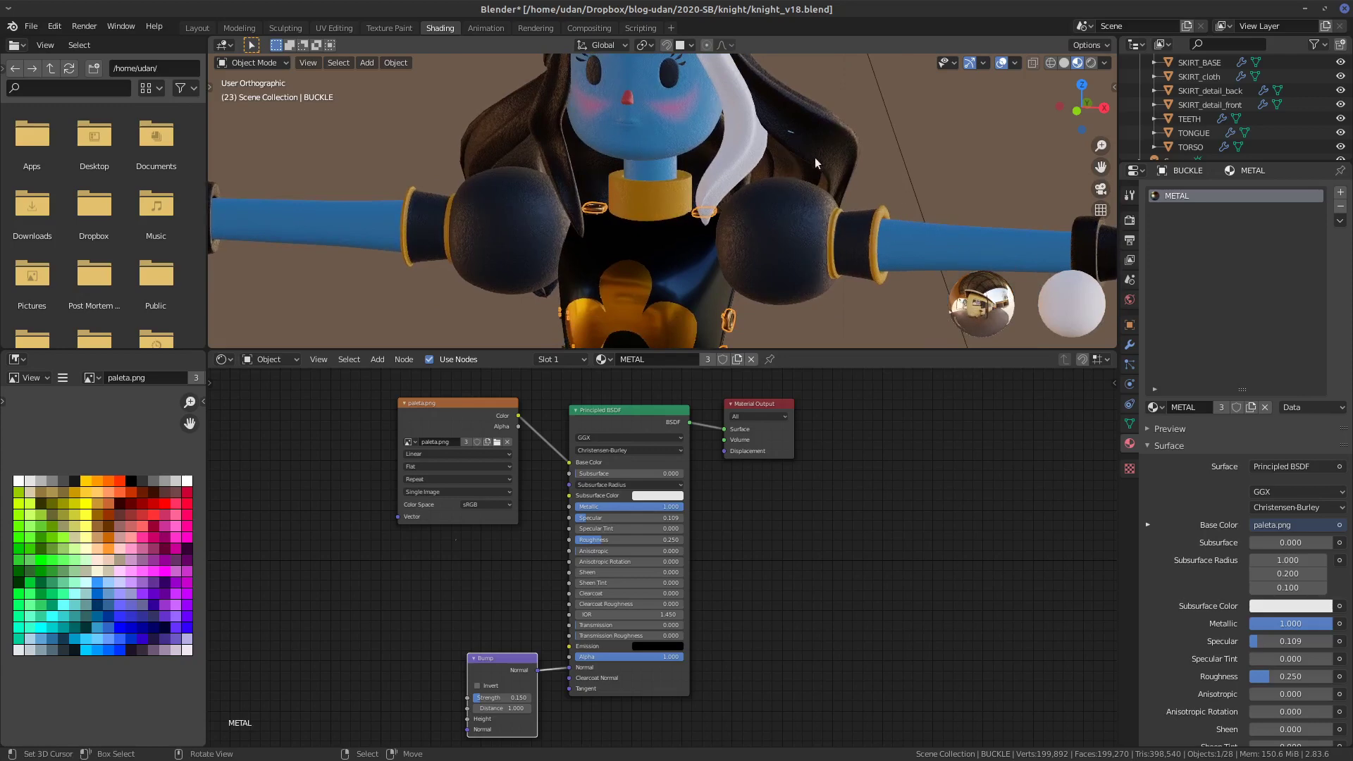
pyautogui.keyDown('shift'); pyautogui.scroll(-10, 815, 158); pyautogui.keyUp('shift')
pyautogui.keyDown('shift'); pyautogui.scroll(6, 789, 264); pyautogui.keyUp('shift')
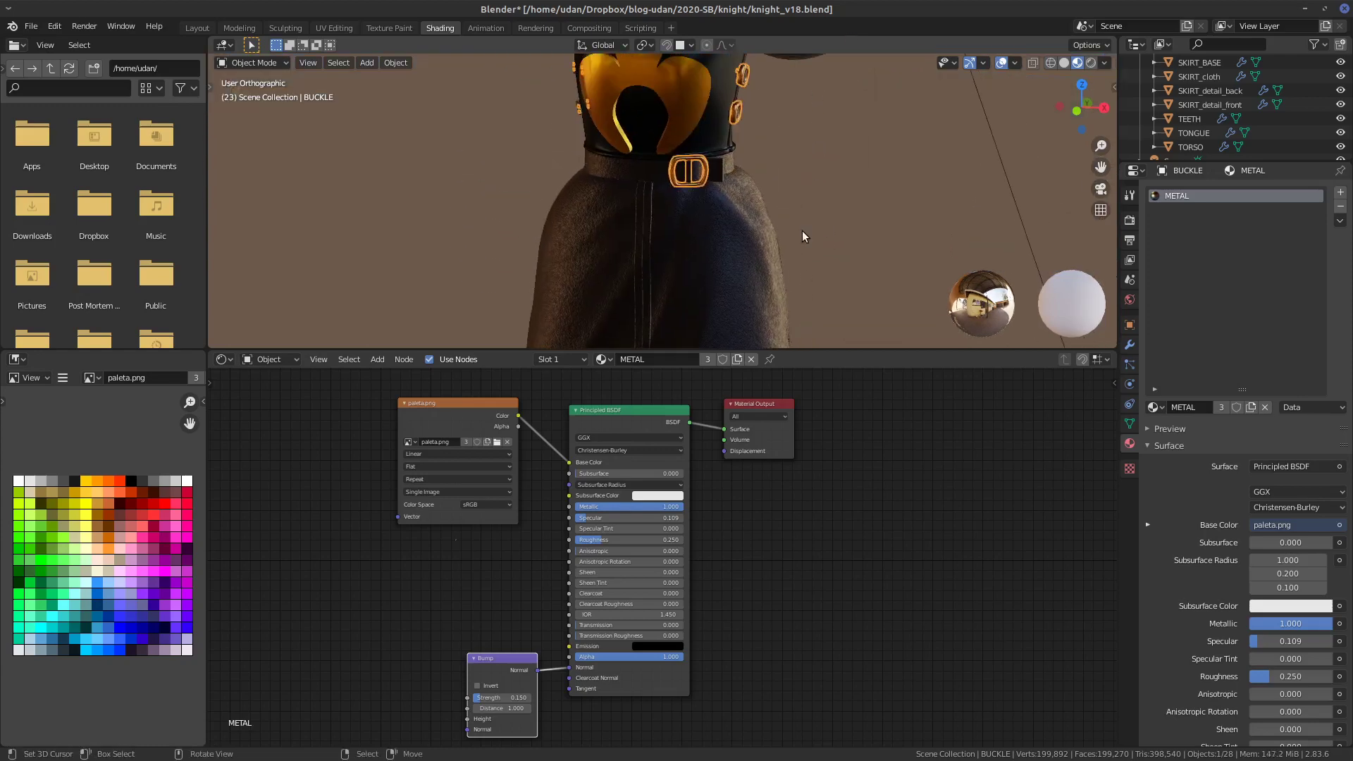
pyautogui.keyDown('shift'); pyautogui.scroll(4, 832, 146); pyautogui.keyUp('shift')
# - Open the ARMS mesh for face editing in Edit Mode
pyautogui.click(772, 248)
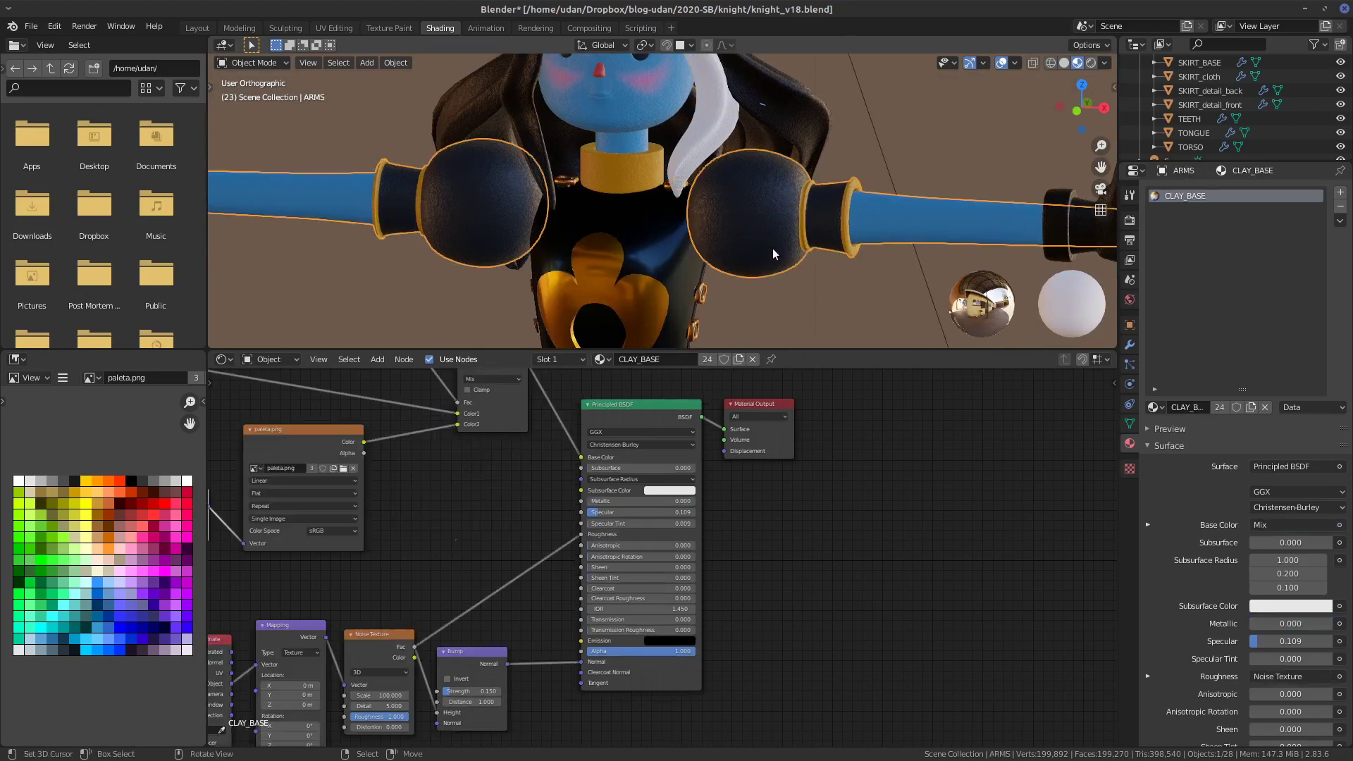
pyautogui.scroll(3, 779, 251)
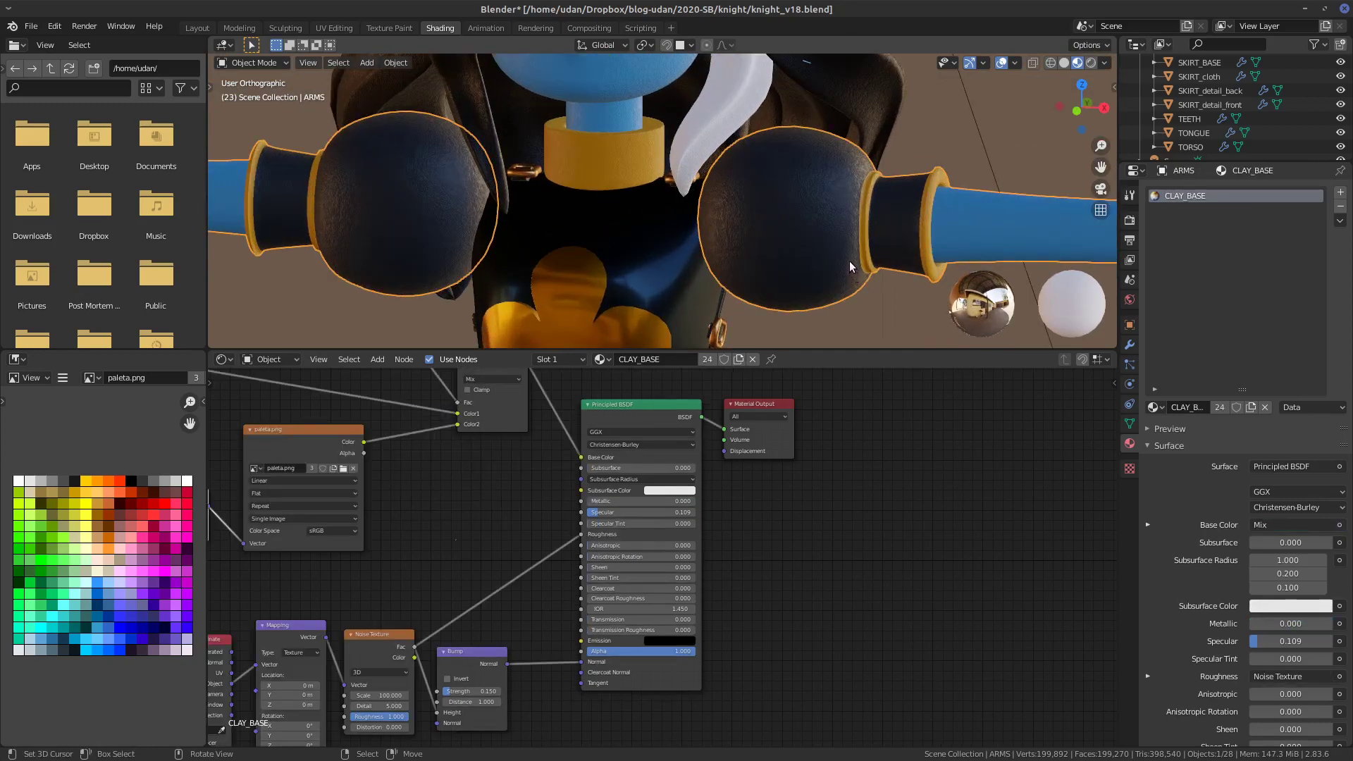
pyautogui.press('Tab')
pyautogui.click(828, 278)
pyautogui.press('a')
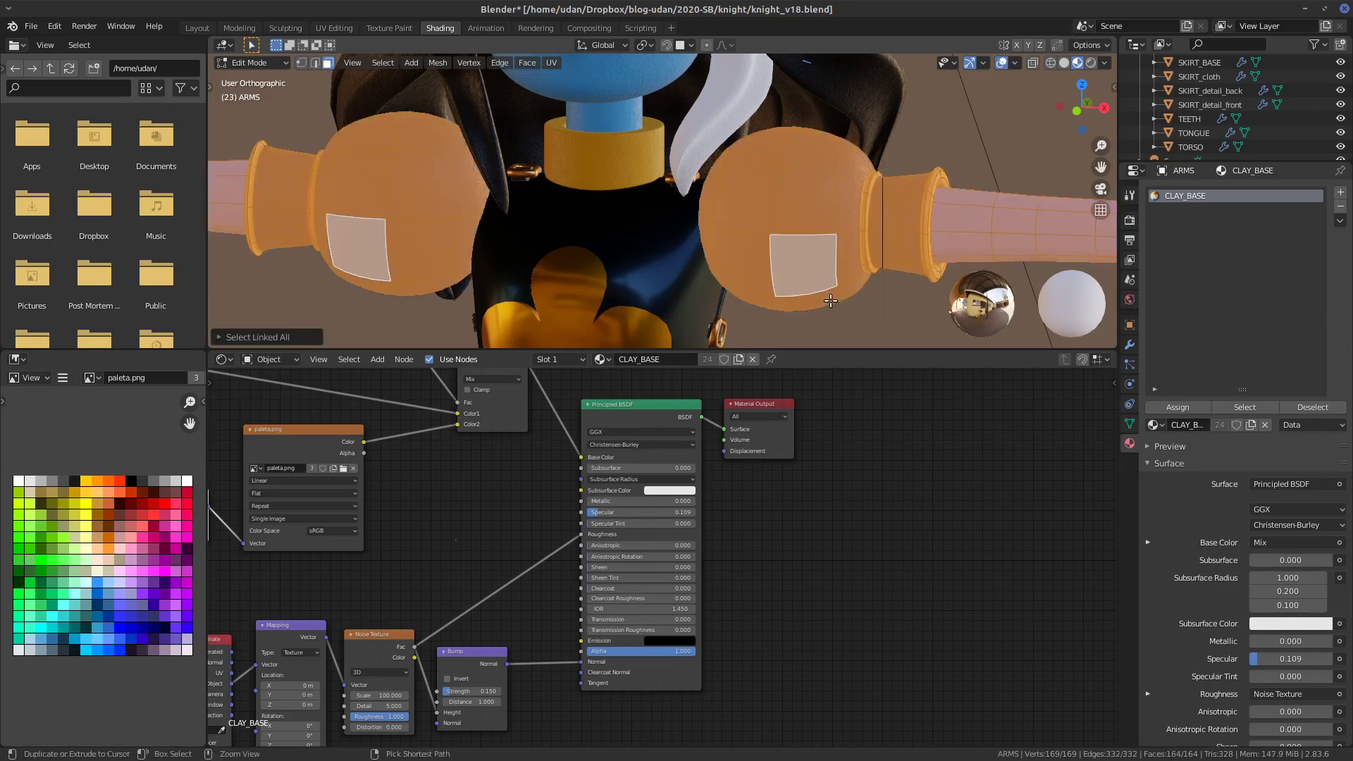
pyautogui.keyDown('alt'); pyautogui.click(958, 237); pyautogui.keyUp('alt')
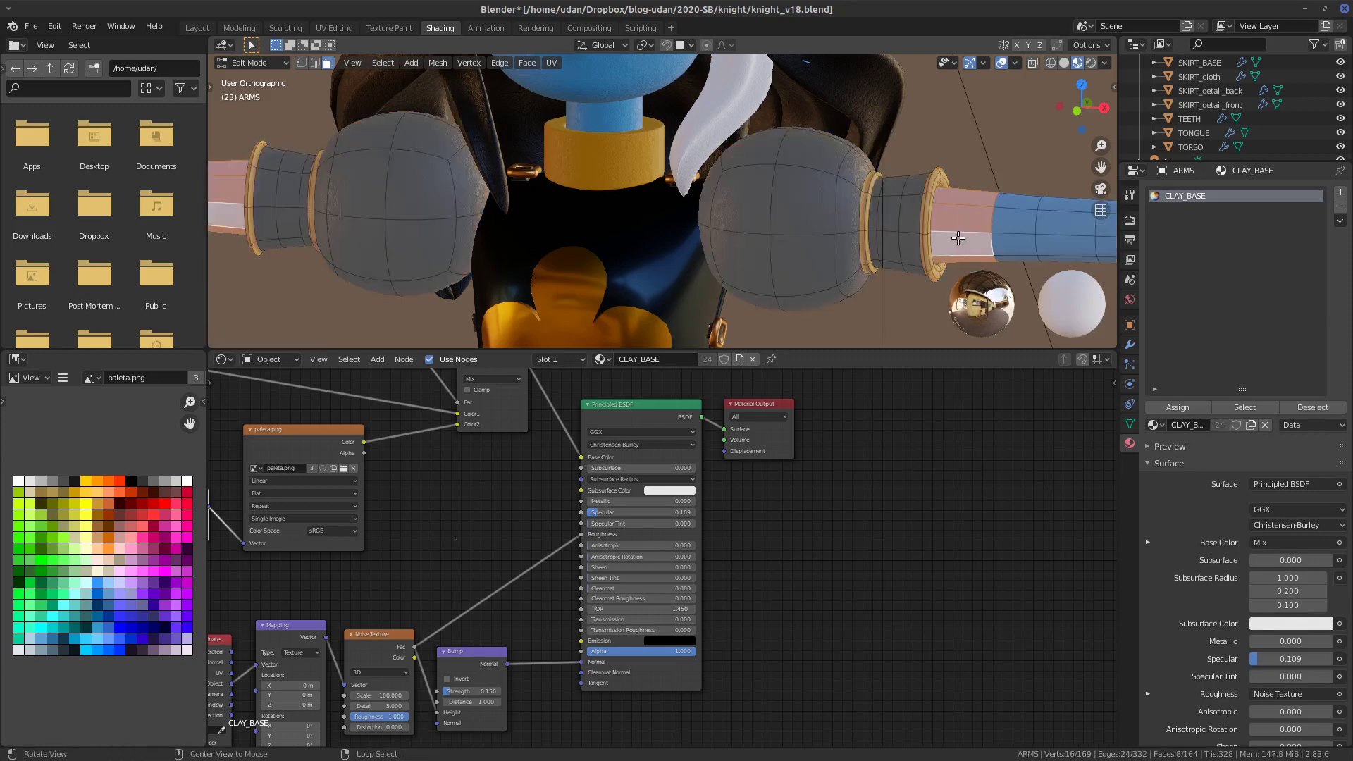
pyautogui.press('a')
pyautogui.keyDown('alt'); pyautogui.click(908, 230); pyautogui.keyUp('alt')
pyautogui.keyDown('alt'); pyautogui.keyDown('shift'); pyautogui.rightClick(922, 232); pyautogui.keyUp('shift'); pyautogui.keyUp('alt')
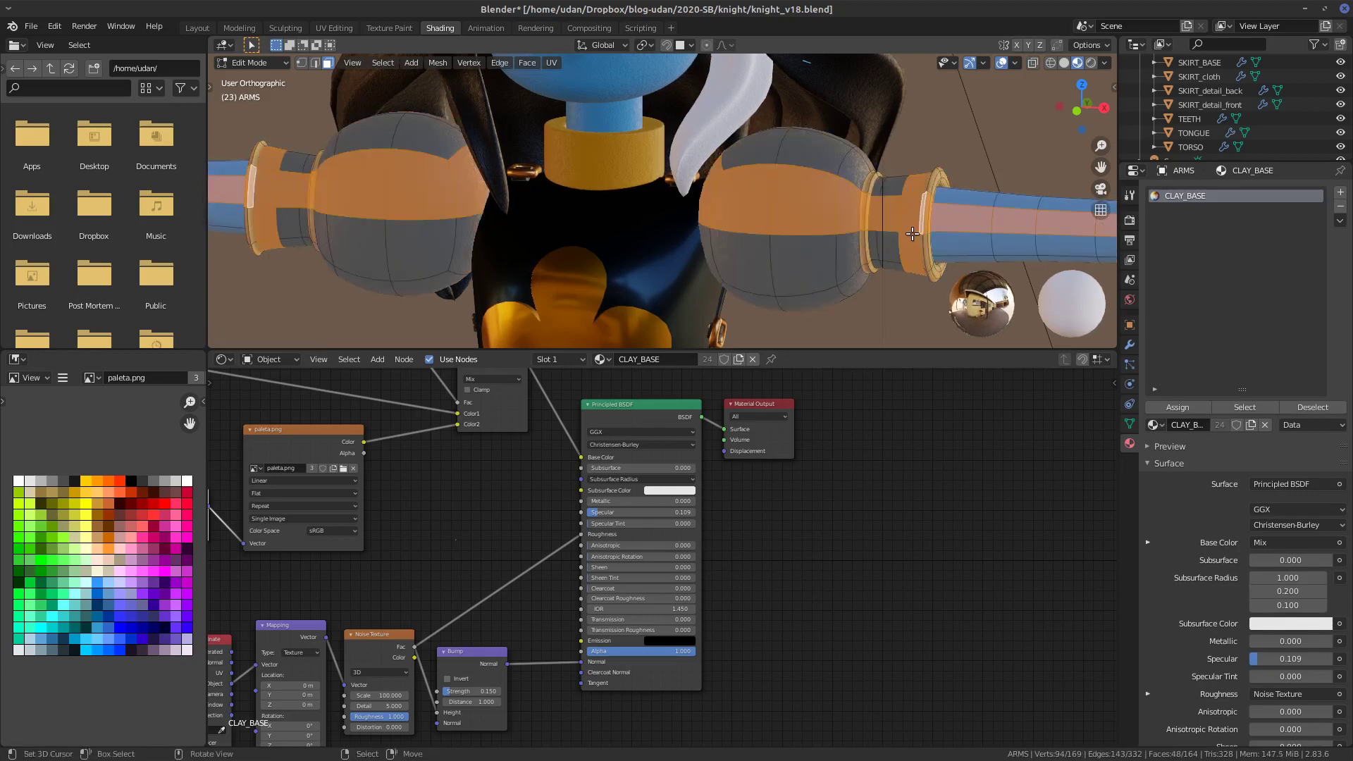
pyautogui.hotkey('ctrl', 'z')
pyautogui.keyDown('alt'); pyautogui.keyDown('shift'); pyautogui.rightClick(876, 242); pyautogui.keyUp('shift'); pyautogui.keyUp('alt')
pyautogui.hotkey('ctrl', 'z')
pyautogui.keyDown('alt'); pyautogui.keyDown('shift'); pyautogui.rightClick(882, 232); pyautogui.keyUp('shift'); pyautogui.keyUp('alt')
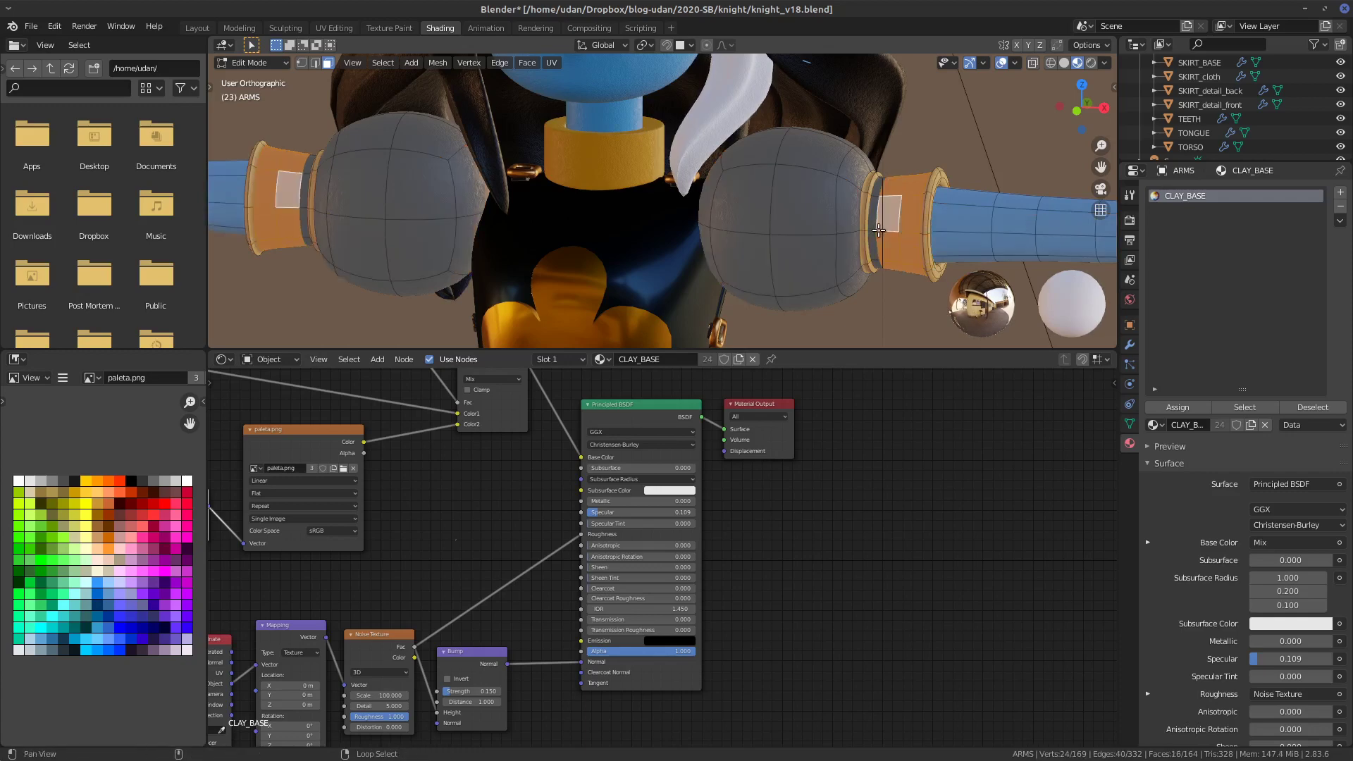
pyautogui.keyDown('alt'); pyautogui.keyDown('shift'); pyautogui.rightClick(870, 228); pyautogui.keyUp('shift'); pyautogui.keyUp('alt')
pyautogui.hotkey('ctrl', 'z')
pyautogui.keyDown('alt'); pyautogui.keyDown('shift'); pyautogui.rightClick(872, 230); pyautogui.keyUp('shift'); pyautogui.keyUp('alt')
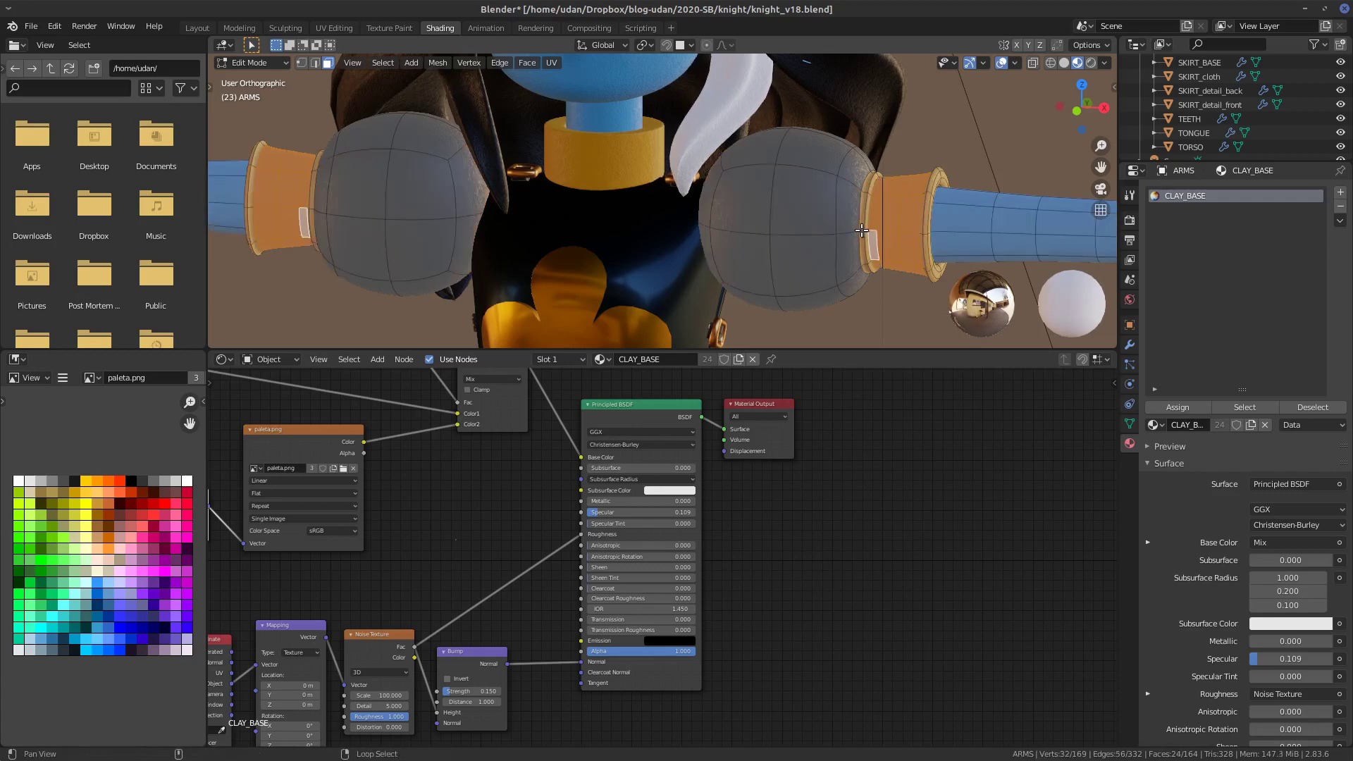
pyautogui.keyDown('alt'); pyautogui.keyDown('shift'); pyautogui.rightClick(863, 231); pyautogui.keyUp('shift'); pyautogui.keyUp('alt')
pyautogui.keyDown('alt'); pyautogui.keyDown('shift'); pyautogui.moveTo(852, 281); pyautogui.dragTo(834, 284); pyautogui.keyUp('shift'); pyautogui.keyUp('alt')
pyautogui.keyDown('shift'); pyautogui.moveTo(835, 283); pyautogui.dragTo(786, 282, button='middle'); pyautogui.keyUp('shift')
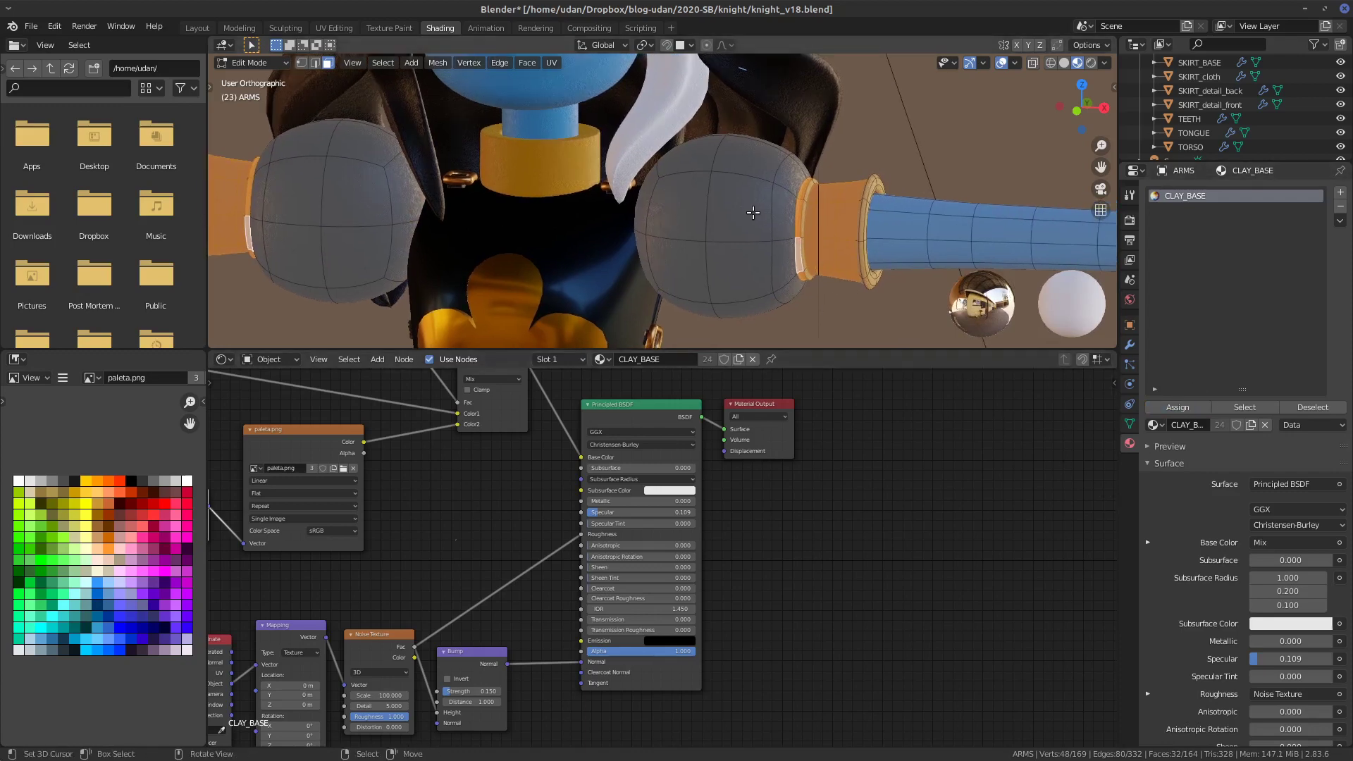
# - Select all the face loops of the round shoulder armour on the ARMS mesh, including the faces closest to the torso
pyautogui.scroll(3, 846, 264)
pyautogui.keyDown('alt'); pyautogui.click(865, 273); pyautogui.keyUp('alt')
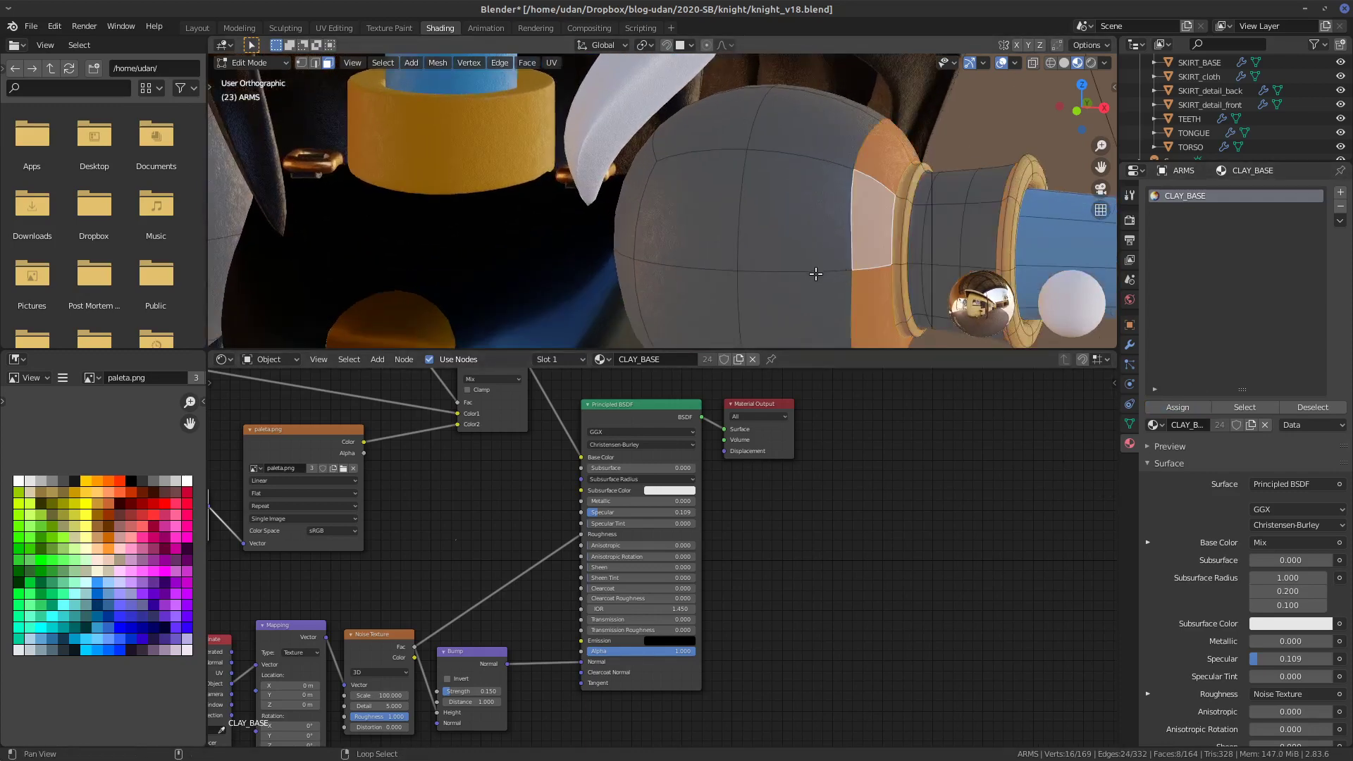
pyautogui.keyDown('alt'); pyautogui.keyDown('shift'); pyautogui.click(810, 273); pyautogui.keyUp('shift'); pyautogui.keyUp('alt')
pyautogui.keyDown('alt'); pyautogui.keyDown('shift'); pyautogui.click(714, 278); pyautogui.keyUp('shift'); pyautogui.keyUp('alt')
pyautogui.keyDown('shift'); pyautogui.moveTo(686, 263); pyautogui.dragTo(781, 168, button='middle'); pyautogui.keyUp('shift')
pyautogui.keyDown('shift'); pyautogui.click(794, 204); pyautogui.keyUp('shift')
pyautogui.keyDown('shift'); pyautogui.click(797, 256); pyautogui.keyUp('shift')
pyautogui.keyDown('shift'); pyautogui.click(768, 149); pyautogui.keyUp('shift')
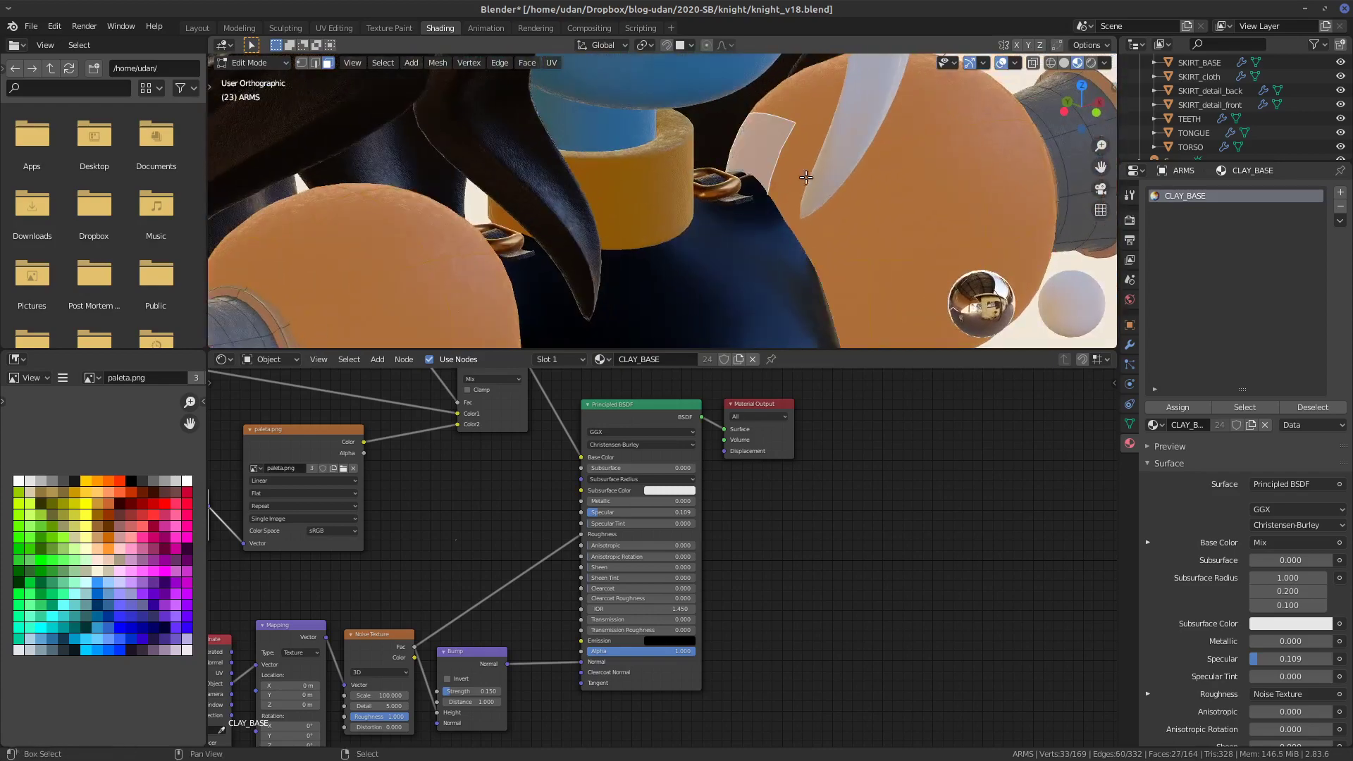
pyautogui.moveTo(910, 252); pyautogui.dragTo(828, 218, button='middle')
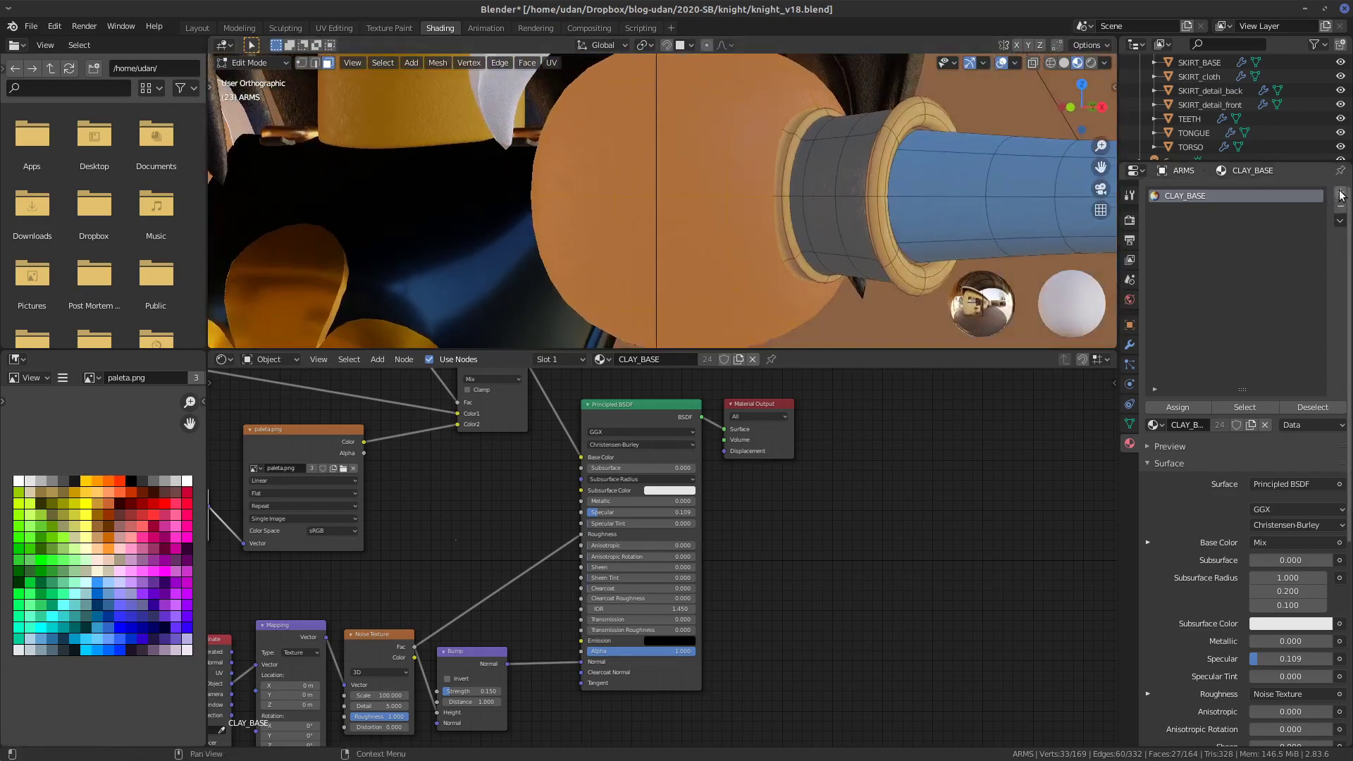
# - Add a second material slot to ARMS and give it the existing METAL material
pyautogui.click(1340, 193)
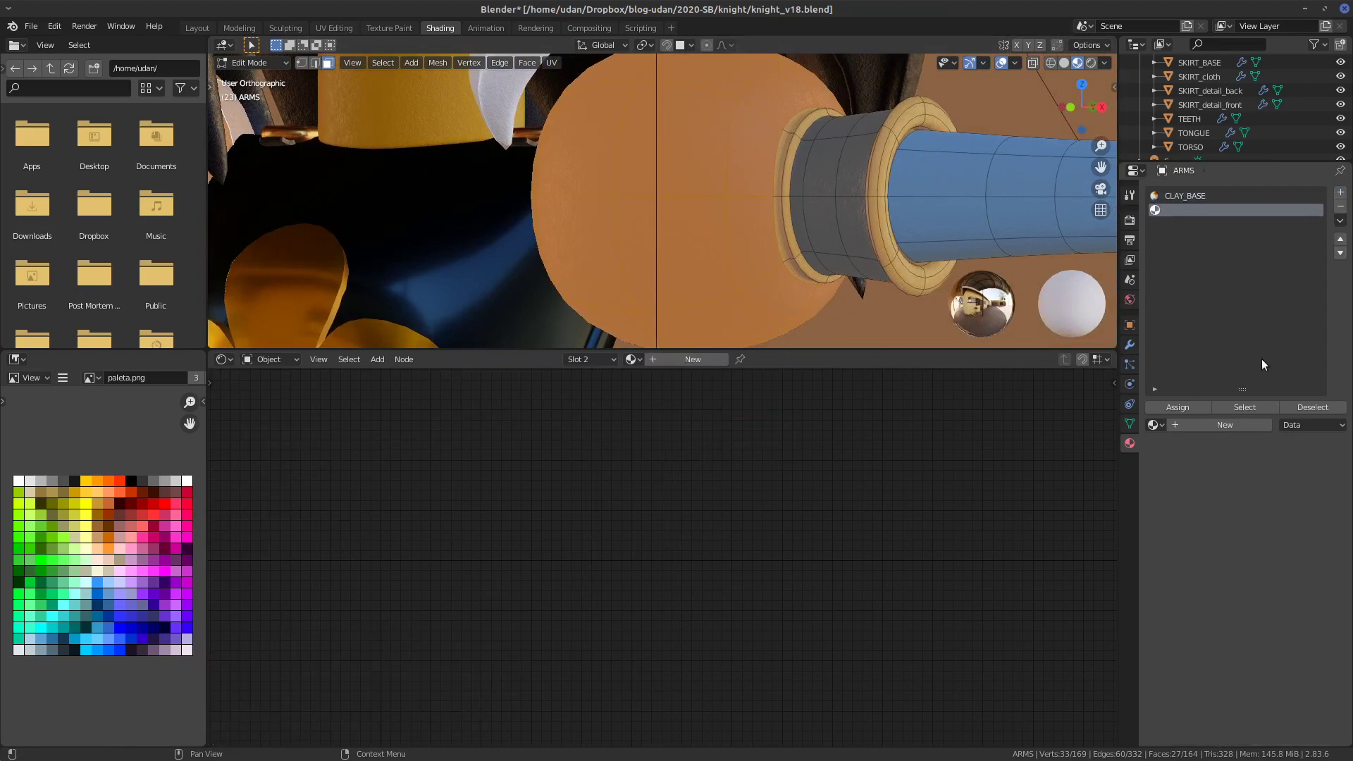
pyautogui.click(1155, 425)
pyautogui.click(1173, 475)
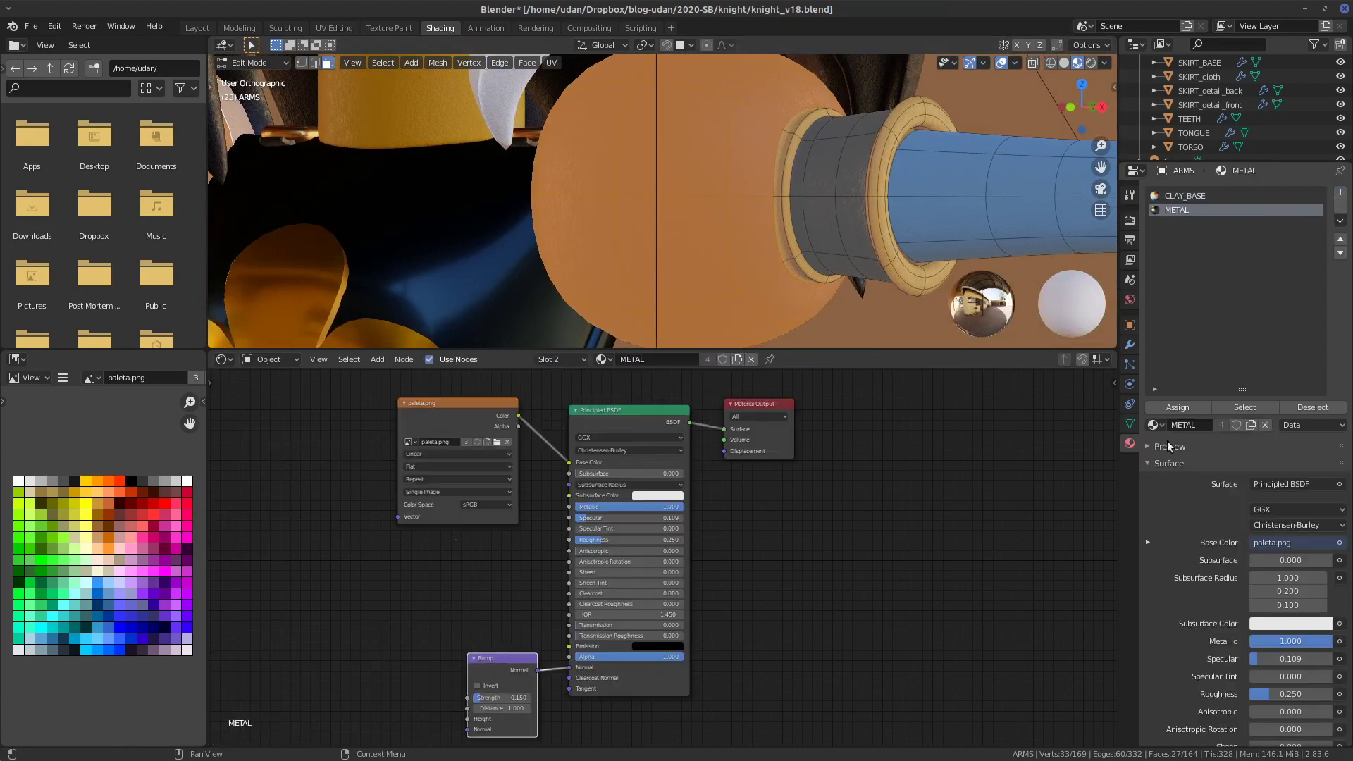
# - Extend the face selection with the narrow rim loops between the shoulder ball and the dark cuff
pyautogui.moveTo(828, 213); pyautogui.dragTo(854, 220, button='middle')
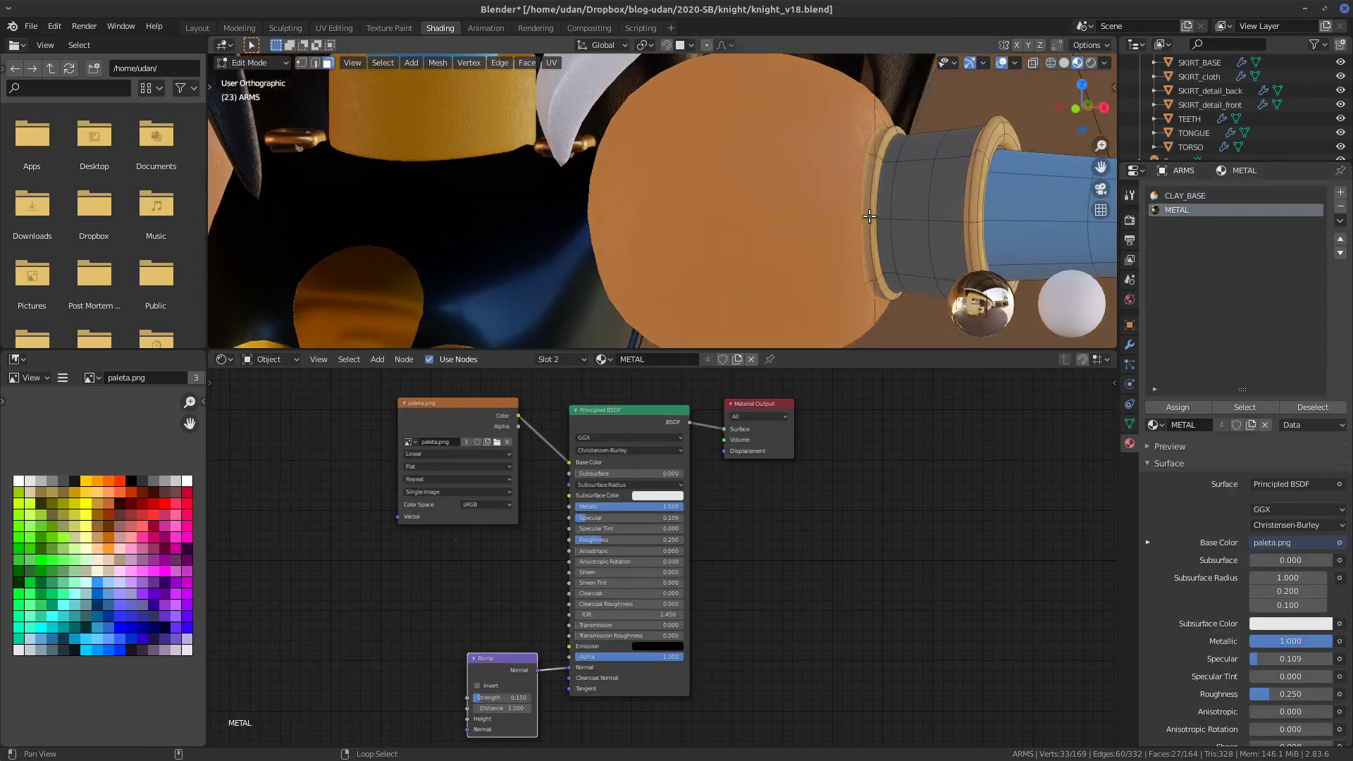
pyautogui.scroll(3, 874, 211)
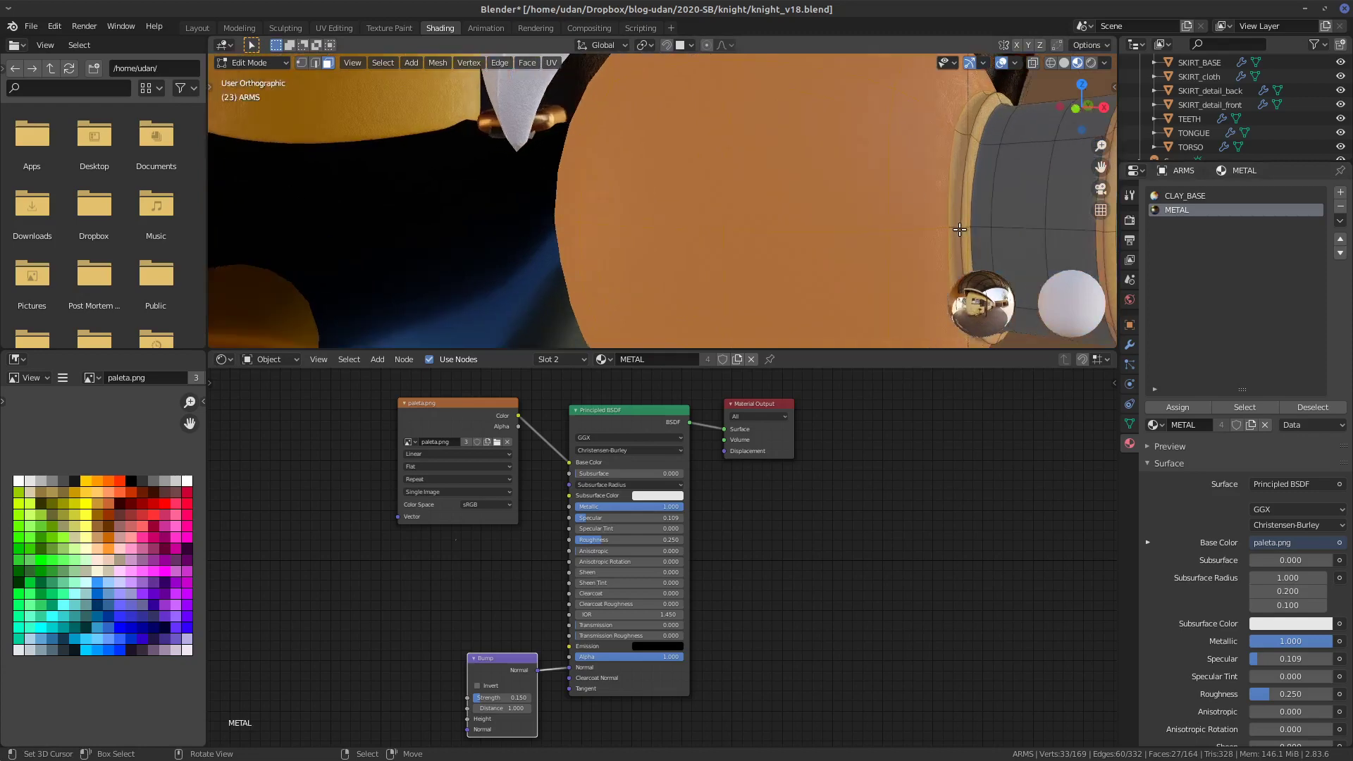
pyautogui.keyDown('alt'); pyautogui.keyDown('shift'); pyautogui.rightClick(962, 229); pyautogui.keyUp('shift'); pyautogui.keyUp('alt')
pyautogui.hotkey('ctrl', 'z')
pyautogui.keyDown('alt'); pyautogui.keyDown('shift'); pyautogui.rightClick(959, 227); pyautogui.keyUp('shift'); pyautogui.keyUp('alt')
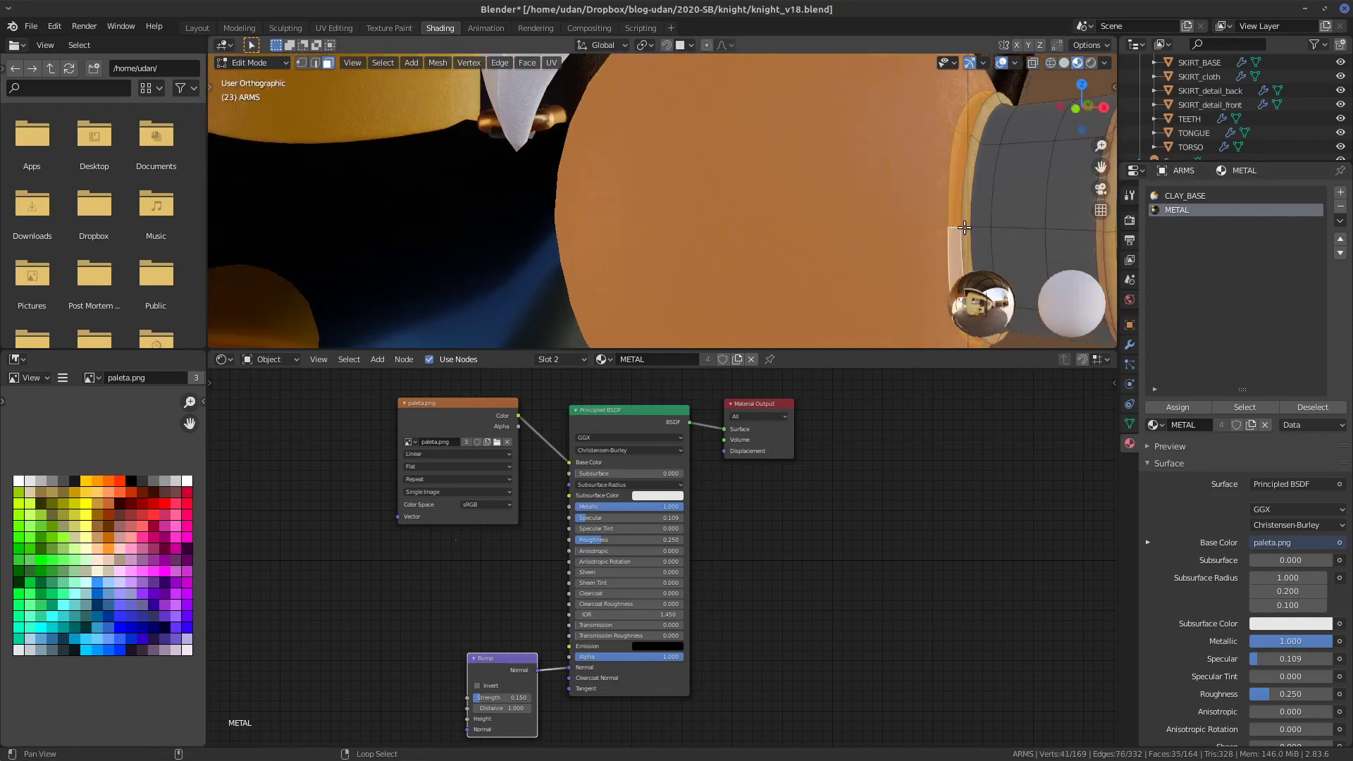
pyautogui.keyDown('alt'); pyautogui.keyDown('shift'); pyautogui.rightClick(966, 228); pyautogui.keyUp('shift'); pyautogui.keyUp('alt')
pyautogui.keyDown('alt'); pyautogui.keyDown('shift'); pyautogui.rightClick(981, 226); pyautogui.keyUp('shift'); pyautogui.keyUp('alt')
pyautogui.keyDown('shift'); pyautogui.moveTo(1040, 204); pyautogui.dragTo(872, 198, button='middle'); pyautogui.keyUp('shift')
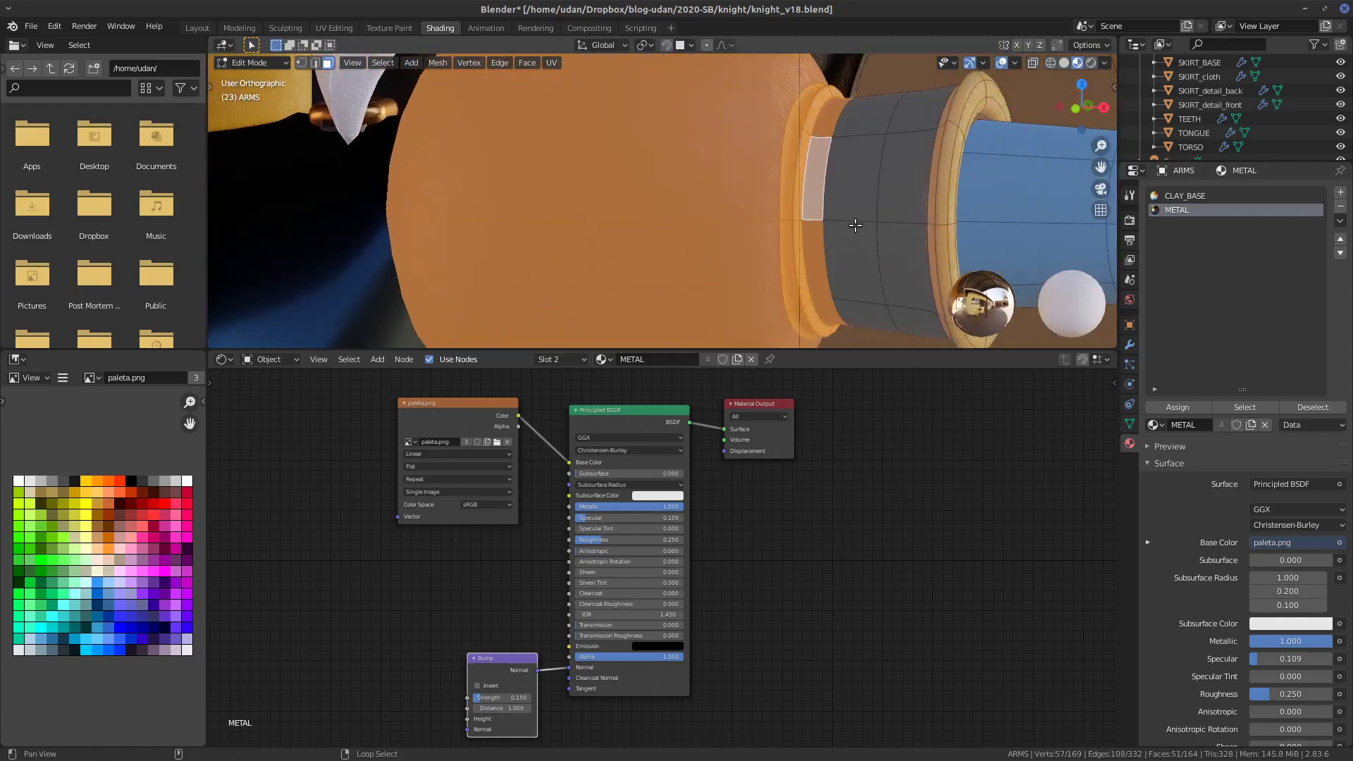
# - Add the dark cuff and its outer golden rim loops, up to the blue arm, to the face selection
pyautogui.keyDown('alt'); pyautogui.keyDown('shift'); pyautogui.click(900, 217); pyautogui.keyUp('shift'); pyautogui.keyUp('alt')
pyautogui.keyDown('alt'); pyautogui.keyDown('shift'); pyautogui.click(941, 224); pyautogui.keyUp('shift'); pyautogui.keyUp('alt')
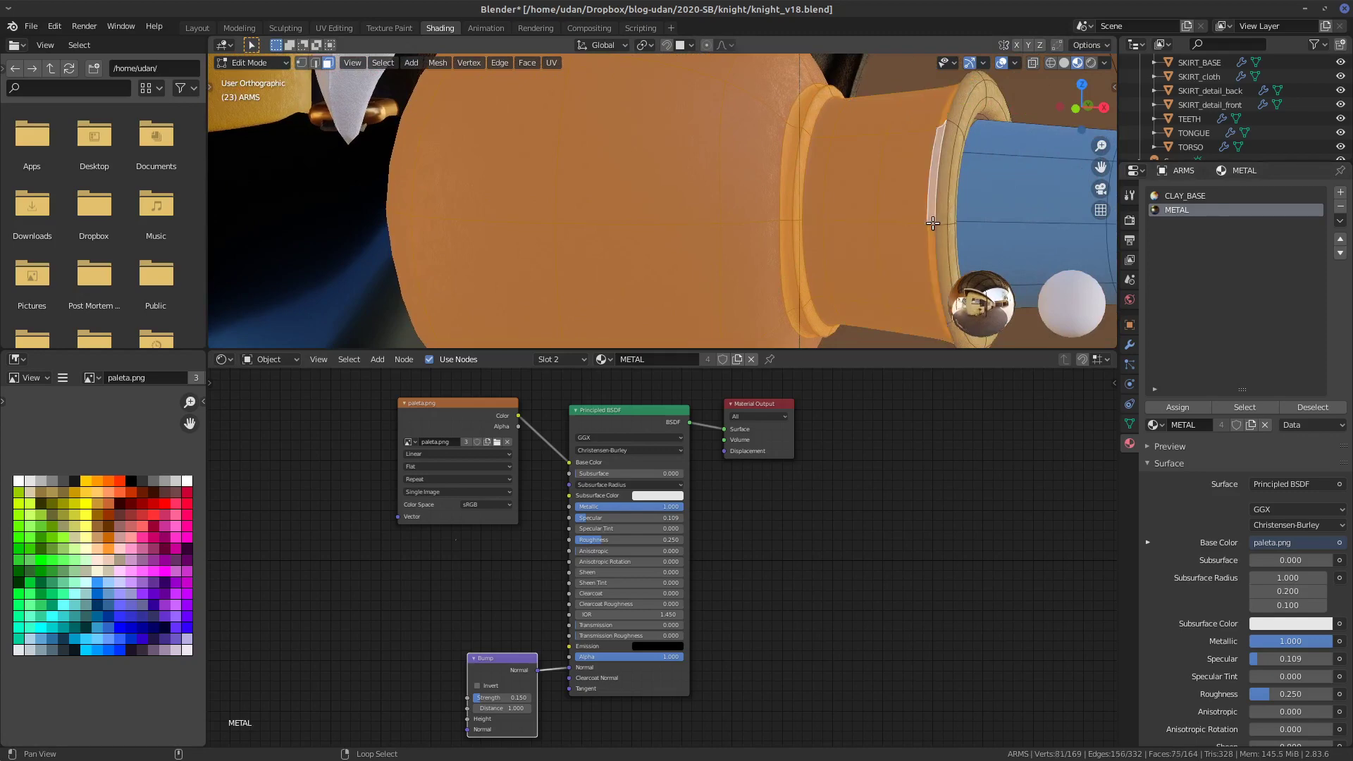
pyautogui.moveTo(949, 223); pyautogui.dragTo(872, 201, button='middle')
pyautogui.keyDown('alt'); pyautogui.keyDown('shift'); pyautogui.click(706, 154); pyautogui.keyUp('shift'); pyautogui.keyUp('alt')
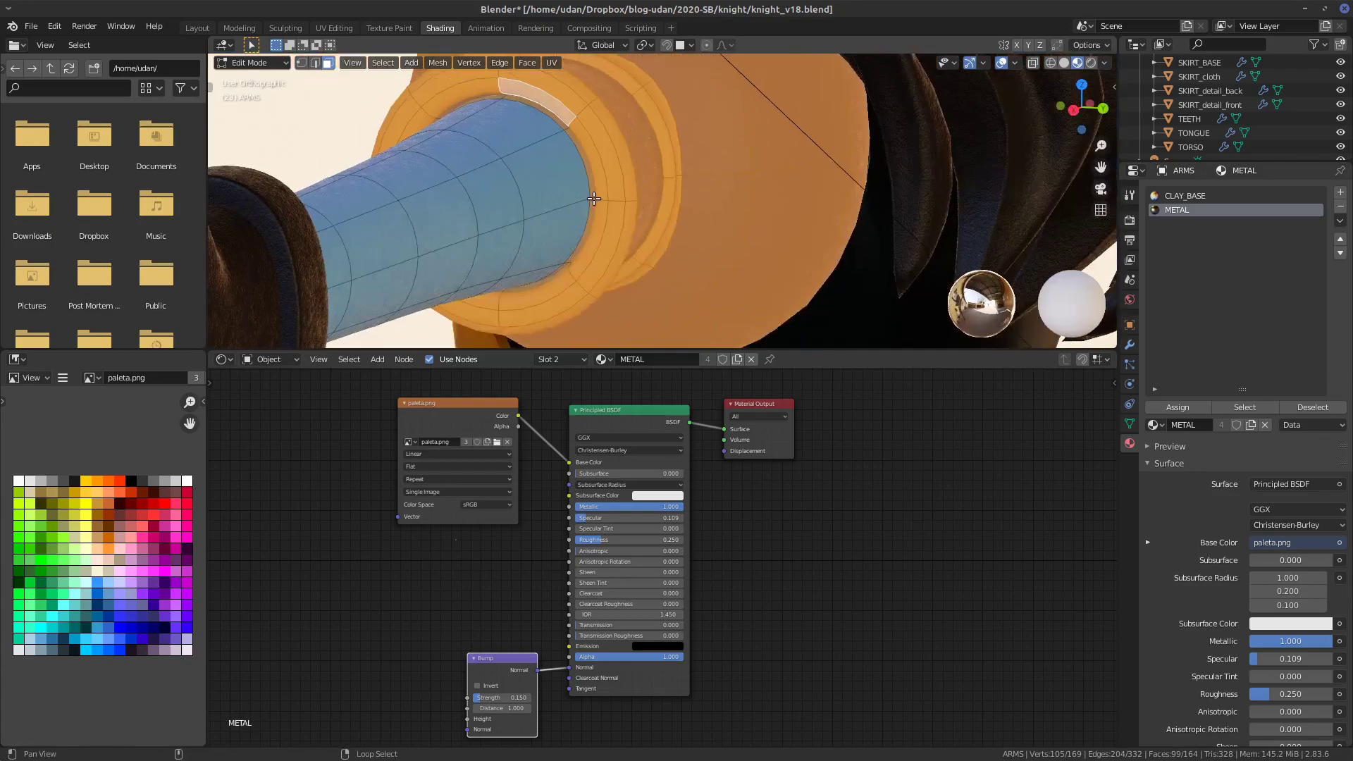
pyautogui.keyDown('alt'); pyautogui.keyDown('shift'); pyautogui.click(595, 199); pyautogui.keyUp('shift'); pyautogui.keyUp('alt')
pyautogui.moveTo(599, 212); pyautogui.dragTo(895, 221, button='middle')
pyautogui.scroll(-3, 903, 221)
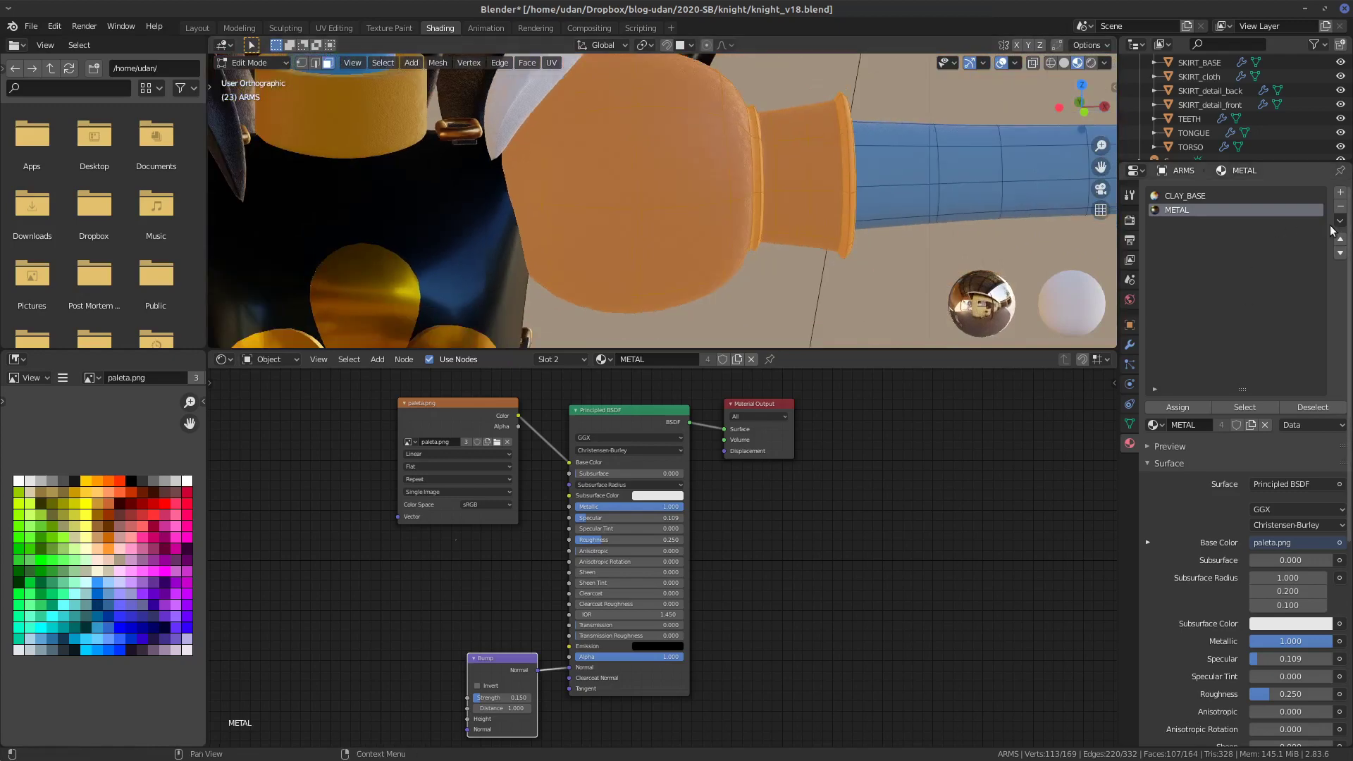
# - Assign METAL to the selected arm armour faces and shift the Bump node farther from the Principled BSDF in Object Mode
pyautogui.click(1185, 409)
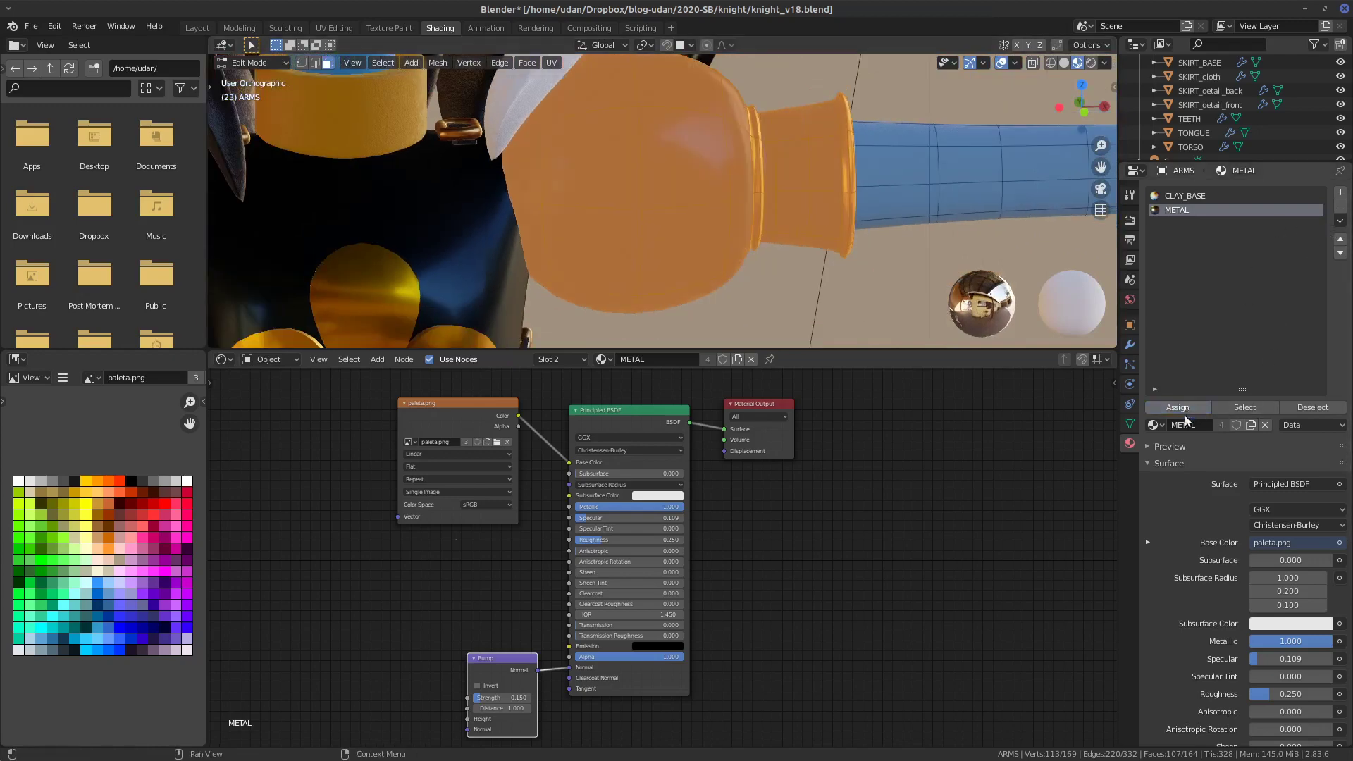
pyautogui.press('Tab')
pyautogui.moveTo(814, 260); pyautogui.dragTo(856, 280, button='middle')
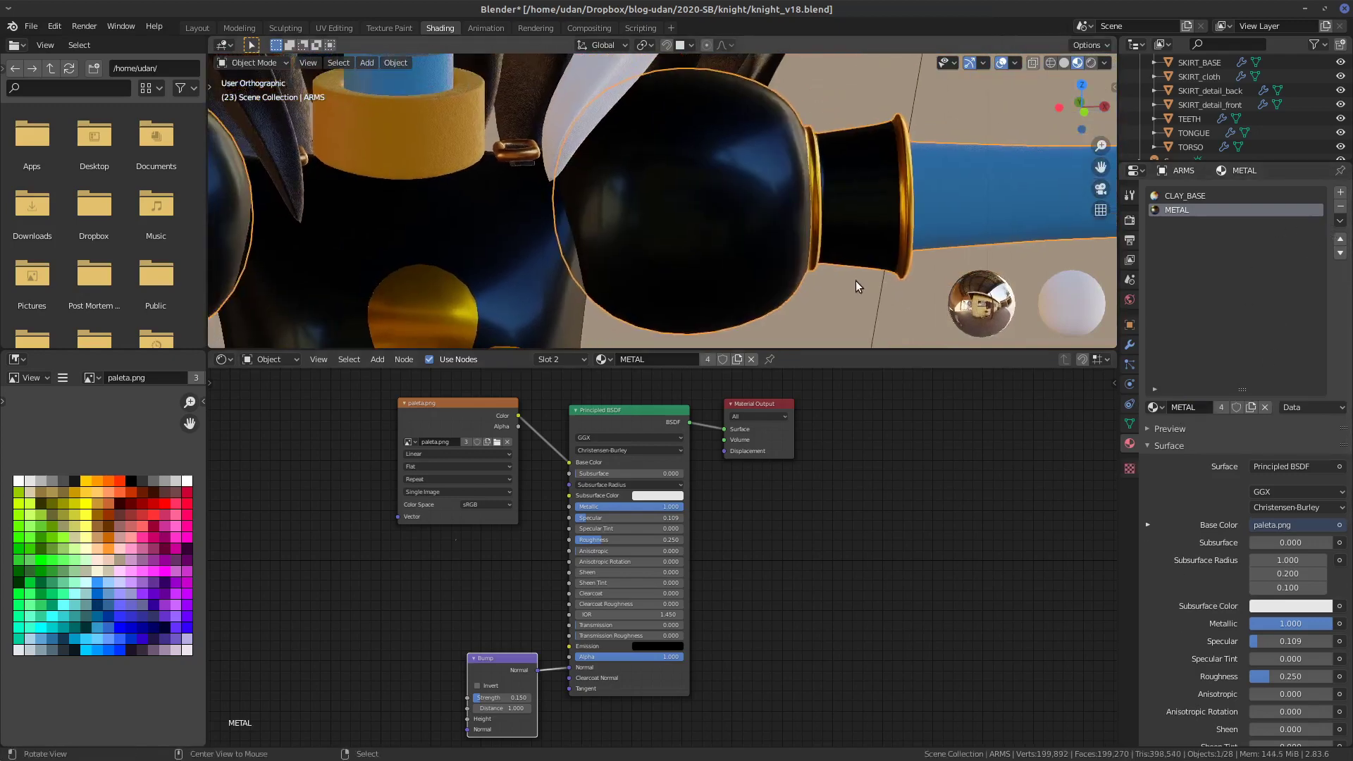
pyautogui.scroll(-6, 855, 282)
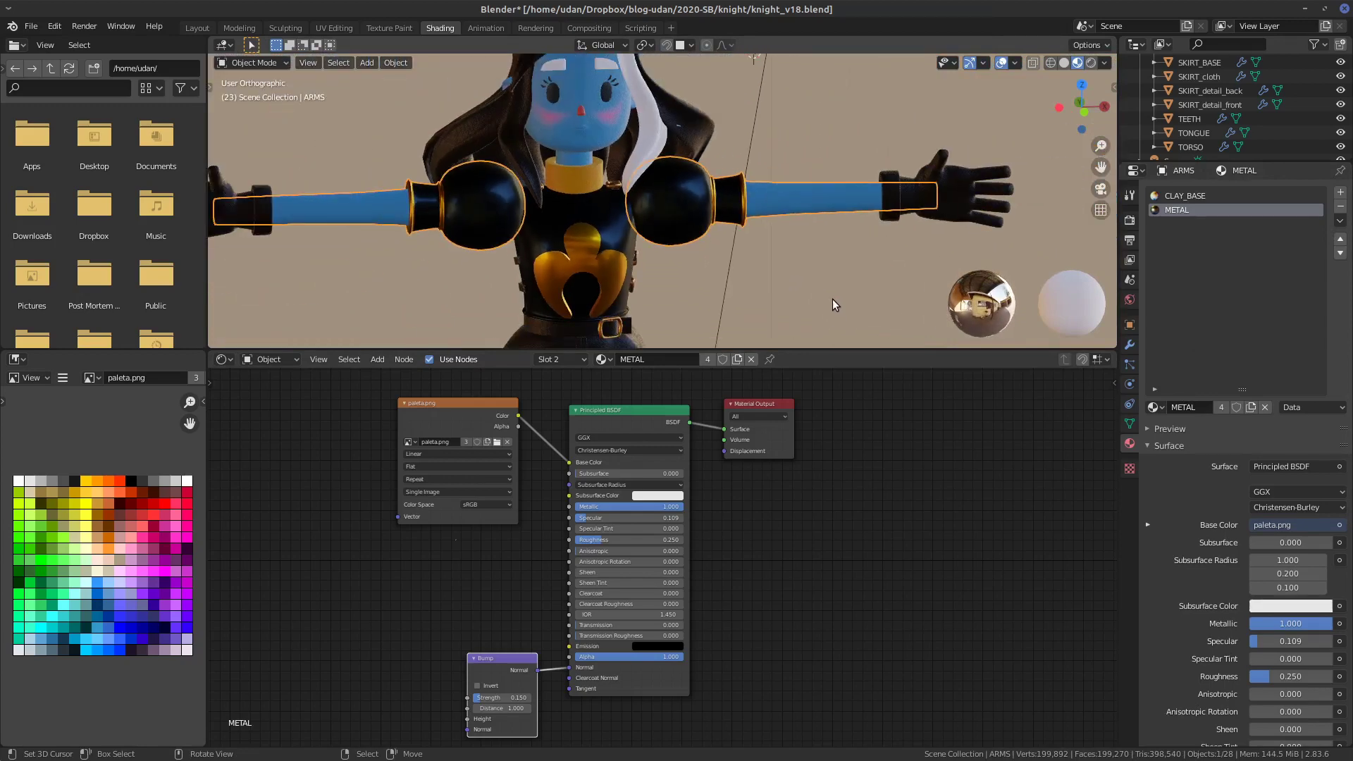
pyautogui.press('KP_1')
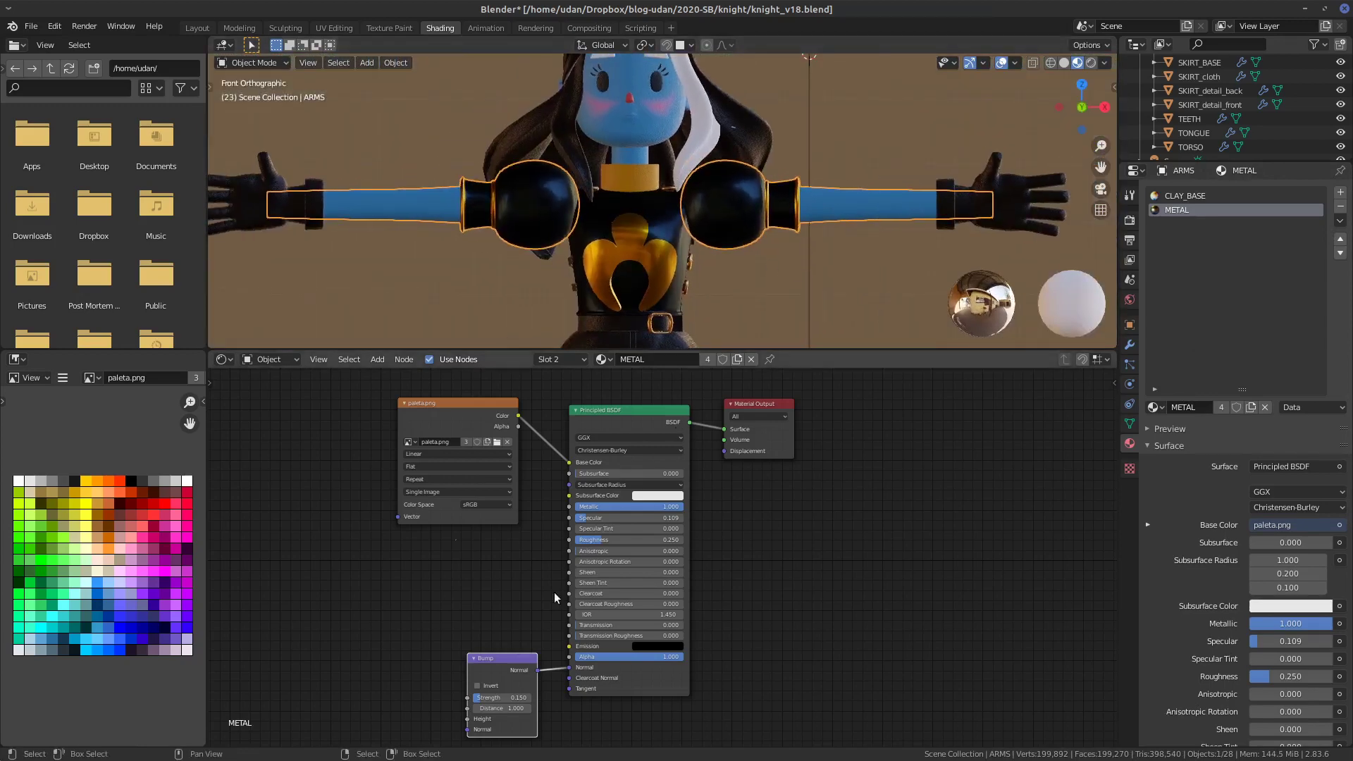
pyautogui.moveTo(521, 659); pyautogui.dragTo(497, 659)
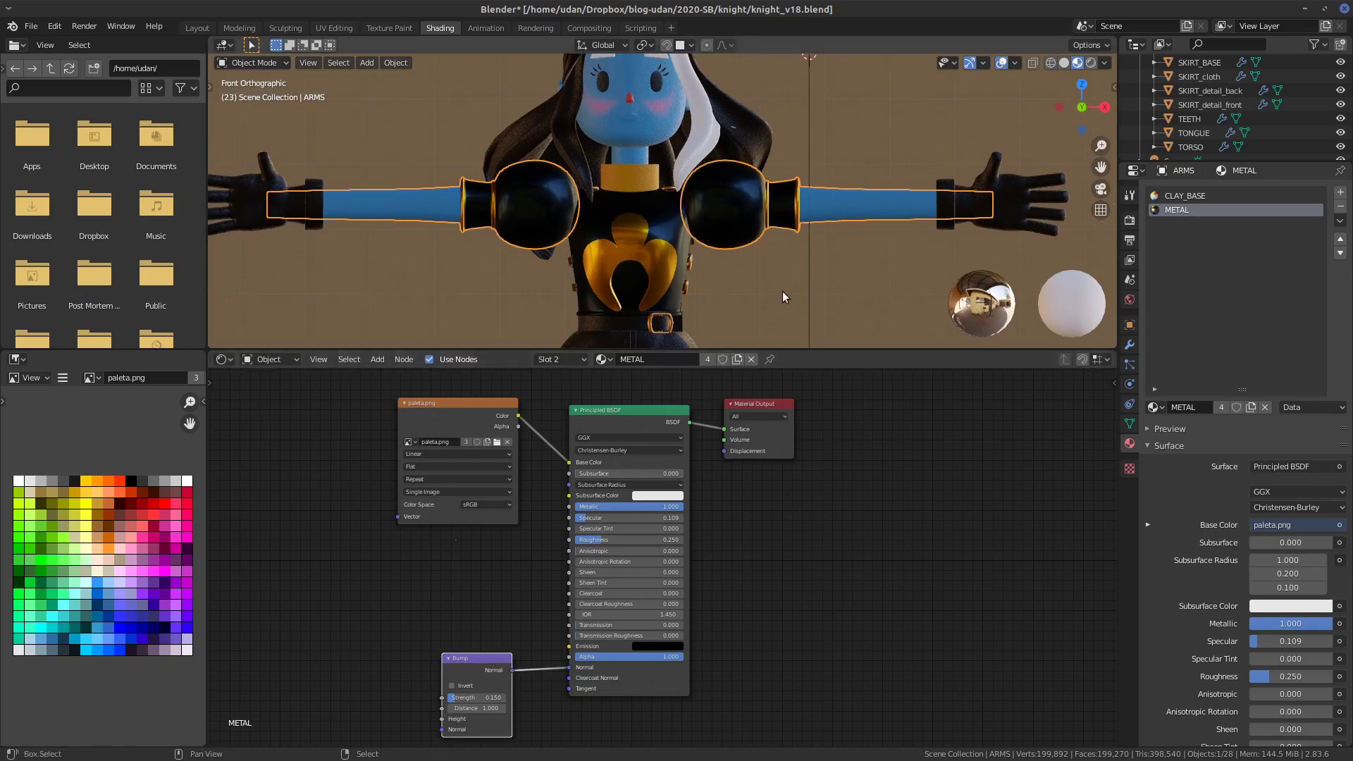
# - Add a vertex color layer to the HAIR fringe and to the long HAIR.005 strand beside the face
pyautogui.keyDown('shift'); pyautogui.moveTo(769, 157); pyautogui.dragTo(766, 285, button='middle'); pyautogui.keyUp('shift')
pyautogui.moveTo(765, 224); pyautogui.dragTo(714, 226, button='middle')
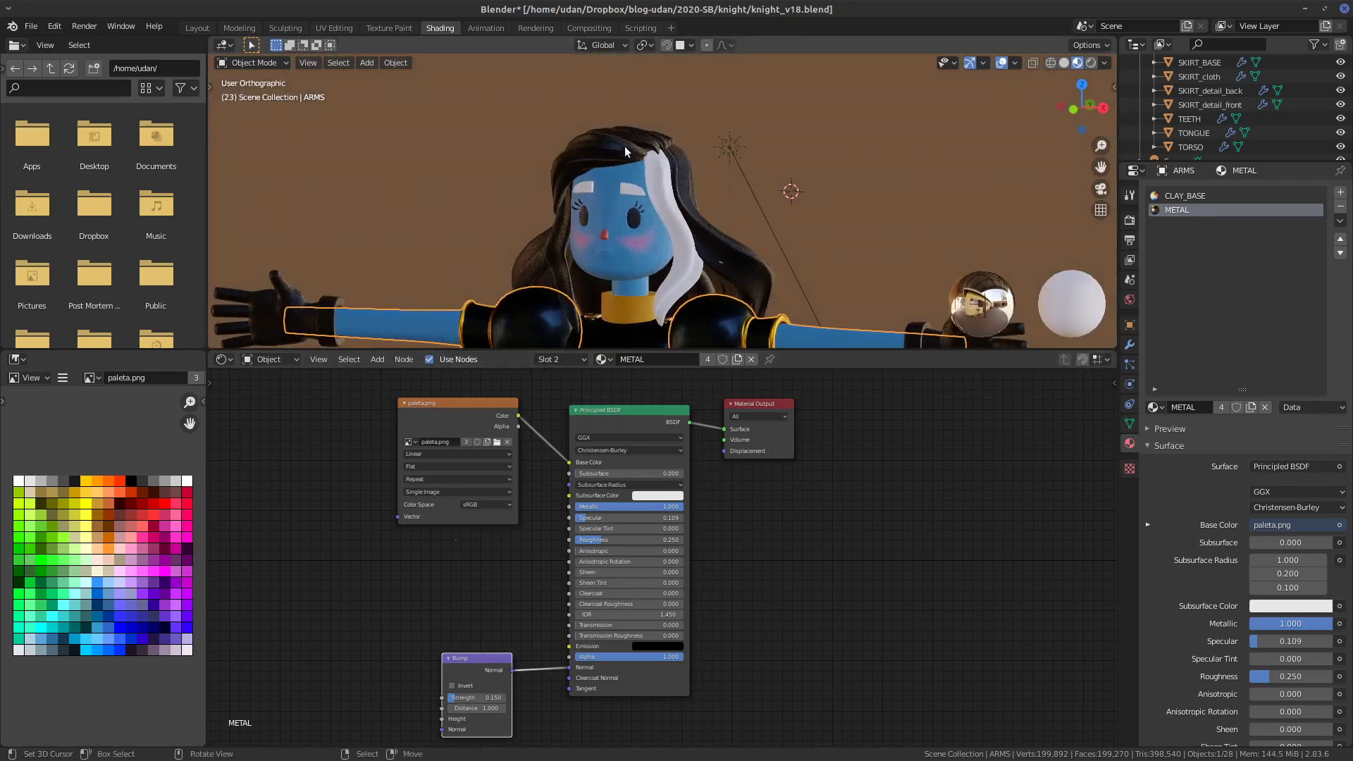
pyautogui.click(624, 146)
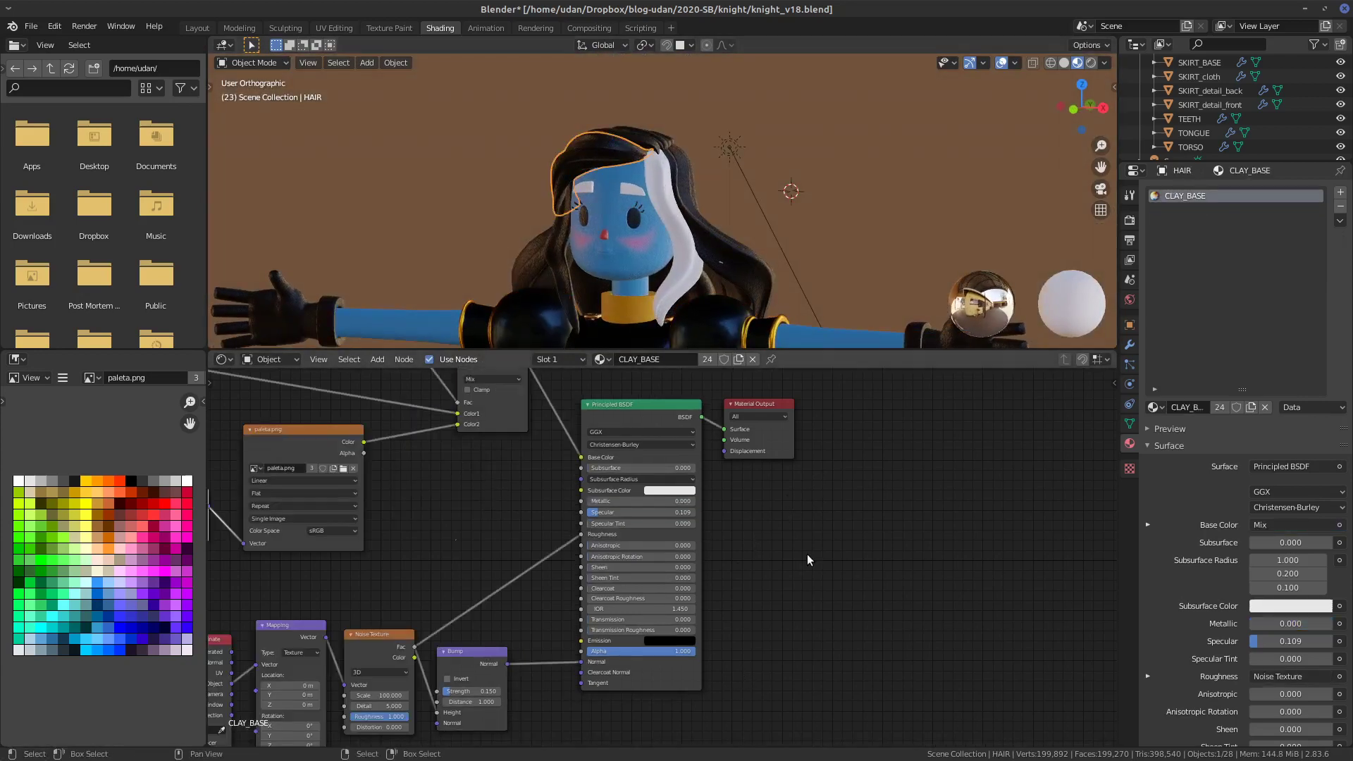
pyautogui.moveTo(808, 559); pyautogui.dragTo(839, 562, button='middle')
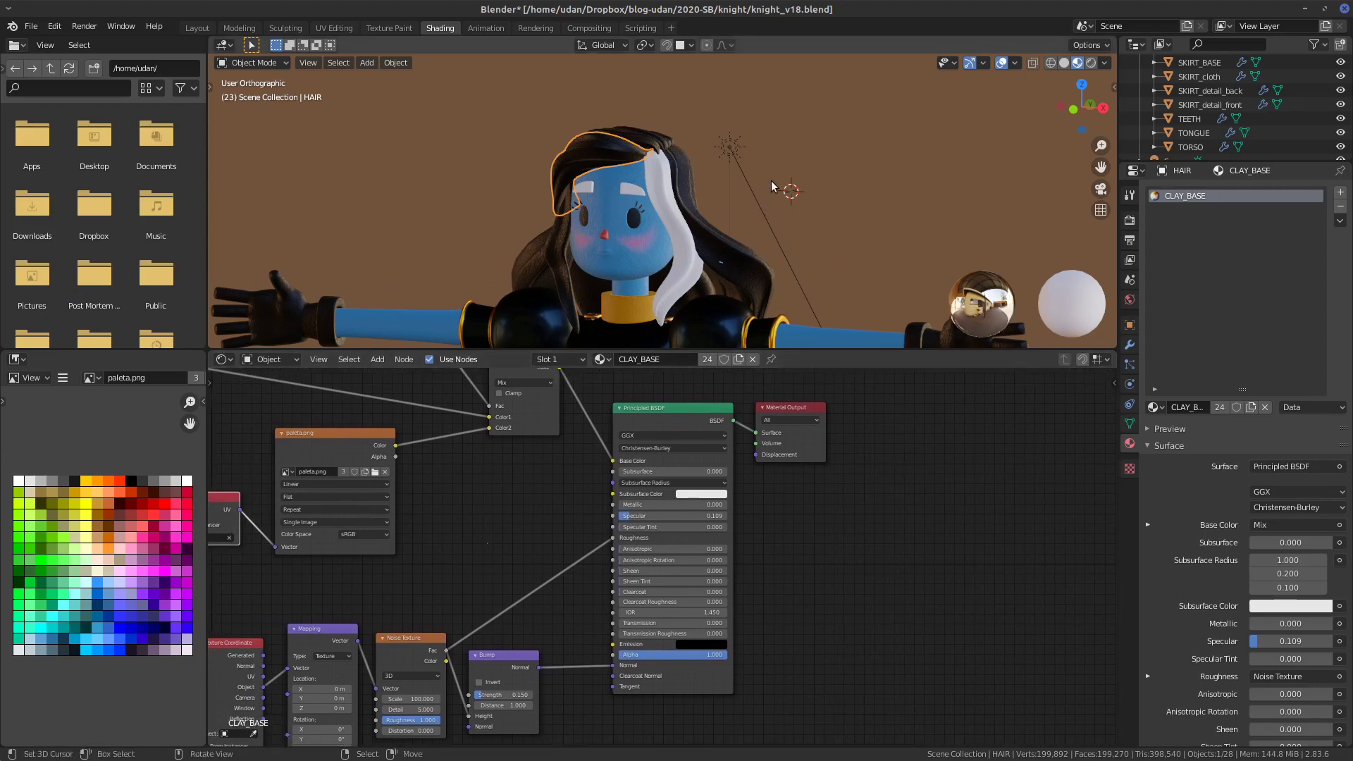
pyautogui.click(690, 250)
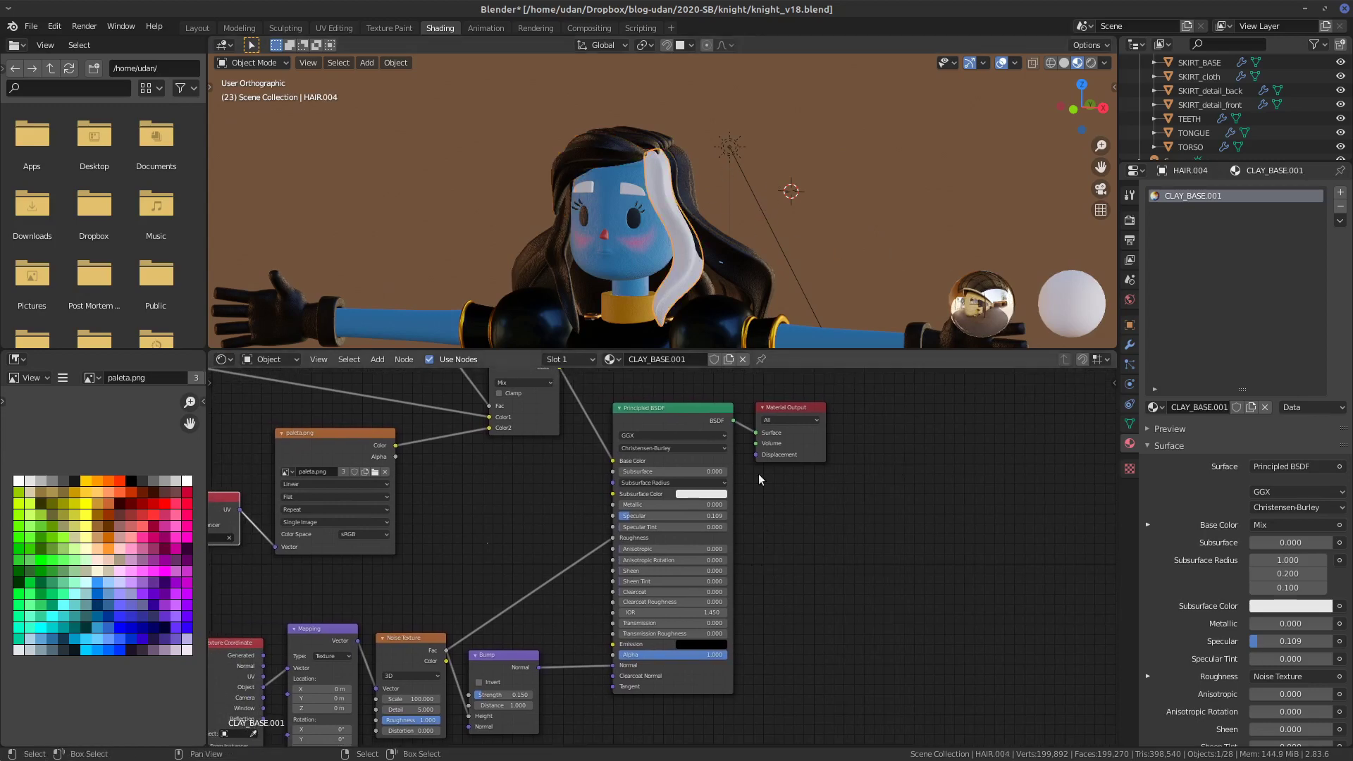
pyautogui.click(607, 145)
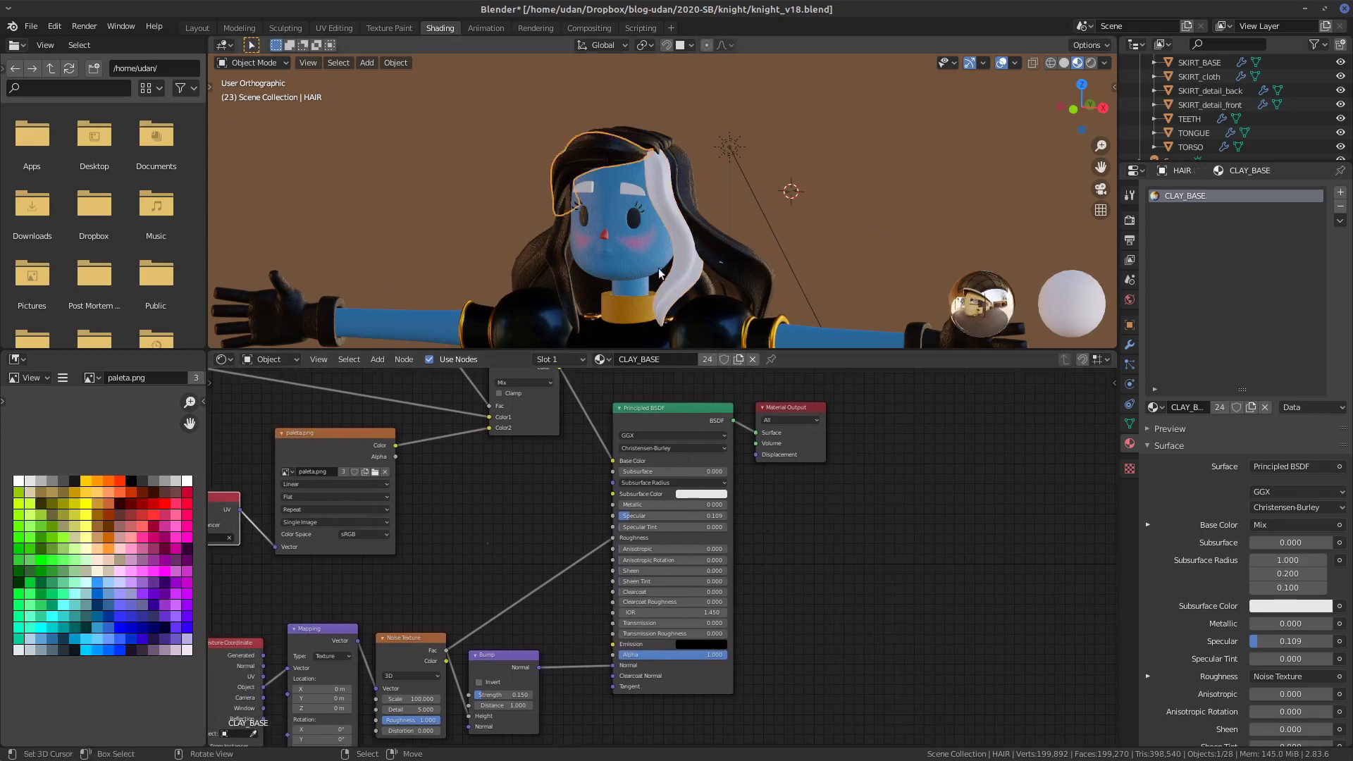
pyautogui.click(1130, 423)
pyautogui.click(1341, 422)
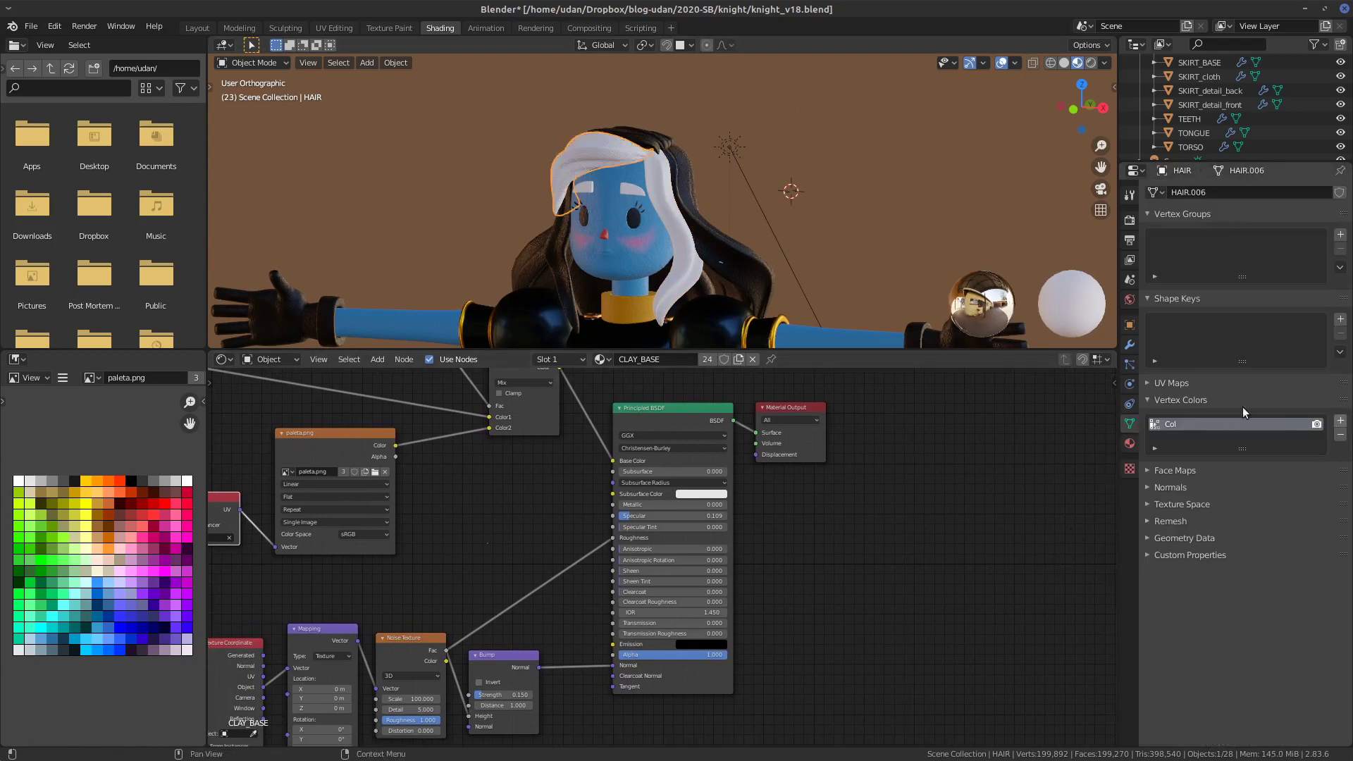
pyautogui.click(562, 257)
pyautogui.click(1340, 421)
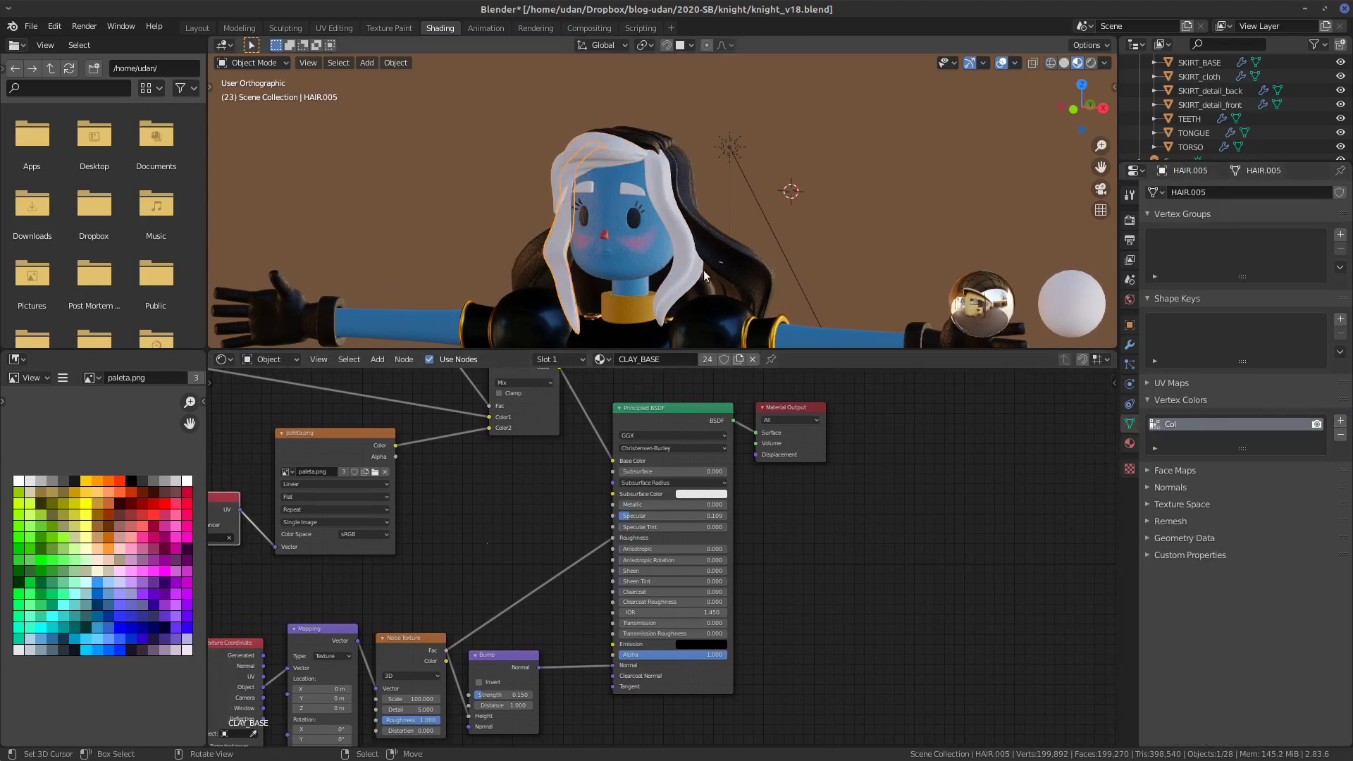
# - Add a vertex color layer to the remaining dark hair pieces, including HAIR.002 and the long HAIR.003 piece on the side of the head
pyautogui.click(715, 270)
pyautogui.click(1341, 421)
pyautogui.click(706, 284)
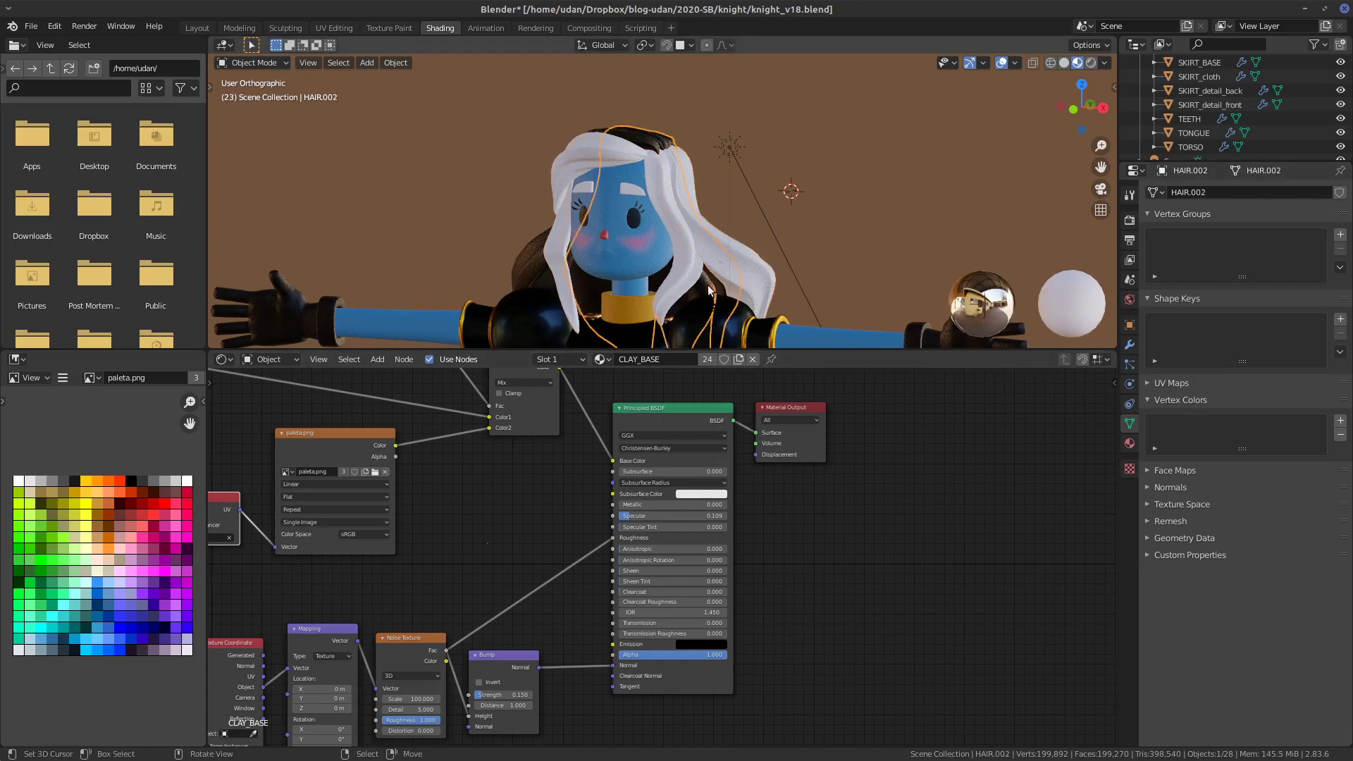
pyautogui.click(1340, 422)
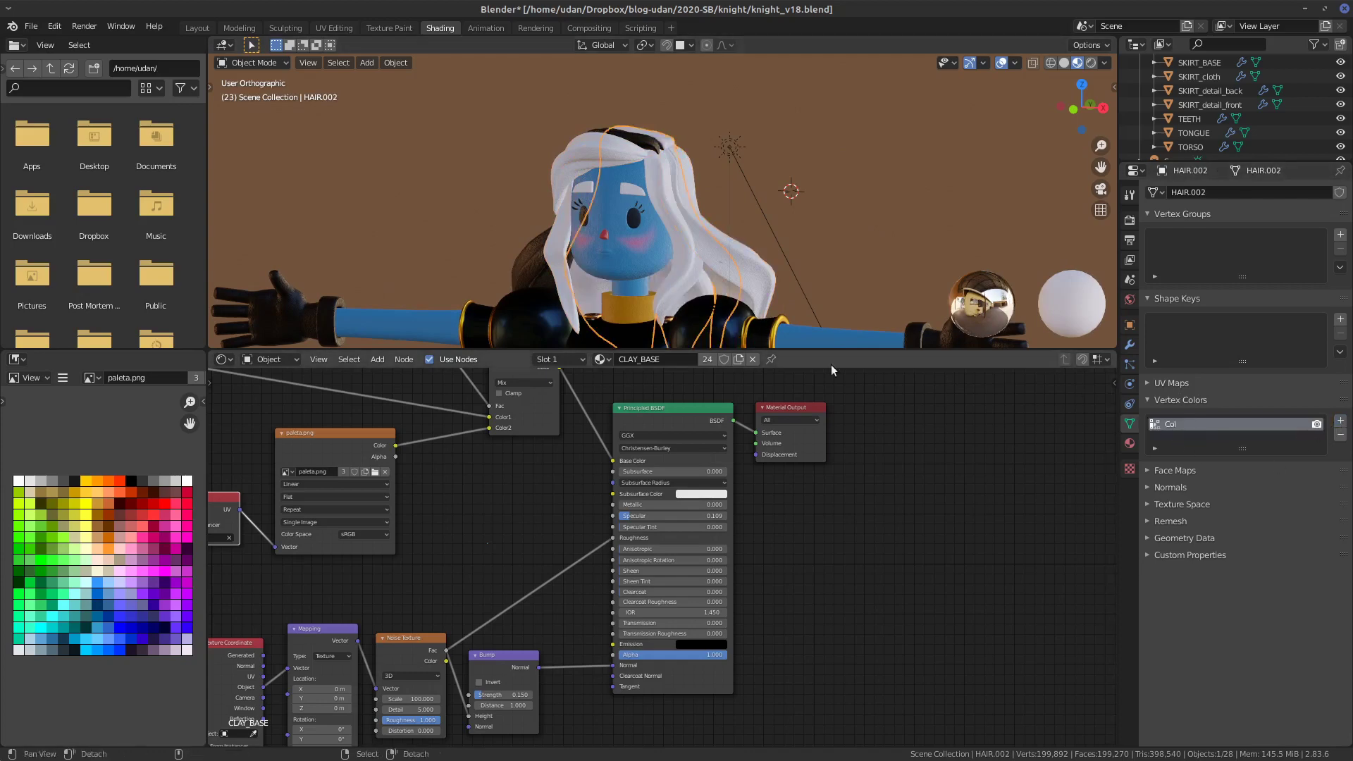
pyautogui.moveTo(846, 331); pyautogui.dragTo(916, 268, button='middle')
pyautogui.click(597, 265)
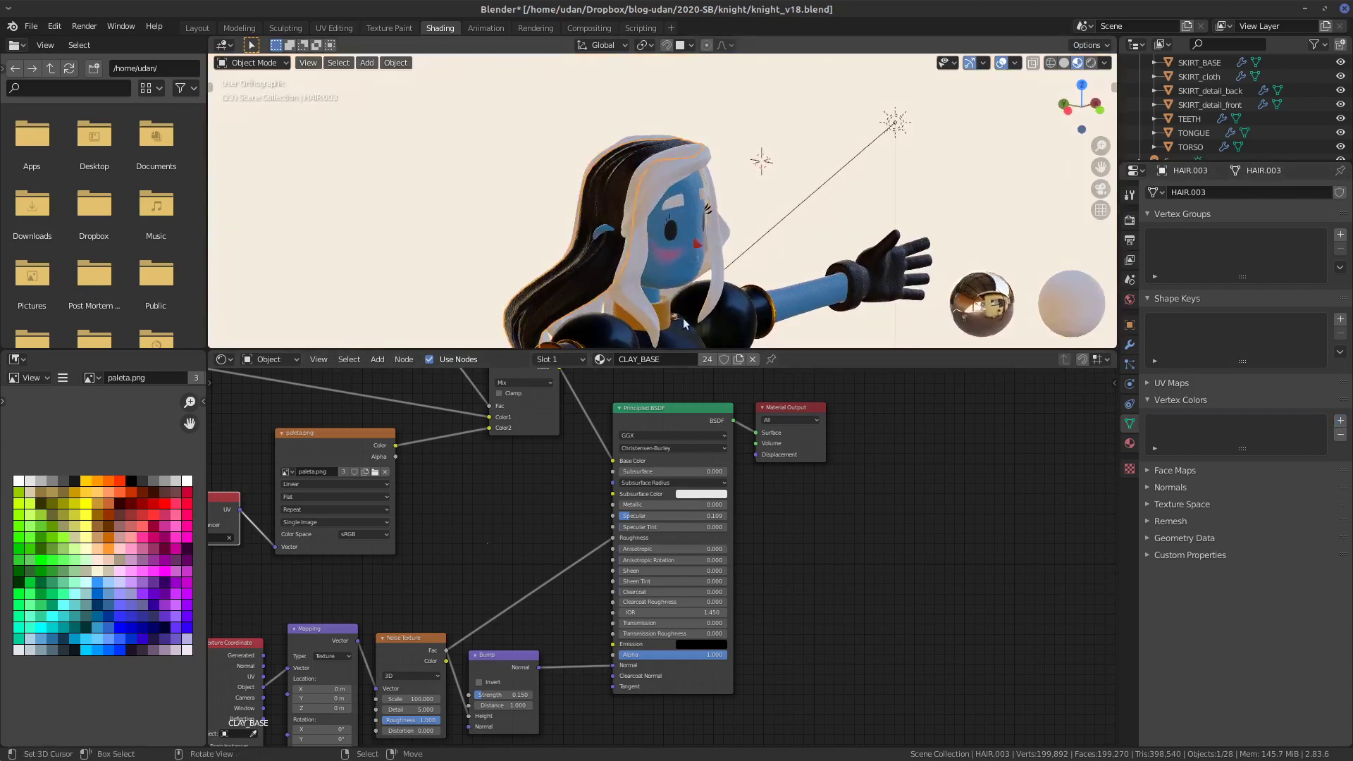
pyautogui.click(1340, 422)
# - Examine the arms, the SKIRT_cloth surface and the belt from the front and the side for parts still missing their colour
pyautogui.moveTo(806, 232); pyautogui.dragTo(716, 233, button='middle')
pyautogui.press('KP_1')
pyautogui.keyDown('shift'); pyautogui.moveTo(765, 300); pyautogui.dragTo(802, 210, button='middle'); pyautogui.keyUp('shift')
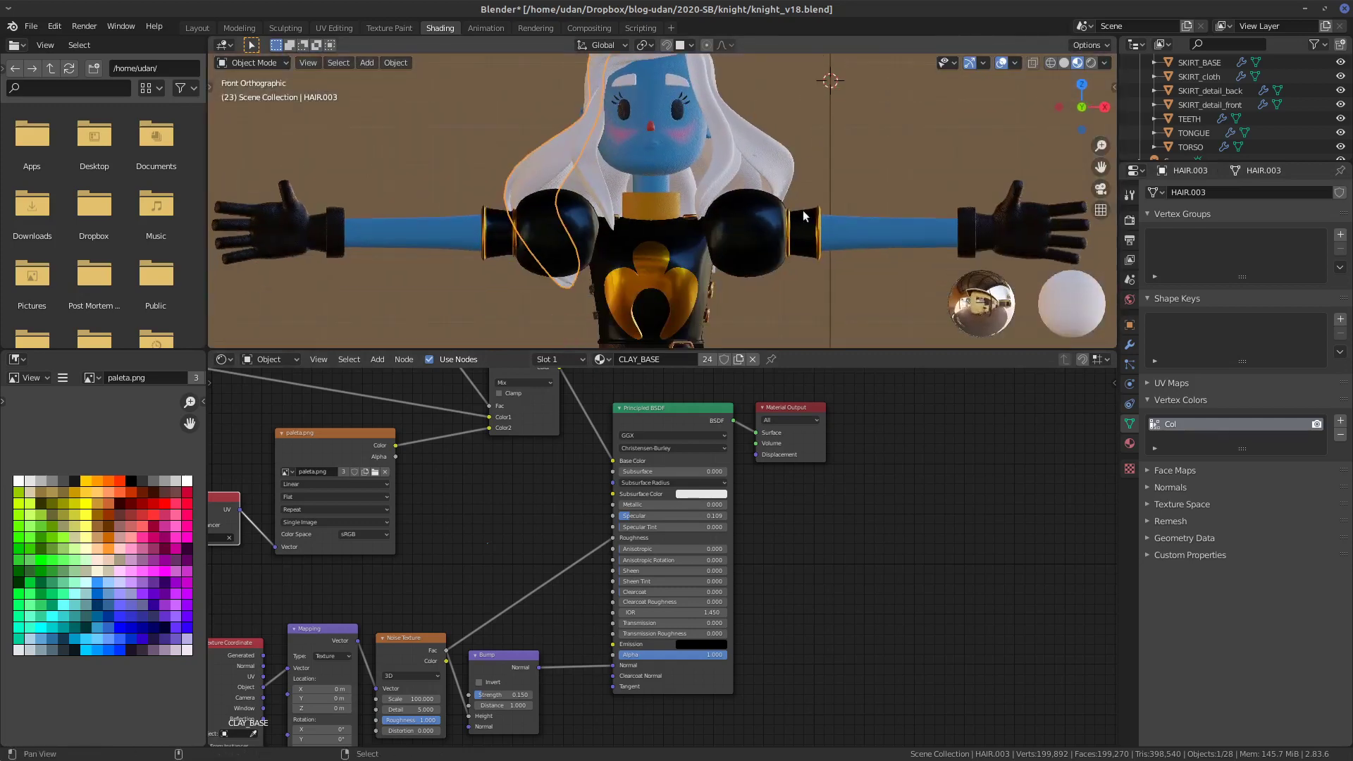
pyautogui.moveTo(808, 308)
pyautogui.keyDown('shift'); pyautogui.mouseDown(button='middle')
pyautogui.moveTo(810, 226)
pyautogui.moveTo(679, 262)
pyautogui.moveTo(764, 210)
pyautogui.moveTo(726, 241)
pyautogui.mouseUp(button='middle'); pyautogui.keyUp('shift')
pyautogui.click(725, 241)
pyautogui.scroll(4, 737, 241)
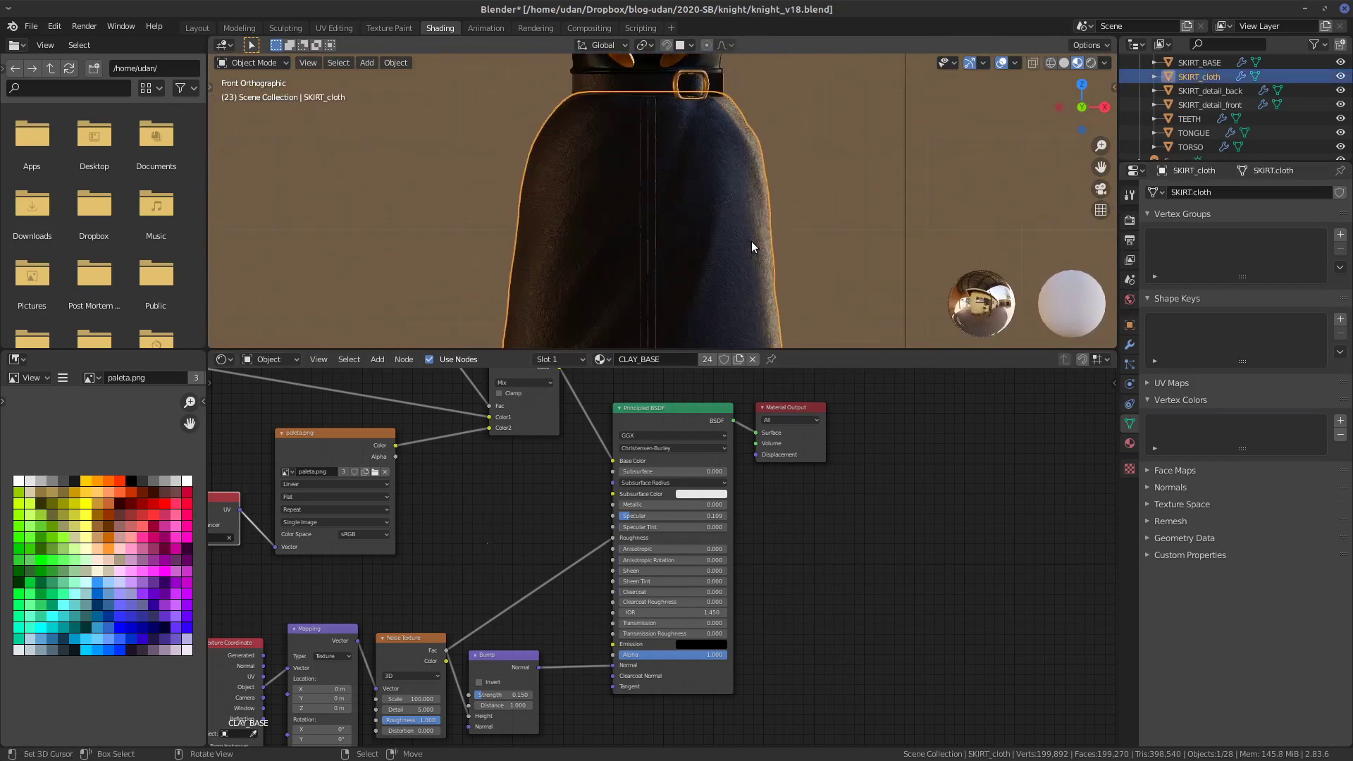
pyautogui.scroll(-4, 850, 240)
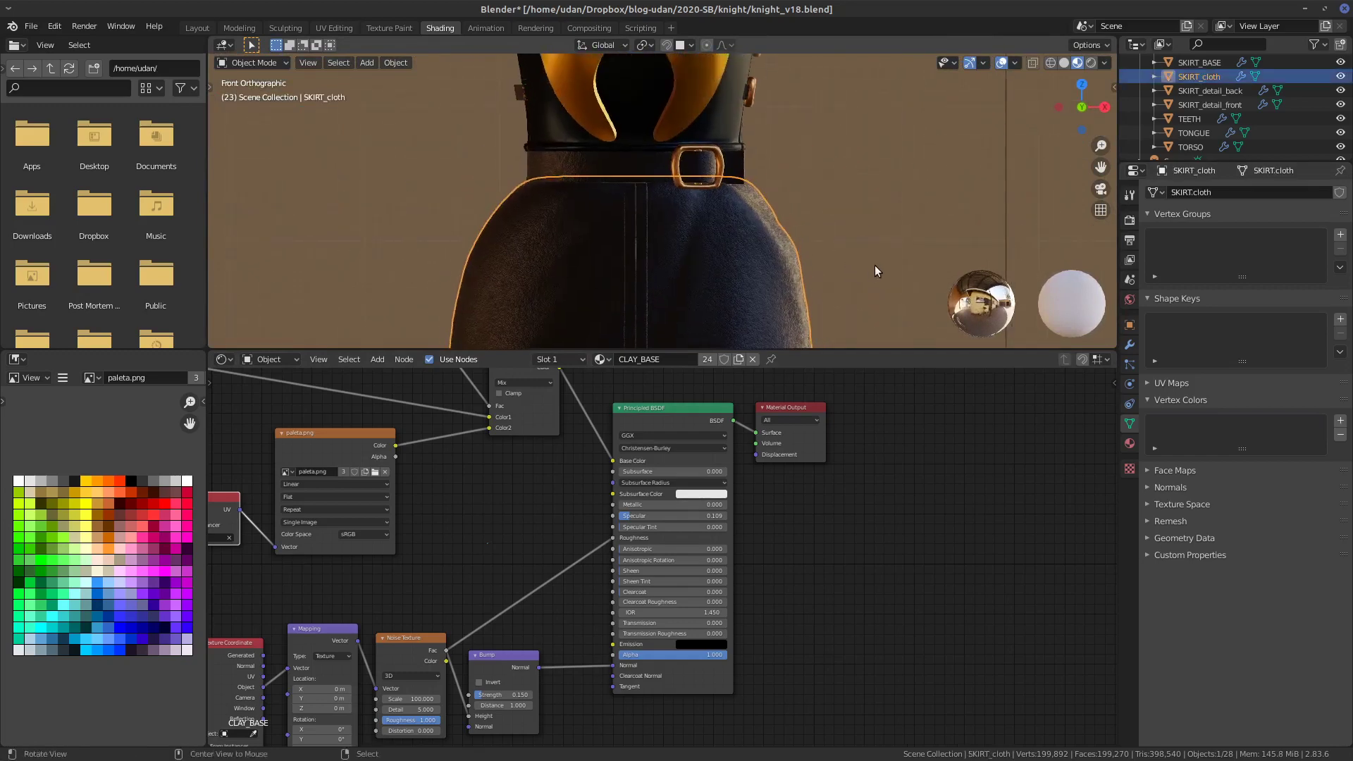
pyautogui.moveTo(874, 265); pyautogui.dragTo(789, 234, button='middle')
pyautogui.scroll(4, 794, 225)
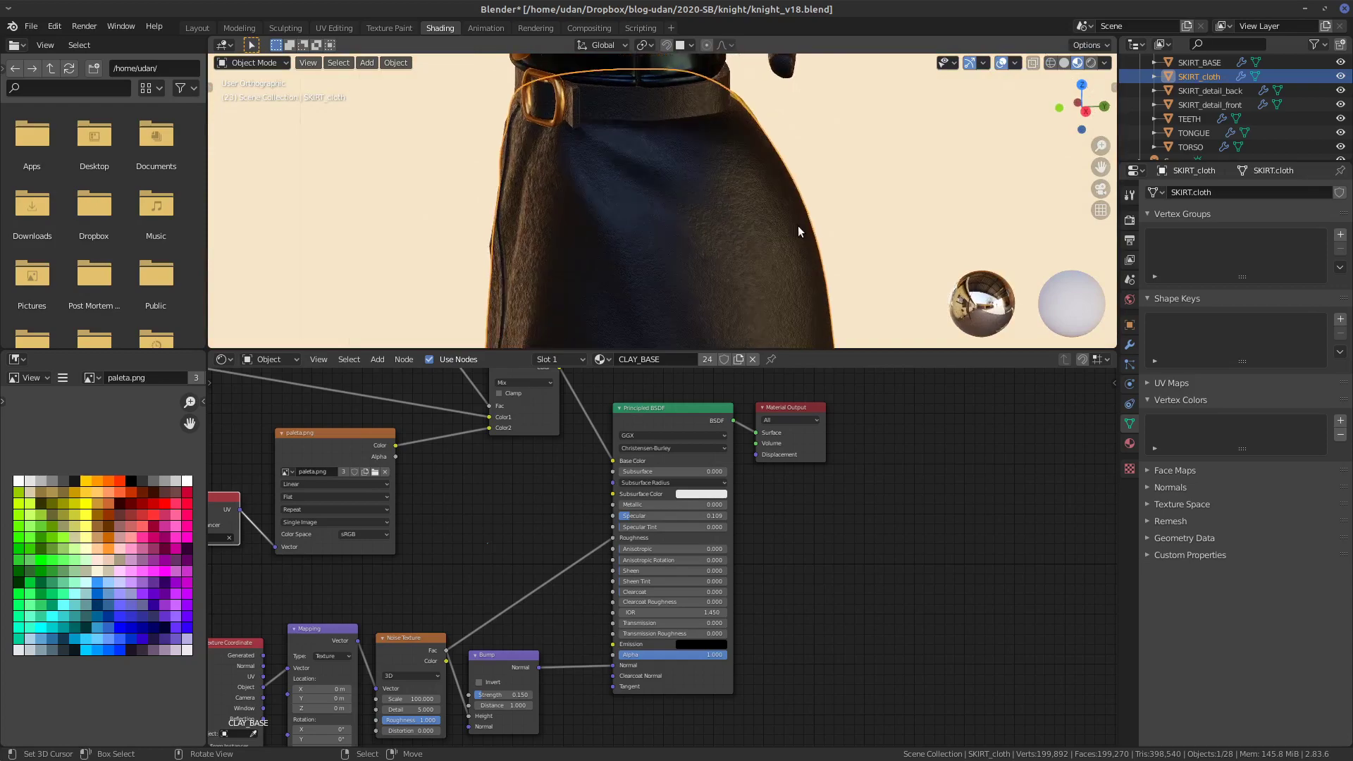
pyautogui.keyDown('alt'); pyautogui.moveTo(819, 234); pyautogui.dragTo(776, 285, button='middle'); pyautogui.keyUp('alt')
pyautogui.press('KP_1')
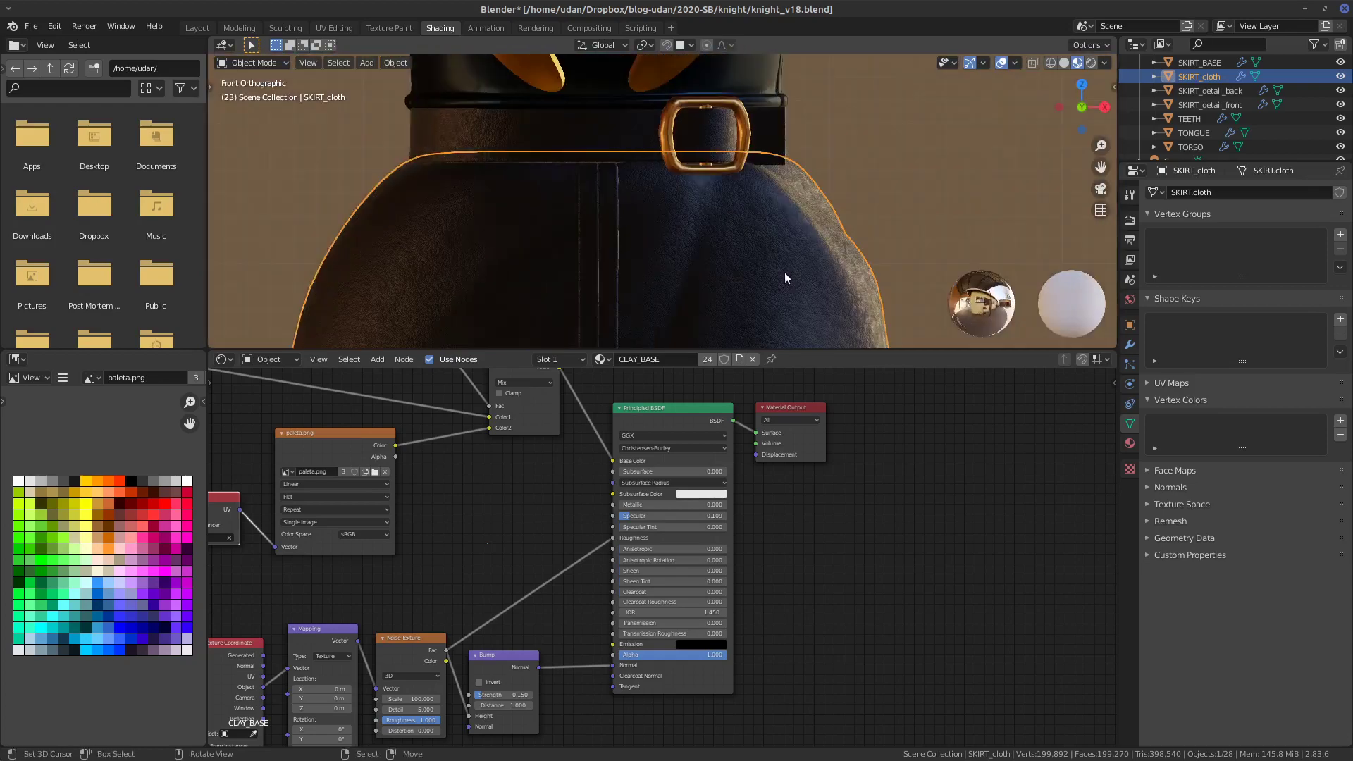
pyautogui.scroll(-3, 788, 271)
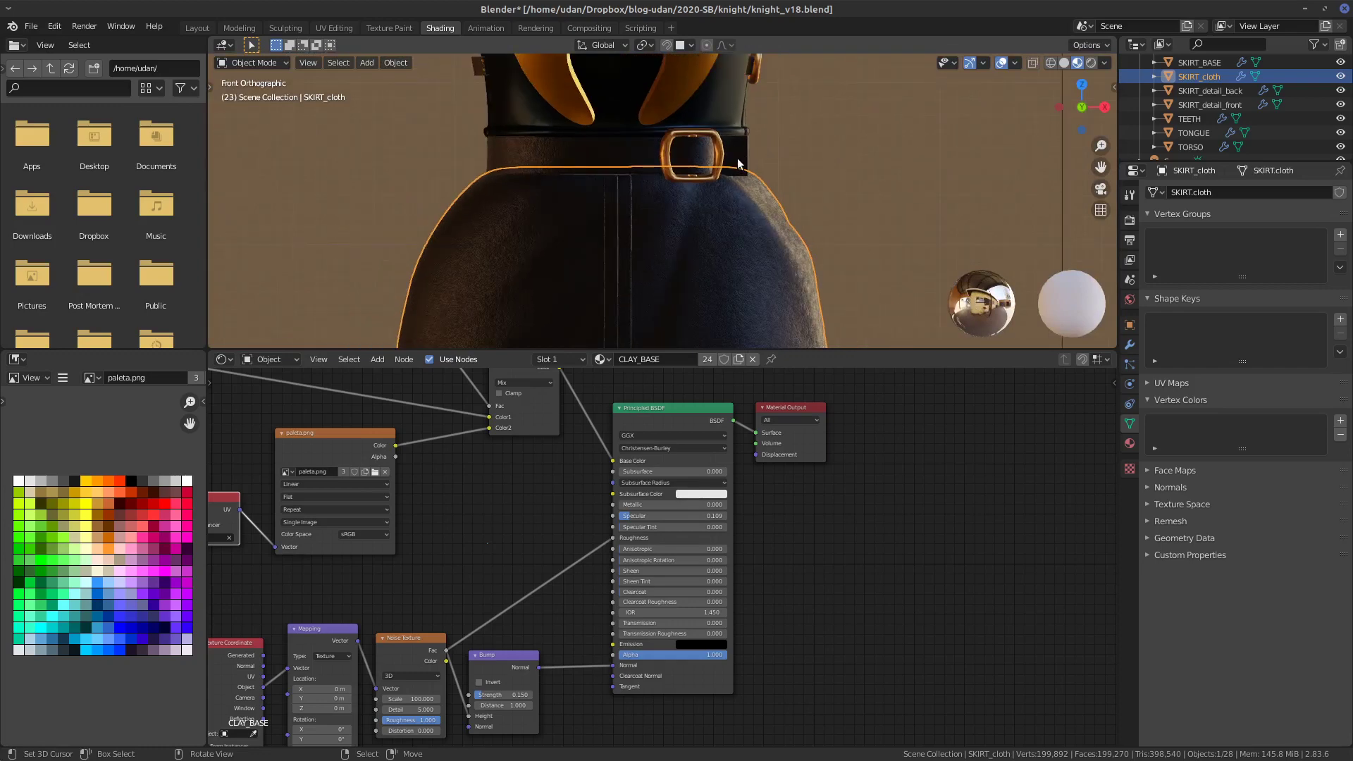
pyautogui.keyDown('shift'); pyautogui.moveTo(809, 178); pyautogui.dragTo(827, 150, button='middle'); pyautogui.keyUp('shift')
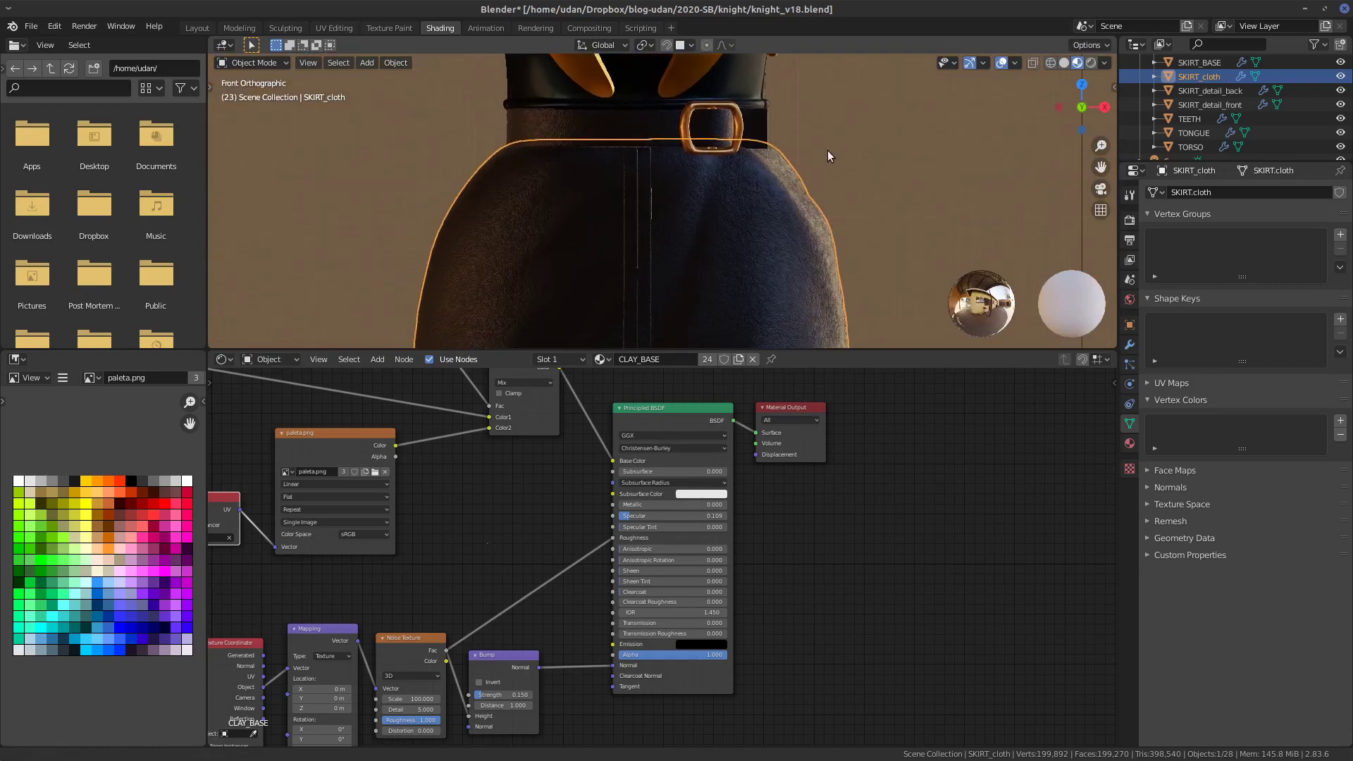
# - Add a vertex color layer to the BELT, to SKIRT_cloth and to the SKIRT_detail_front strip
pyautogui.rightClick(768, 135)
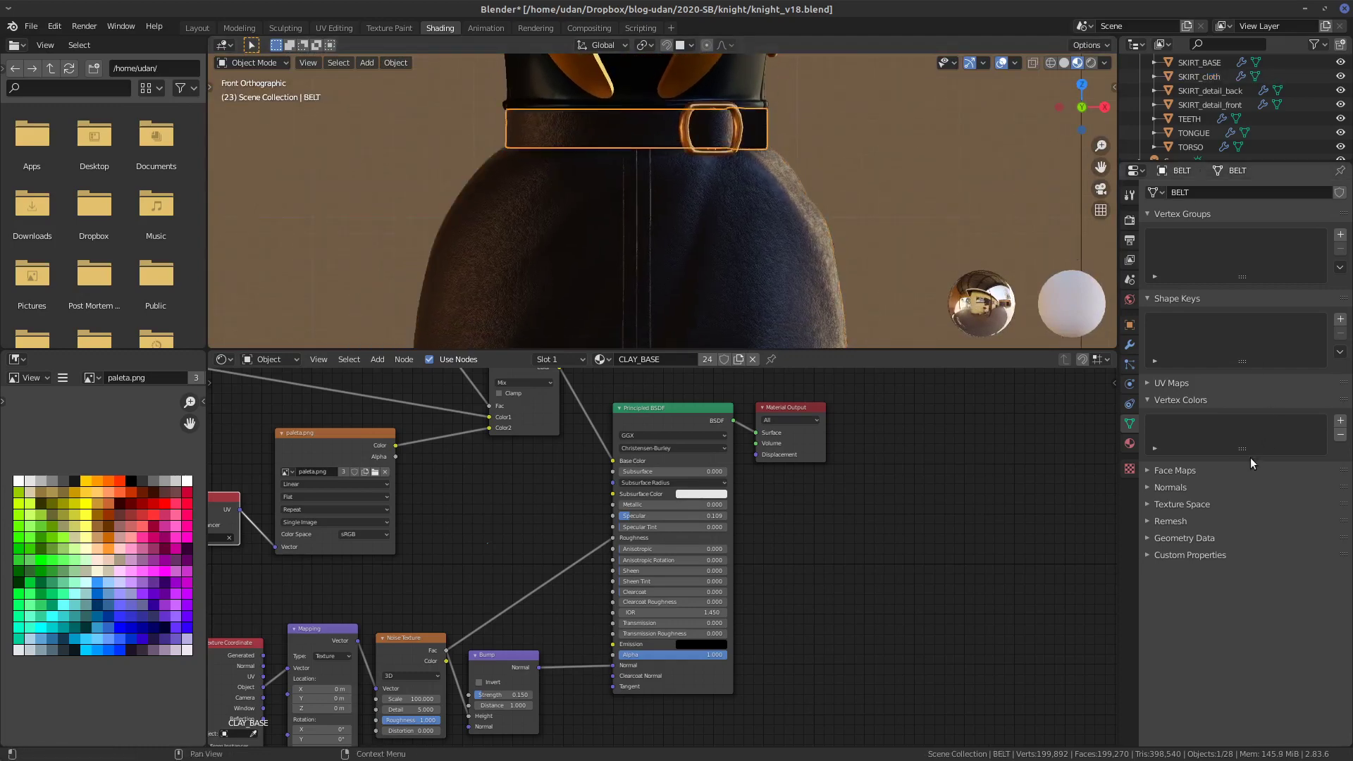
pyautogui.click(1341, 421)
pyautogui.click(793, 255)
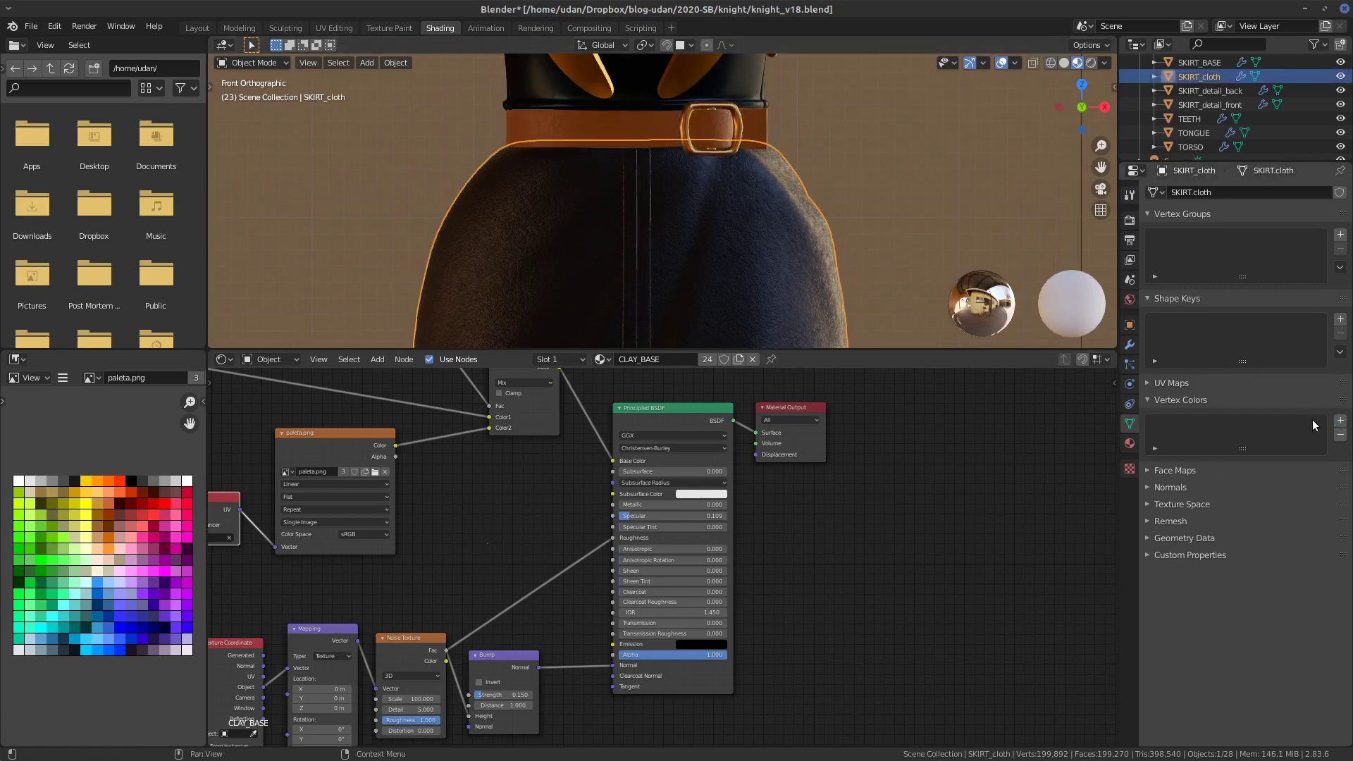
pyautogui.click(1340, 421)
pyautogui.click(652, 264)
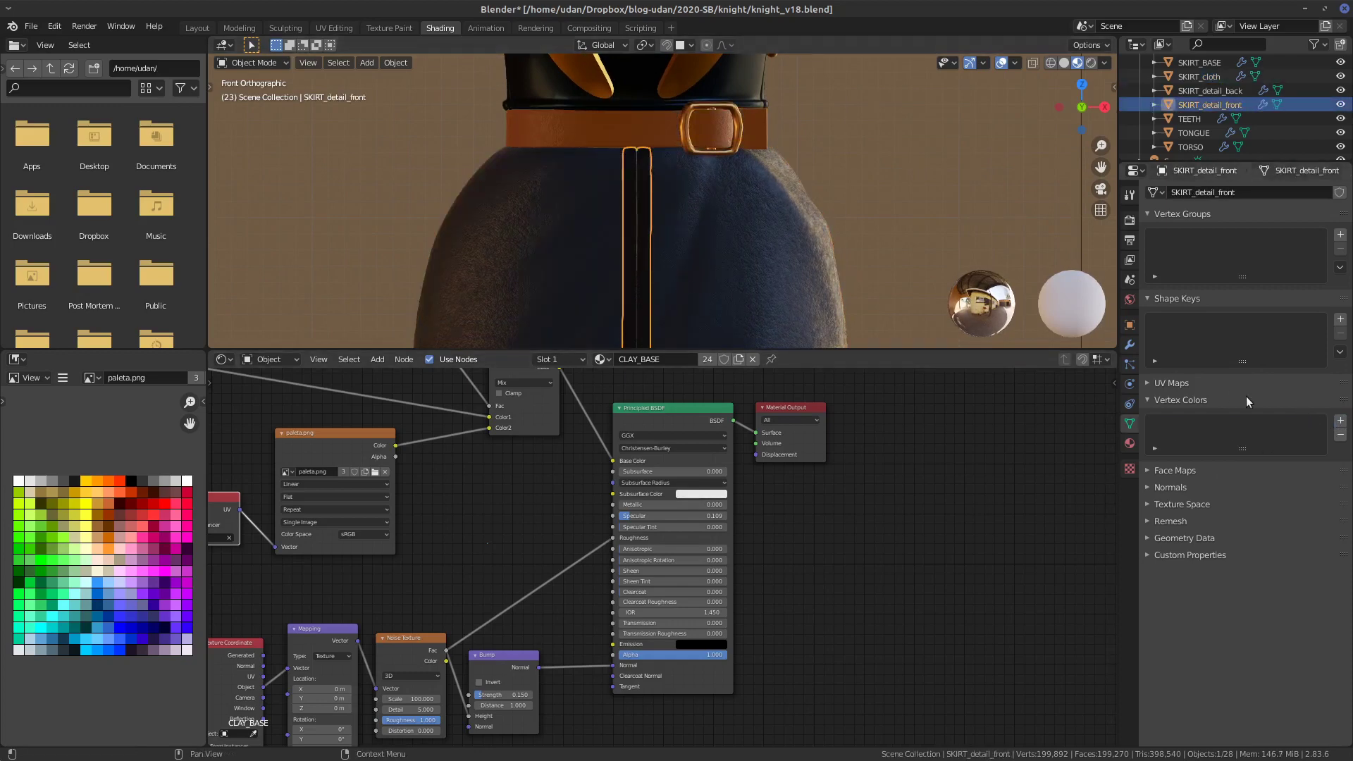
pyautogui.click(1345, 422)
# - Switch the material of the SKIRT_detail_front strip and the SKIRT_BASE hem to METAL
pyautogui.keyDown('shift'); pyautogui.moveTo(804, 249); pyautogui.dragTo(856, 77, button='middle'); pyautogui.keyUp('shift')
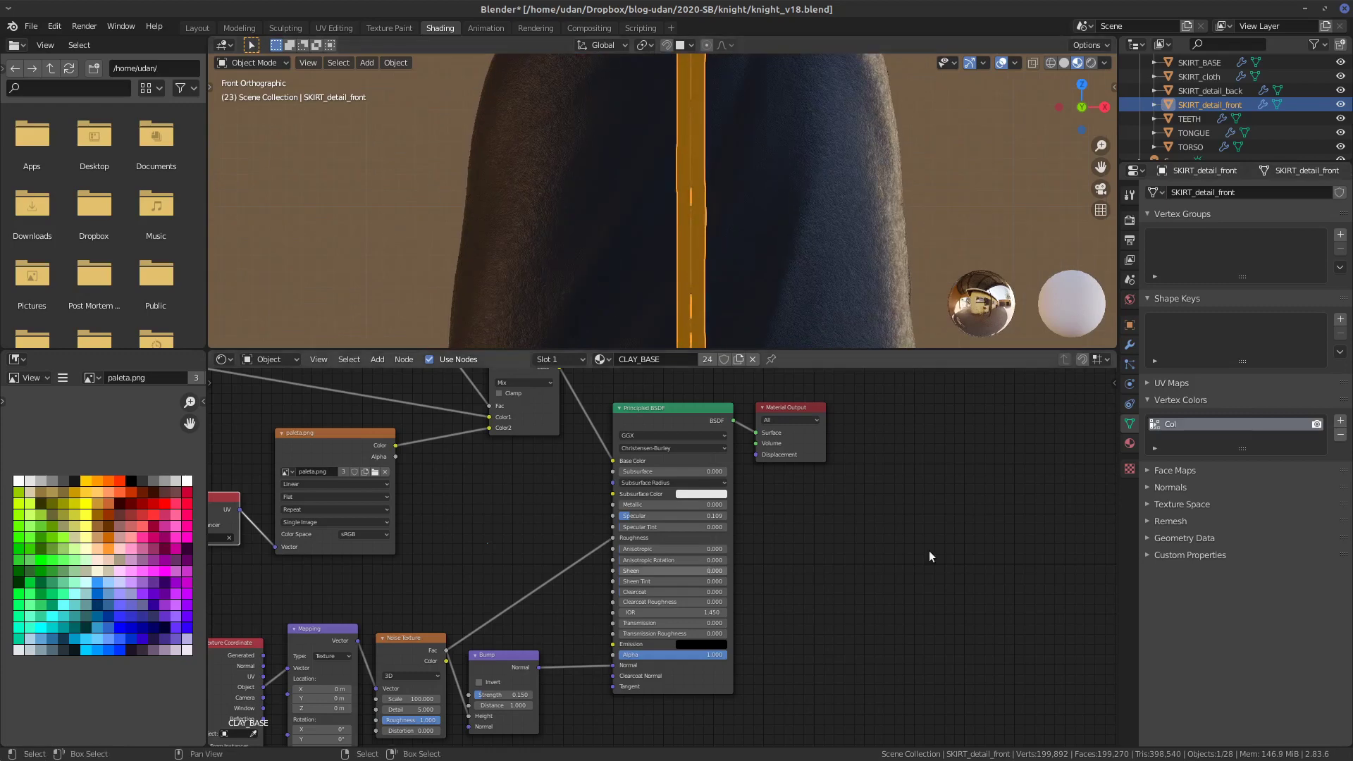
pyautogui.click(1130, 444)
pyautogui.click(1156, 407)
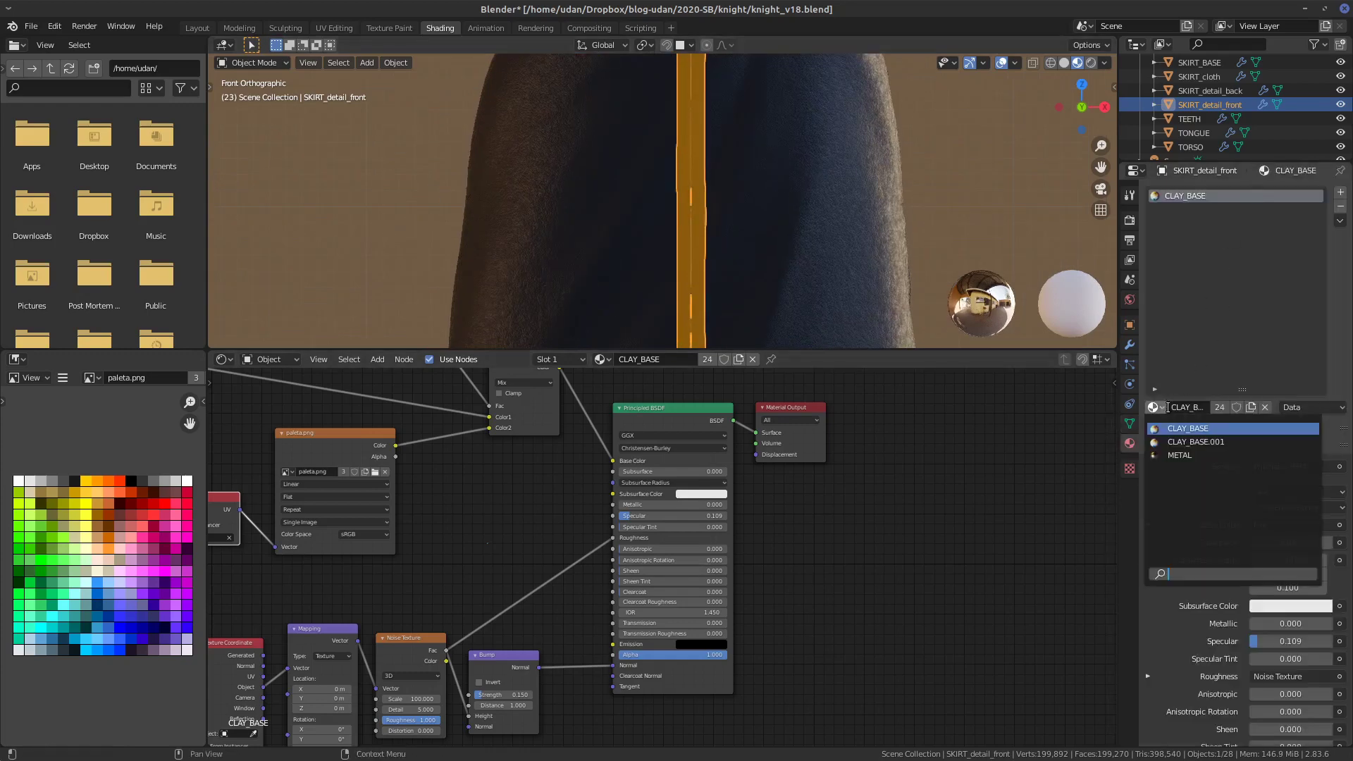
pyautogui.click(1170, 456)
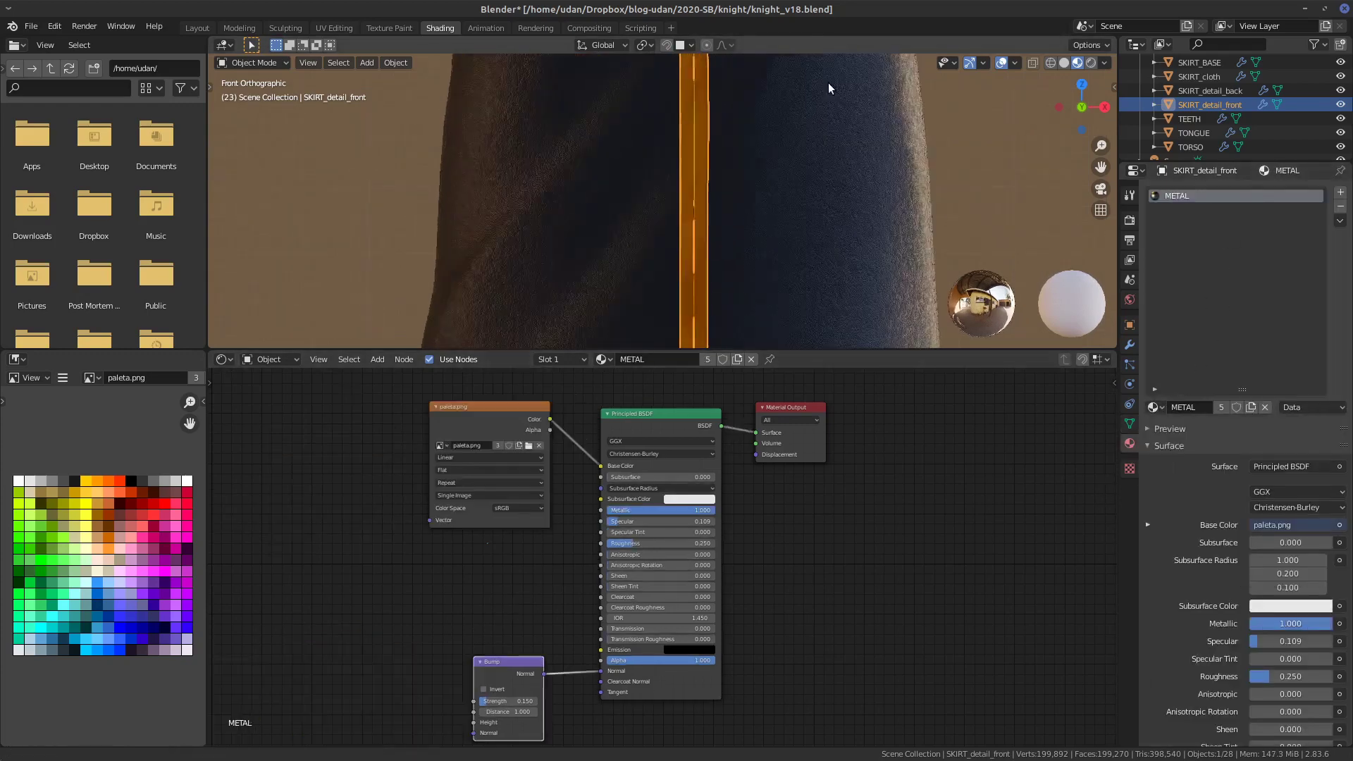
pyautogui.keyDown('shift'); pyautogui.scroll(-5, 852, 174); pyautogui.keyUp('shift')
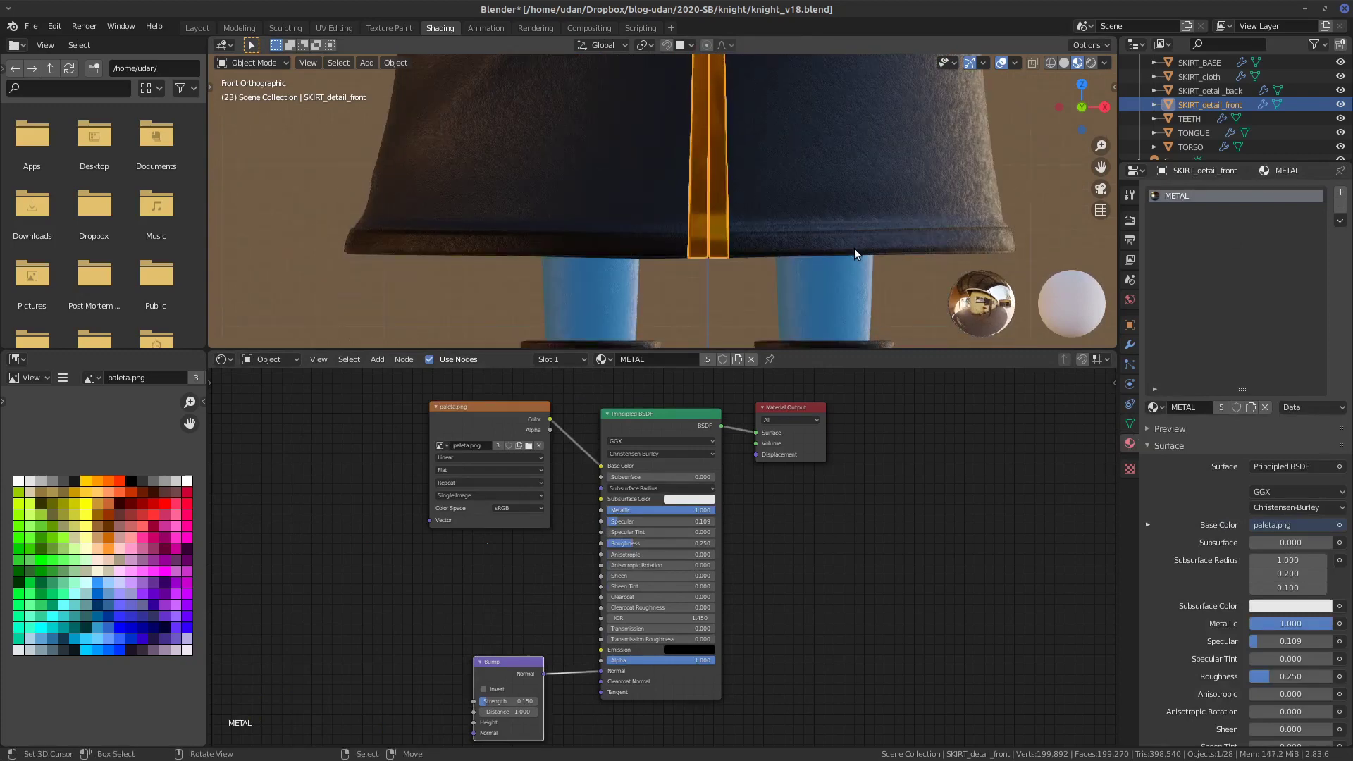
pyautogui.click(855, 248)
pyautogui.click(1153, 409)
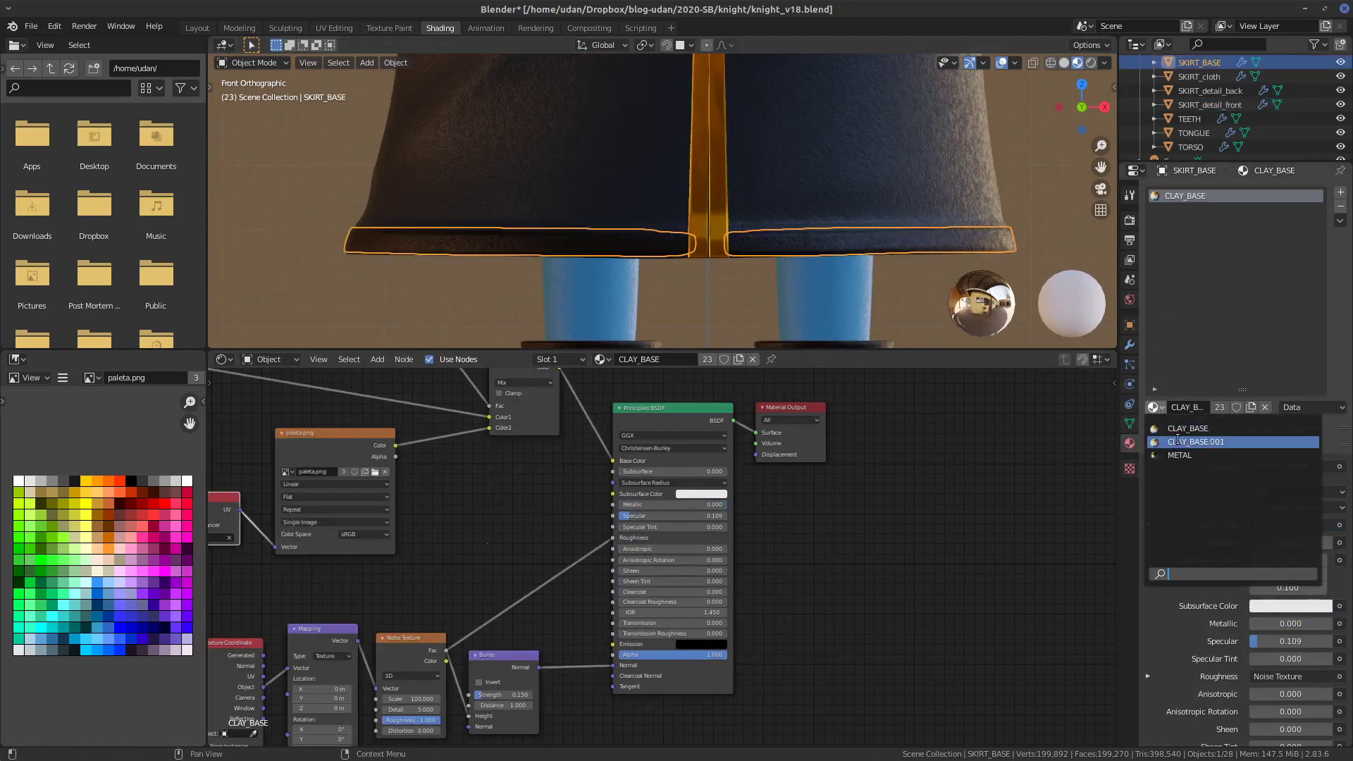
pyautogui.click(1183, 457)
# - Select the narrow ring of faces below the BOOT's flared cuff in Edit Mode and assign METAL to it through a second material slot
pyautogui.keyDown('shift'); pyautogui.scroll(-5, 866, 112); pyautogui.keyUp('shift')
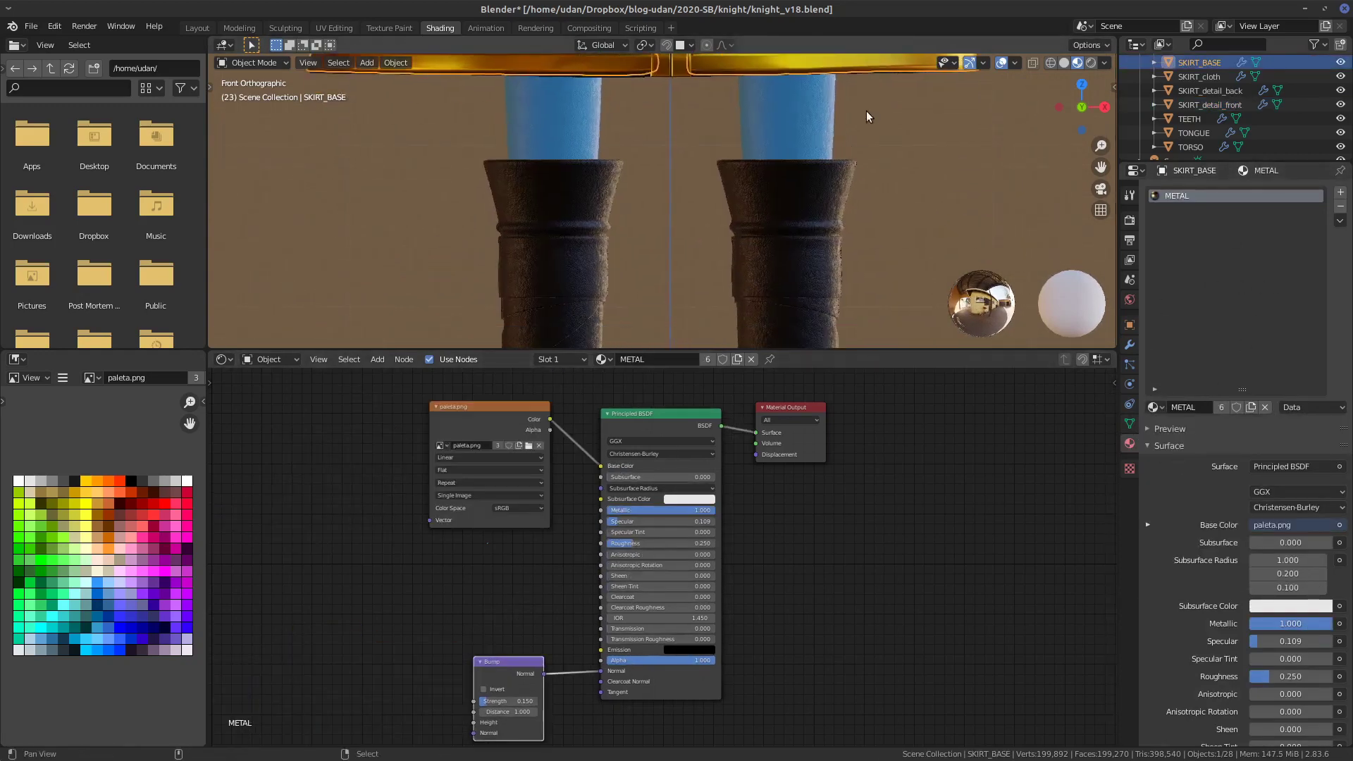
pyautogui.click(813, 180)
pyautogui.press('Tab')
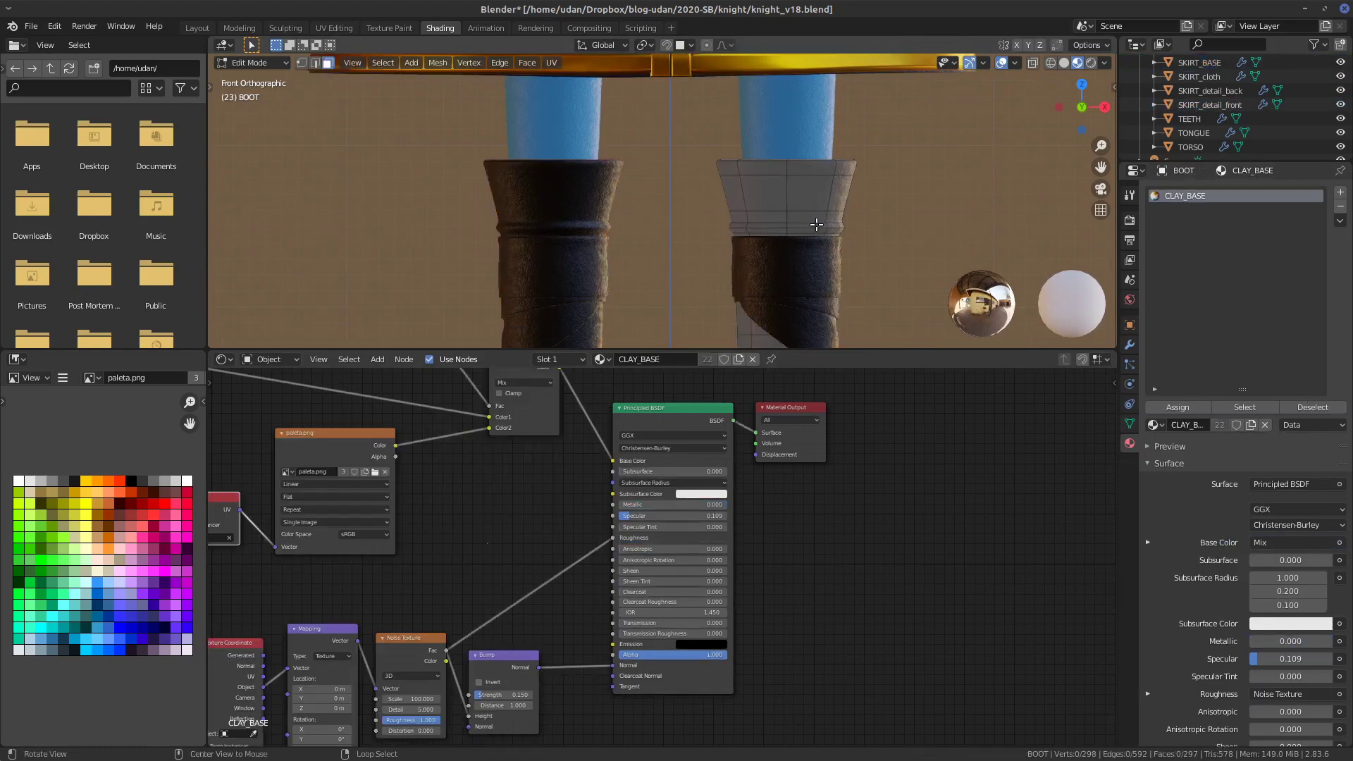
pyautogui.keyDown('alt'); pyautogui.click(830, 224); pyautogui.keyUp('alt')
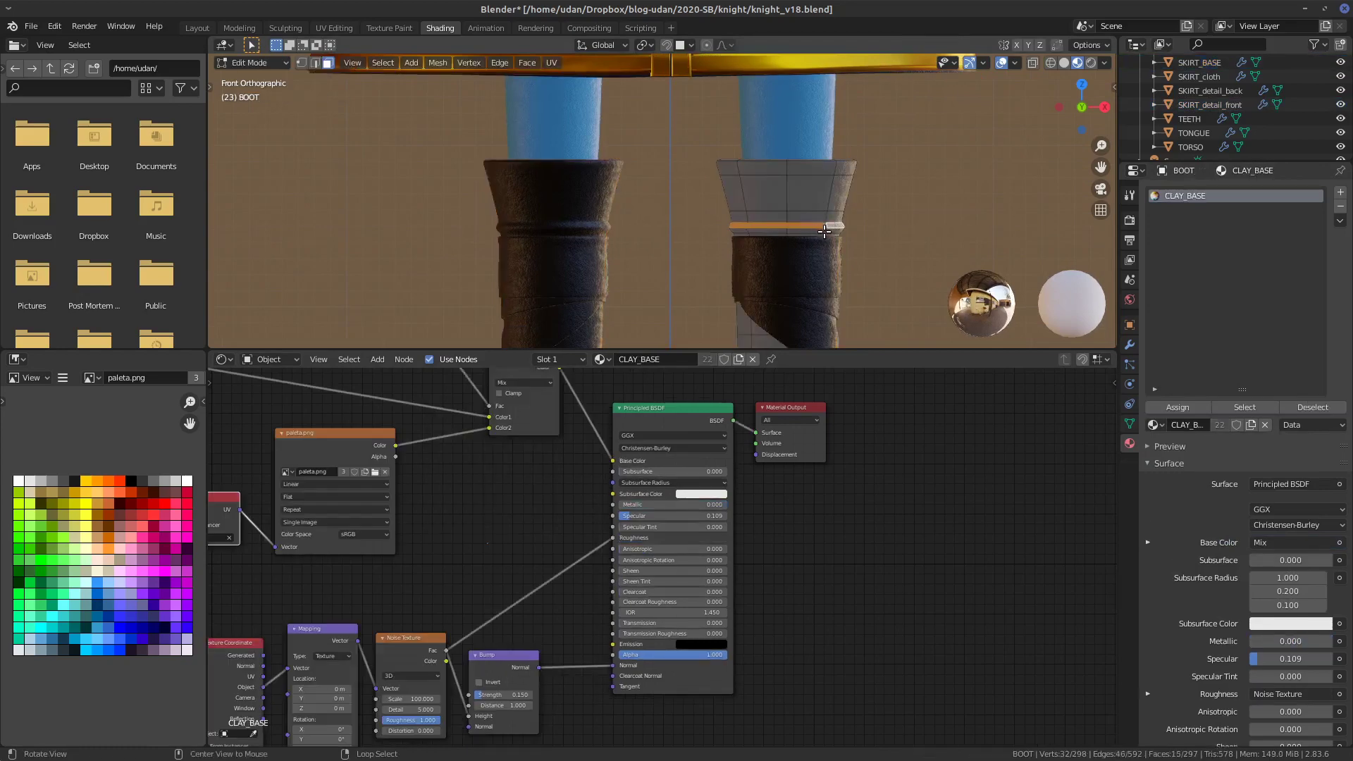
pyautogui.click(1341, 192)
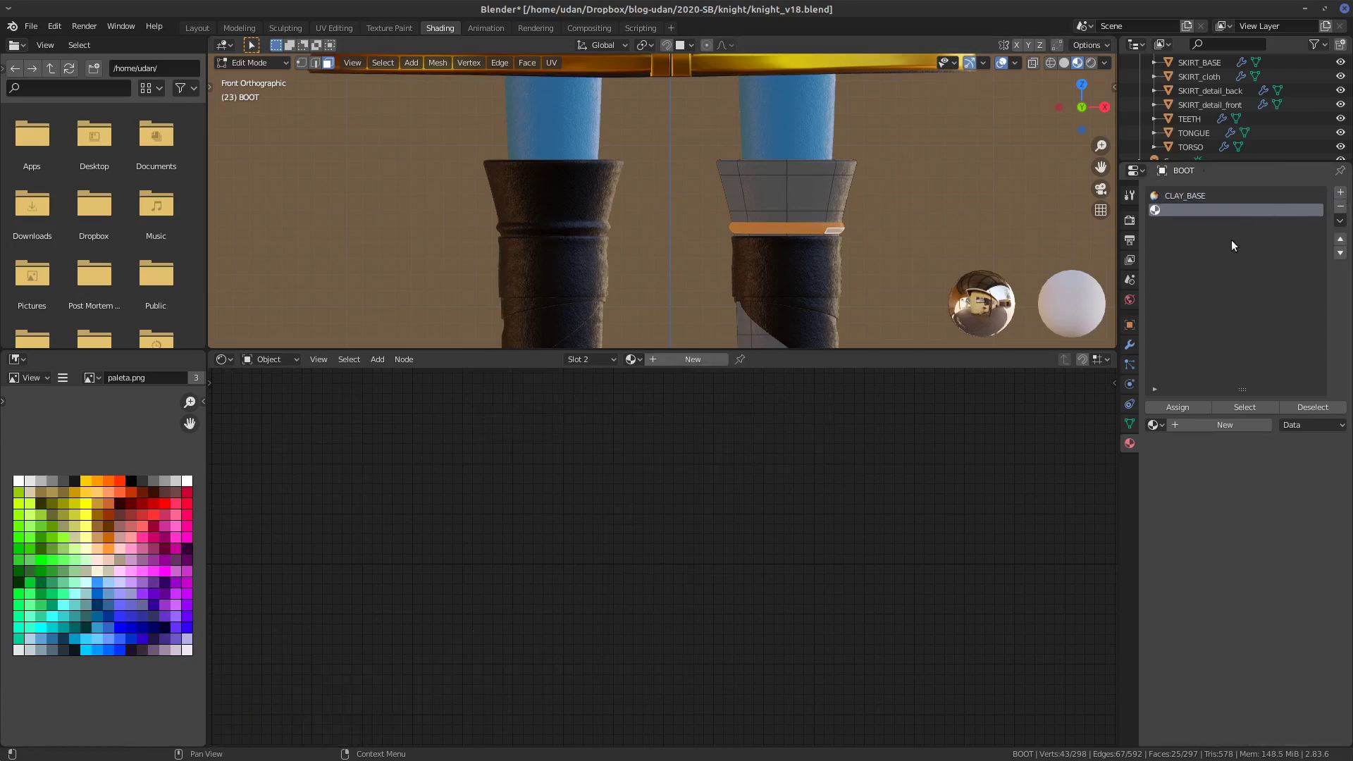
pyautogui.click(1155, 424)
pyautogui.click(1176, 471)
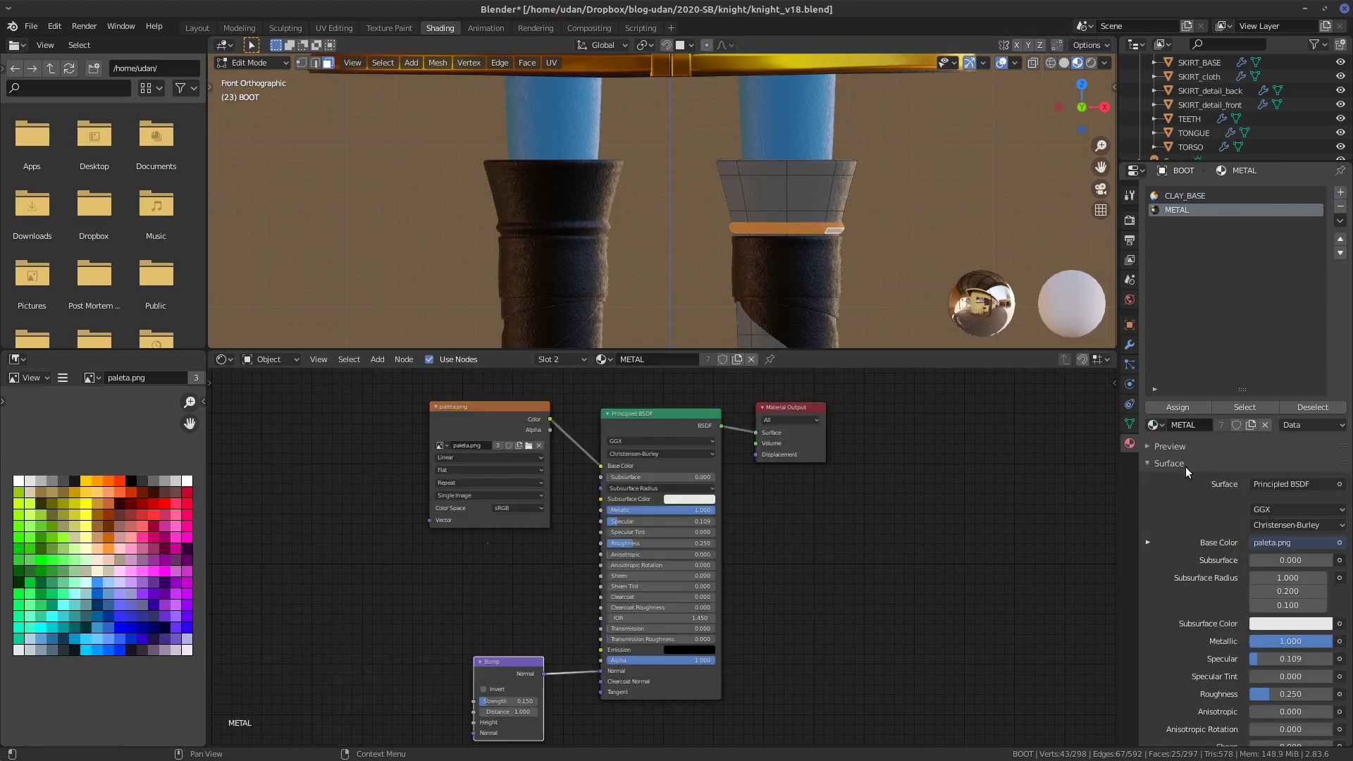
pyautogui.click(1186, 411)
pyautogui.press('Tab')
# - Add a vertex color layer to the BOOT mesh
pyautogui.keyDown('shift'); pyautogui.moveTo(909, 180); pyautogui.dragTo(877, 273, button='middle'); pyautogui.keyUp('shift')
pyautogui.scroll(-5, 874, 260)
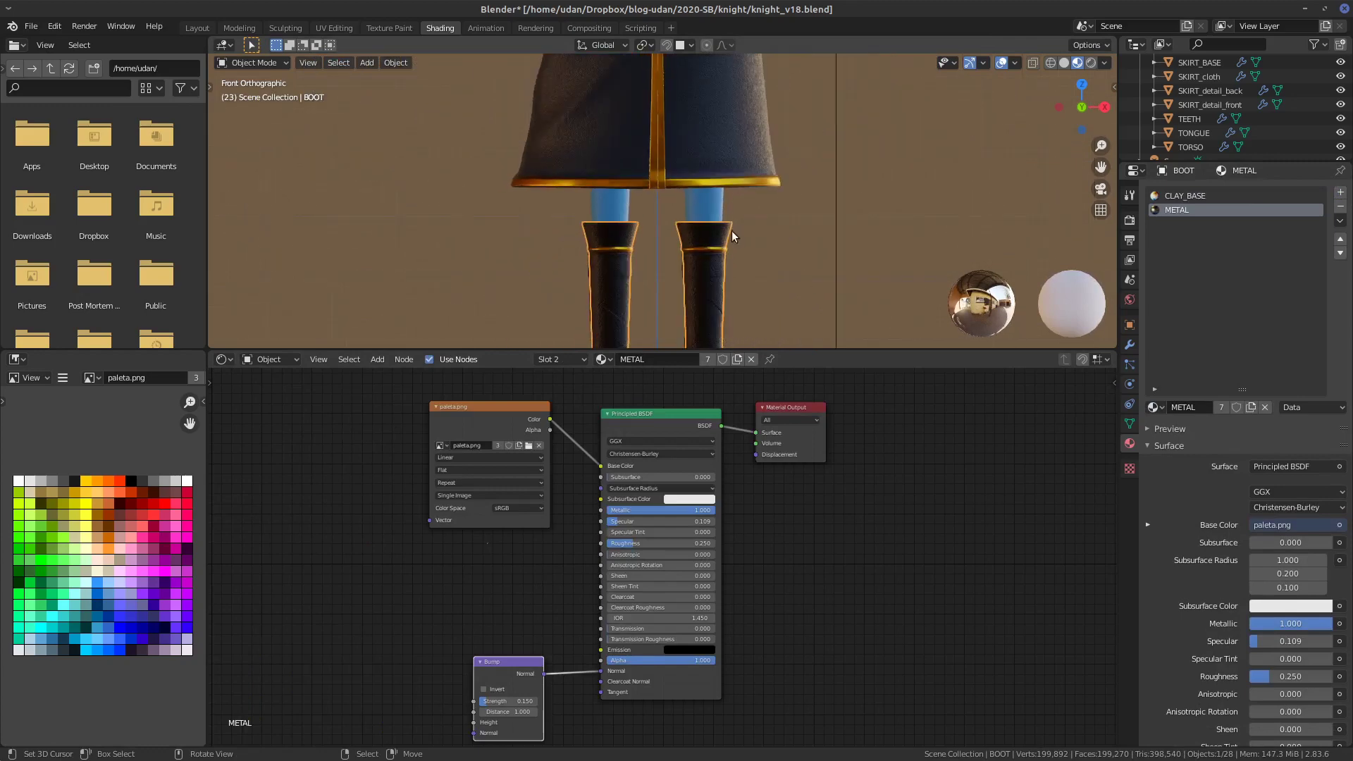
pyautogui.click(1130, 424)
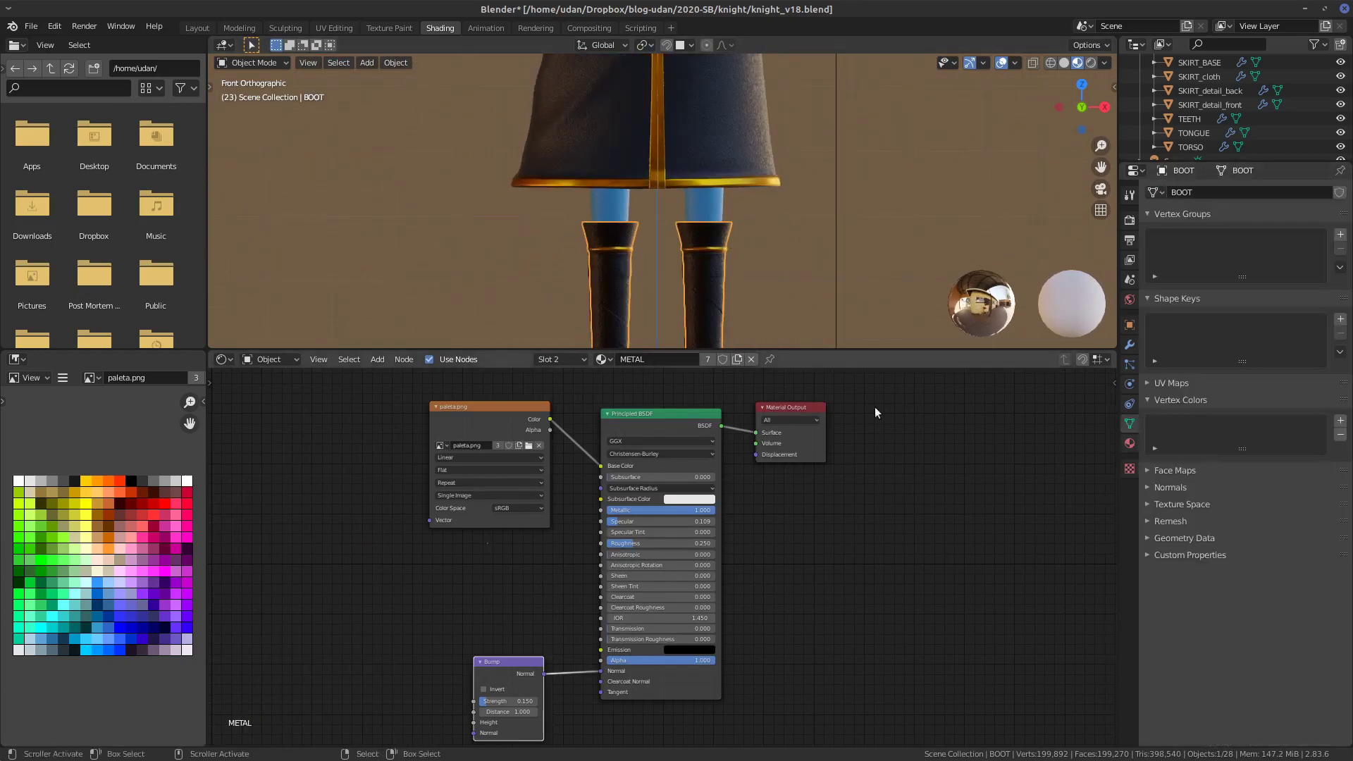
pyautogui.click(1341, 421)
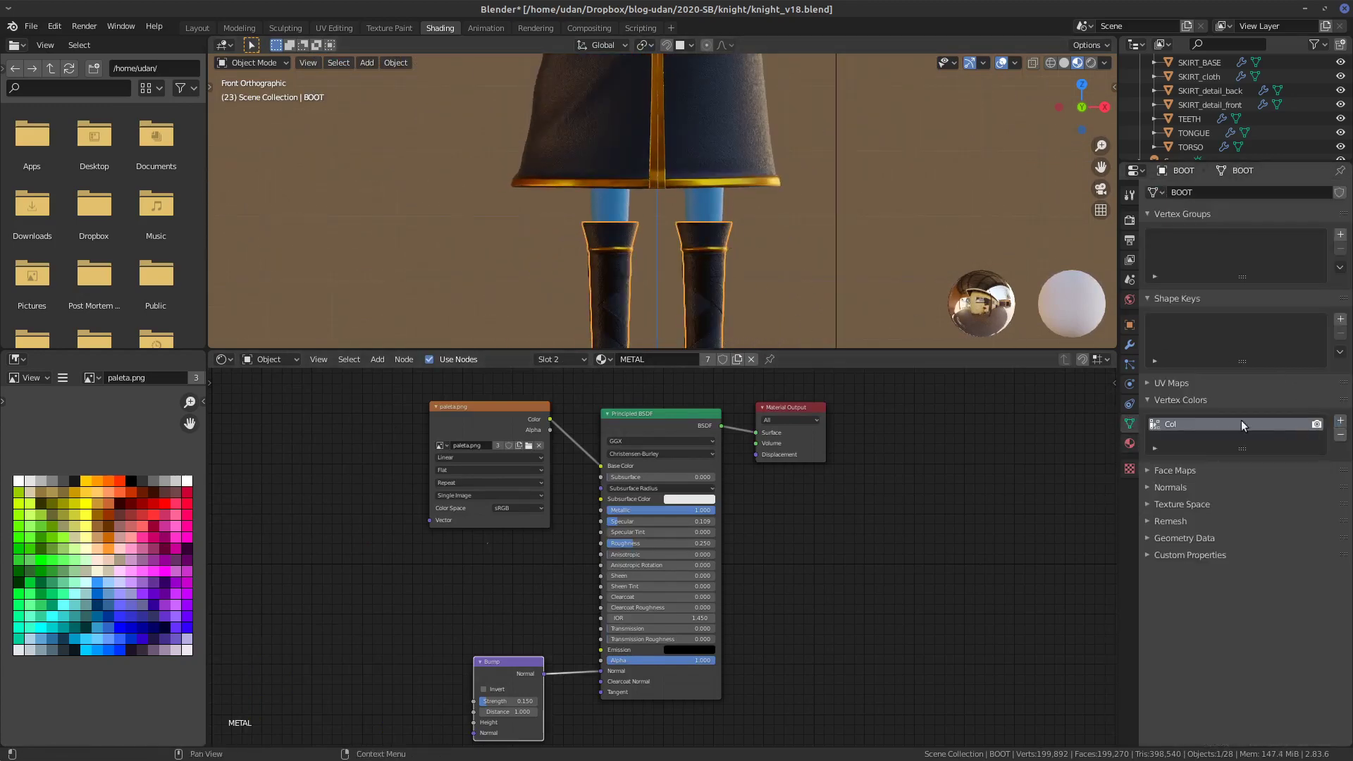
# - Check LEGS and SKIRT_cloth for a vertex color layer and examine the shading of the torso, arms and skirt from front and back
pyautogui.click(709, 258)
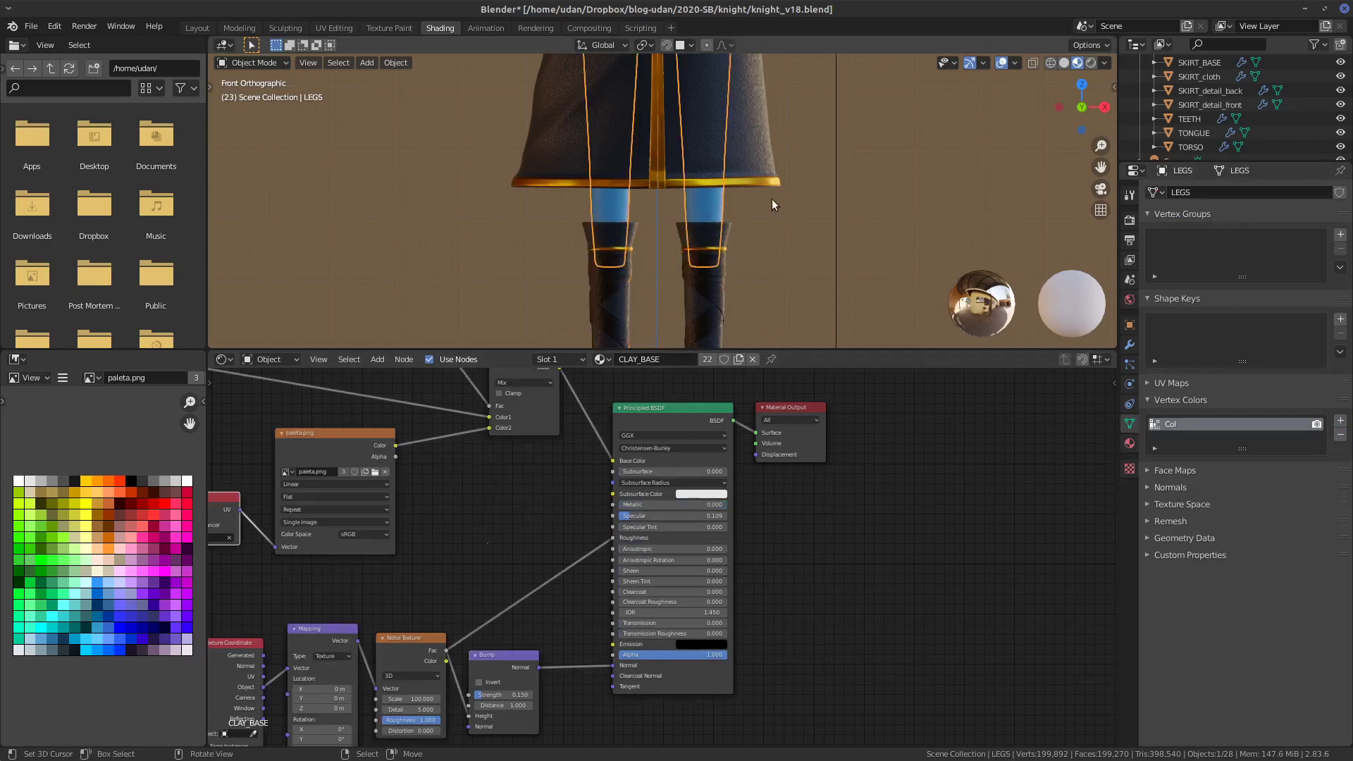
pyautogui.rightClick(746, 147)
pyautogui.keyDown('shift'); pyautogui.moveTo(789, 120); pyautogui.dragTo(778, 331, button='middle'); pyautogui.keyUp('shift')
pyautogui.scroll(-3, 772, 282)
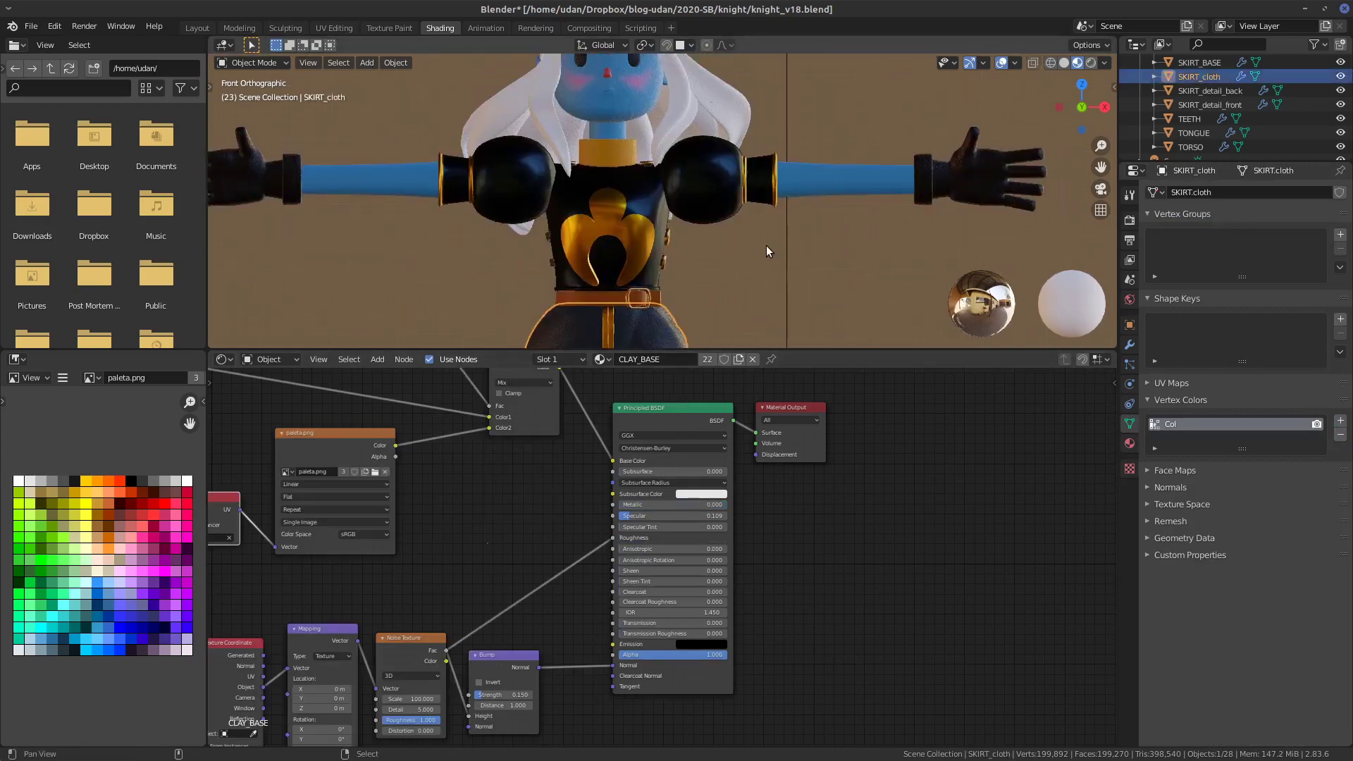
pyautogui.scroll(3, 767, 248)
pyautogui.scroll(4, 767, 249)
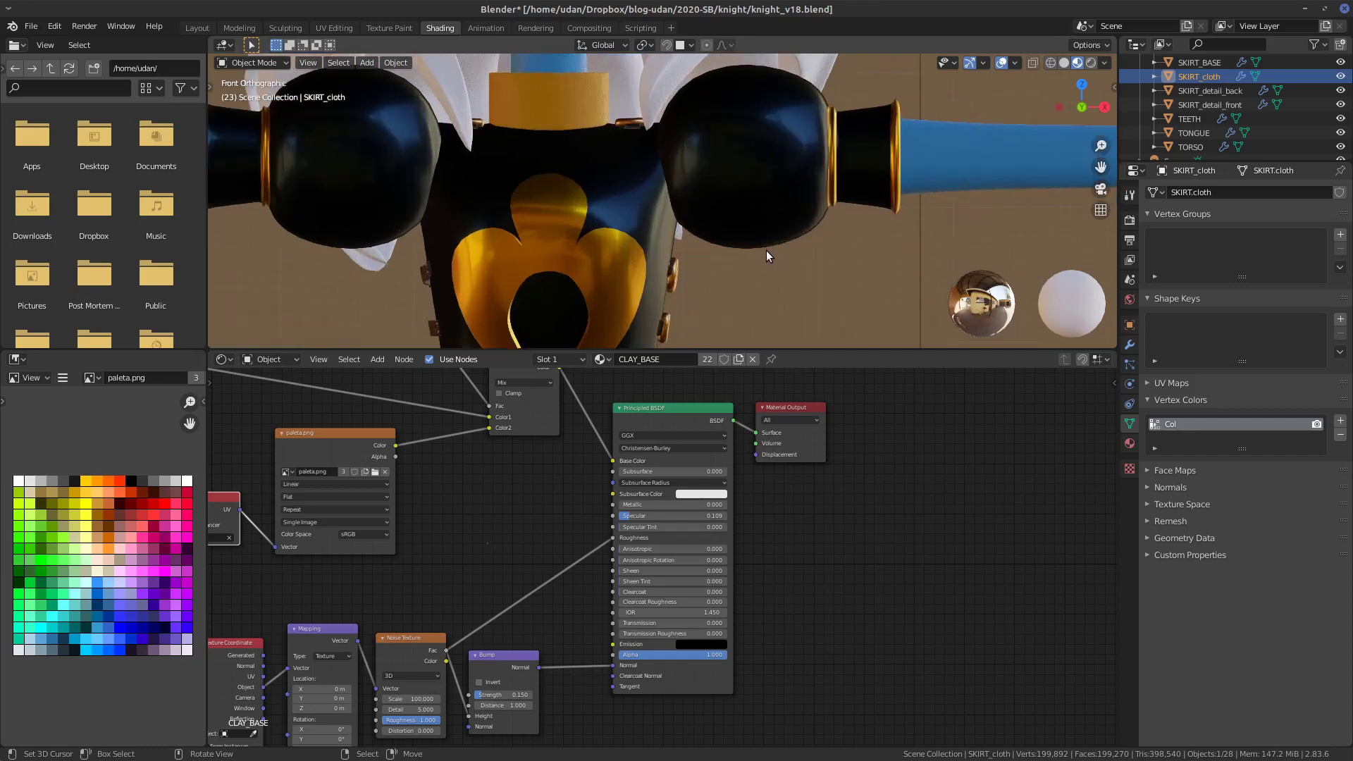
pyautogui.scroll(-6, 766, 253)
pyautogui.scroll(4, 757, 266)
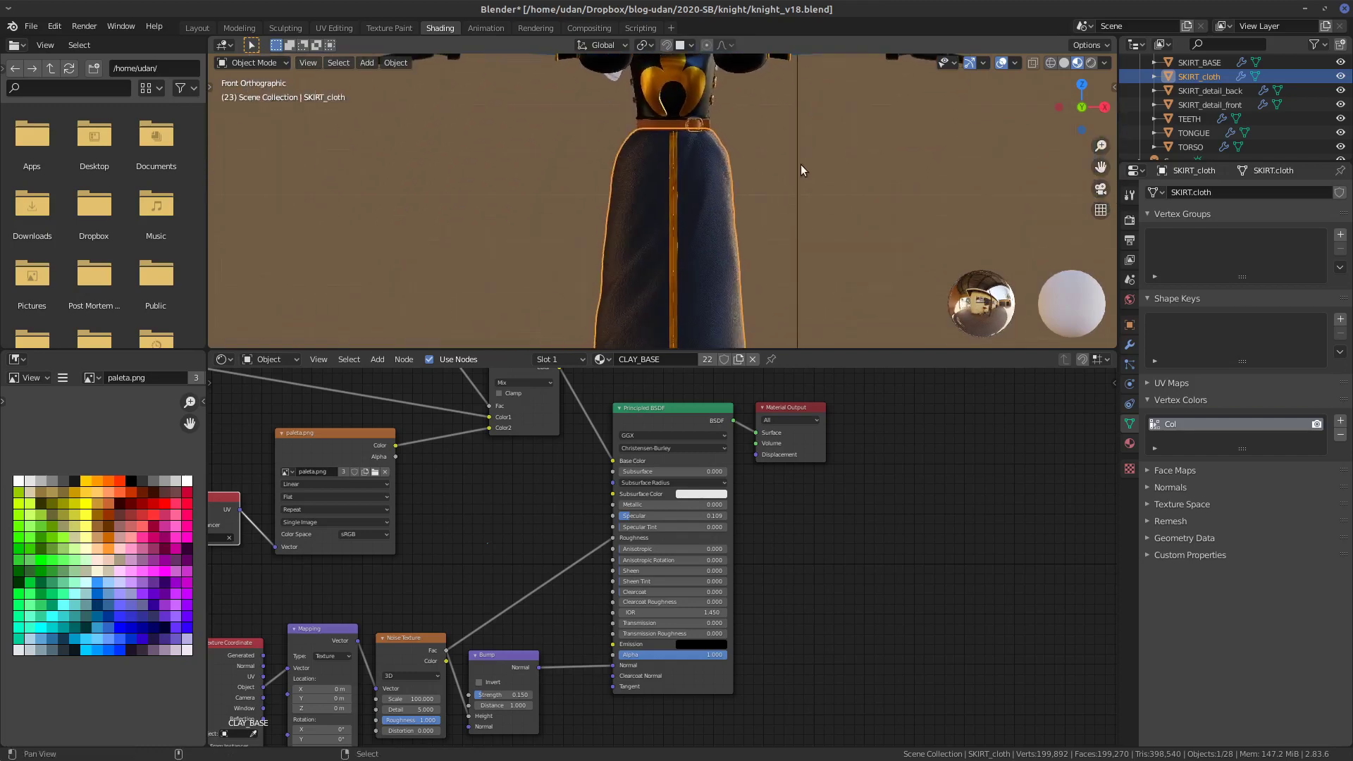
pyautogui.moveTo(800, 164); pyautogui.dragTo(704, 195, button='middle')
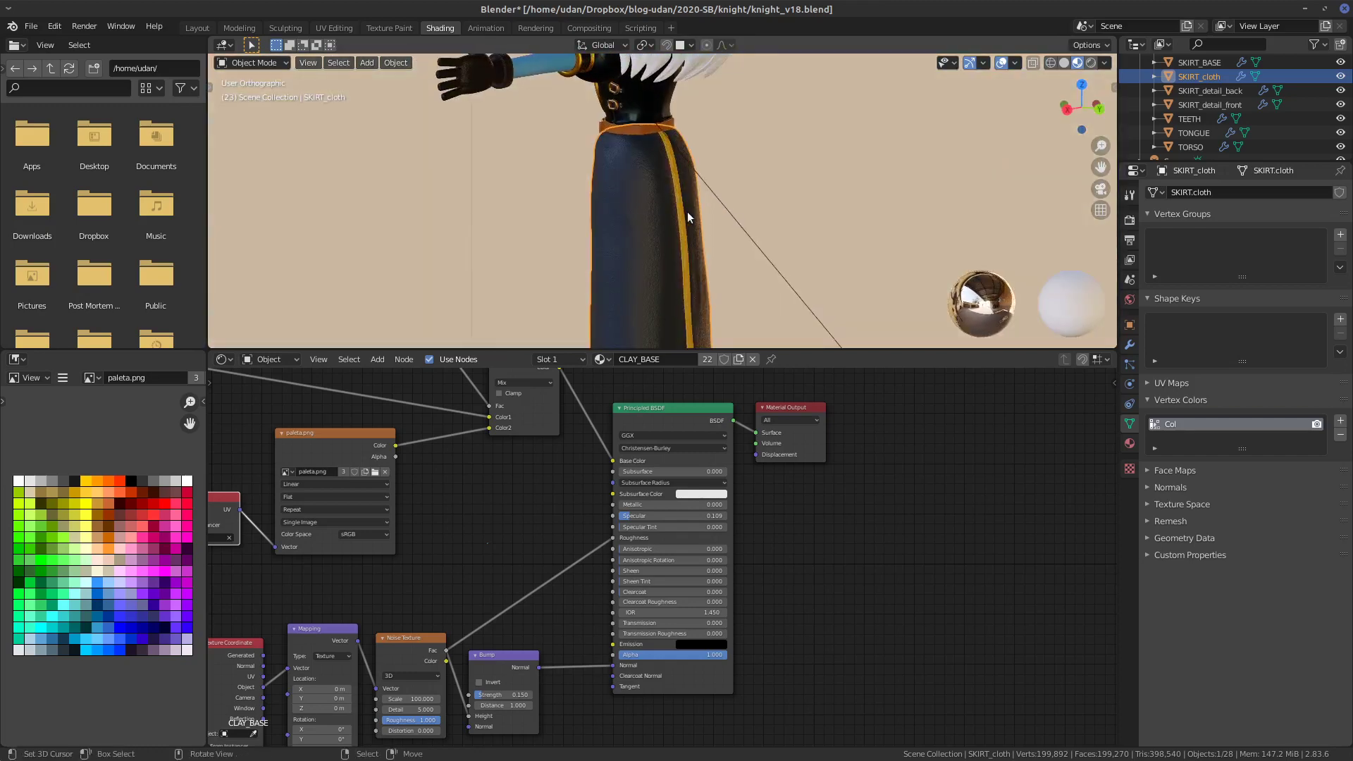
pyautogui.scroll(6, 687, 215)
pyautogui.scroll(-6, 679, 211)
# - Play the animation and examine the belt, its buckle and the skirt's upper edge up close on the full model
pyautogui.press('space')
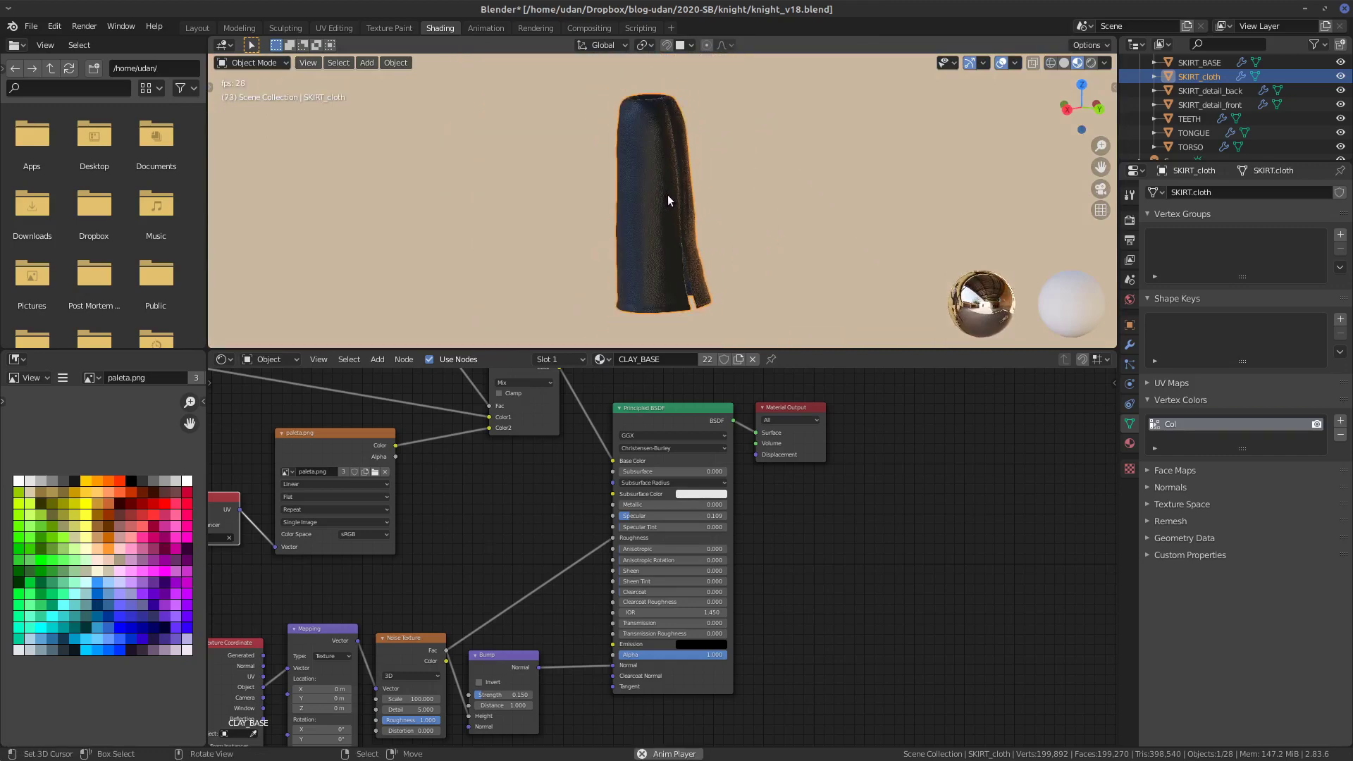
pyautogui.press('KP_Divide')
pyautogui.keyDown('shift'); pyautogui.moveTo(650, 193); pyautogui.dragTo(689, 265, button='middle'); pyautogui.keyUp('shift')
pyautogui.scroll(3, 627, 249)
pyautogui.scroll(3, 692, 253)
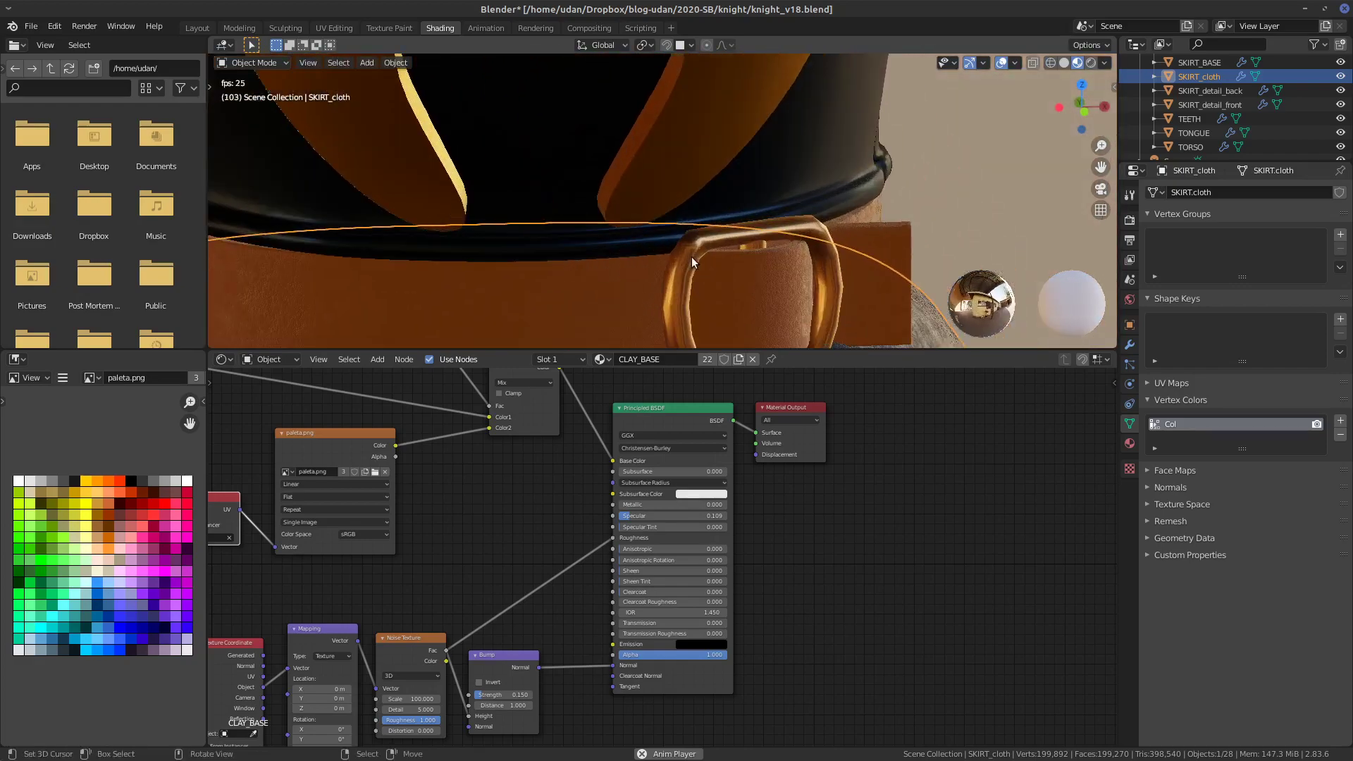
pyautogui.moveTo(826, 268)
pyautogui.mouseDown(button='middle')
pyautogui.moveTo(871, 252)
pyautogui.moveTo(766, 254)
pyautogui.moveTo(809, 251)
pyautogui.mouseUp(button='middle')
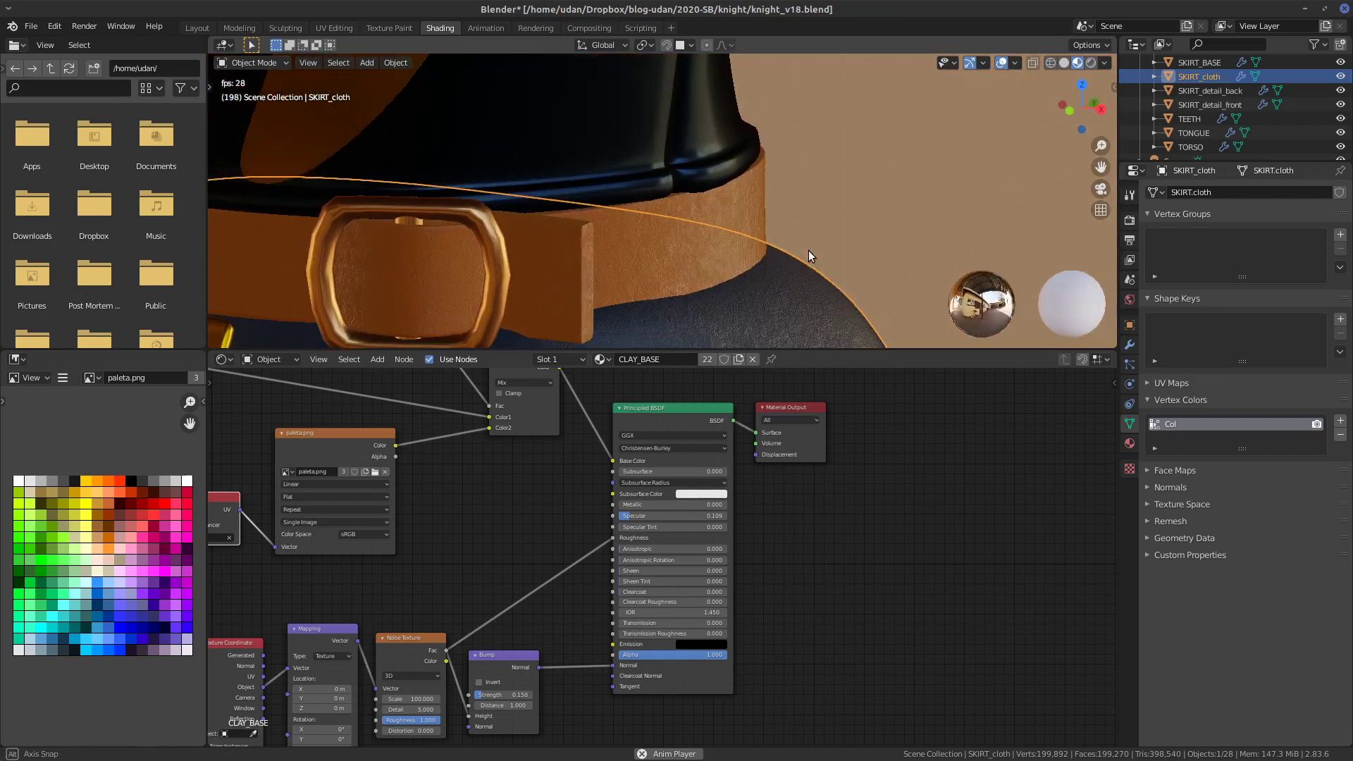
pyautogui.scroll(-3, 768, 195)
pyautogui.press('KP_1')
pyautogui.scroll(3, 768, 197)
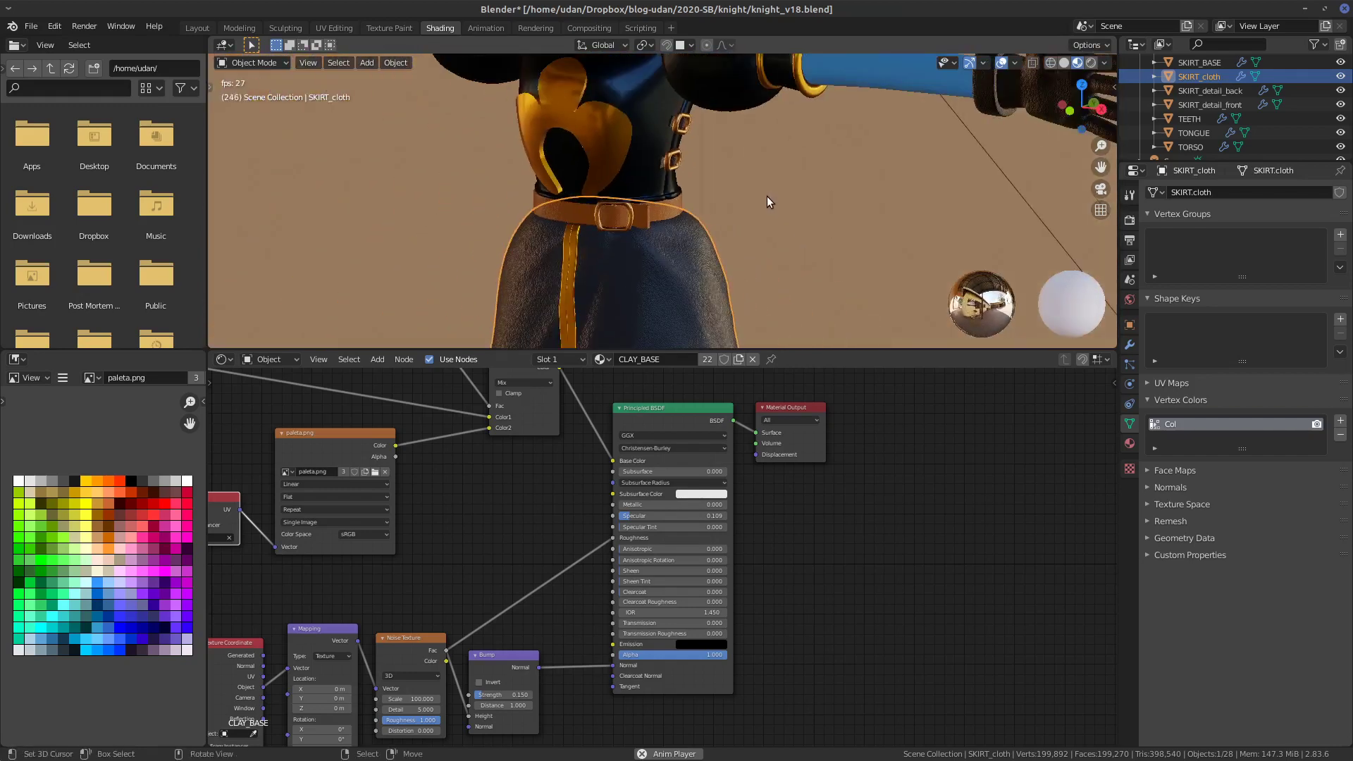
# - Examine the shading of the hair and the FACE blush up close and from the front
pyautogui.keyDown('shift'); pyautogui.moveTo(789, 152); pyautogui.dragTo(812, 340, button='middle'); pyautogui.keyUp('shift')
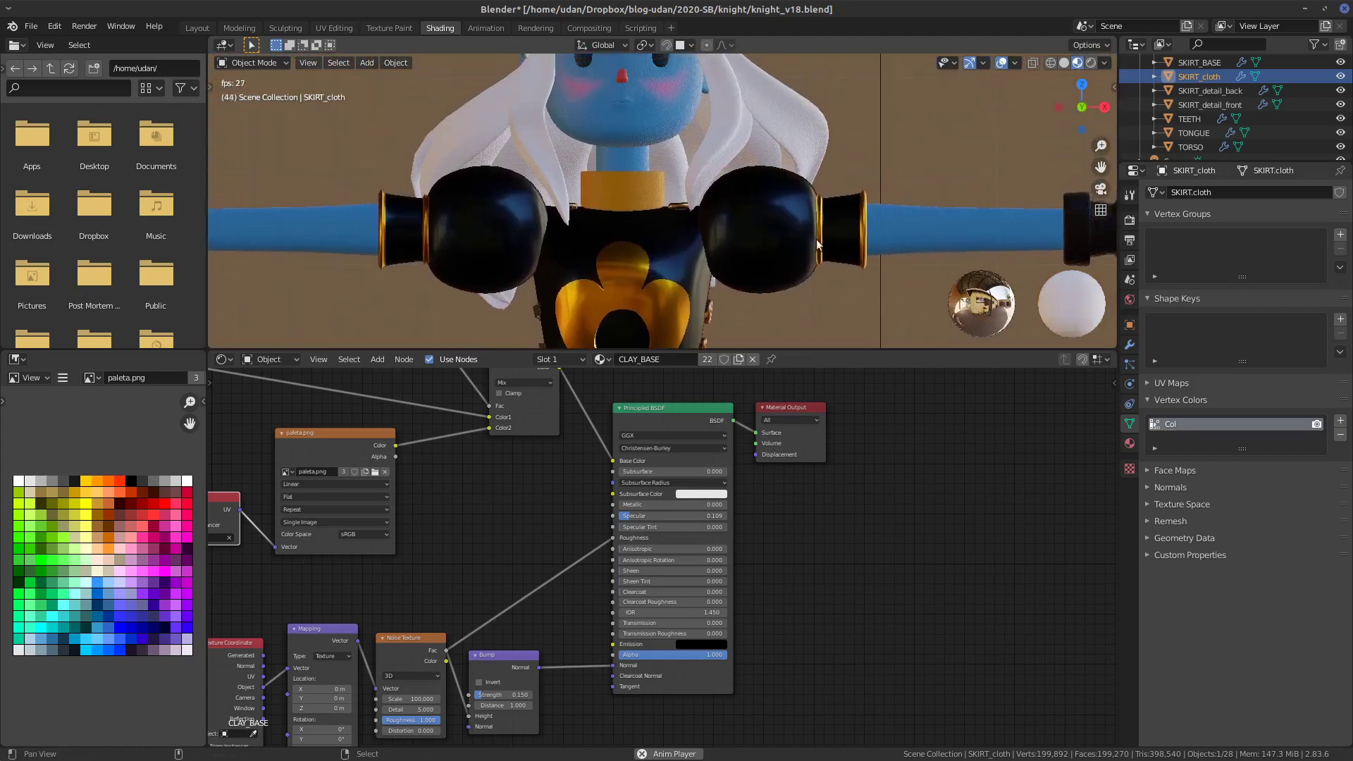
pyautogui.keyDown('shift'); pyautogui.moveTo(785, 76); pyautogui.dragTo(780, 205, button='middle'); pyautogui.keyUp('shift')
pyautogui.click(759, 224)
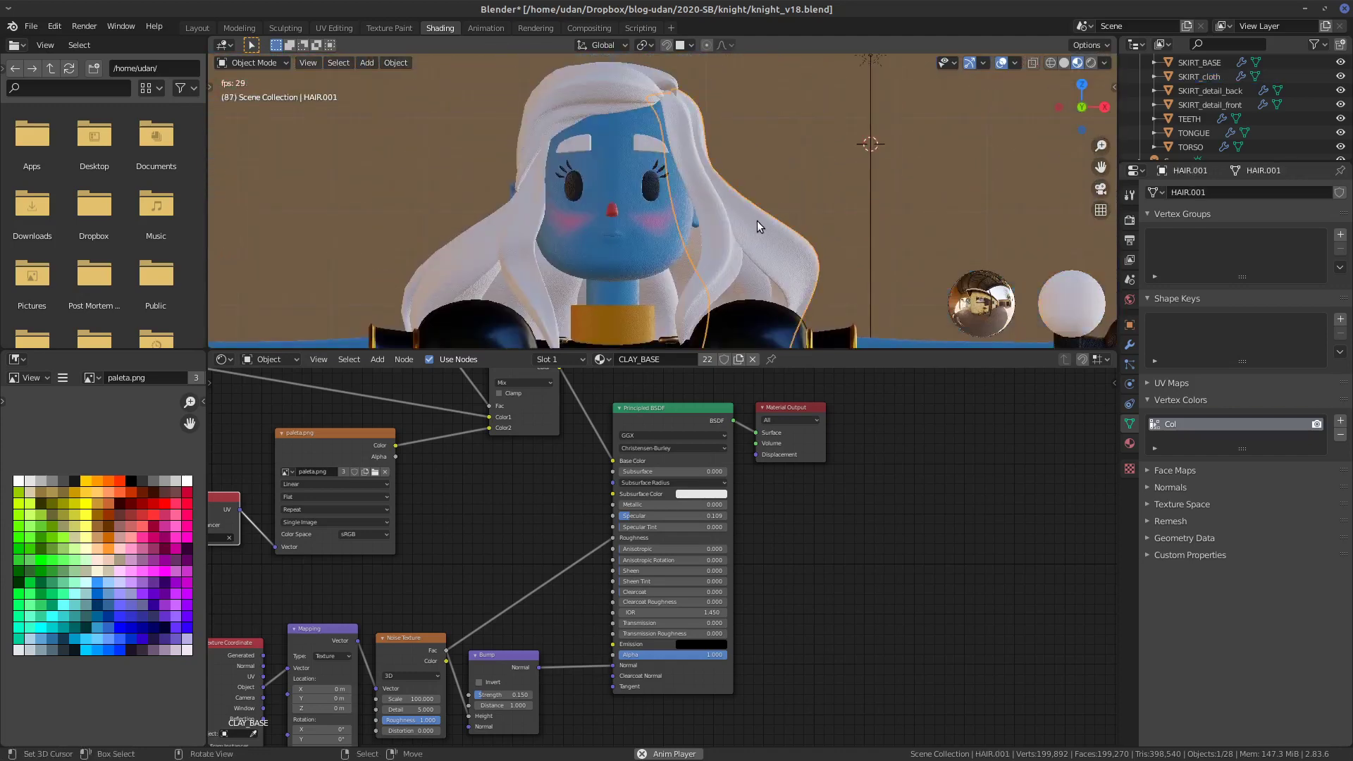
pyautogui.scroll(3, 757, 221)
pyautogui.keyDown('shift'); pyautogui.moveTo(801, 266); pyautogui.dragTo(834, 219, button='middle'); pyautogui.keyUp('shift')
pyautogui.press('KP_1')
pyautogui.scroll(-2, 777, 256)
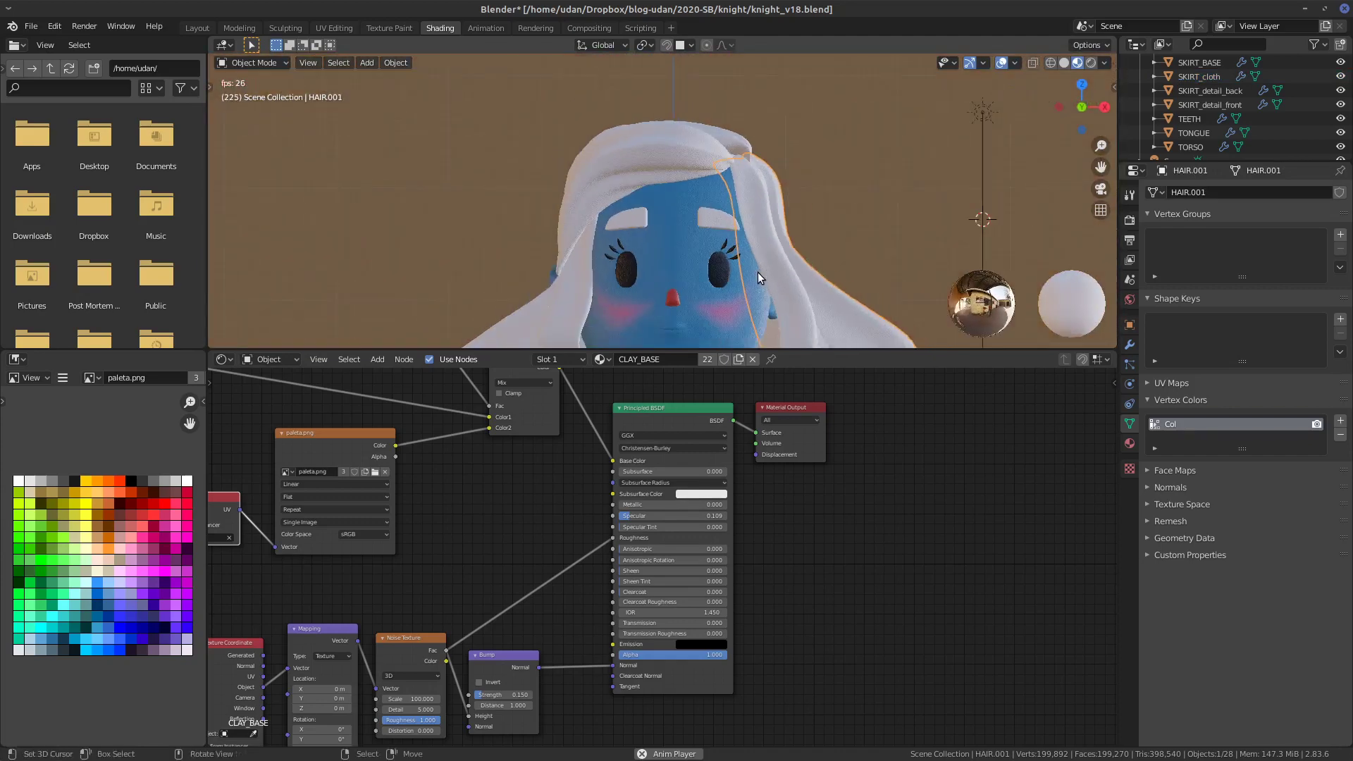
pyautogui.keyDown('shift'); pyautogui.moveTo(757, 270); pyautogui.dragTo(709, 218, button='middle'); pyautogui.keyUp('shift')
pyautogui.click(705, 222)
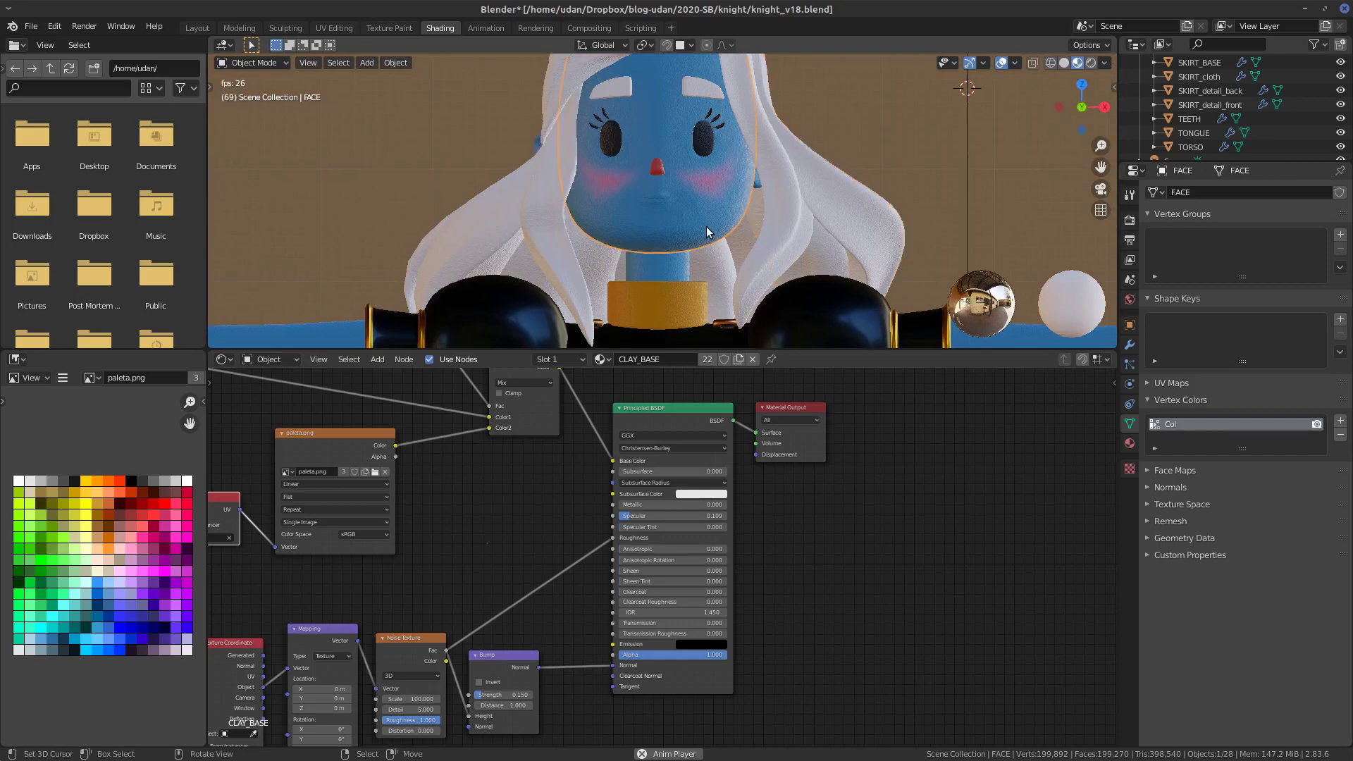
pyautogui.scroll(4, 725, 205)
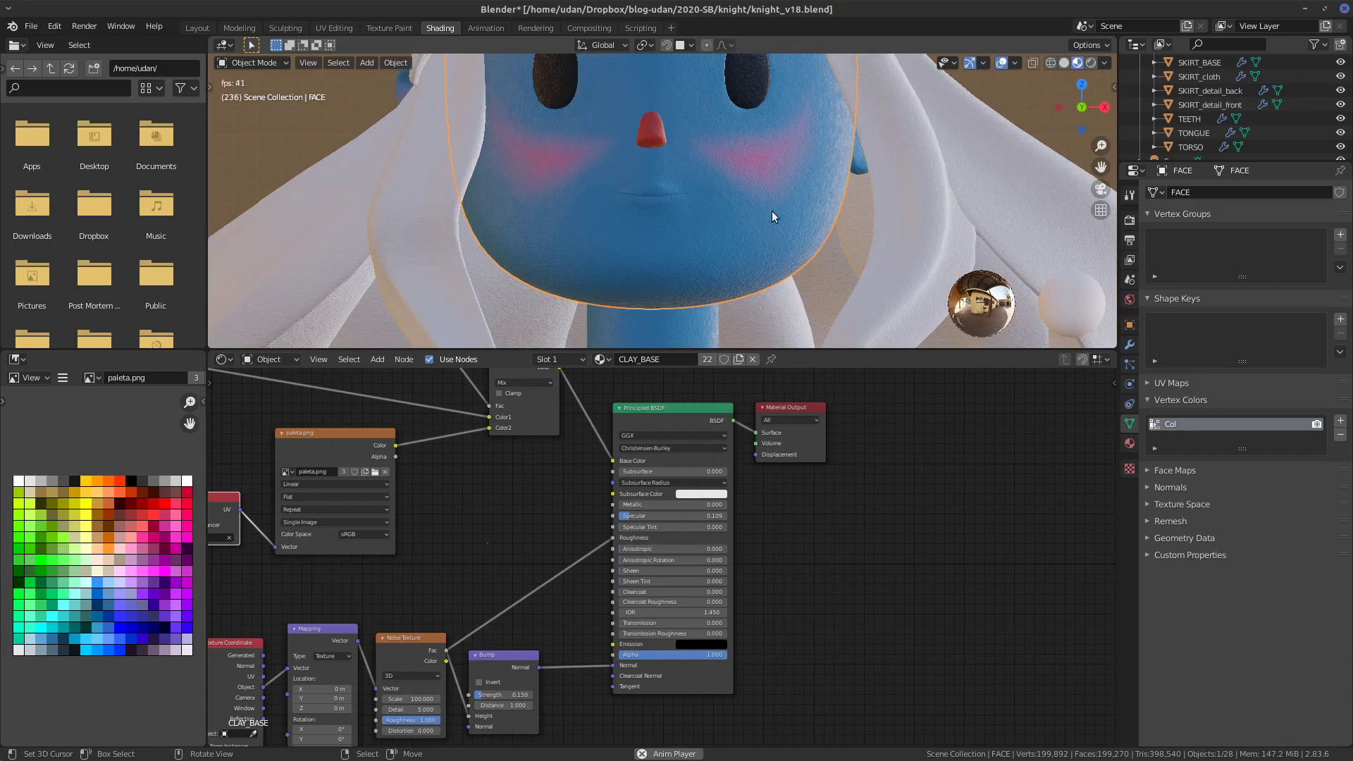
pyautogui.scroll(-5, 776, 244)
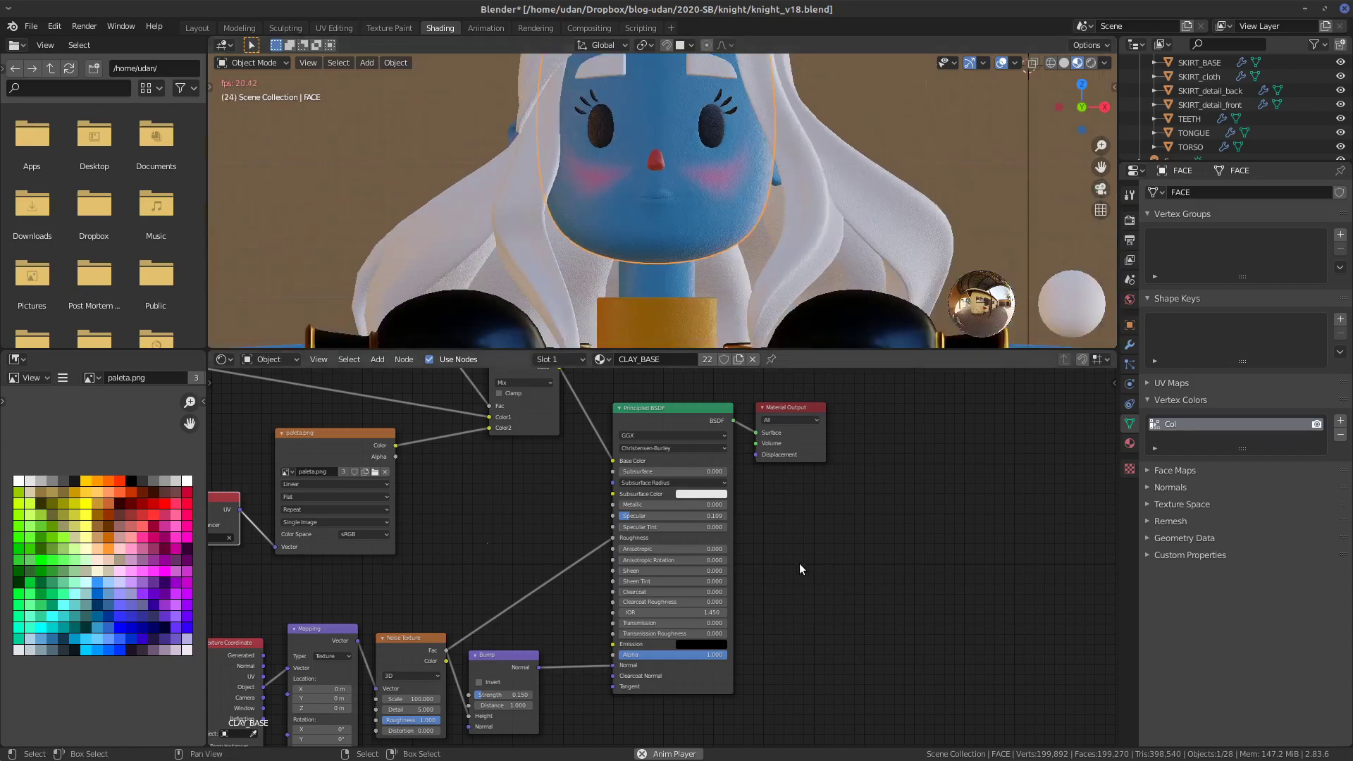
# - Move the ColorRamp's middle stop to 0.152 in CLAY_BASE and try Color Dodge blending on the Mix node
pyautogui.moveTo(880, 597); pyautogui.dragTo(1093, 710, button='middle')
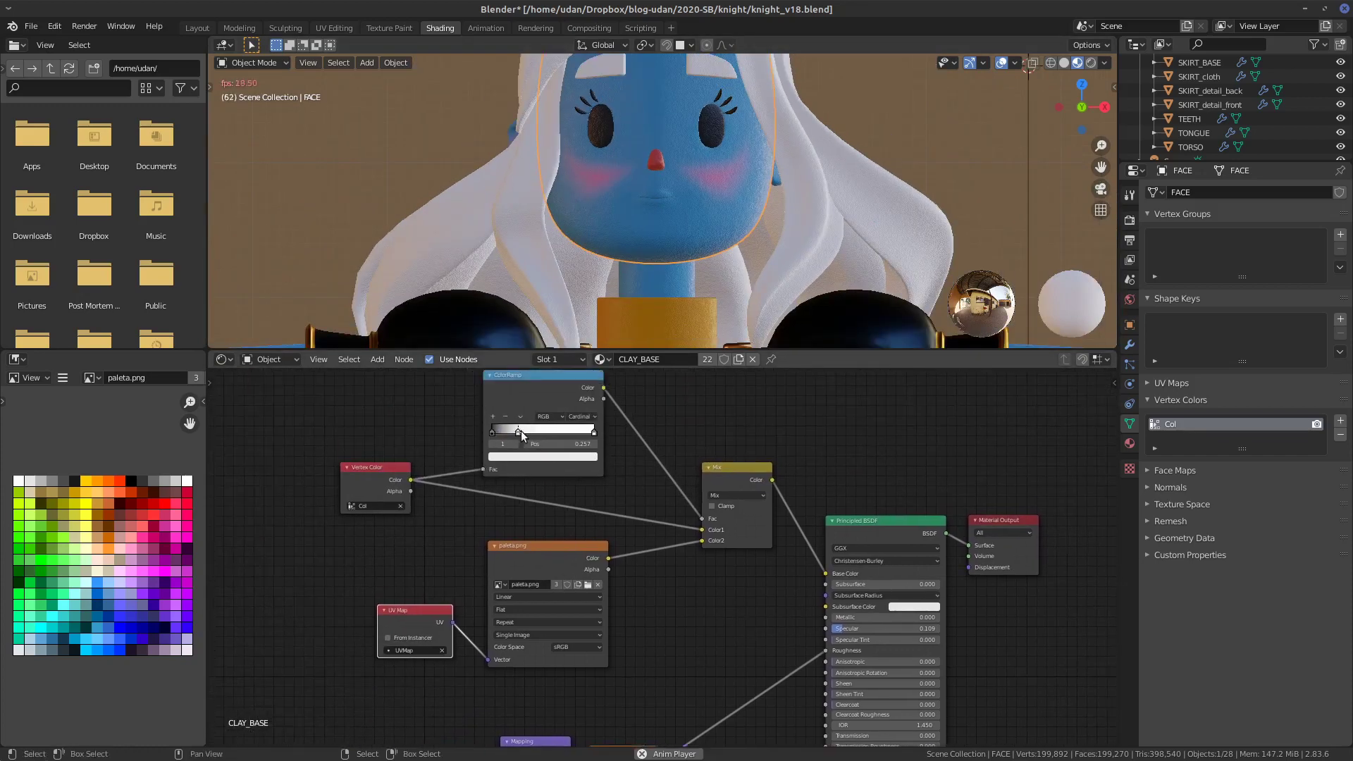
pyautogui.moveTo(537, 436); pyautogui.dragTo(508, 438)
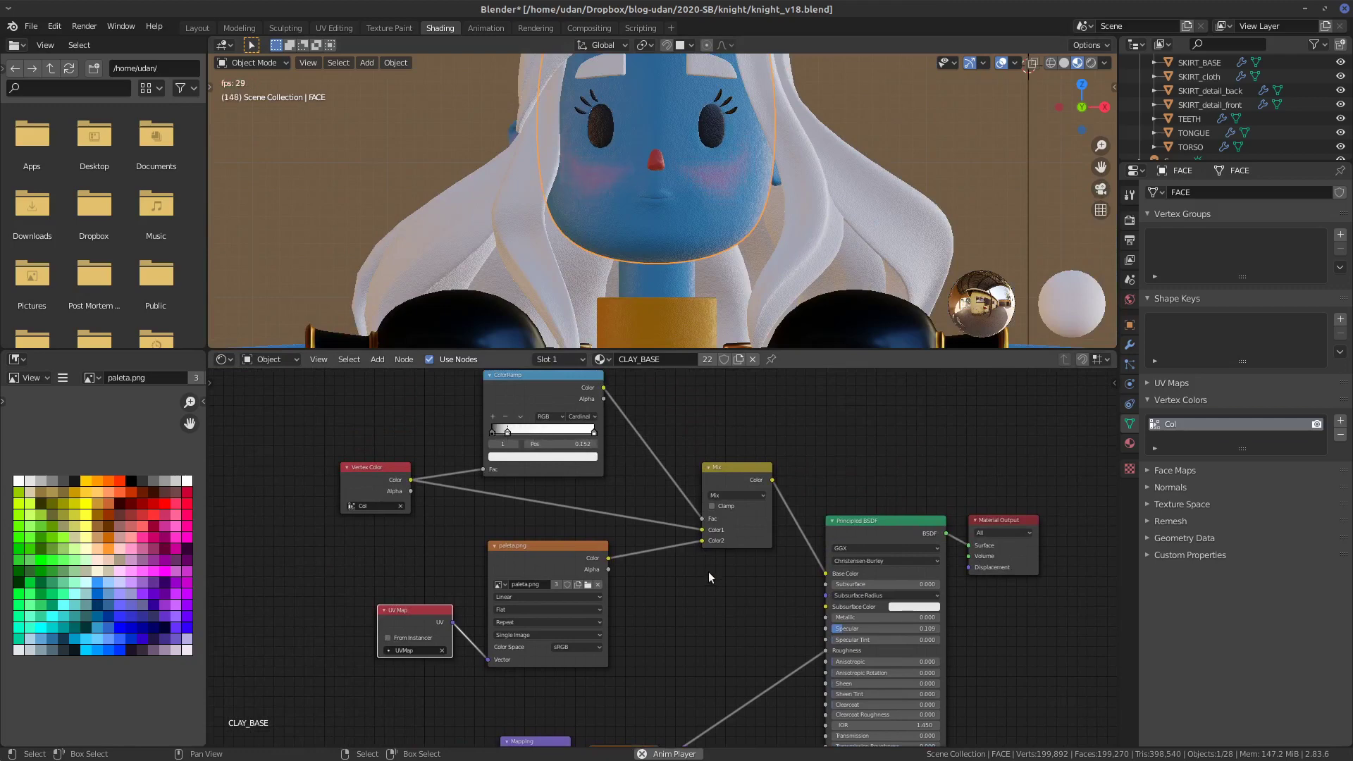
pyautogui.click(742, 496)
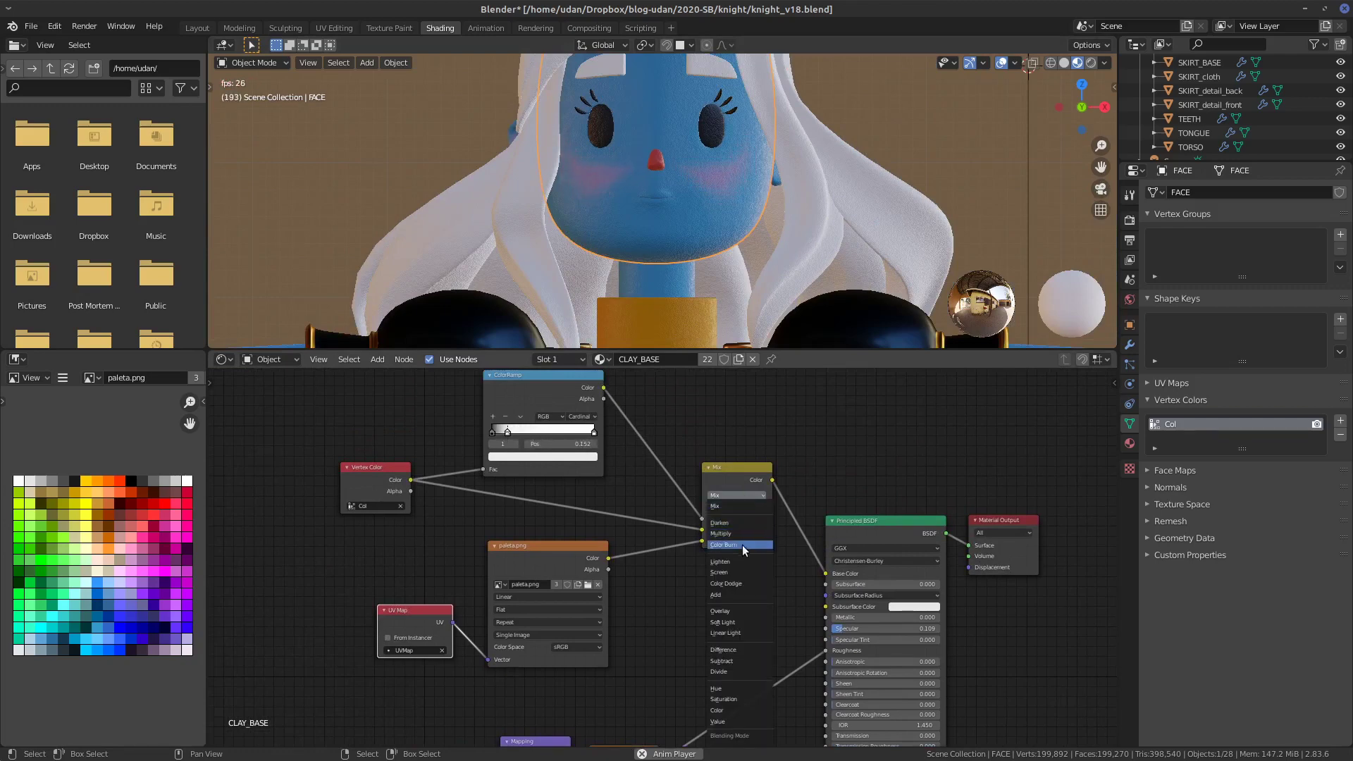
pyautogui.click(733, 582)
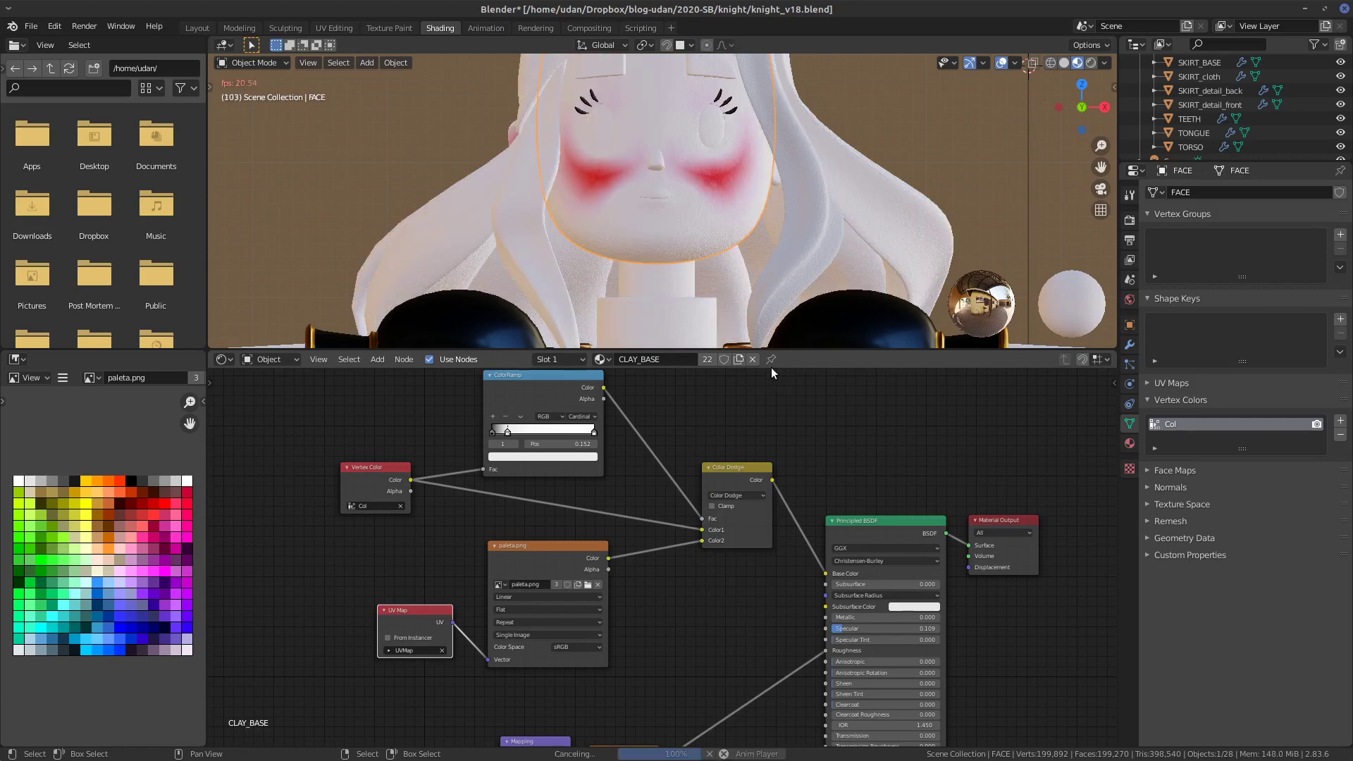
# - Try Color blending on the mix node and move the ColorRamp's middle stop to 0.466
pyautogui.click(737, 496)
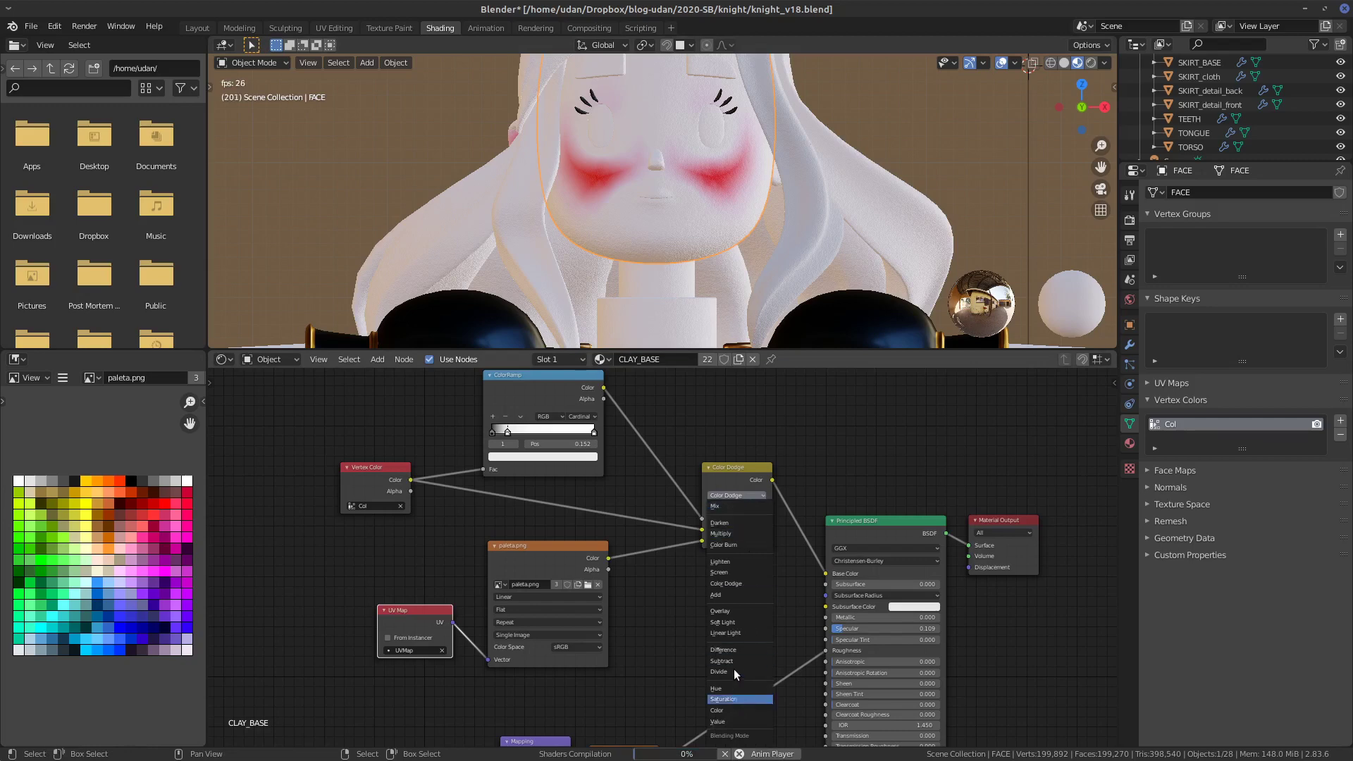
pyautogui.click(726, 709)
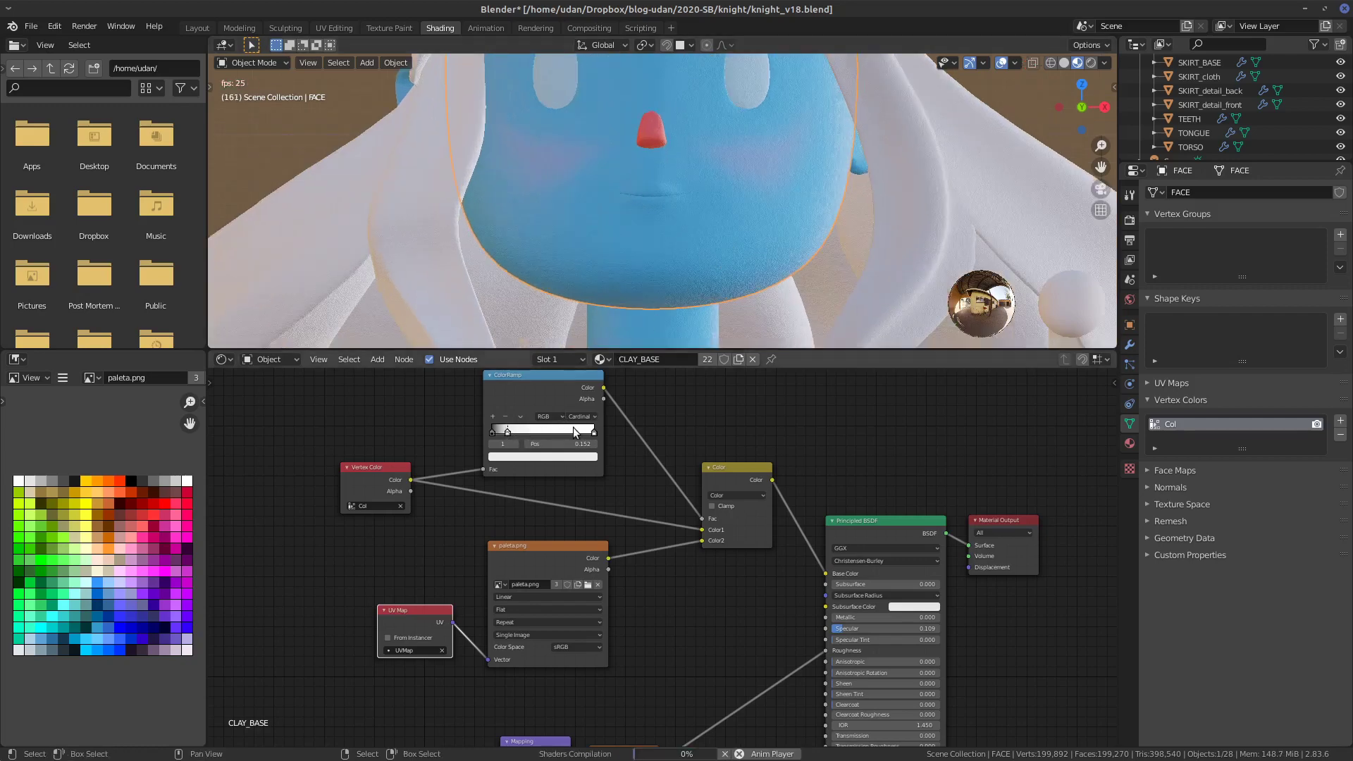
pyautogui.moveTo(557, 431); pyautogui.dragTo(570, 431)
pyautogui.moveTo(506, 432)
pyautogui.mouseDown()
pyautogui.moveTo(557, 431)
pyautogui.moveTo(510, 438)
pyautogui.mouseUp()
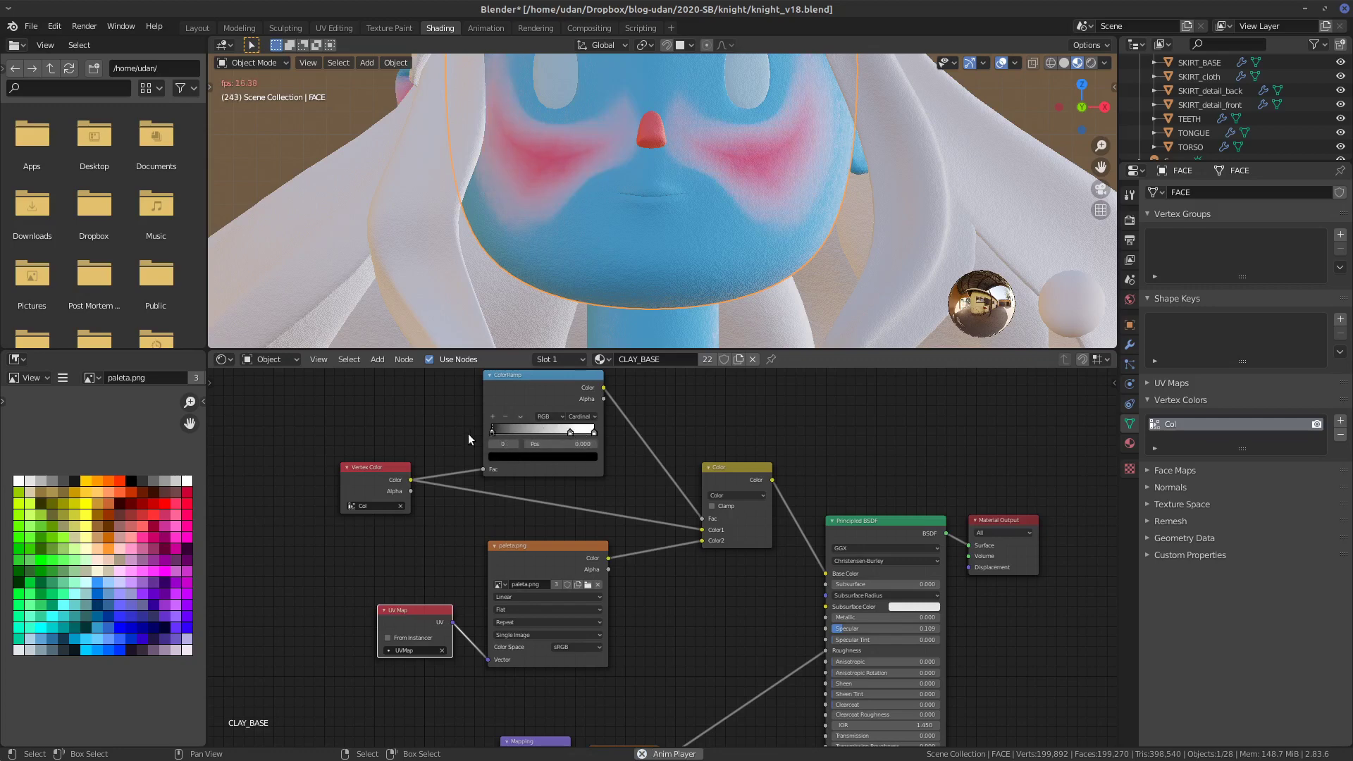
pyautogui.moveTo(563, 432); pyautogui.dragTo(540, 432)
# - Try Hue blending on the mix node, shift the ColorRamp's middle stop and set the last stop's alpha to 0
pyautogui.click(750, 496)
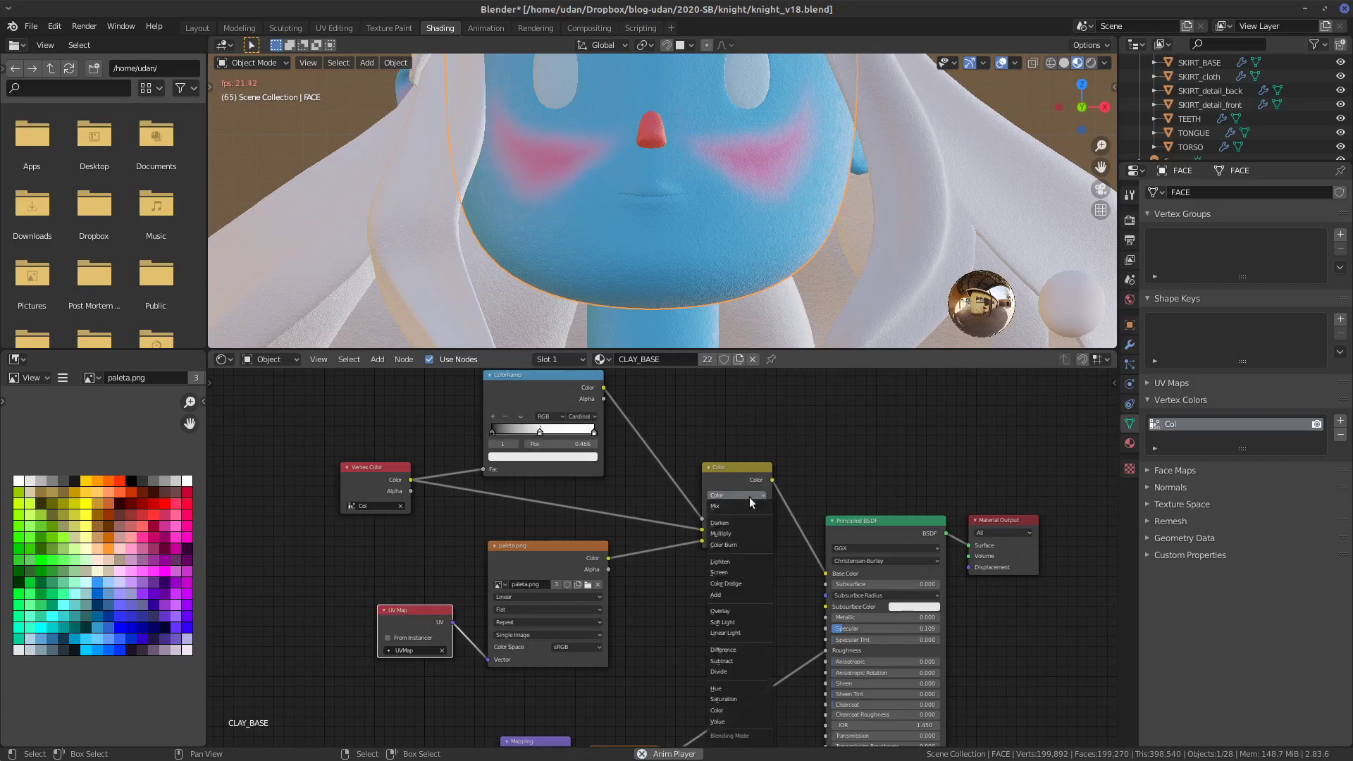
pyautogui.click(726, 689)
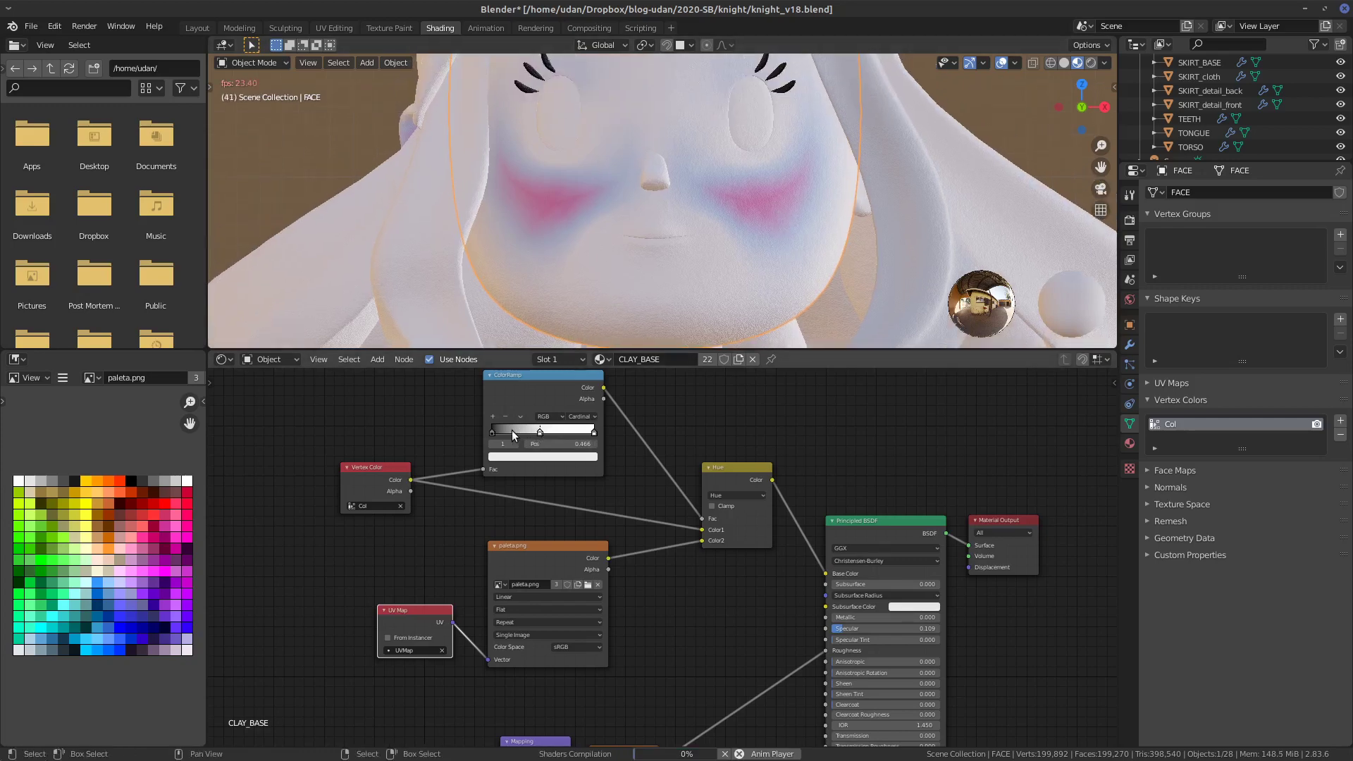
pyautogui.moveTo(564, 432)
pyautogui.mouseDown()
pyautogui.moveTo(504, 435)
pyautogui.moveTo(558, 439)
pyautogui.mouseUp()
pyautogui.click(594, 433)
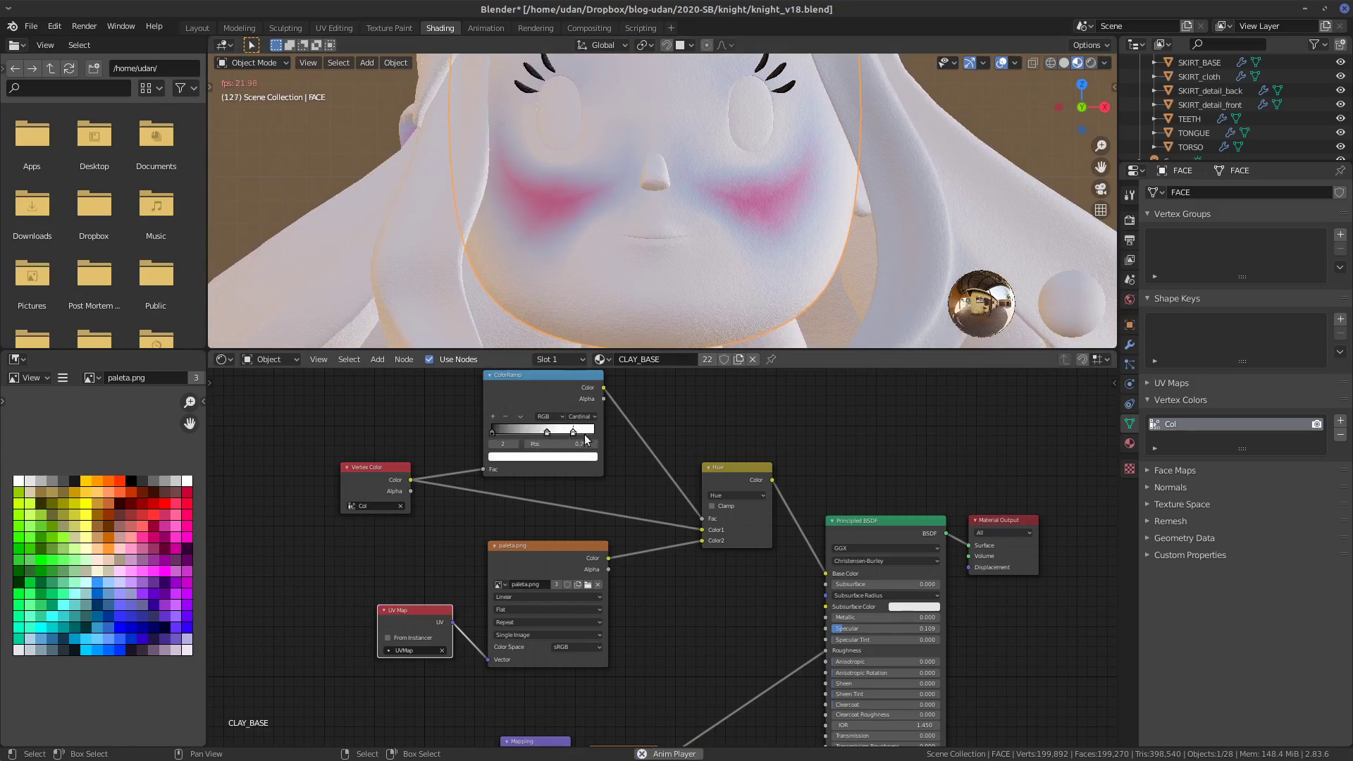
pyautogui.click(583, 457)
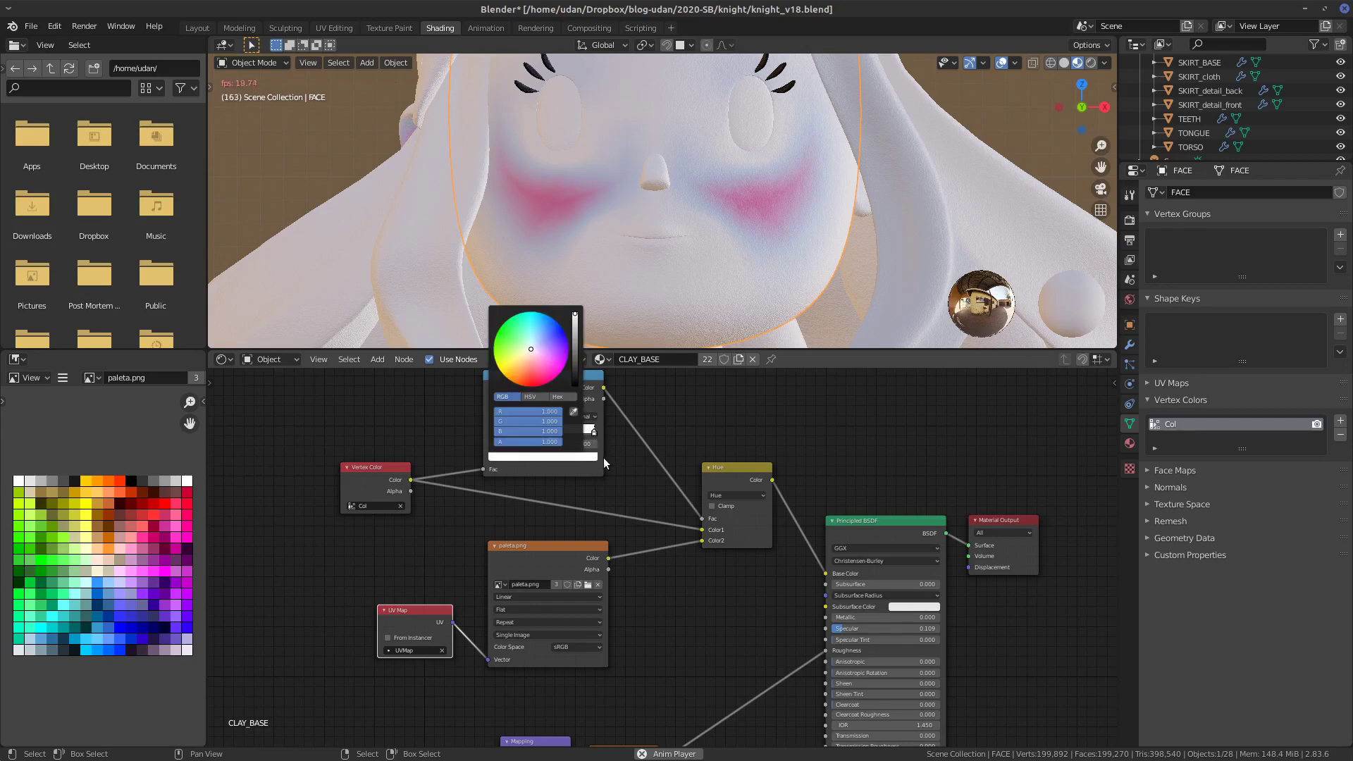
pyautogui.moveTo(488, 450); pyautogui.dragTo(429, 439)
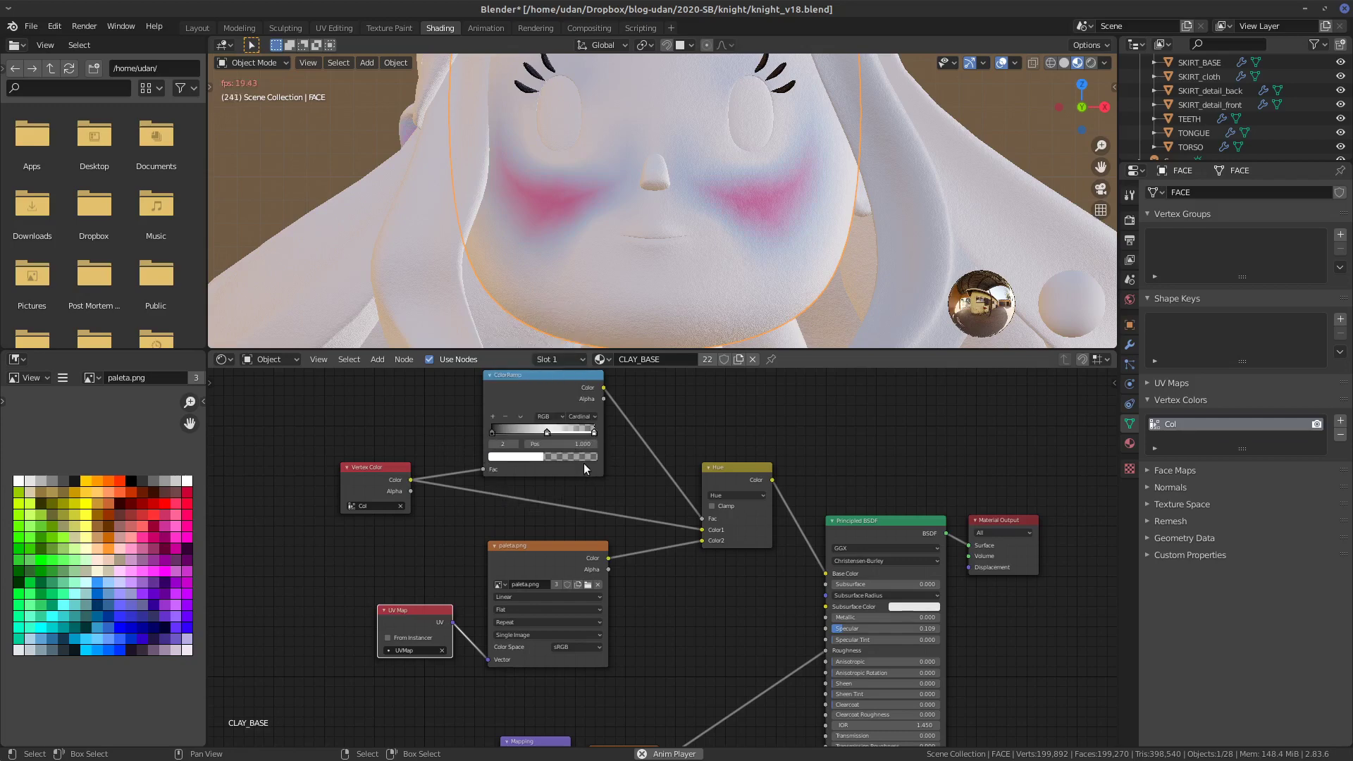
# - Enable Clamp on the color mixing node that feeds the Principled BSDF's Base Color
pyautogui.click(712, 506)
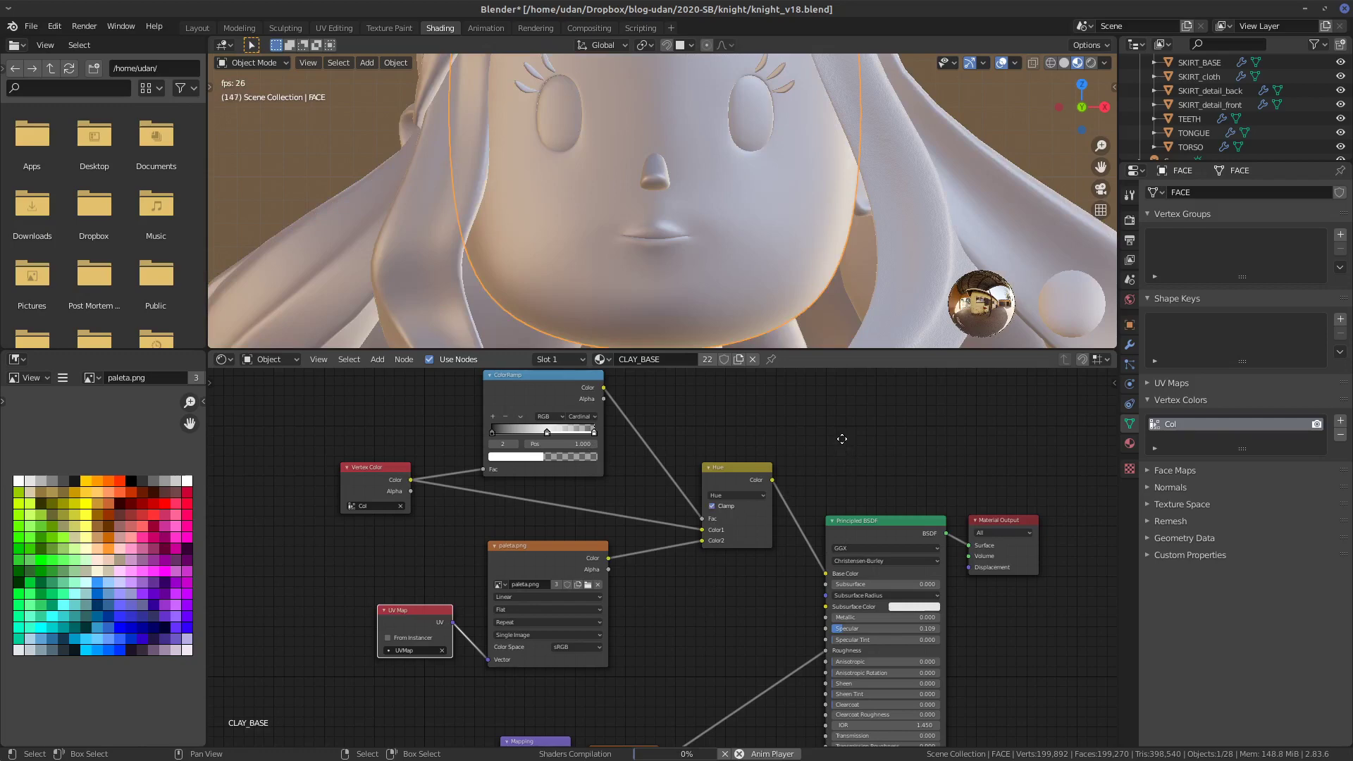
pyautogui.moveTo(839, 444); pyautogui.dragTo(839, 458, button='middle')
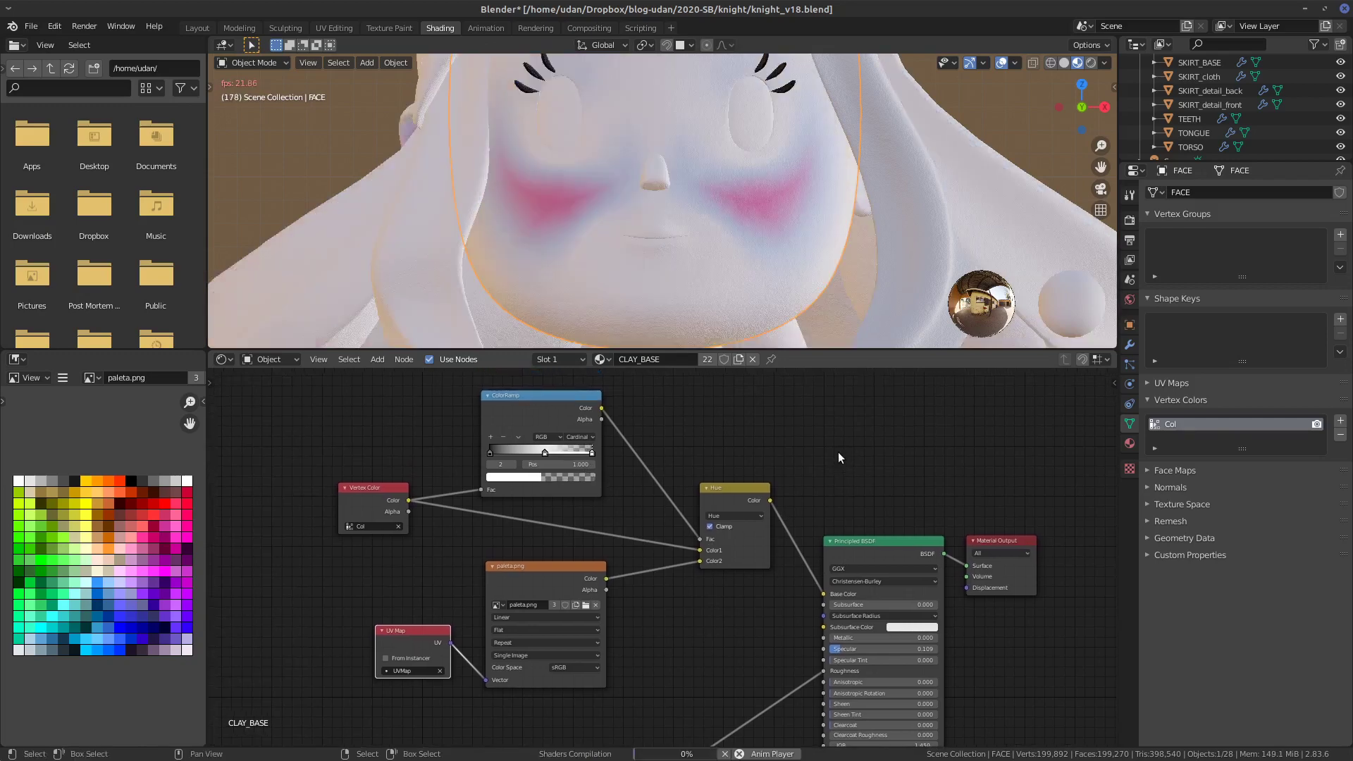
pyautogui.scroll(-3, 843, 469)
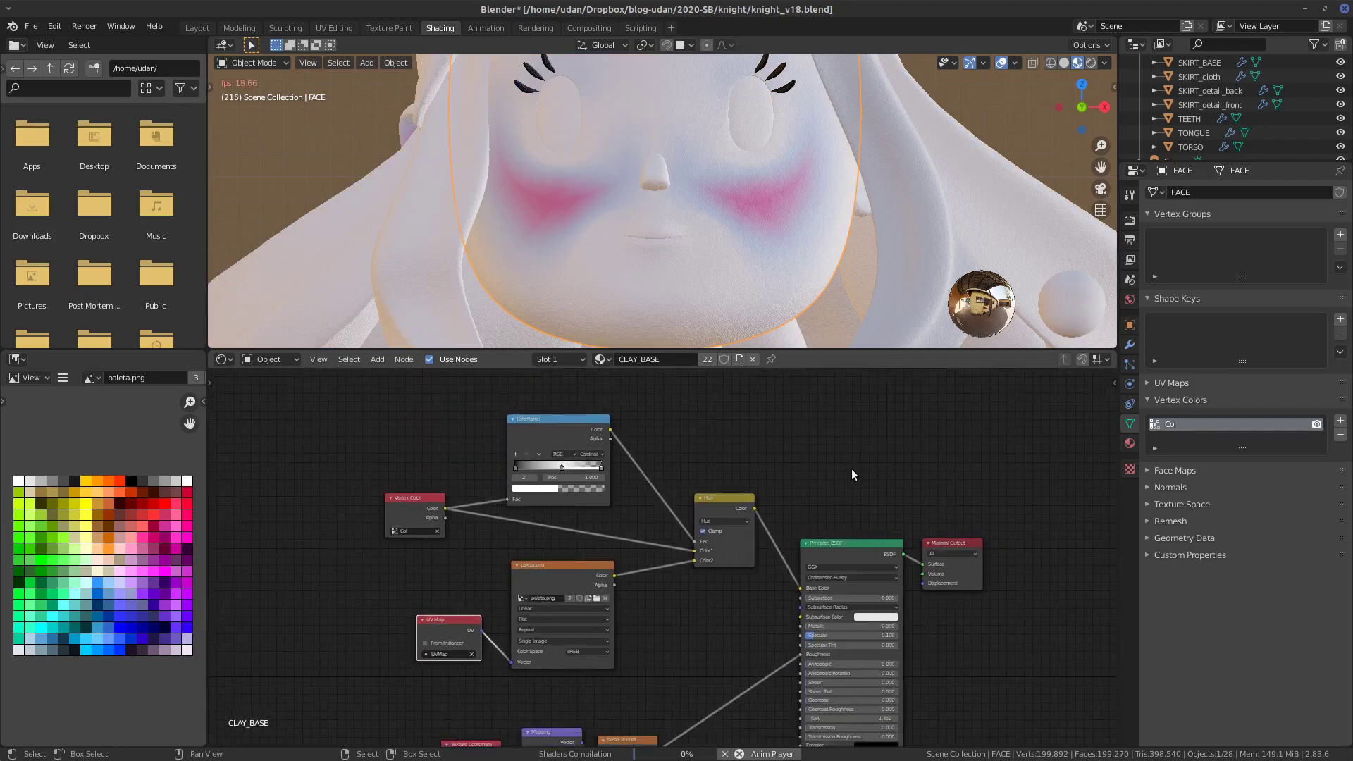
pyautogui.moveTo(925, 637); pyautogui.dragTo(953, 574, button='middle')
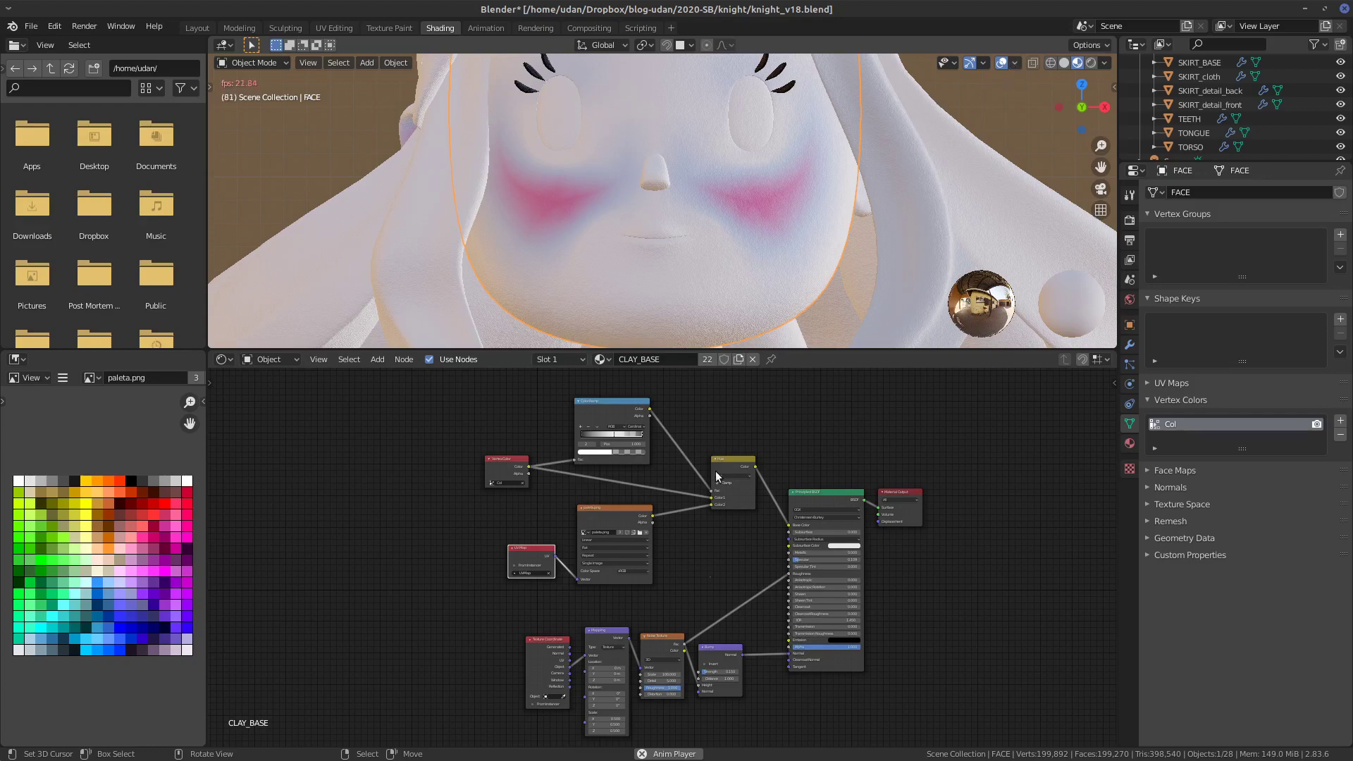
pyautogui.scroll(3, 738, 457)
pyautogui.scroll(2, 774, 455)
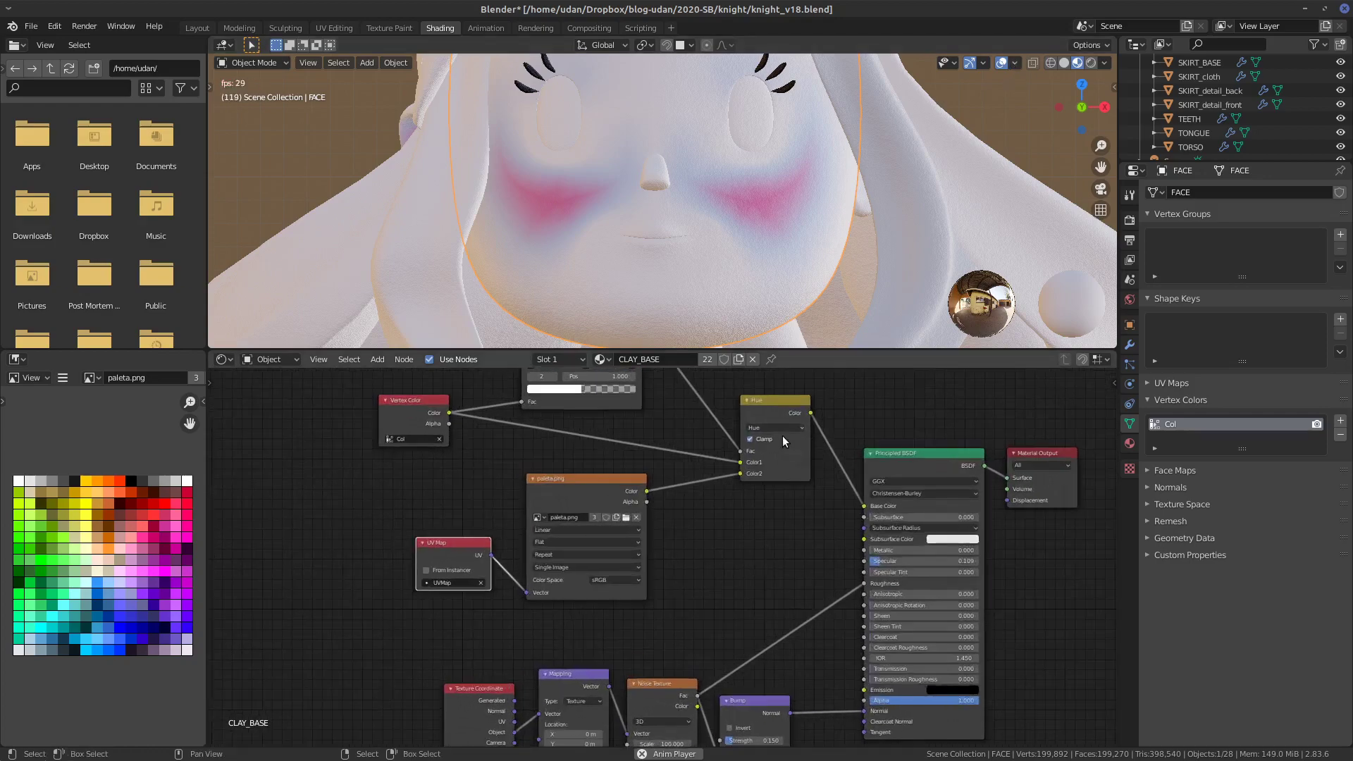
pyautogui.moveTo(768, 475); pyautogui.dragTo(764, 556, button='middle')
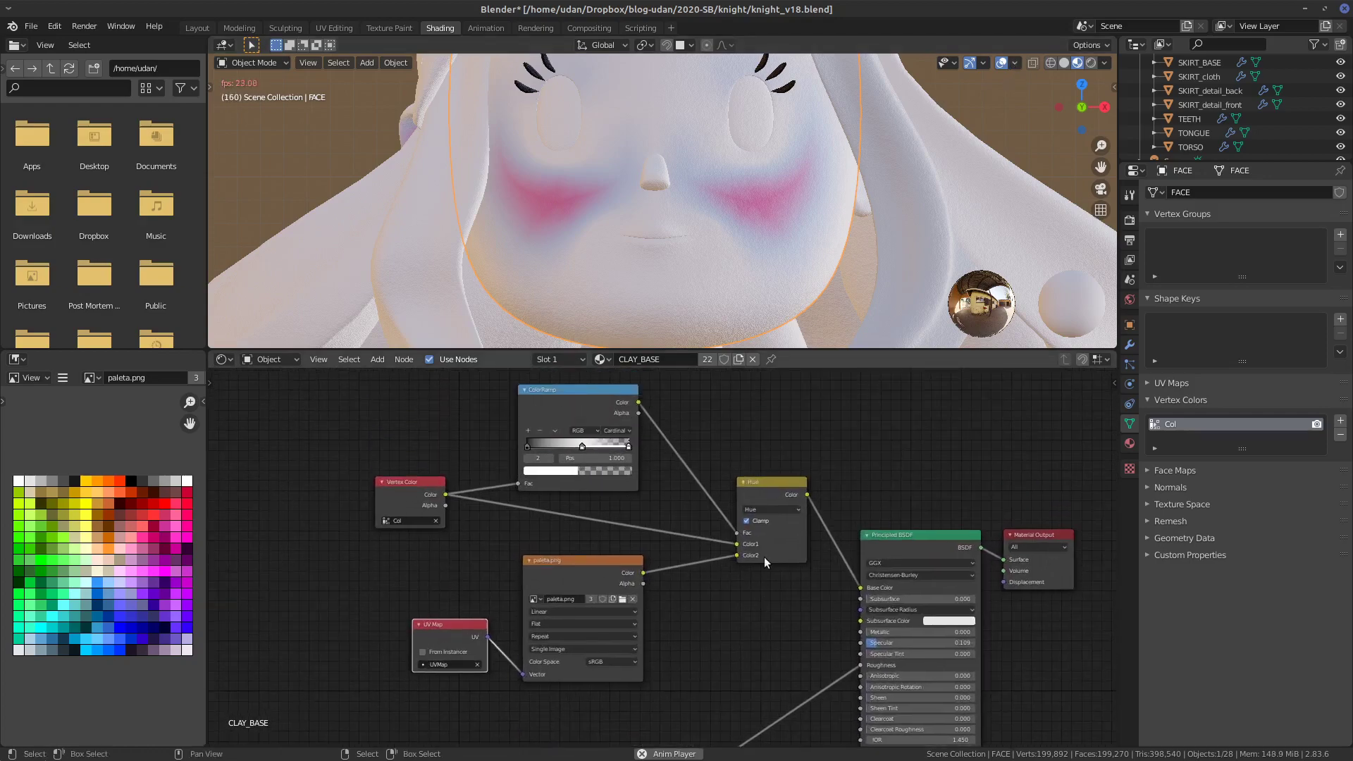
# - Set the color mixing node's blending mode to Mix and the ColorRamp's last stop alpha to 1
pyautogui.click(779, 510)
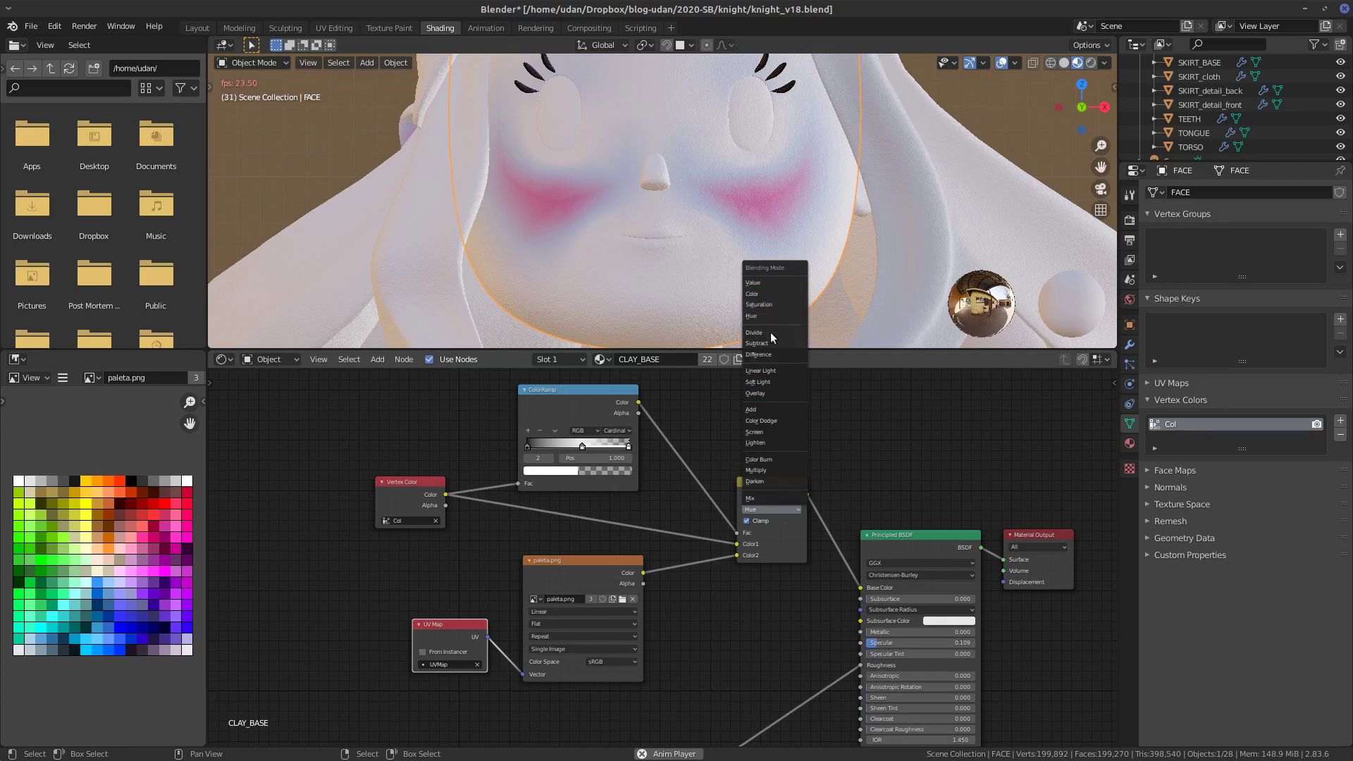
pyautogui.click(764, 499)
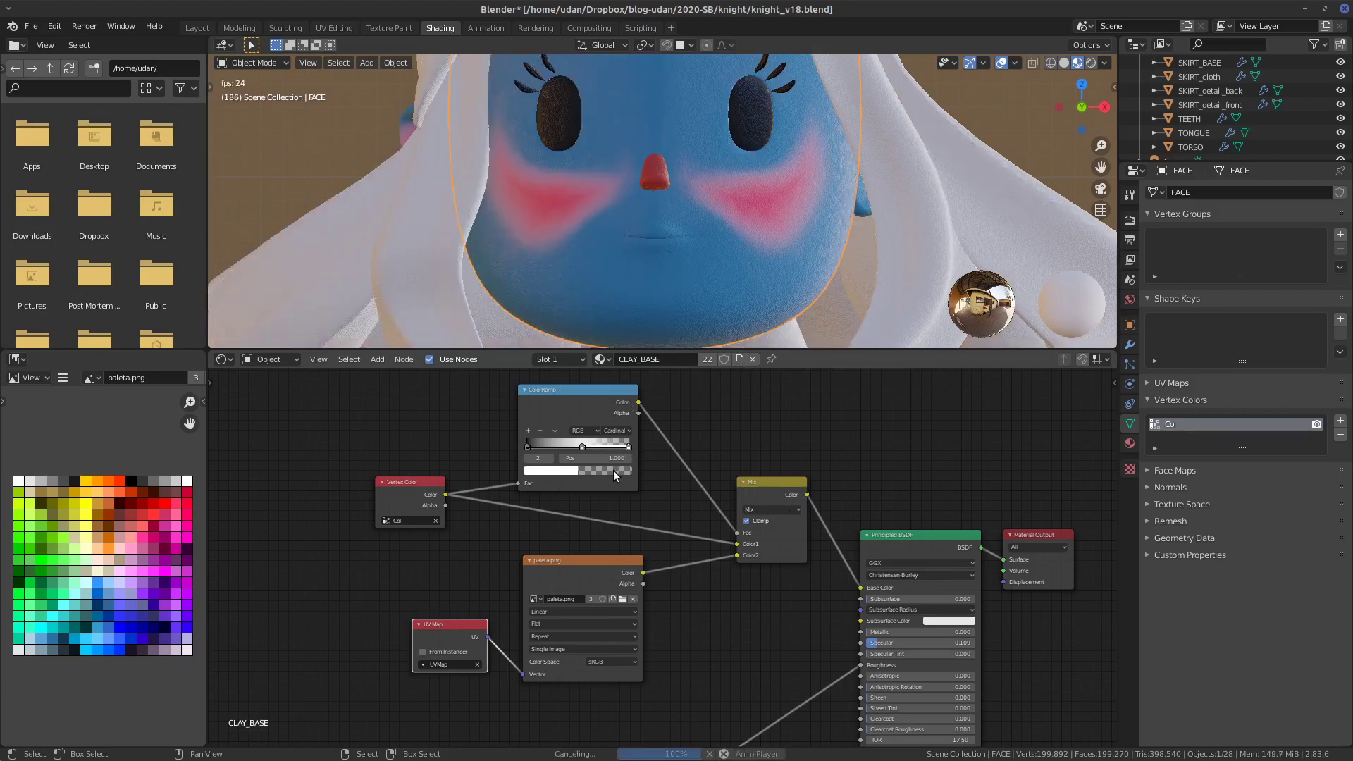
pyautogui.click(614, 470)
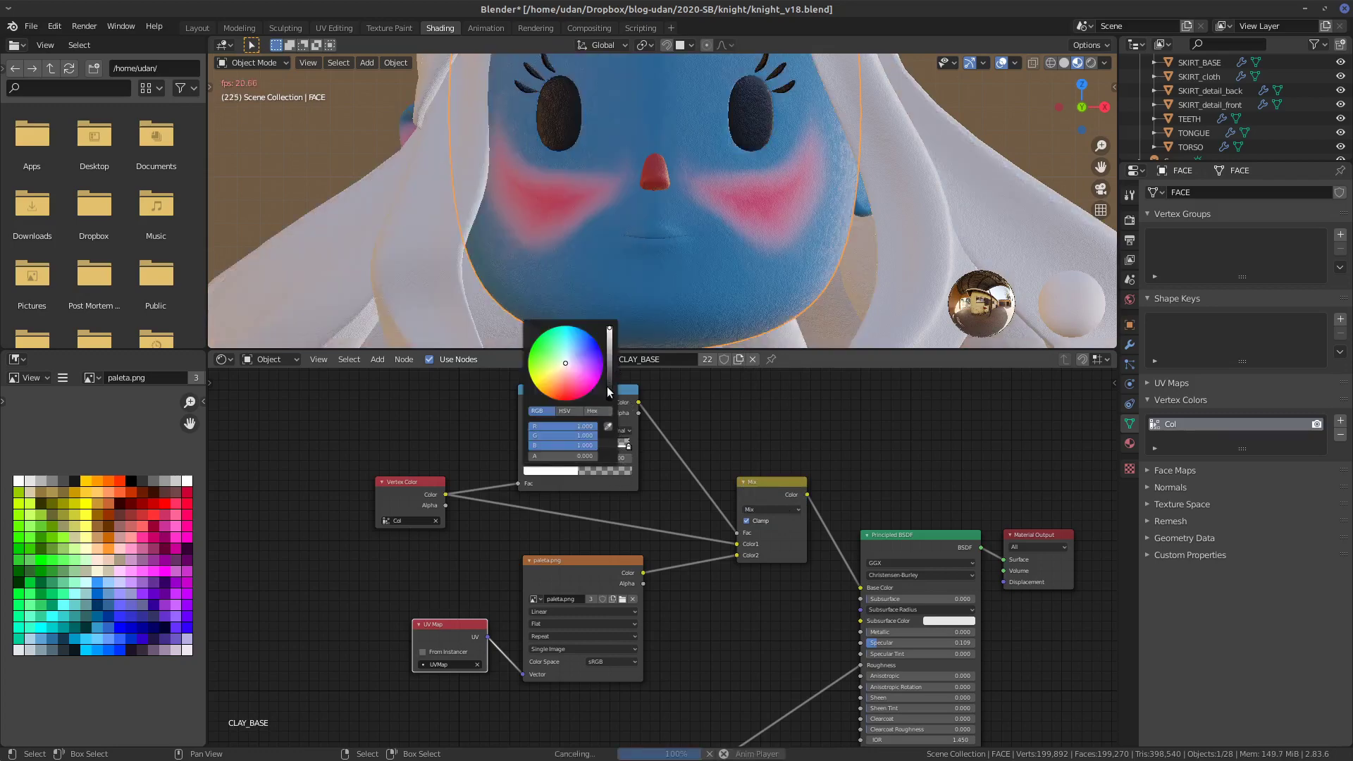
pyautogui.click(567, 455)
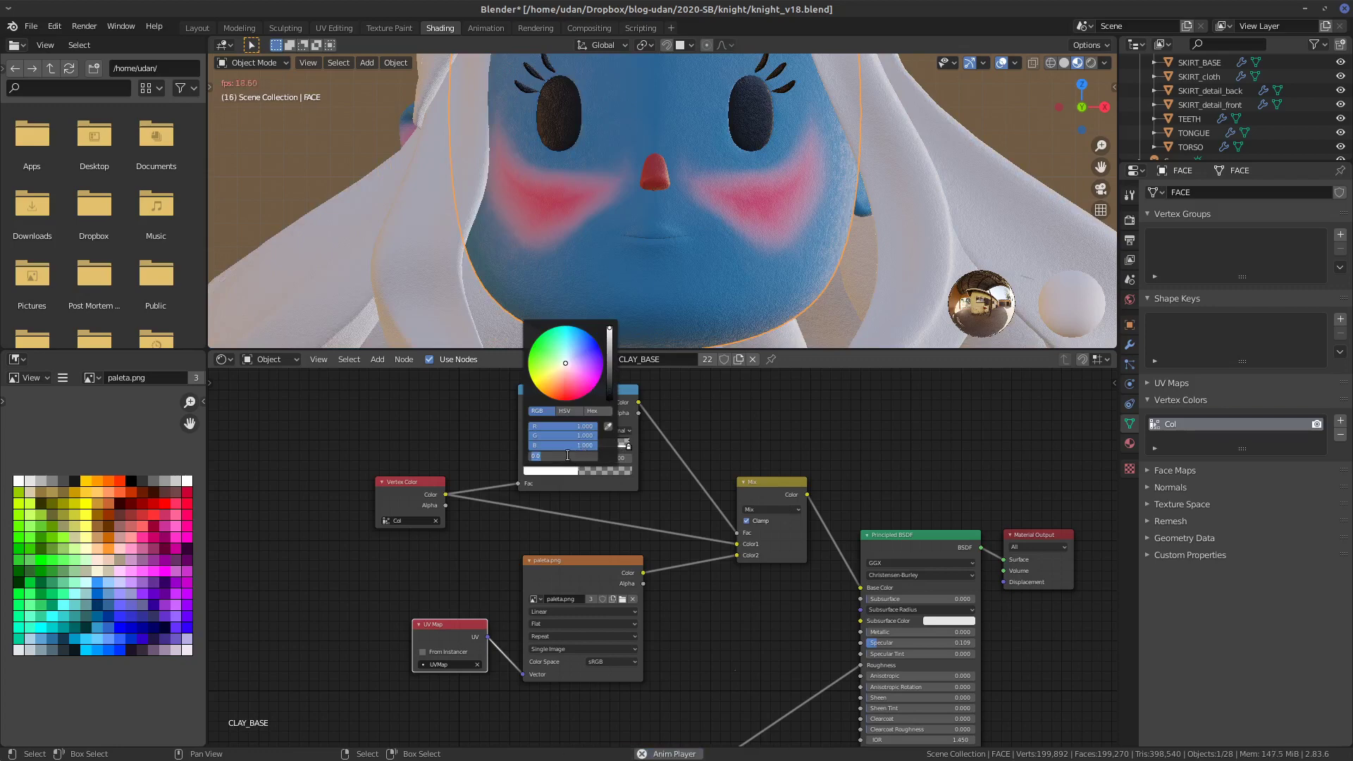
pyautogui.write('1')
pyautogui.press('Return')
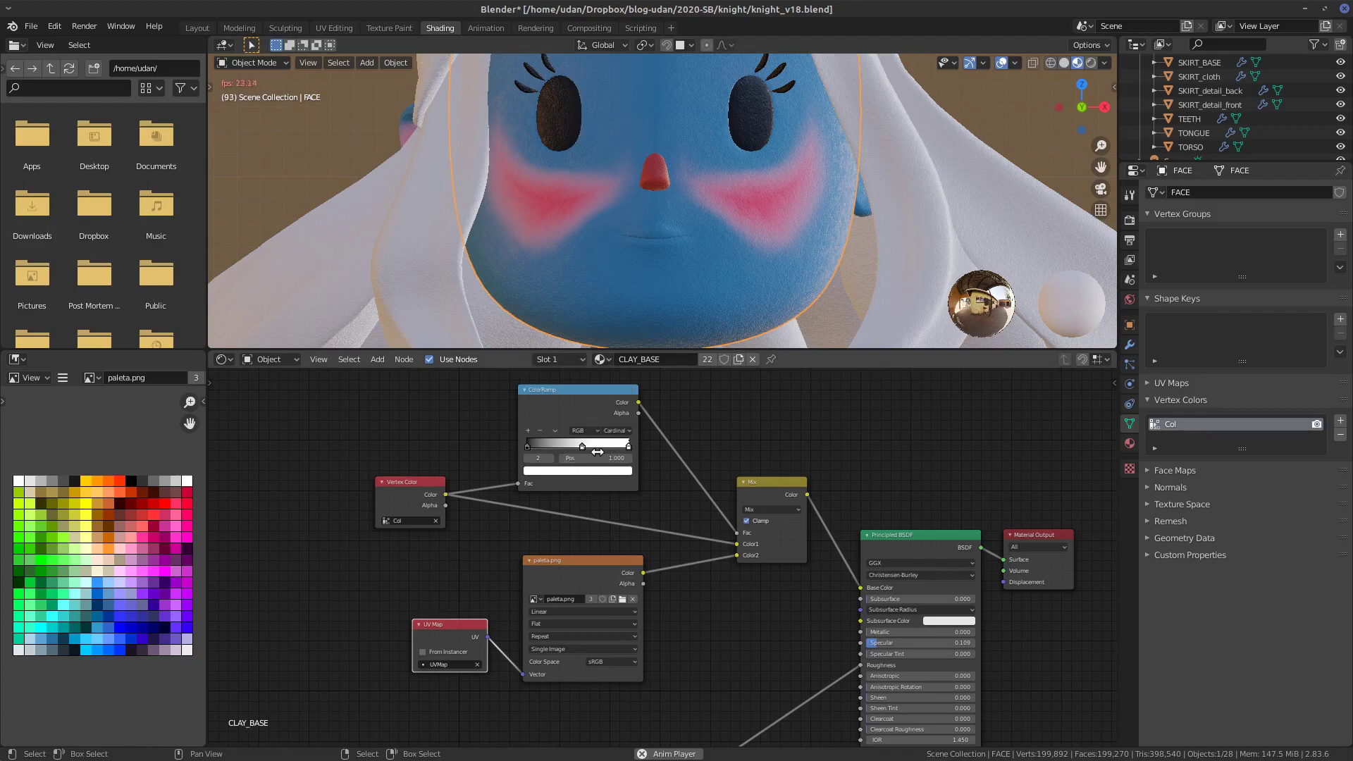
# - Move the ColorRamp's middle stop to 0.220 and maximize the 3D viewport to show the whole knight
pyautogui.moveTo(582, 446); pyautogui.dragTo(547, 452)
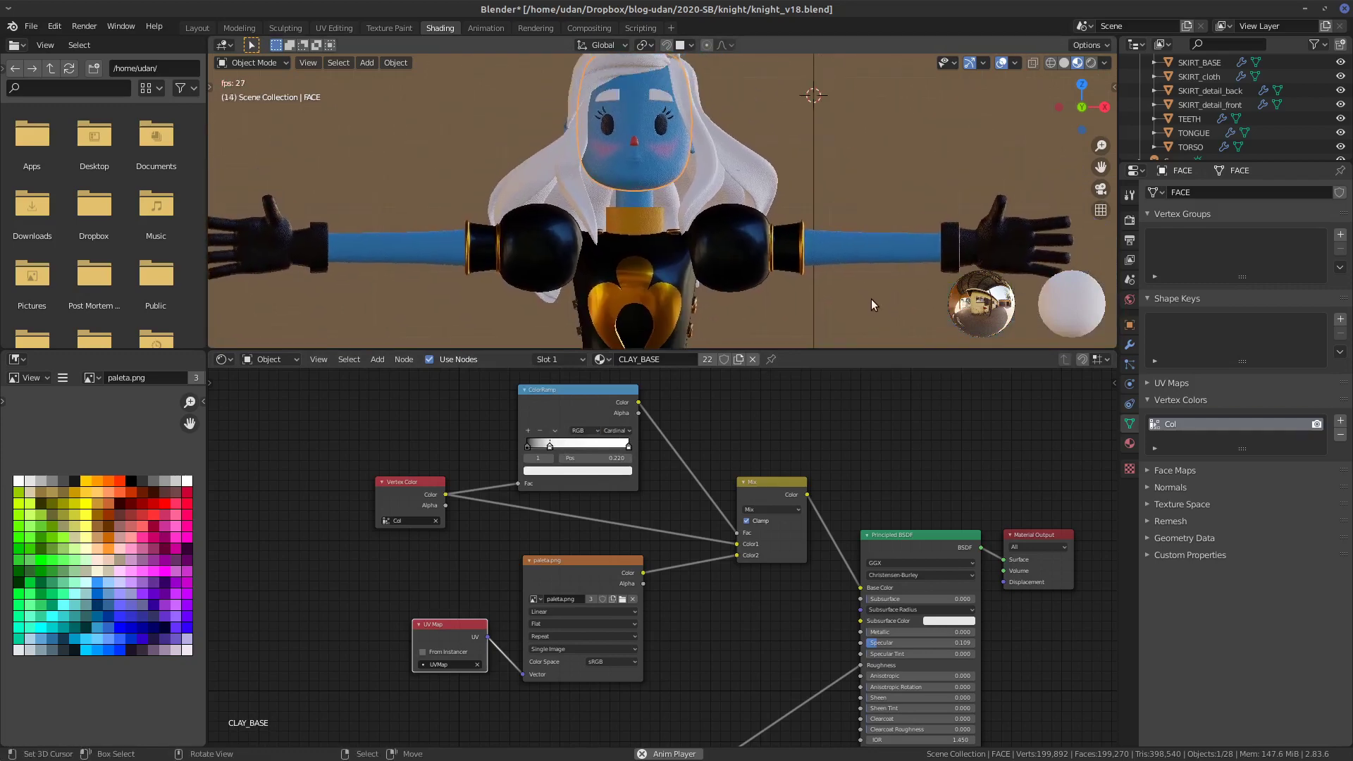
pyautogui.hotkey('ctrl', 'space')
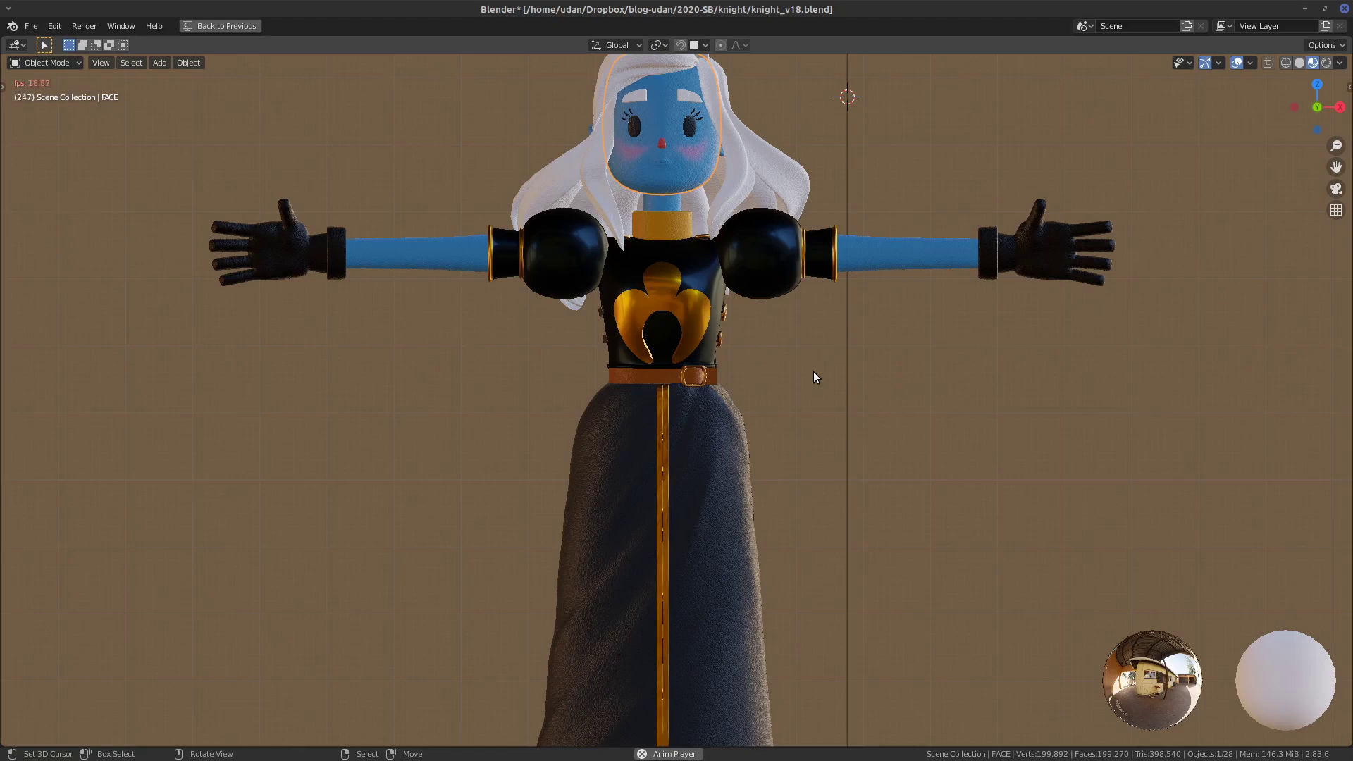
pyautogui.click(814, 371)
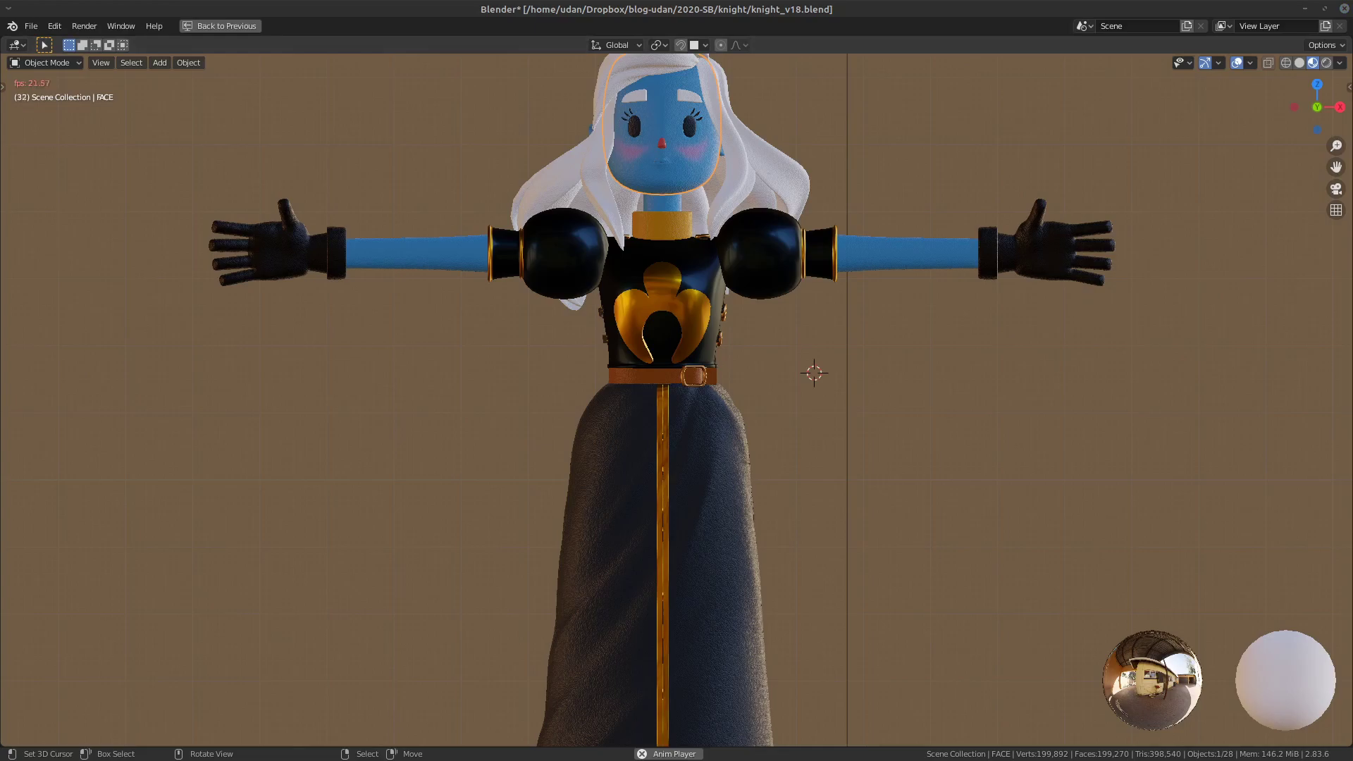